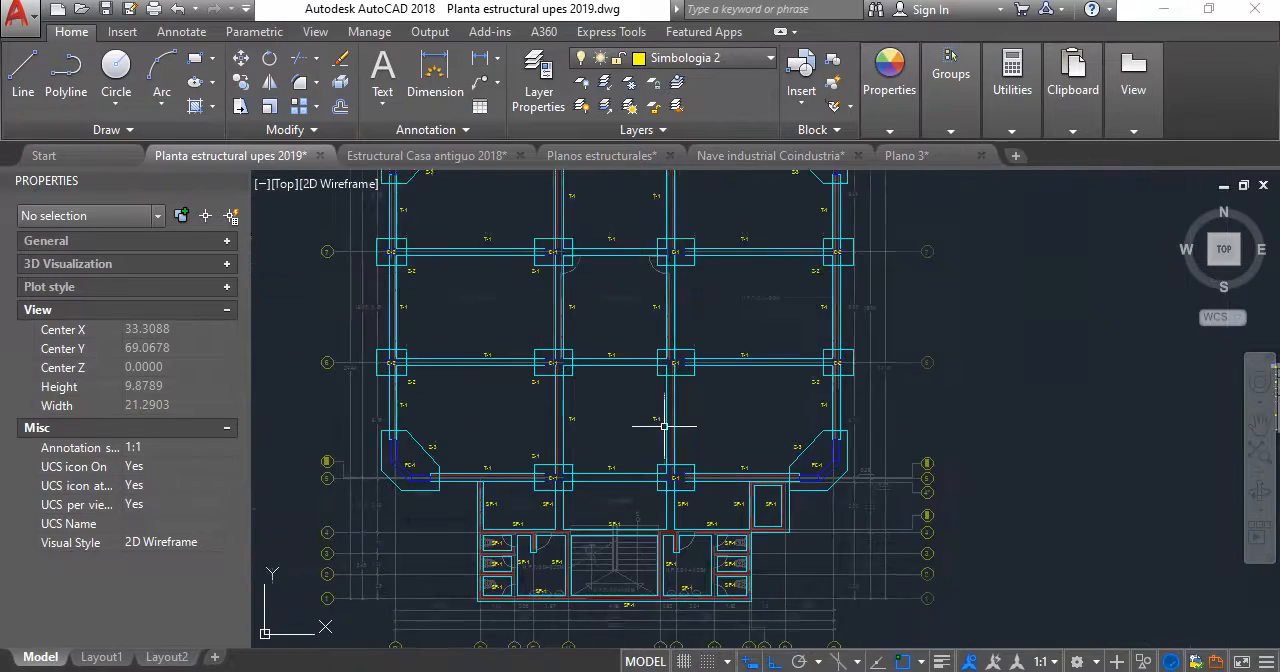
# - Examine the structural floor plan's tie beams, columns and footings, together with the column and footing details beside it
pyautogui.scroll(4, 680, 449)
pyautogui.scroll(-4, 660, 388)
pyautogui.moveTo(650, 377); pyautogui.dragTo(603, 461, button='middle')
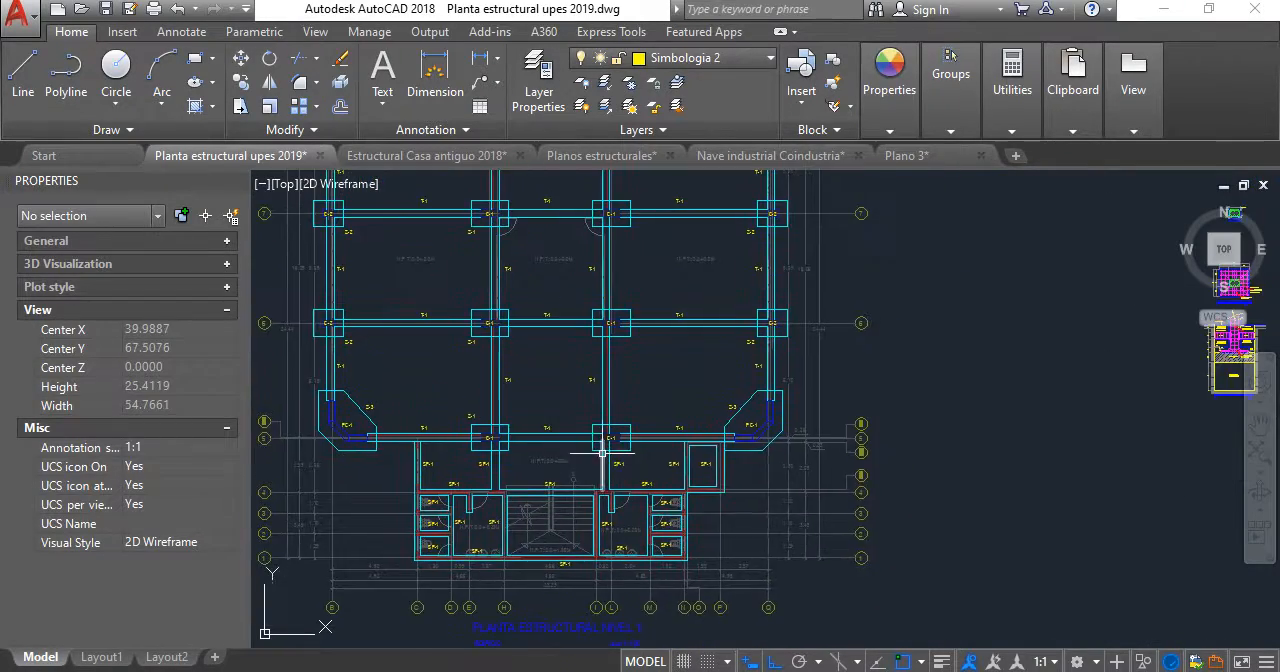
pyautogui.scroll(2, 611, 391)
pyautogui.moveTo(611, 391); pyautogui.dragTo(623, 470, button='middle')
pyautogui.moveTo(606, 321); pyautogui.dragTo(649, 486, button='middle')
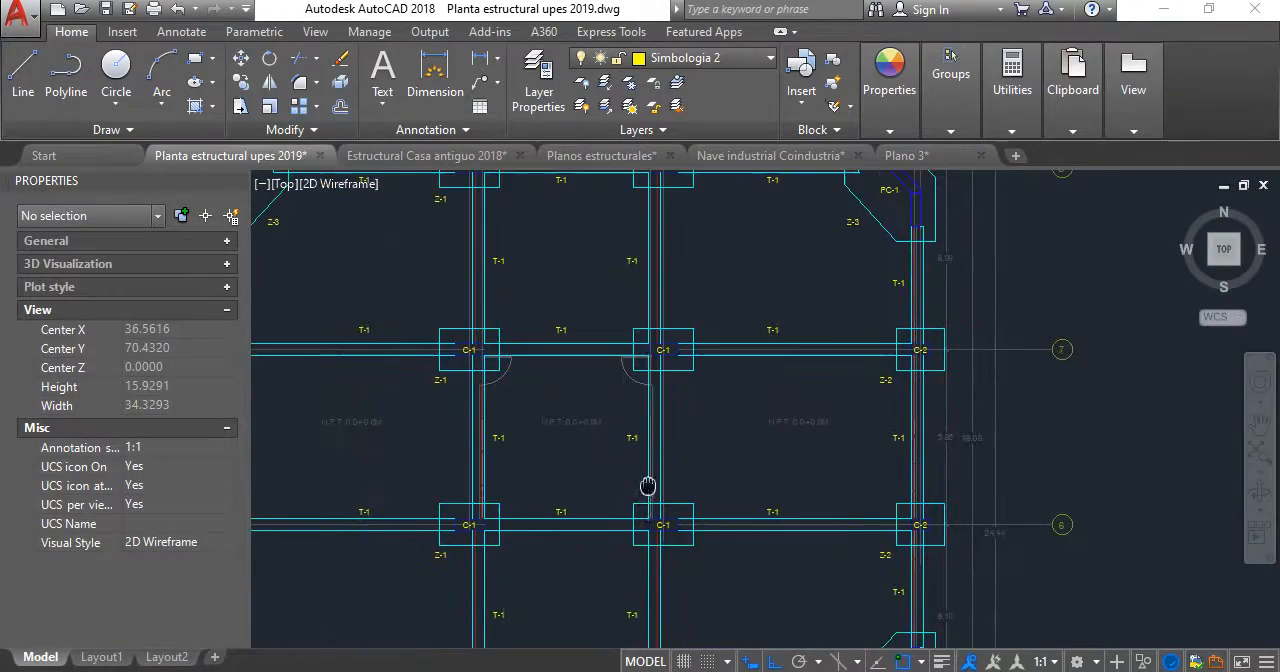
pyautogui.scroll(-2, 616, 346)
pyautogui.moveTo(617, 347); pyautogui.dragTo(643, 359, button='middle')
pyautogui.scroll(2, 576, 320)
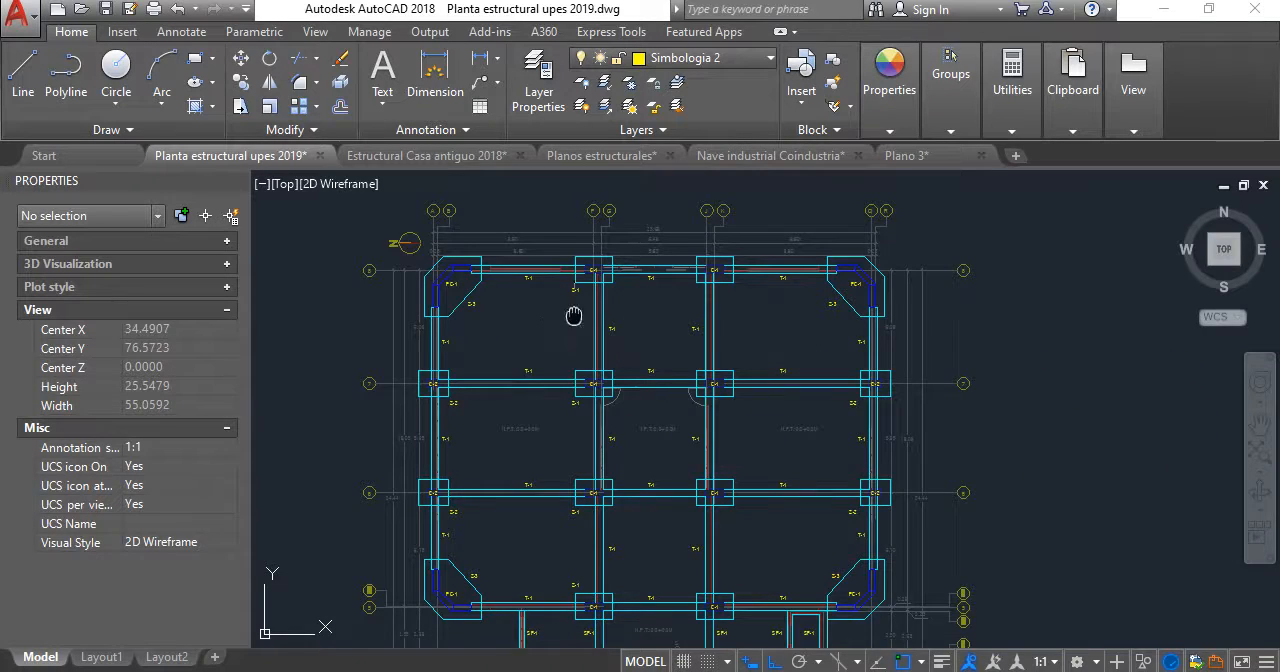
pyautogui.moveTo(571, 317); pyautogui.dragTo(583, 280, button='middle')
pyautogui.scroll(2, 617, 420)
pyautogui.scroll(-4, 617, 385)
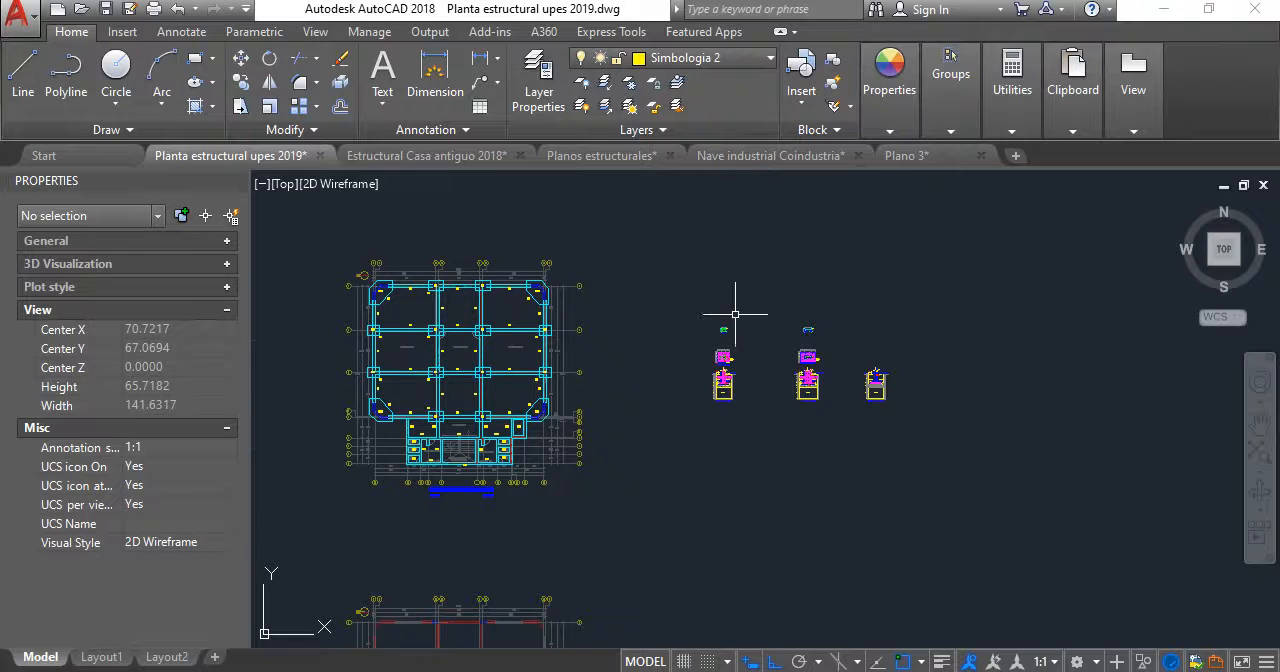
pyautogui.scroll(4, 814, 323)
pyautogui.scroll(6, 744, 307)
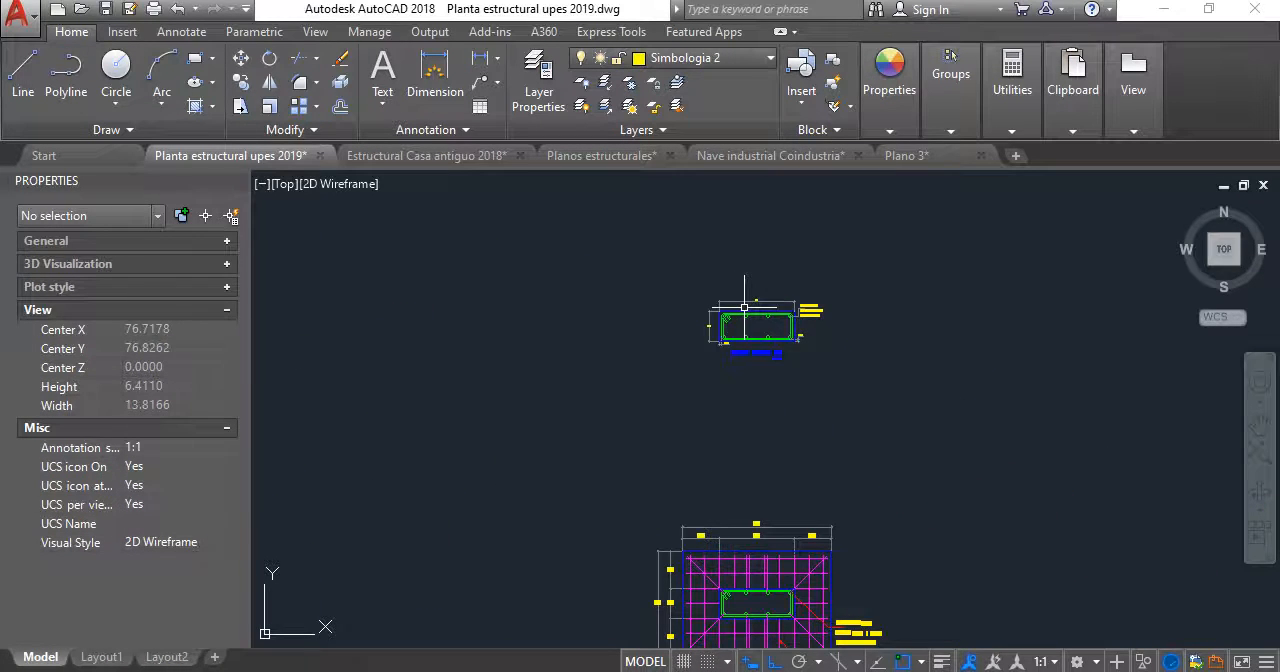
pyautogui.scroll(-8, 744, 307)
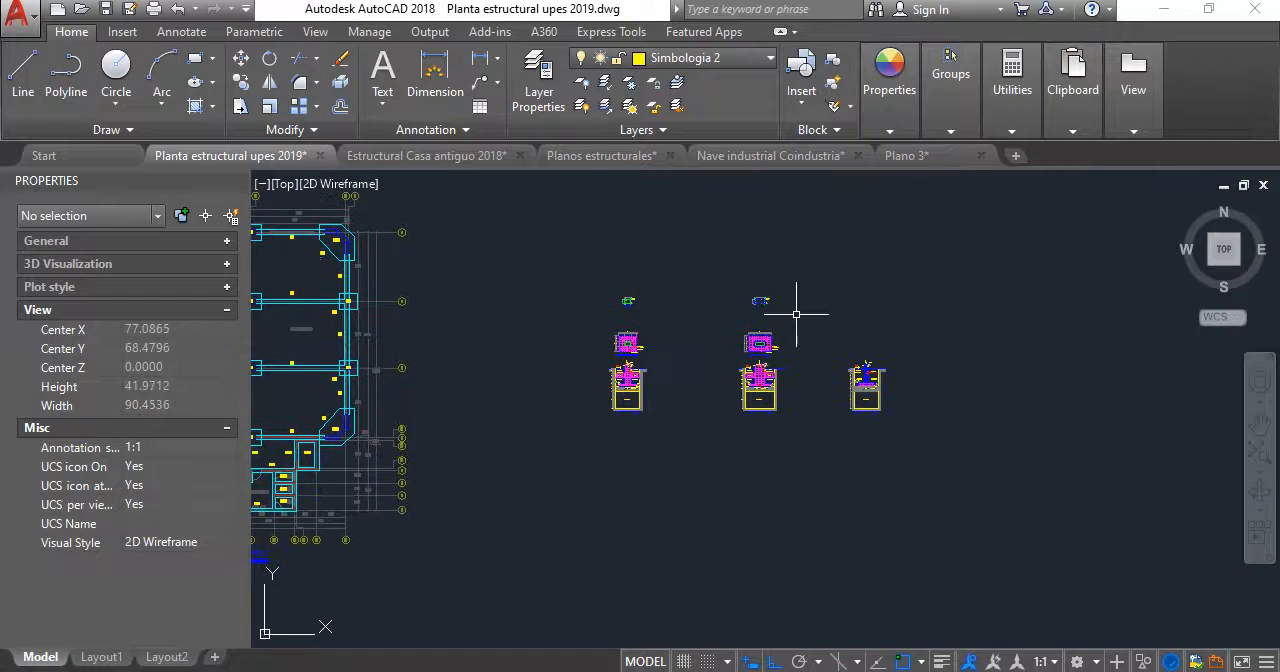
# - Switch to the Estructural Casa antiguo 2018 drawing and examine the DETALLE DE SOLERA DE FUNDACIÓN
pyautogui.click(480, 162)
pyautogui.scroll(4, 668, 456)
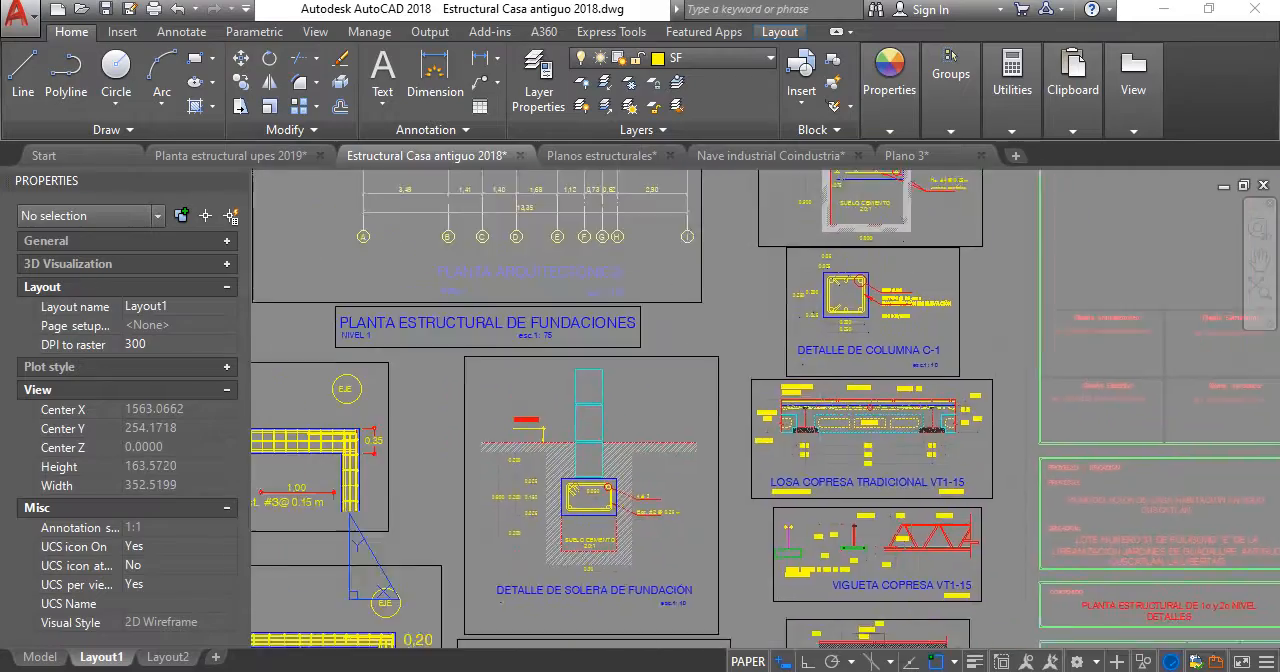
pyautogui.moveTo(709, 404); pyautogui.dragTo(763, 376, button='middle')
pyautogui.scroll(-4, 763, 376)
pyautogui.scroll(4, 740, 350)
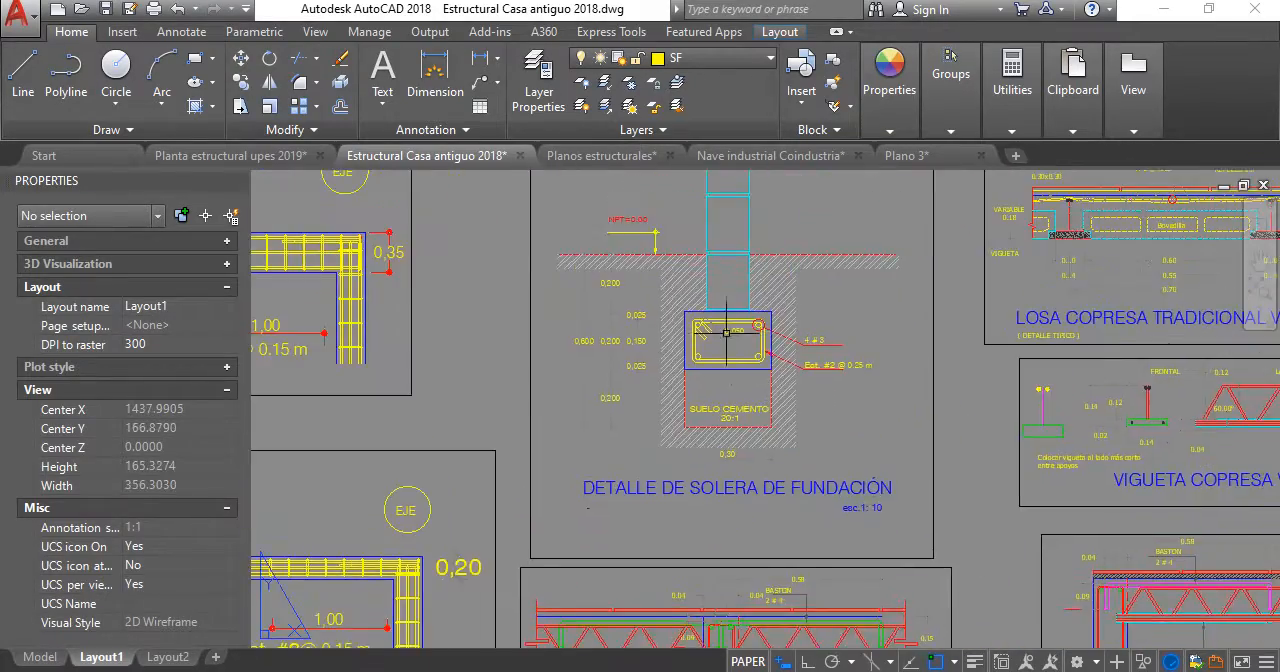
pyautogui.moveTo(732, 328); pyautogui.dragTo(621, 367, button='middle')
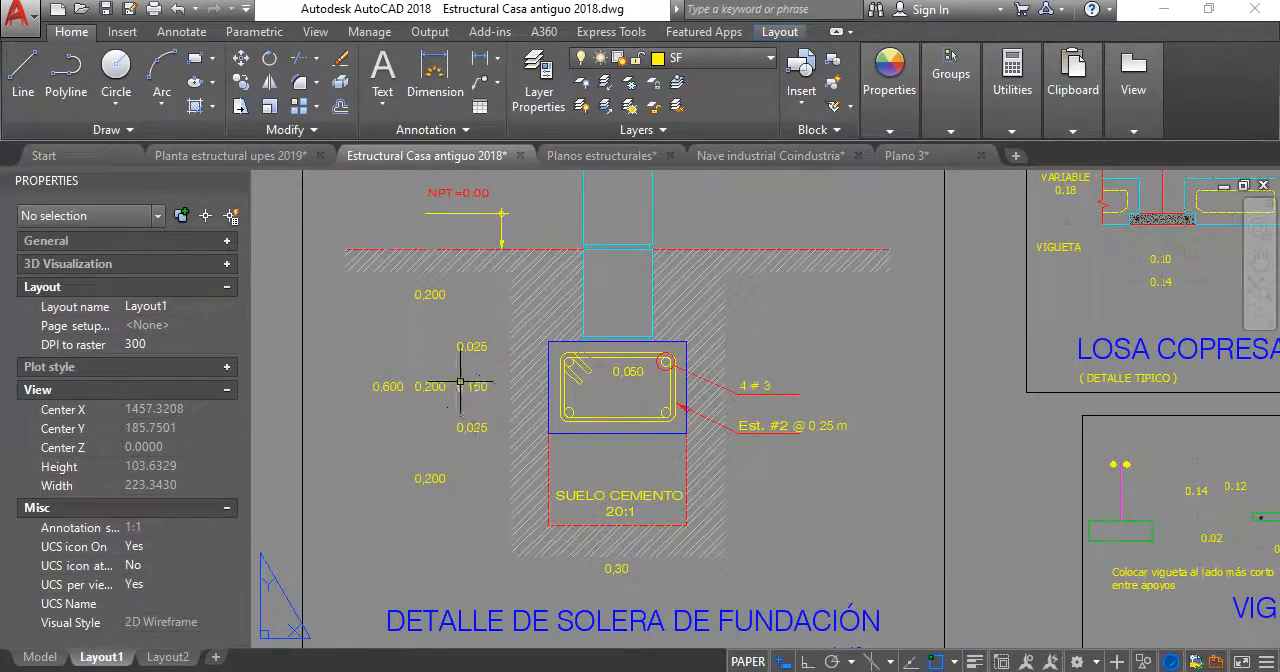
pyautogui.moveTo(505, 375); pyautogui.dragTo(530, 298, button='middle')
pyautogui.moveTo(589, 462); pyautogui.dragTo(609, 397, button='middle')
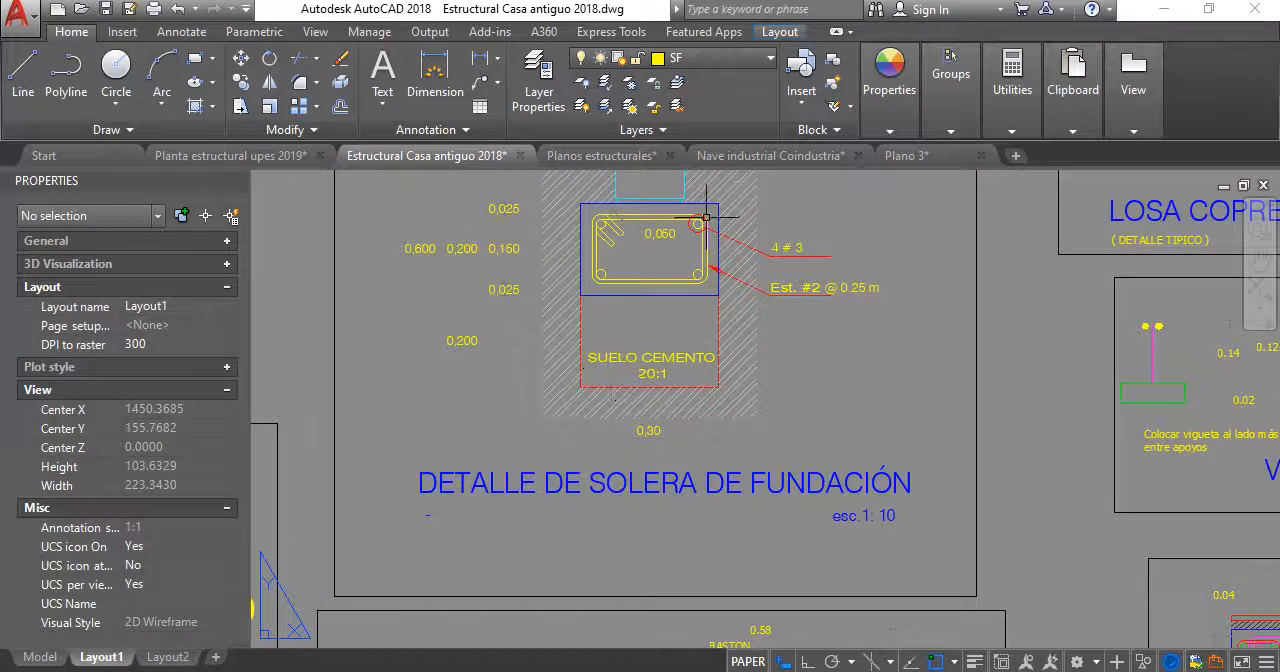
# - Look through the Planos estructurales and Nave industrial Coindustria drawings, and examine the Sección de Tensor T y losa de piso
pyautogui.click(628, 157)
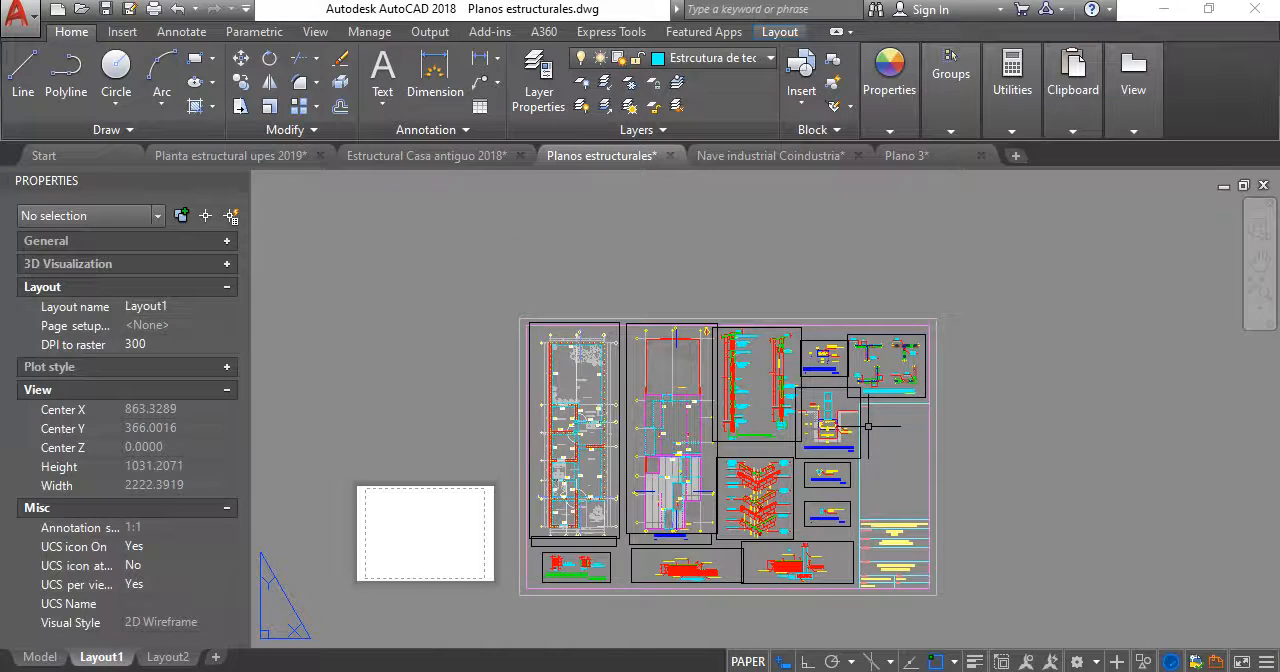
pyautogui.click(744, 158)
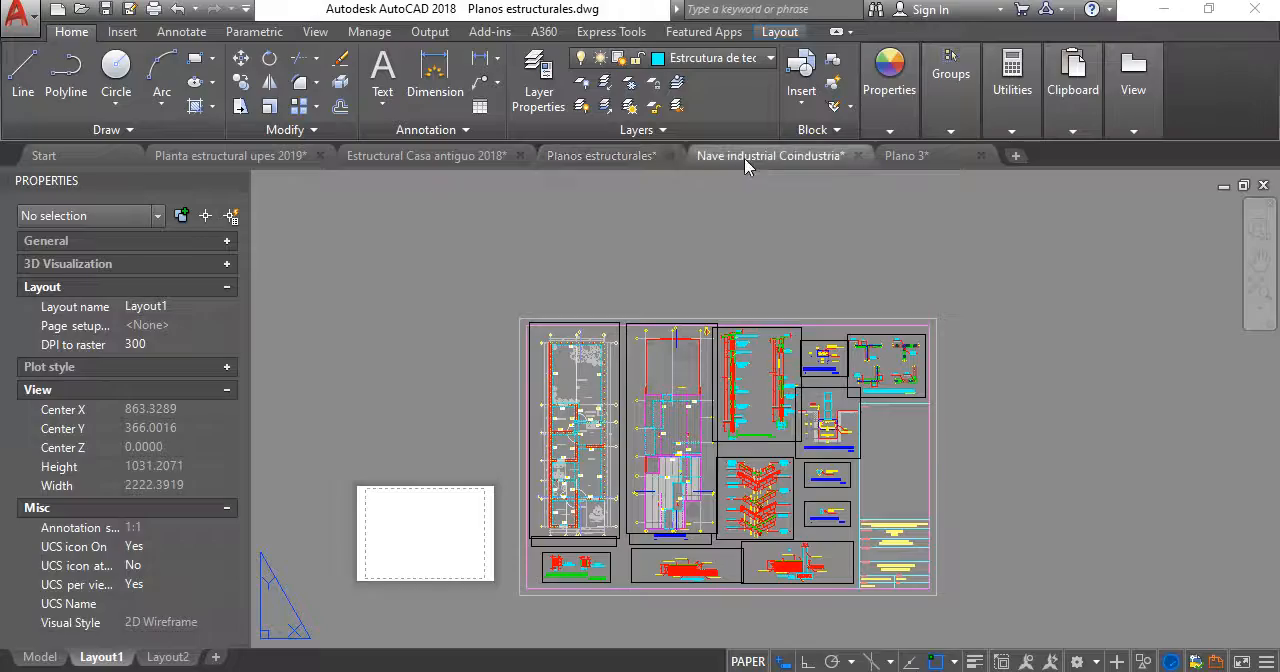
pyautogui.scroll(-4, 557, 395)
pyautogui.moveTo(558, 393); pyautogui.dragTo(613, 333, button='middle')
pyautogui.scroll(2, 749, 371)
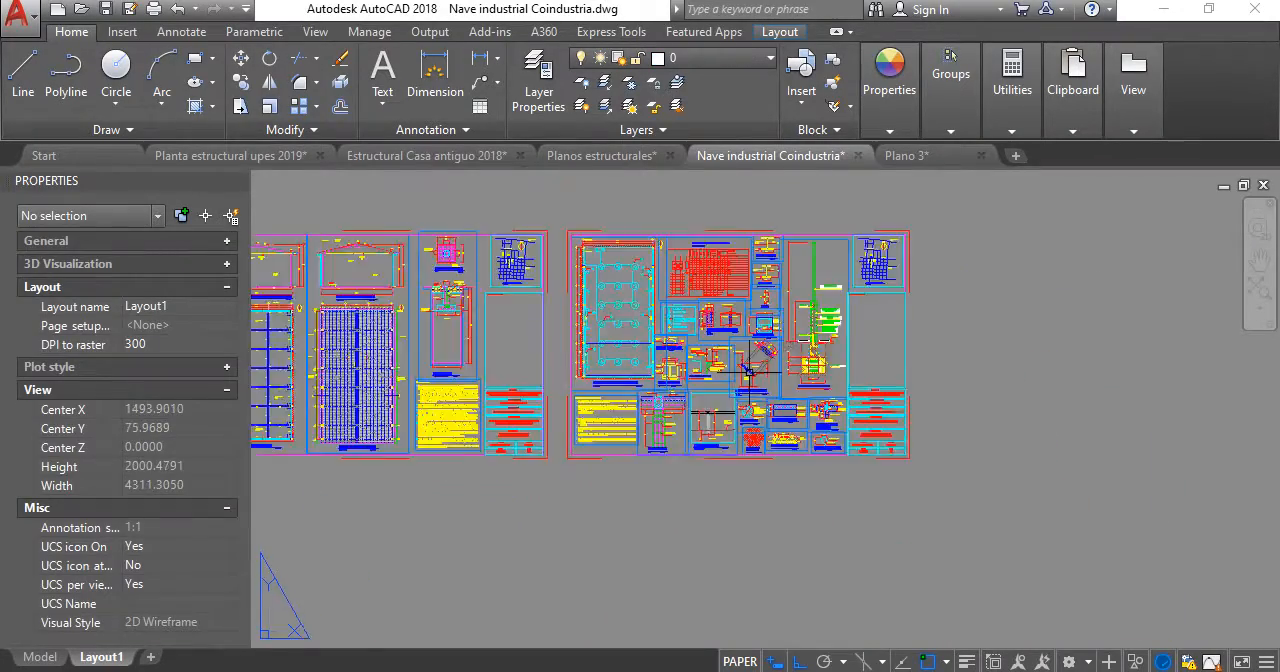
pyautogui.scroll(10, 749, 371)
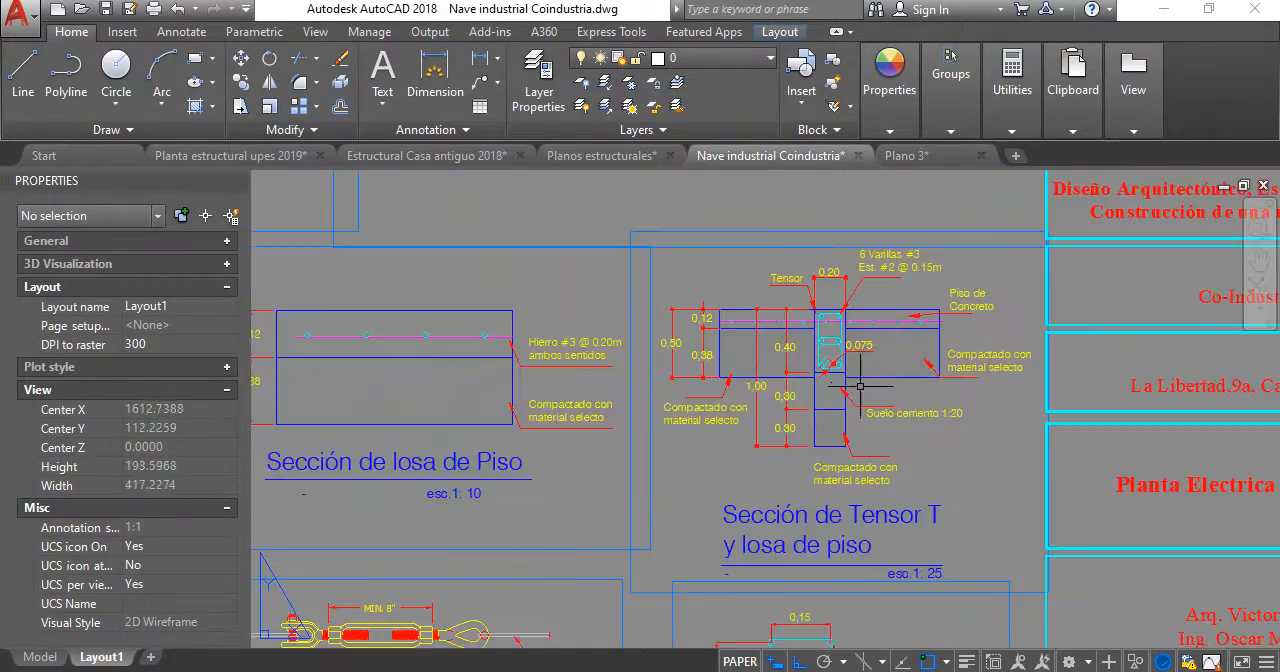
pyautogui.scroll(4, 862, 384)
pyautogui.scroll(-2, 850, 384)
pyautogui.moveTo(848, 384)
pyautogui.mouseDown(button='middle')
pyautogui.moveTo(687, 427)
pyautogui.moveTo(620, 471)
pyautogui.moveTo(602, 346)
pyautogui.mouseUp(button='middle')
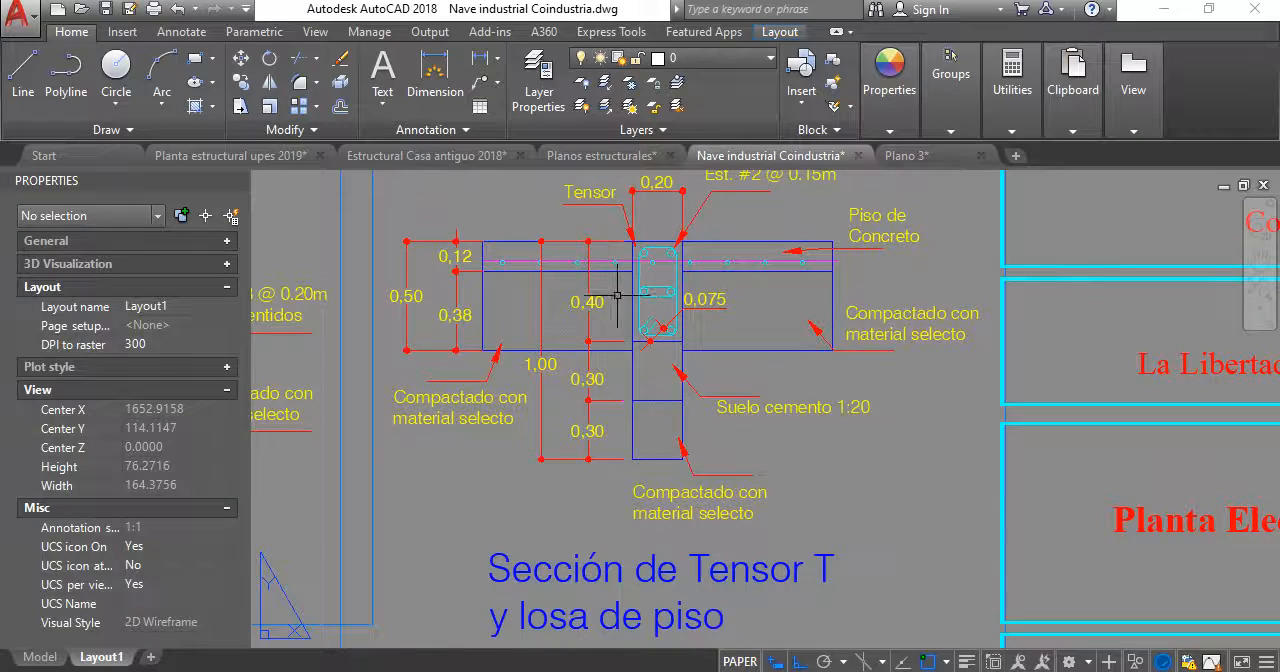
pyautogui.moveTo(590, 290); pyautogui.dragTo(606, 423, button='middle')
pyautogui.moveTo(630, 510); pyautogui.dragTo(616, 445, button='middle')
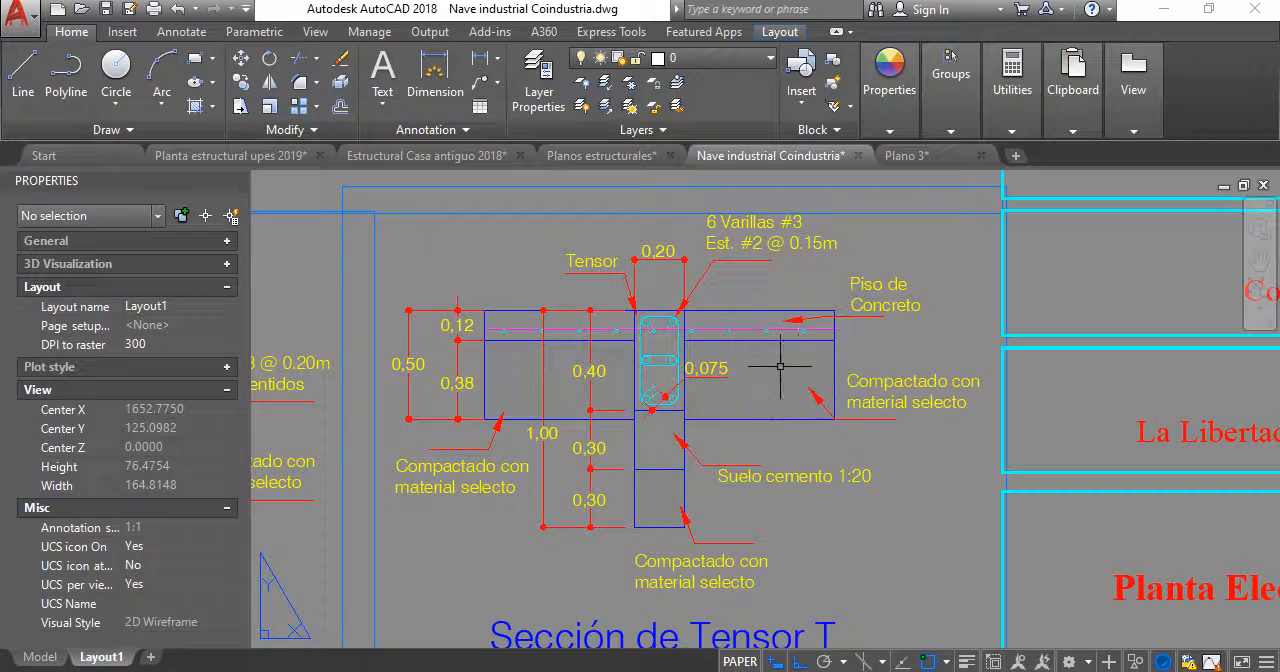
# - Examine the pile elevations and the Sección de losa de Piso detail on the same sheet
pyautogui.scroll(-4, 1056, 511)
pyautogui.scroll(-2, 622, 393)
pyautogui.moveTo(622, 393); pyautogui.dragTo(980, 394, button='middle')
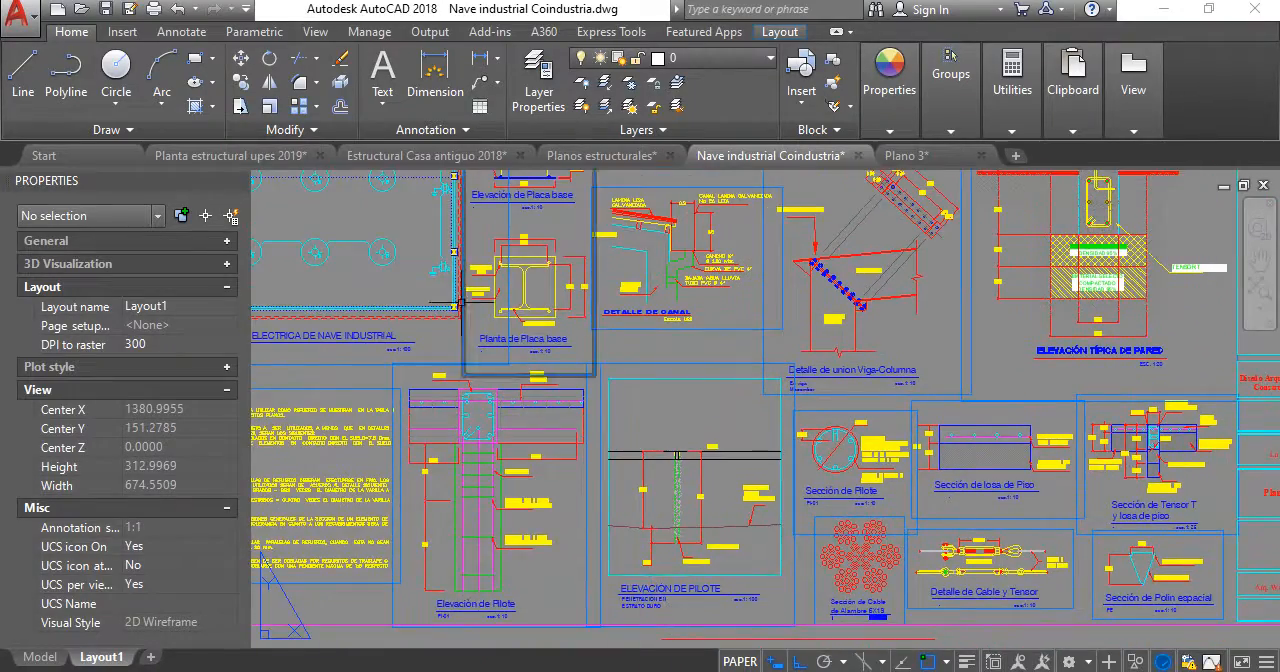
pyautogui.moveTo(592, 327); pyautogui.dragTo(673, 359, button='middle')
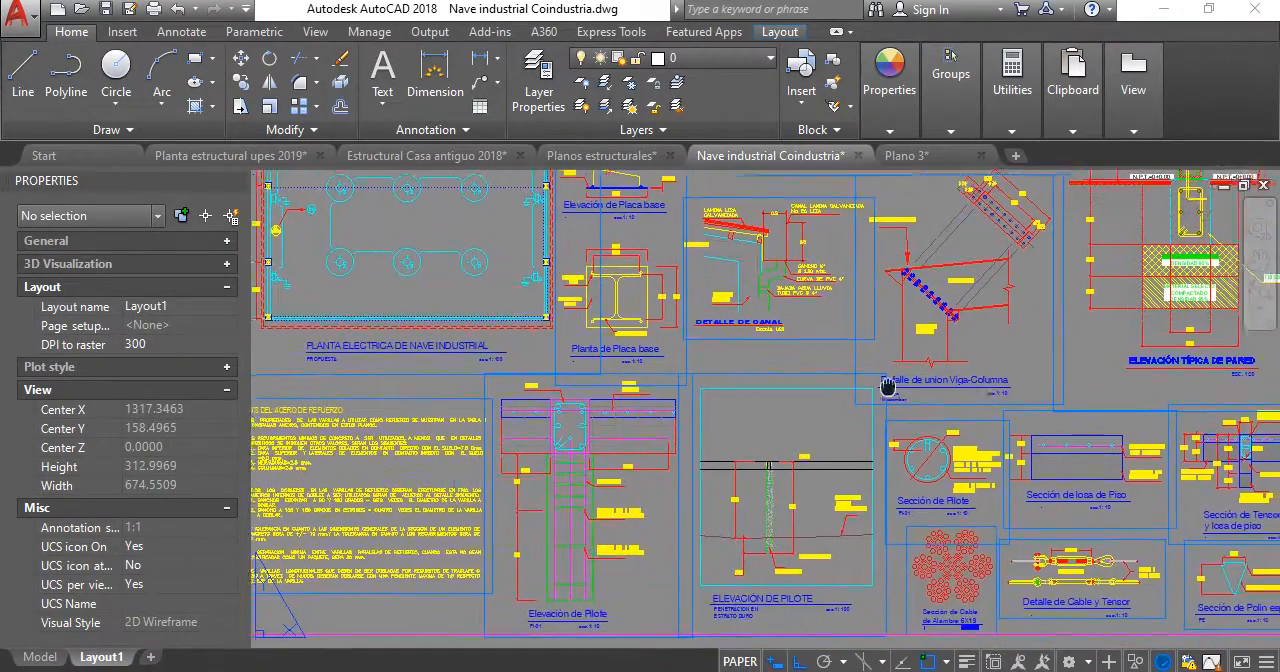
pyautogui.moveTo(888, 386); pyautogui.dragTo(570, 349, button='middle')
pyautogui.scroll(6, 816, 403)
pyautogui.scroll(-2, 654, 391)
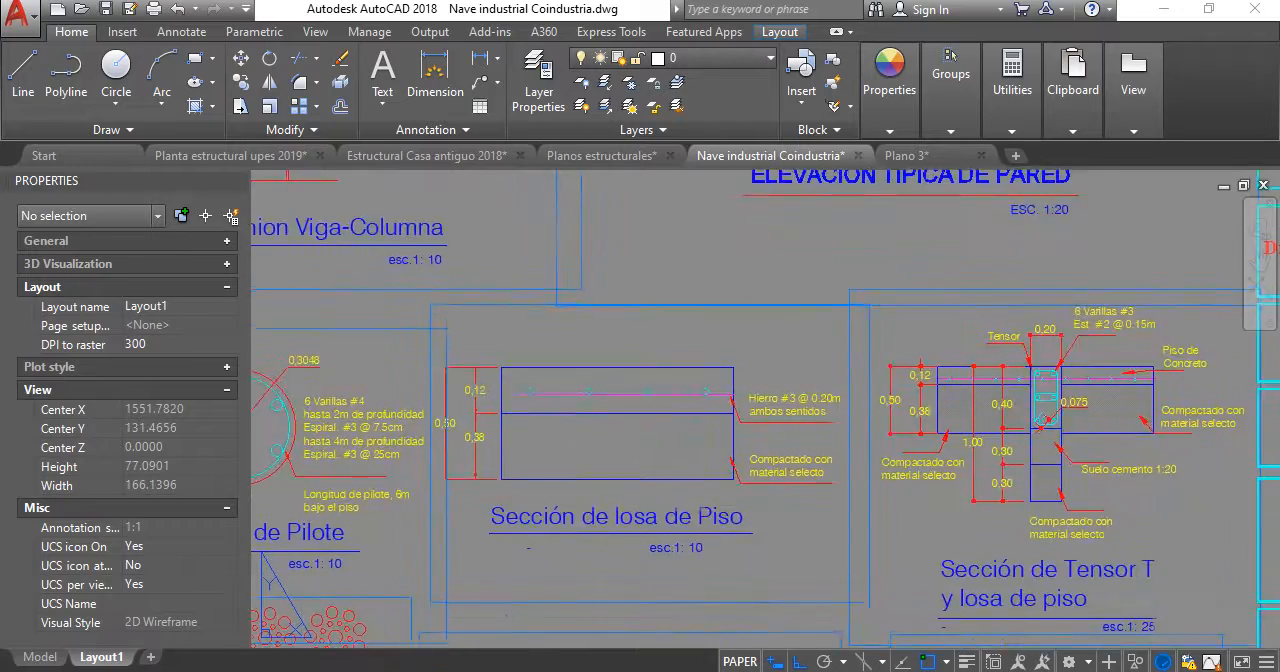
pyautogui.scroll(-2, 651, 488)
pyautogui.moveTo(643, 452)
pyautogui.mouseDown(button='middle')
pyautogui.moveTo(634, 440)
pyautogui.moveTo(636, 451)
pyautogui.mouseUp(button='middle')
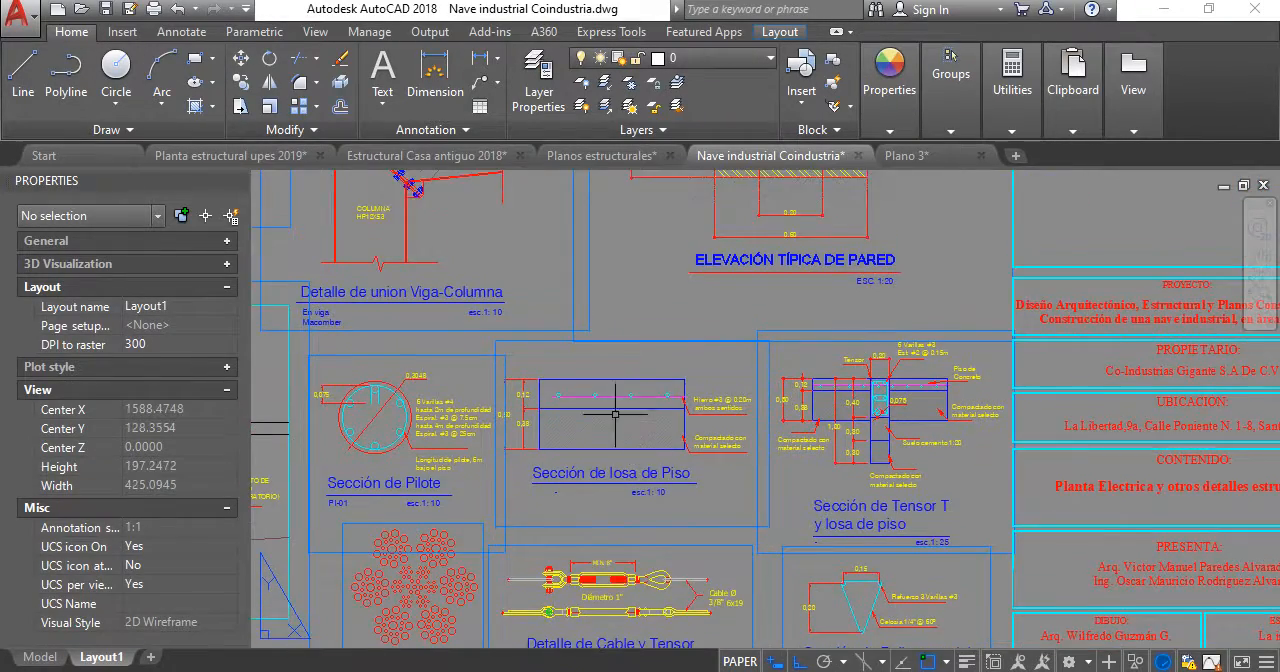
pyautogui.scroll(2, 621, 399)
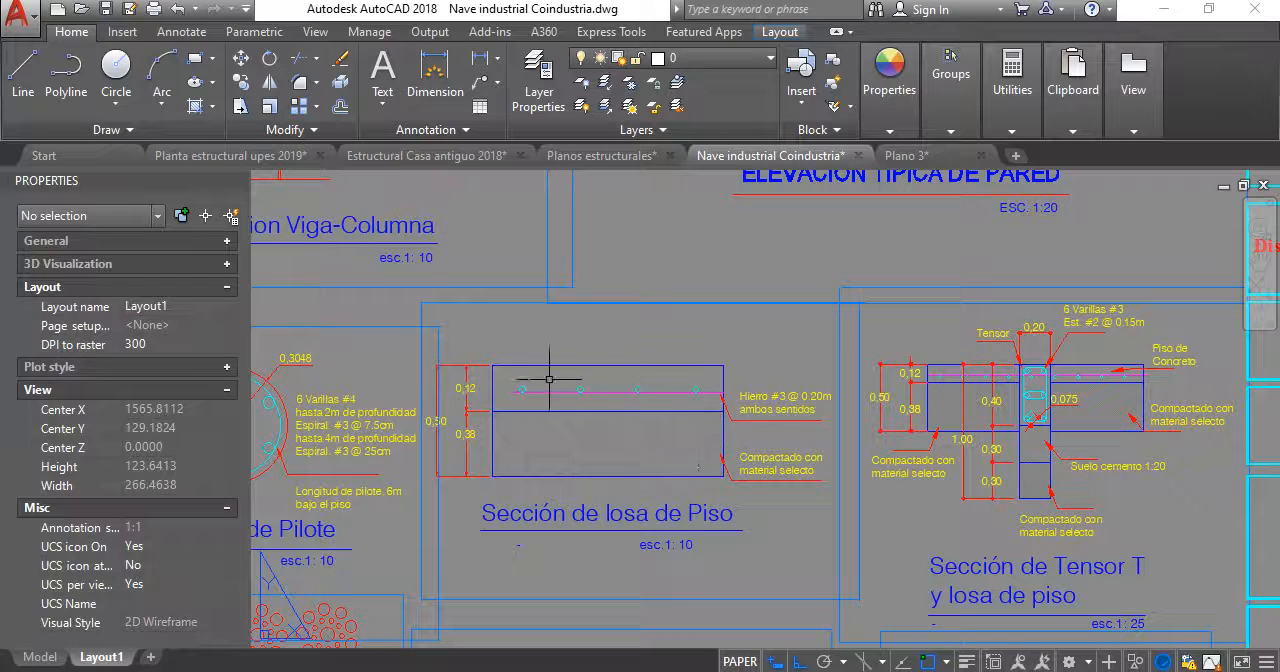
pyautogui.scroll(-2, 727, 400)
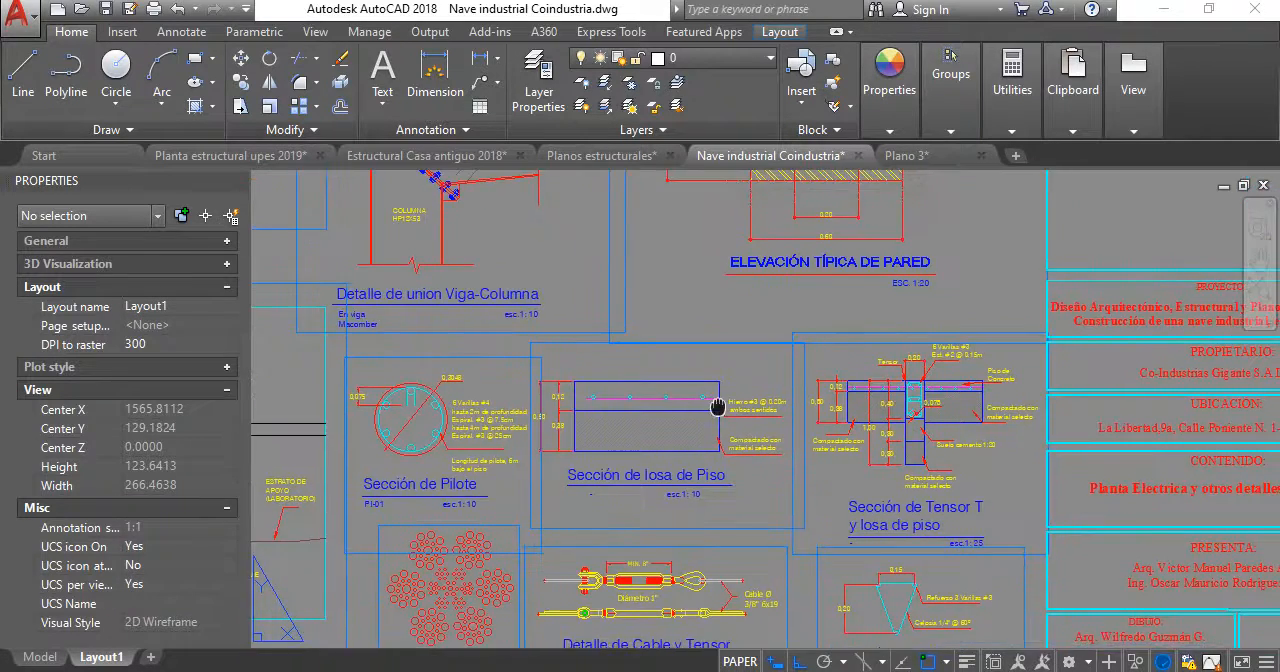
pyautogui.scroll(4, 700, 398)
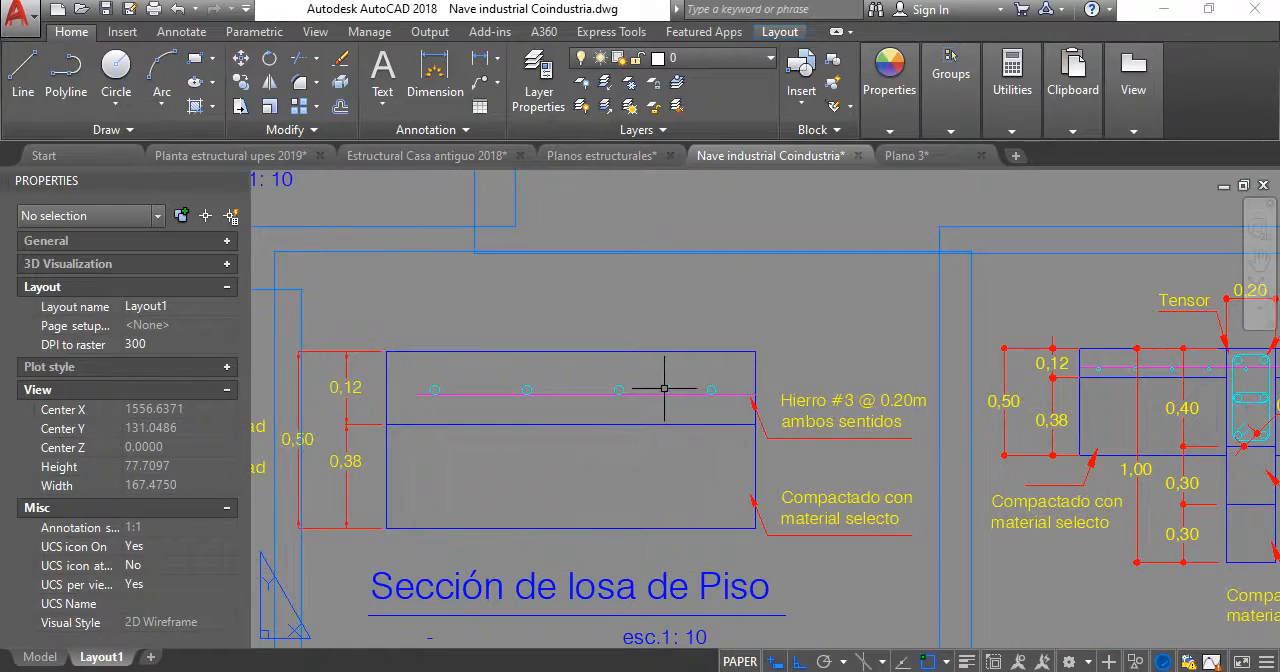
pyautogui.scroll(-5, 664, 388)
pyautogui.scroll(1, 638, 394)
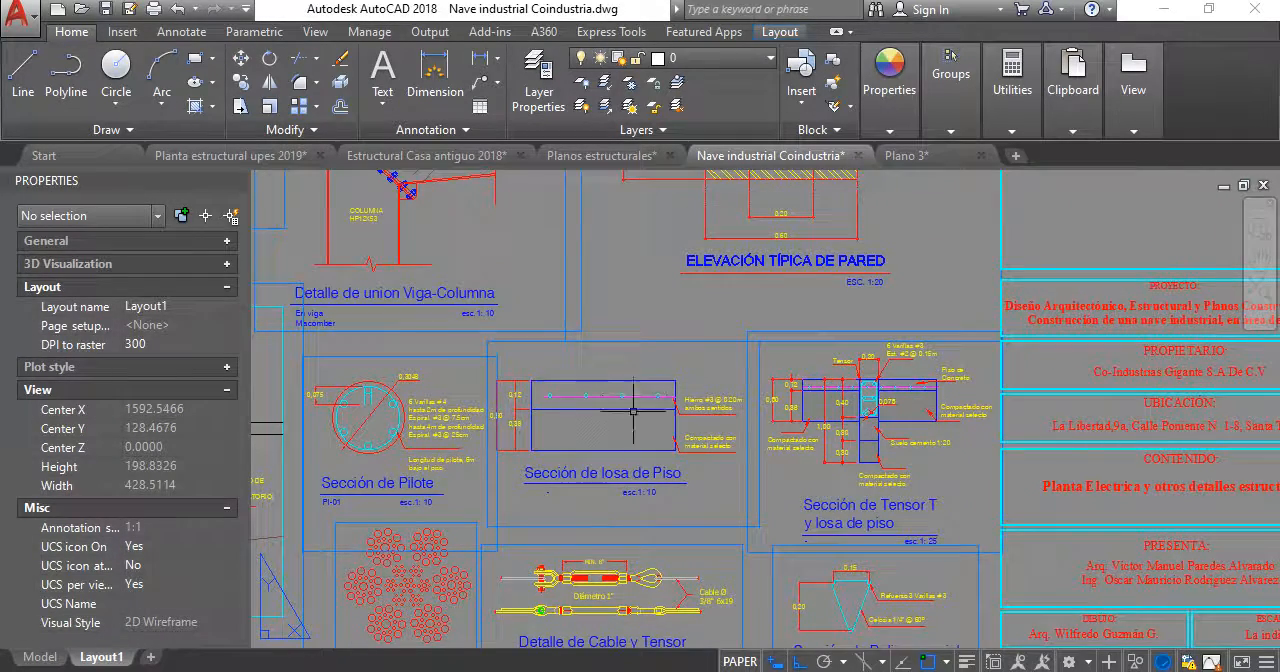
# - Compare the neighbouring foundation and wall details and examine the tensor's reinforcement and surrounding layers up close
pyautogui.scroll(-2, 614, 377)
pyautogui.moveTo(624, 394); pyautogui.dragTo(676, 480, button='middle')
pyautogui.scroll(4, 667, 487)
pyautogui.scroll(-2, 724, 470)
pyautogui.scroll(-4, 724, 470)
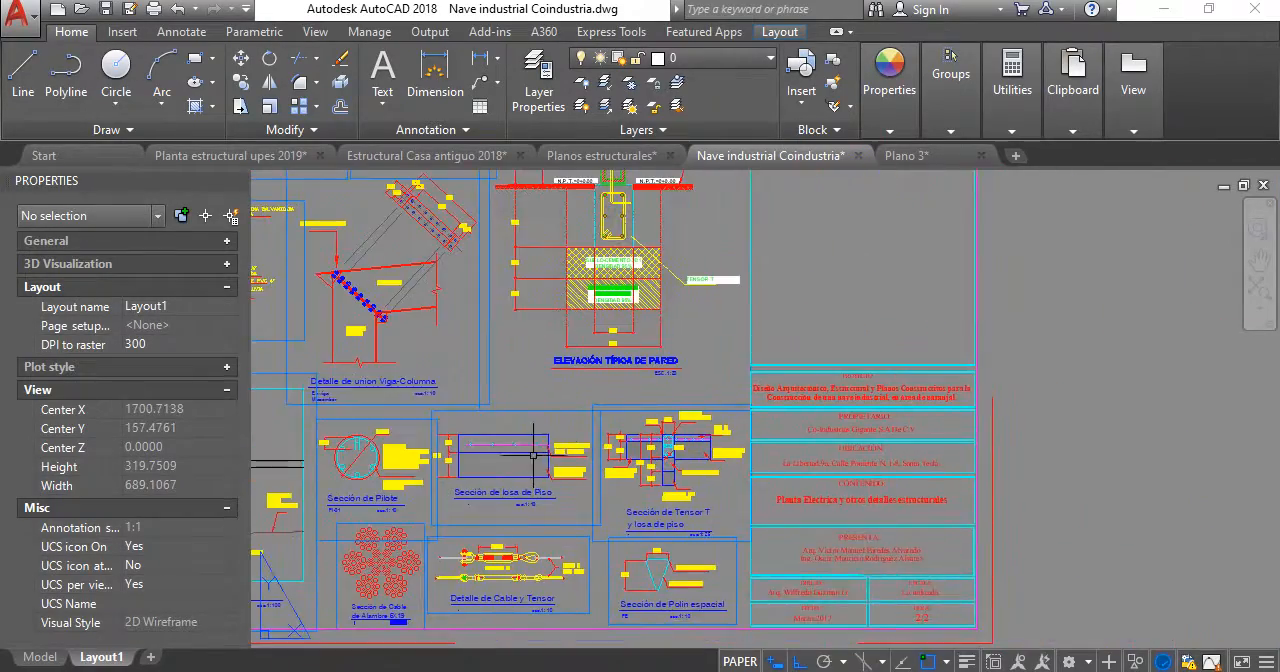
pyautogui.moveTo(600, 428); pyautogui.dragTo(859, 398, button='middle')
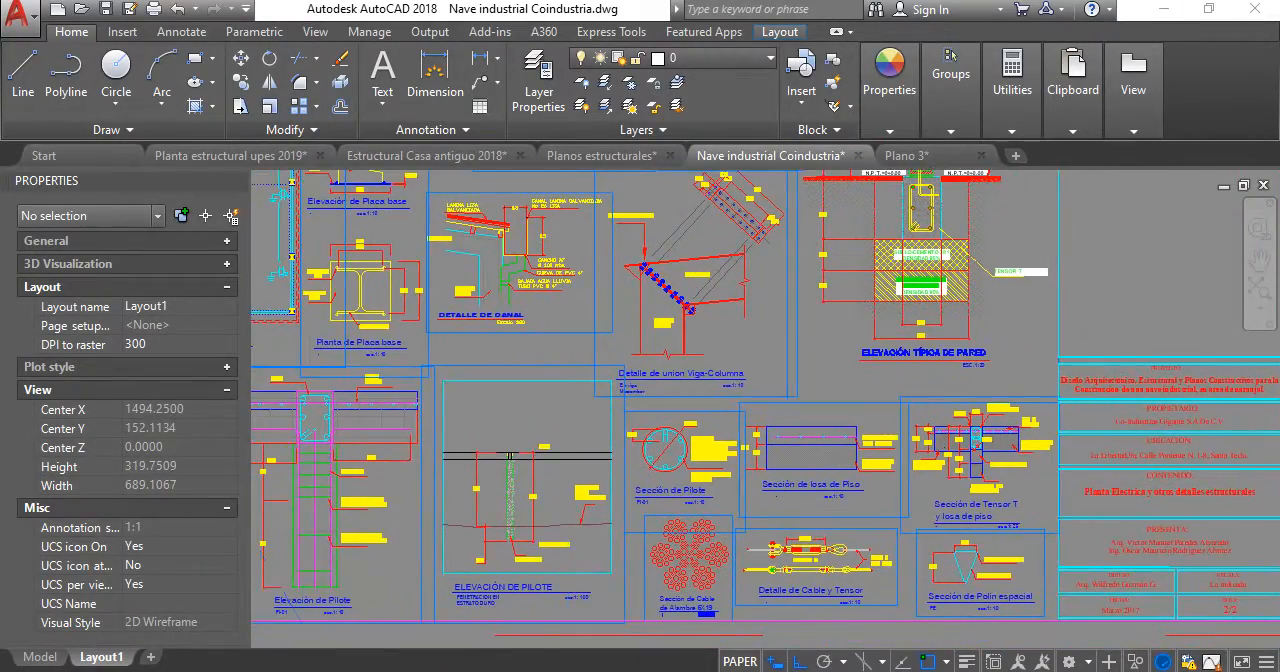
pyautogui.scroll(10, 900, 420)
pyautogui.scroll(-4, 930, 425)
pyautogui.scroll(2, 875, 426)
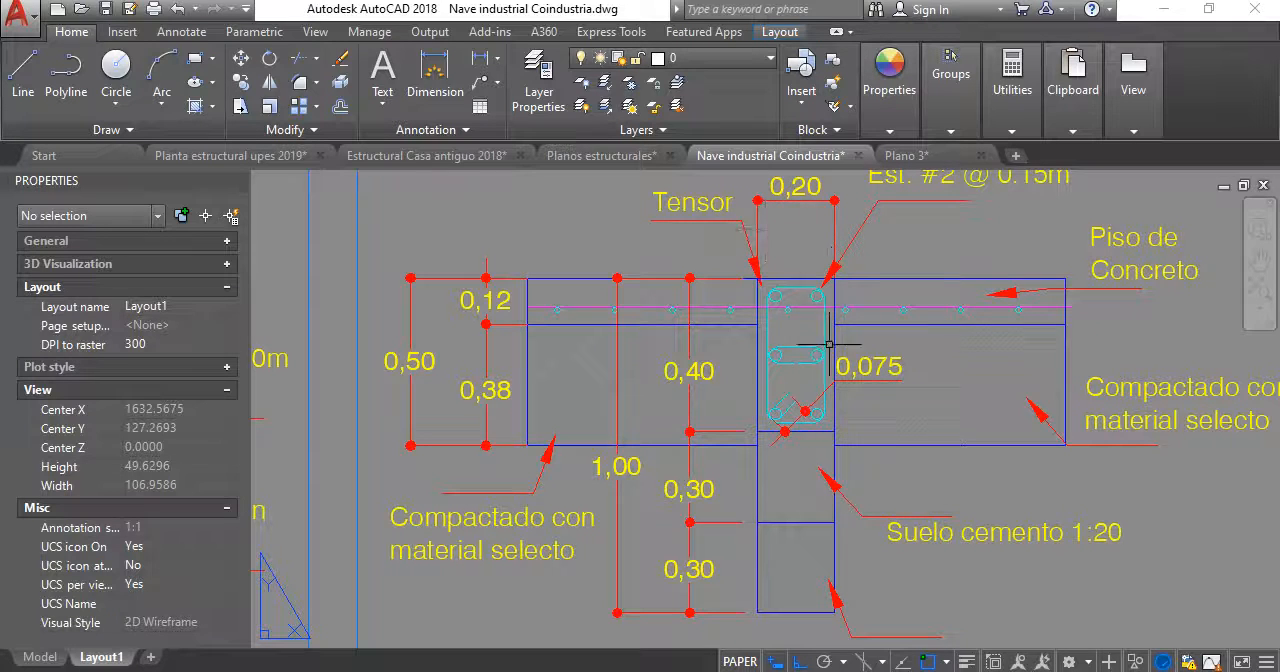
# - Switch back to the Planta estructural upes 2019 drawing and bring up its column details
pyautogui.click(913, 161)
pyautogui.click(230, 155)
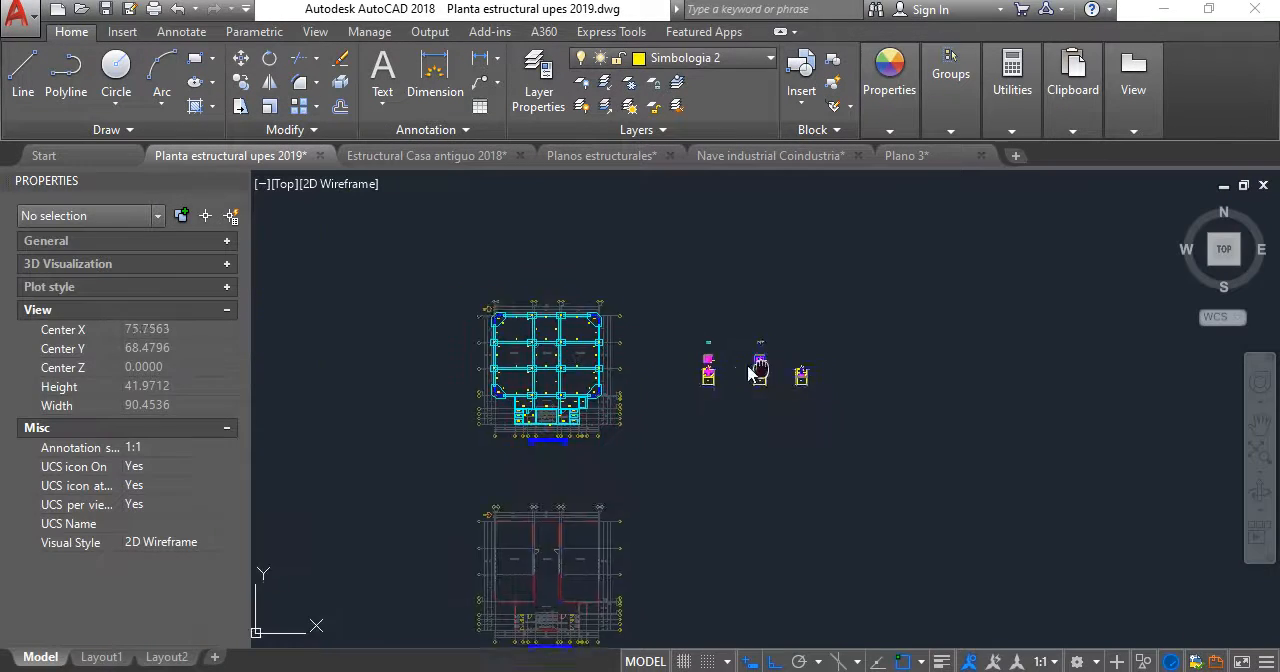
pyautogui.scroll(6, 758, 368)
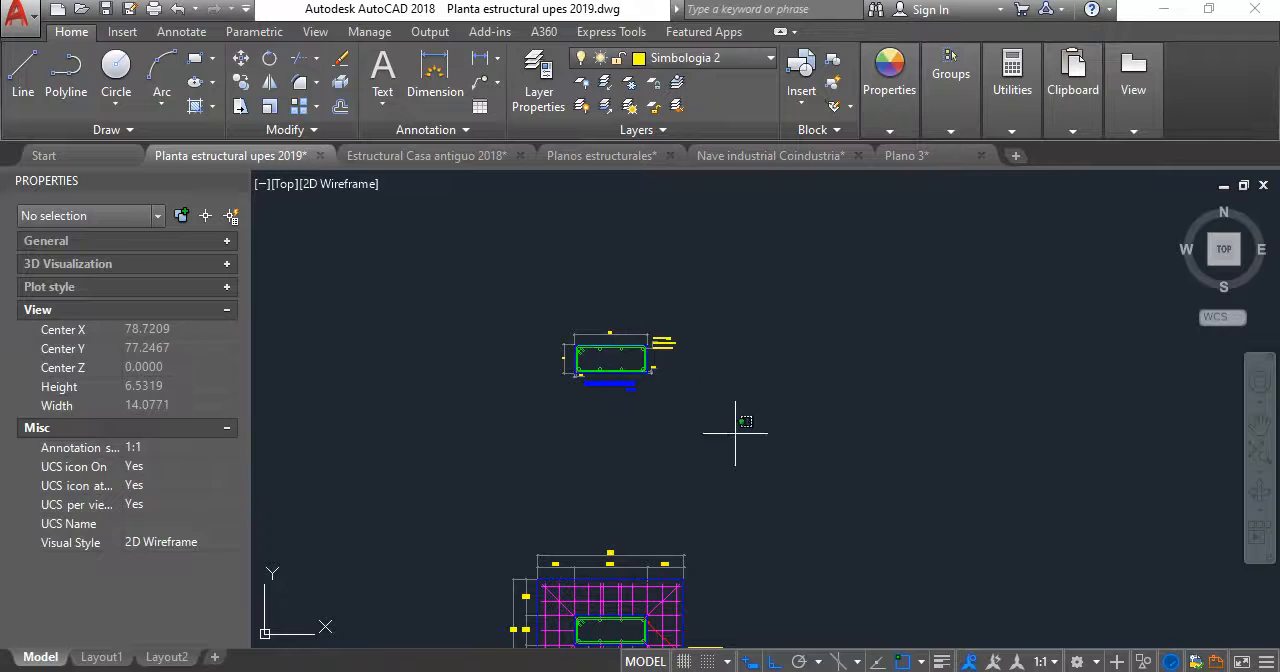
# - Copy the complete column C-2 detail with its title and annotations into the empty area above the original
pyautogui.click(763, 351)
pyautogui.scroll(-2, 611, 365)
pyautogui.moveTo(611, 366); pyautogui.dragTo(839, 343, button='middle')
pyautogui.moveTo(383, 337); pyautogui.dragTo(677, 437, button='middle')
pyautogui.click(795, 395)
pyautogui.click(538, 241)
pyautogui.click(241, 82)
pyautogui.scroll(-2, 740, 330)
pyautogui.click(686, 439)
pyautogui.click(686, 286)
pyautogui.press('Escape')
# - Delete all dimensions, the leader and the reinforcement notes from the copied column C-2 detail, keeping its section and title
pyautogui.scroll(6, 668, 277)
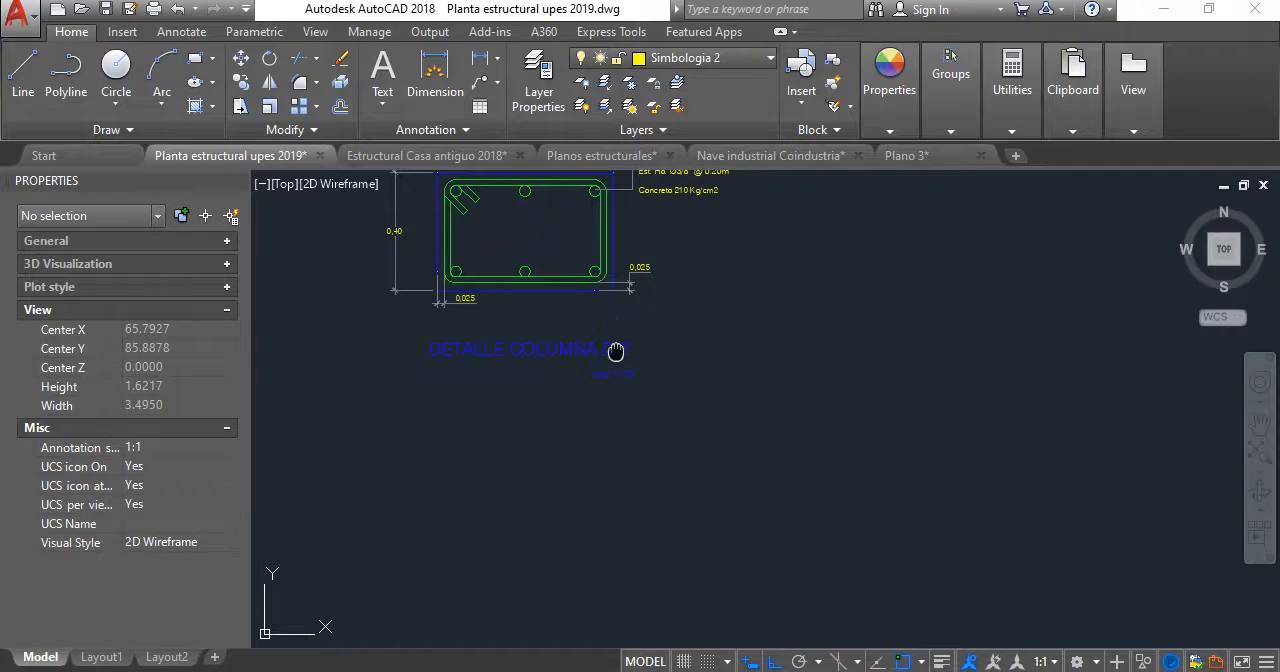
pyautogui.moveTo(615, 351); pyautogui.dragTo(706, 449, button='middle')
pyautogui.click(767, 447)
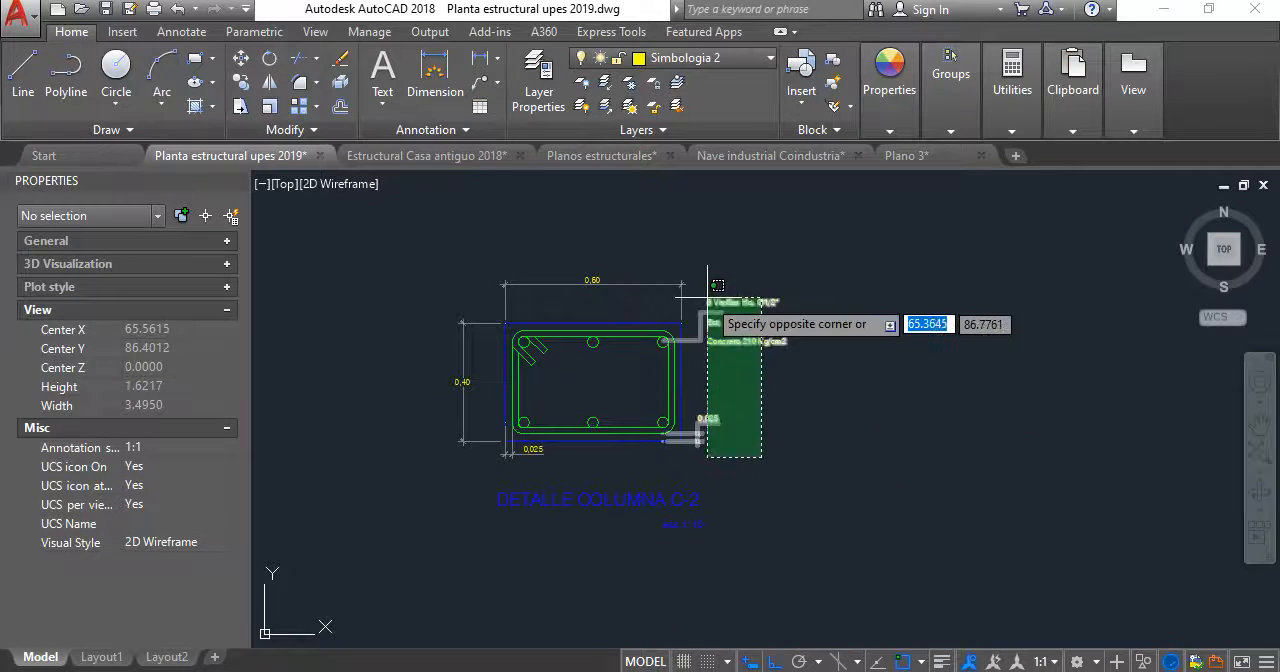
pyautogui.click(700, 300)
pyautogui.scroll(1, 635, 460)
pyautogui.scroll(3, 637, 459)
pyautogui.click(683, 437)
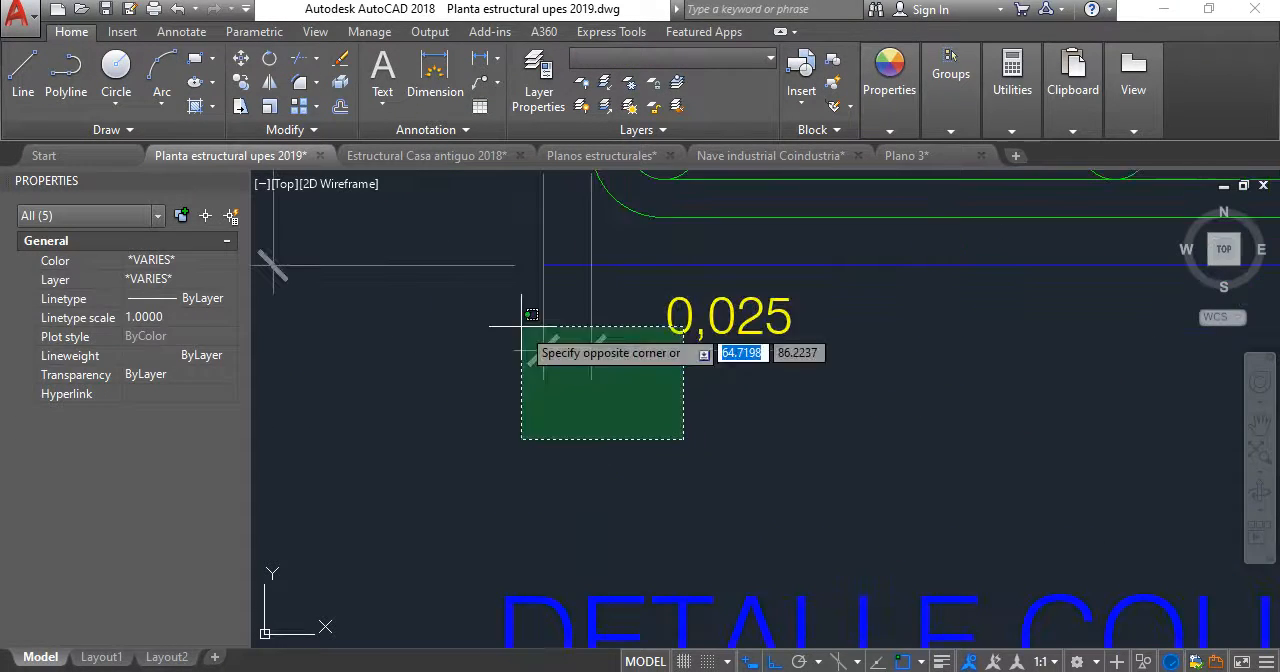
pyautogui.click(520, 326)
pyautogui.scroll(-2, 577, 360)
pyautogui.moveTo(577, 360); pyautogui.dragTo(634, 491, button='middle')
pyautogui.click(597, 486)
pyautogui.click(534, 346)
pyautogui.scroll(-2, 554, 344)
pyautogui.scroll(2, 554, 344)
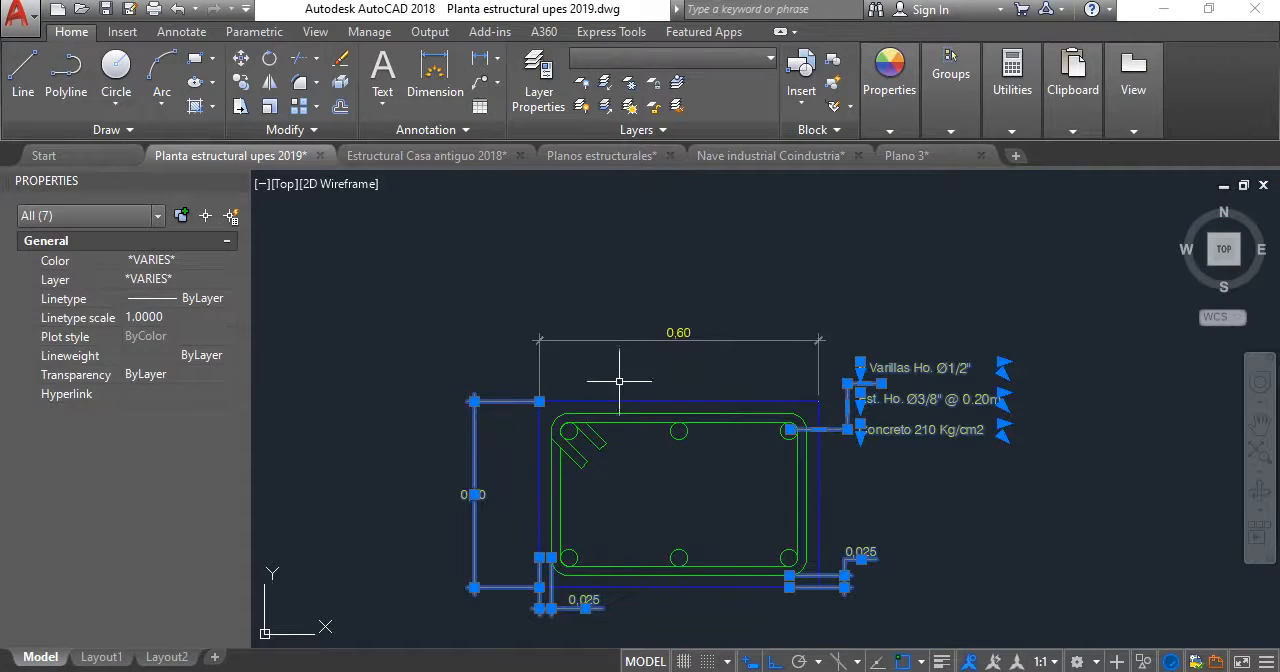
pyautogui.click(617, 374)
pyautogui.click(590, 278)
pyautogui.press('Delete')
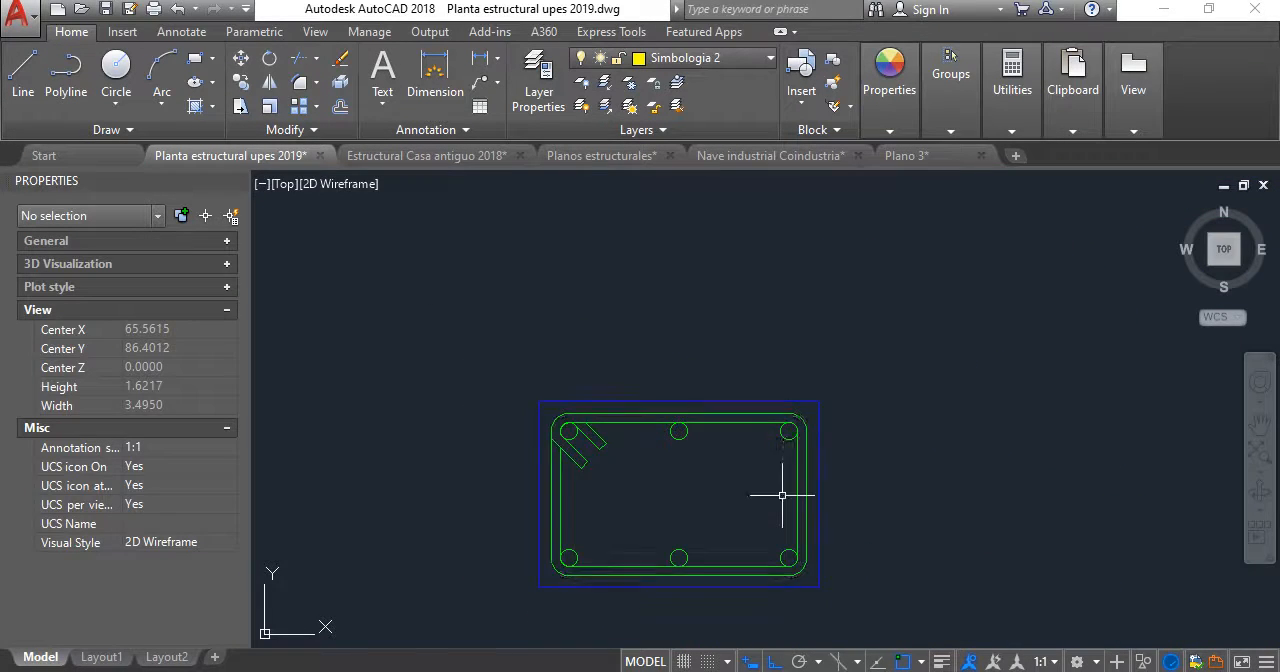
# - Rotate the copied column section 90° about its centre so it stands upright above the title
pyautogui.scroll(2, 782, 494)
pyautogui.scroll(-2, 809, 400)
pyautogui.click(906, 543)
pyautogui.click(549, 289)
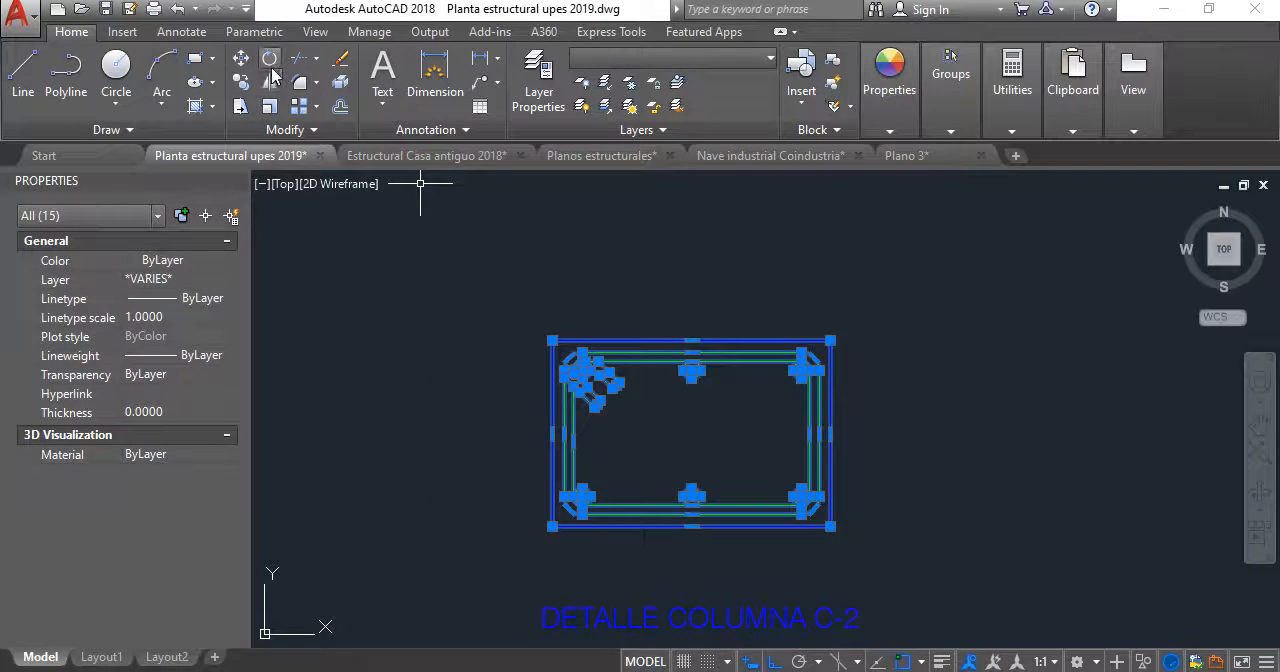
pyautogui.click(271, 66)
pyautogui.click(691, 433)
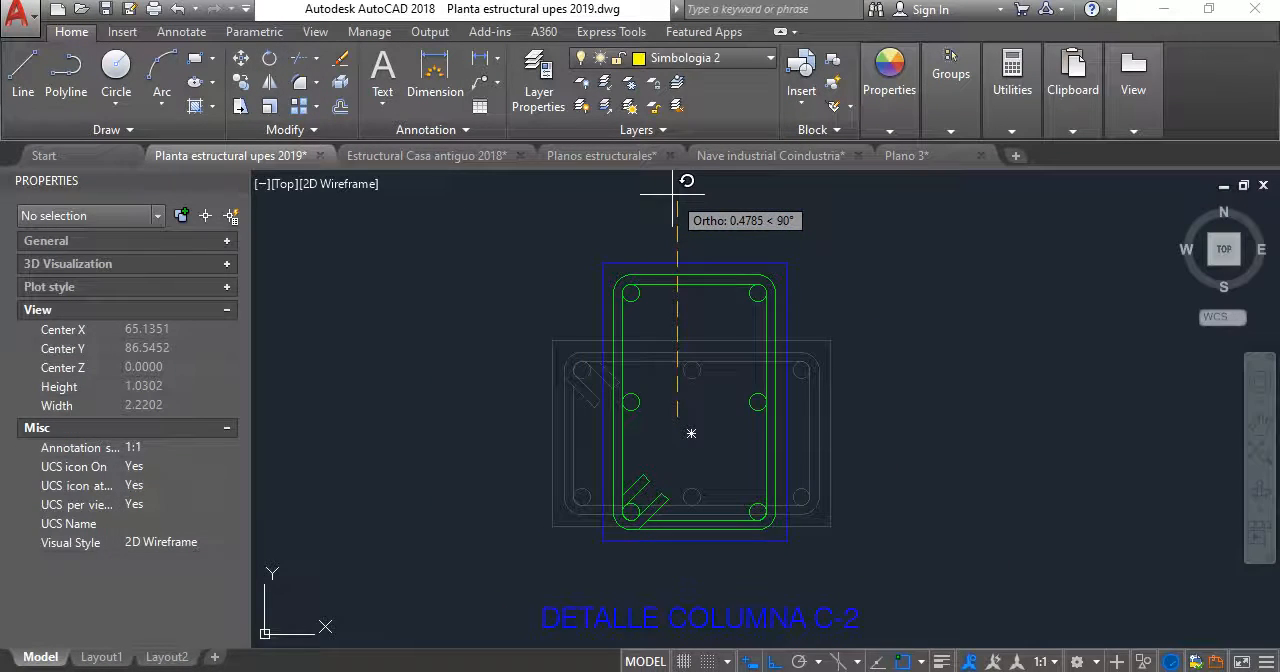
pyautogui.click(673, 201)
pyautogui.scroll(-2, 700, 370)
pyautogui.moveTo(697, 374); pyautogui.dragTo(760, 358, button='middle')
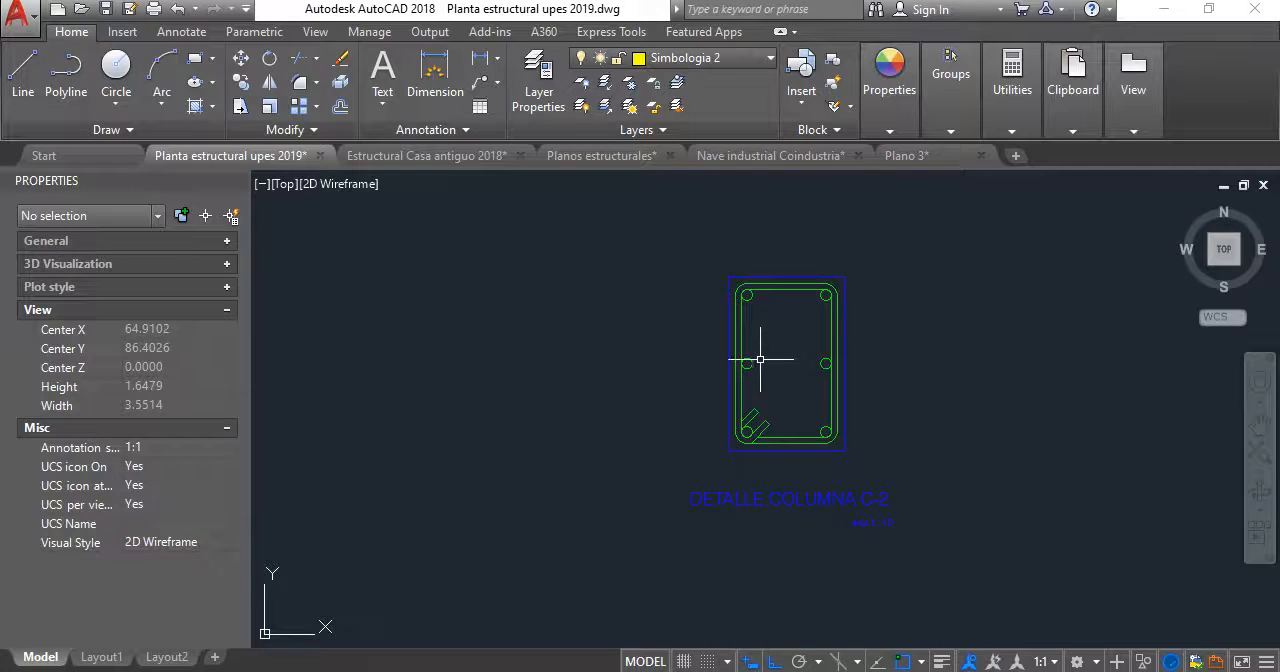
# - Draw two construction circles with radii 0.4 and 0.3 centred on the lower-left corner of the section's outer outline
pyautogui.click(115, 66)
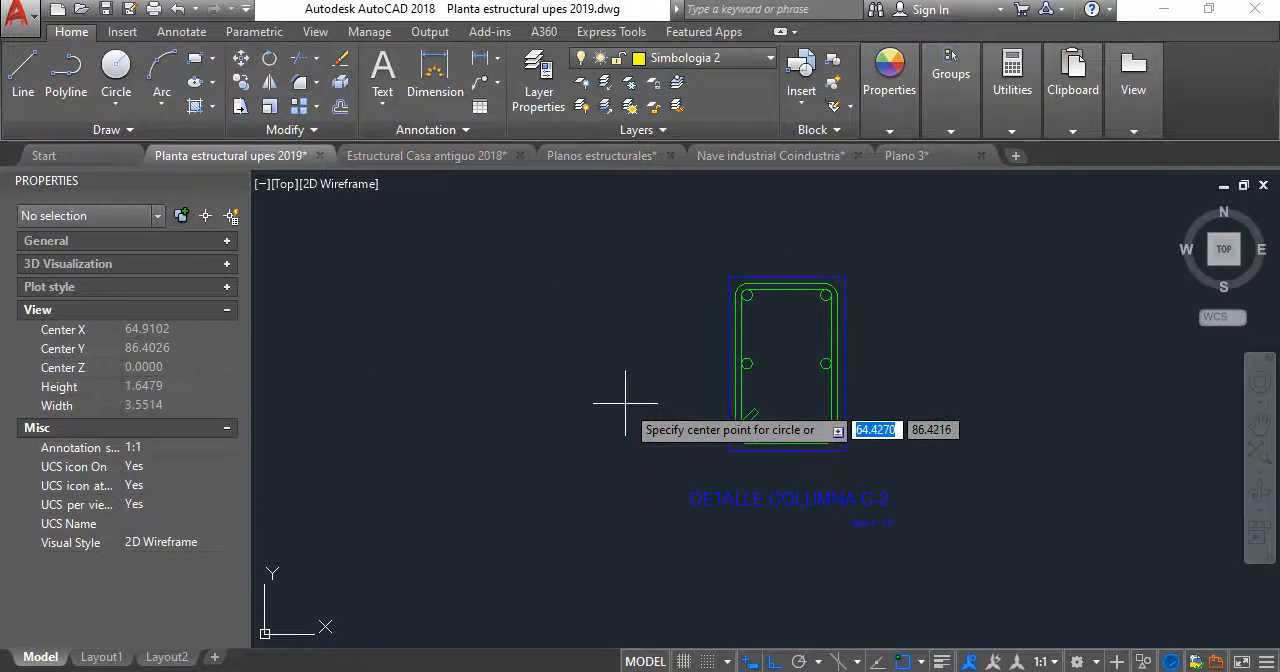
pyautogui.click(728, 450)
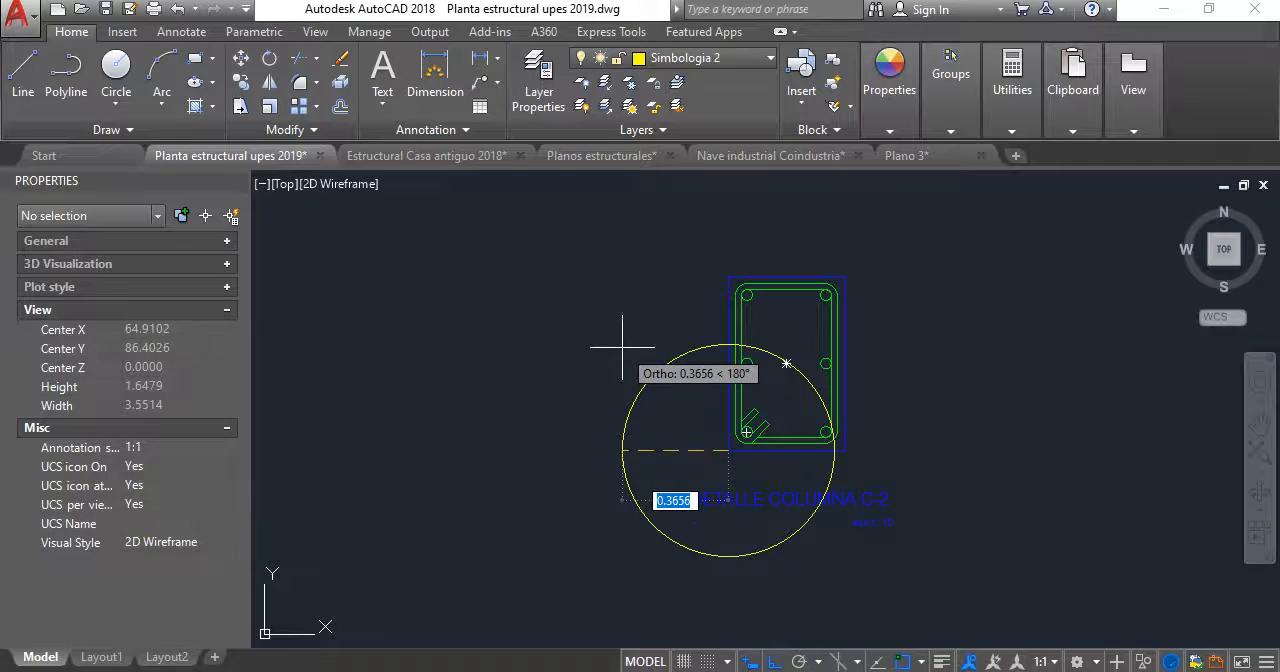
pyautogui.write('0.4')
pyautogui.press('Return')
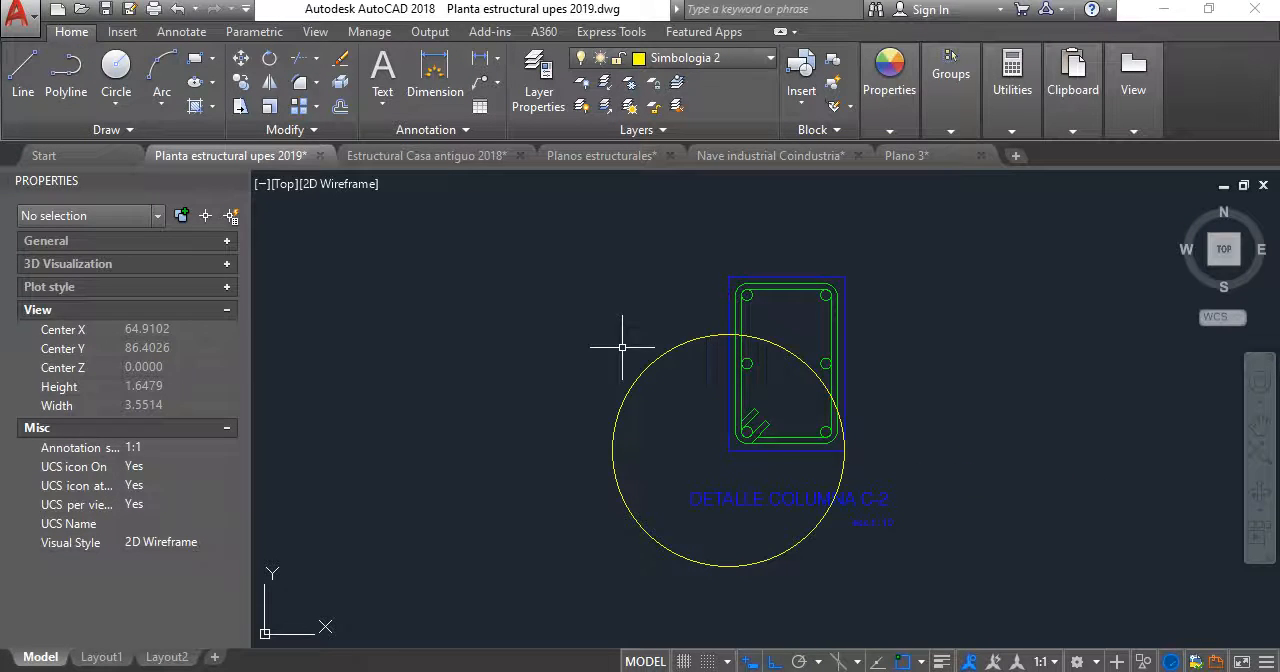
pyautogui.press('Return')
pyautogui.click(746, 432)
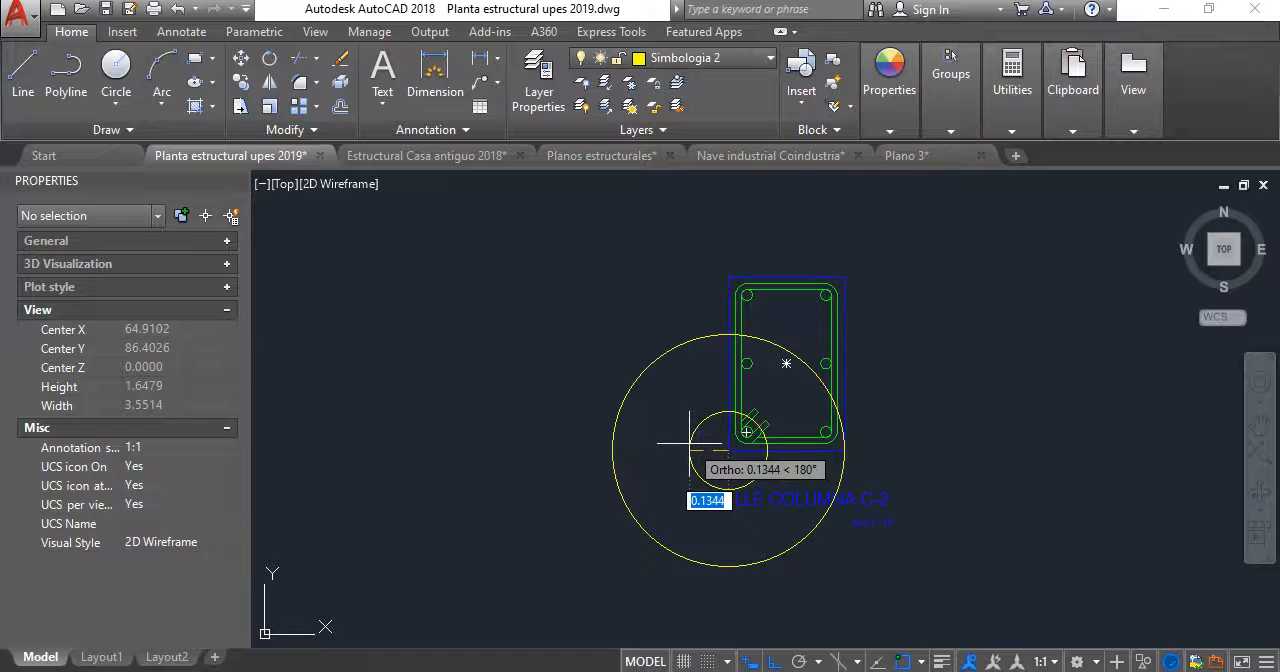
pyautogui.write('0.3')
pyautogui.press('Return')
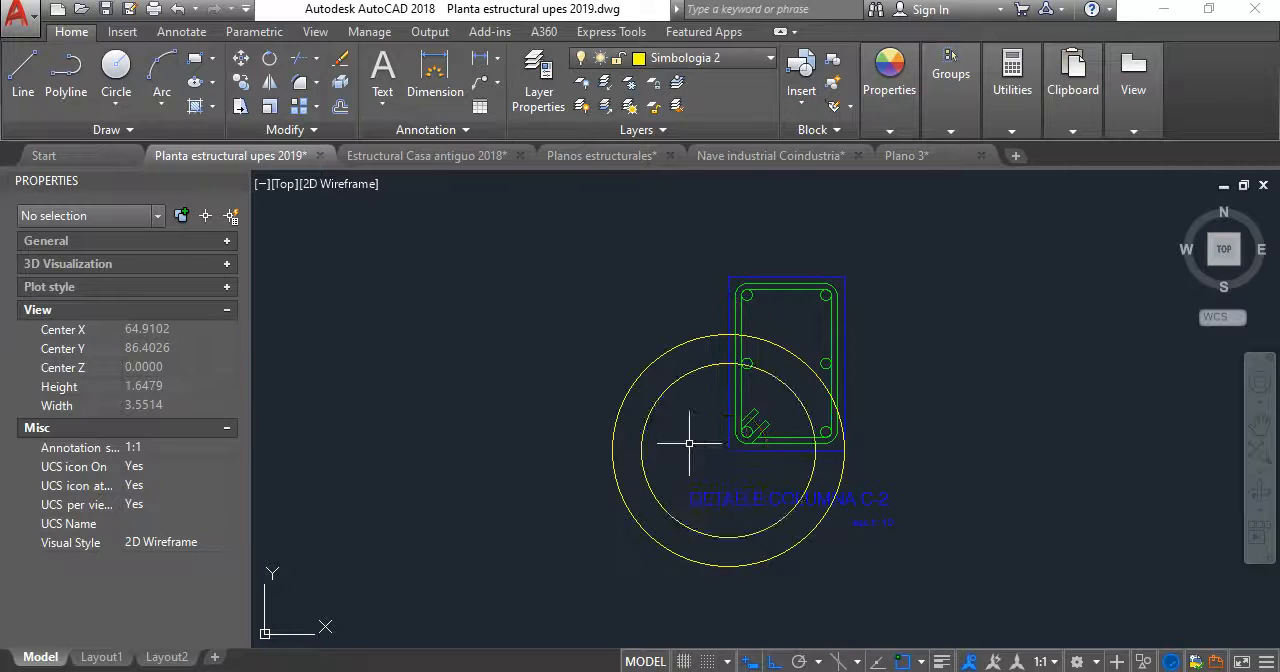
# - Explode the section's outer rectangle and both stirrup loops into separate lines and arcs
pyautogui.scroll(4, 831, 366)
pyautogui.scroll(-2, 800, 366)
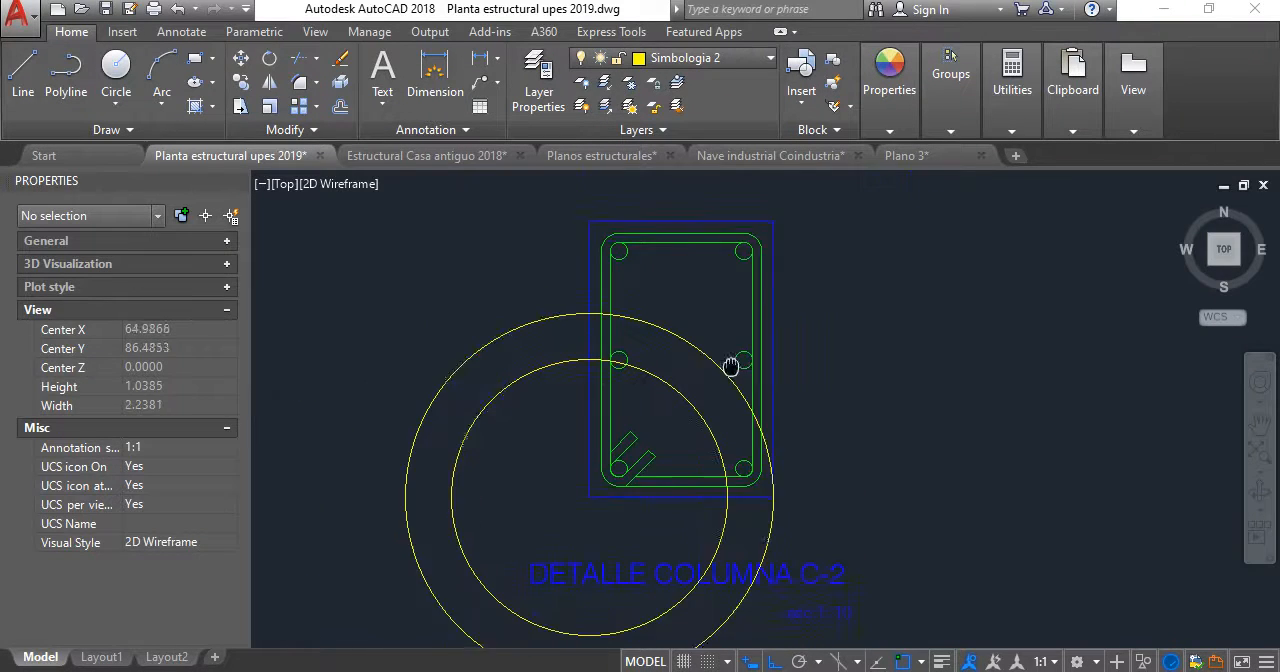
pyautogui.moveTo(734, 366); pyautogui.dragTo(663, 356, button='middle')
pyautogui.scroll(2, 669, 361)
pyautogui.moveTo(514, 316); pyautogui.dragTo(541, 400, button='middle')
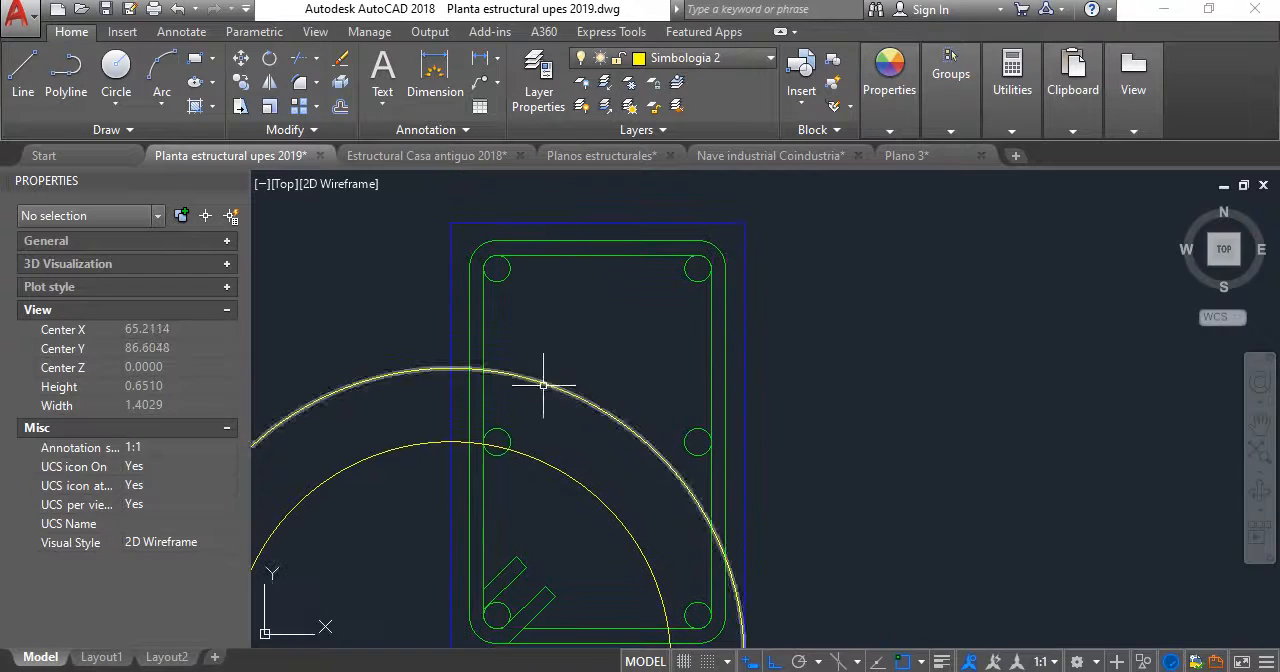
pyautogui.click(593, 285)
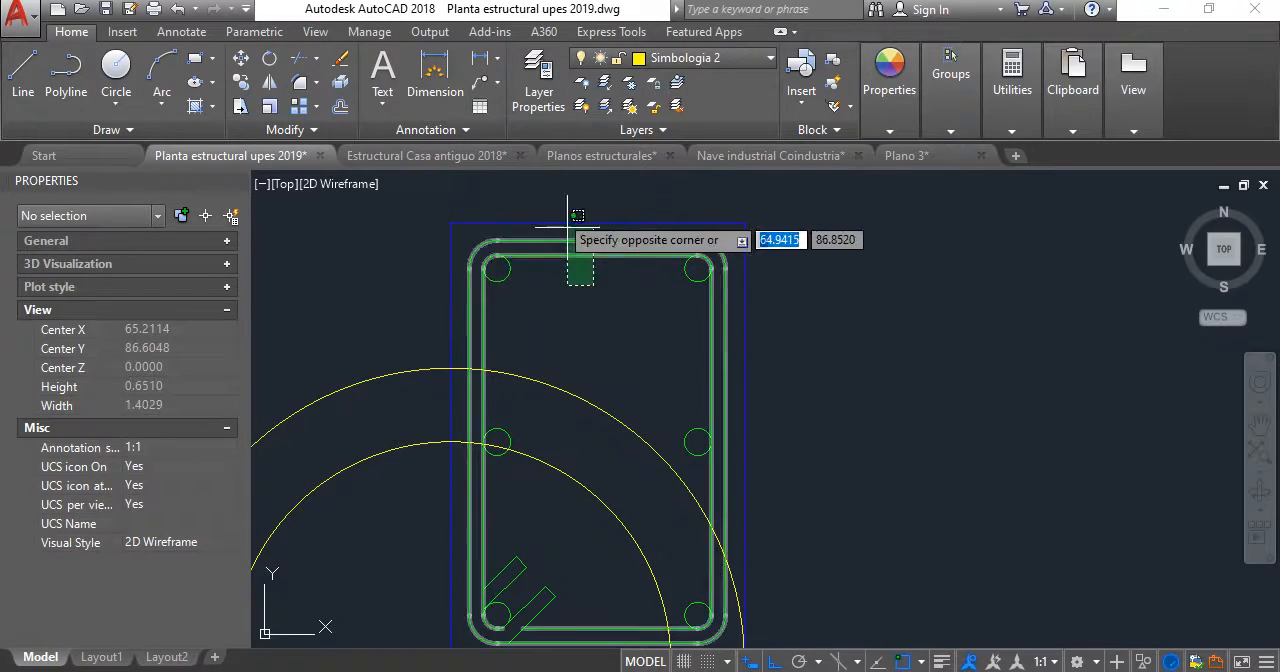
pyautogui.click(562, 209)
pyautogui.click(340, 83)
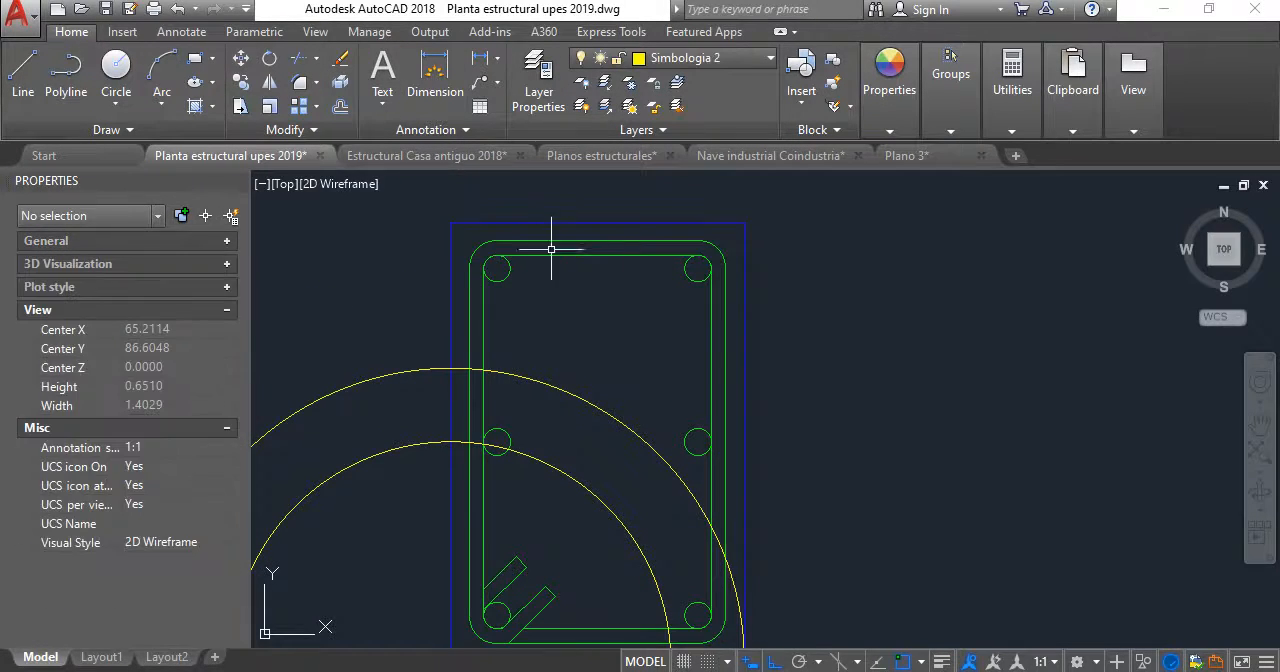
# - Move the section's top edge, upper stirrup corners and two top bars straight down to the top of the 0.4 radius circle
pyautogui.click(399, 189)
pyautogui.click(823, 304)
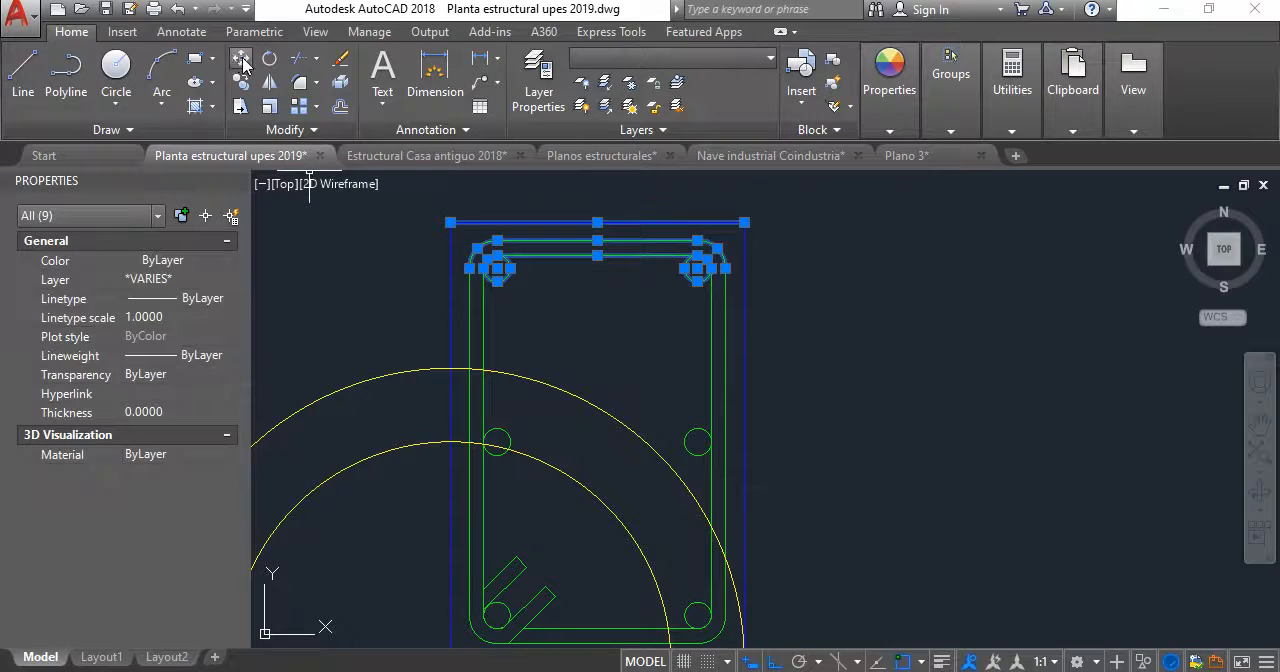
pyautogui.click(241, 59)
pyautogui.click(450, 222)
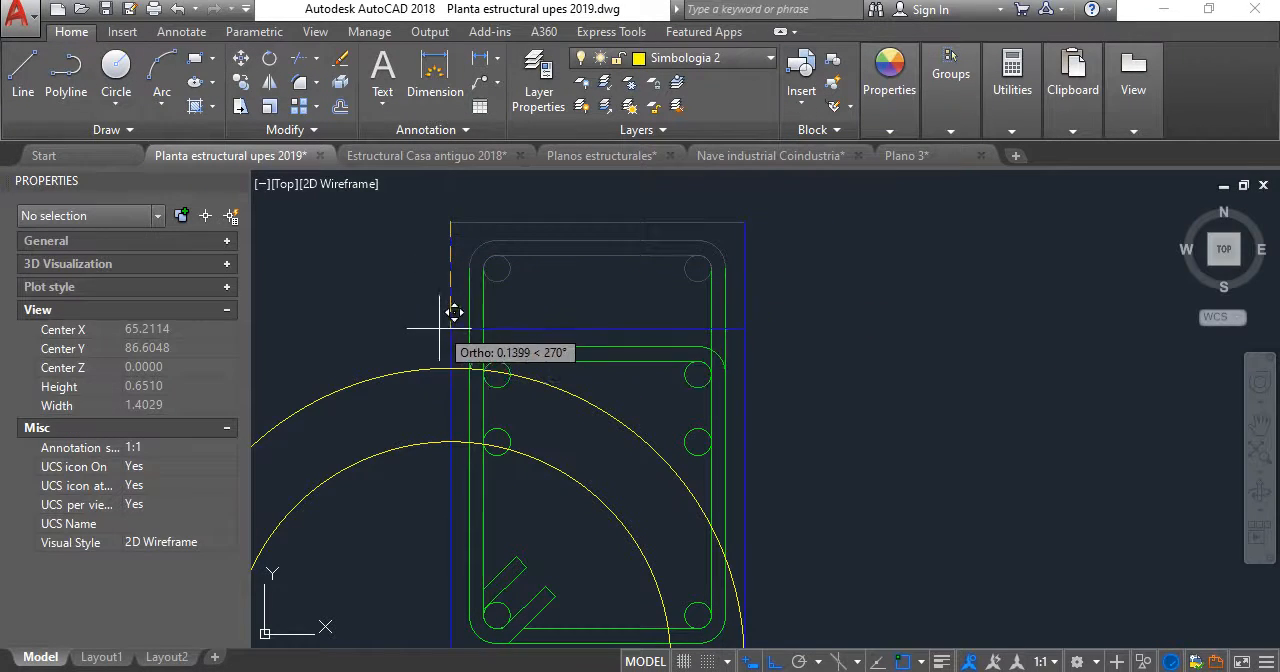
pyautogui.click(371, 366)
# - Move the two middle reinforcing bars straight down into the space between the top and bottom bars
pyautogui.scroll(6, 520, 455)
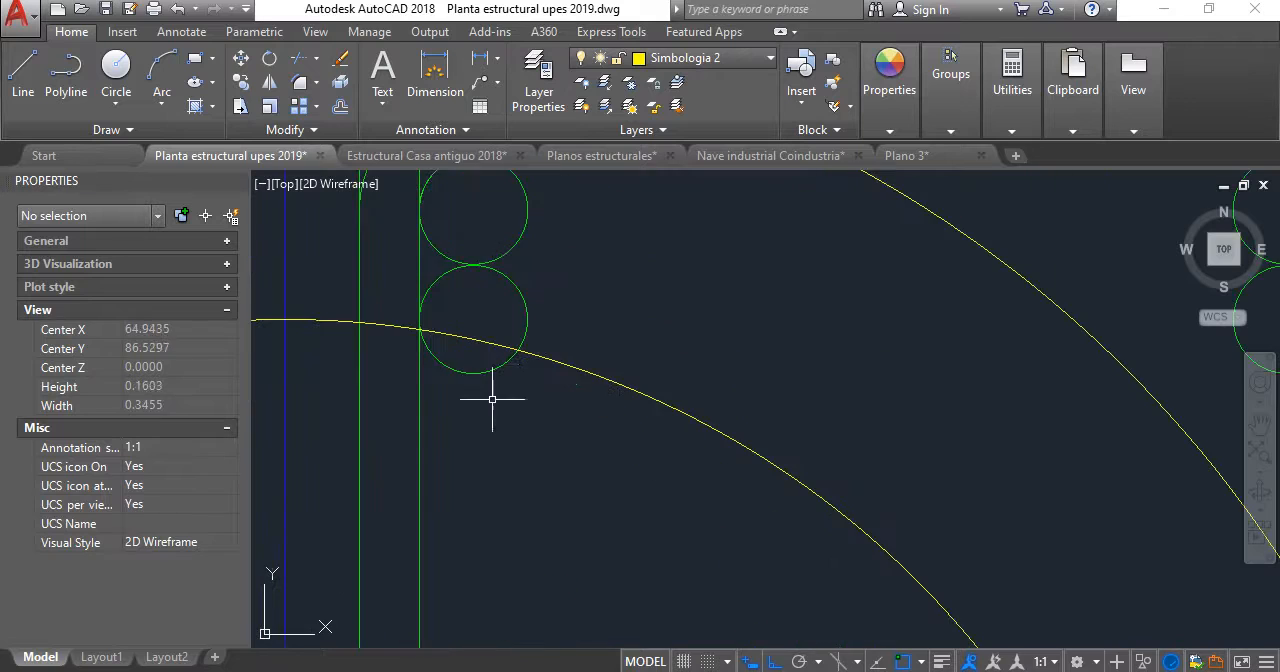
pyautogui.click(472, 372)
pyautogui.scroll(-4, 499, 385)
pyautogui.moveTo(499, 385); pyautogui.dragTo(322, 303, button='middle')
pyautogui.scroll(2, 663, 278)
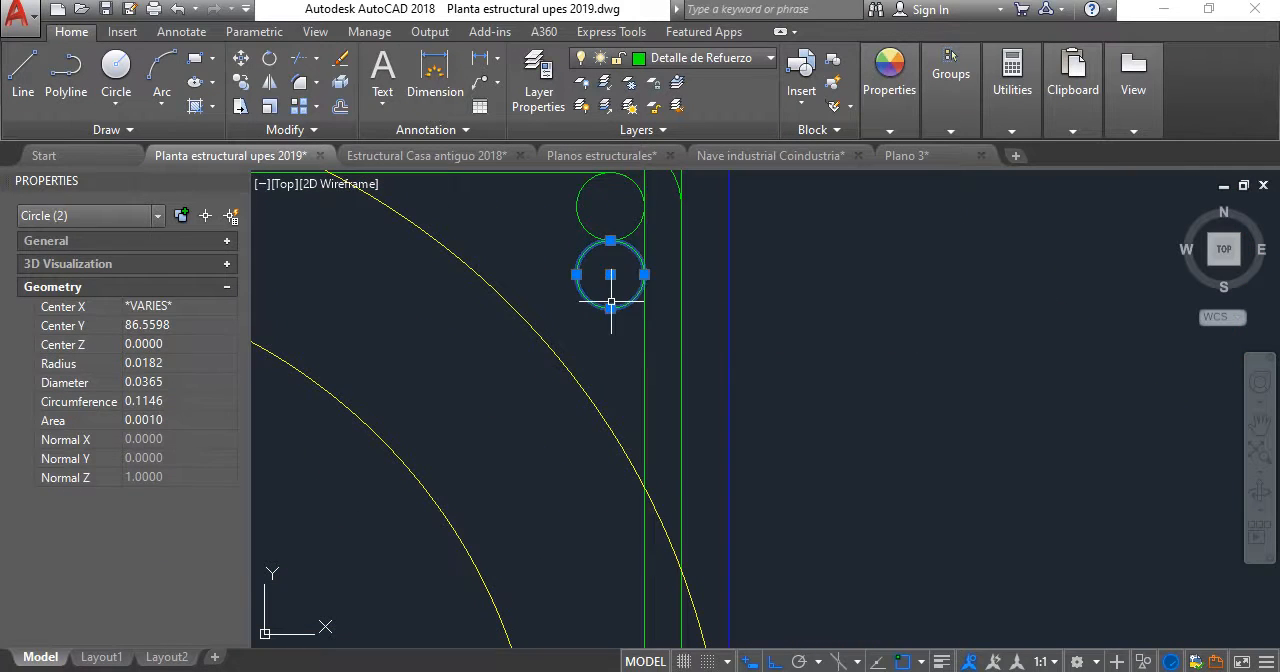
pyautogui.scroll(-2, 611, 300)
pyautogui.moveTo(611, 300); pyautogui.dragTo(755, 300, button='middle')
pyautogui.click(249, 59)
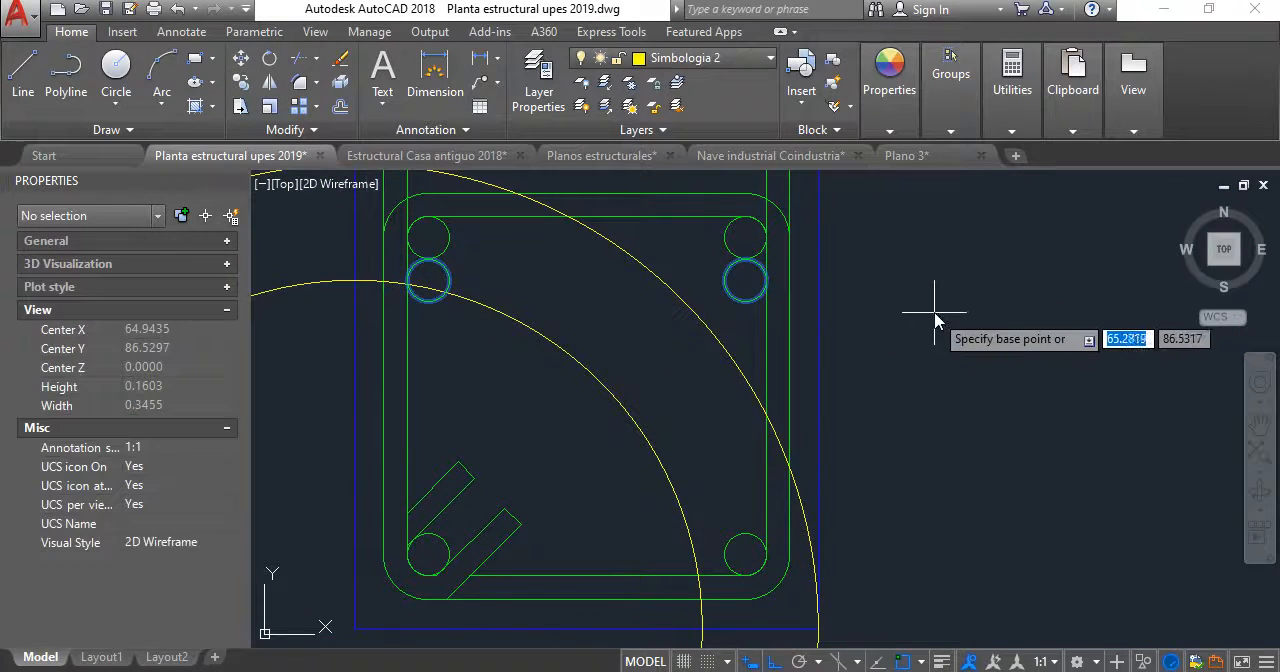
pyautogui.click(930, 307)
pyautogui.click(921, 394)
pyautogui.scroll(-3, 787, 362)
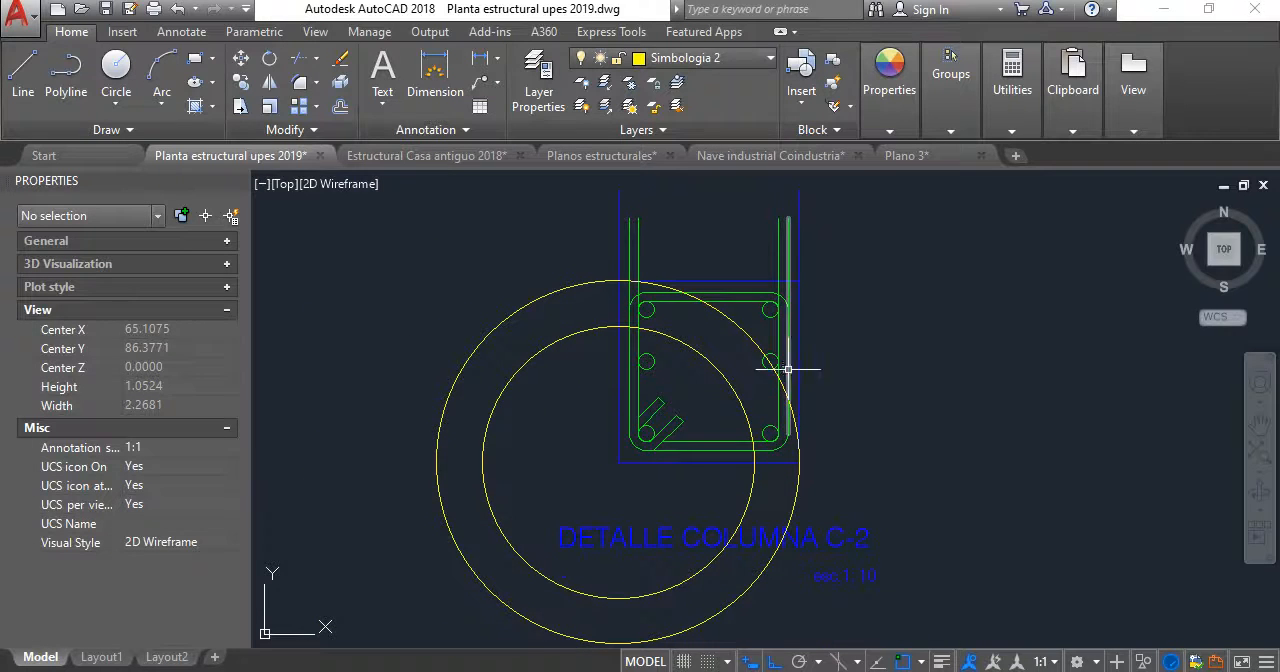
# - Move the section's right edge, right stirrup lines and corners, and three right bars left to the 0.3 radius circle
pyautogui.scroll(2, 805, 278)
pyautogui.scroll(1, 855, 352)
pyautogui.click(826, 382)
pyautogui.click(735, 352)
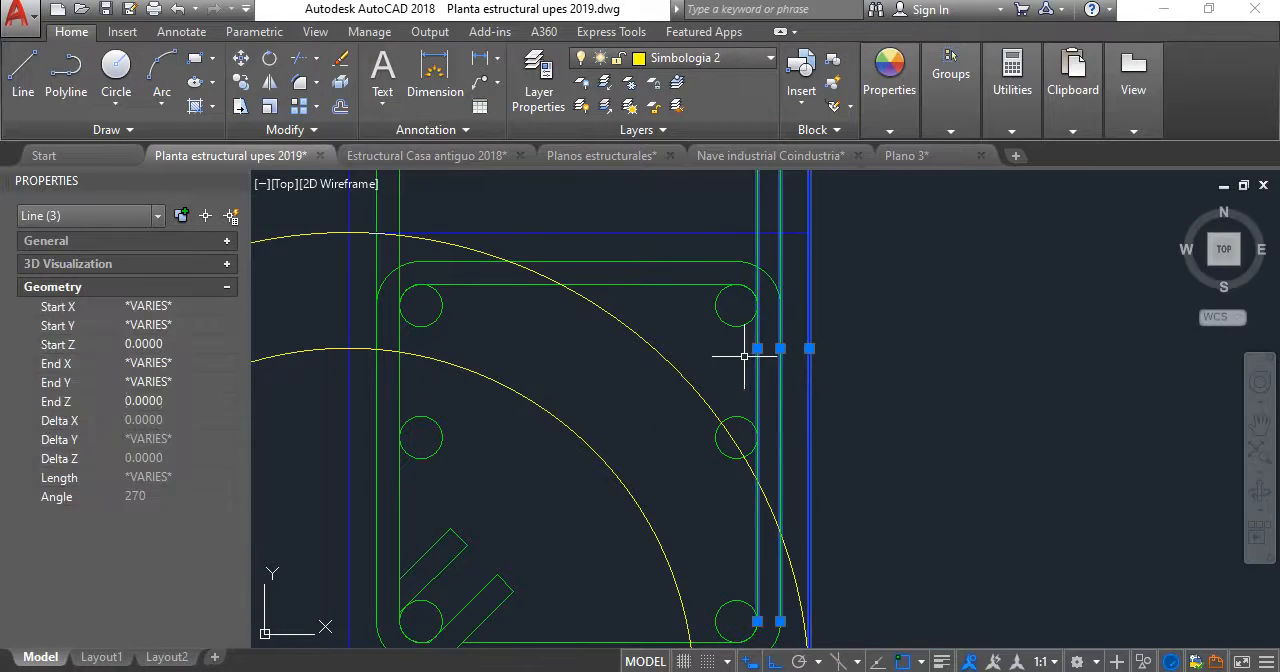
pyautogui.scroll(-4, 735, 352)
pyautogui.click(658, 198)
pyautogui.click(839, 467)
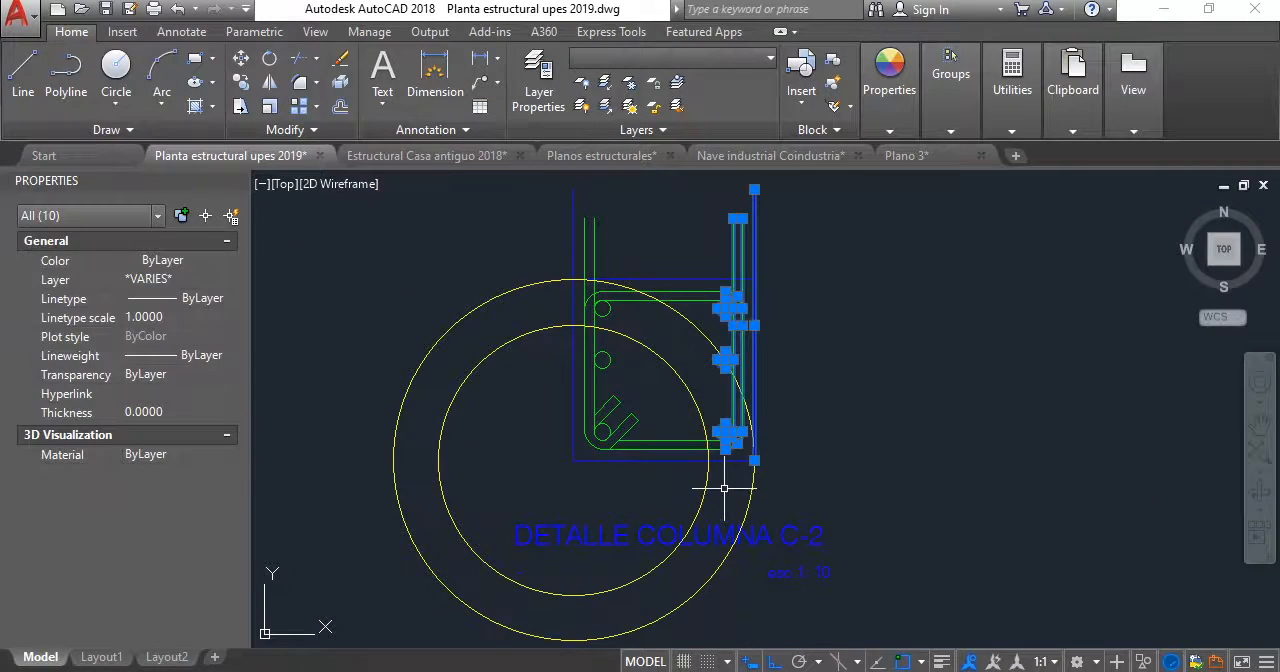
pyautogui.scroll(3, 708, 420)
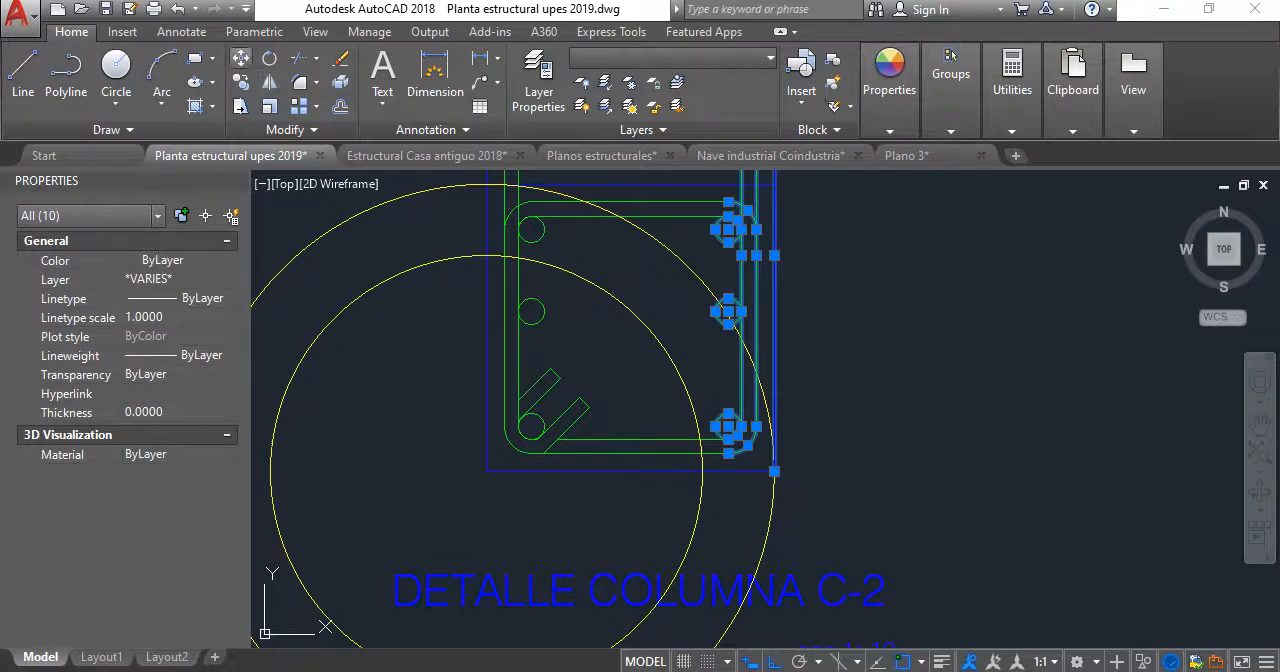
pyautogui.write('m')
pyautogui.press('Return')
pyautogui.click(772, 471)
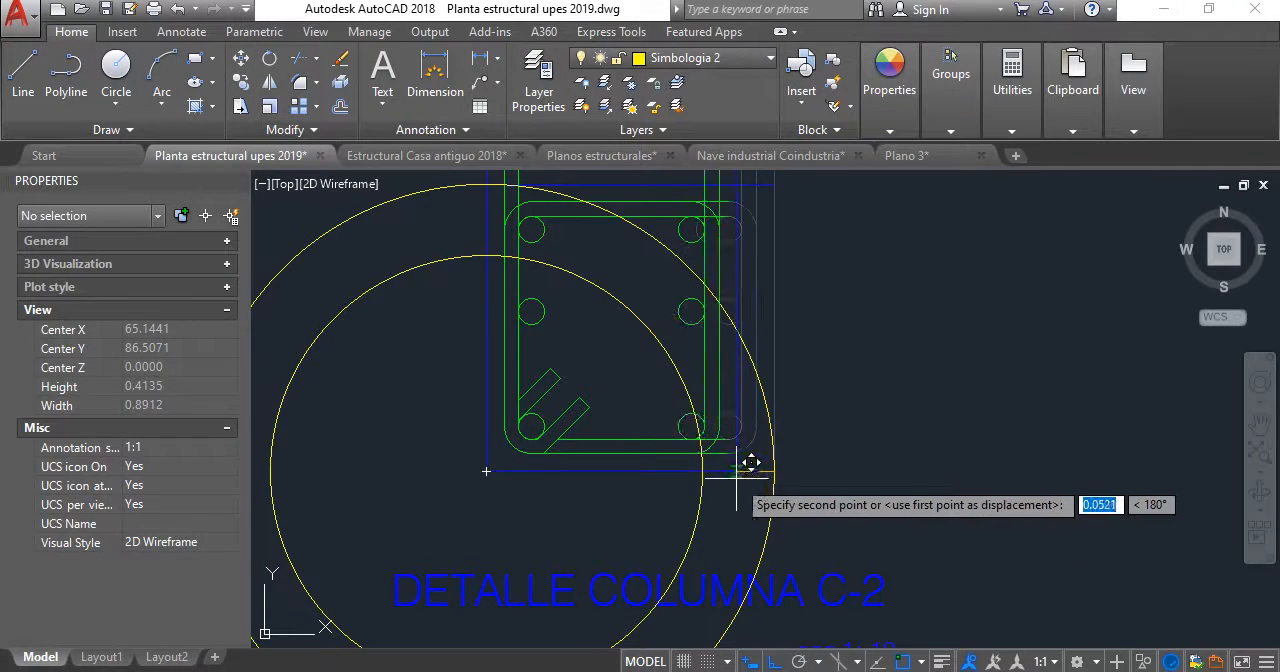
pyautogui.click(702, 465)
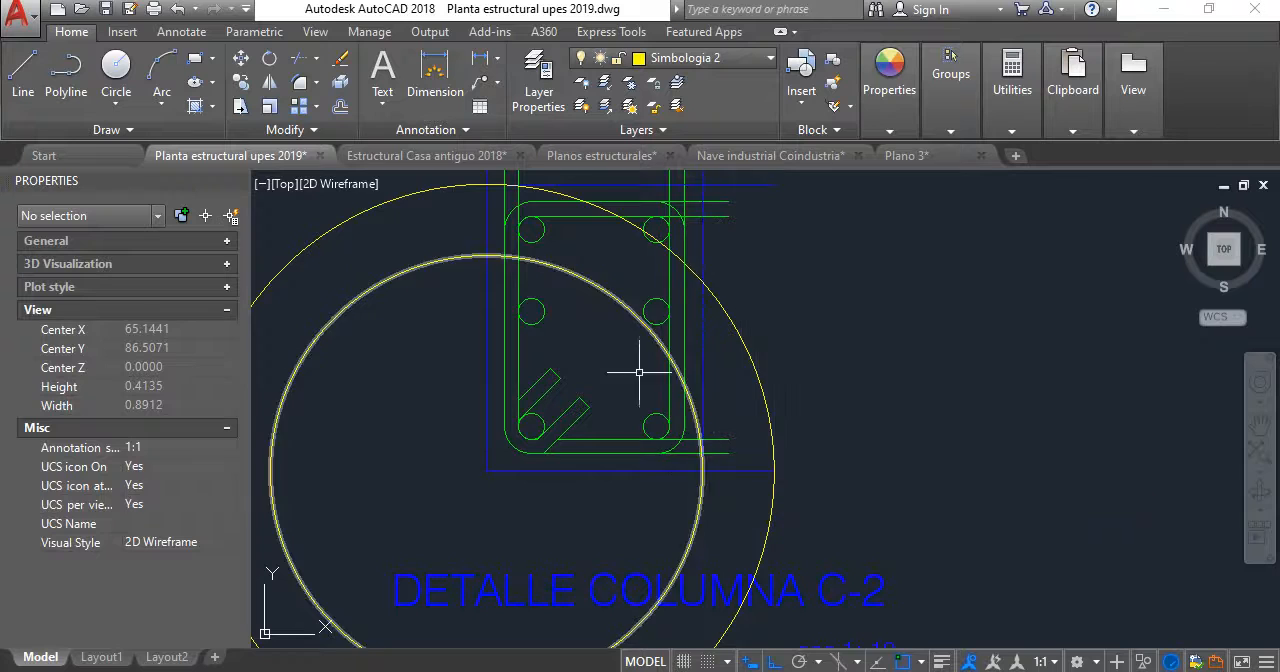
# - Erase both yellow construction circles from the section
pyautogui.moveTo(639, 372); pyautogui.dragTo(706, 459, button='middle')
pyautogui.click(698, 411)
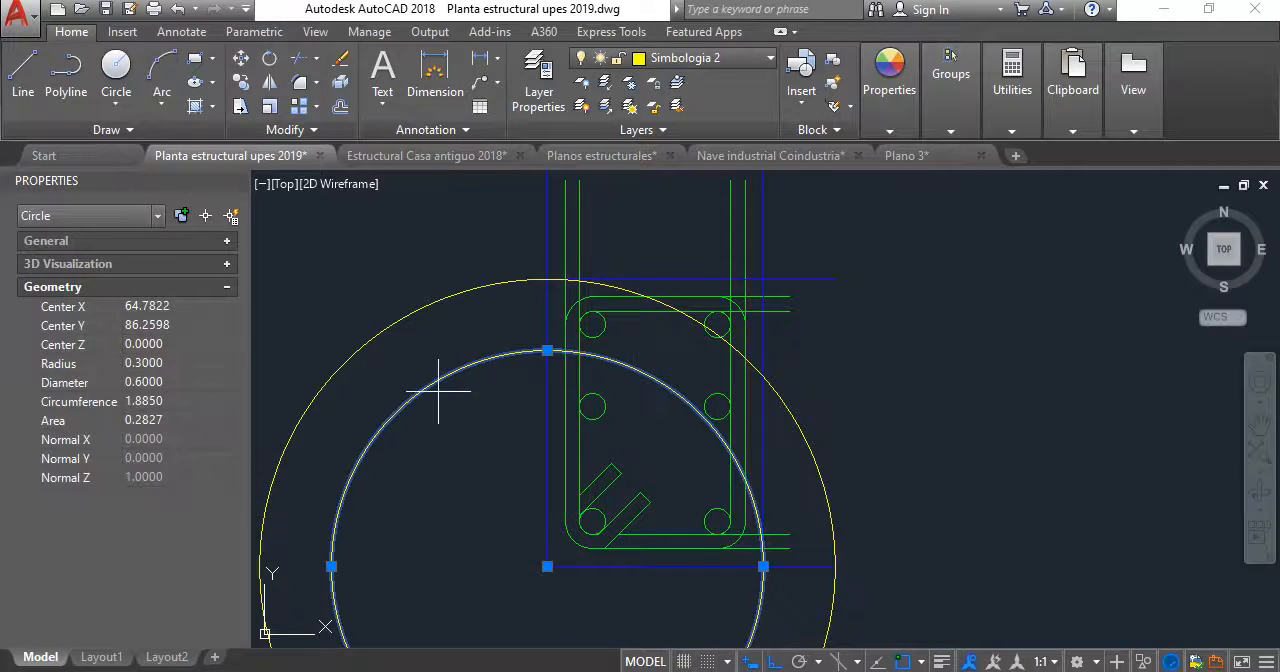
pyautogui.click(407, 314)
pyautogui.click(340, 64)
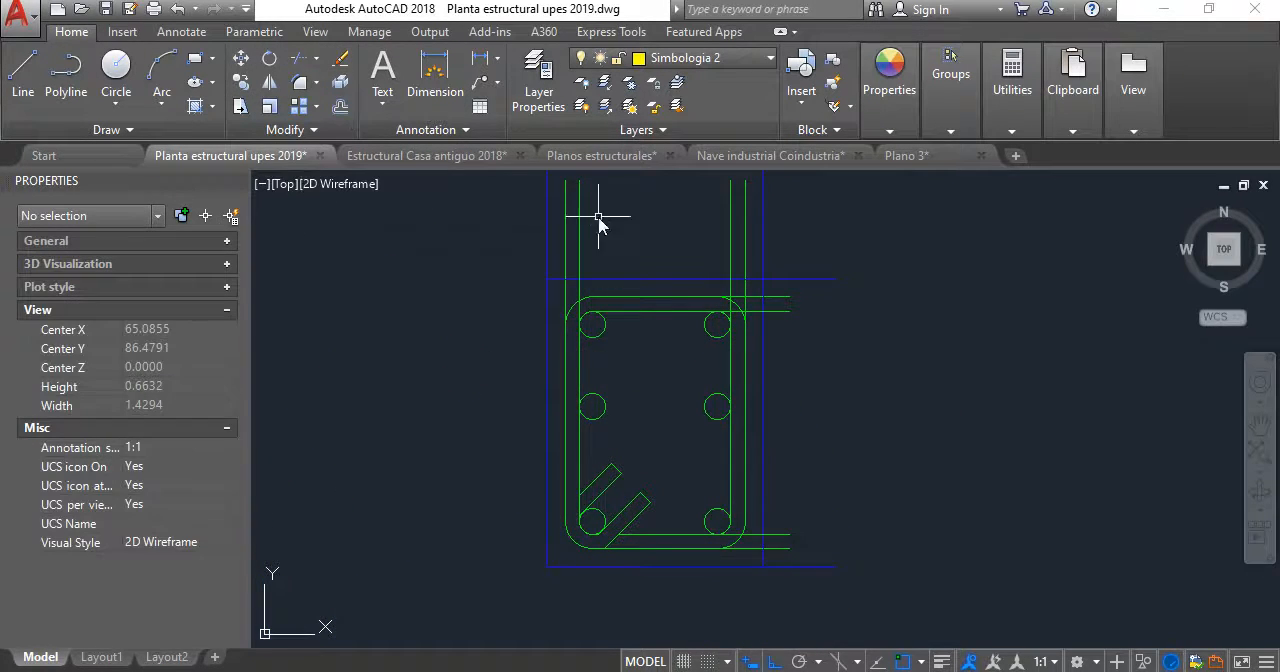
# - Trim the inner and outer stirrup lines overhanging the section's upper-left corner, using the bar and corner arc as cutting edges
pyautogui.scroll(2, 591, 210)
pyautogui.click(303, 59)
pyautogui.scroll(4, 564, 348)
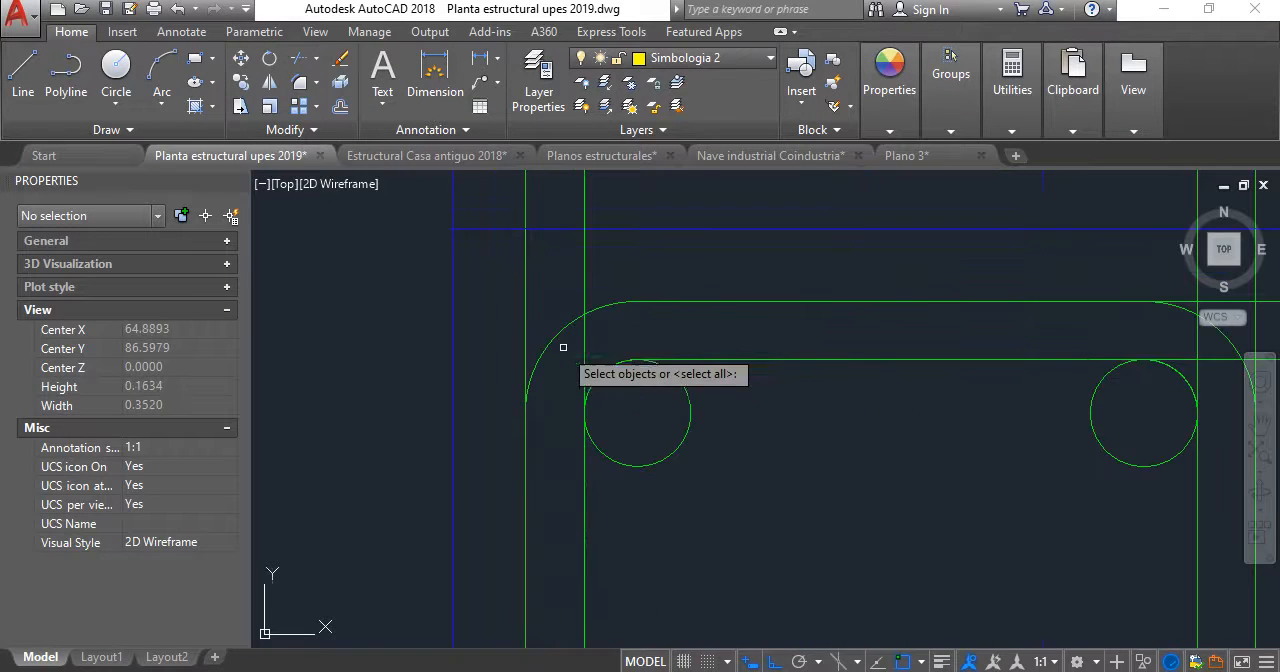
pyautogui.click(610, 366)
pyautogui.press('Return')
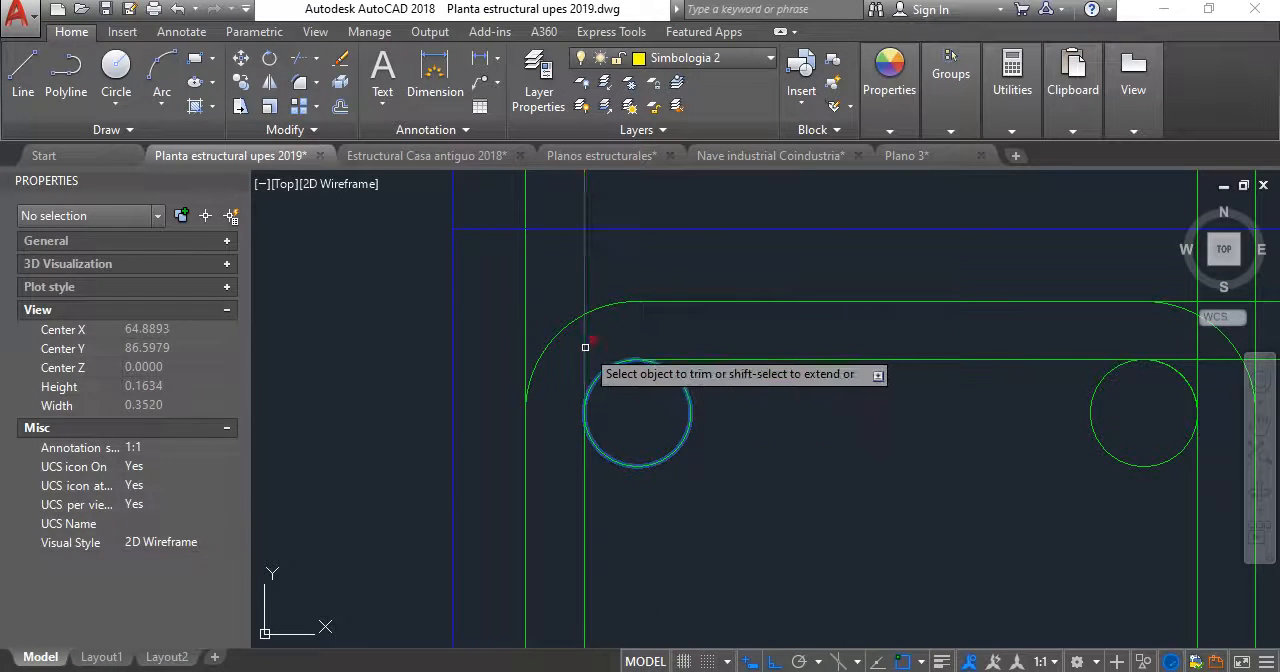
pyautogui.press('Escape')
pyautogui.press('space')
pyautogui.click(539, 355)
pyautogui.press('Return')
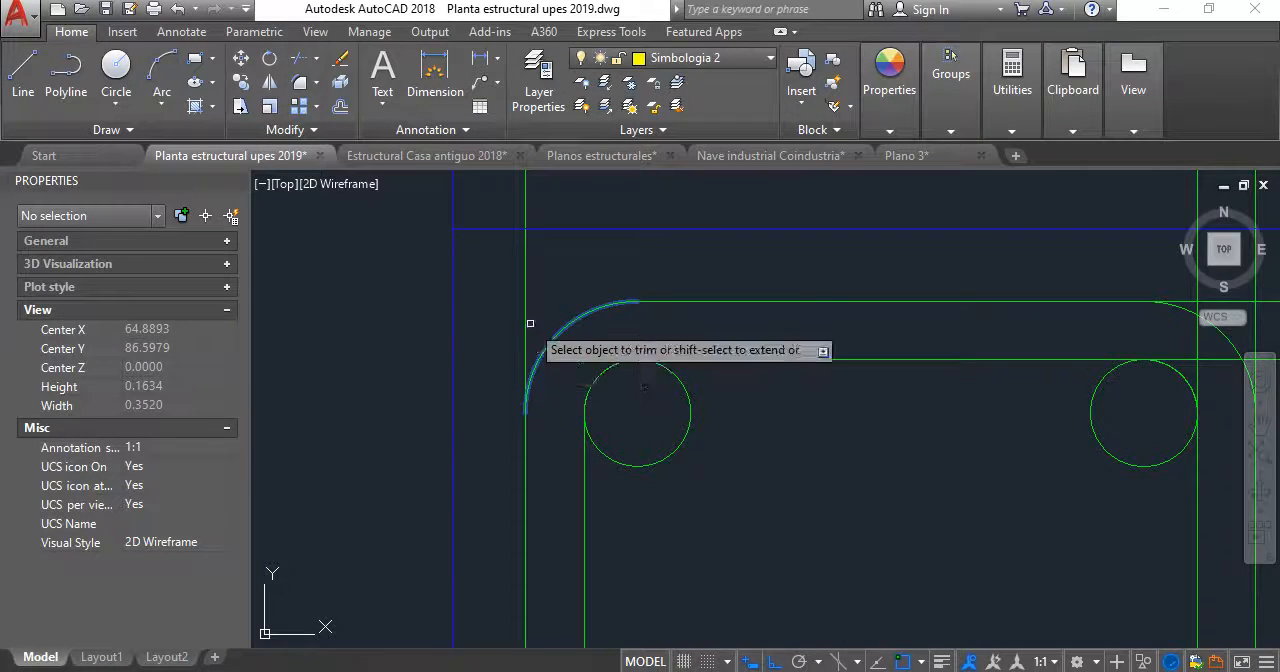
pyautogui.scroll(-2, 543, 288)
pyautogui.moveTo(984, 319); pyautogui.dragTo(734, 300, button='middle')
pyautogui.scroll(2, 732, 303)
pyautogui.press('Escape')
# - Trim the inner and outer stirrup lines overhanging the section's upper-right corner back to the bar and the corner arc
pyautogui.press('space')
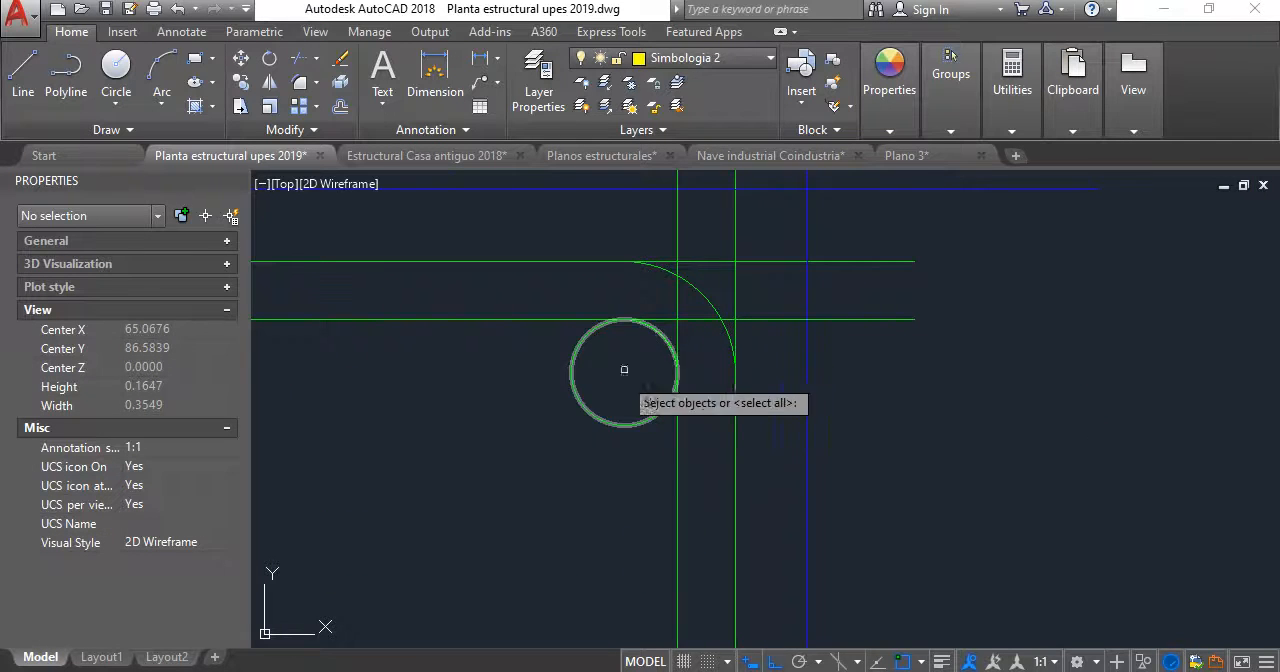
pyautogui.click(652, 421)
pyautogui.press('Return')
pyautogui.click(680, 319)
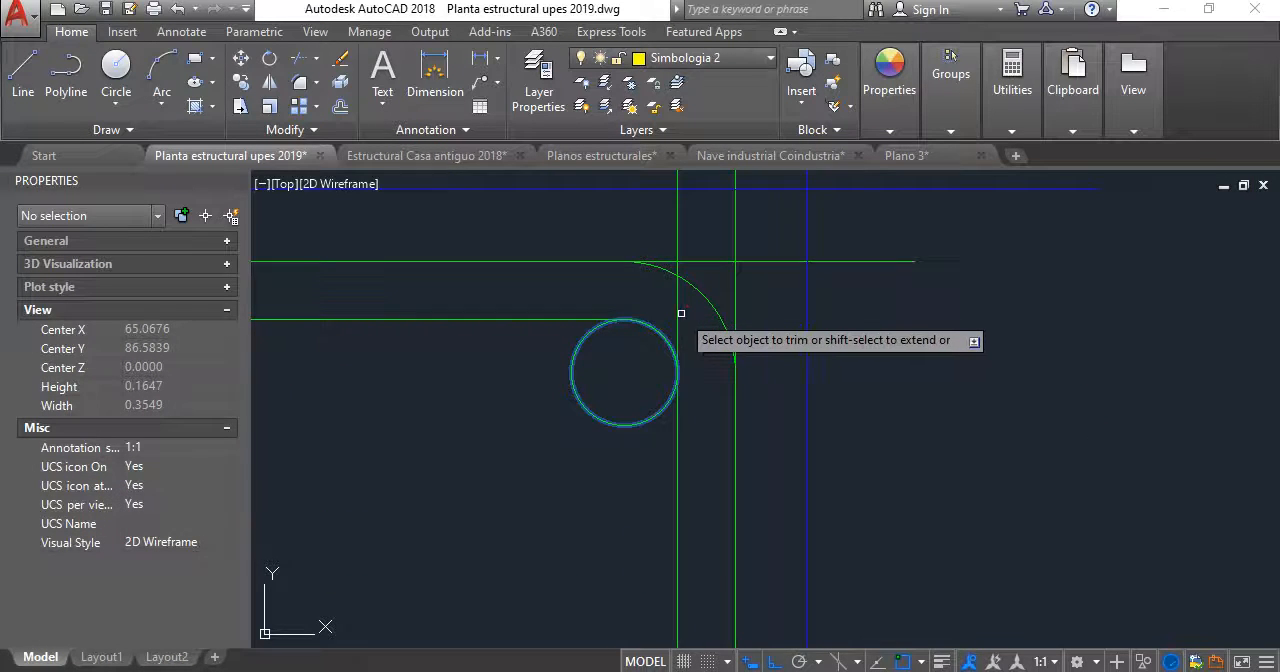
pyautogui.click(677, 308)
pyautogui.press('Escape')
pyautogui.press('space')
pyautogui.click(711, 301)
pyautogui.press('Return')
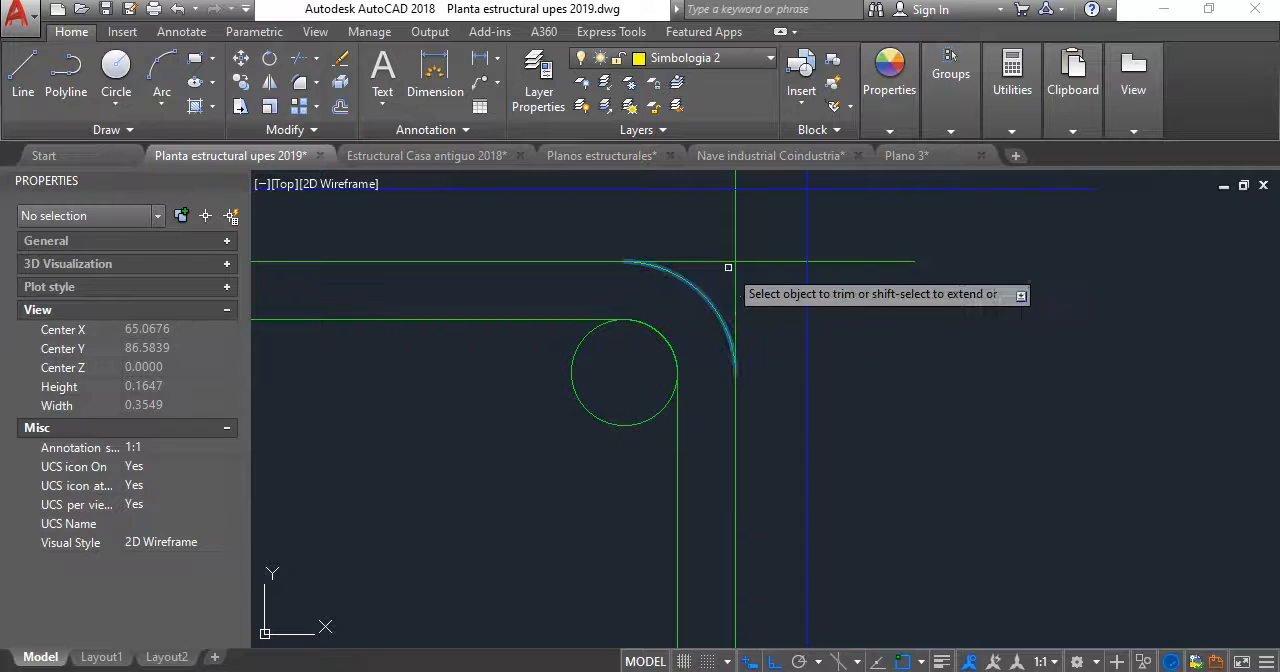
pyautogui.click(752, 278)
pyautogui.click(720, 238)
pyautogui.press('Escape')
# - Trim the part of the blue outline's right edge that extends above its top edge
pyautogui.scroll(-4, 723, 262)
pyautogui.scroll(3, 734, 239)
pyautogui.press('space')
pyautogui.click(722, 290)
pyautogui.press('Return')
pyautogui.click(700, 244)
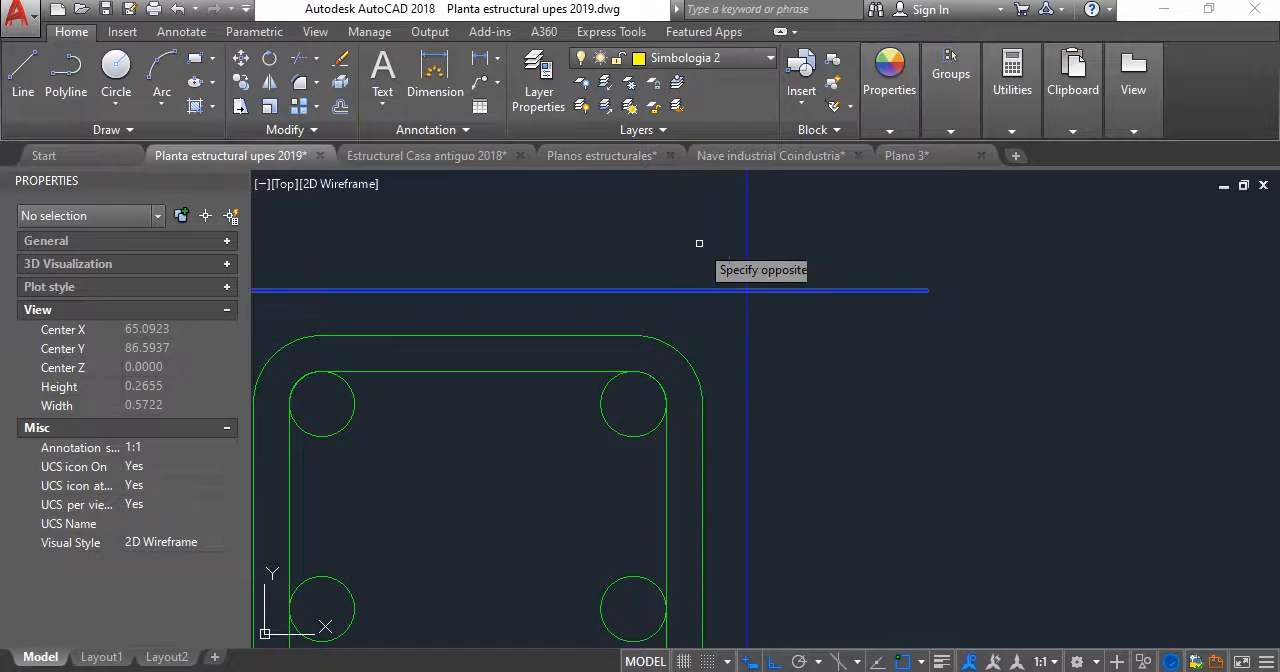
pyautogui.click(763, 252)
pyautogui.press('Escape')
pyautogui.scroll(-2, 837, 357)
# - Trim the blue outline's left edge above the top edge, and its top edge beyond the right edge
pyautogui.press('space')
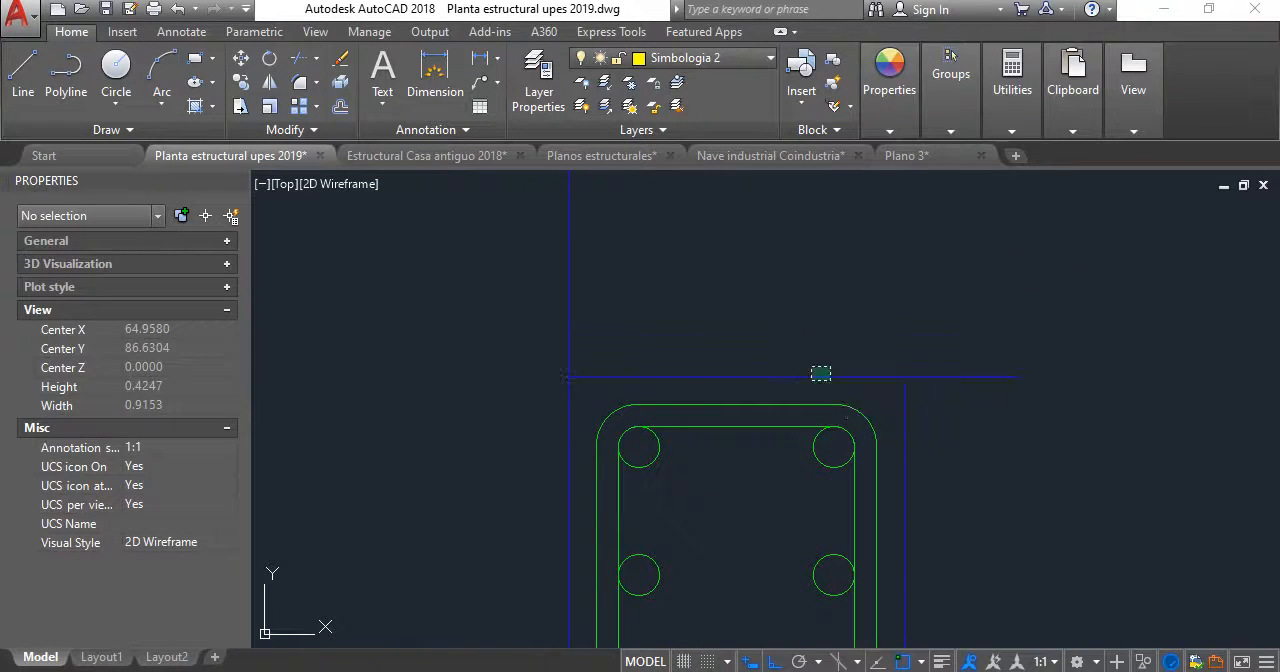
pyautogui.click(820, 376)
pyautogui.press('Return')
pyautogui.click(569, 261)
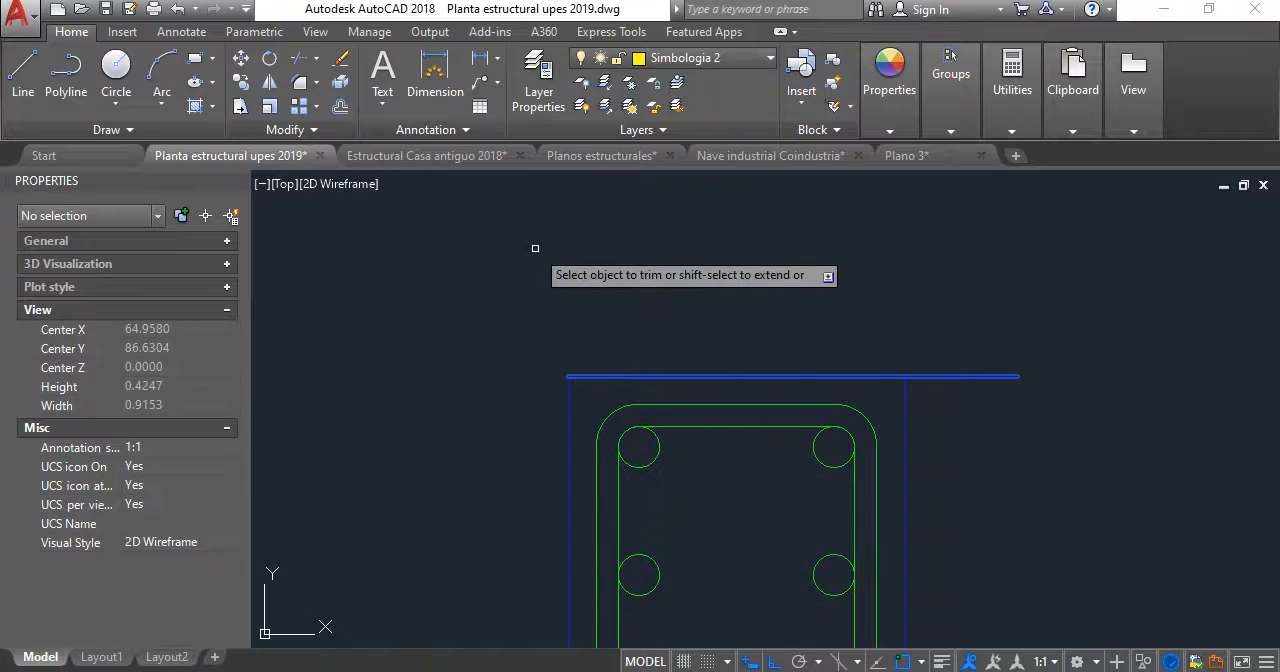
pyautogui.click(940, 398)
pyautogui.click(901, 398)
pyautogui.press('Return')
pyautogui.click(971, 401)
pyautogui.click(948, 334)
pyautogui.scroll(-3, 877, 339)
pyautogui.scroll(2, 804, 372)
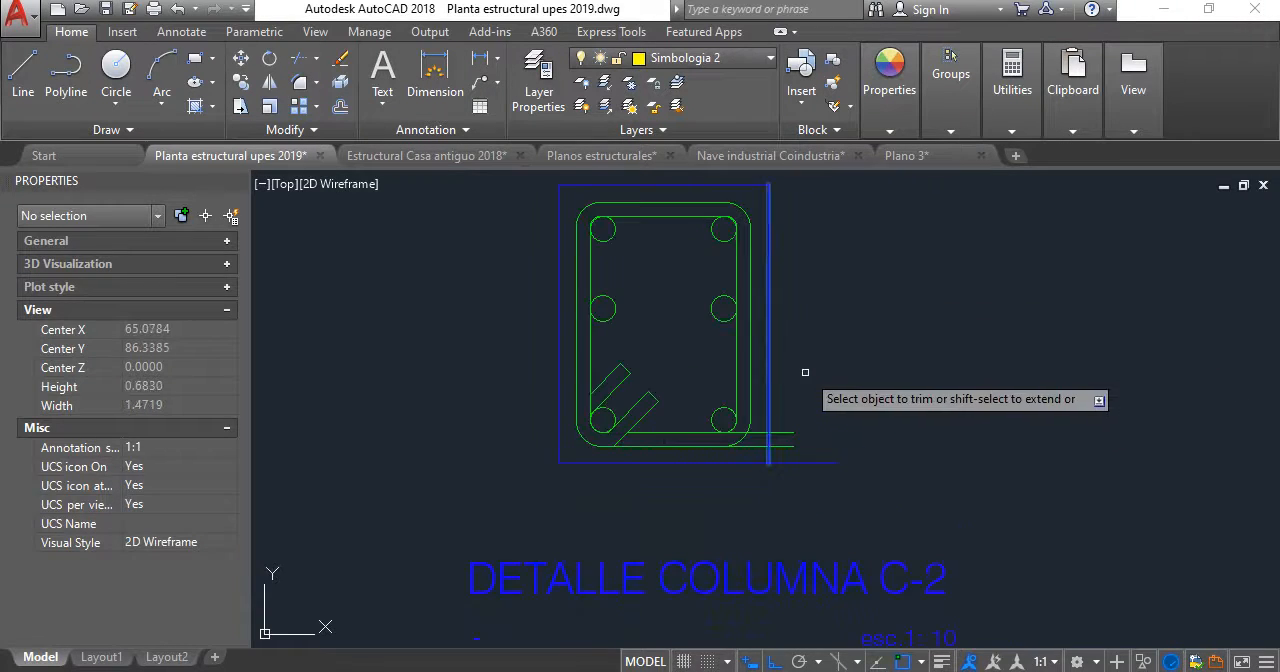
pyautogui.press('Escape')
# - Trim the inner stirrup line overhanging the section's lower-right corner, using the corner bar circle as the cutting edge
pyautogui.scroll(3, 744, 436)
pyautogui.press('space')
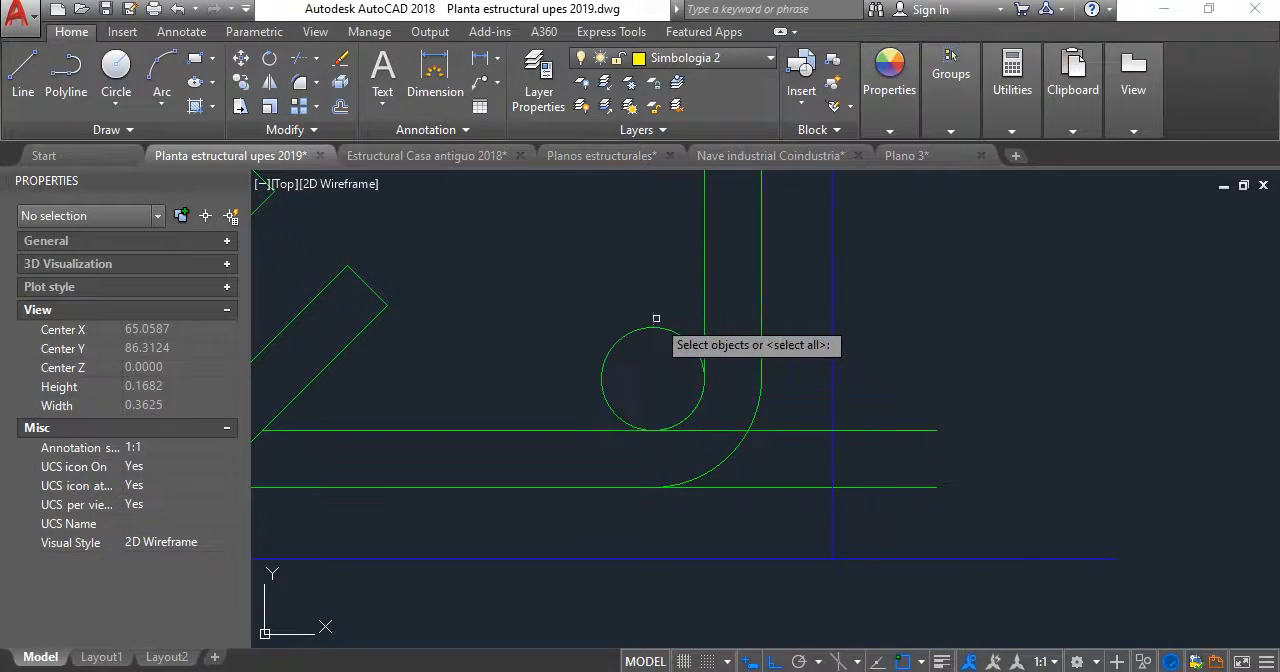
pyautogui.click(658, 332)
pyautogui.click(640, 296)
pyautogui.press('space')
pyautogui.click(809, 445)
pyautogui.click(799, 389)
pyautogui.press('space')
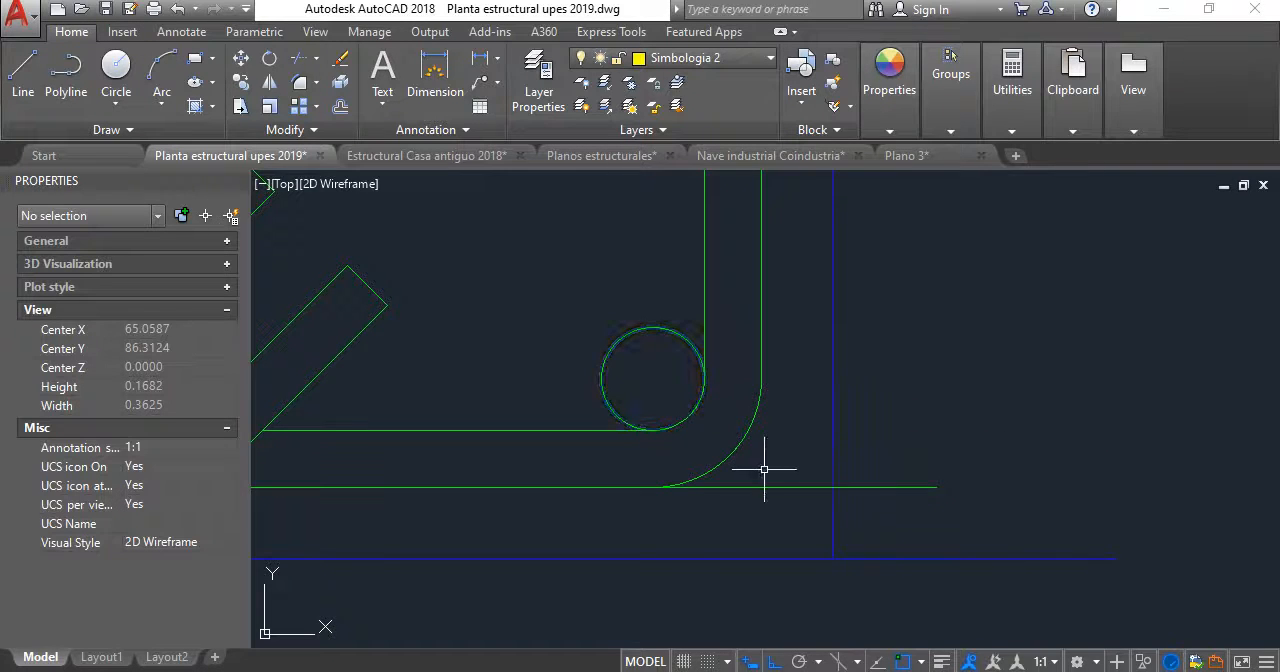
# - Trim the outer stirrup line overhanging the section's lower-right corner back to the corner arc
pyautogui.press('space')
pyautogui.click(743, 430)
pyautogui.press('space')
pyautogui.click(795, 509)
pyautogui.click(777, 444)
pyautogui.press('space')
# - Trim the part of the blue outline's bottom edge that extends beyond its right edge
pyautogui.press('space')
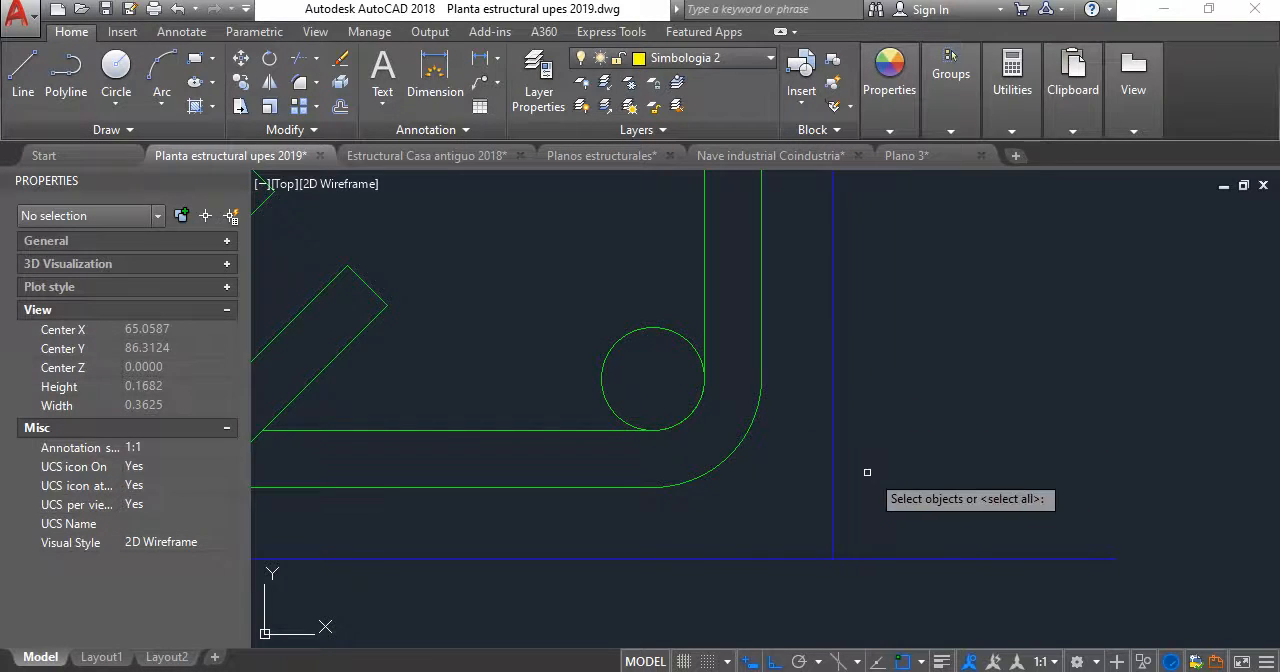
pyautogui.click(866, 473)
pyautogui.click(797, 418)
pyautogui.press('space')
pyautogui.click(919, 580)
pyautogui.click(868, 458)
pyautogui.press('space')
pyautogui.scroll(-6, 853, 441)
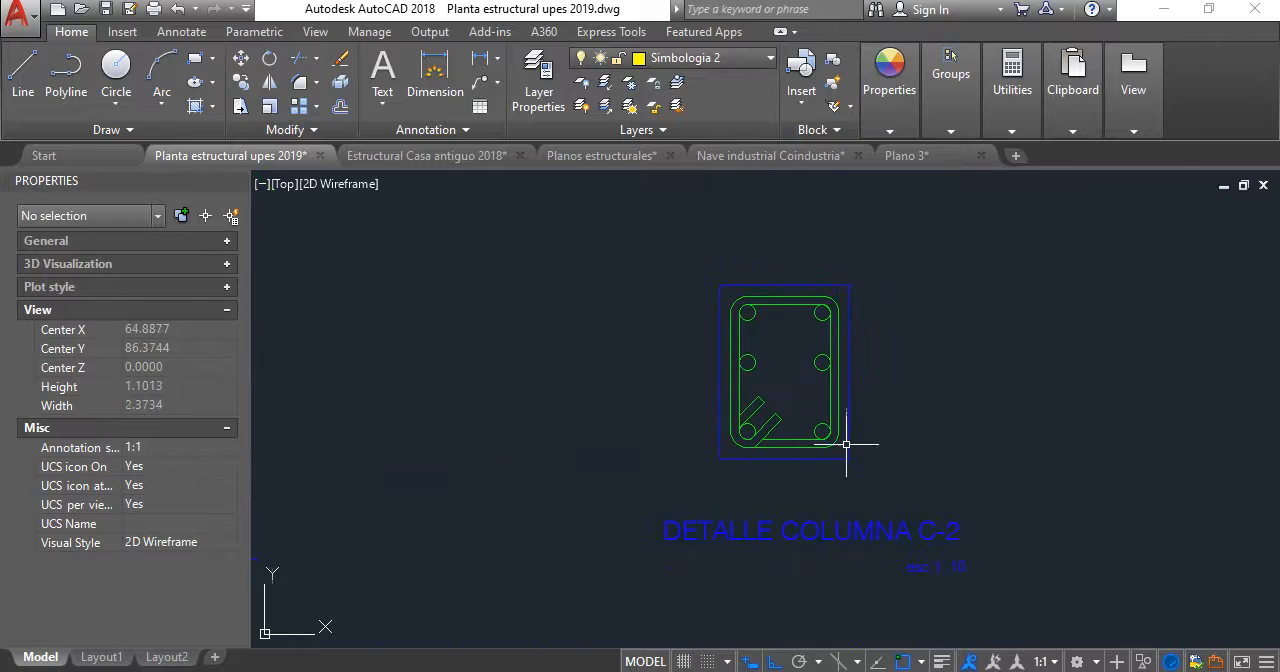
pyautogui.scroll(-2, 761, 410)
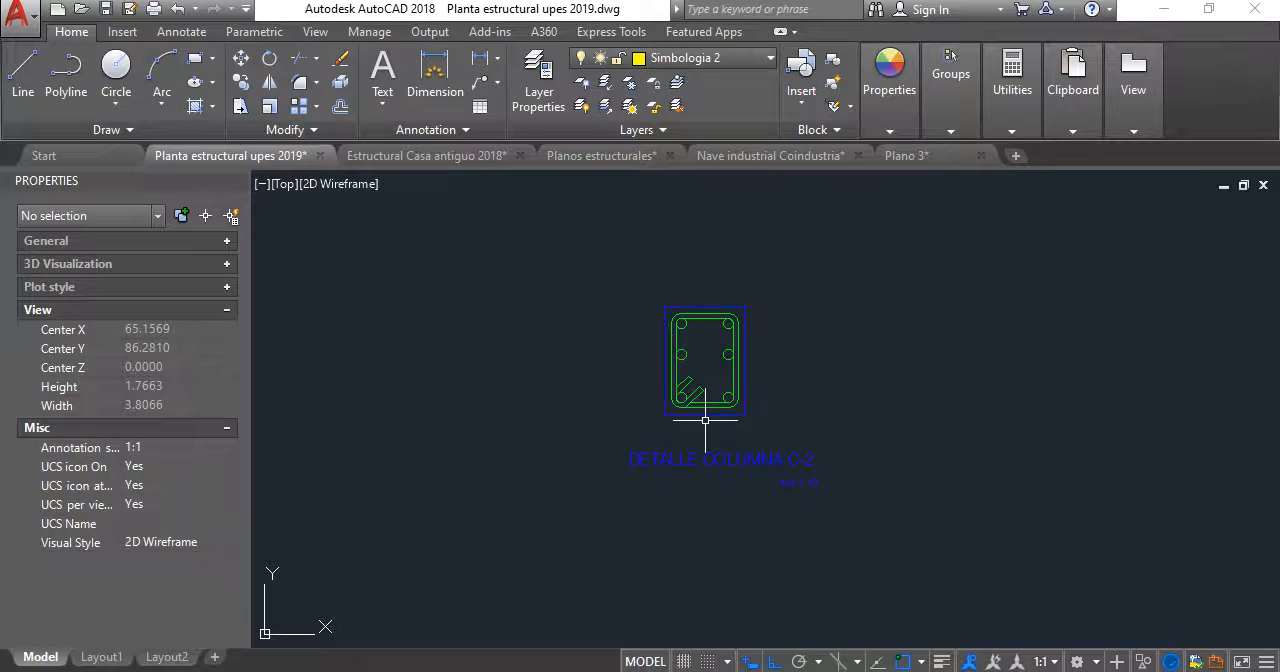
# - Change the detail title under the section to "DETALLE TENSOR T-1"
pyautogui.scroll(2, 723, 460)
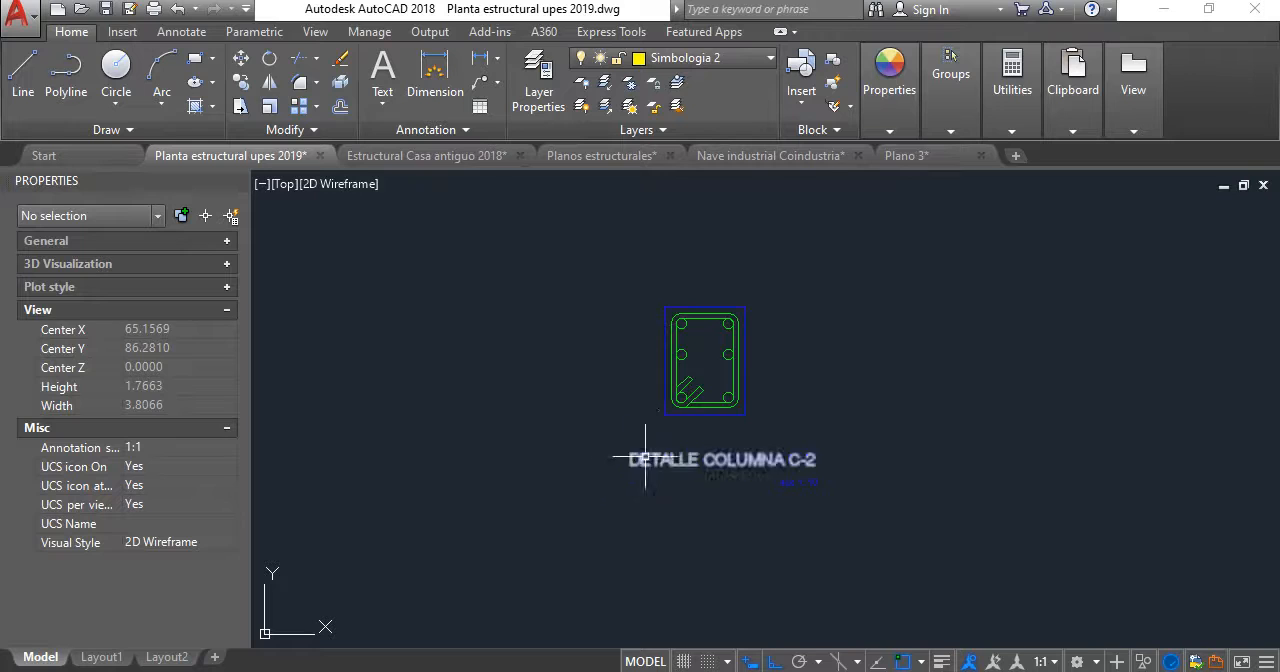
pyautogui.click(722, 463)
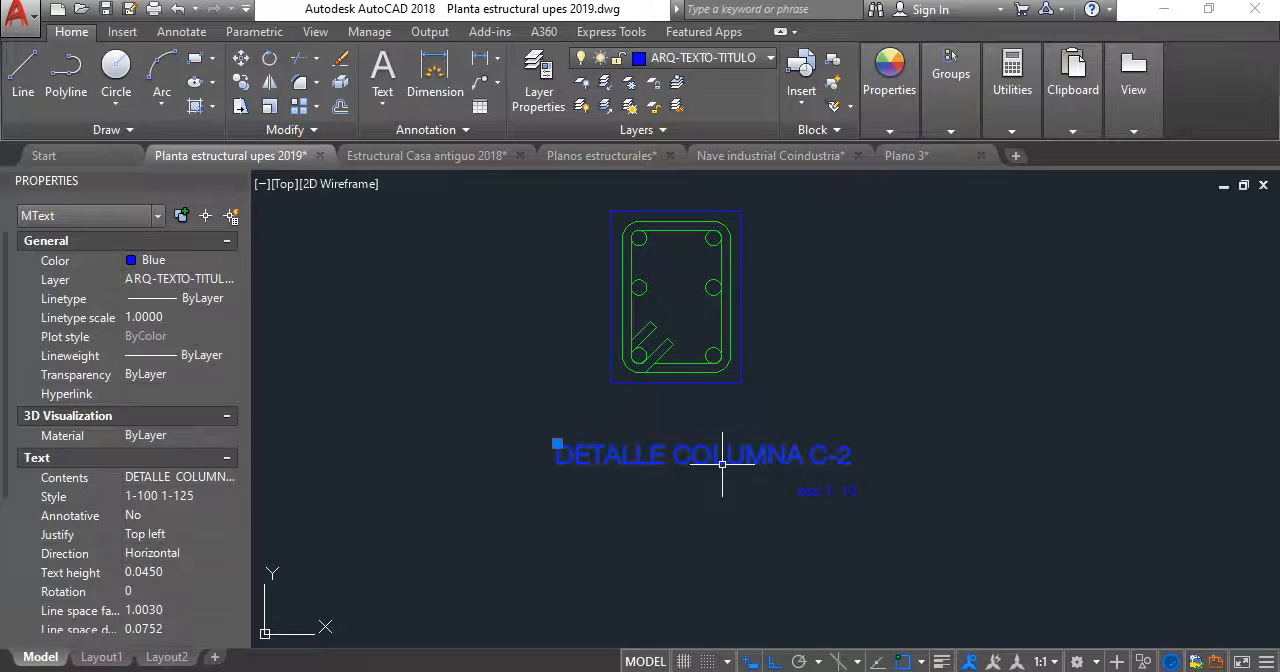
pyautogui.press('Escape')
pyautogui.doubleClick(680, 457)
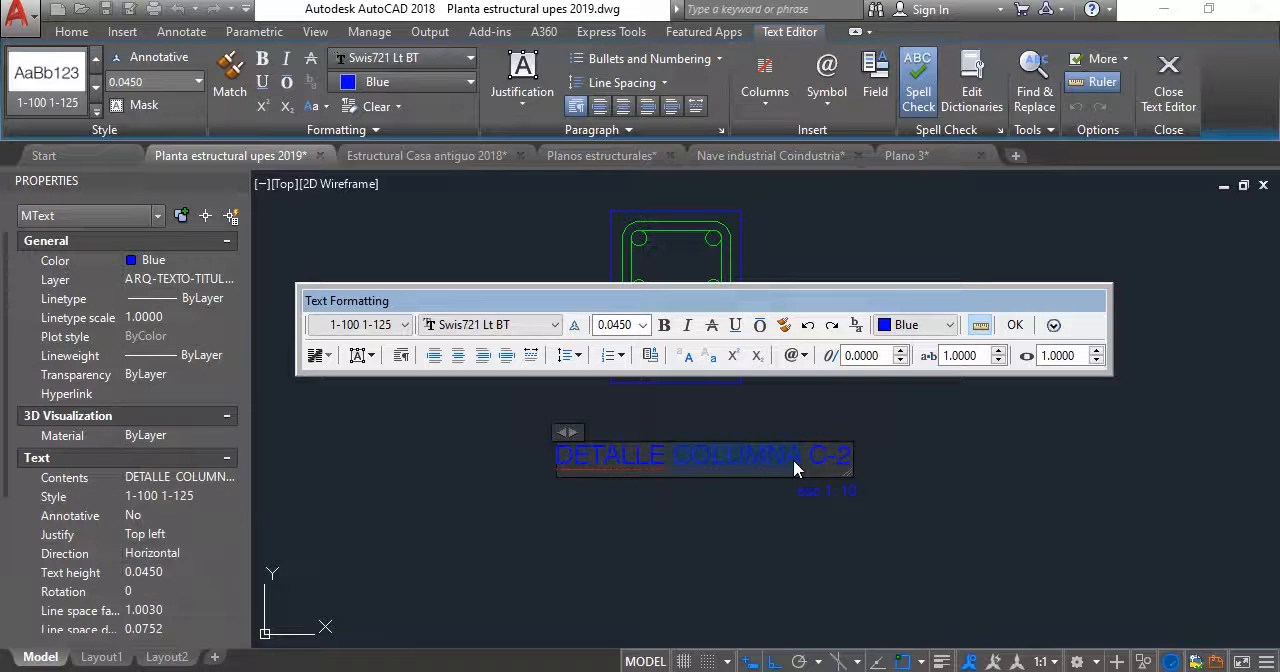
pyautogui.write('TENSOR')
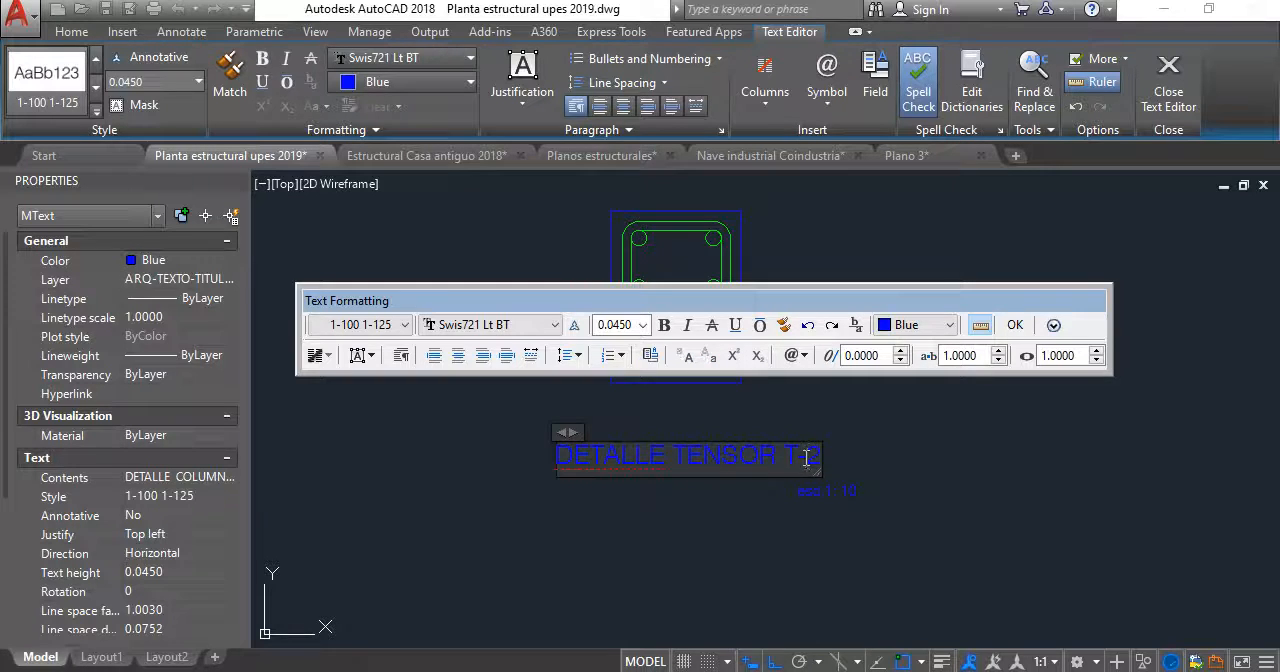
pyautogui.click(896, 525)
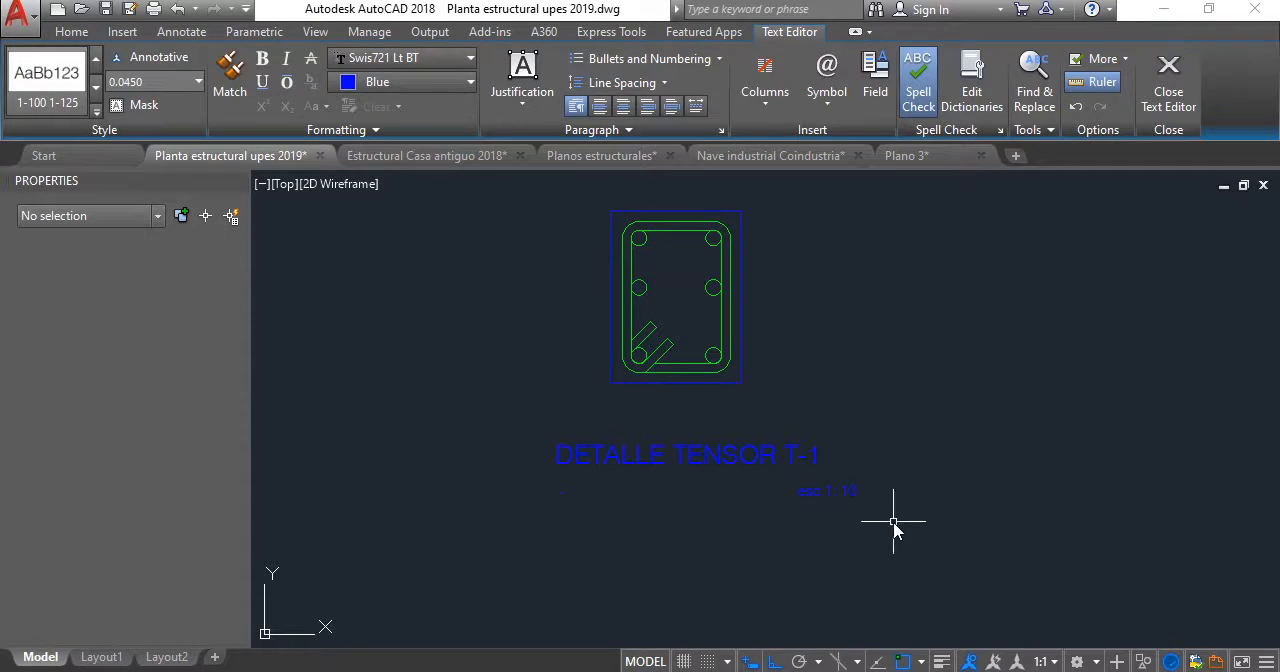
# - Move the "esc.1: 10" scale text left so it ends under the end of the detail title
pyautogui.scroll(2, 829, 517)
pyautogui.click(984, 494)
pyautogui.click(871, 465)
pyautogui.press('m')
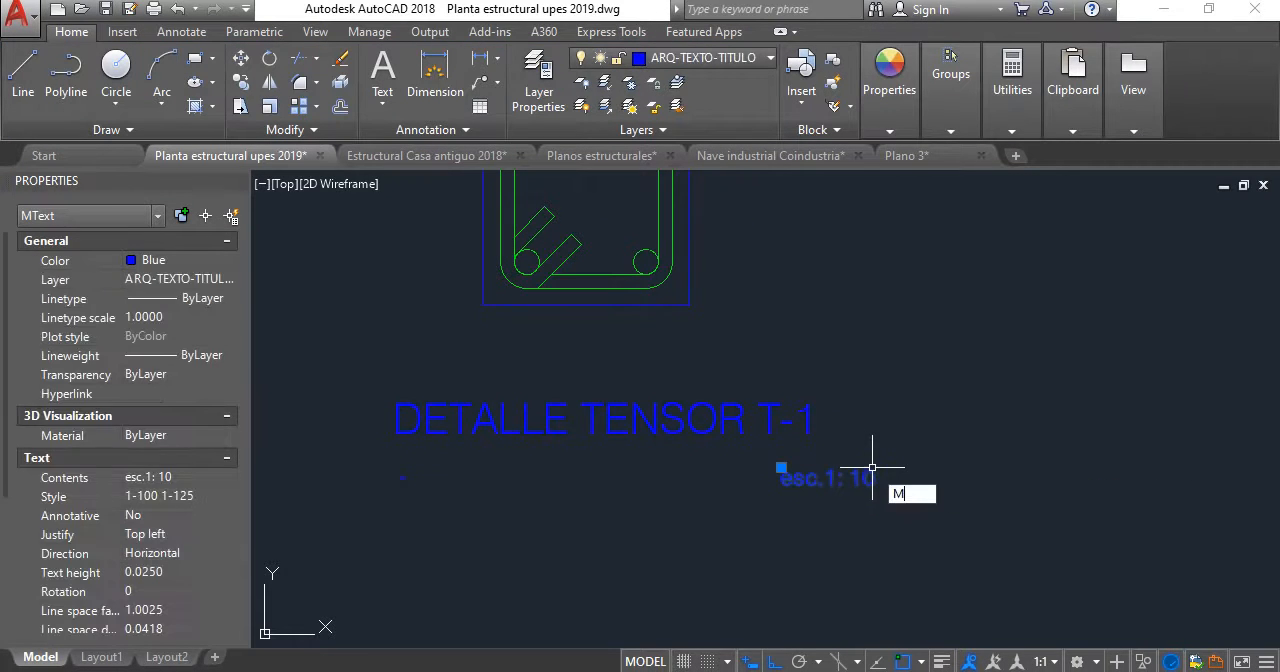
pyautogui.press('Return')
pyautogui.click(866, 489)
pyautogui.click(812, 585)
pyautogui.scroll(-4, 800, 337)
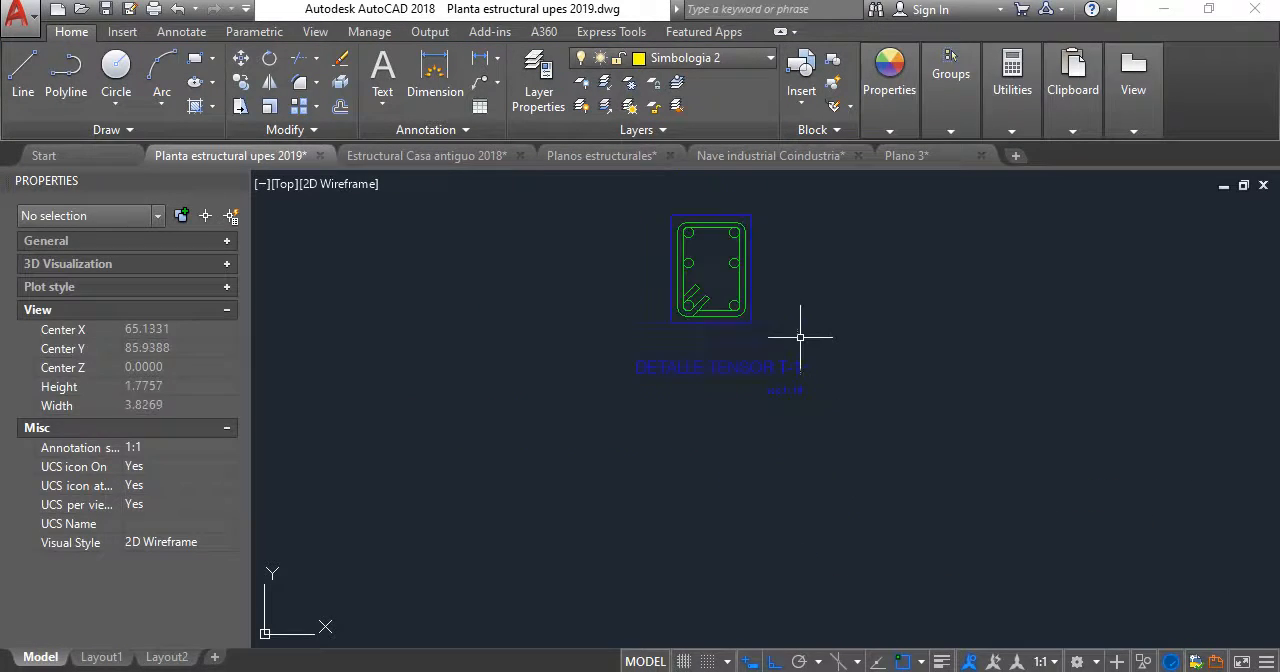
# - Move the whole tensor section straight up to leave a gap above its title
pyautogui.moveTo(724, 208); pyautogui.dragTo(713, 292, button='middle')
pyautogui.scroll(-4, 744, 357)
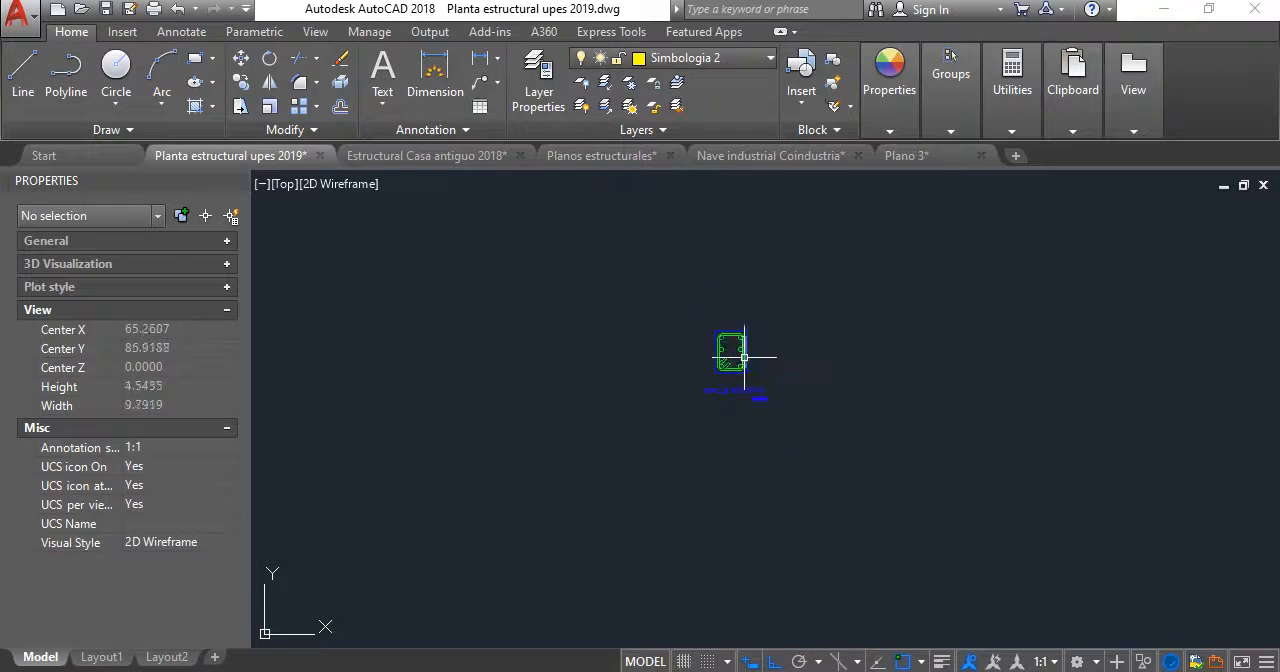
pyautogui.moveTo(745, 387); pyautogui.dragTo(751, 456, button='middle')
pyautogui.scroll(2, 752, 456)
pyautogui.click(771, 477)
pyautogui.click(636, 339)
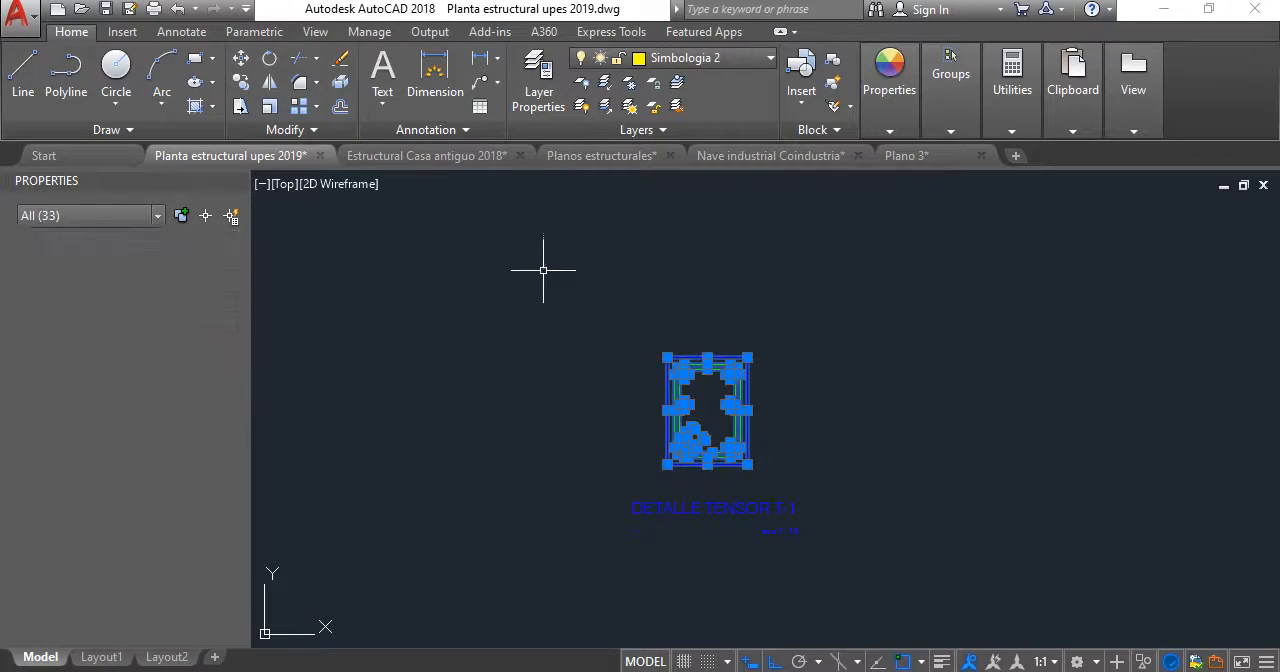
pyautogui.click(243, 62)
pyautogui.click(824, 440)
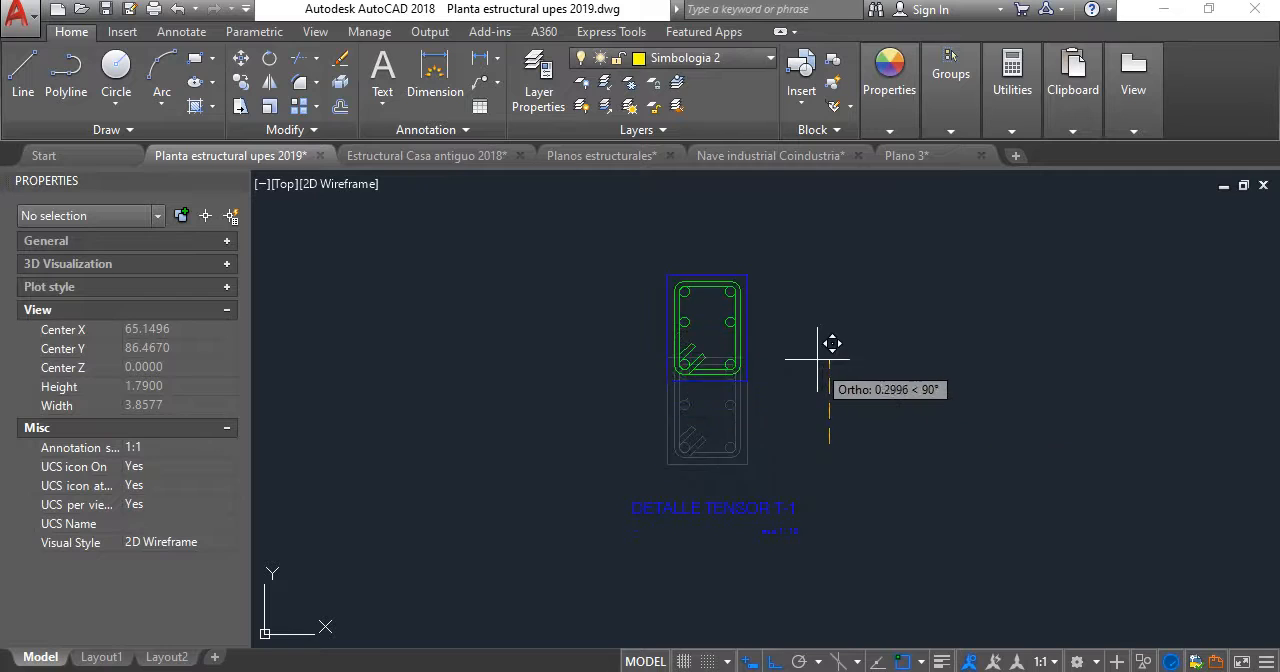
pyautogui.click(817, 339)
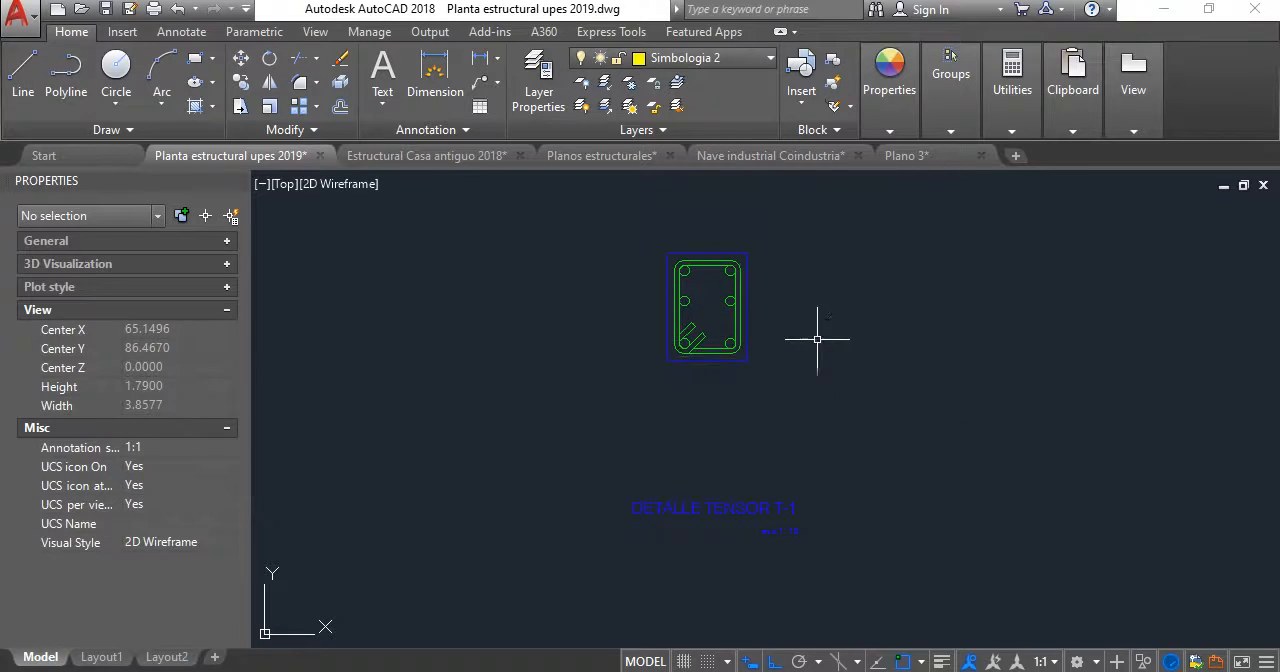
# - Offset the blue outline's bottom edge downward twice by the same distance, making two horizontal lines below the section
pyautogui.click(340, 106)
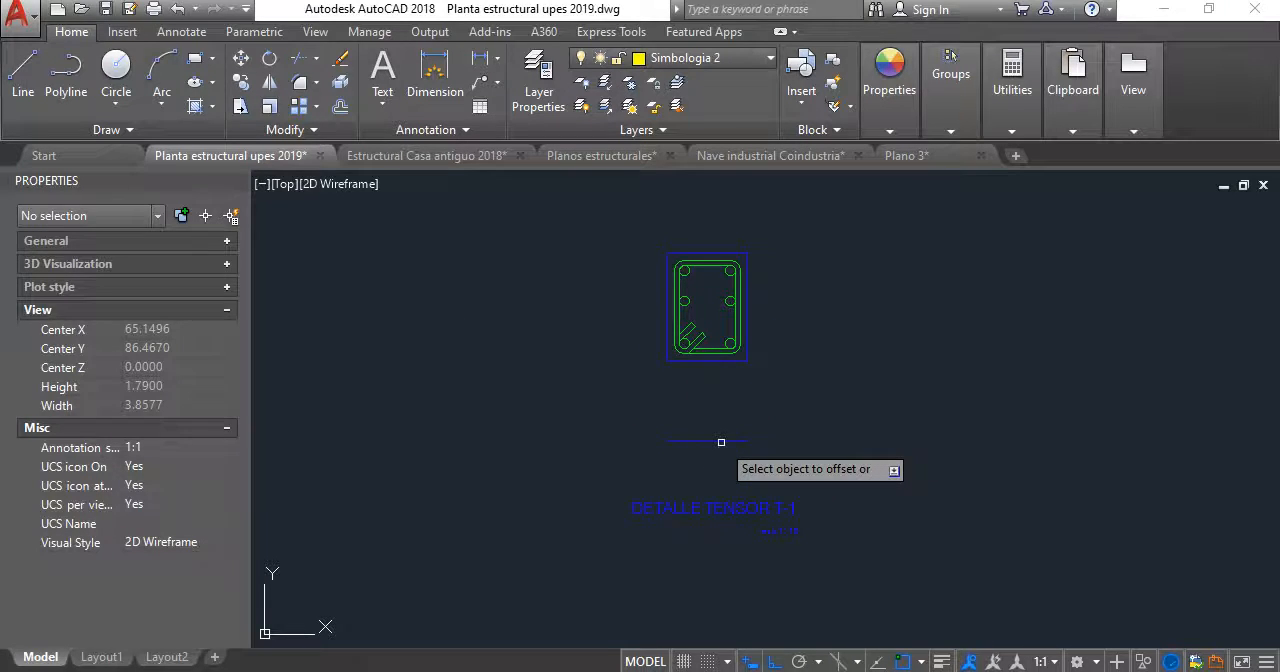
pyautogui.click(722, 440)
pyautogui.click(715, 490)
pyautogui.scroll(2, 785, 548)
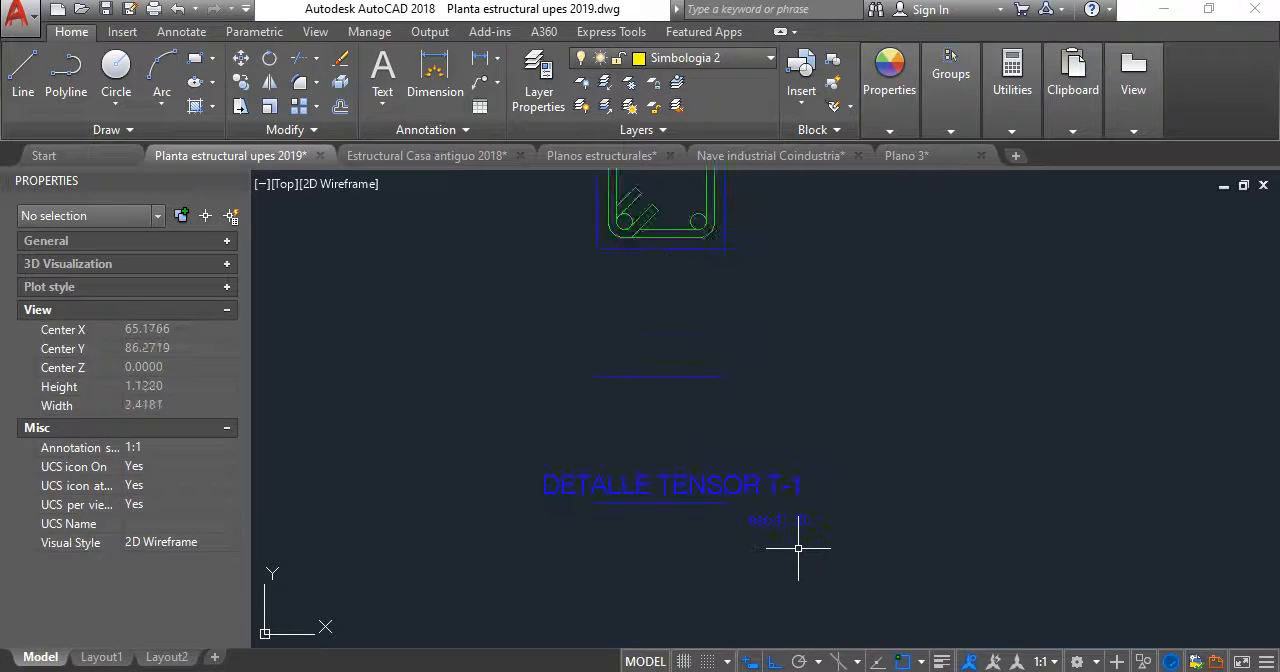
# - Move the detail title and its scale texts straight down, clear of the lower offset line
pyautogui.click(808, 549)
pyautogui.click(786, 436)
pyautogui.click(565, 543)
pyautogui.click(511, 455)
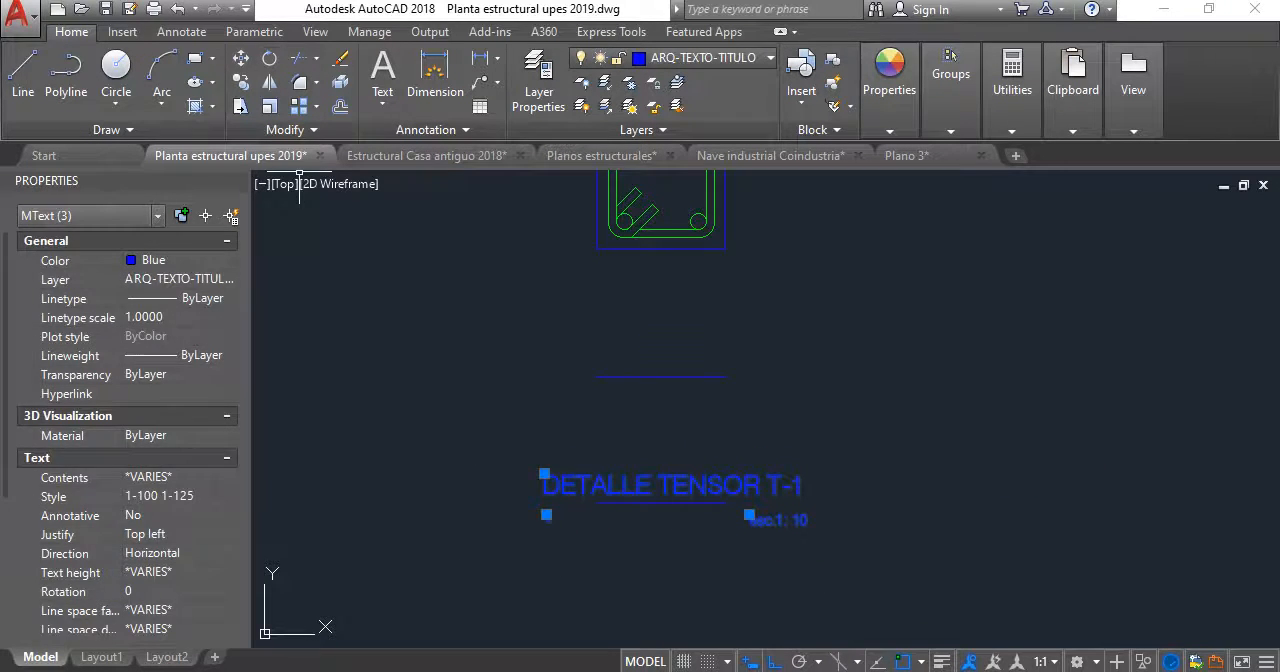
pyautogui.click(241, 59)
pyautogui.click(991, 403)
pyautogui.click(1000, 463)
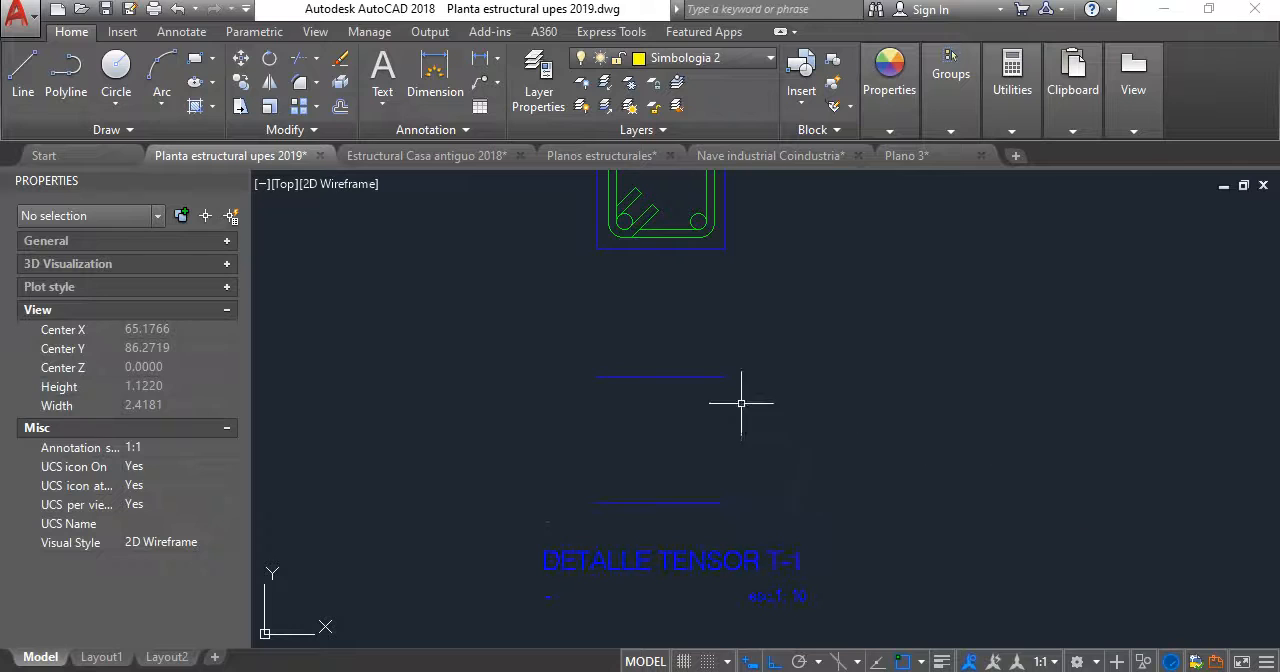
# - Draw two vertical lines from the blue outline's bottom corners down to the ends of the lower offset line
pyautogui.scroll(2, 694, 408)
pyautogui.scroll(-2, 700, 380)
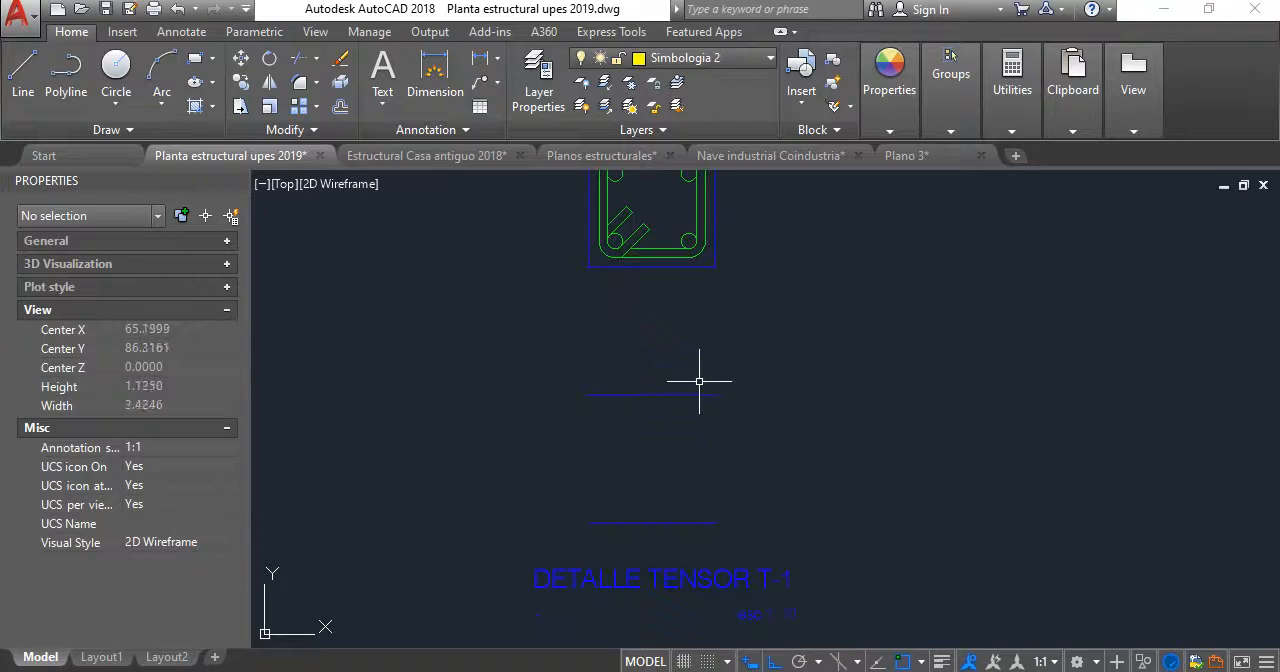
pyautogui.click(25, 70)
pyautogui.click(588, 266)
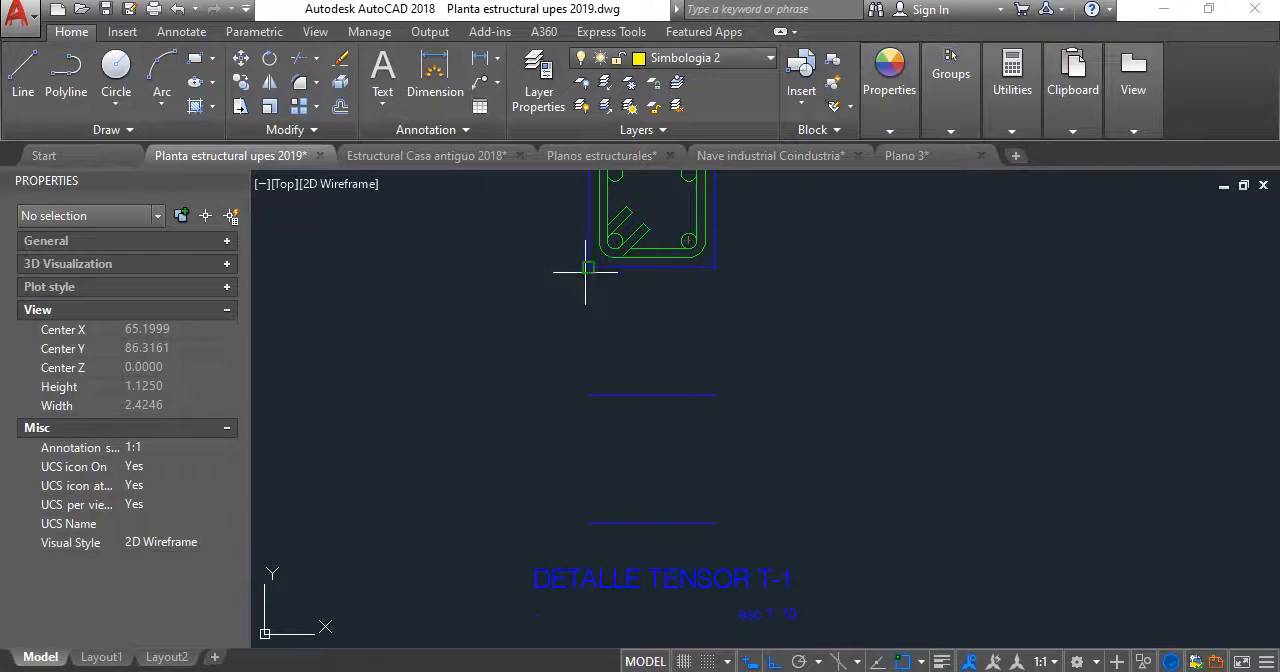
pyautogui.click(588, 522)
pyautogui.press('Return')
pyautogui.press('Return')
pyautogui.click(715, 268)
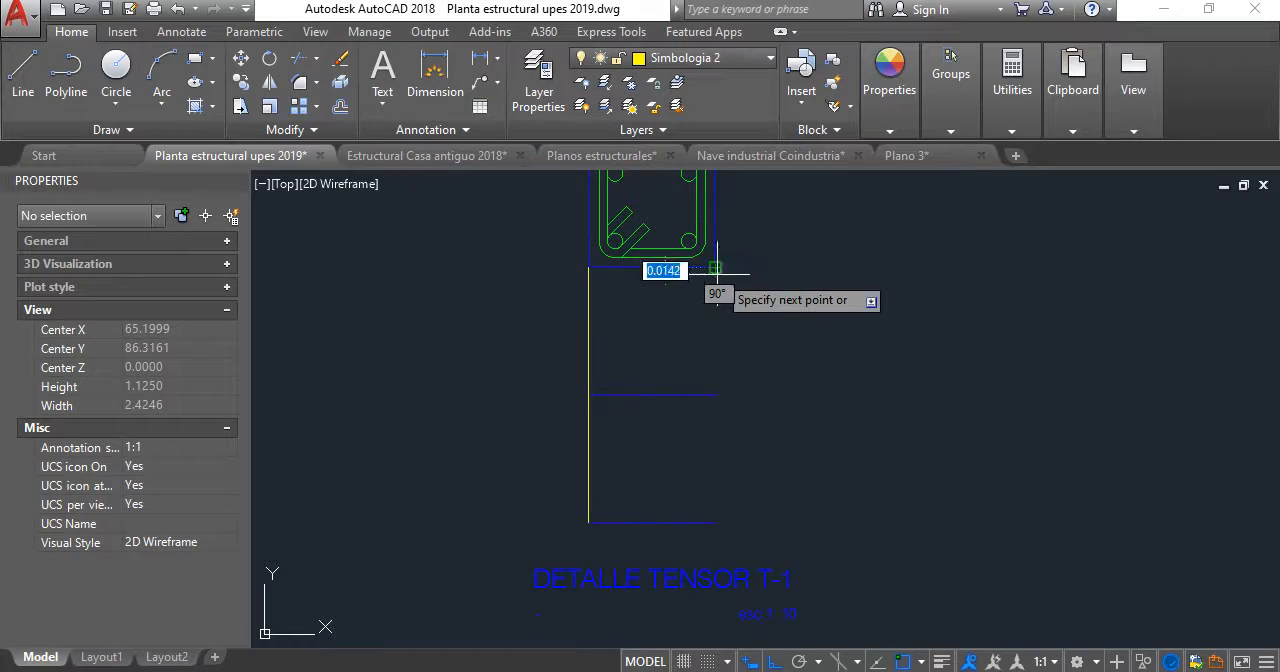
pyautogui.click(715, 522)
# - Match the properties of the footing elevation's yellow excavation edge to the horizontal and vertical lines below the tensor section
pyautogui.scroll(-10, 609, 270)
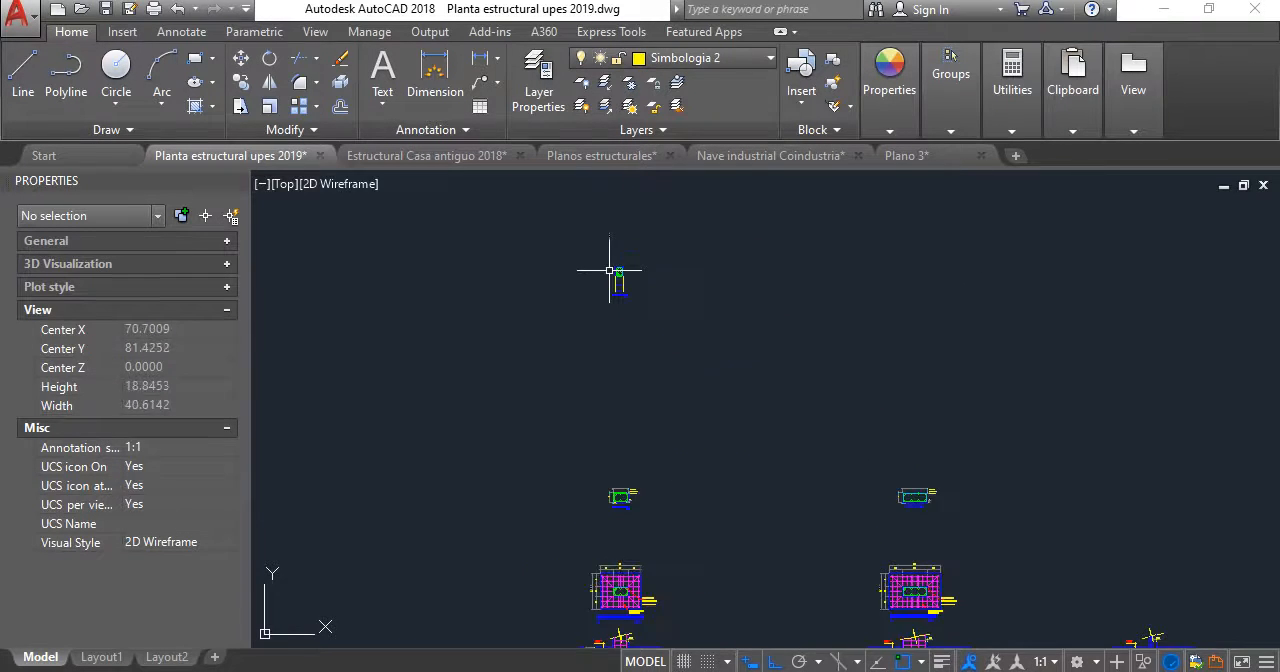
pyautogui.moveTo(617, 556); pyautogui.dragTo(618, 268, button='middle')
pyautogui.scroll(6, 615, 393)
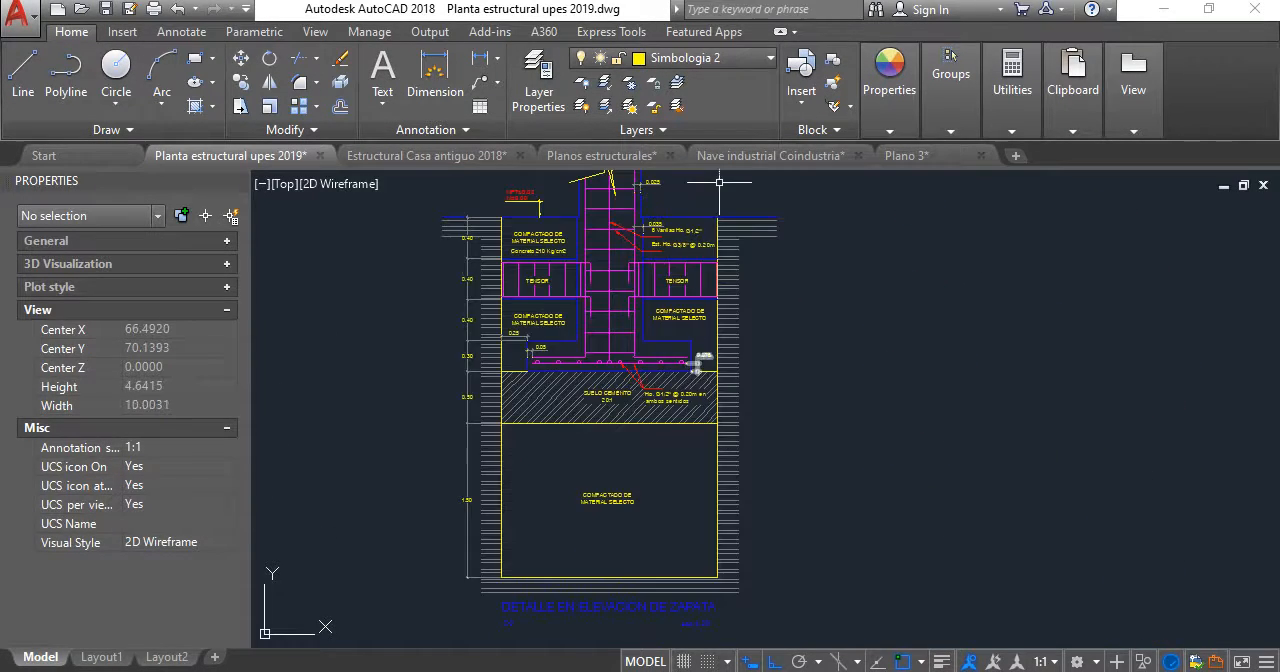
pyautogui.moveTo(906, 114)
pyautogui.click(890, 175)
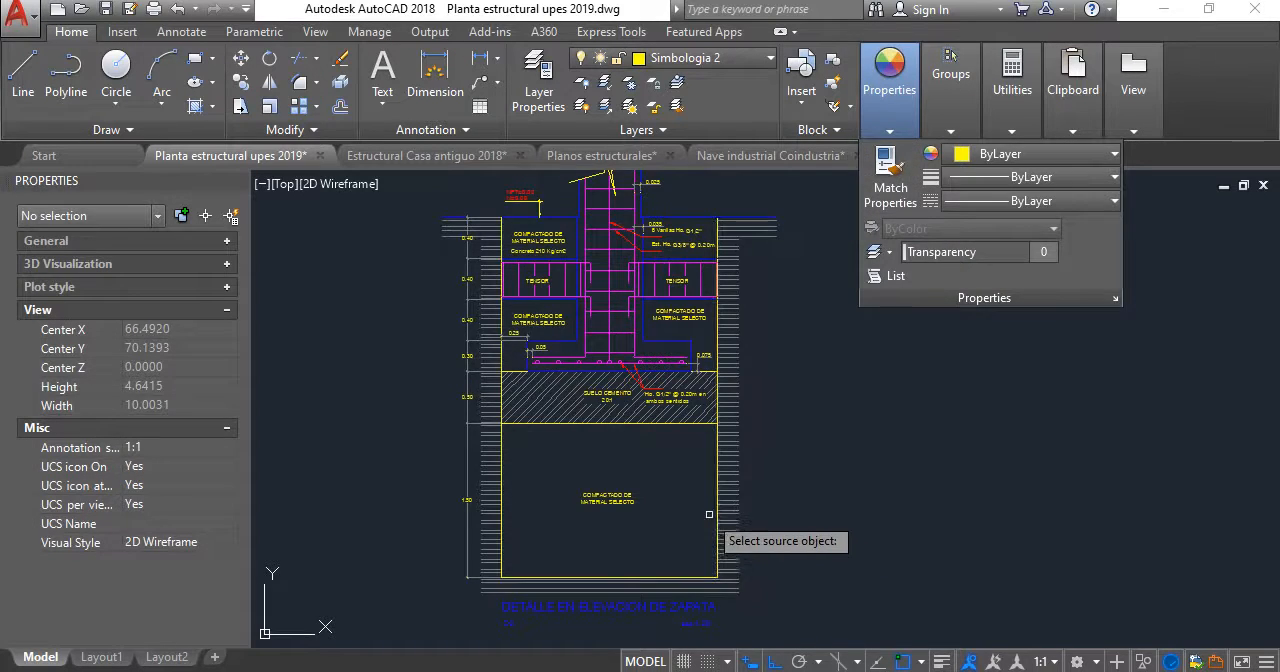
pyautogui.scroll(6, 711, 506)
pyautogui.click(688, 463)
pyautogui.scroll(-6, 726, 520)
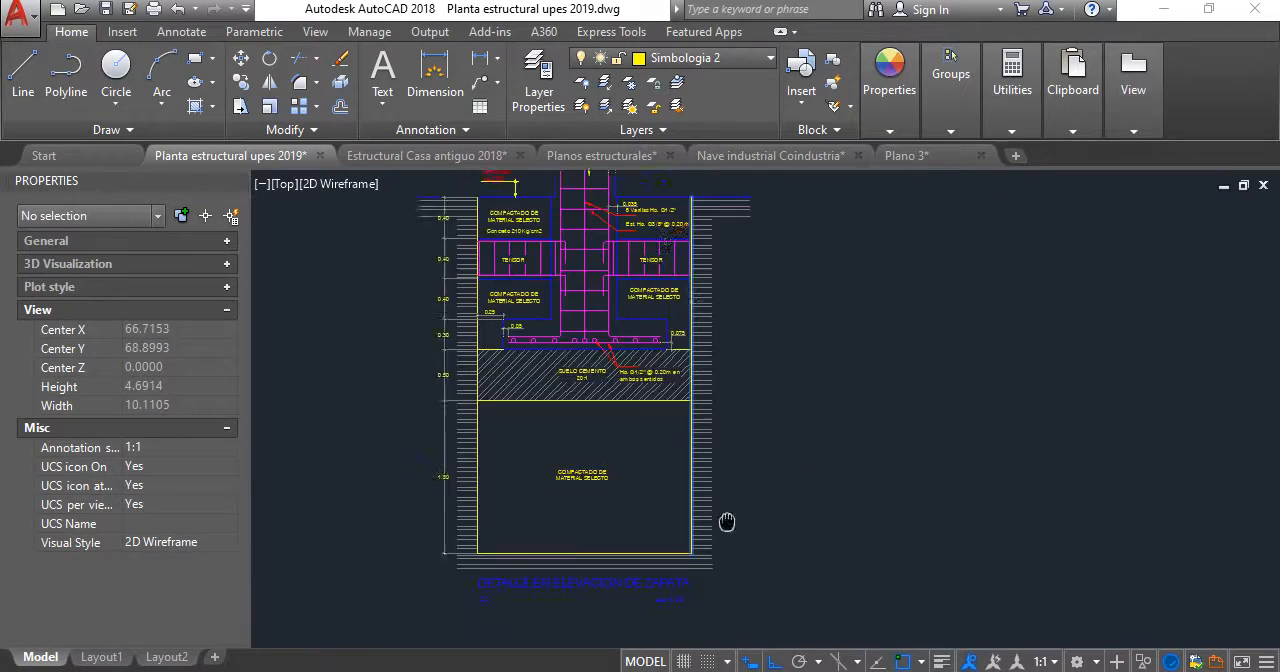
pyautogui.moveTo(726, 520); pyautogui.dragTo(669, 473, button='middle')
pyautogui.scroll(2, 638, 256)
pyautogui.scroll(-6, 640, 248)
pyautogui.moveTo(640, 248); pyautogui.dragTo(637, 447, button='middle')
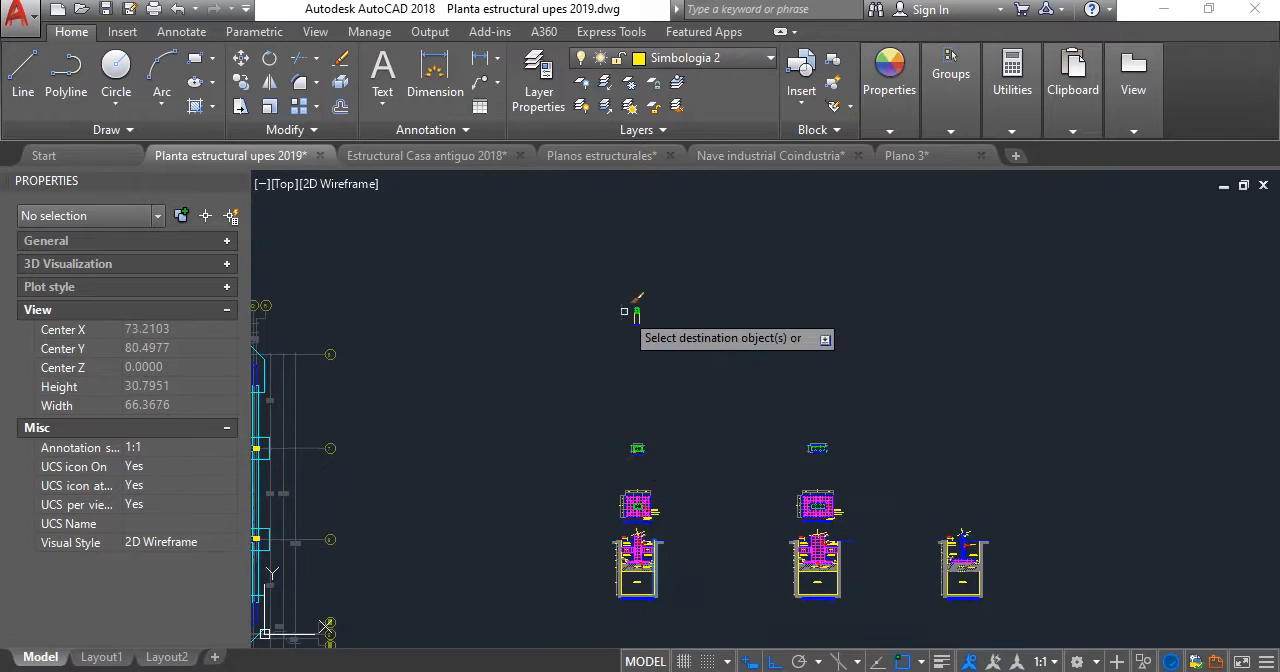
pyautogui.scroll(8, 625, 308)
pyautogui.scroll(2, 714, 359)
pyautogui.click(689, 443)
pyautogui.click(491, 294)
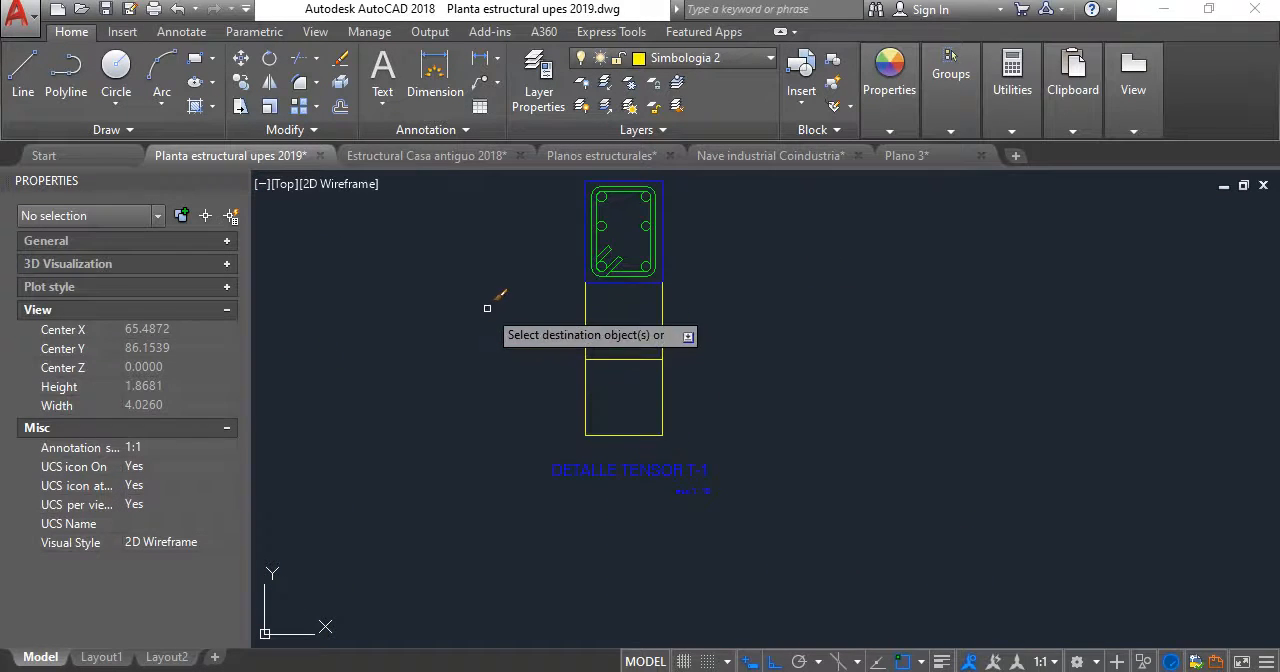
pyautogui.press('Return')
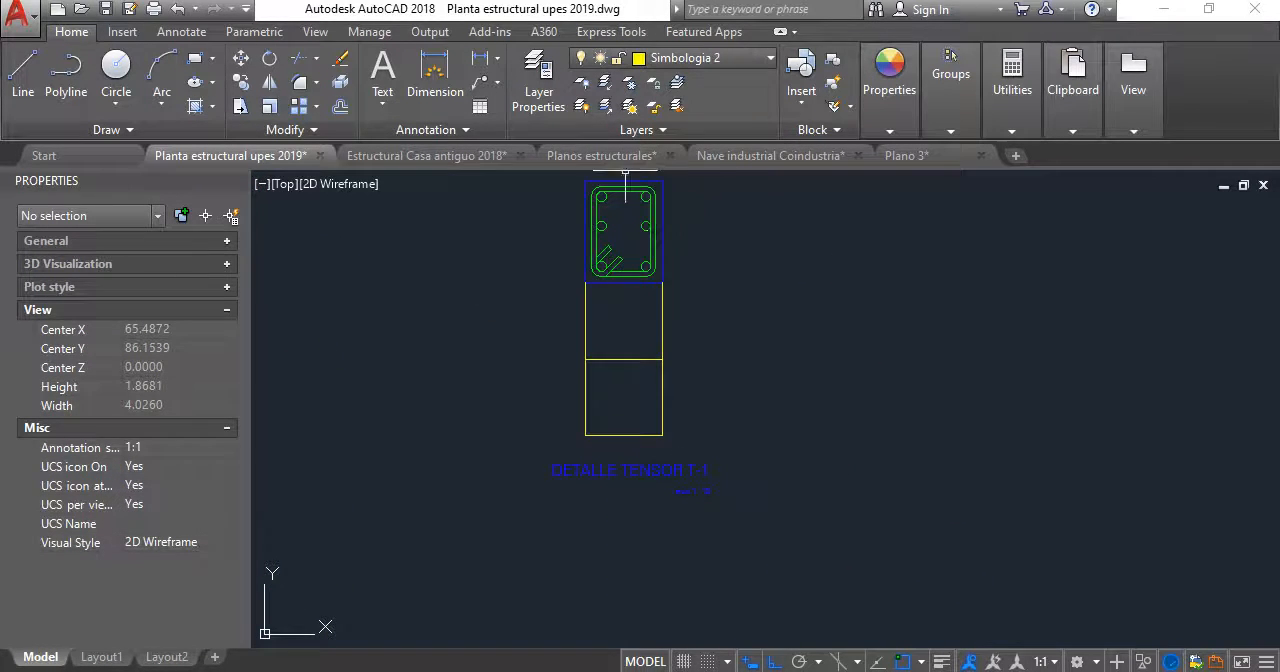
# - Switch to the Nave industrial Coindustria drawing and examine the fill beneath the footing in the Elevación Zapatas detail
pyautogui.moveTo(470, 162)
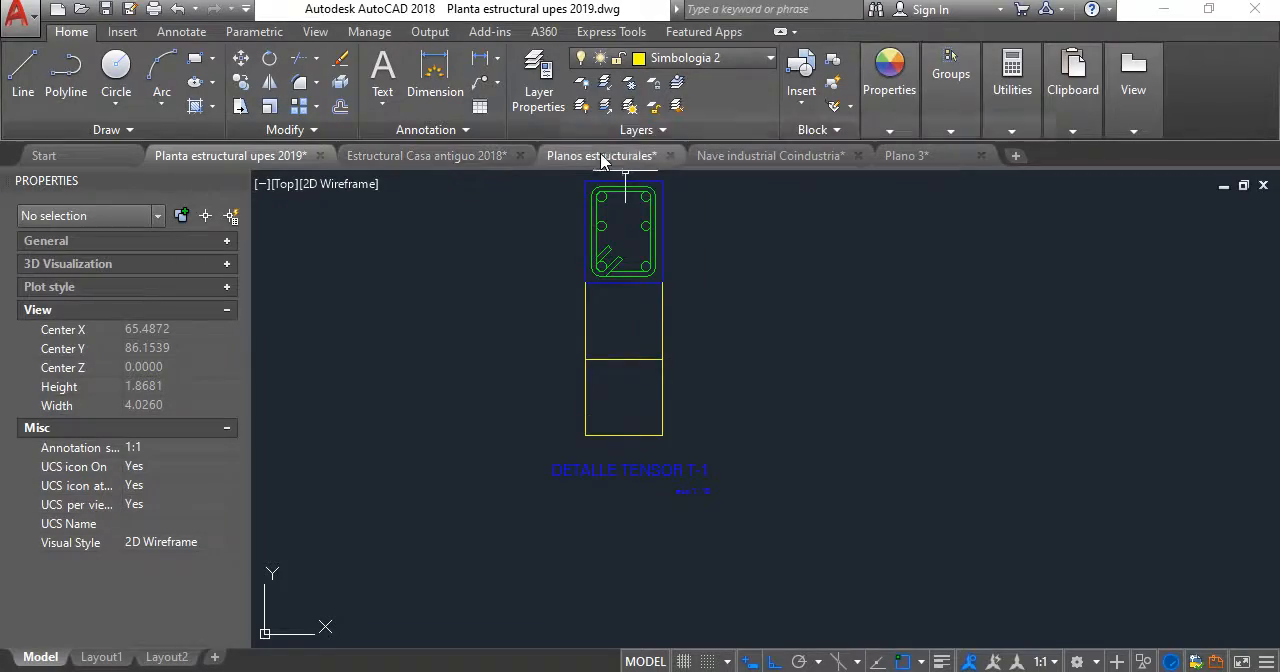
pyautogui.click(772, 156)
pyautogui.scroll(-4, 723, 396)
pyautogui.moveTo(722, 394); pyautogui.dragTo(777, 426, button='middle')
pyautogui.scroll(-6, 768, 347)
pyautogui.moveTo(721, 283); pyautogui.dragTo(884, 403, button='middle')
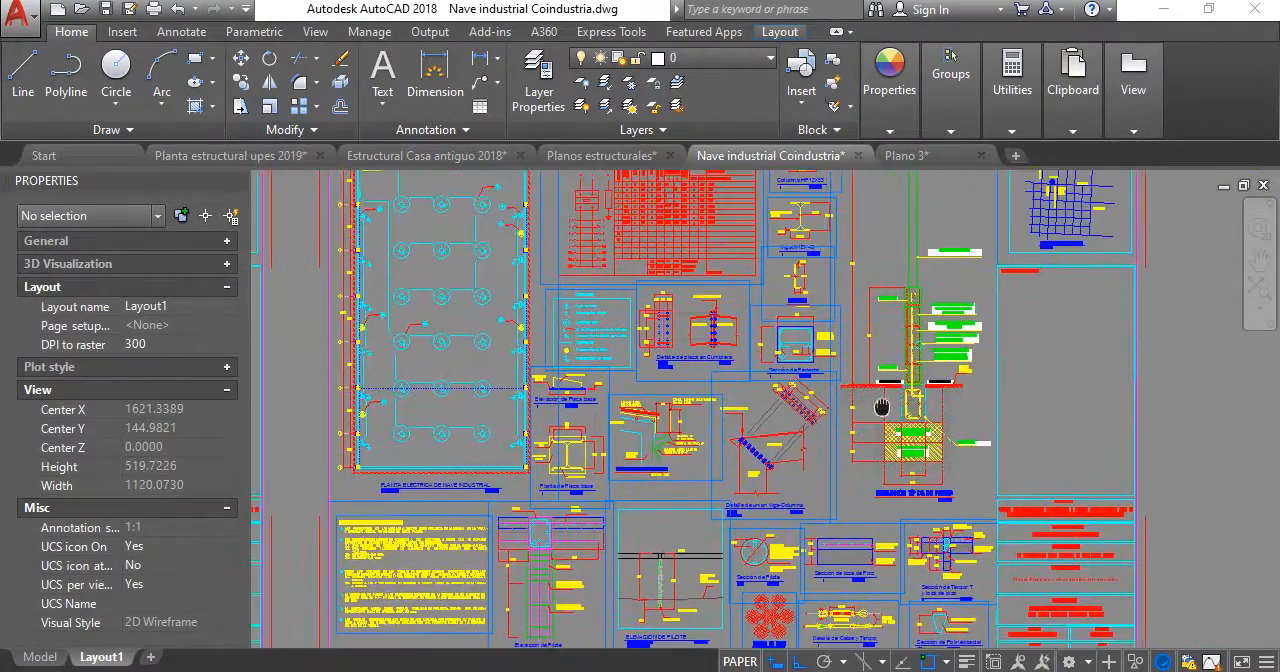
pyautogui.scroll(2, 872, 398)
pyautogui.scroll(-6, 704, 381)
pyautogui.moveTo(637, 386); pyautogui.dragTo(944, 363, button='middle')
pyautogui.scroll(2, 846, 337)
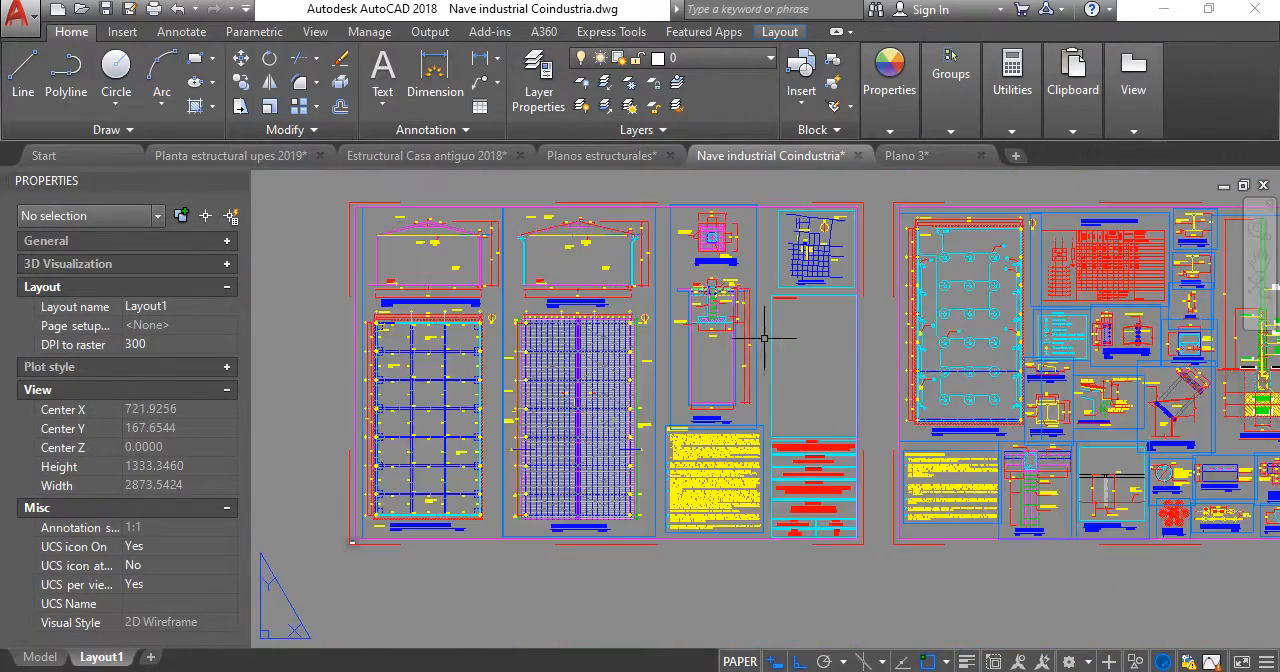
pyautogui.scroll(2, 701, 308)
pyautogui.moveTo(736, 398); pyautogui.dragTo(685, 332, button='middle')
pyautogui.scroll(2, 686, 334)
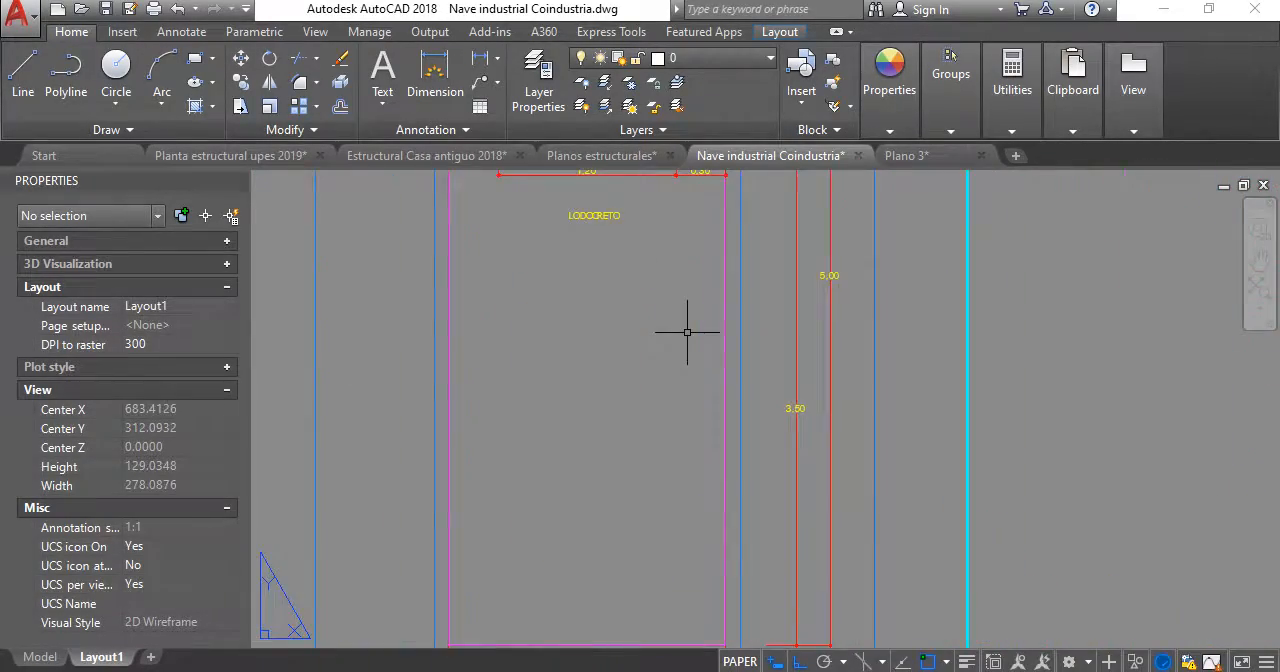
pyautogui.scroll(-2, 686, 334)
pyautogui.scroll(1, 692, 281)
pyautogui.moveTo(692, 281); pyautogui.dragTo(650, 300, button='middle')
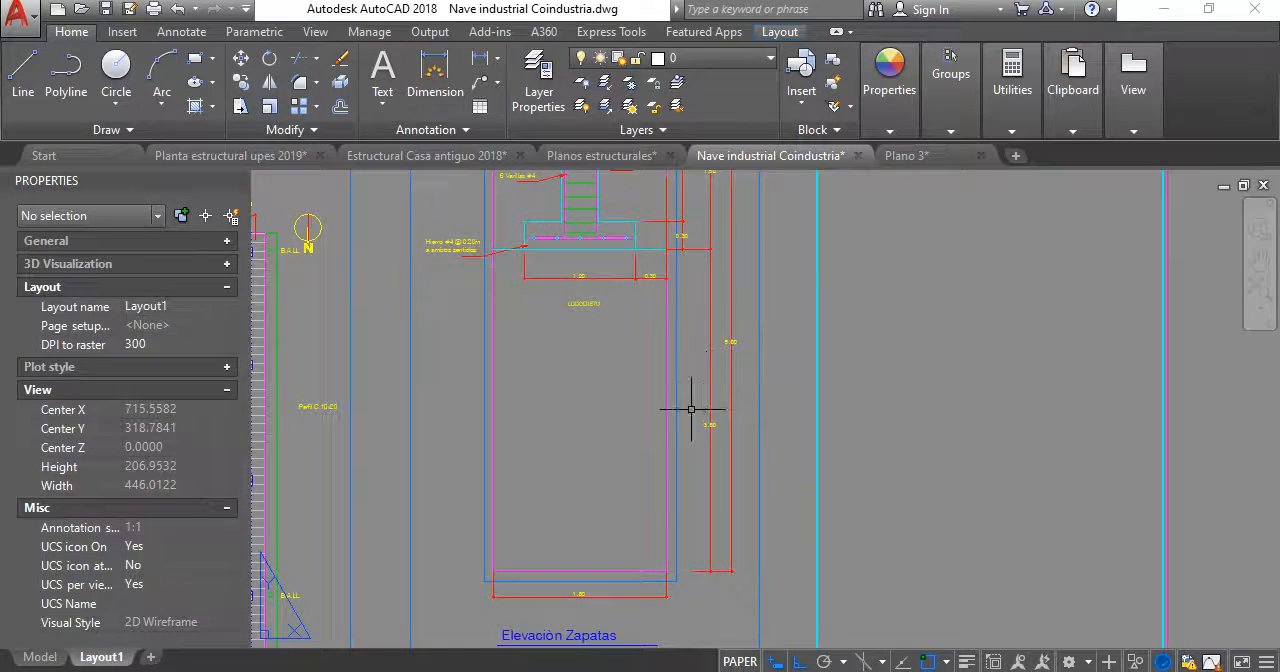
# - Look over the layout around the Elevación Zapatas detail, including the tensors and column at the top of the footing
pyautogui.scroll(4, 706, 421)
pyautogui.scroll(-3, 710, 415)
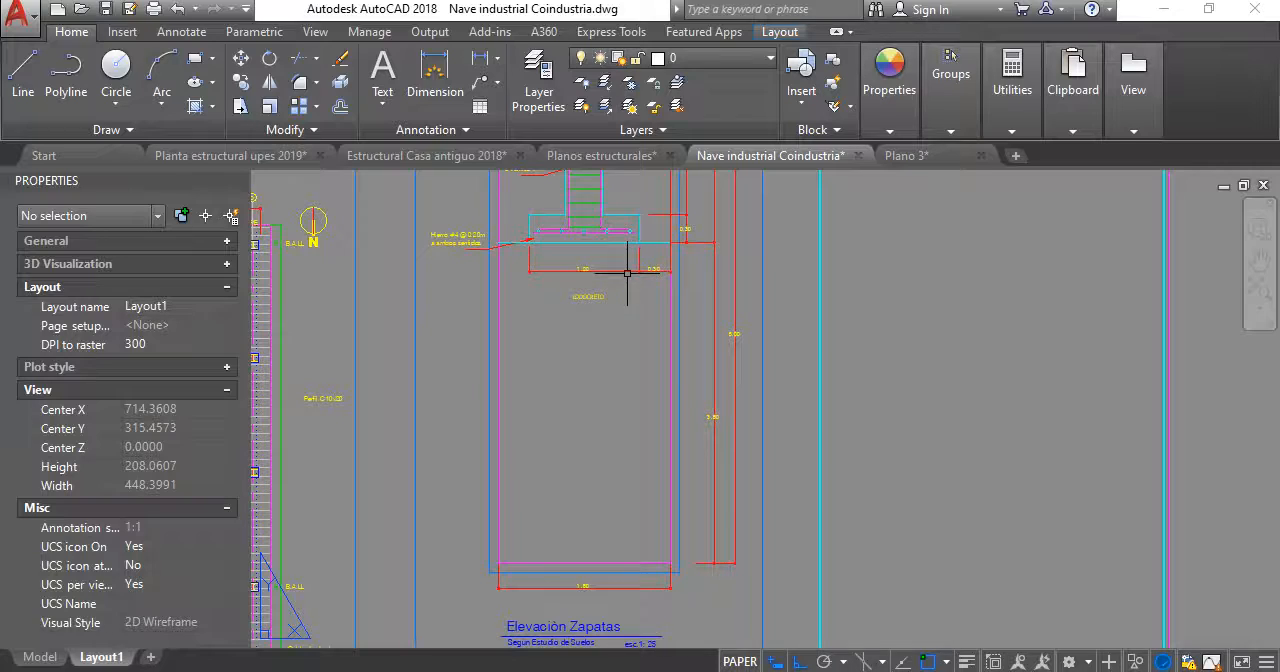
pyautogui.scroll(-5, 738, 461)
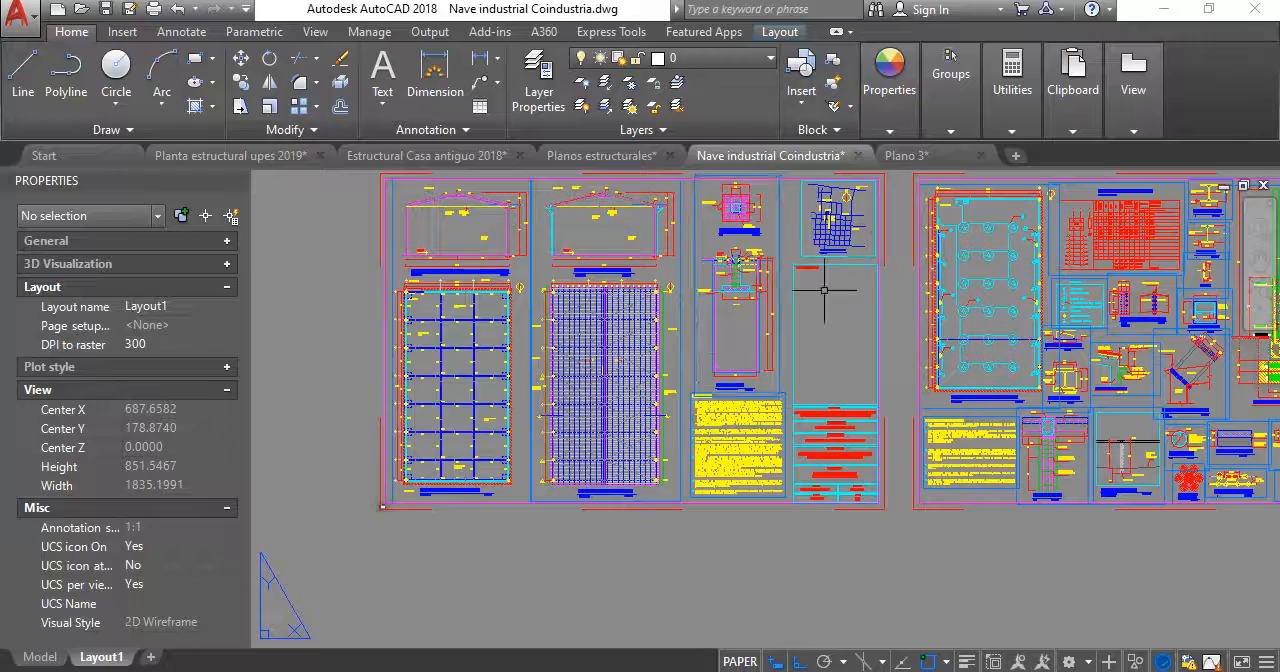
pyautogui.scroll(2, 758, 303)
pyautogui.moveTo(741, 312); pyautogui.dragTo(696, 356, button='middle')
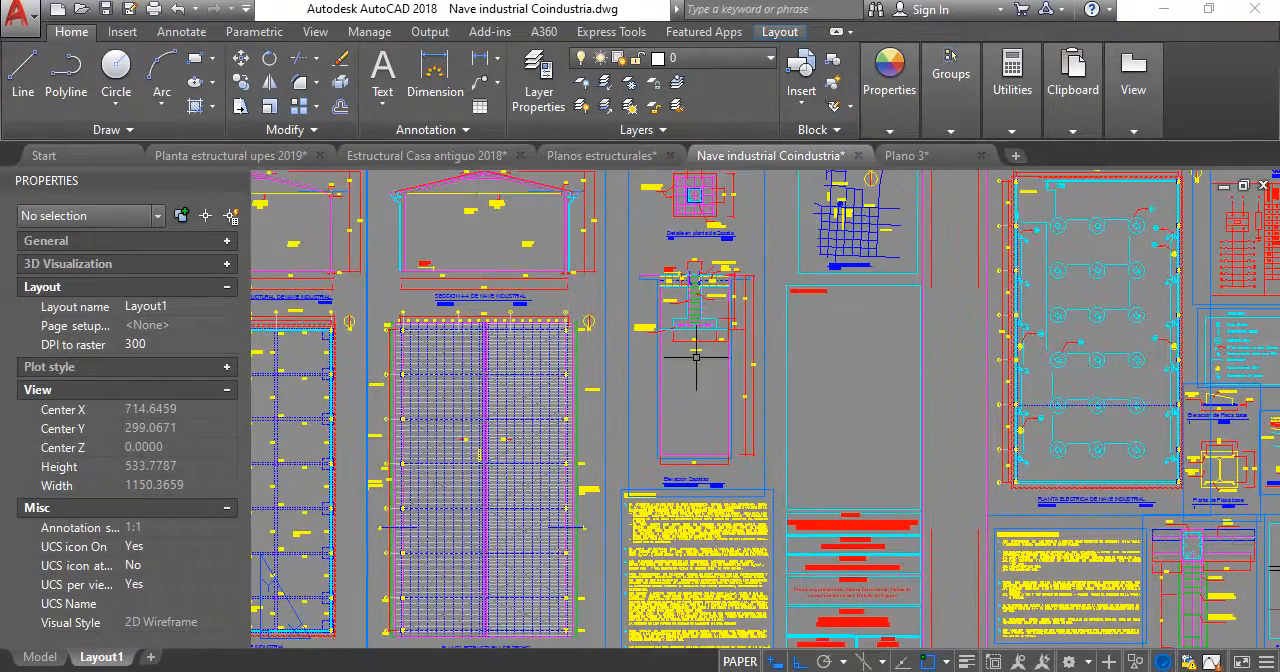
pyautogui.moveTo(785, 367); pyautogui.dragTo(675, 372, button='middle')
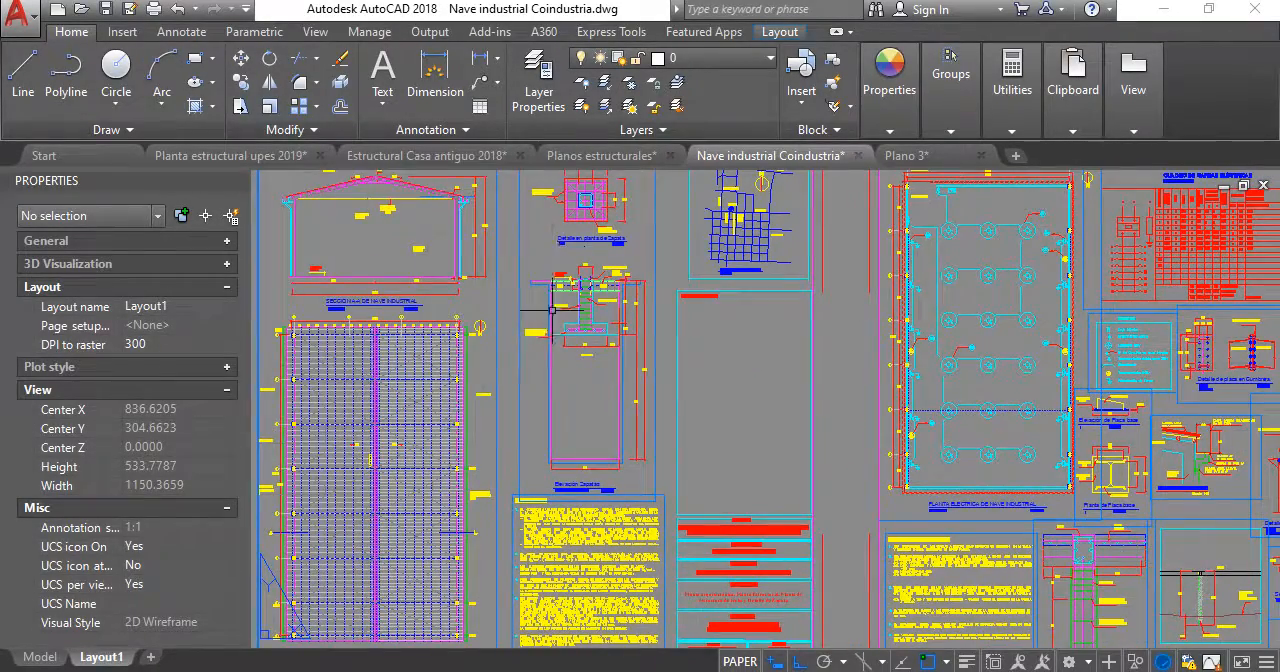
pyautogui.scroll(5, 587, 319)
pyautogui.scroll(-1, 610, 330)
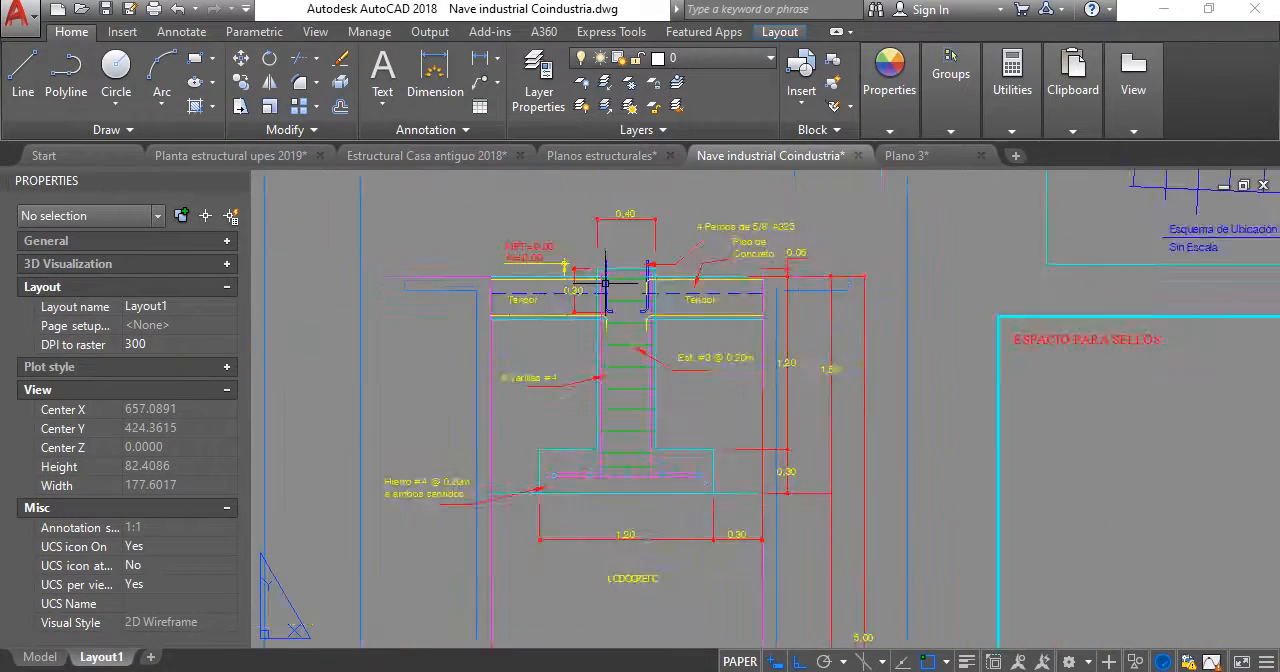
# - Return to the Planta estructural upes 2019 drawing and examine the soil-cement and compacted fill layers in the footing elevation
pyautogui.click(290, 158)
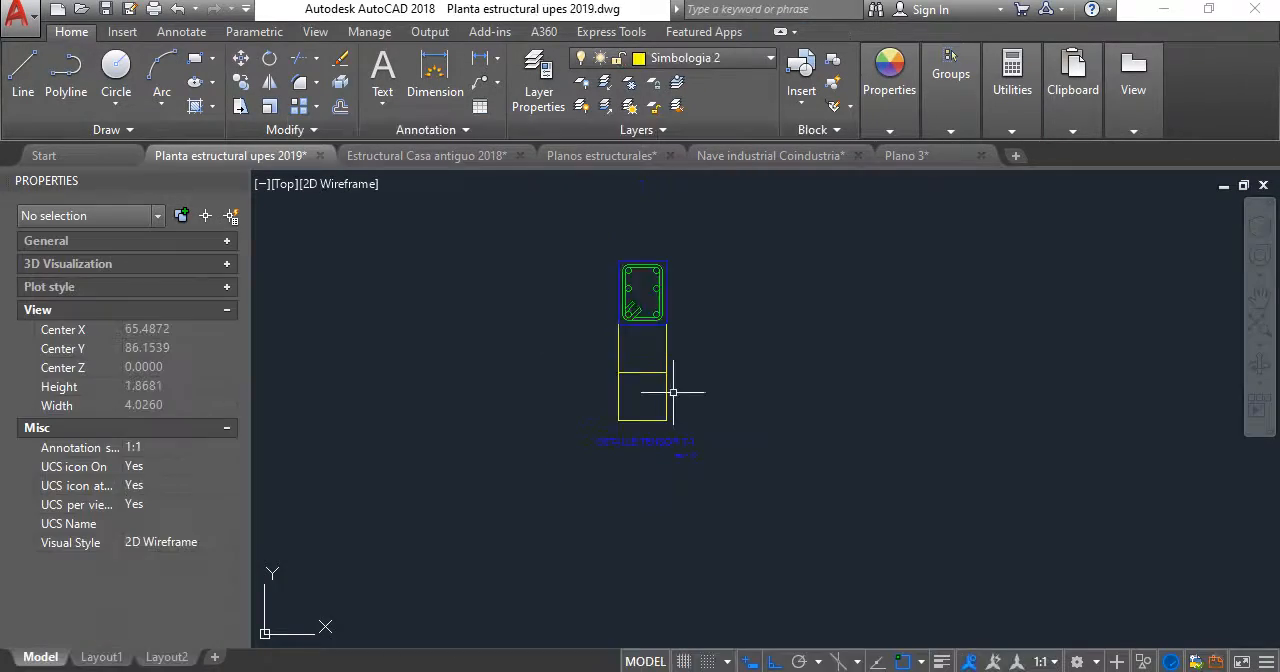
pyautogui.scroll(-5, 784, 246)
pyautogui.scroll(12, 780, 380)
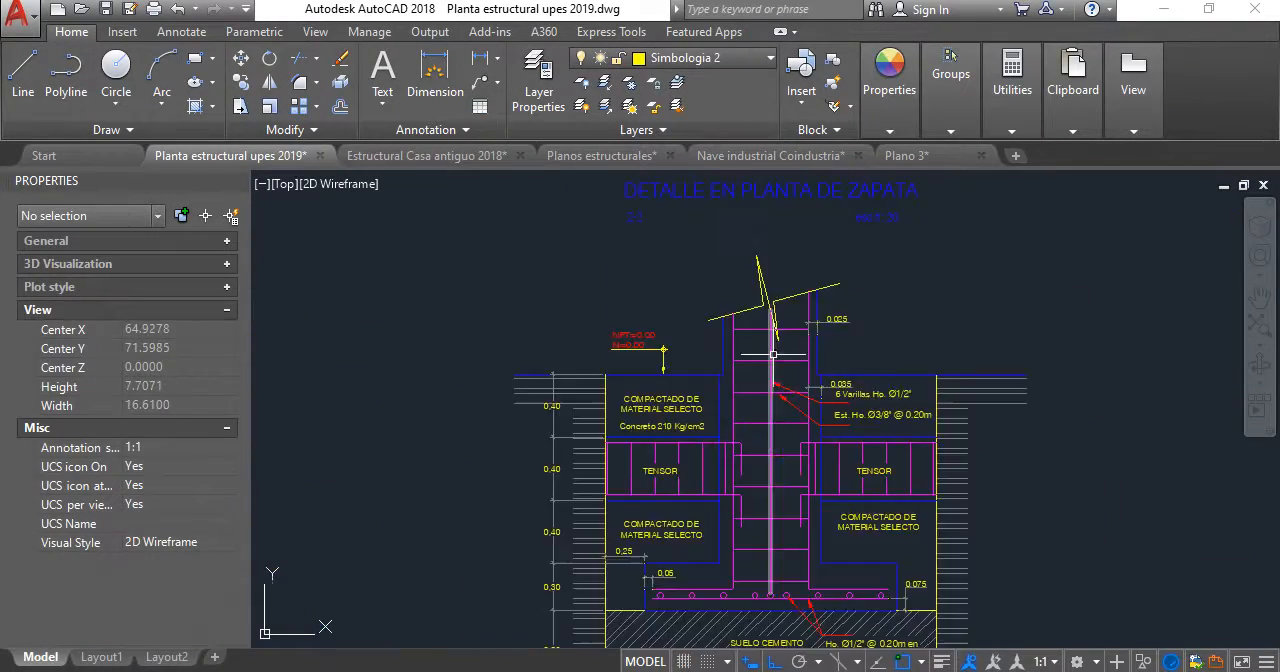
pyautogui.scroll(-6, 826, 246)
pyautogui.moveTo(821, 273); pyautogui.dragTo(668, 345, button='middle')
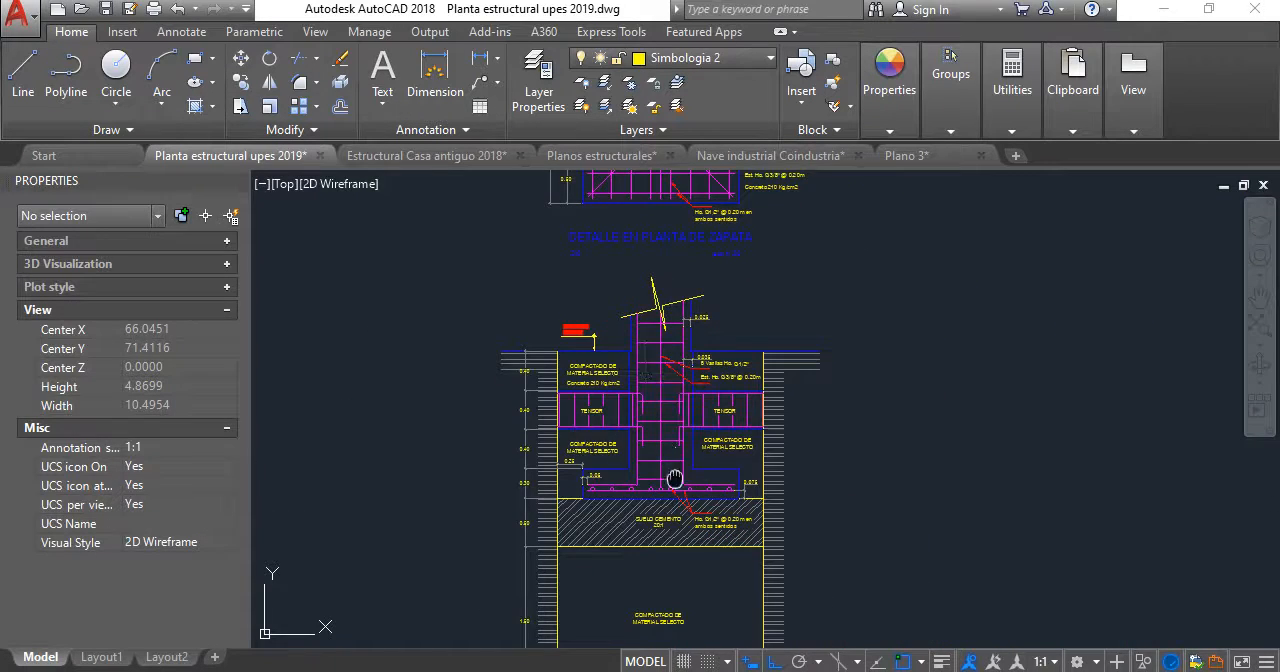
pyautogui.moveTo(675, 479); pyautogui.dragTo(703, 312, button='middle')
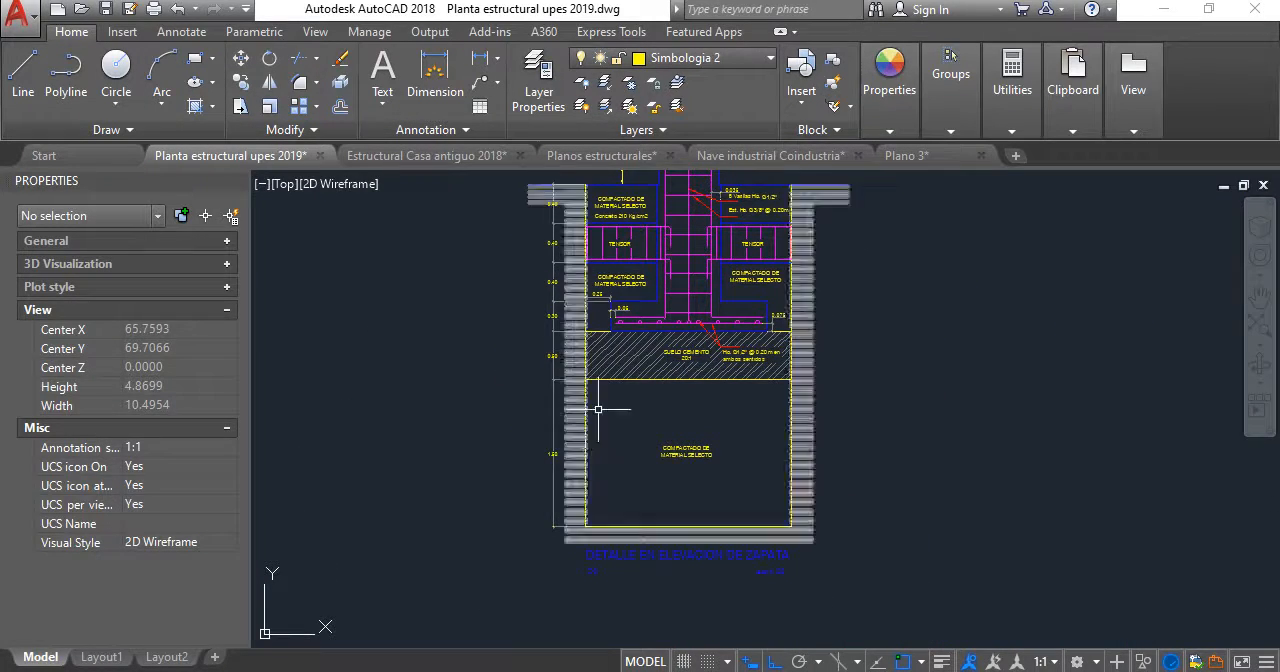
pyautogui.moveTo(597, 403)
pyautogui.mouseDown(button='middle')
pyautogui.moveTo(603, 329)
pyautogui.moveTo(691, 243)
pyautogui.mouseUp(button='middle')
pyautogui.scroll(3, 611, 410)
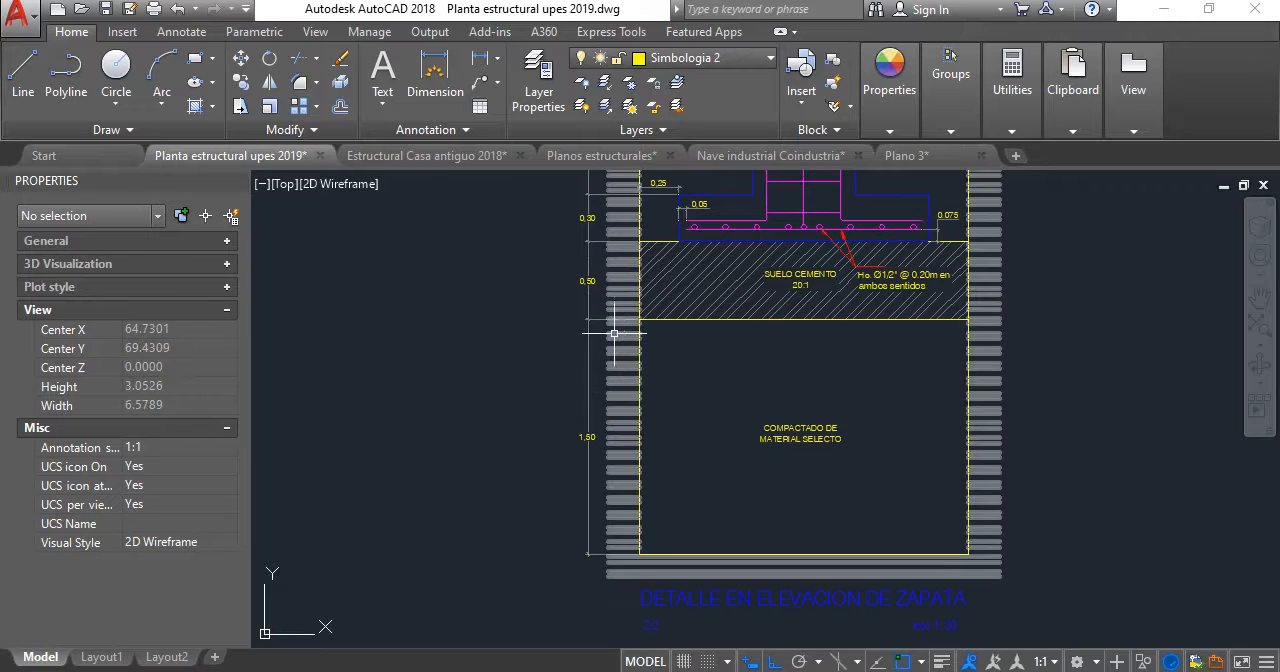
pyautogui.scroll(2, 590, 340)
pyautogui.scroll(-2, 576, 498)
pyautogui.moveTo(578, 490); pyautogui.dragTo(600, 399, button='middle')
pyautogui.scroll(3, 601, 419)
pyautogui.scroll(-1, 594, 447)
# - Override the text of the vertical dimension beside the footing elevation's lowest compacted fill with 4.0
pyautogui.click(600, 424)
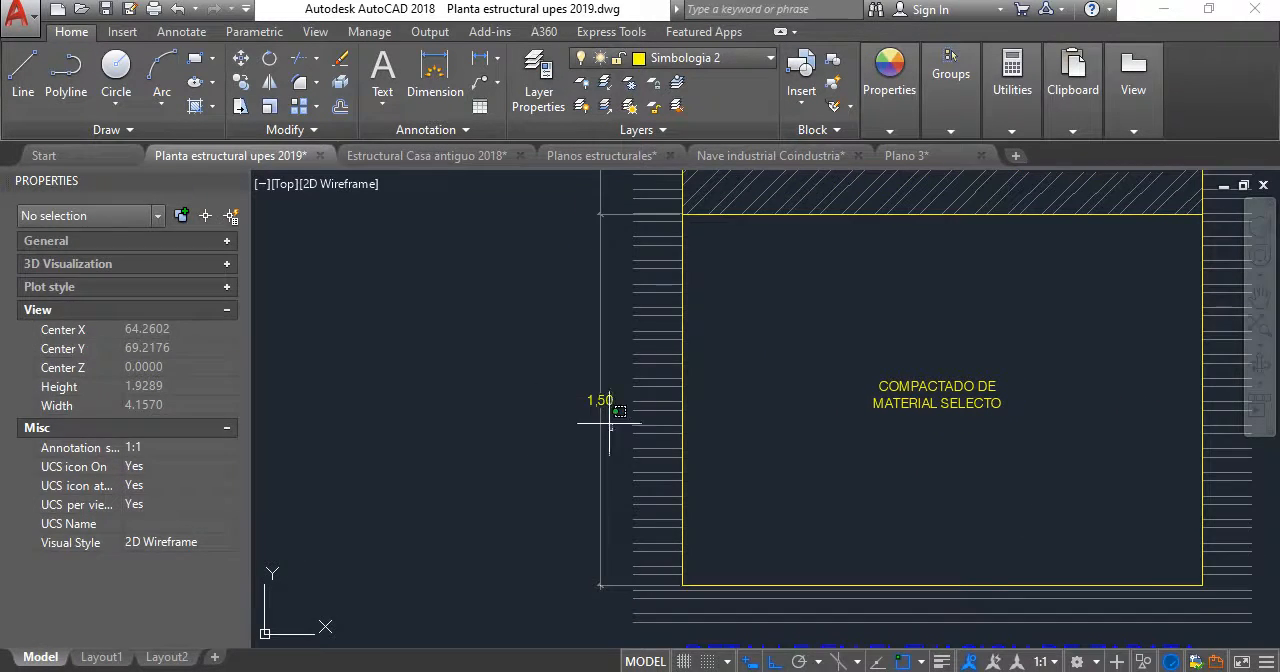
pyautogui.click(226, 245)
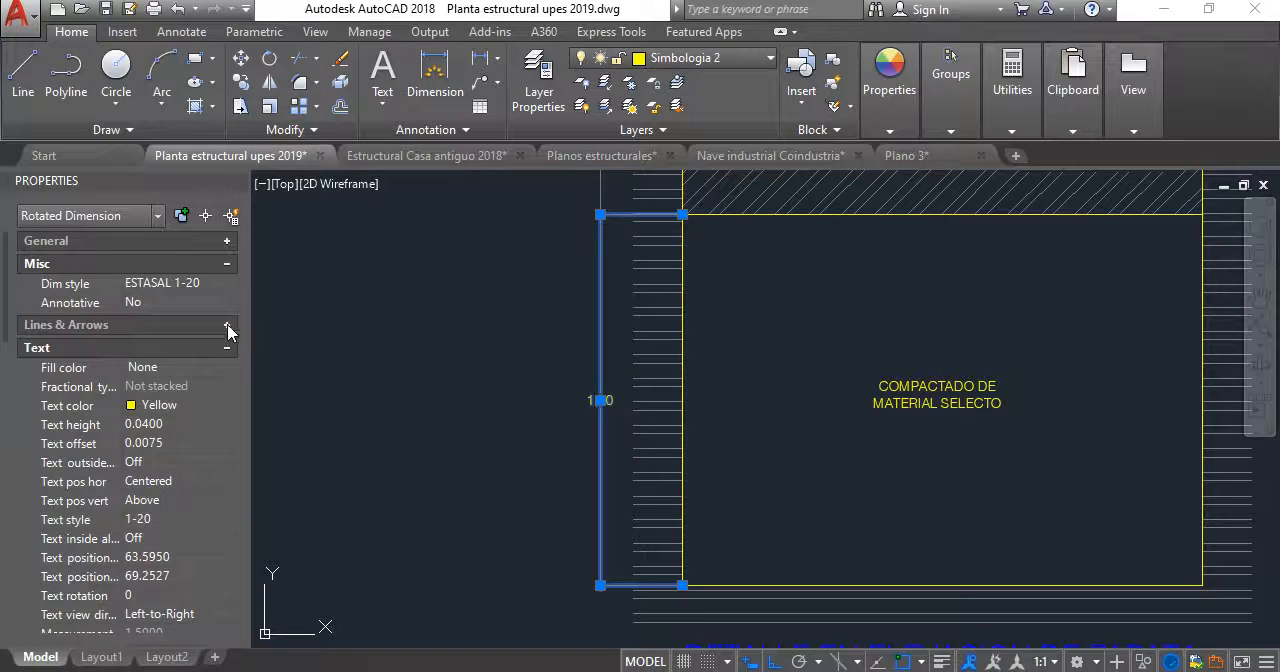
pyautogui.click(227, 264)
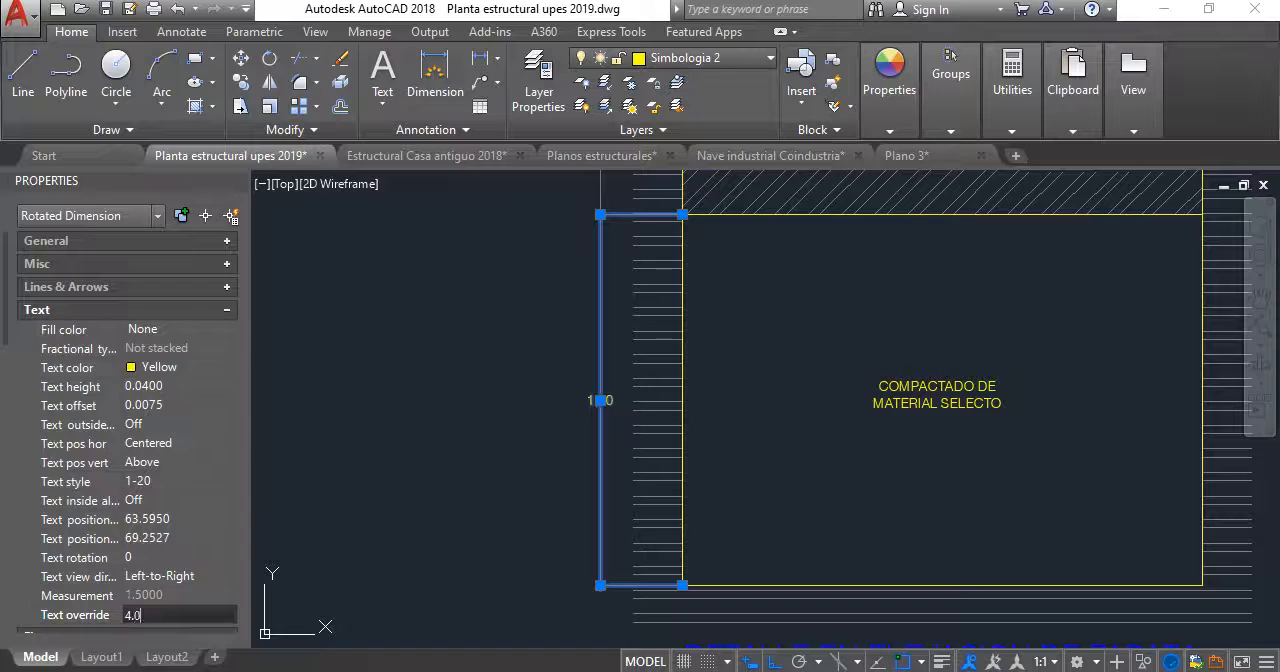
pyautogui.press('Return')
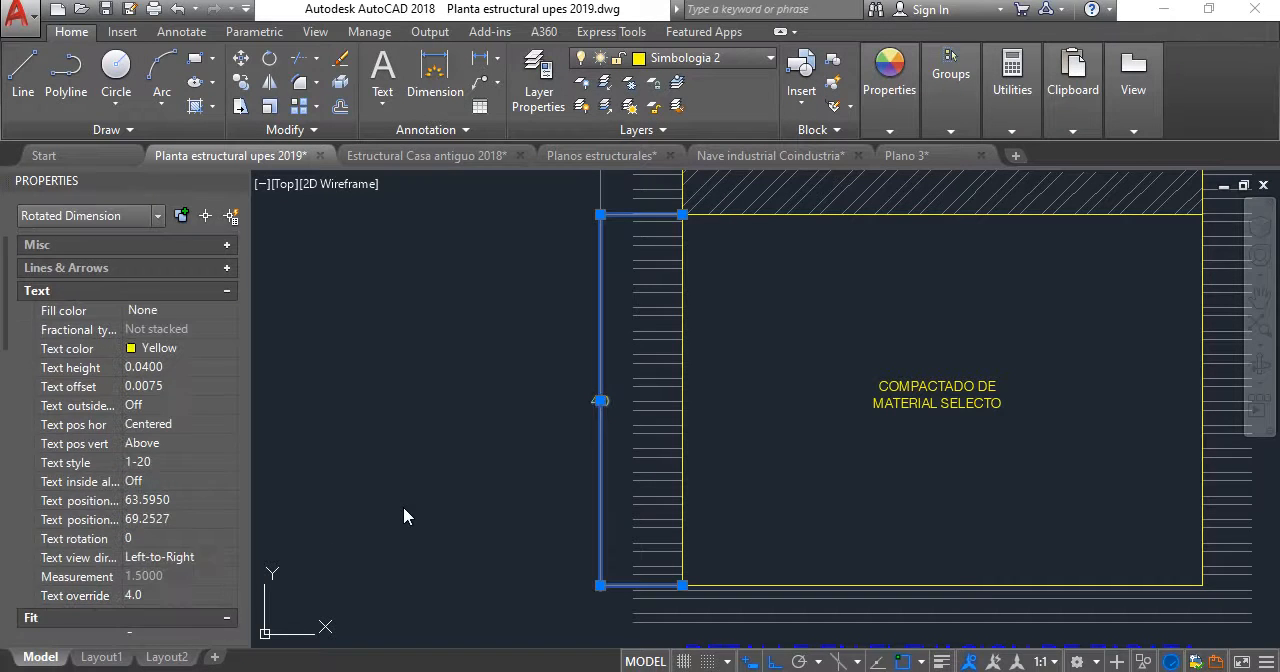
pyautogui.press('Escape')
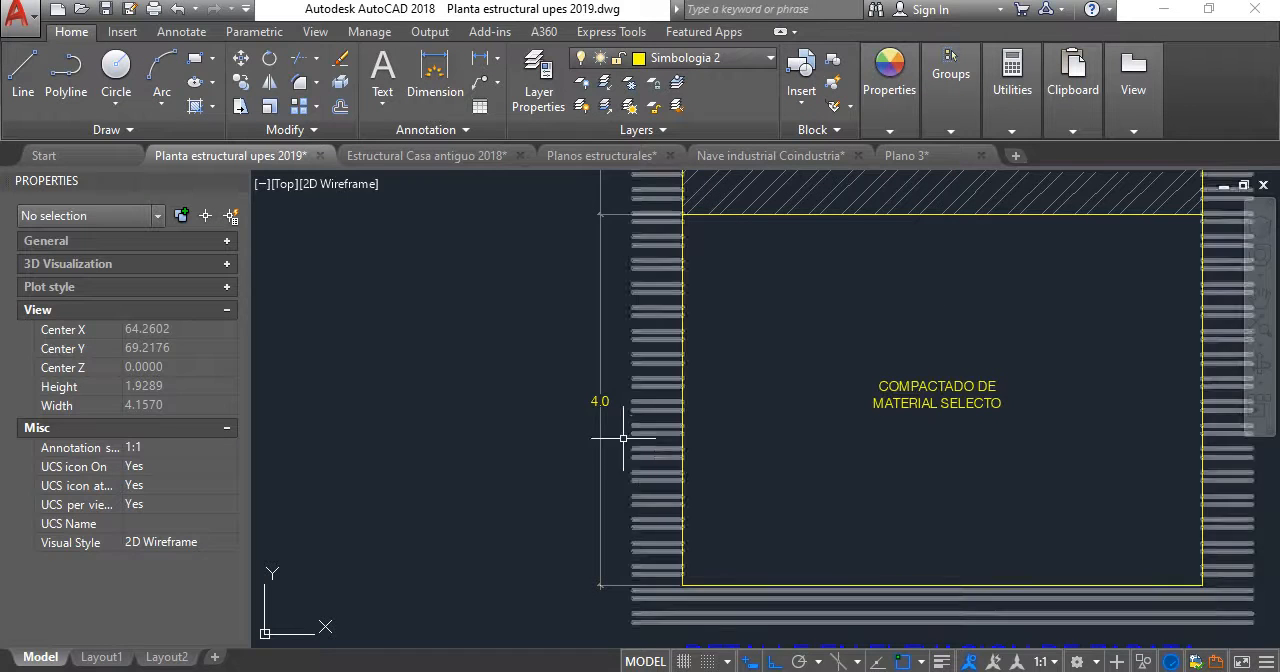
# - Clear the text override of the vertical dimension beside the footing elevation's lowest compacted fill
pyautogui.click(601, 413)
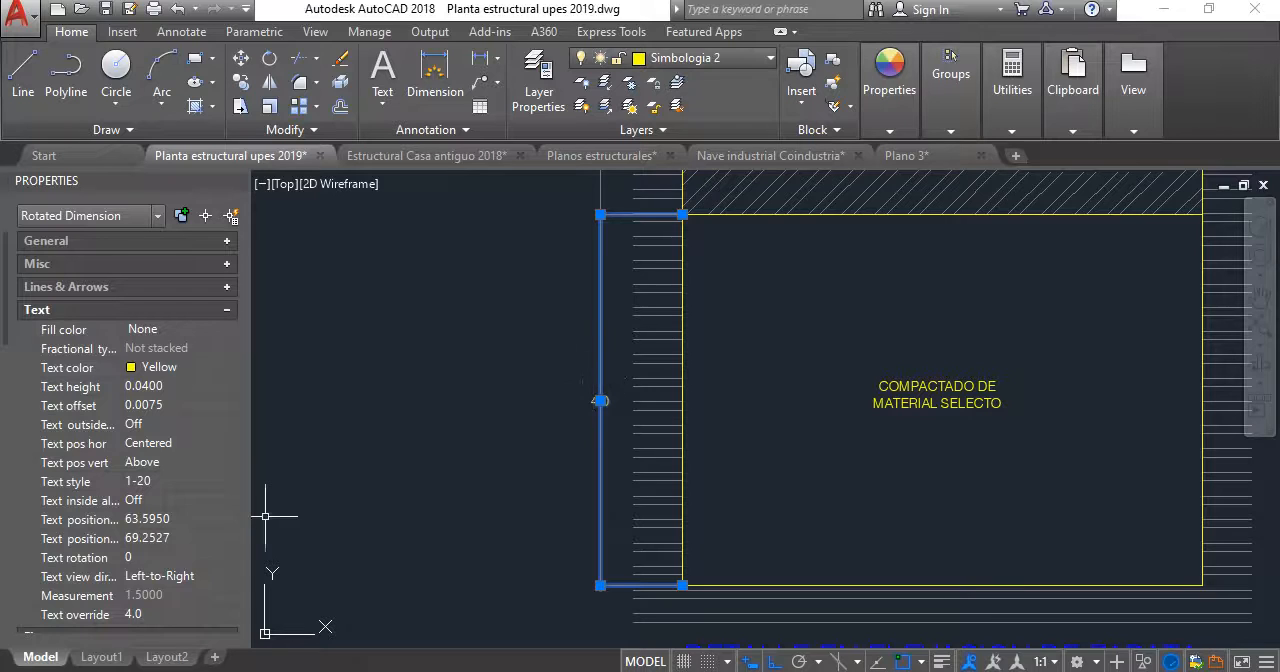
pyautogui.click(172, 616)
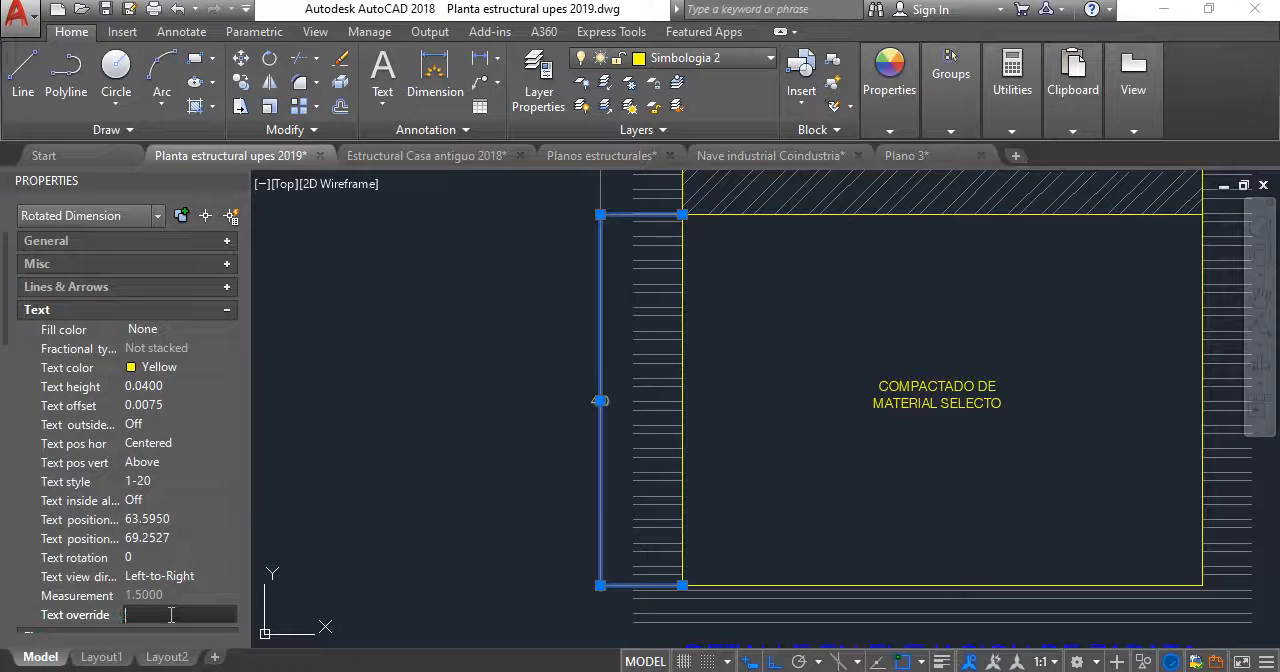
pyautogui.click(341, 385)
pyautogui.press('Escape')
pyautogui.press('Escape')
# - Add a linear dimension for the height of the lower fill box in the tensor T-1 detail, placed left of it
pyautogui.scroll(-4, 645, 430)
pyautogui.moveTo(666, 328)
pyautogui.mouseDown(button='middle')
pyautogui.moveTo(651, 393)
pyautogui.moveTo(632, 398)
pyautogui.moveTo(634, 380)
pyautogui.mouseUp(button='middle')
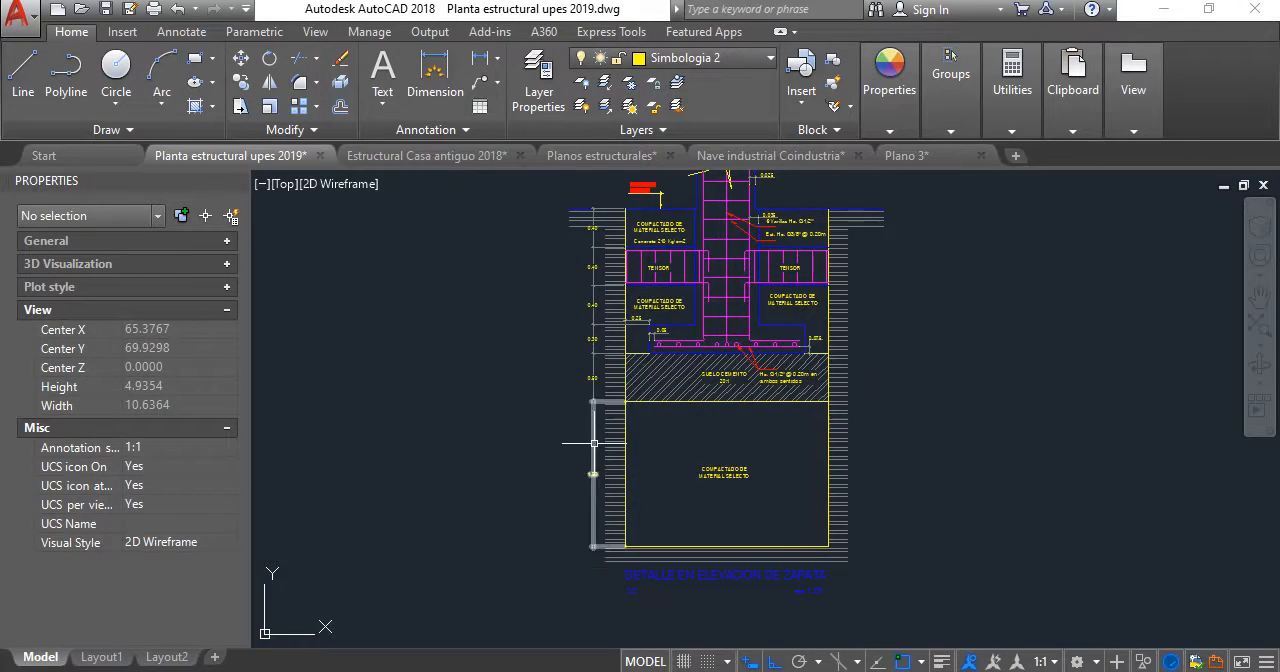
pyautogui.moveTo(594, 443); pyautogui.dragTo(487, 522, button='middle')
pyautogui.scroll(-5, 625, 484)
pyautogui.moveTo(639, 468); pyautogui.dragTo(625, 481, button='middle')
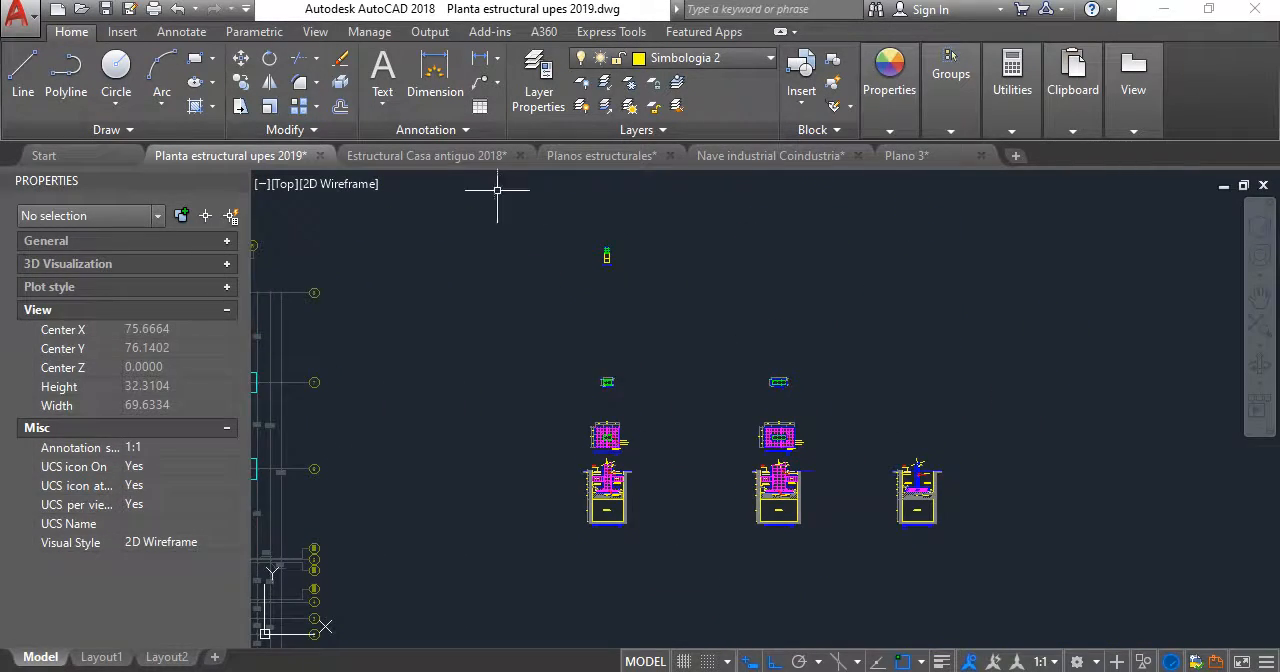
pyautogui.scroll(8, 607, 256)
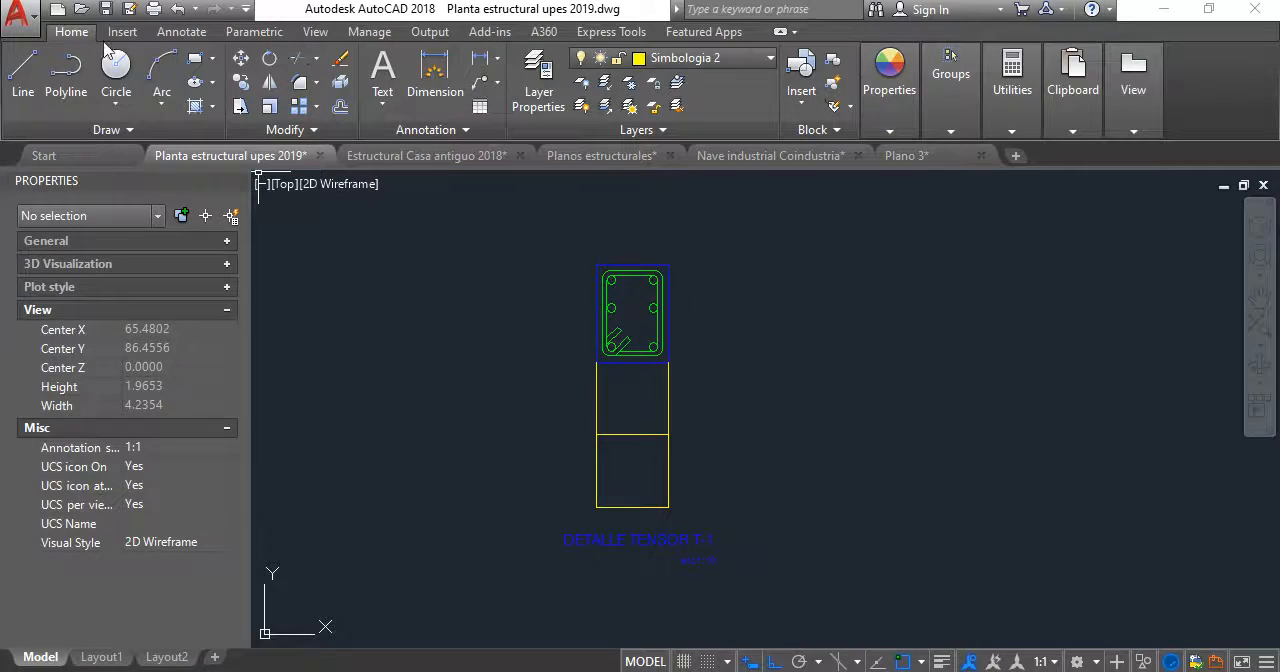
pyautogui.click(181, 32)
pyautogui.click(380, 105)
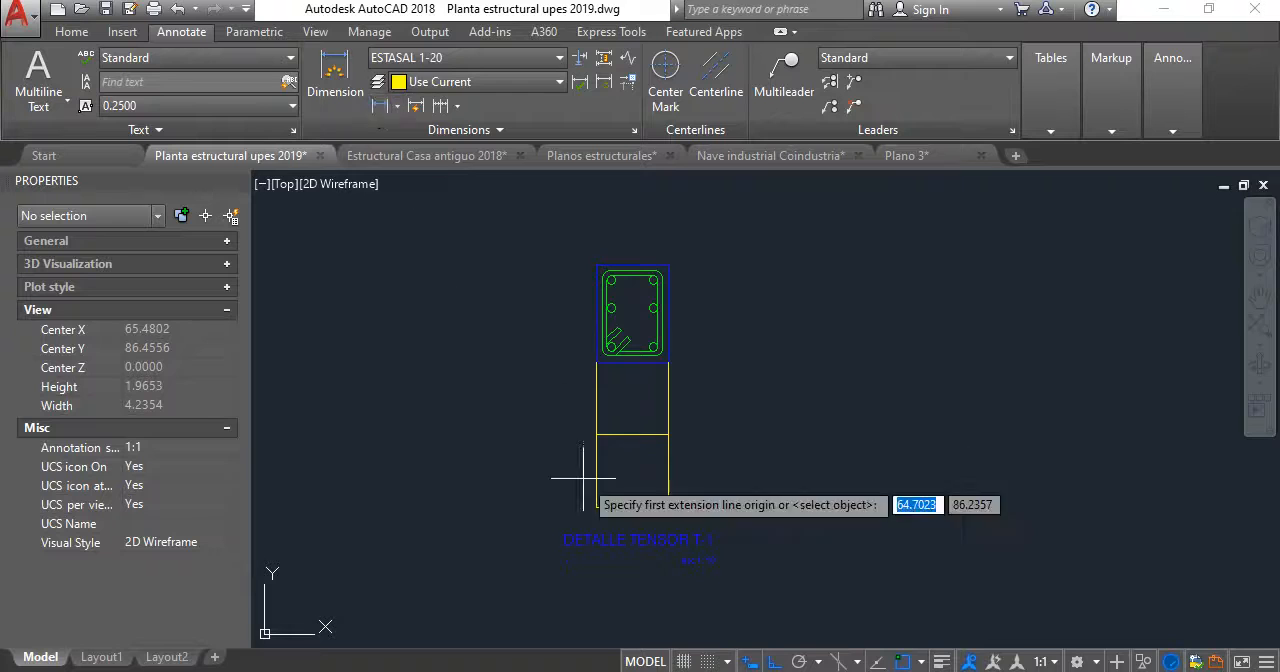
pyautogui.click(595, 507)
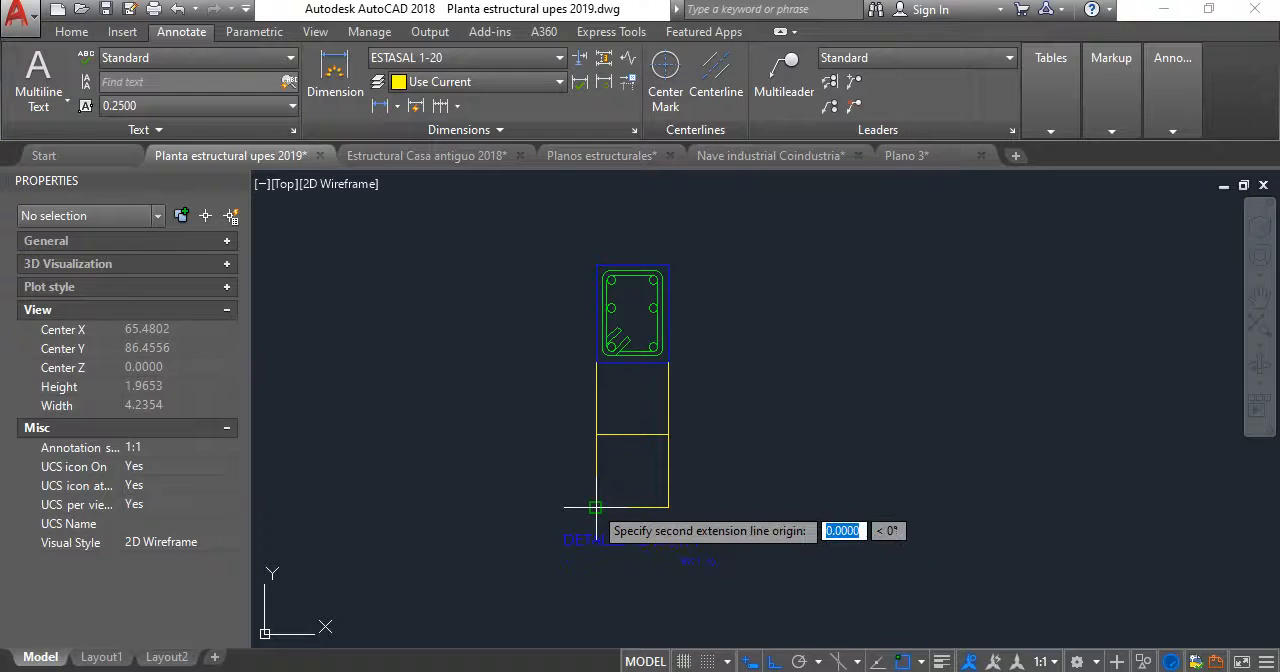
pyautogui.click(592, 435)
pyautogui.click(556, 440)
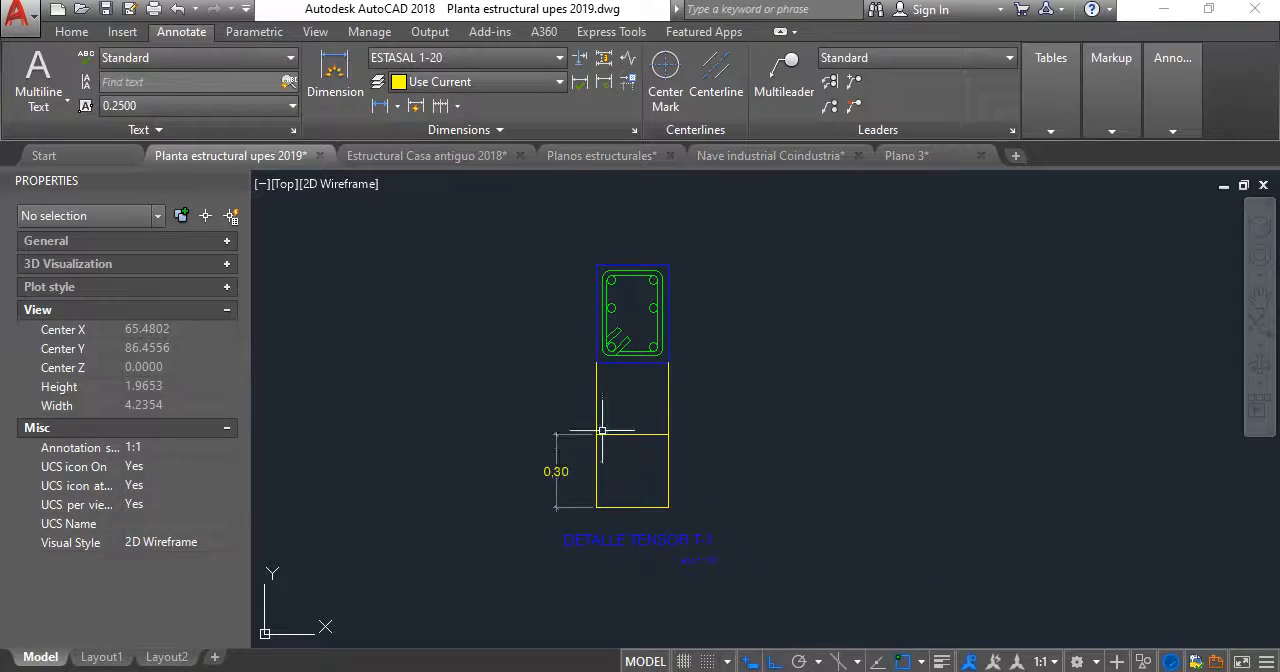
# - Continue the dimension chain upward over the upper fill box and the full height of the tensor section
pyautogui.click(443, 106)
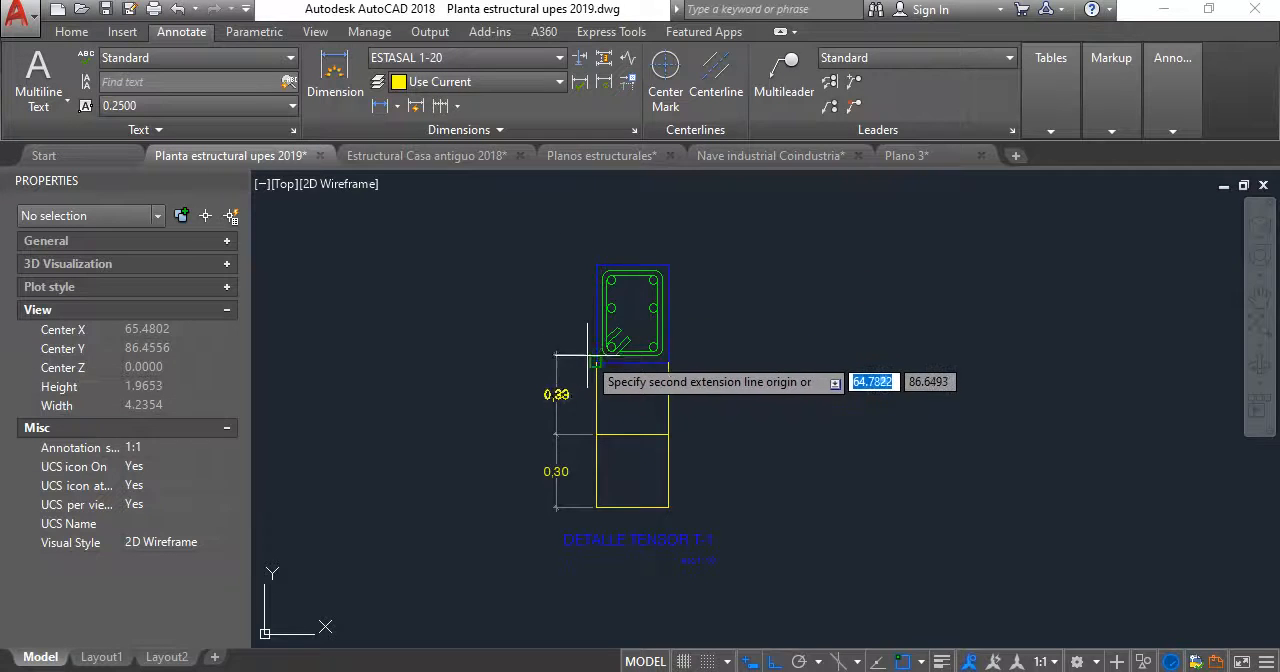
pyautogui.click(595, 361)
pyautogui.click(595, 264)
pyautogui.press('Return')
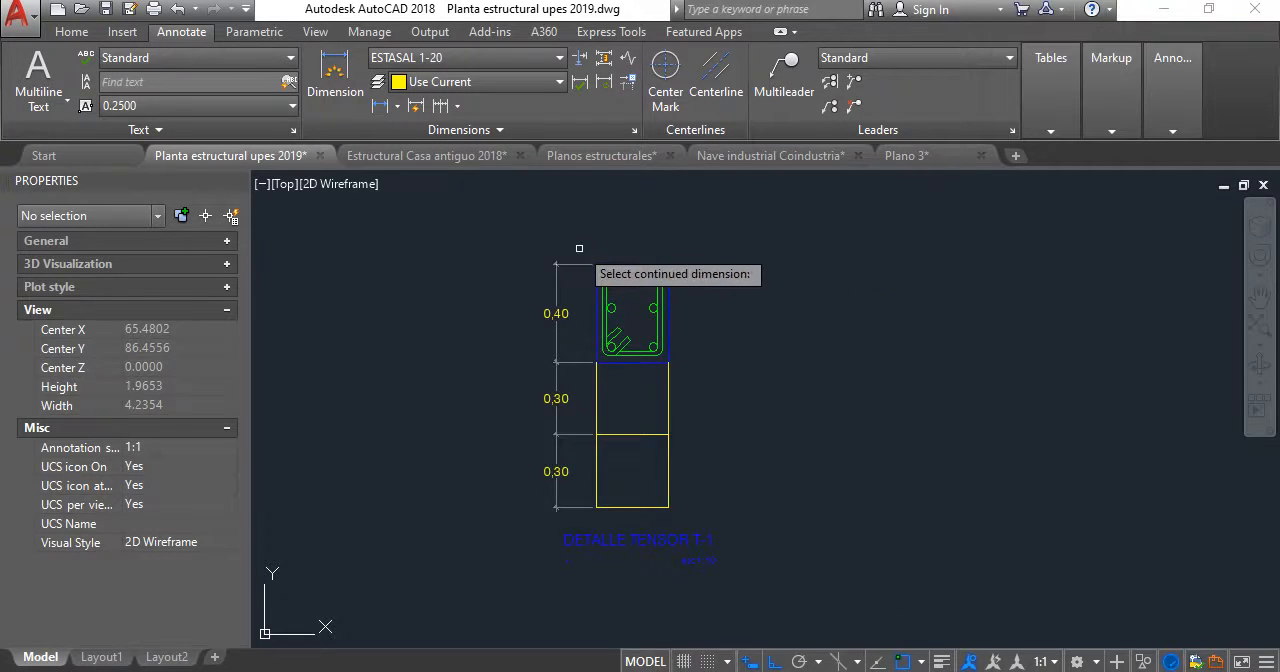
pyautogui.press('Return')
# - Dimension the tensor section's width, placing the dimension line above its top edge
pyautogui.moveTo(577, 228); pyautogui.dragTo(566, 302, button='middle')
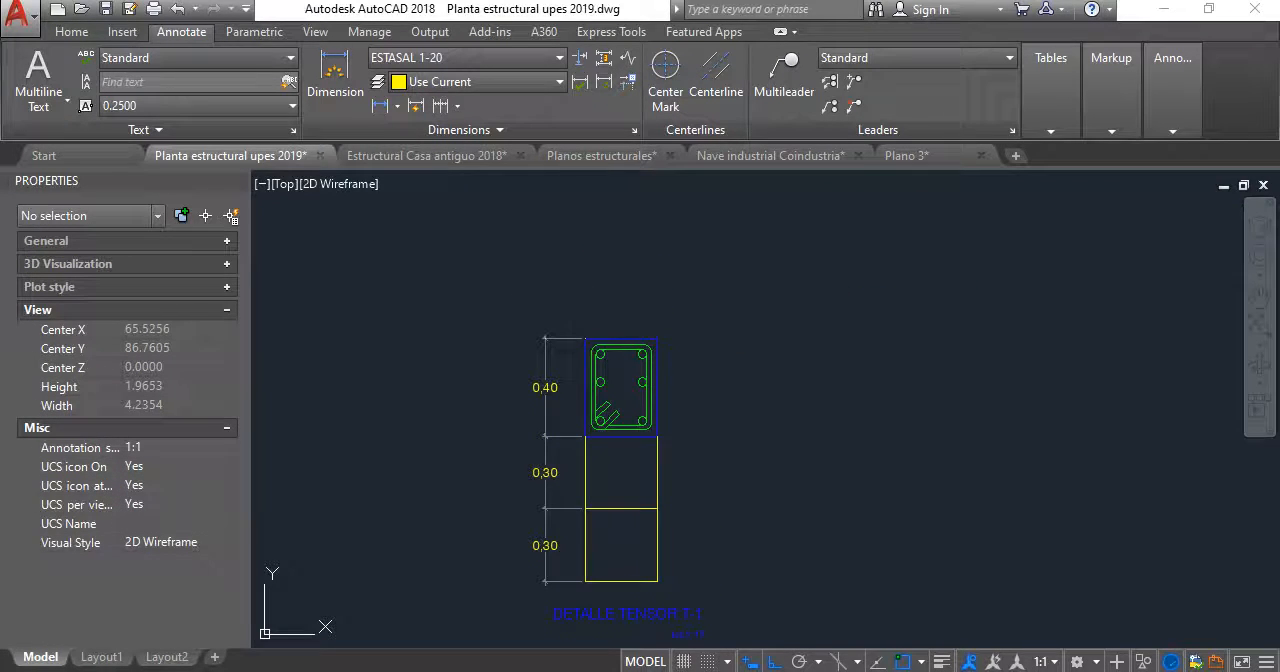
pyautogui.click(352, 90)
pyautogui.click(586, 337)
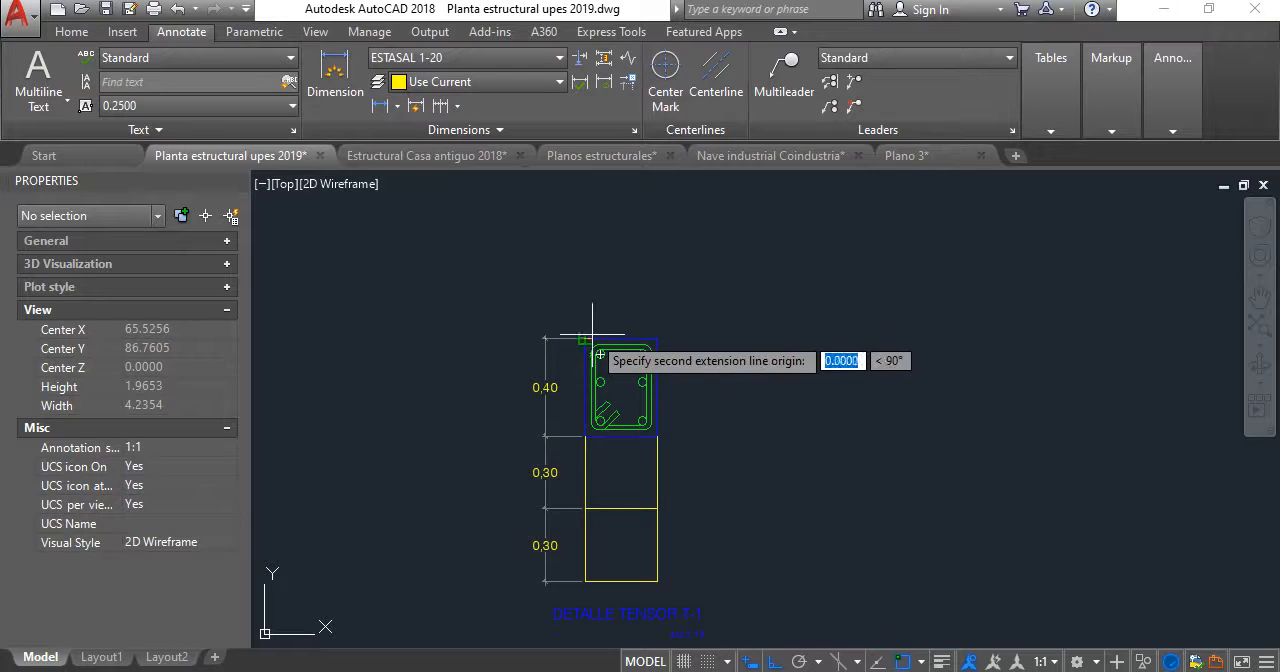
pyautogui.click(656, 338)
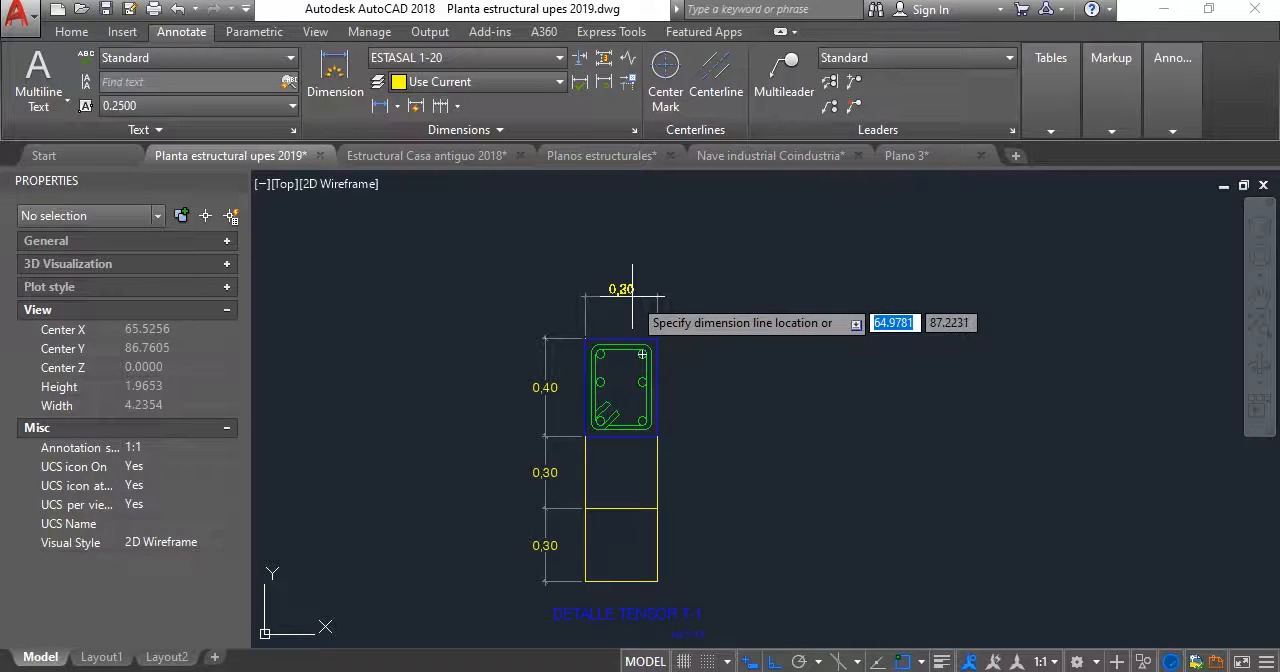
pyautogui.click(632, 290)
# - Switch to the Nave industrial Coindustria drawing and examine the labels and dimensions of the Sección de Tensor T y losa de piso
pyautogui.scroll(-2, 625, 300)
pyautogui.moveTo(614, 511); pyautogui.dragTo(601, 351, button='middle')
pyautogui.scroll(5, 601, 351)
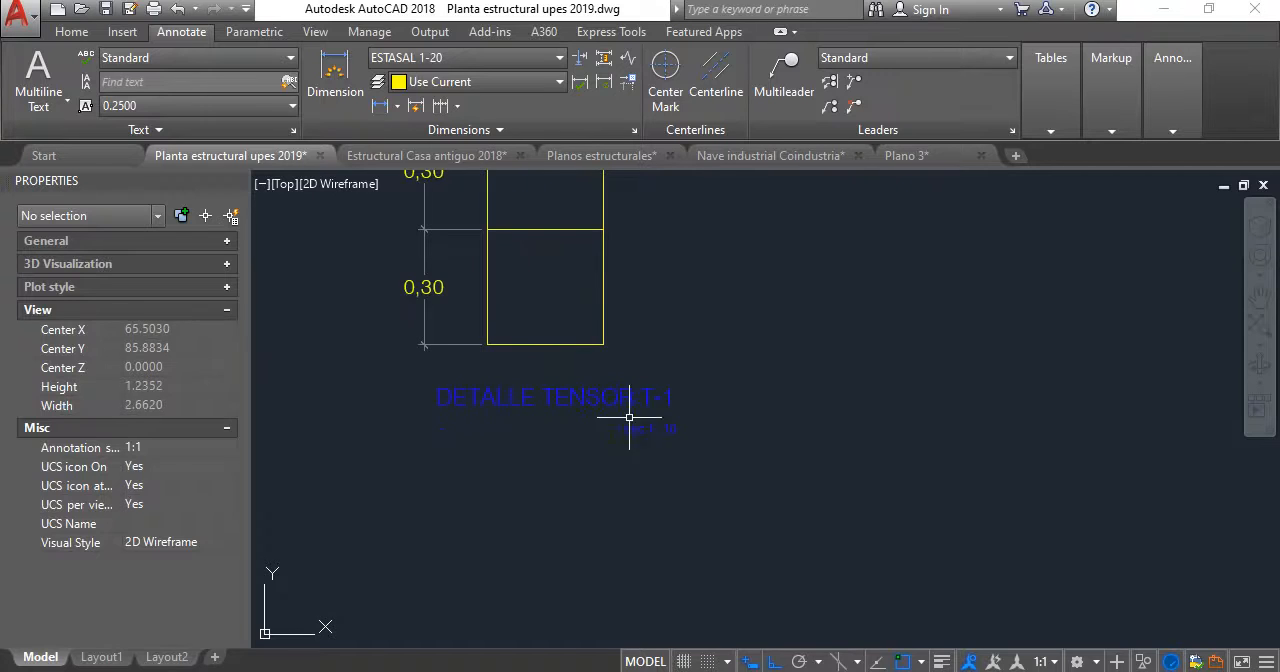
pyautogui.scroll(-3, 677, 300)
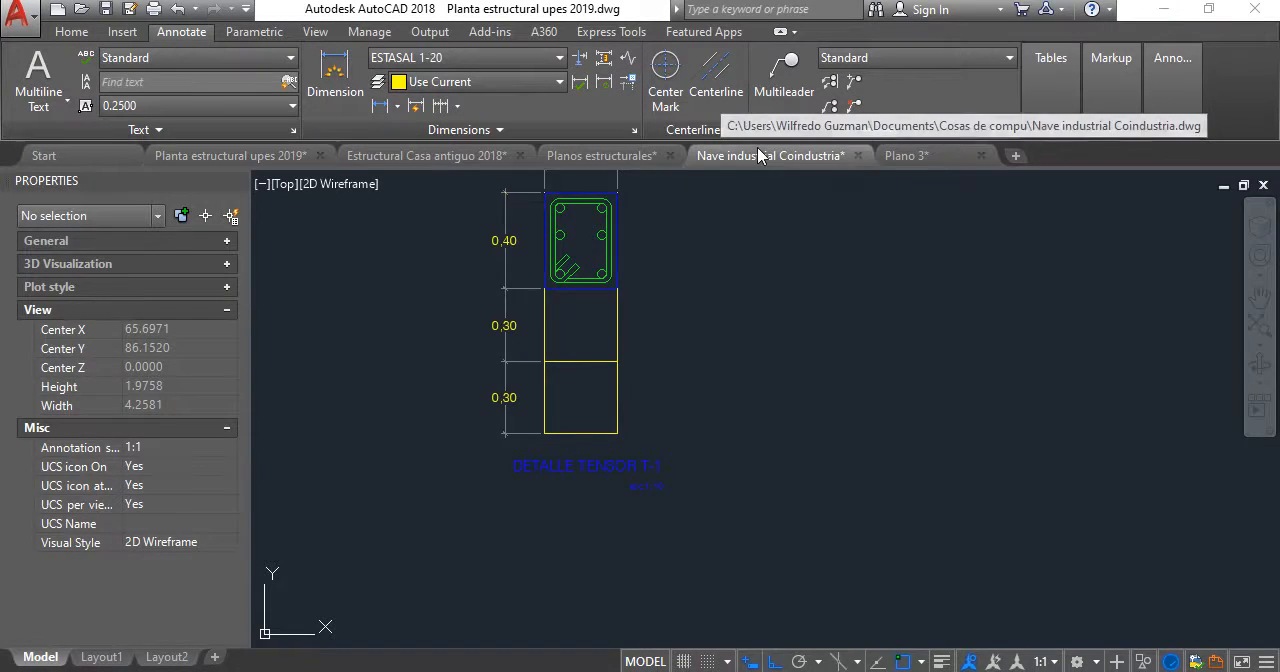
pyautogui.click(759, 155)
pyautogui.scroll(-3, 676, 366)
pyautogui.moveTo(600, 370); pyautogui.dragTo(190, 280, button='middle')
pyautogui.scroll(4, 700, 545)
pyautogui.moveTo(938, 477); pyautogui.dragTo(785, 350, button='middle')
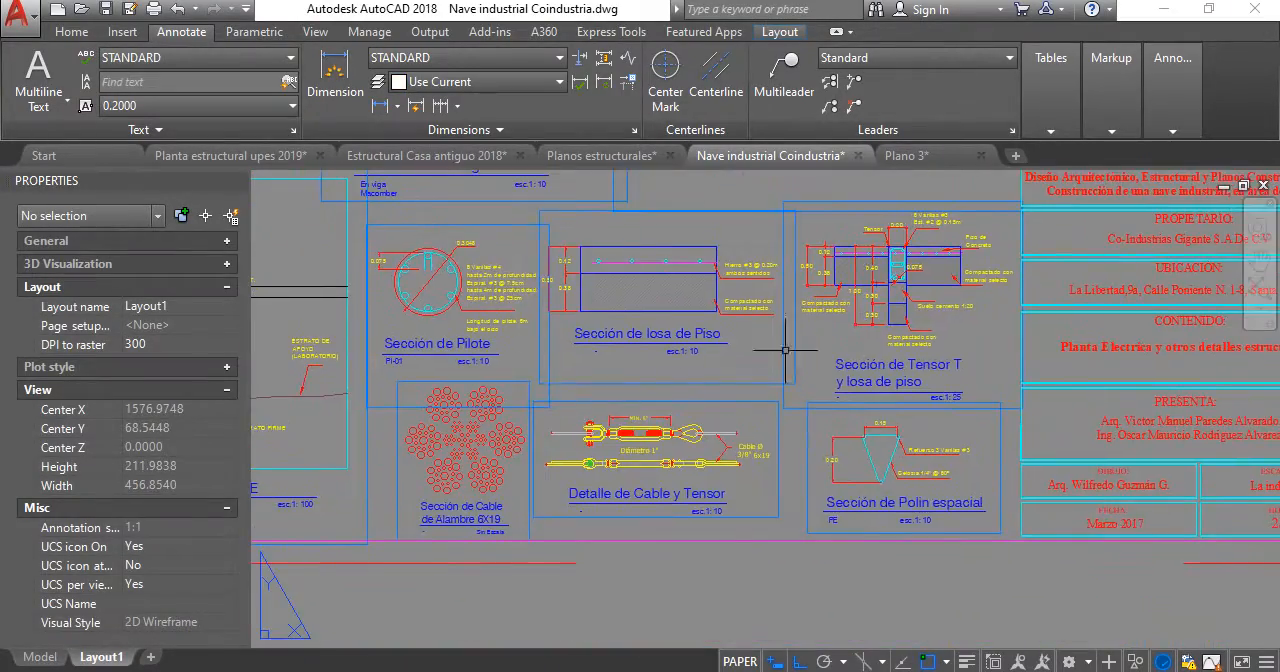
pyautogui.scroll(2, 910, 311)
pyautogui.scroll(2, 970, 437)
pyautogui.scroll(-2, 949, 398)
pyautogui.moveTo(927, 393); pyautogui.dragTo(804, 500, button='middle')
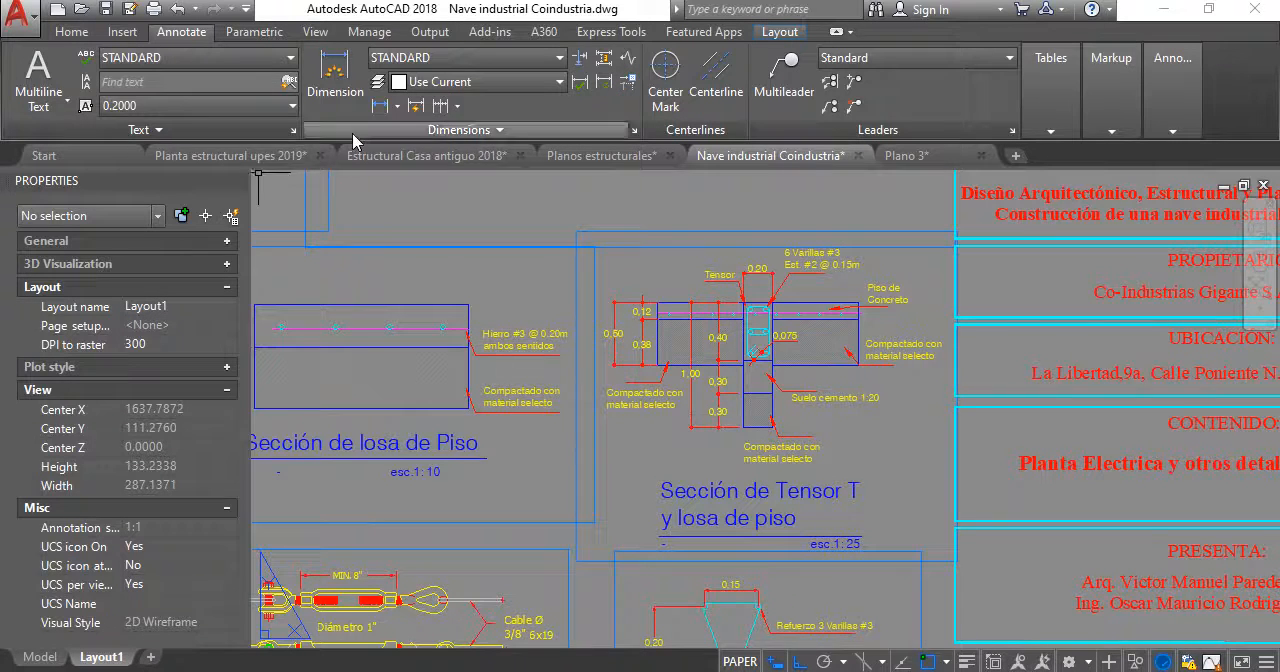
# - Return to the Planta estructural upes 2019 drawing and review the dimensioned tensor T-1 detail
pyautogui.click(236, 155)
pyautogui.scroll(5, 625, 285)
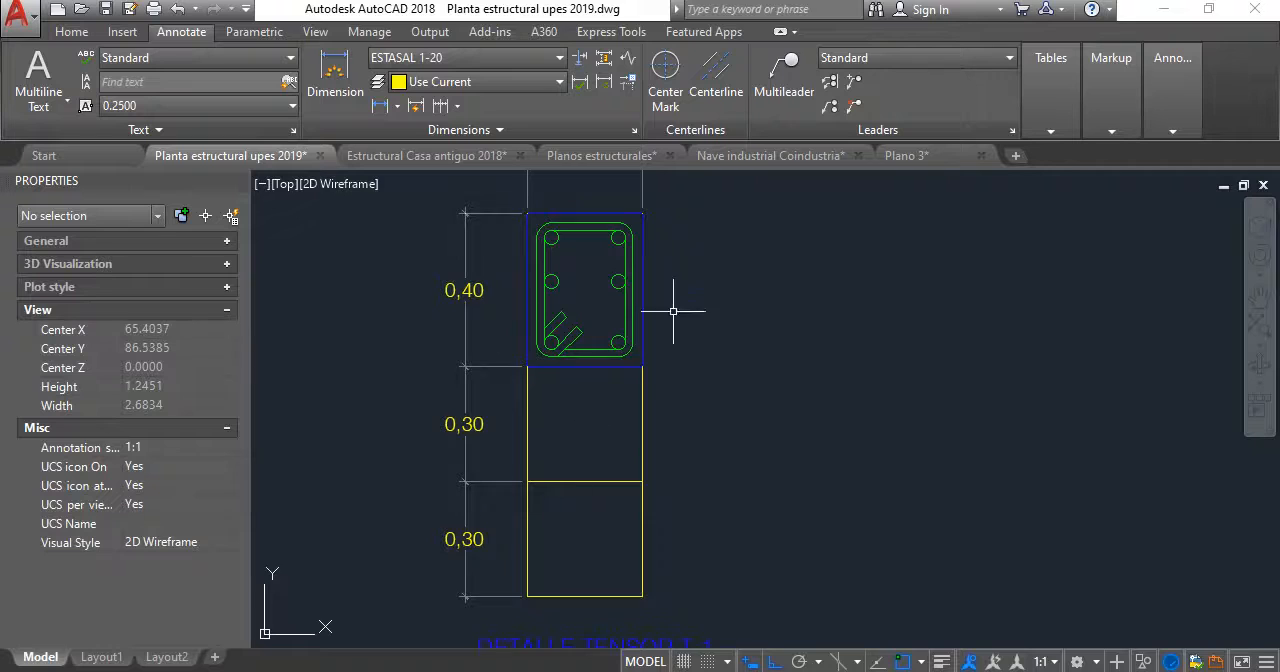
pyautogui.scroll(-5, 560, 372)
pyautogui.scroll(2, 569, 374)
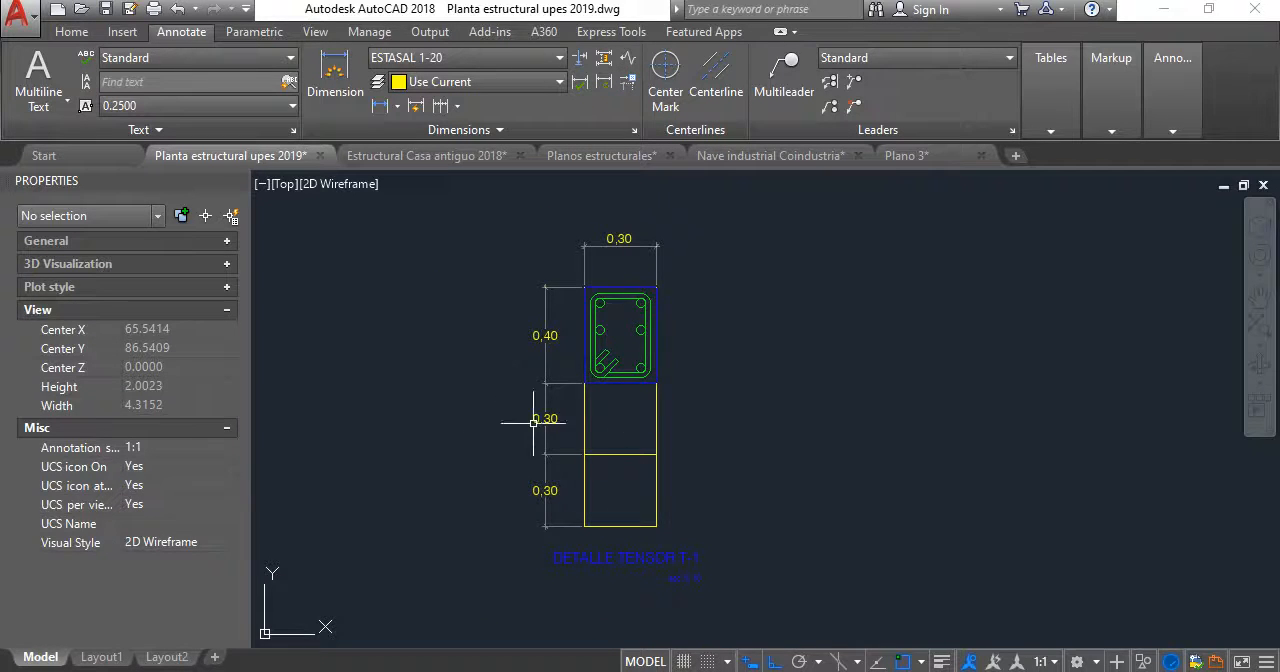
pyautogui.scroll(-3, 632, 258)
pyautogui.scroll(5, 760, 252)
pyautogui.scroll(-2, 771, 261)
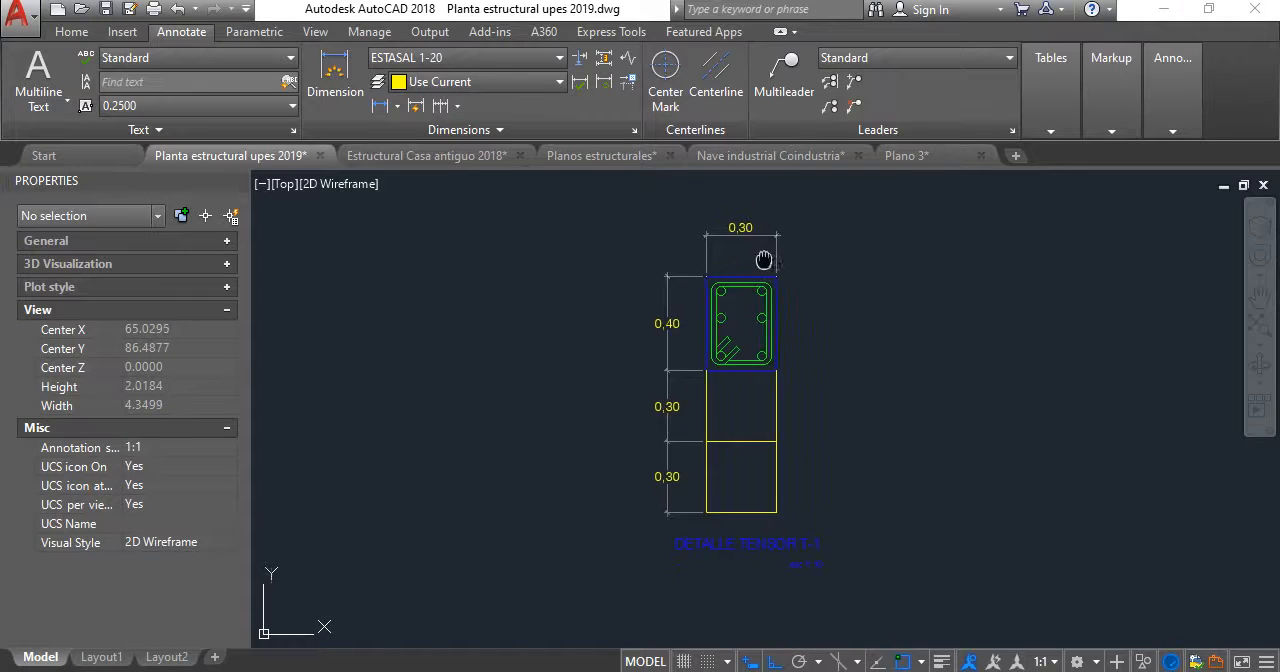
# - Copy the leader and the three reinforcement notes from the column C-2 detail to the upper-right bar of the tensor T-1 section
pyautogui.moveTo(771, 261); pyautogui.dragTo(587, 236, button='middle')
pyautogui.scroll(-8, 677, 240)
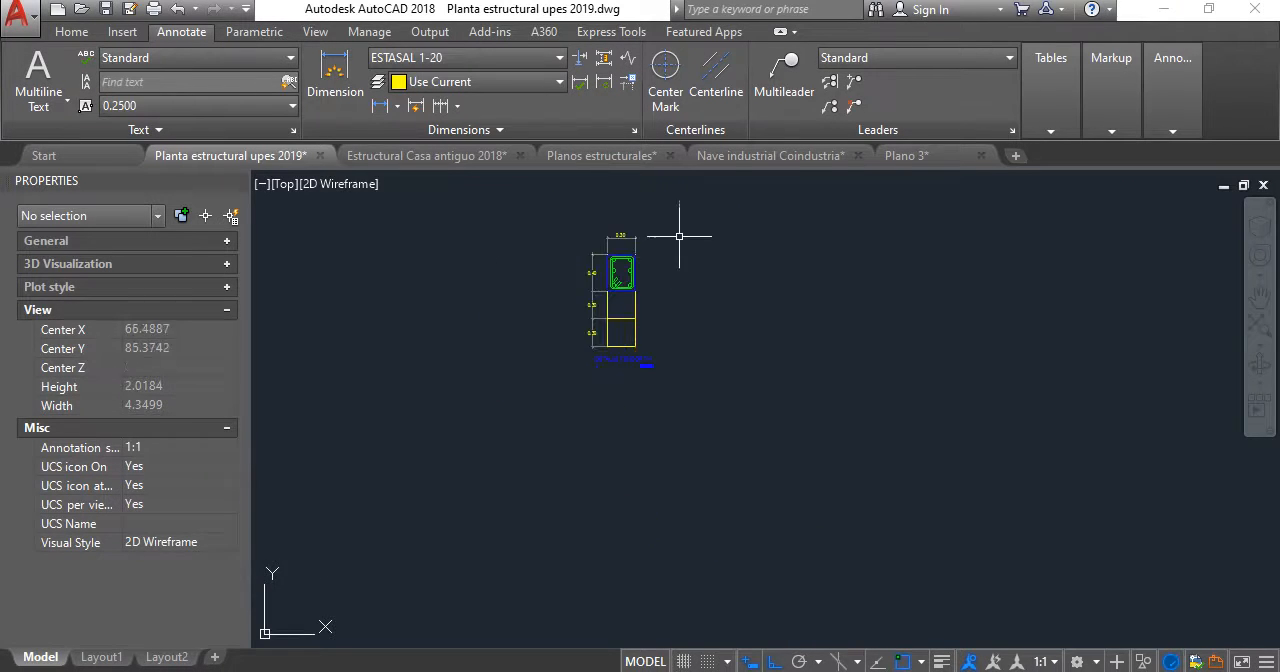
pyautogui.scroll(8, 640, 380)
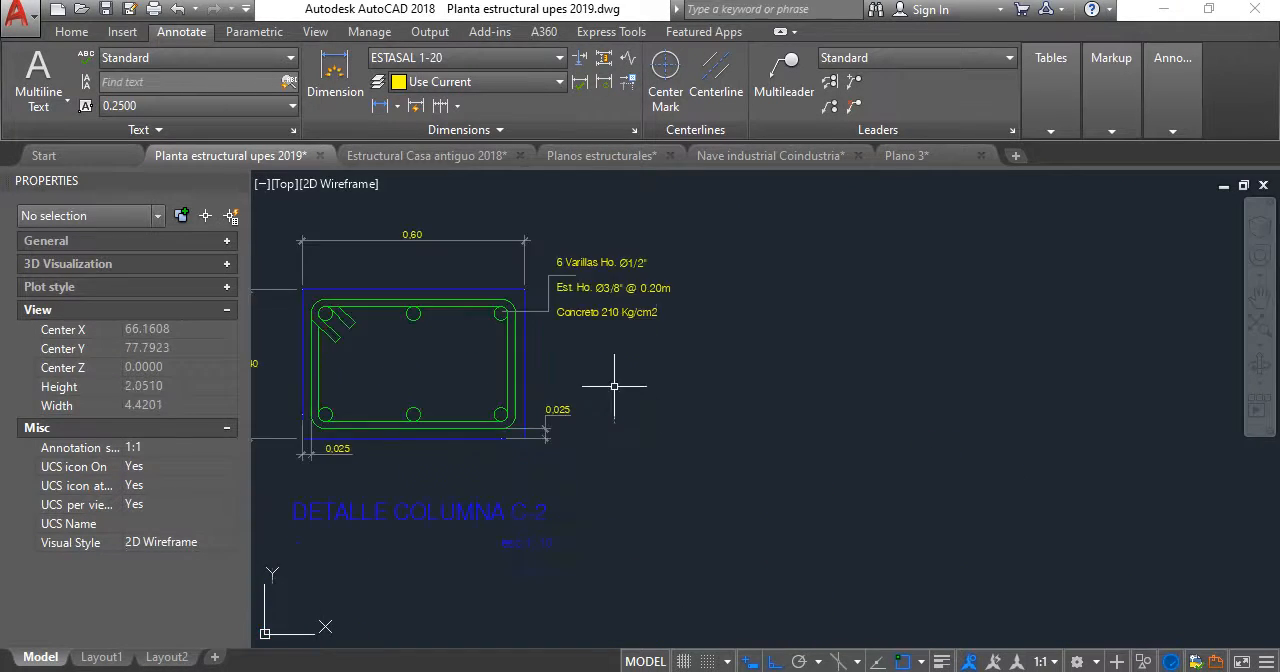
pyautogui.click(605, 358)
pyautogui.click(555, 248)
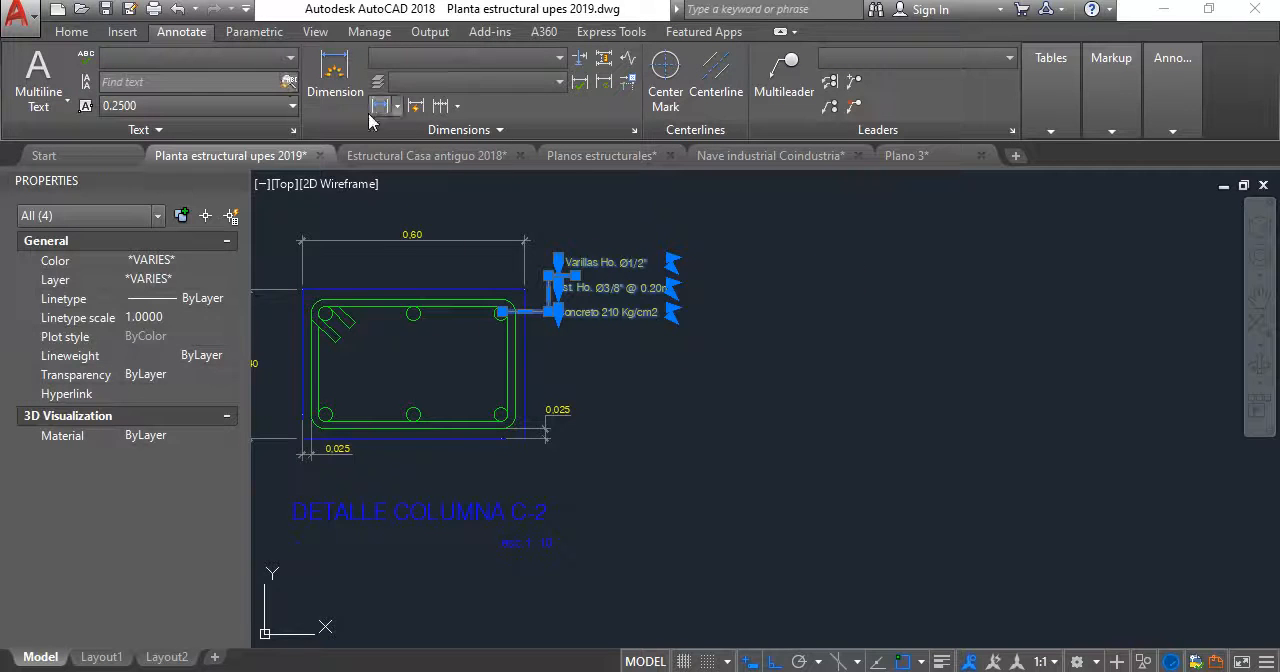
pyautogui.click(71, 31)
pyautogui.click(242, 82)
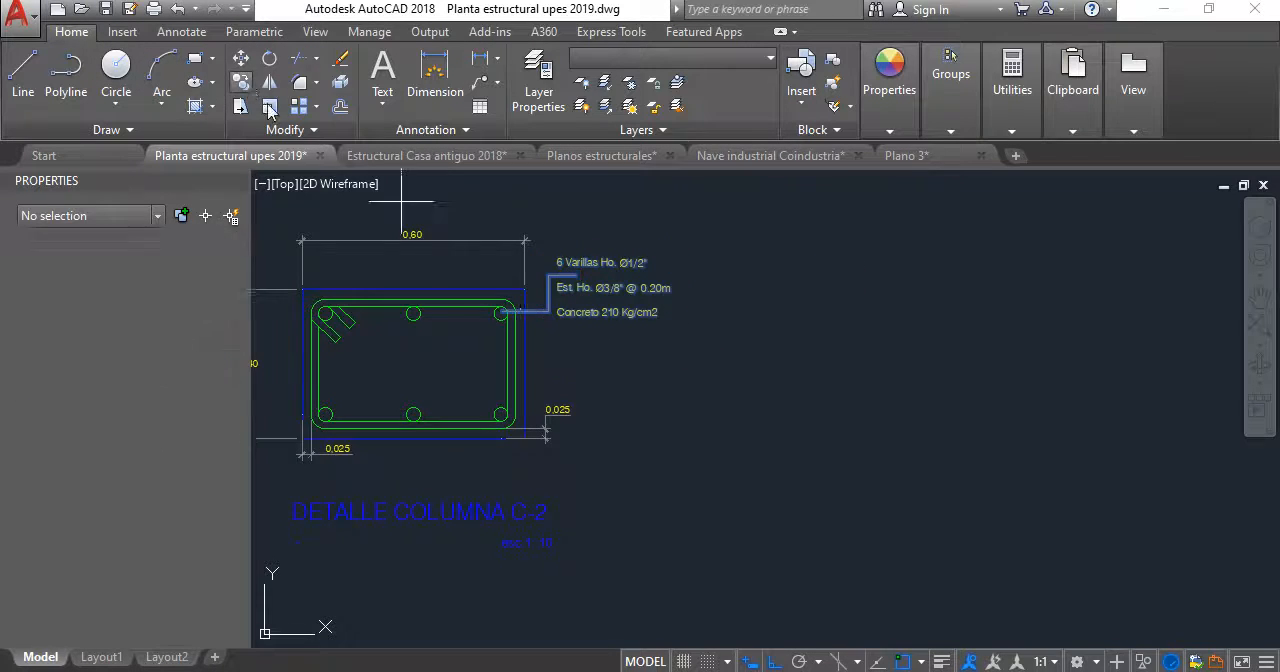
pyautogui.scroll(5, 503, 348)
pyautogui.click(526, 322)
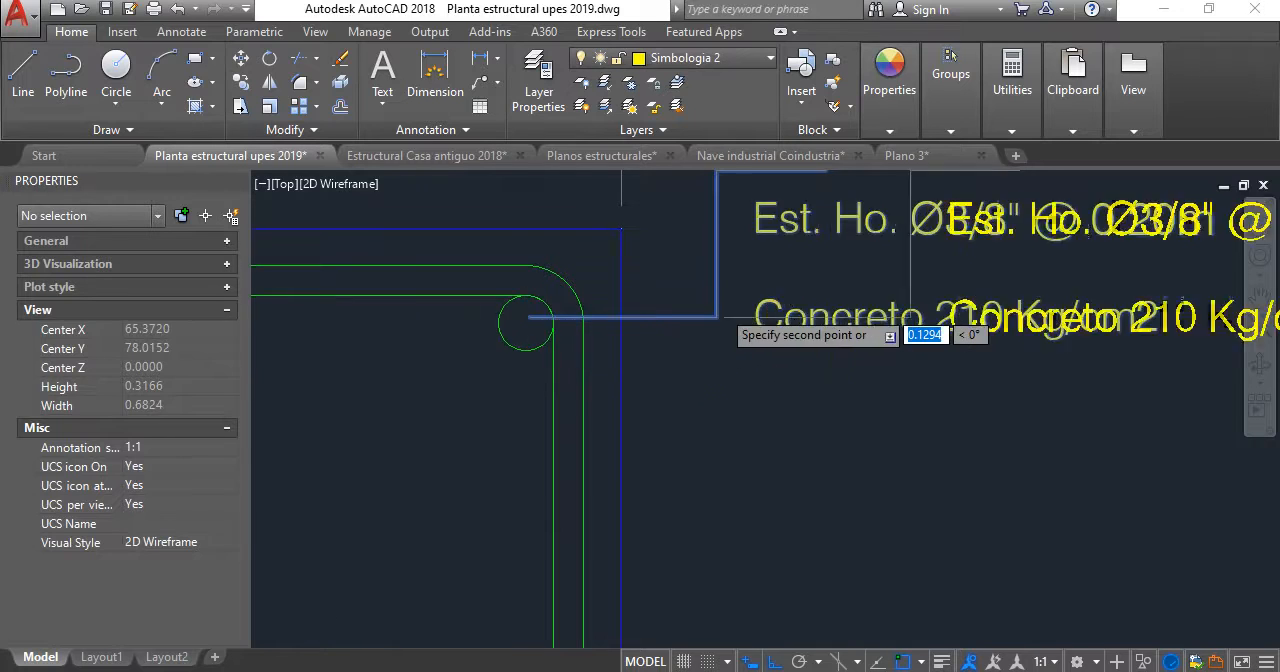
pyautogui.scroll(-10, 718, 326)
pyautogui.moveTo(720, 326); pyautogui.dragTo(675, 555, button='middle')
pyautogui.scroll(7, 686, 360)
pyautogui.scroll(6, 555, 324)
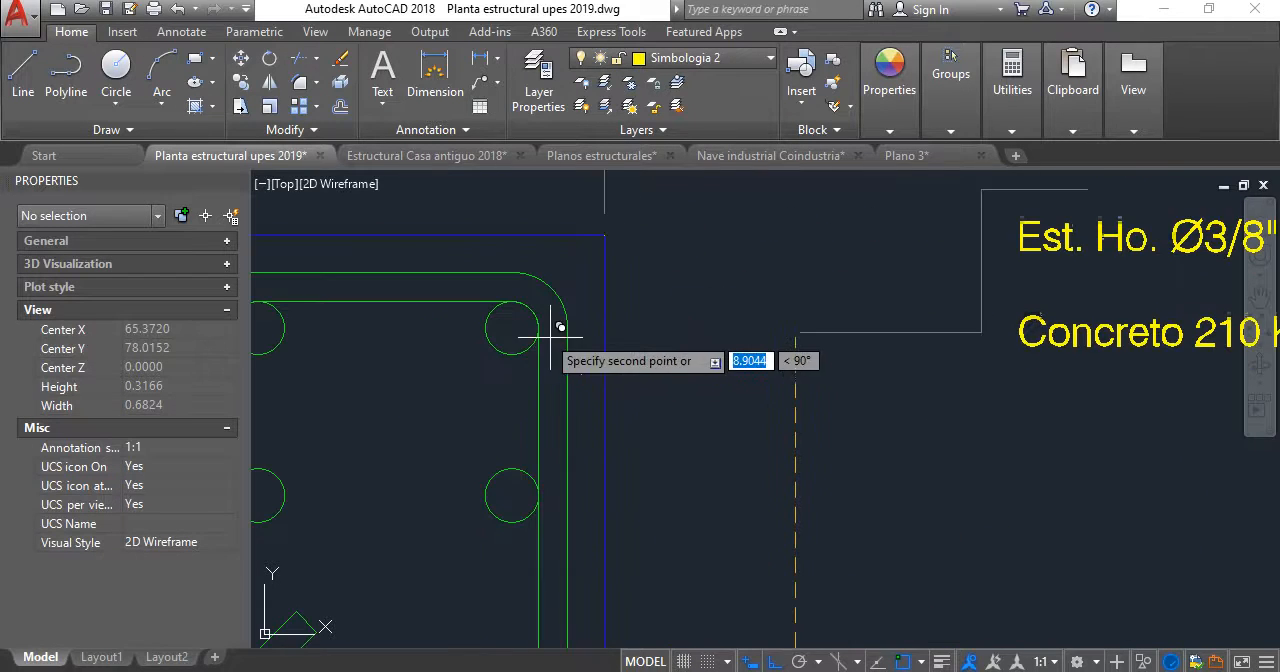
pyautogui.scroll(-8, 530, 345)
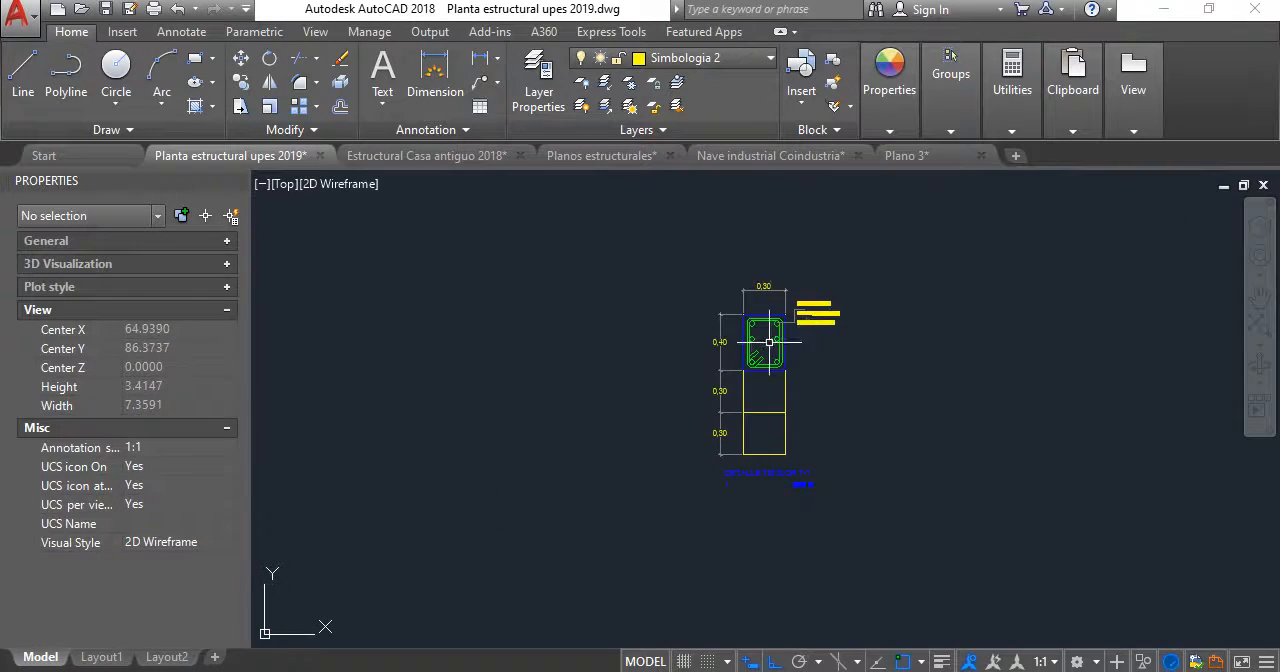
# - Dimension the cover between the stirrup's lower edge and the tensor section's bottom edge, placing the dimension beside the section's left edge
pyautogui.scroll(8, 720, 391)
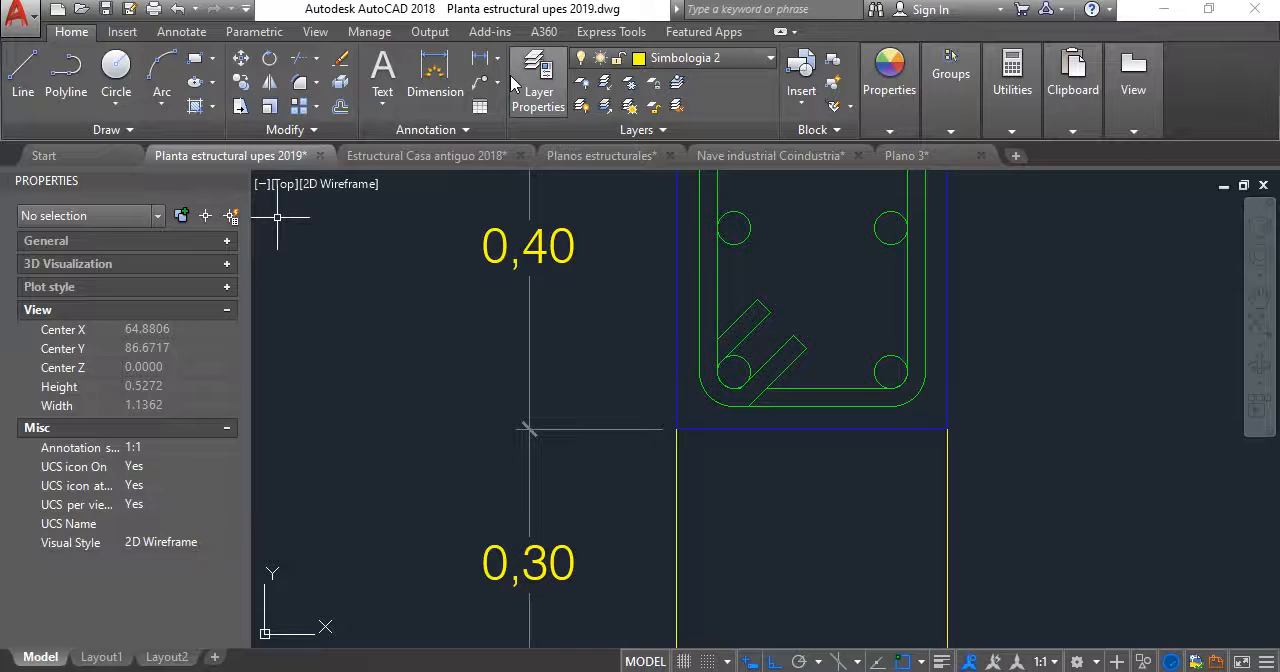
pyautogui.click(435, 72)
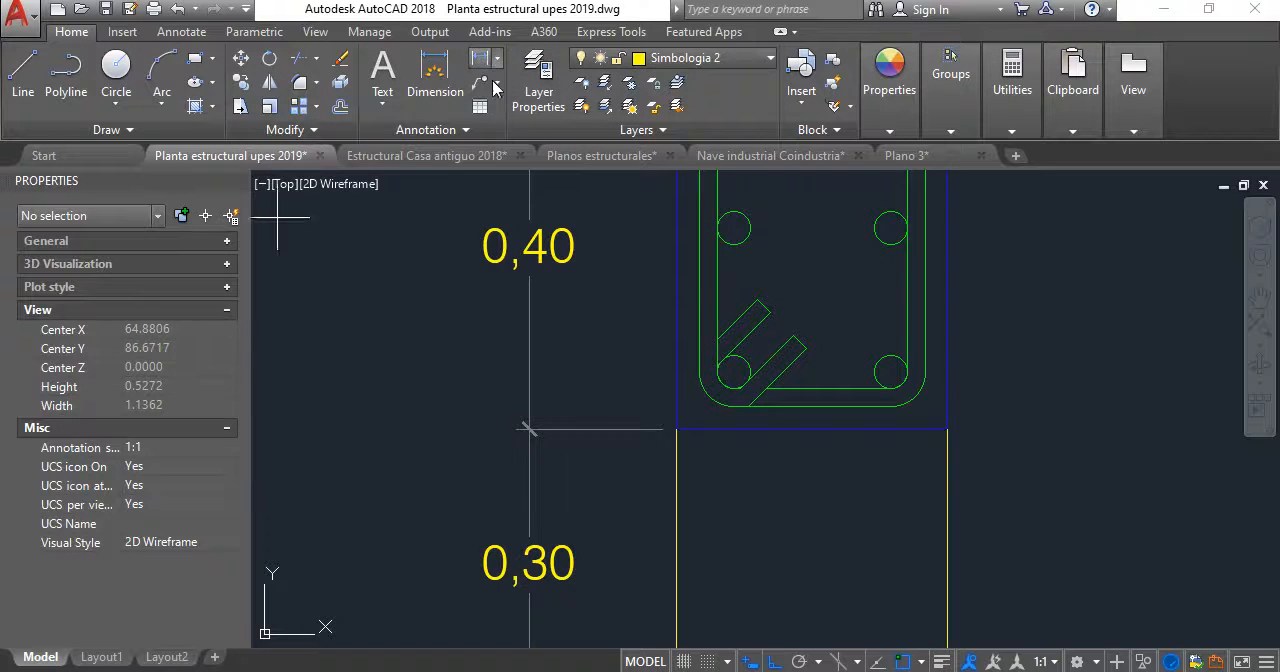
pyautogui.click(728, 408)
pyautogui.click(737, 429)
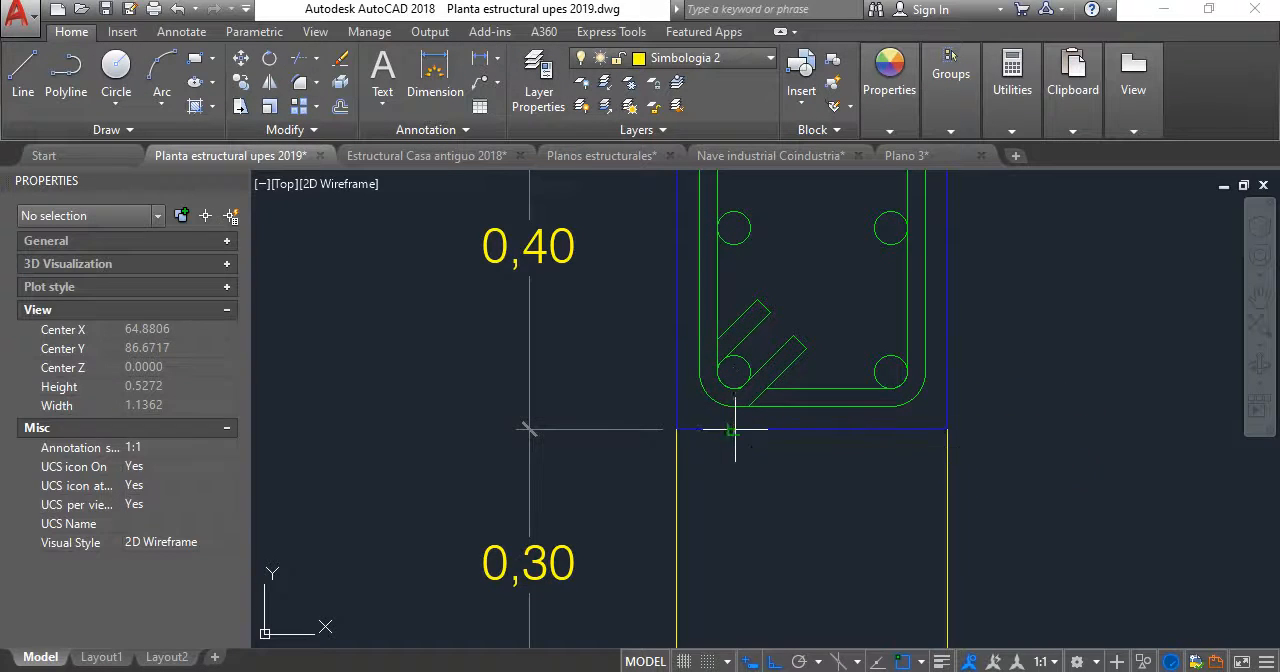
pyautogui.click(614, 405)
# - Change the bottom cover dimension's style to ESTASAL 1-10 - 3 DECIMALES
pyautogui.click(626, 402)
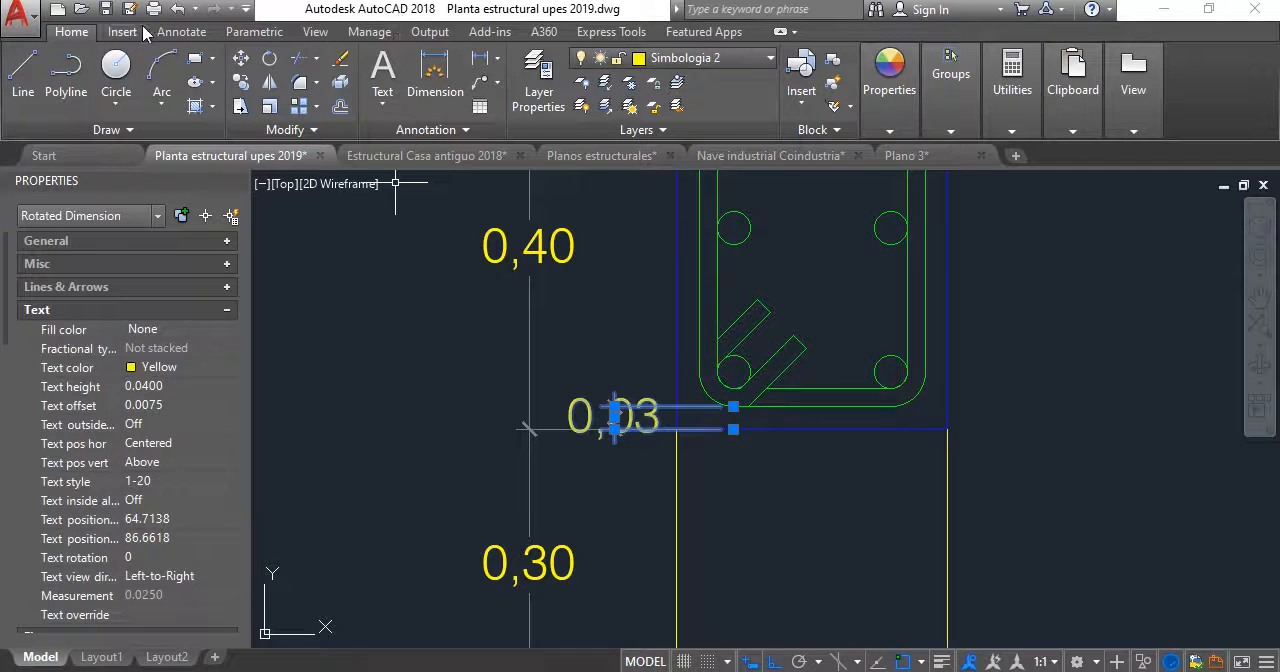
pyautogui.click(140, 32)
pyautogui.click(195, 32)
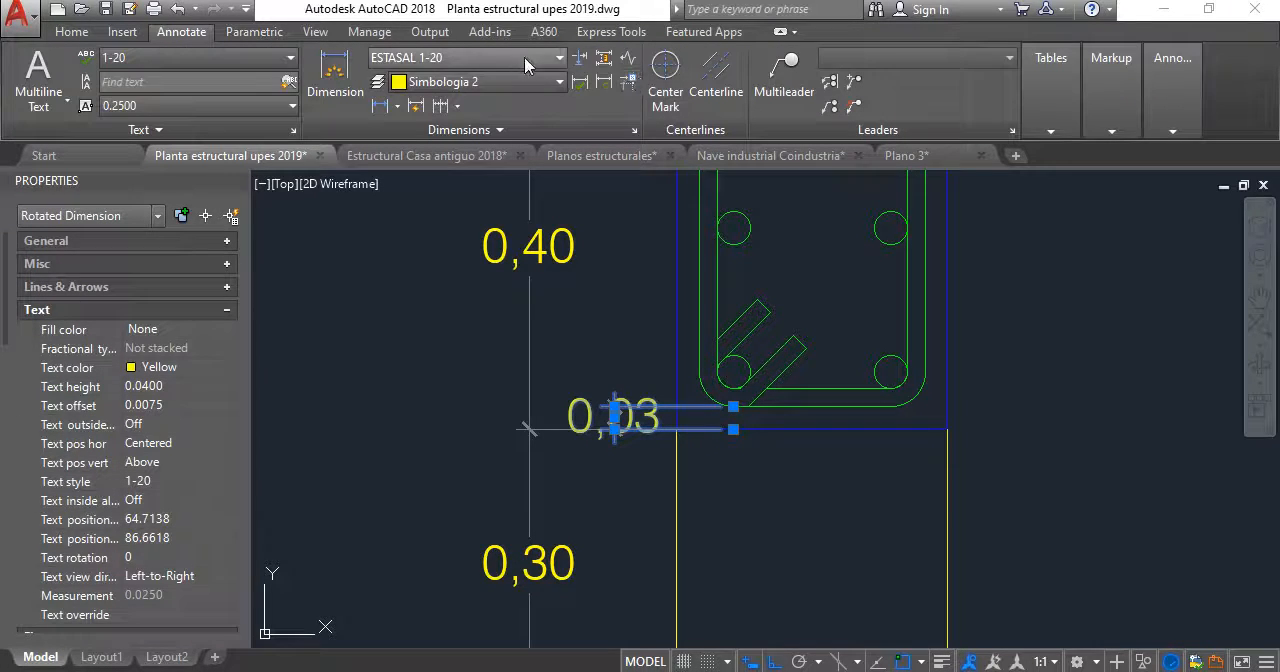
pyautogui.click(465, 57)
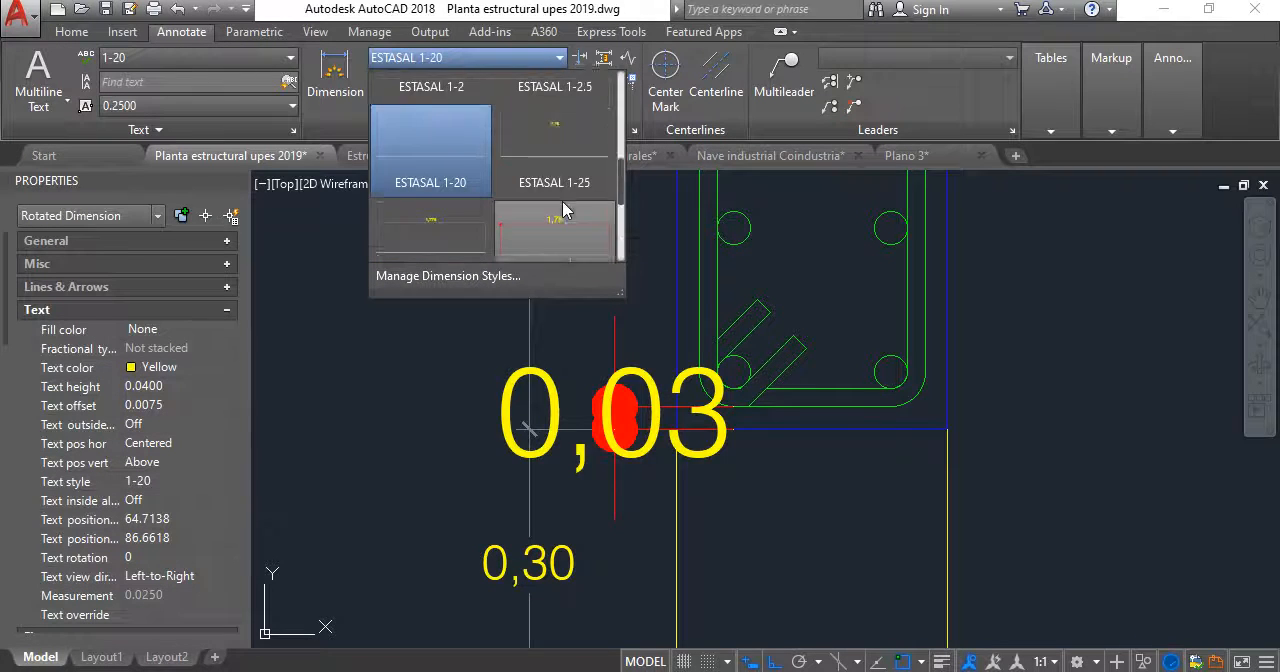
pyautogui.scroll(-1, 565, 212)
pyautogui.scroll(-3, 565, 205)
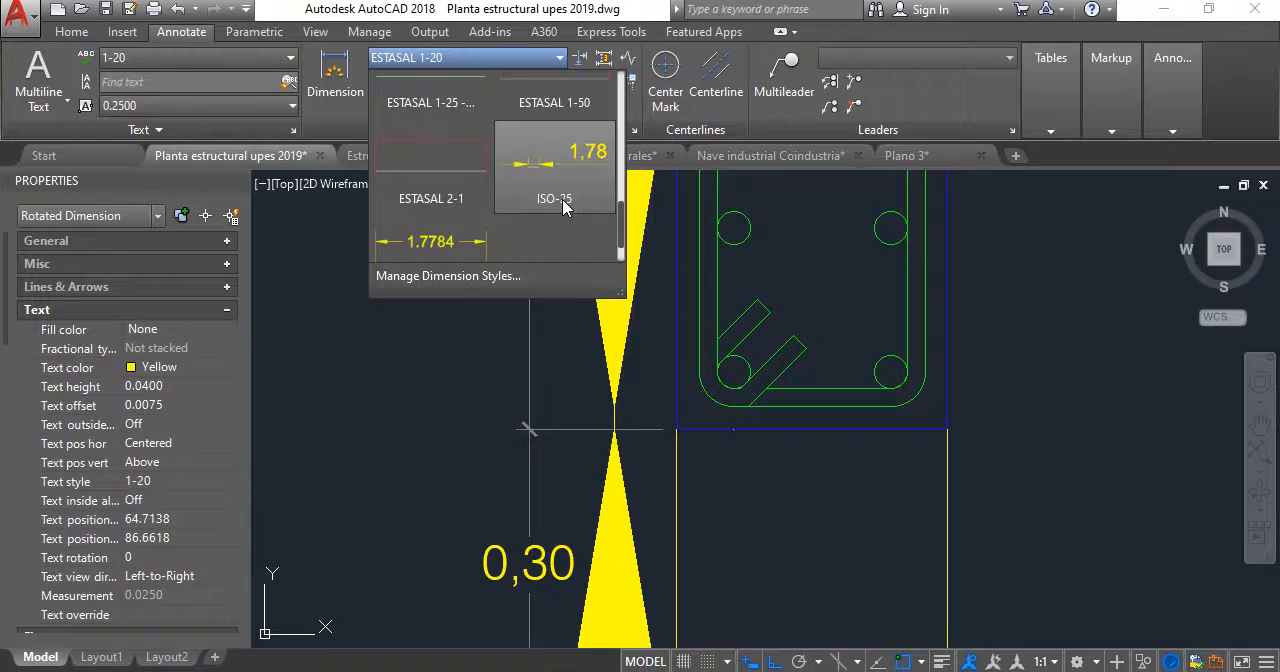
pyautogui.scroll(2, 565, 198)
pyautogui.scroll(4, 563, 195)
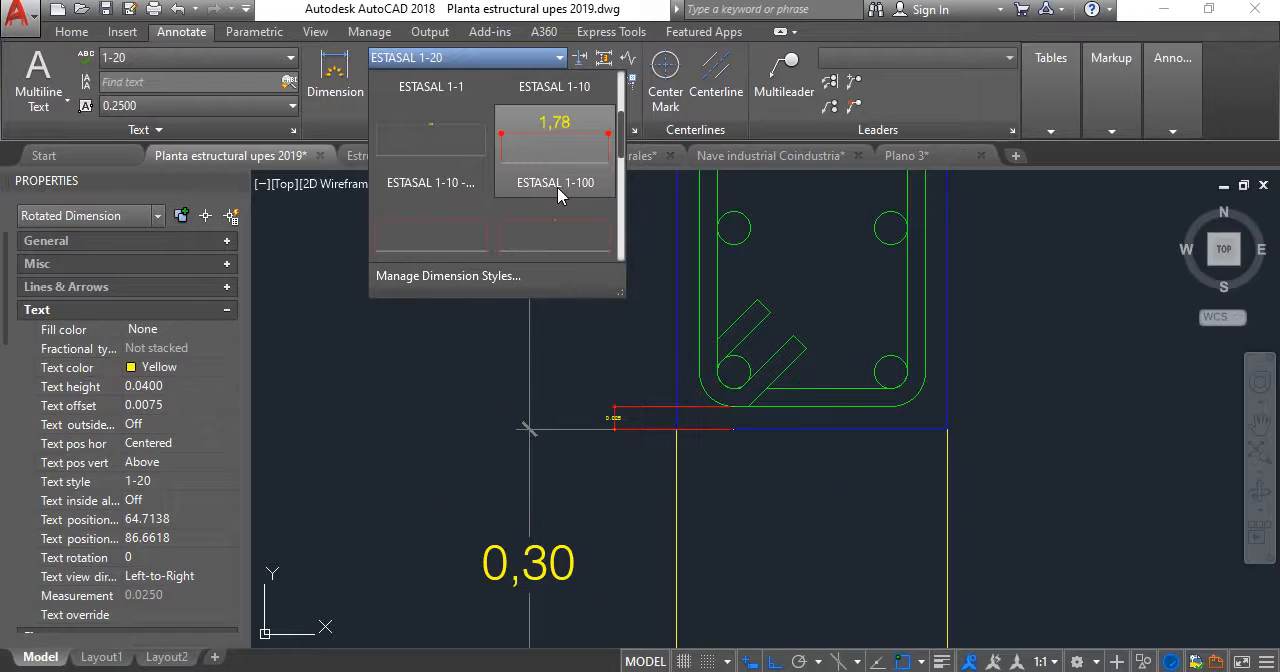
pyautogui.click(465, 186)
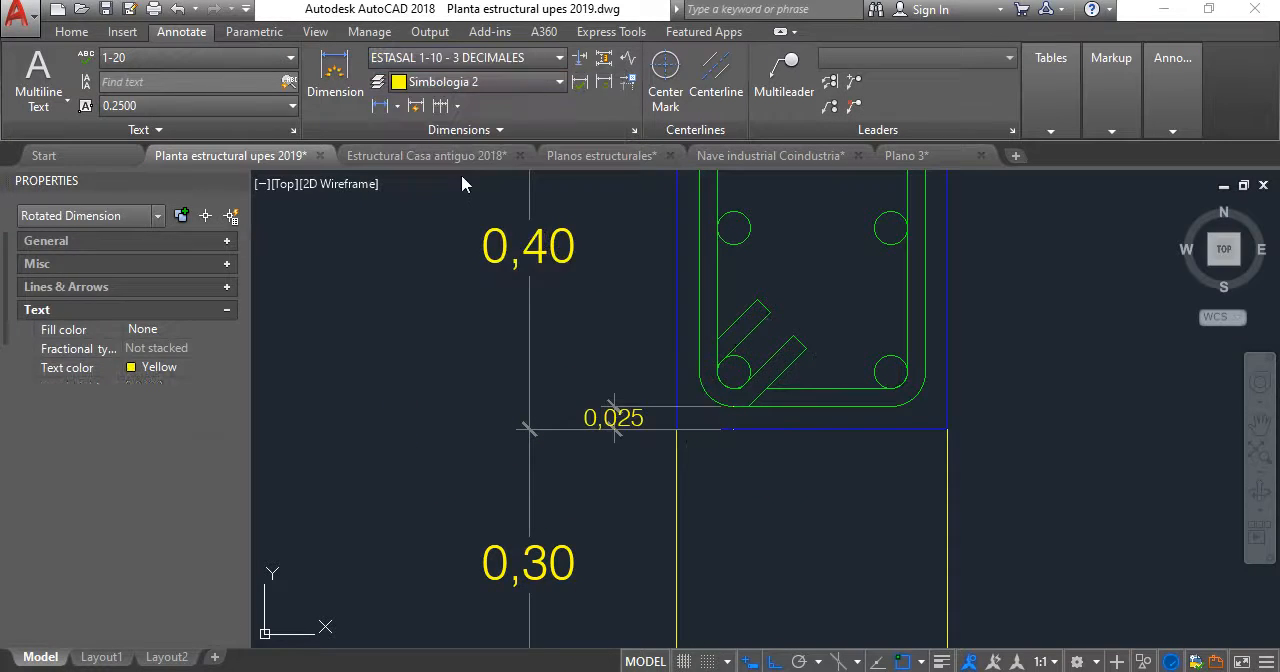
# - Move the bottom cover dimension's text up, clear of its dimension line
pyautogui.scroll(4, 615, 411)
pyautogui.scroll(-5, 602, 420)
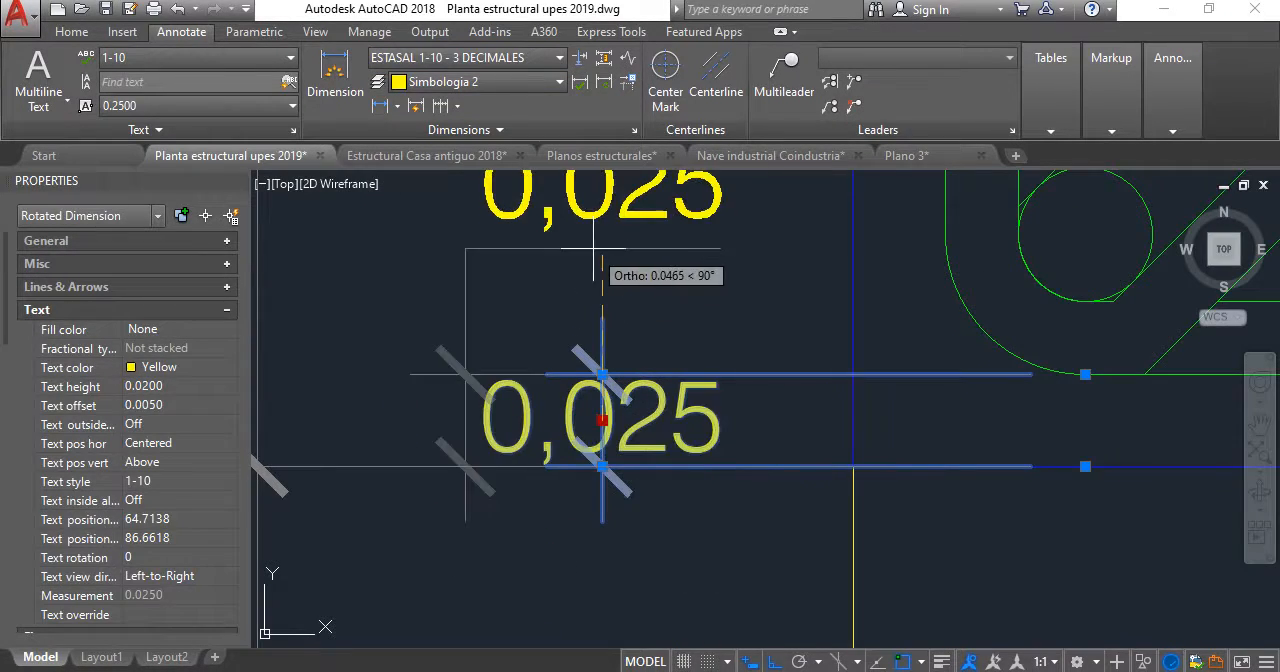
pyautogui.scroll(-3, 546, 373)
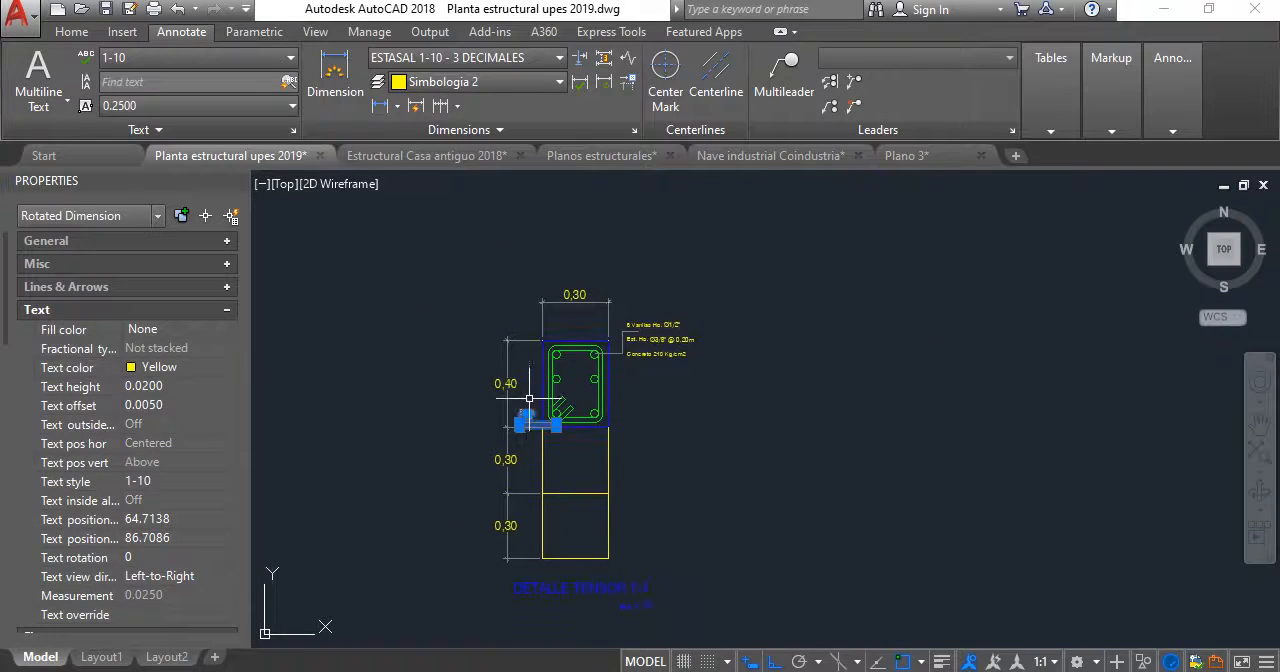
pyautogui.press('Escape')
# - Dimension the left side cover between the stirrup and the tensor section's edge, placing it above the section and below the width dimension
pyautogui.scroll(5, 503, 249)
pyautogui.click(380, 106)
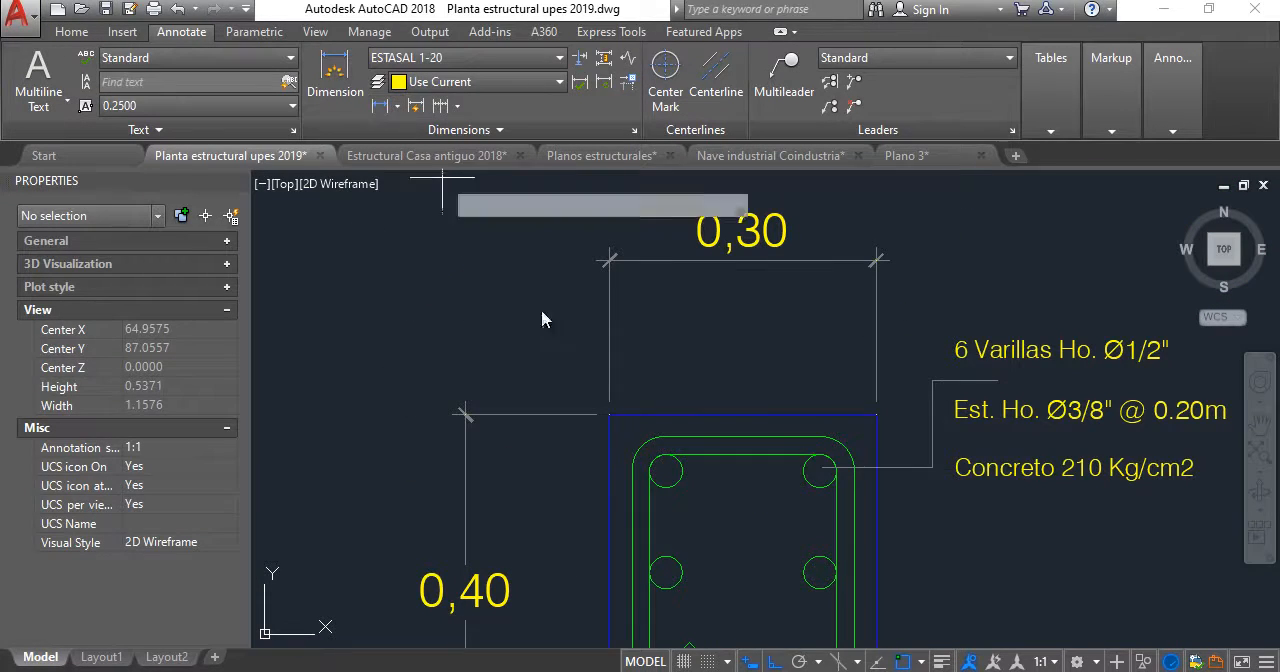
pyautogui.click(632, 470)
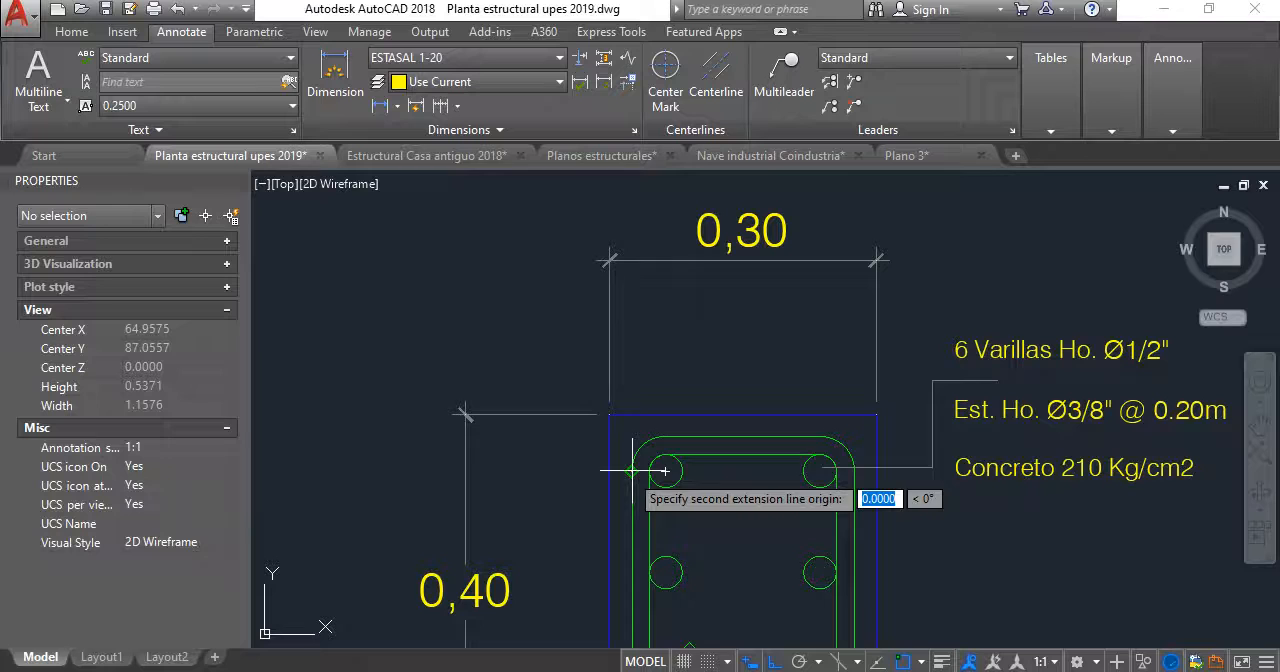
pyautogui.click(610, 414)
pyautogui.click(632, 347)
pyautogui.click(632, 347)
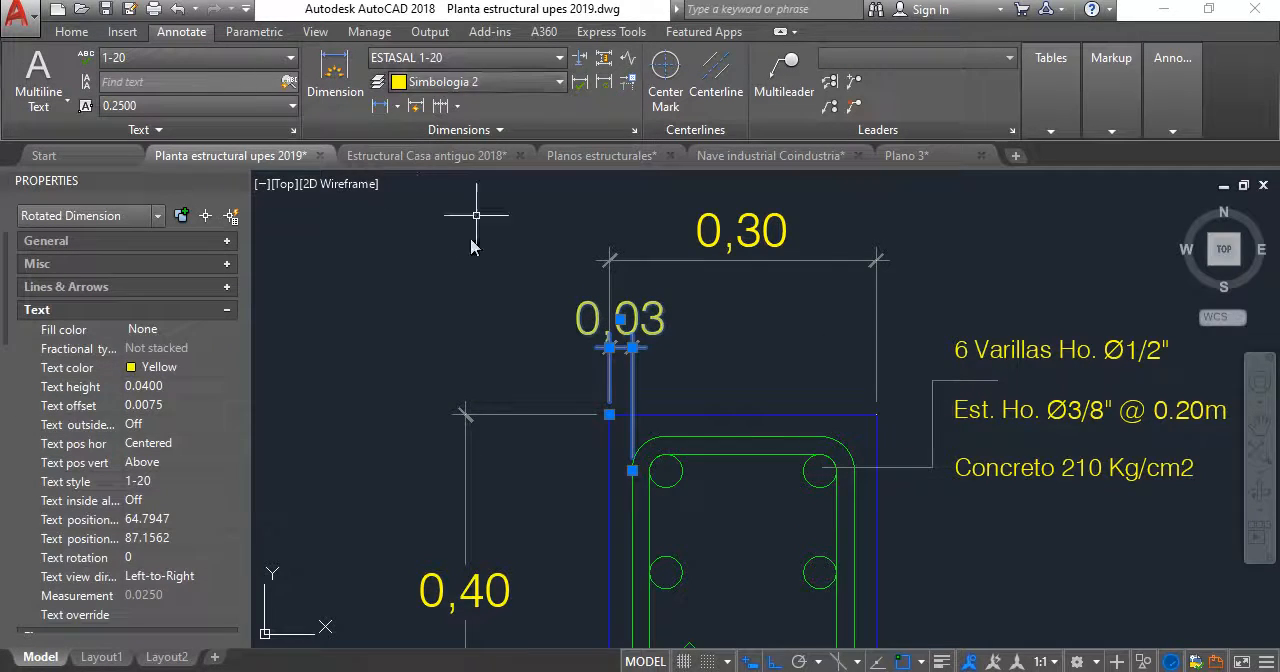
pyautogui.scroll(-4, 595, 185)
pyautogui.press('Escape')
# - Match the side cover dimension's properties to those of the bottom cover dimension
pyautogui.scroll(2, 598, 332)
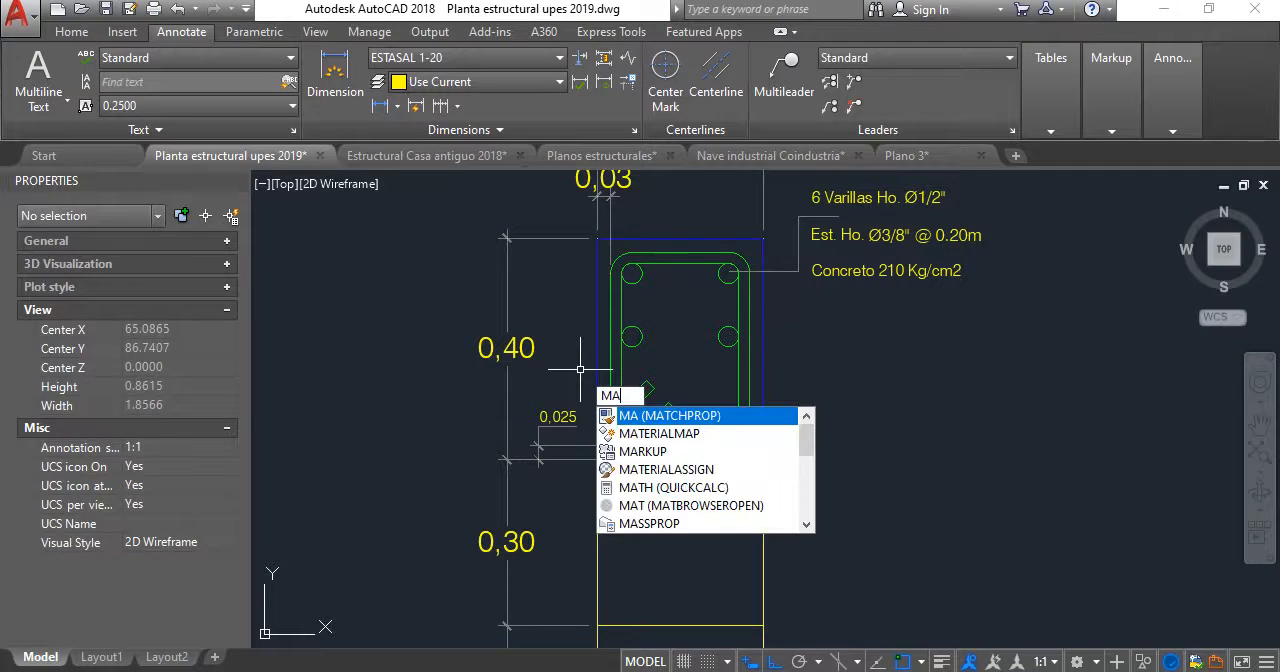
pyautogui.press('Return')
pyautogui.click(538, 448)
pyautogui.scroll(-2, 543, 430)
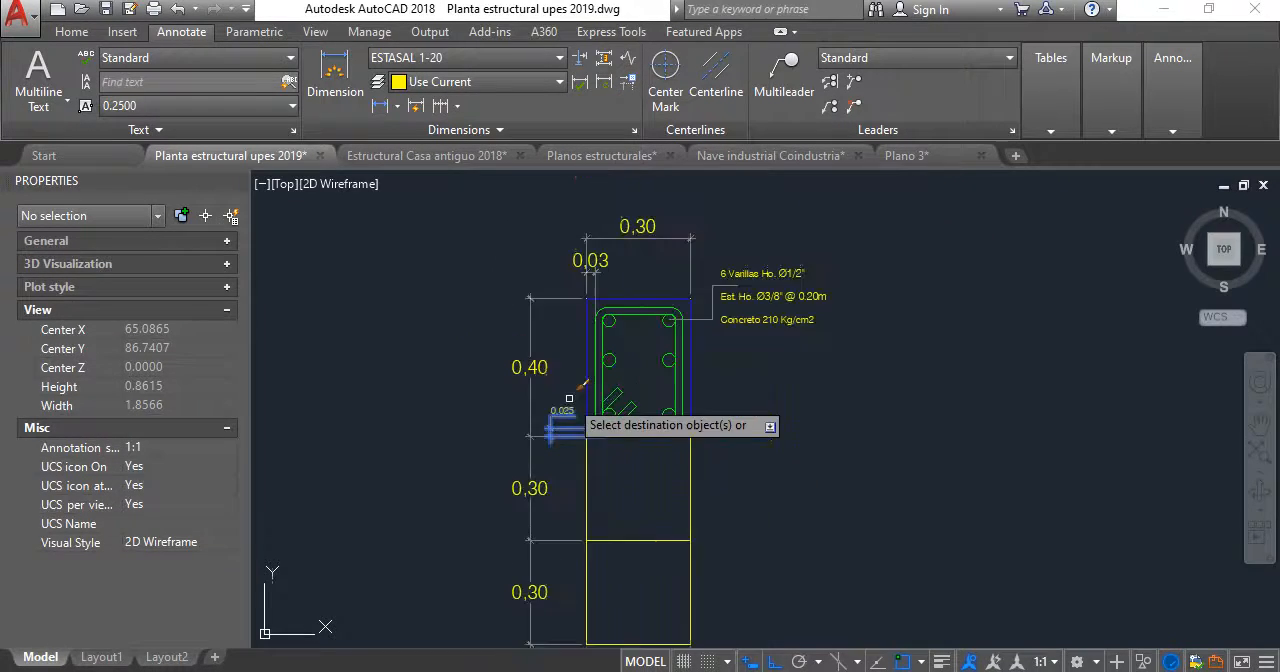
pyautogui.press('Escape')
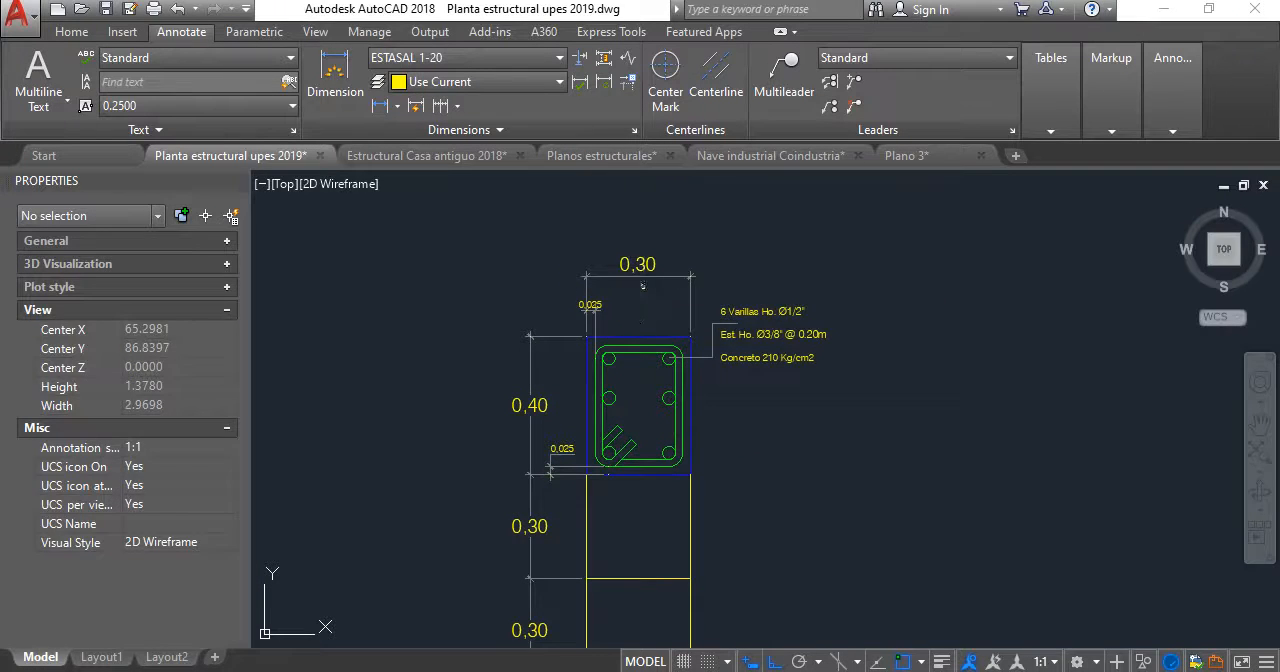
# - Change the tensor section's width dimension to the ESTASAL 1-10 style
pyautogui.click(640, 277)
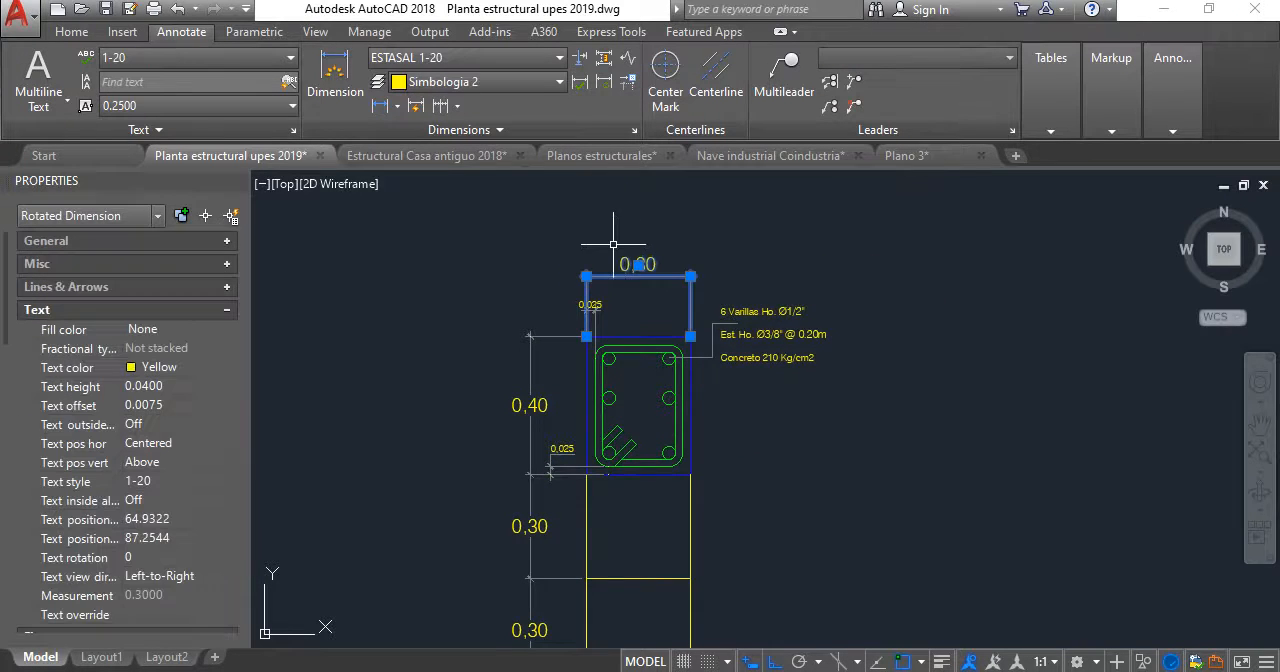
pyautogui.click(80, 34)
pyautogui.click(180, 32)
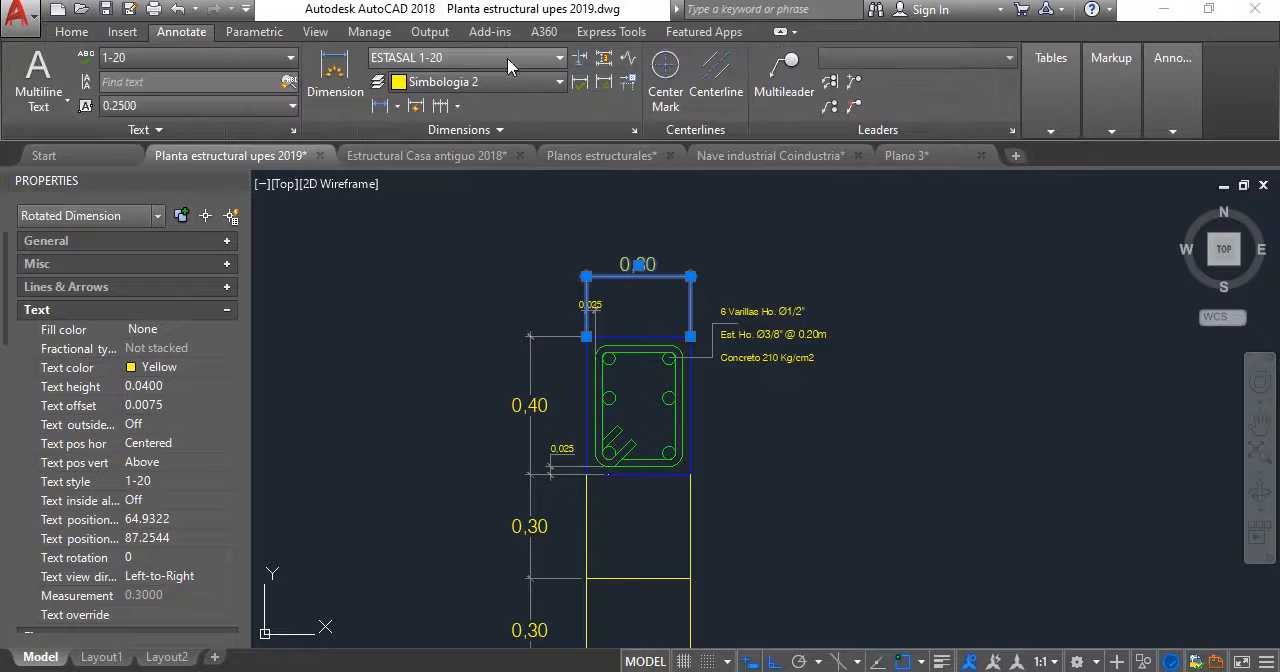
pyautogui.click(505, 58)
pyautogui.scroll(3, 480, 122)
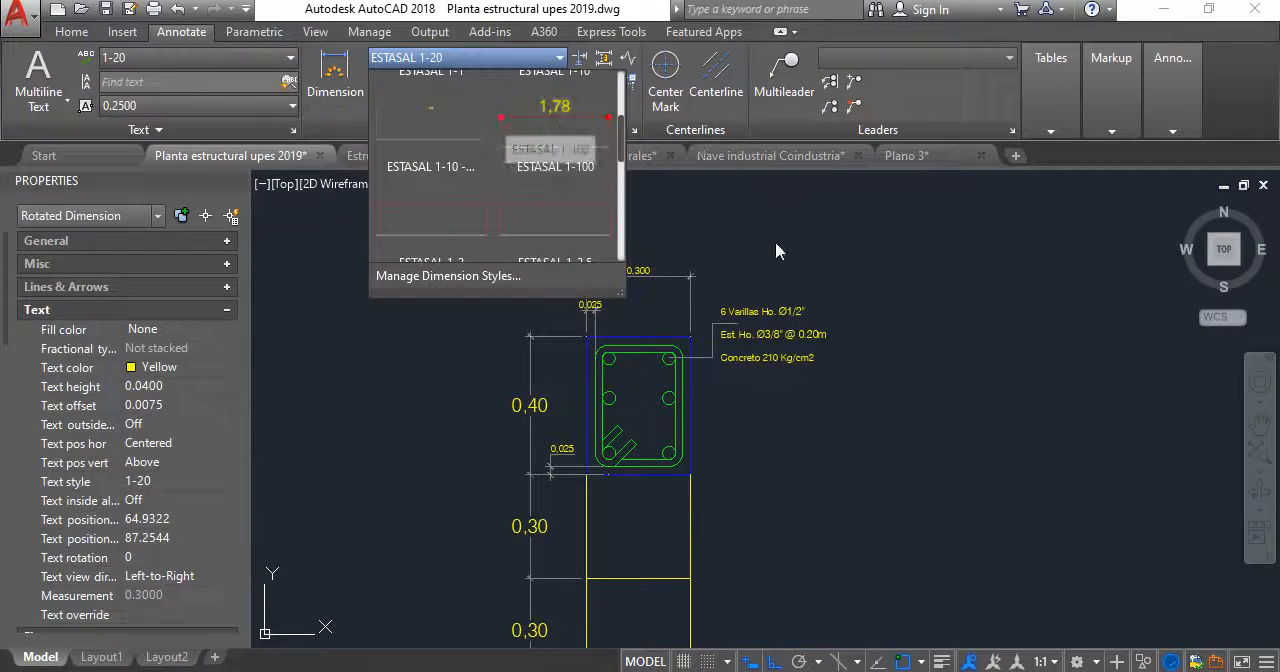
pyautogui.click(588, 103)
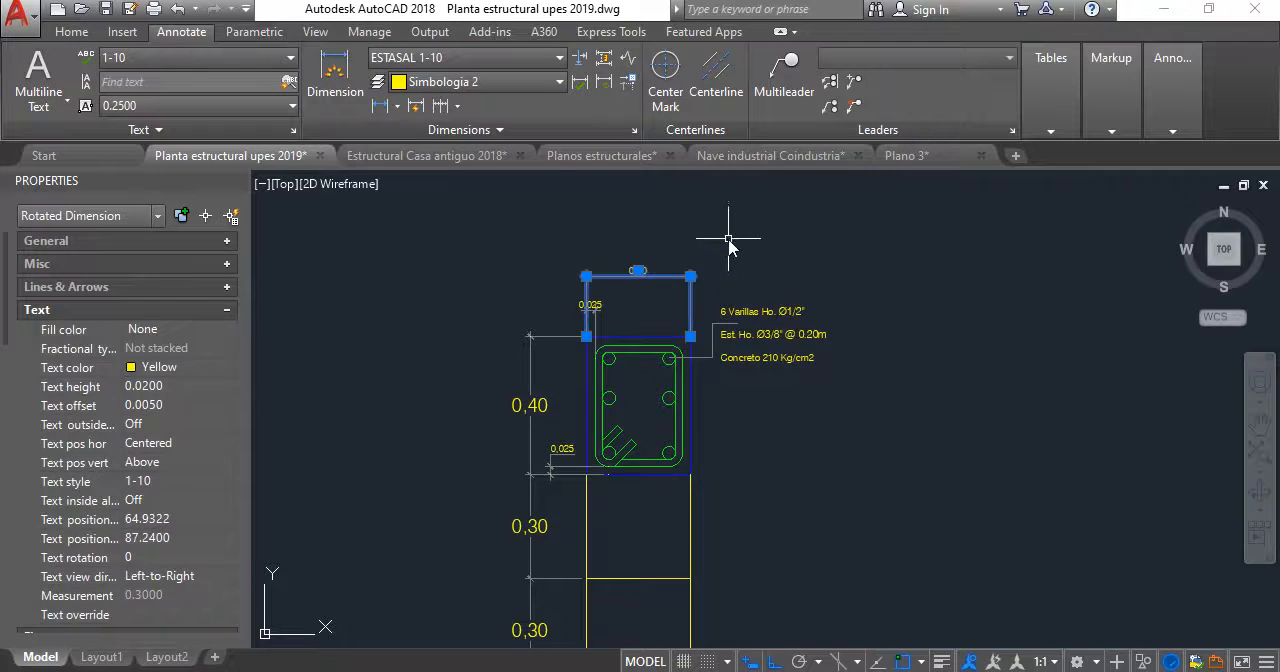
pyautogui.scroll(4, 612, 282)
pyautogui.press('Escape')
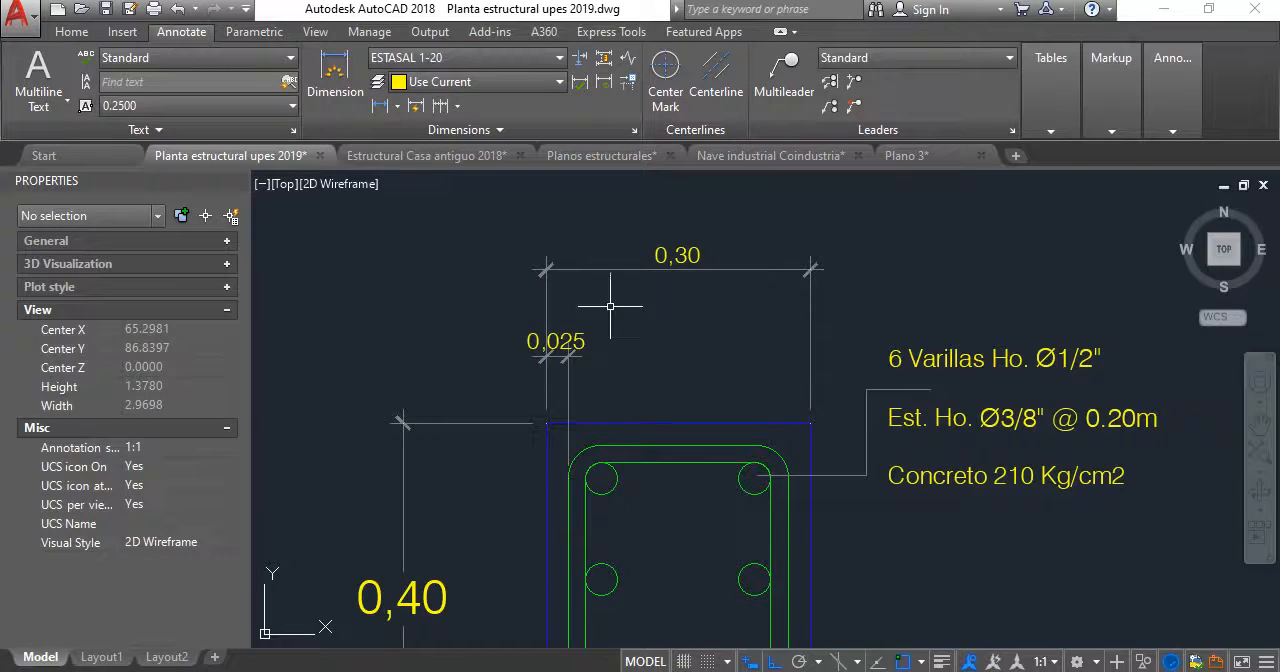
# - Move the side cover dimension's text right, clear of its extension lines
pyautogui.click(566, 343)
pyautogui.moveTo(557, 341); pyautogui.dragTo(649, 361)
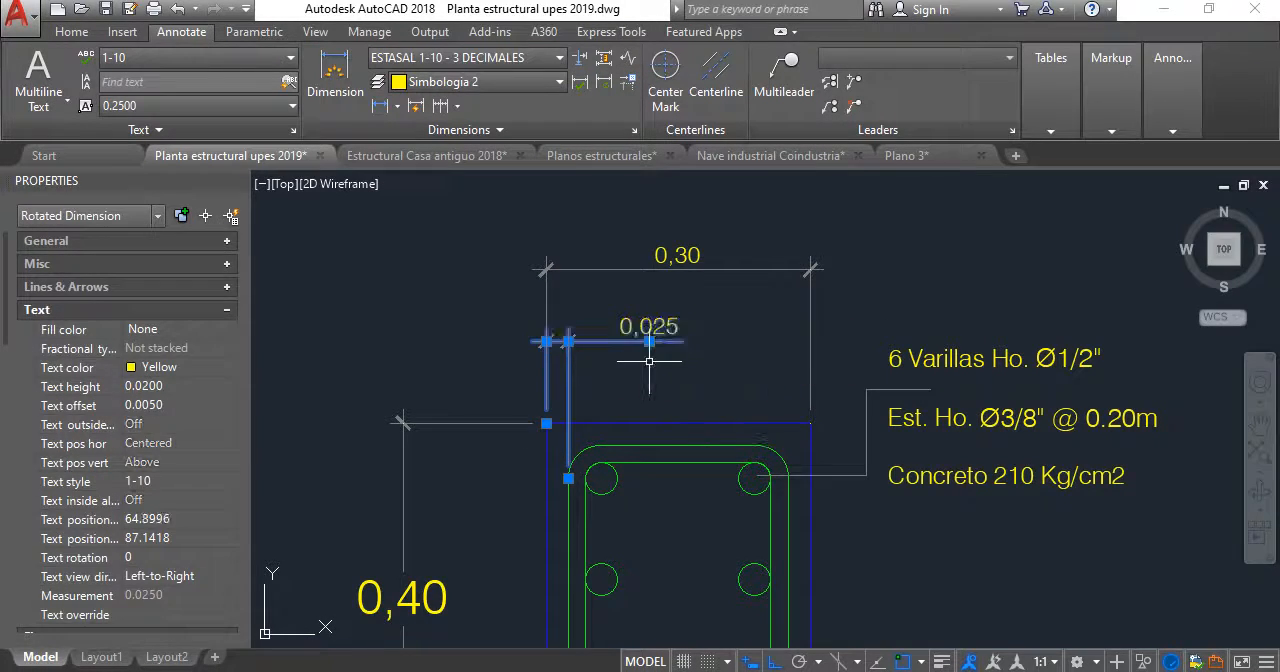
pyautogui.press('Escape')
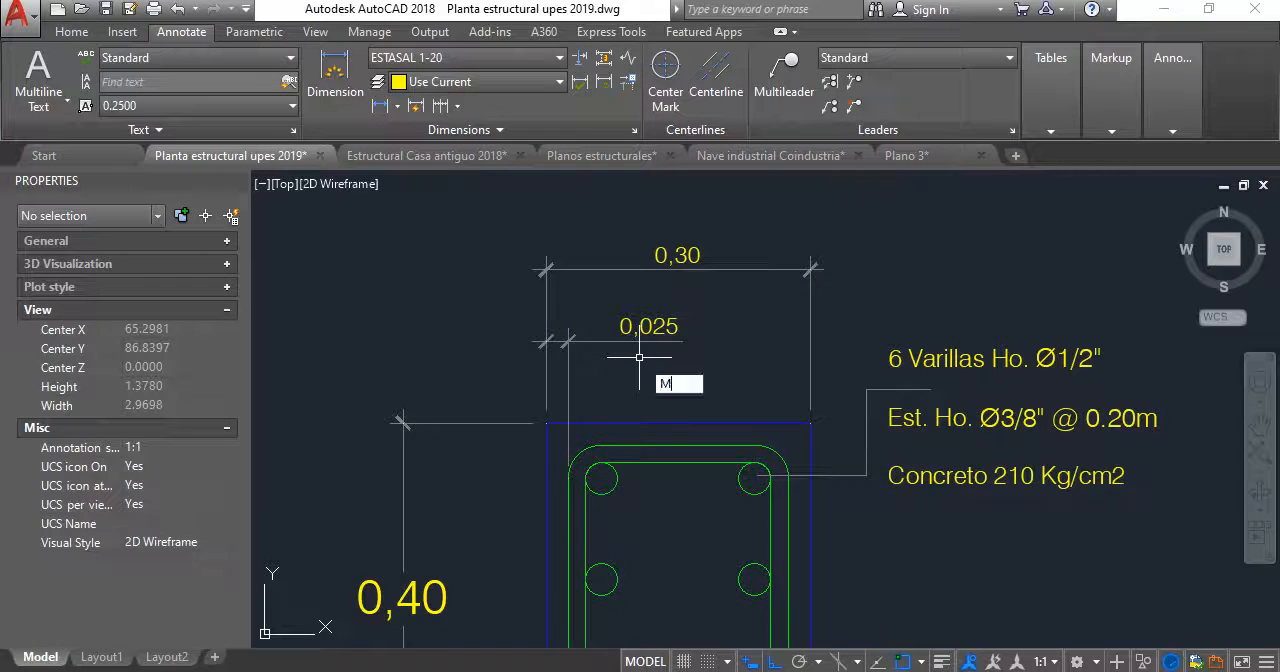
# - Match the properties of the width dimension onto the section height dimension and the two fill box height dimensions
pyautogui.write('a')
pyautogui.press('Return')
pyautogui.click(699, 270)
pyautogui.scroll(-4, 699, 280)
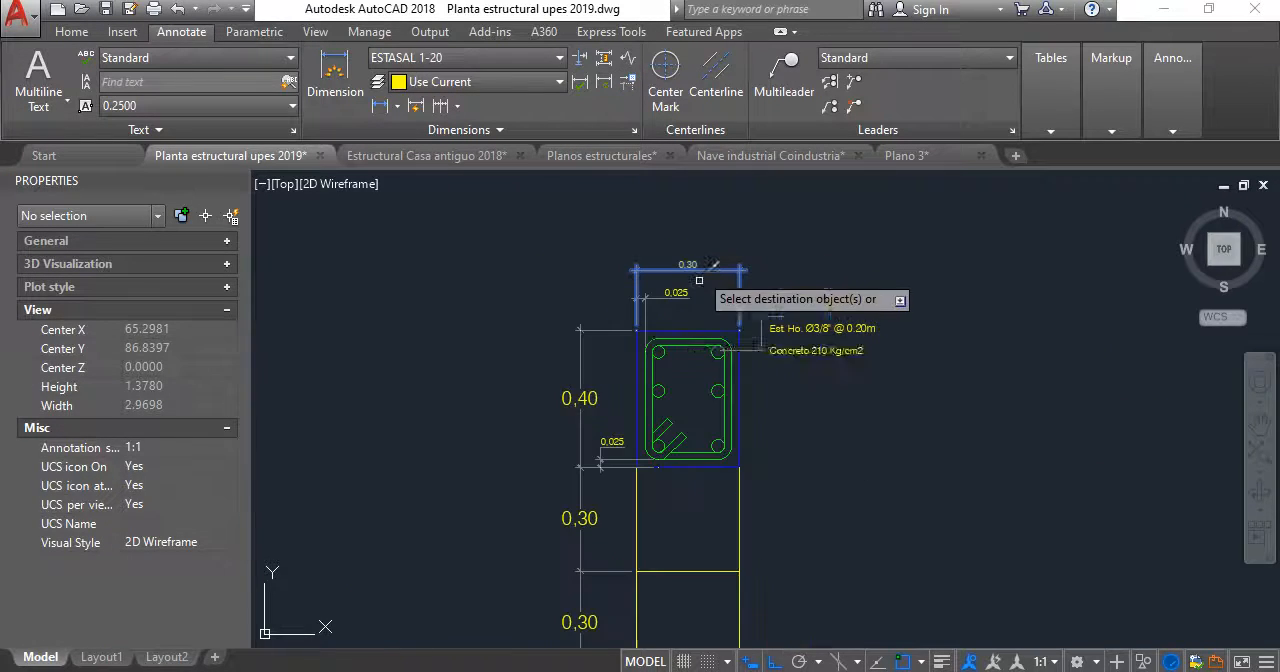
pyautogui.click(606, 414)
pyautogui.click(569, 386)
pyautogui.scroll(-2, 582, 438)
pyautogui.moveTo(582, 438); pyautogui.dragTo(610, 304, button='middle')
pyautogui.scroll(4, 605, 335)
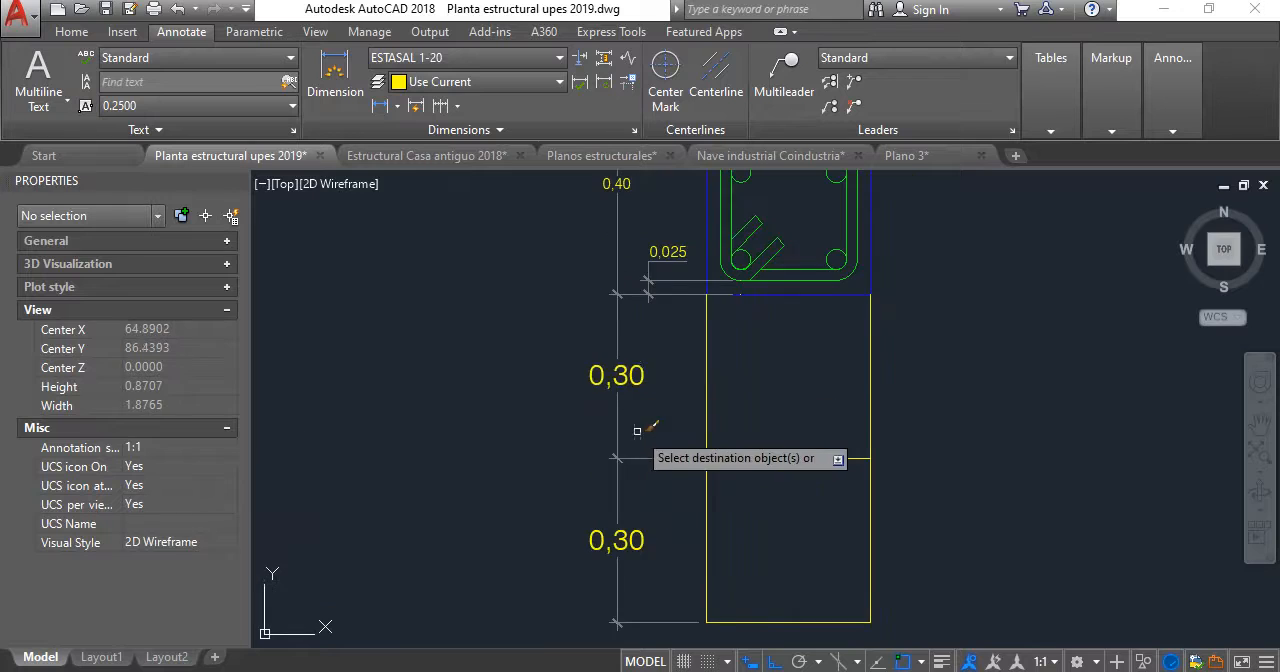
pyautogui.click(648, 502)
pyautogui.click(594, 371)
pyautogui.press('Escape')
pyautogui.scroll(-4, 588, 368)
pyautogui.scroll(2, 603, 342)
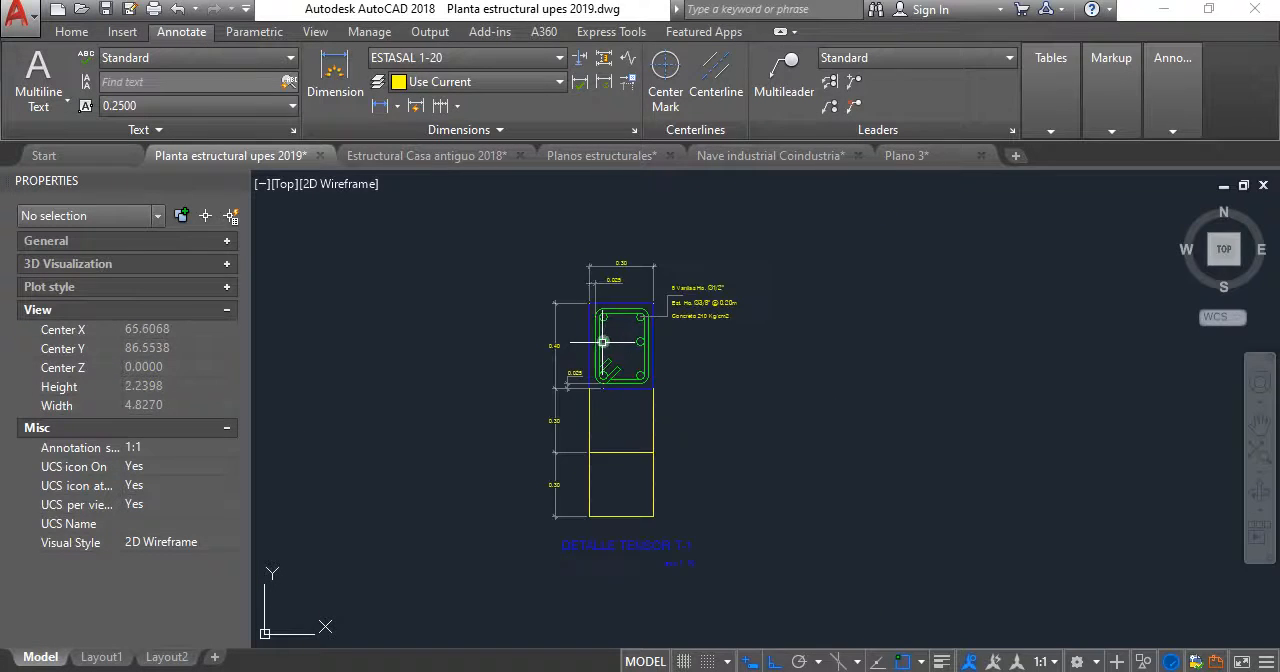
pyautogui.moveTo(603, 342); pyautogui.dragTo(713, 358, button='middle')
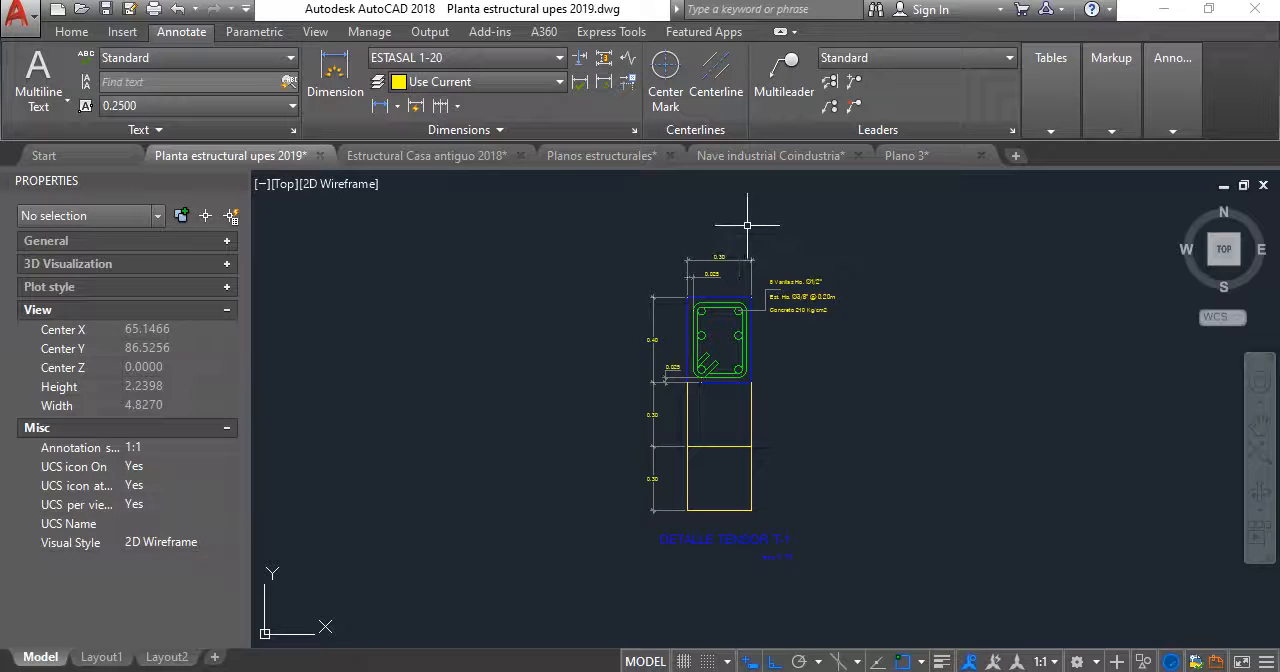
# - Check the Nave industrial tensor section and change the tensor's longitudinal bar note to 6 Varillas Ho. Ø3/8"
pyautogui.scroll(4, 729, 371)
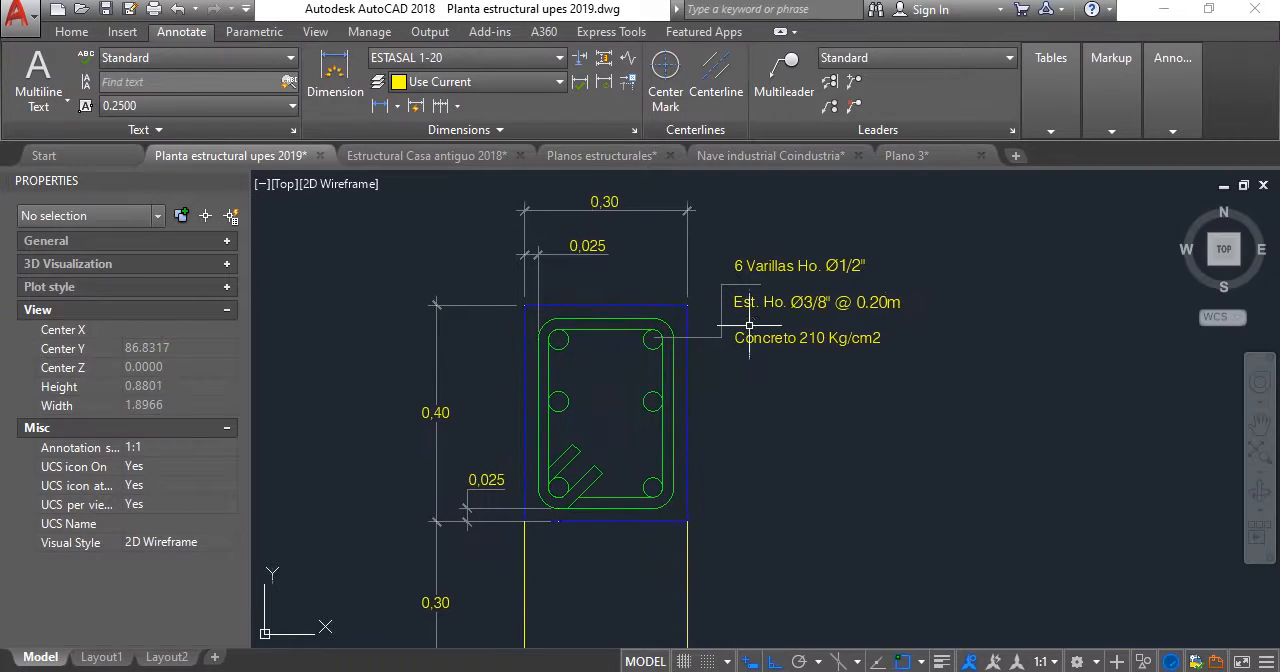
pyautogui.scroll(-3, 705, 338)
pyautogui.scroll(1, 698, 330)
pyautogui.scroll(2, 722, 287)
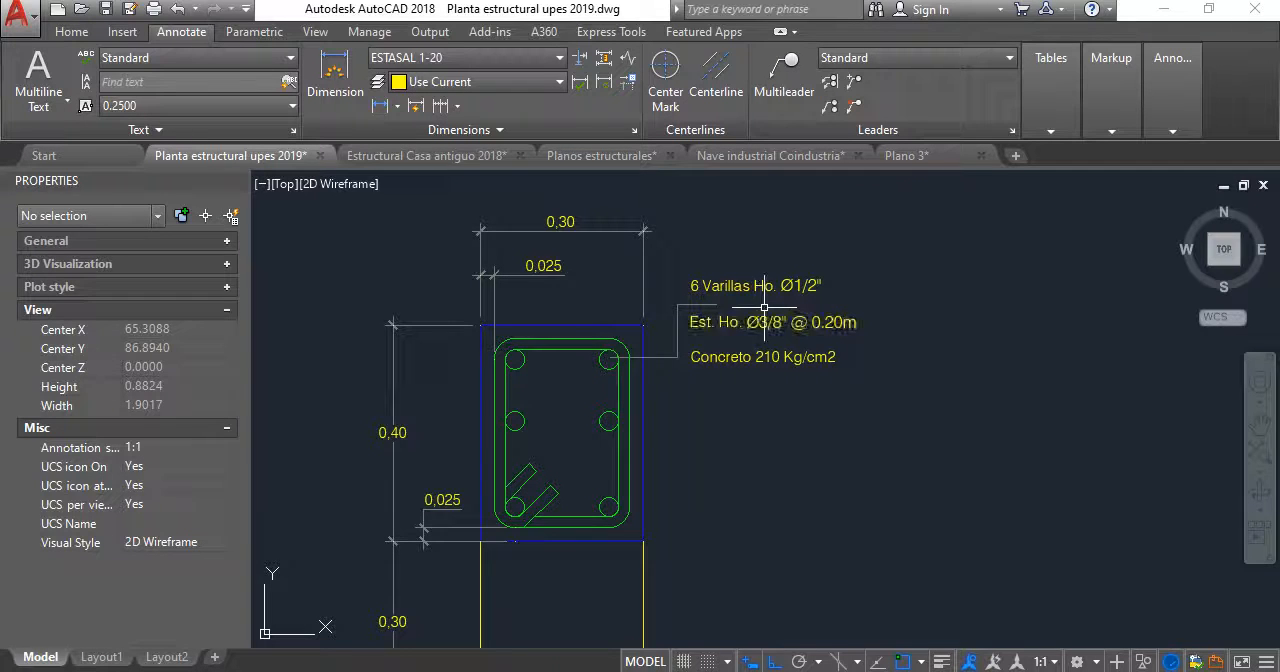
pyautogui.click(770, 155)
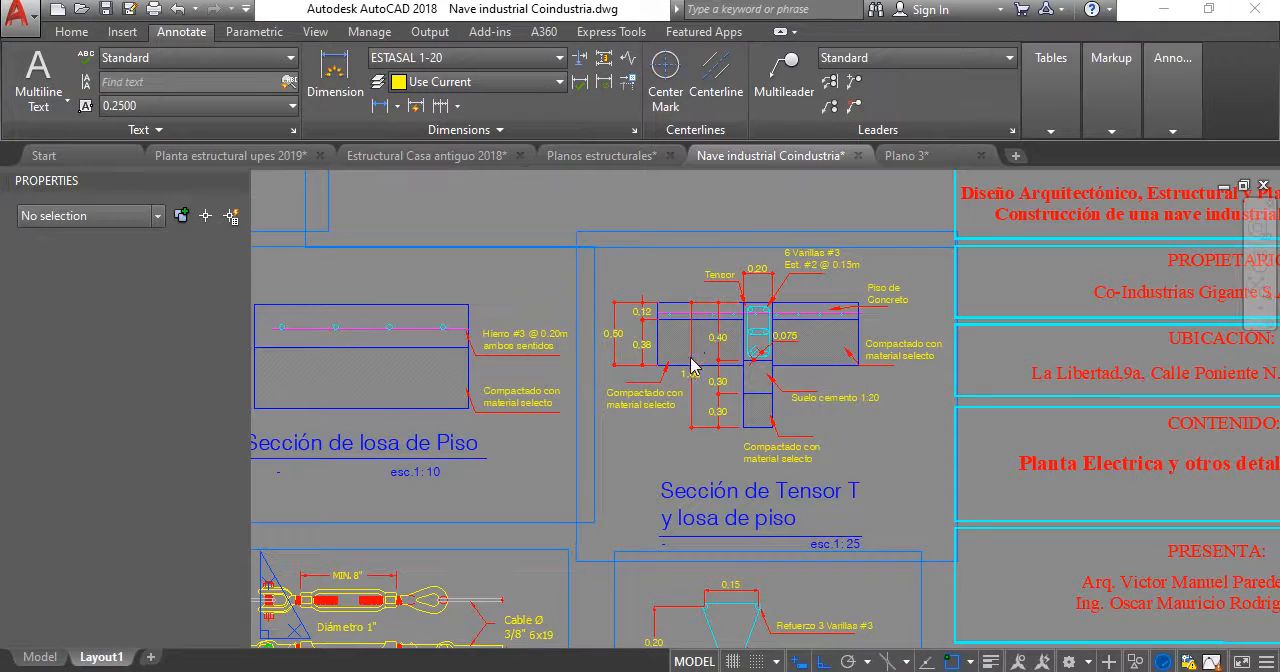
pyautogui.scroll(4, 793, 345)
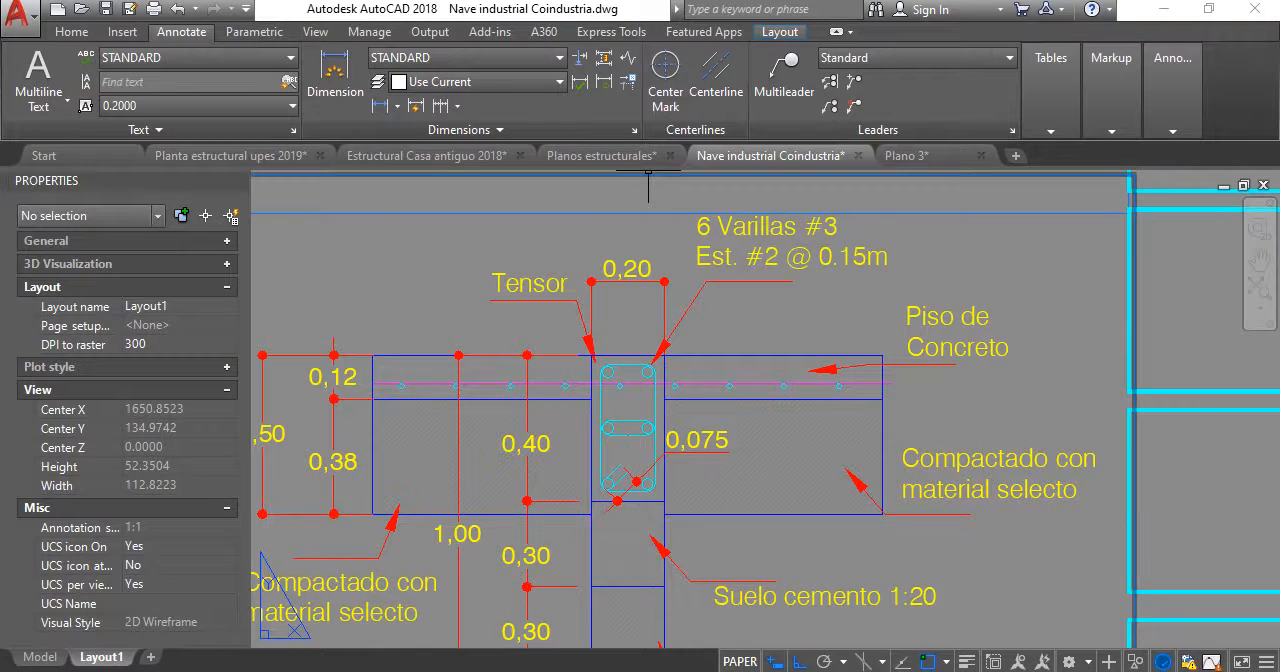
pyautogui.click(258, 158)
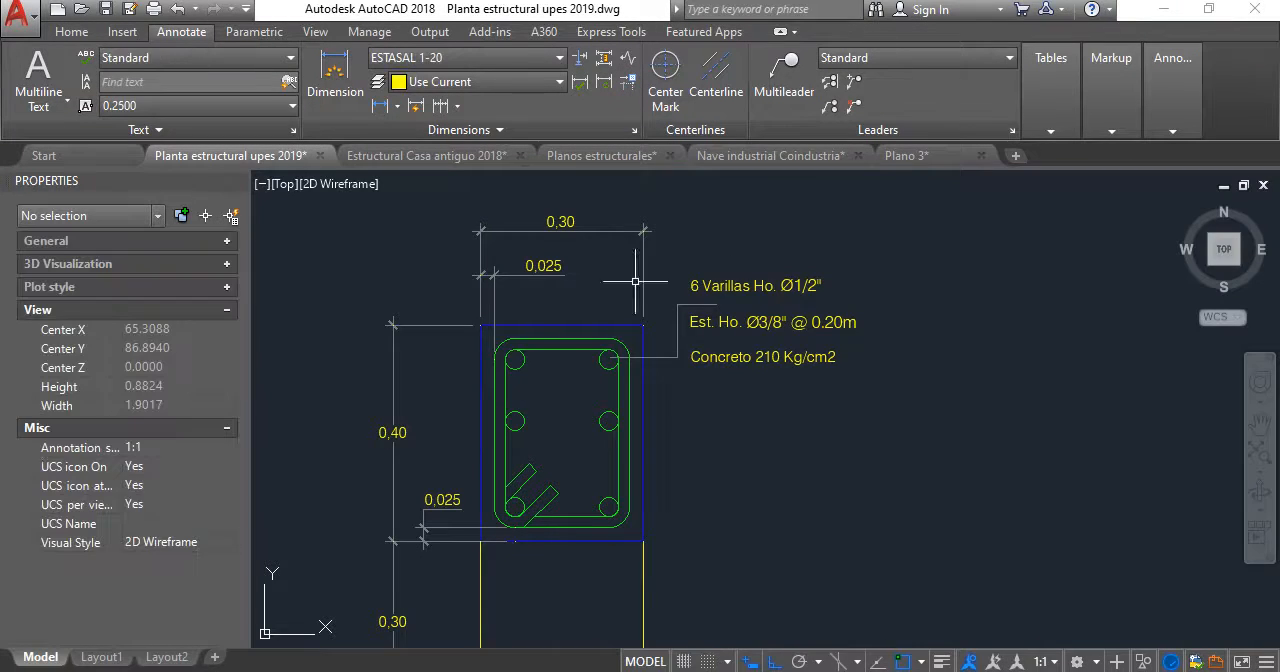
pyautogui.doubleClick(797, 287)
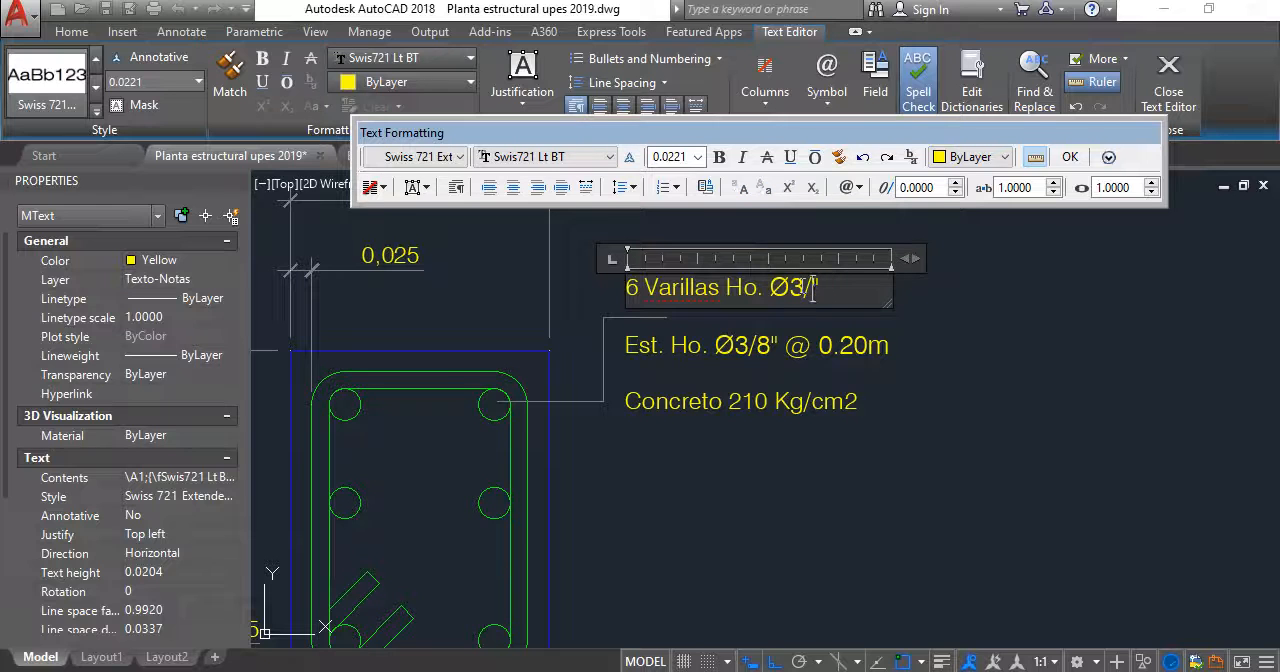
pyautogui.click(940, 312)
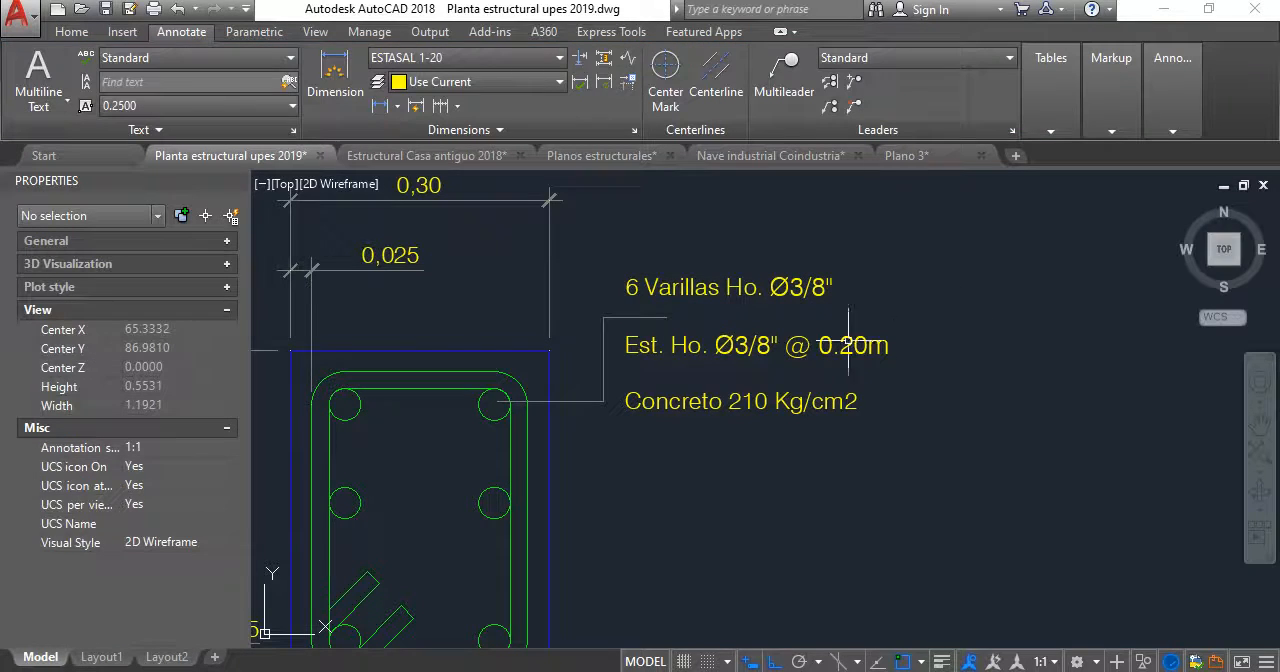
# - Check the reference stirrup specification and change the tensor's stirrup note to Est. Ho. Ø1/4" @ 0.15m
pyautogui.click(770, 155)
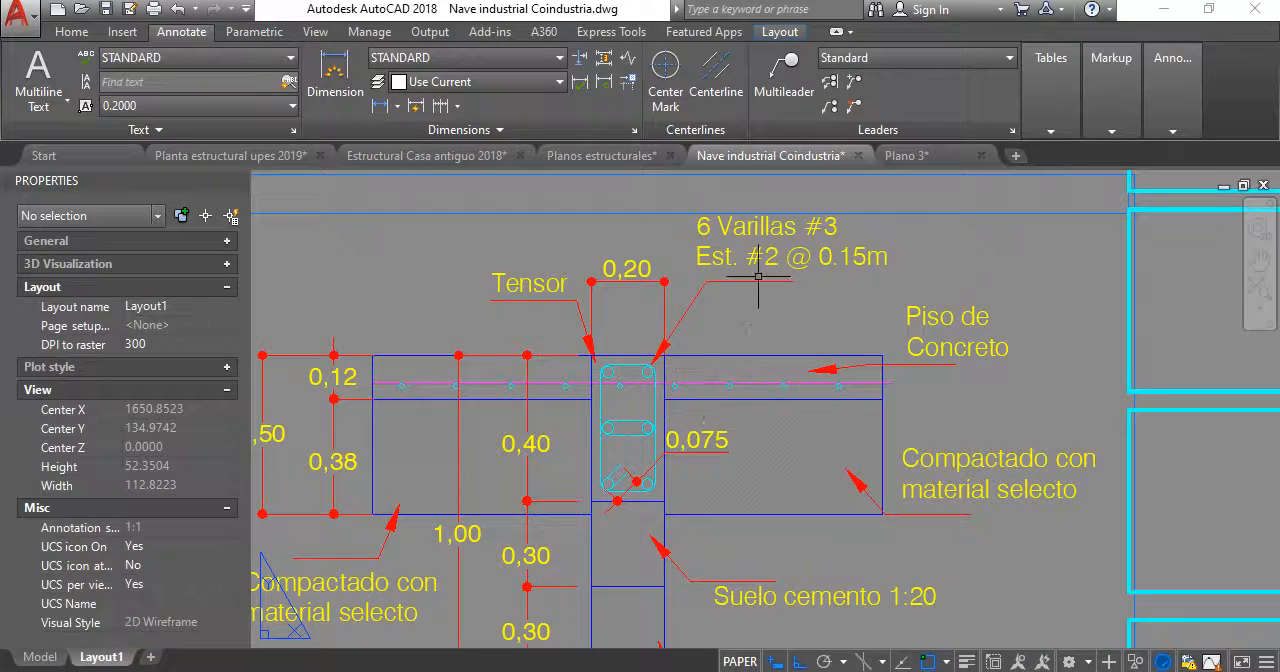
pyautogui.click(230, 155)
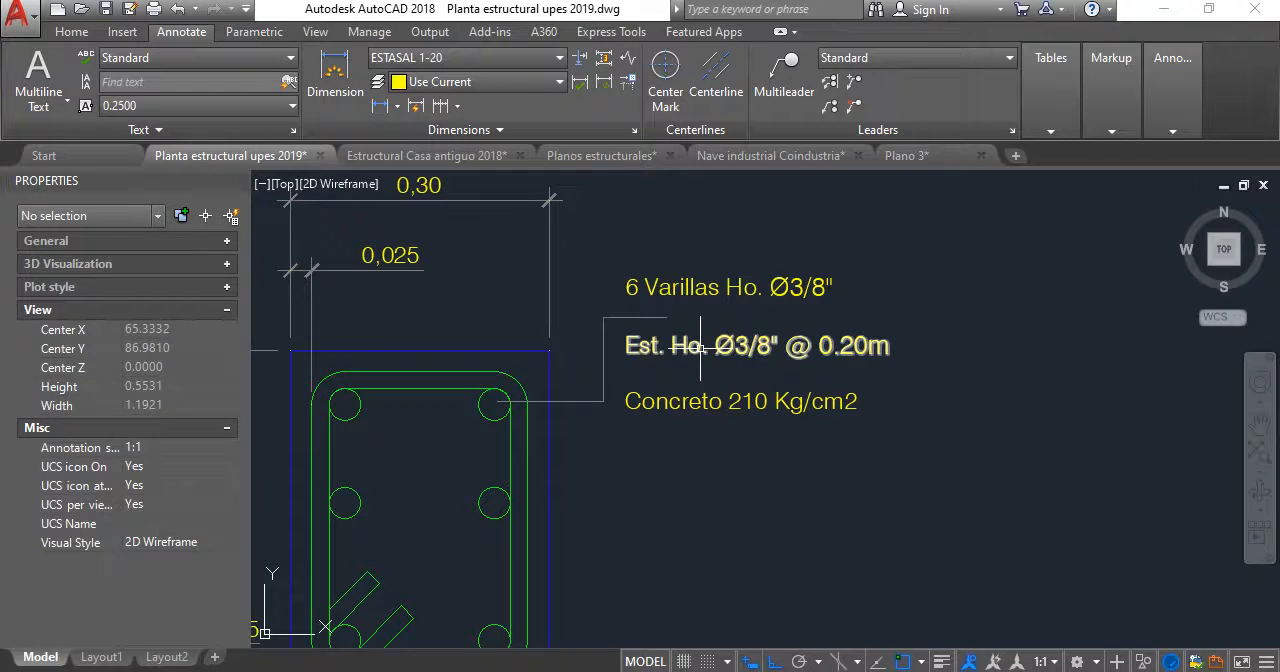
pyautogui.doubleClick(746, 356)
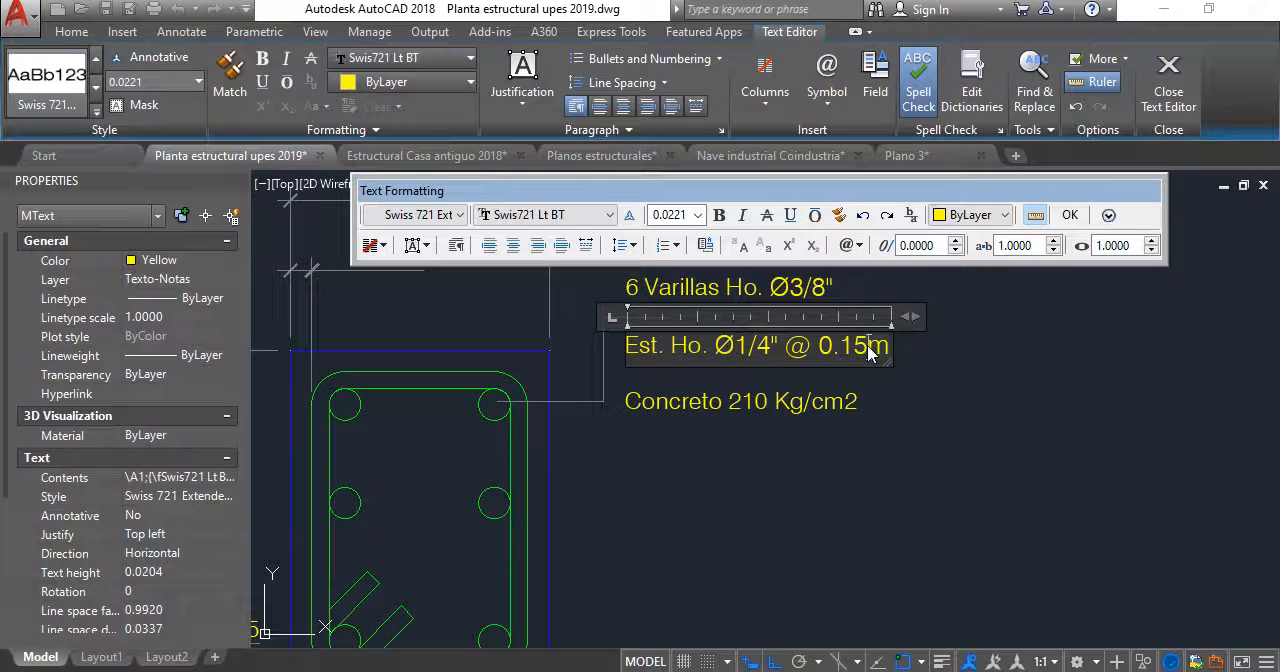
pyautogui.click(897, 449)
pyautogui.scroll(-2, 760, 380)
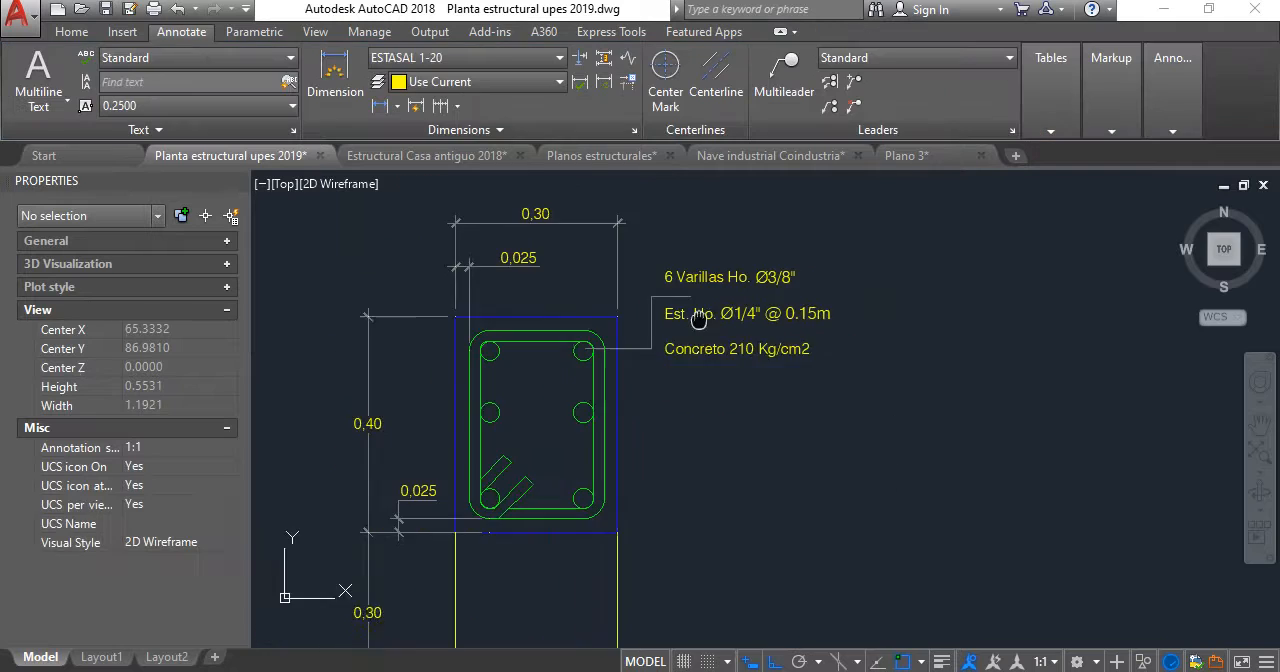
# - Examine the tensor's concrete note, reinforcement notes and the section with its bars and stirrup
pyautogui.scroll(2, 722, 350)
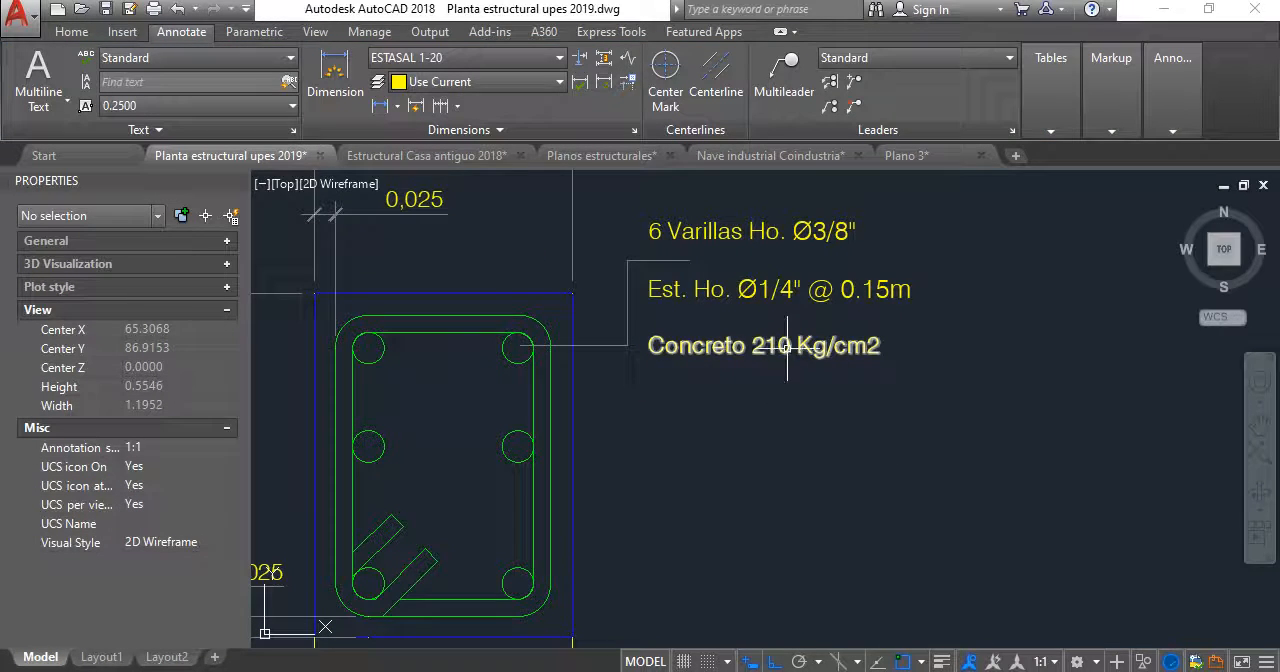
pyautogui.moveTo(786, 349)
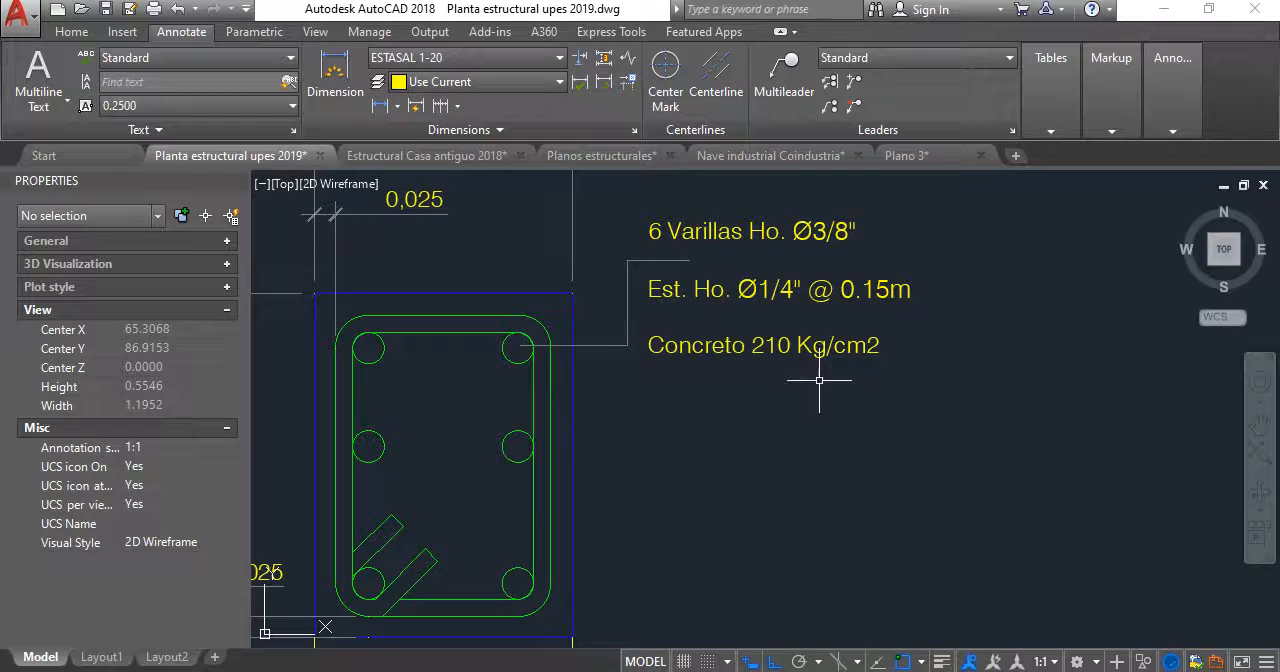
pyautogui.scroll(-4, 819, 380)
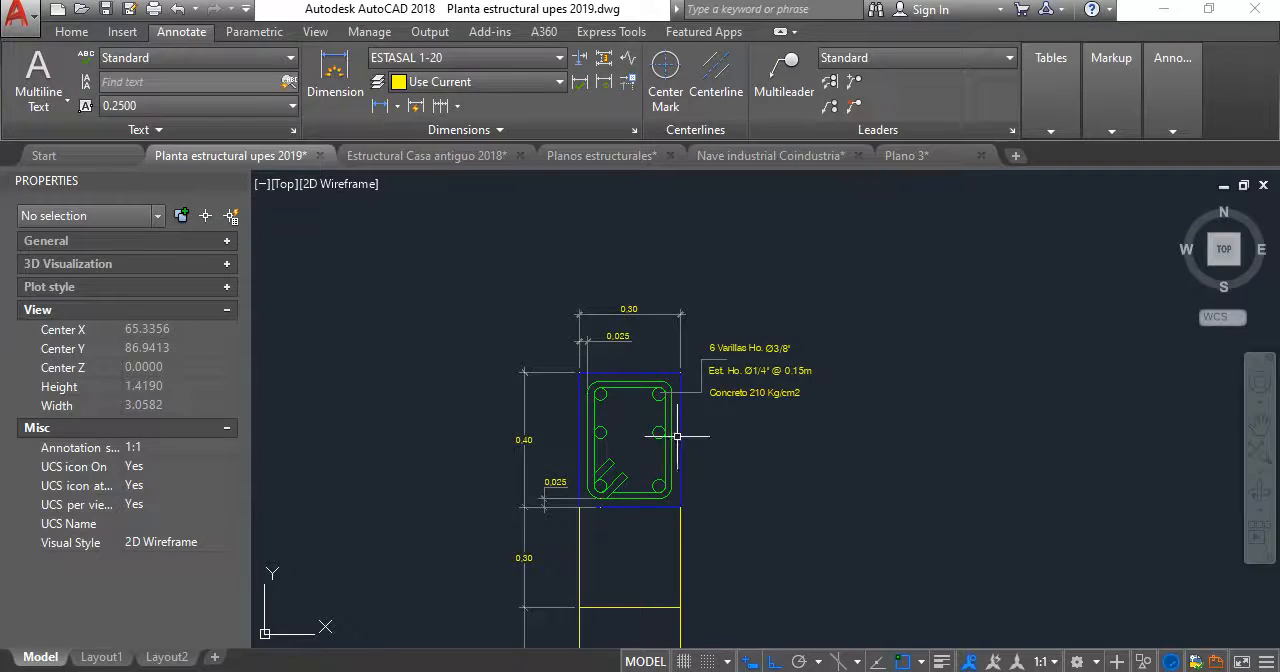
pyautogui.scroll(1, 692, 400)
pyautogui.scroll(1, 690, 390)
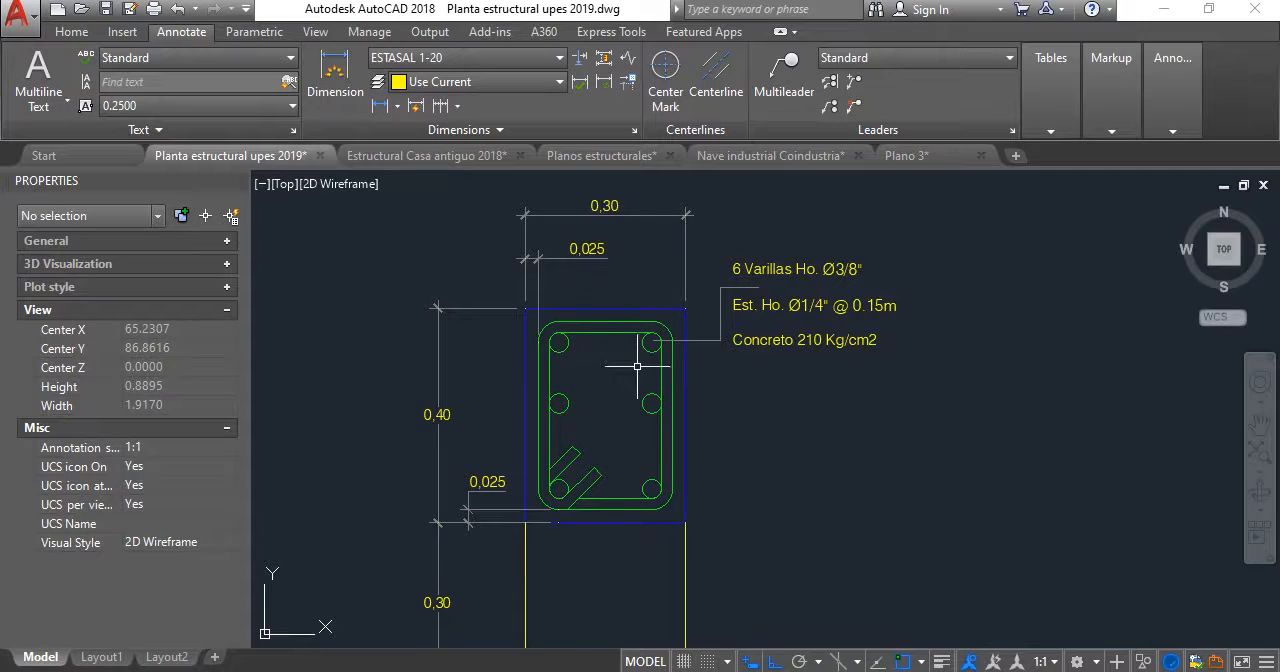
pyautogui.moveTo(637, 366); pyautogui.dragTo(686, 338, button='middle')
pyautogui.moveTo(627, 426)
pyautogui.mouseDown(button='middle')
pyautogui.moveTo(595, 397)
pyautogui.moveTo(614, 388)
pyautogui.mouseUp(button='middle')
pyautogui.scroll(-4, 638, 381)
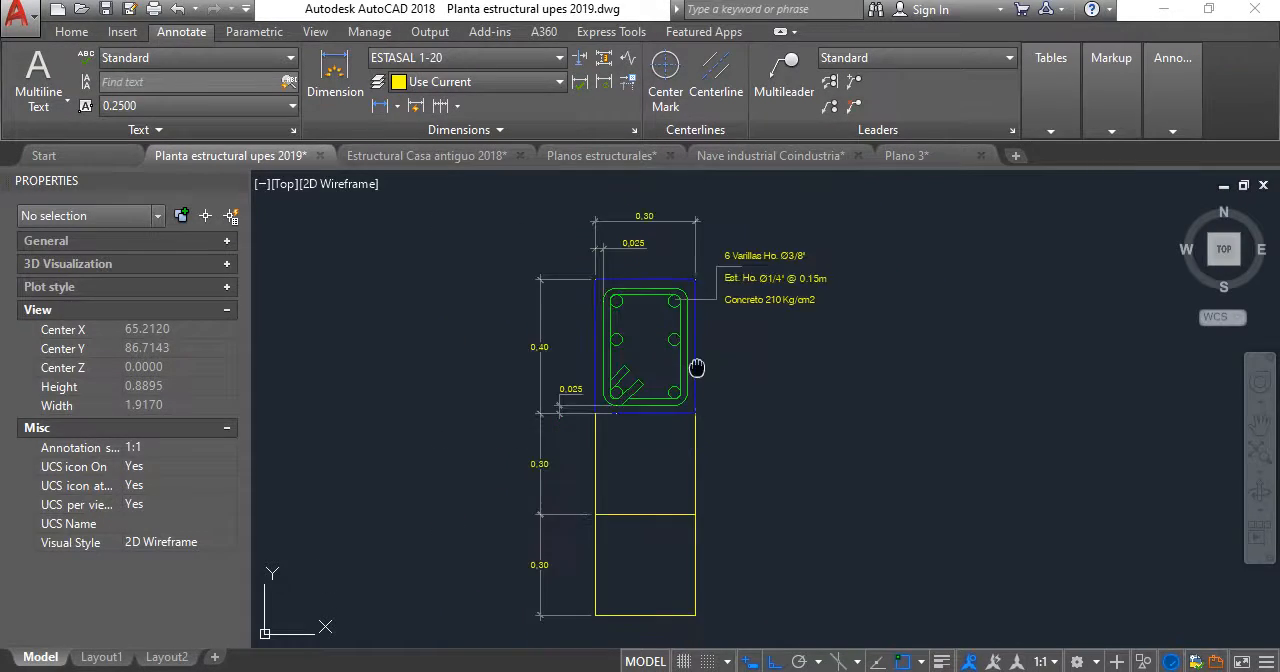
# - Copy the SUELO CEMENTO 20:1 and COMPACTADO DE MATERIAL SELECTO texts from the footing detail to the tensor T-1 detail
pyautogui.scroll(-20, 663, 300)
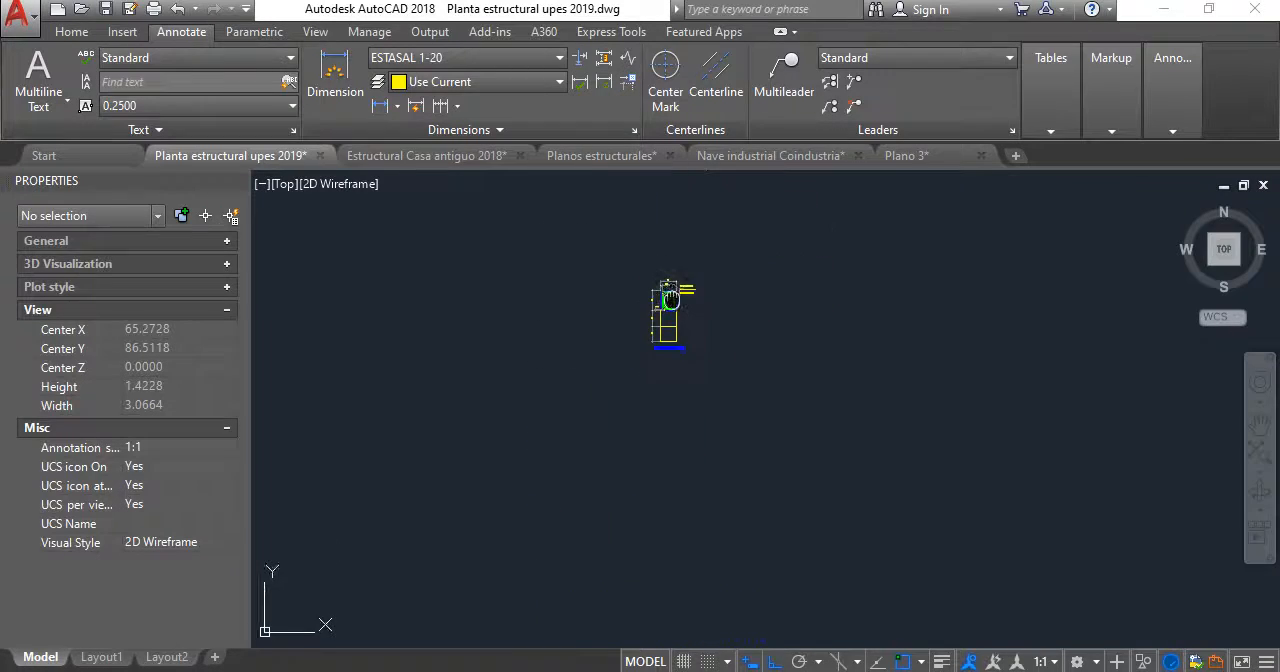
pyautogui.scroll(8, 671, 492)
pyautogui.scroll(10, 671, 492)
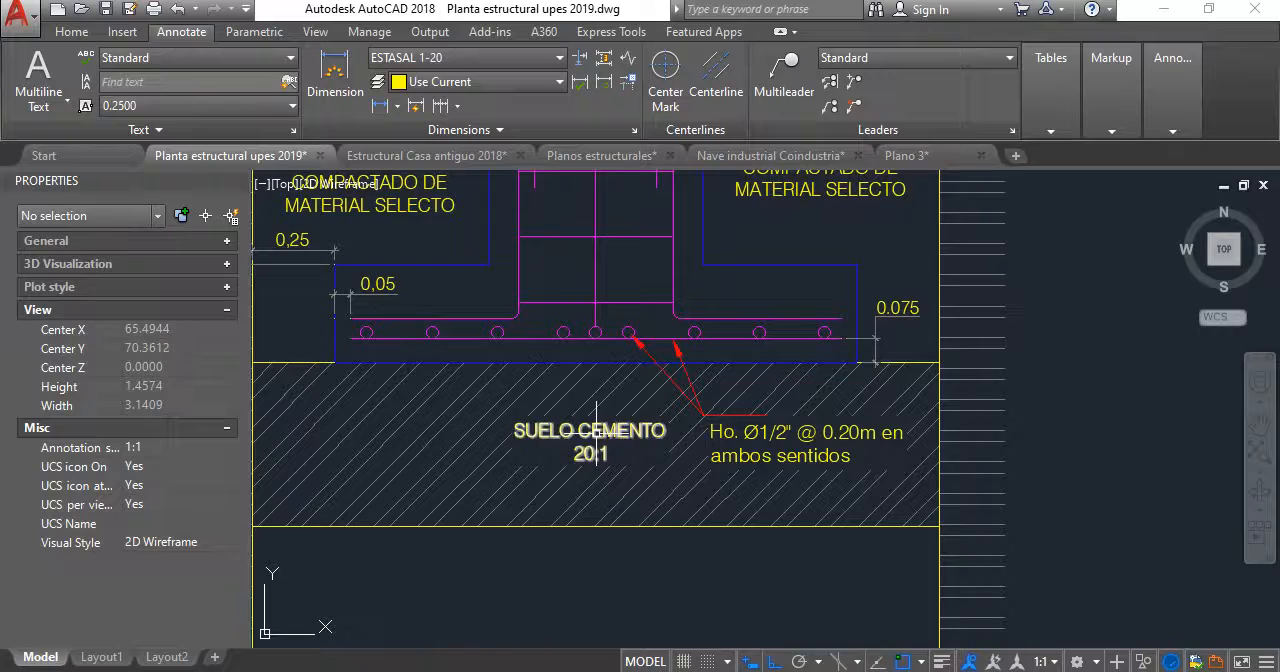
pyautogui.click(598, 441)
pyautogui.scroll(-5, 598, 441)
pyautogui.scroll(3, 650, 311)
pyautogui.click(703, 549)
pyautogui.click(652, 482)
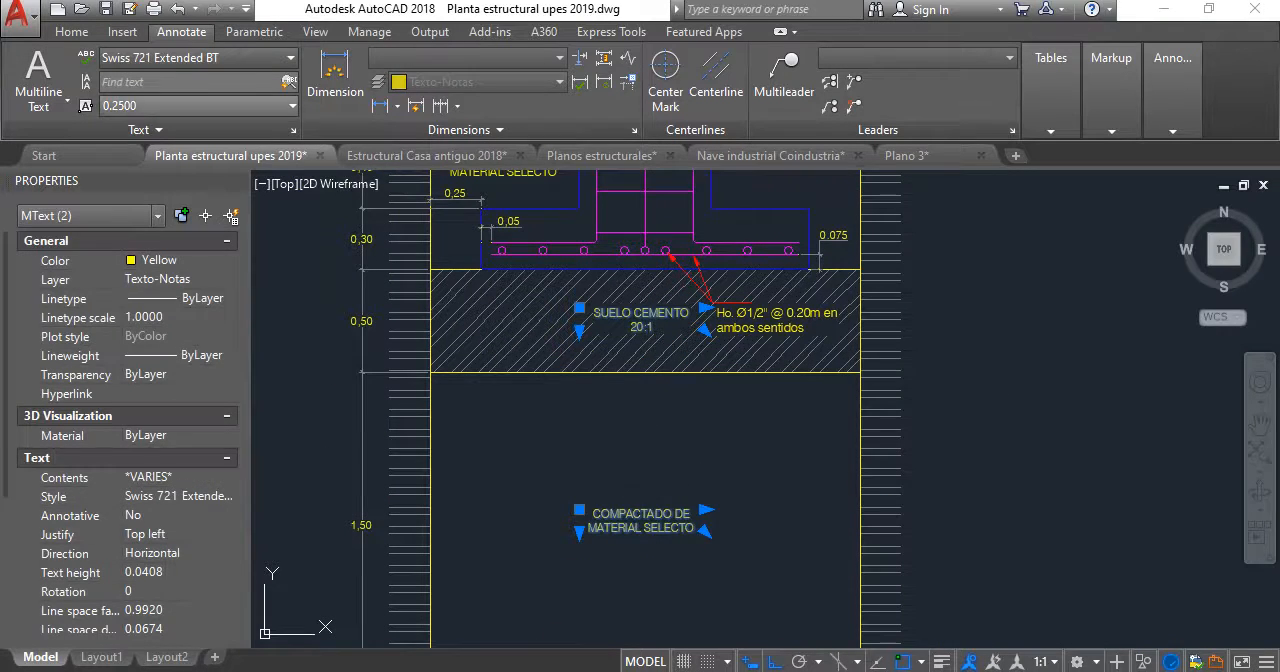
pyautogui.write('CP')
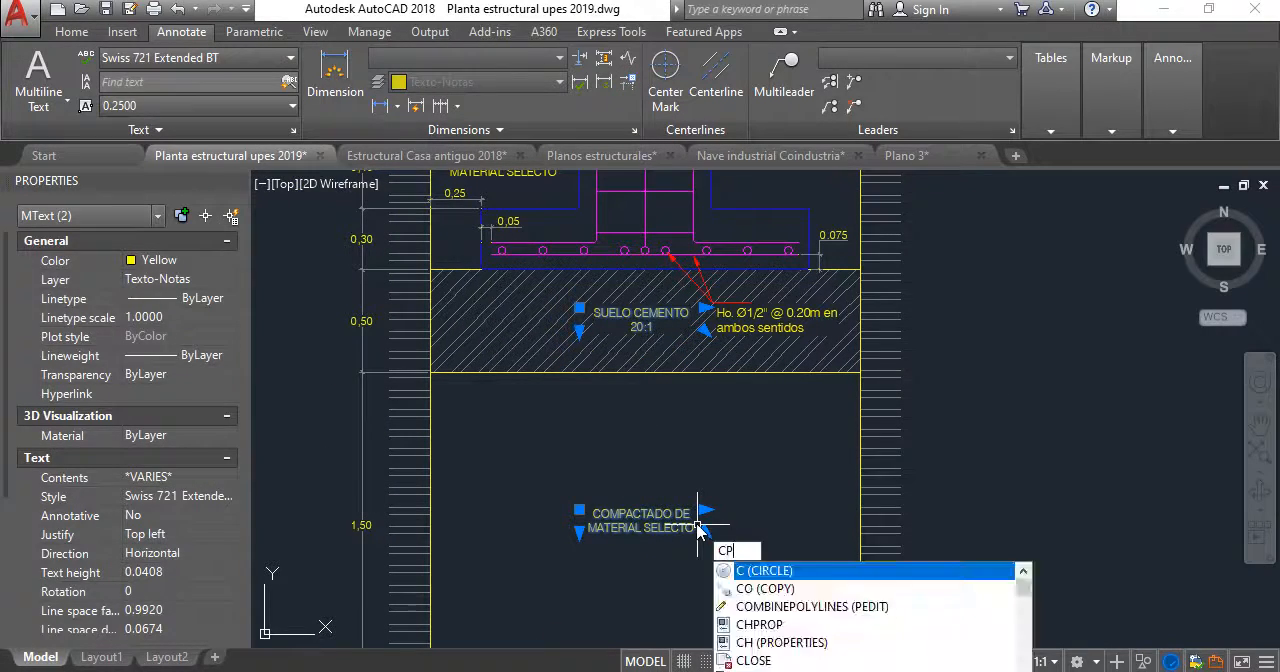
pyautogui.press('Return')
pyautogui.click(681, 478)
pyautogui.scroll(-5, 669, 392)
pyautogui.moveTo(669, 395); pyautogui.dragTo(711, 660, button='middle')
pyautogui.scroll(4, 731, 394)
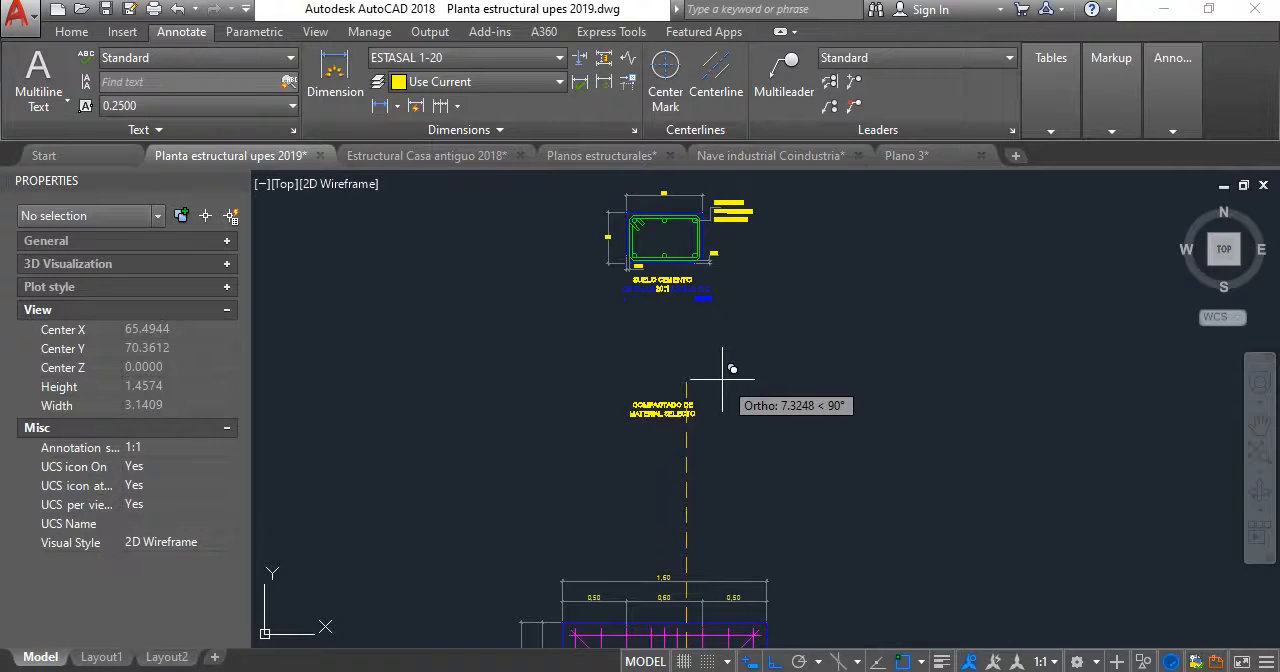
pyautogui.scroll(-6, 719, 388)
pyautogui.moveTo(719, 390); pyautogui.dragTo(721, 452, button='middle')
pyautogui.scroll(2, 720, 270)
pyautogui.moveTo(722, 232); pyautogui.dragTo(755, 541, button='middle')
pyautogui.scroll(4, 740, 395)
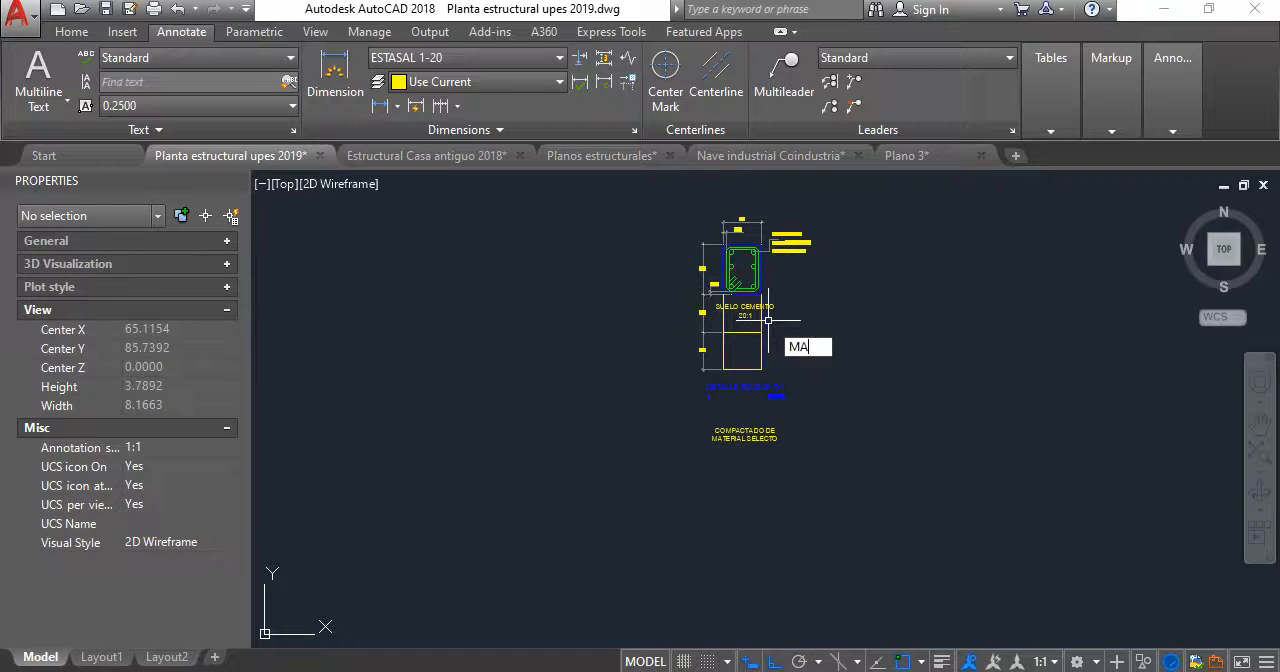
# - Match the properties of the concrete note onto the copied SUELO CEMENTO and COMPACTADO DE MATERIAL SELECTO texts
pyautogui.press('Return')
pyautogui.scroll(3, 785, 260)
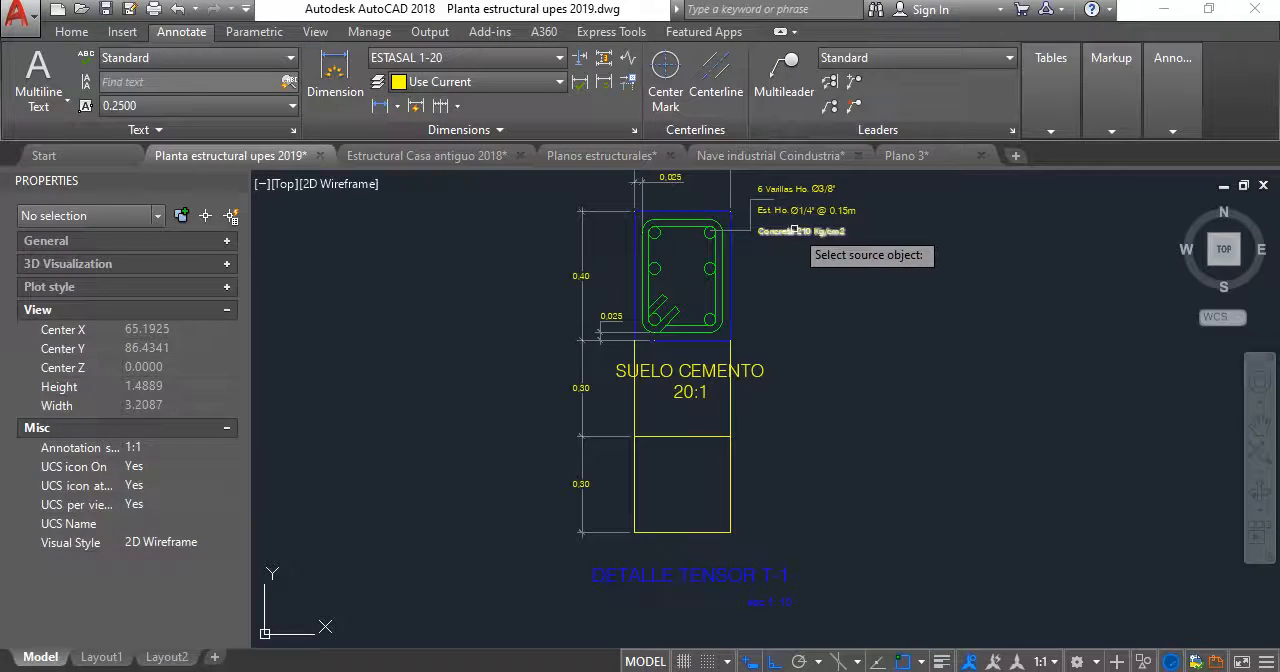
pyautogui.click(793, 231)
pyautogui.scroll(3, 651, 390)
pyautogui.click(643, 297)
pyautogui.scroll(-5, 643, 297)
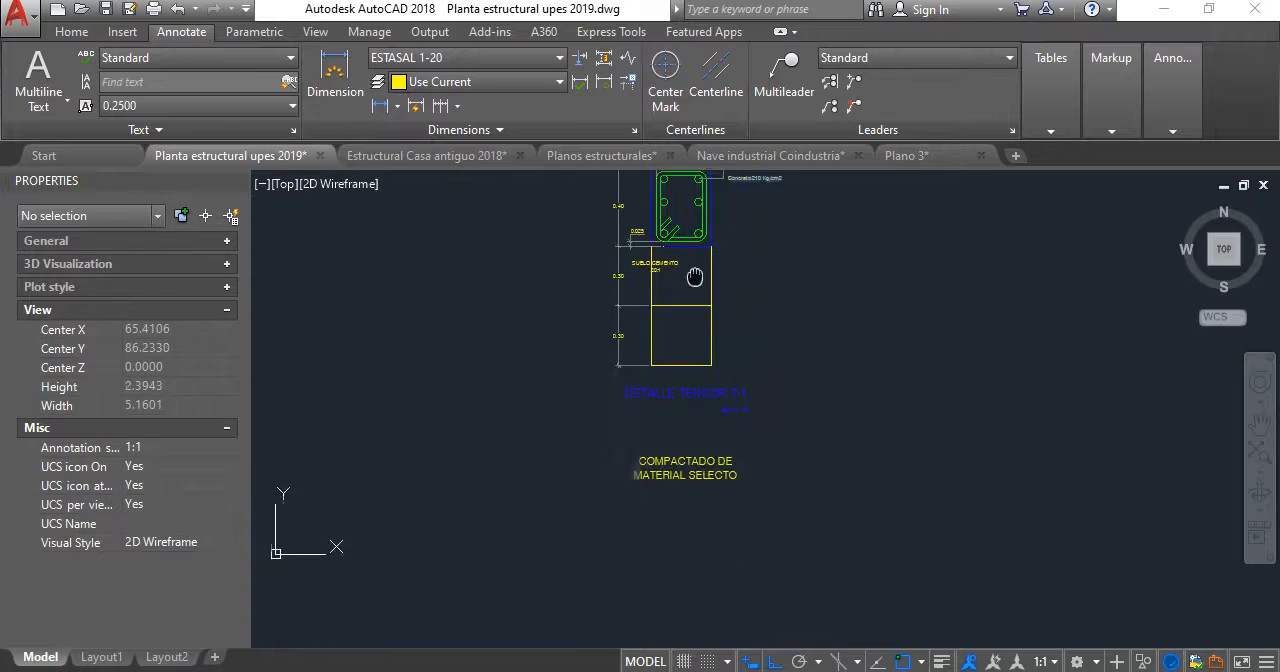
pyautogui.moveTo(695, 277); pyautogui.dragTo(695, 270, button='middle')
pyautogui.click(717, 517)
pyautogui.click(638, 401)
pyautogui.press('Escape')
# - Move the COMPACTADO DE MATERIAL SELECTO text into the middle of the lower fill box with Ortho off
pyautogui.click(702, 490)
pyautogui.click(646, 440)
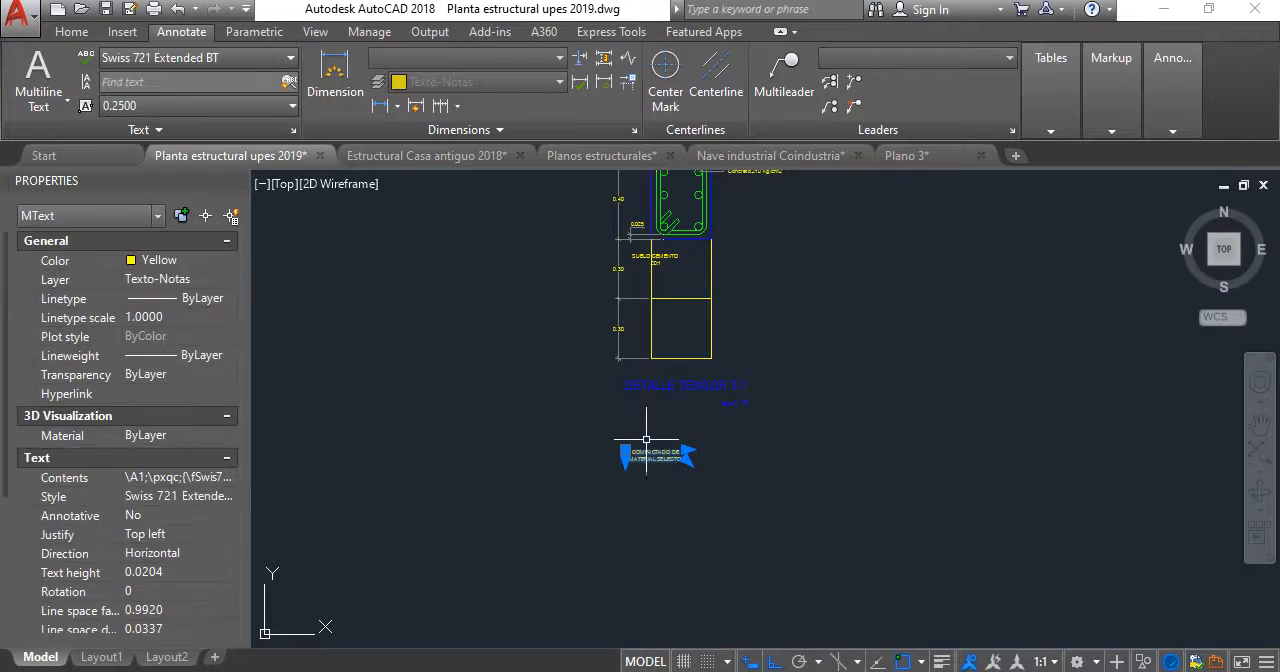
pyautogui.write('m')
pyautogui.press('Return')
pyautogui.click(643, 455)
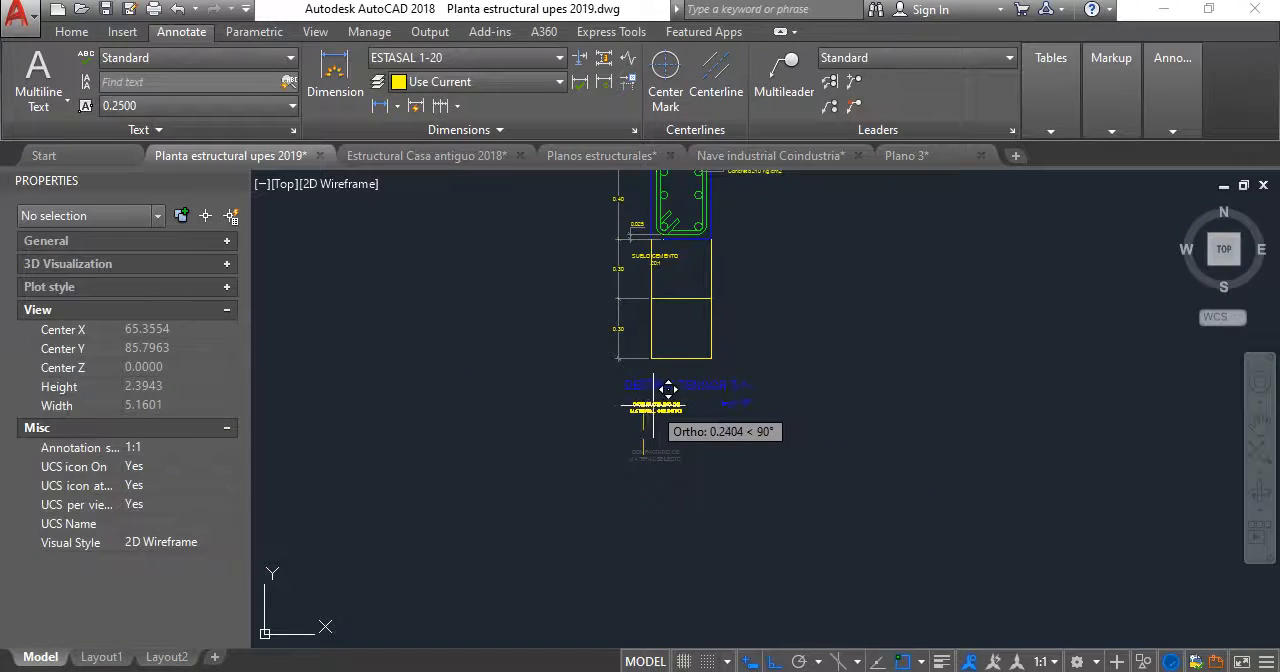
pyautogui.scroll(8, 723, 303)
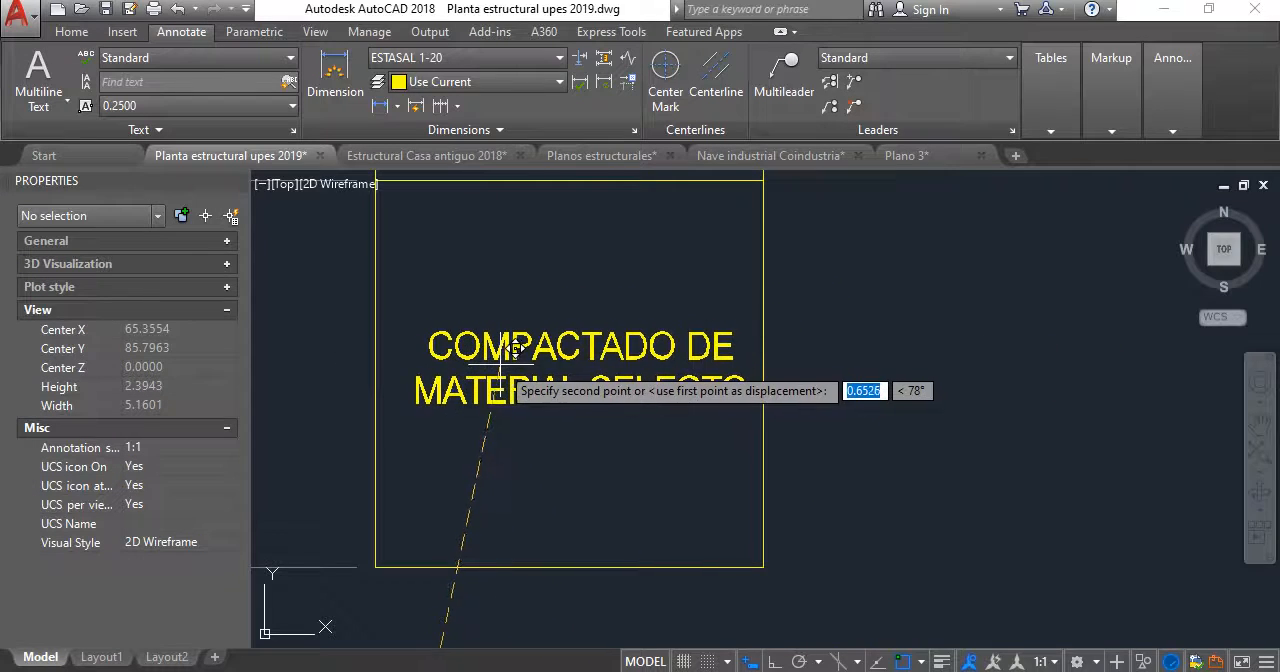
pyautogui.scroll(-6, 498, 365)
pyautogui.moveTo(498, 365); pyautogui.dragTo(554, 453, button='middle')
# - Move the SUELO CEMENTO 20:1 text into the middle of the upper fill box
pyautogui.scroll(4, 551, 366)
pyautogui.write('m')
pyautogui.press('Return')
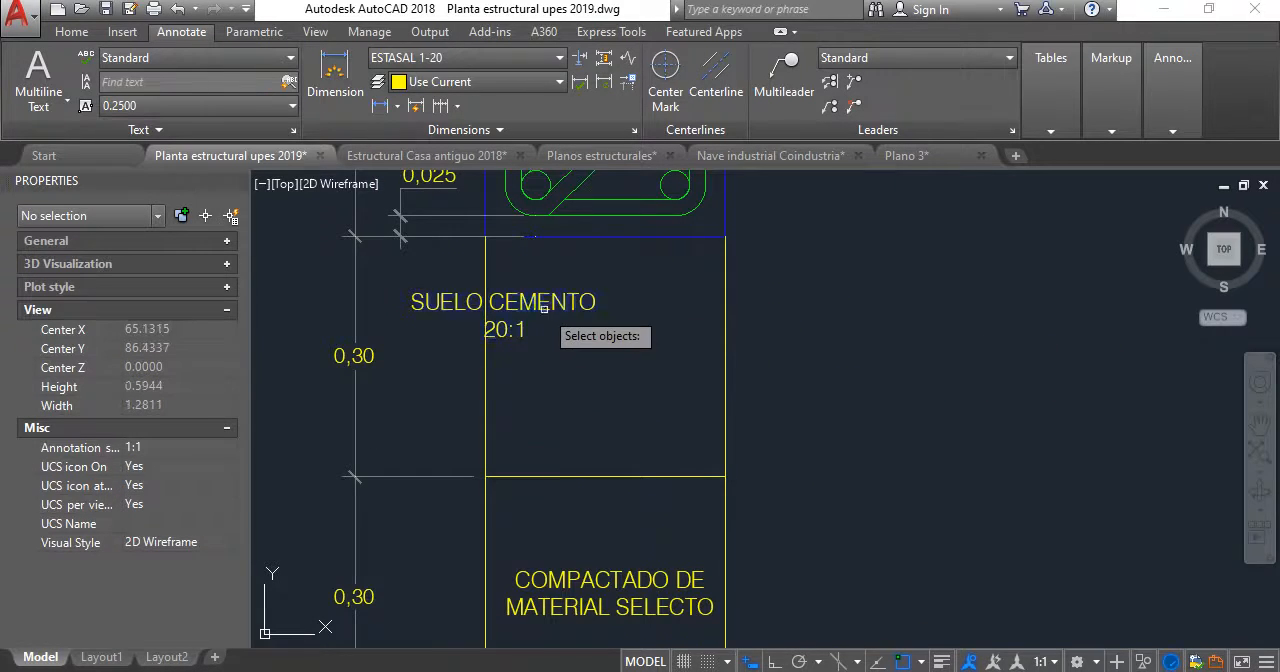
pyautogui.click(546, 307)
pyautogui.press('Return')
pyautogui.click(569, 356)
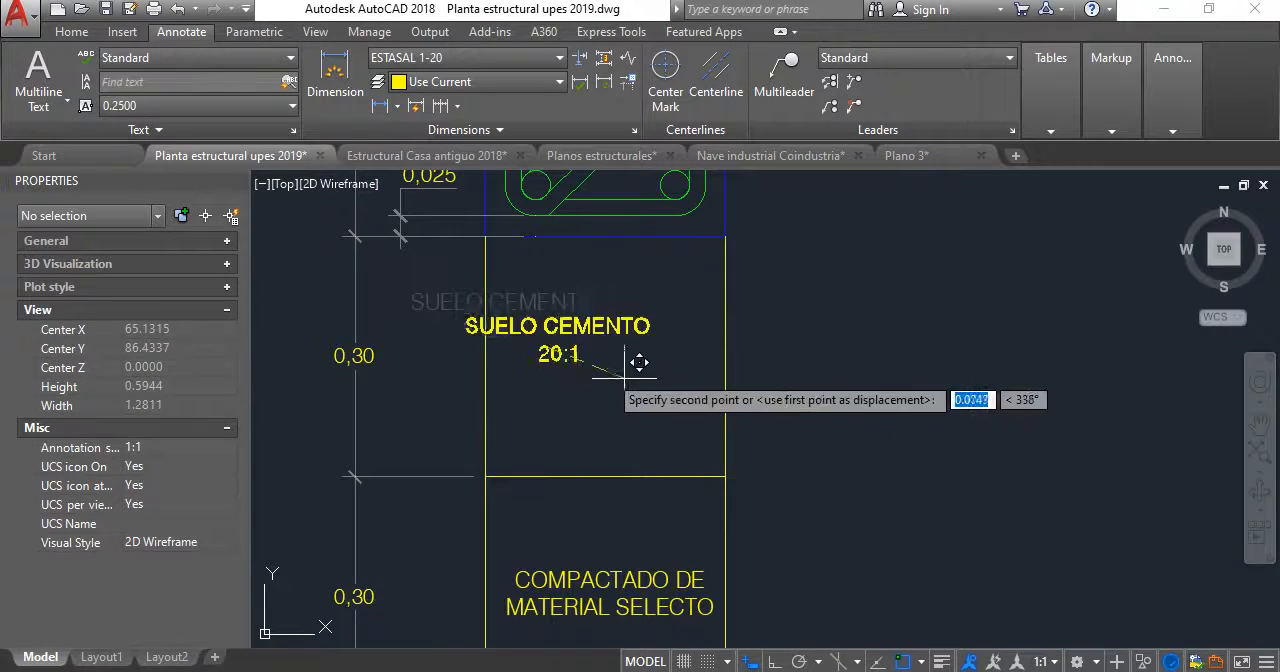
pyautogui.click(692, 378)
pyautogui.scroll(-6, 705, 385)
pyautogui.scroll(8, 705, 362)
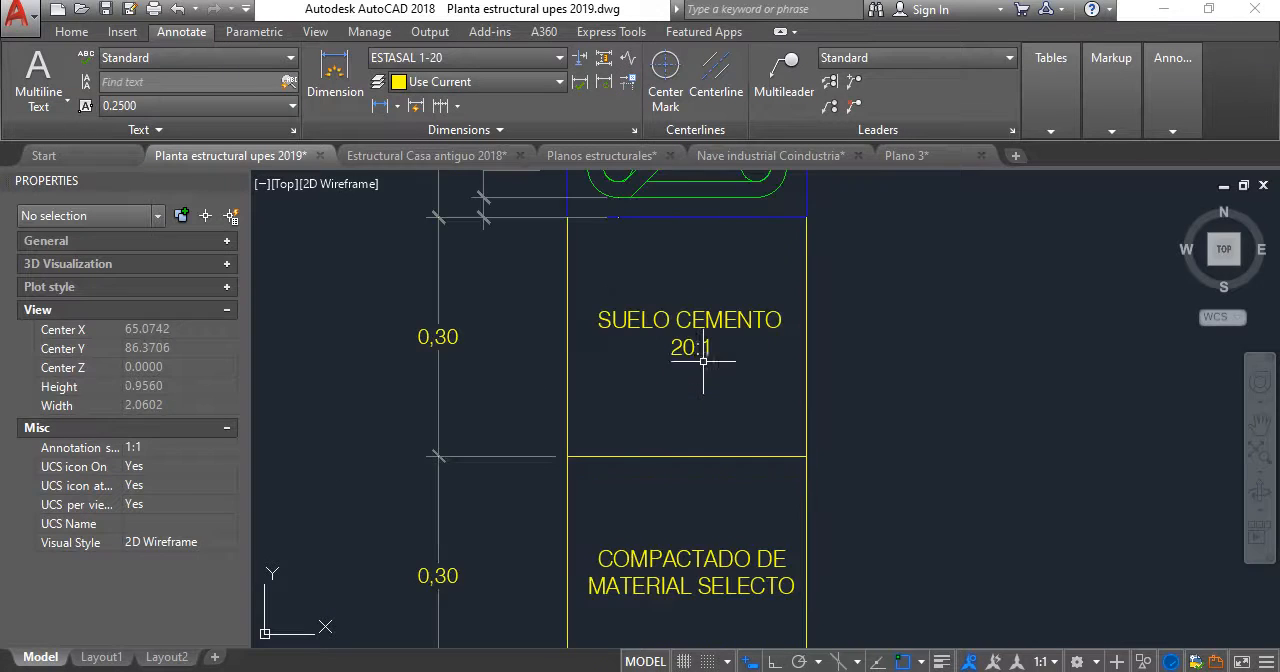
pyautogui.scroll(-10, 702, 357)
pyautogui.scroll(3, 702, 357)
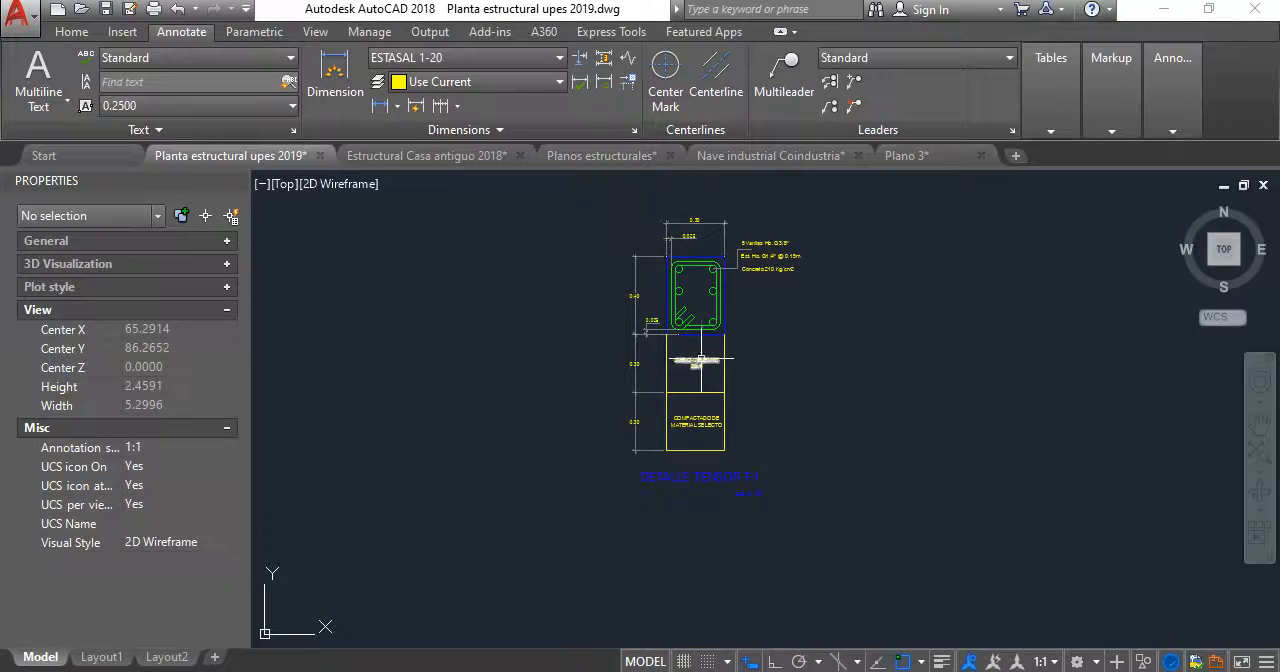
pyautogui.click(75, 34)
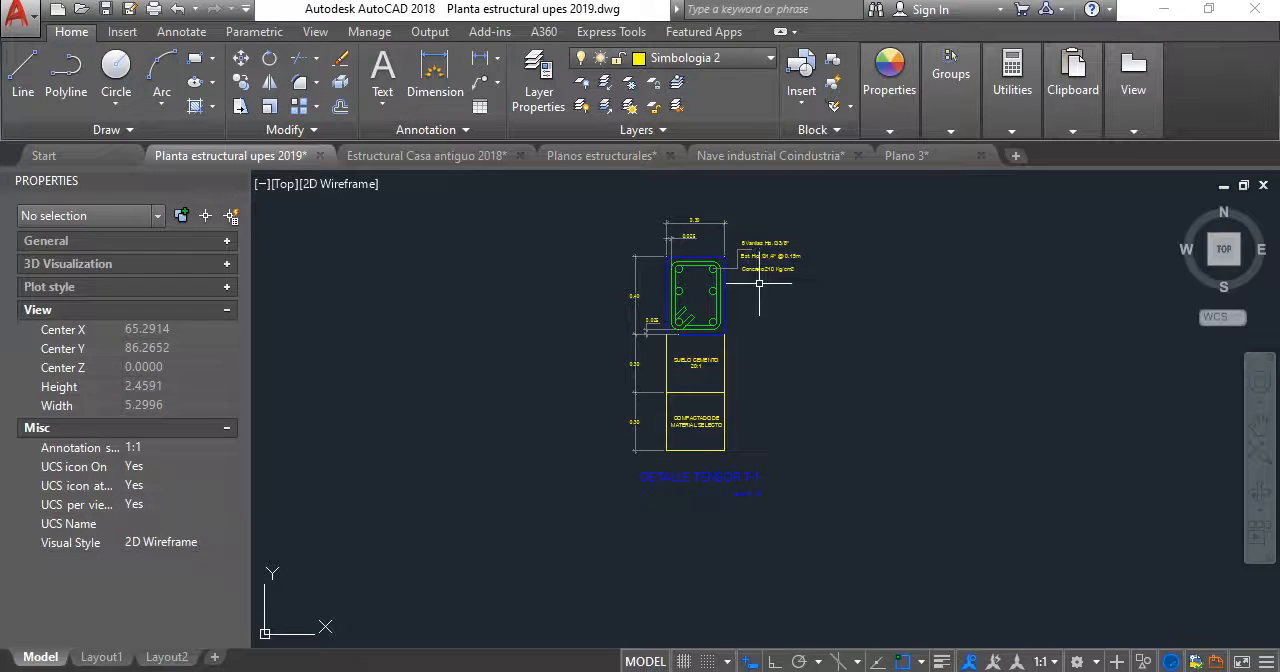
pyautogui.scroll(5, 759, 284)
pyautogui.click(889, 80)
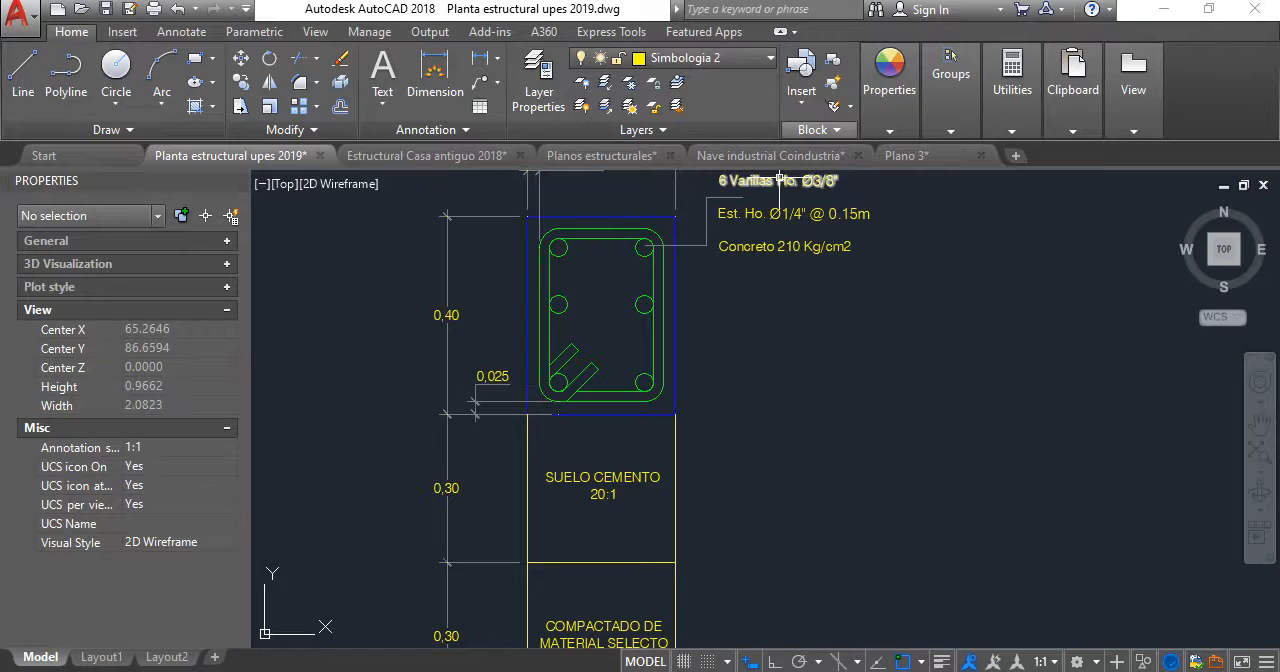
pyautogui.click(894, 130)
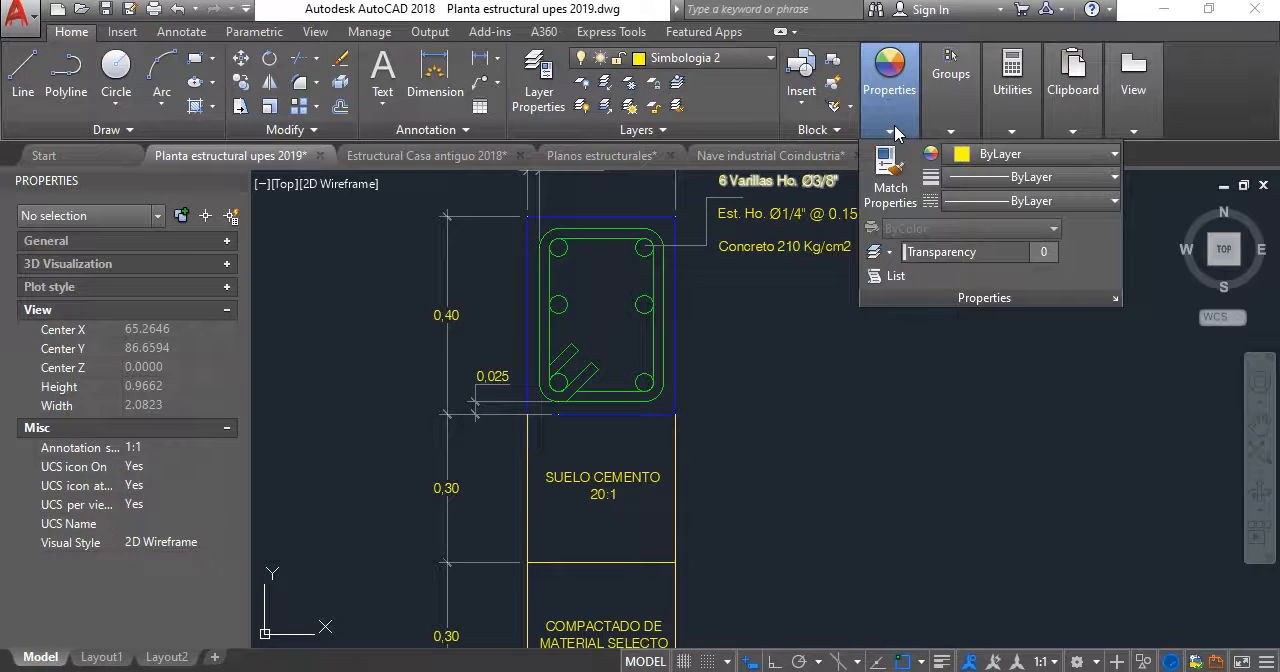
pyautogui.click(895, 204)
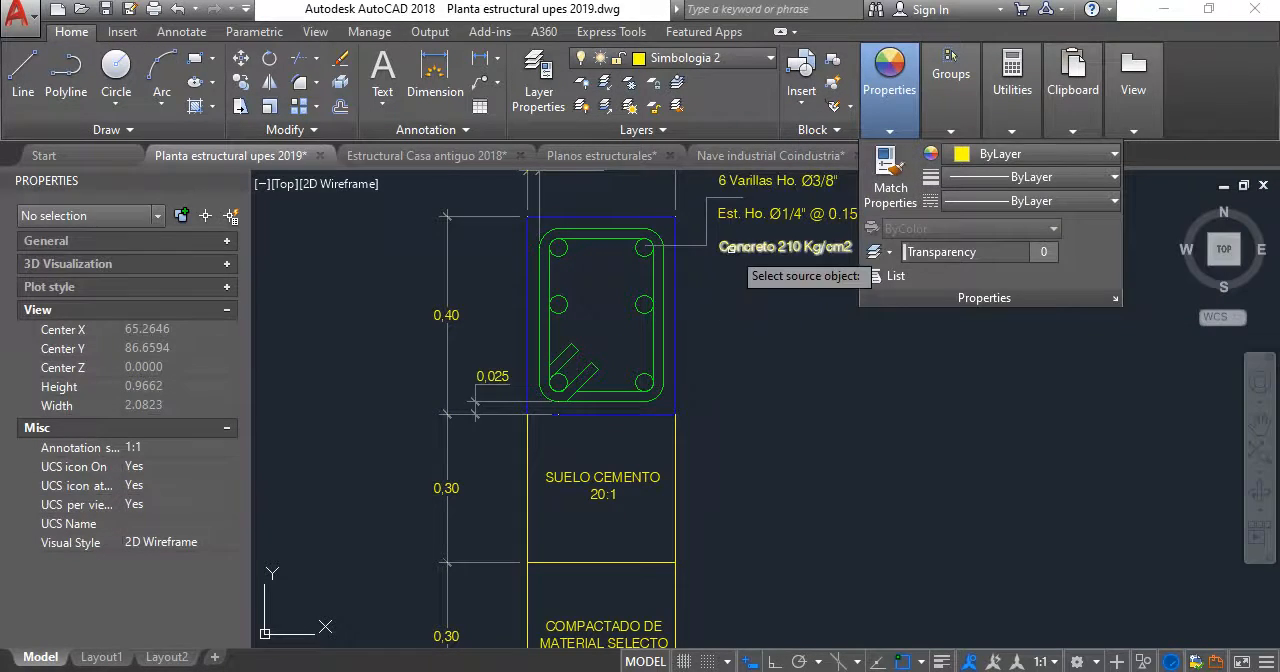
pyautogui.click(744, 247)
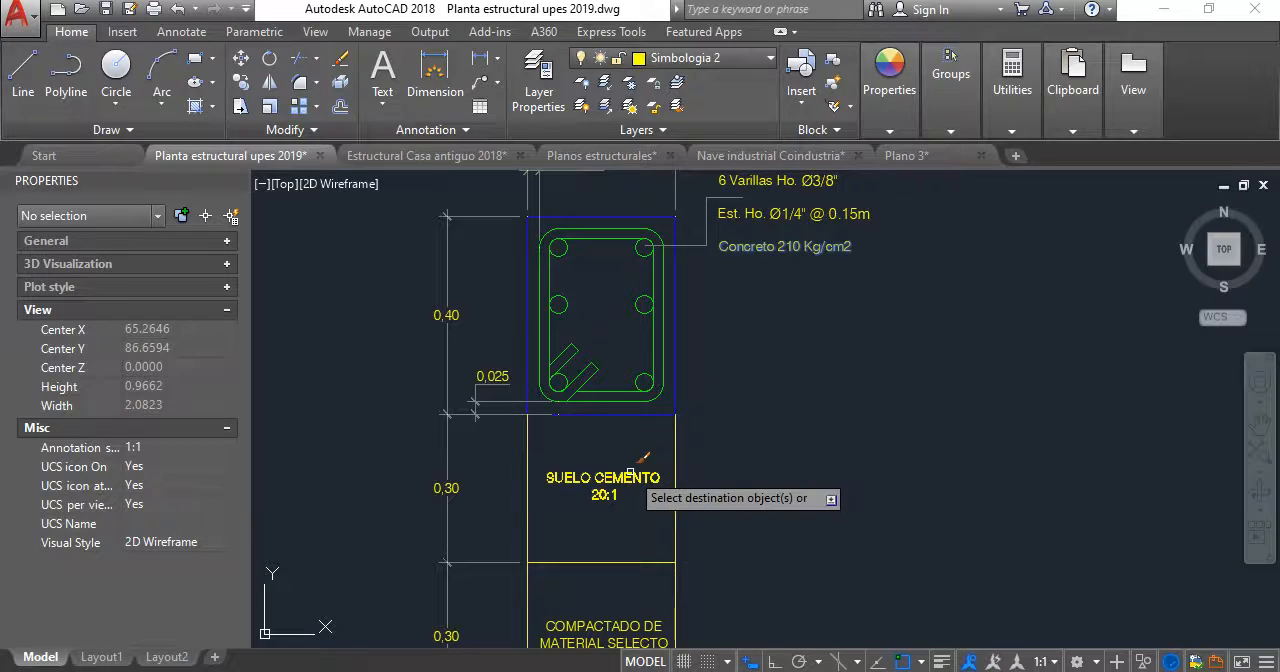
pyautogui.press('Escape')
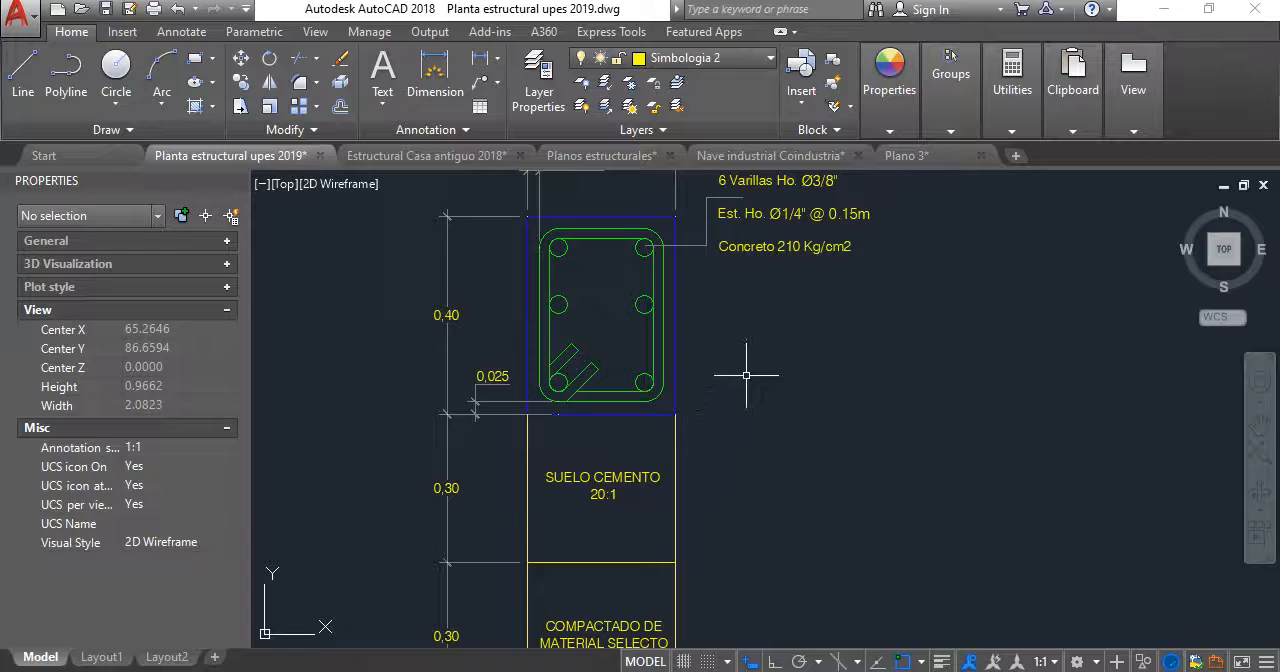
pyautogui.scroll(-2, 748, 372)
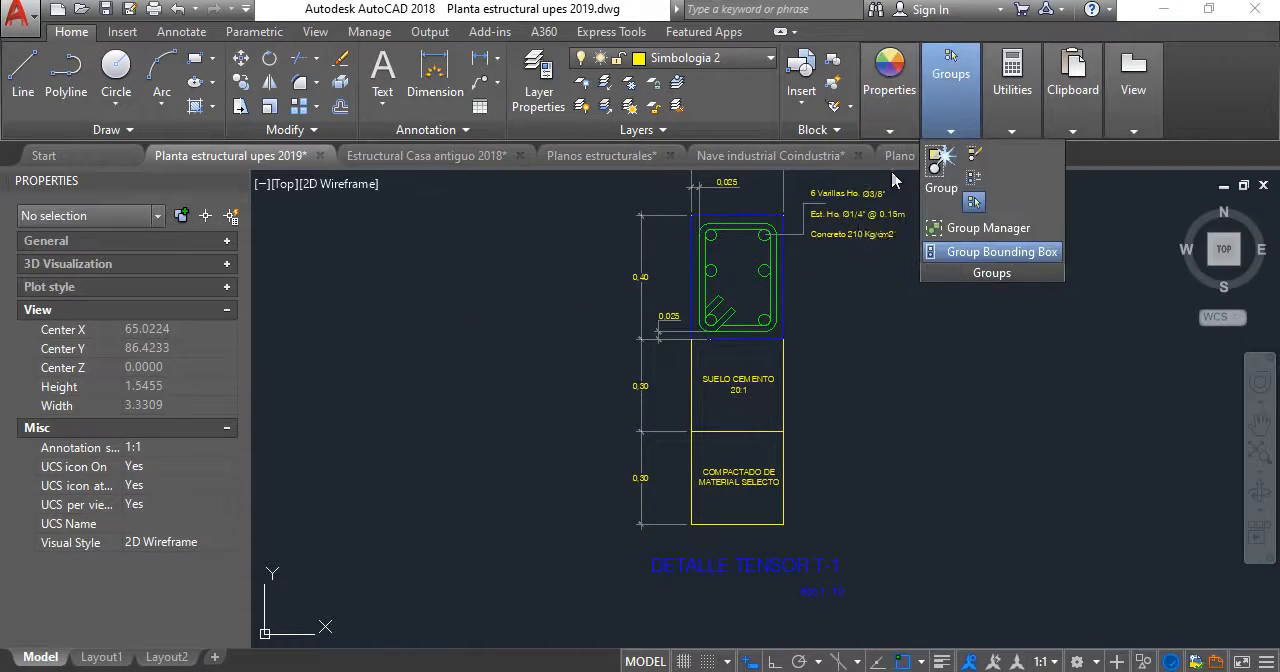
# - Try matching the DETALLE TENSOR T-1 title's properties onto the COMPACTADO DE MATERIAL SELECTO text, and undo it
pyautogui.moveTo(877, 107)
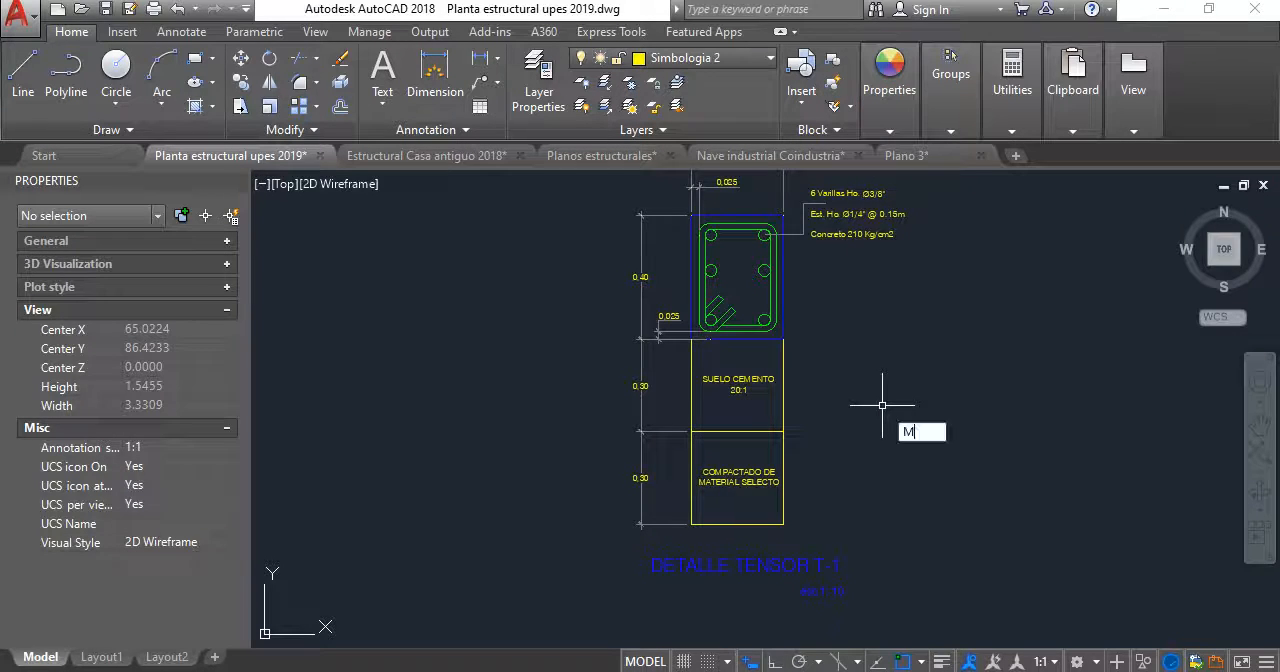
pyautogui.press('Return')
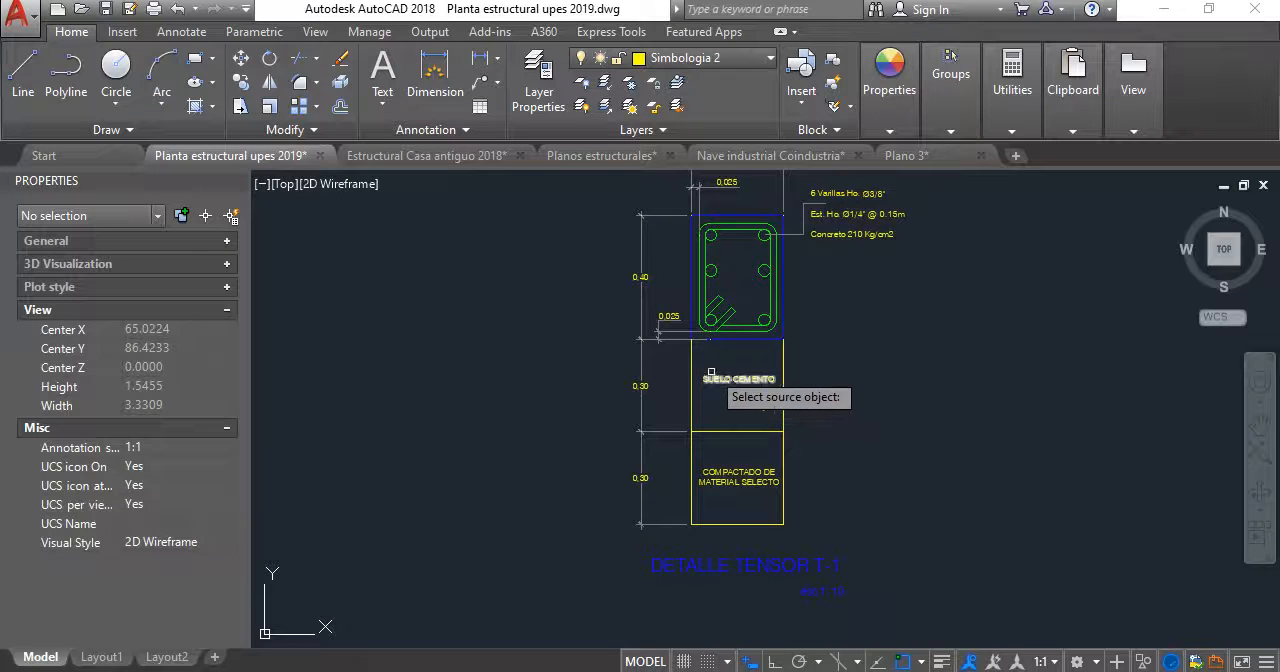
pyautogui.scroll(-4, 653, 447)
pyautogui.moveTo(685, 497); pyautogui.dragTo(727, 449, button='middle')
pyautogui.scroll(6, 728, 449)
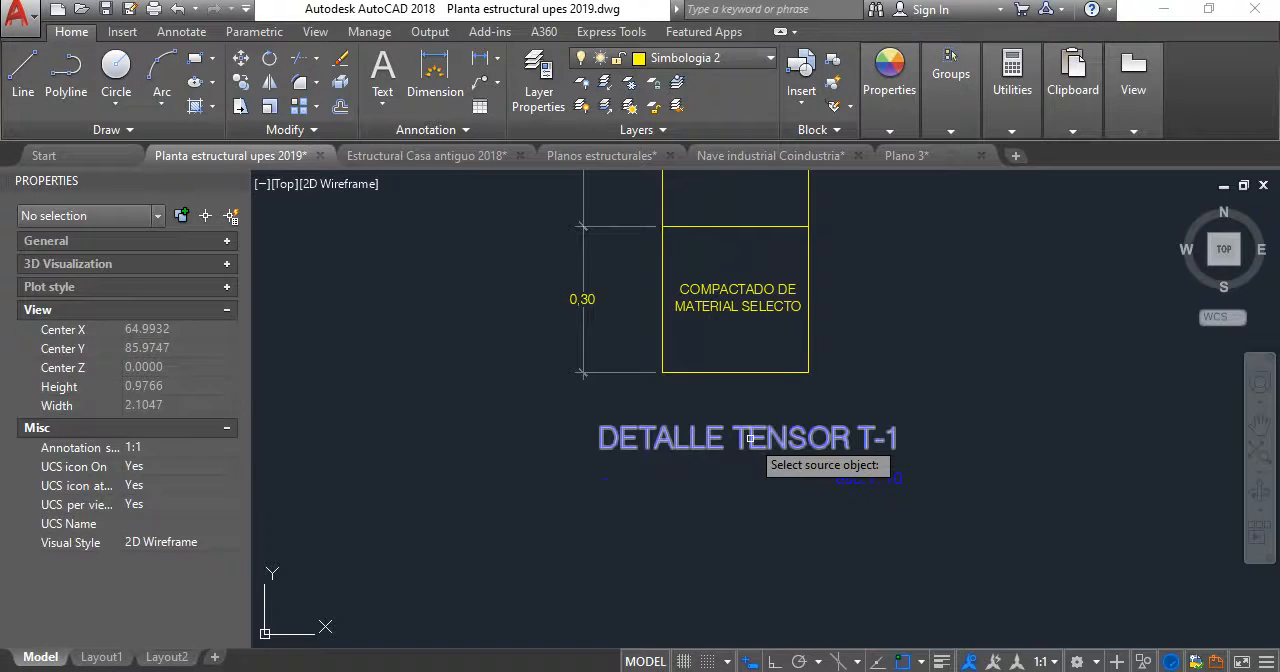
pyautogui.click(750, 439)
pyautogui.click(738, 354)
pyautogui.click(745, 262)
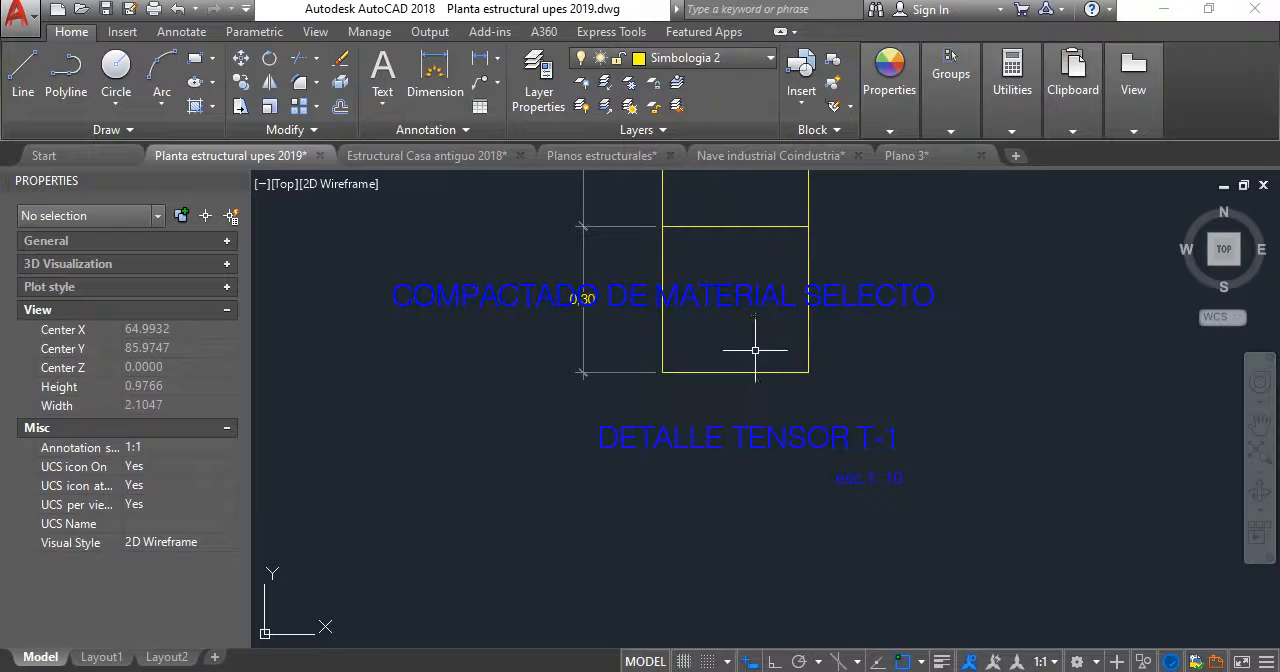
pyautogui.hotkey('ctrl', 'z')
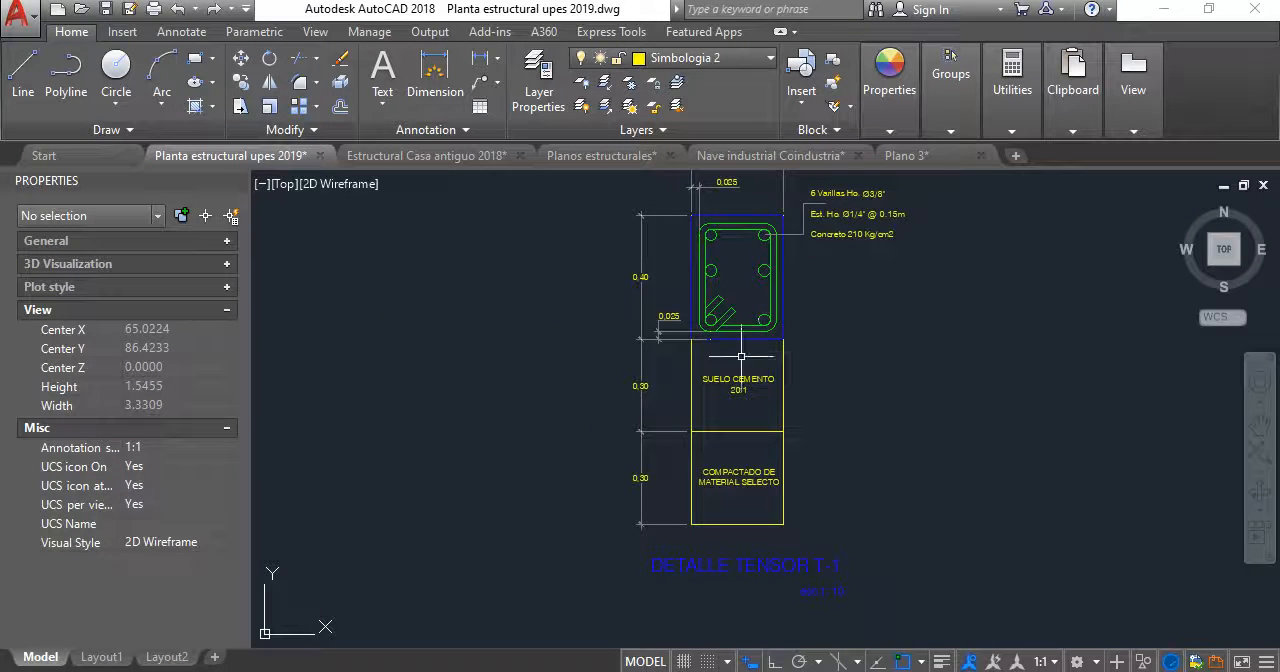
# - Examine the hatch of the SUELO CEMENTO 20:1 layer in the footing detail
pyautogui.scroll(-12, 741, 356)
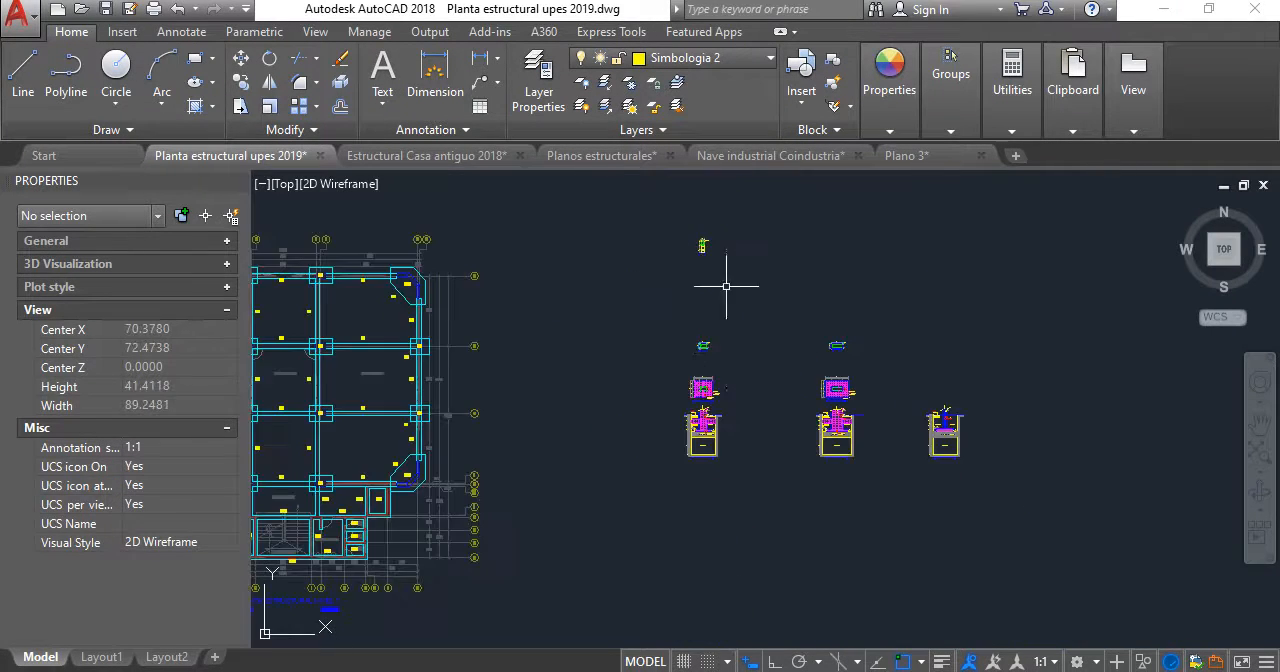
pyautogui.scroll(10, 700, 434)
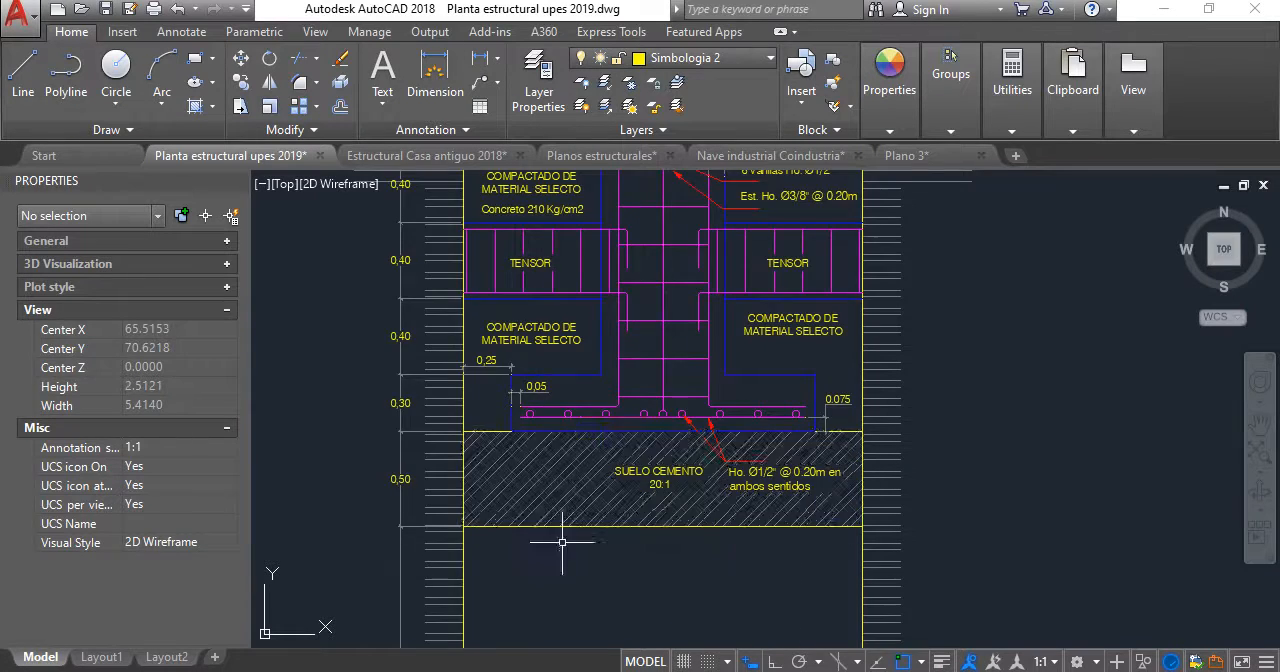
pyautogui.scroll(-2, 563, 414)
pyautogui.moveTo(563, 414); pyautogui.dragTo(599, 369, button='middle')
pyautogui.scroll(2, 629, 530)
pyautogui.scroll(-4, 660, 452)
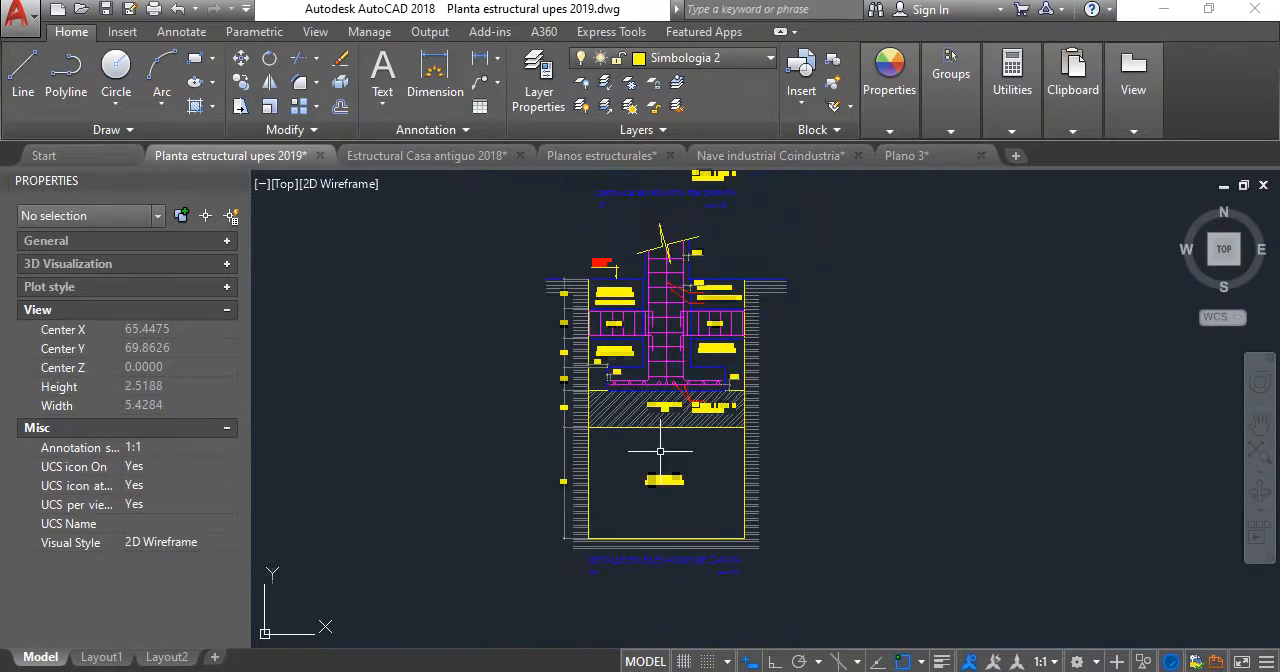
pyautogui.scroll(4, 625, 427)
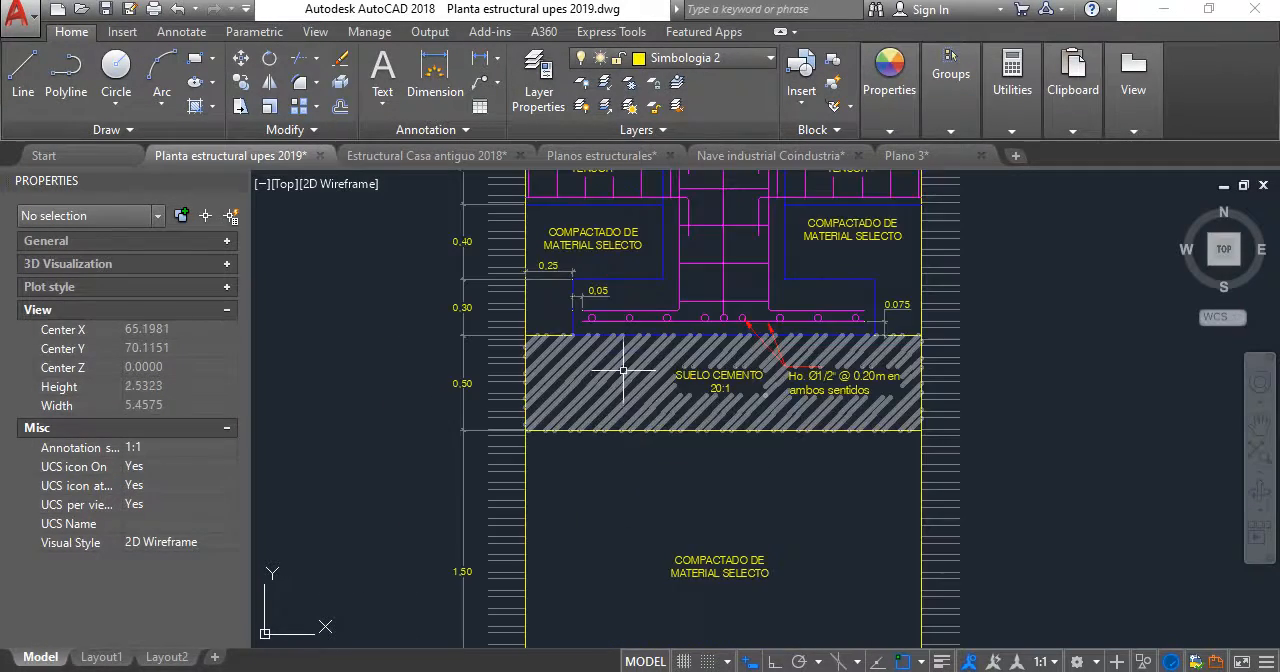
pyautogui.scroll(-12, 643, 370)
pyautogui.moveTo(642, 376); pyautogui.dragTo(639, 466, button='middle')
# - Hatch the SUELO CEMENTO 20:1 box of the tensor T-1 detail with the SOLID pattern
pyautogui.scroll(8, 646, 331)
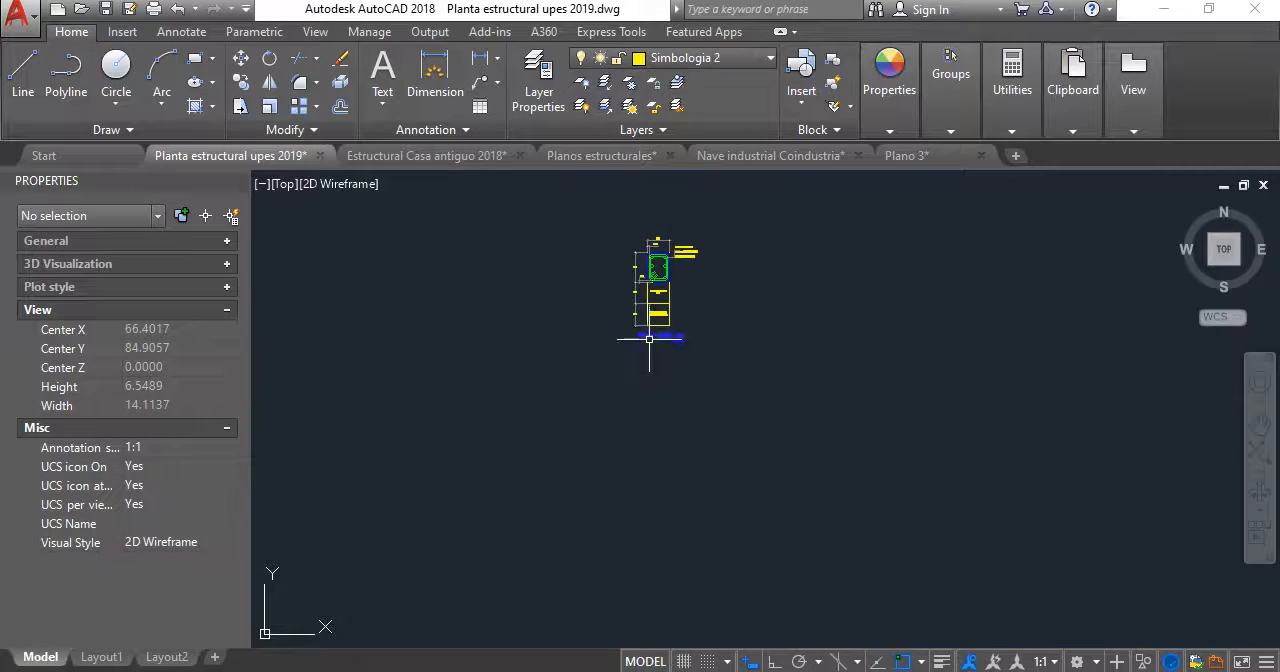
pyautogui.scroll(10, 663, 300)
pyautogui.moveTo(663, 300); pyautogui.dragTo(684, 398, button='middle')
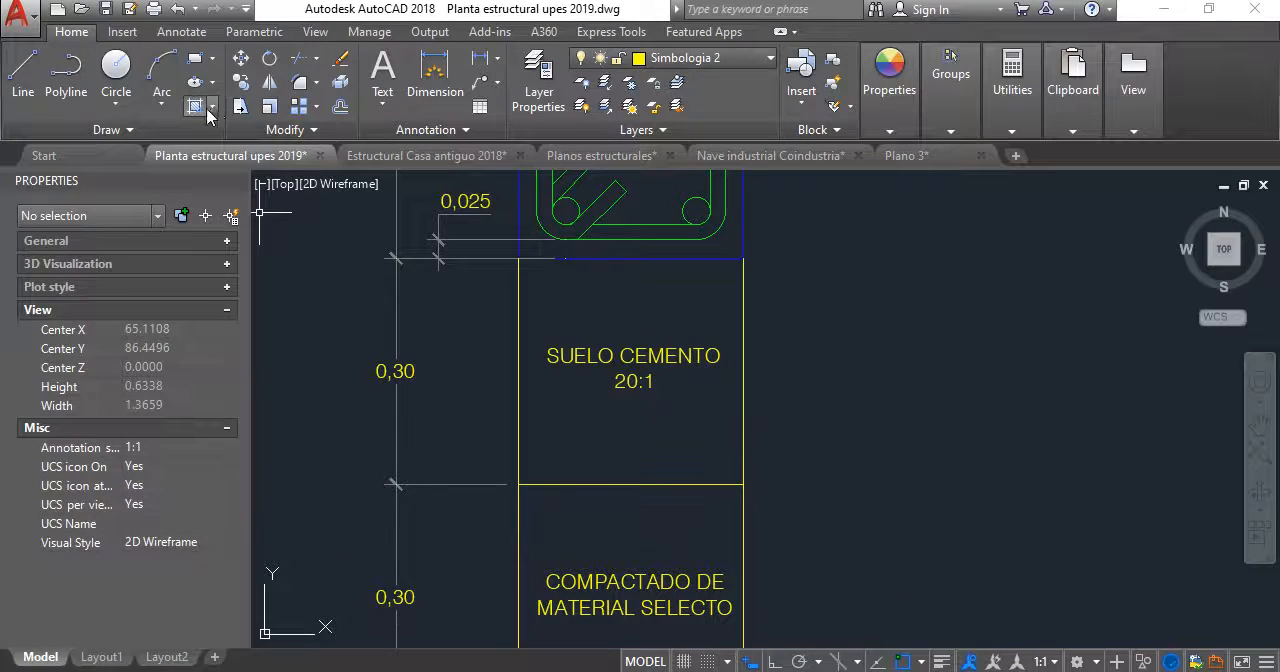
pyautogui.press('h')
pyautogui.press('Return')
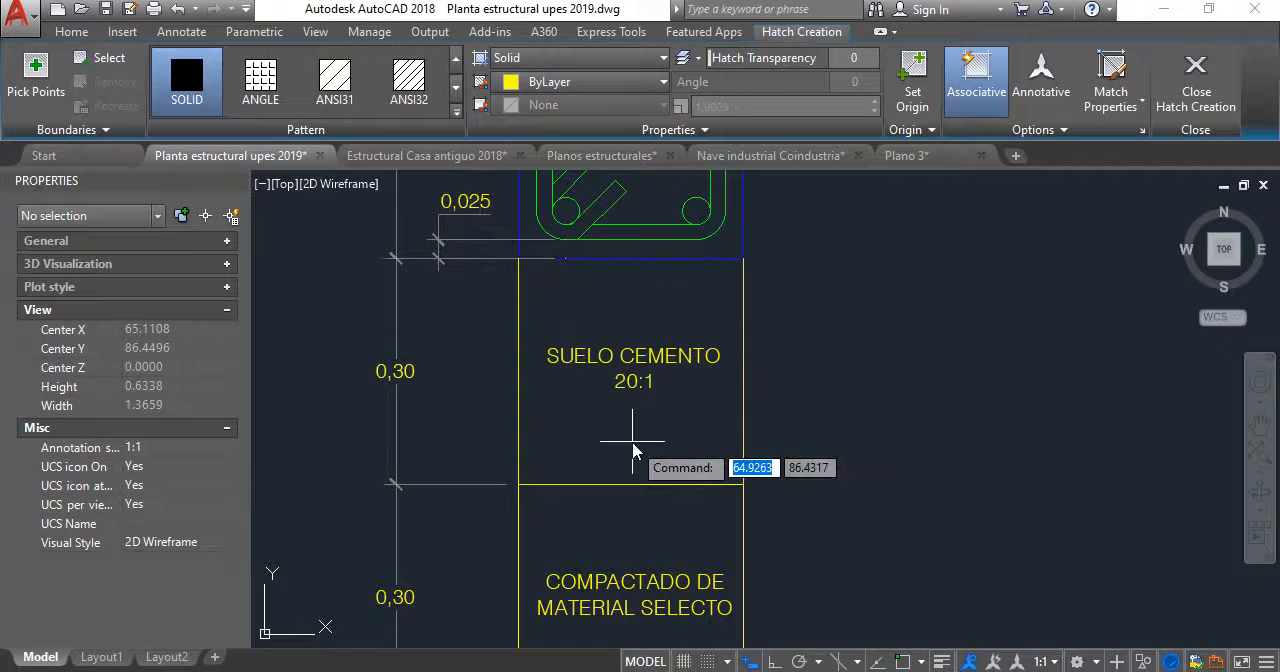
pyautogui.click(623, 428)
pyautogui.press('Return')
# - Match the properties of the footing detail's SUELO CEMENTO hatch onto the solid hatch in the tensor T-1 detail
pyautogui.scroll(-8, 670, 247)
pyautogui.moveTo(671, 247); pyautogui.dragTo(669, 199, button='middle')
pyautogui.scroll(-6, 669, 200)
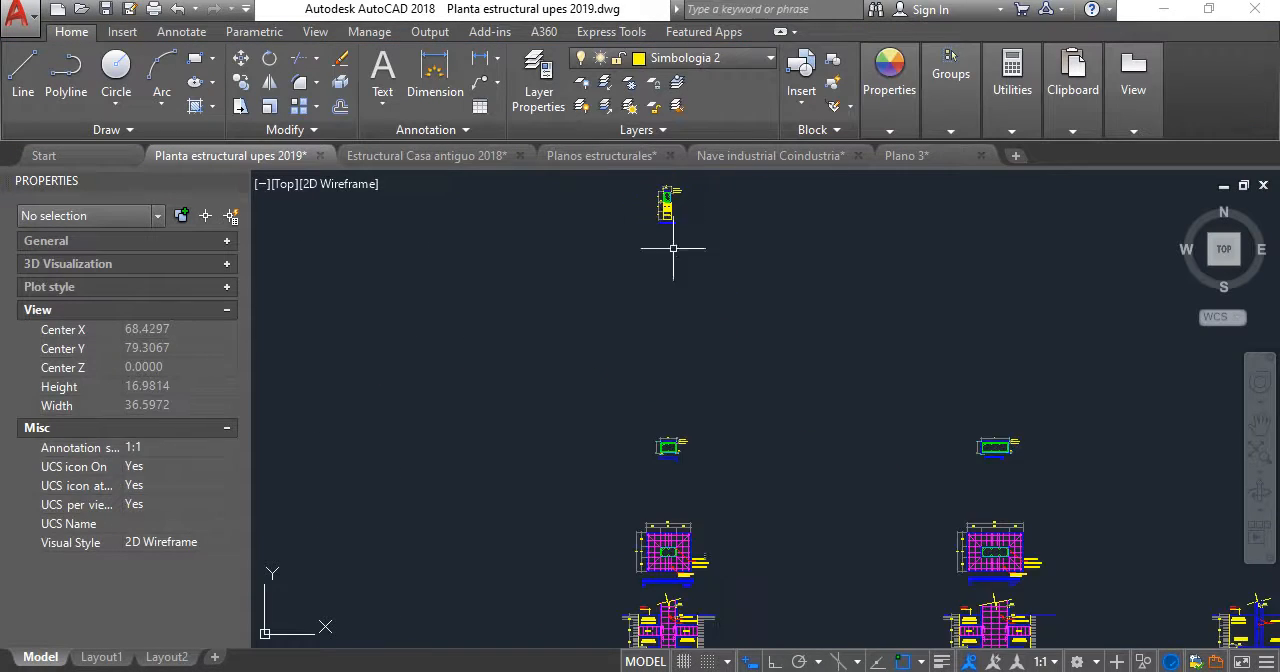
pyautogui.scroll(2, 685, 529)
pyautogui.moveTo(685, 531); pyautogui.dragTo(626, 198, button='middle')
pyautogui.scroll(4, 609, 388)
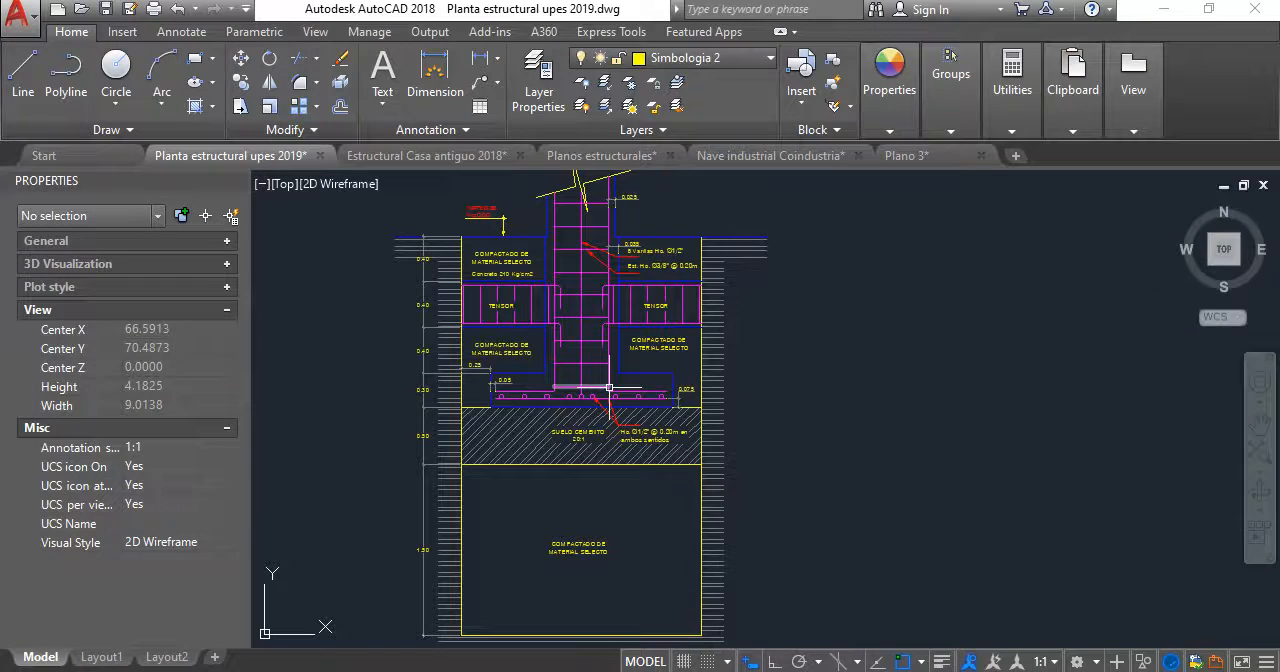
pyautogui.press('Return')
pyautogui.click(476, 447)
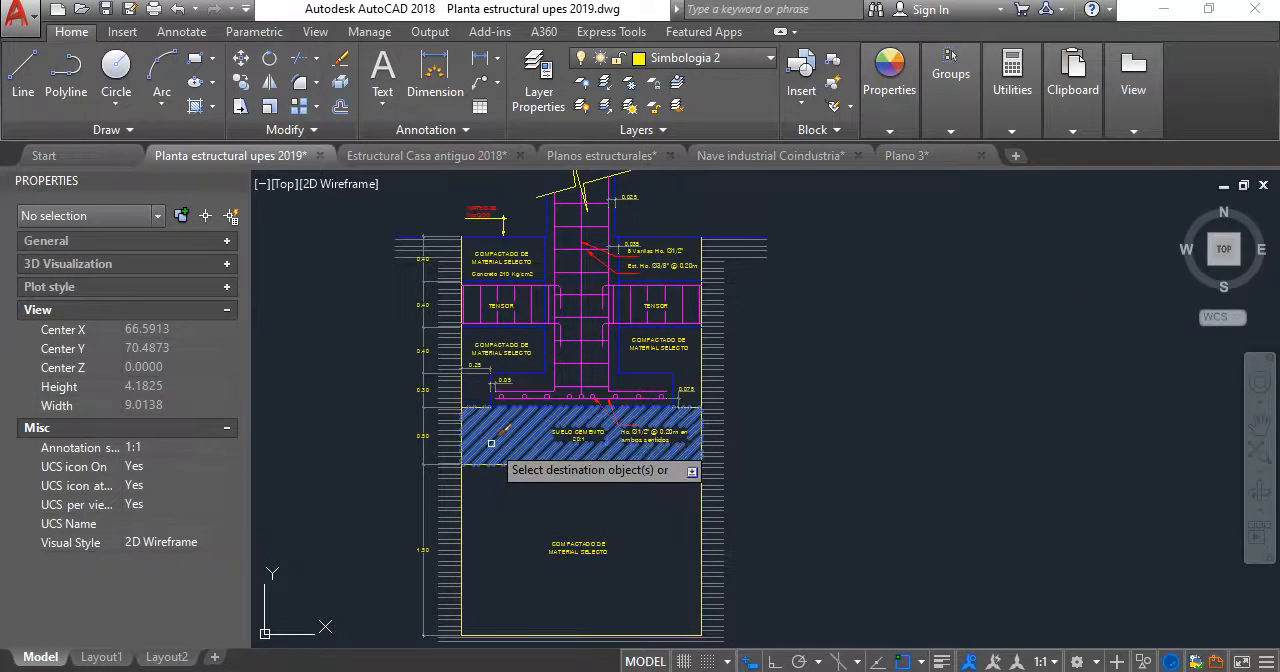
pyautogui.scroll(-8, 637, 421)
pyautogui.moveTo(636, 421); pyautogui.dragTo(625, 640, button='middle')
pyautogui.scroll(3, 642, 364)
pyautogui.scroll(8, 589, 352)
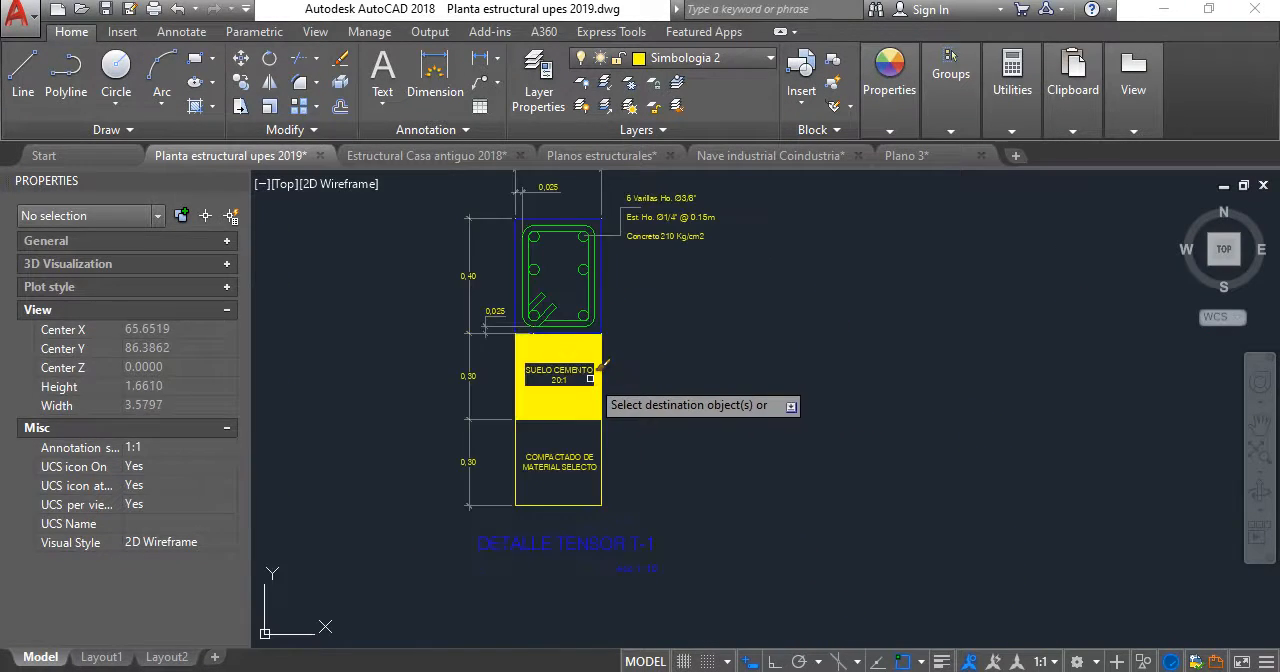
pyautogui.click(586, 406)
# - Set the scale of the tensor detail's SUELO CEMENTO hatch to 0.01
pyautogui.scroll(5, 600, 400)
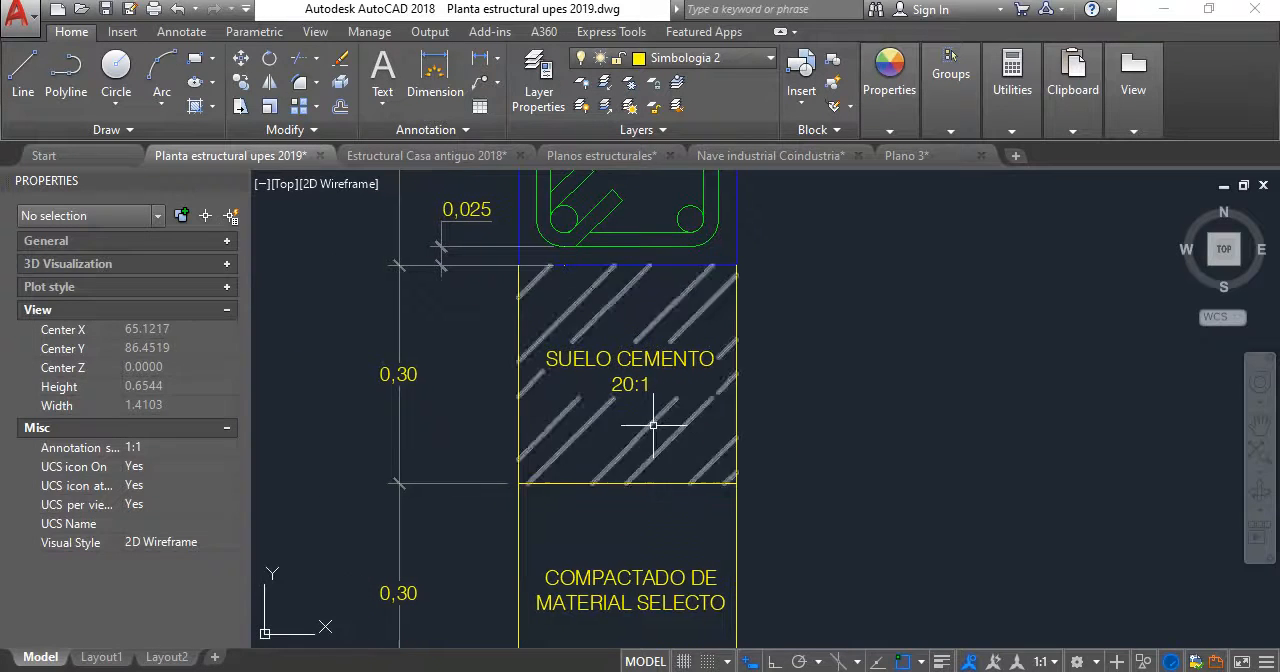
pyautogui.click(648, 427)
pyautogui.click(637, 425)
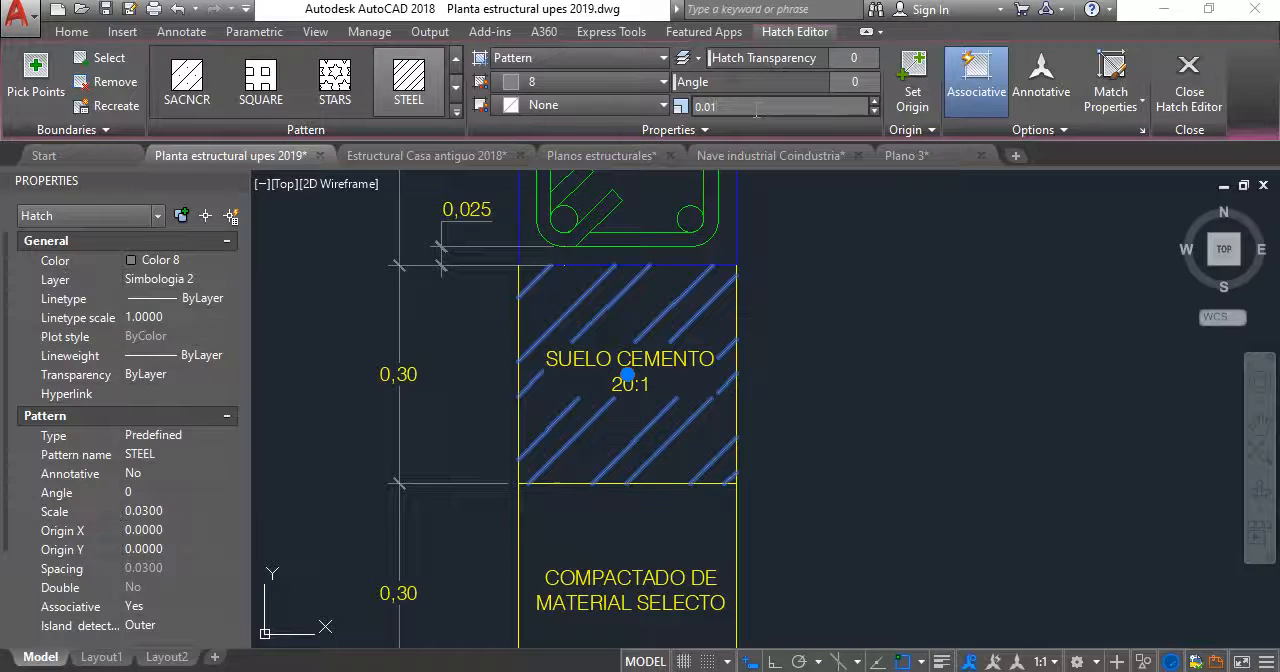
pyautogui.press('Return')
pyautogui.press('Escape')
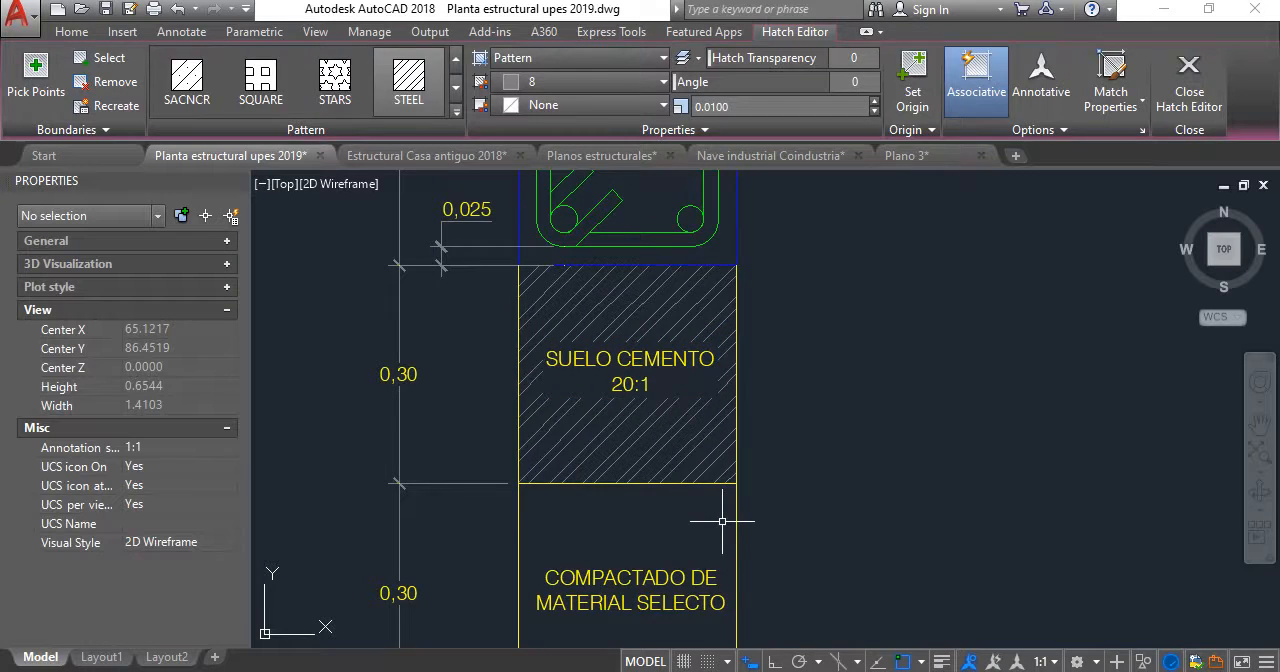
# - Examine the tensor T-1 detail, checking its section, fill layers, dimensions and title
pyautogui.scroll(-4, 710, 400)
pyautogui.moveTo(705, 287); pyautogui.dragTo(674, 343, button='middle')
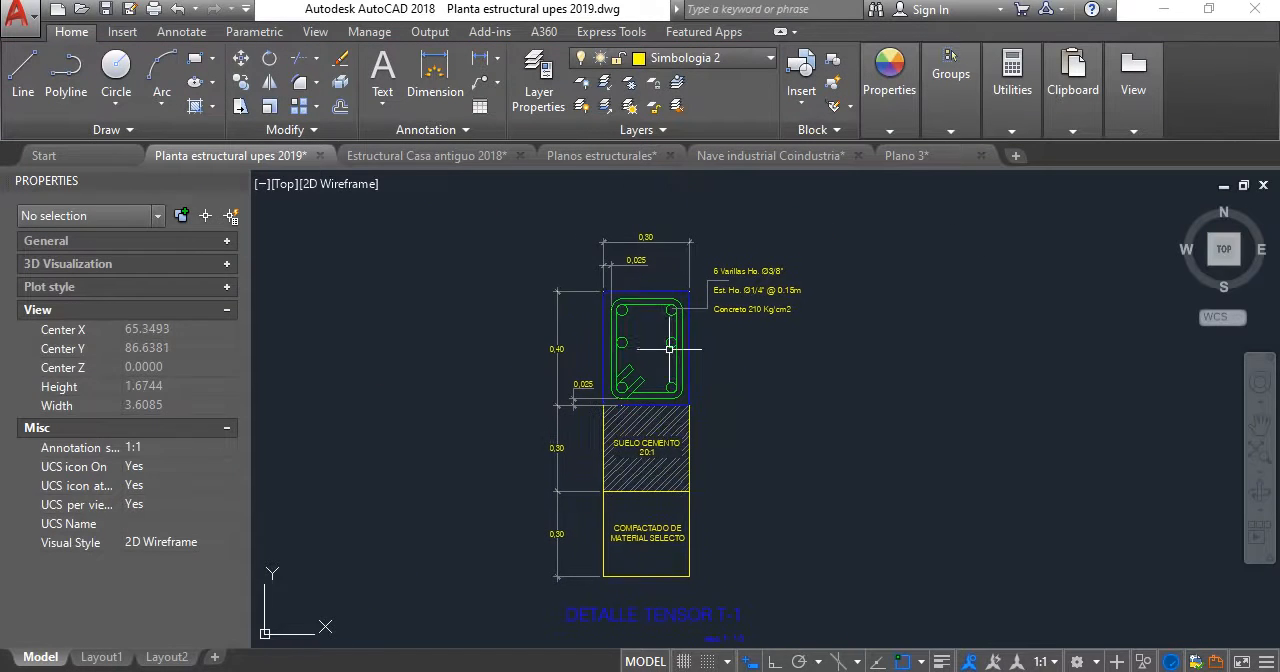
pyautogui.moveTo(635, 453); pyautogui.dragTo(612, 362, button='middle')
pyautogui.scroll(-2, 704, 295)
pyautogui.moveTo(704, 302); pyautogui.dragTo(680, 324, button='middle')
pyautogui.scroll(2, 637, 466)
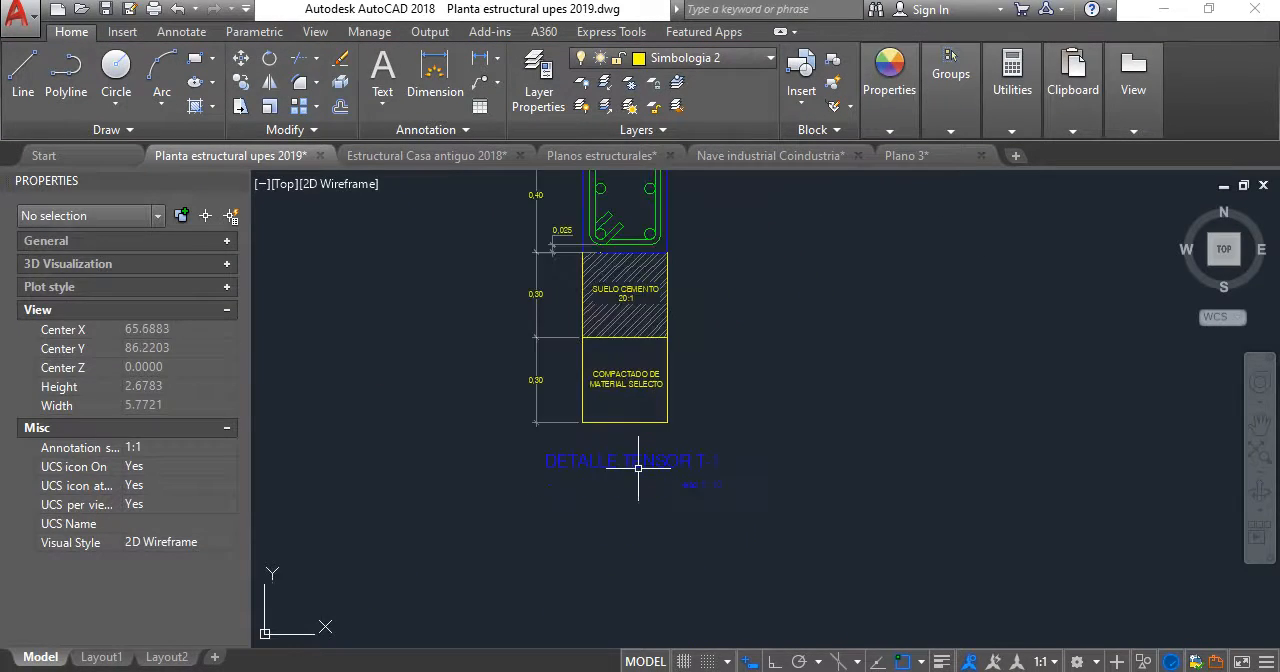
pyautogui.scroll(2, 645, 425)
pyautogui.scroll(-4, 652, 380)
pyautogui.moveTo(646, 380); pyautogui.dragTo(582, 455, button='middle')
pyautogui.scroll(-2, 614, 406)
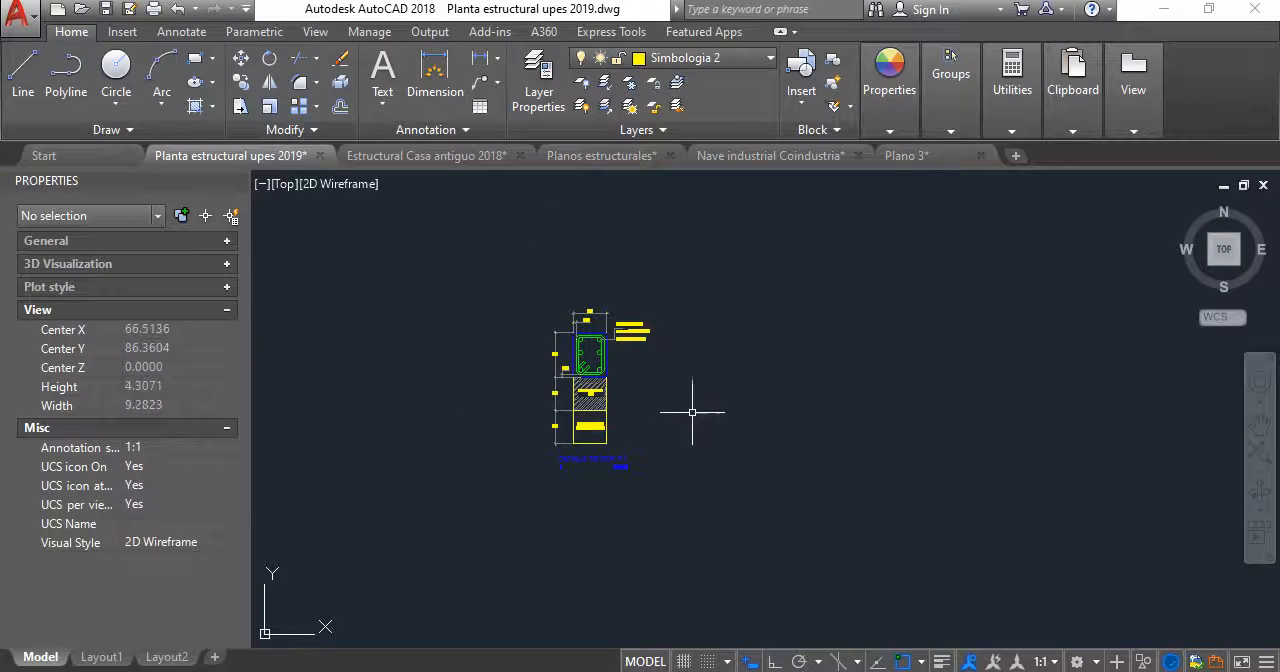
pyautogui.click(737, 532)
pyautogui.click(479, 278)
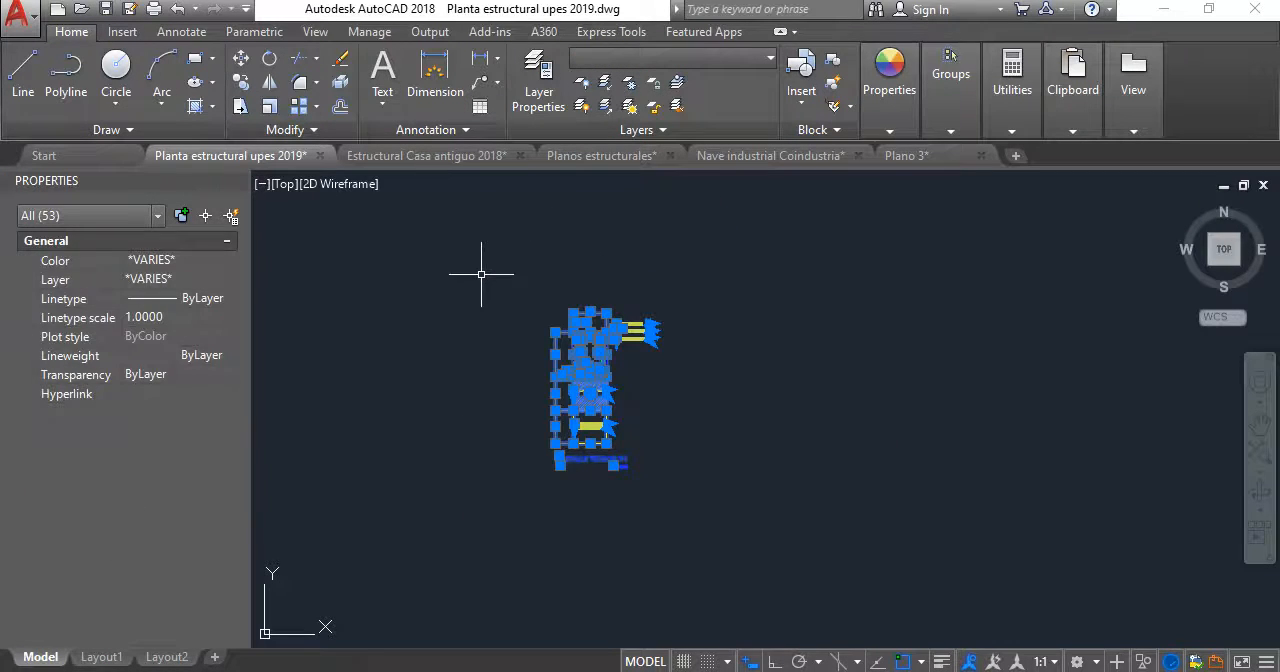
pyautogui.press('Escape')
# - Copy the whole tensor T-1 detail horizontally to the empty area on its right with Ortho on
pyautogui.click(820, 548)
pyautogui.click(508, 240)
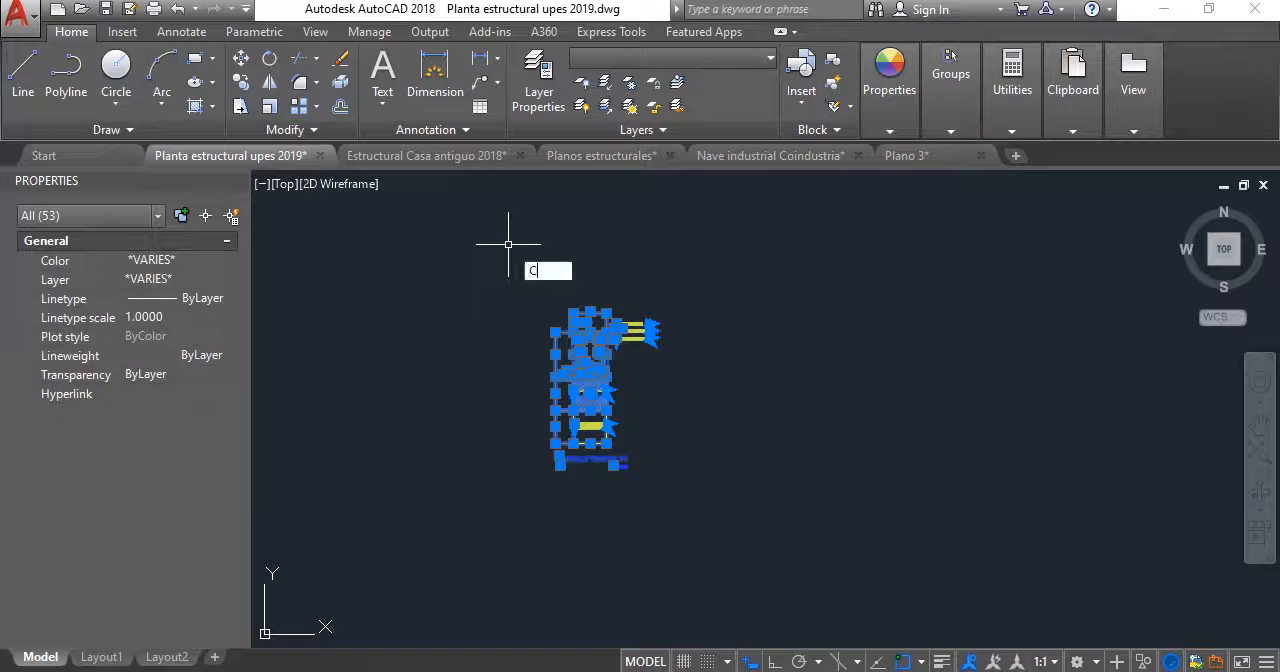
pyautogui.write('o')
pyautogui.press('Return')
pyautogui.click(657, 525)
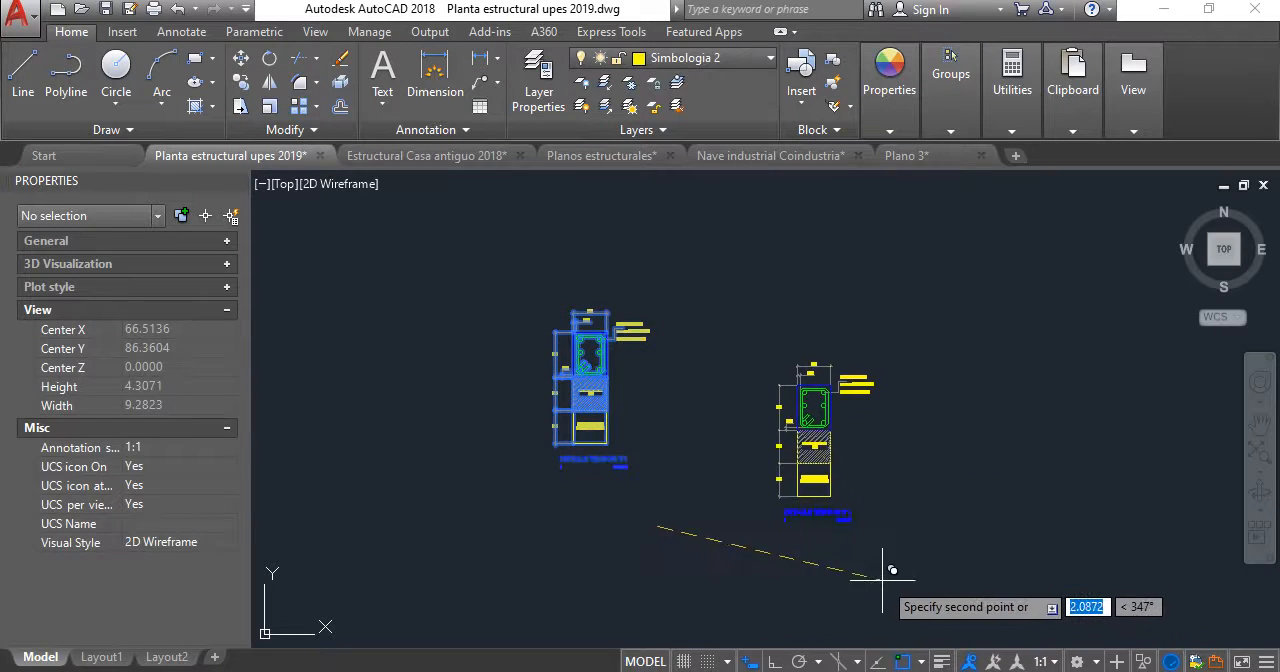
pyautogui.press('F8')
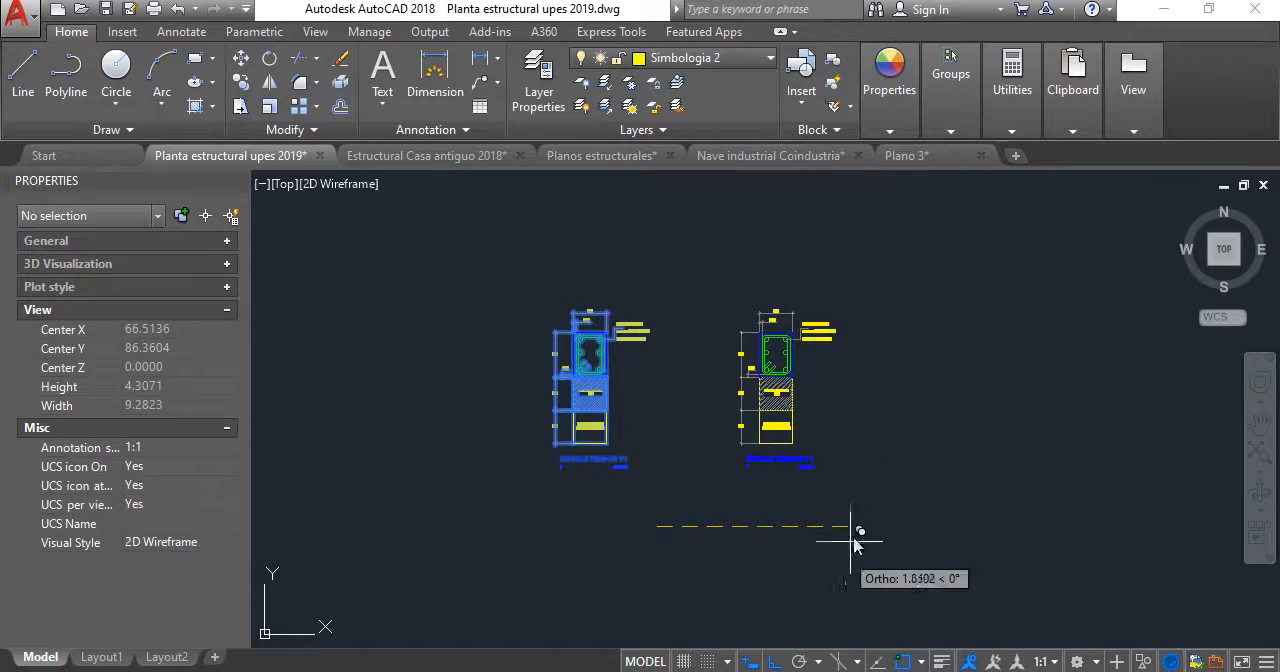
pyautogui.click(931, 527)
pyautogui.press('Escape')
pyautogui.scroll(4, 860, 356)
pyautogui.scroll(1, 820, 386)
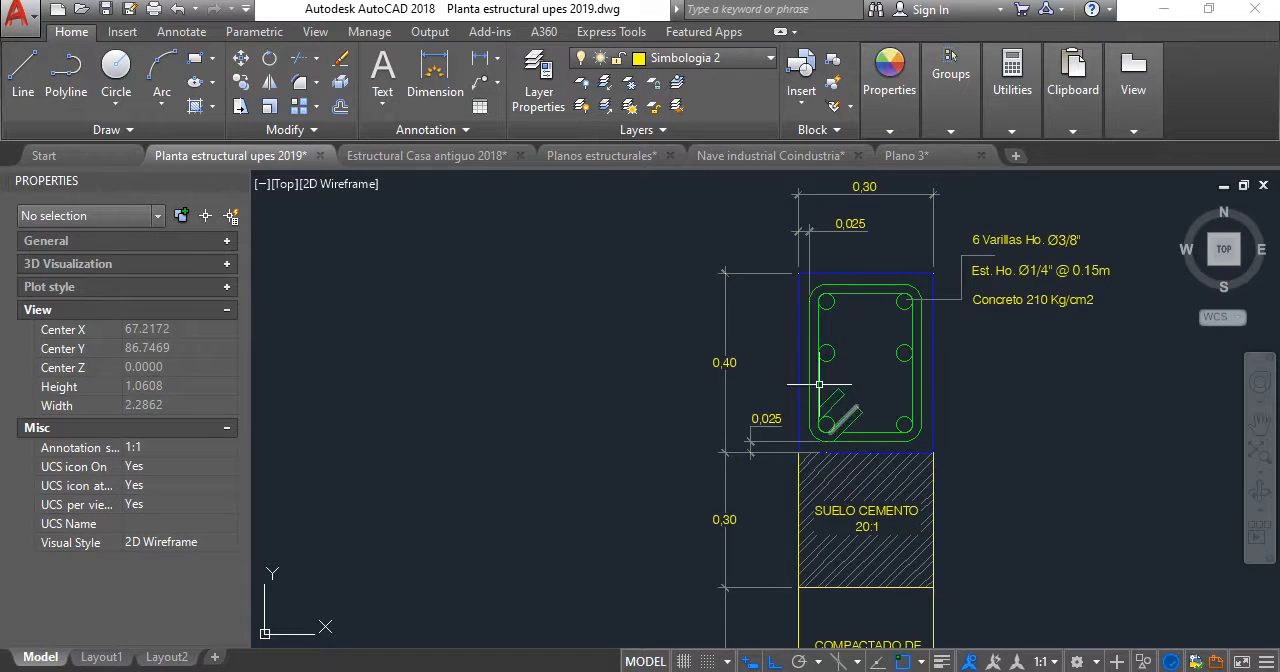
pyautogui.scroll(-3, 600, 347)
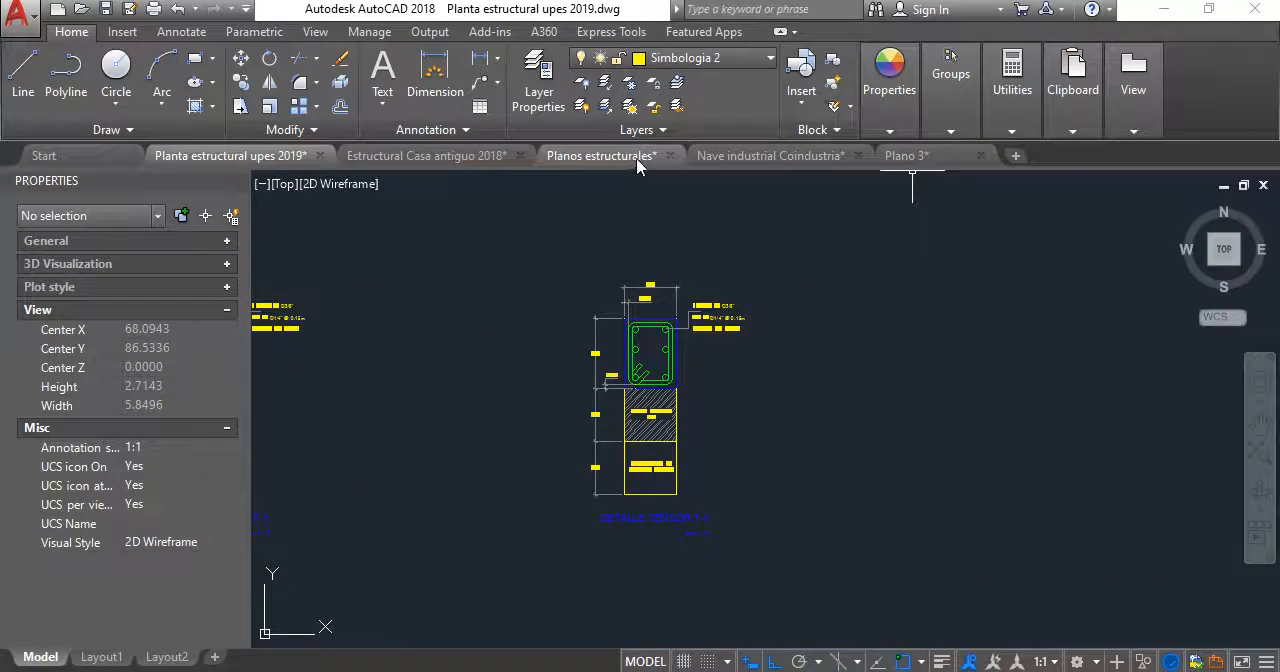
# - Switch to the Nave industrial Coindustria drawing and examine the tensor and fill layers below the wall in the ELEVACIÓN TÍPICA DE PARED detail
pyautogui.click(932, 158)
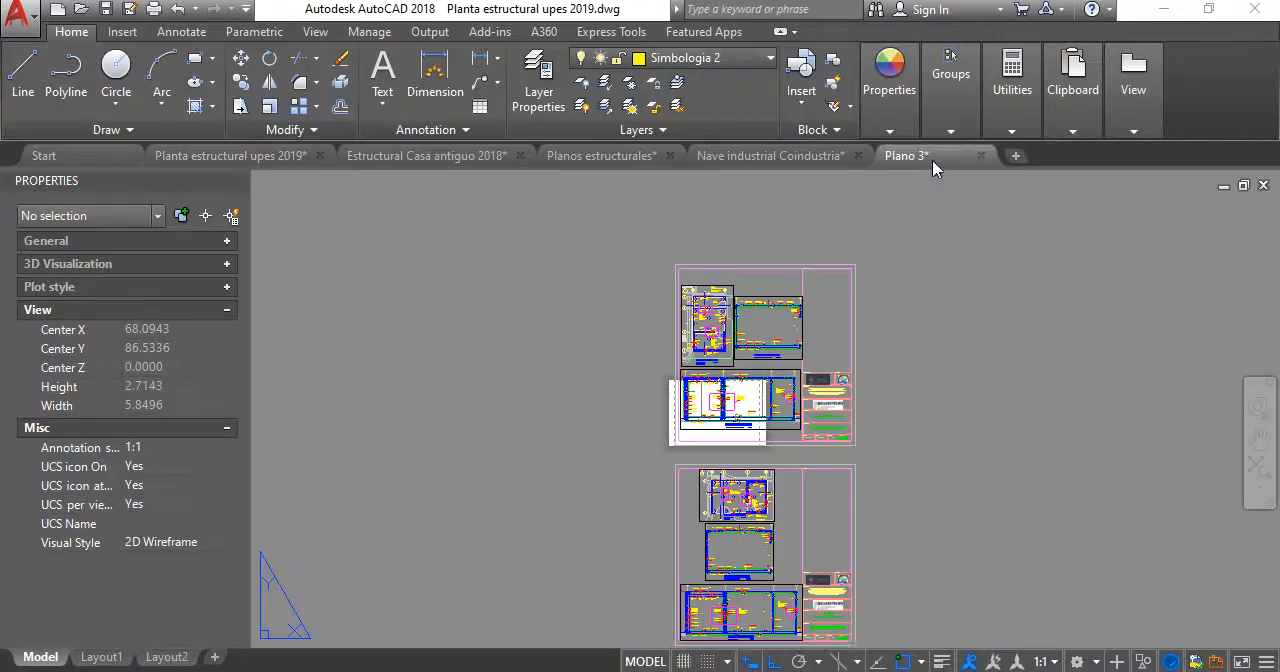
pyautogui.click(770, 155)
pyautogui.scroll(-5, 788, 303)
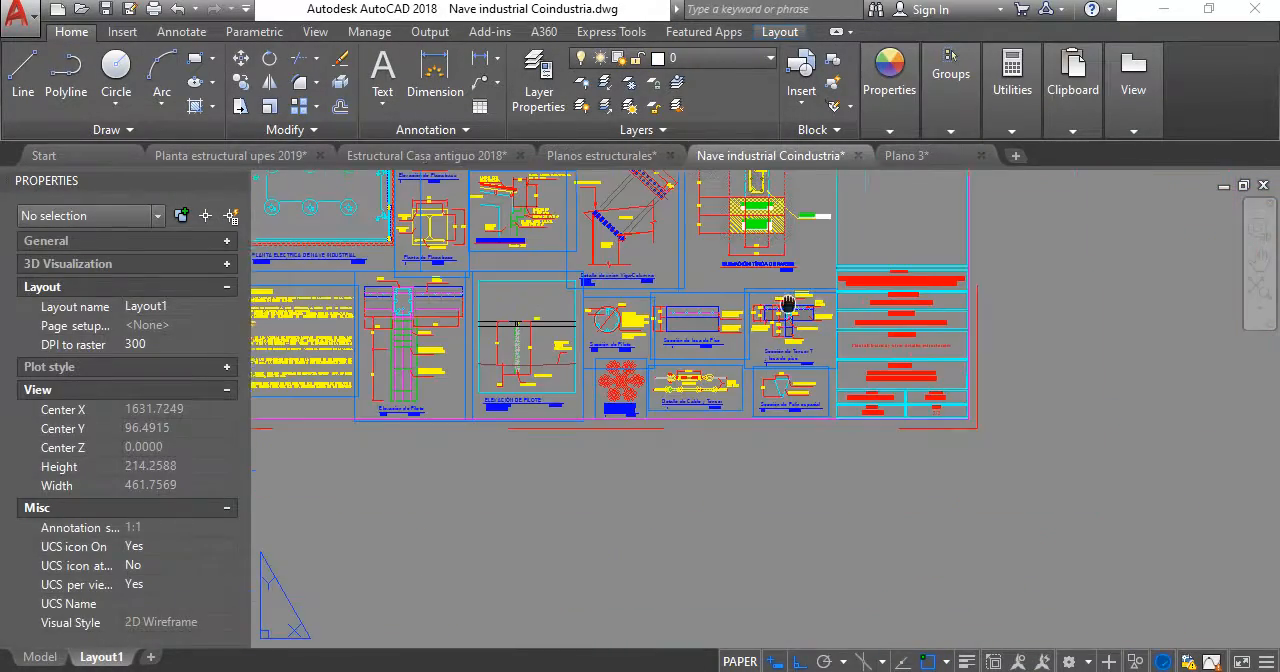
pyautogui.moveTo(788, 303); pyautogui.dragTo(963, 548, button='middle')
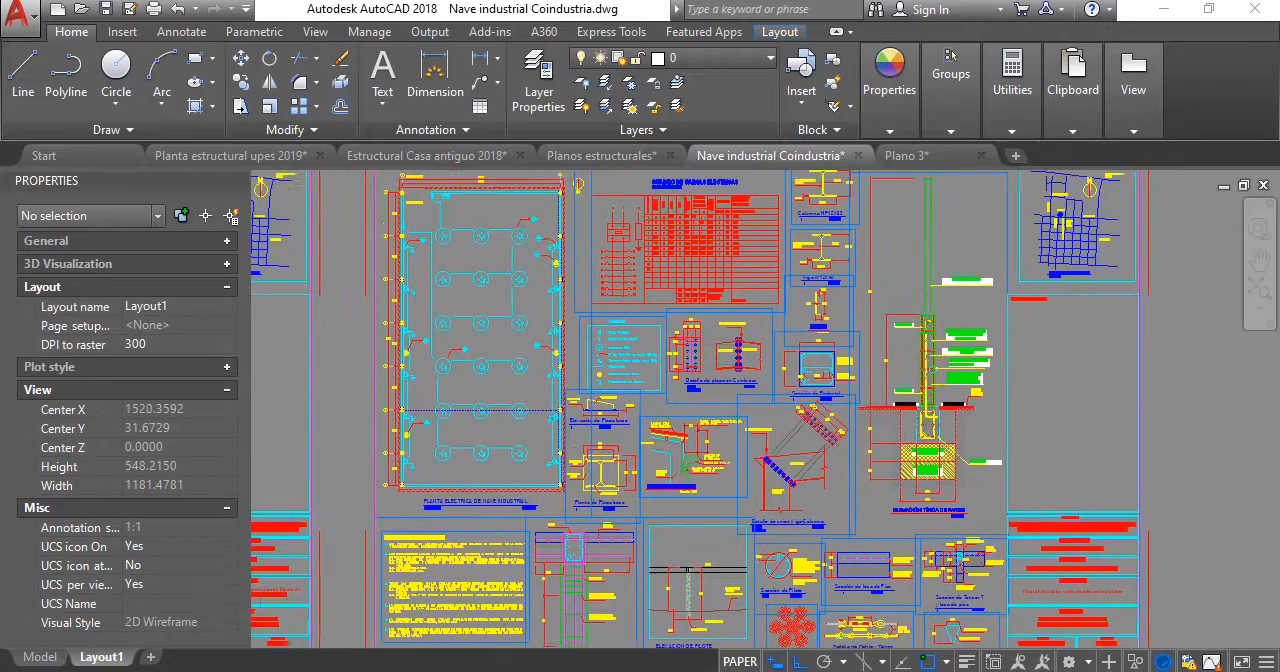
pyautogui.scroll(10, 966, 430)
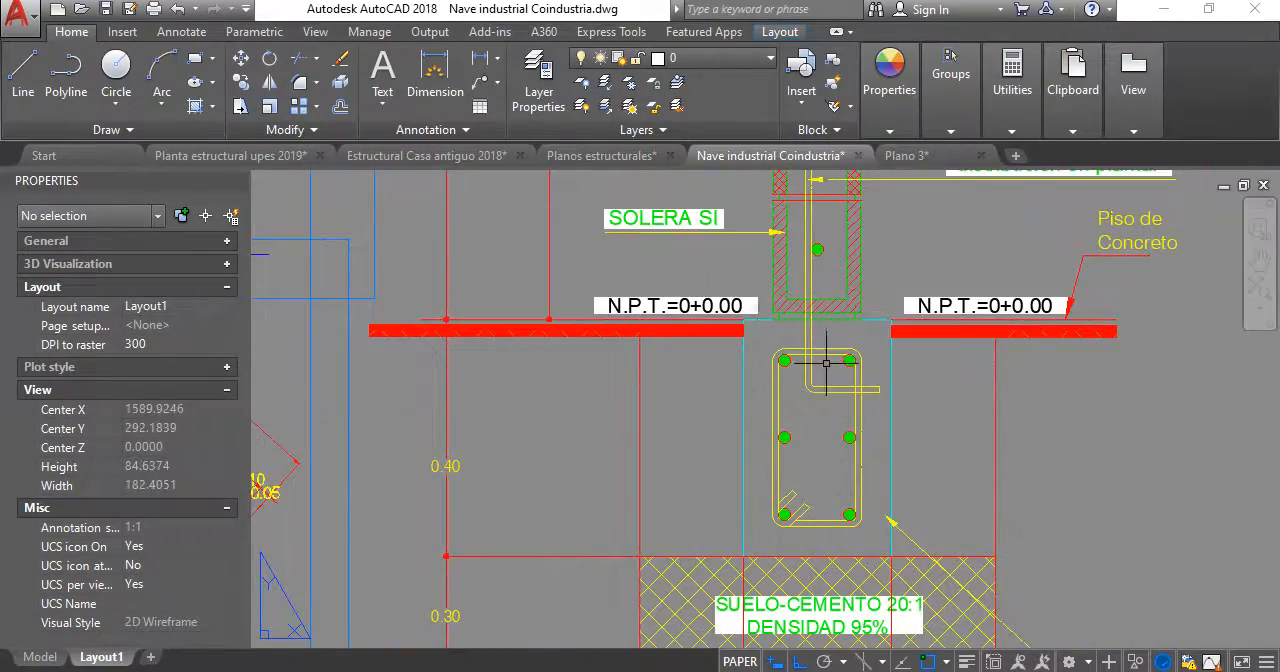
pyautogui.scroll(-4, 823, 360)
pyautogui.scroll(4, 760, 380)
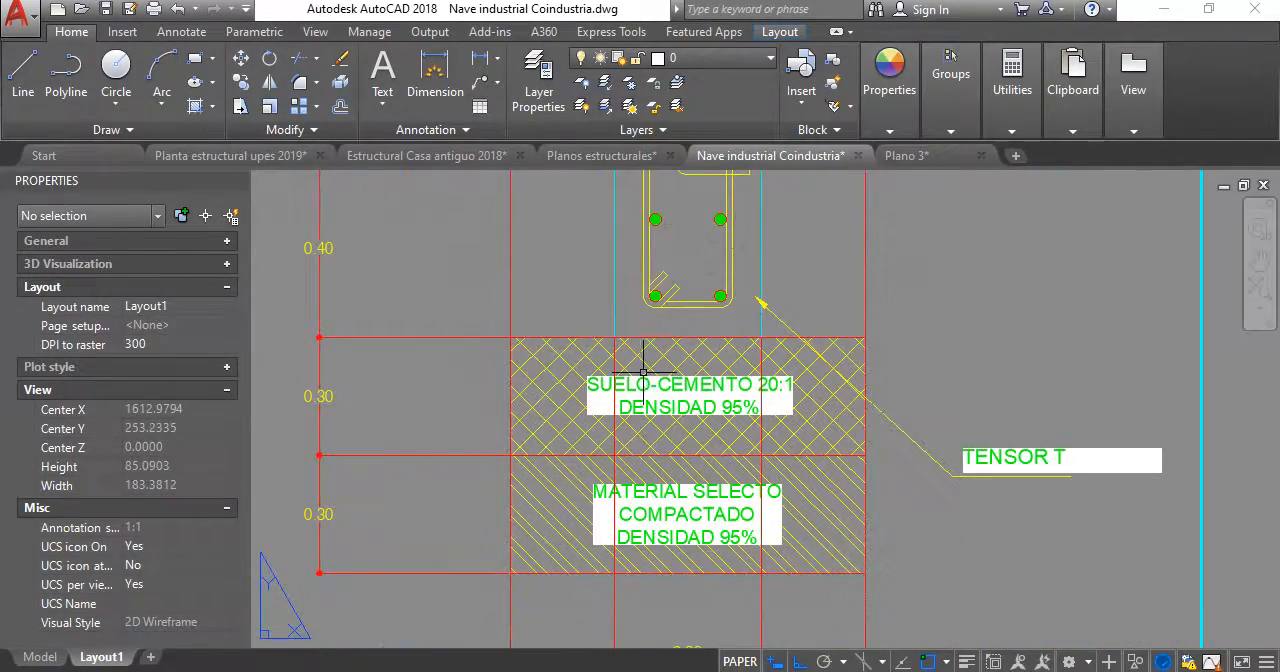
pyautogui.scroll(-2, 651, 396)
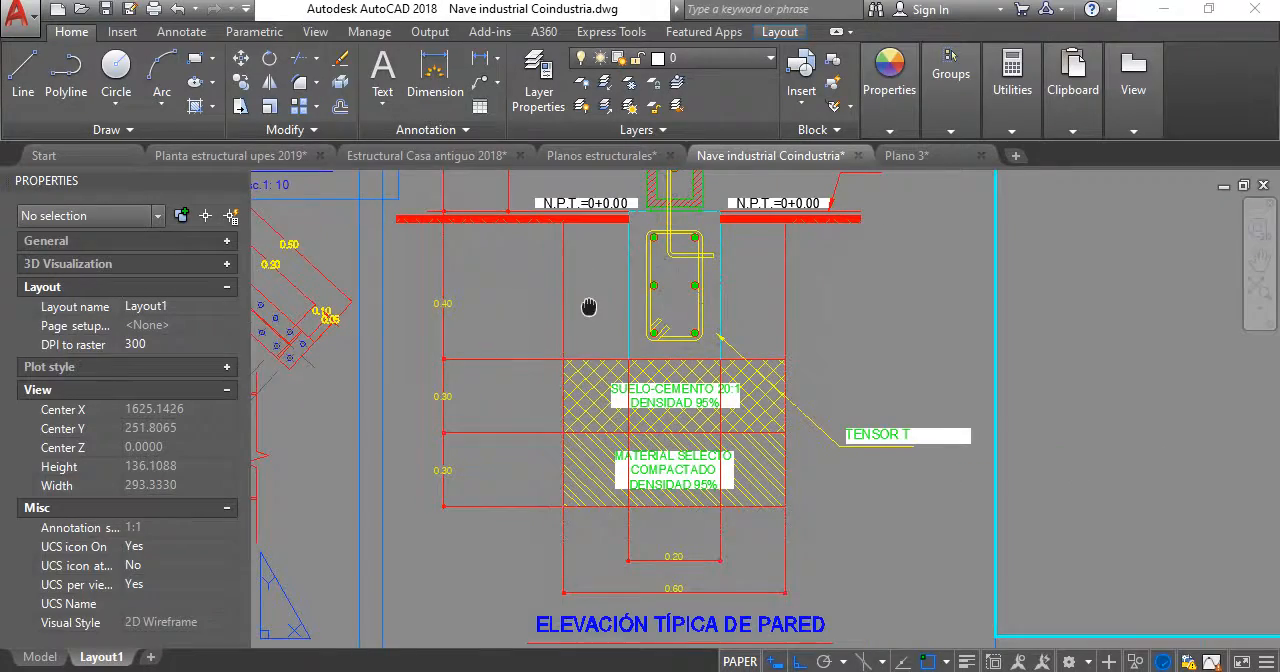
pyautogui.moveTo(589, 307); pyautogui.dragTo(651, 479)
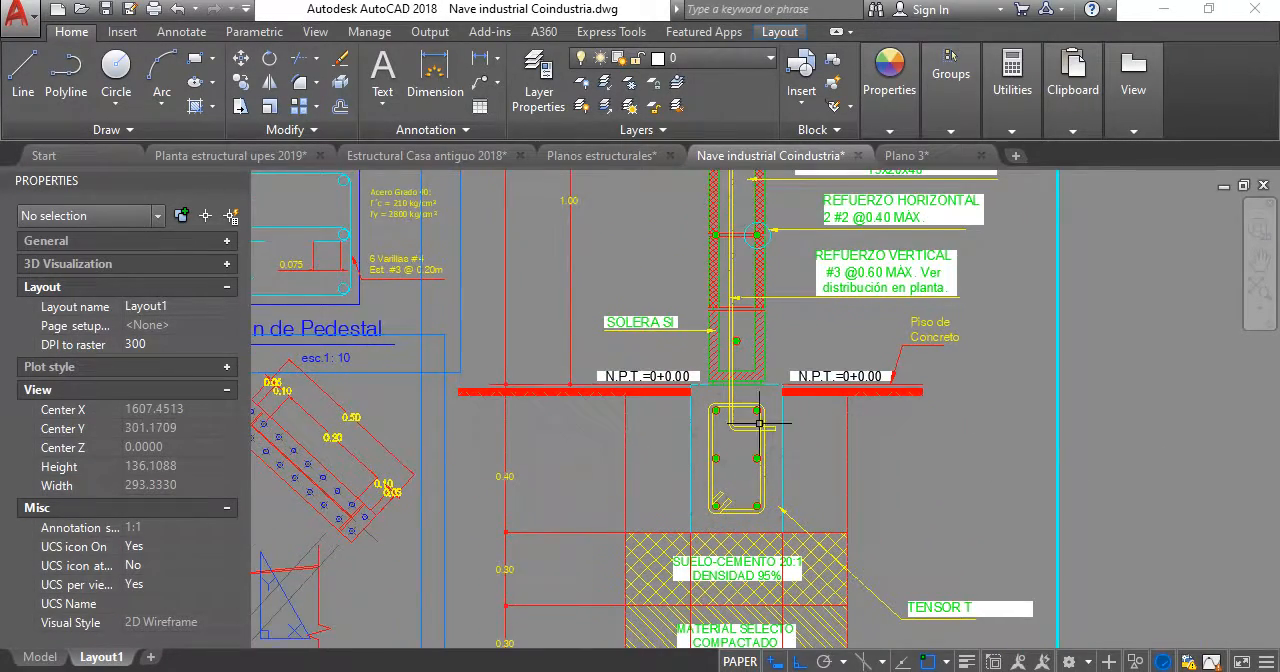
pyautogui.moveTo(759, 424)
pyautogui.mouseDown(button='middle')
pyautogui.moveTo(716, 464)
pyautogui.moveTo(721, 531)
pyautogui.moveTo(774, 528)
pyautogui.mouseUp(button='middle')
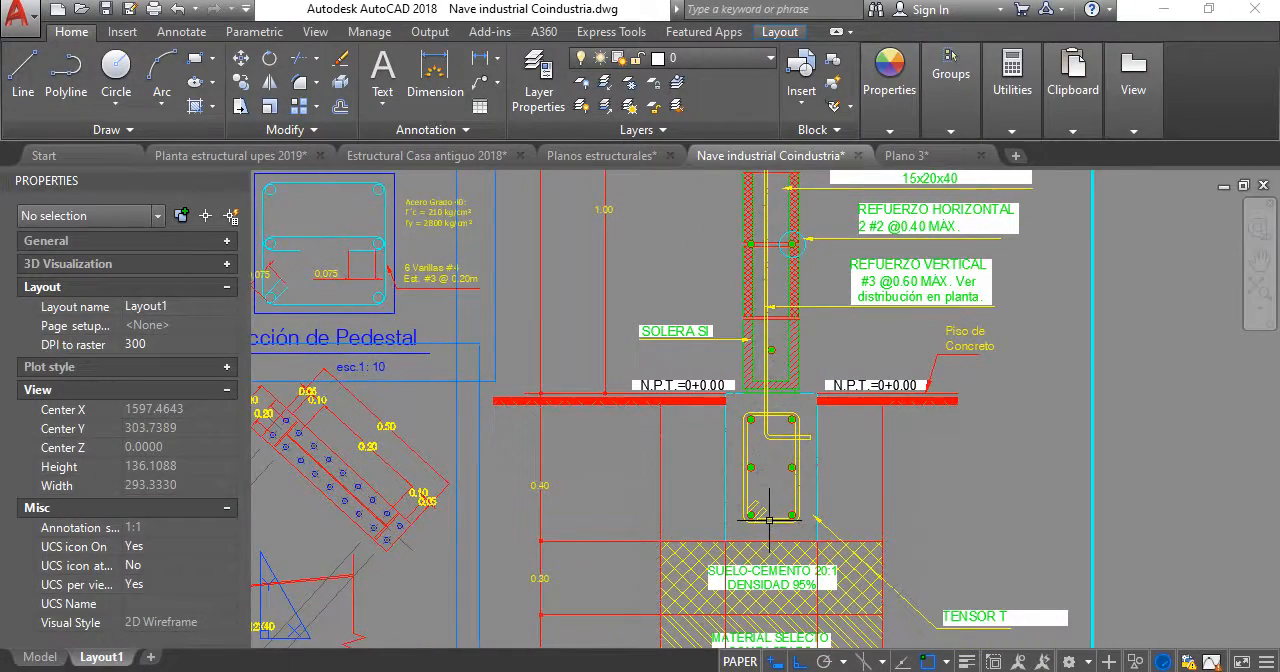
# - Examine the block wall above the tensor in the typical wall elevation, checking its soleras, vertical and horizontal reinforcement, and notes
pyautogui.scroll(2, 769, 520)
pyautogui.scroll(-2, 712, 413)
pyautogui.moveTo(712, 414); pyautogui.dragTo(728, 501, button='middle')
pyautogui.moveTo(797, 275); pyautogui.dragTo(792, 414, button='middle')
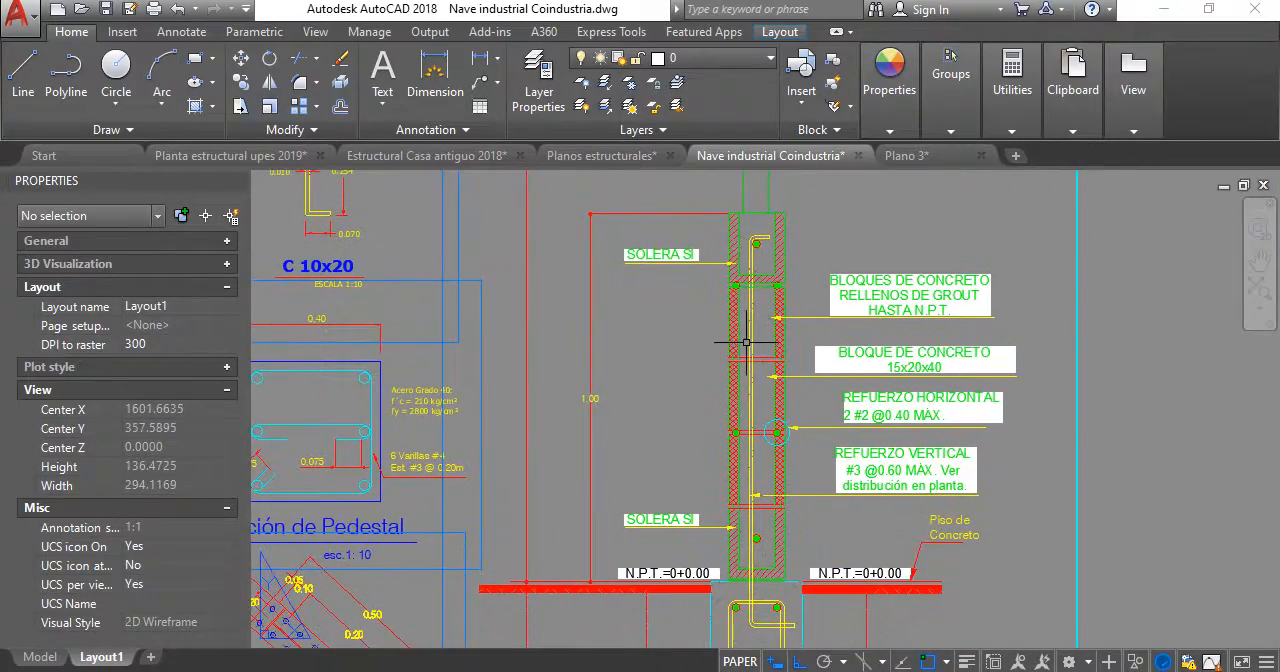
pyautogui.moveTo(748, 343)
pyautogui.mouseDown(button='middle')
pyautogui.moveTo(799, 340)
pyautogui.moveTo(798, 328)
pyautogui.mouseUp(button='middle')
pyautogui.moveTo(834, 444); pyautogui.dragTo(800, 308, button='middle')
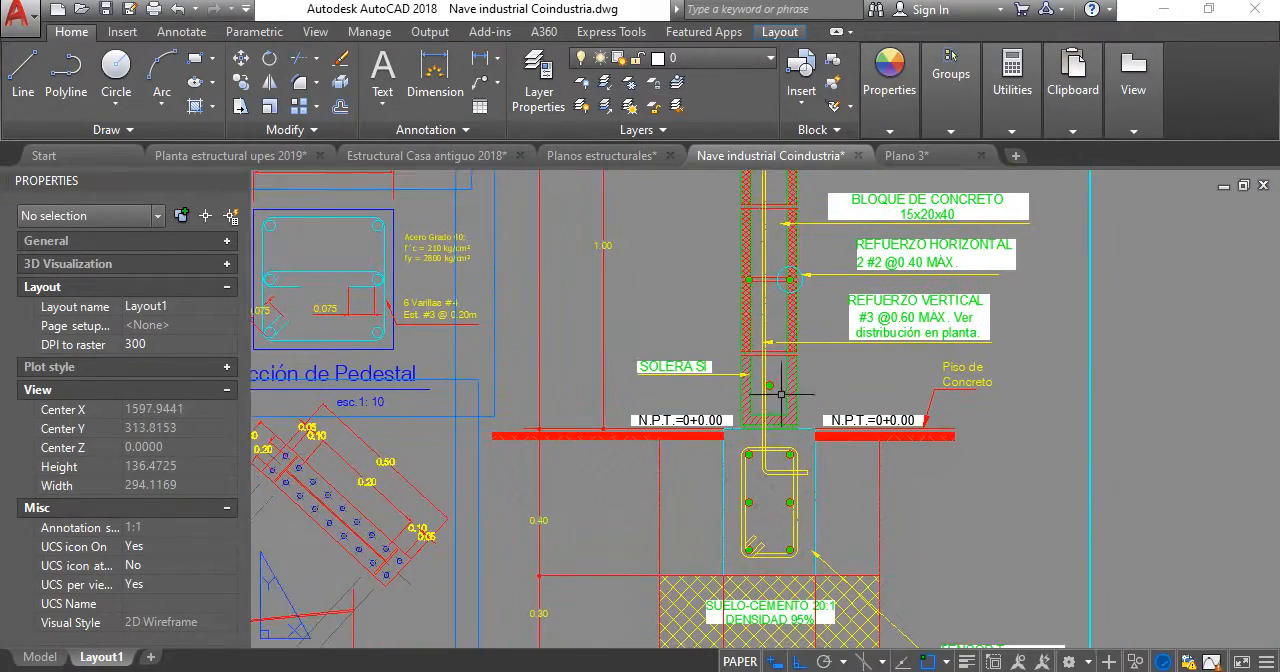
pyautogui.moveTo(726, 343); pyautogui.dragTo(788, 392, button='middle')
pyautogui.moveTo(777, 338); pyautogui.dragTo(777, 346, button='middle')
pyautogui.moveTo(752, 271); pyautogui.dragTo(752, 388, button='middle')
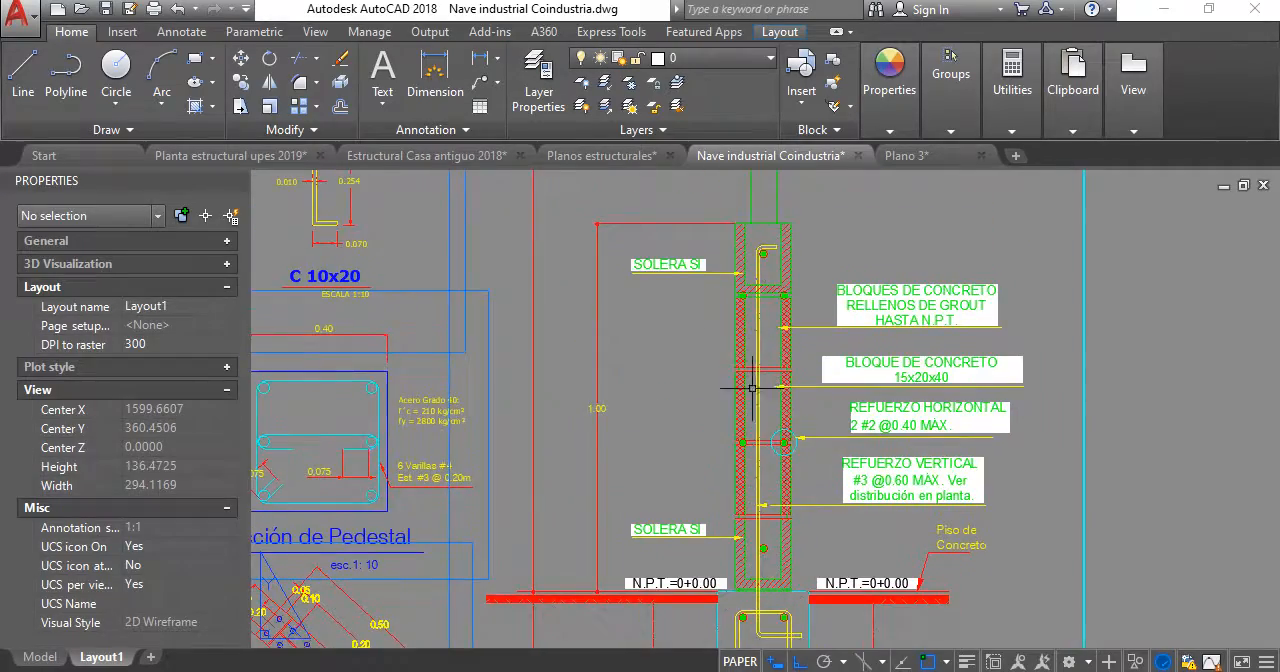
pyautogui.scroll(-4, 907, 255)
pyautogui.moveTo(602, 290); pyautogui.dragTo(1054, 257, button='middle')
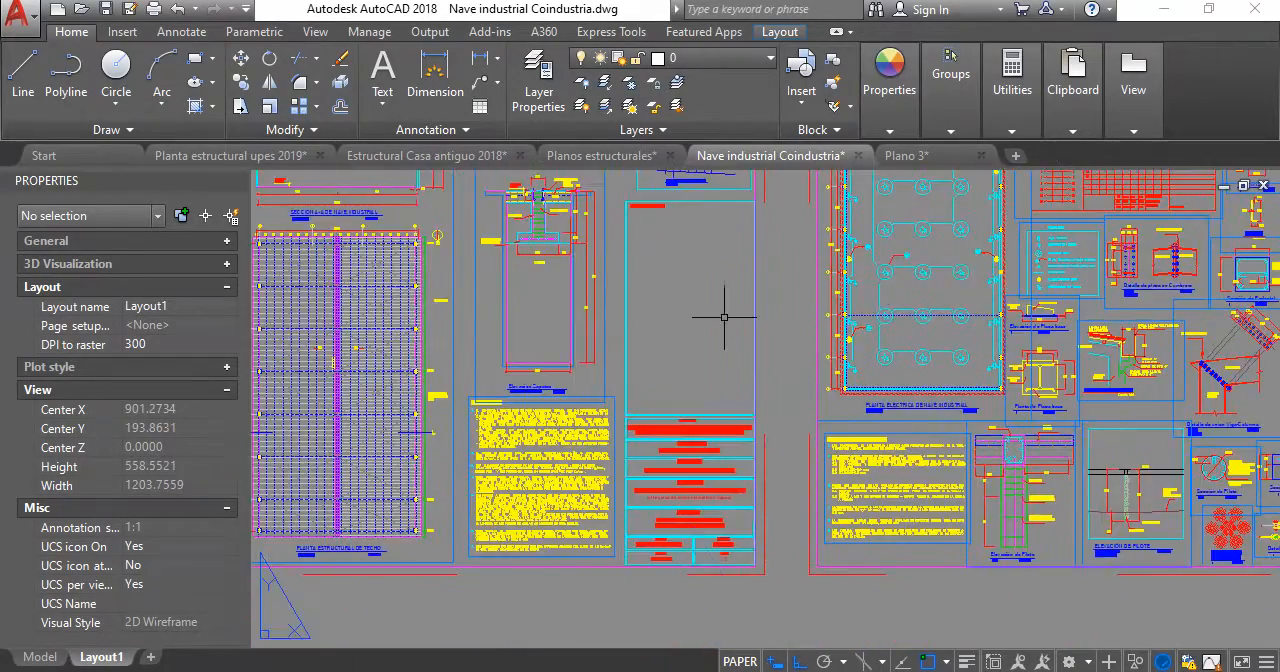
pyautogui.scroll(-6, 723, 317)
pyautogui.moveTo(864, 312); pyautogui.dragTo(1084, 306, button='middle')
pyautogui.scroll(2, 881, 249)
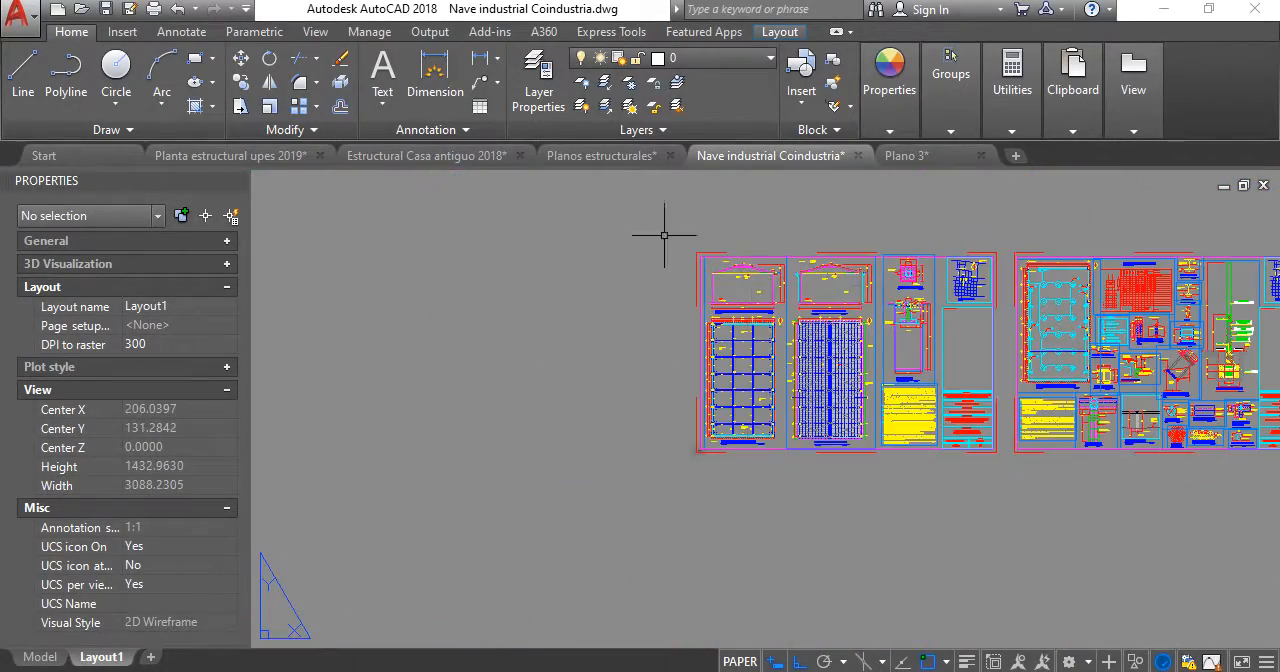
# - Switch to the Planos estructurales drawing and examine the DETALLE DE SOLERA DE FUNDACIÓN, checking its blocks, ground level, reinforcement and soil-cement layer
pyautogui.click(580, 157)
pyautogui.scroll(5, 811, 416)
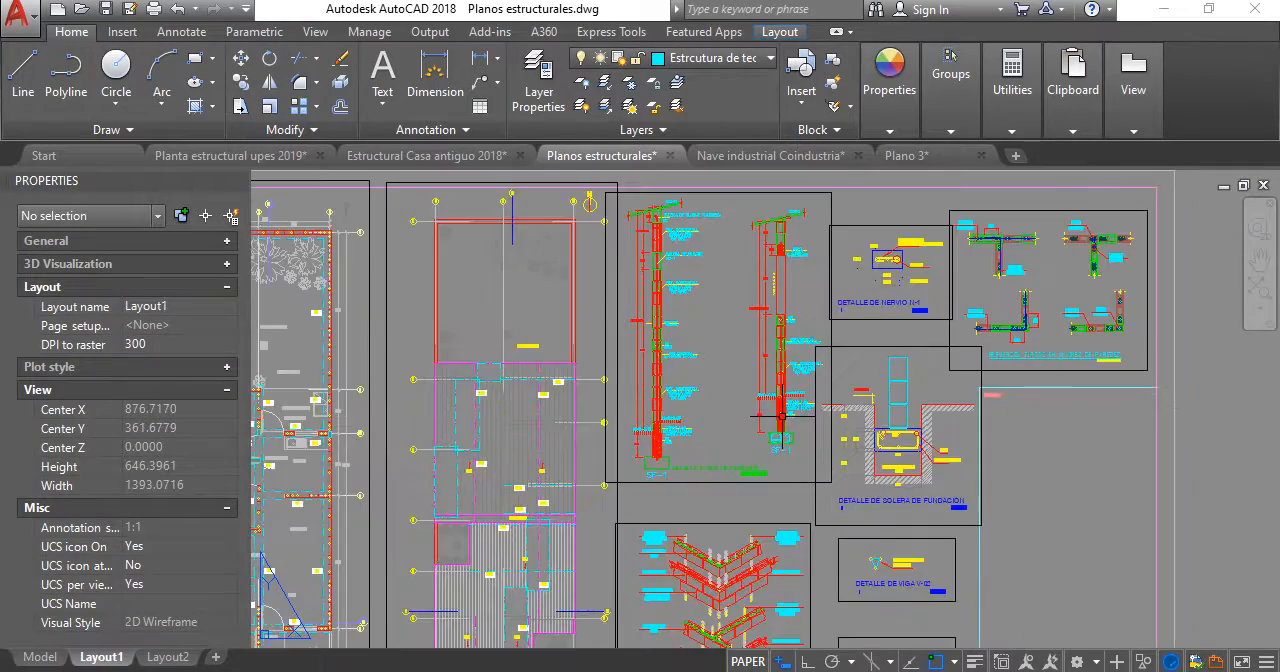
pyautogui.scroll(6, 744, 374)
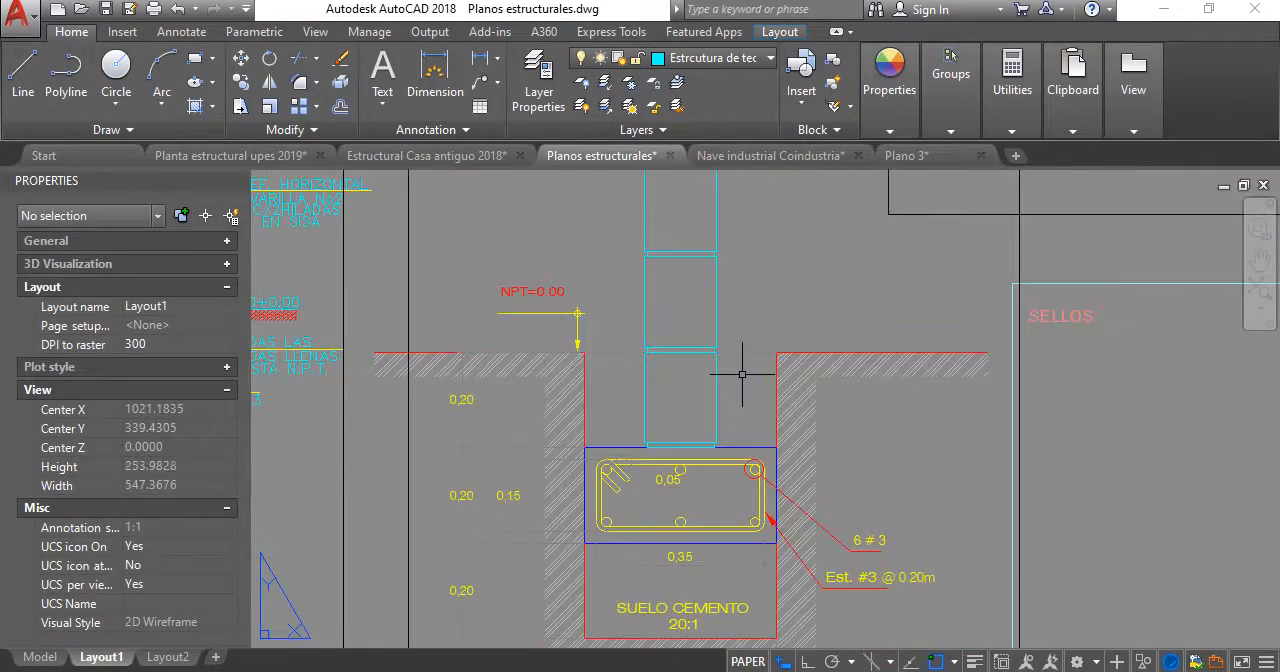
pyautogui.scroll(-4, 687, 319)
pyautogui.moveTo(687, 319); pyautogui.dragTo(760, 340, button='middle')
pyautogui.scroll(-2, 760, 348)
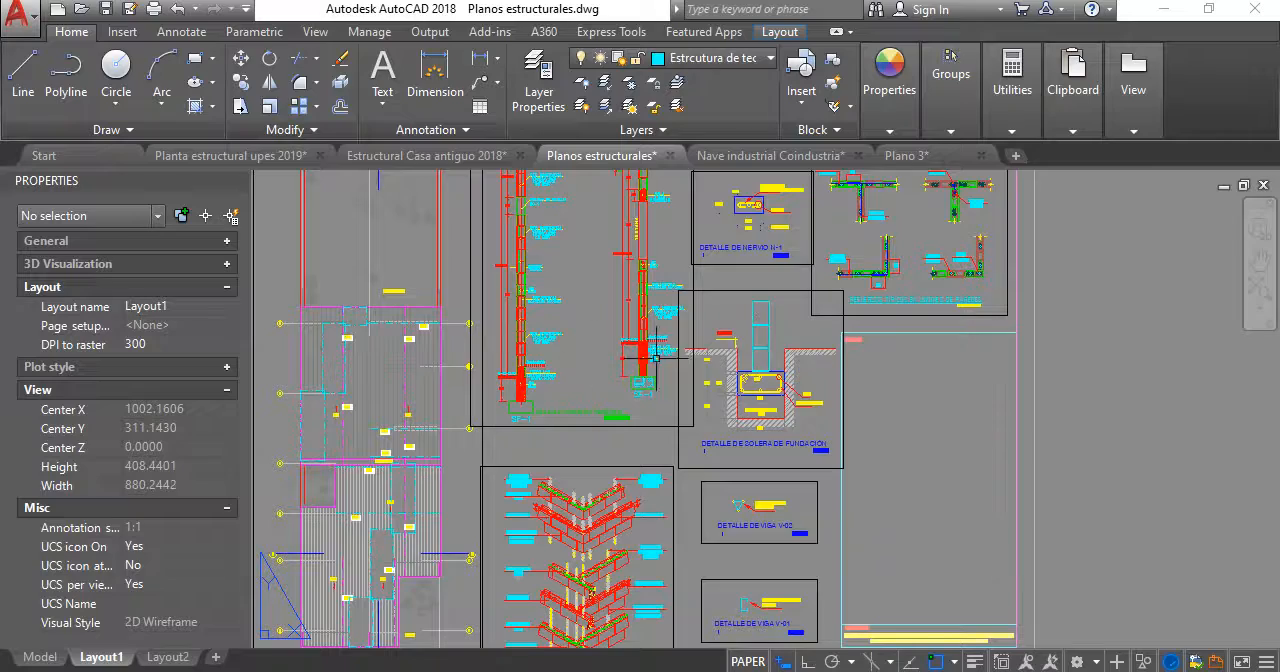
pyautogui.scroll(8, 750, 340)
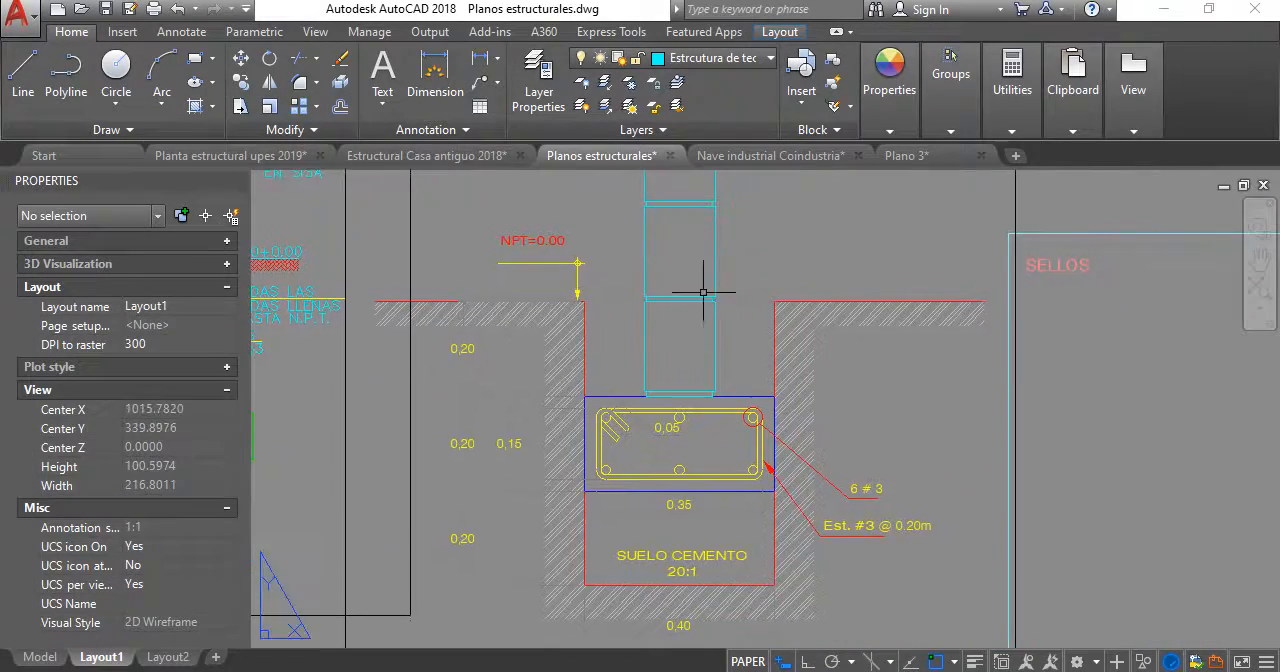
pyautogui.moveTo(689, 315); pyautogui.dragTo(693, 297, button='middle')
pyautogui.scroll(-4, 726, 366)
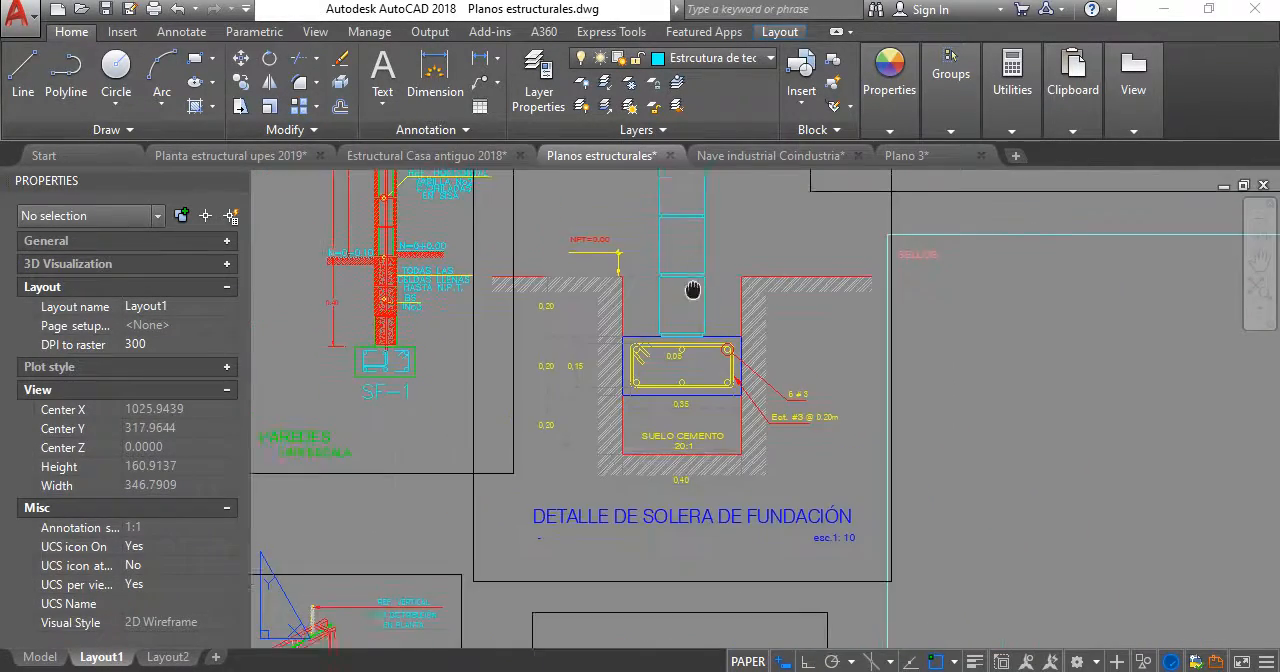
pyautogui.scroll(1, 691, 289)
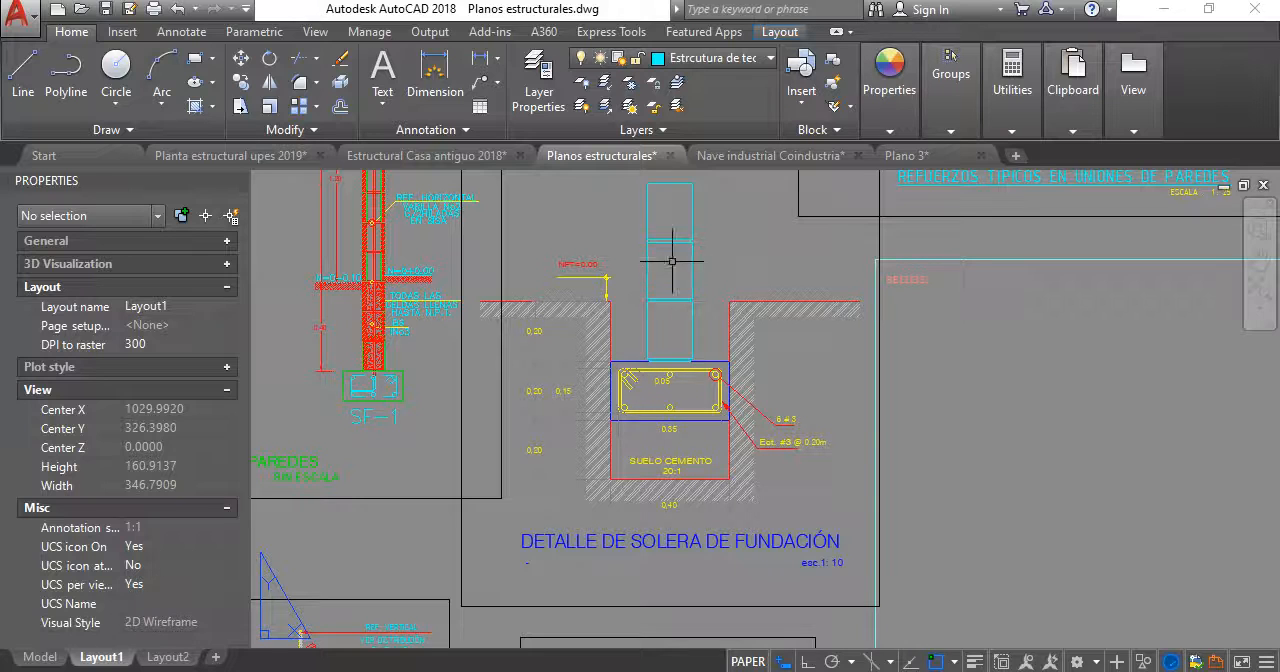
# - Examine the base of the wall above footing SF-1 in the DETALLE TIPICO DE PAREDES, checking its floor levels and filled block cells
pyautogui.scroll(-3, 672, 261)
pyautogui.scroll(8, 486, 435)
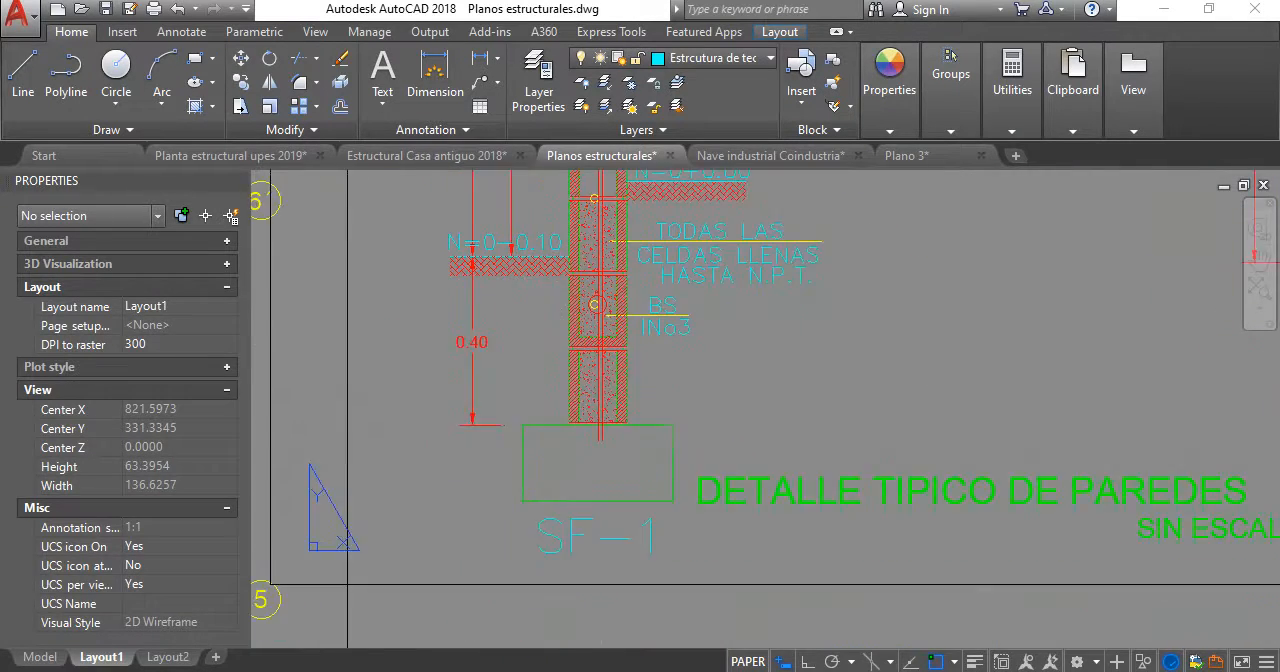
pyautogui.scroll(-3, 600, 286)
pyautogui.scroll(4, 509, 315)
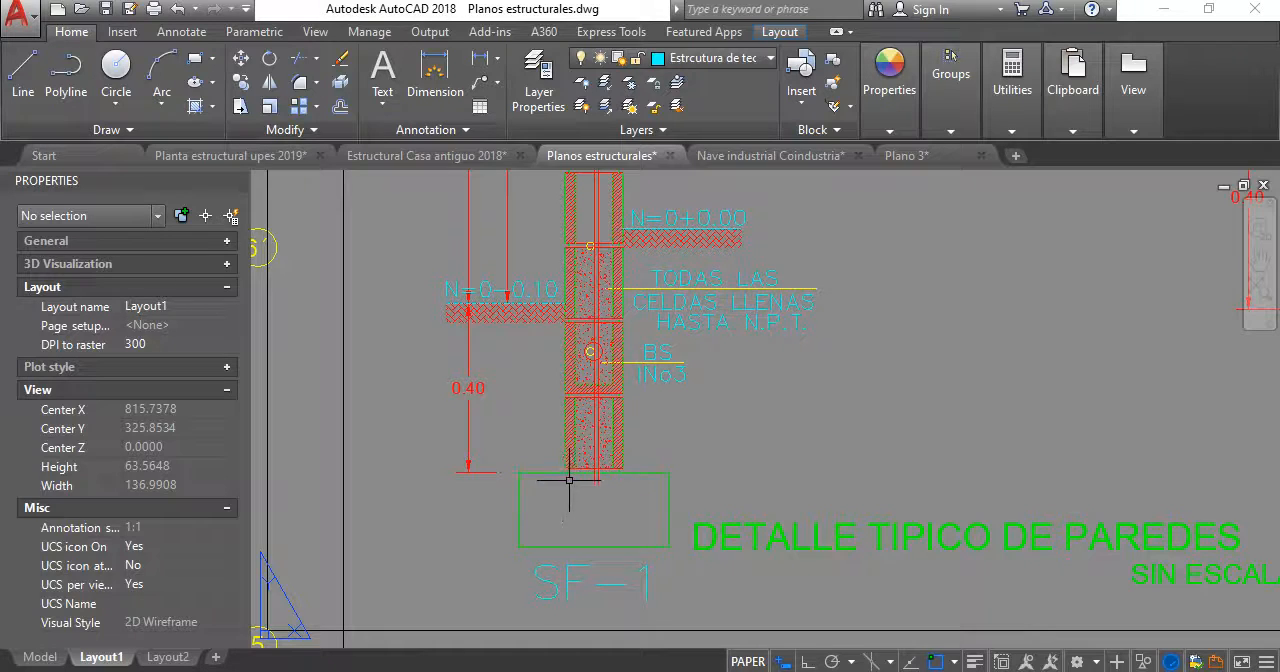
# - Compare the SF-1 footings beneath both walls of the DETALLE TIPICO DE PAREDES, checking their outlines and reinforcement
pyautogui.scroll(-4, 607, 503)
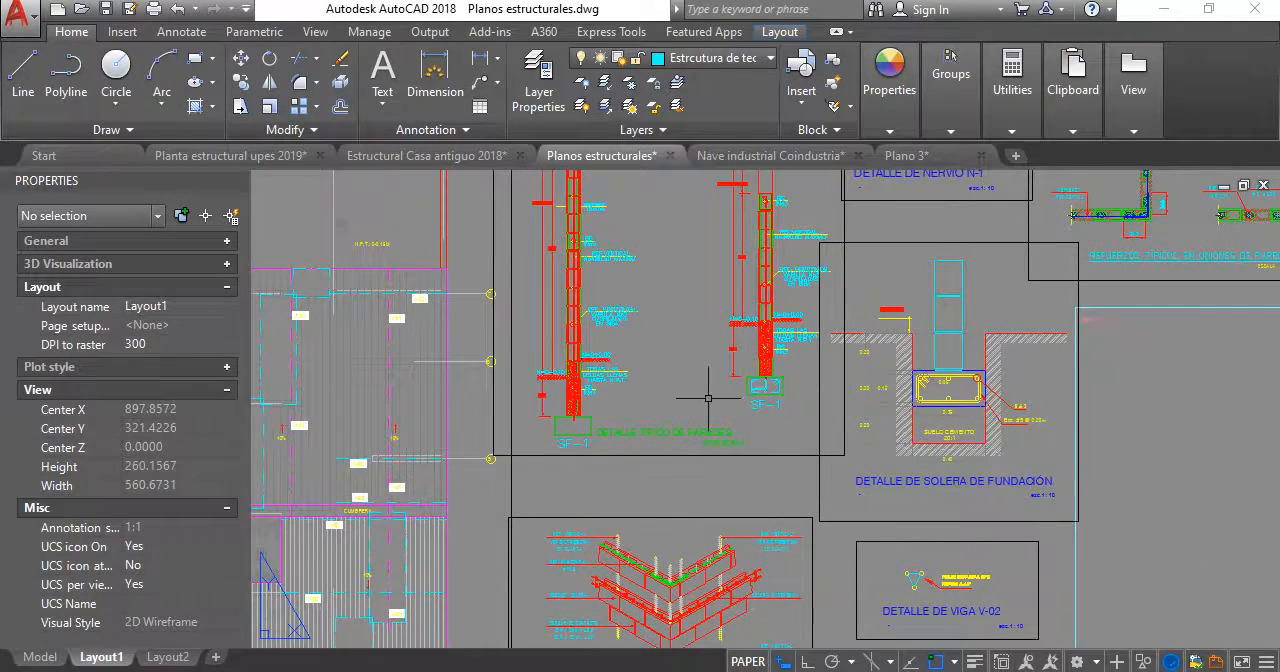
pyautogui.scroll(2, 775, 379)
pyautogui.scroll(3, 775, 379)
pyautogui.scroll(-3, 846, 400)
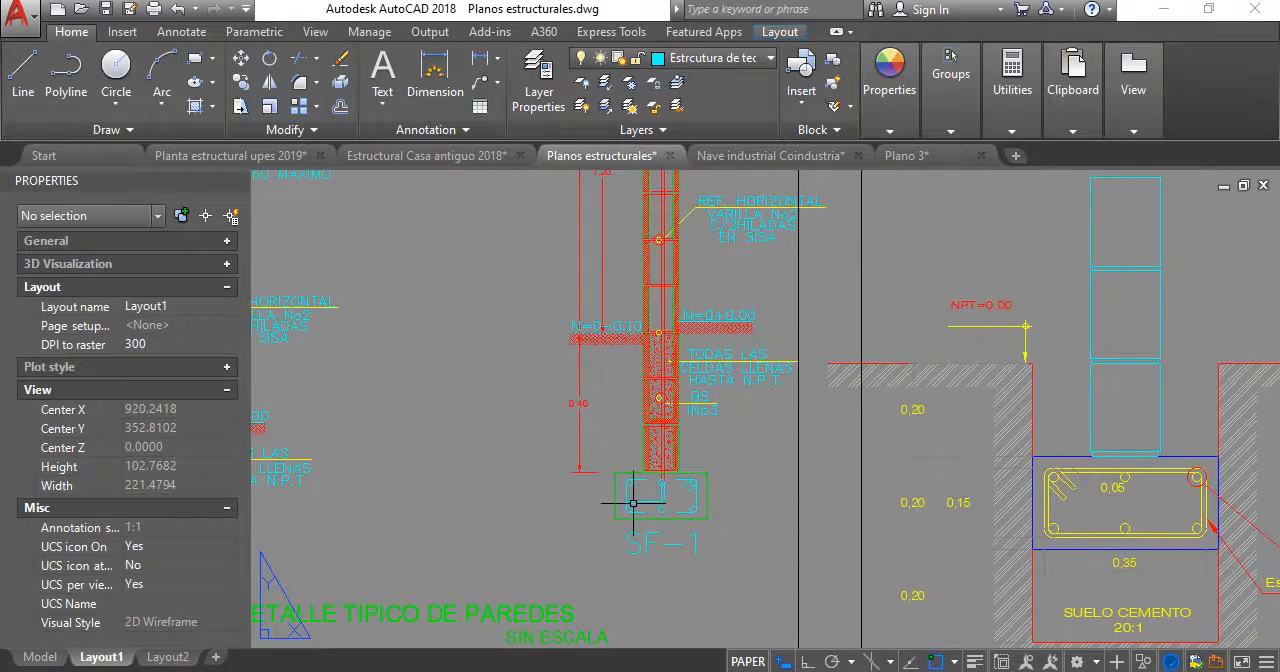
pyautogui.scroll(3, 658, 516)
pyautogui.scroll(-3, 658, 516)
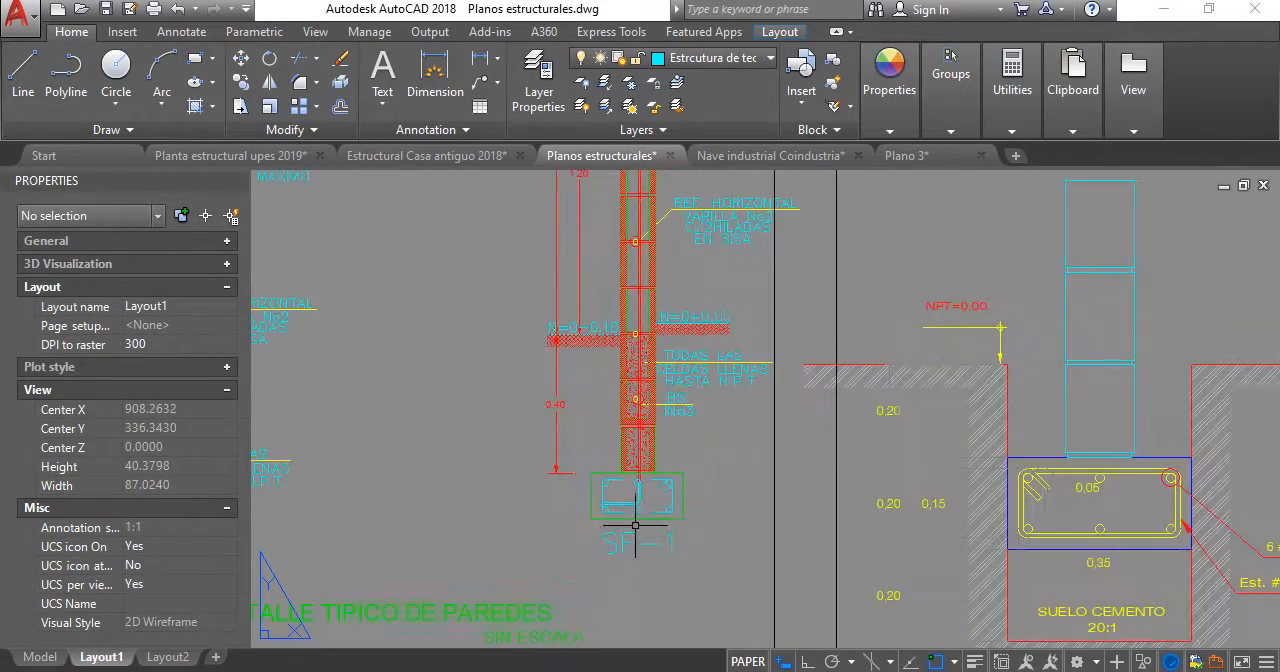
pyautogui.scroll(2, 645, 500)
pyautogui.scroll(-3, 654, 450)
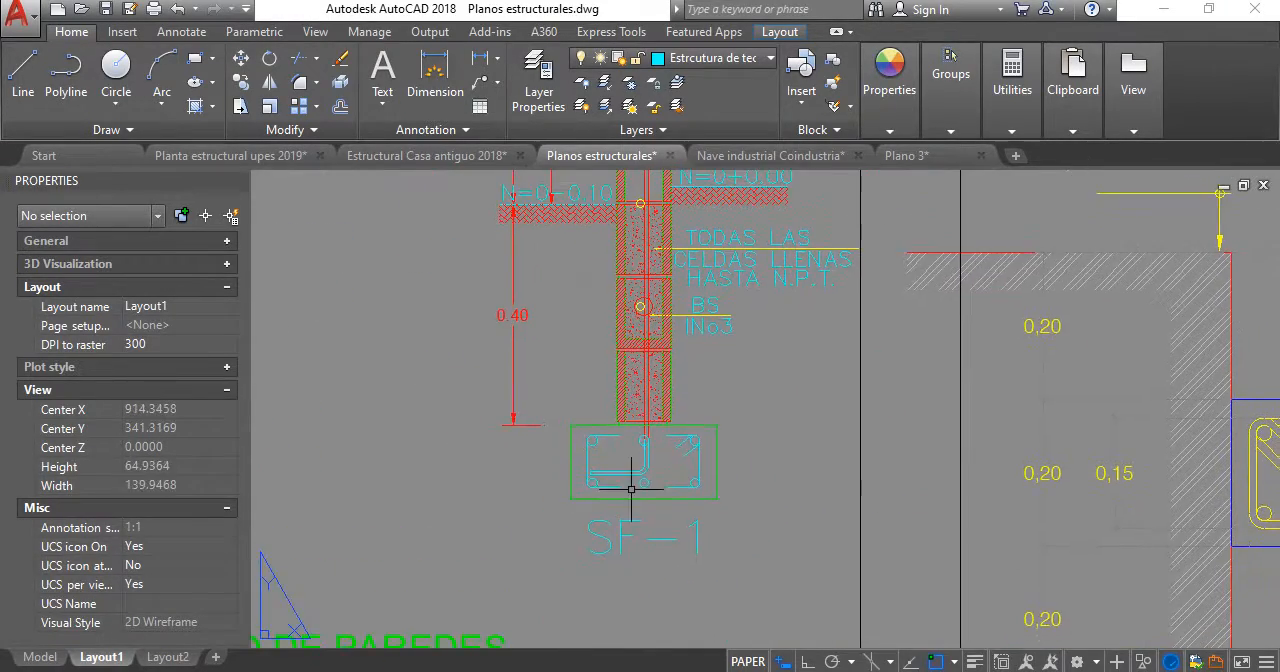
# - Examine how the wall's vertical reinforcing bar is anchored among the longitudinal bars and stirrup inside the SF-1 footing
pyautogui.scroll(4, 652, 470)
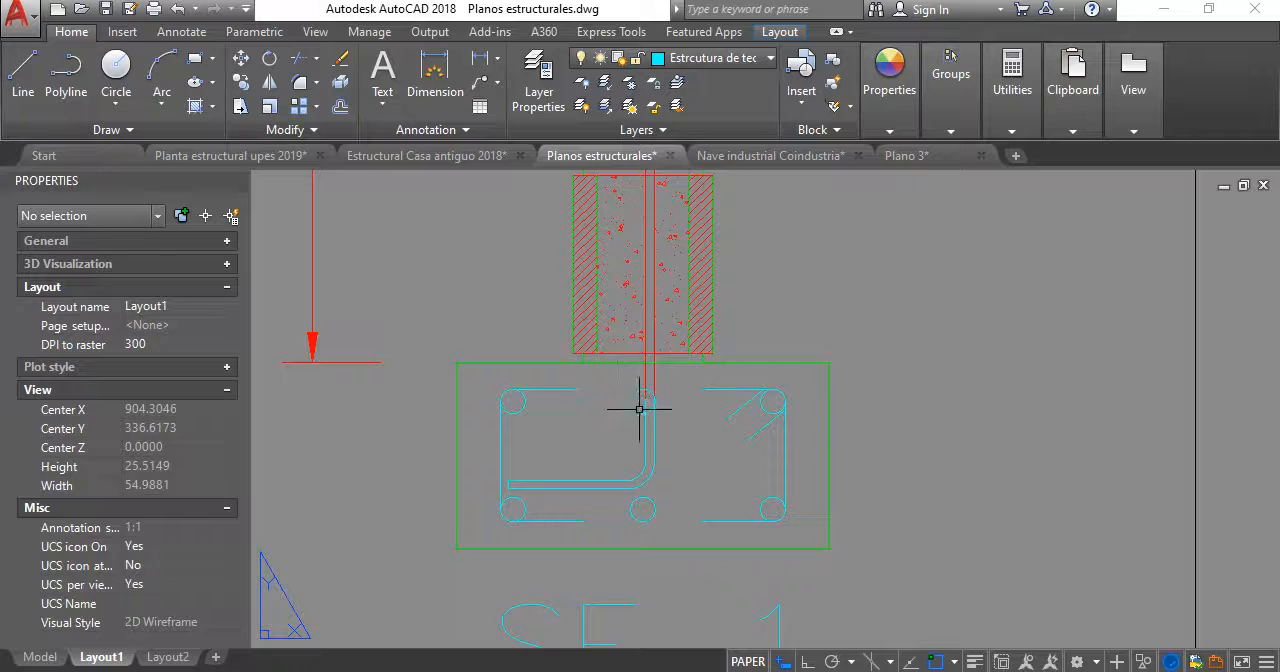
pyautogui.scroll(5, 639, 408)
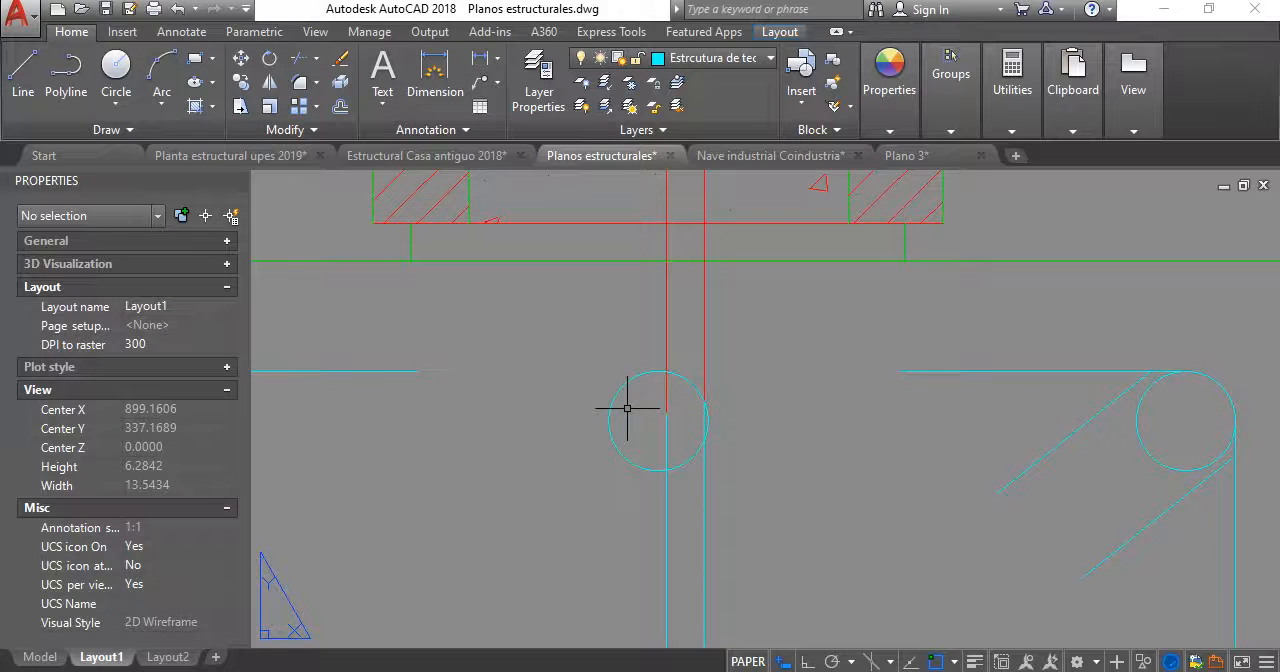
pyautogui.scroll(-2, 686, 365)
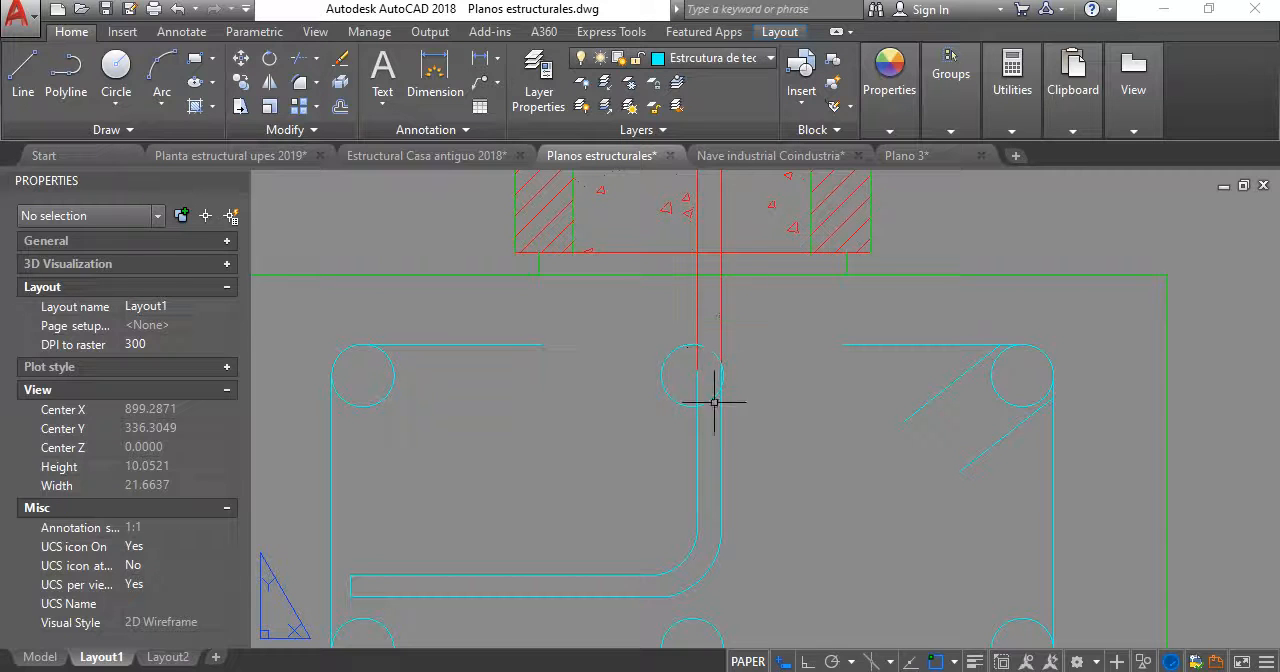
pyautogui.scroll(-7, 700, 423)
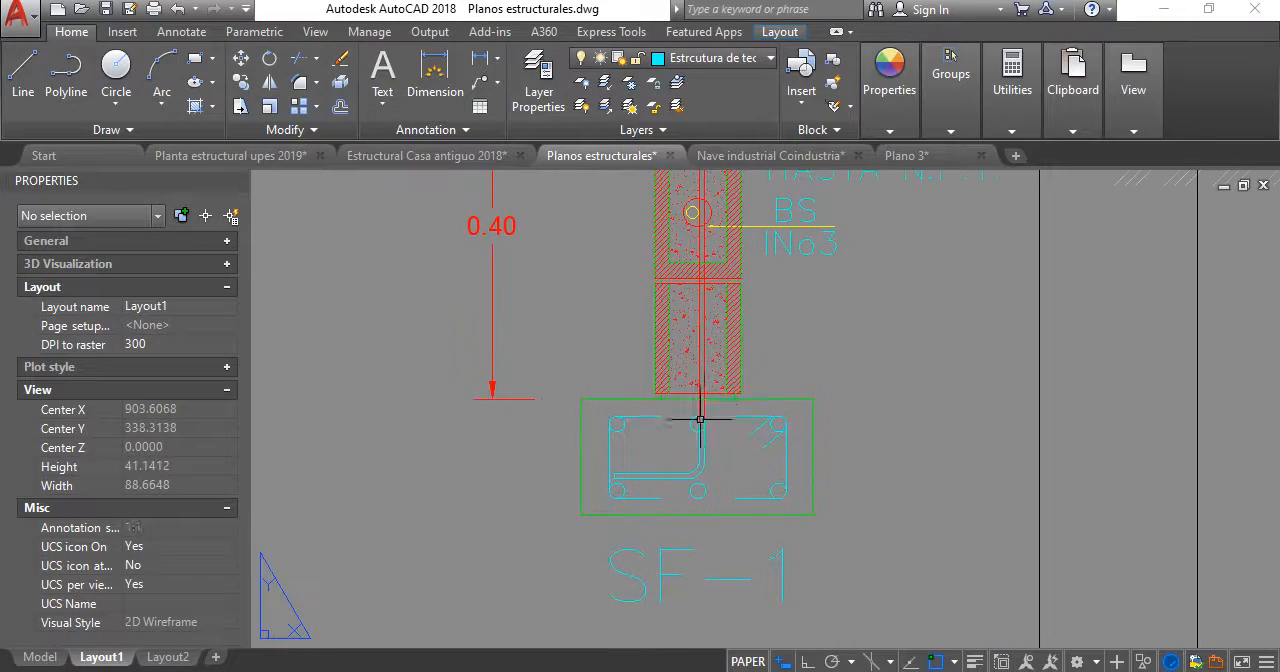
pyautogui.scroll(5, 700, 429)
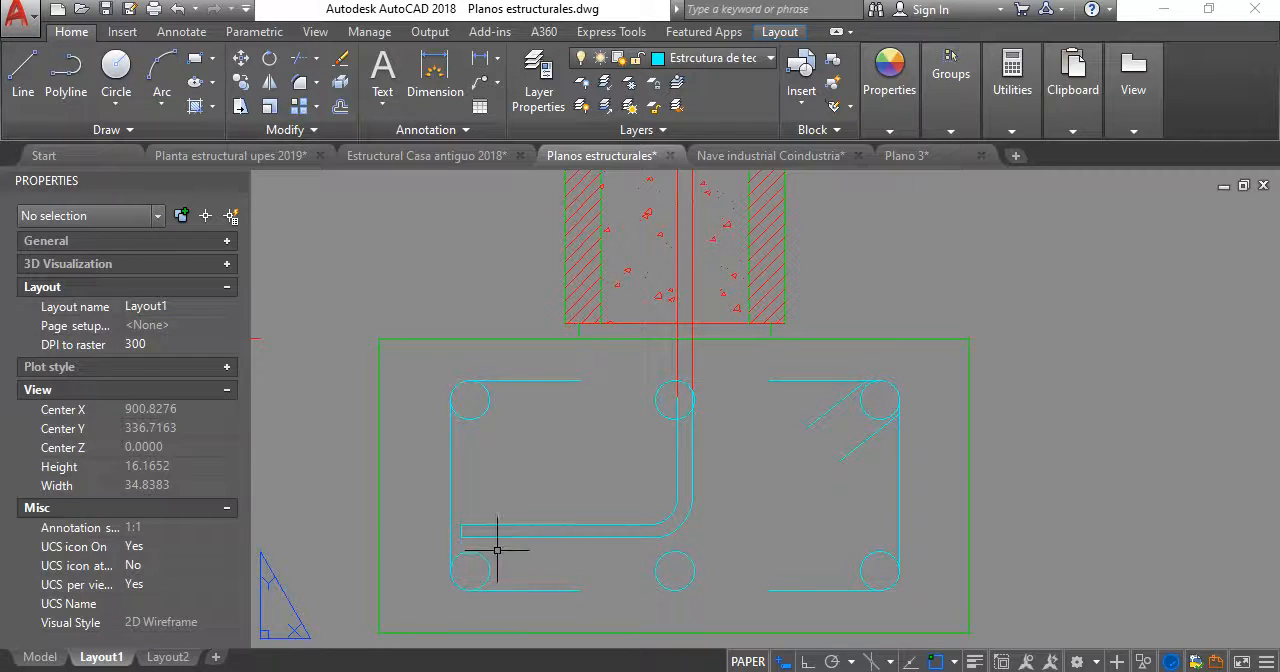
pyautogui.scroll(-13, 681, 570)
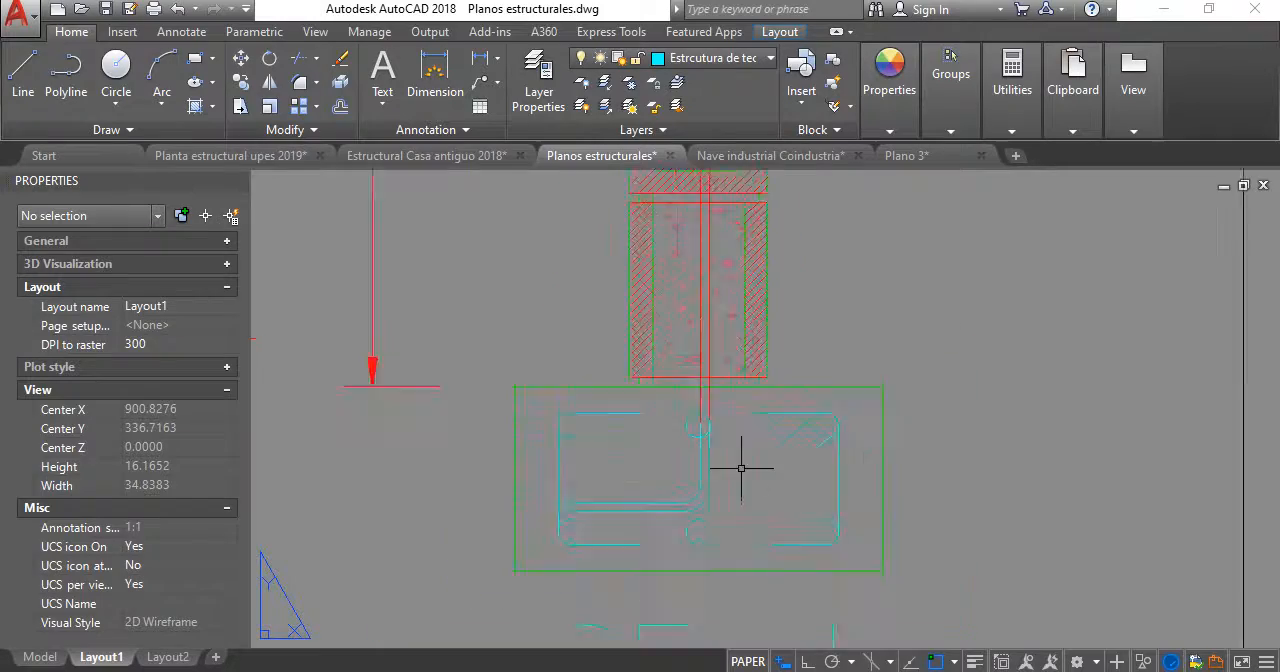
pyautogui.scroll(3, 691, 418)
pyautogui.scroll(-6, 720, 478)
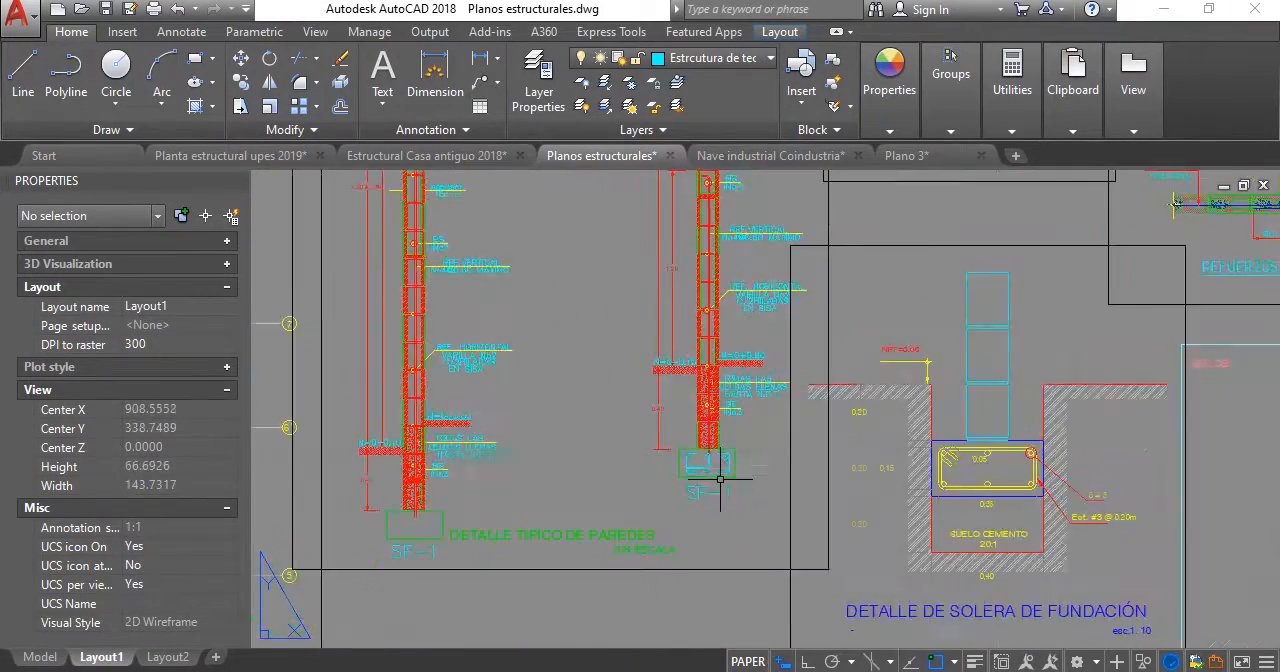
# - Examine the DETALLE DE SOLERA DE FUNDACIÓN, checking the footing's dimensions, bars, stirrup hooks and soil-cement layer
pyautogui.moveTo(875, 407); pyautogui.dragTo(612, 416, button='middle')
pyautogui.moveTo(636, 303)
pyautogui.mouseDown(button='middle')
pyautogui.moveTo(665, 374)
pyautogui.moveTo(638, 250)
pyautogui.mouseUp(button='middle')
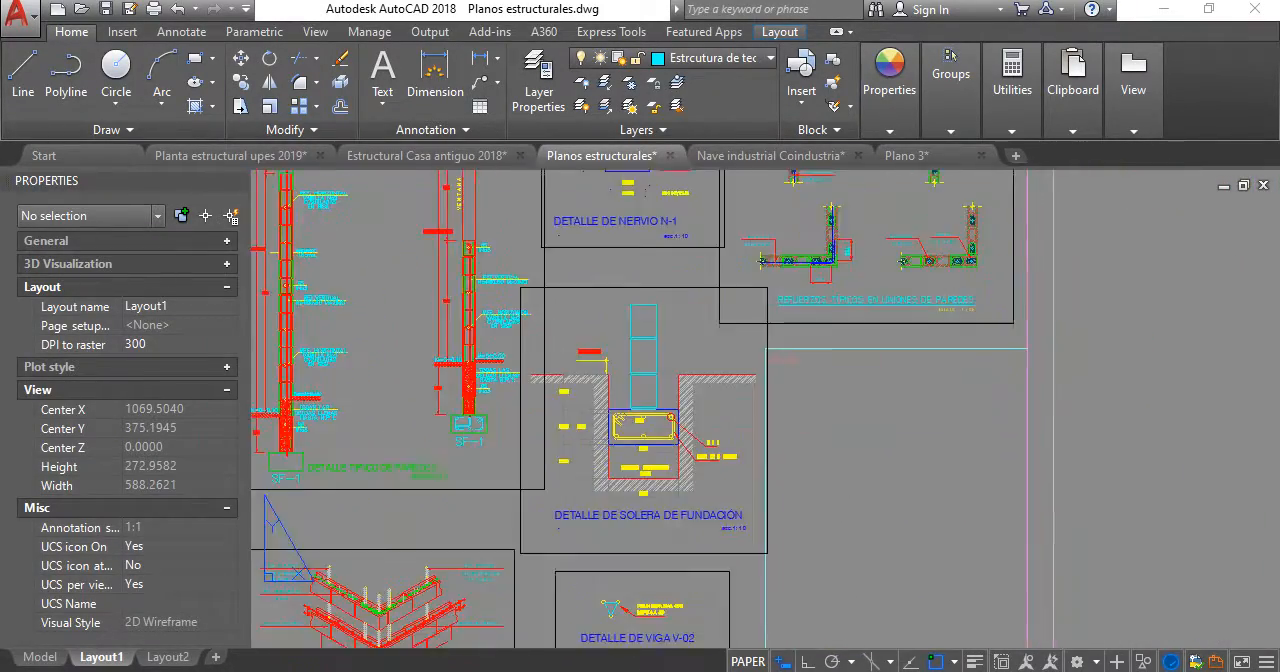
pyautogui.scroll(6, 630, 460)
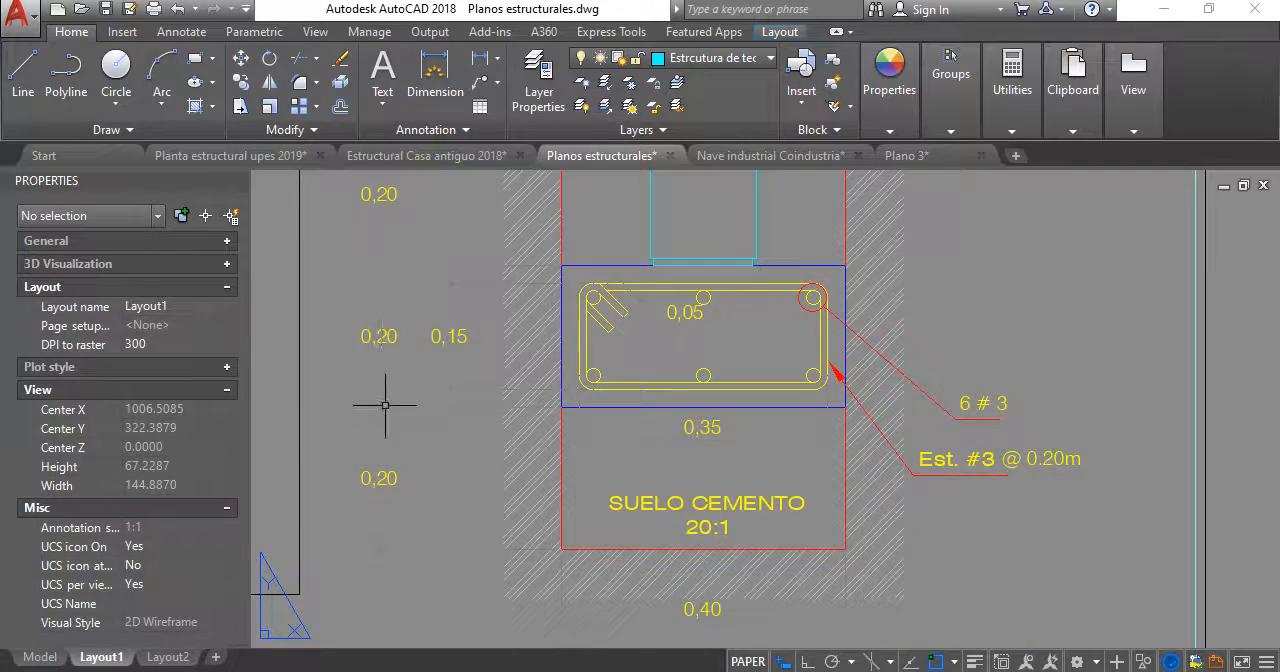
pyautogui.scroll(-3, 611, 451)
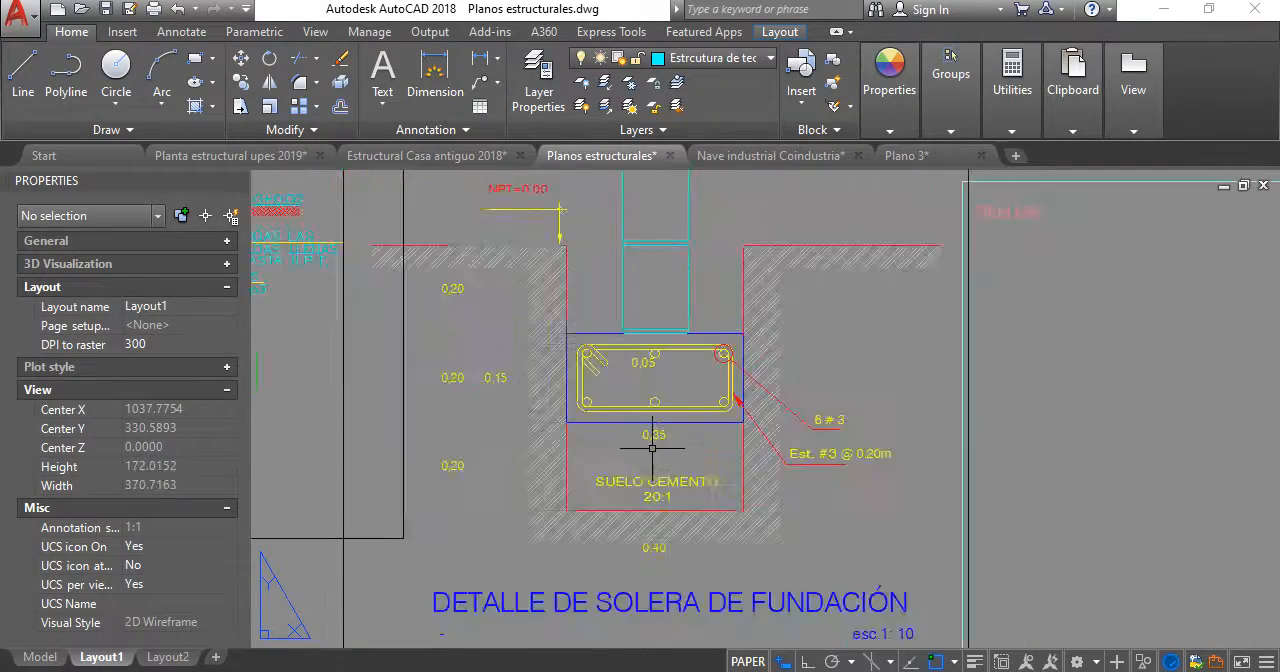
pyautogui.scroll(4, 663, 443)
pyautogui.scroll(-3, 663, 443)
pyautogui.moveTo(699, 430); pyautogui.dragTo(700, 451, button='middle')
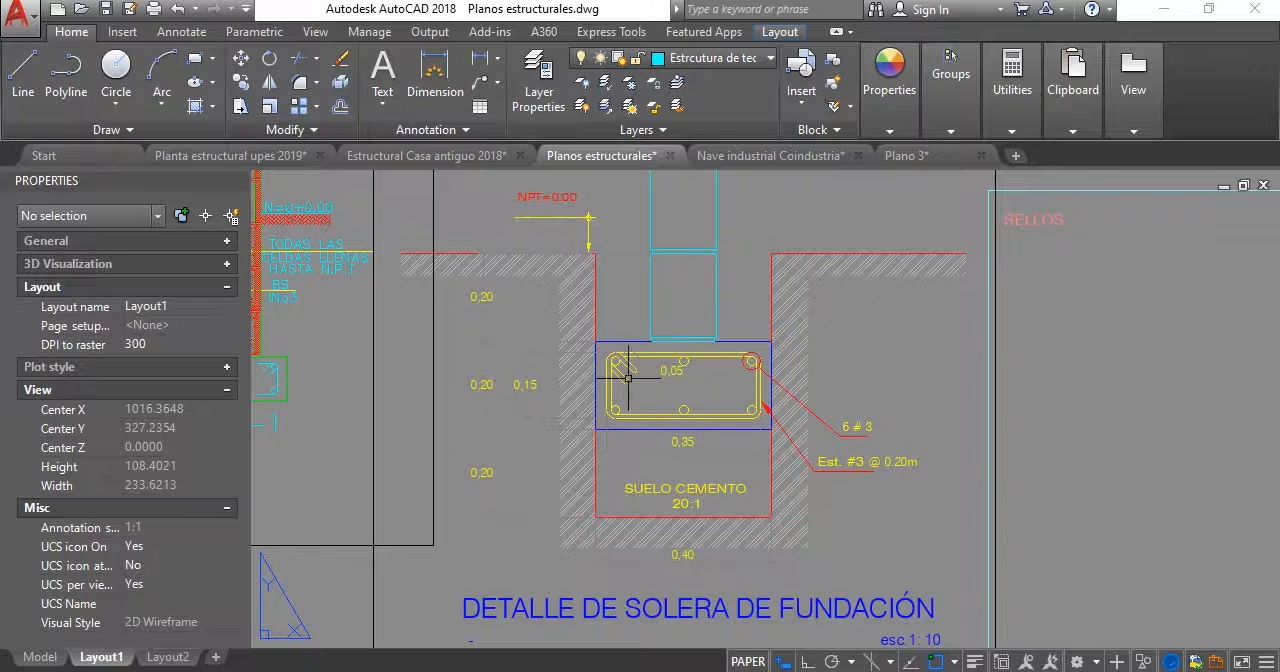
pyautogui.scroll(-2, 720, 355)
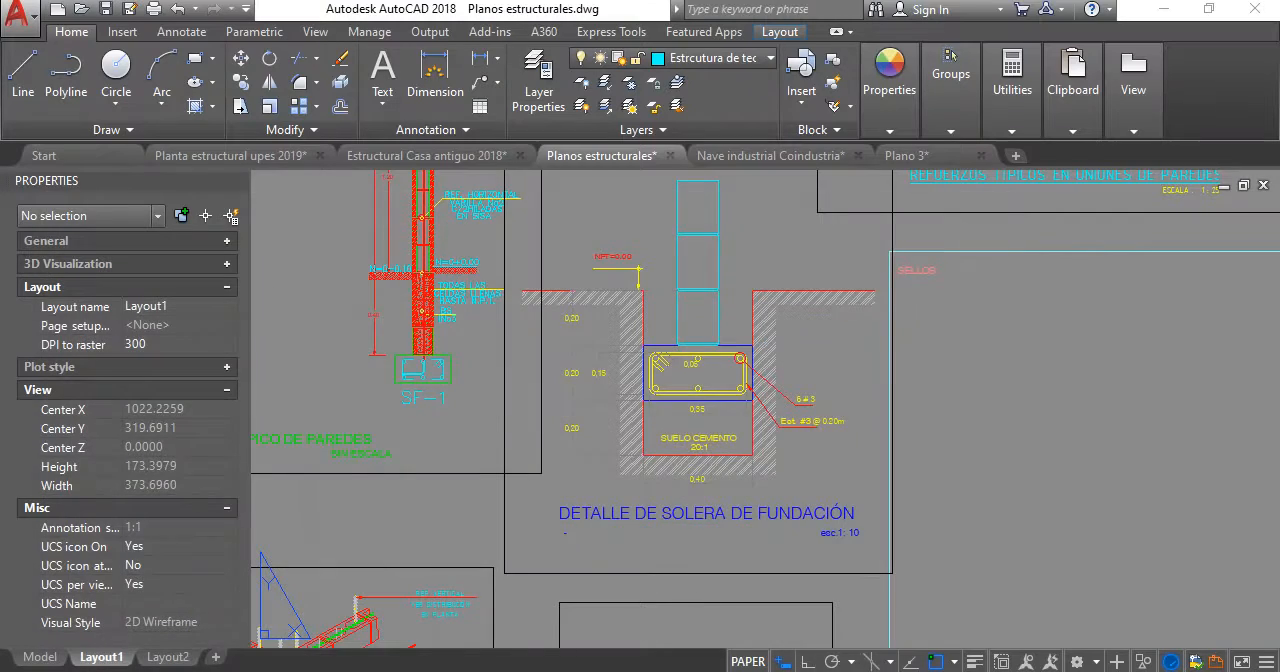
# - Switch to the Planta estructural upes 2019 drawing and locate the copied DETALLE TENSOR T-1
pyautogui.click(230, 155)
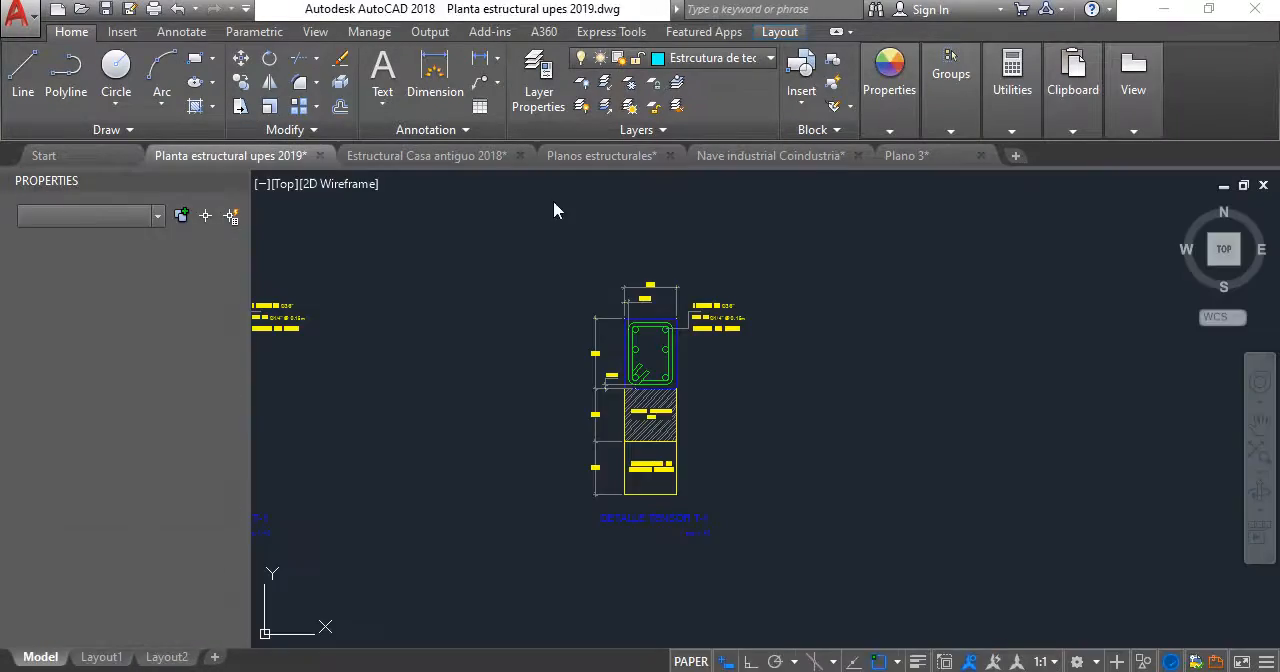
pyautogui.scroll(-1, 737, 323)
pyautogui.scroll(4, 717, 326)
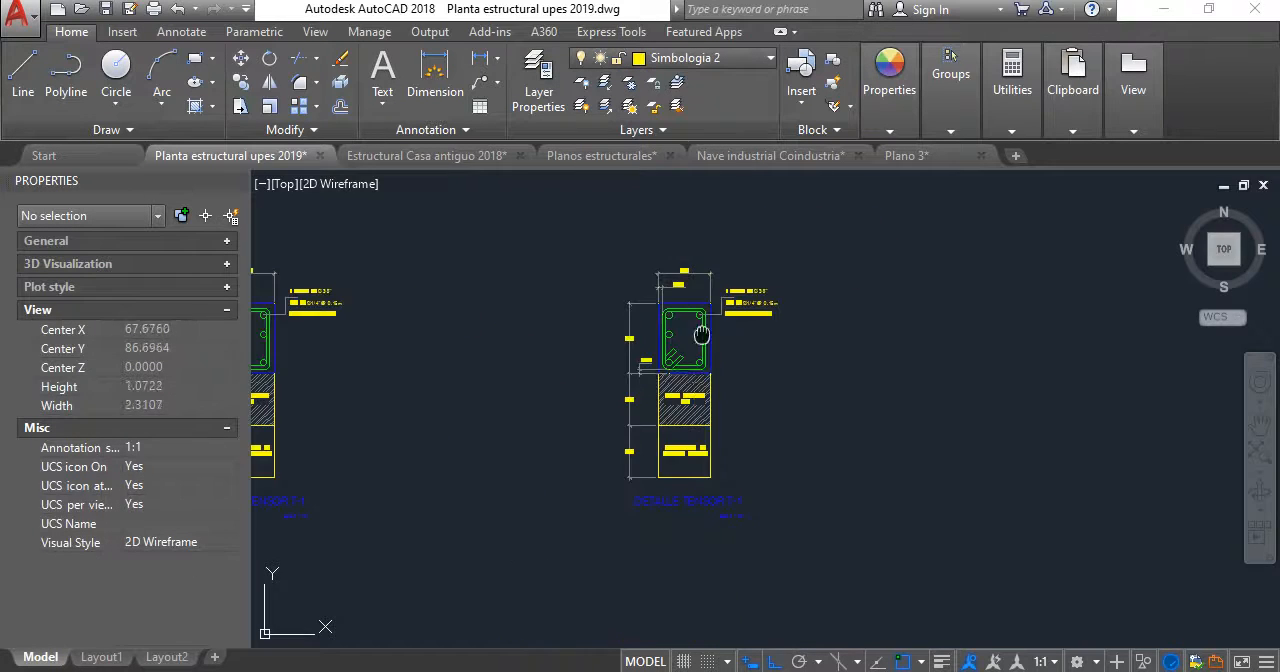
pyautogui.scroll(-3, 782, 460)
pyautogui.scroll(4, 825, 347)
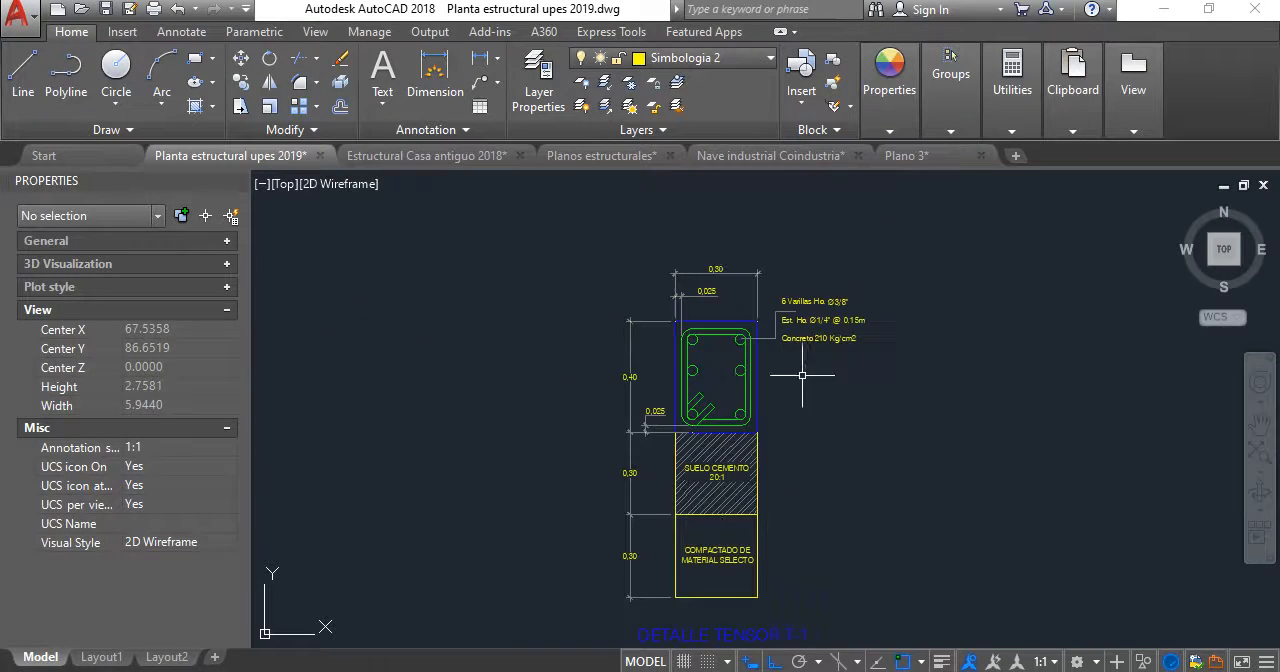
pyautogui.moveTo(770, 507); pyautogui.dragTo(776, 421, button='middle')
# - Delete the fill layers, dimensions, leader and reinforcement notes from the copied tensor T-1 detail, keeping the reinforced section and title
pyautogui.click(795, 496)
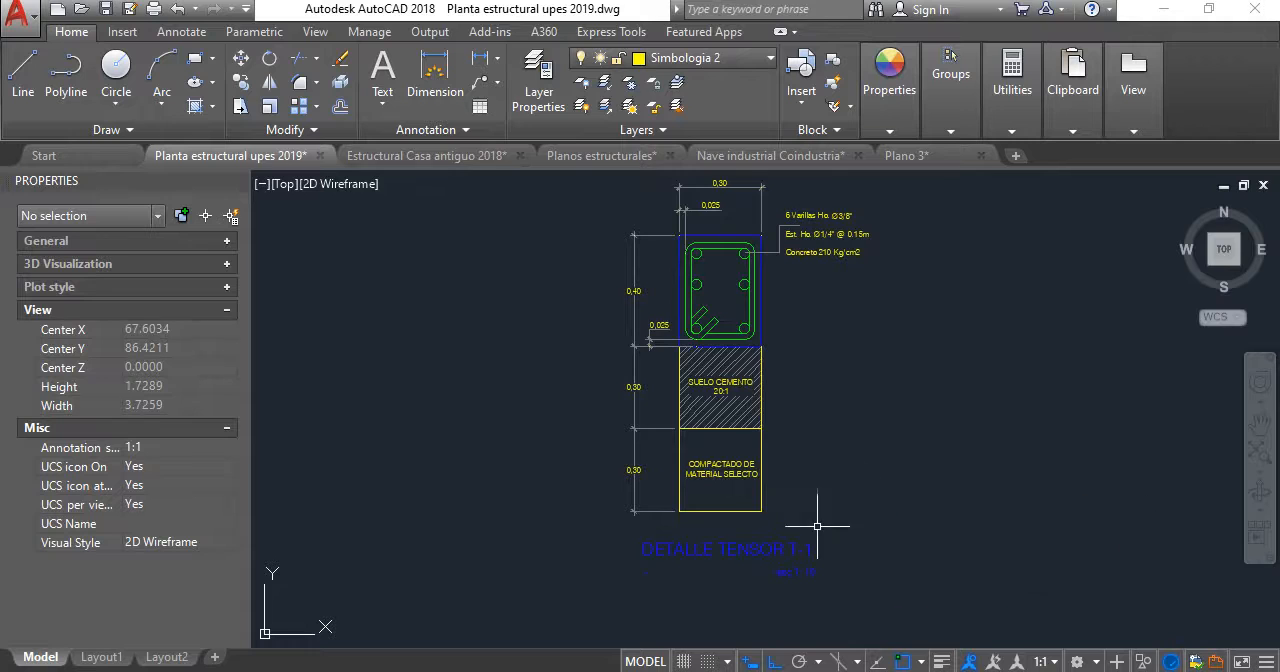
pyautogui.click(517, 337)
pyautogui.moveTo(661, 324); pyautogui.dragTo(637, 396, button='middle')
pyautogui.scroll(2, 637, 396)
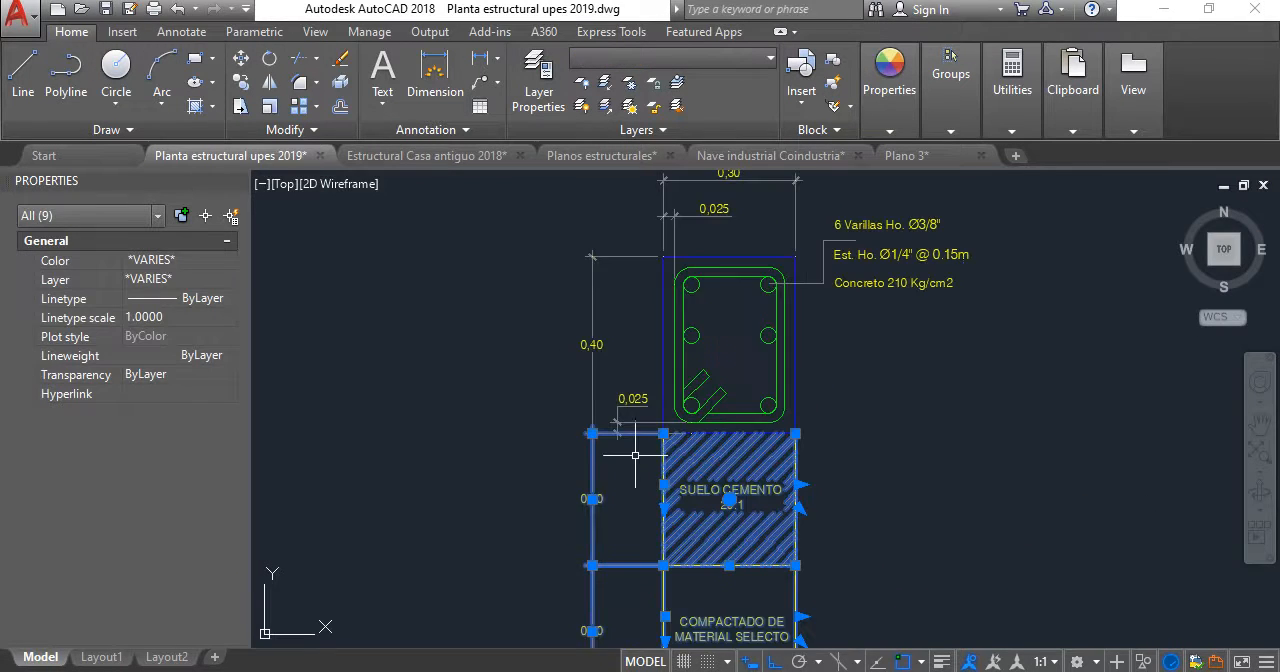
pyautogui.click(637, 455)
pyautogui.click(546, 264)
pyautogui.scroll(-2, 552, 265)
pyautogui.scroll(2, 698, 236)
pyautogui.moveTo(698, 236); pyautogui.dragTo(679, 343, button='middle')
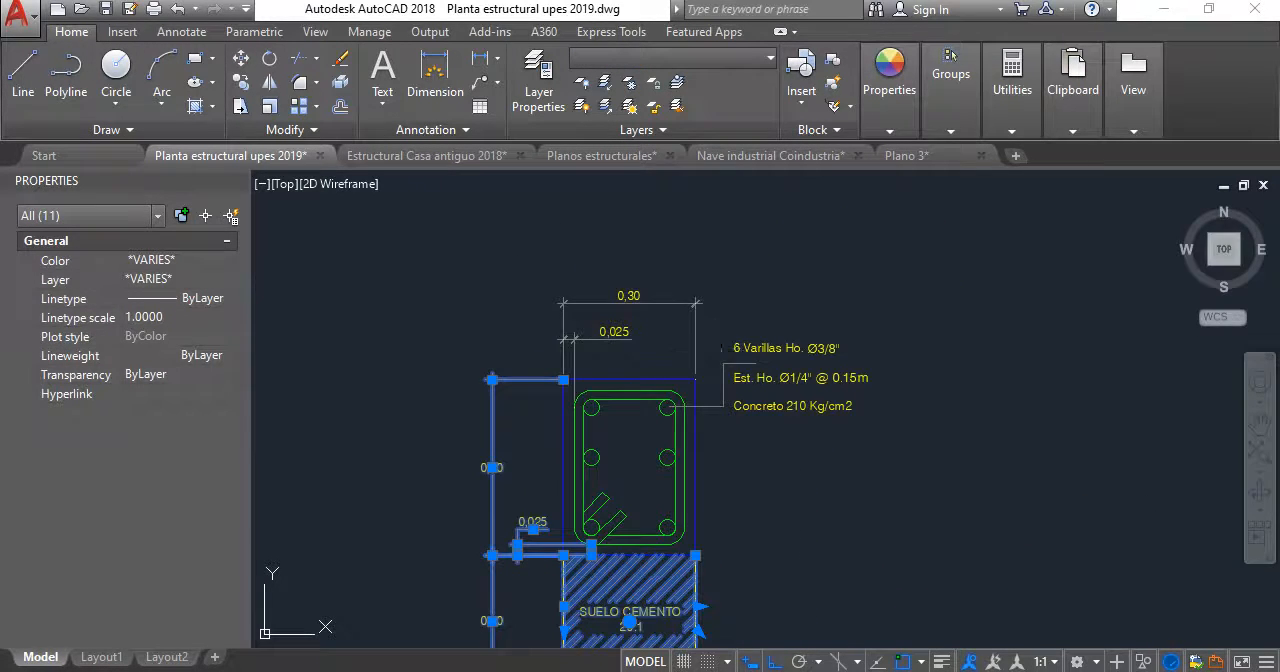
pyautogui.click(721, 348)
pyautogui.click(488, 234)
pyautogui.click(806, 460)
pyautogui.click(698, 320)
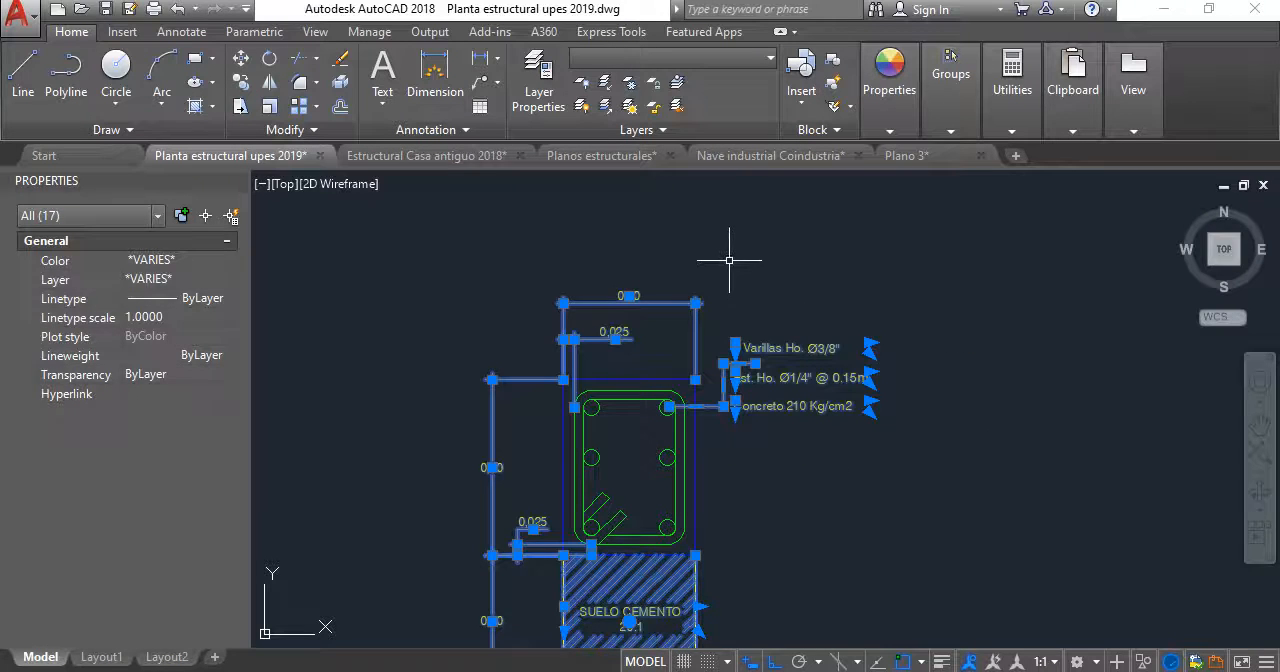
pyautogui.press('Delete')
# - Rotate the remaining reinforced section of the copied detail 90° clockwise so that its long side lies horizontally
pyautogui.scroll(-2, 714, 331)
pyautogui.scroll(2, 725, 320)
pyautogui.click(806, 522)
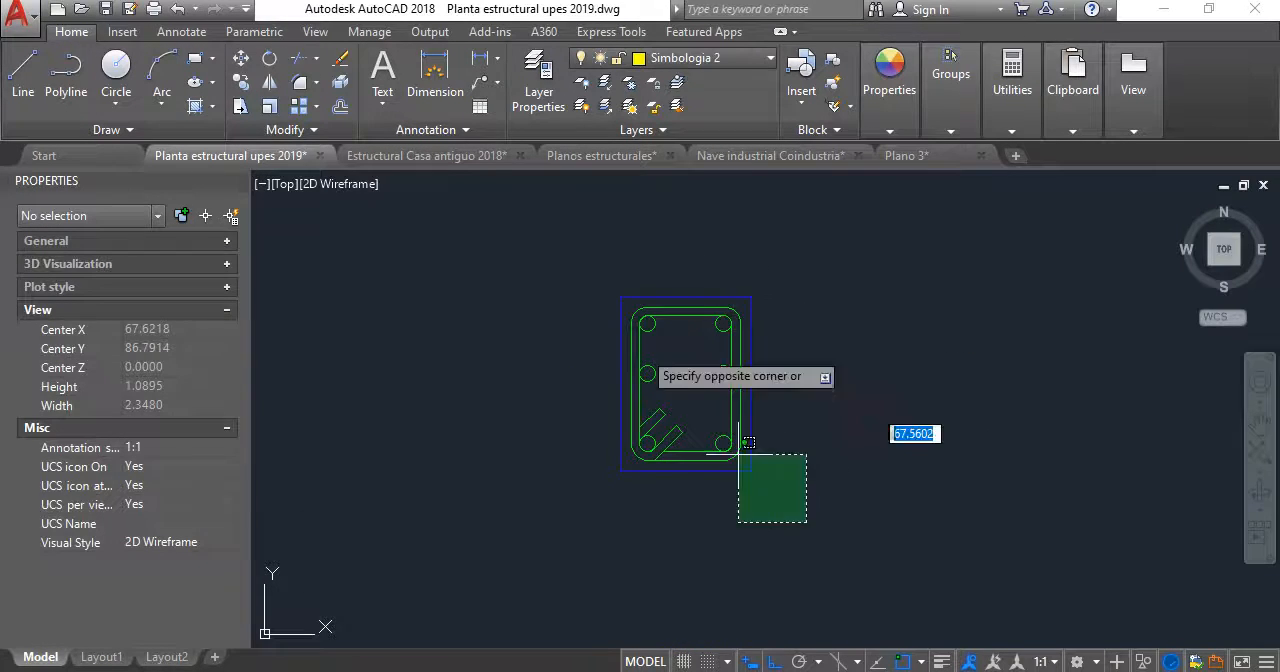
pyautogui.click(424, 206)
pyautogui.click(269, 58)
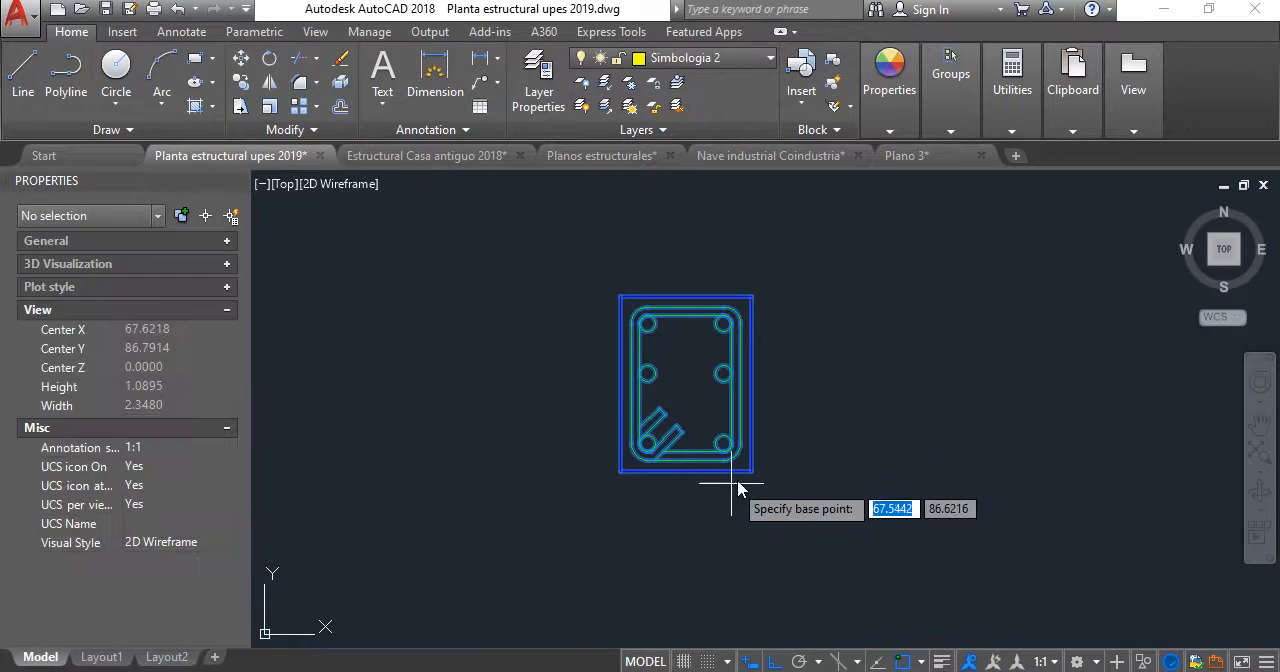
pyautogui.click(805, 380)
pyautogui.click(809, 490)
# - Move the rotated reinforced section straight down, closer to the copied detail's title
pyautogui.scroll(-3, 706, 434)
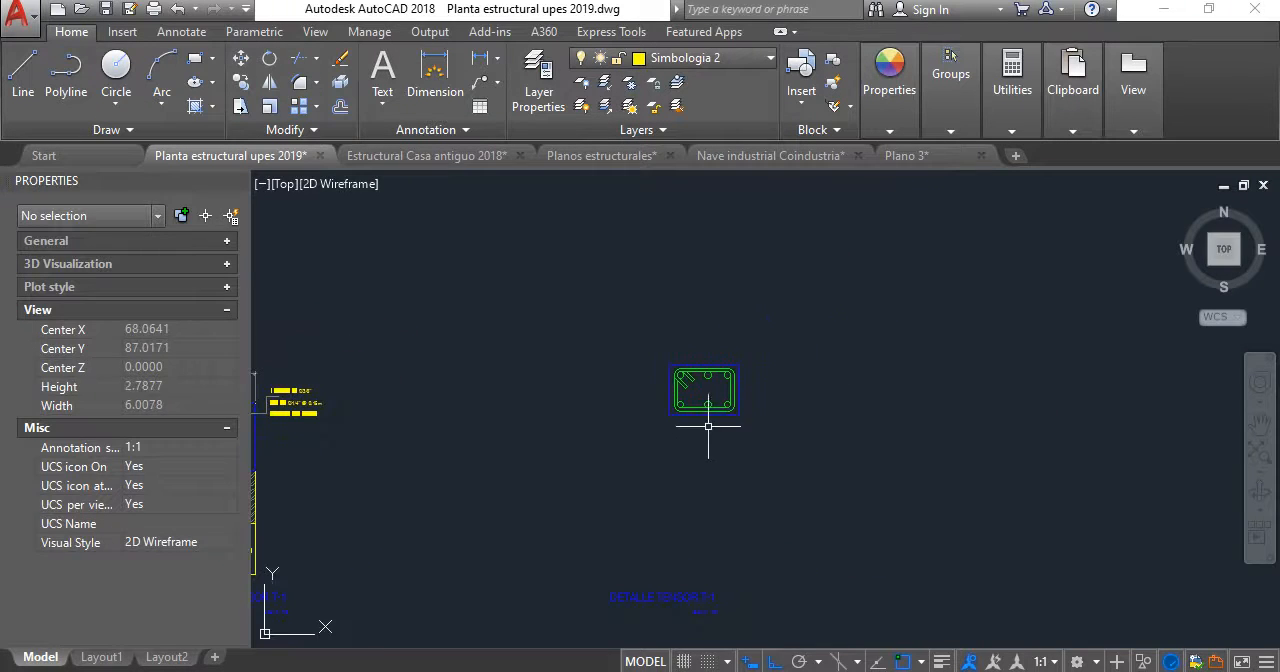
pyautogui.click(748, 428)
pyautogui.click(628, 335)
pyautogui.click(240, 58)
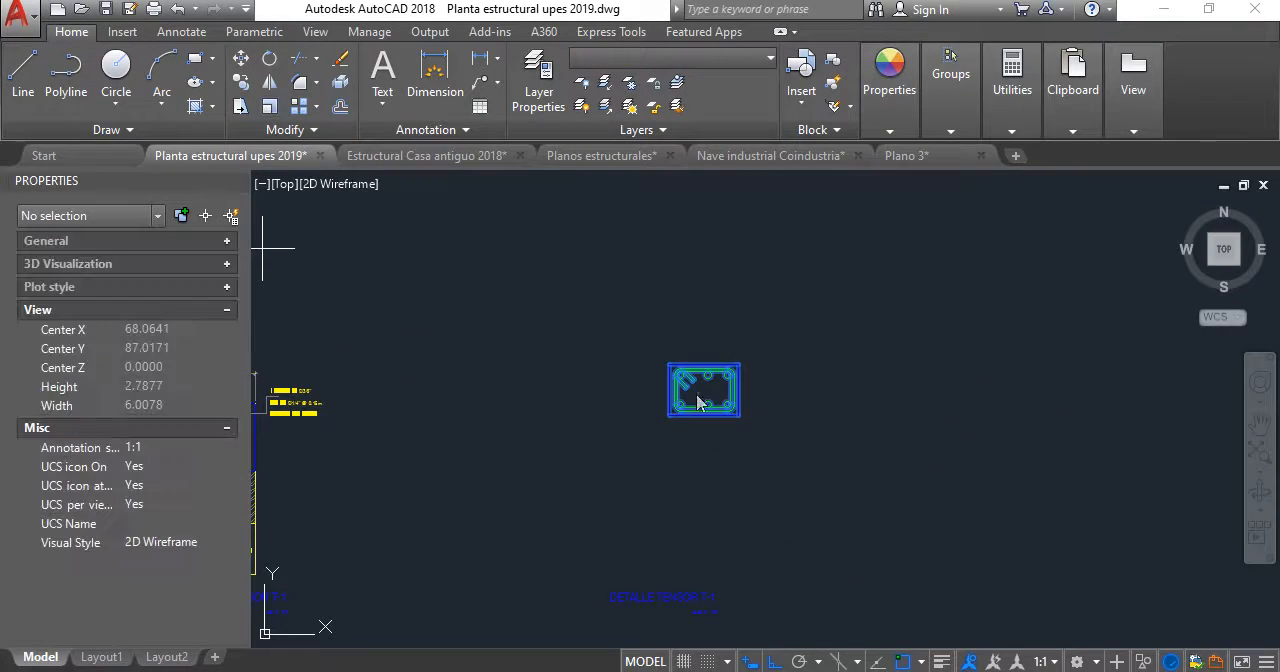
pyautogui.click(765, 396)
pyautogui.click(780, 441)
pyautogui.click(615, 382)
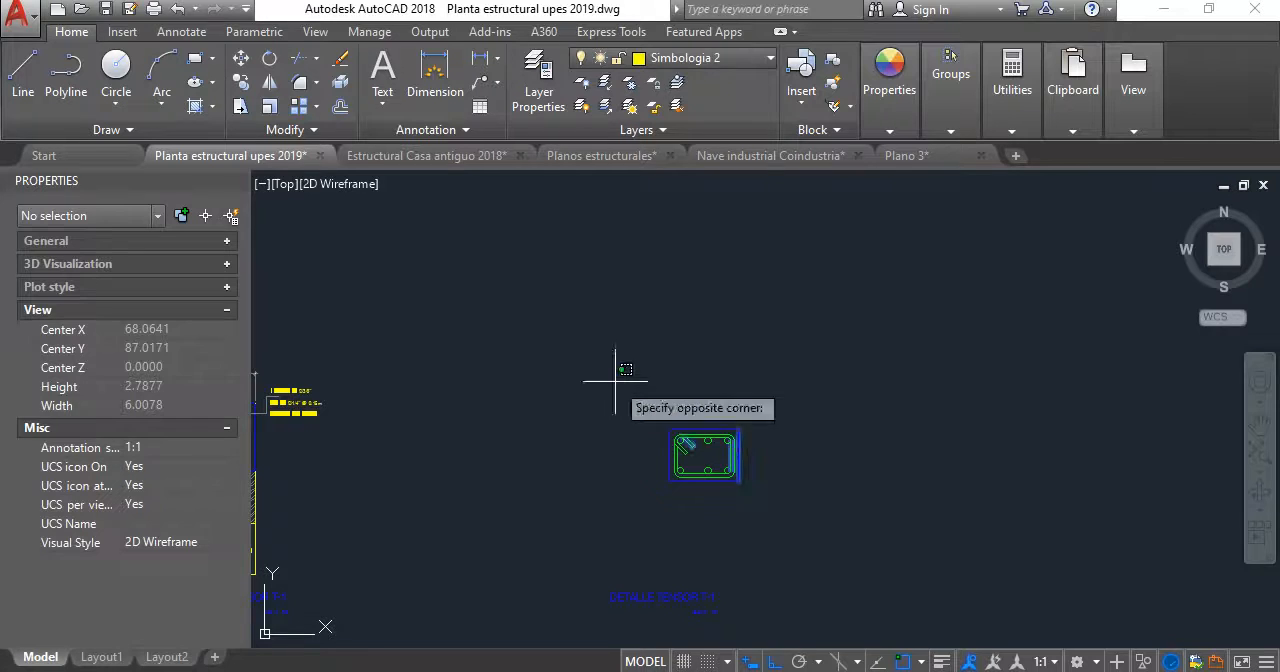
pyautogui.click(775, 536)
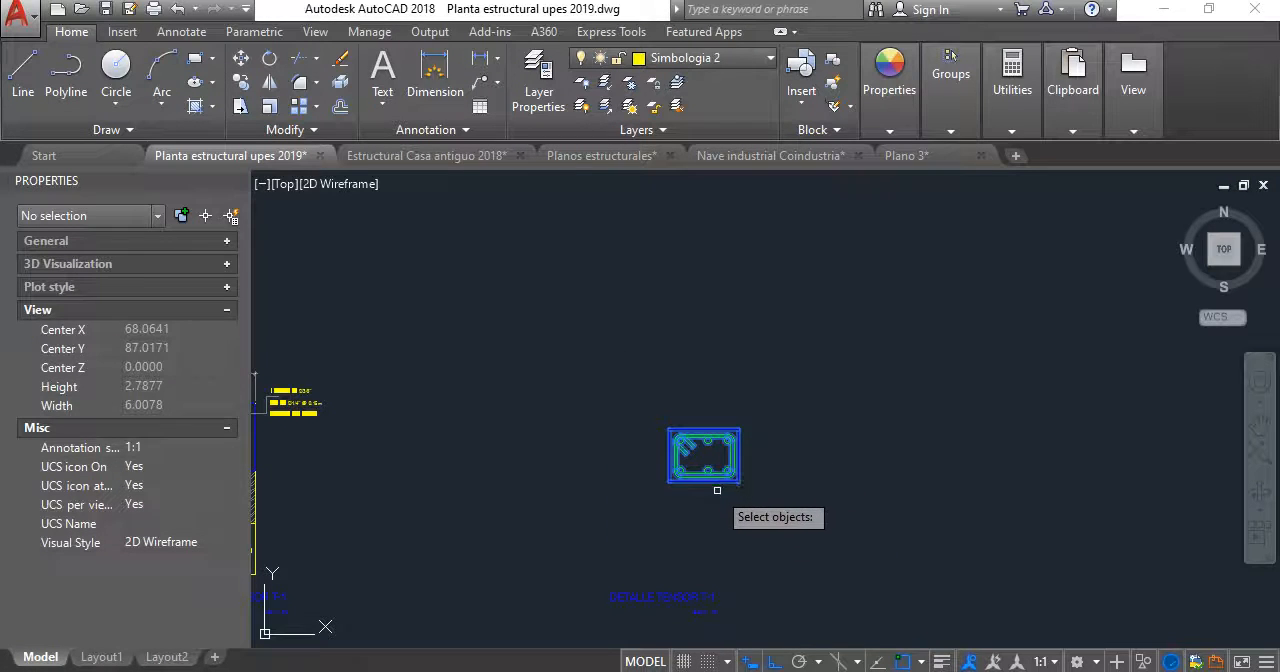
pyautogui.press('Return')
pyautogui.scroll(5, 620, 470)
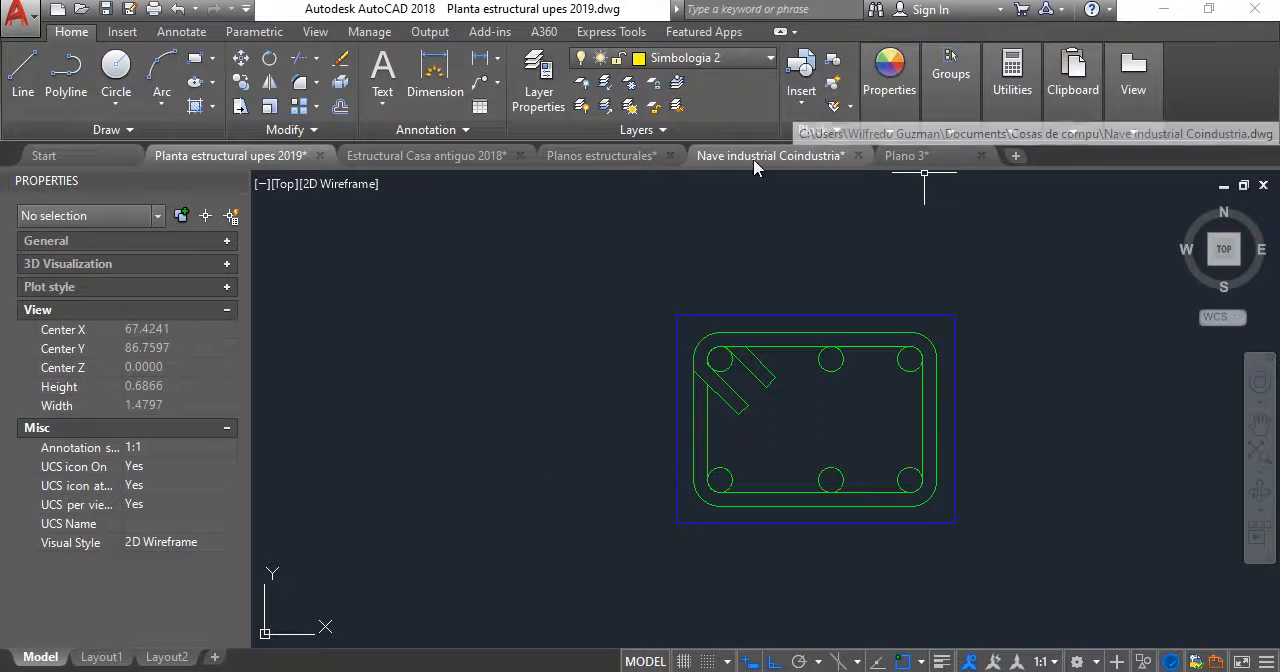
# - Compare the DETALLE DE SOLERA DE FUNDACIÓN in the Estructural Casa antiguo 2018 drawing with the one in Planos estructurales
pyautogui.moveTo(636, 165)
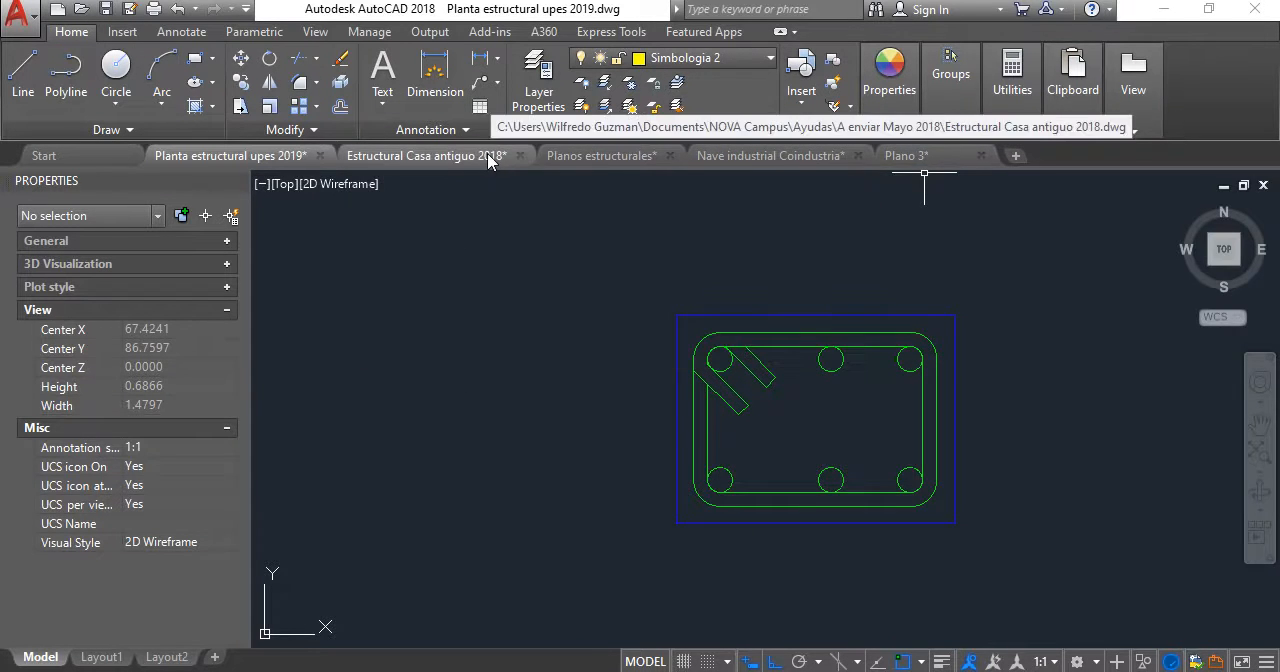
pyautogui.click(494, 158)
pyautogui.moveTo(717, 343)
pyautogui.mouseDown(button='middle')
pyautogui.moveTo(745, 480)
pyautogui.moveTo(741, 409)
pyautogui.mouseUp(button='middle')
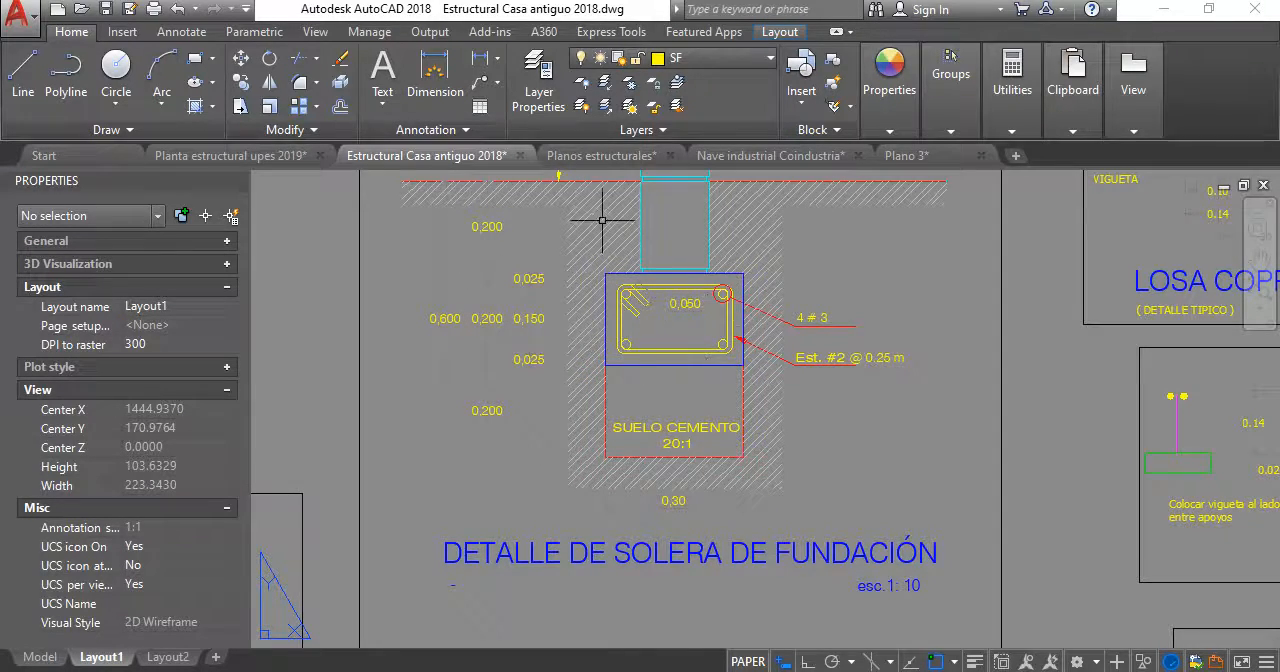
pyautogui.scroll(-2, 743, 371)
pyautogui.scroll(2, 791, 287)
pyautogui.moveTo(788, 288); pyautogui.dragTo(724, 367, button='middle')
pyautogui.scroll(-2, 701, 351)
pyautogui.scroll(2, 662, 424)
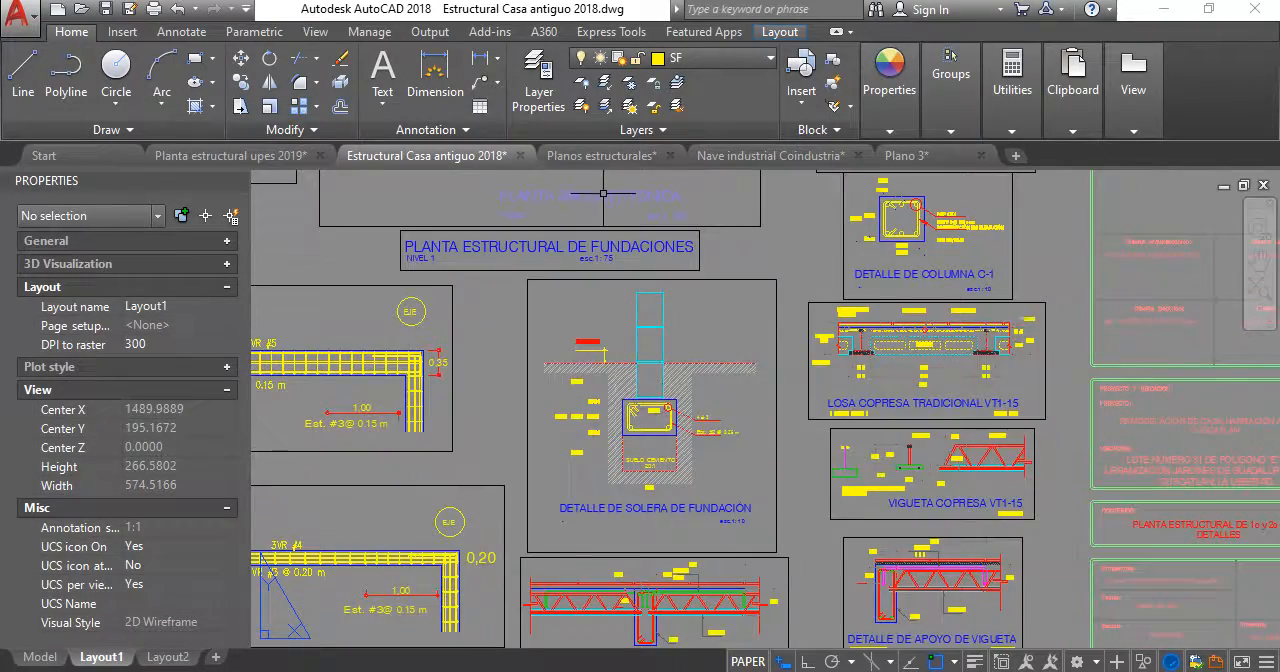
pyautogui.click(600, 155)
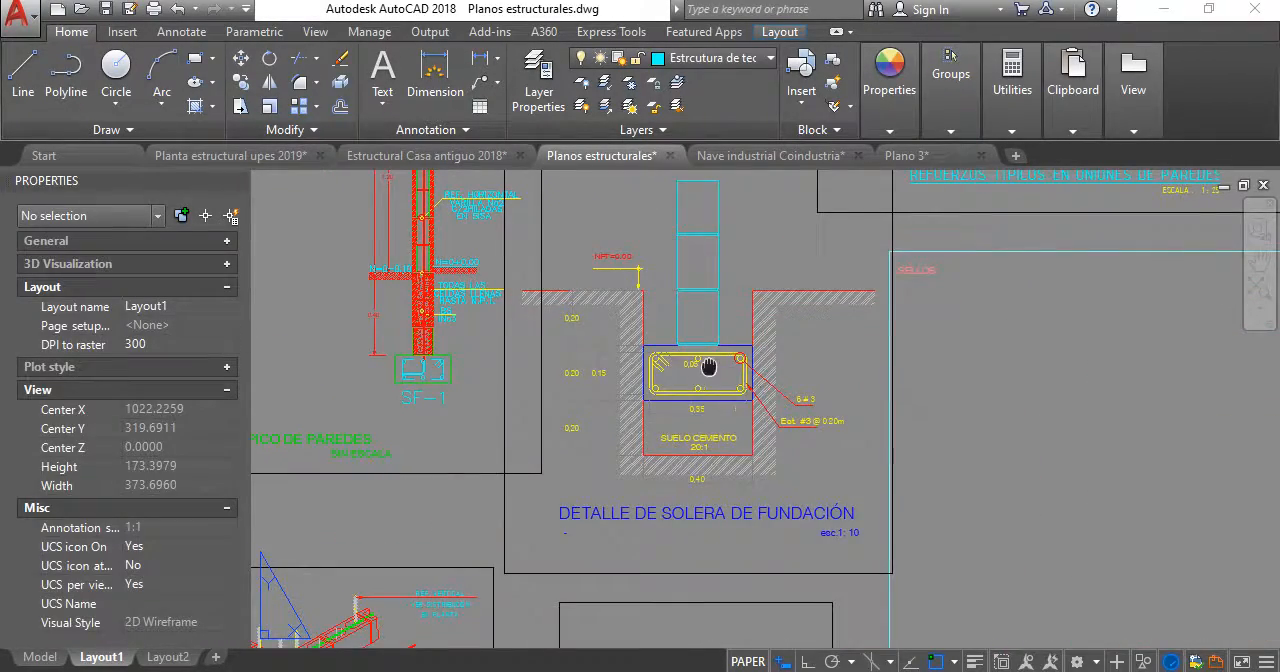
pyautogui.moveTo(708, 367); pyautogui.dragTo(706, 427, button='middle')
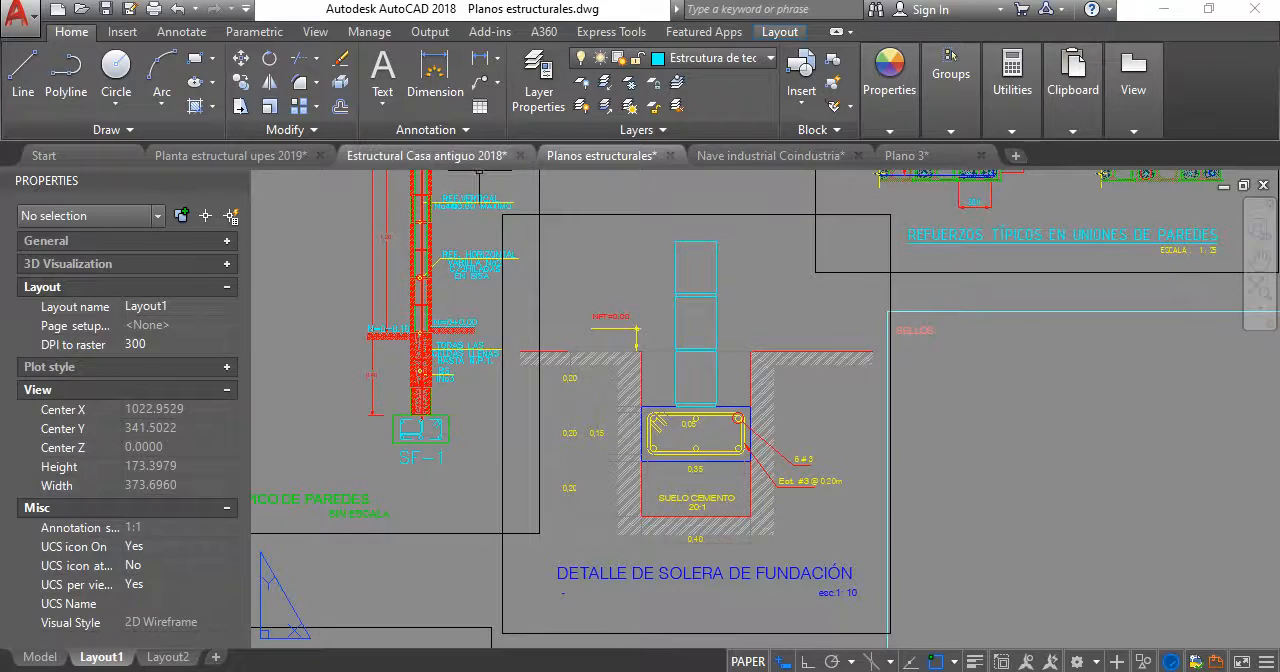
# - Examine the dimensions and reinforcement of the DETALLE DE SOLERA DE FUNDACIÓN in the Estructural Casa antiguo 2018 drawing
pyautogui.click(470, 156)
pyautogui.scroll(3, 650, 427)
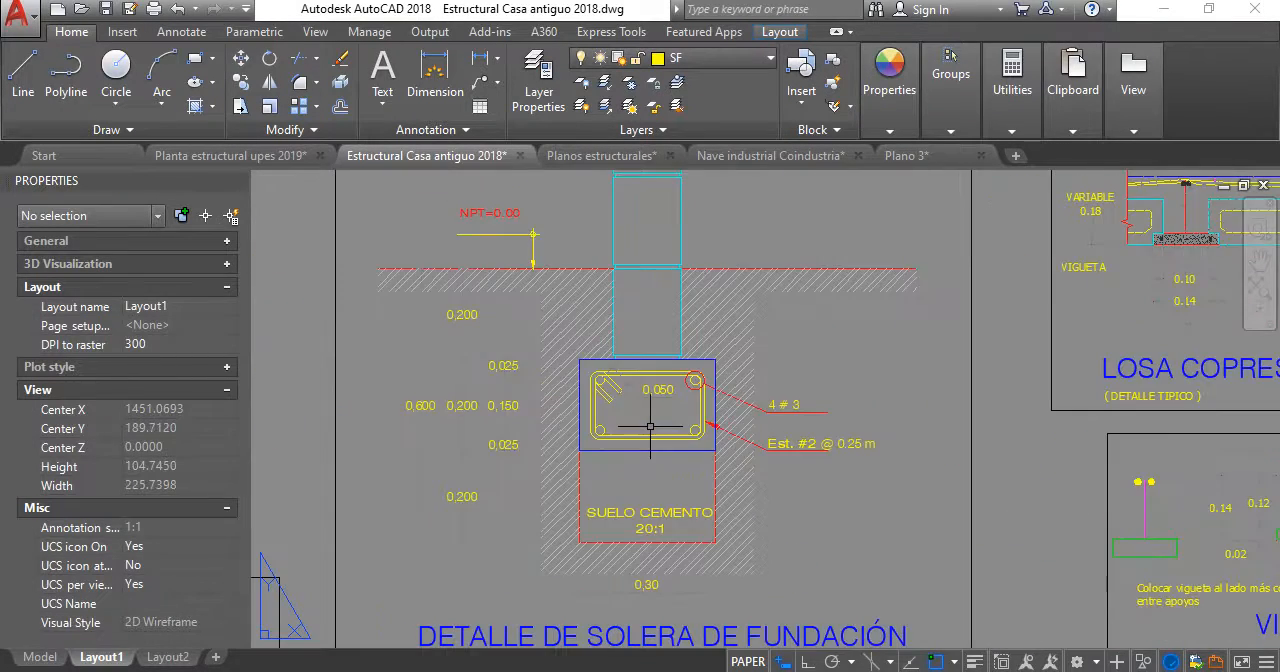
pyautogui.moveTo(650, 427); pyautogui.dragTo(675, 411, button='middle')
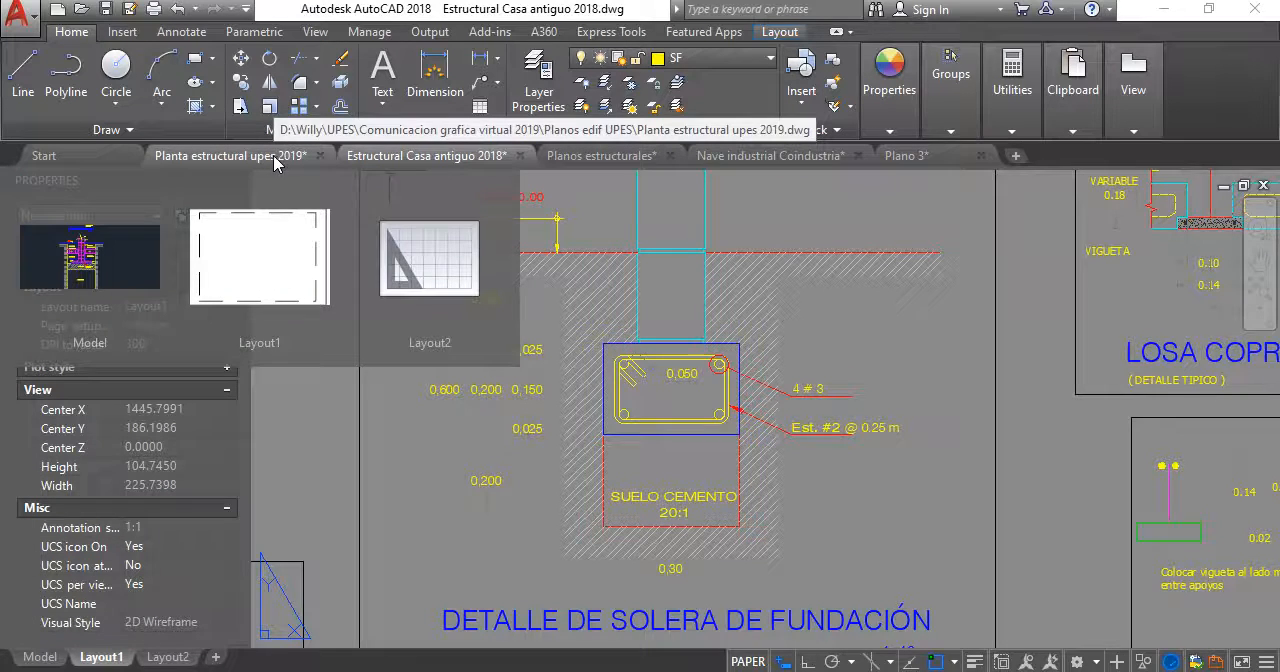
# - Return to the Planta estructural upes 2019 drawing and compare the original tensor T-1 detail with the rotated section copy
pyautogui.click(275, 160)
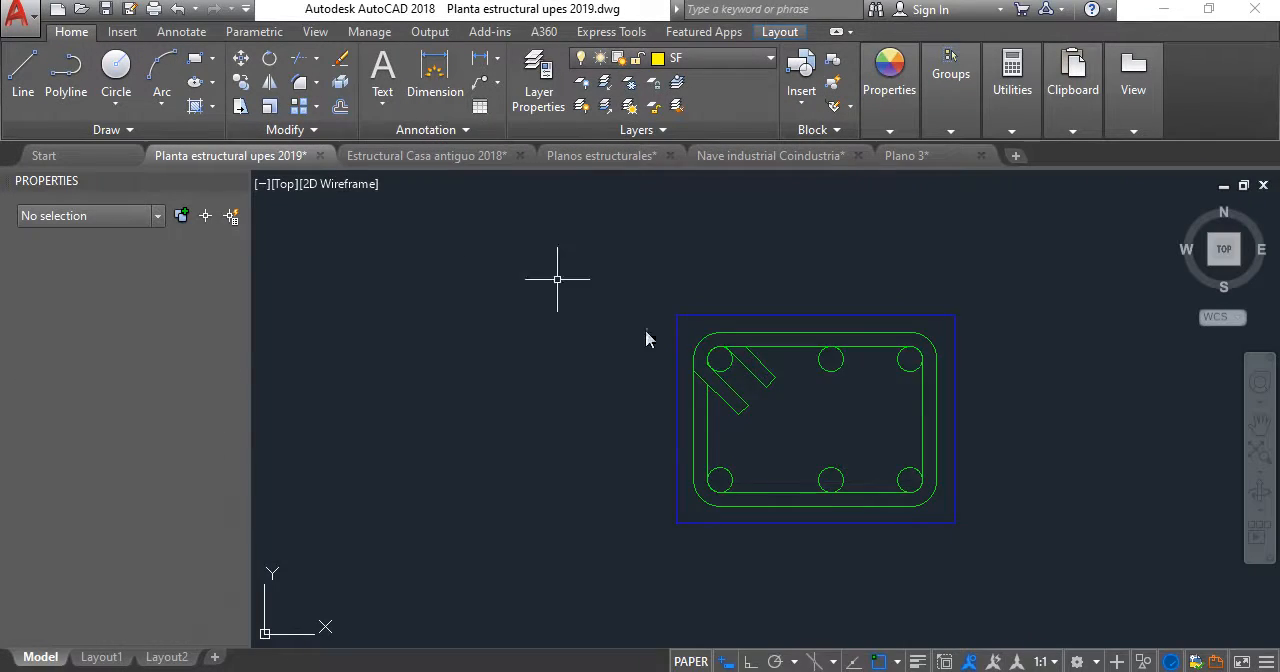
pyautogui.scroll(-7, 846, 342)
pyautogui.moveTo(853, 337); pyautogui.dragTo(1033, 313, button='middle')
pyautogui.scroll(5, 525, 254)
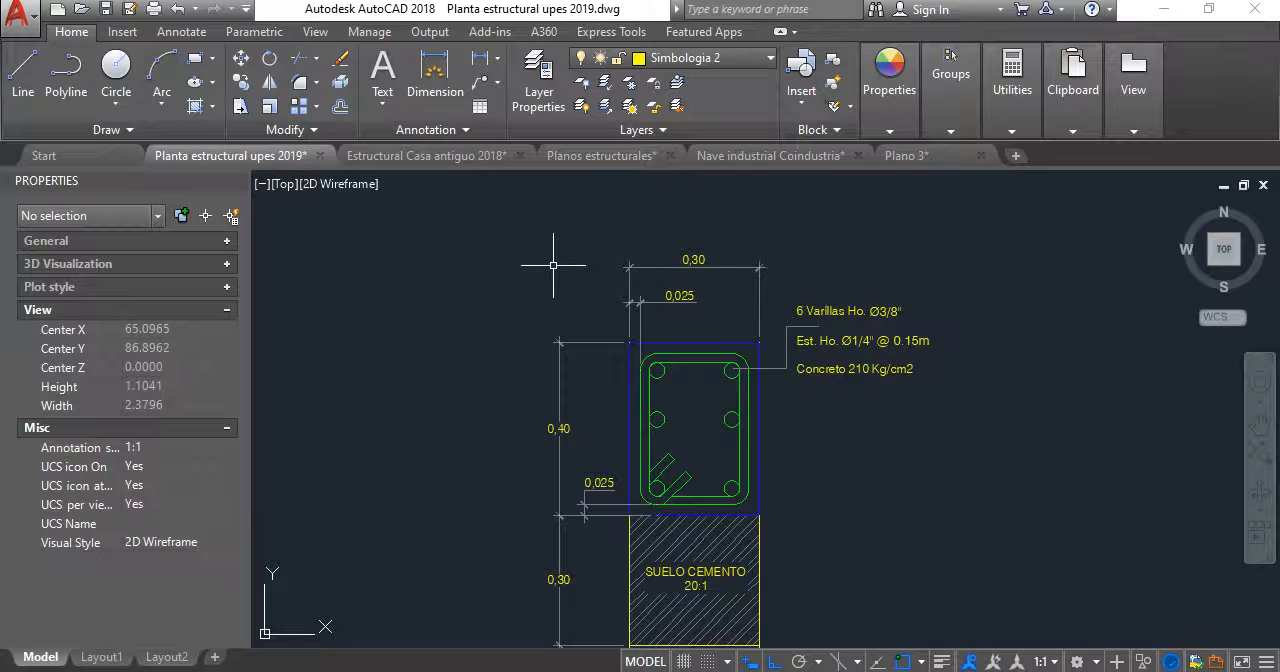
pyautogui.scroll(-2, 553, 265)
pyautogui.moveTo(553, 265); pyautogui.dragTo(744, 292, button='middle')
pyautogui.scroll(-6, 744, 293)
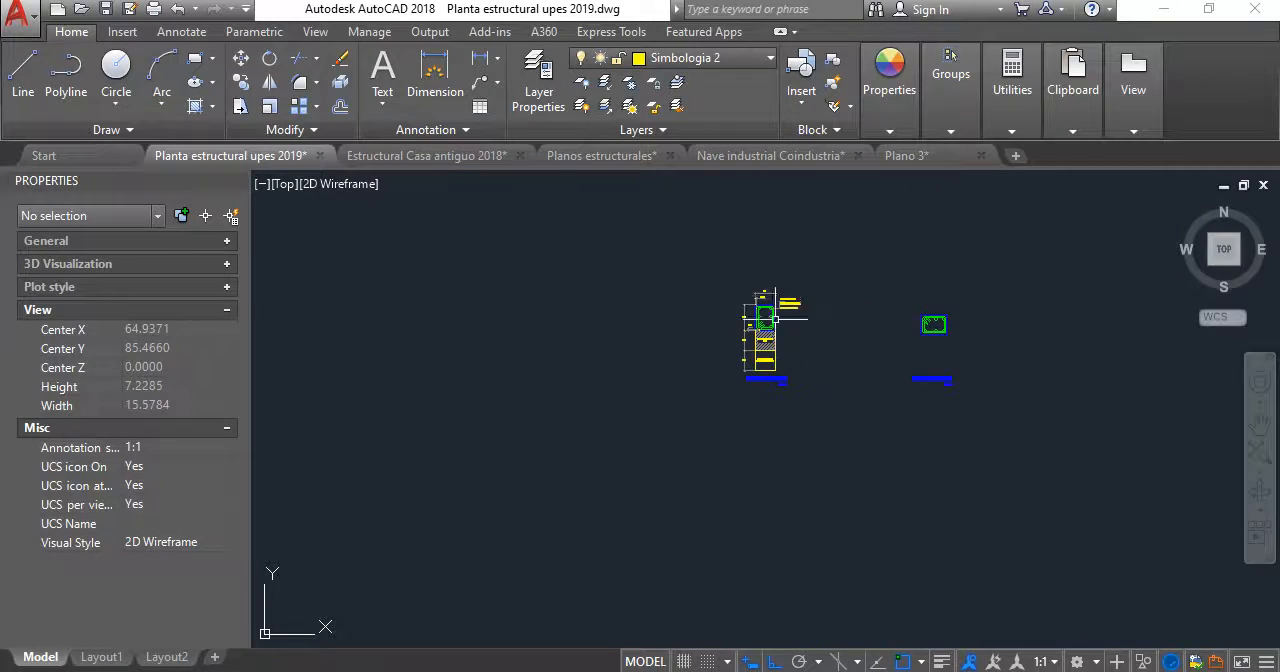
pyautogui.scroll(6, 680, 389)
pyautogui.moveTo(702, 406)
pyautogui.mouseDown(button='middle')
pyautogui.moveTo(496, 393)
pyautogui.moveTo(634, 397)
pyautogui.moveTo(565, 404)
pyautogui.mouseUp(button='middle')
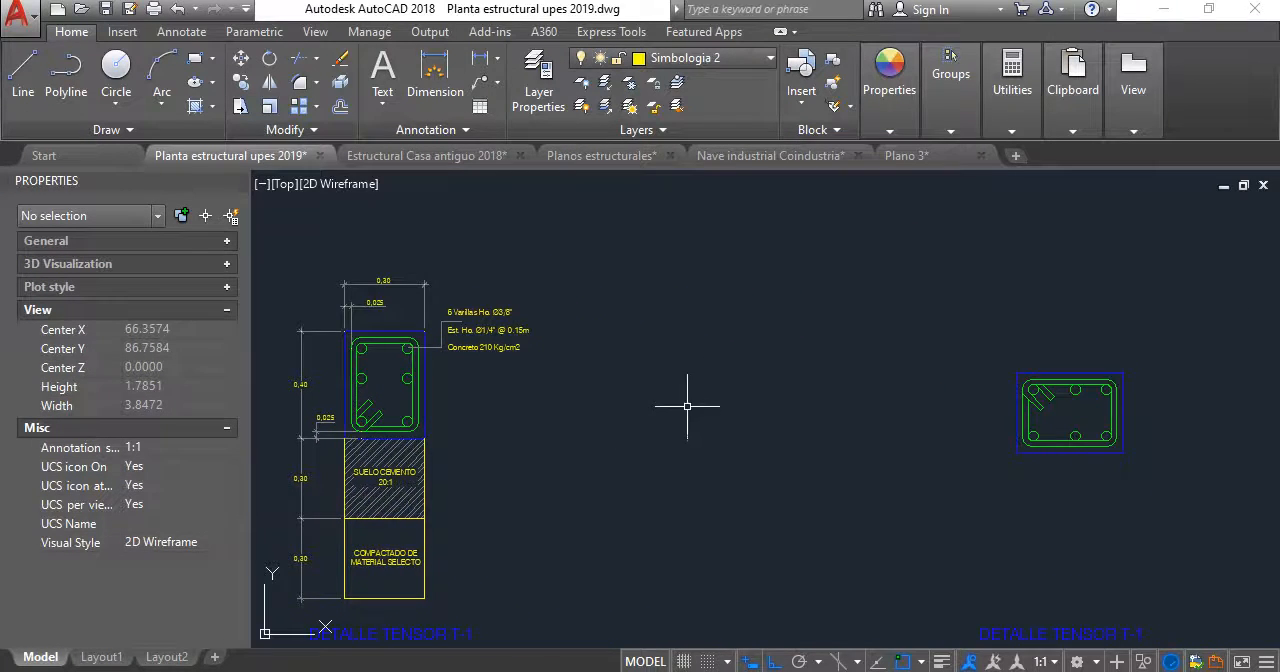
pyautogui.moveTo(960, 392); pyautogui.dragTo(705, 379, button='middle')
pyautogui.scroll(2, 848, 391)
pyautogui.scroll(-6, 862, 380)
pyautogui.moveTo(866, 378); pyautogui.dragTo(880, 374, button='middle')
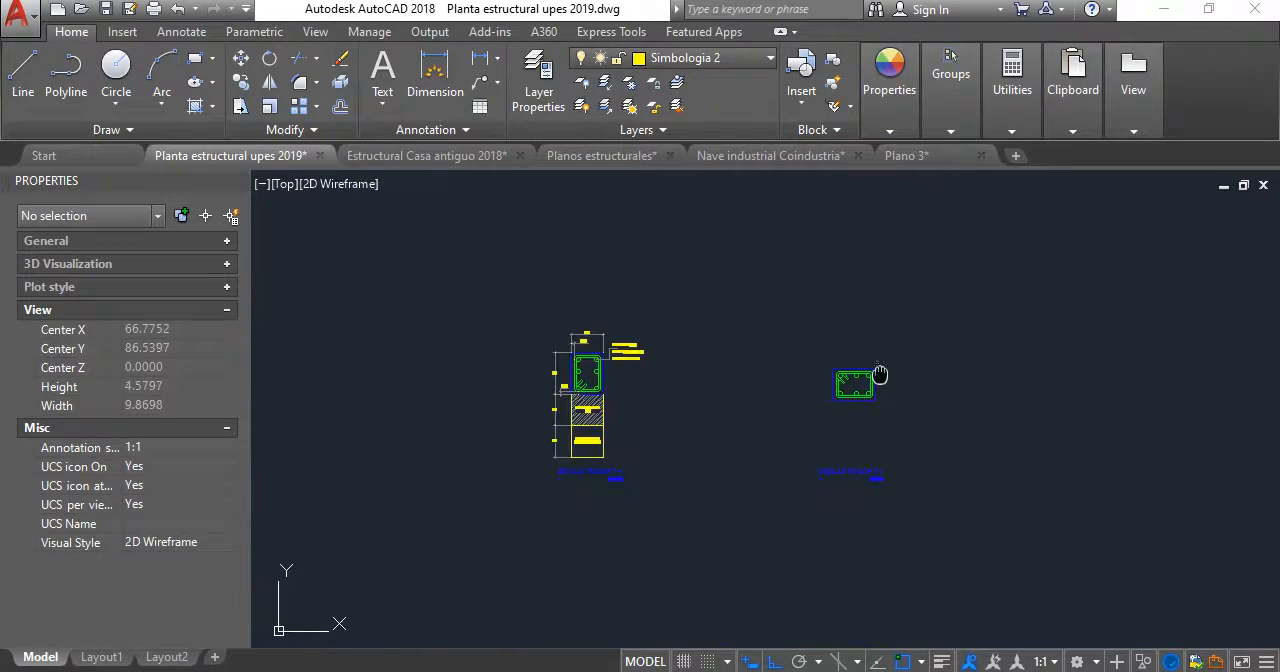
pyautogui.scroll(2, 640, 349)
pyautogui.scroll(6, 568, 352)
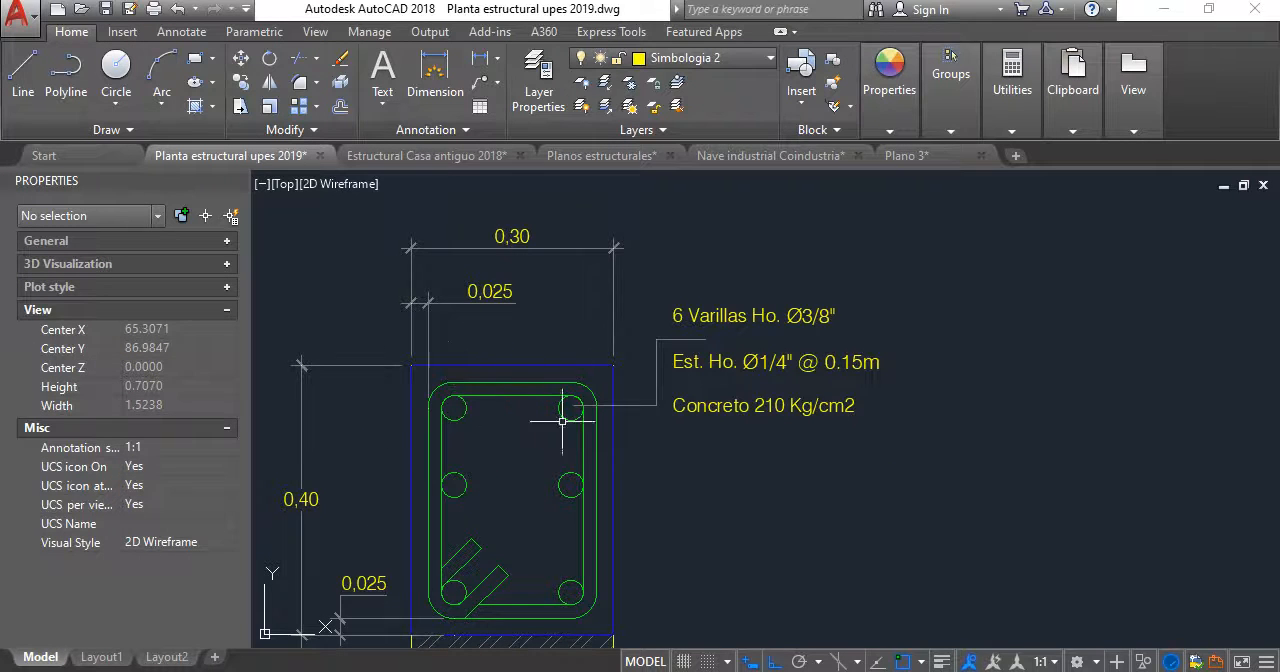
pyautogui.scroll(-4, 552, 342)
pyautogui.moveTo(556, 504); pyautogui.dragTo(583, 414, button='middle')
pyautogui.scroll(-2, 651, 366)
pyautogui.moveTo(1050, 363); pyautogui.dragTo(791, 374, button='middle')
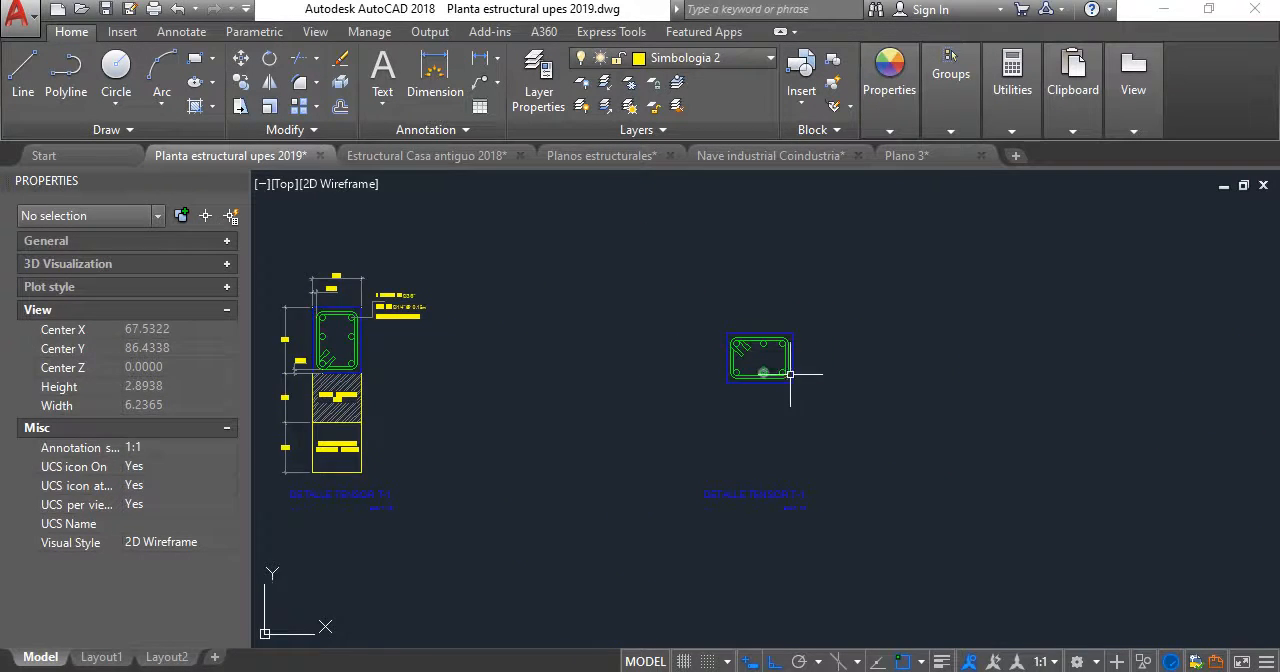
# - Draw a construction circle of radius 0.2 centred on the upper-left corner of the rotated section's concrete outline
pyautogui.scroll(6, 785, 362)
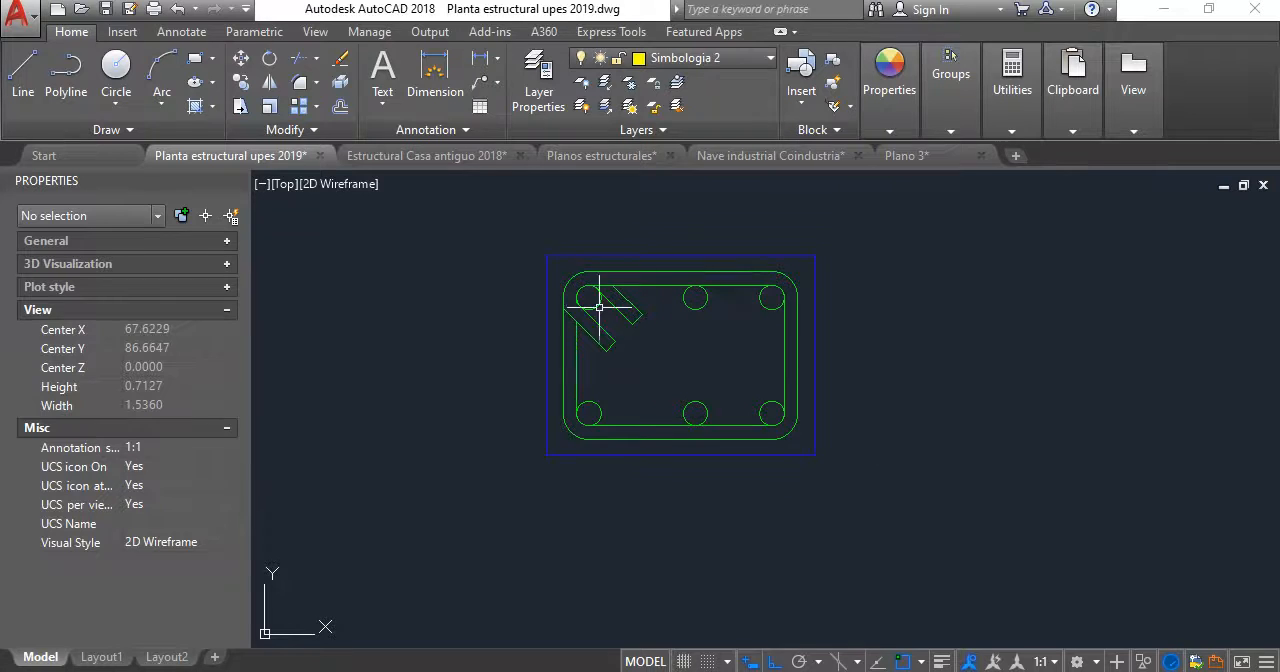
pyautogui.moveTo(580, 379); pyautogui.dragTo(594, 392, button='middle')
pyautogui.scroll(2, 594, 393)
pyautogui.scroll(-2, 598, 306)
pyautogui.moveTo(600, 309); pyautogui.dragTo(600, 357, button='middle')
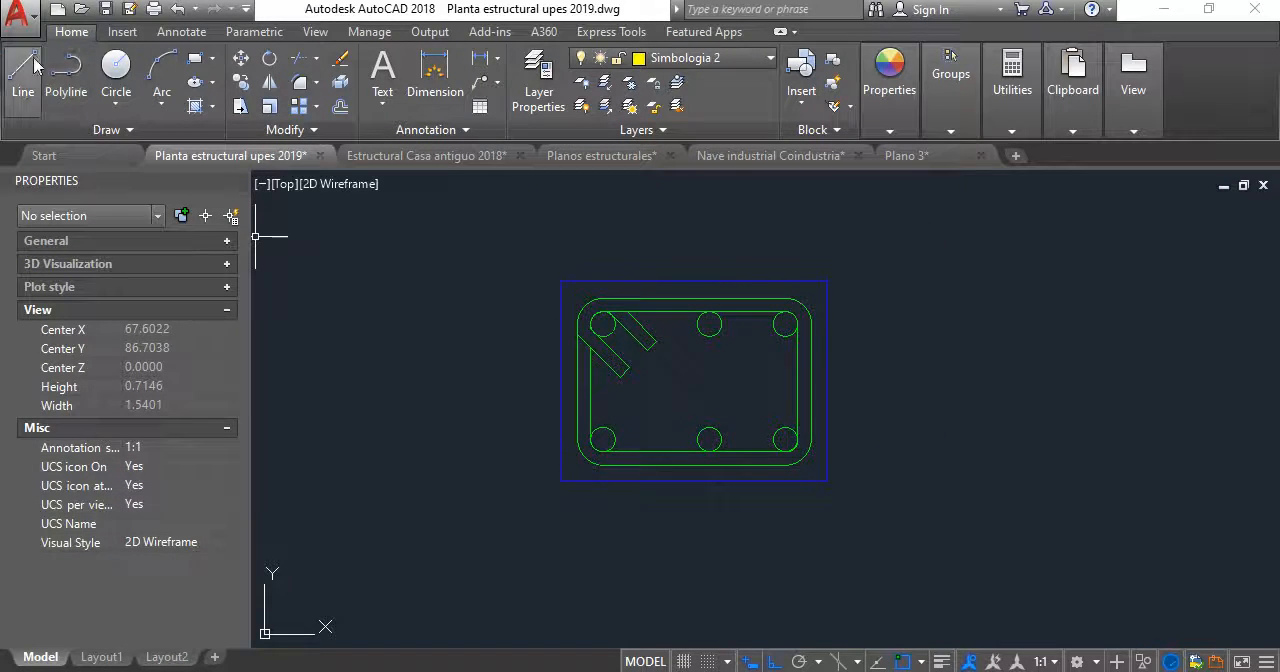
pyautogui.click(116, 72)
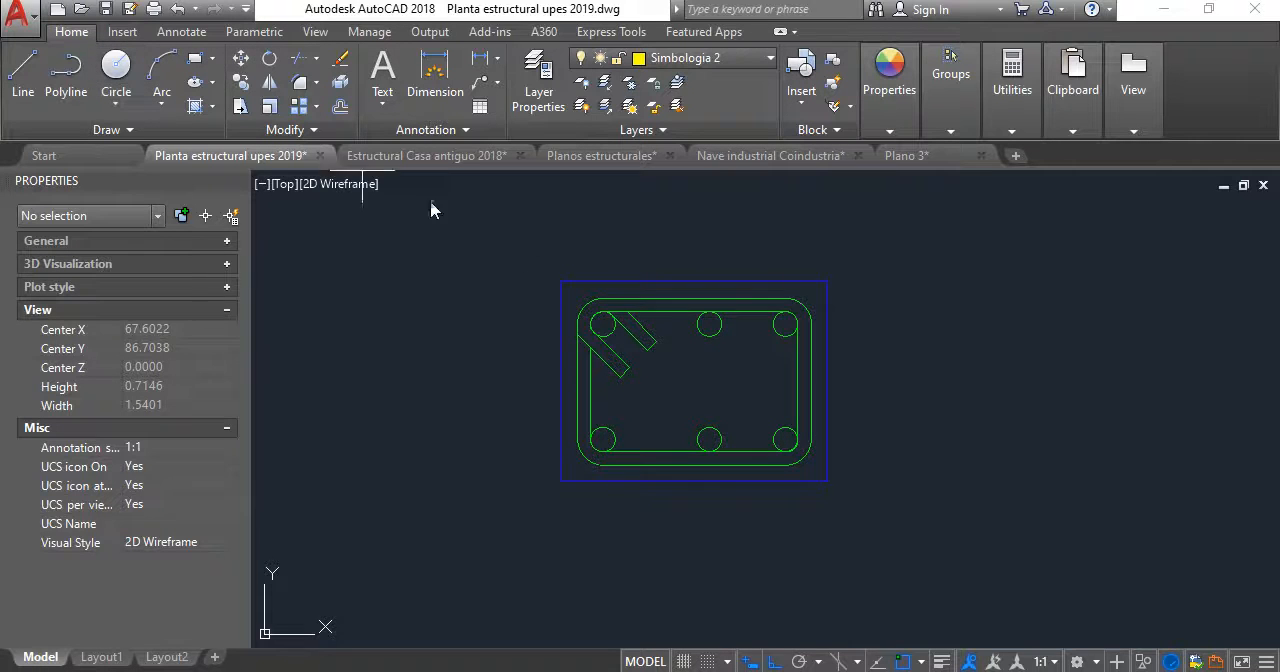
pyautogui.click(560, 281)
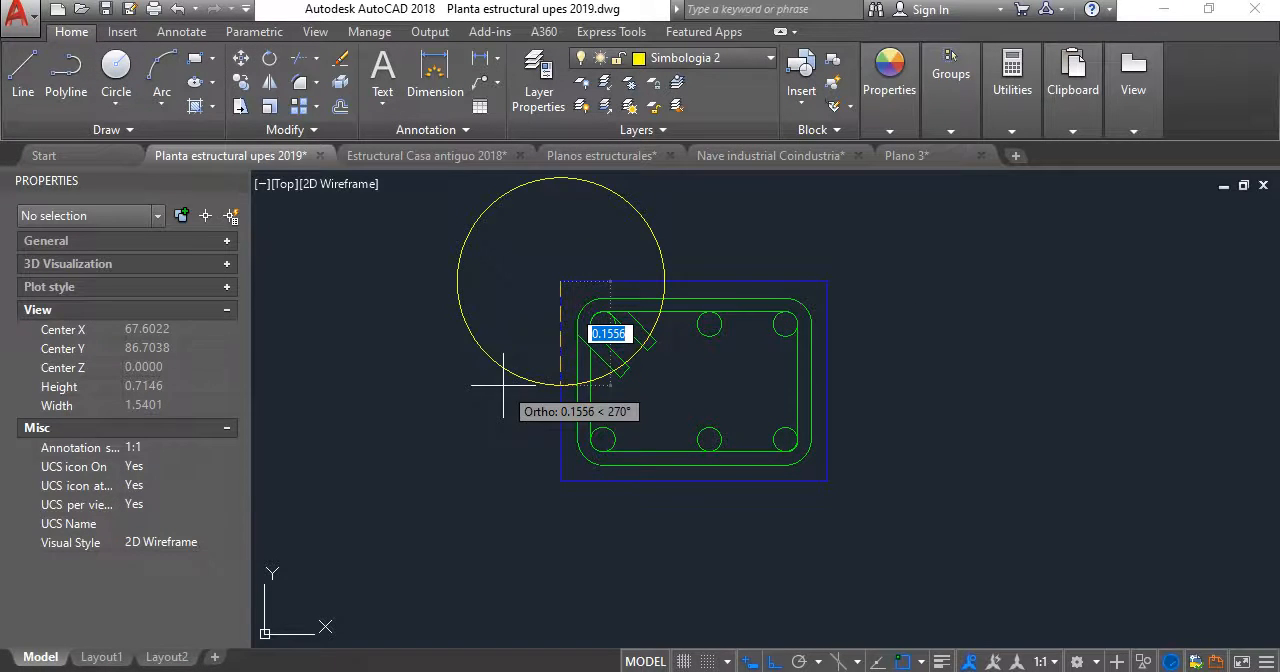
pyautogui.write('0.2')
pyautogui.press('Return')
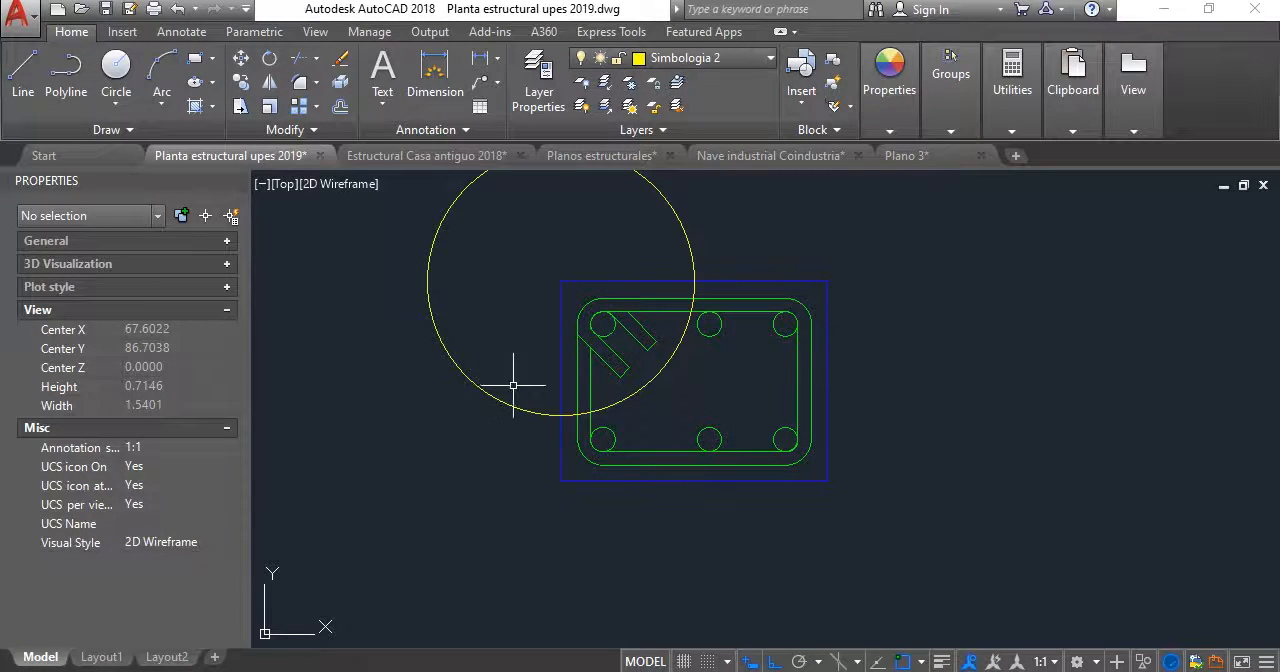
# - Check the length of the top edge of the rotated section's concrete outline
pyautogui.scroll(2, 618, 388)
pyautogui.click(765, 562)
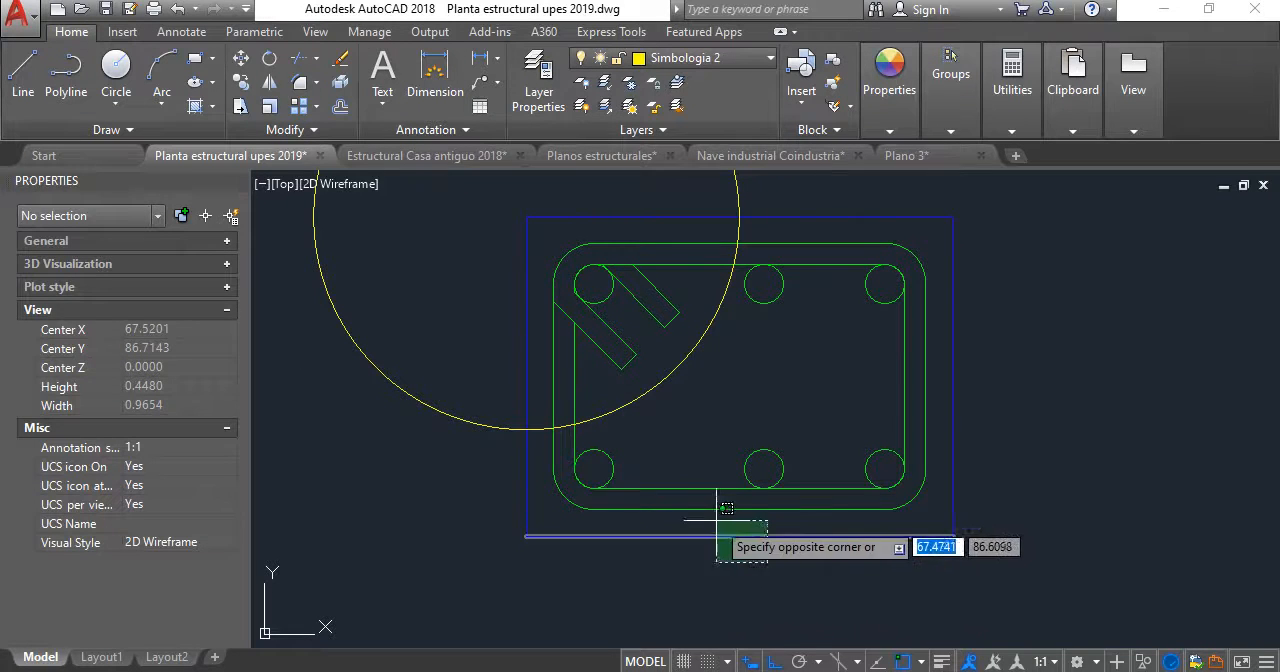
pyautogui.click(648, 576)
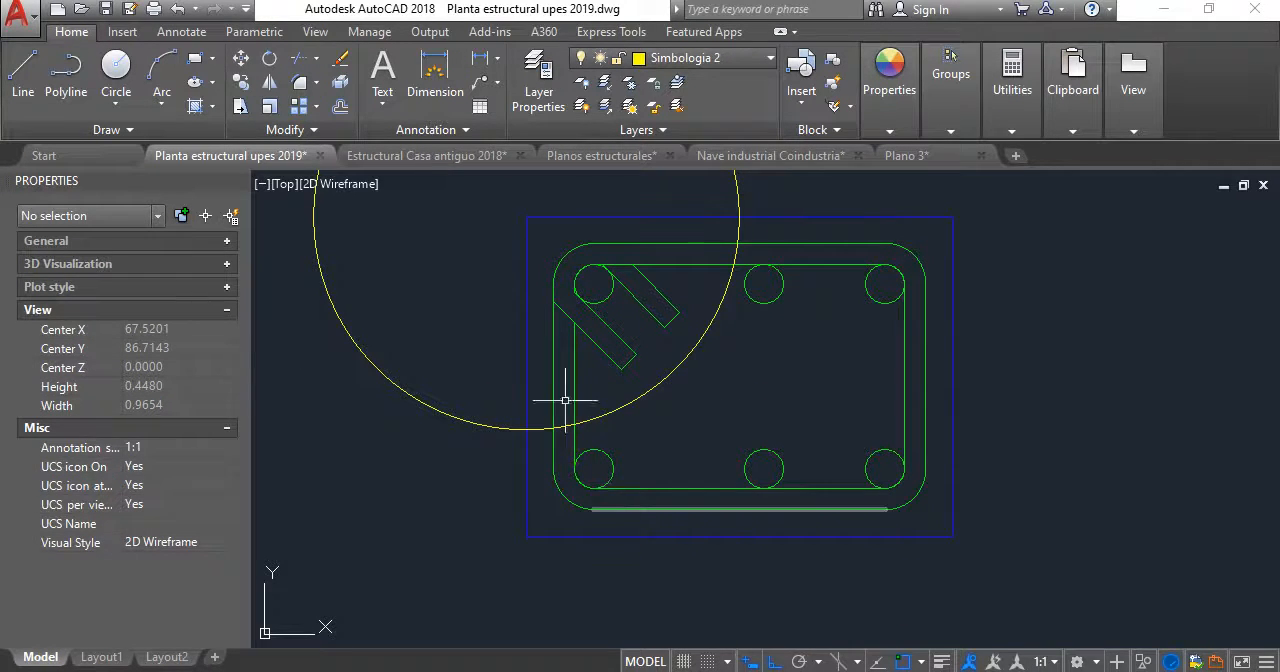
pyautogui.click(646, 206)
pyautogui.click(605, 226)
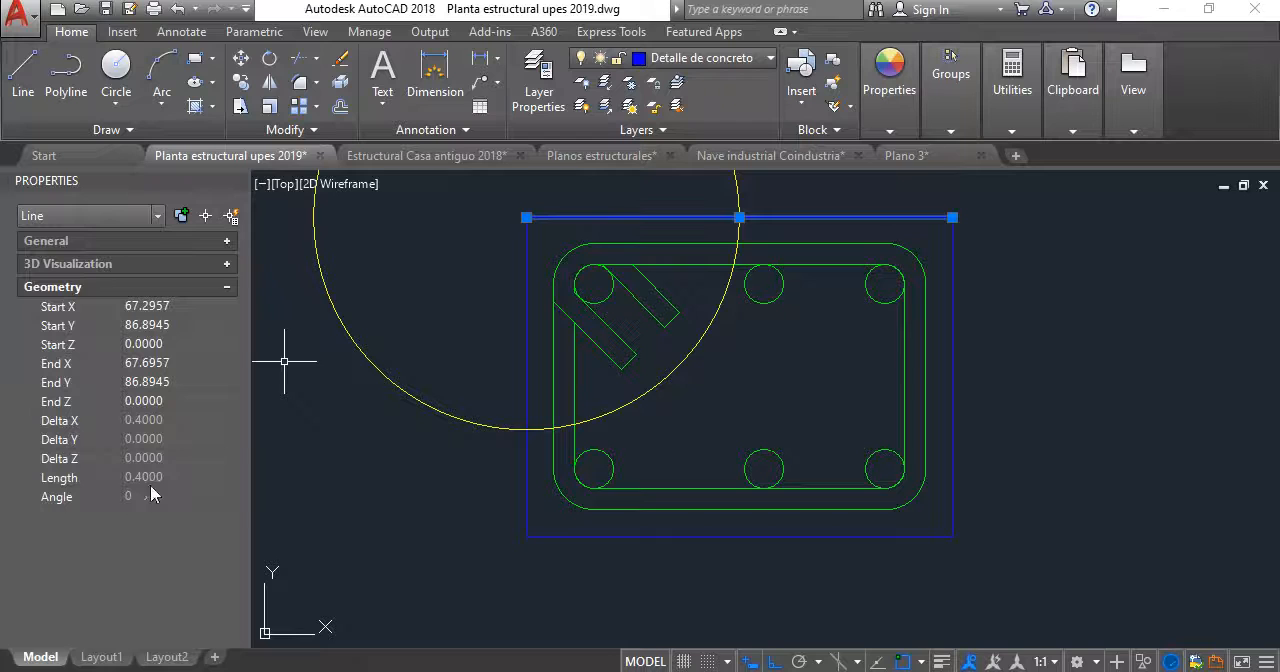
pyautogui.scroll(-4, 640, 400)
pyautogui.scroll(3, 633, 374)
pyautogui.press('Escape')
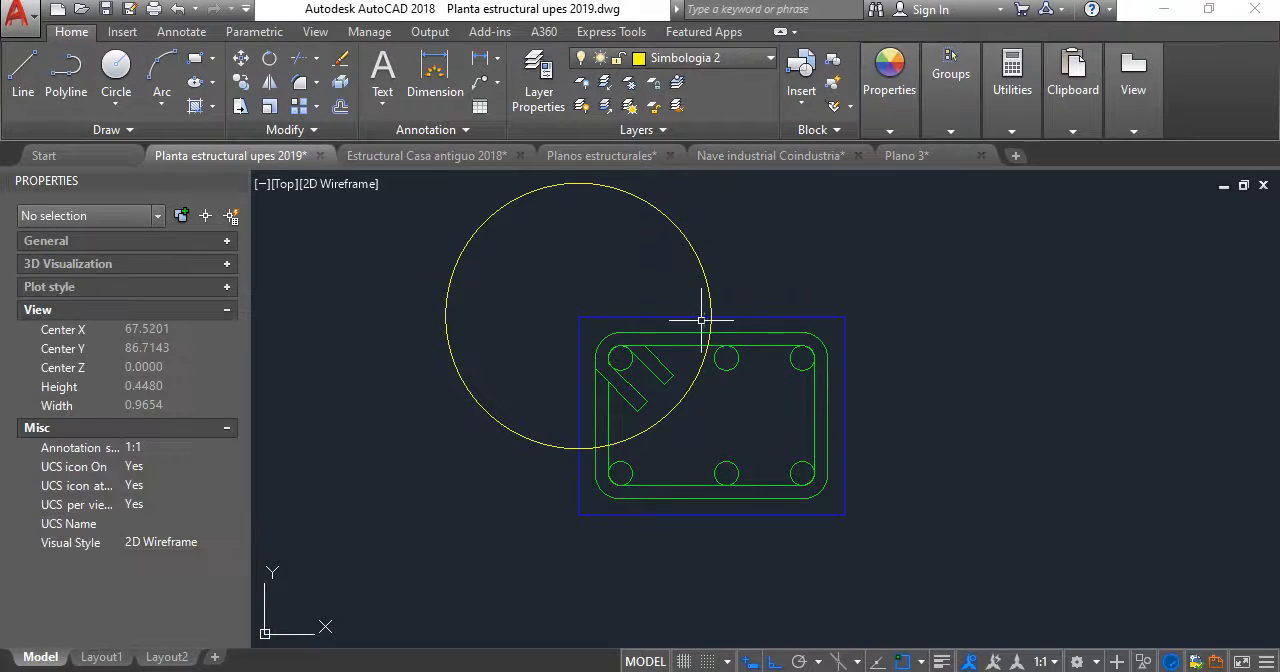
# - Try to move the section's right side, with its bars and stirrup bends, 0.15 to the left, and undo it
pyautogui.click(768, 284)
pyautogui.click(885, 560)
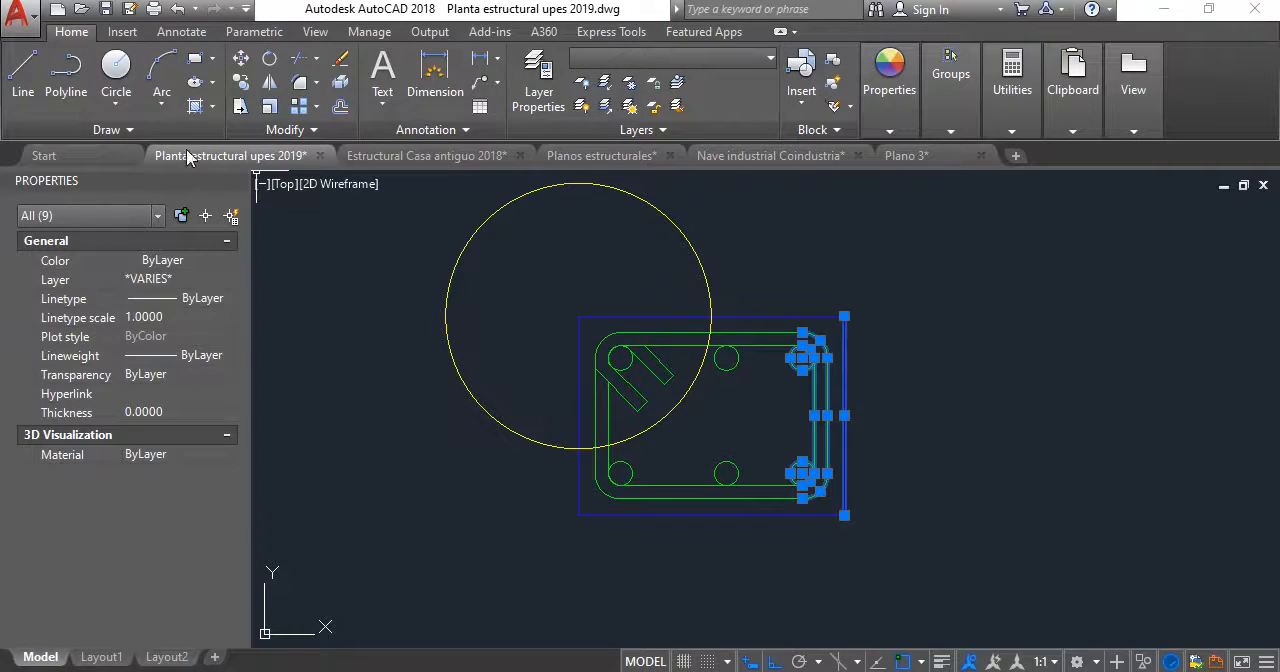
pyautogui.click(240, 59)
pyautogui.click(894, 209)
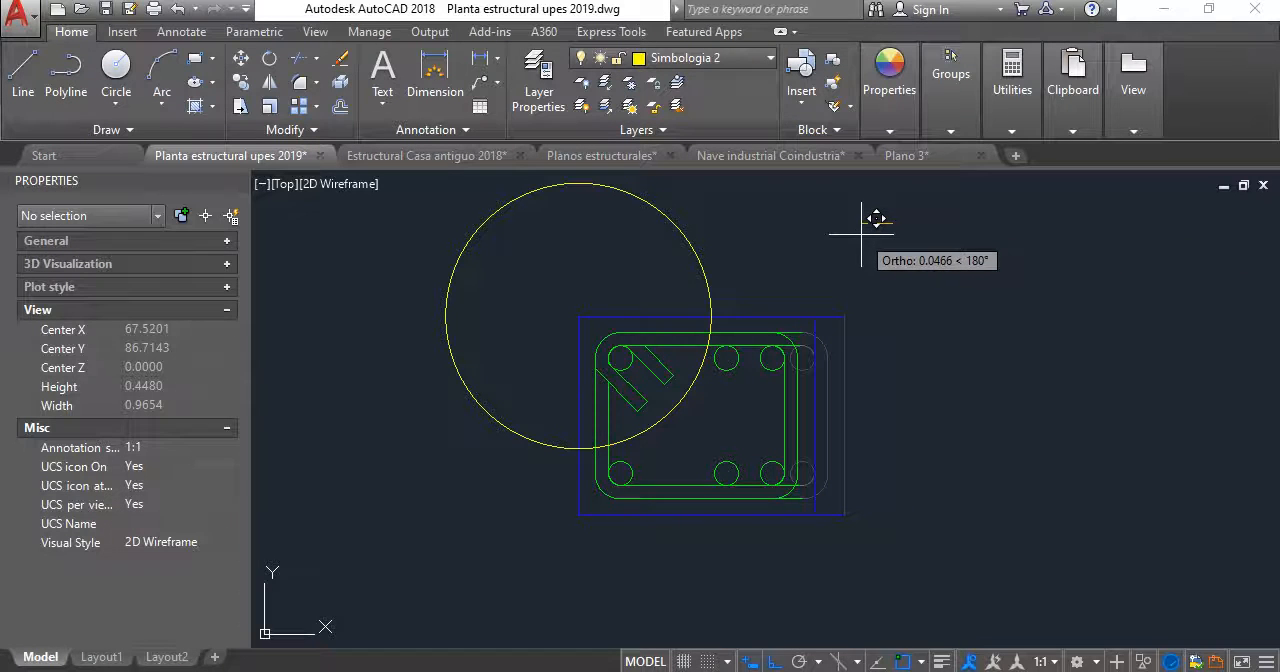
pyautogui.write('0.15')
pyautogui.press('Return')
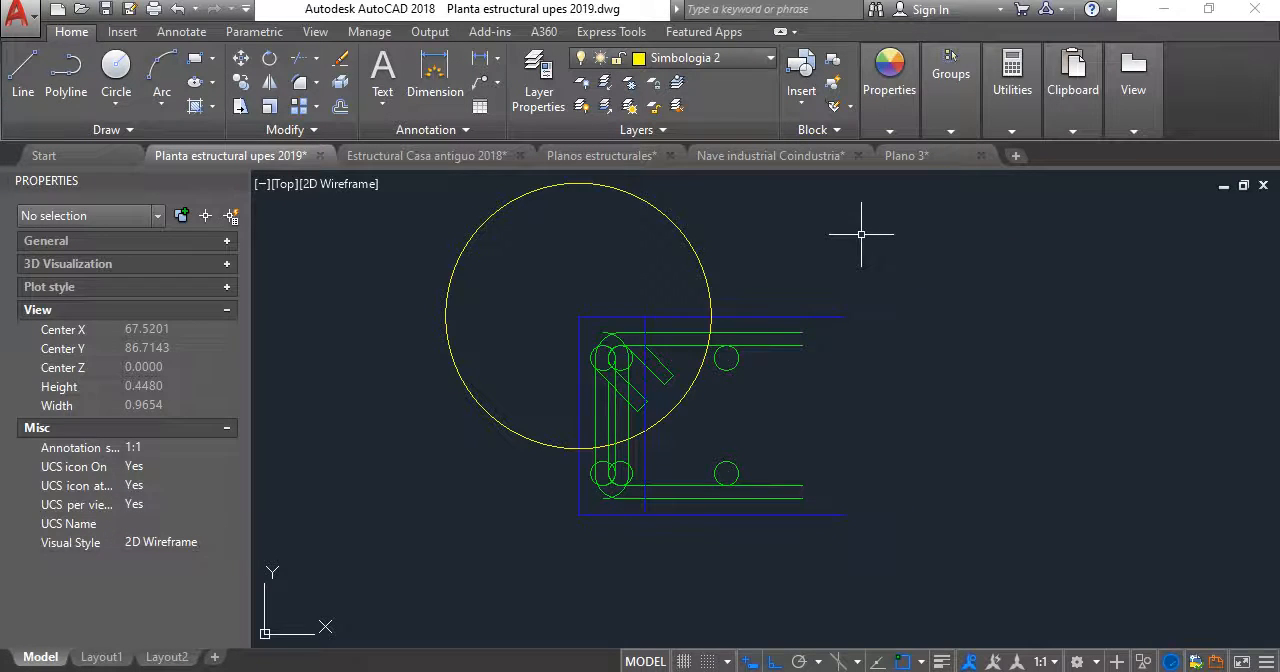
pyautogui.hotkey('ctrl', 'z')
# - Move the section's right side, including its concrete edge, corner bars and stirrup bends, 0.1 to the left
pyautogui.click(776, 262)
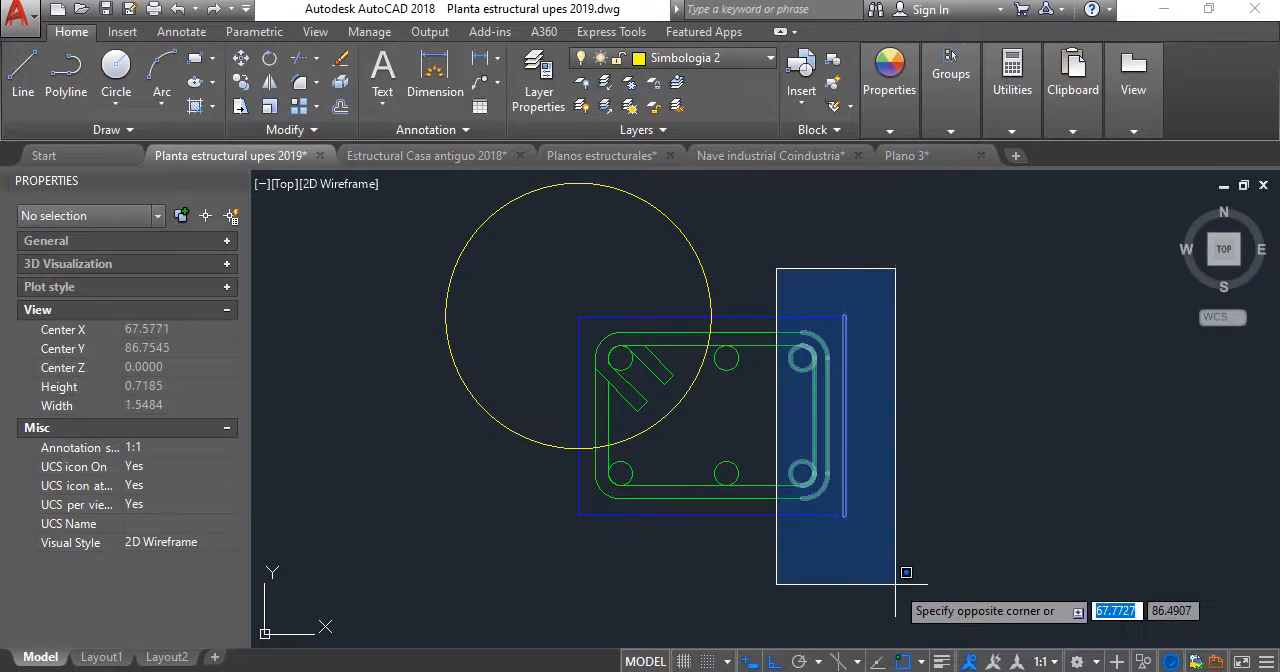
pyautogui.click(886, 588)
pyautogui.click(240, 59)
pyautogui.click(842, 237)
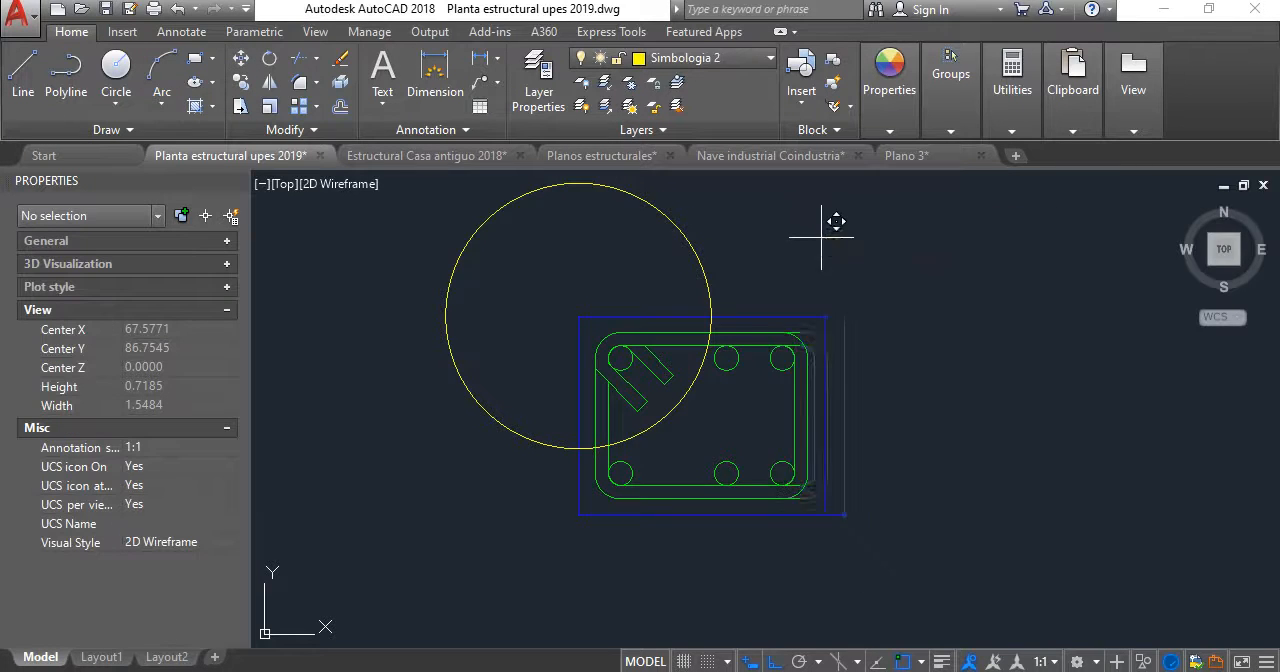
pyautogui.write('0.1')
pyautogui.press('Return')
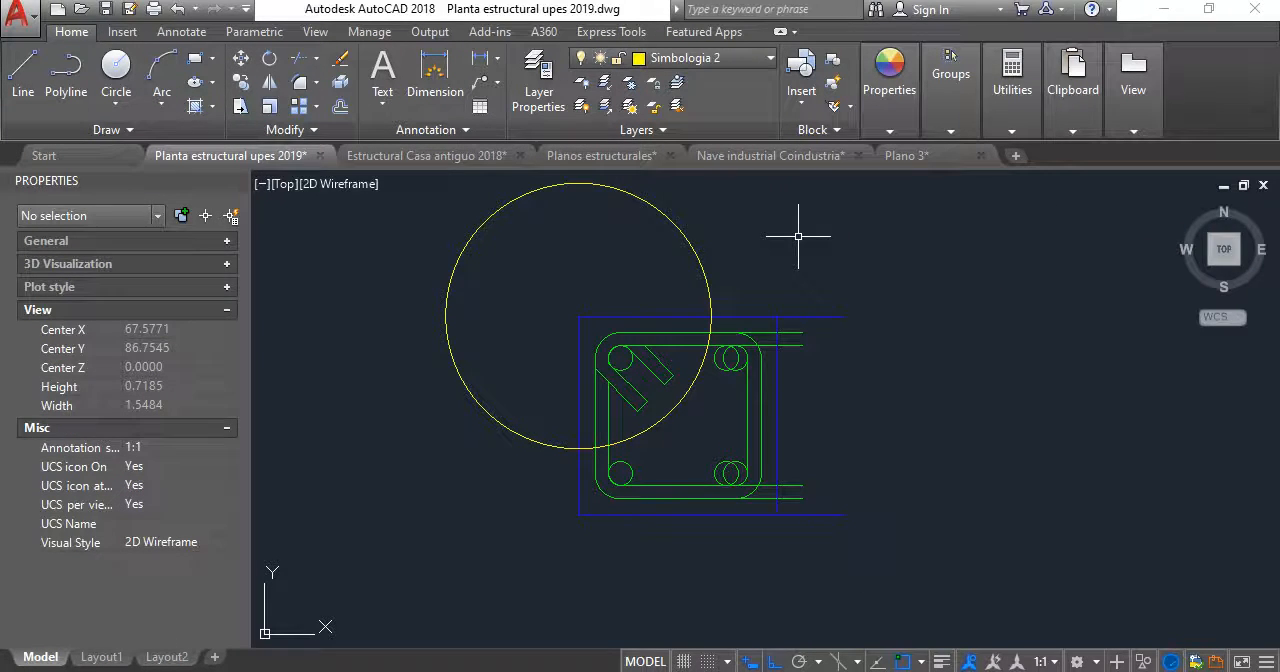
# - Trim the top concrete edge back to the relocated right edge and check the trimmed edge's length
pyautogui.scroll(2, 790, 320)
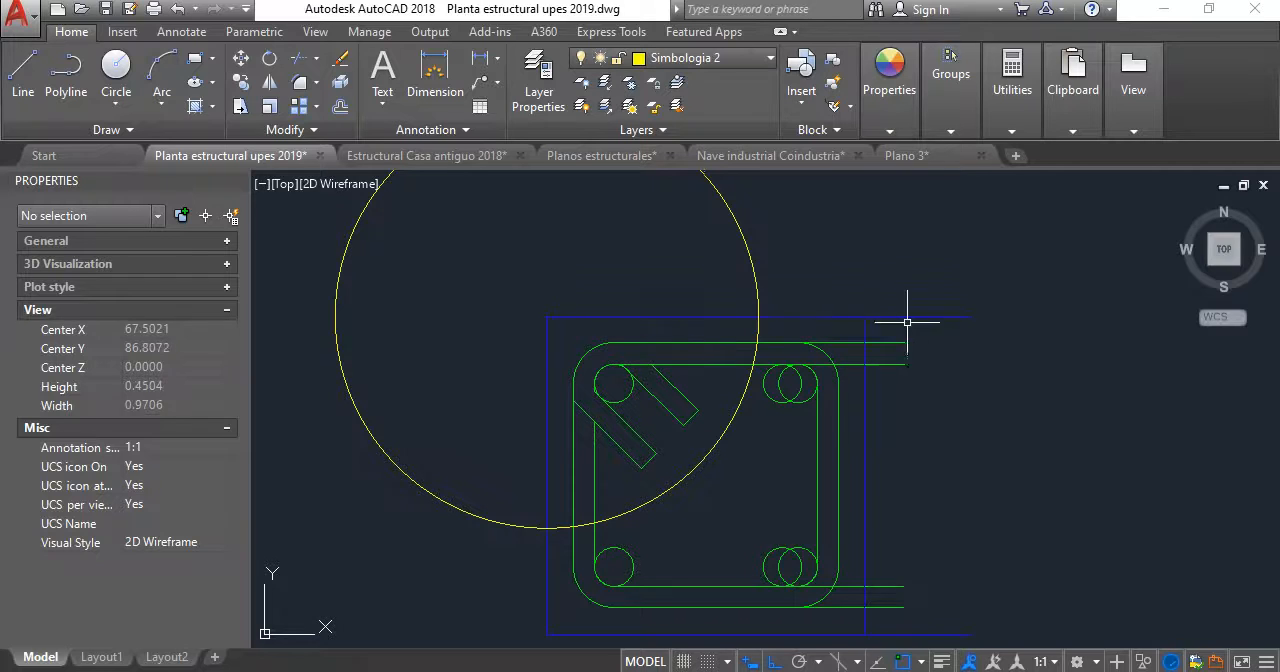
pyautogui.click(297, 57)
pyautogui.press('Return')
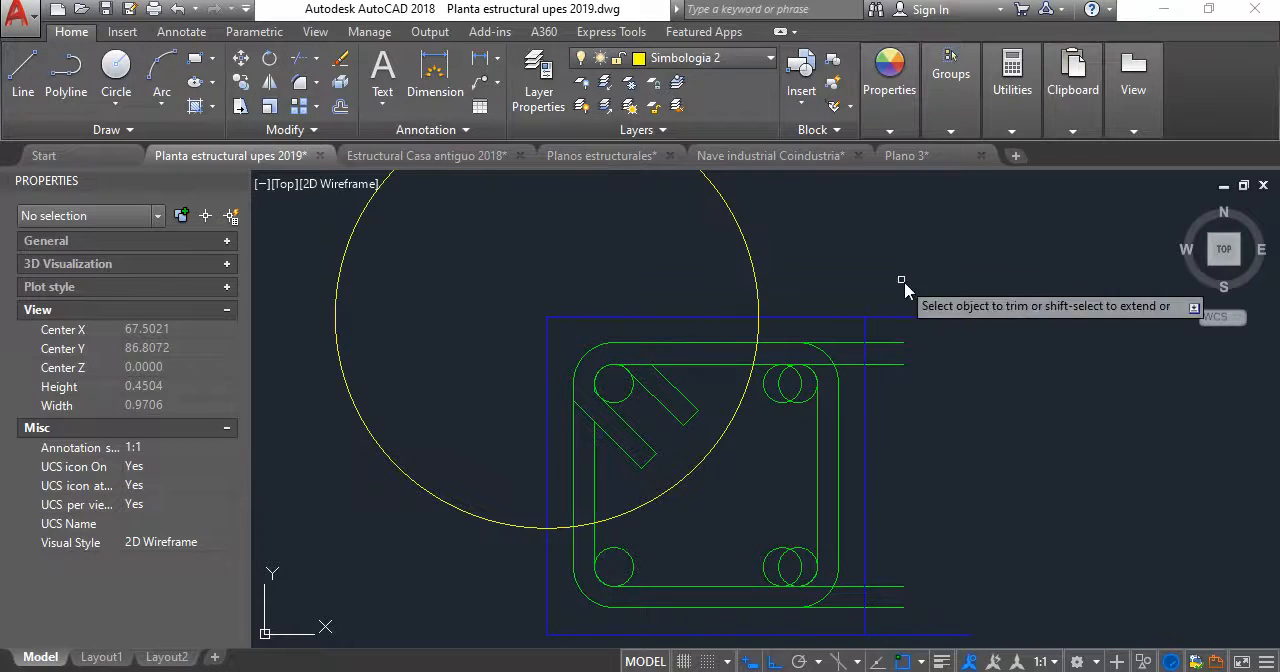
pyautogui.press('Escape')
pyautogui.click(831, 318)
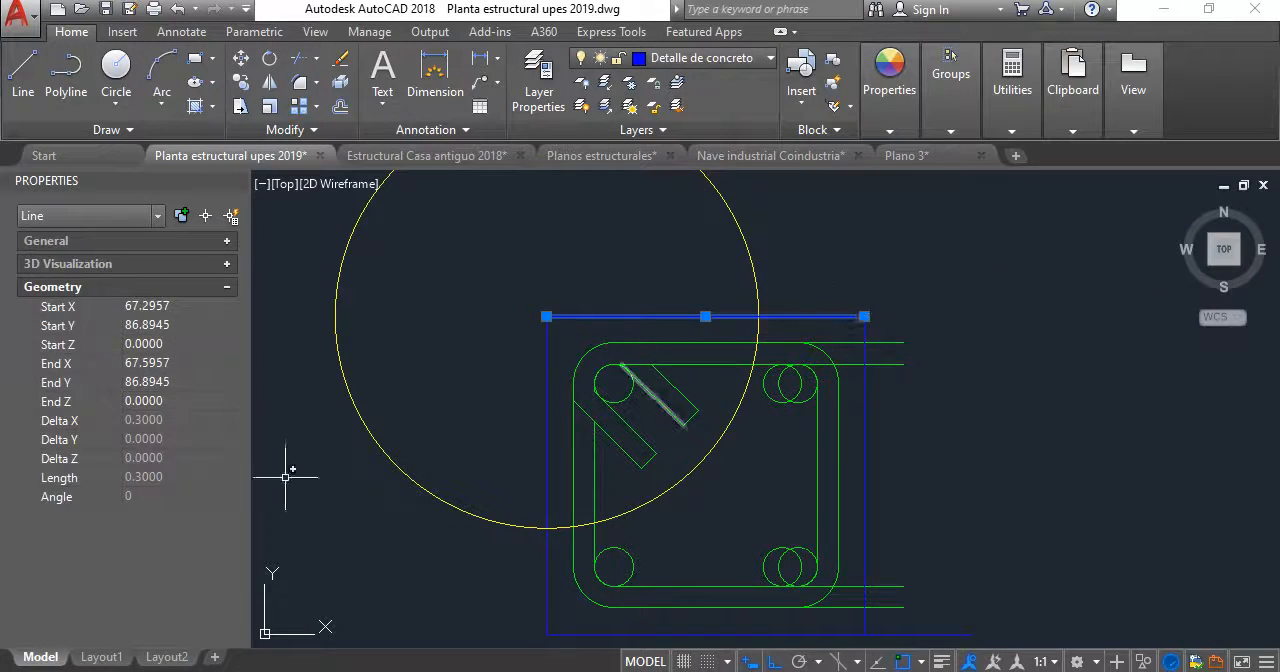
pyautogui.scroll(-2, 806, 341)
pyautogui.scroll(2, 806, 341)
# - Move the upper and lower middle bars horizontally to the left so they sit between the corner bars
pyautogui.click(810, 322)
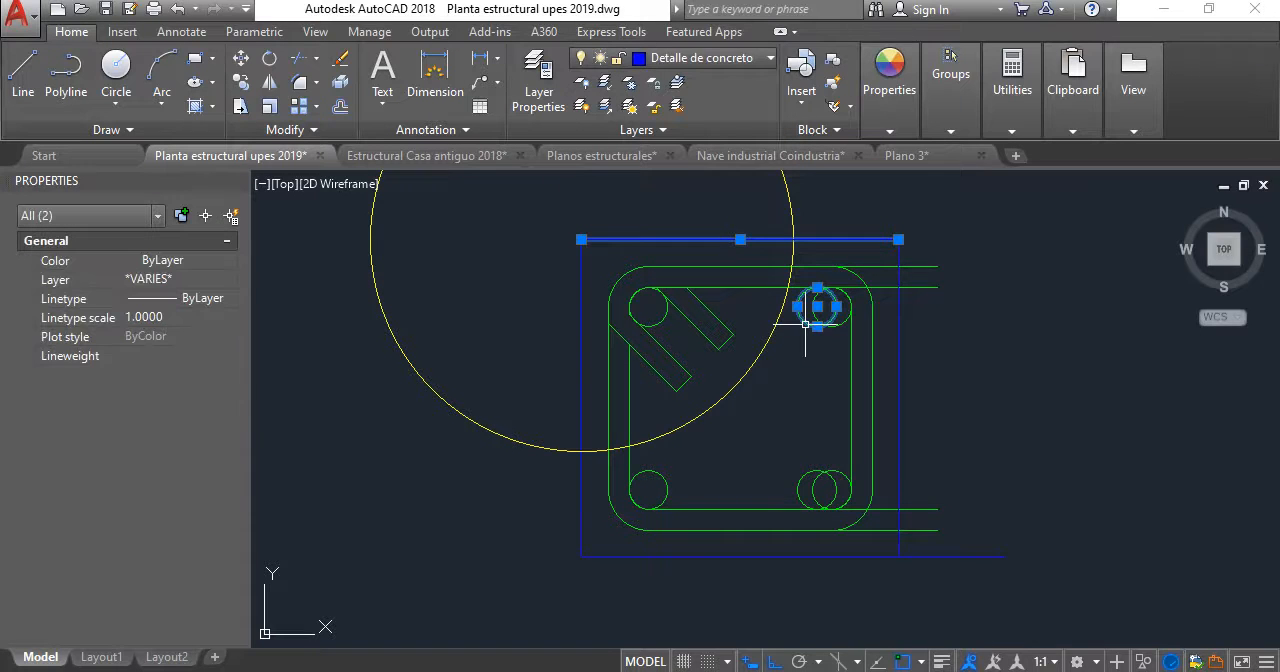
pyautogui.click(807, 484)
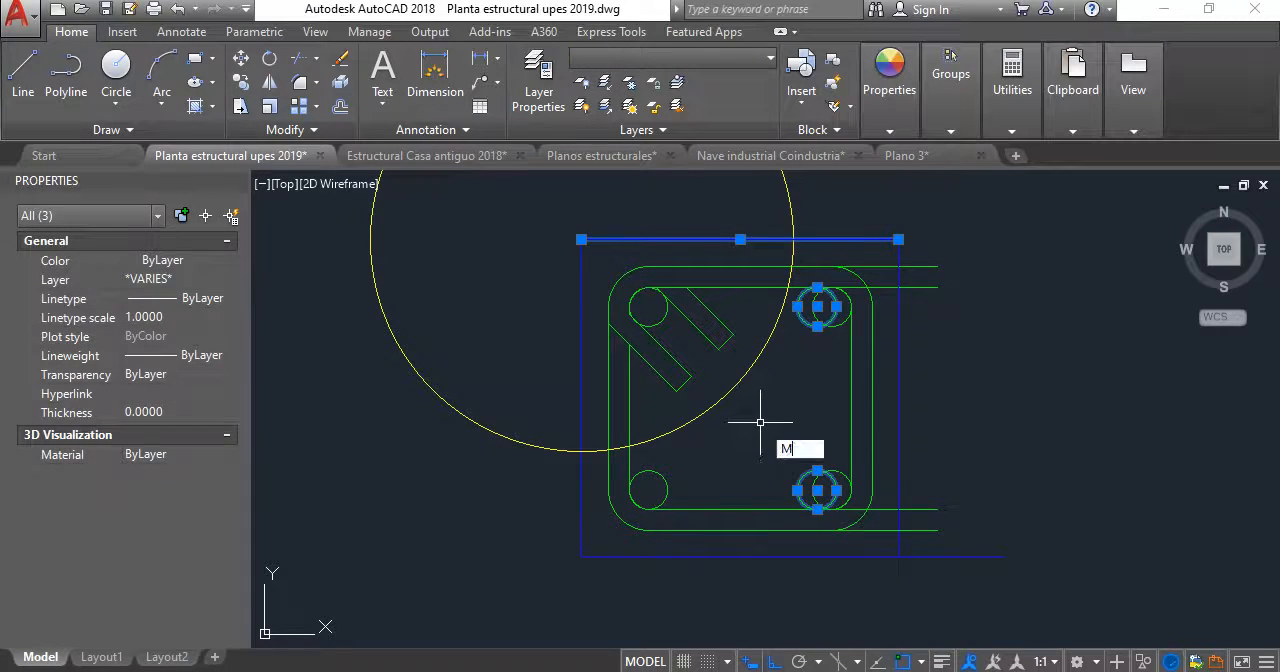
pyautogui.press('Return')
pyautogui.scroll(4, 819, 283)
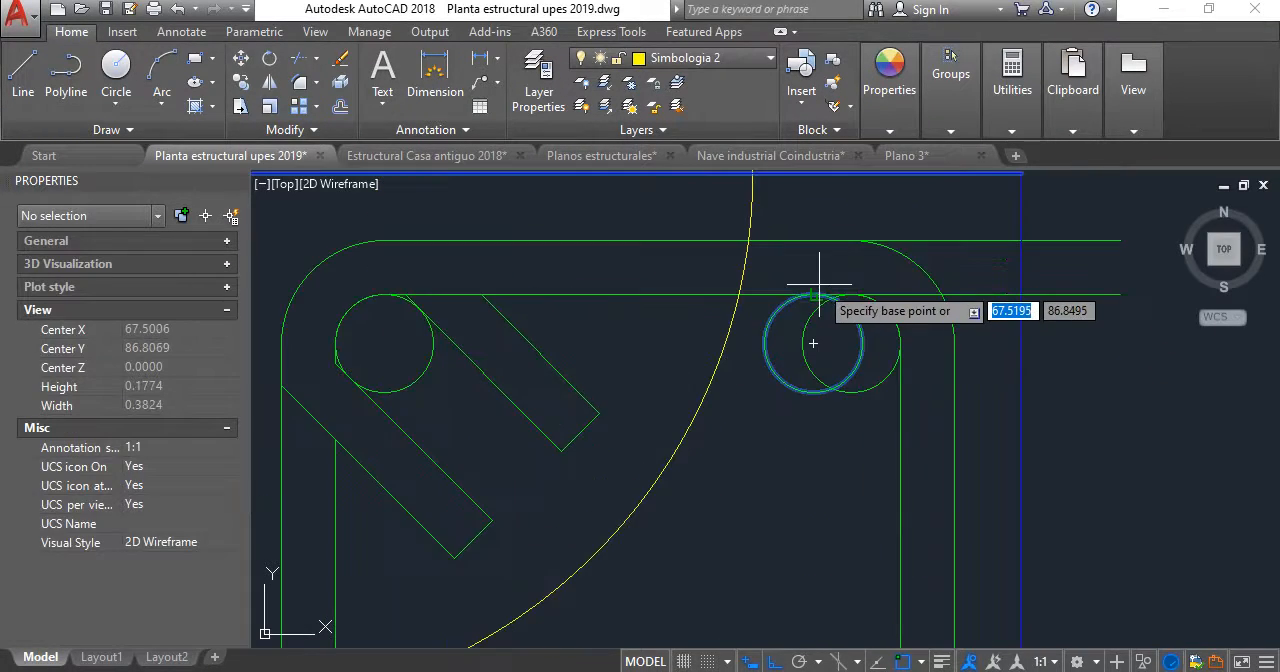
pyautogui.click(800, 493)
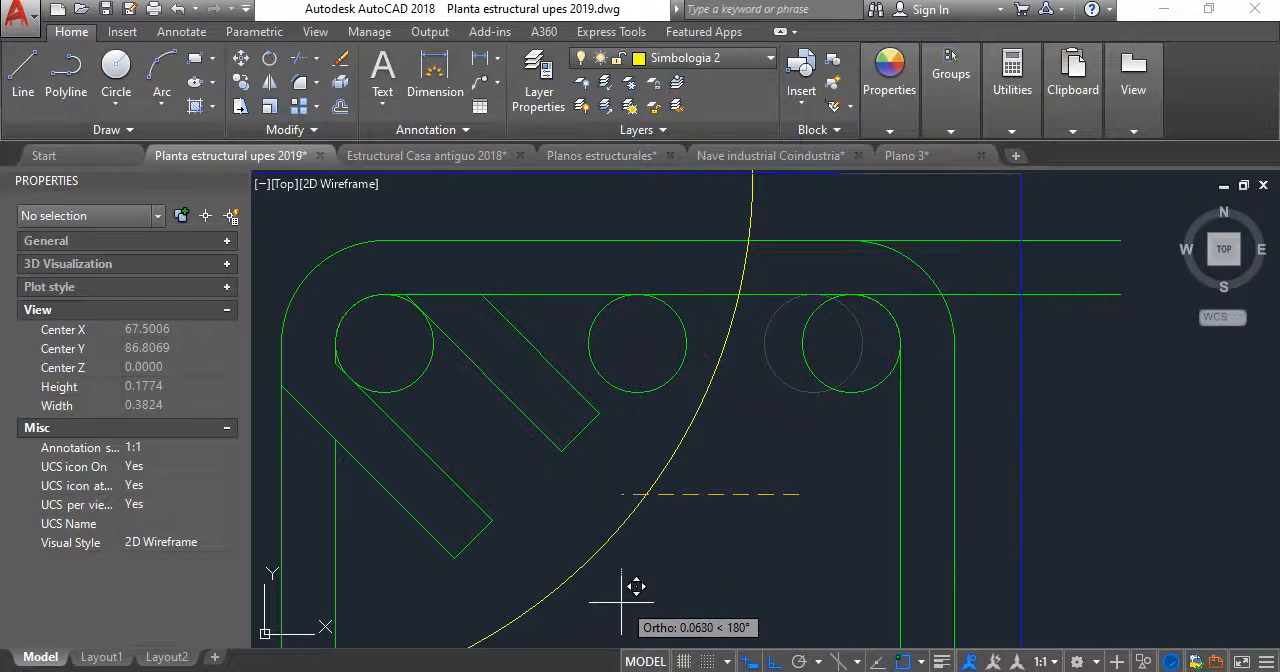
pyautogui.scroll(-4, 823, 486)
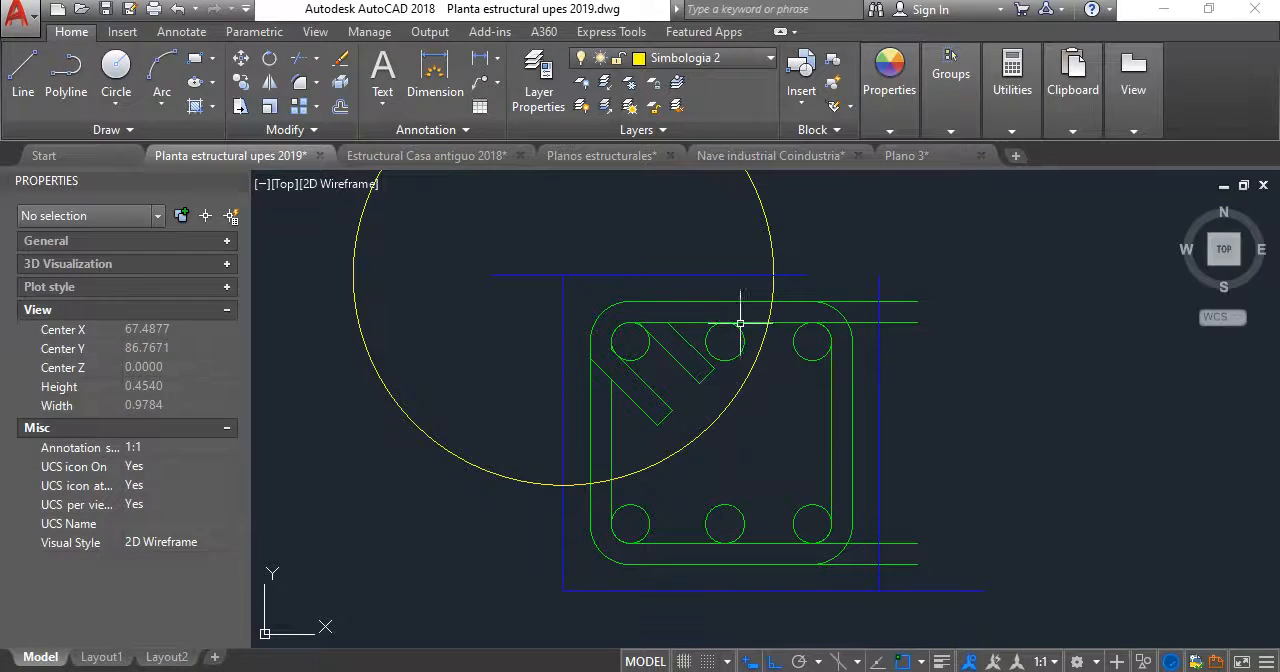
pyautogui.moveTo(782, 516); pyautogui.dragTo(785, 399, button='middle')
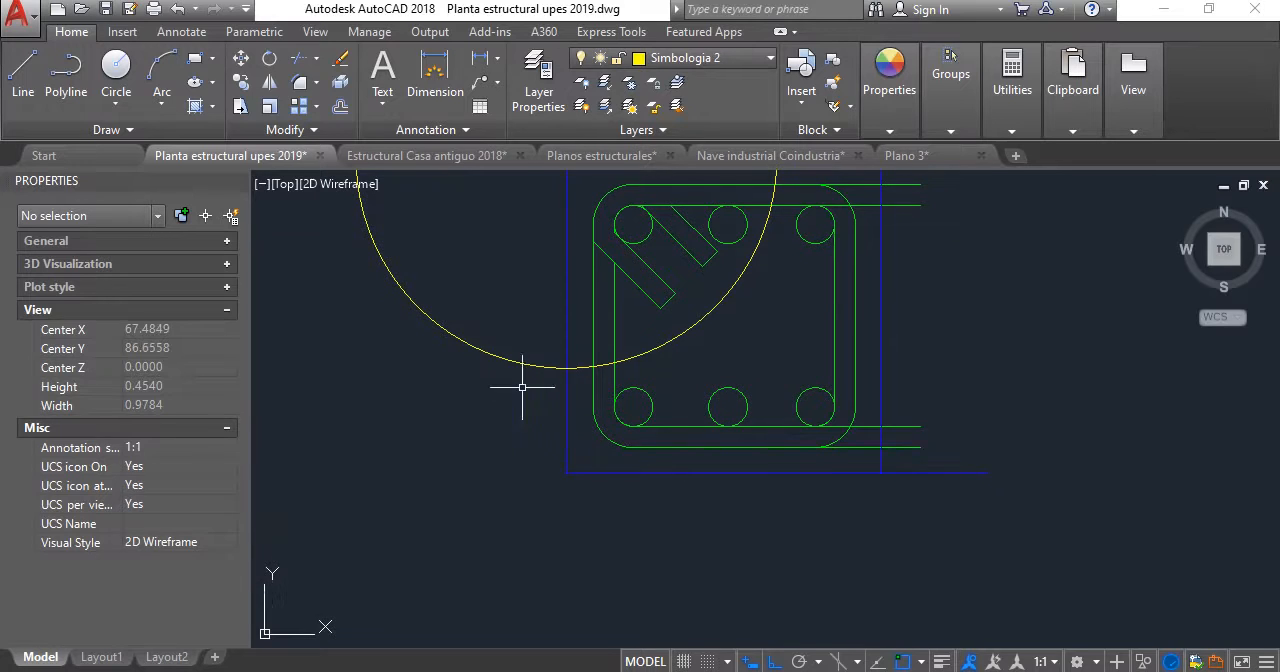
# - Move the section's bottom side, with its concrete edge, lower bars and stirrup bends, straight up to the construction circle's lowest point
pyautogui.click(518, 333)
pyautogui.click(1012, 546)
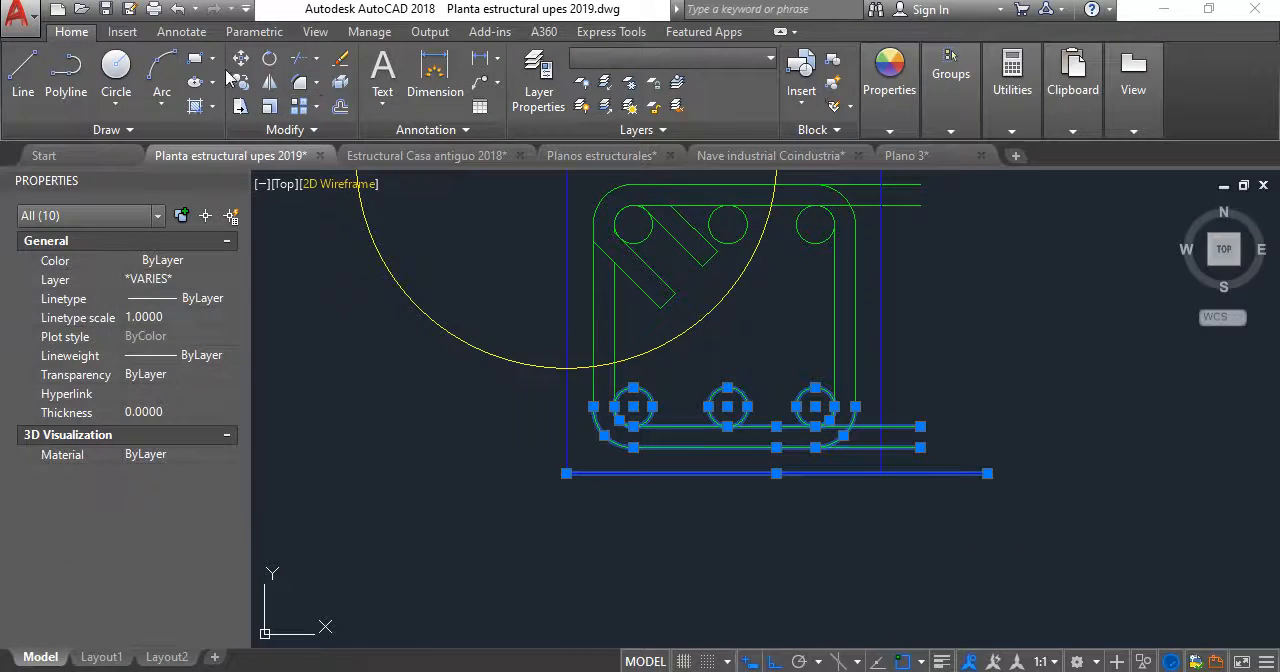
pyautogui.click(240, 59)
pyautogui.click(567, 472)
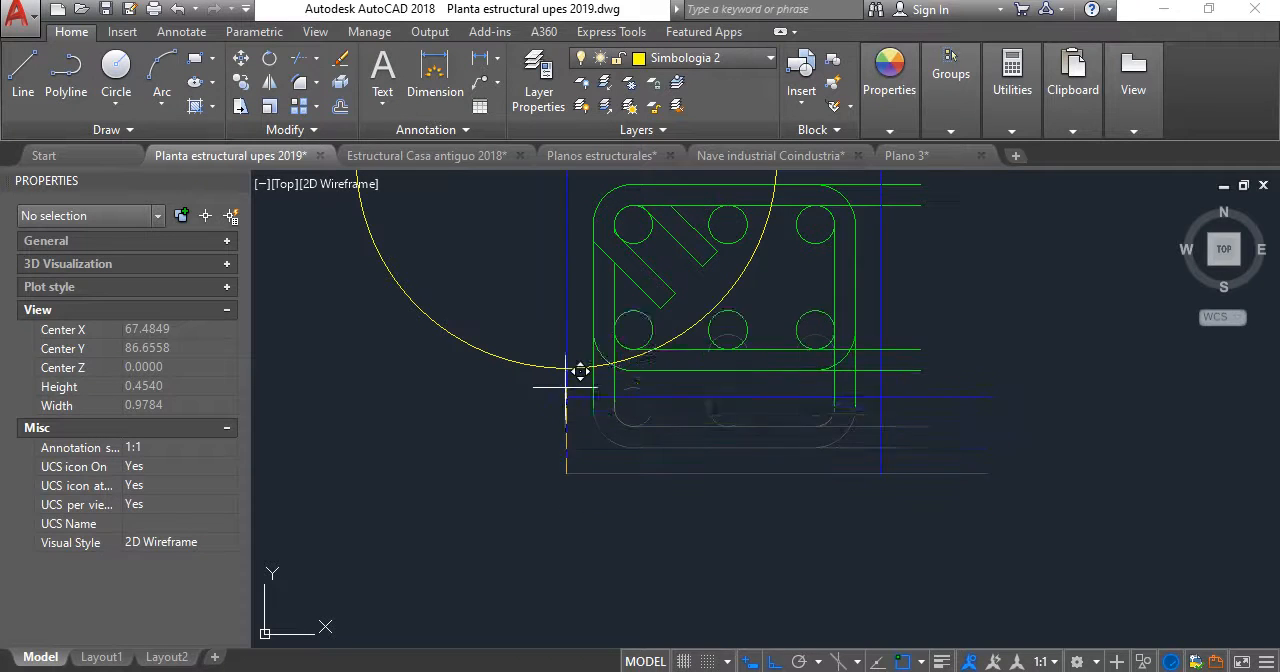
pyautogui.click(567, 368)
pyautogui.scroll(6, 617, 300)
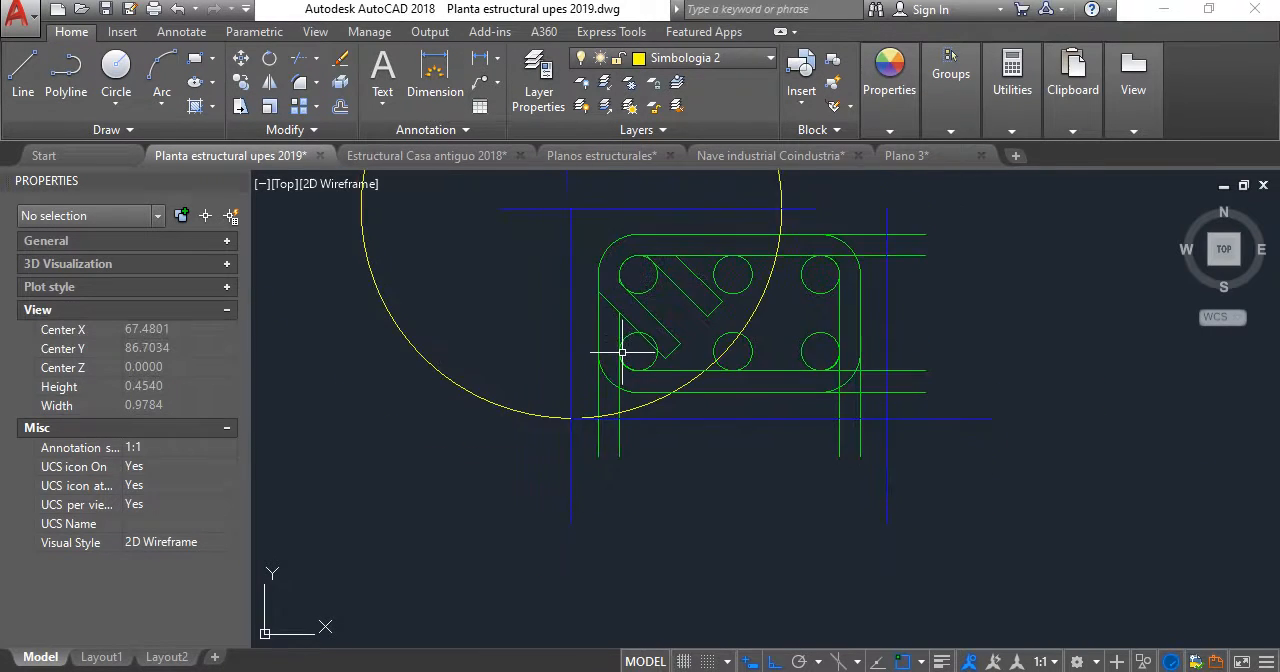
# - Delete the yellow construction circle that marked the section's height
pyautogui.scroll(-4, 663, 357)
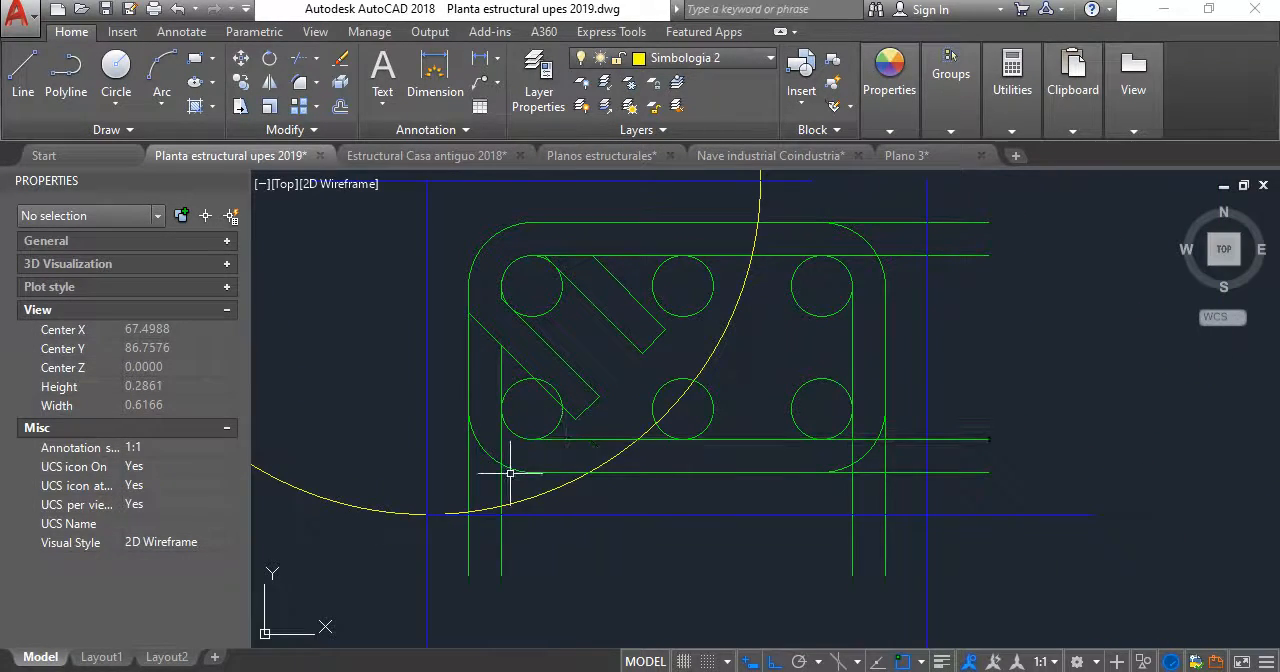
pyautogui.scroll(-2, 560, 400)
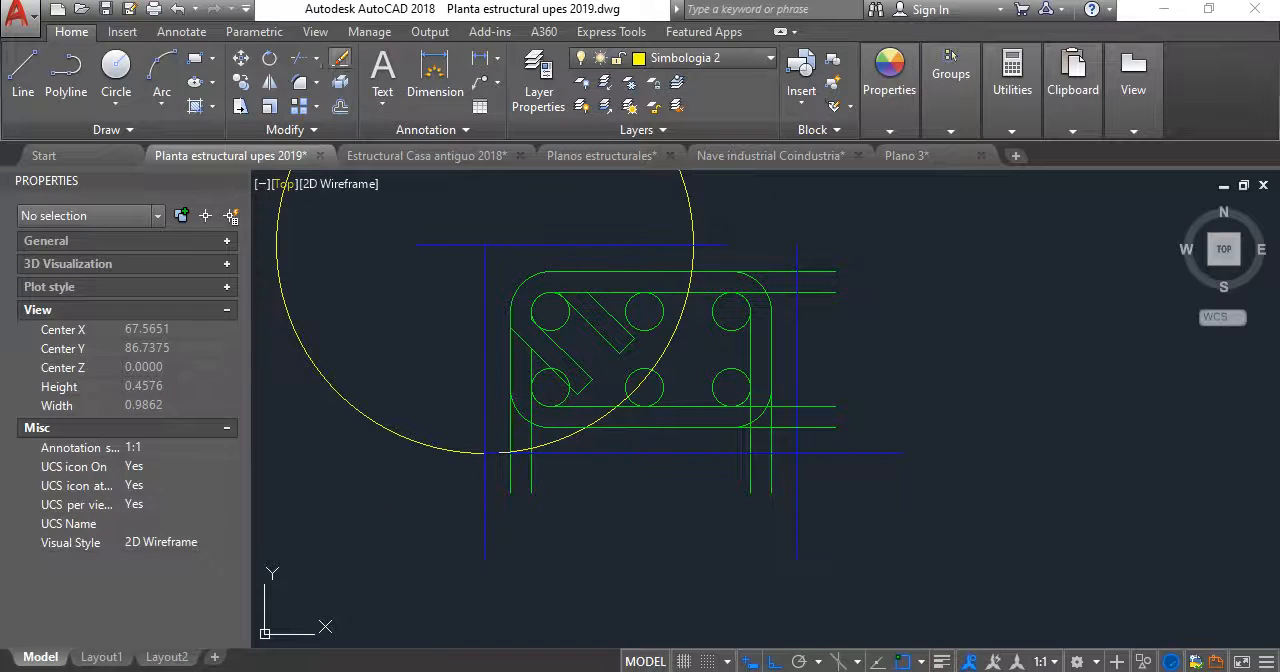
pyautogui.click(297, 62)
pyautogui.press('F1')
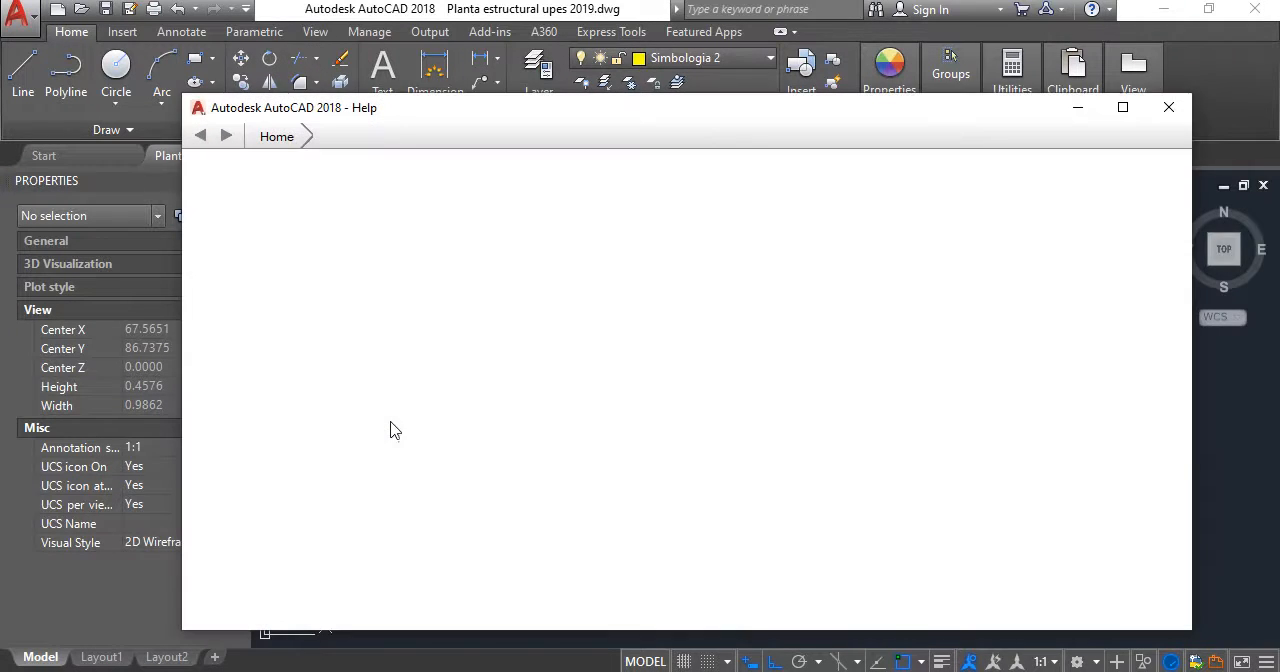
pyautogui.click(1168, 106)
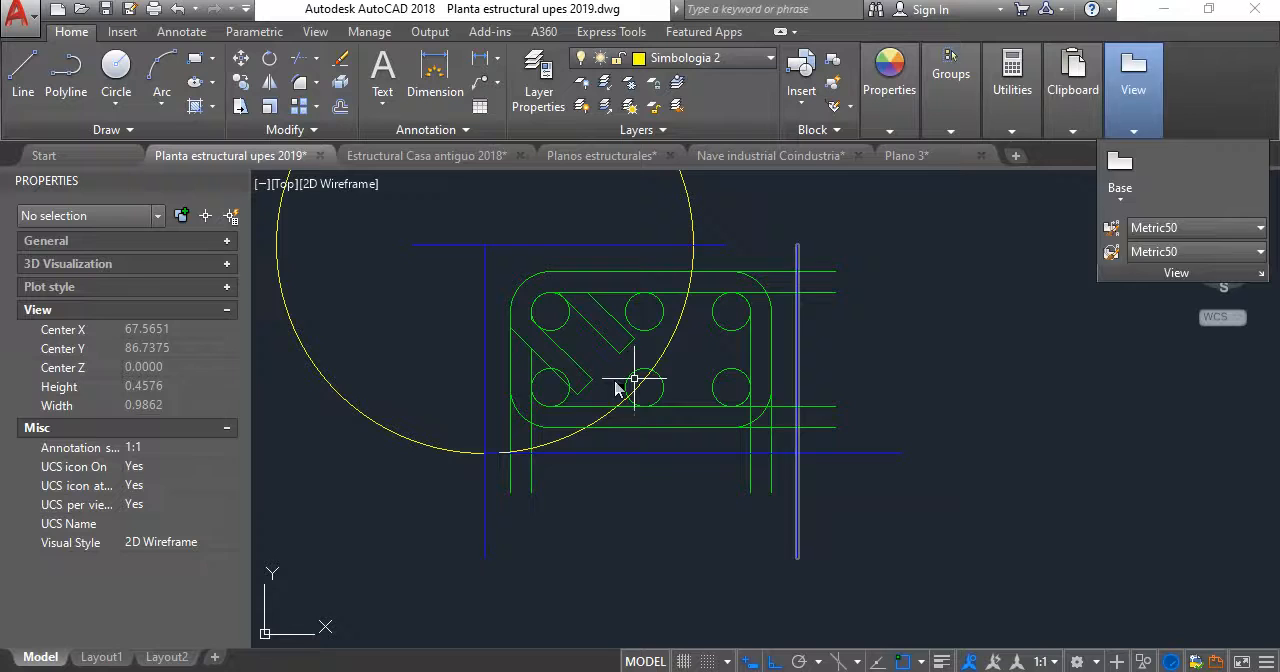
pyautogui.click(428, 391)
pyautogui.click(346, 494)
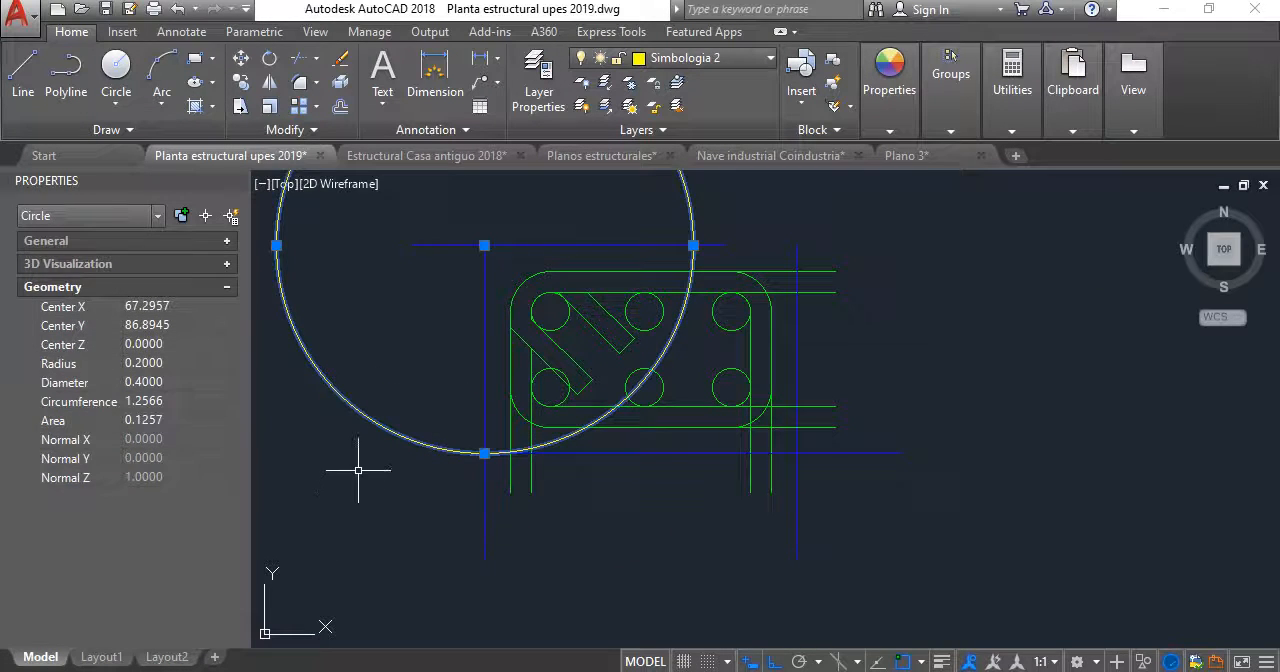
pyautogui.press('Delete')
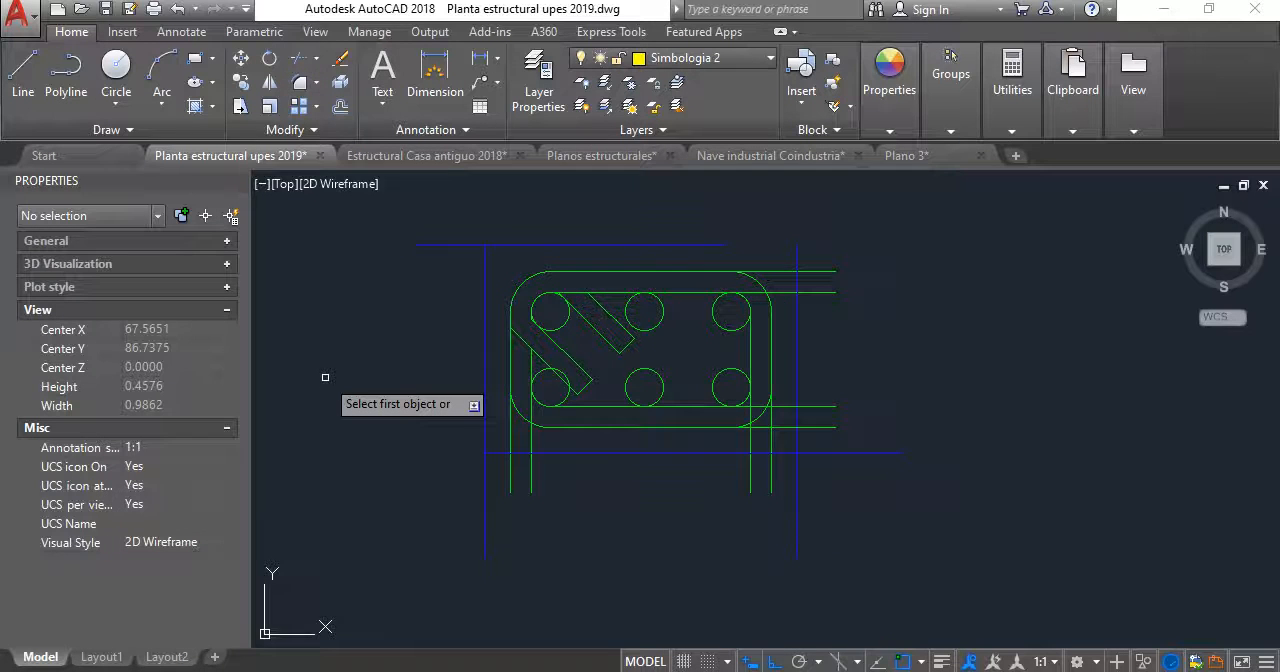
# - Fillet the blue concrete outline's edges with radius 0 so that they meet in sharp corners
pyautogui.press('Return')
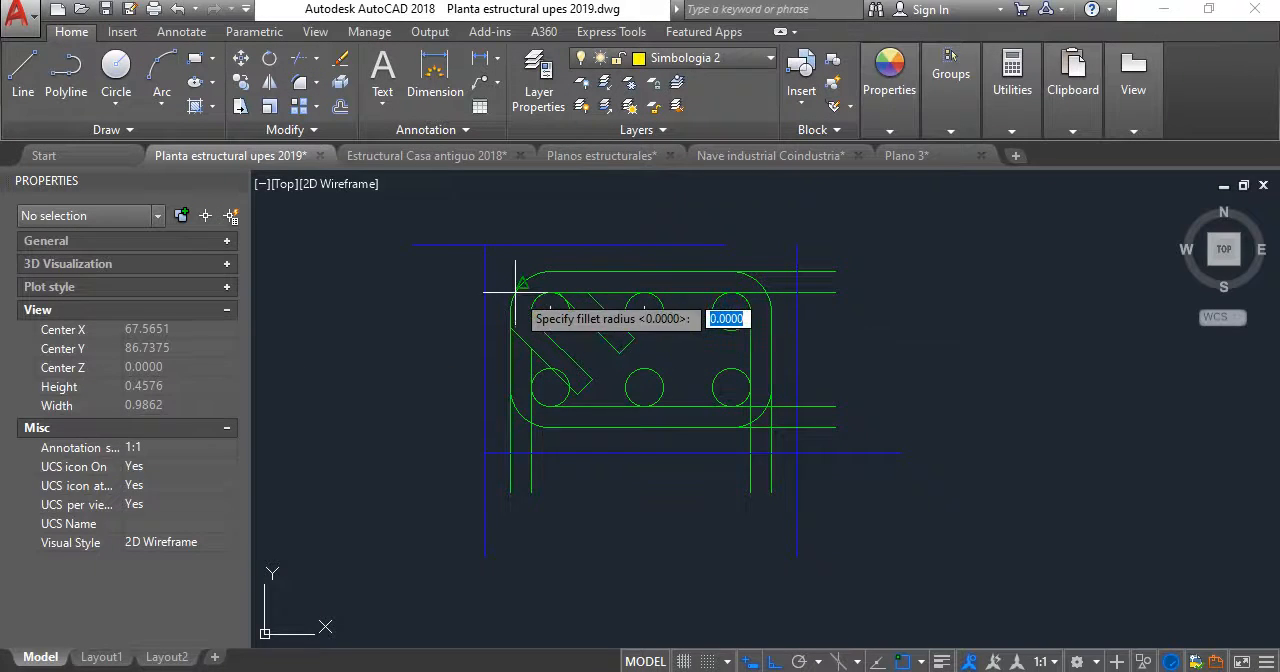
pyautogui.press('Return')
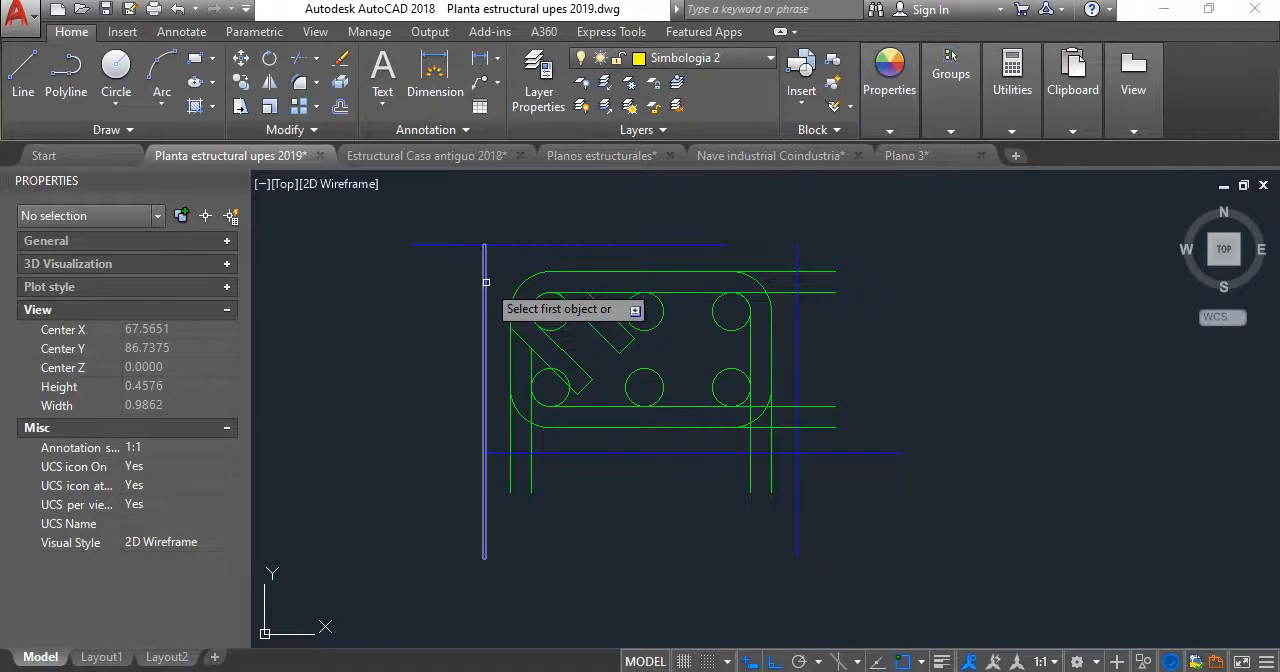
pyautogui.click(485, 300)
pyautogui.click(511, 250)
pyautogui.click(514, 248)
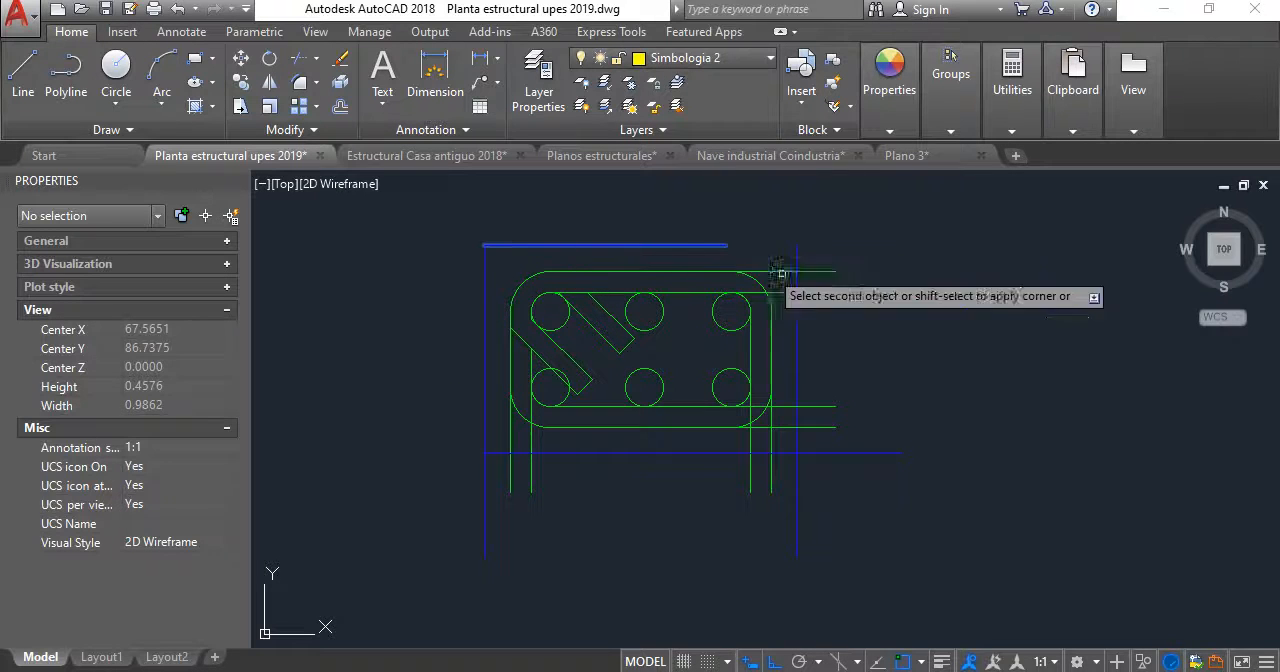
pyautogui.click(798, 331)
pyautogui.click(798, 370)
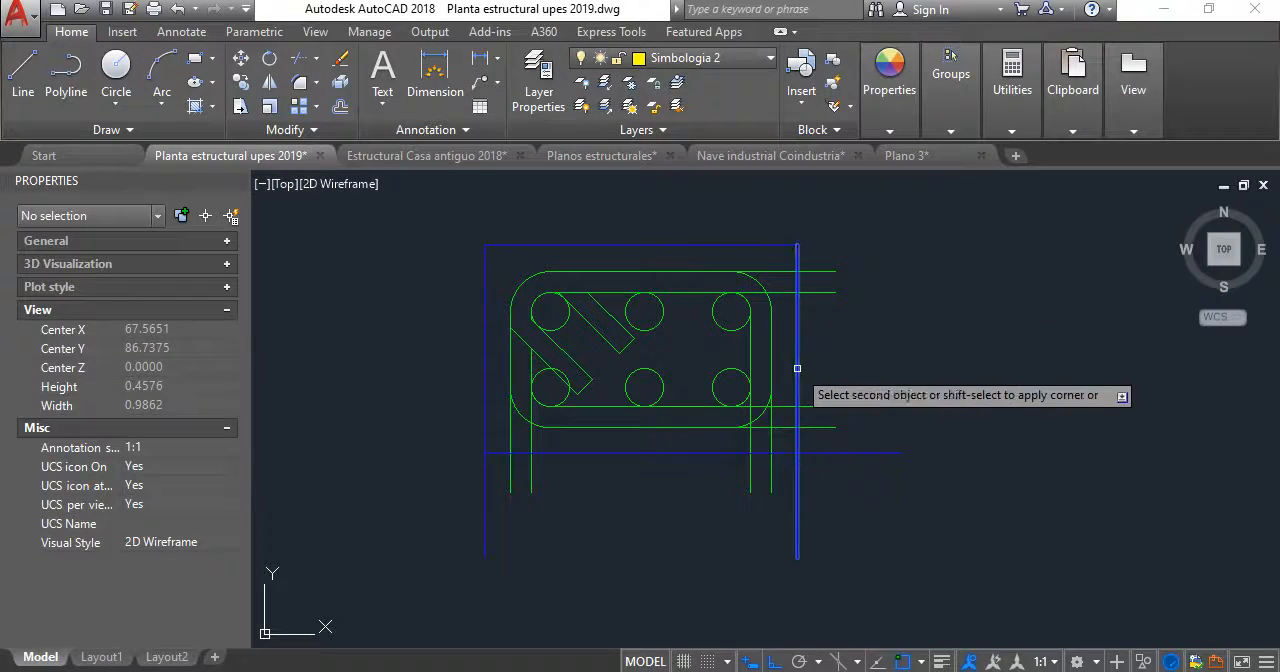
pyautogui.click(700, 451)
pyautogui.click(700, 451)
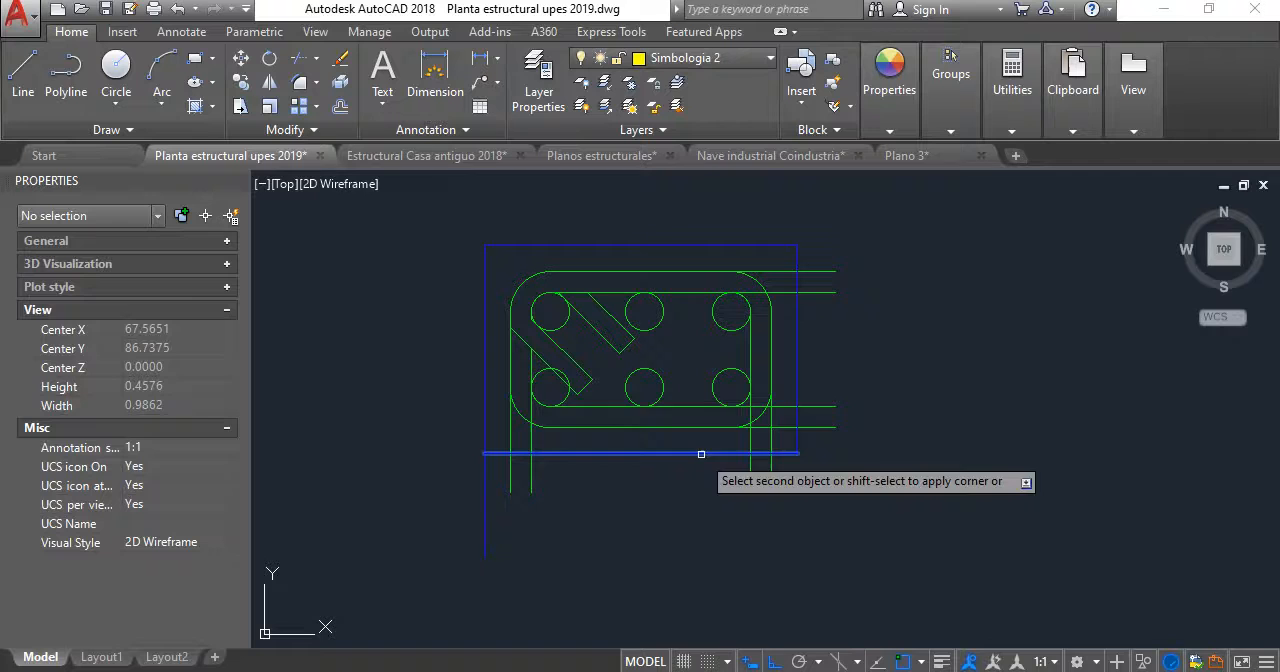
pyautogui.click(483, 388)
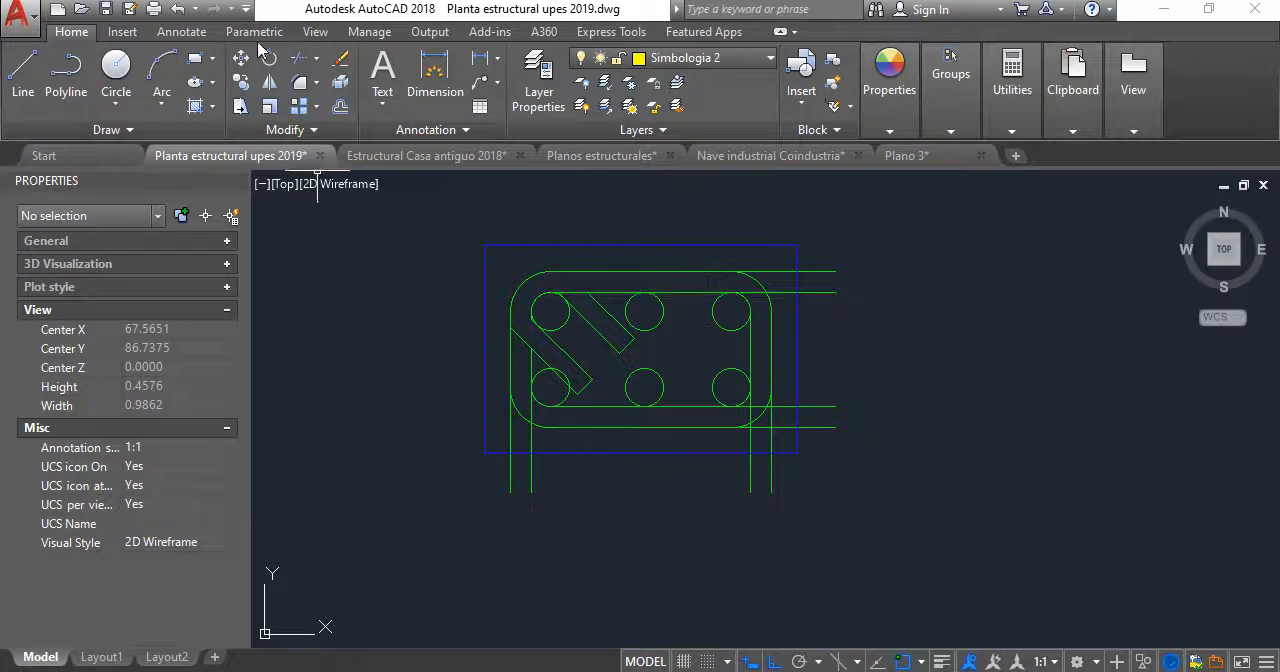
# - Trim the inner upper stirrup line back to the section's upper-right corner bar
pyautogui.click(303, 66)
pyautogui.scroll(4, 740, 380)
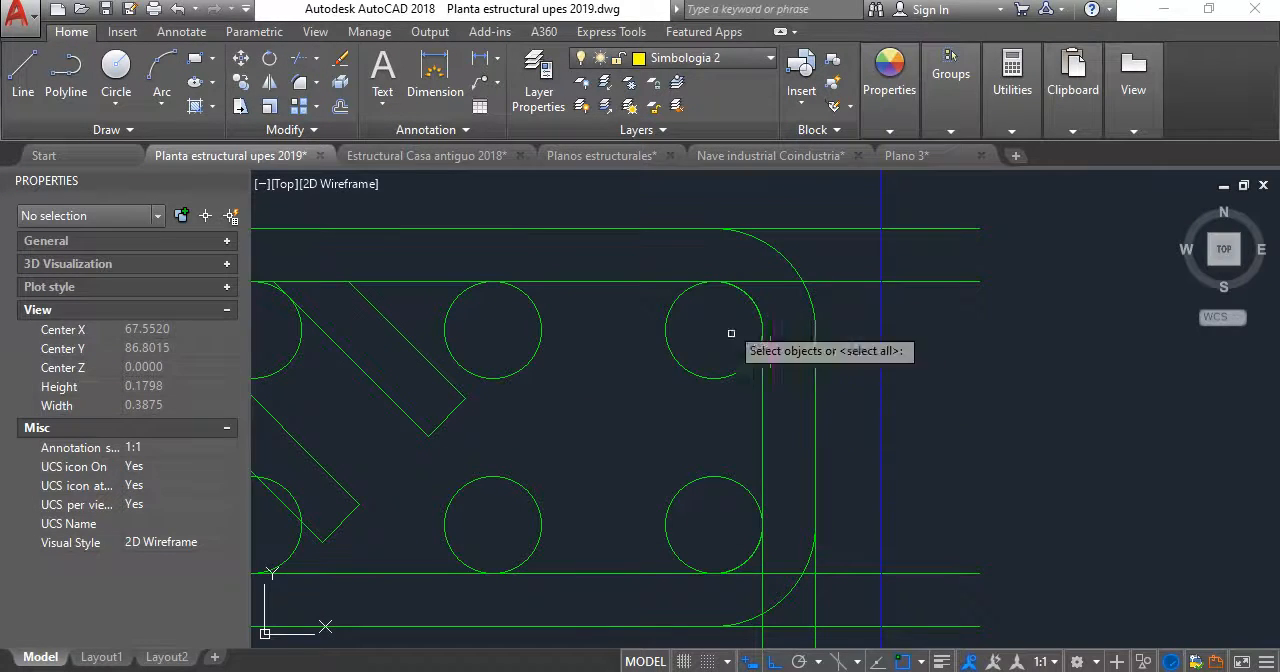
pyautogui.click(679, 362)
pyautogui.press('Return')
pyautogui.click(838, 283)
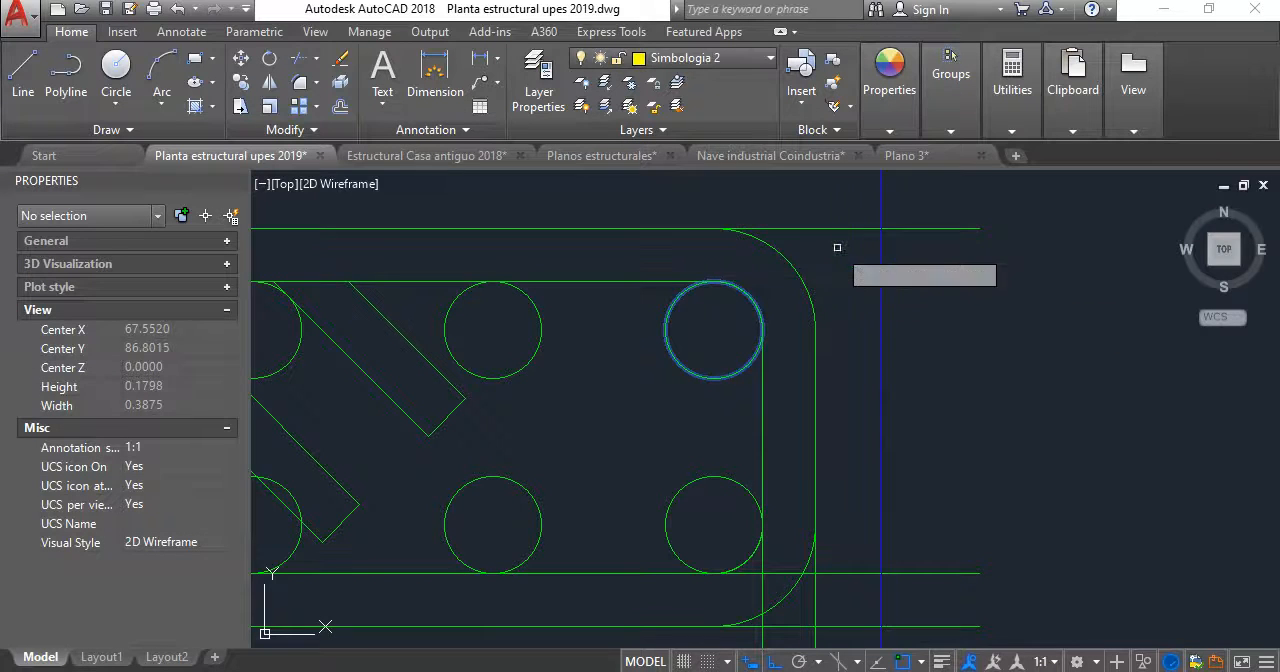
pyautogui.press('Return')
# - Trim the outer upper stirrup line back to the upper-right stirrup bend
pyautogui.press('Return')
pyautogui.click(819, 265)
pyautogui.click(782, 262)
pyautogui.press('Return')
pyautogui.click(831, 249)
pyautogui.click(771, 203)
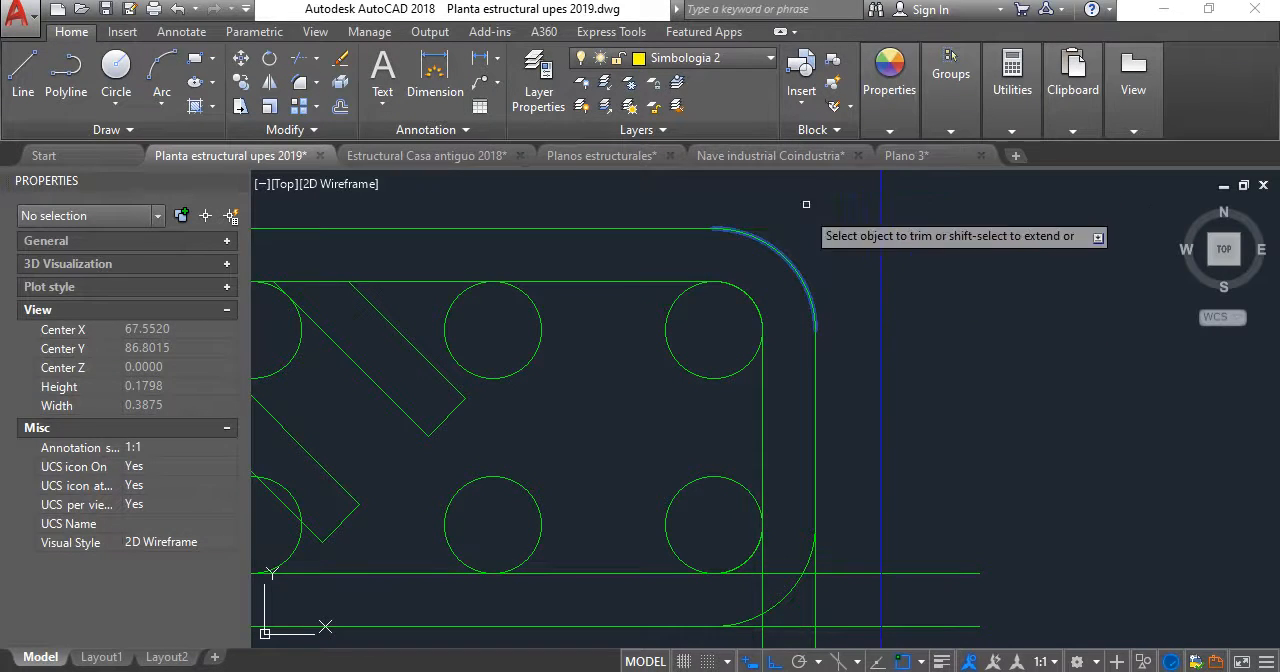
# - Trim the inner horizontal and vertical stirrup lines where they run past the lower-right corner bar
pyautogui.press('Return')
pyautogui.scroll(-4, 797, 318)
pyautogui.moveTo(792, 311); pyautogui.dragTo(797, 279, button='middle')
pyautogui.press('Return')
pyautogui.scroll(4, 777, 341)
pyautogui.click(766, 354)
pyautogui.click(734, 288)
pyautogui.press('Return')
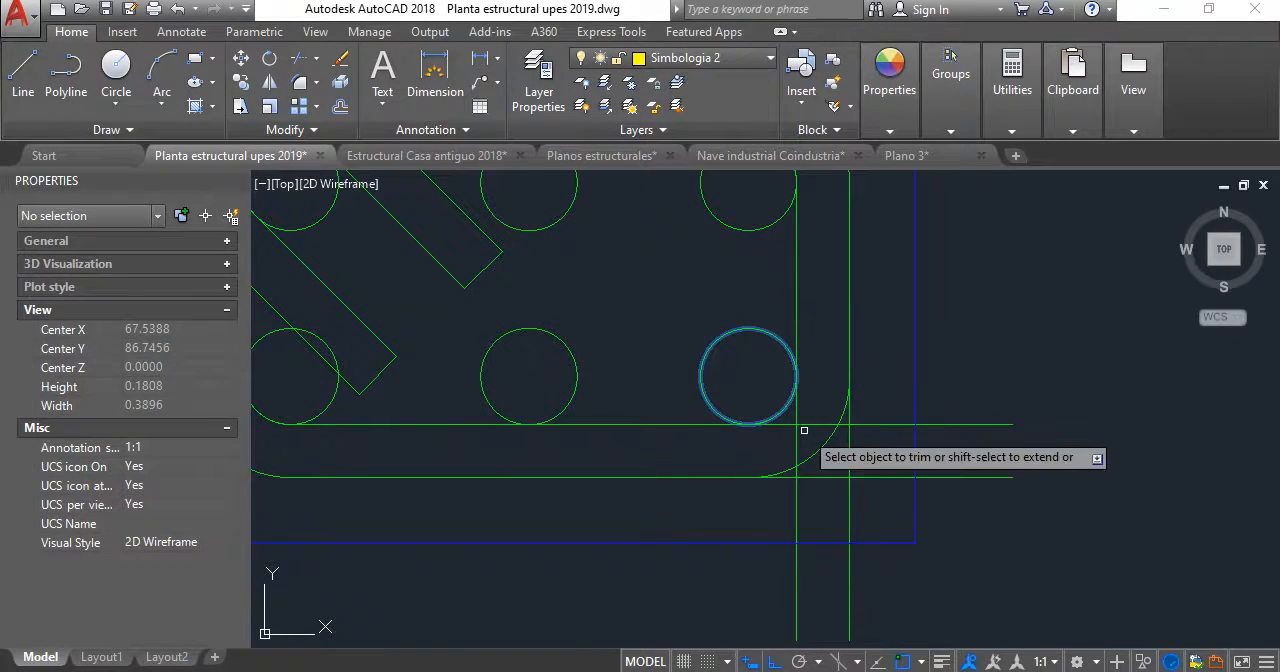
pyautogui.scroll(4, 804, 428)
pyautogui.click(805, 430)
pyautogui.click(760, 400)
pyautogui.scroll(-2, 771, 404)
# - Trim the outer lower stirrup line back to the lower-right bend, and try to trim the outer right vertical line there
pyautogui.press('Return')
pyautogui.press('Return')
pyautogui.click(826, 464)
pyautogui.click(808, 441)
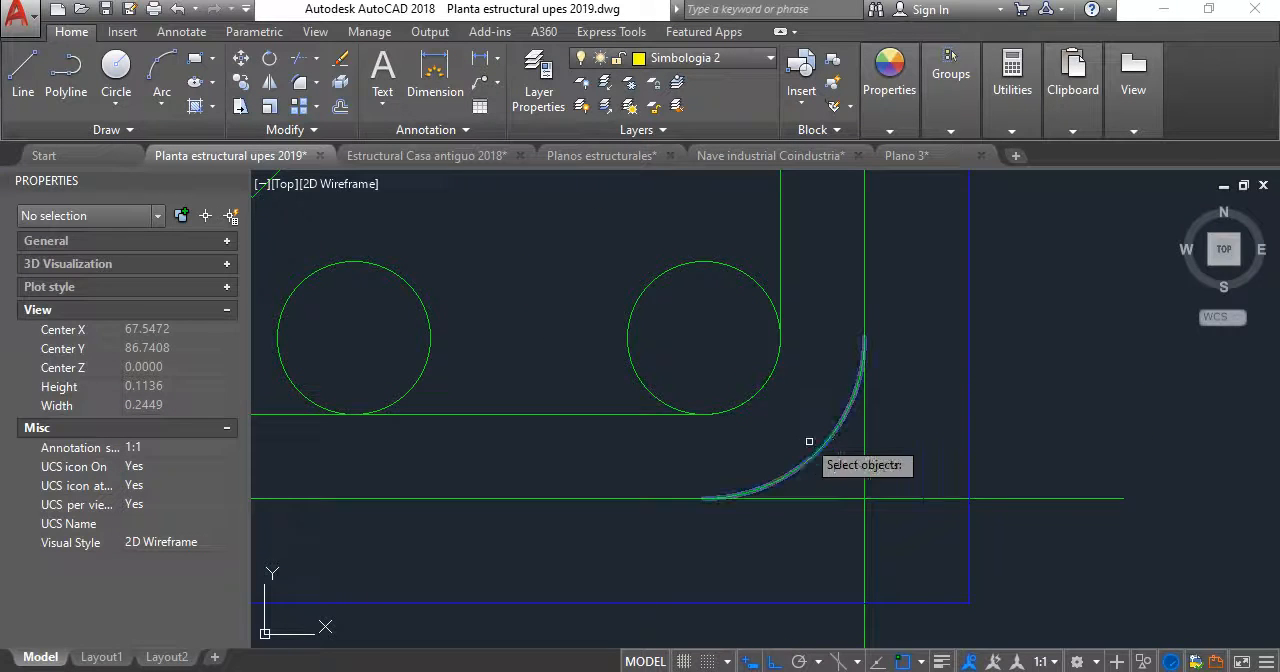
pyautogui.press('Return')
pyautogui.click(889, 519)
pyautogui.click(864, 497)
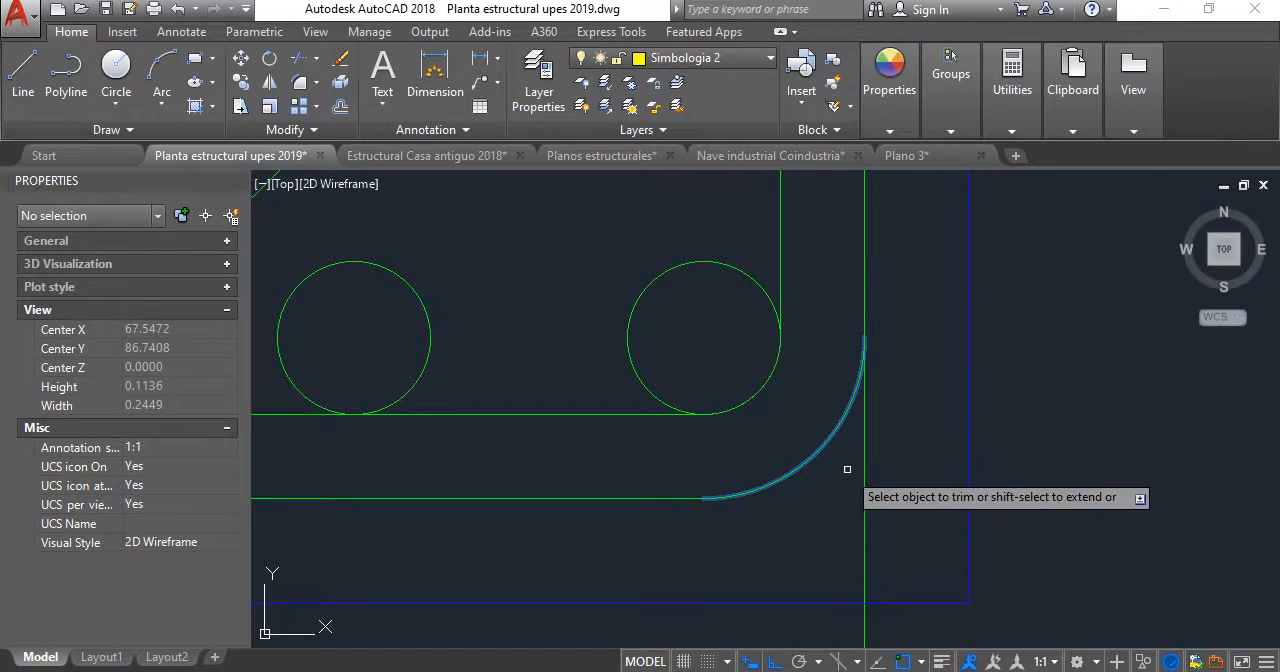
pyautogui.scroll(-3, 862, 434)
pyautogui.click(862, 434)
pyautogui.scroll(4, 862, 434)
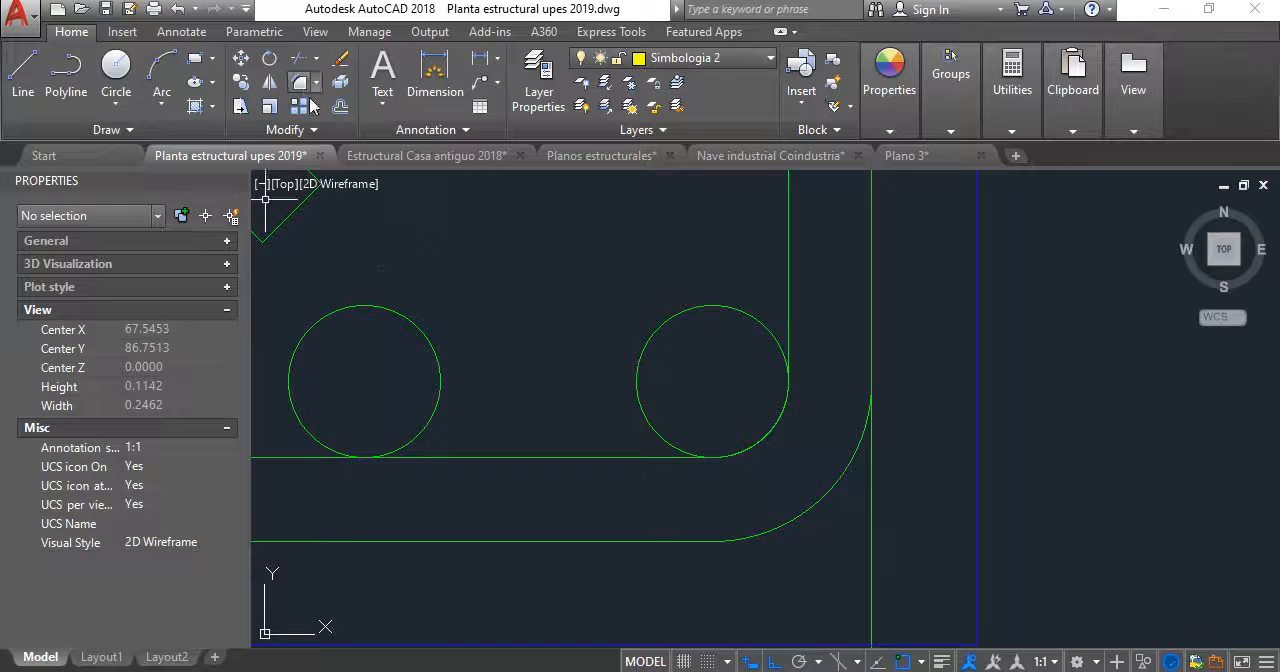
# - Trim the outer left stirrup line to the lower-left bend and the inner one to the lower-left corner bar
pyautogui.scroll(-6, 803, 497)
pyautogui.moveTo(799, 482); pyautogui.dragTo(837, 389, button='middle')
pyautogui.scroll(2, 671, 417)
pyautogui.scroll(2, 595, 412)
pyautogui.press('Return')
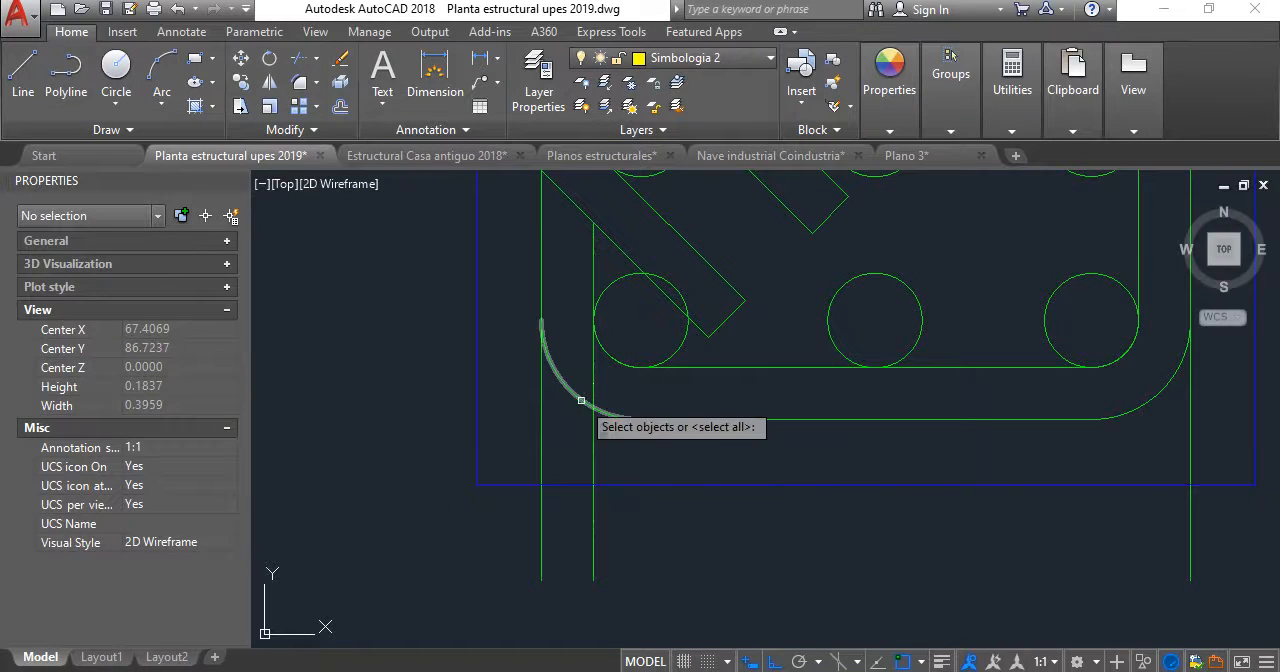
pyautogui.click(570, 390)
pyautogui.press('Return')
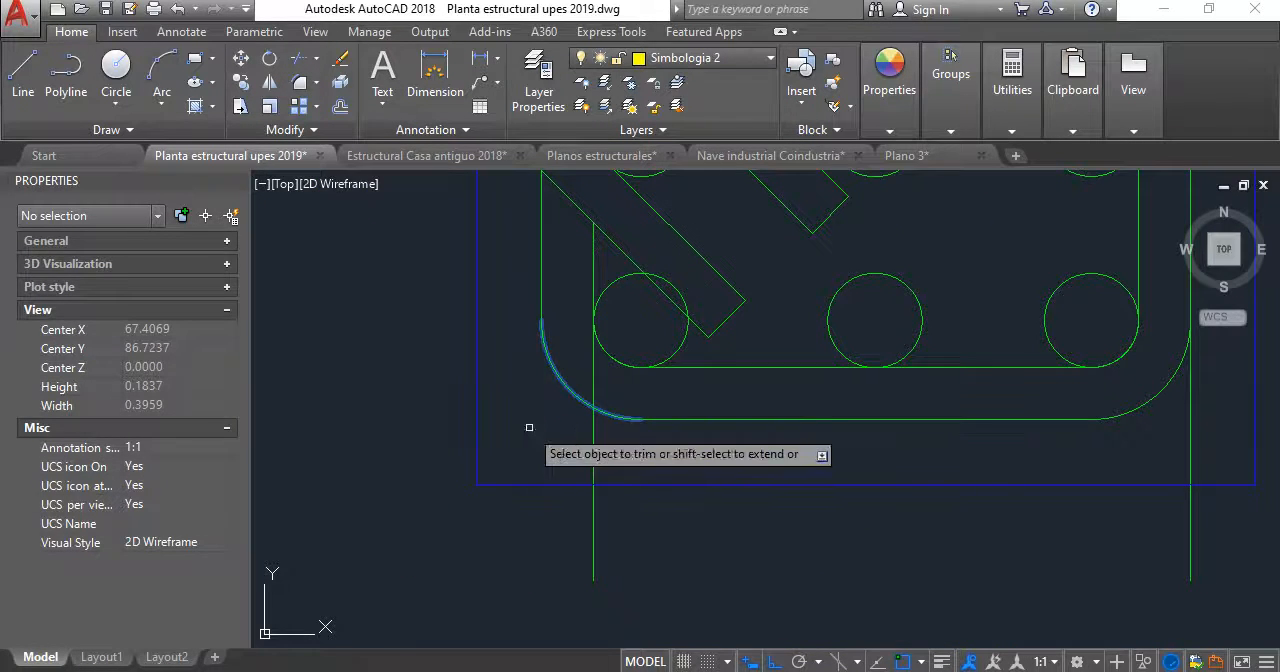
pyautogui.click(592, 425)
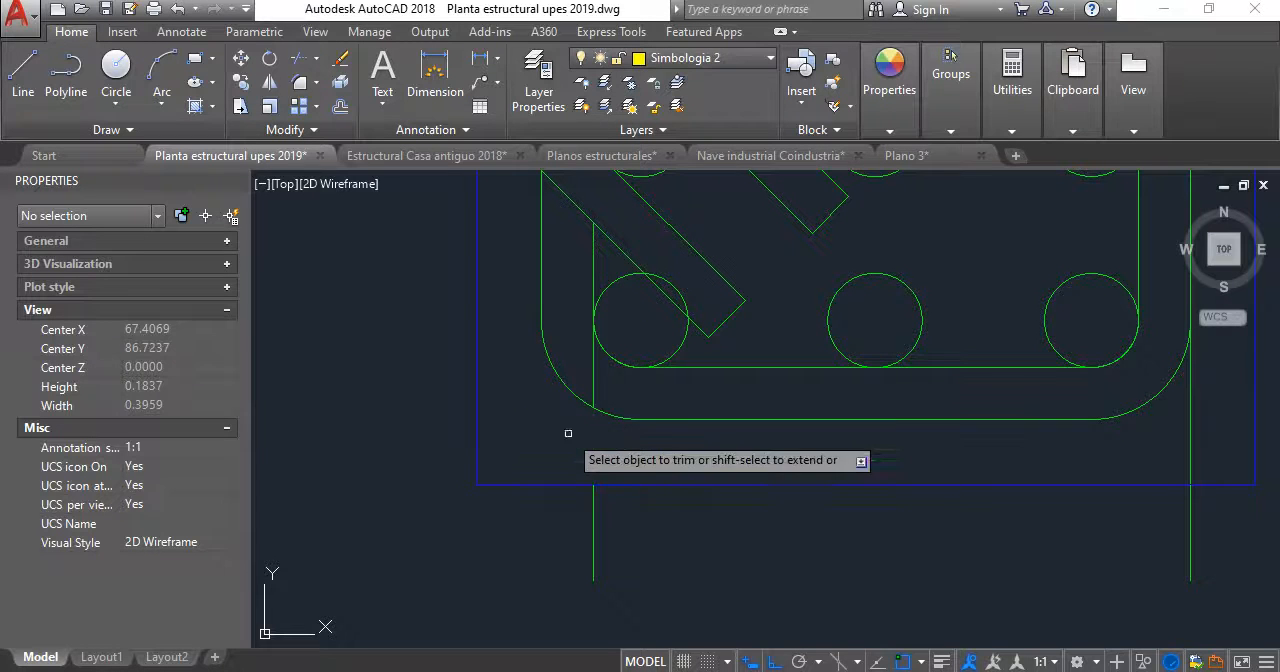
pyautogui.click(588, 362)
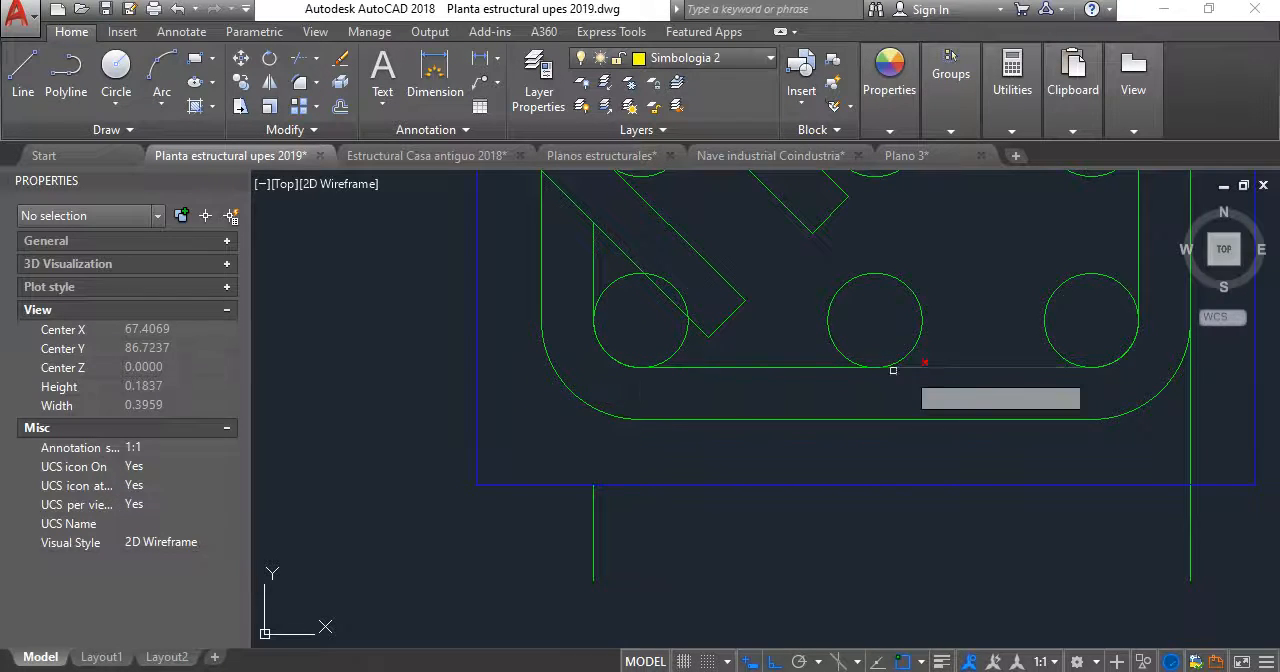
pyautogui.press('Escape')
# - Draw a horizontal helper line about 0.065 long outward from the right quadrant of the lower-right bar, crossing the outer stirrup line
pyautogui.moveTo(997, 359); pyautogui.dragTo(717, 393, button='middle')
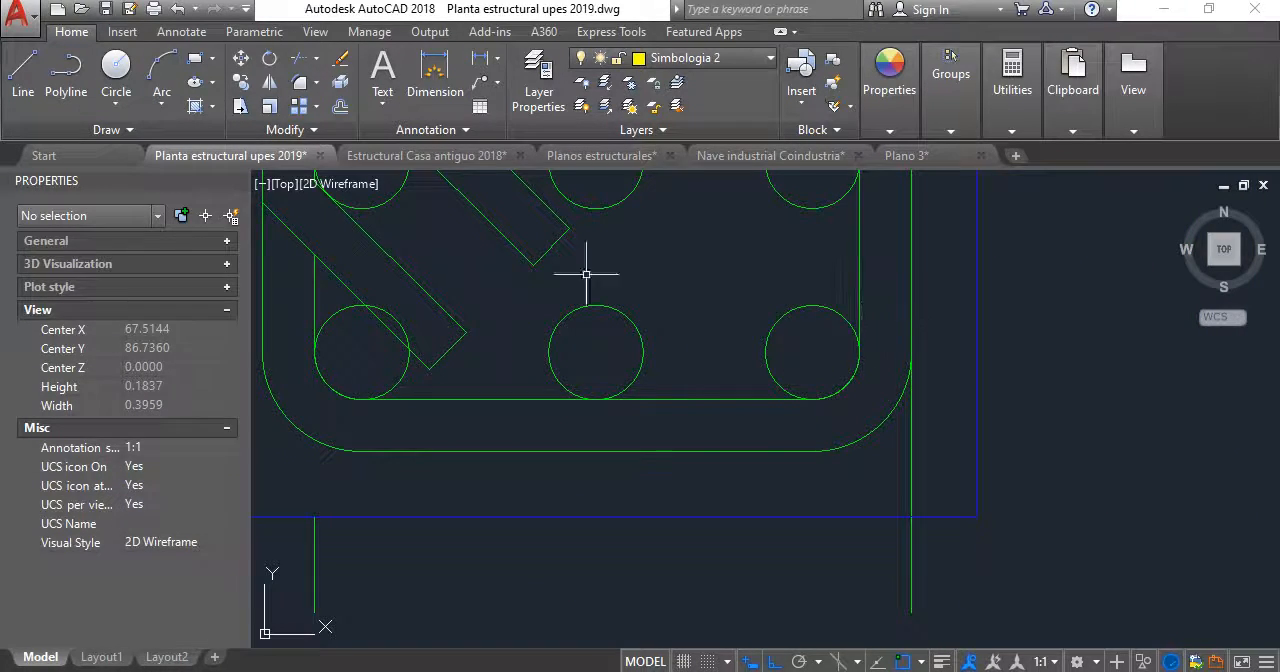
pyautogui.click(17, 78)
pyautogui.click(859, 352)
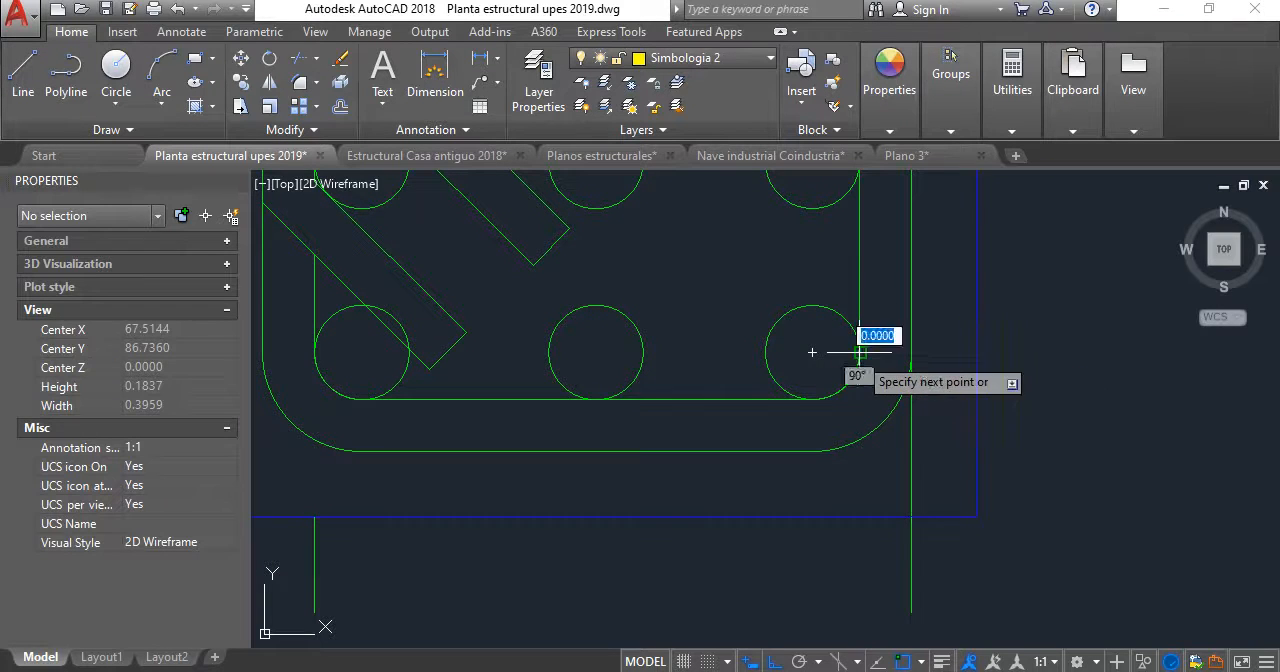
pyautogui.click(1028, 352)
pyautogui.press('Escape')
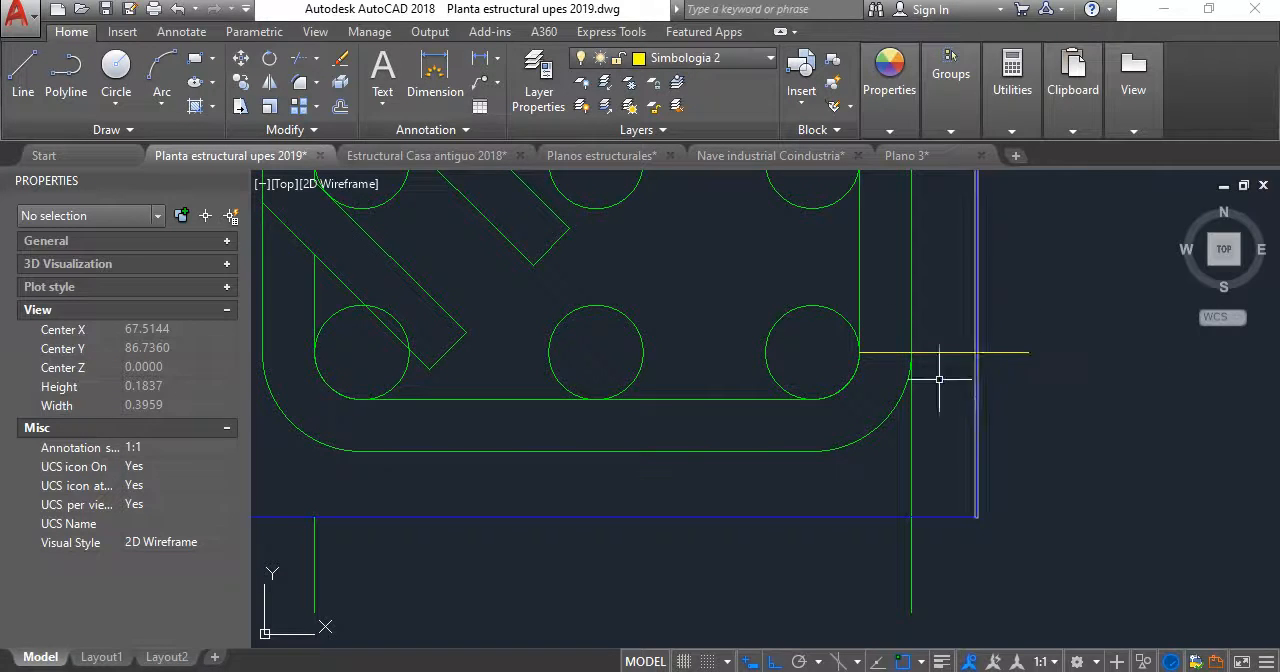
# - Trim away the part of the outer right stirrup line below the horizontal helper line
pyautogui.click(303, 61)
pyautogui.scroll(2, 919, 374)
pyautogui.click(957, 356)
pyautogui.click(934, 301)
pyautogui.press('Return')
pyautogui.click(930, 460)
pyautogui.click(890, 440)
pyautogui.press('Escape')
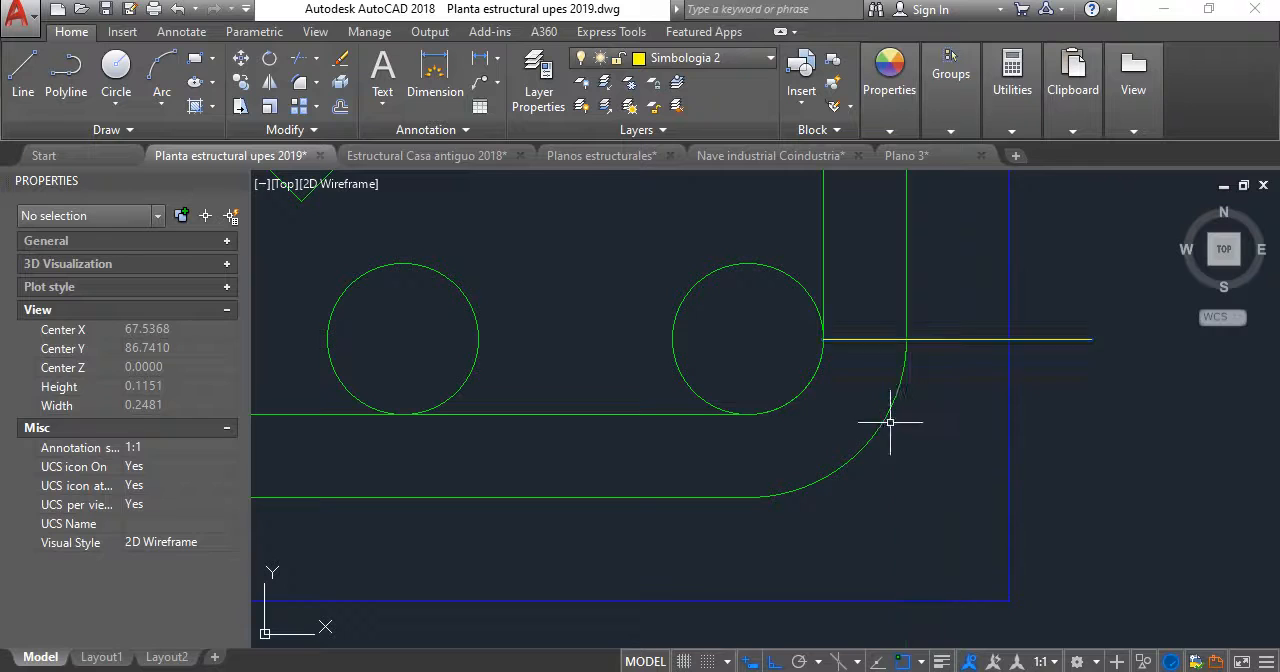
# - Delete the horizontal helper line and the leftover vertical line piece below the concrete's bottom edge
pyautogui.click(880, 340)
pyautogui.scroll(-4, 905, 338)
pyautogui.click(526, 408)
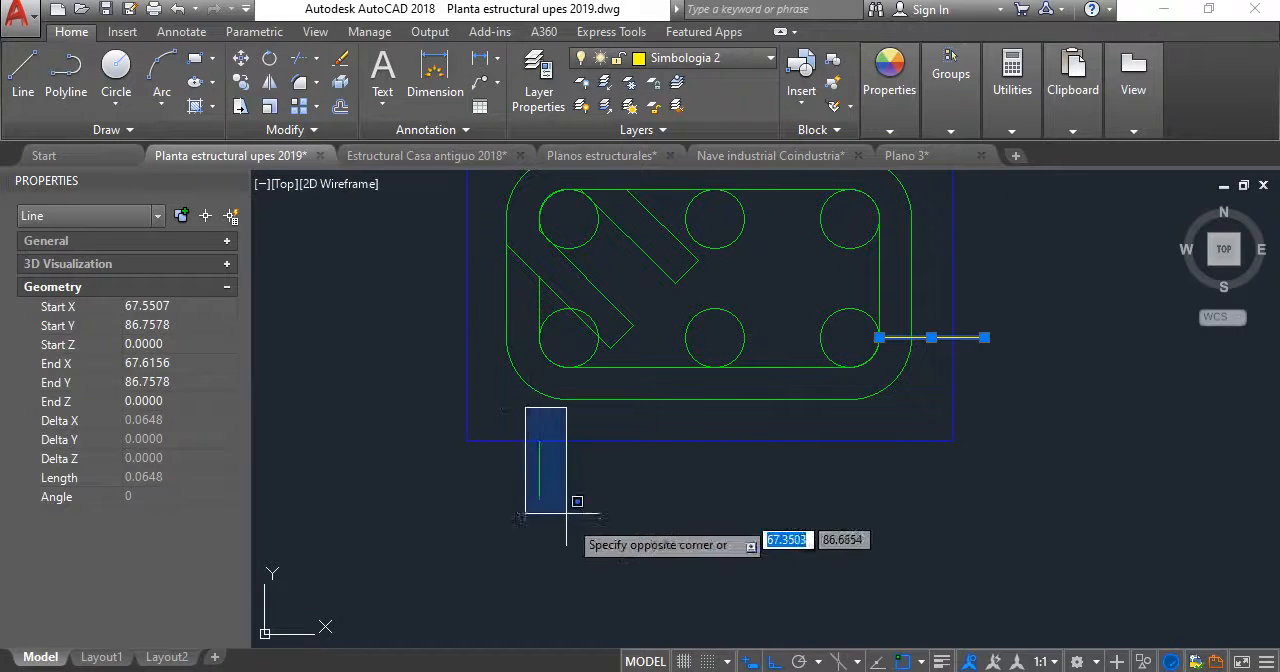
pyautogui.click(567, 514)
pyautogui.press('Delete')
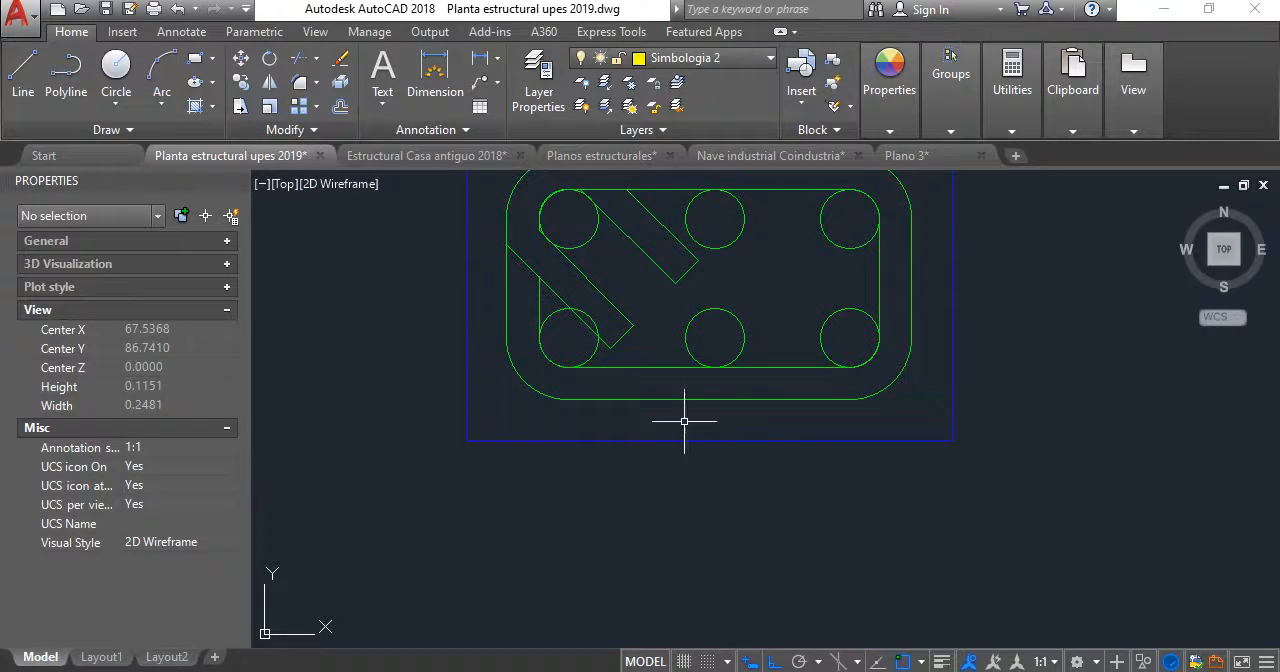
# - Examine the resized section, checking how the stirrup hooks fit around the corner and middle bars
pyautogui.scroll(-3, 746, 232)
pyautogui.moveTo(731, 259); pyautogui.dragTo(696, 413, button='middle')
pyautogui.scroll(4, 715, 380)
pyautogui.moveTo(586, 331); pyautogui.dragTo(668, 317, button='middle')
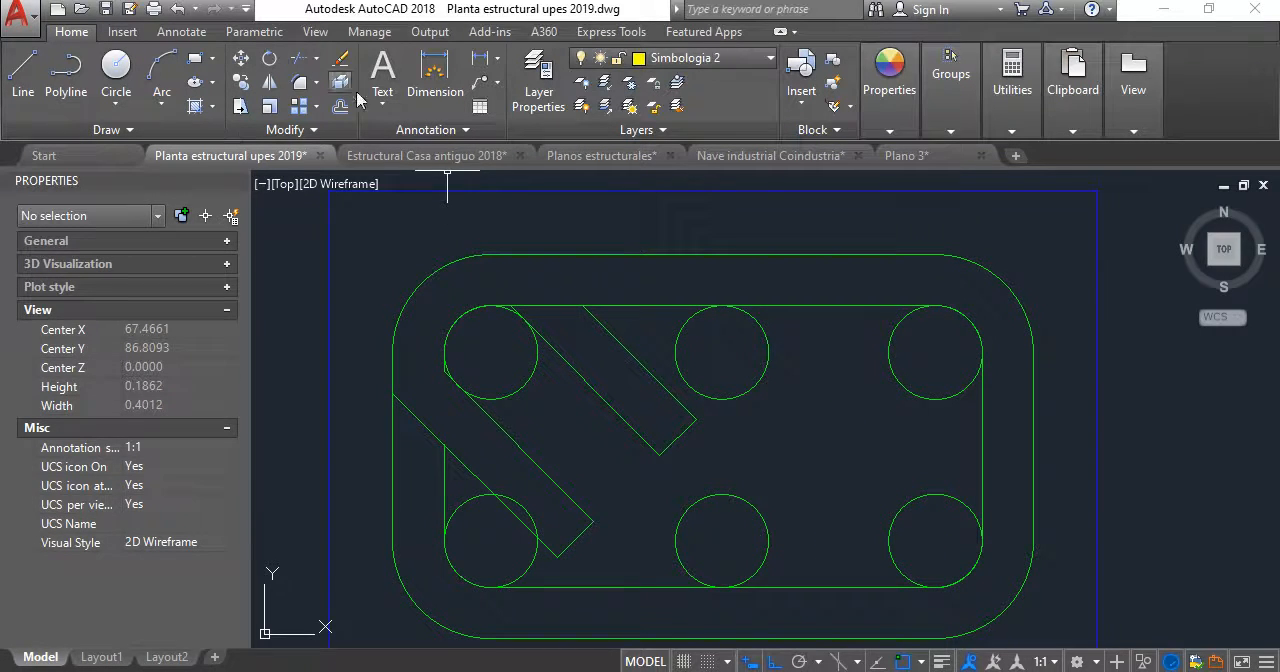
pyautogui.moveTo(468, 300); pyautogui.dragTo(491, 214, button='middle')
pyautogui.moveTo(607, 334); pyautogui.dragTo(607, 338, button='middle')
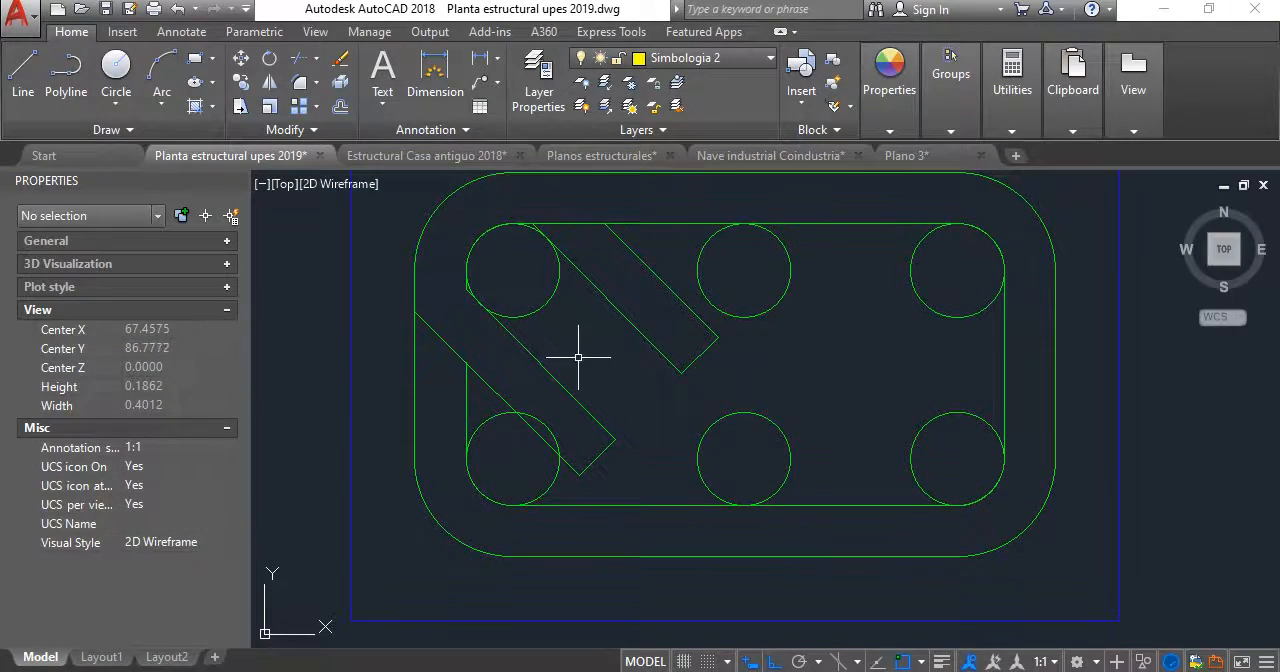
pyautogui.scroll(-1, 753, 384)
pyautogui.moveTo(753, 384); pyautogui.dragTo(653, 420, button='middle')
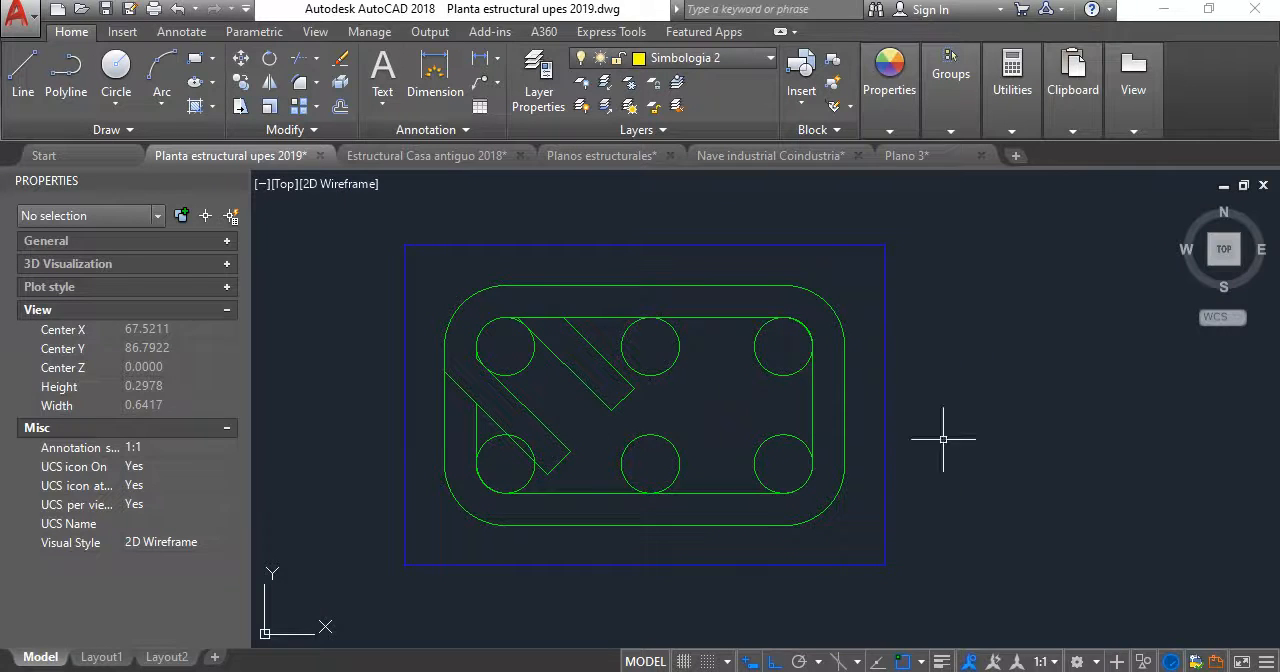
pyautogui.click(343, 86)
pyautogui.write('T')
pyautogui.press('Return')
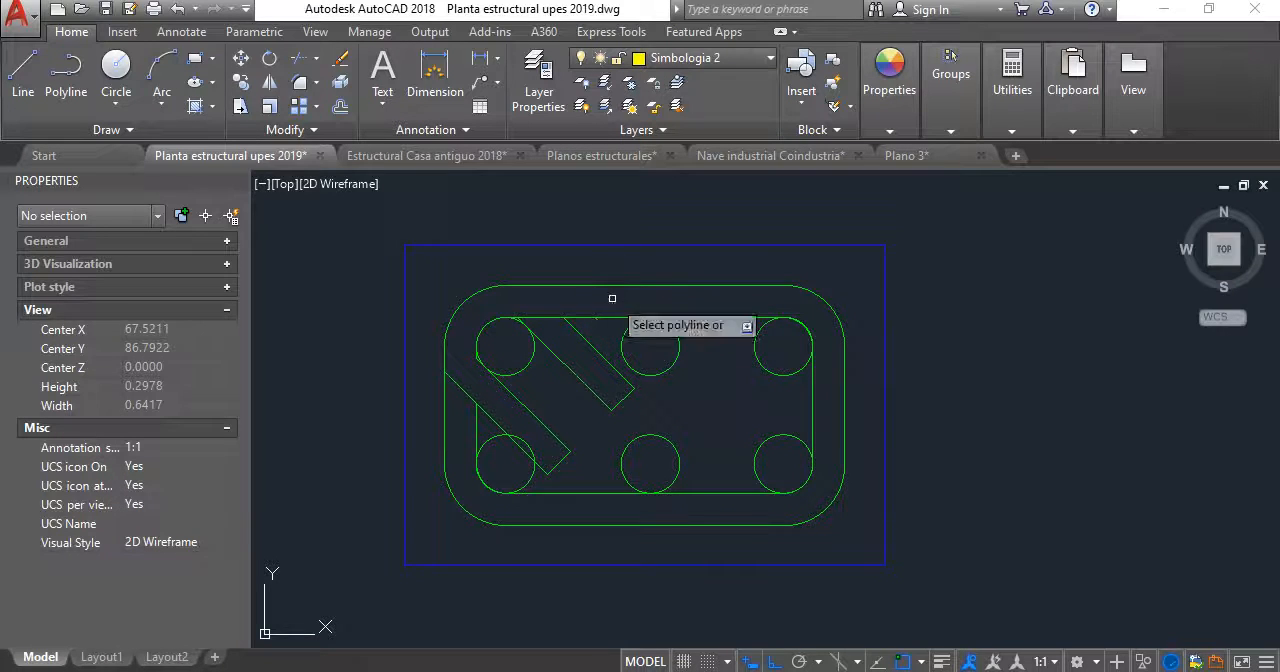
pyautogui.write('M')
pyautogui.press('Return')
pyautogui.click(611, 286)
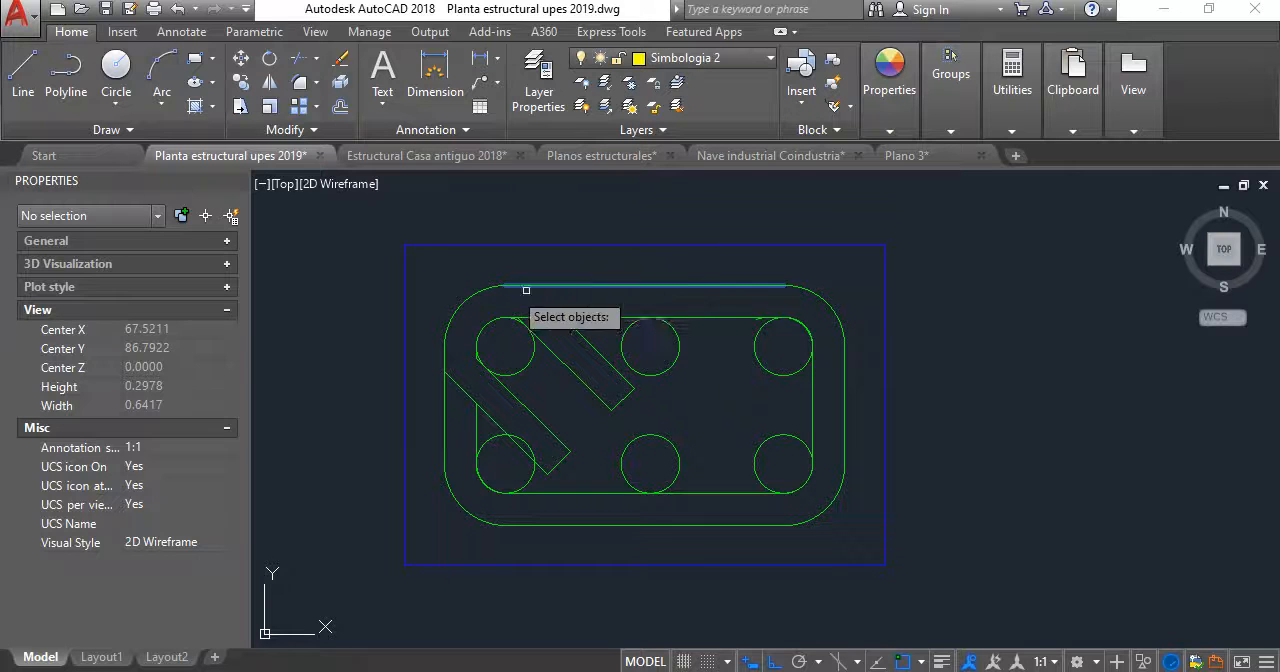
pyautogui.click(506, 290)
pyautogui.click(470, 276)
pyautogui.click(462, 390)
pyautogui.click(443, 402)
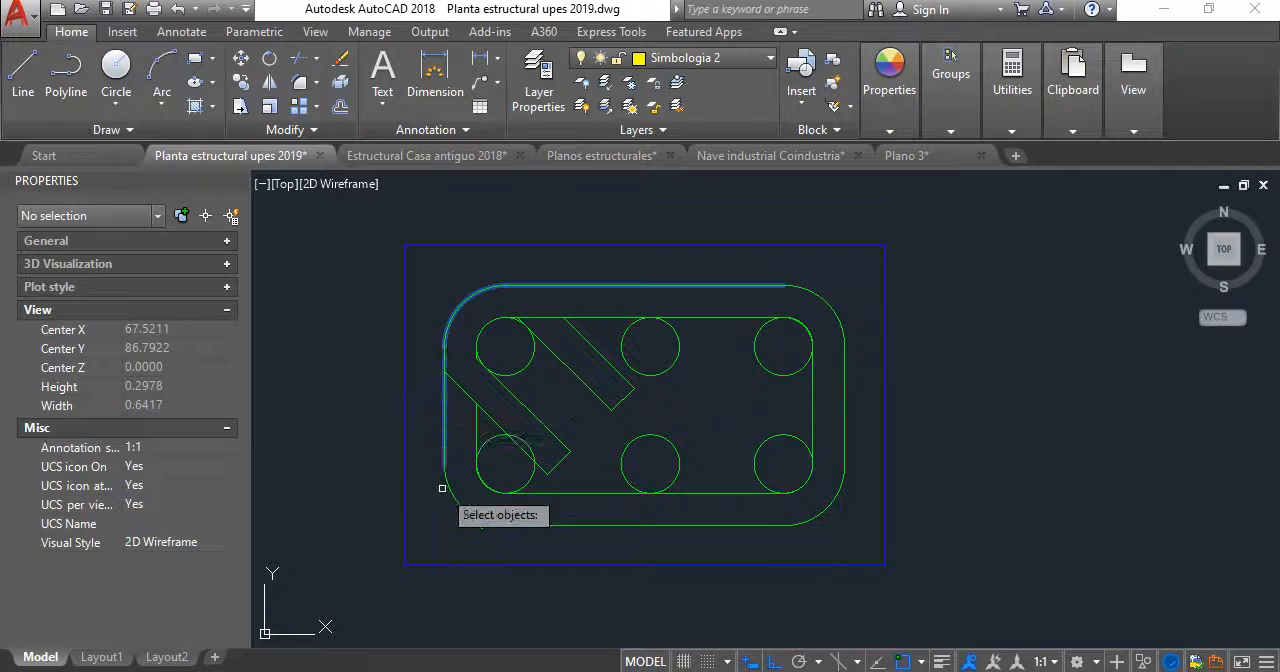
pyautogui.click(451, 487)
pyautogui.click(543, 530)
pyautogui.click(533, 518)
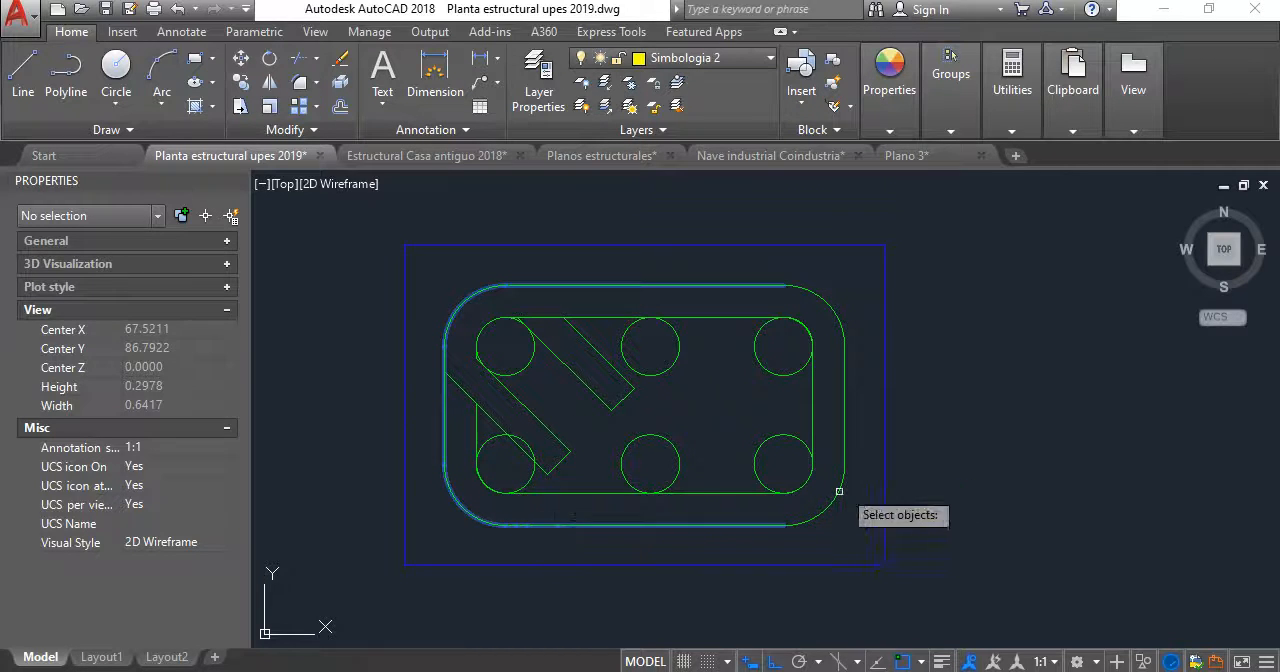
pyautogui.click(862, 495)
pyautogui.click(843, 472)
pyautogui.click(845, 330)
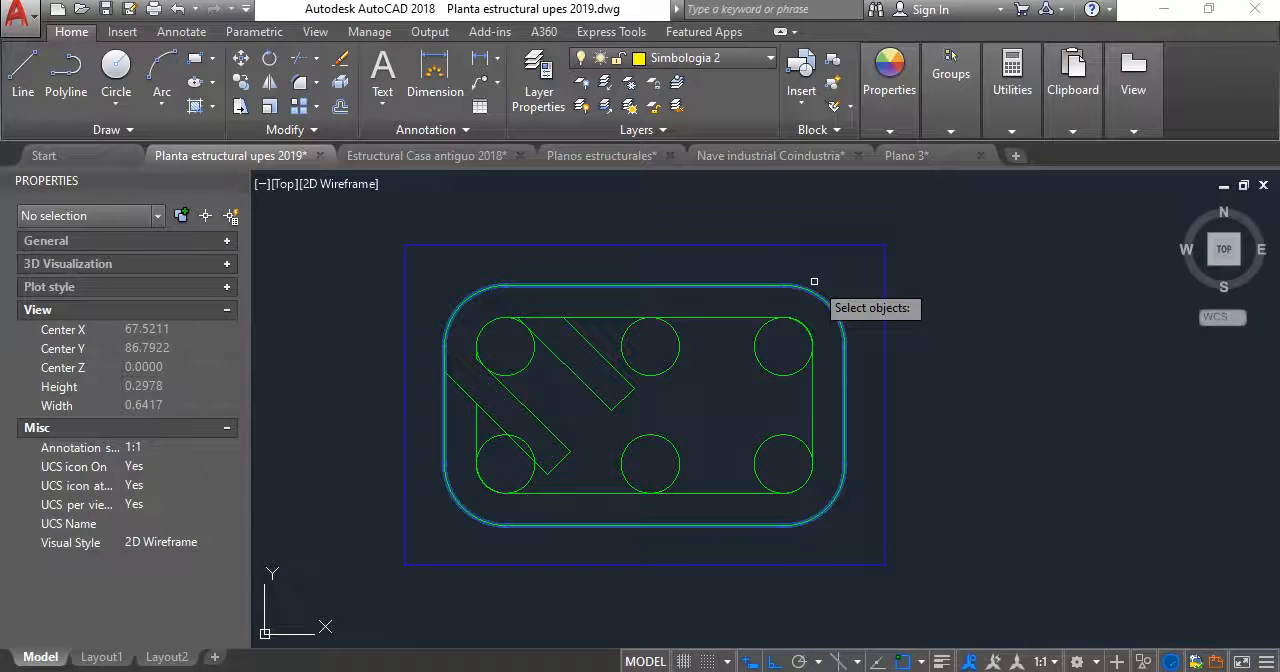
pyautogui.press('Return')
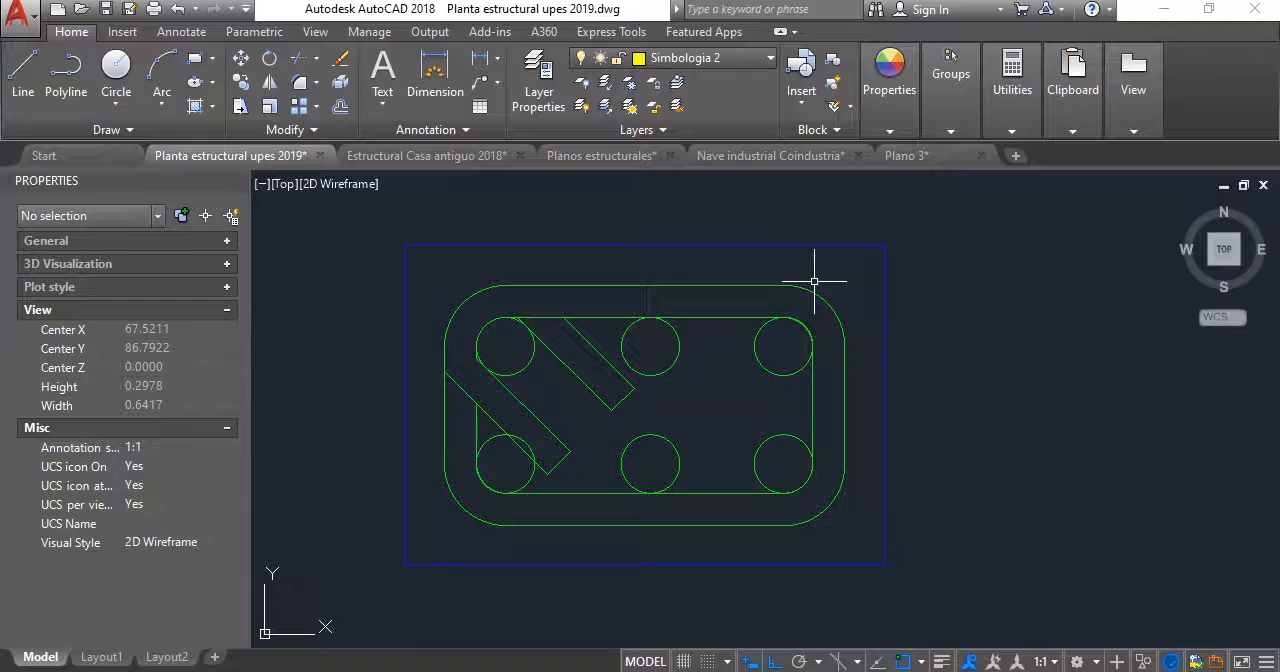
# - Convert the outer stirrup outline's lines and corner arcs to polylines and join them into one with zero fuzz distance
pyautogui.write('PEDIT')
pyautogui.press('Return')
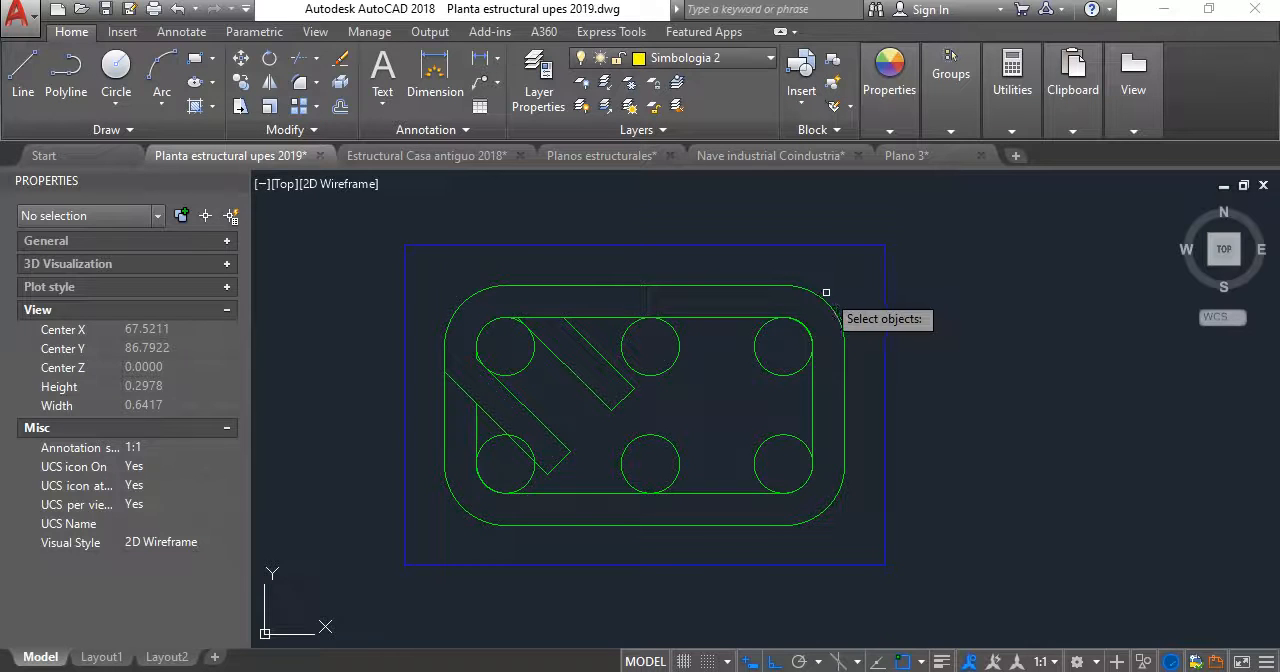
pyautogui.click(835, 297)
pyautogui.click(725, 267)
pyautogui.click(546, 305)
pyautogui.click(487, 279)
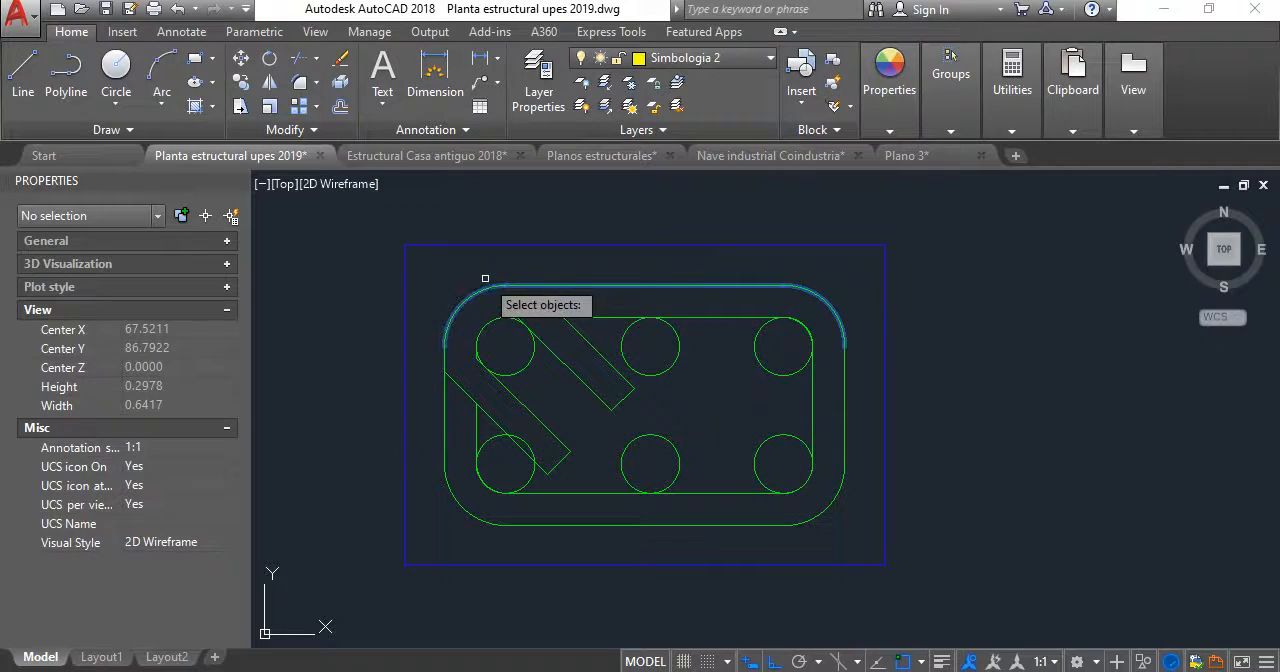
pyautogui.click(455, 473)
pyautogui.click(425, 443)
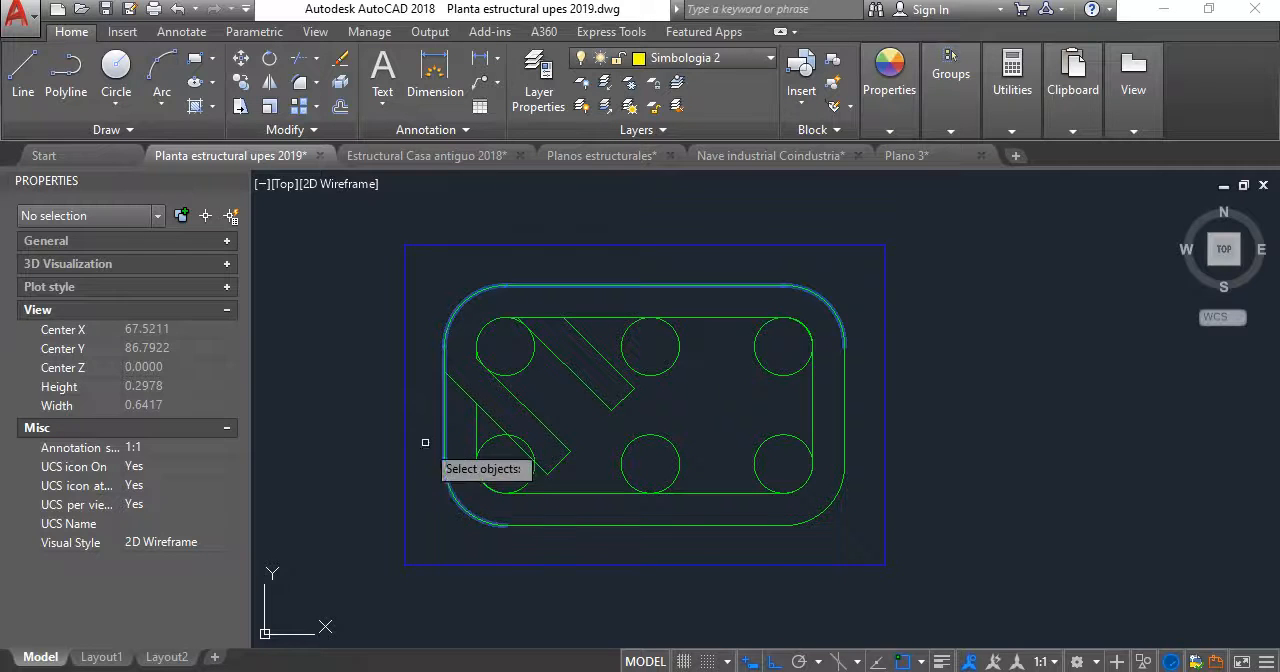
pyautogui.click(601, 530)
pyautogui.click(580, 518)
pyautogui.click(853, 500)
pyautogui.click(829, 459)
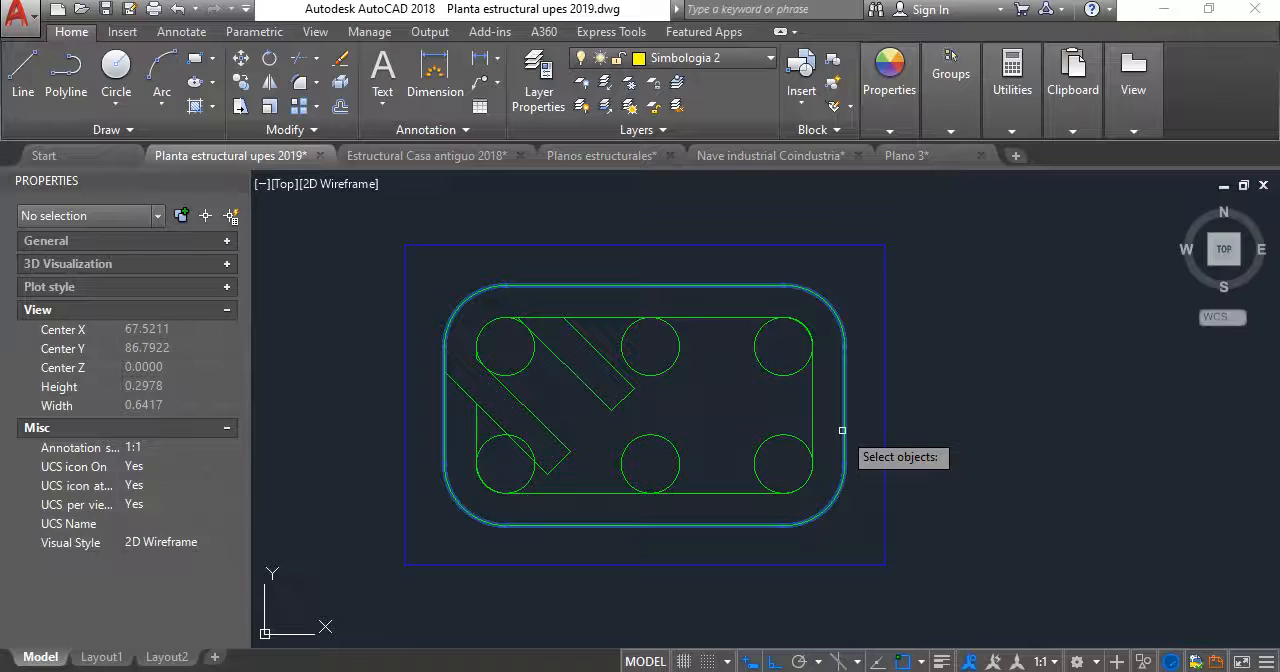
pyautogui.press('Return')
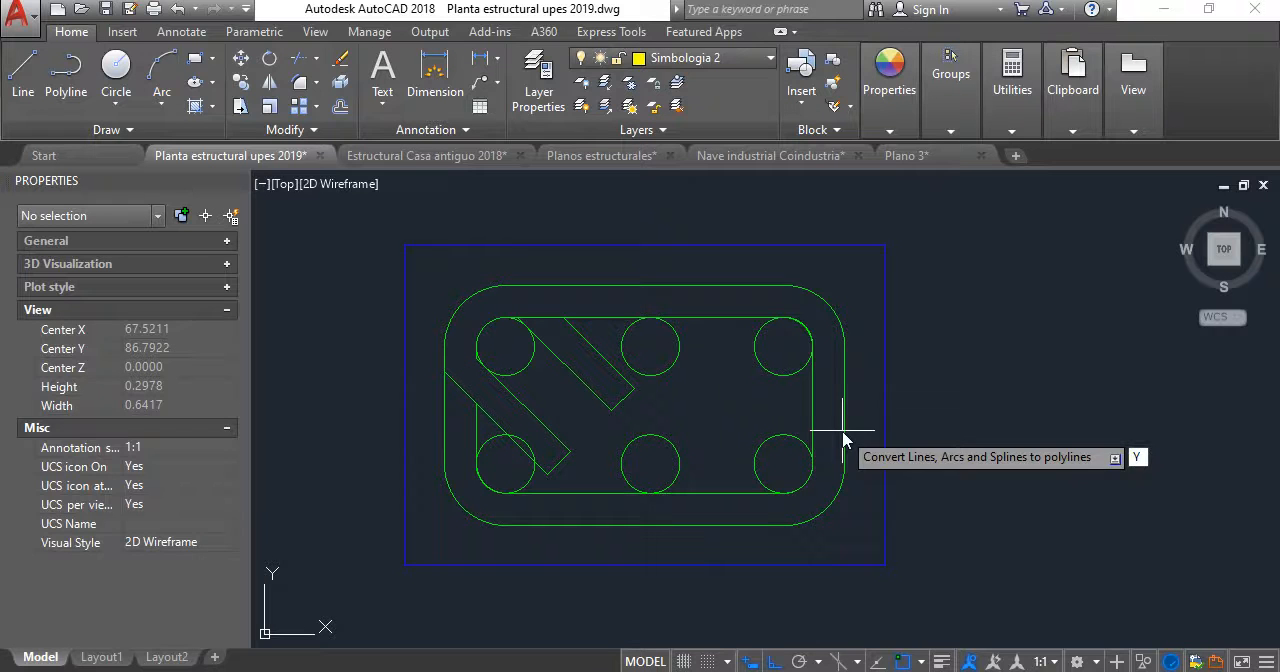
pyautogui.press('Return')
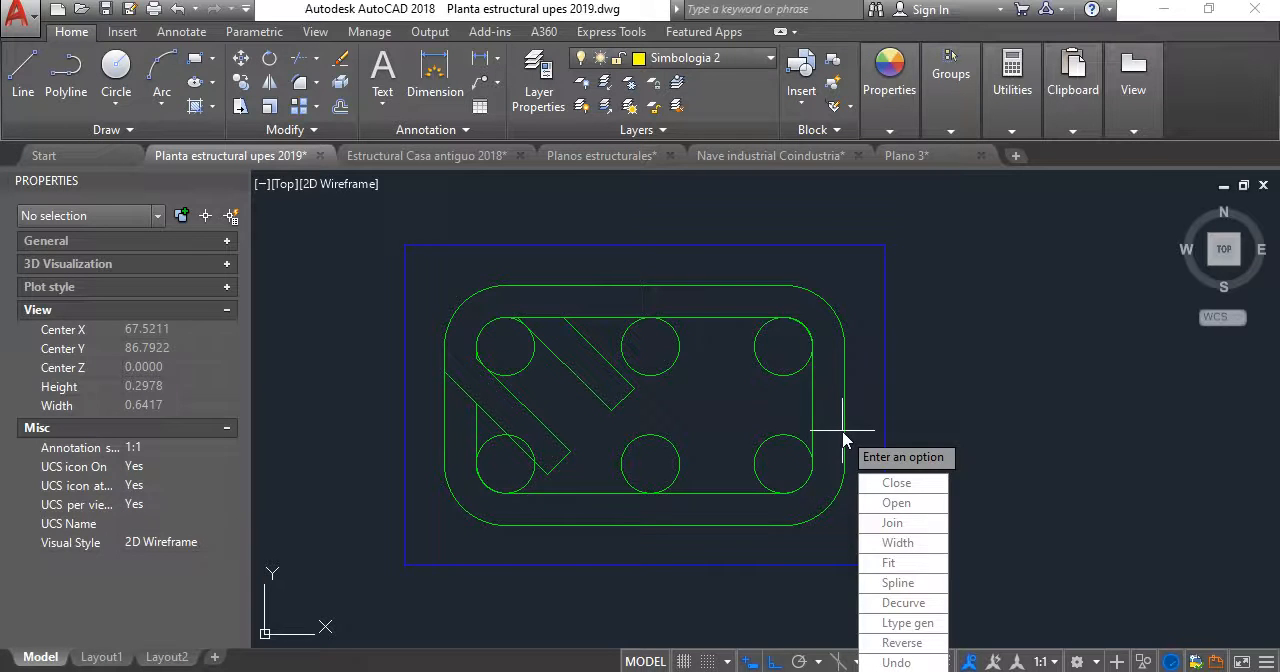
pyautogui.write('J')
pyautogui.press('Return')
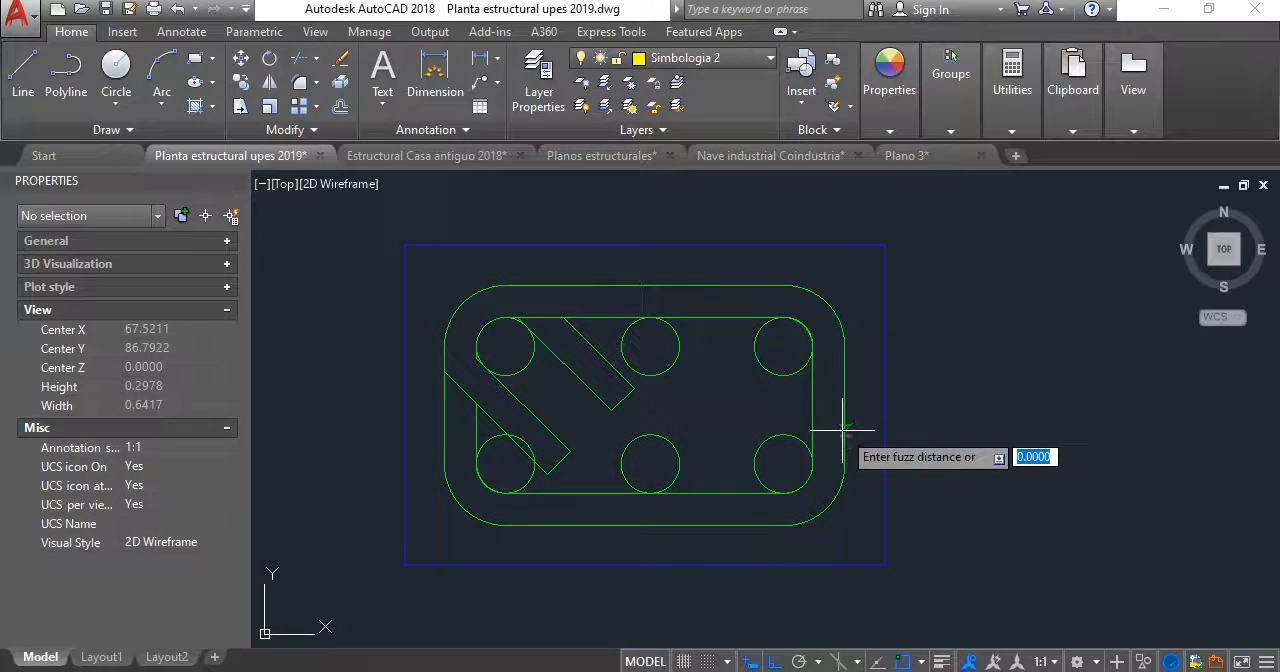
pyautogui.press('Return')
pyautogui.press('Return')
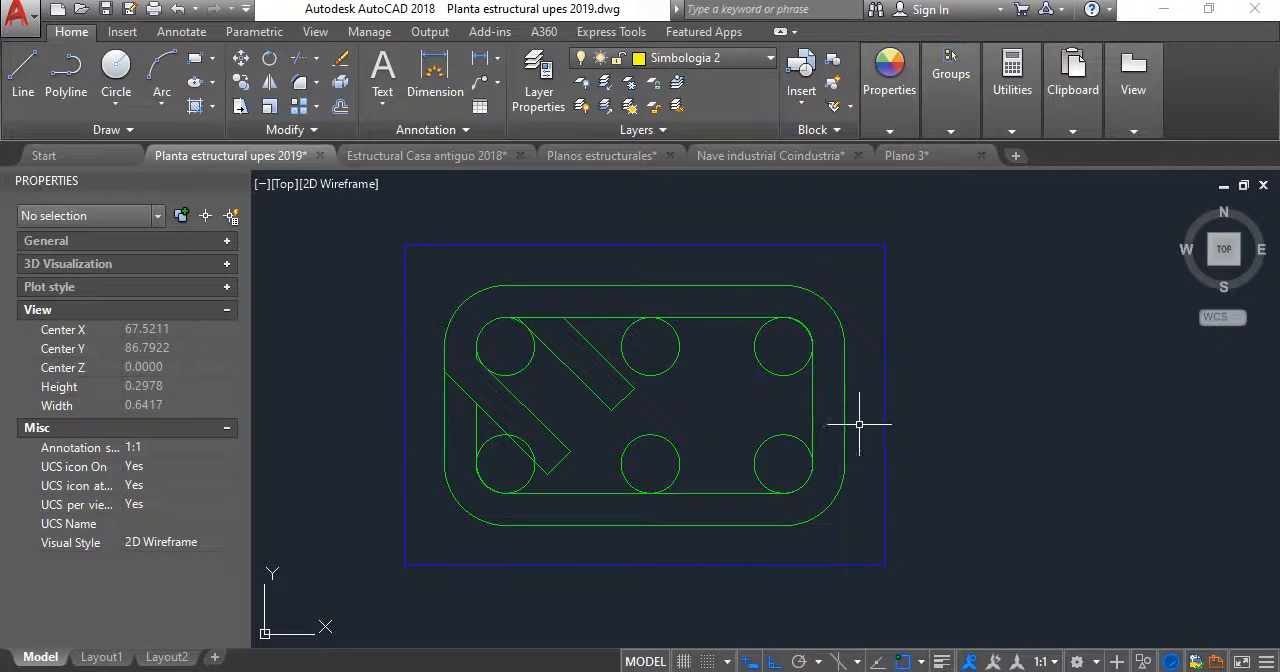
pyautogui.click(846, 417)
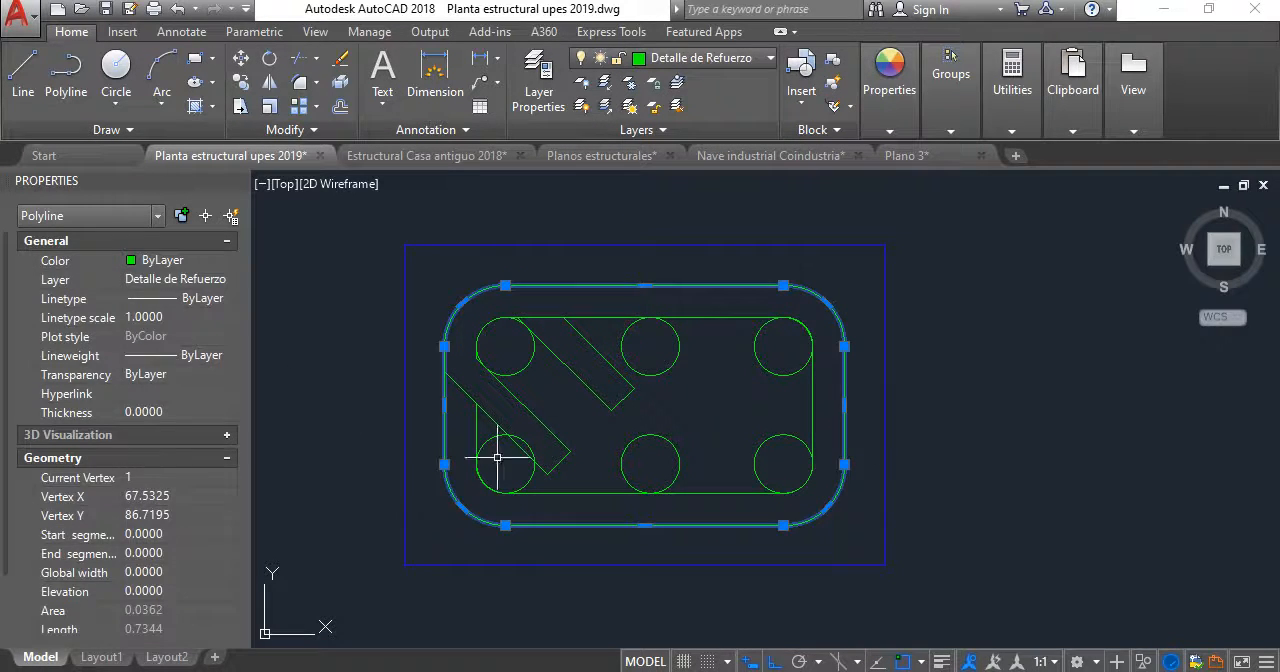
pyautogui.press('Escape')
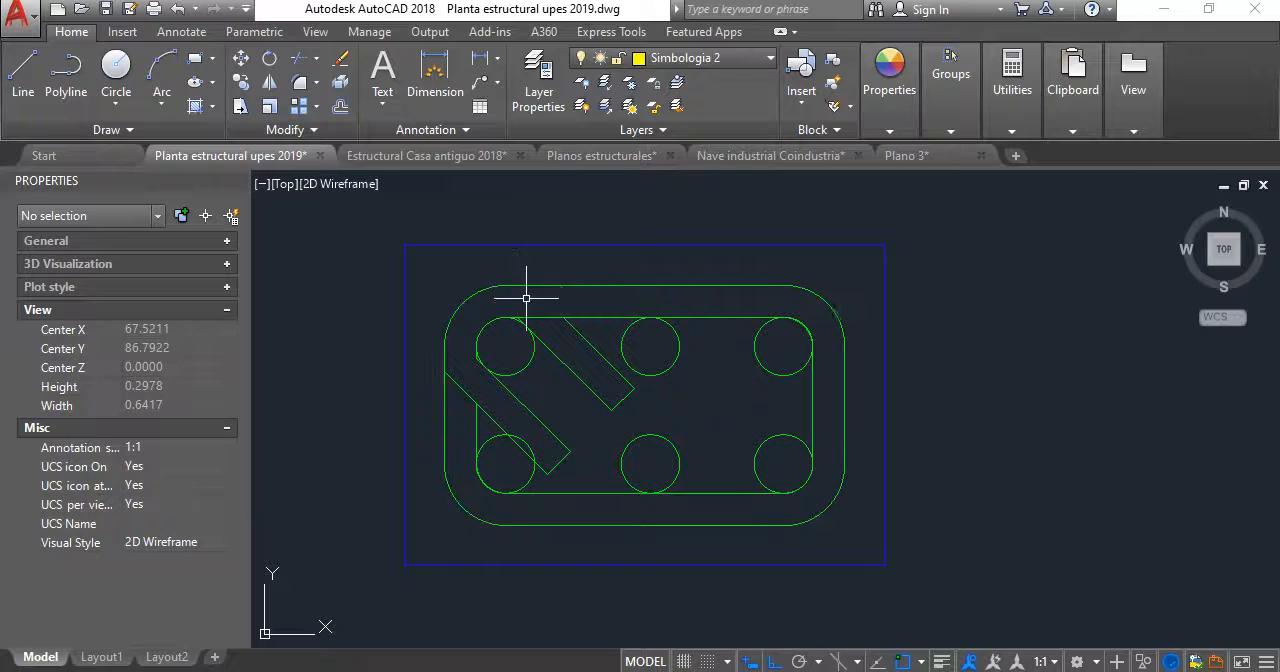
# - Scale the upper-left reinforcement bar circle by a factor of 0.5 about its center
pyautogui.scroll(3, 566, 455)
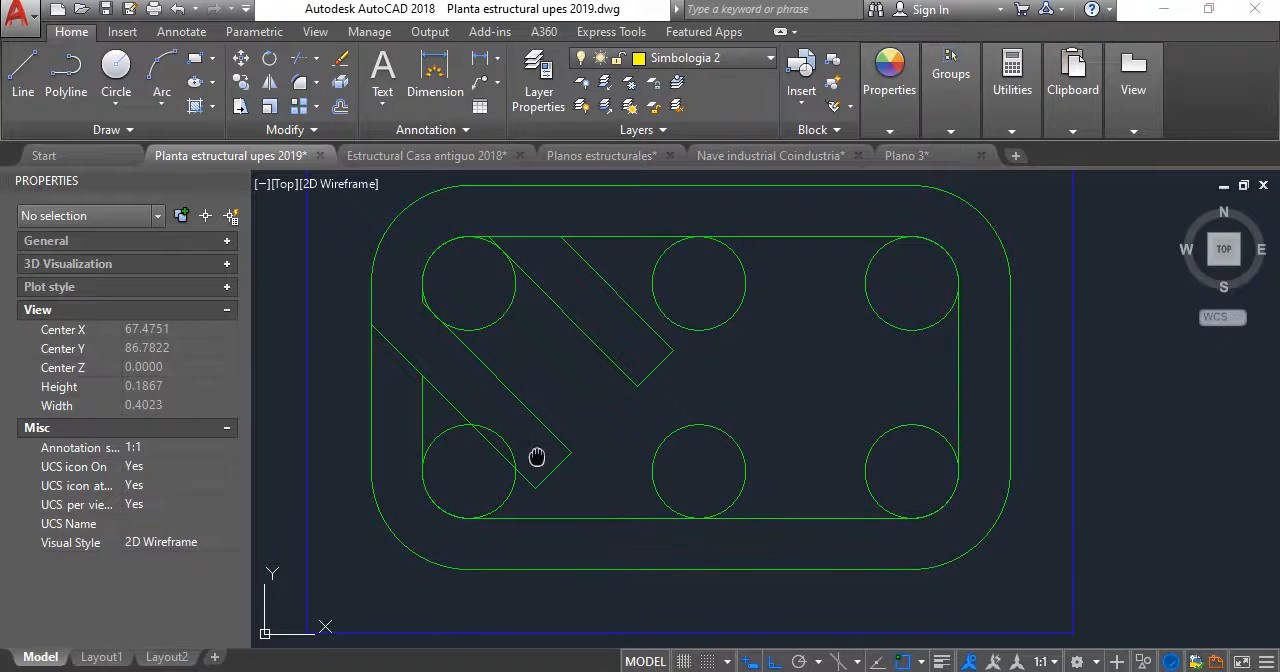
pyautogui.click(615, 295)
pyautogui.click(577, 299)
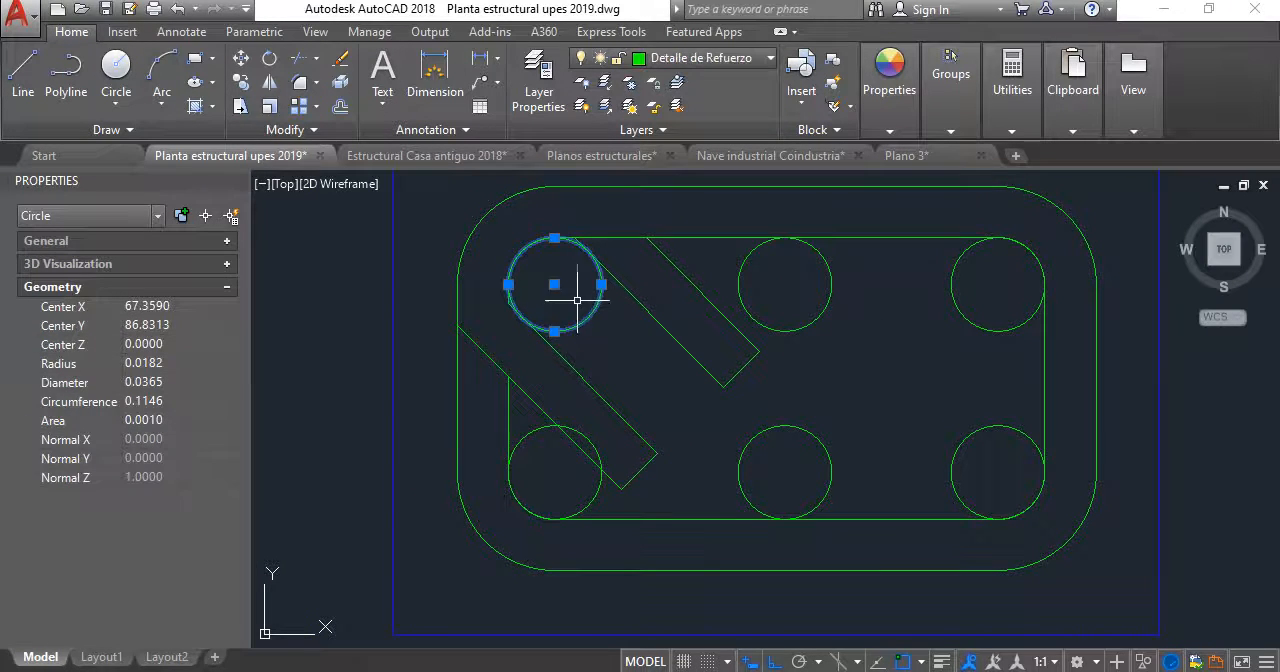
pyautogui.press('Escape')
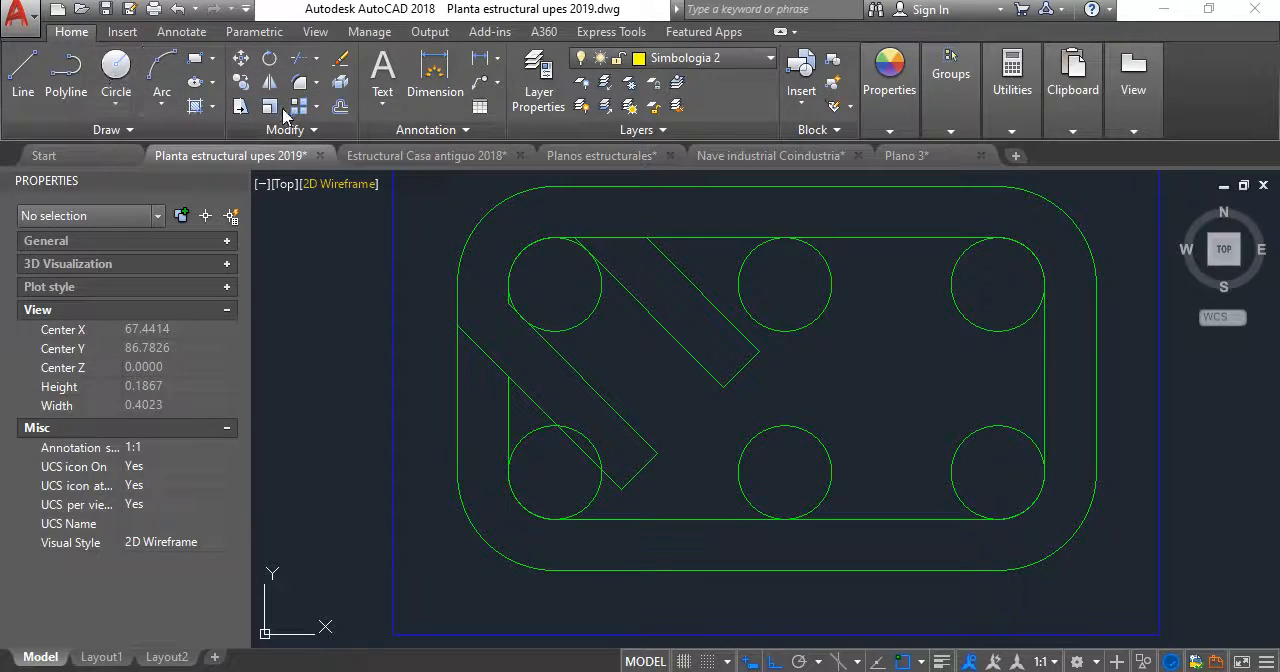
pyautogui.click(598, 305)
pyautogui.press('Return')
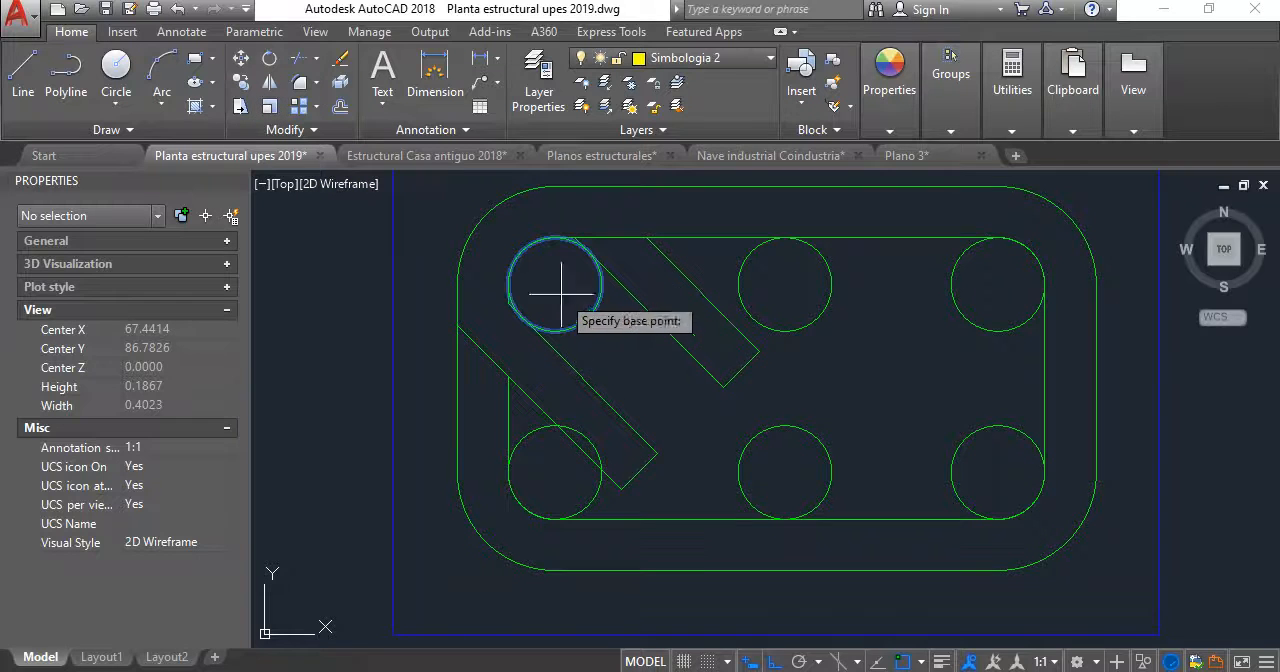
pyautogui.click(555, 288)
pyautogui.write('.5')
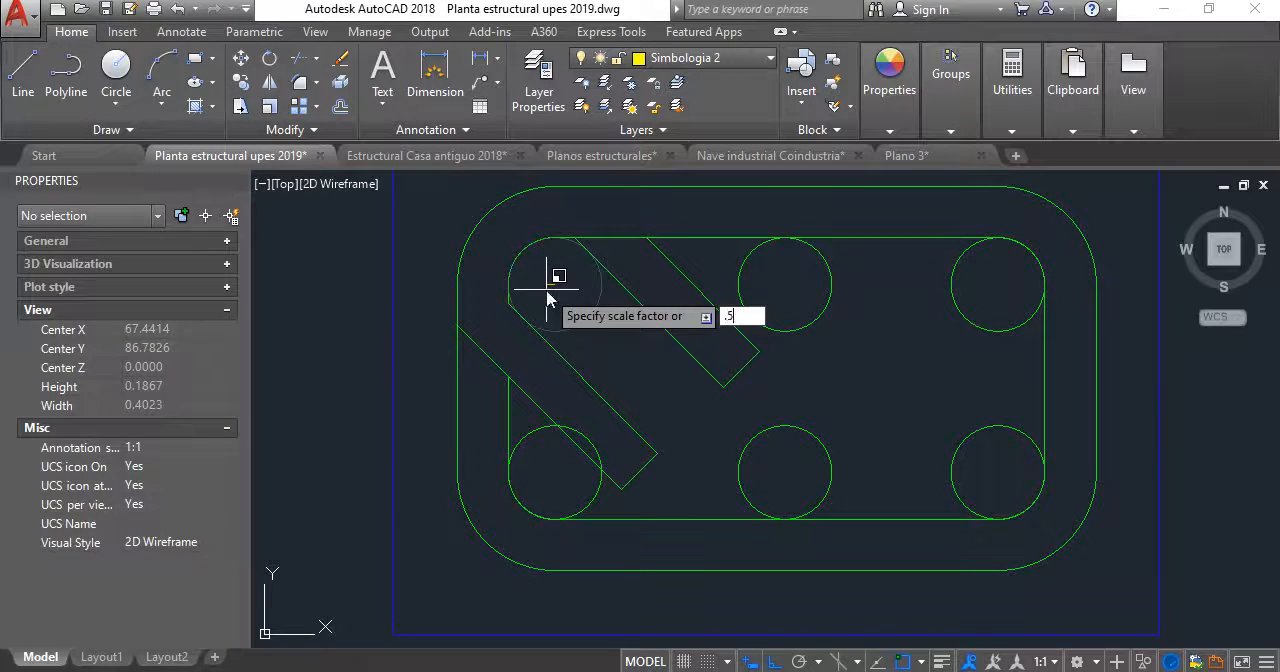
pyautogui.press('Return')
# - Scale the upper middle reinforcement bar circle by a factor of 0.5 about its center
pyautogui.press('Return')
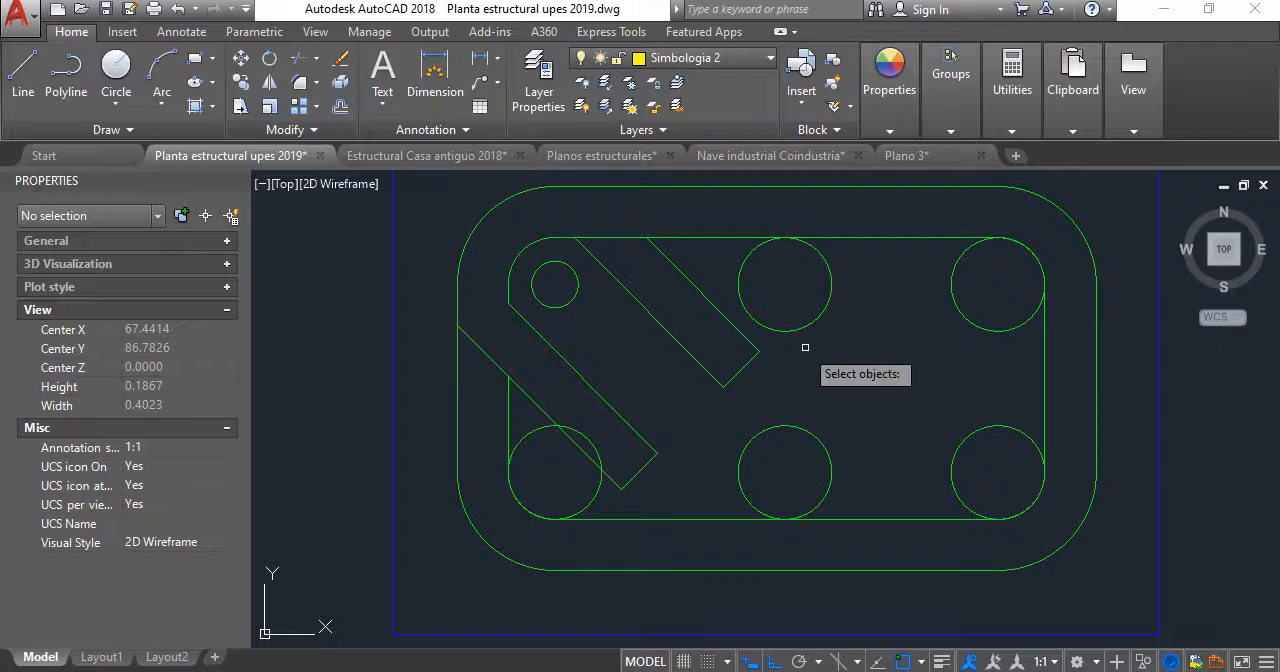
pyautogui.click(780, 287)
pyautogui.press('Return')
pyautogui.click(785, 286)
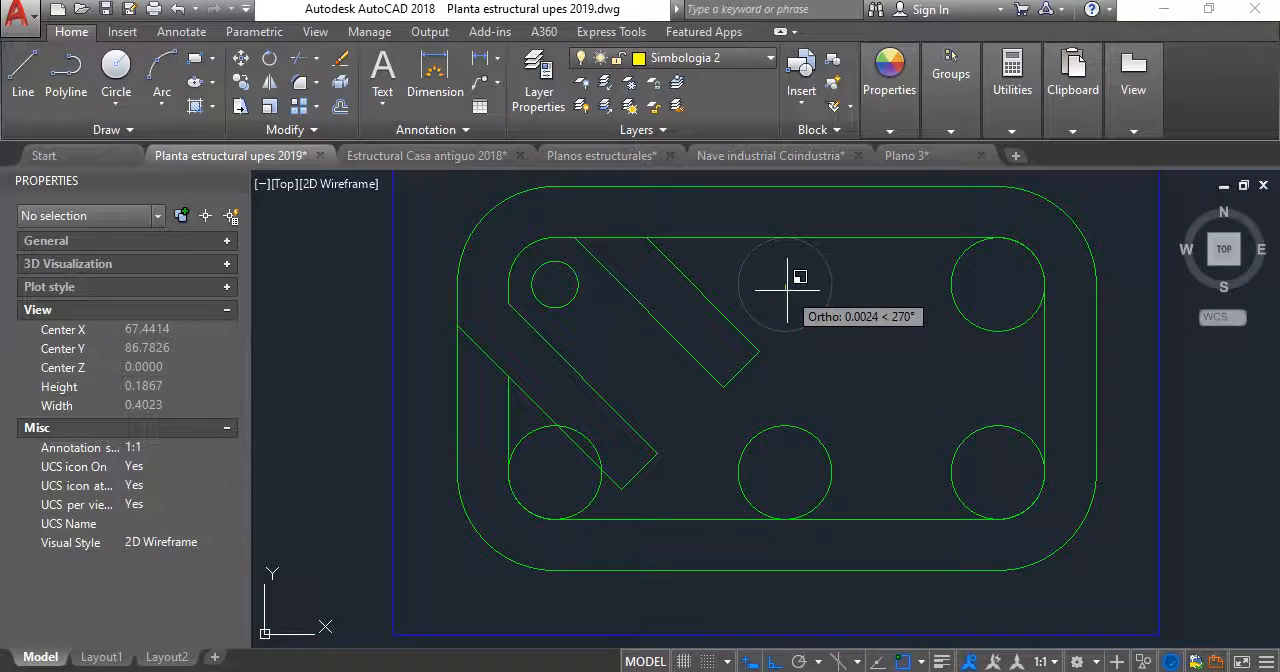
pyautogui.write('.5')
pyautogui.press('Return')
# - Delete the four remaining full-size bar circles: the upper-right one and the three along the section's lower row
pyautogui.click(1014, 469)
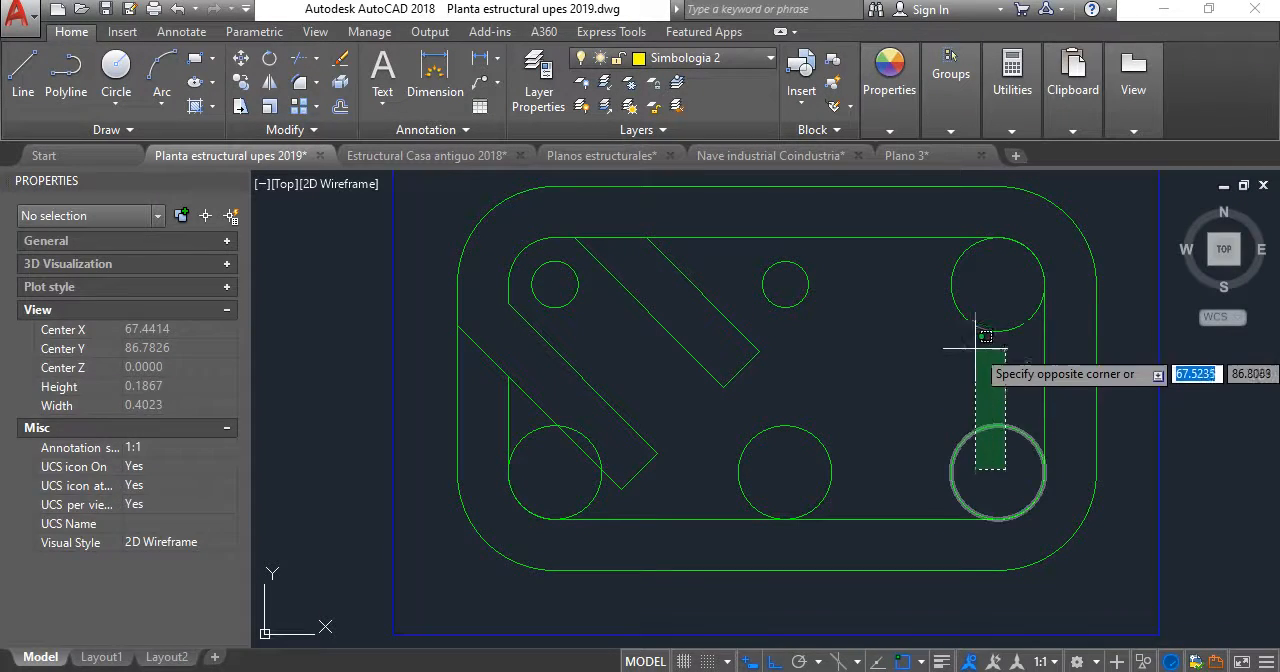
pyautogui.click(968, 325)
pyautogui.click(751, 439)
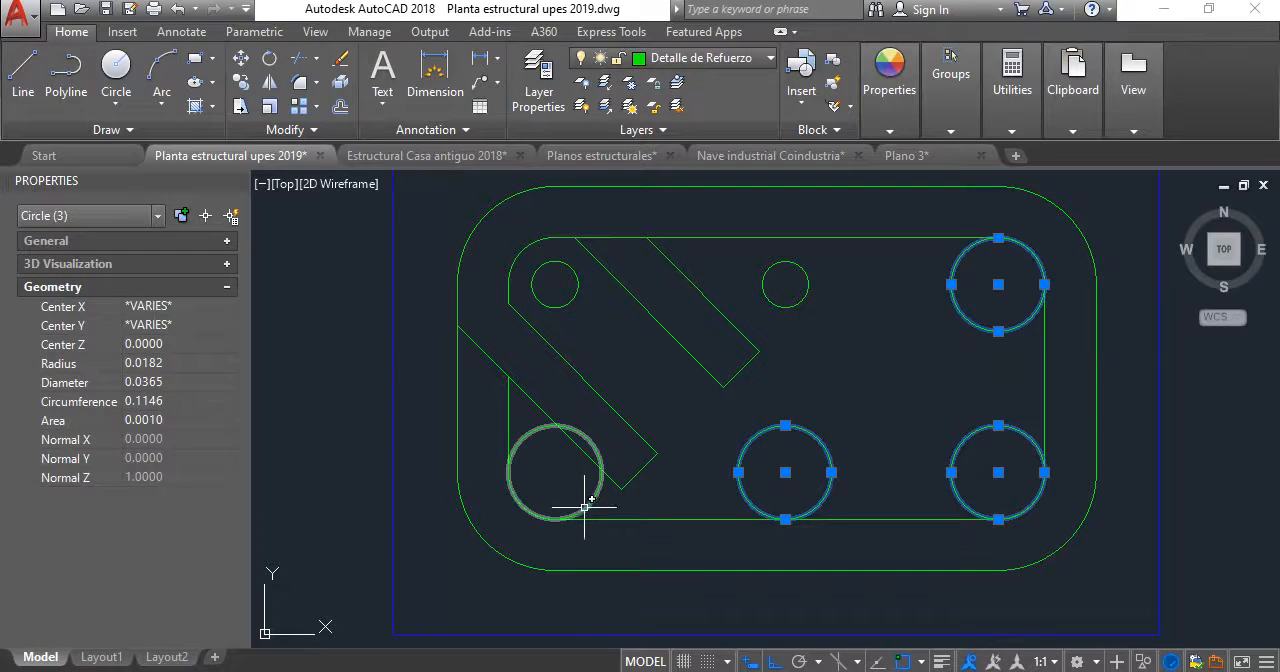
pyautogui.press('Delete')
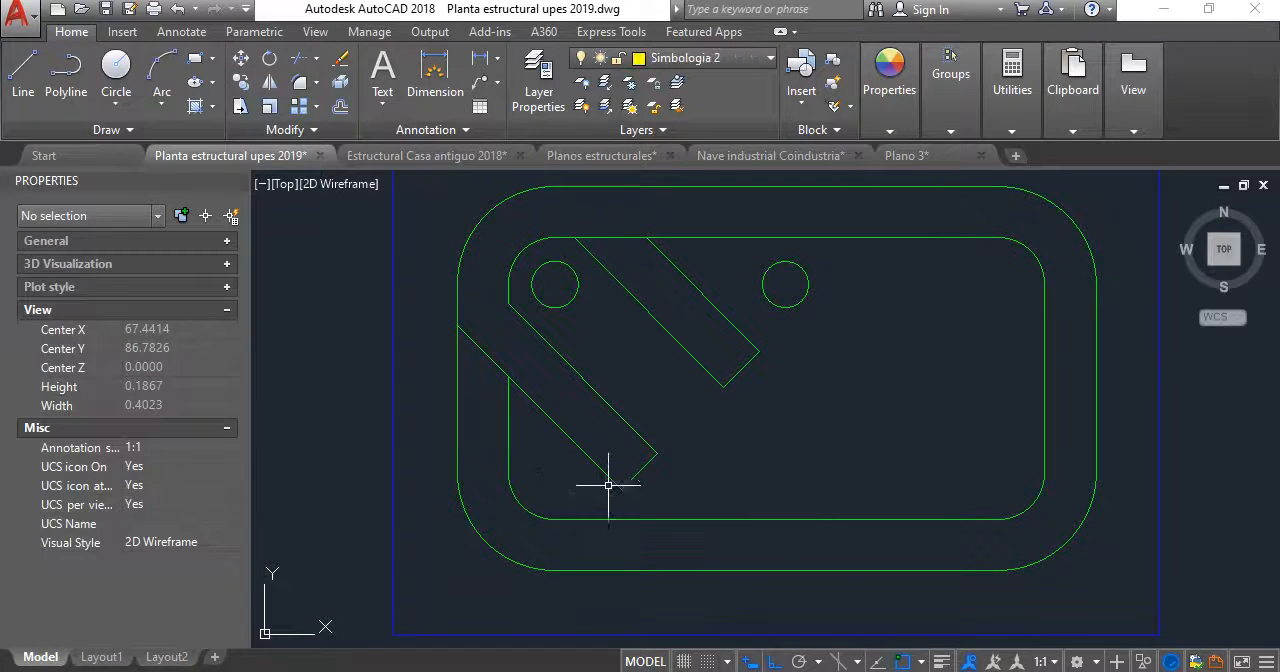
# - Offset the joined outer stirrup outline inward, placing the copy midway between the outer and inner stirrup outlines
pyautogui.click(342, 107)
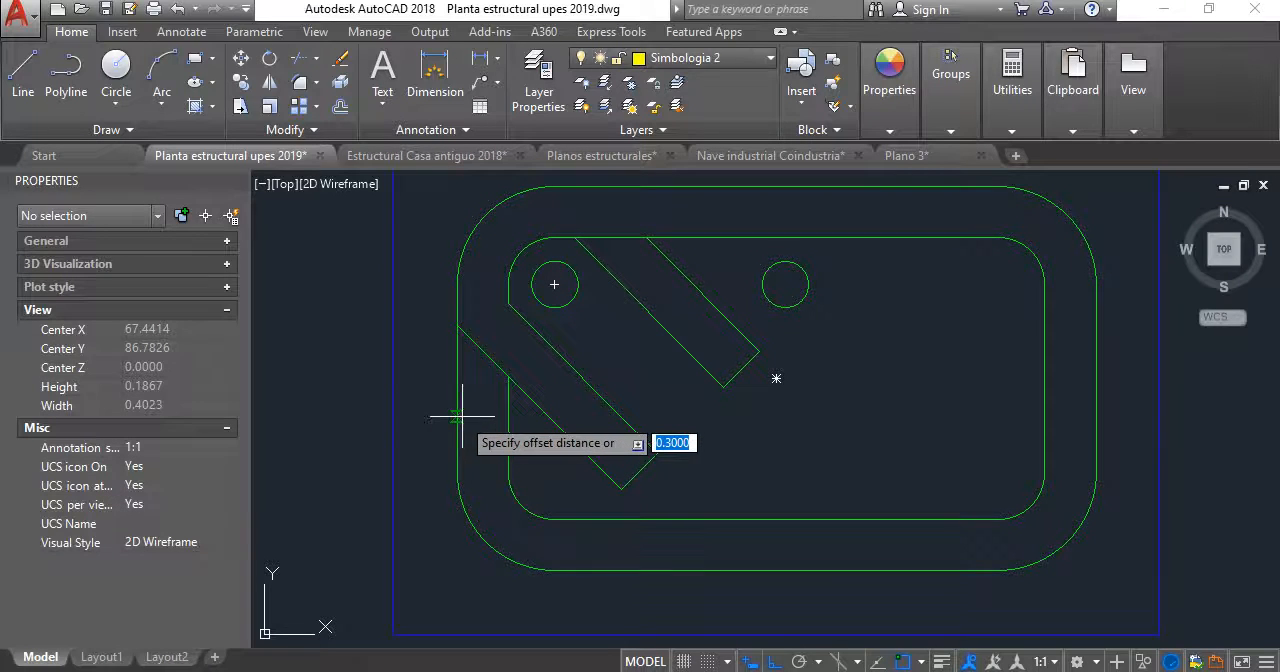
pyautogui.scroll(5, 462, 415)
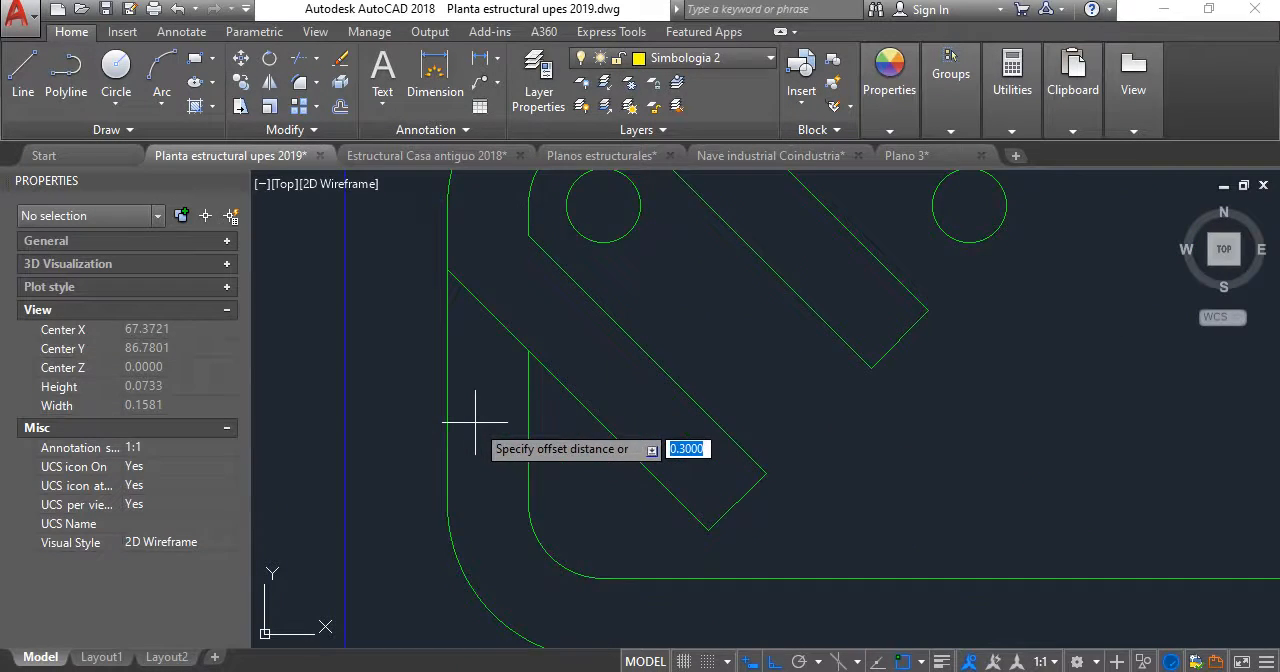
pyautogui.moveTo(475, 422); pyautogui.dragTo(489, 409, button='middle')
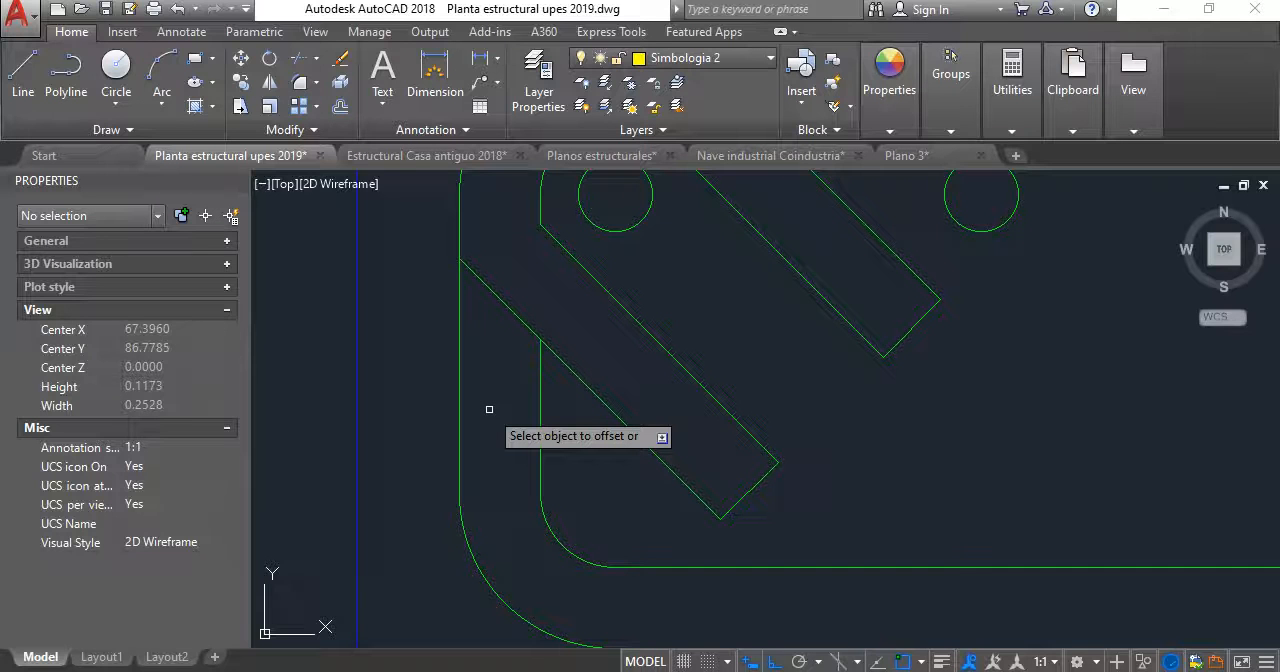
pyautogui.press('Return')
pyautogui.press('Return')
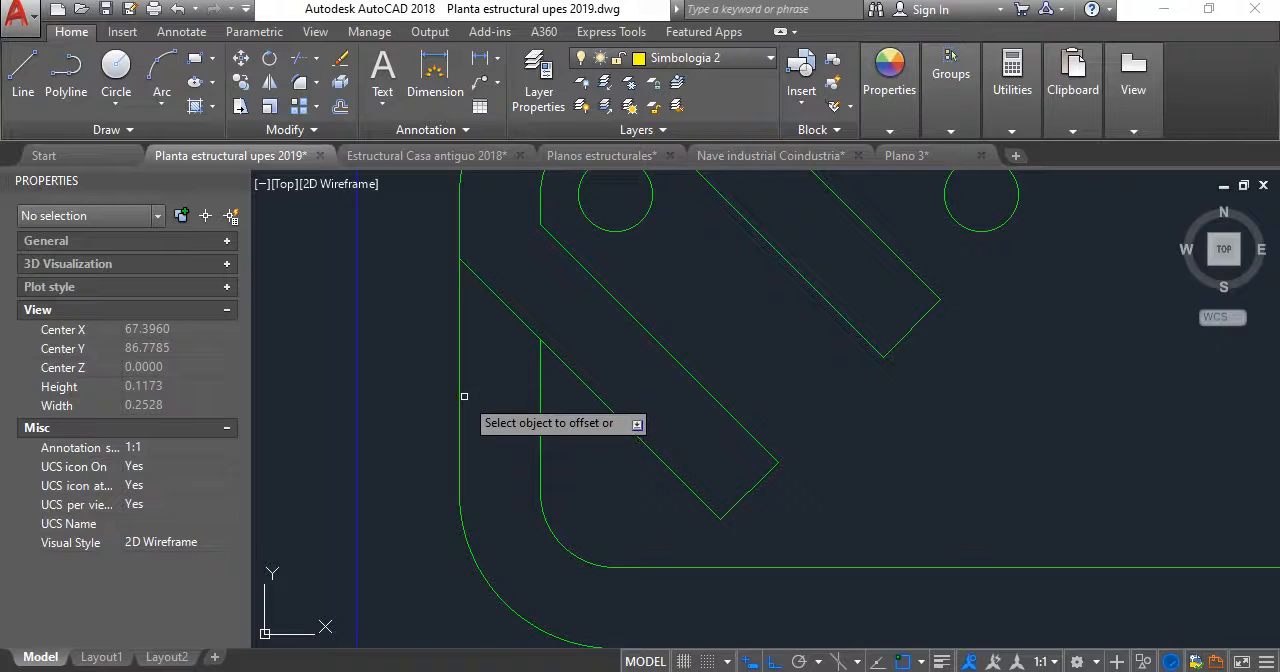
pyautogui.click(474, 552)
pyautogui.click(498, 405)
# - Delete the old inner stirrup's four straight sides and its lower-left, lower-right and upper-right corner arcs, keeping the upper-left arc and hooks
pyautogui.scroll(-4, 503, 409)
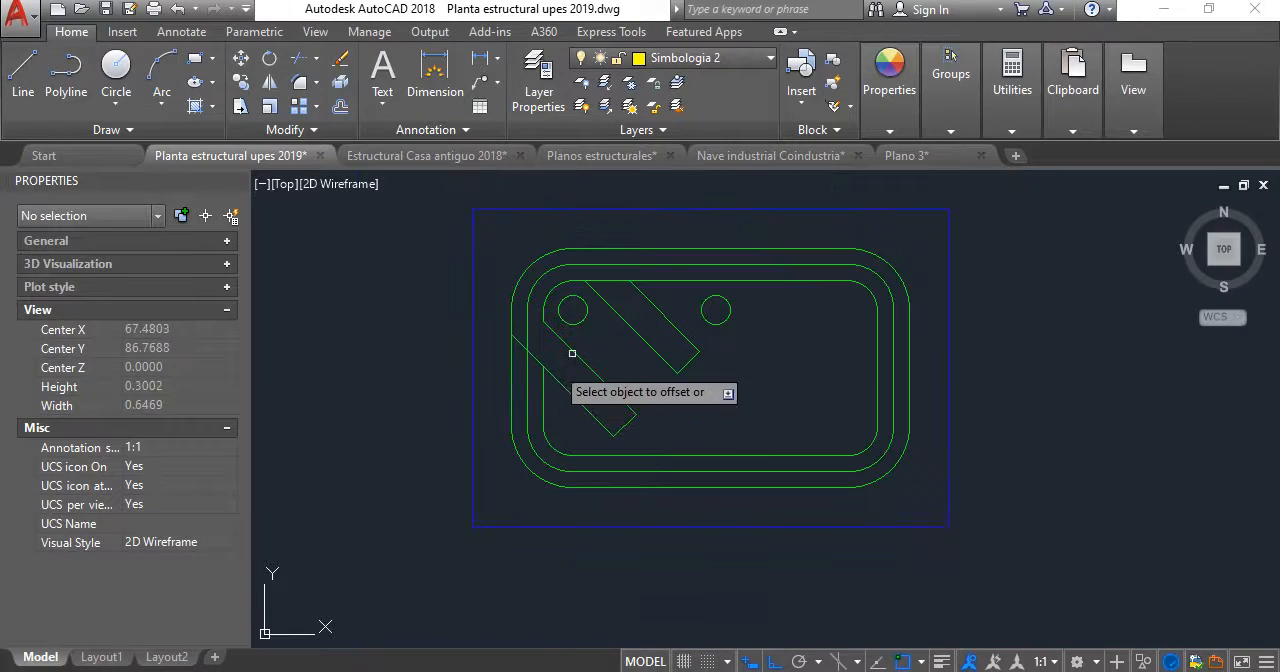
pyautogui.scroll(2, 559, 355)
pyautogui.click(523, 428)
pyautogui.click(647, 497)
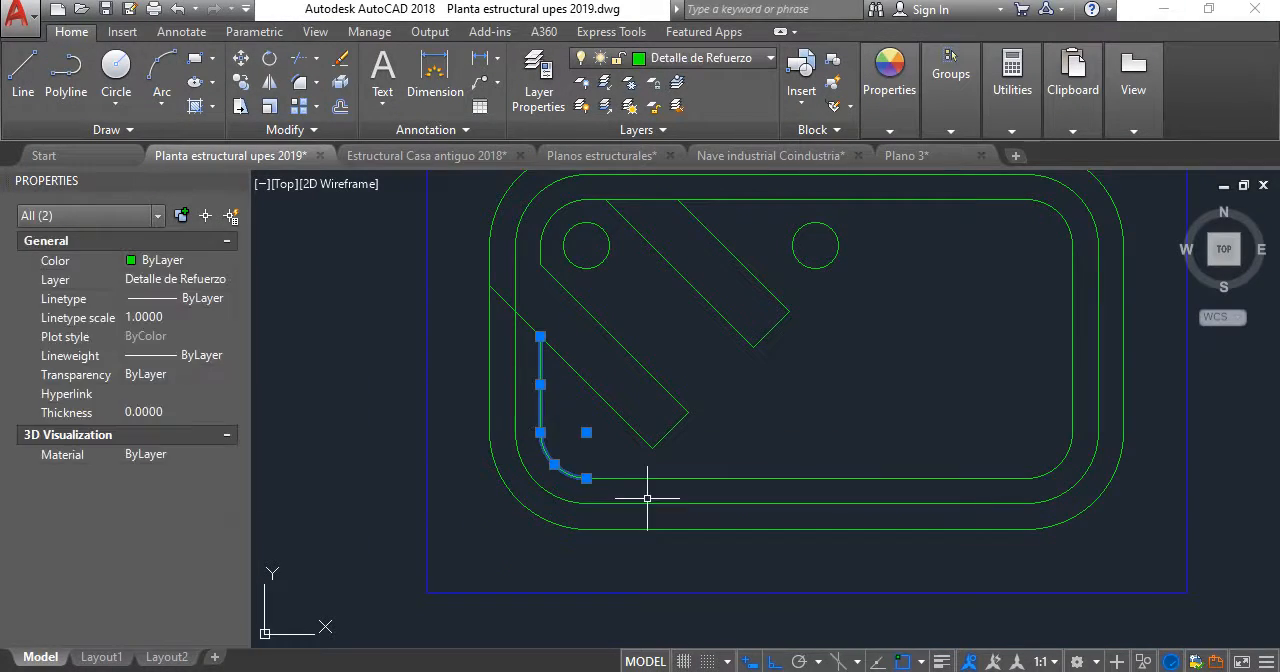
pyautogui.click(634, 465)
pyautogui.scroll(2, 1065, 422)
pyautogui.click(1079, 465)
pyautogui.click(1036, 386)
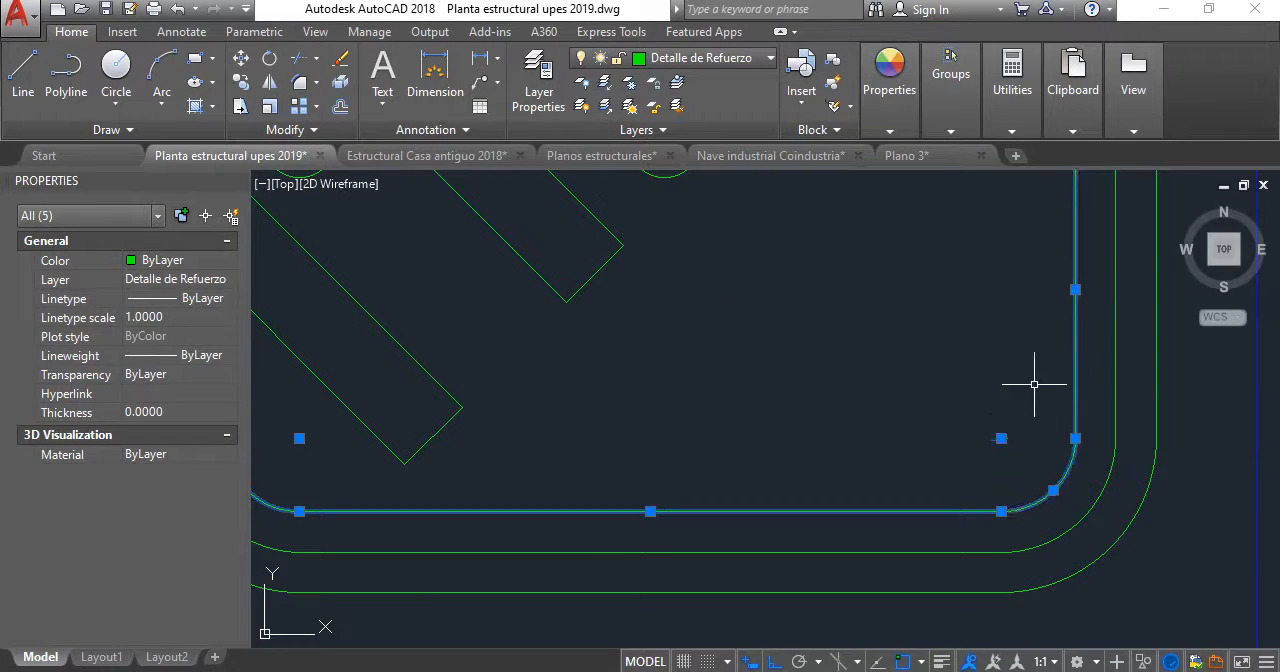
pyautogui.scroll(-4, 997, 368)
pyautogui.moveTo(980, 313); pyautogui.dragTo(972, 417, button='middle')
pyautogui.scroll(4, 1005, 390)
pyautogui.click(1006, 354)
pyautogui.click(943, 343)
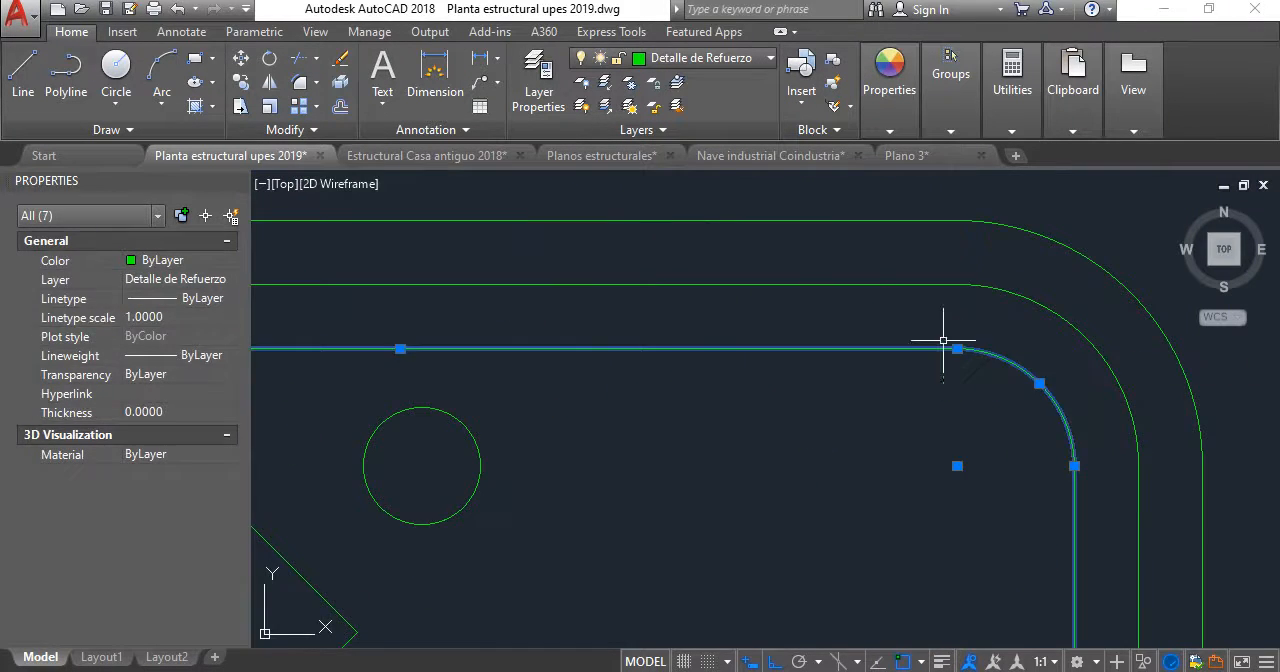
pyautogui.scroll(-4, 943, 360)
pyautogui.press('Escape')
pyautogui.scroll(4, 700, 371)
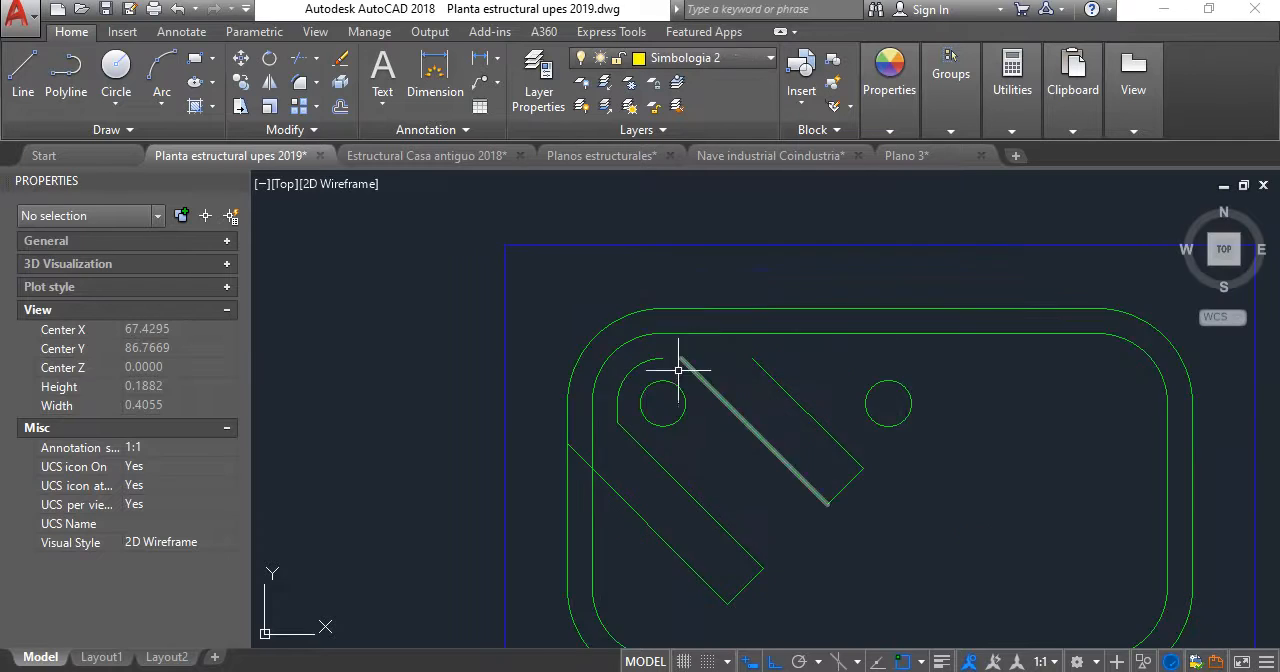
# - Delete the upper-left corner arc left over from the old inner stirrup
pyautogui.click(598, 362)
pyautogui.press('Delete')
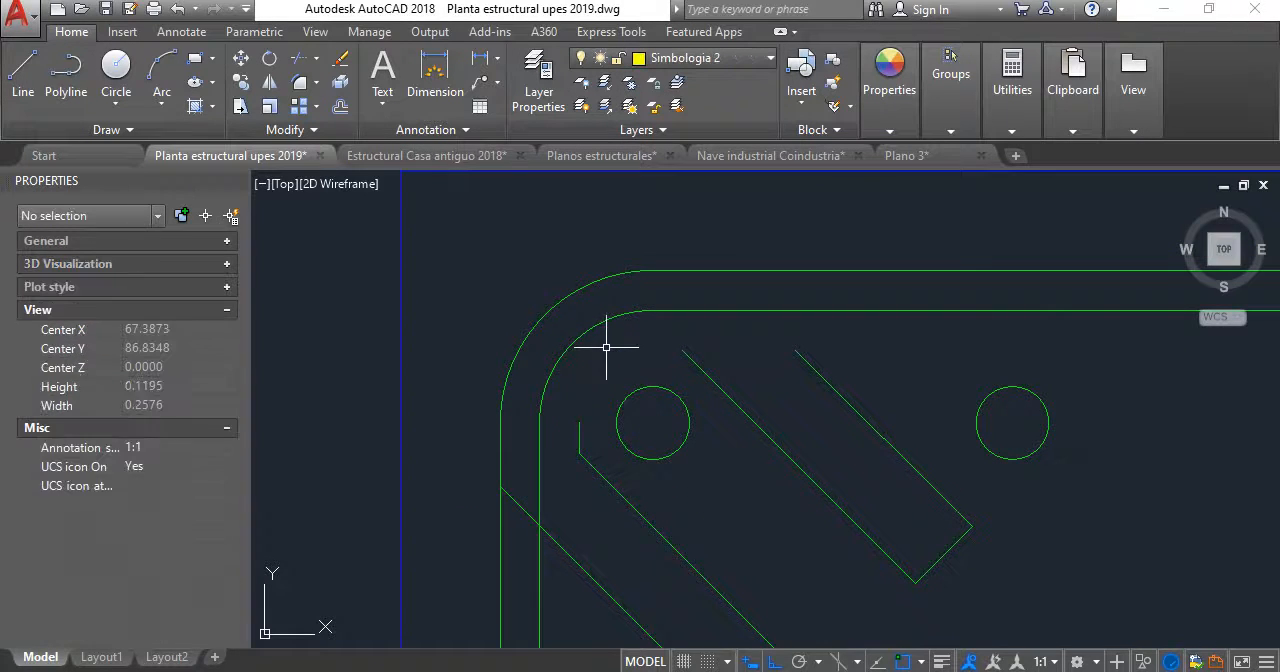
# - Move the upper-left bar circle straight up until its top meets the upper side of the inner stirrup outline
pyautogui.click(678, 448)
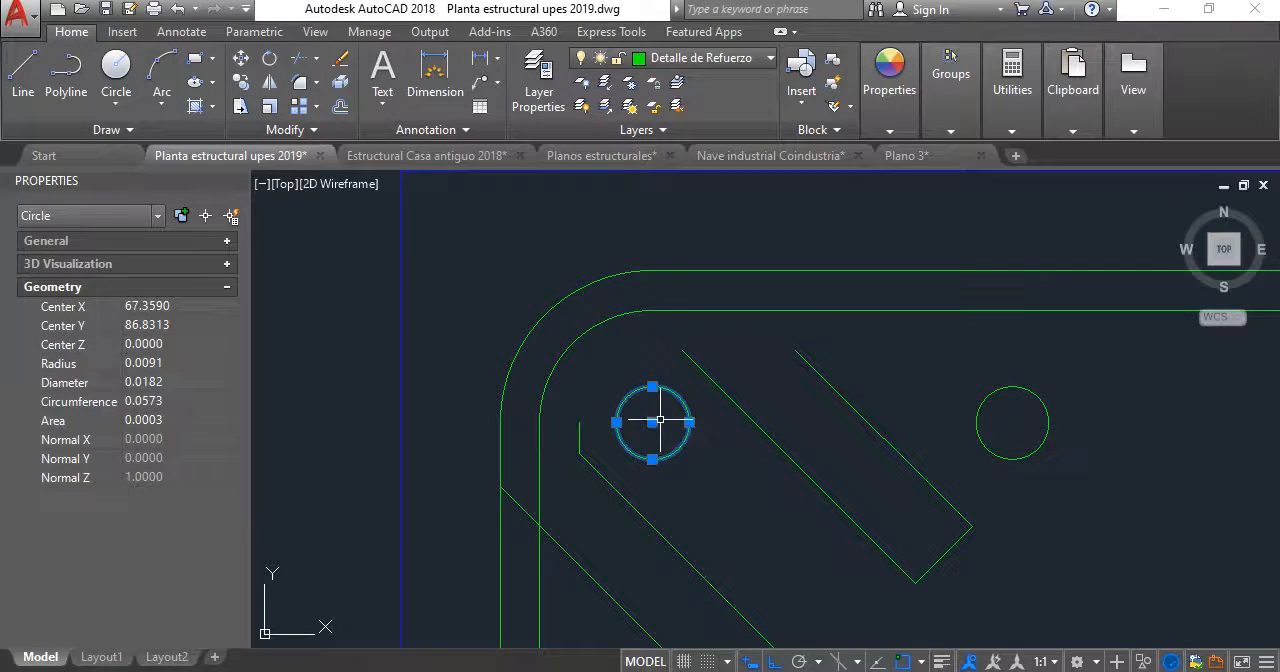
pyautogui.press('m')
pyautogui.press('Return')
pyautogui.click(660, 366)
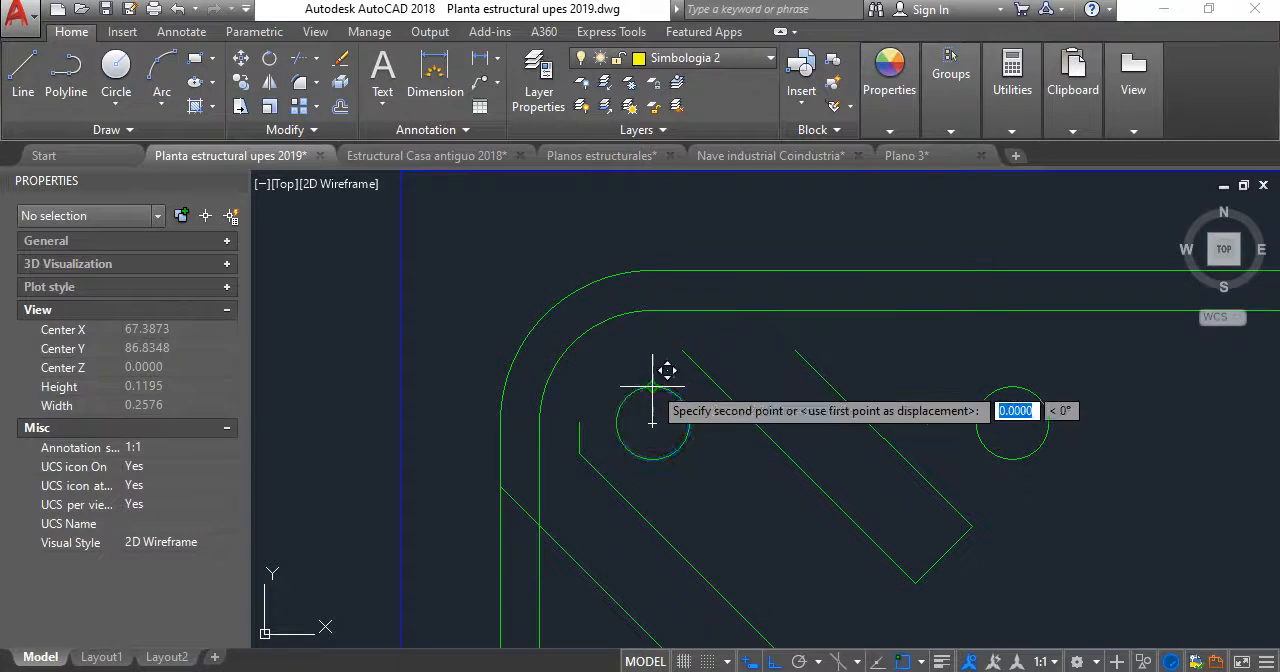
pyautogui.click(658, 291)
# - Shift the upper-left bar circle left and slightly down into the inner stirrup outline's rounded corner
pyautogui.press('Return')
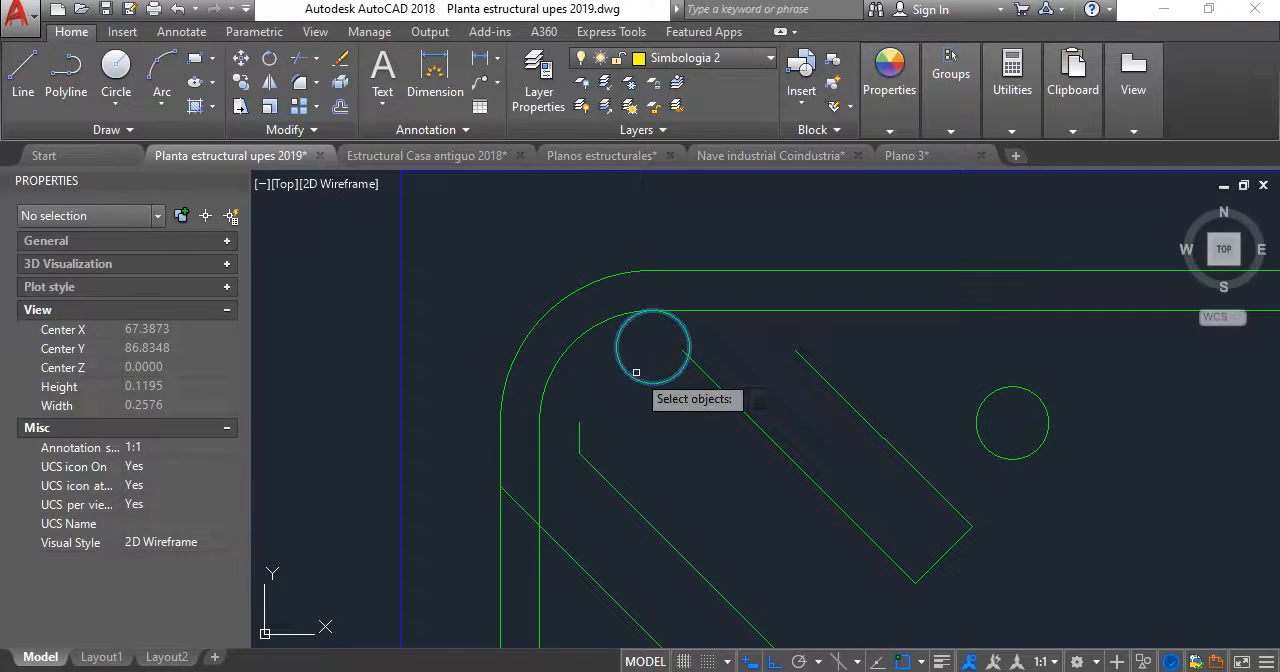
pyautogui.click(636, 372)
pyautogui.press('Return')
pyautogui.click(672, 430)
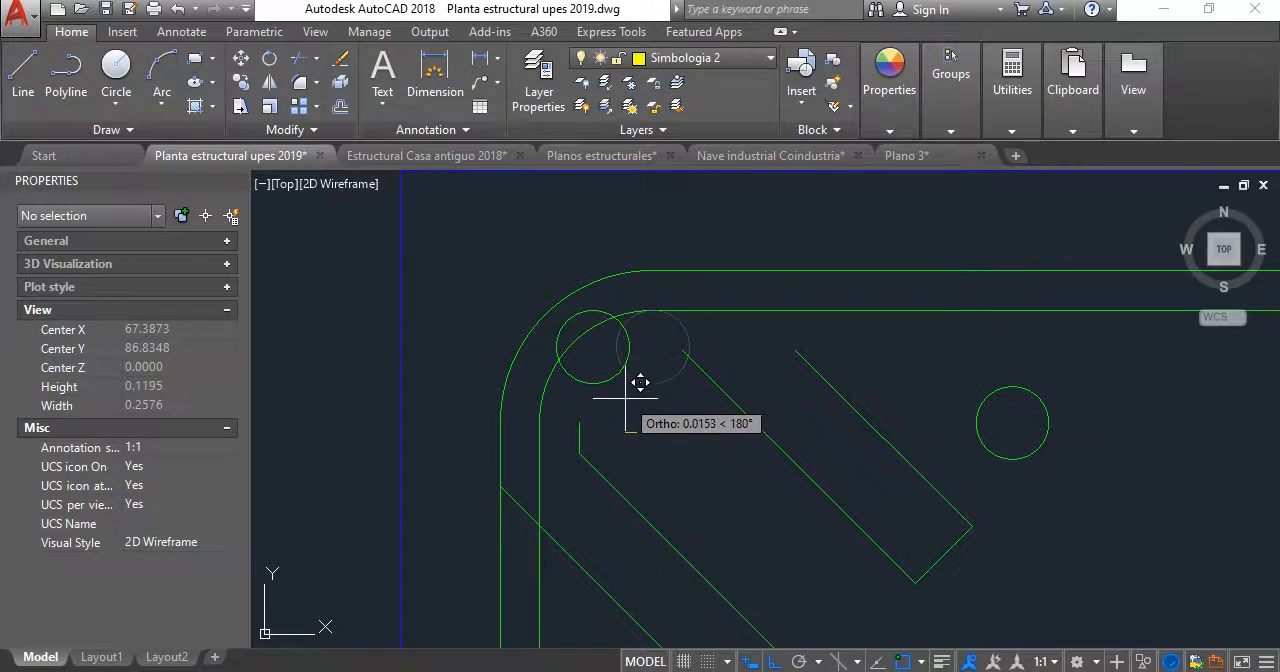
pyautogui.click(641, 429)
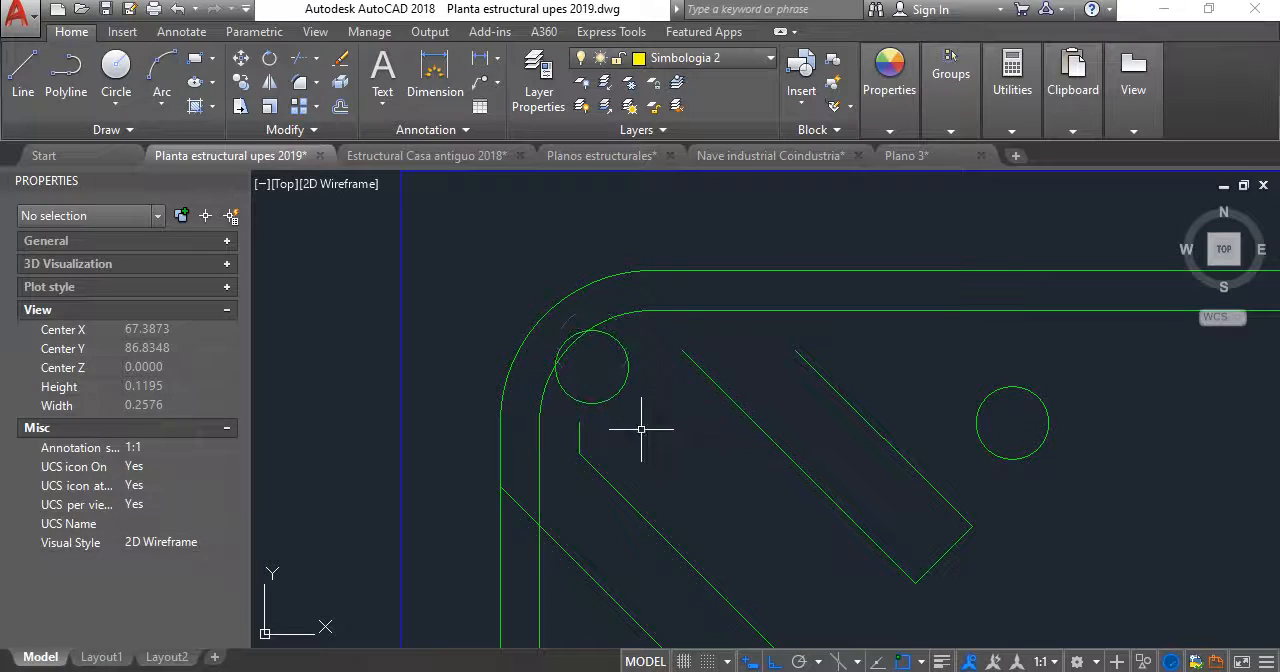
pyautogui.click(605, 371)
pyautogui.press('Return')
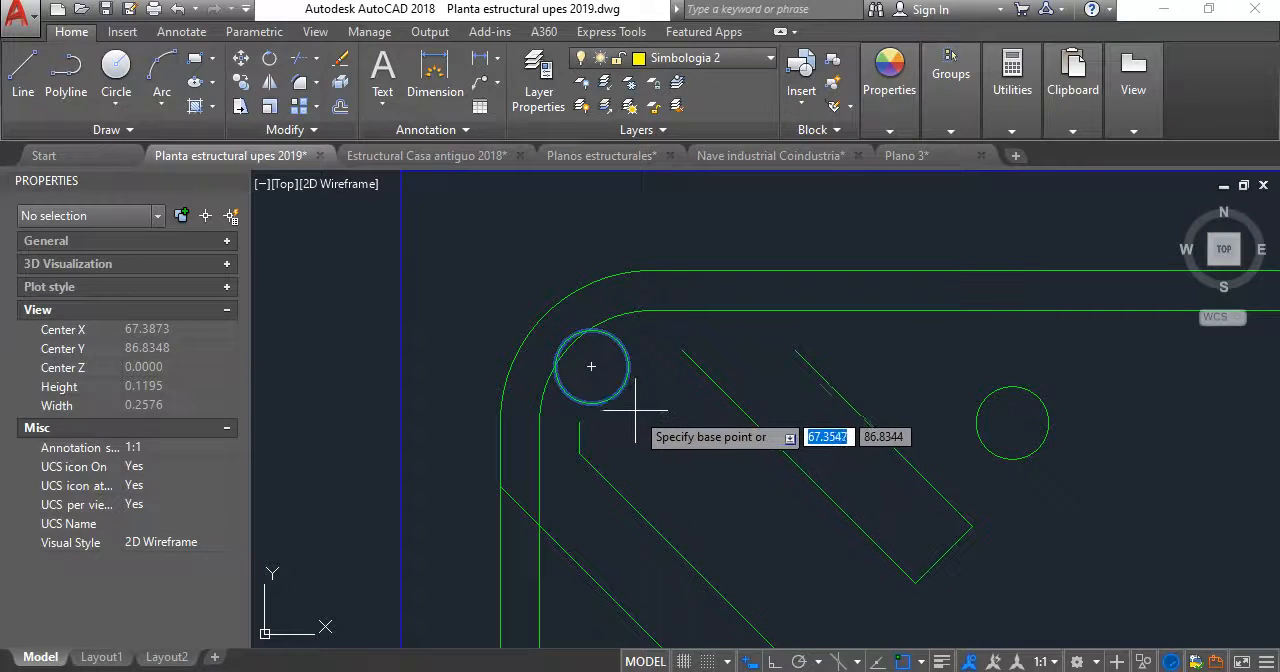
pyautogui.click(650, 414)
pyautogui.click(661, 418)
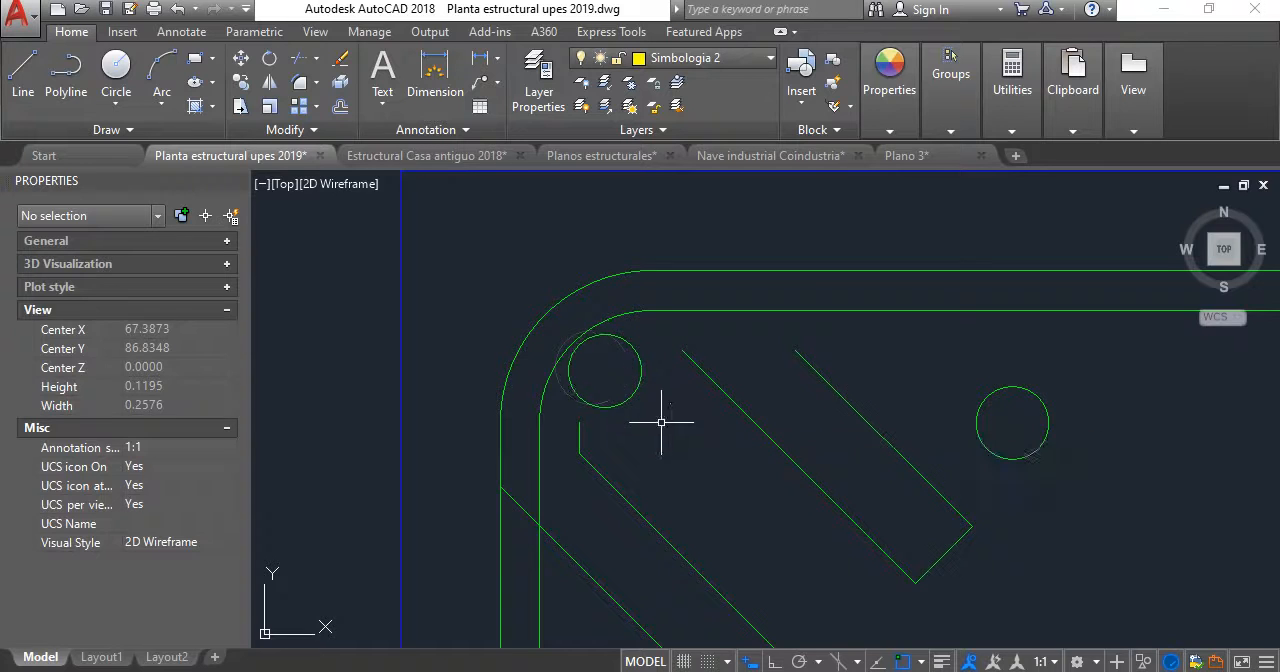
pyautogui.scroll(-4, 660, 420)
pyautogui.moveTo(660, 420); pyautogui.dragTo(595, 355, button='middle')
pyautogui.click(745, 356)
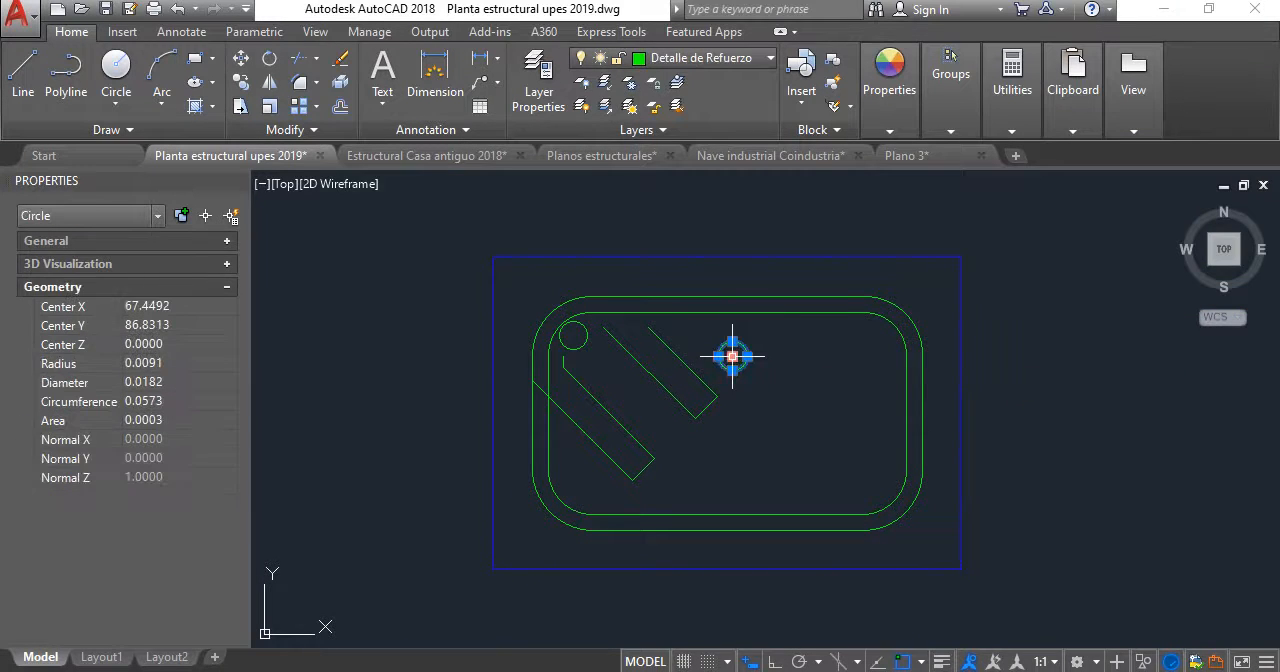
pyautogui.scroll(3, 720, 356)
pyautogui.scroll(-4, 744, 363)
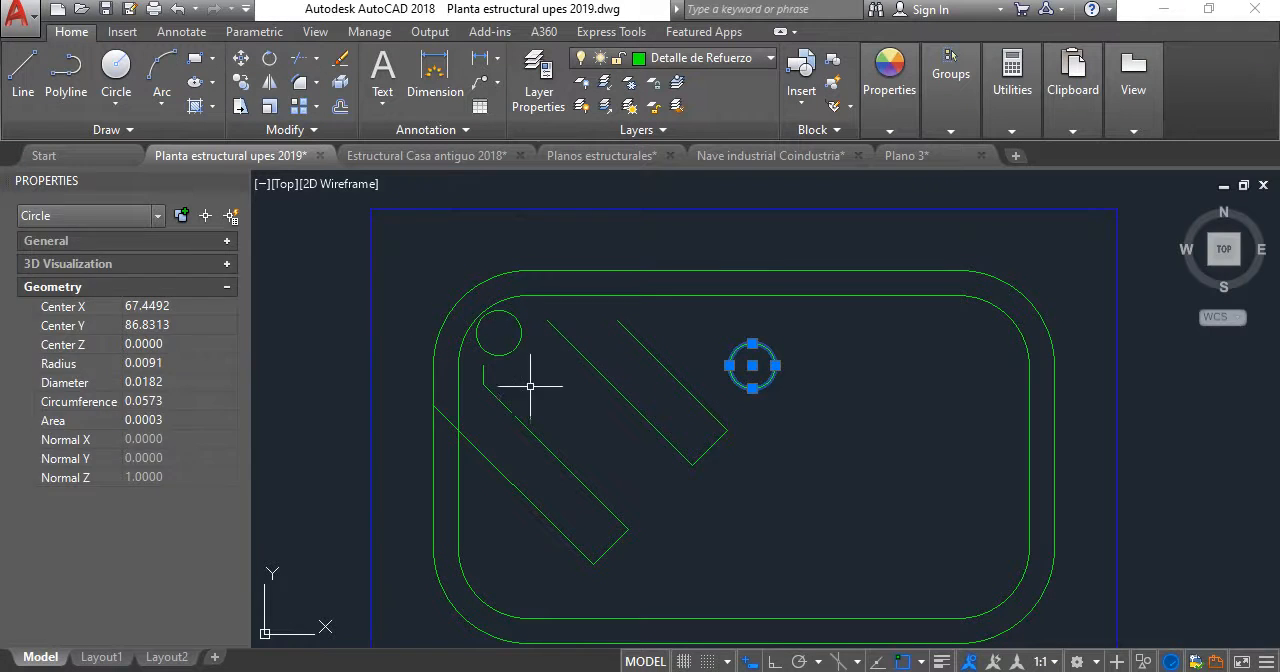
pyautogui.press('Escape')
pyautogui.moveTo(410, 383); pyautogui.dragTo(424, 363, button='middle')
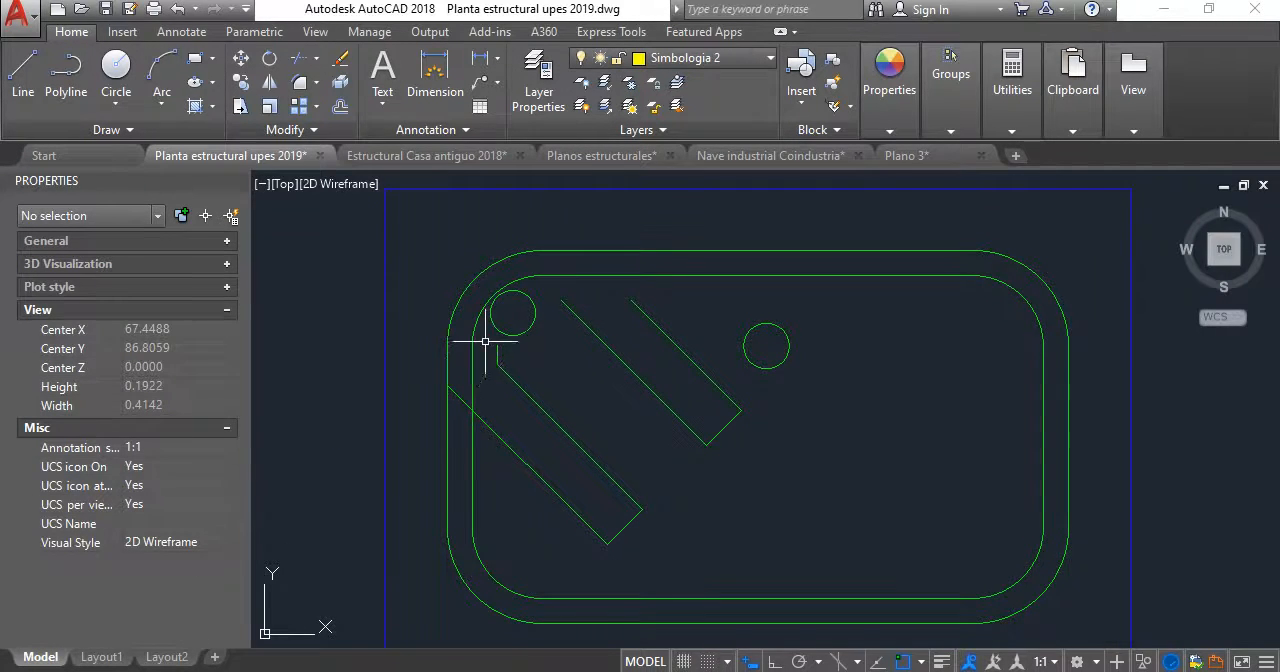
# - Fillet the inner stirrup outline's upper-left corner with a radius picked from the bar circle's center to its edge
pyautogui.click(297, 88)
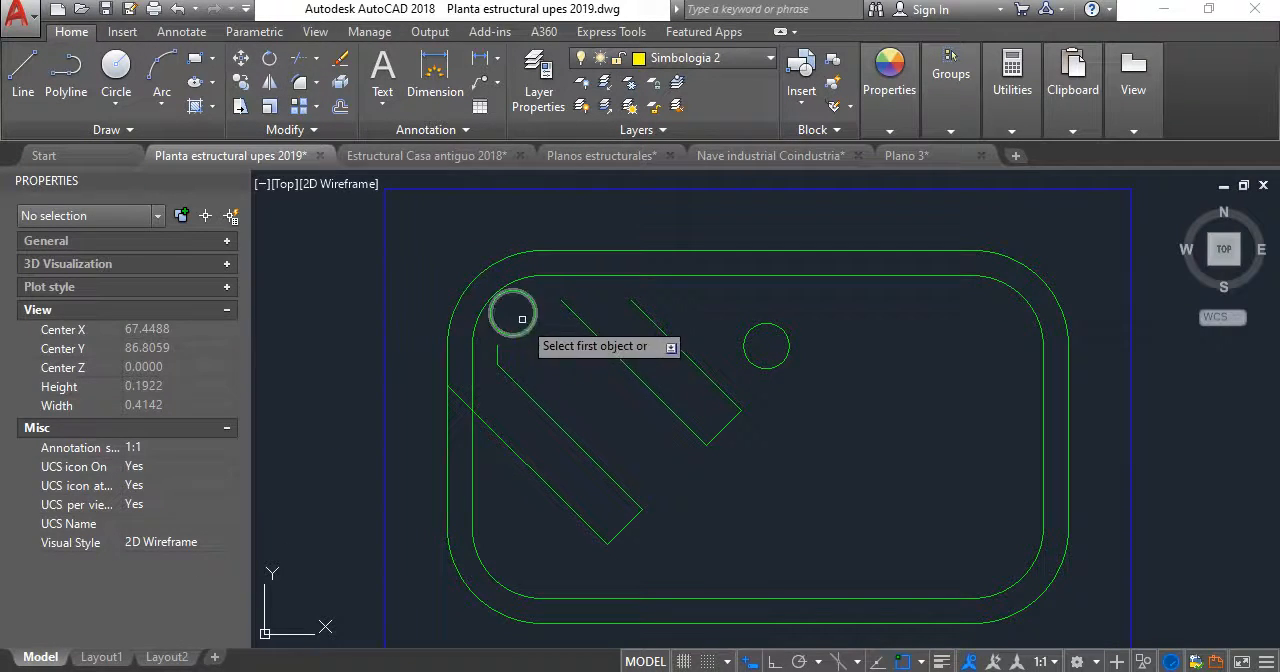
pyautogui.scroll(2, 528, 315)
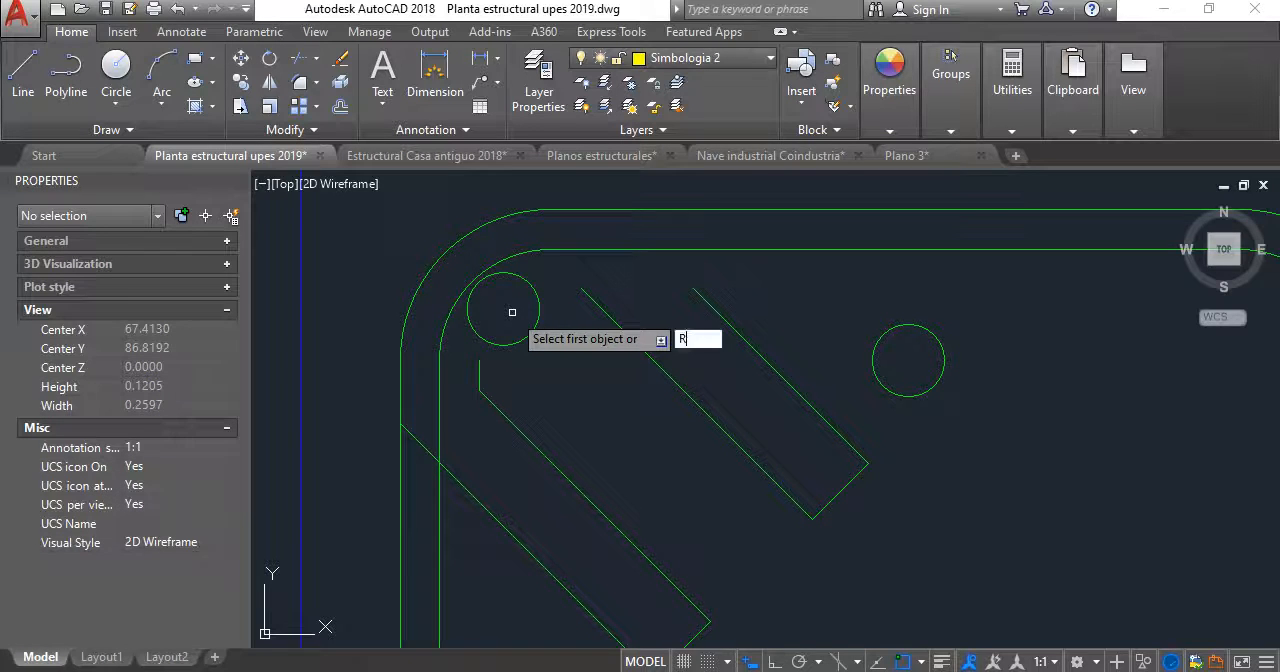
pyautogui.click(505, 307)
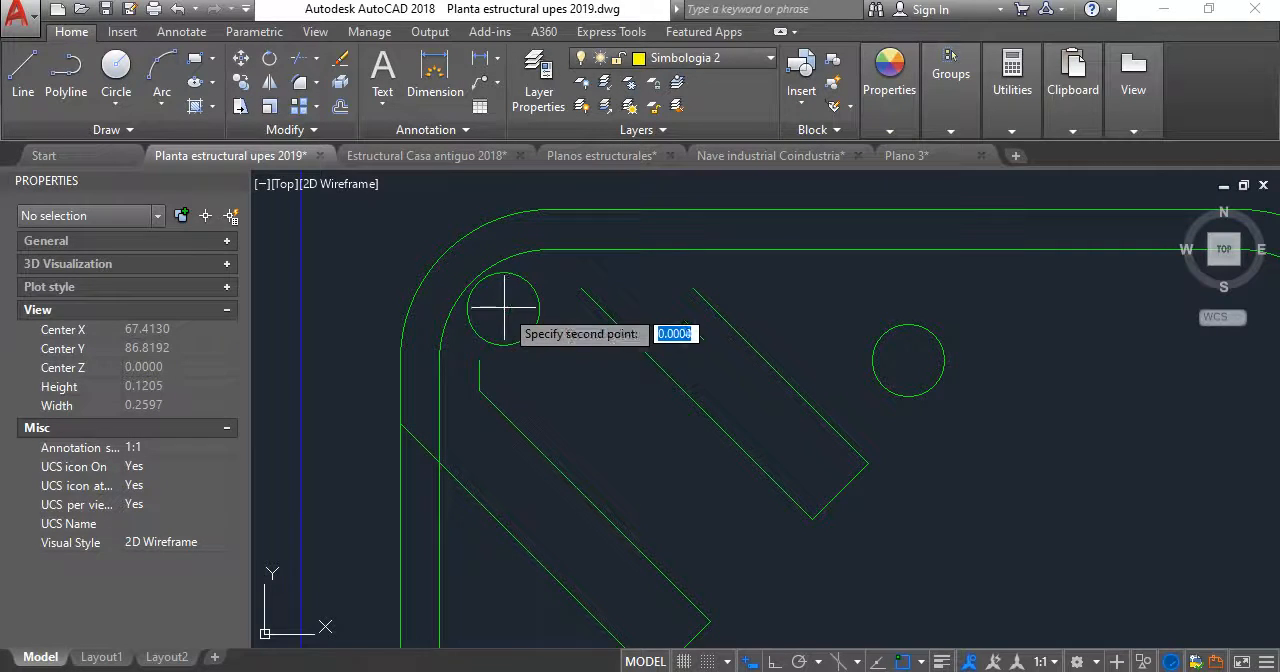
pyautogui.click(546, 249)
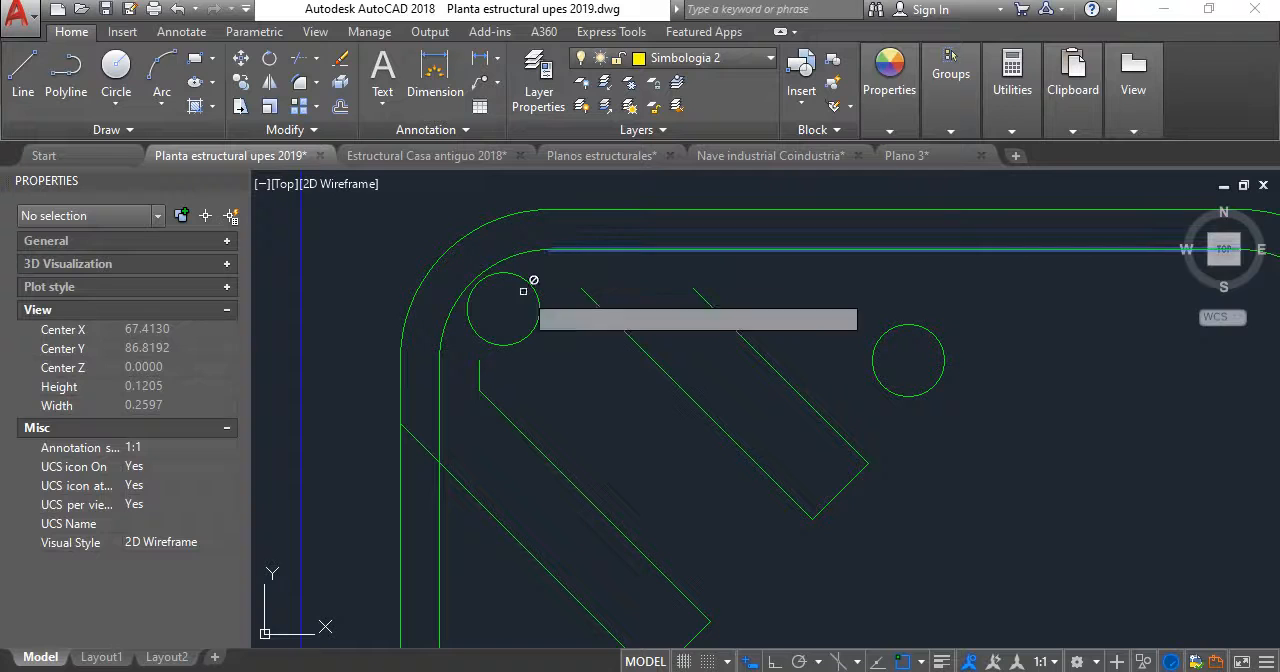
pyautogui.click(439, 399)
# - Move the upper-left bar circle by its top quadrant to the upper end of the inner outline's filleted corner
pyautogui.scroll(-2, 733, 327)
pyautogui.moveTo(727, 330); pyautogui.dragTo(706, 332, button='middle')
pyautogui.scroll(4, 583, 309)
pyautogui.click(510, 284)
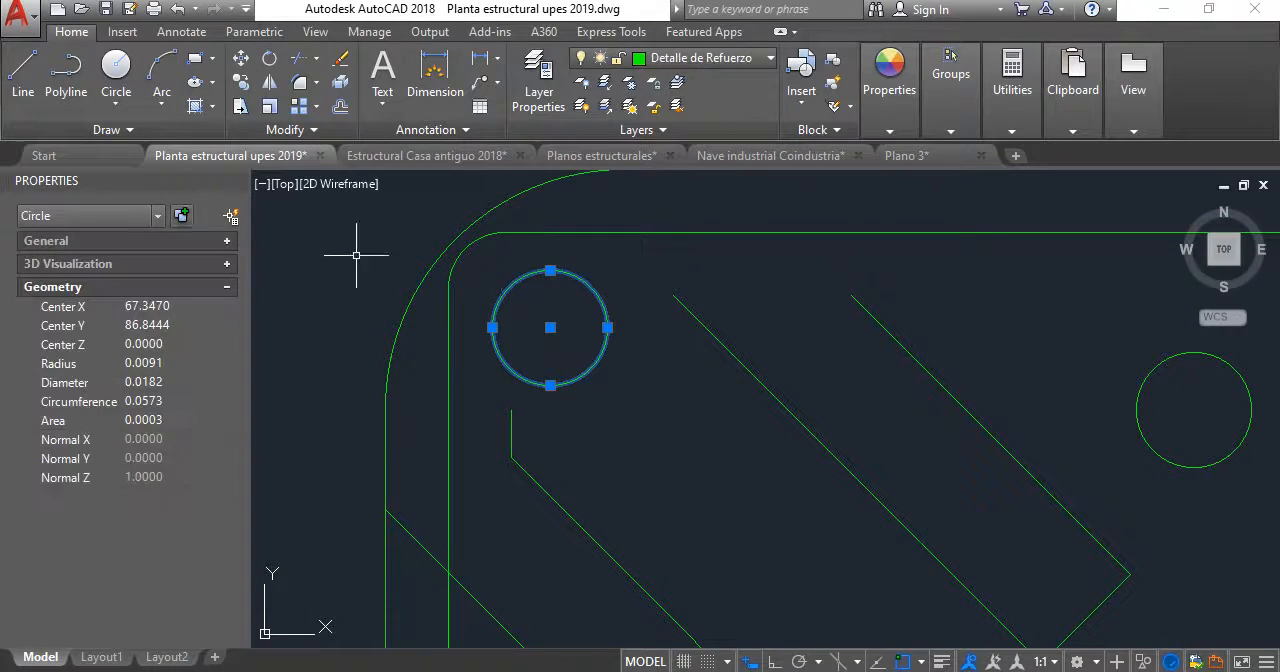
pyautogui.click(245, 63)
pyautogui.click(545, 275)
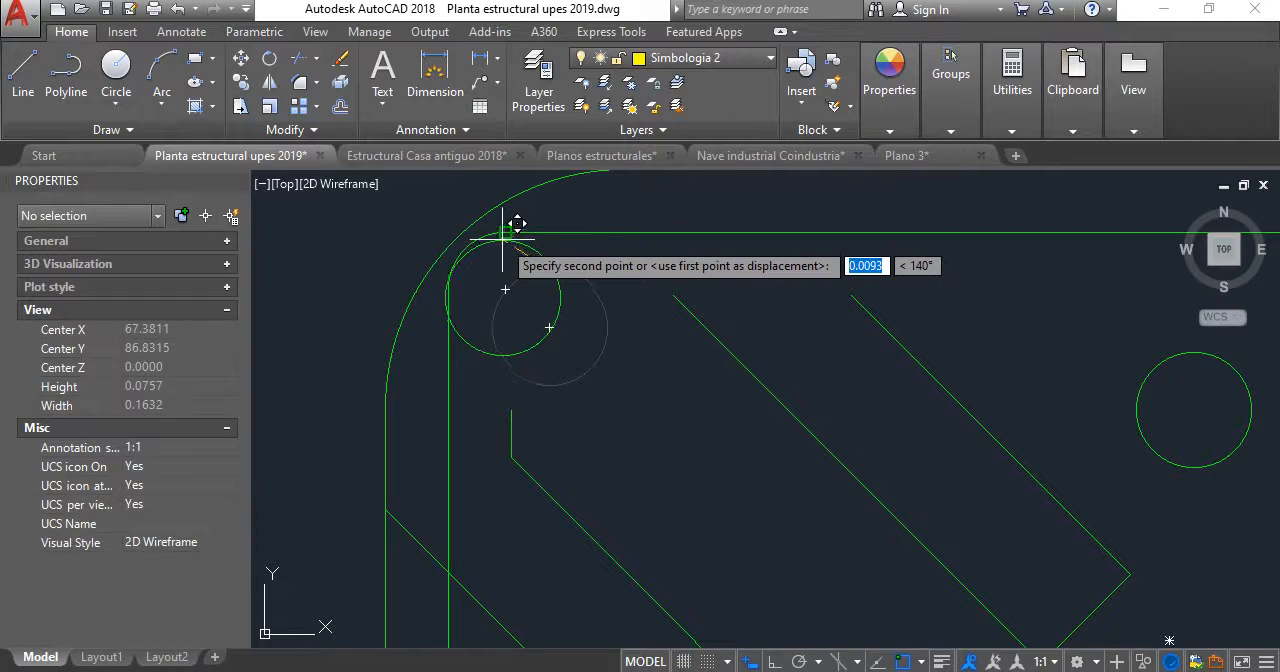
pyautogui.click(505, 232)
# - Fillet the inner stirrup outline's other three corners with the same radius as the upper-left corner
pyautogui.scroll(-4, 570, 355)
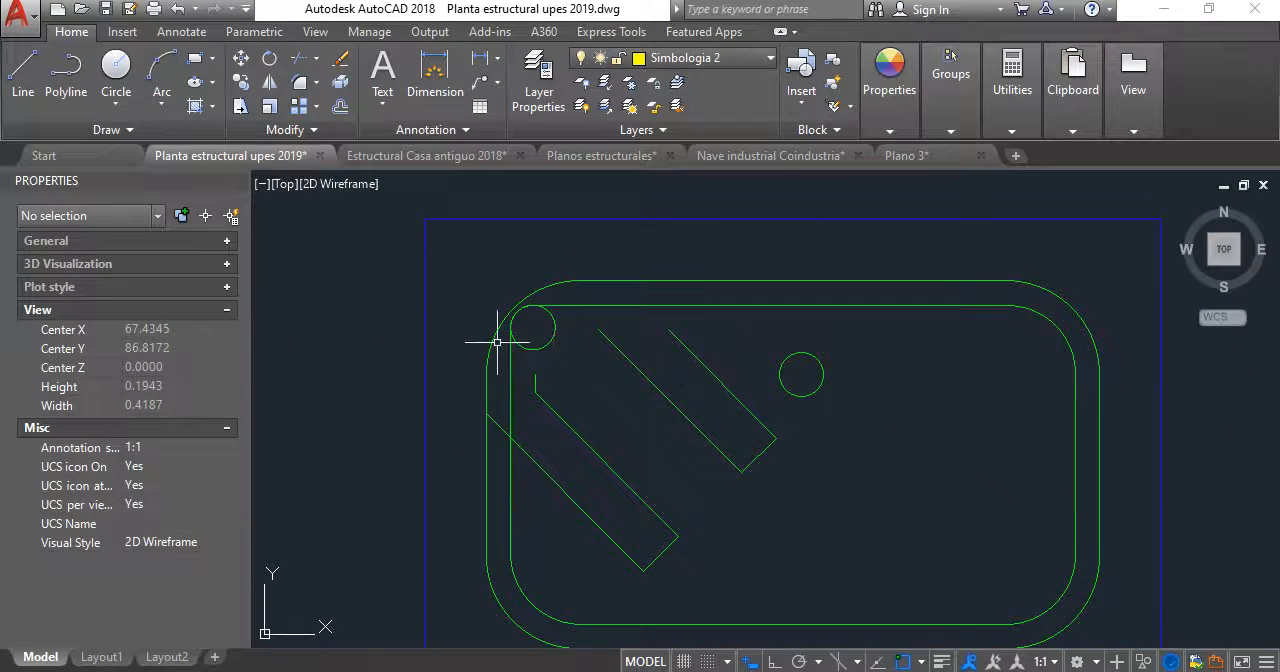
pyautogui.moveTo(858, 358); pyautogui.dragTo(813, 267, button='middle')
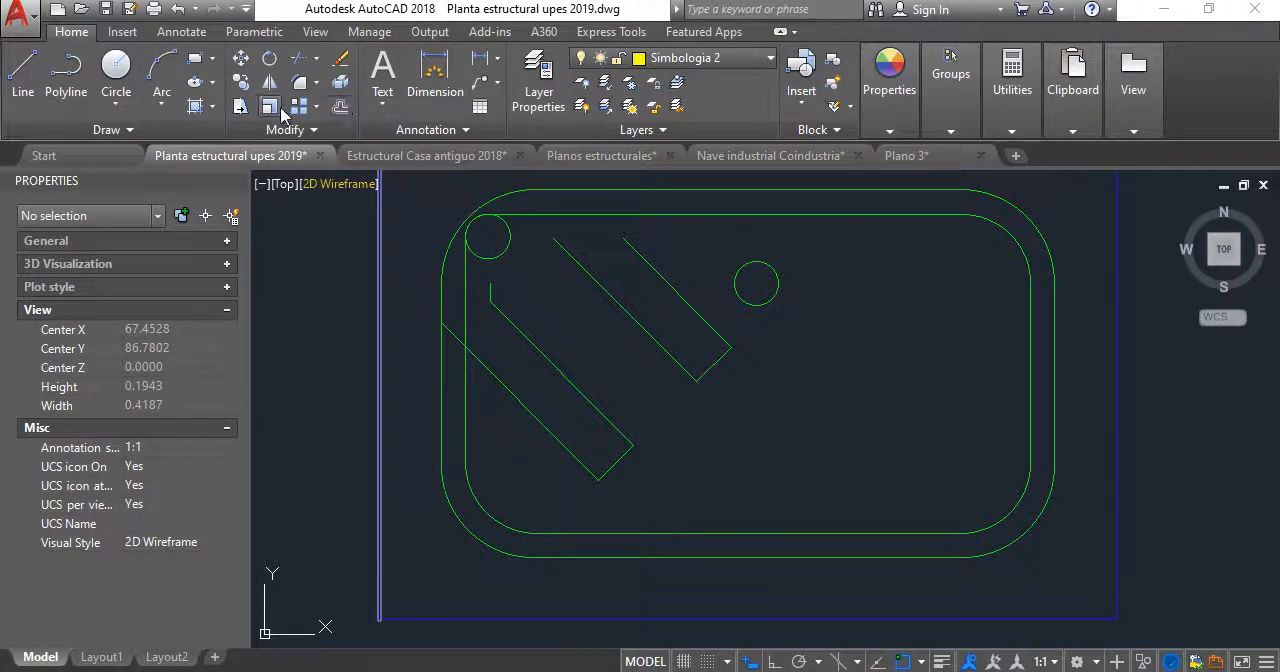
pyautogui.click(300, 86)
pyautogui.click(462, 411)
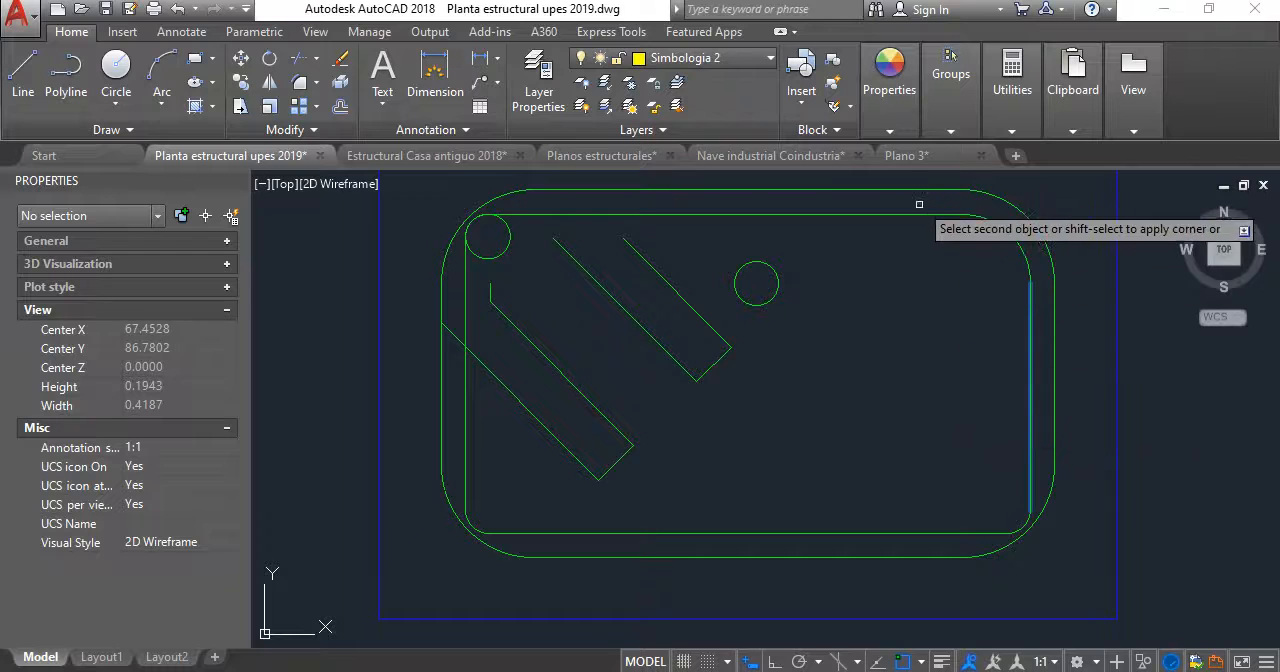
pyautogui.press('Escape')
# - Delete the outer stirrup outline and offset the inner outline outward by 0.01 to replace it
pyautogui.scroll(-4, 903, 303)
pyautogui.scroll(2, 935, 329)
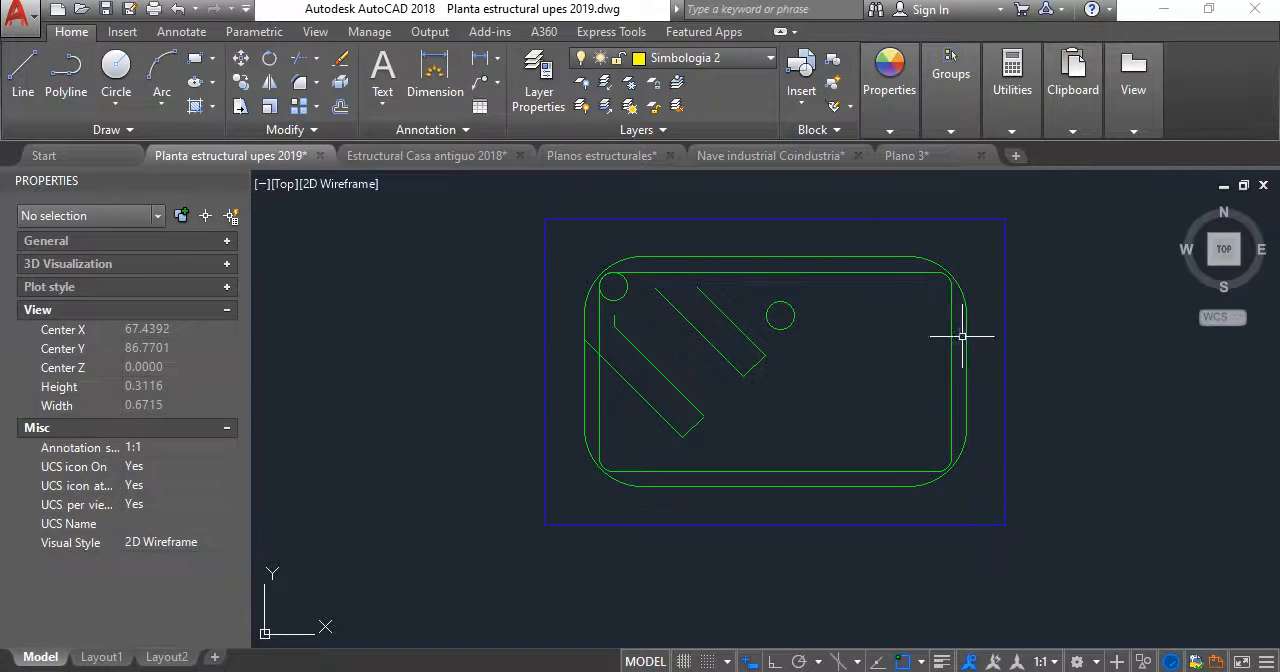
pyautogui.click(966, 331)
pyautogui.press('Delete')
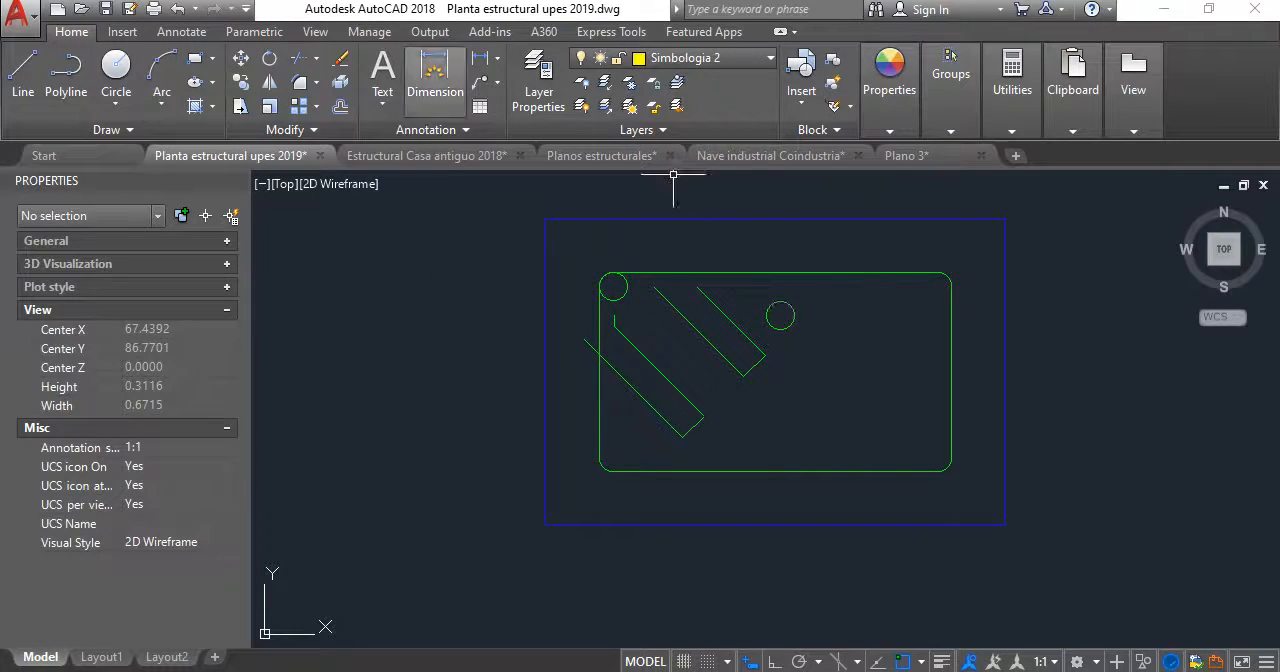
pyautogui.press('Return')
pyautogui.click(598, 319)
pyautogui.click(586, 289)
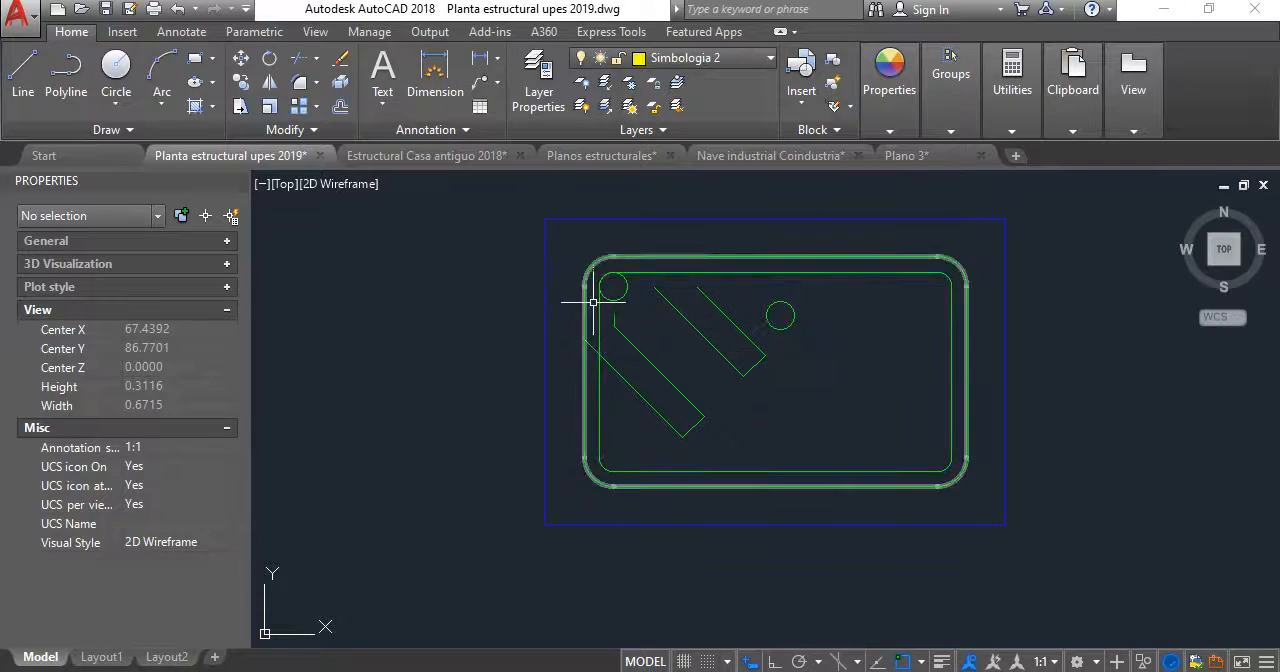
# - Move the upper middle bar circle so its top touches the midpoint of the inner stirrup outline's upper side
pyautogui.scroll(2, 680, 280)
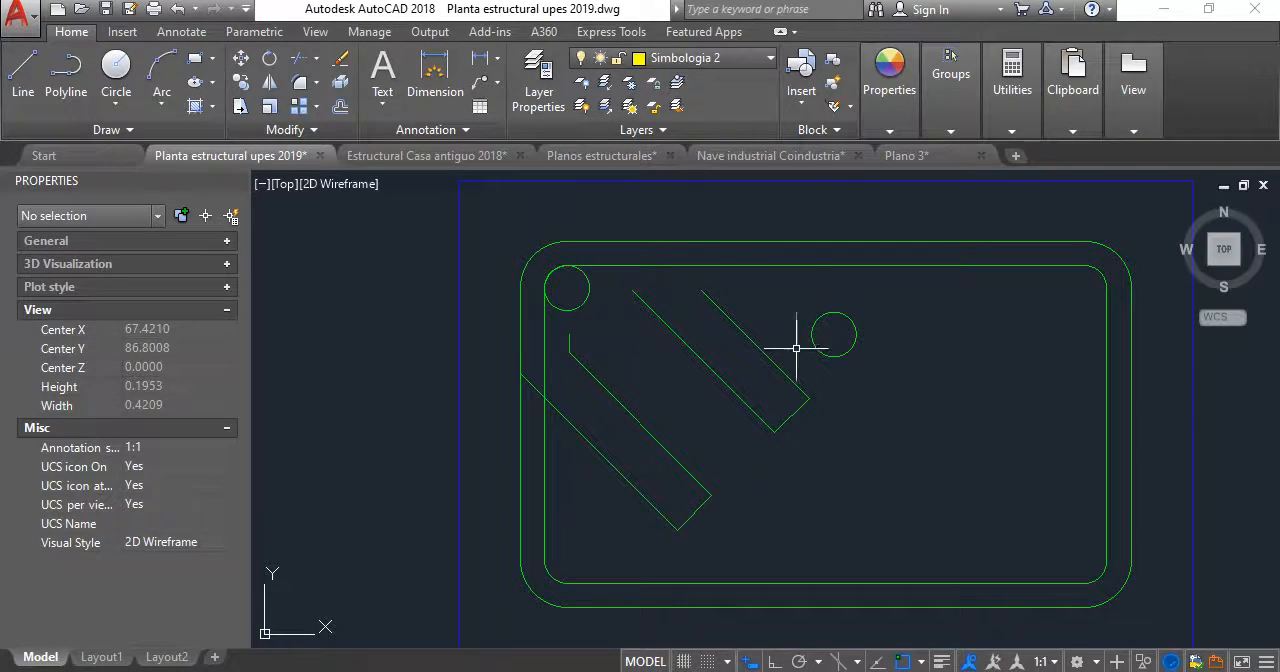
pyautogui.click(830, 345)
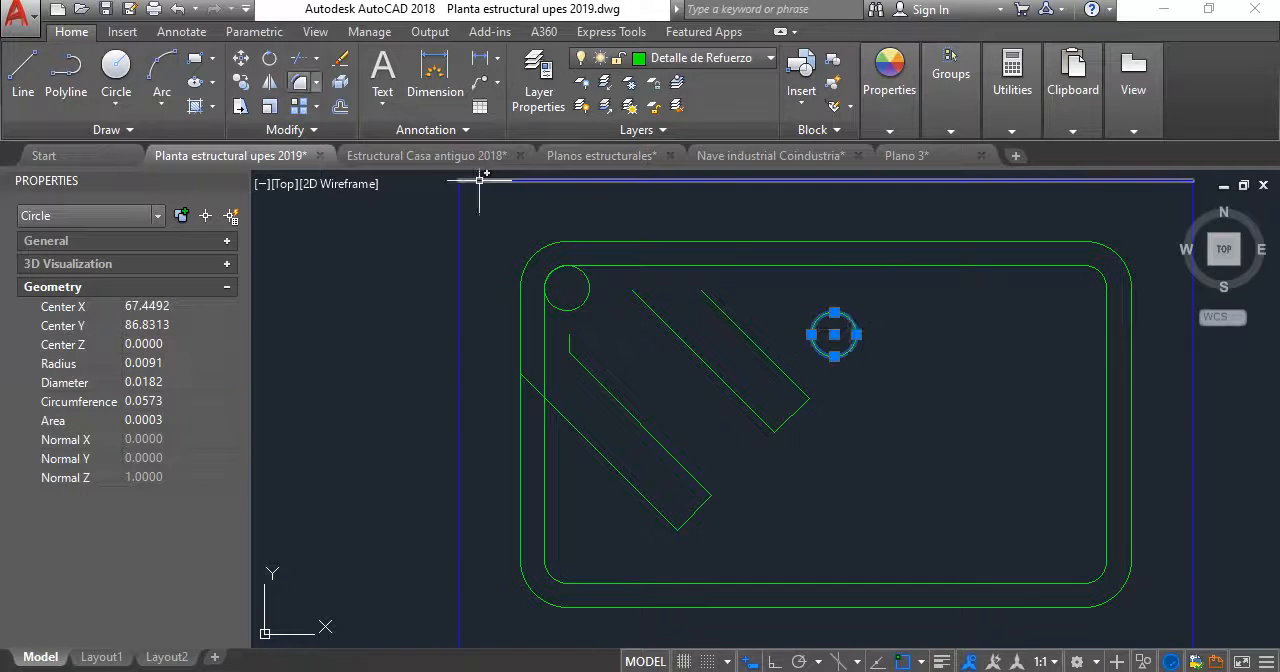
pyautogui.click(240, 62)
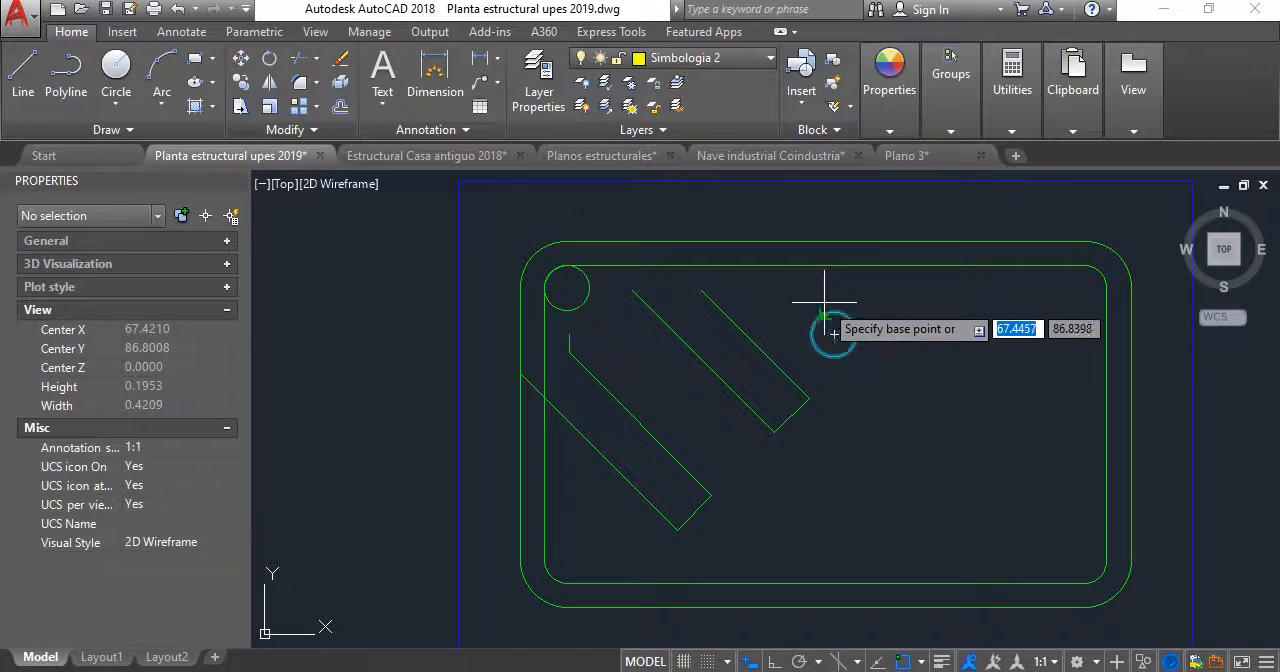
pyautogui.click(834, 334)
pyautogui.click(826, 268)
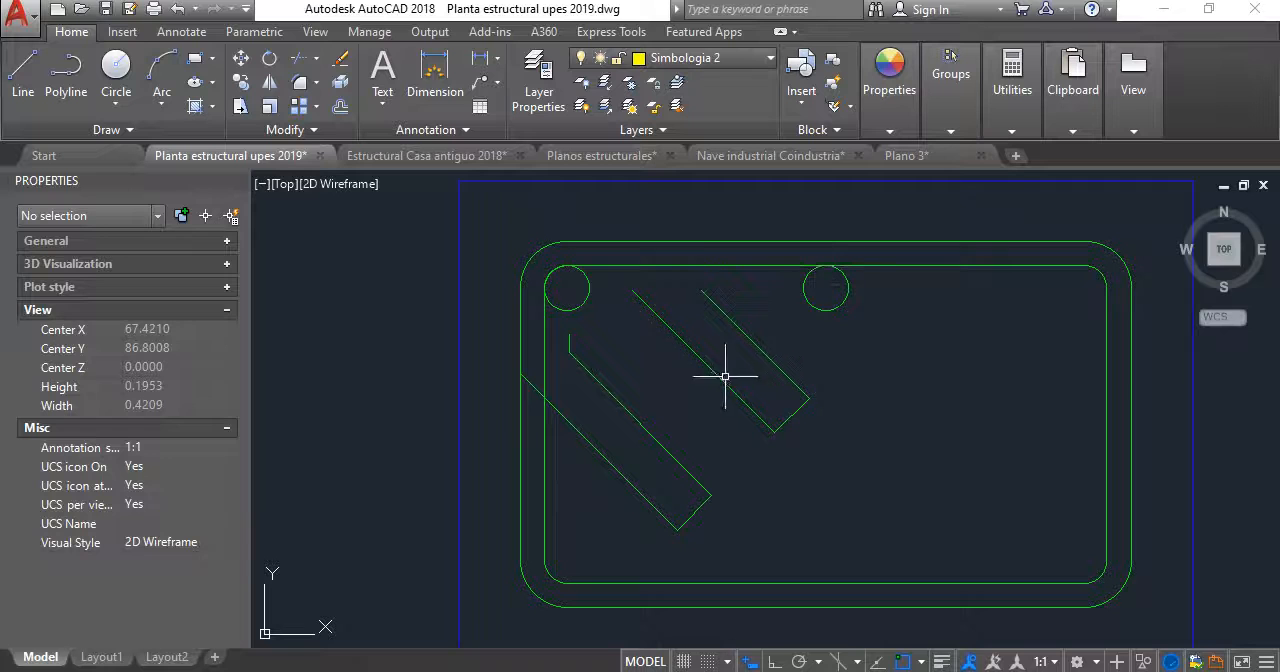
# - Move the short end line of the lower-left hook from its midpoint to the center of the upper-left bar circle
pyautogui.click(622, 478)
pyautogui.press('Escape')
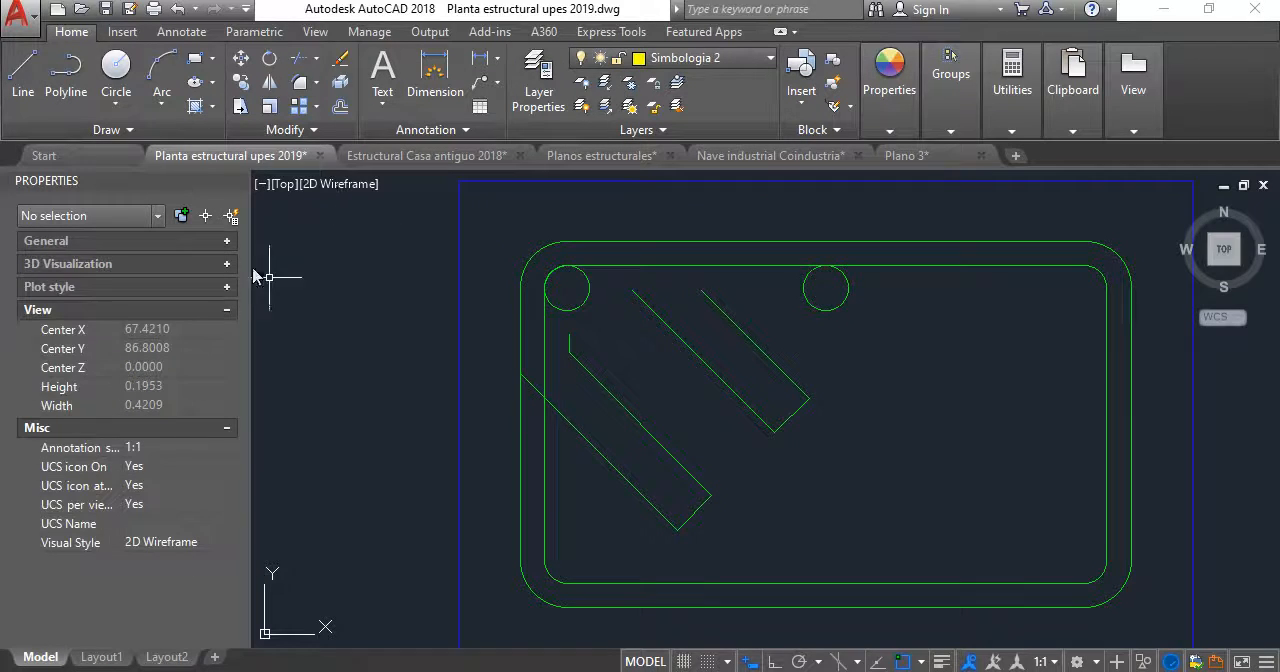
pyautogui.click(241, 66)
pyautogui.scroll(5, 737, 528)
pyautogui.click(677, 478)
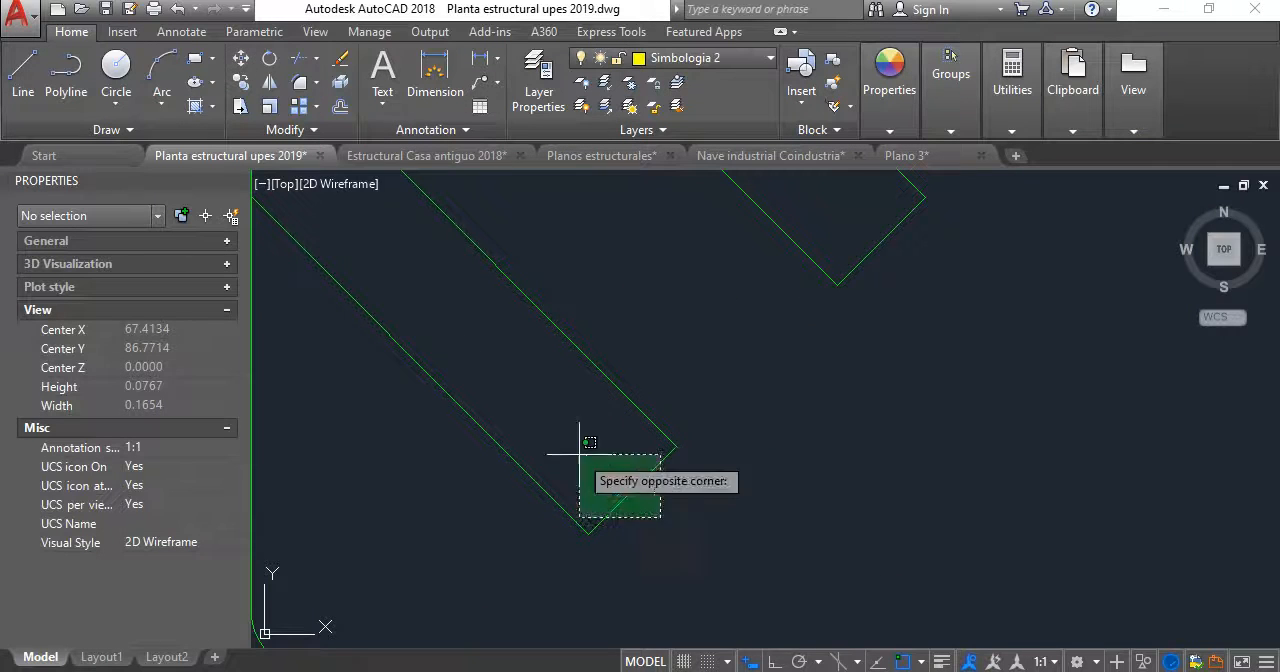
pyautogui.click(580, 437)
pyautogui.press('Return')
pyautogui.click(633, 489)
pyautogui.scroll(-4, 658, 393)
pyautogui.moveTo(661, 393); pyautogui.dragTo(692, 544, button='middle')
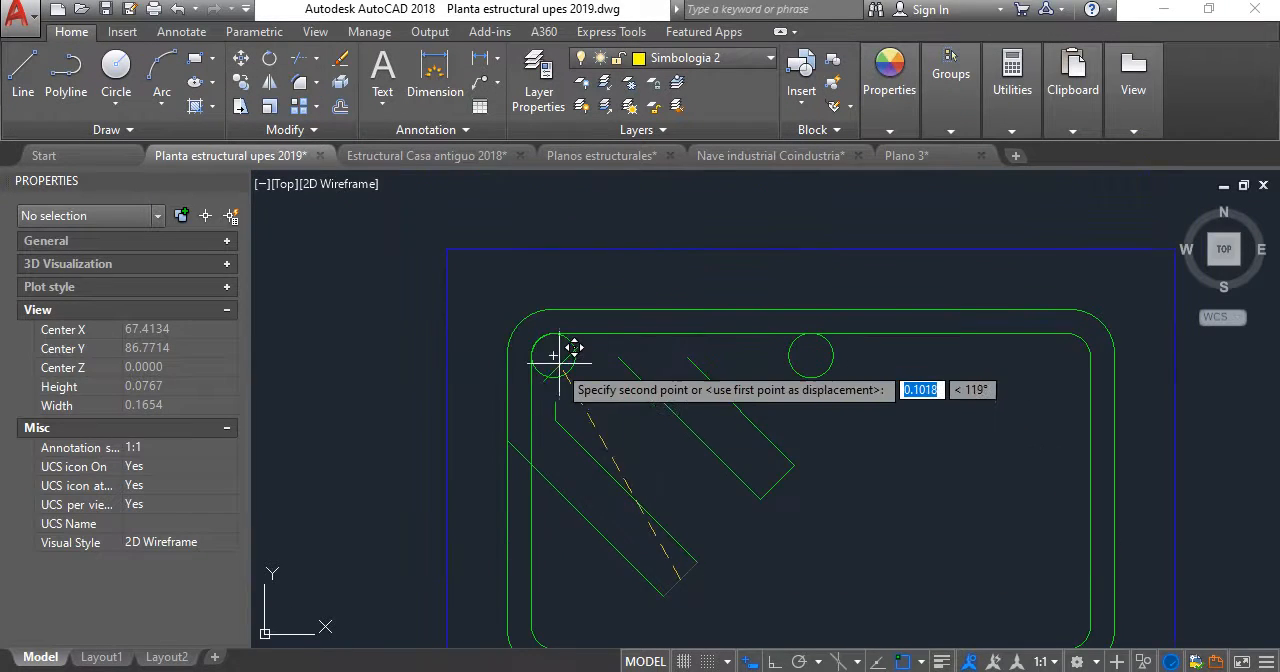
pyautogui.scroll(2, 557, 359)
pyautogui.click(557, 345)
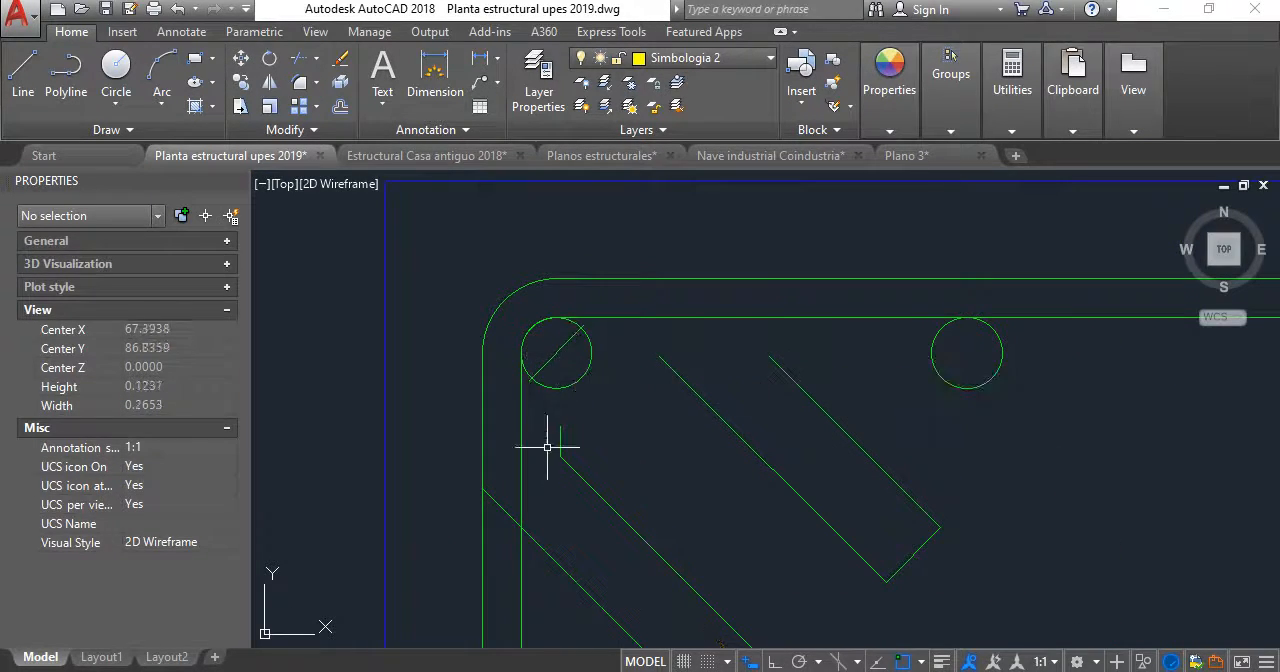
# - Delete the lower-left hook's upper long diagonal line and the short vertical stub at its end
pyautogui.moveTo(560, 442); pyautogui.dragTo(586, 296, button='middle')
pyautogui.click(663, 311)
pyautogui.click(585, 302)
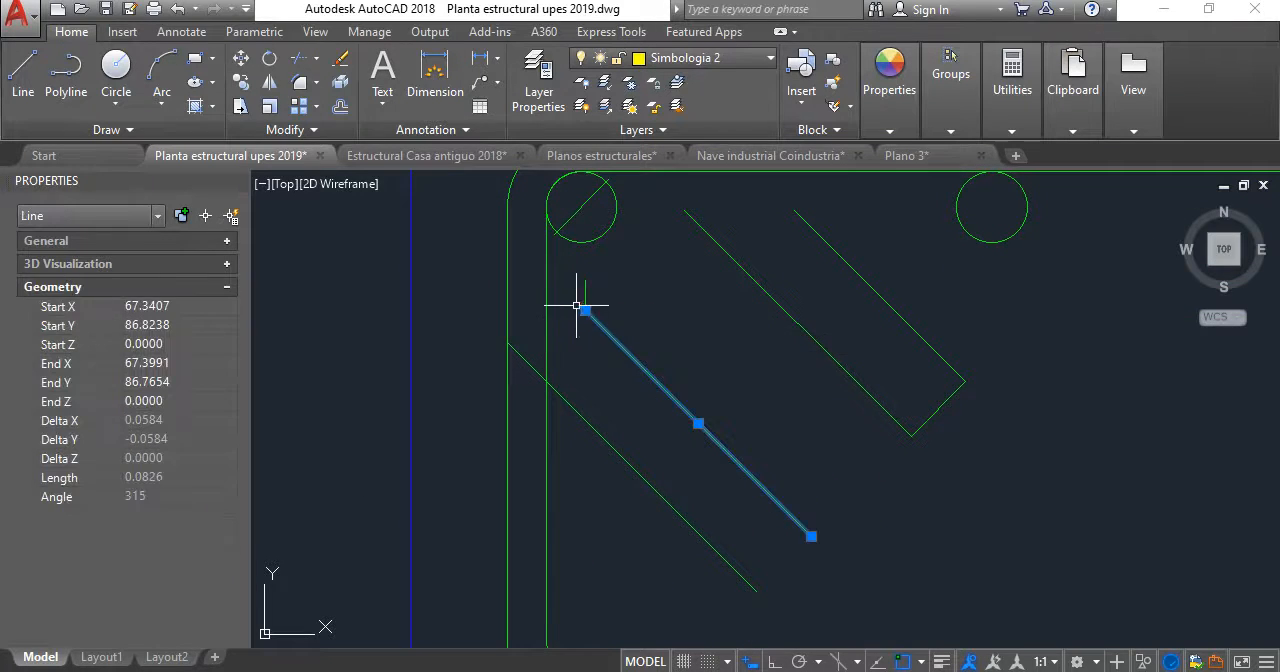
pyautogui.click(614, 322)
pyautogui.click(578, 284)
pyautogui.press('Delete')
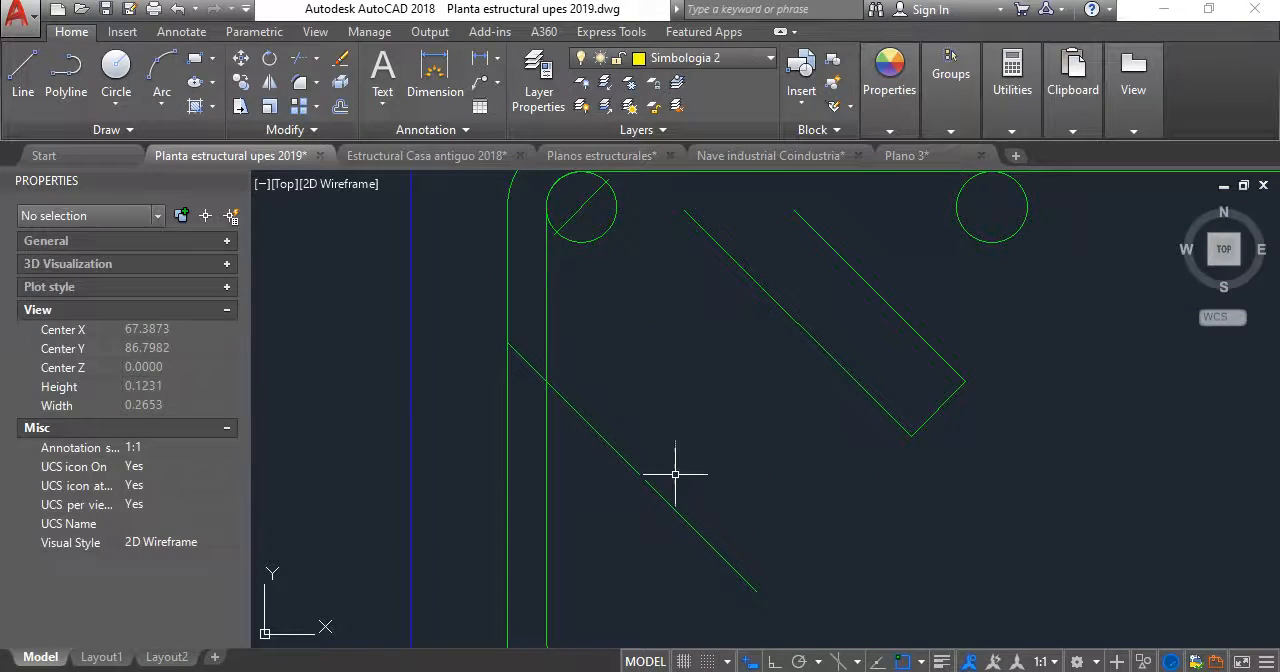
# - Move the lower-left hook's long diagonal line from a point on it to the lower end of the short line across the upper-left bar circle
pyautogui.click(614, 440)
pyautogui.write('m')
pyautogui.press('Return')
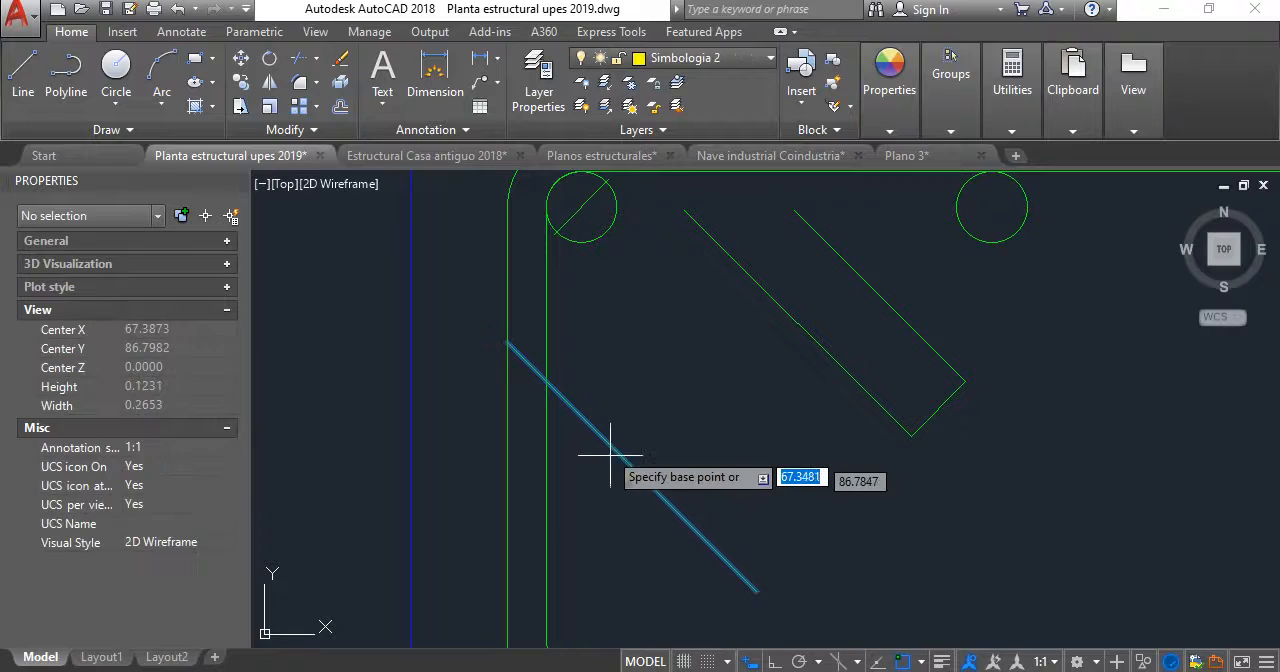
pyautogui.click(597, 431)
pyautogui.scroll(5, 555, 226)
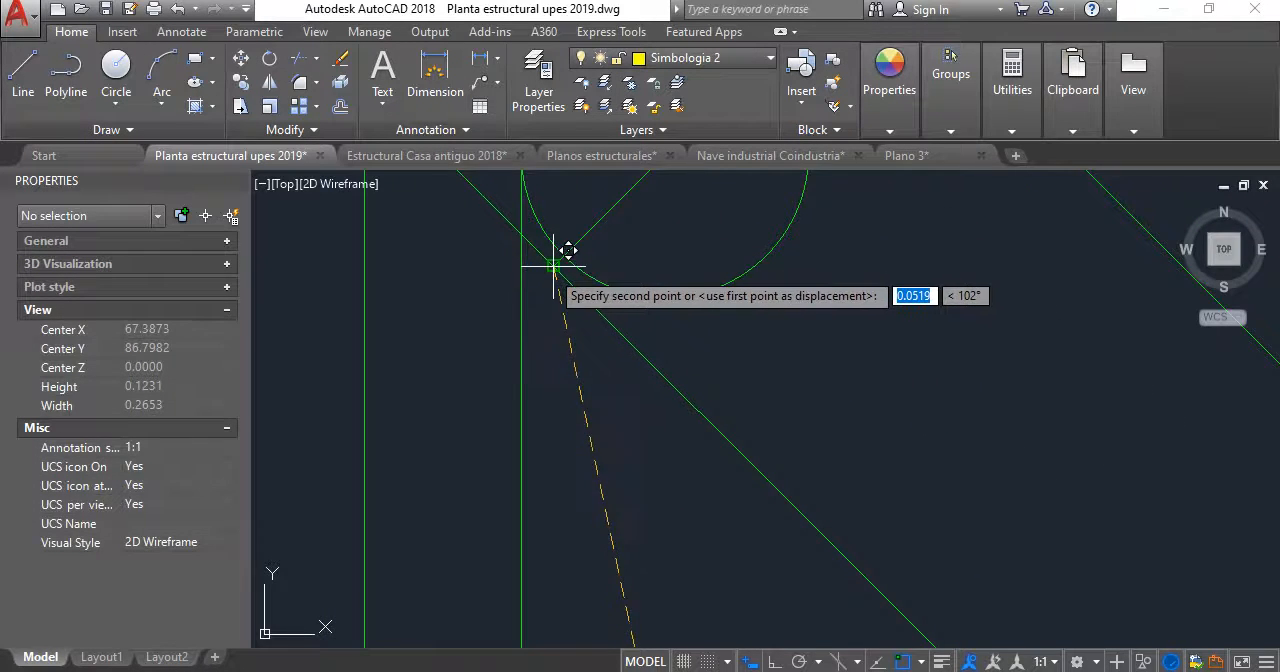
pyautogui.click(578, 300)
pyautogui.scroll(-4, 508, 408)
pyautogui.scroll(-2, 798, 360)
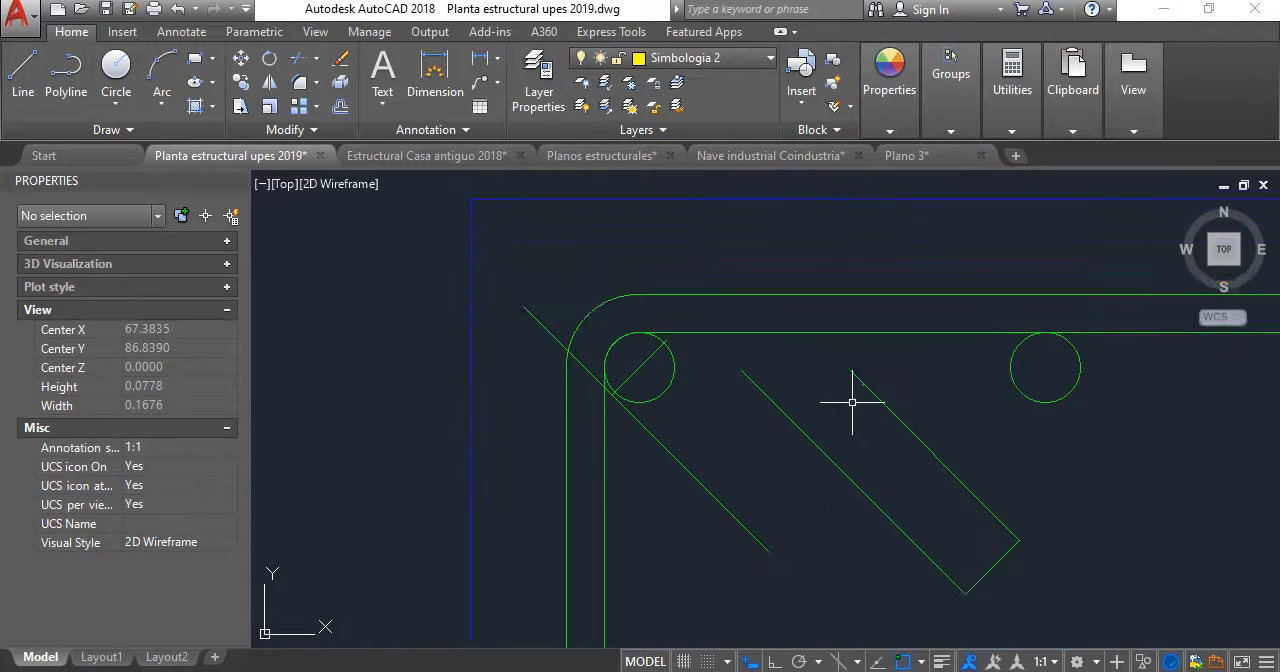
# - Move the remaining hook's lower-left long line from a point on it to the upper end of the short line across the upper-left bar circle
pyautogui.moveTo(974, 557); pyautogui.dragTo(863, 460)
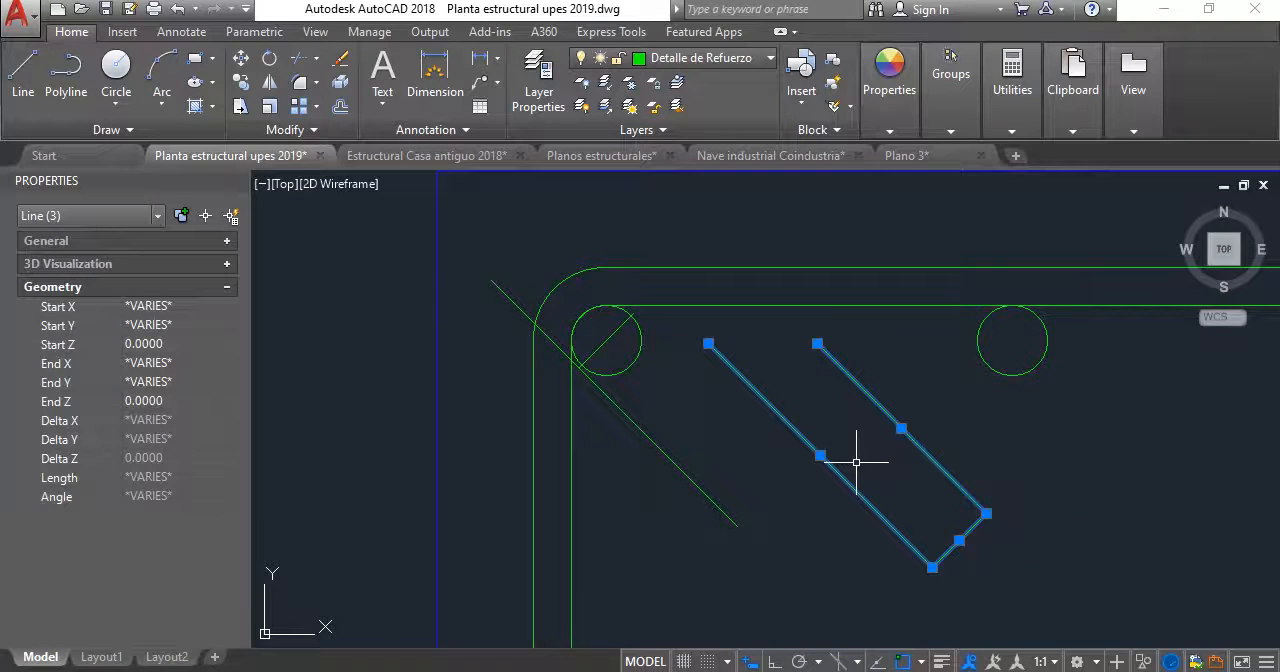
pyautogui.press('Escape')
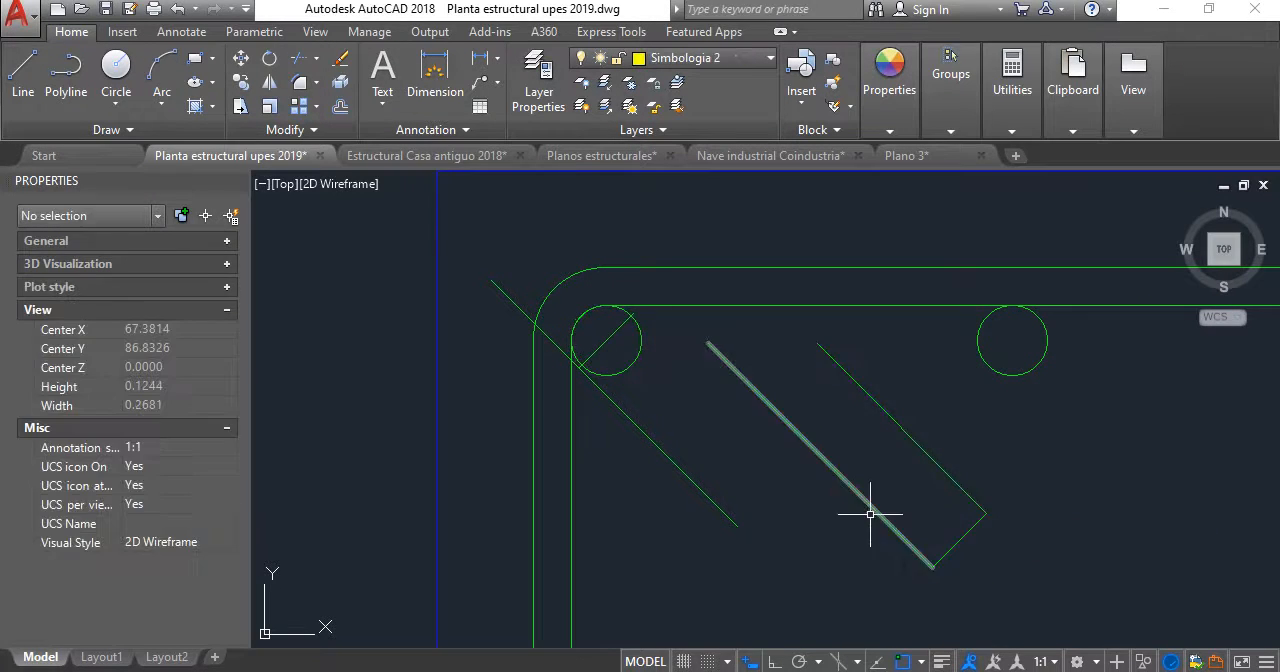
pyautogui.click(860, 495)
pyautogui.write('M')
pyautogui.press('Return')
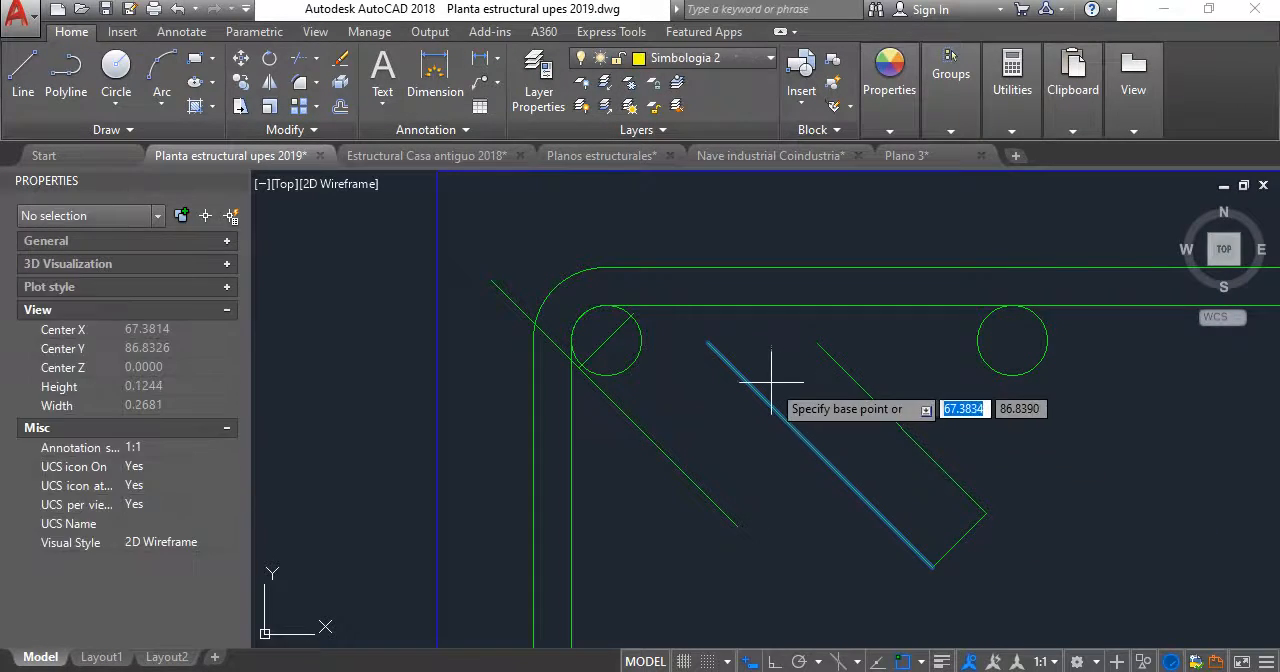
pyautogui.click(758, 369)
pyautogui.scroll(5, 630, 288)
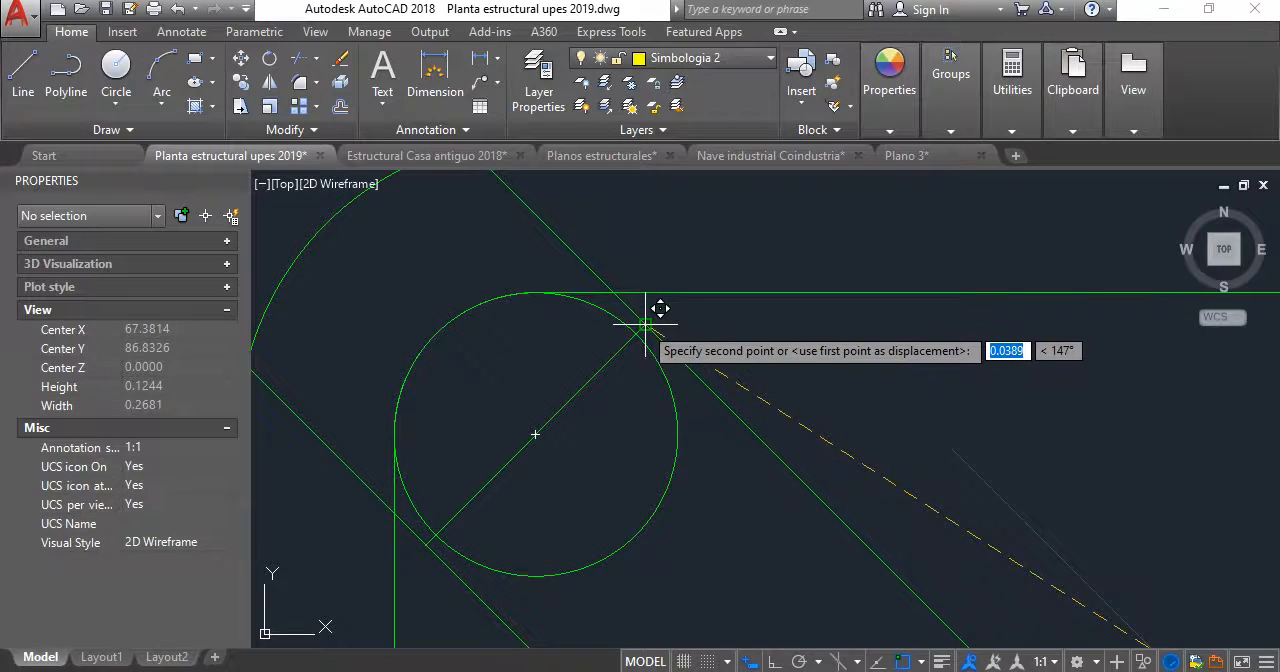
pyautogui.click(632, 312)
# - Try deleting the short diagonal line across the upper-left bar circle, and undo the deletion
pyautogui.click(566, 405)
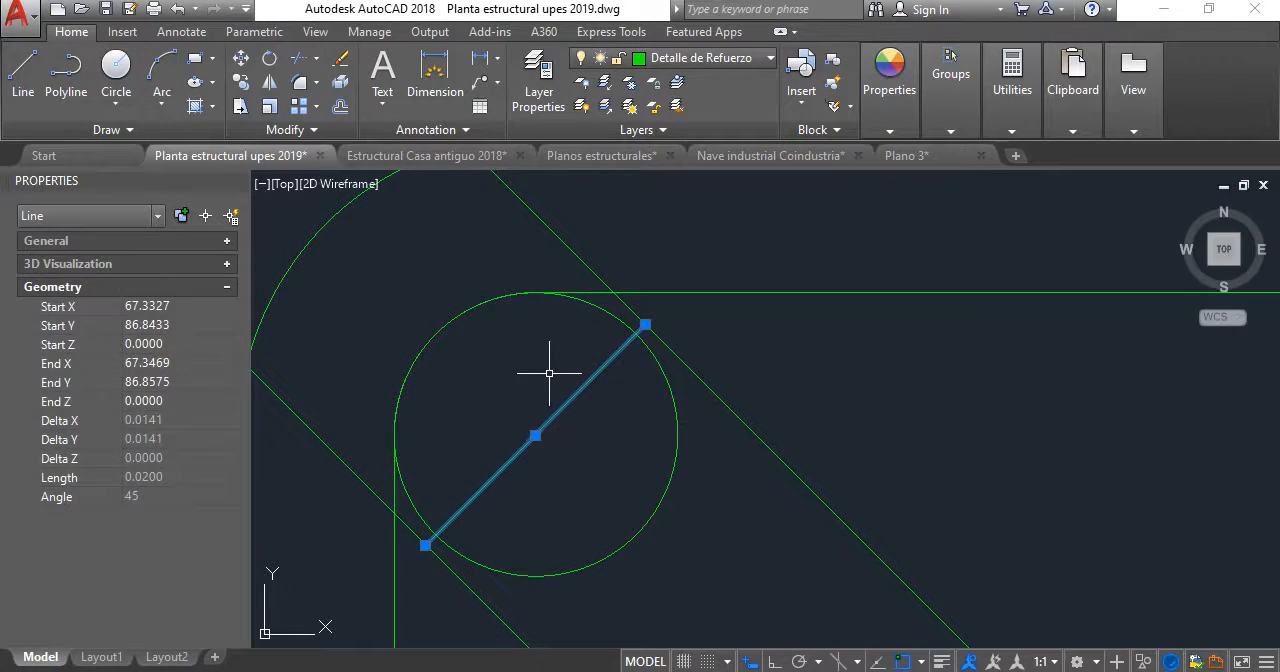
pyautogui.press('Escape')
pyautogui.scroll(-5, 549, 373)
pyautogui.scroll(4, 534, 320)
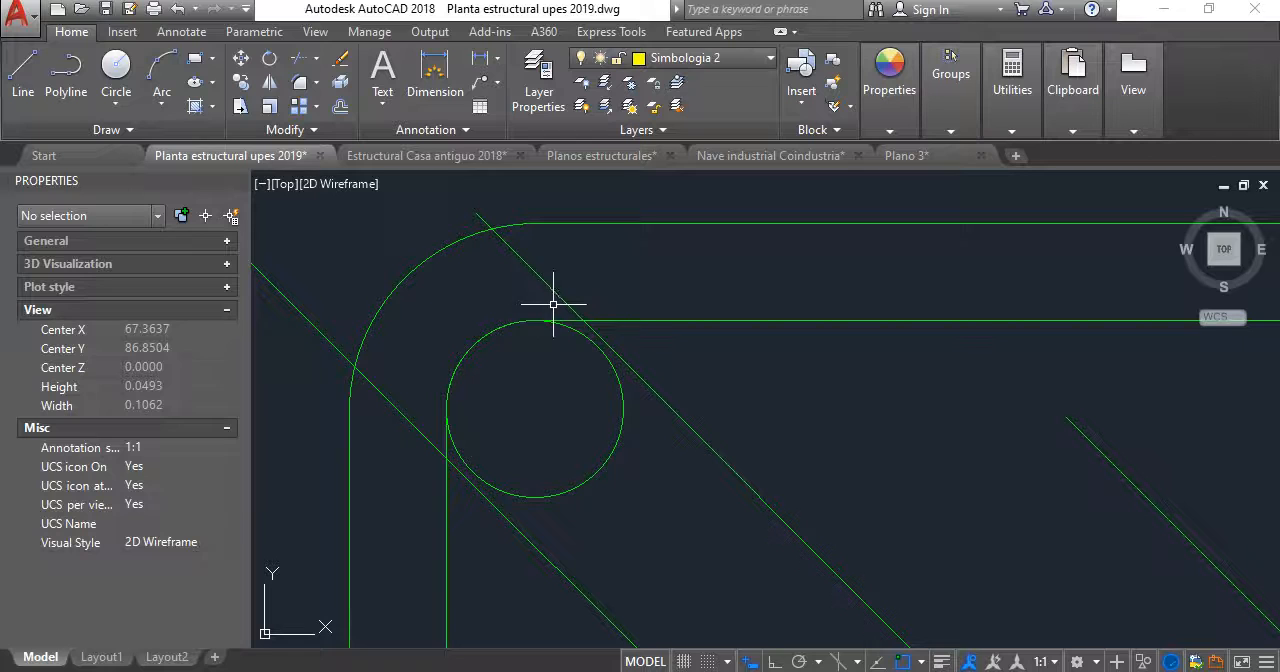
pyautogui.hotkey('ctrl', 'z')
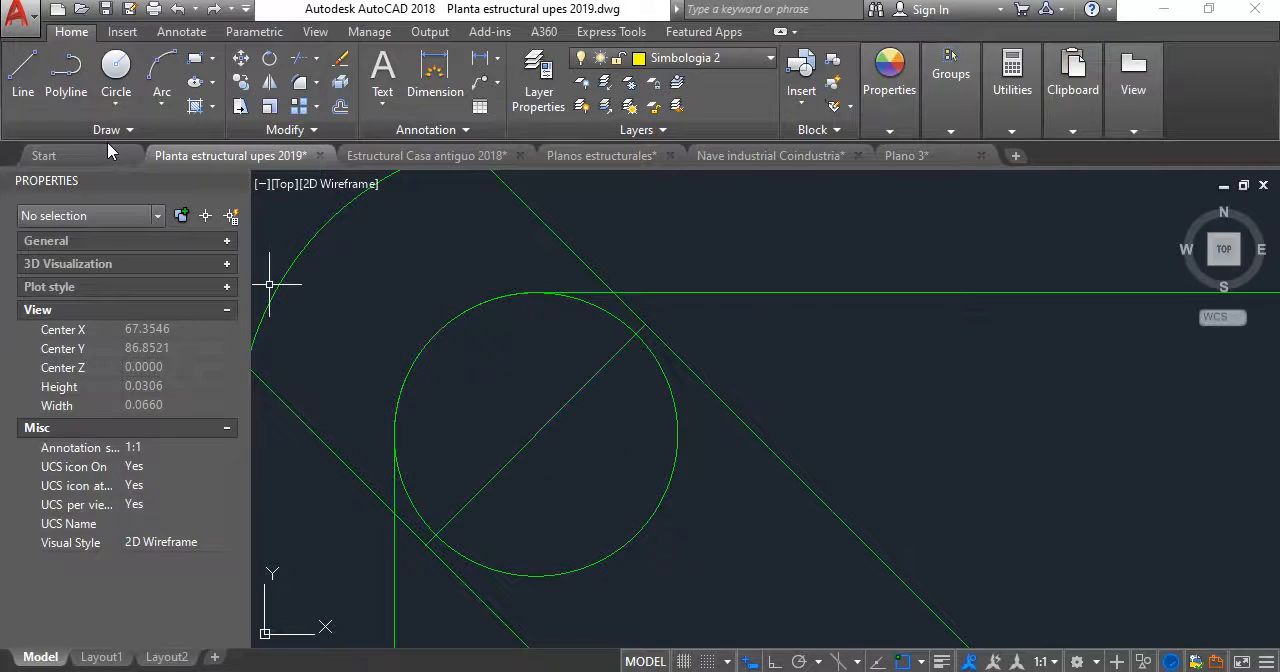
# - Draw a circle of radius 0.075 centered on the lower end of the short line across the upper-left bar circle
pyautogui.click(116, 75)
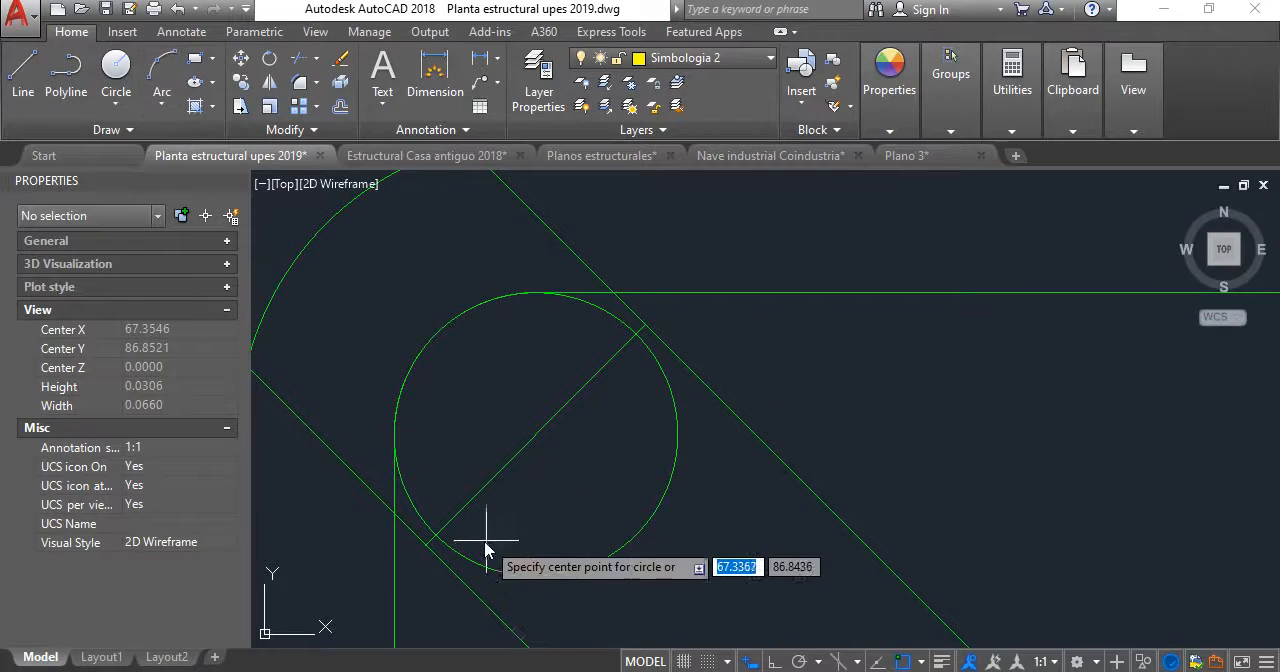
pyautogui.click(424, 540)
pyautogui.scroll(-2, 432, 545)
pyautogui.moveTo(474, 508); pyautogui.dragTo(506, 254, button='middle')
pyautogui.scroll(-2, 613, 372)
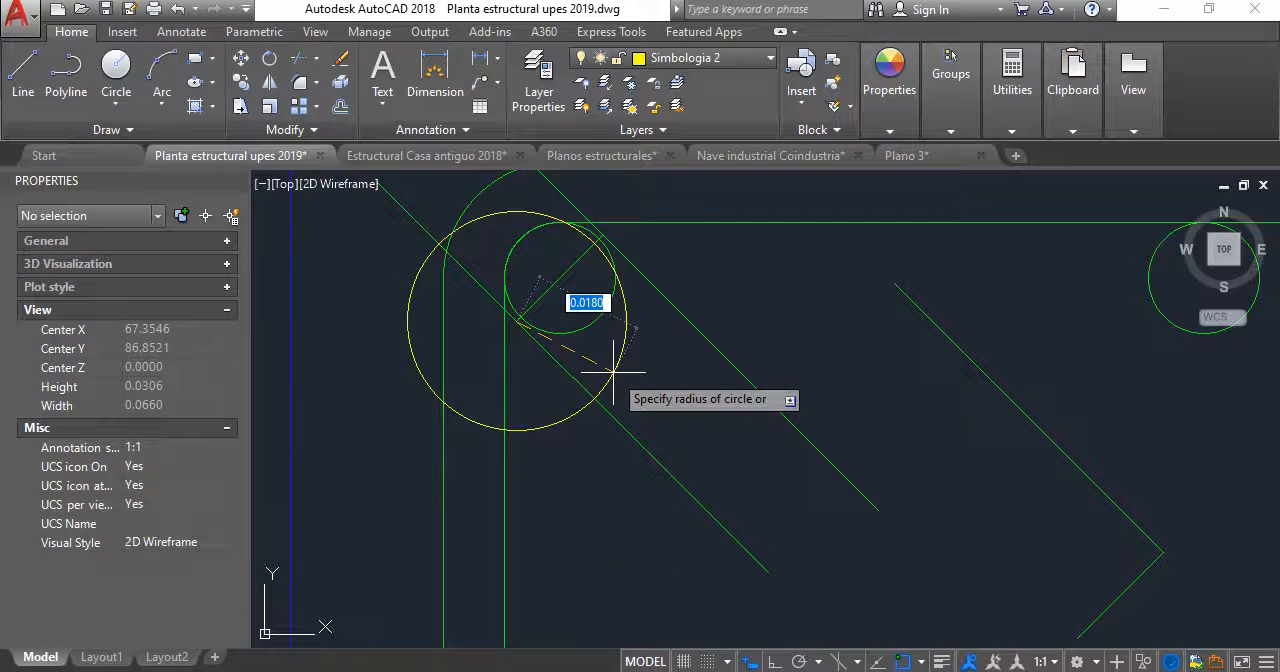
pyautogui.write('0.075')
pyautogui.press('Return')
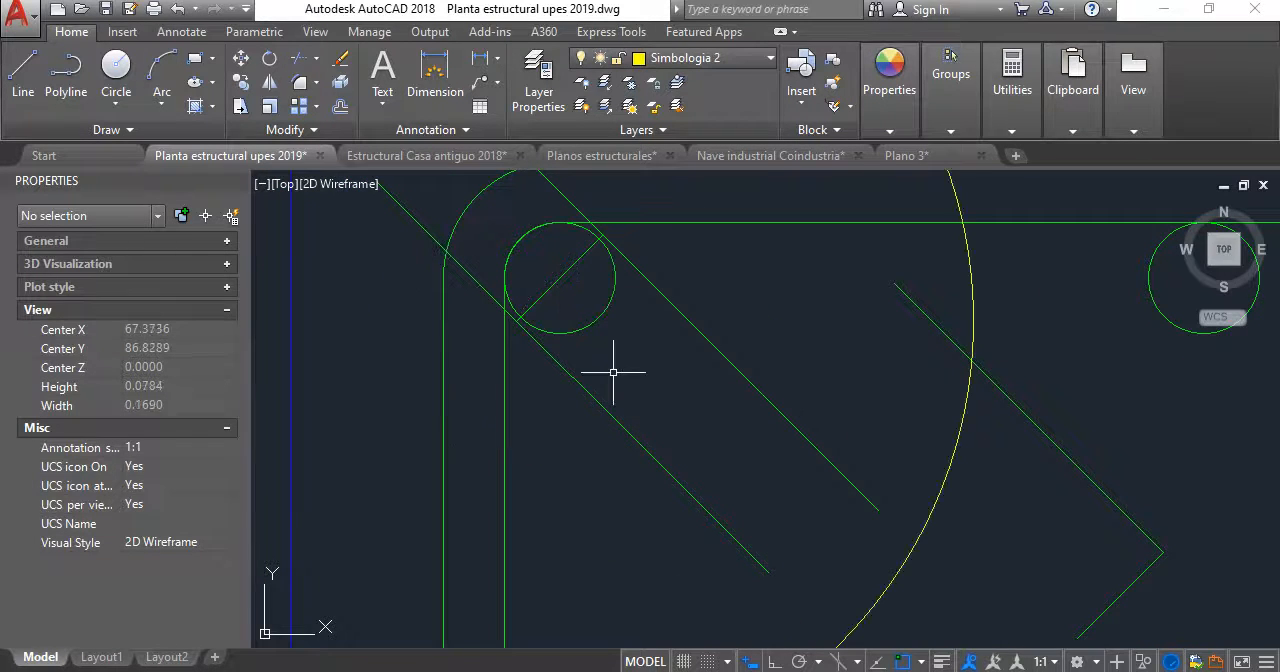
pyautogui.scroll(-3, 820, 320)
pyautogui.scroll(2, 766, 371)
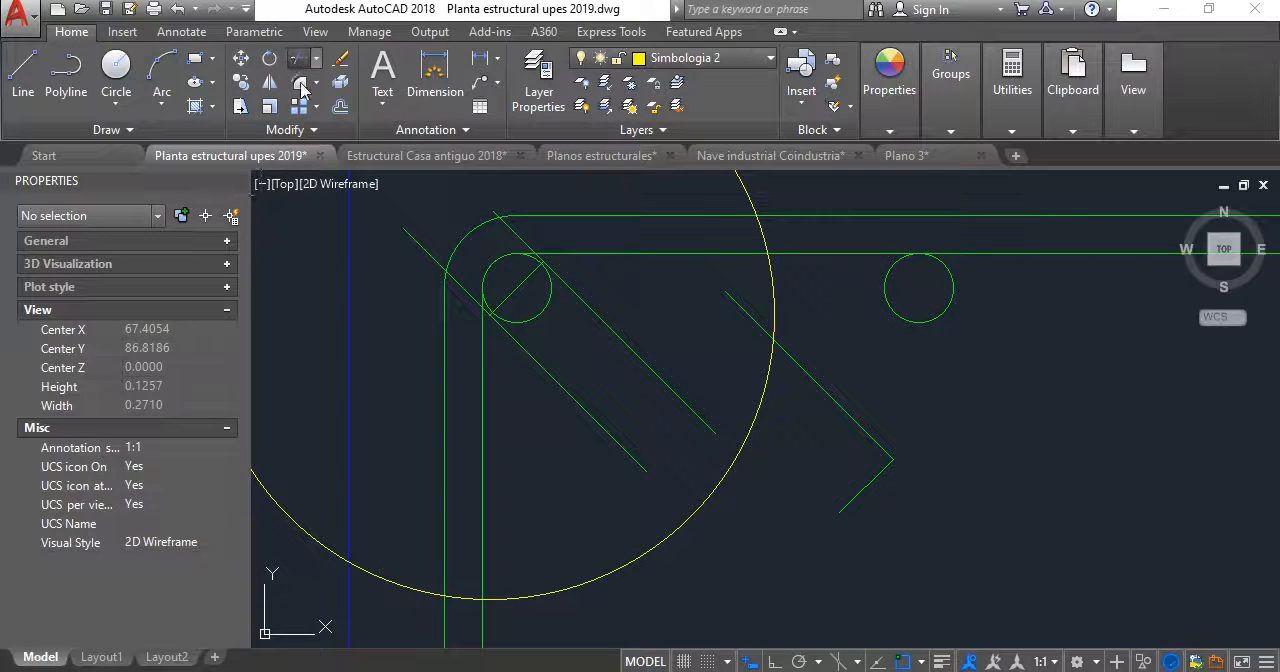
# - Extend the lower hook line to the 0.075-radius circle and trim off its upper end at the short line
pyautogui.click(301, 90)
pyautogui.keyDown('shift'); pyautogui.moveTo(654, 474); pyautogui.dragTo(609, 437); pyautogui.keyUp('shift')
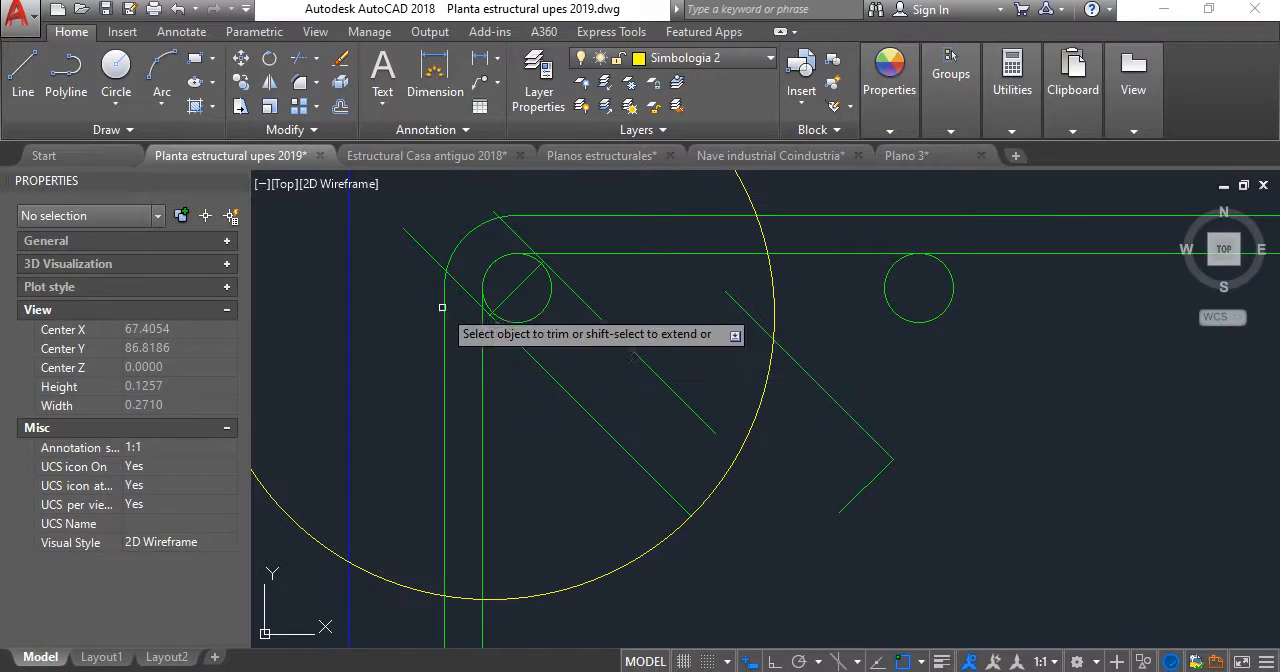
pyautogui.scroll(3, 456, 263)
pyautogui.press('Return')
pyautogui.press('Return')
pyautogui.click(644, 425)
pyautogui.press('Return')
pyautogui.click(514, 413)
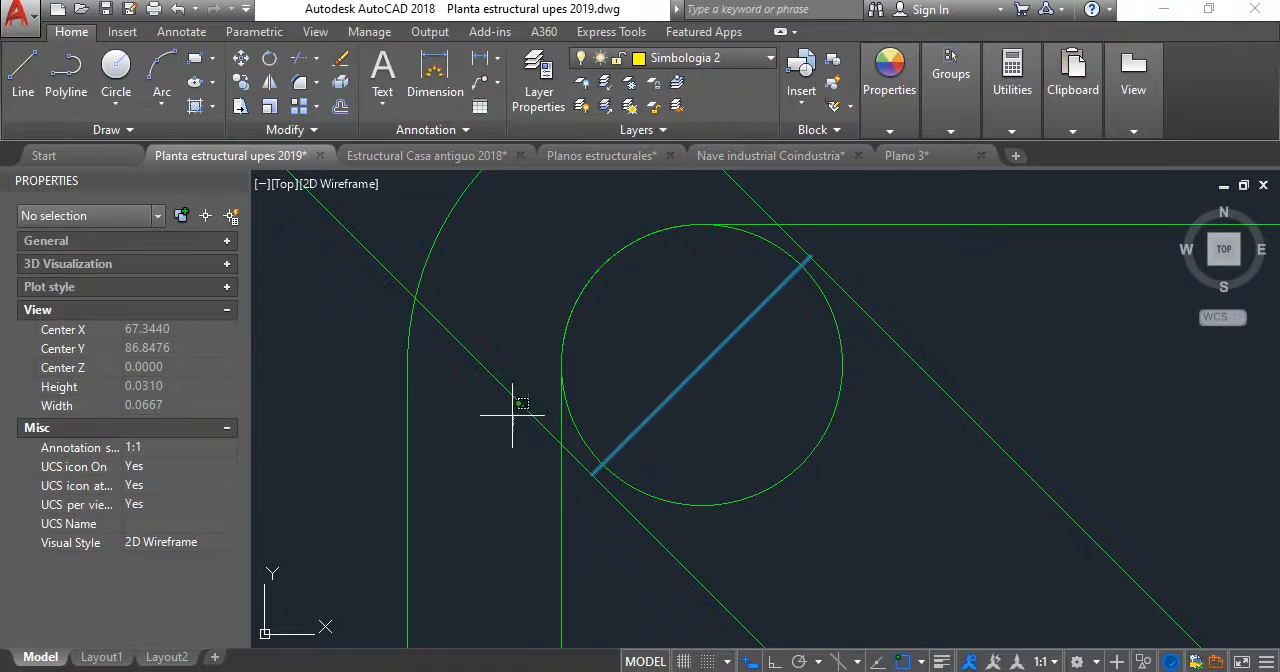
pyautogui.scroll(-6, 512, 413)
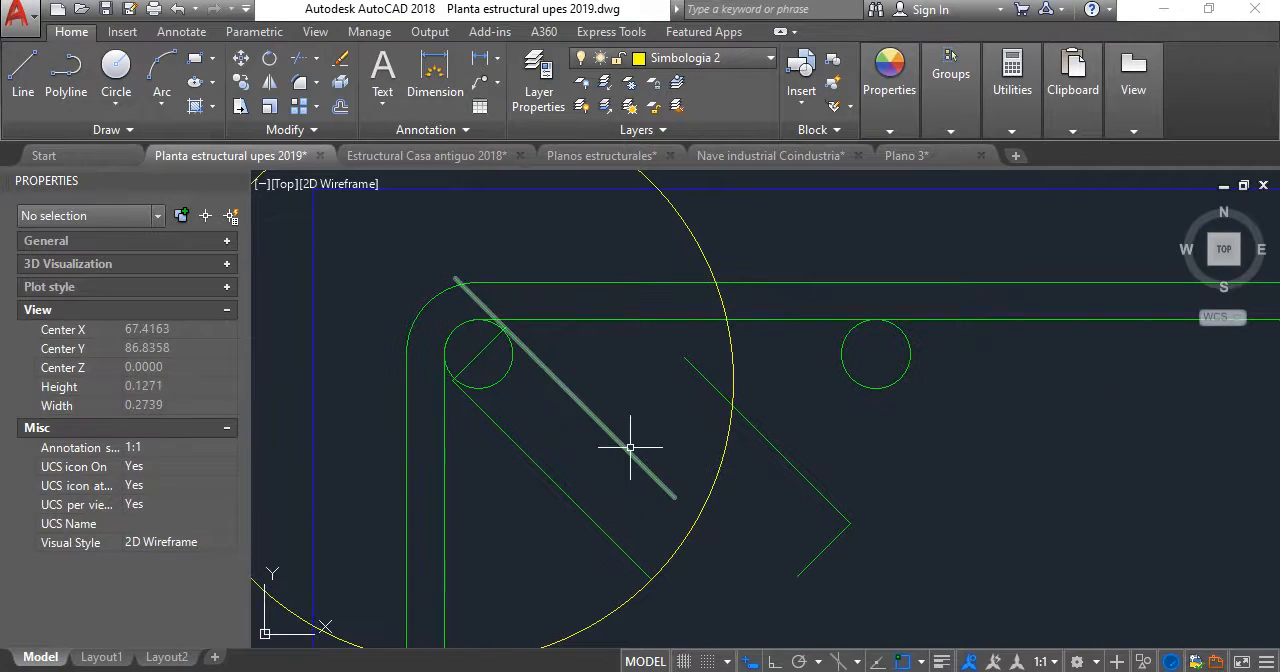
# - Copy the short line across the bar circle from its lower end to the lower hook line's end on the large circle
pyautogui.scroll(2, 451, 365)
pyautogui.click(477, 358)
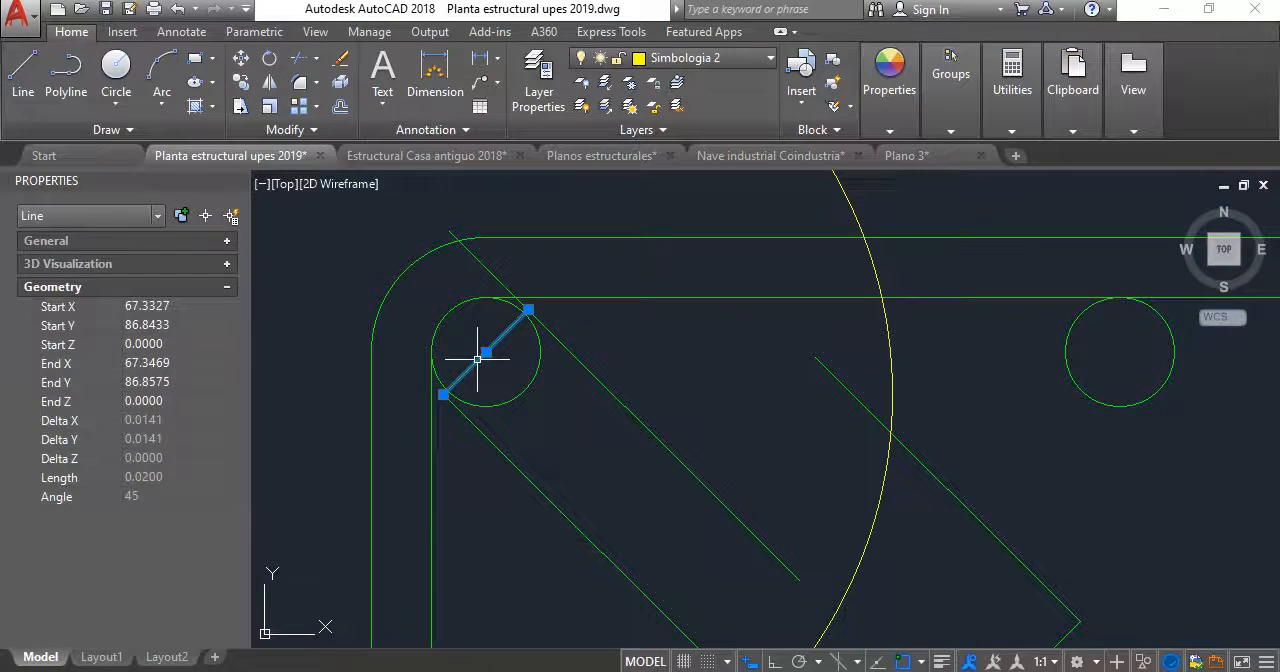
pyautogui.write('O')
pyautogui.press('Return')
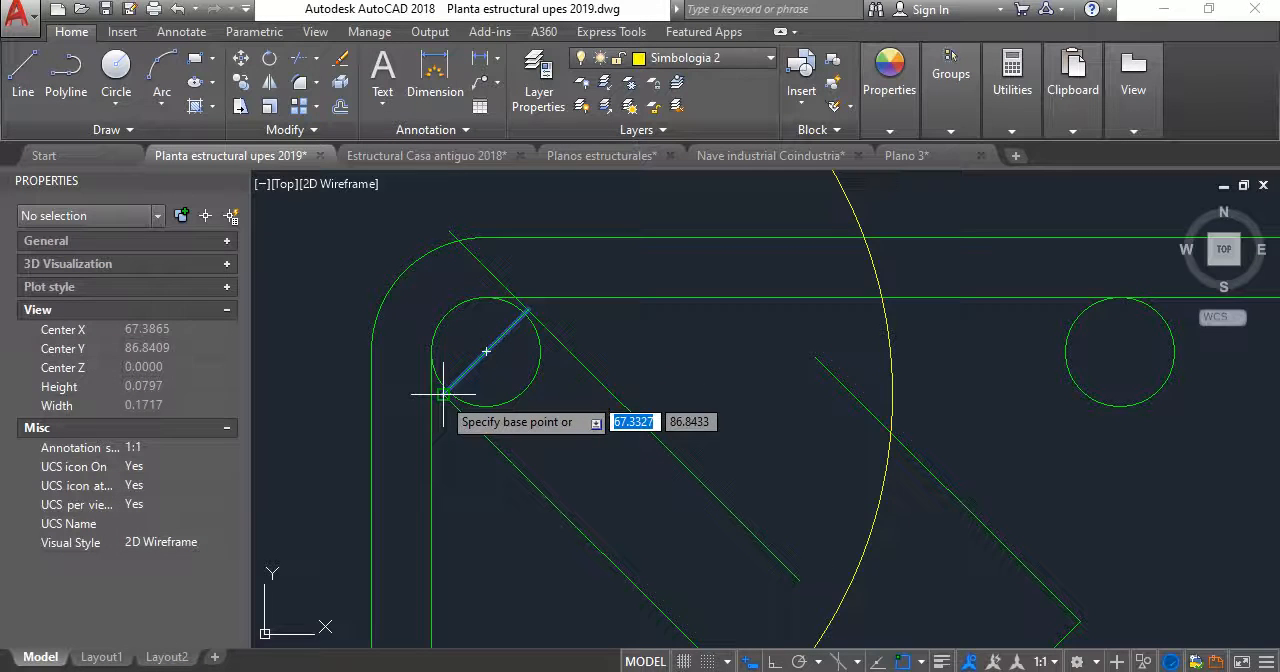
pyautogui.click(443, 394)
pyautogui.scroll(-2, 547, 426)
pyautogui.moveTo(633, 588); pyautogui.dragTo(597, 463, button='middle')
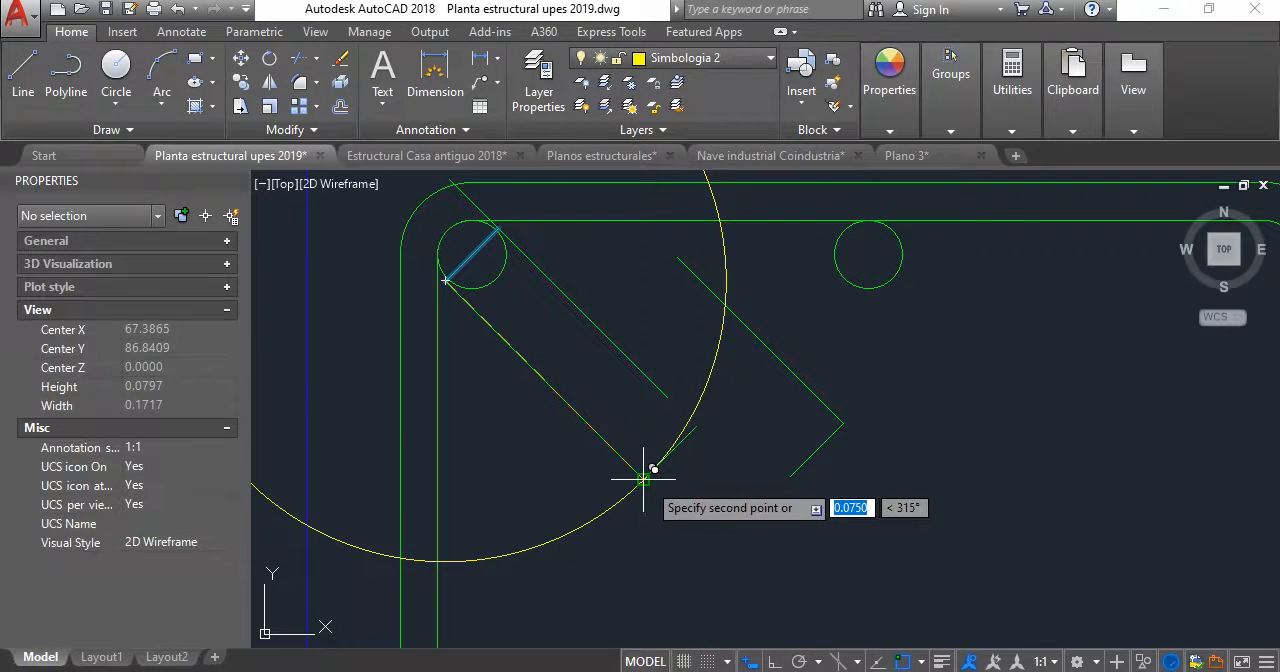
pyautogui.click(644, 477)
pyautogui.press('Escape')
# - Delete the 0.075-radius construction circle and fillet the upper hook line with the copied short line into a sharp corner
pyautogui.scroll(2, 694, 400)
pyautogui.click(686, 357)
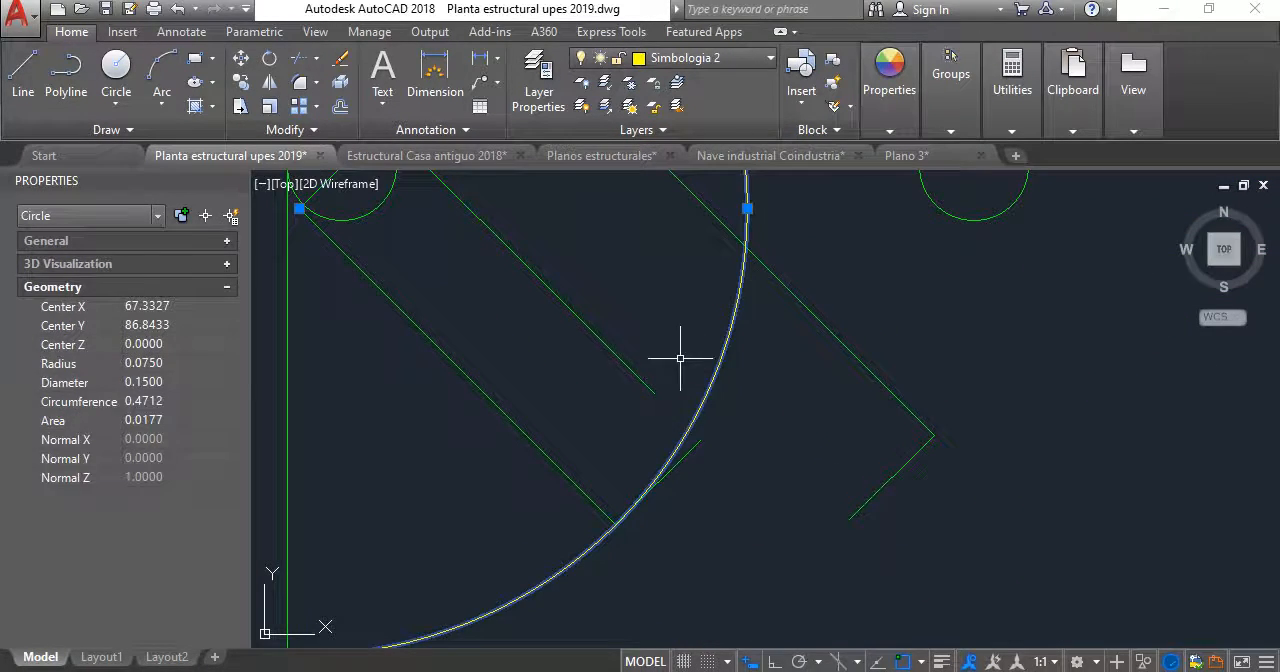
pyautogui.press('Delete')
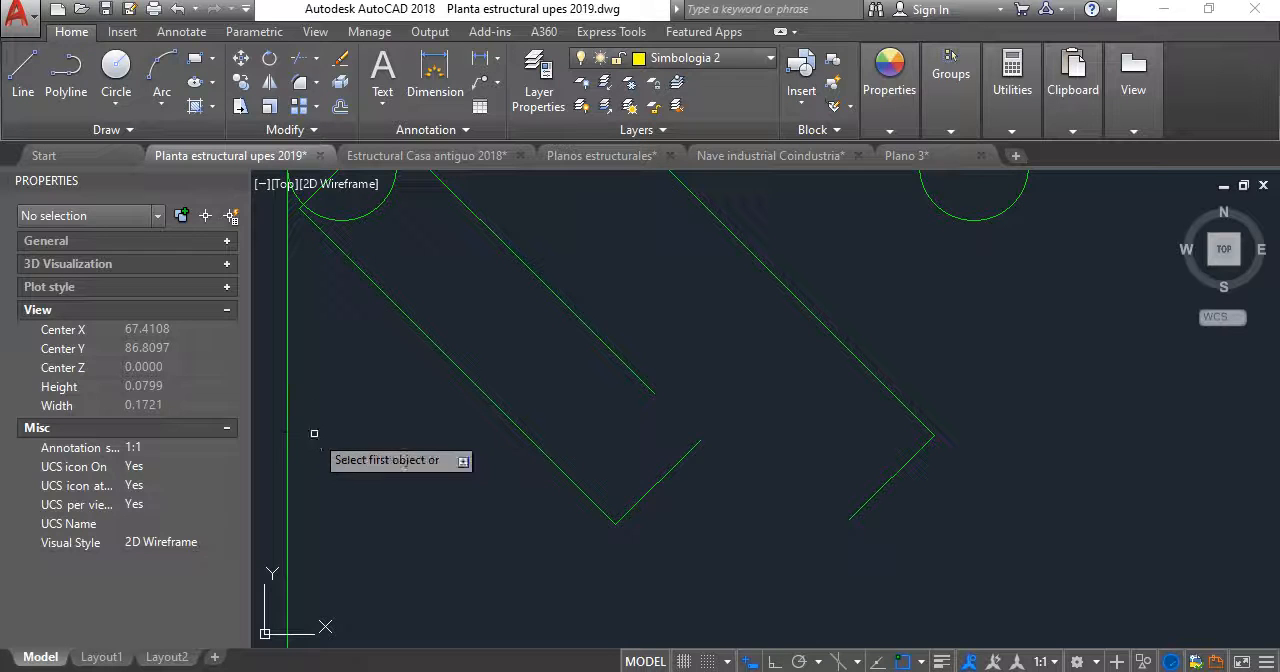
pyautogui.click(608, 345)
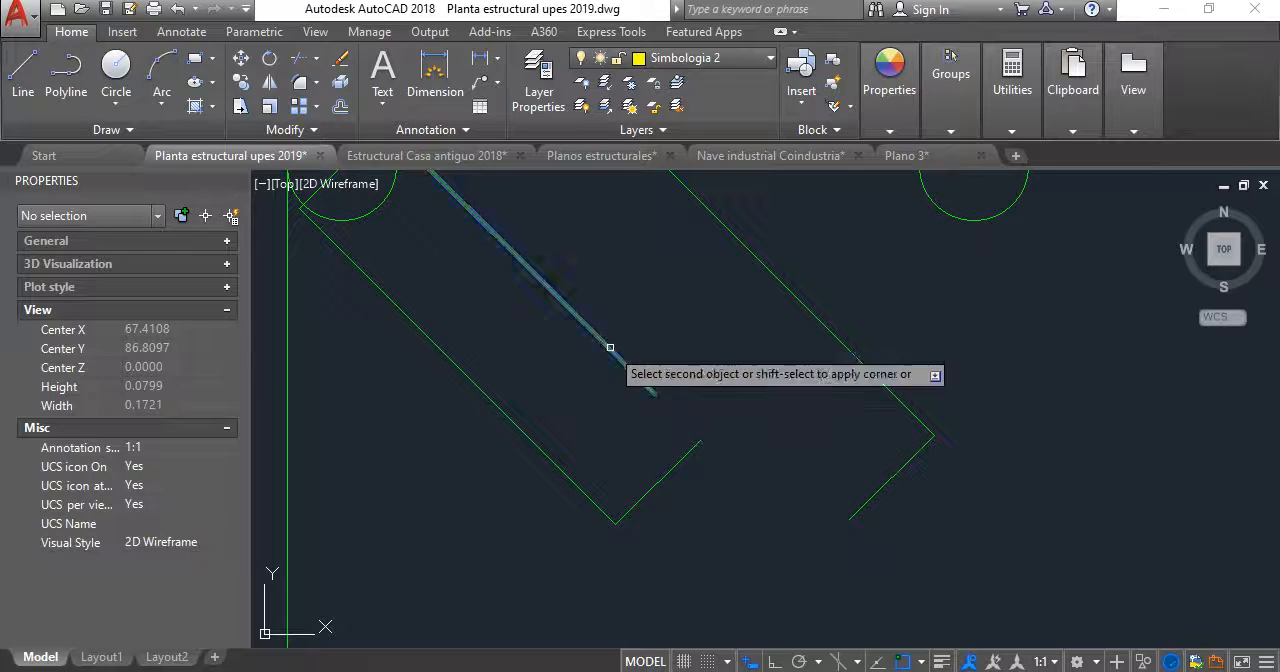
pyautogui.click(668, 468)
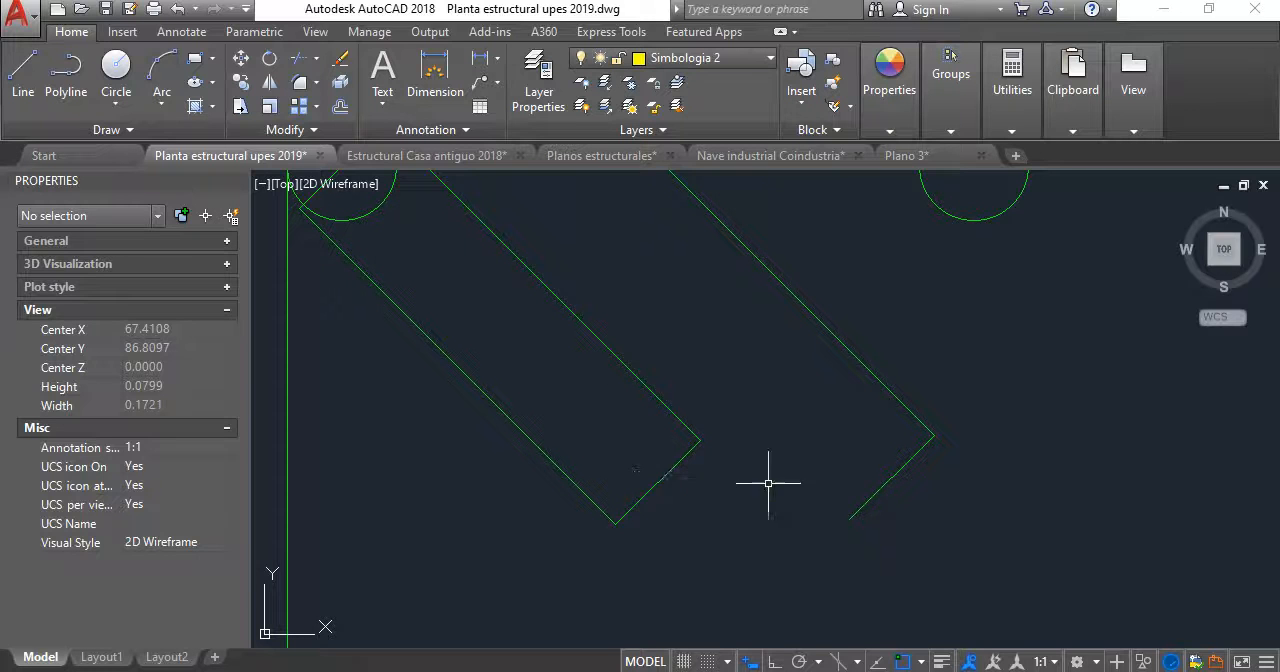
# - Delete the short end line between the two hook lines and the two leftover lines of the old hook
pyautogui.click(669, 481)
pyautogui.click(654, 449)
pyautogui.click(997, 503)
pyautogui.click(877, 383)
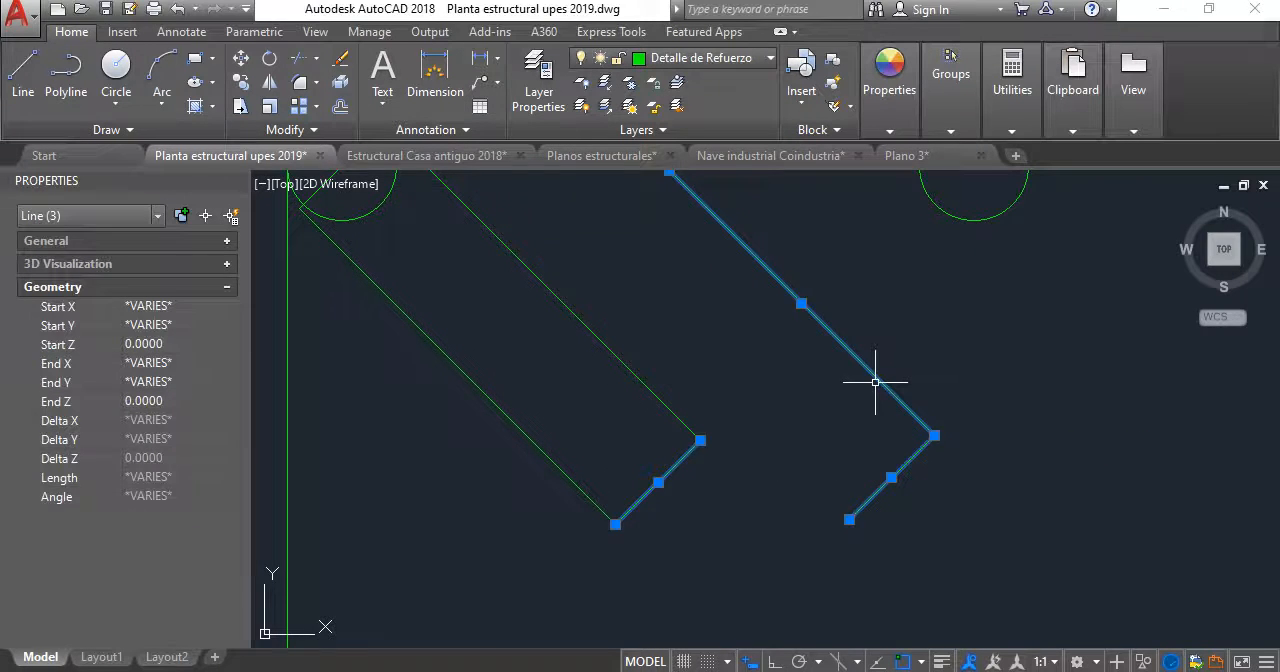
pyautogui.press('Escape')
pyautogui.scroll(-5, 875, 382)
# - Extend the lower hook line to the inner stirrup outline's vertical side and trim the upper hook line at the outline's upper side
pyautogui.scroll(6, 796, 390)
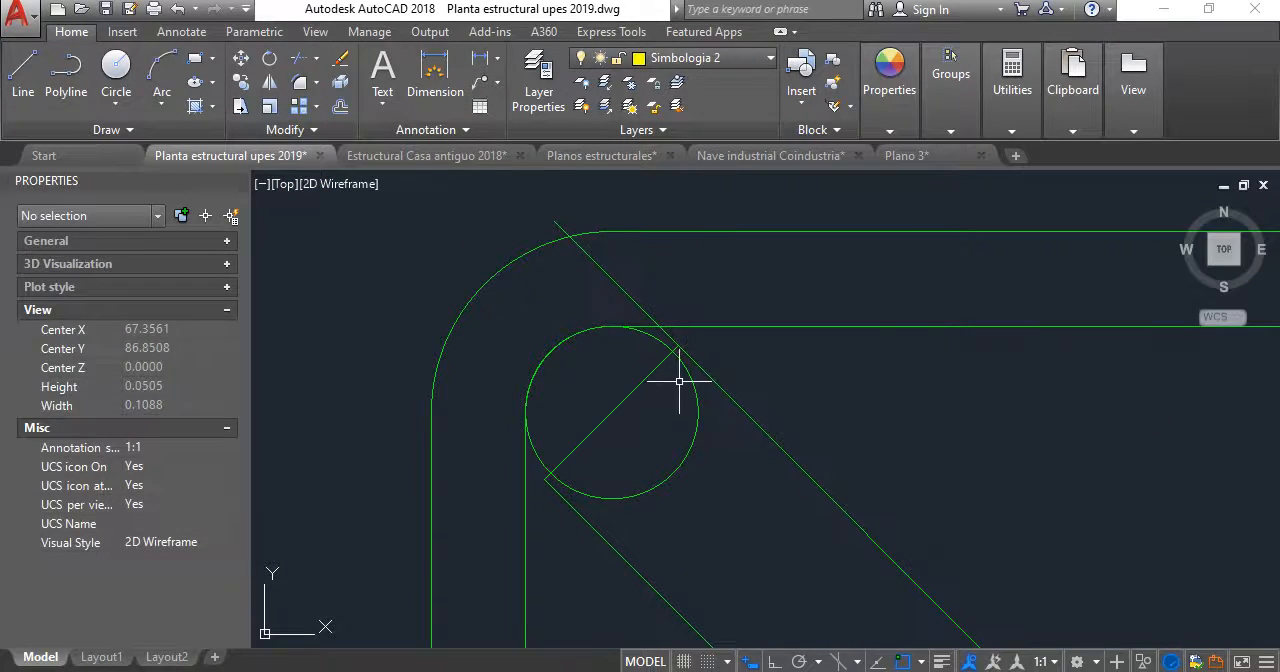
pyautogui.press('Return')
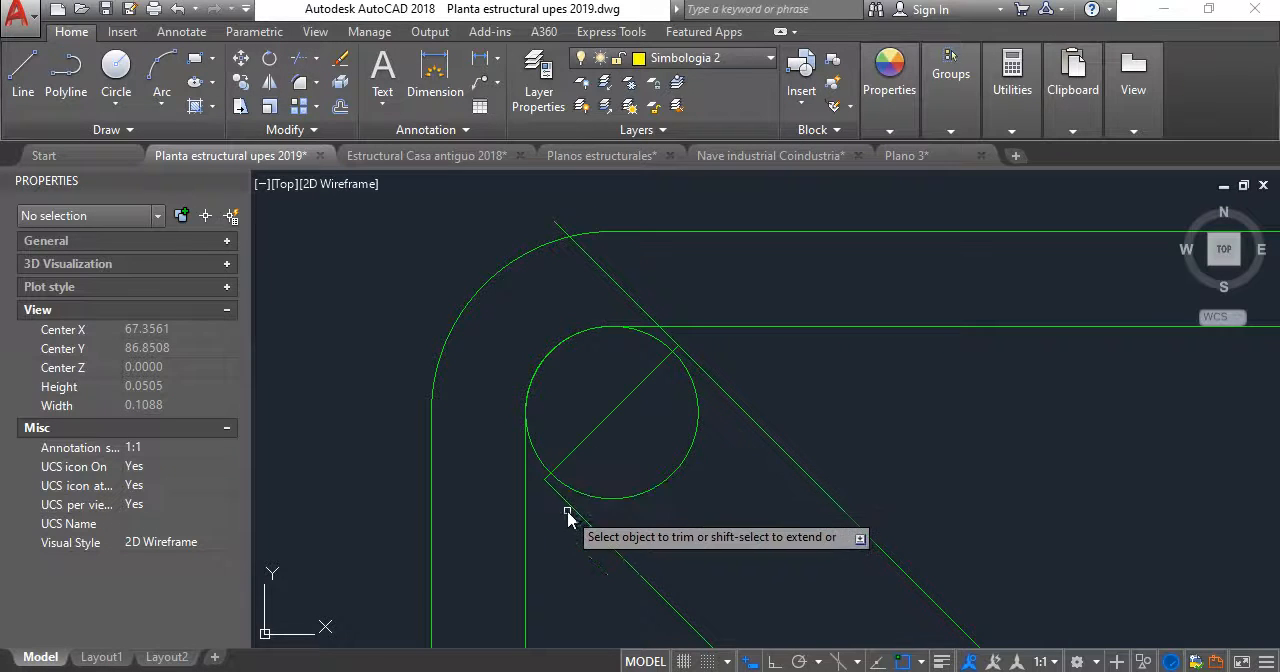
pyautogui.keyDown('shift'); pyautogui.click(574, 509); pyautogui.keyUp('shift')
pyautogui.scroll(6, 645, 361)
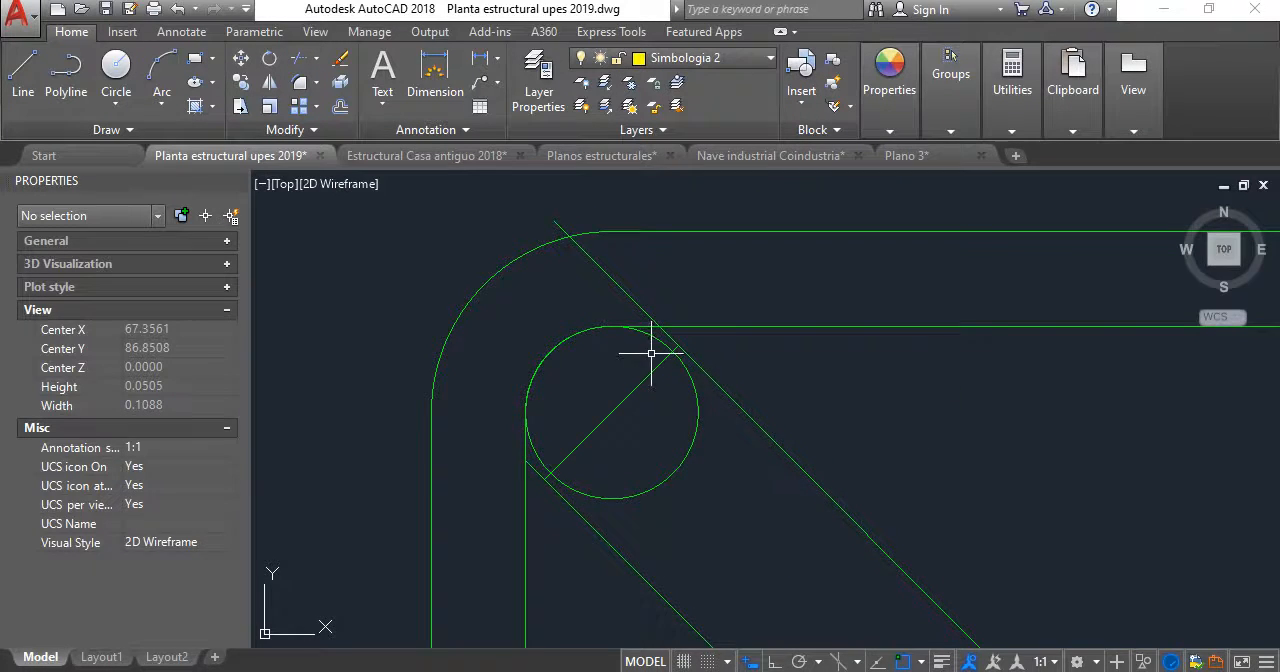
pyautogui.press('Escape')
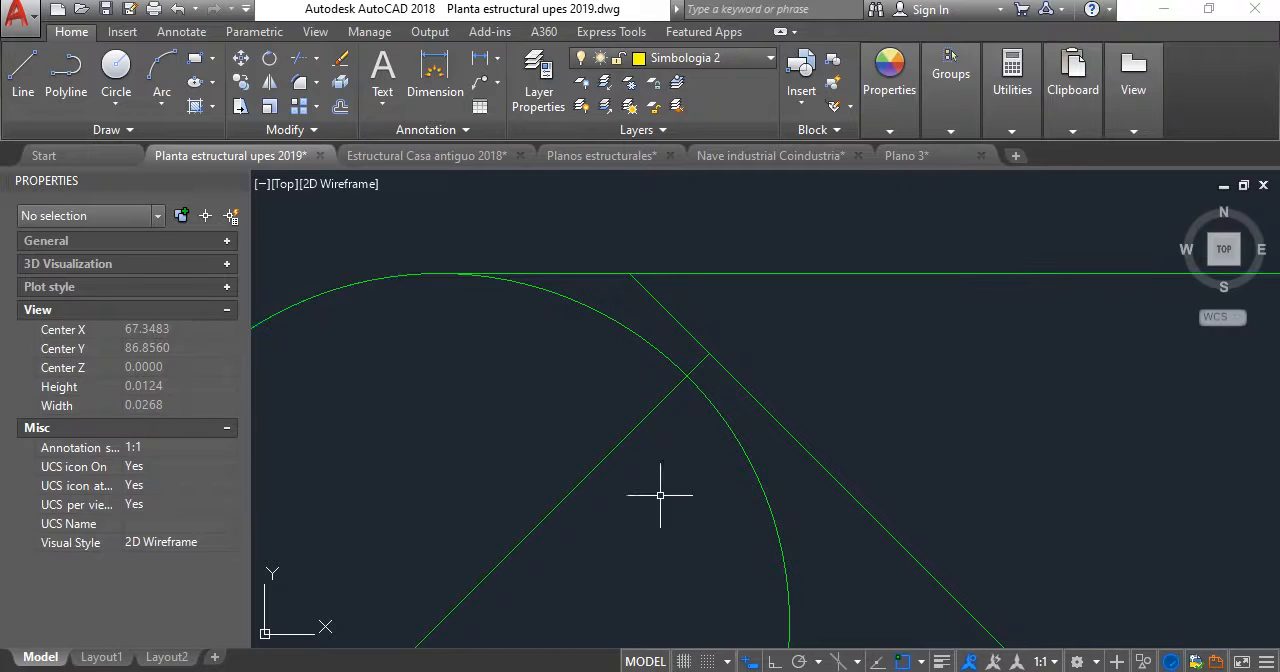
# - Delete the short diagonal line across the upper-left bar circle
pyautogui.click(640, 424)
pyautogui.scroll(-6, 654, 449)
pyautogui.moveTo(654, 449); pyautogui.dragTo(670, 352, button='middle')
pyautogui.press('Delete')
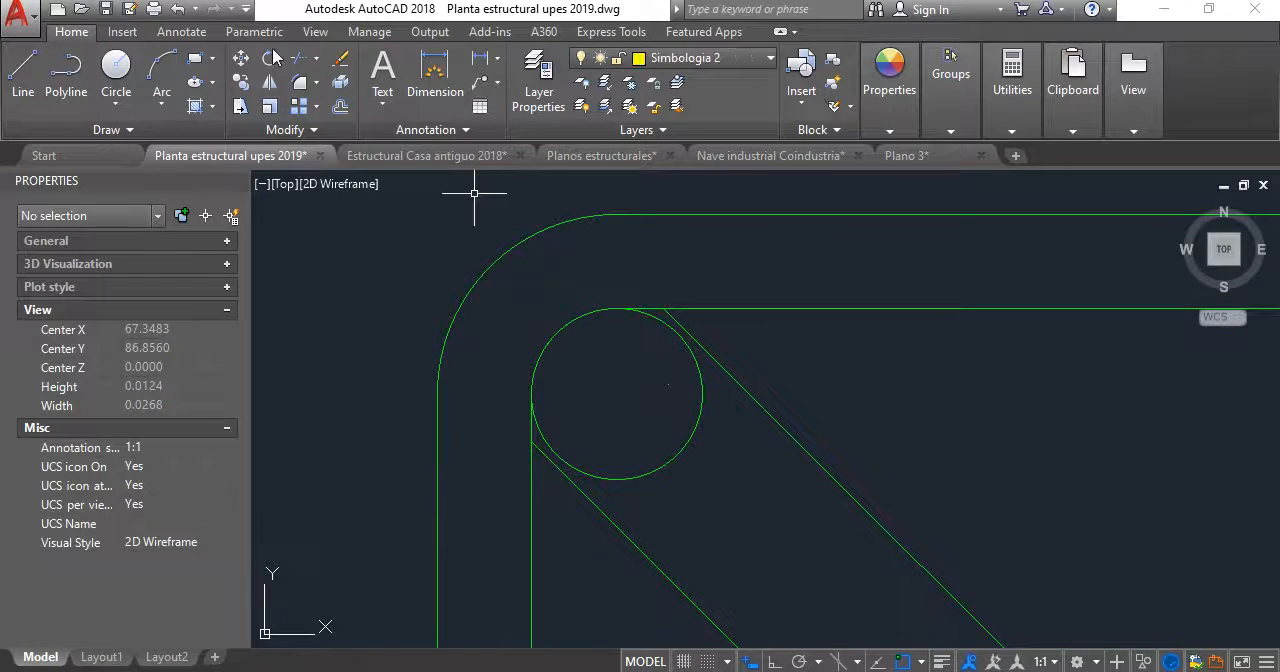
# - Offset the two hook lines outward by 0.01, picking the distance between the inner and outer stirrup outlines
pyautogui.click(340, 107)
pyautogui.click(860, 308)
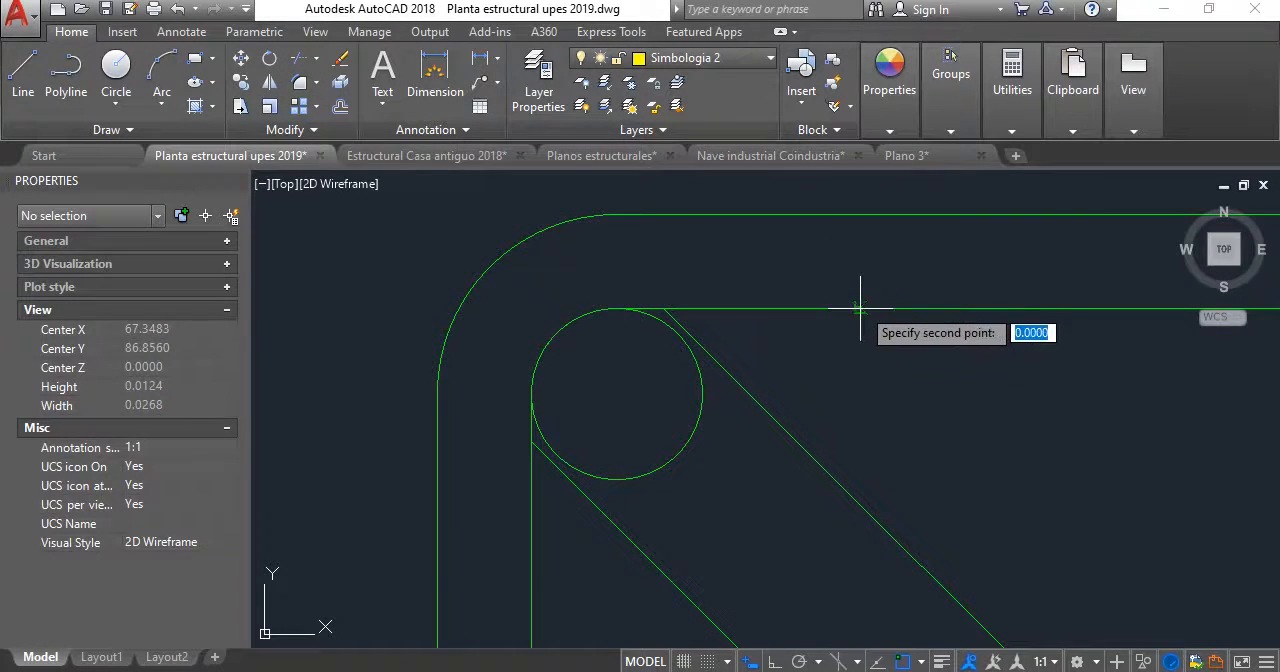
pyautogui.click(860, 214)
pyautogui.click(780, 412)
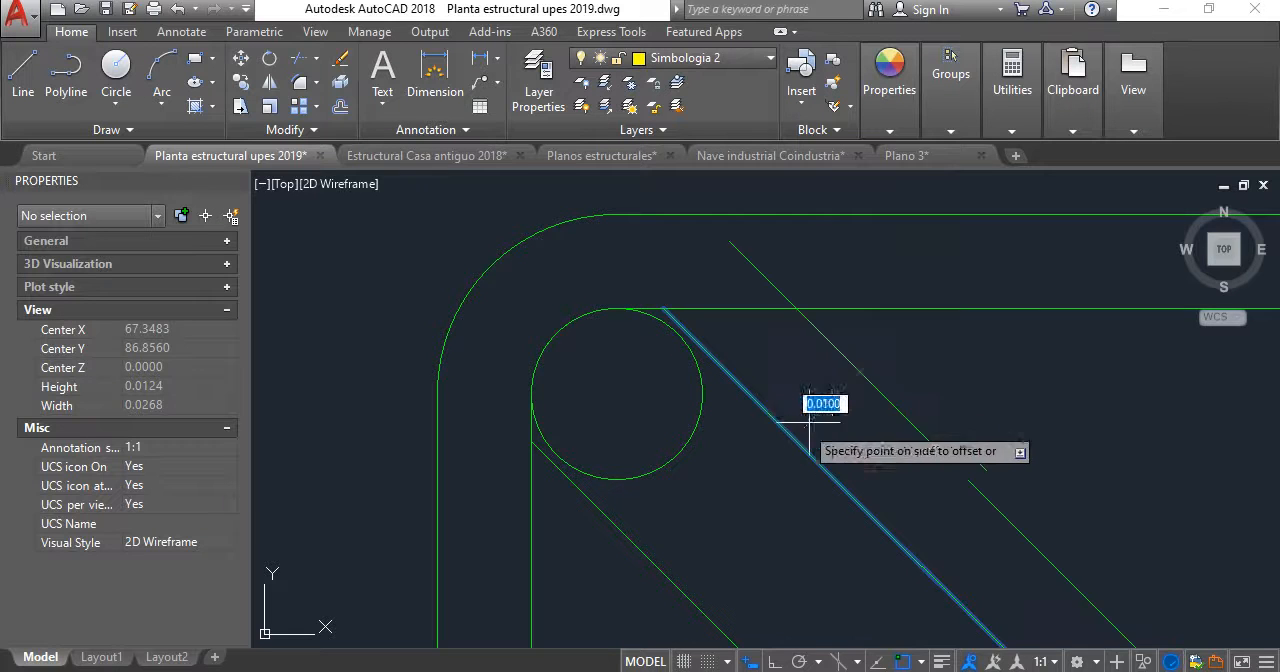
pyautogui.click(789, 408)
pyautogui.scroll(-5, 766, 379)
pyautogui.moveTo(766, 379); pyautogui.dragTo(730, 261, button='middle')
pyautogui.click(750, 401)
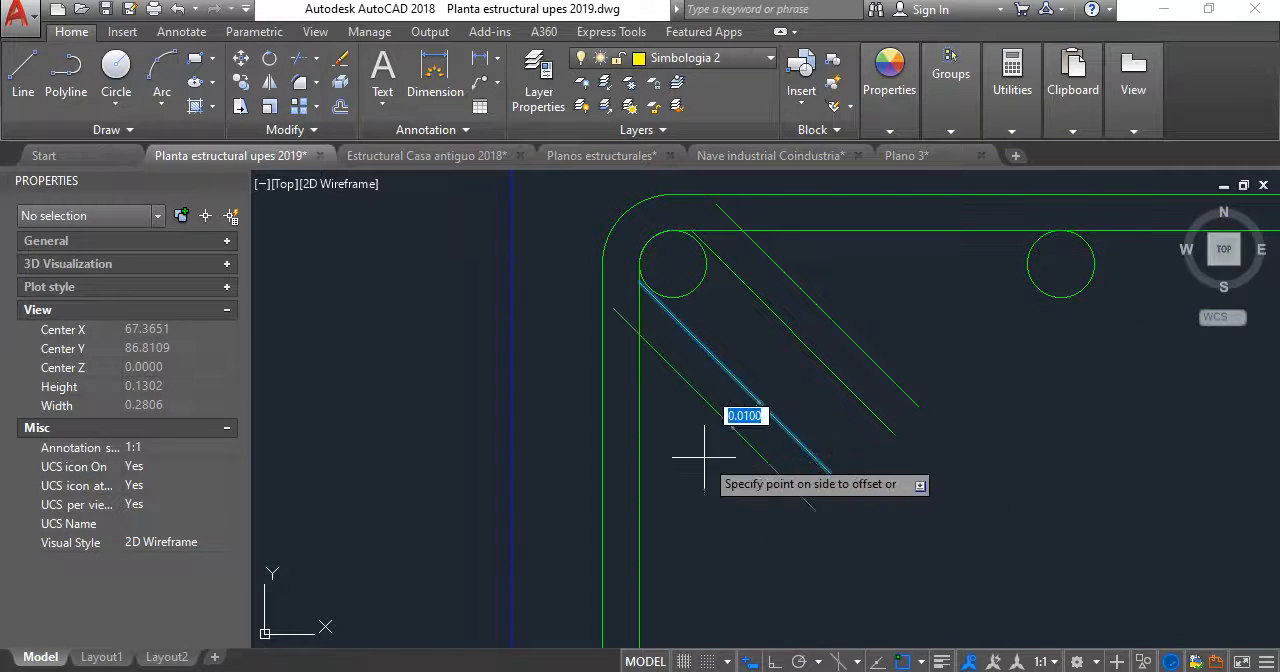
pyautogui.click(700, 451)
# - Draw a line joining the lower ends of the two outer hook lines to close the hook
pyautogui.click(23, 70)
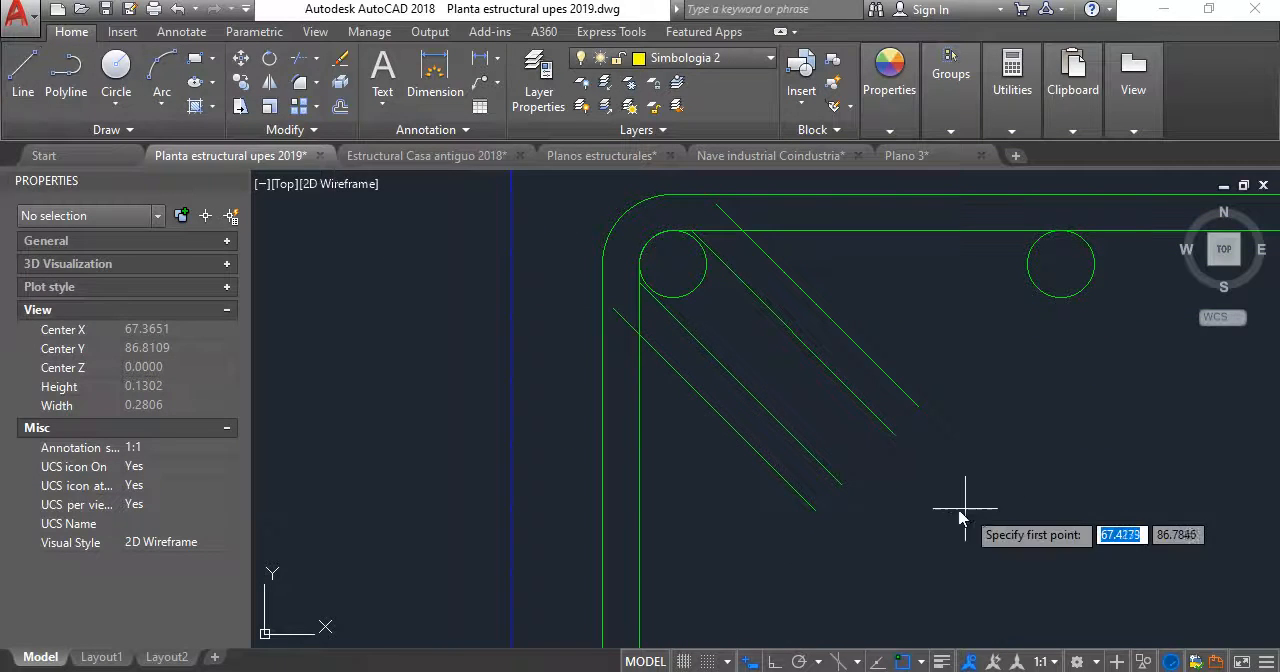
pyautogui.click(817, 509)
pyautogui.click(916, 404)
pyautogui.press('Return')
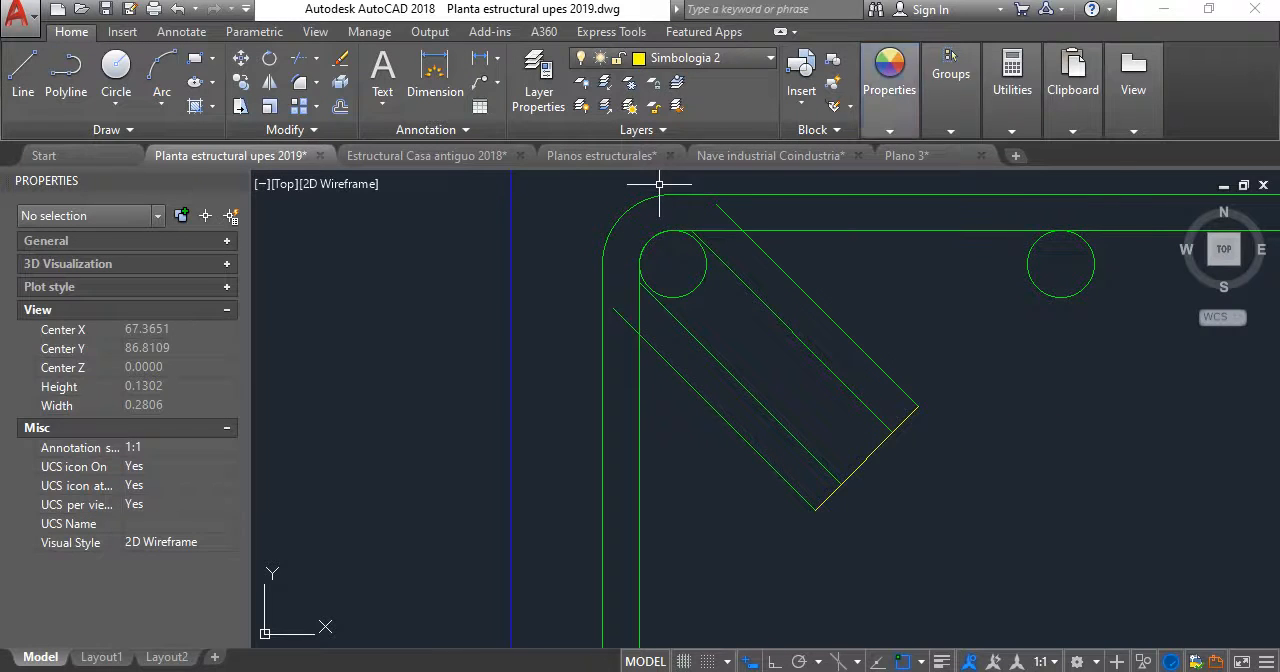
# - Match the properties of the yellow line closing the hook ends to those of the green hook lines
pyautogui.click(889, 95)
pyautogui.click(889, 180)
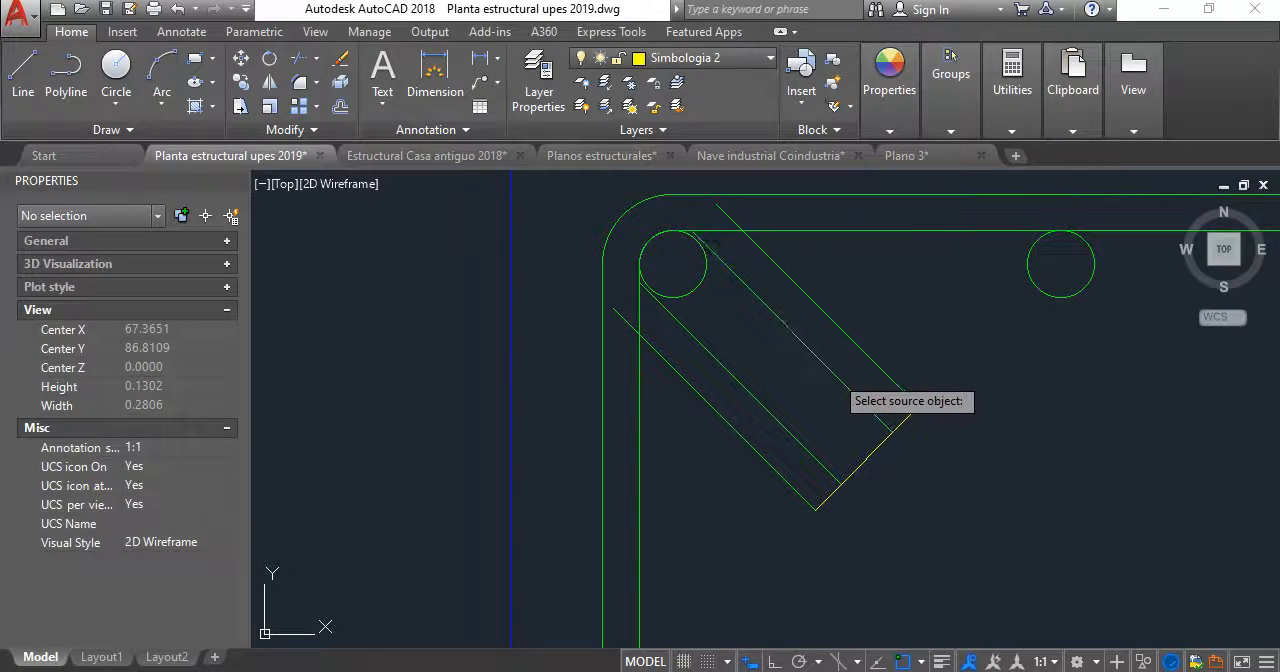
pyautogui.click(836, 377)
pyautogui.click(894, 514)
pyautogui.click(841, 457)
pyautogui.press('Return')
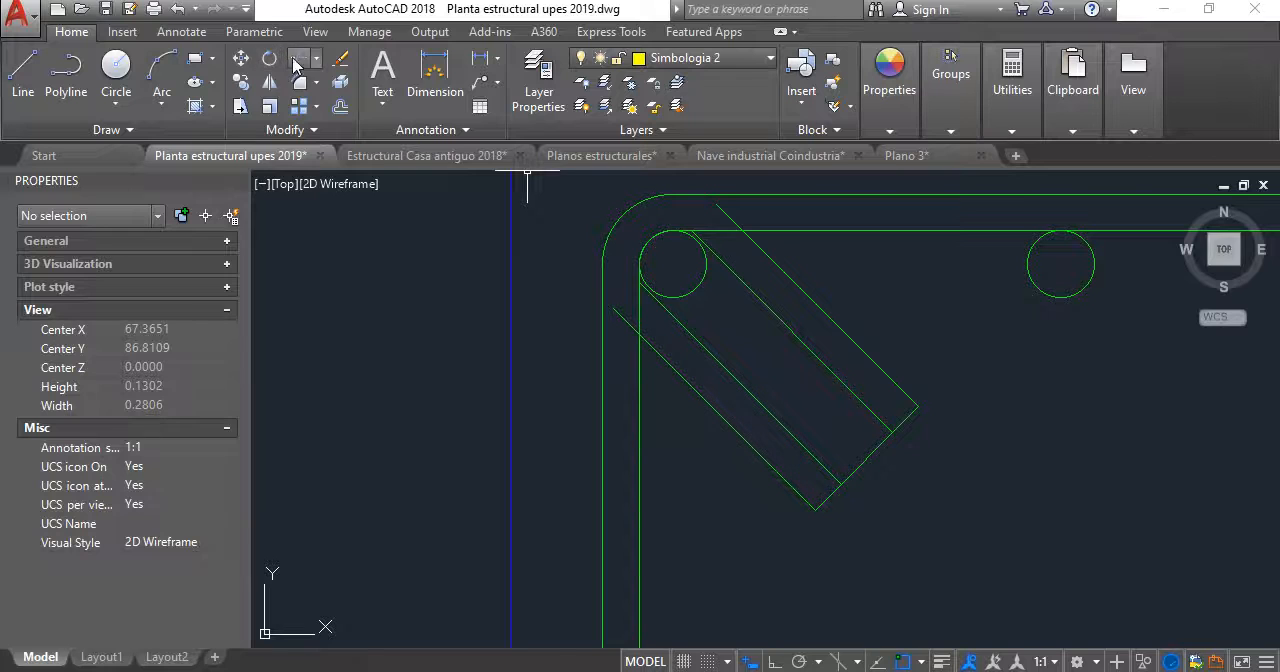
# - Extend the lower outer hook line to the outer stirrup and trim the overlaps between the hook lines and the inner stirrup outline
pyautogui.click(297, 60)
pyautogui.press('Return')
pyautogui.scroll(4, 620, 306)
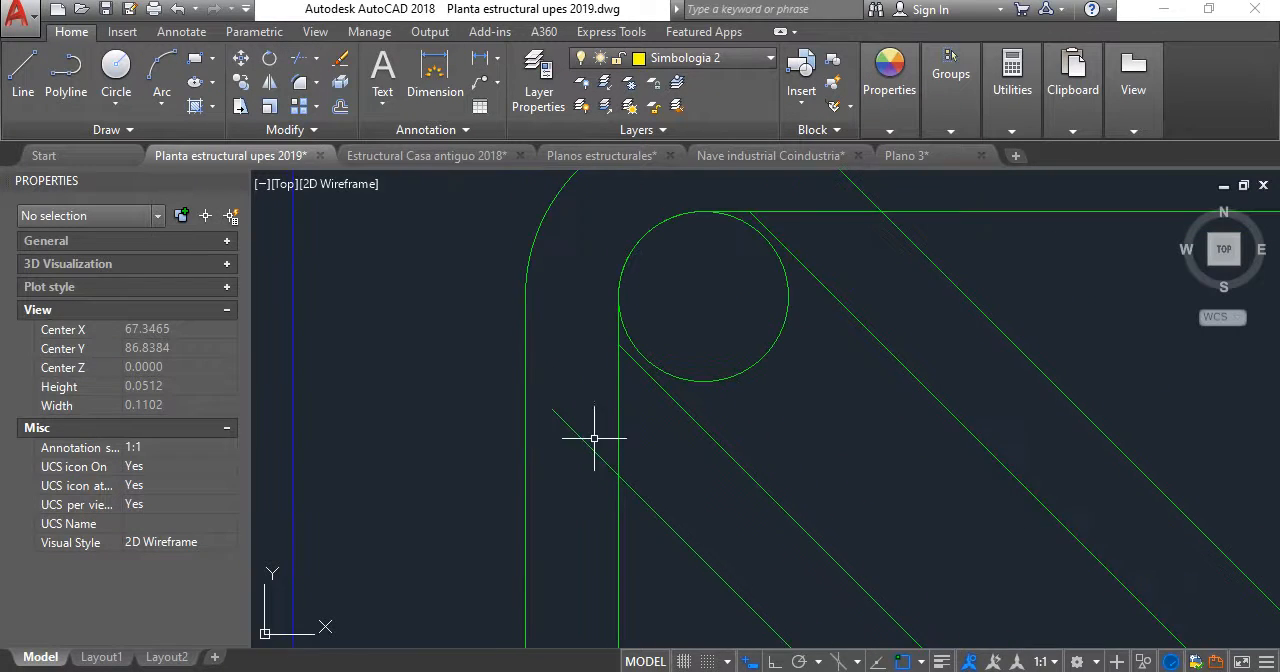
pyautogui.keyDown('shift'); pyautogui.click(580, 437); pyautogui.keyUp('shift')
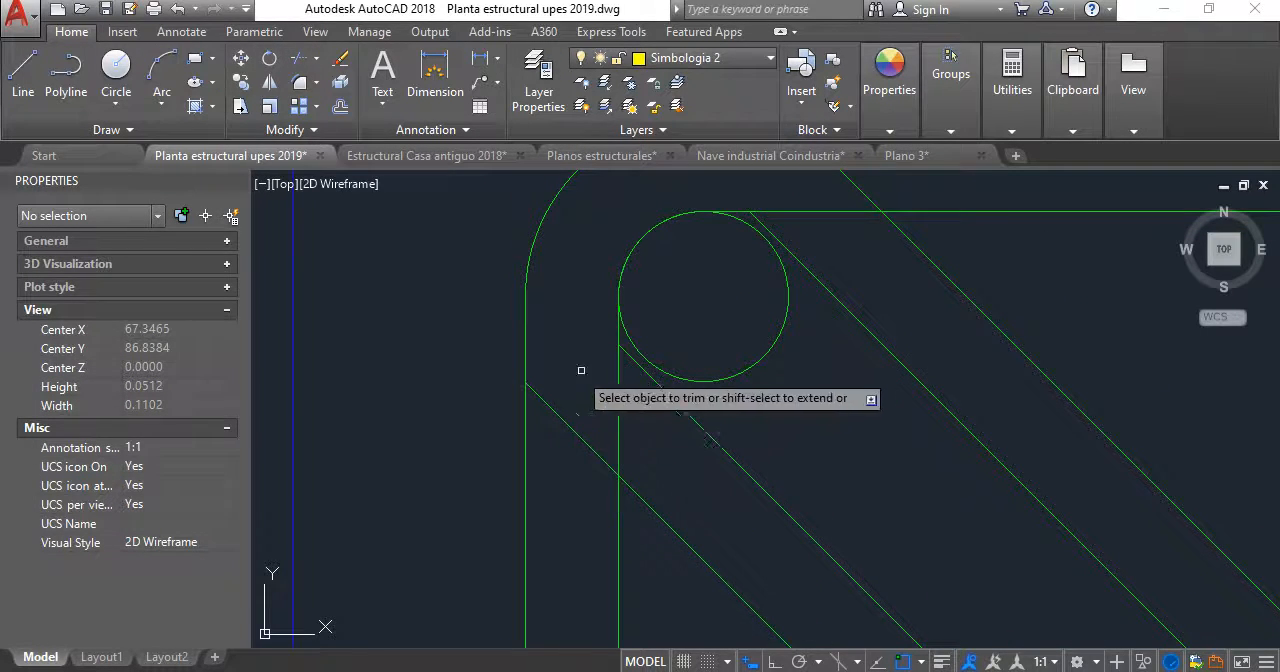
pyautogui.click(619, 412)
pyautogui.scroll(-2, 619, 410)
pyautogui.moveTo(625, 402); pyautogui.dragTo(570, 352, button='middle')
pyautogui.scroll(3, 634, 272)
pyautogui.click(710, 252)
pyautogui.click(611, 229)
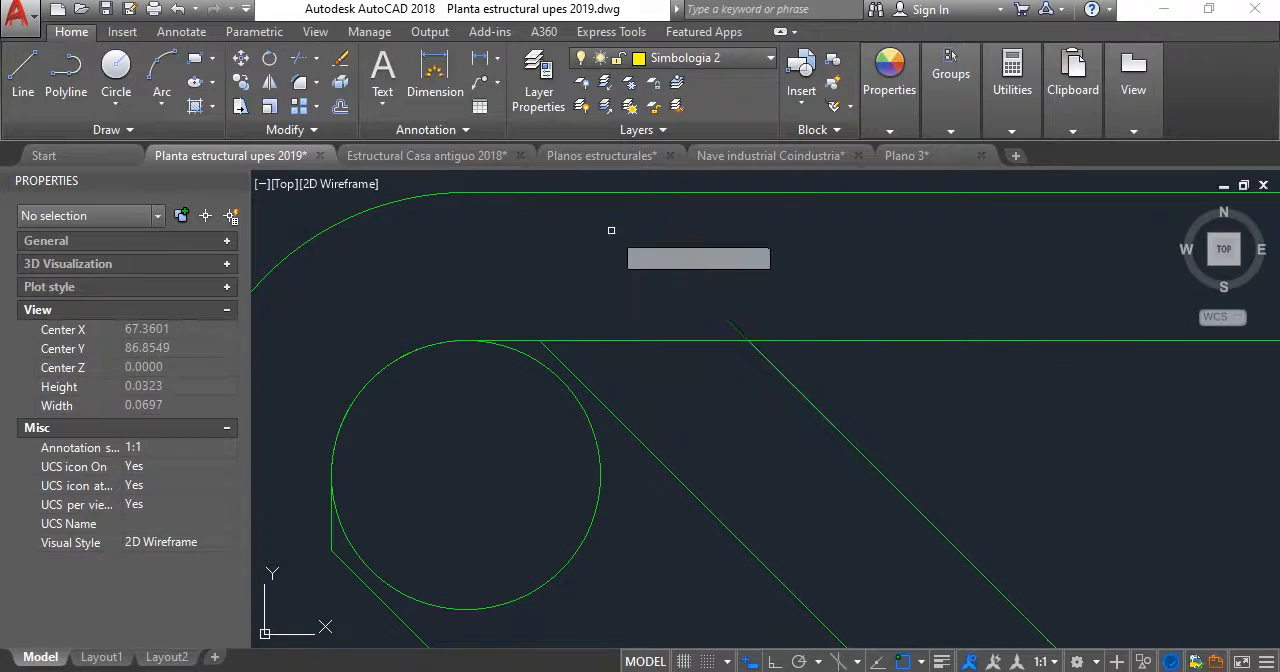
# - Trim the closing line between the two hook legs so each leg keeps its own end cap
pyautogui.scroll(-3, 816, 344)
pyautogui.moveTo(797, 333); pyautogui.dragTo(658, 215, button='middle')
pyautogui.scroll(2, 734, 357)
pyautogui.click(814, 513)
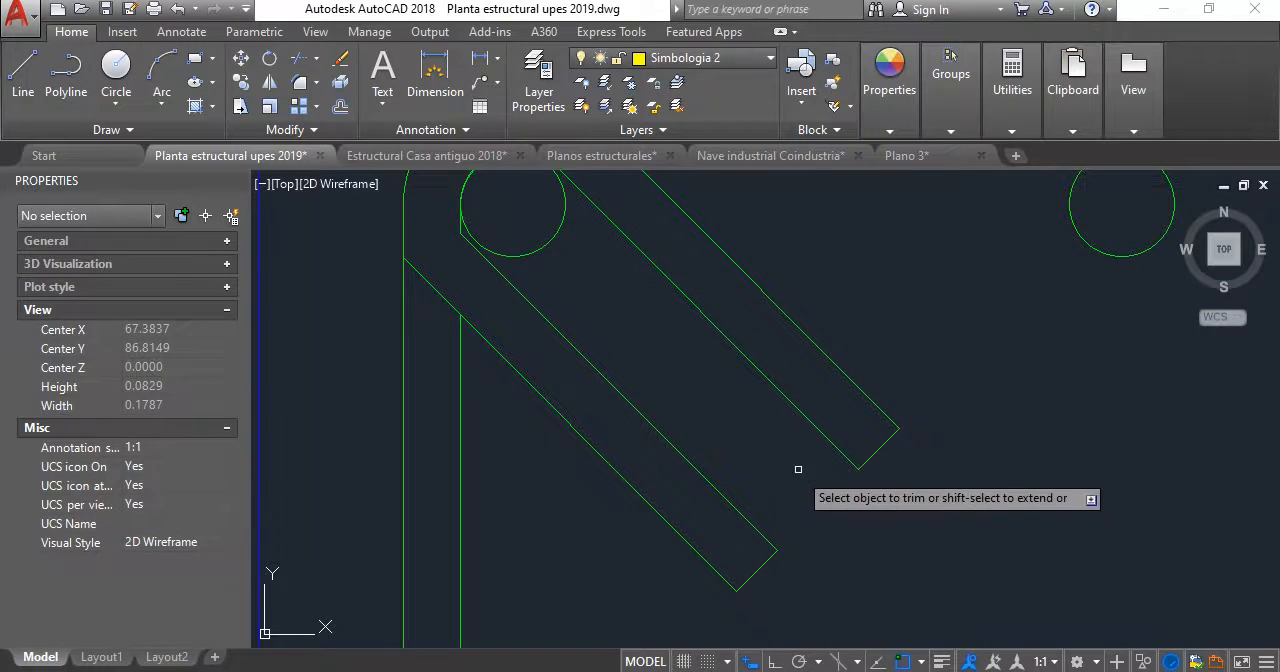
pyautogui.press('Escape')
# - Move the two hook end lines 0.025 along the legs toward the stirrup corner
pyautogui.scroll(-3, 777, 449)
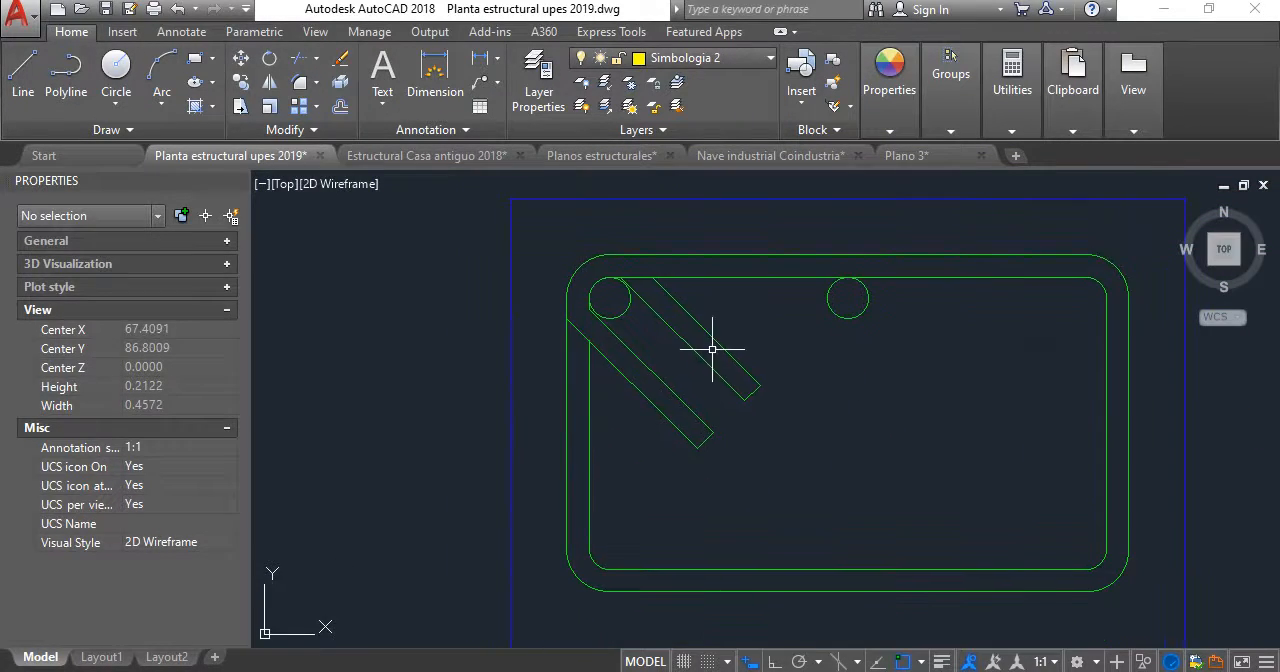
pyautogui.scroll(-1, 725, 388)
pyautogui.scroll(3, 680, 337)
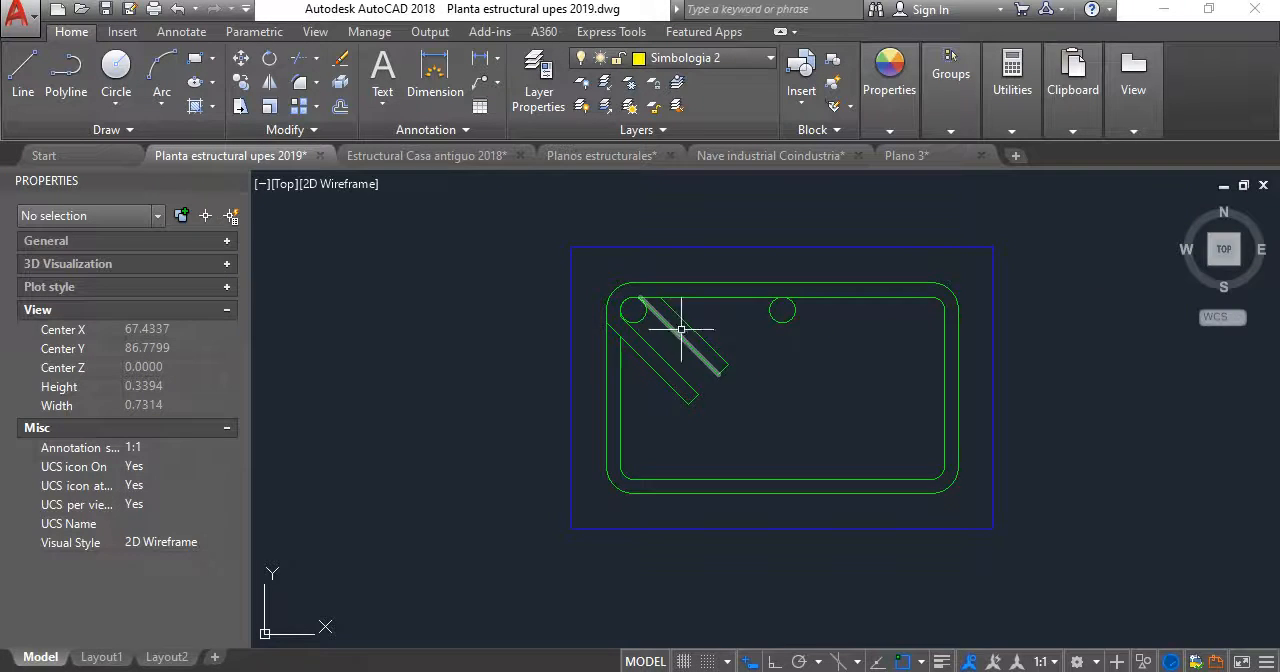
pyautogui.scroll(-4, 640, 360)
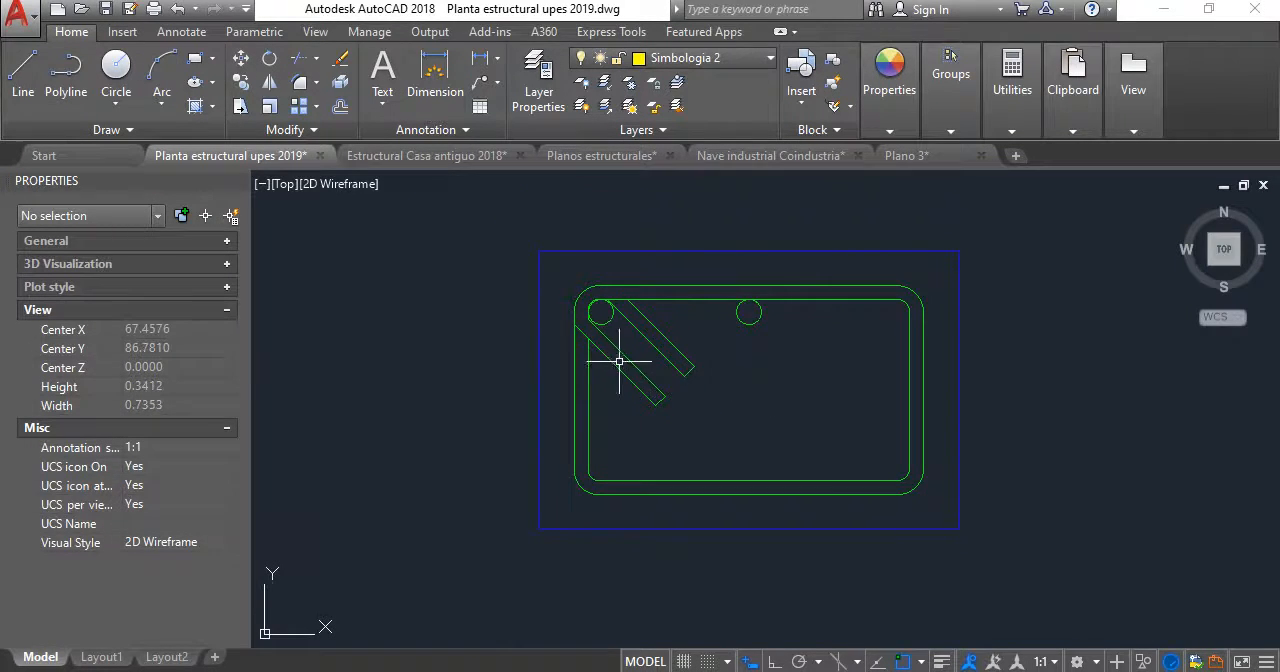
pyautogui.scroll(2, 628, 326)
pyautogui.scroll(2, 685, 438)
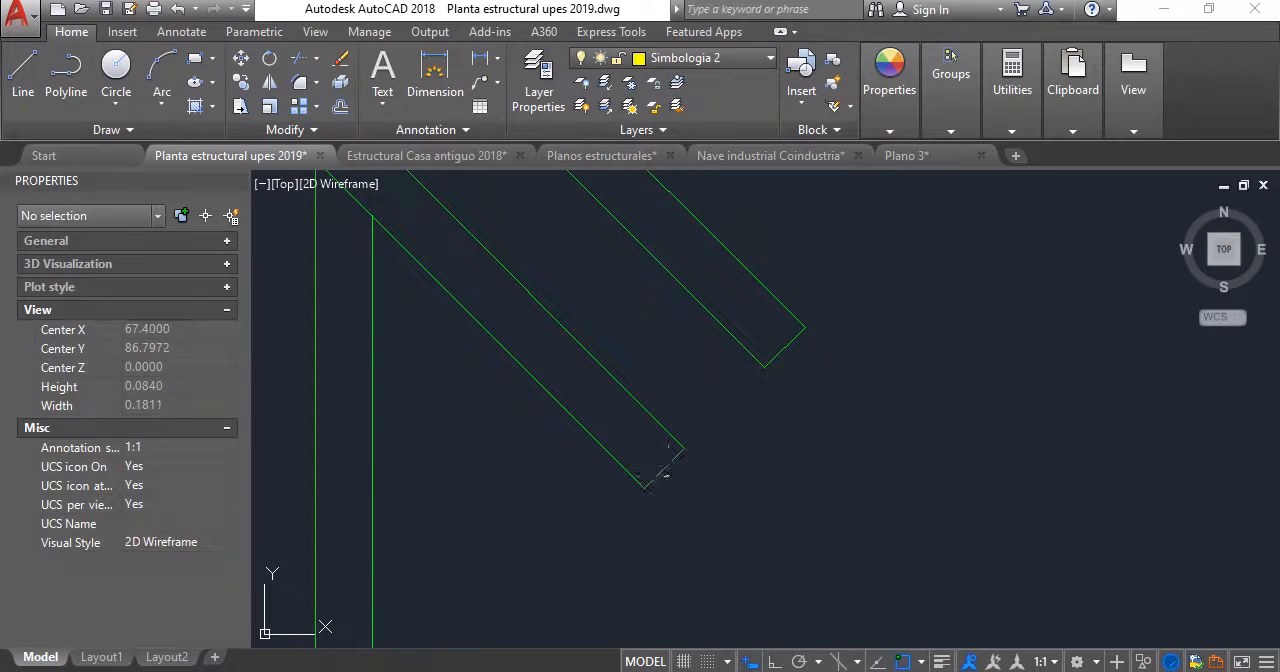
pyautogui.click(666, 472)
pyautogui.click(797, 358)
pyautogui.click(770, 329)
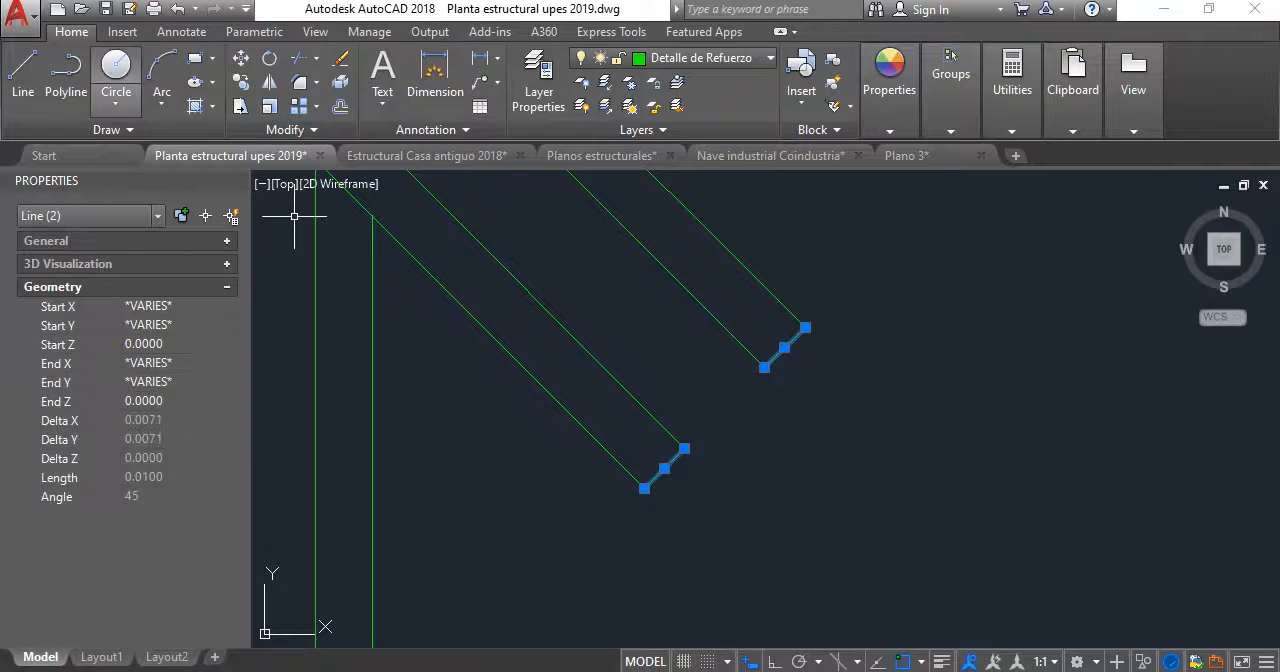
pyautogui.click(240, 82)
pyautogui.click(646, 484)
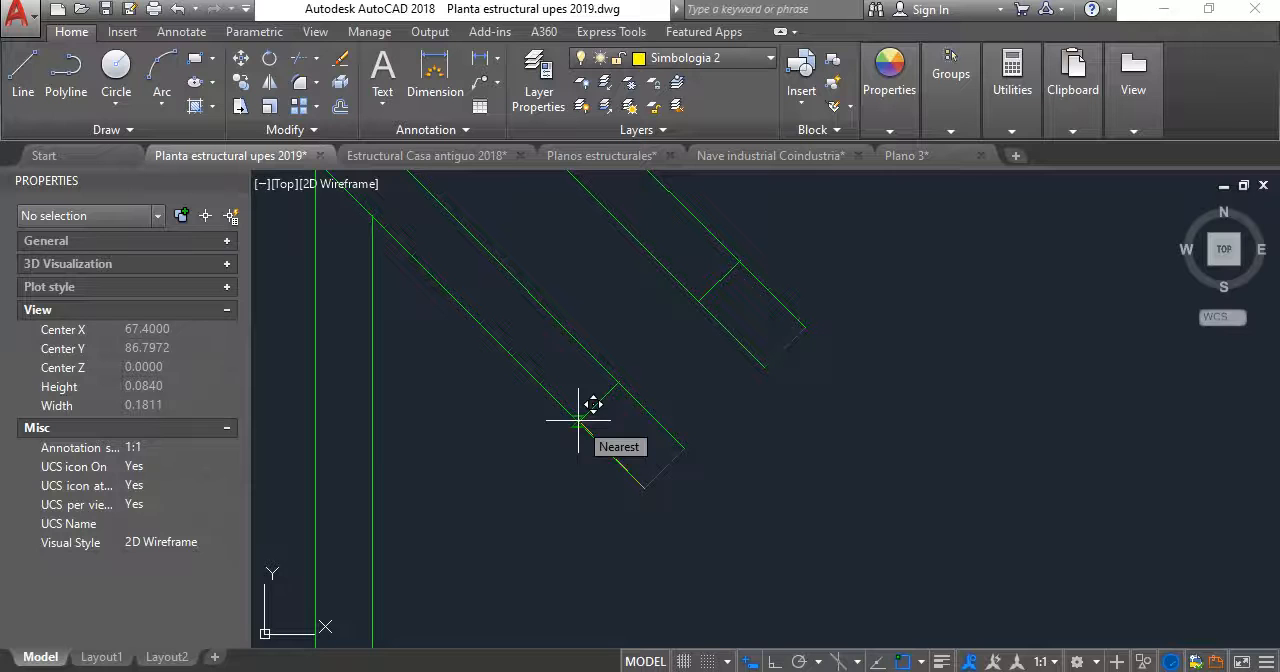
pyautogui.write('0.025')
pyautogui.press('Return')
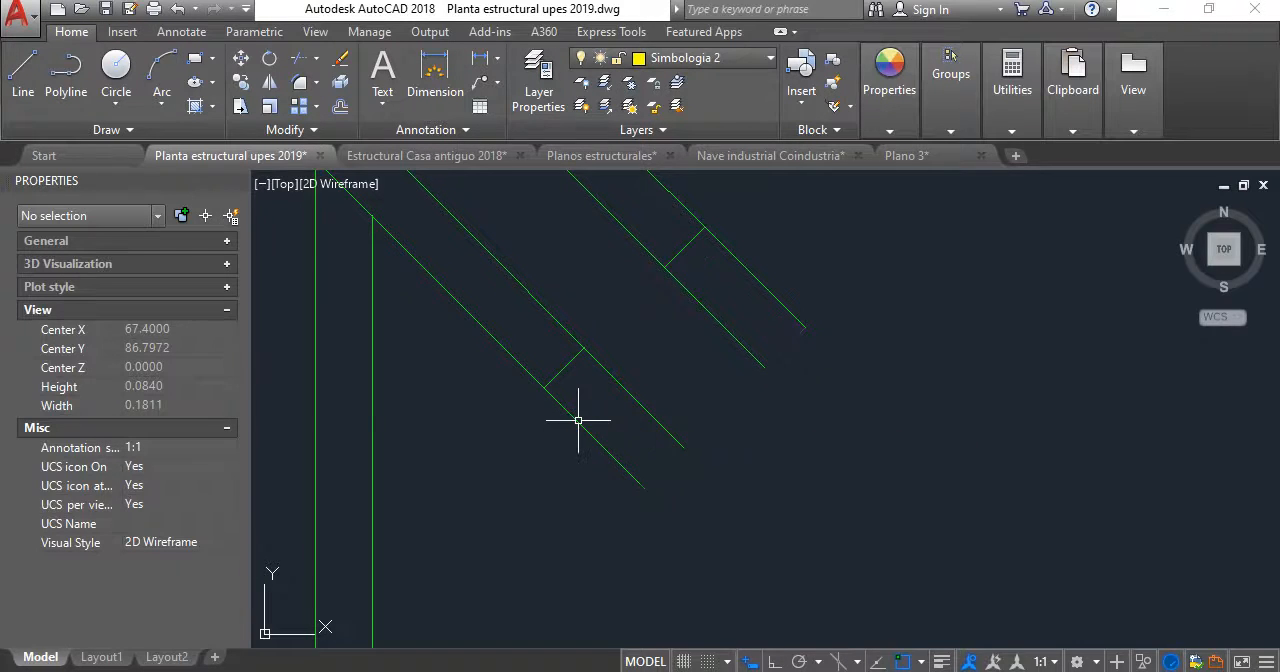
# - Trim the leg ends that project beyond the moved end lines on both hooks
pyautogui.scroll(-4, 515, 377)
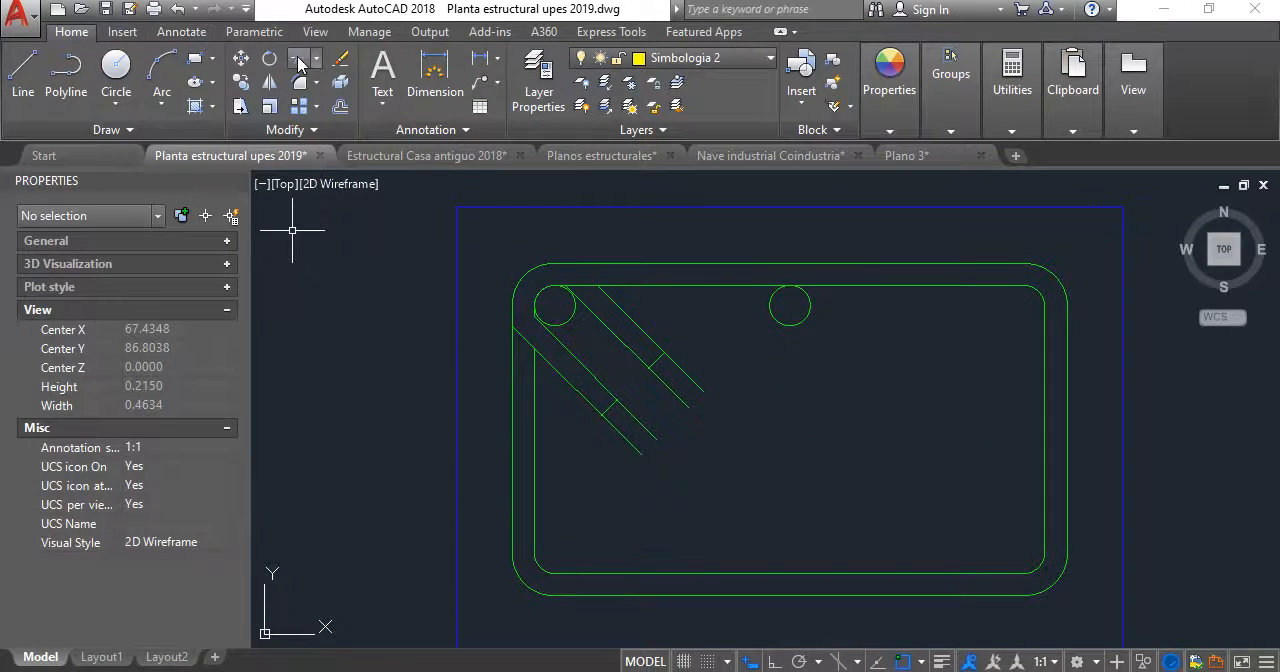
pyautogui.click(299, 60)
pyautogui.scroll(4, 702, 386)
pyautogui.press('Return')
pyautogui.click(708, 446)
pyautogui.click(630, 344)
pyautogui.click(615, 548)
pyautogui.click(467, 468)
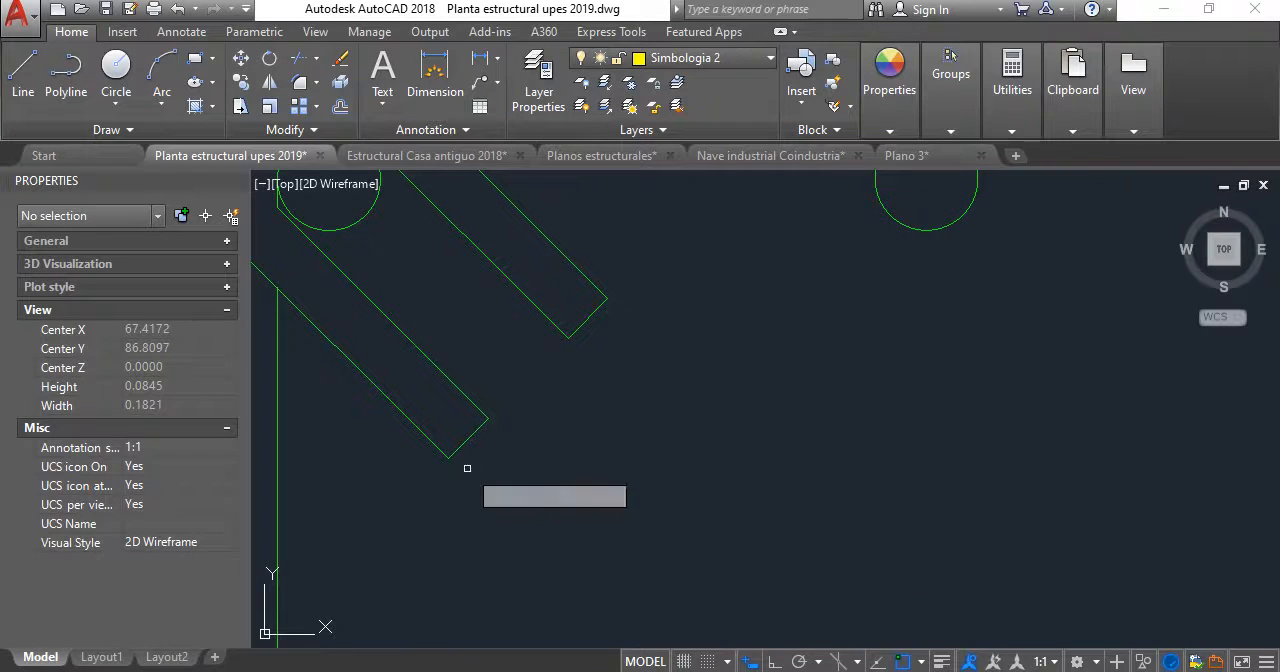
pyautogui.press('Escape')
# - Mirror the upper-left bar circle about the stirrup's vertical centreline into the upper-right corner, keeping the original
pyautogui.scroll(-6, 668, 332)
pyautogui.moveTo(668, 332); pyautogui.dragTo(654, 404, button='middle')
pyautogui.scroll(4, 738, 378)
pyautogui.click(743, 417)
pyautogui.click(738, 414)
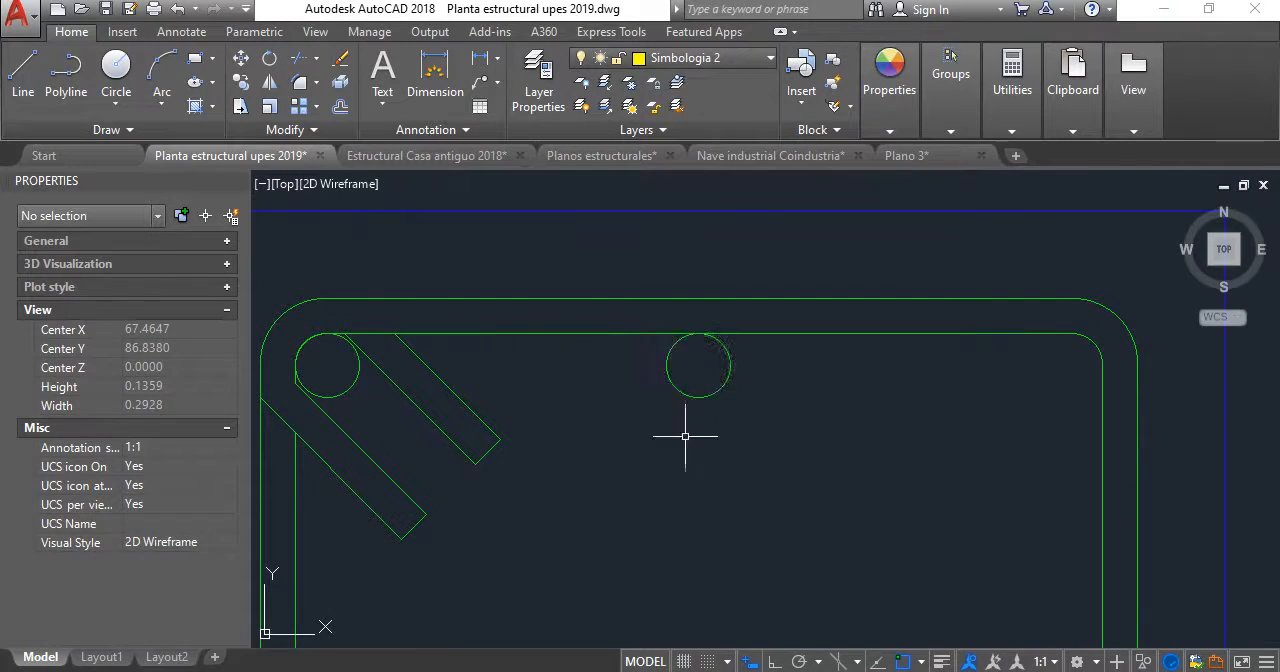
pyautogui.scroll(-2, 685, 436)
pyautogui.click(515, 325)
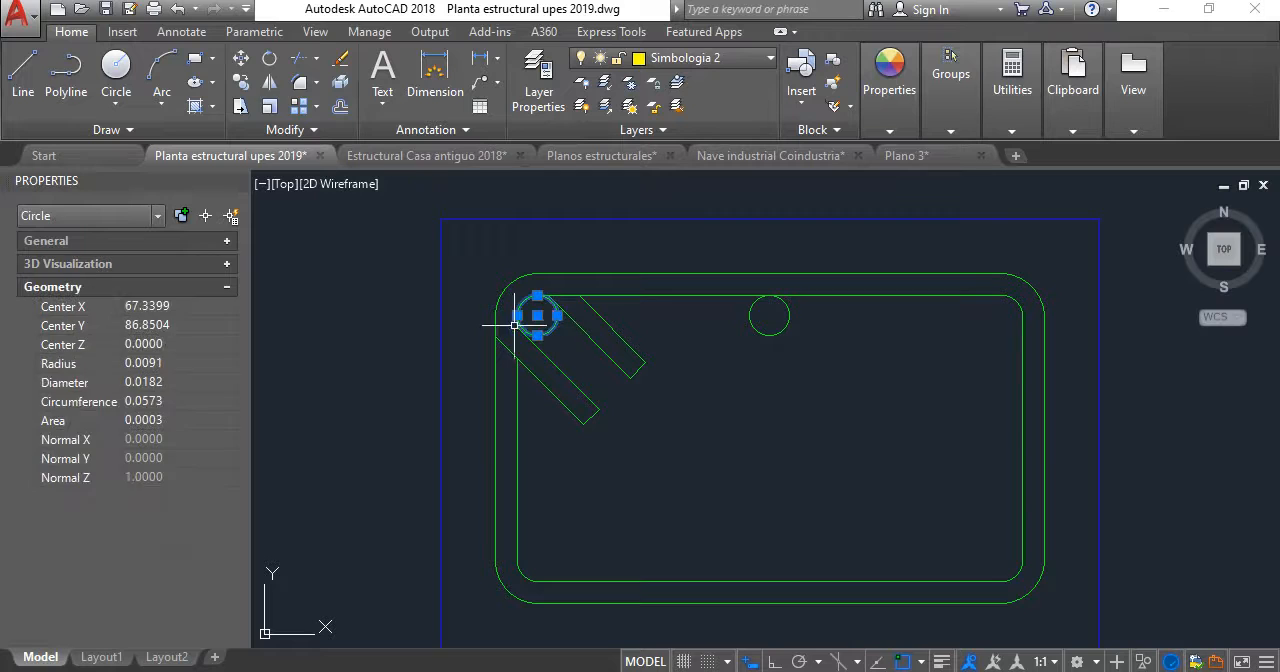
pyautogui.click(269, 79)
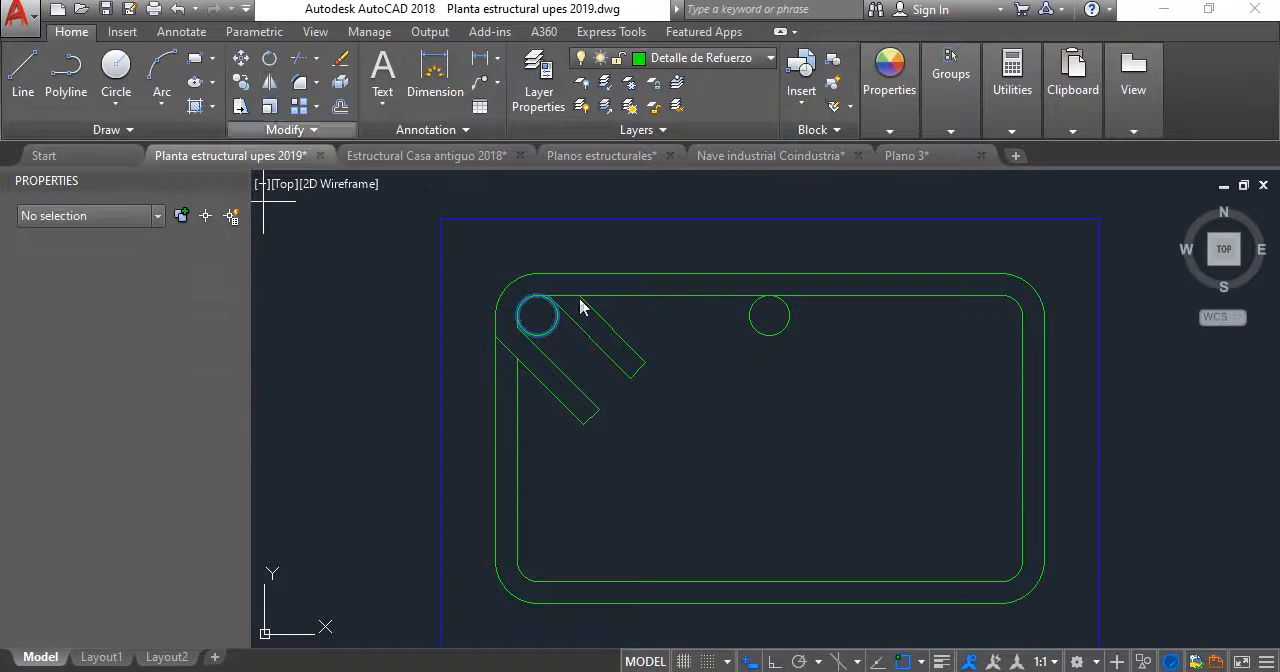
pyautogui.click(768, 580)
pyautogui.press('F8')
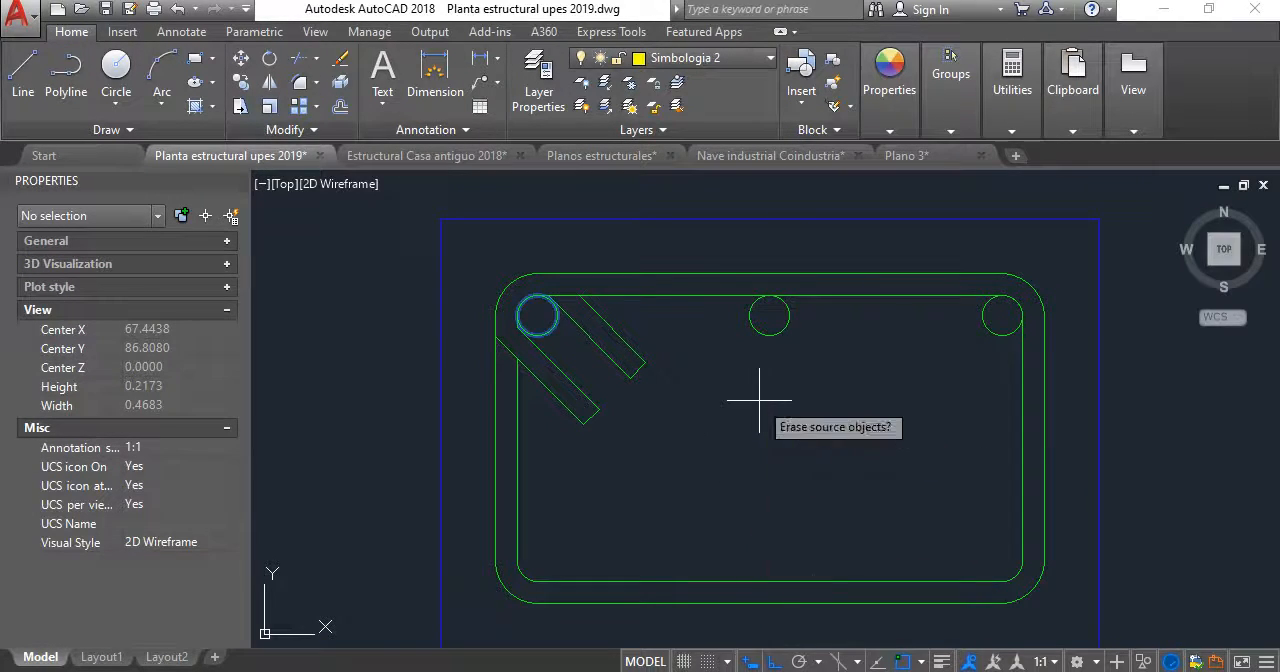
pyautogui.click(994, 354)
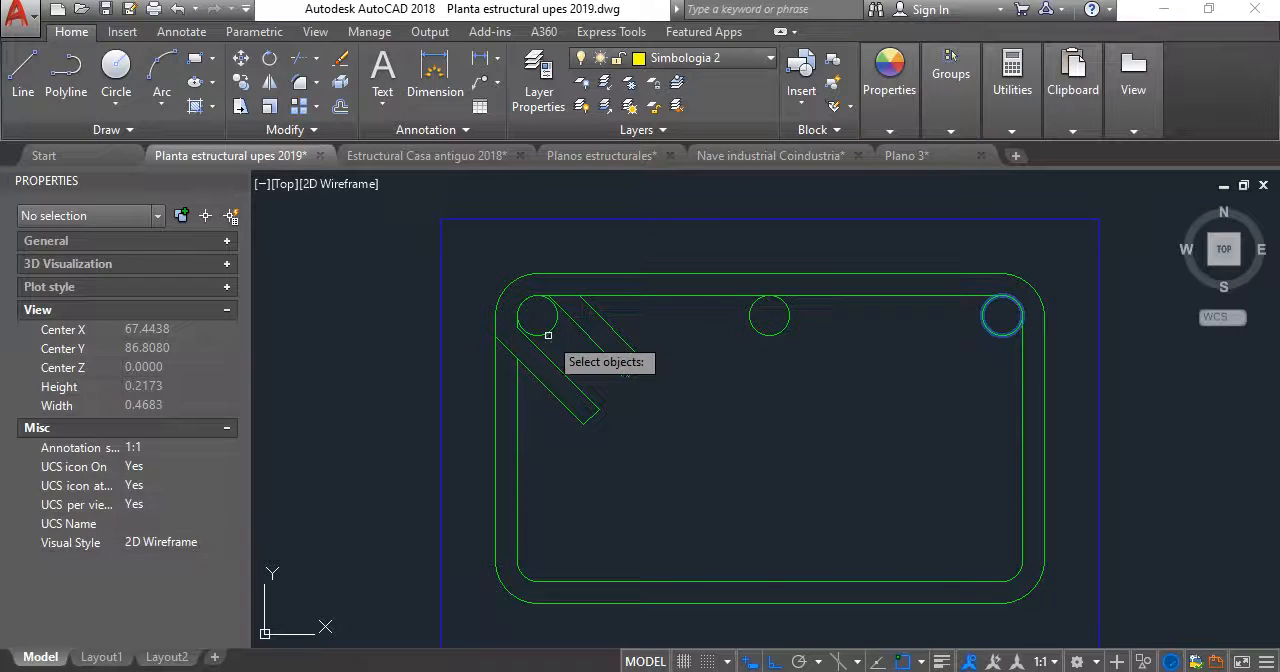
pyautogui.press('Return')
pyautogui.press('Escape')
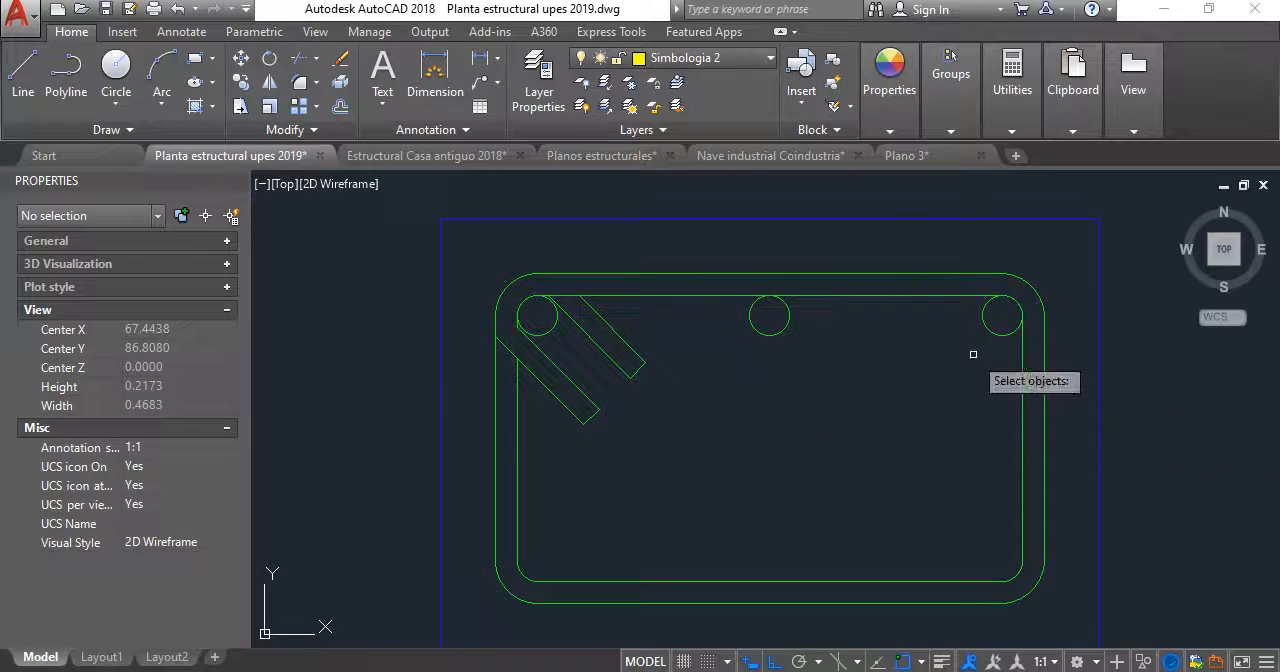
# - Mirror the three upper bar circles about the stirrup's horizontal centreline to the lower side, keeping the originals
pyautogui.click(982, 355)
pyautogui.click(729, 324)
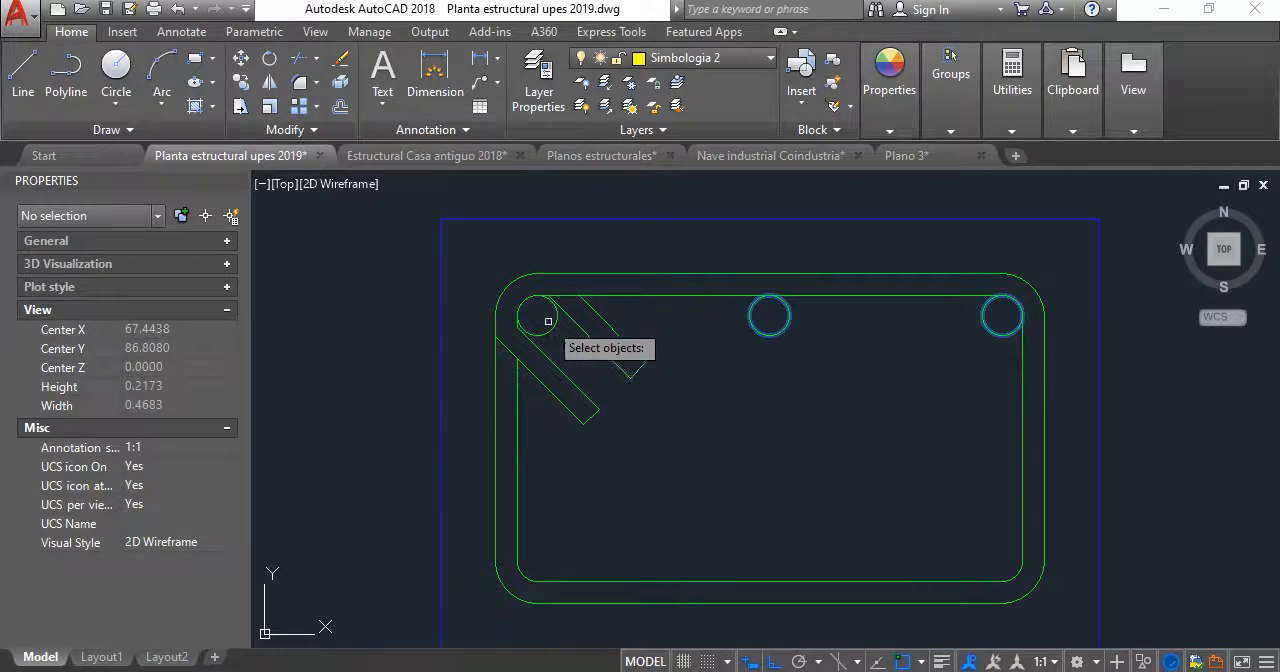
pyautogui.press('Return')
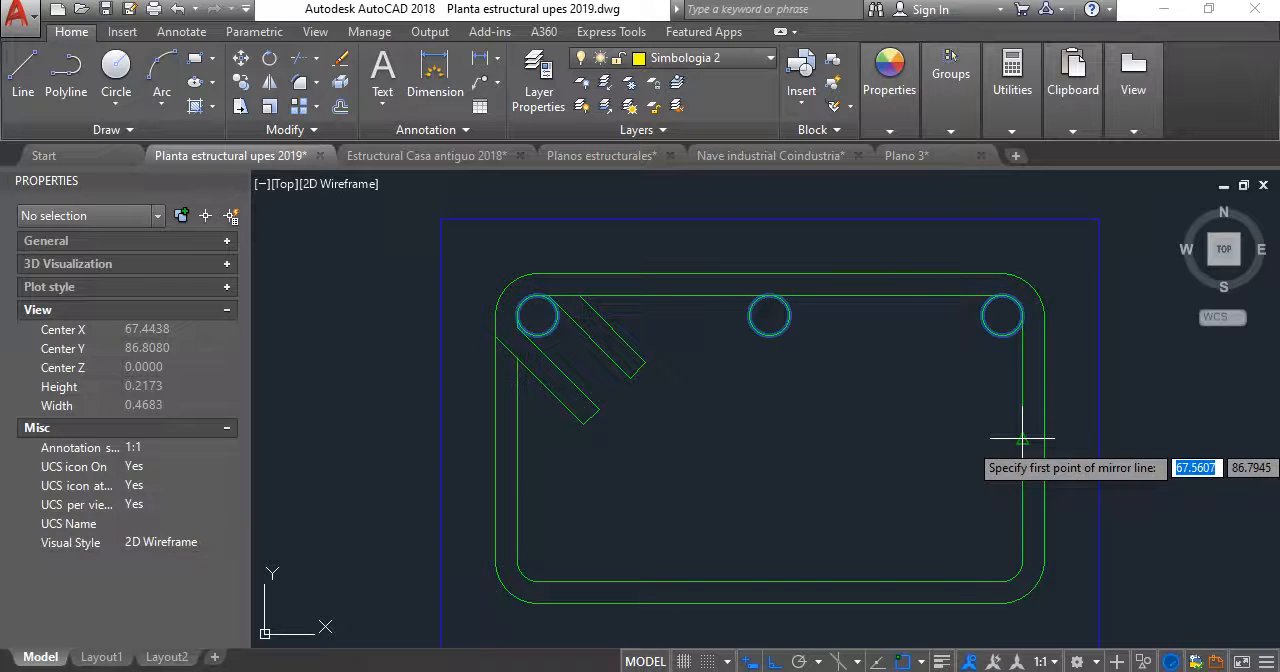
pyautogui.click(1021, 437)
pyautogui.press('Return')
pyautogui.scroll(-4, 790, 410)
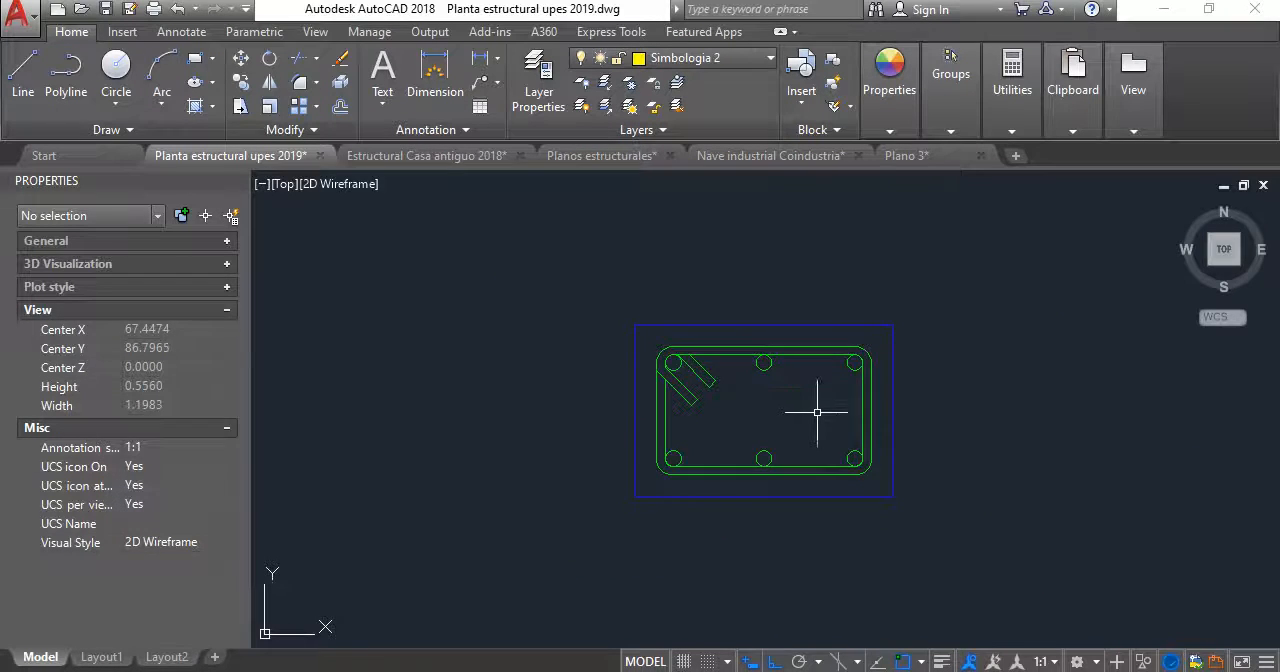
# - Draw a rectangle of lines above the footing section, 0.15 wide and about 0.2 high
pyautogui.scroll(-4, 789, 375)
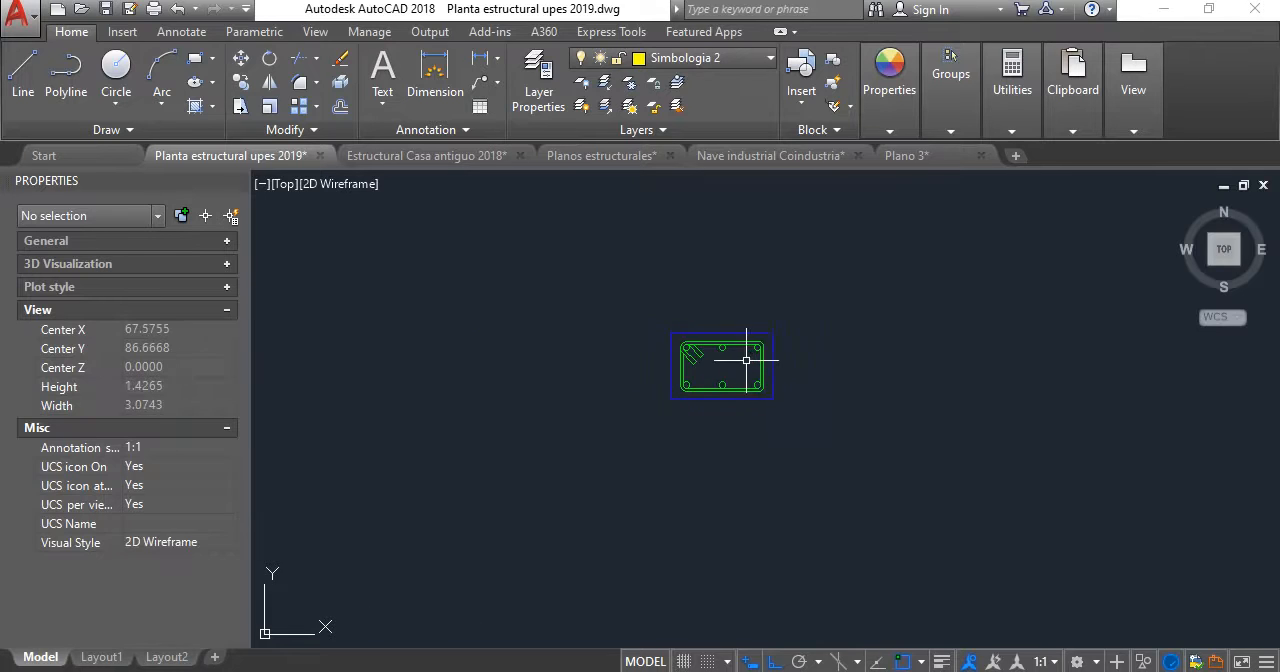
pyautogui.scroll(2, 735, 345)
pyautogui.scroll(-2, 744, 281)
pyautogui.moveTo(741, 286); pyautogui.dragTo(741, 313, button='middle')
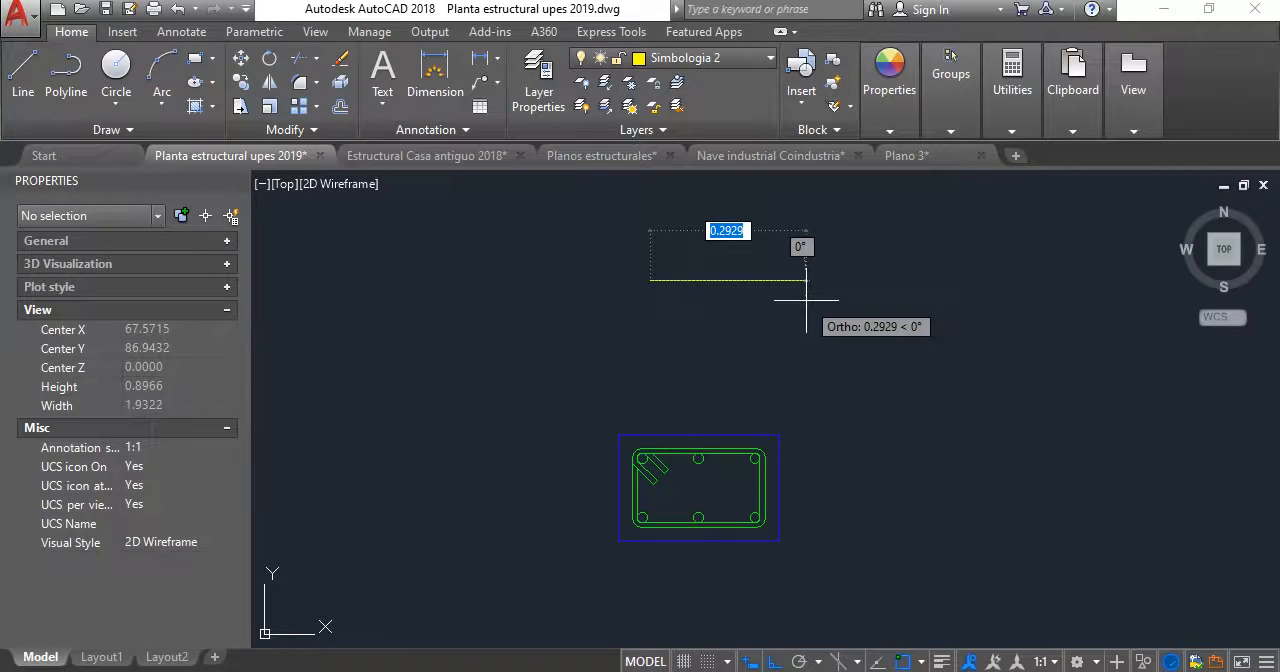
pyautogui.write('.2')
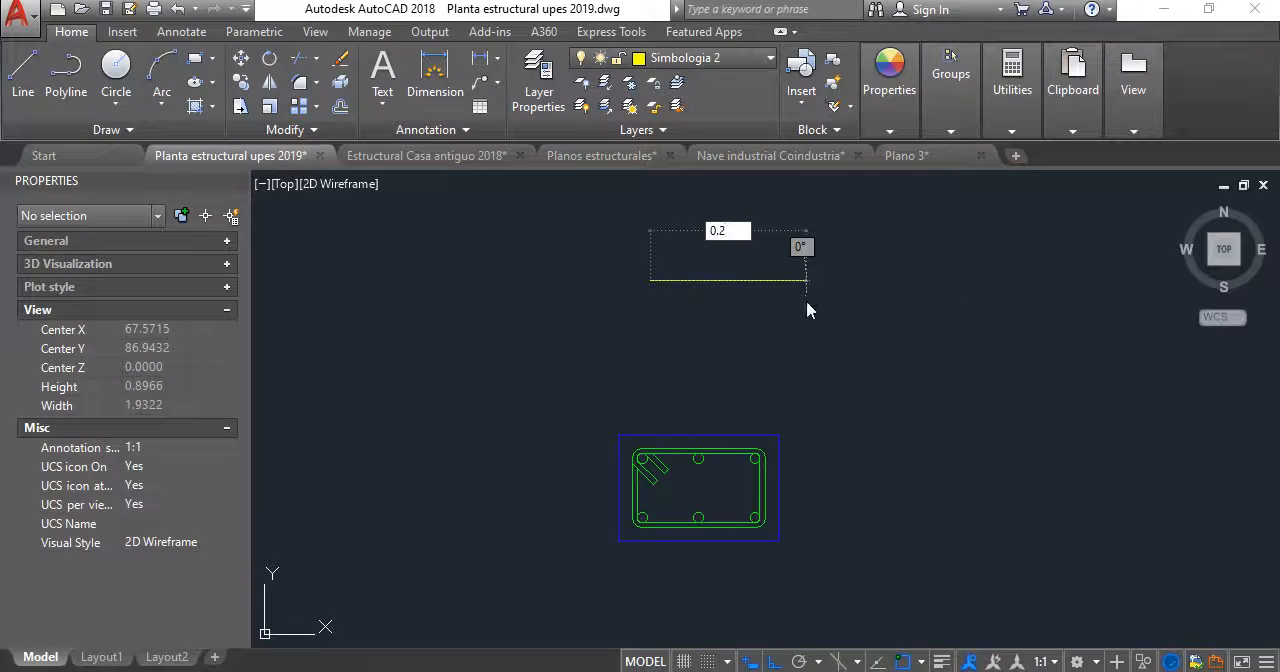
pyautogui.press('BackSpace')
pyautogui.write('15')
pyautogui.press('Return')
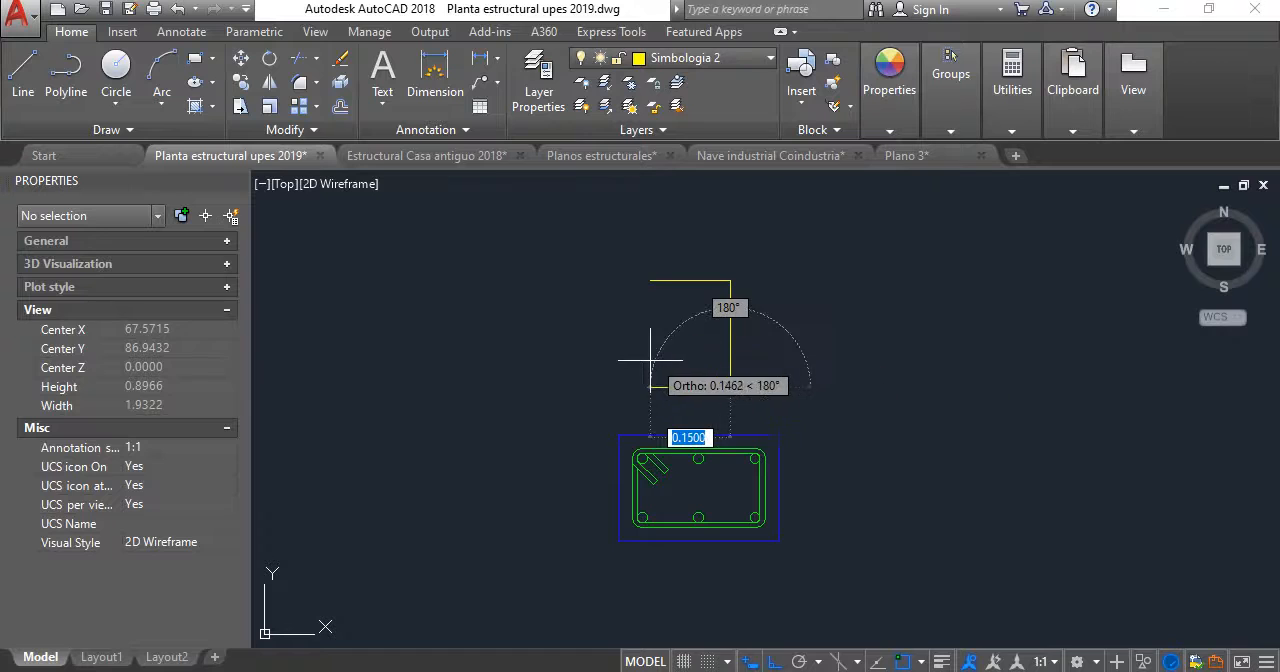
pyautogui.write('0.1')
pyautogui.press('Return')
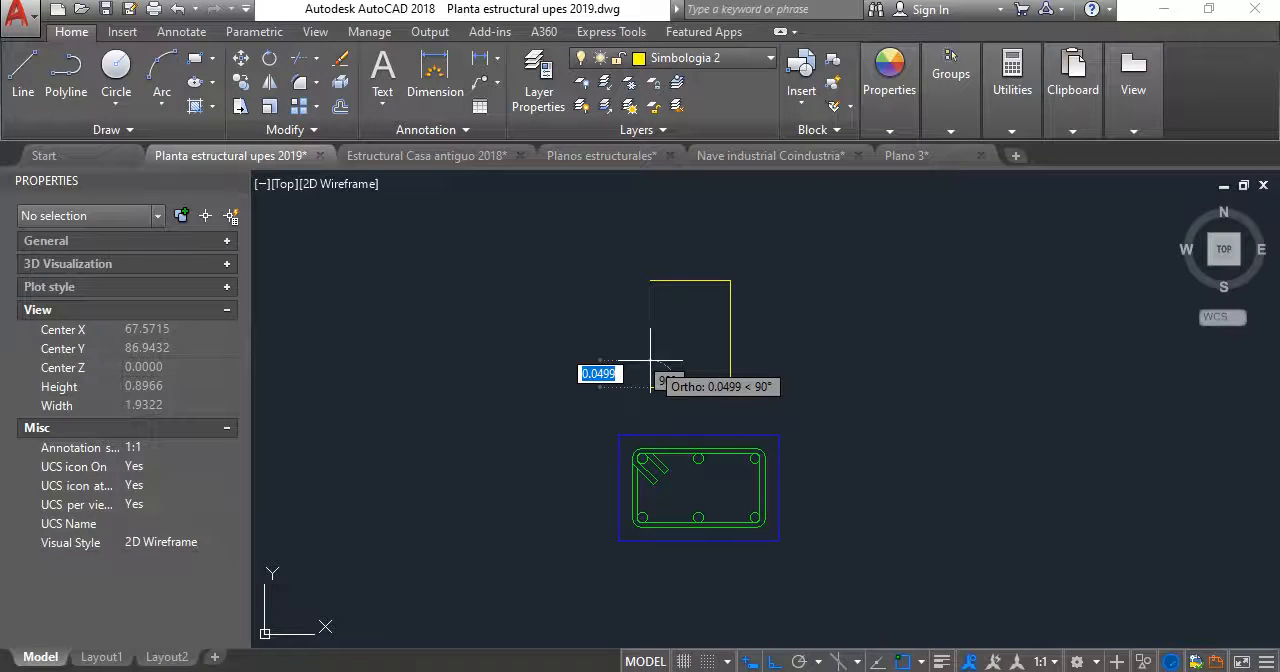
# - Offset the lower side of the yellow rectangle downward by 0.01
pyautogui.scroll(2, 670, 404)
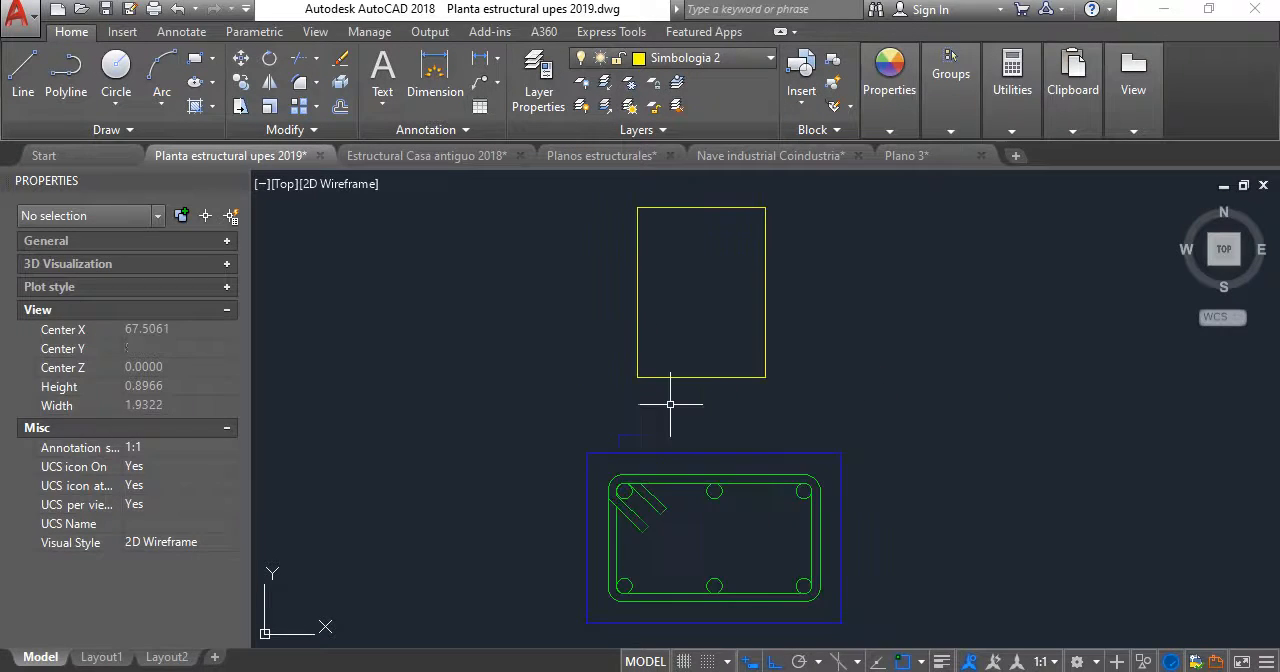
pyautogui.scroll(4, 685, 388)
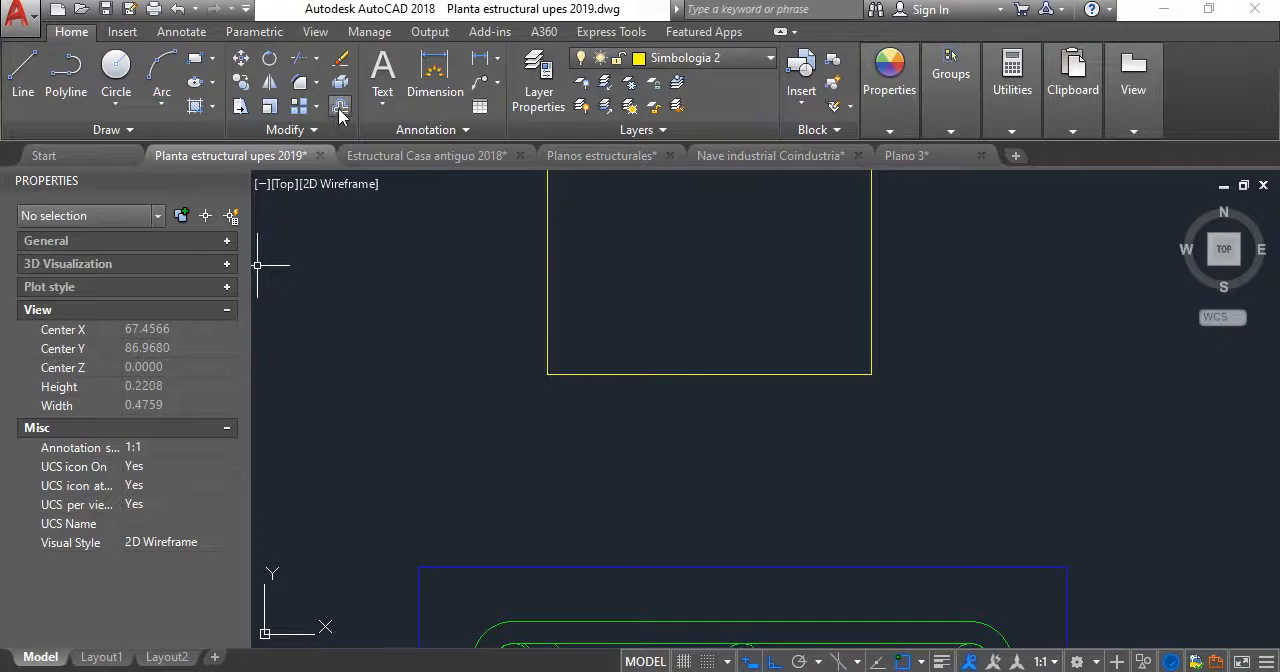
pyautogui.click(339, 107)
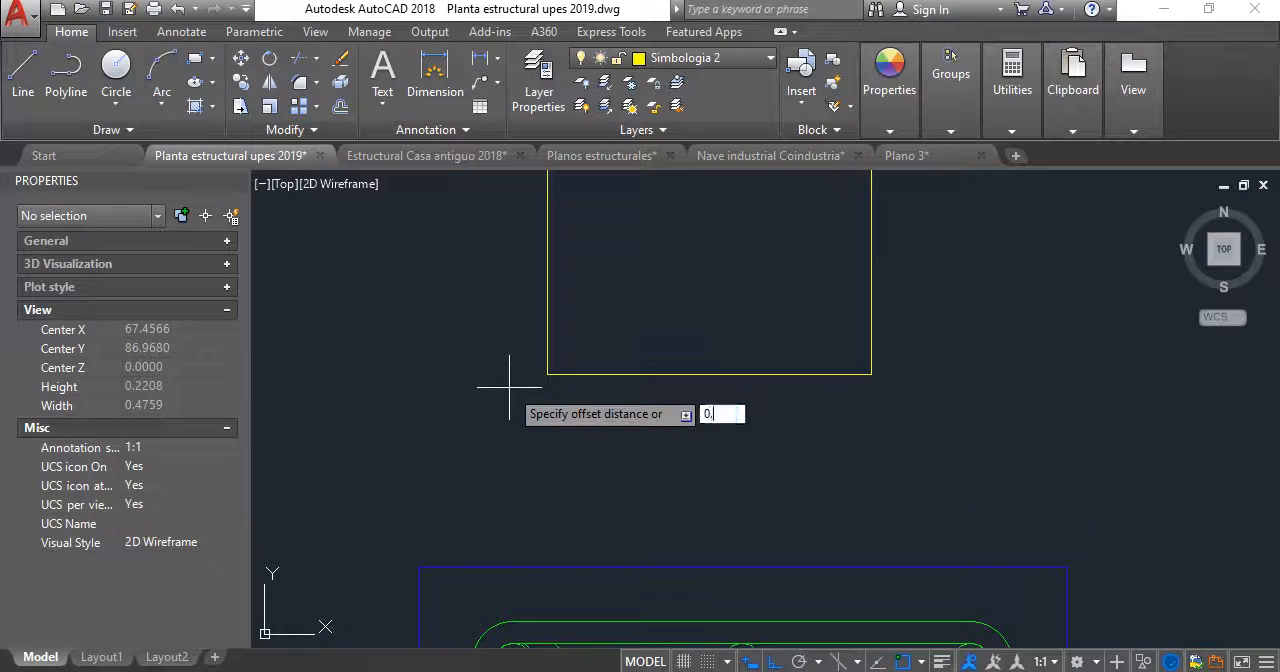
pyautogui.click(738, 374)
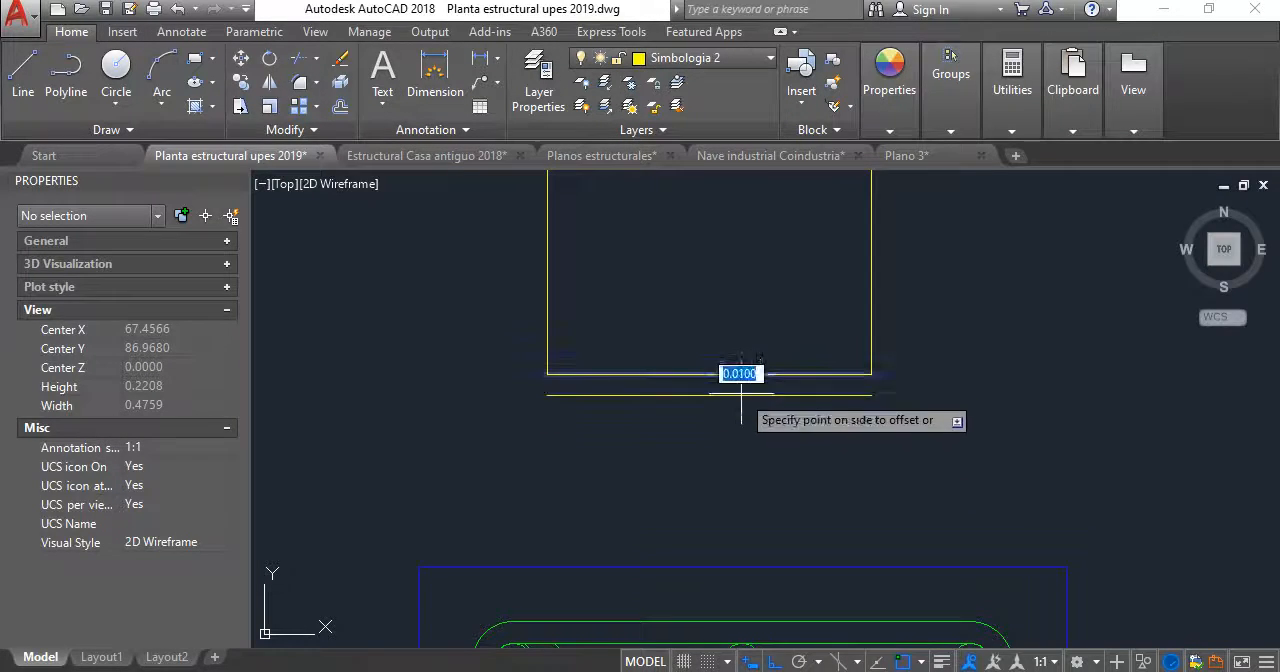
pyautogui.click(732, 446)
pyautogui.press('Escape')
pyautogui.scroll(-2, 722, 404)
pyautogui.scroll(2, 732, 411)
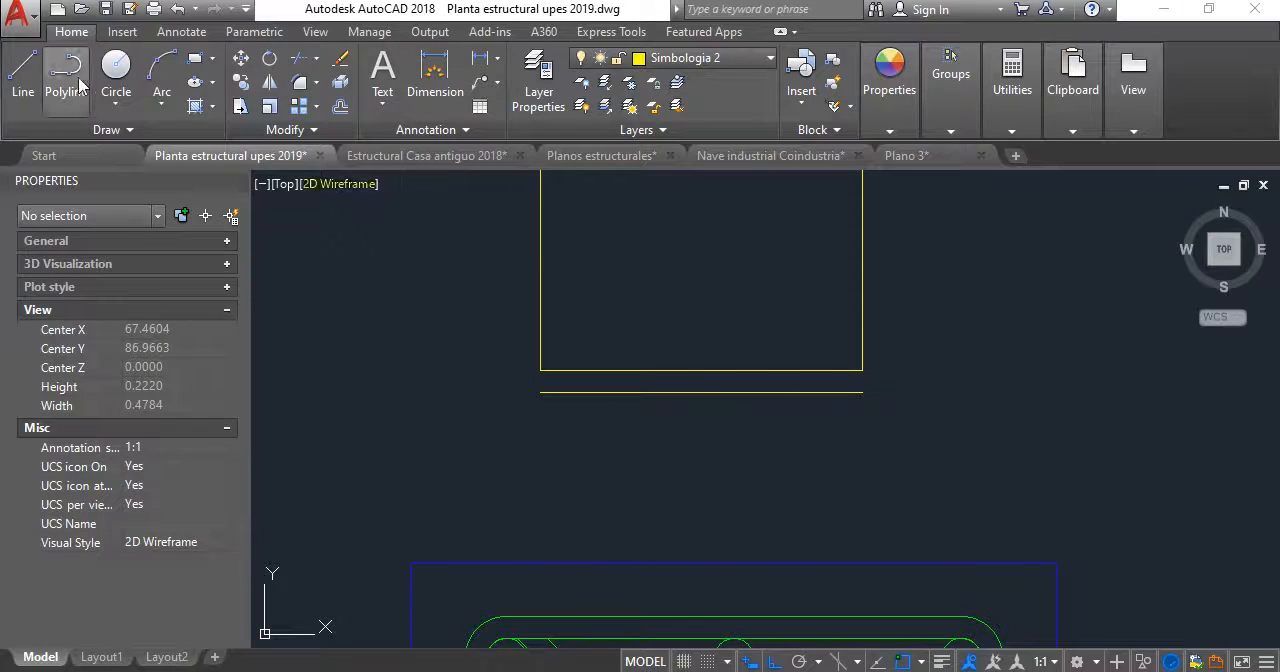
# - Draw a circle centred on the midpoint of the offset line below the rectangle
pyautogui.click(116, 70)
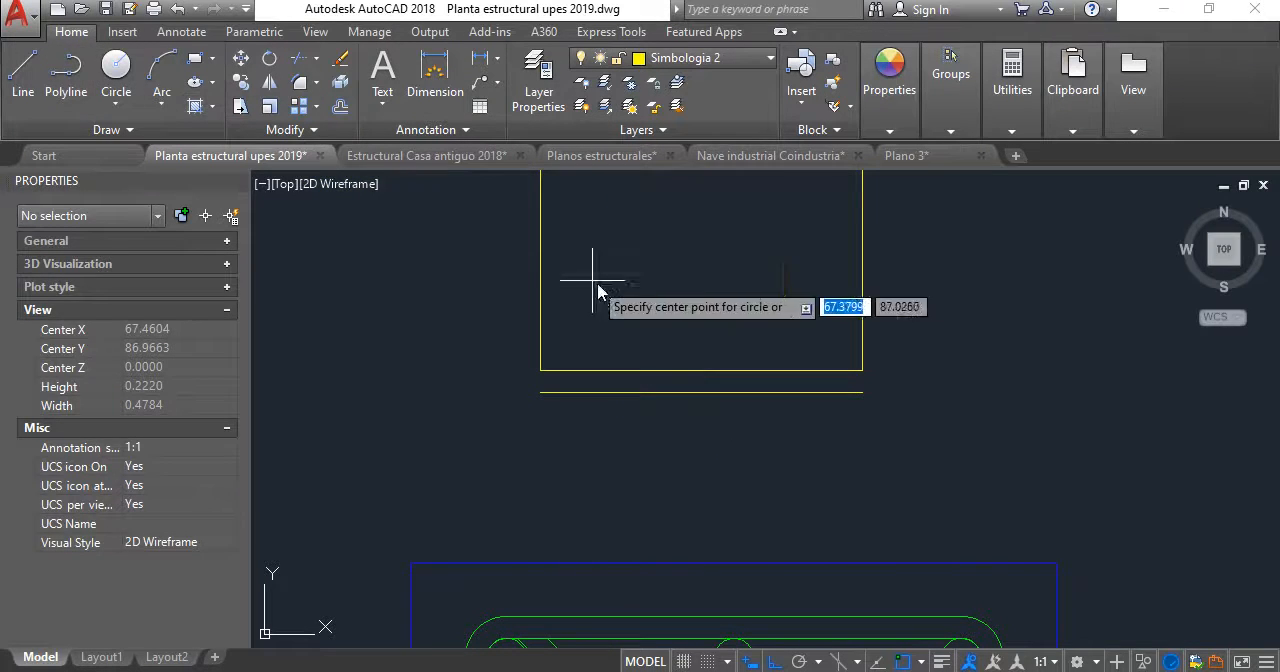
pyautogui.click(701, 392)
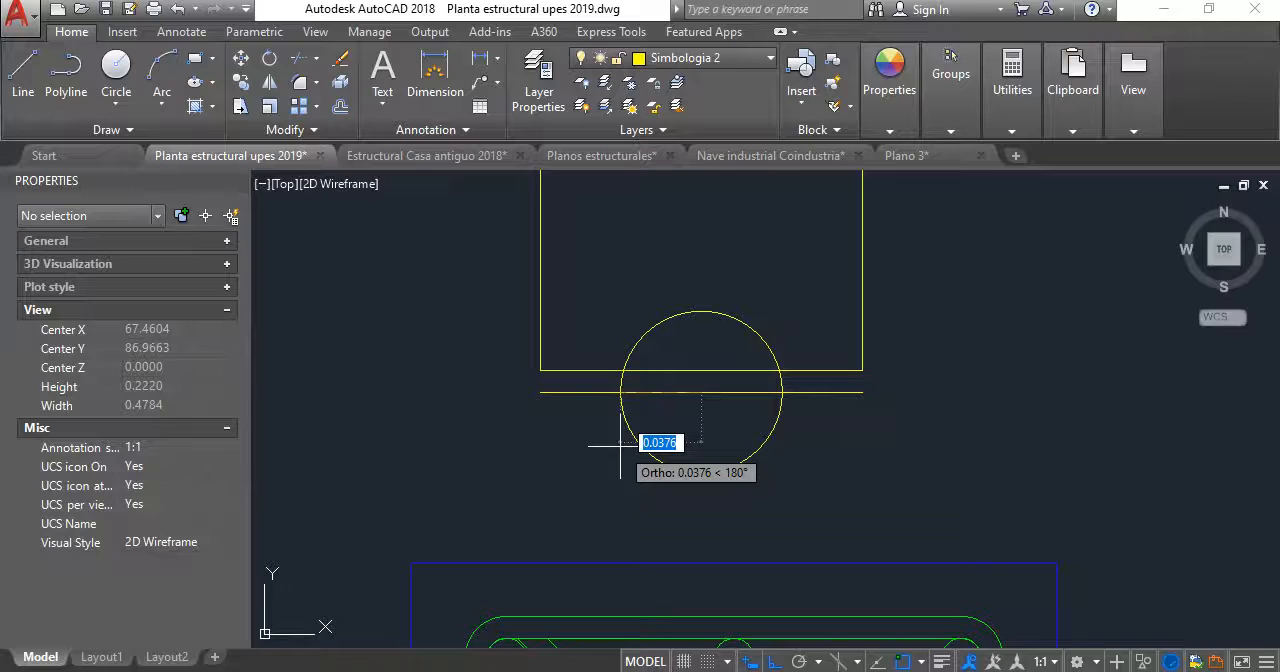
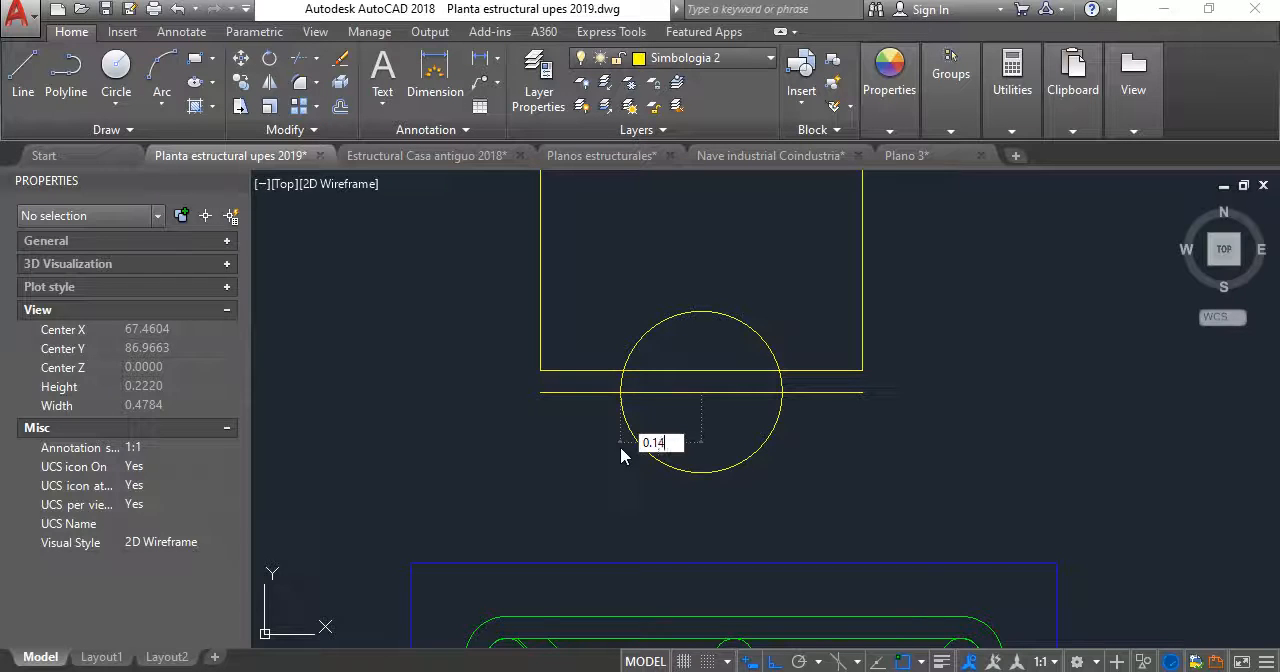
# - Draw two circles of radius 0.14 and 0.075, both centred on the midpoint of the offset line below the rectangle
pyautogui.press('Return')
pyautogui.press('Return')
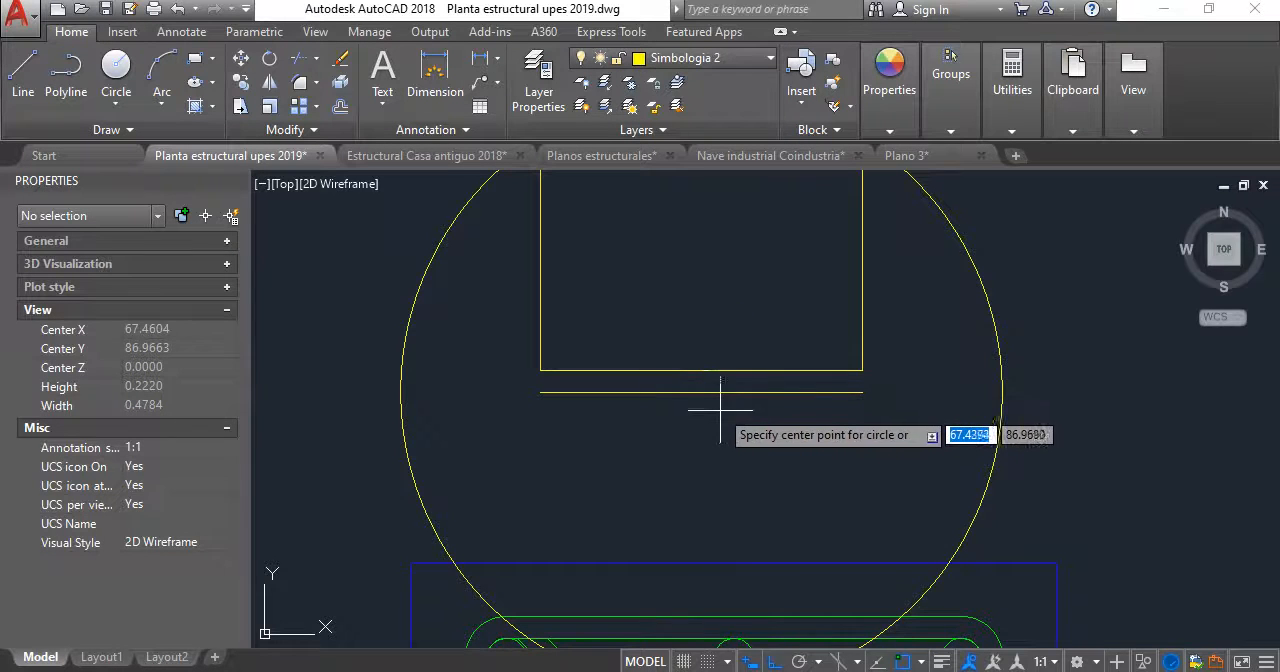
pyautogui.click(701, 392)
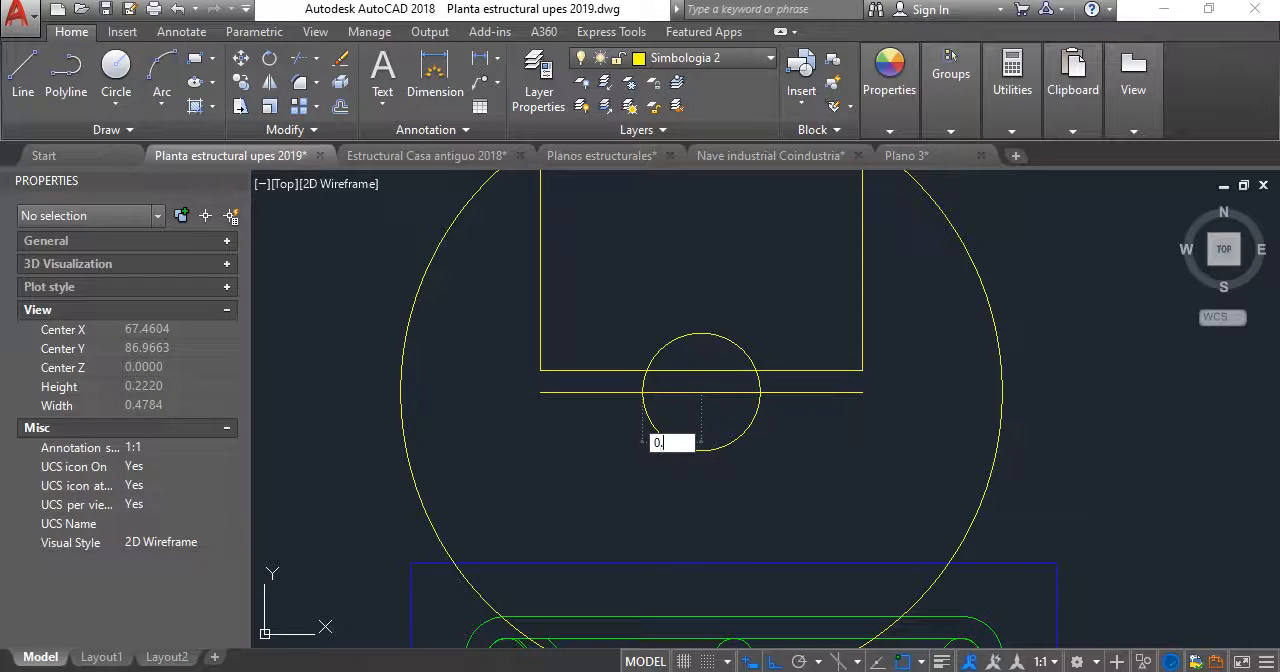
pyautogui.write('0.075')
pyautogui.press('Return')
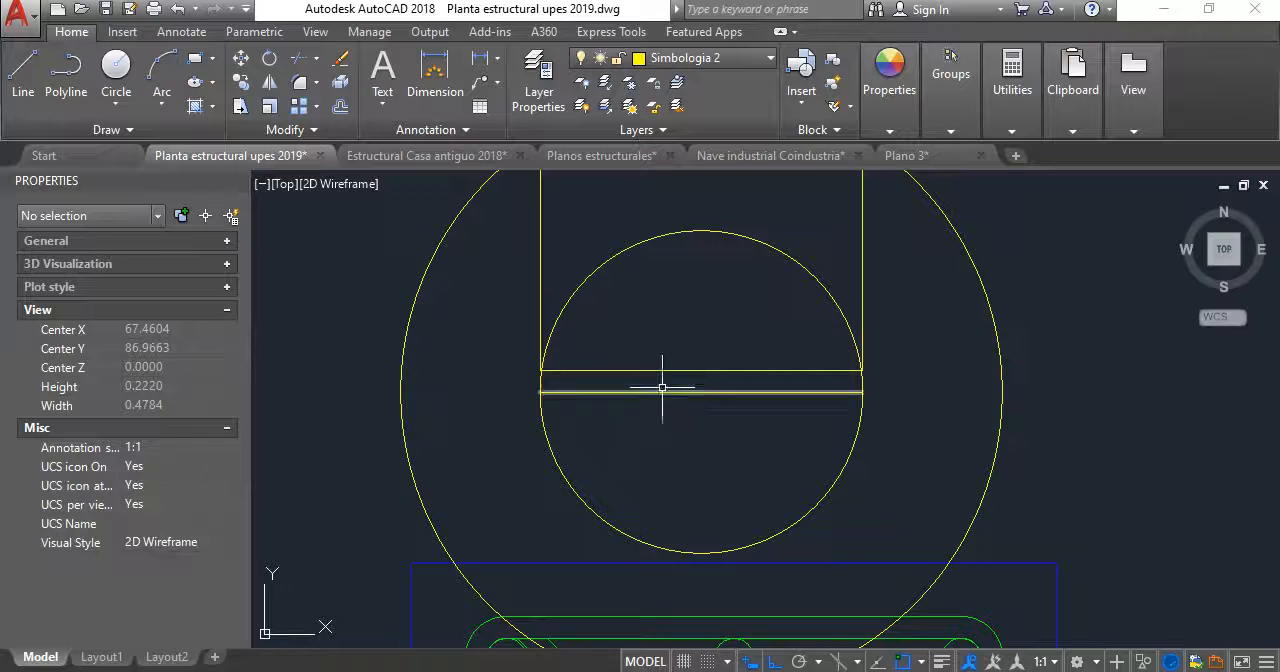
# - Draw a third concentric circle of radius about 0.07 on the midpoint of the offset line
pyautogui.press('Return')
pyautogui.click(701, 392)
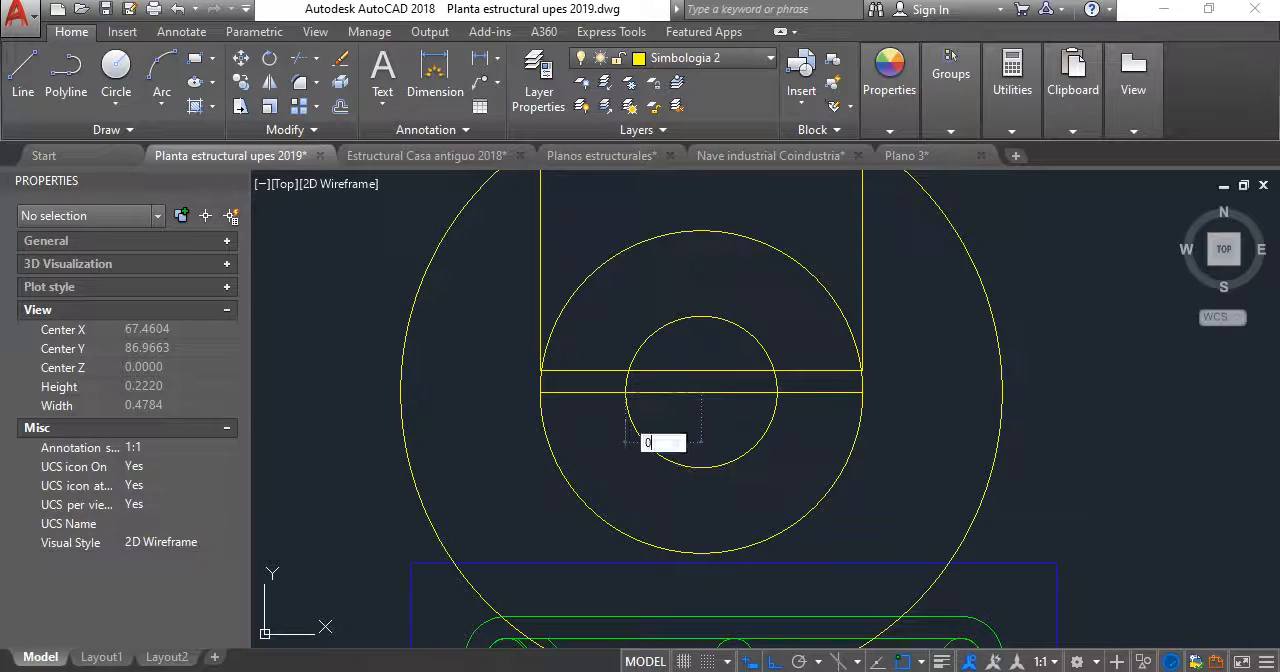
pyautogui.write('0.075')
pyautogui.press('Return')
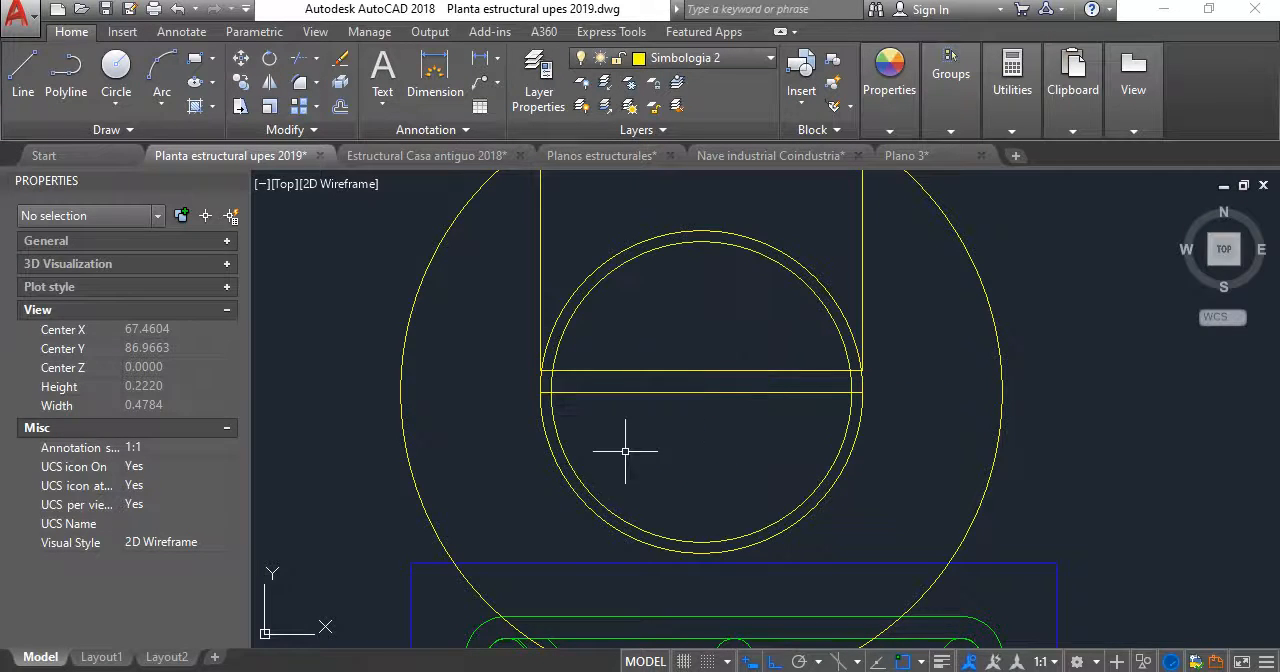
# - Delete the two larger circles, keeping only the innermost one
pyautogui.click(853, 430)
pyautogui.click(1001, 378)
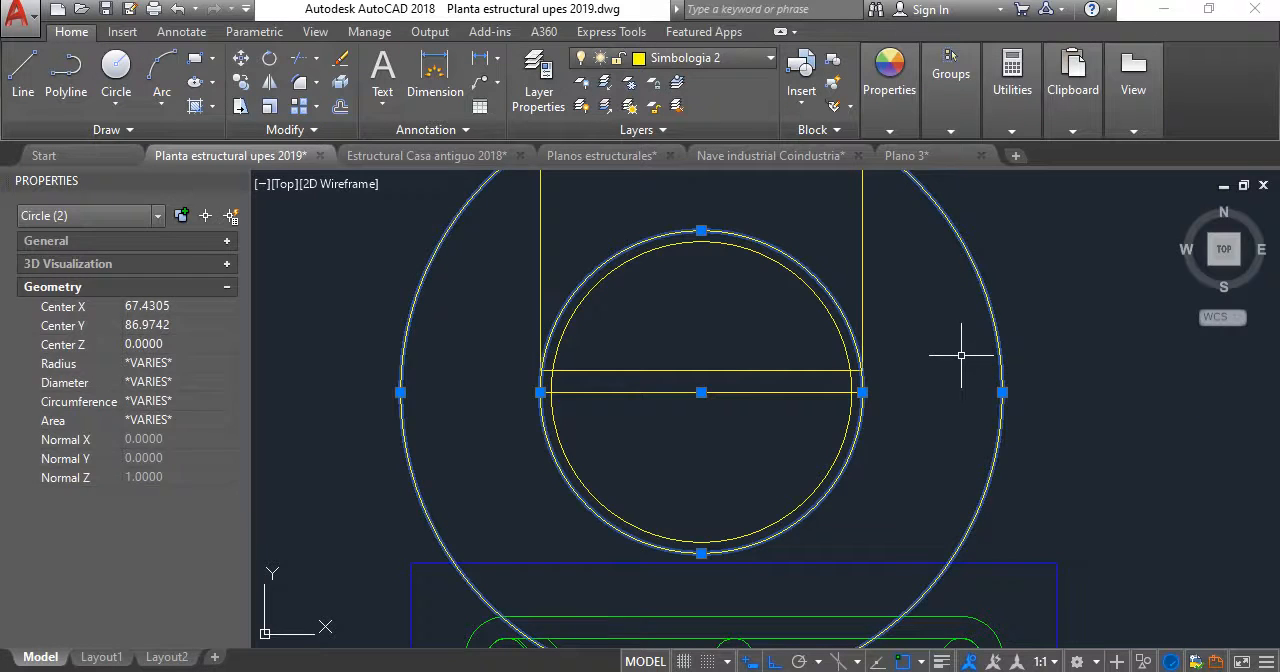
pyautogui.press('Delete')
# - Draw a vertical line upward from each intersection of the circle with the offset line, past the rectangle's lower side
pyautogui.scroll(2, 483, 362)
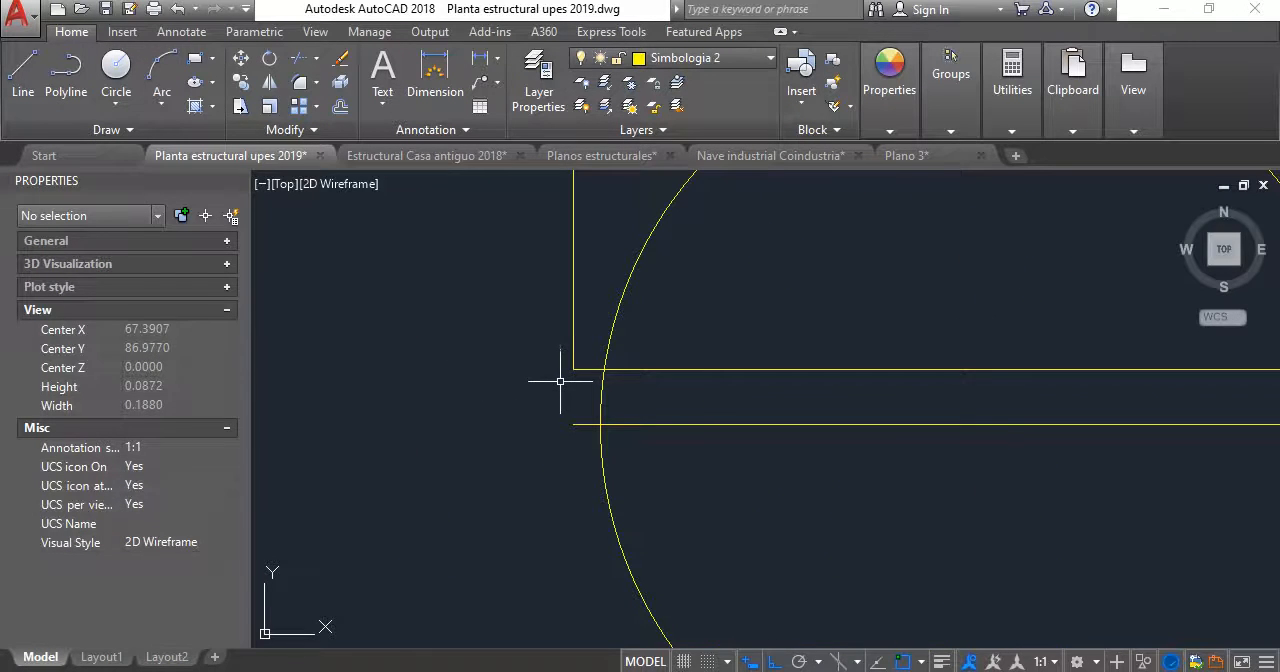
pyautogui.scroll(-6, 551, 378)
pyautogui.scroll(4, 551, 409)
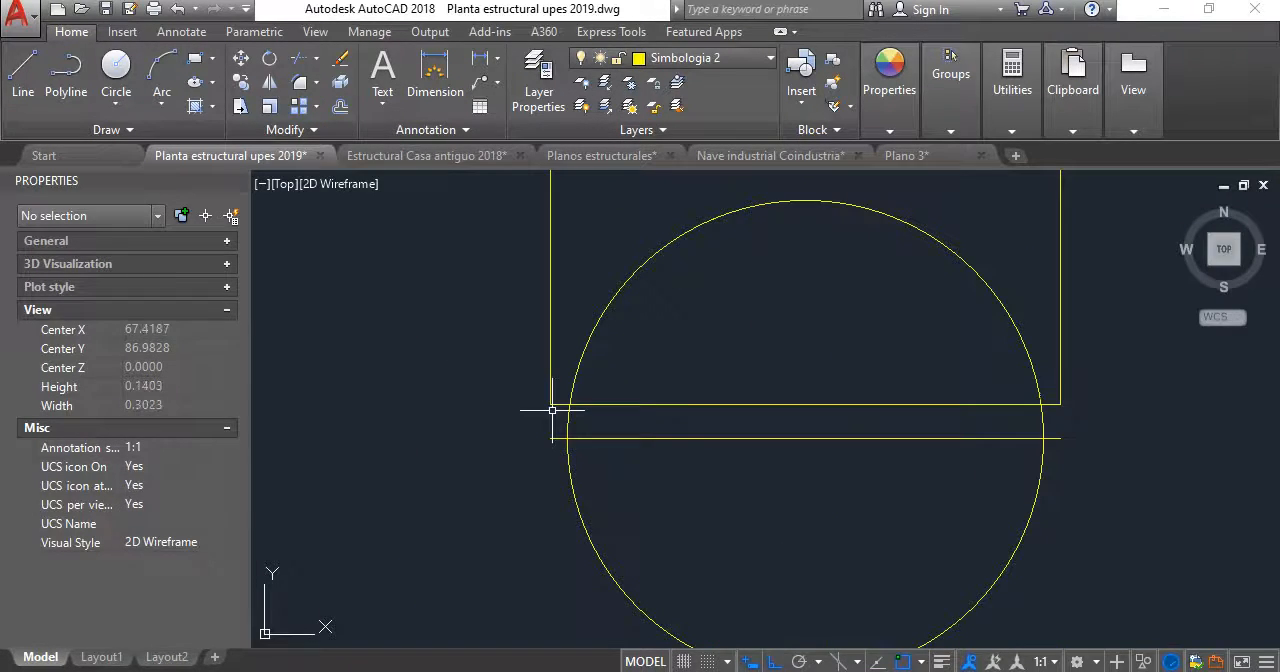
pyautogui.press('l')
pyautogui.press('Return')
pyautogui.scroll(4, 575, 420)
pyautogui.click(556, 465)
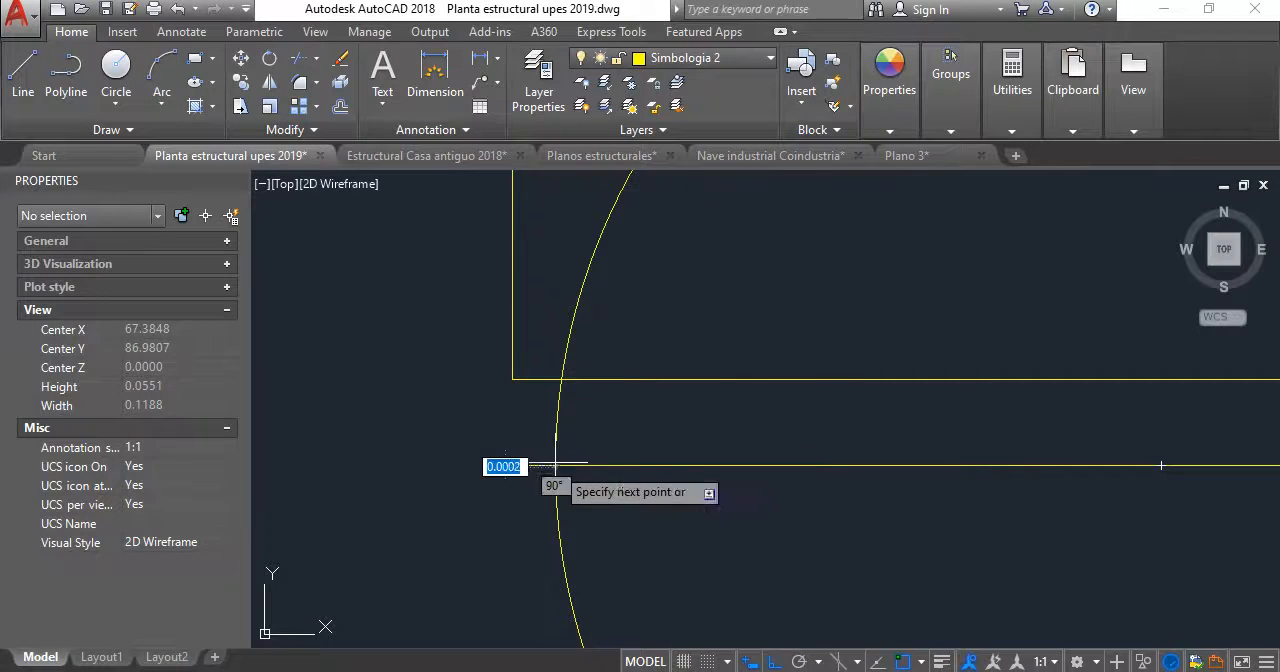
pyautogui.scroll(-4, 548, 328)
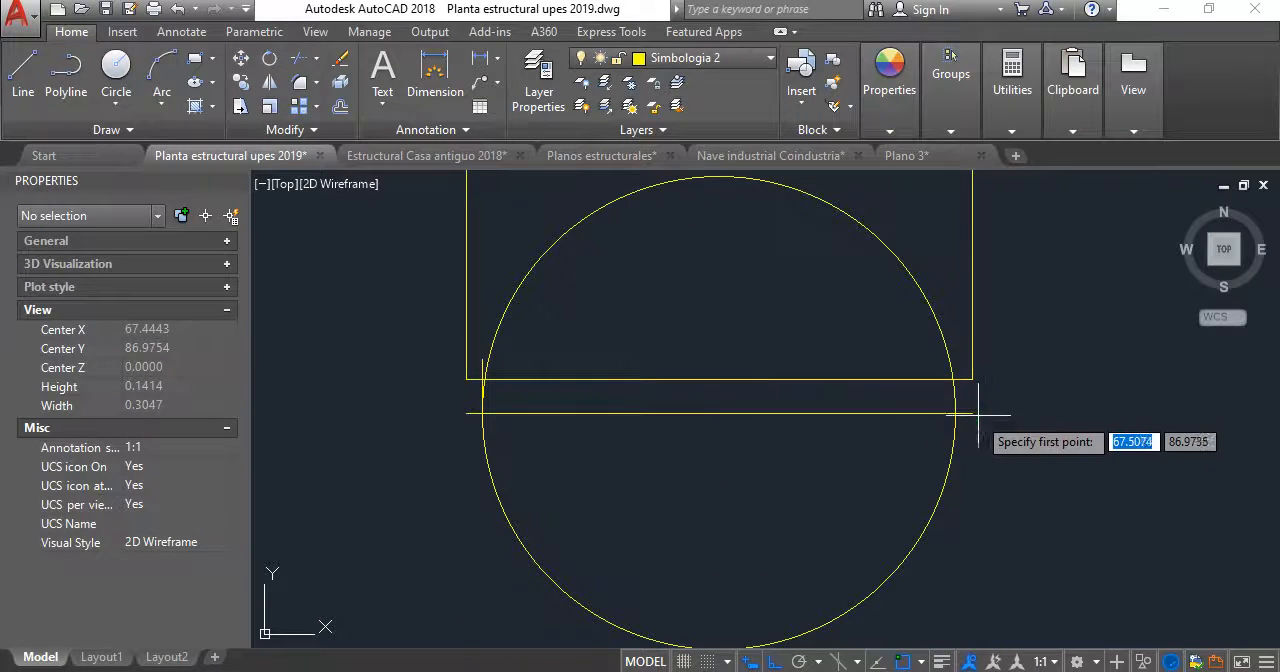
pyautogui.scroll(4, 955, 413)
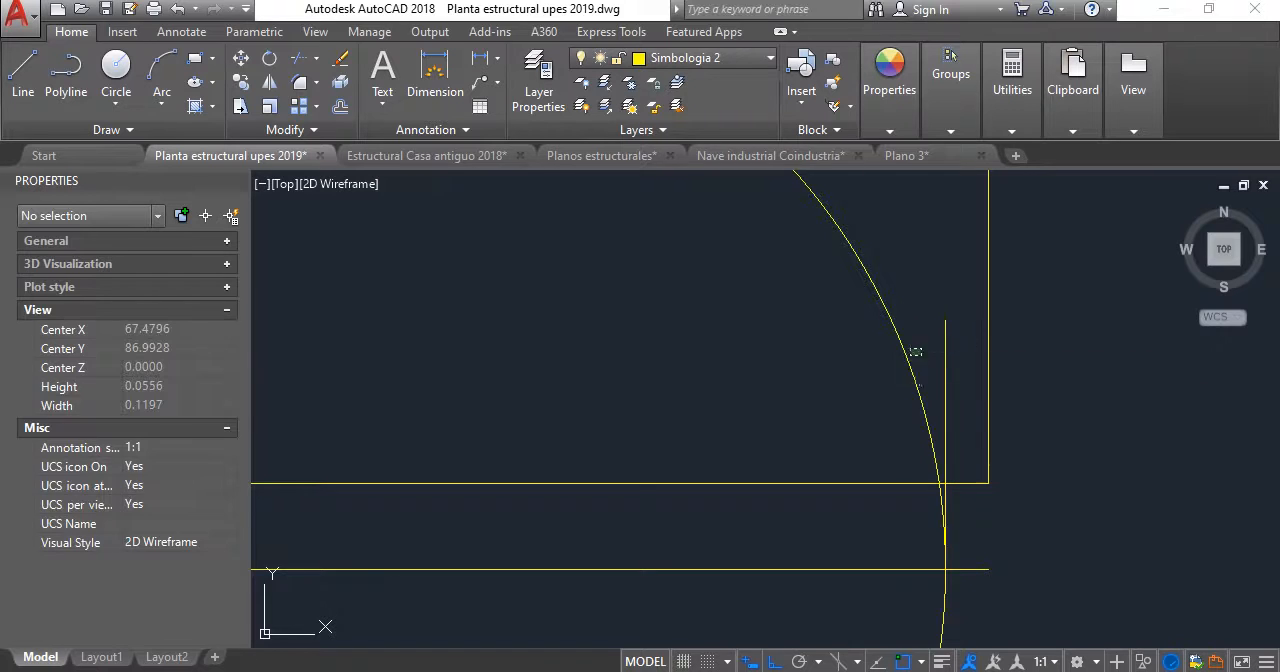
# - Delete the remaining construction circle around the offset line
pyautogui.click(900, 337)
pyautogui.press('Delete')
pyautogui.scroll(-6, 1086, 356)
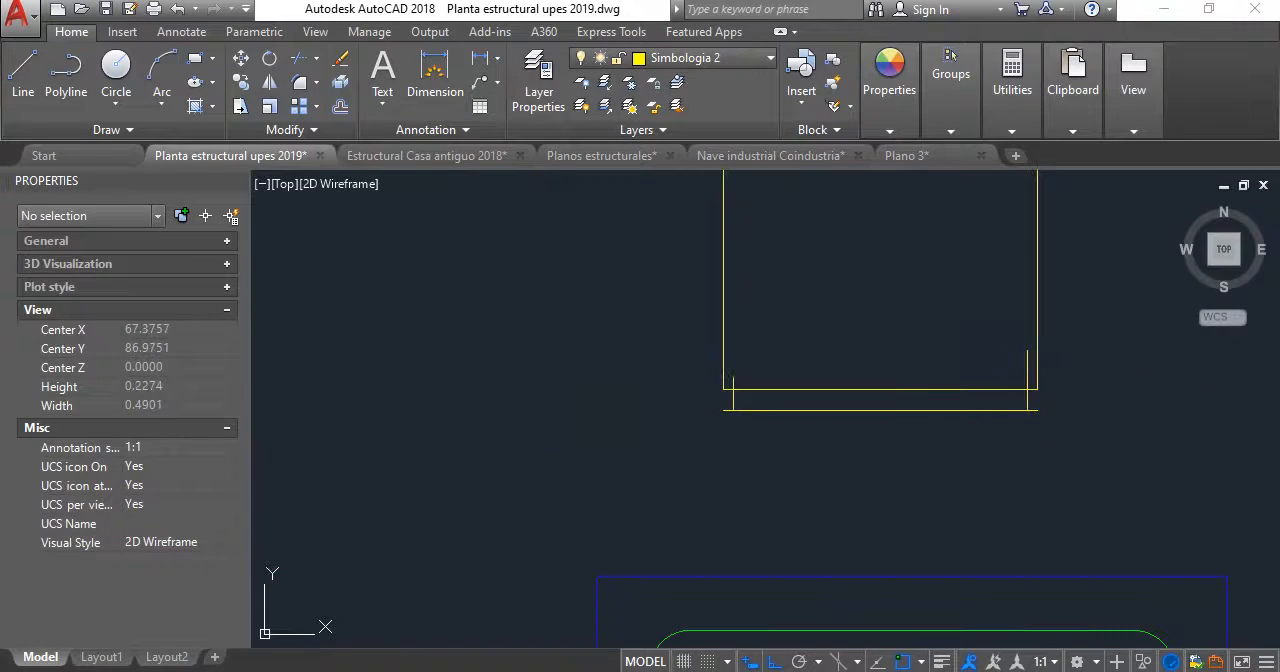
# - Trim the parts of the two short vertical lines that extend above the rectangle's lower side
pyautogui.click(299, 58)
pyautogui.rightClick(672, 327)
pyautogui.scroll(8, 712, 357)
pyautogui.click(899, 525)
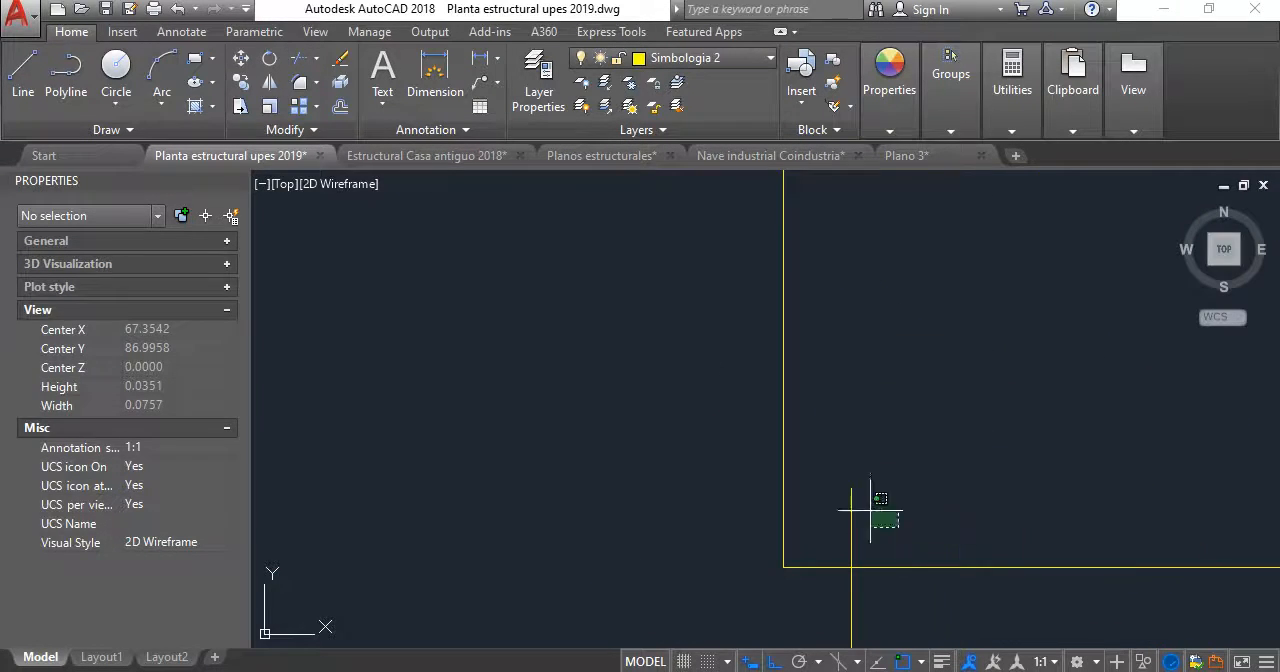
pyautogui.click(855, 528)
pyautogui.scroll(-2, 879, 475)
pyautogui.scroll(-2, 883, 475)
pyautogui.moveTo(883, 475); pyautogui.dragTo(480, 392, button='middle')
pyautogui.scroll(4, 779, 461)
pyautogui.click(779, 467)
pyautogui.click(725, 466)
pyautogui.scroll(-6, 786, 436)
pyautogui.scroll(6, 943, 399)
pyautogui.click(926, 407)
pyautogui.click(845, 350)
pyautogui.scroll(-4, 862, 350)
pyautogui.moveTo(876, 350); pyautogui.dragTo(912, 320, button='middle')
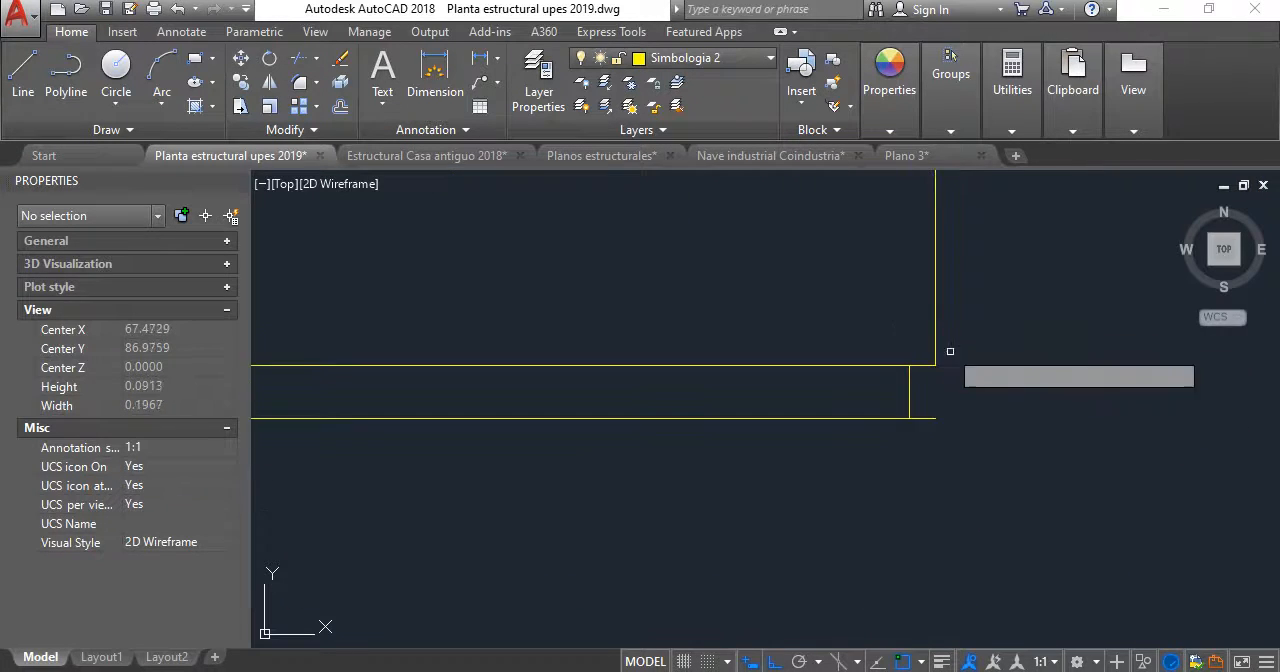
# - Trim both overhanging ends of the offset line beyond the short vertical lines
pyautogui.scroll(2, 945, 413)
pyautogui.click(943, 441)
pyautogui.click(912, 384)
pyautogui.scroll(-3, 886, 394)
pyautogui.moveTo(886, 394); pyautogui.dragTo(1011, 374, button='middle')
pyautogui.scroll(4, 539, 392)
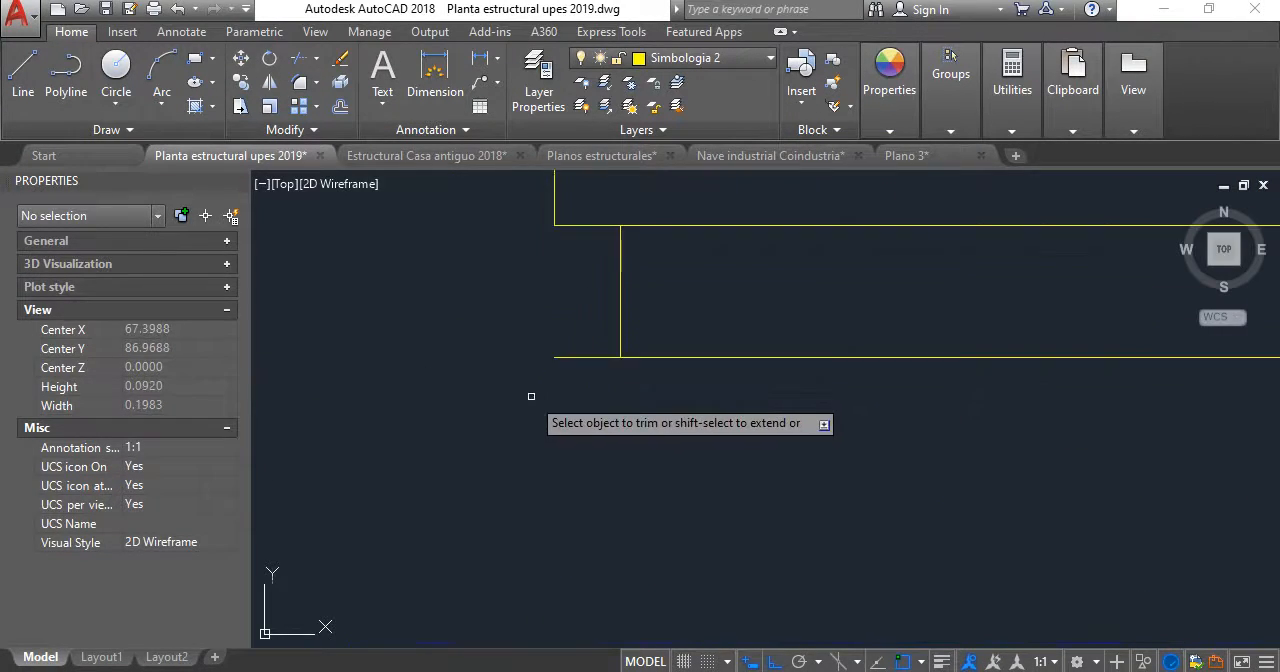
pyautogui.click(592, 378)
pyautogui.click(582, 346)
pyautogui.scroll(-7, 700, 395)
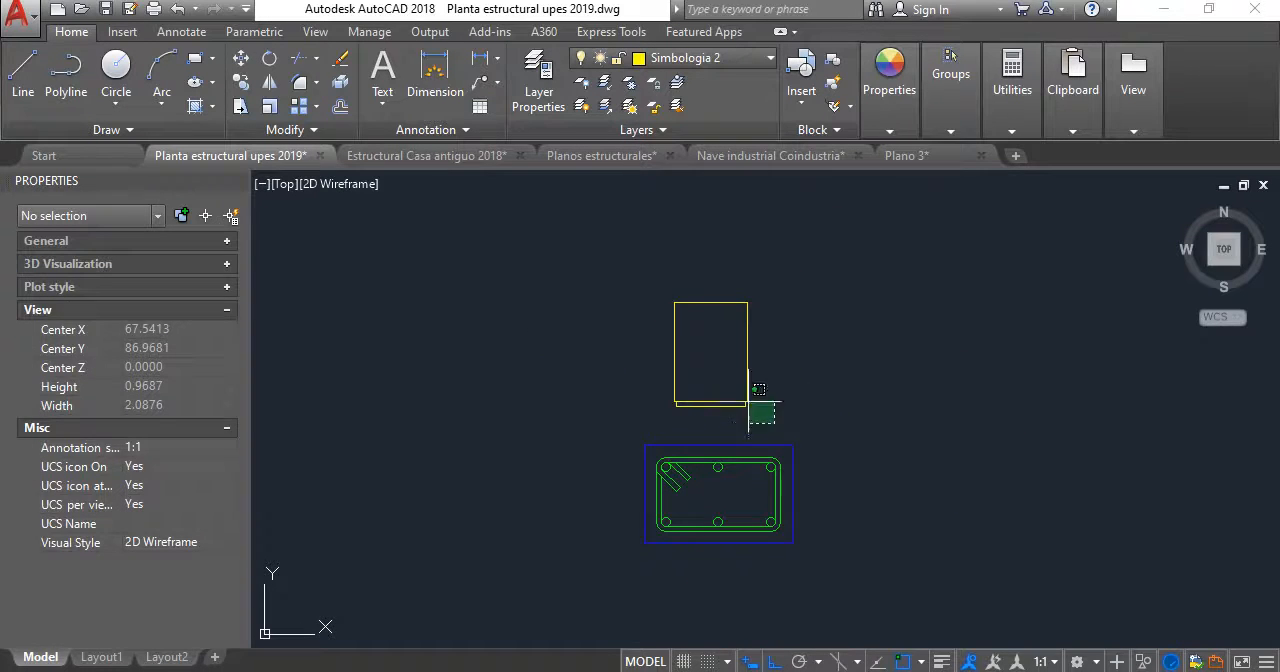
# - Move the block with its mortar joint onto the midpoint of the footing's upper edge and delete the overlapping yellow joint line
pyautogui.click(596, 249)
pyautogui.write('M')
pyautogui.press('Return')
pyautogui.scroll(4, 711, 424)
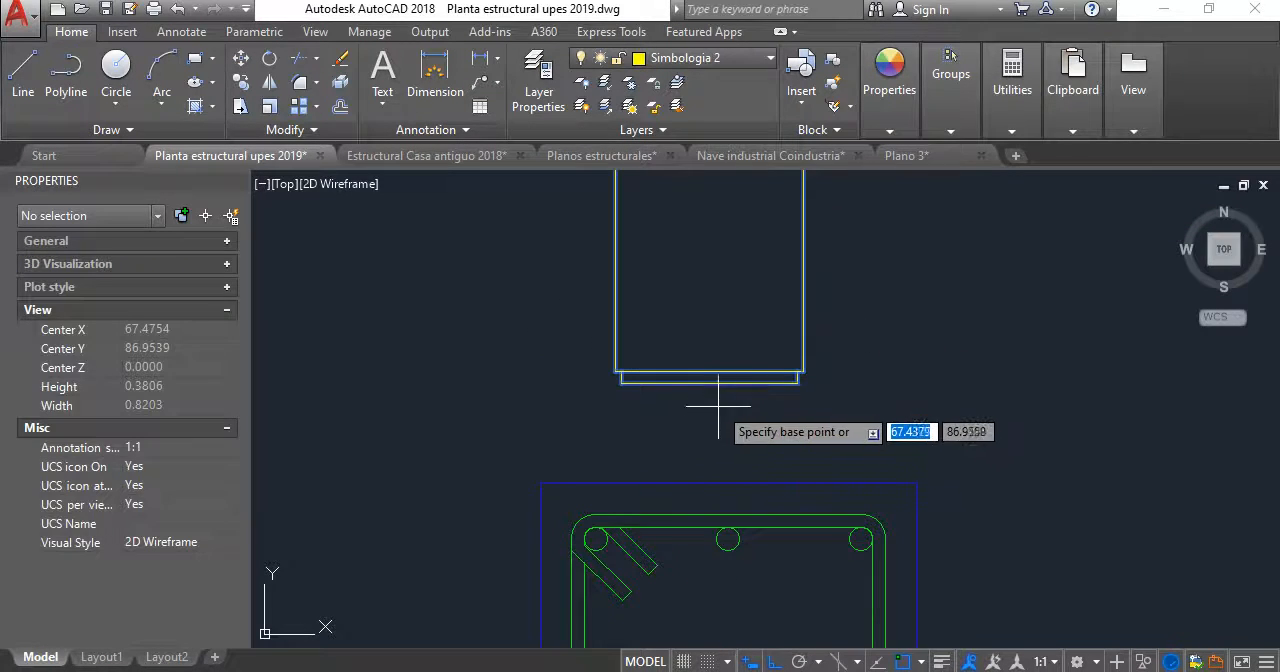
pyautogui.click(710, 383)
pyautogui.scroll(1, 712, 400)
pyautogui.click(729, 483)
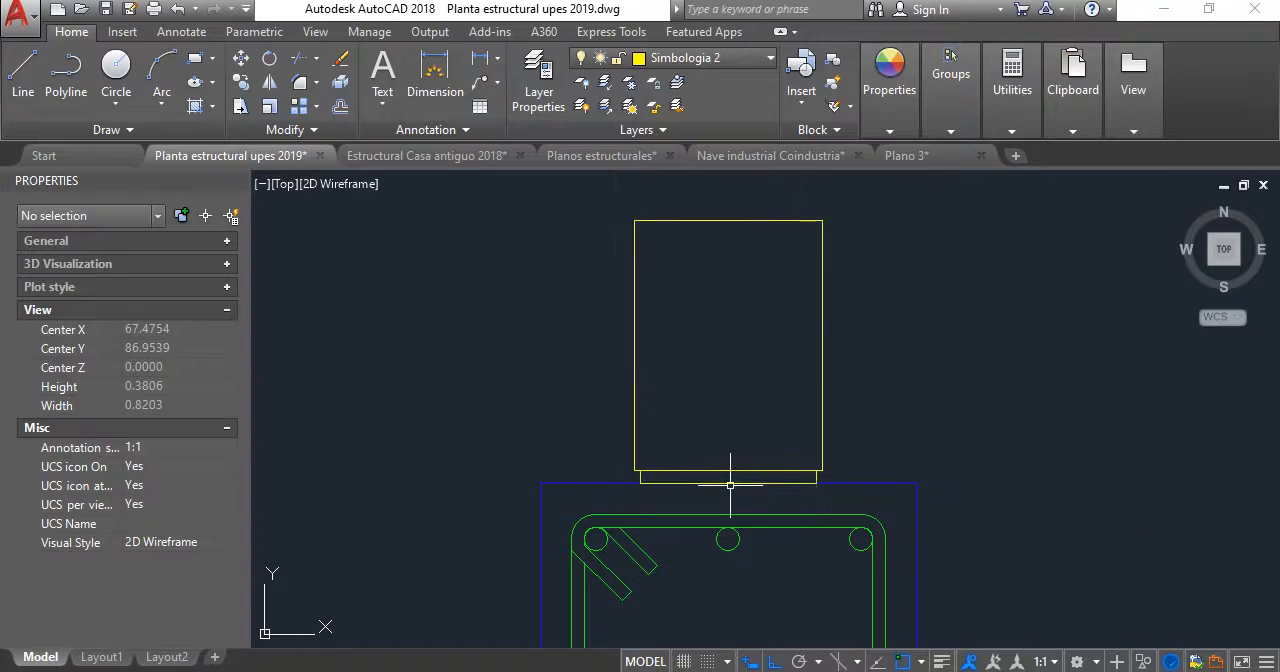
pyautogui.scroll(1, 714, 487)
pyautogui.press('Escape')
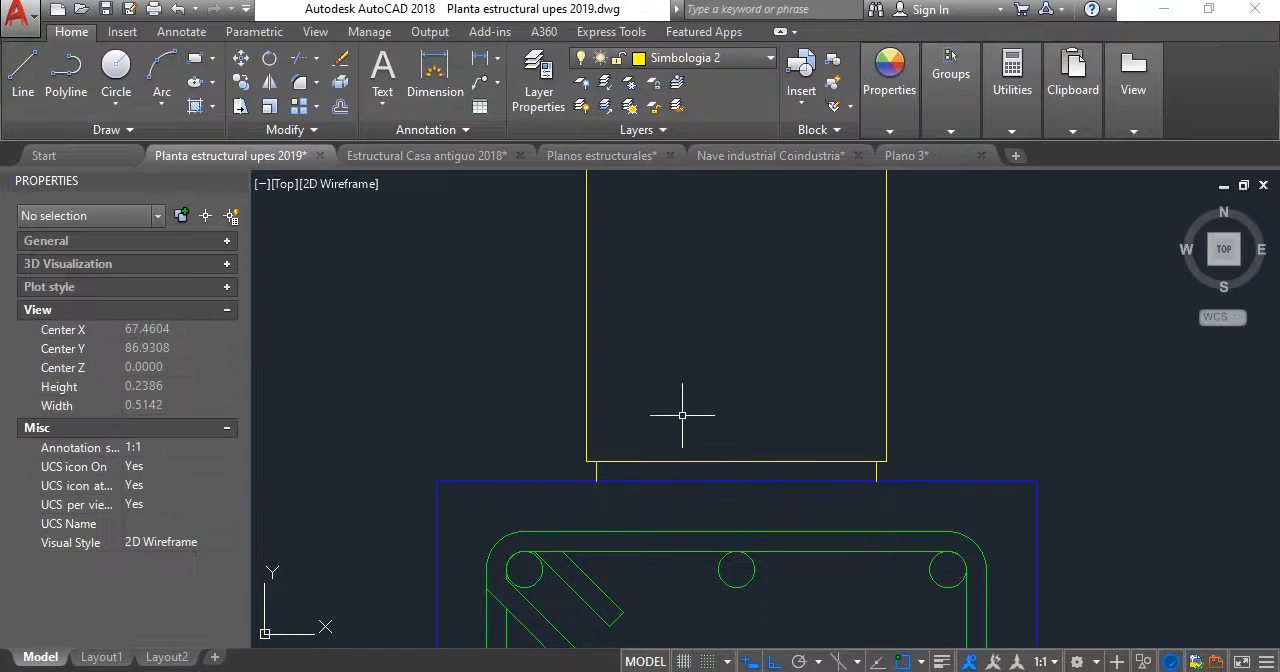
# - Copy the block with its joint lines straight up so the copy sits on top of the first block
pyautogui.scroll(-4, 651, 410)
pyautogui.scroll(4, 700, 470)
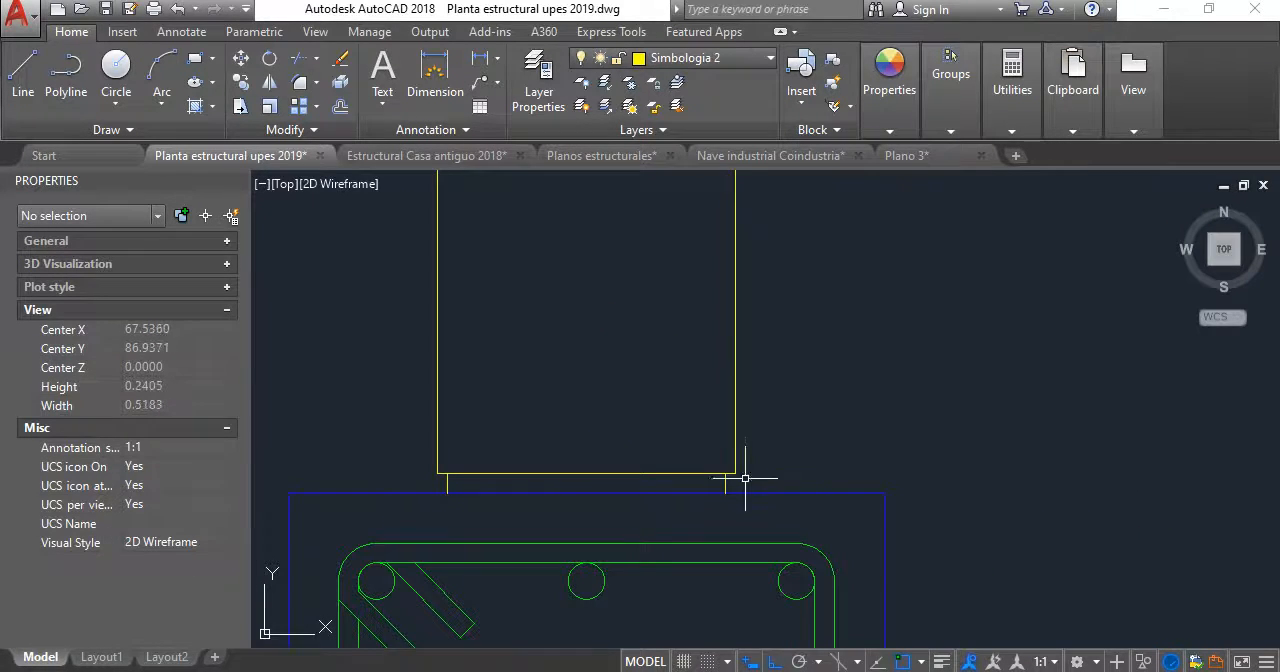
pyautogui.click(750, 486)
pyautogui.click(375, 352)
pyautogui.scroll(-4, 532, 437)
pyautogui.click(676, 385)
pyautogui.click(598, 312)
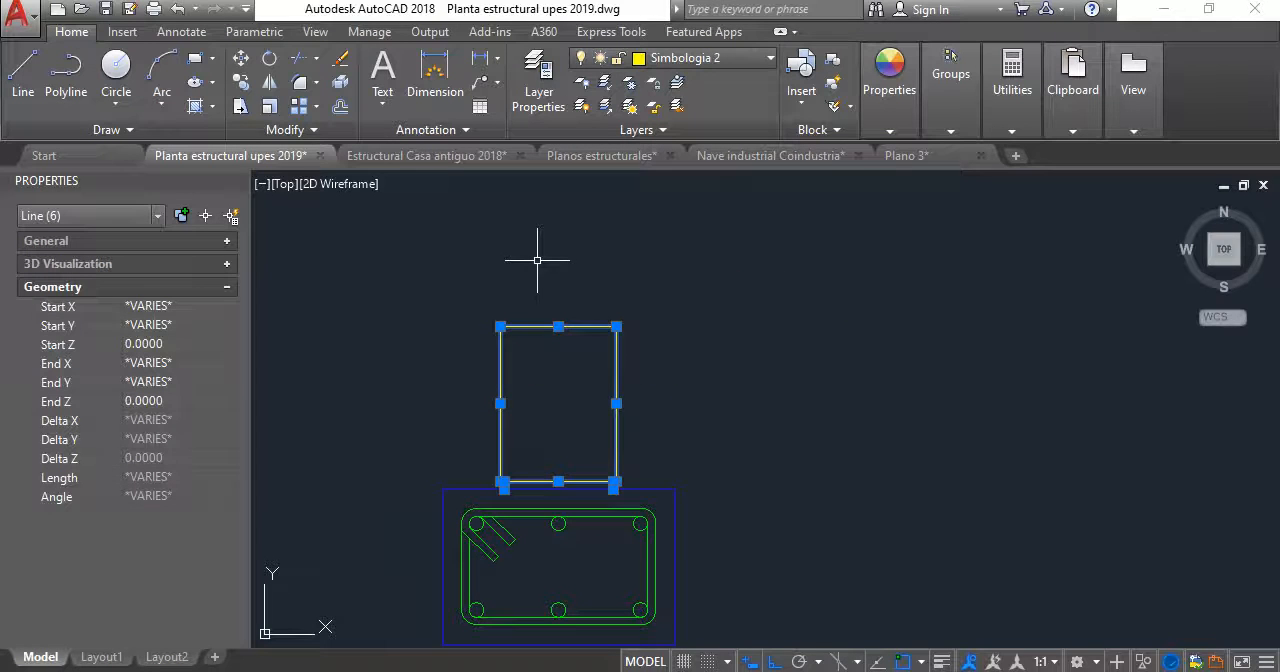
pyautogui.write('CO')
pyautogui.press('Return')
pyautogui.scroll(2, 607, 493)
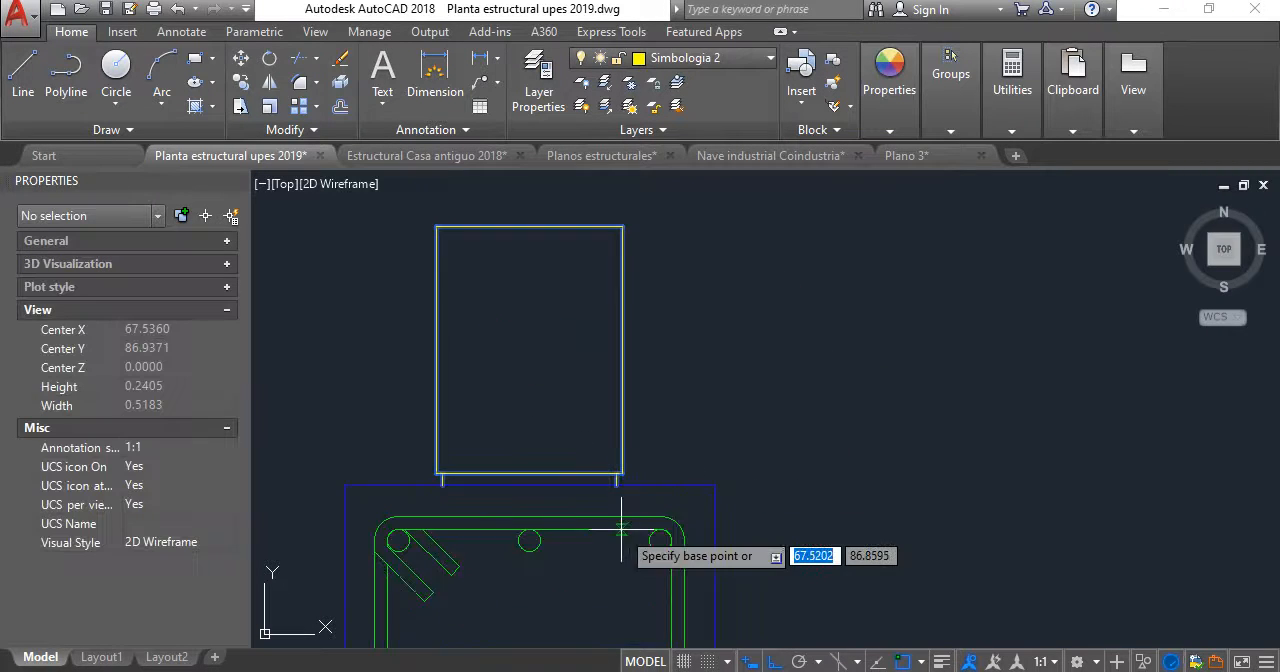
pyautogui.click(598, 488)
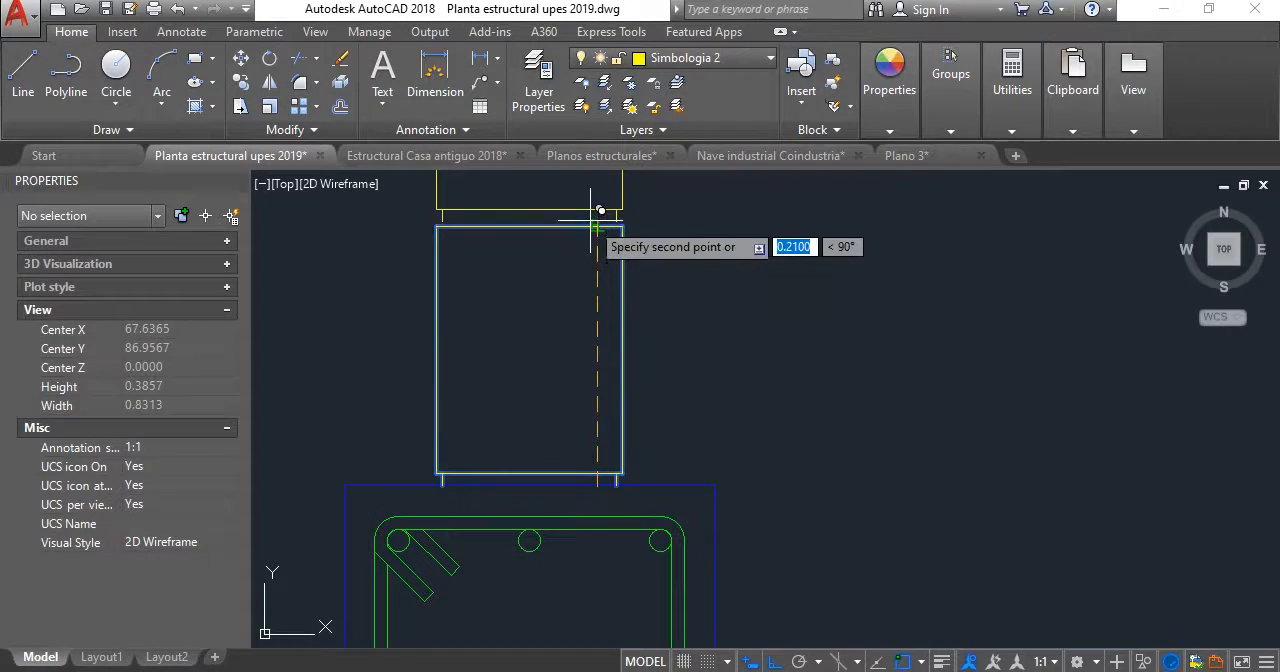
pyautogui.click(604, 222)
pyautogui.press('Return')
# - Copy the second block with its joint lines onto its own top side, making a third course
pyautogui.scroll(-4, 578, 280)
pyautogui.moveTo(578, 280); pyautogui.dragTo(611, 380, button='middle')
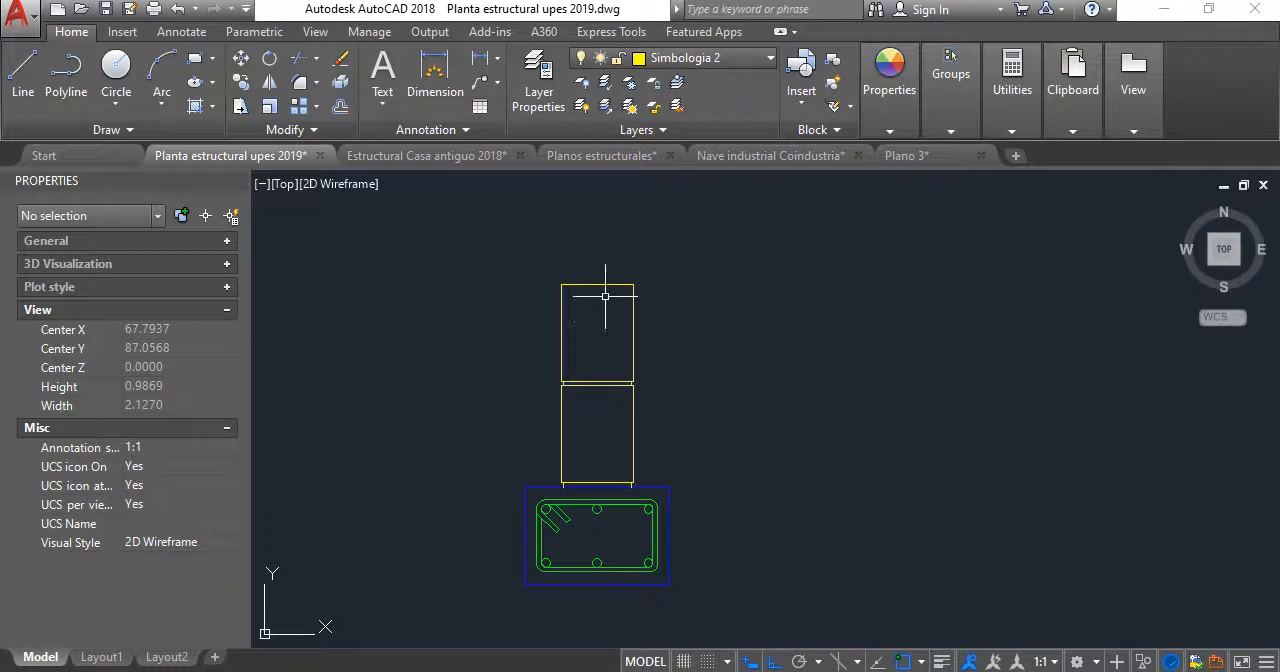
pyautogui.scroll(4, 607, 305)
pyautogui.moveTo(608, 311); pyautogui.dragTo(630, 334, button='middle')
pyautogui.press('Return')
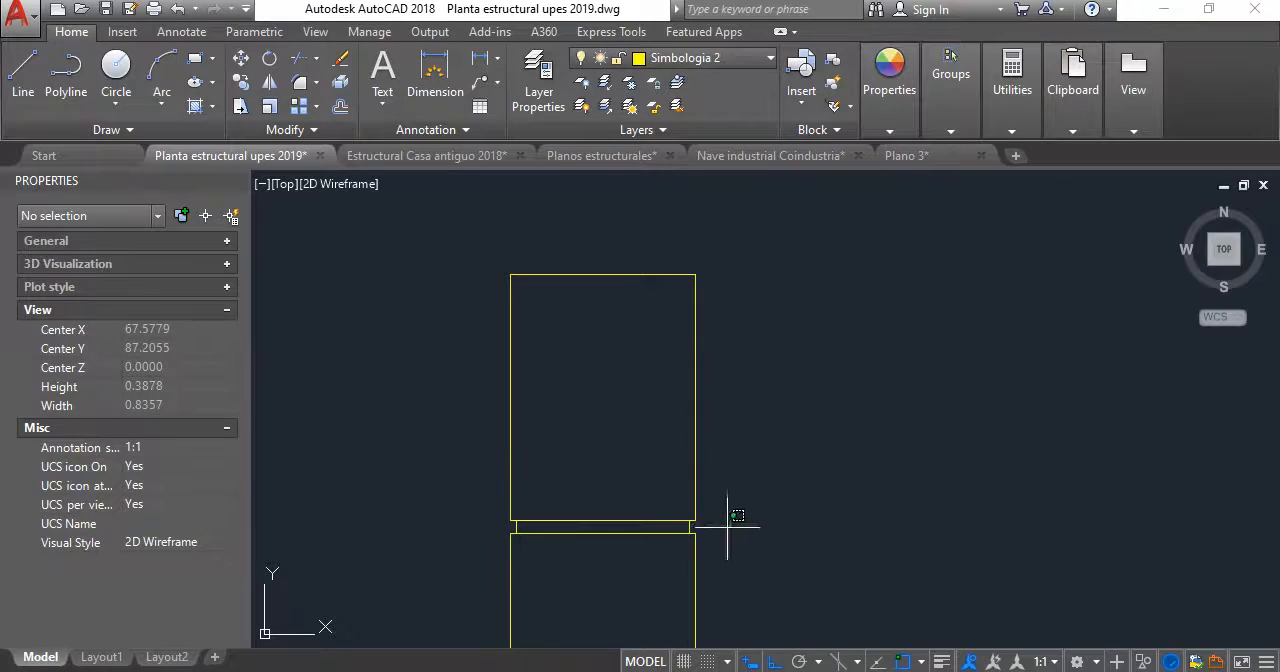
pyautogui.click(728, 518)
pyautogui.click(256, 222)
pyautogui.press('Return')
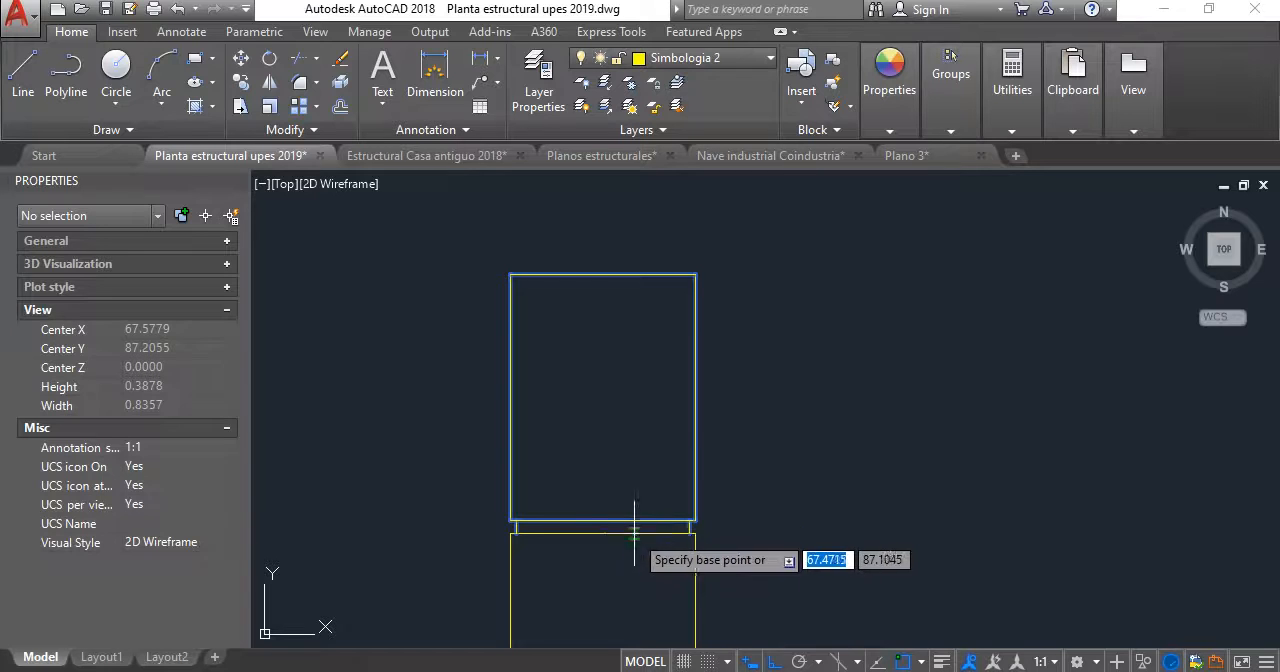
pyautogui.click(634, 533)
pyautogui.click(635, 274)
pyautogui.press('Escape')
# - Draw a horizontal line outward to the left from the upper left corner of the middle block
pyautogui.scroll(-8, 634, 281)
pyautogui.moveTo(635, 289)
pyautogui.mouseDown(button='middle')
pyautogui.moveTo(639, 338)
pyautogui.moveTo(690, 272)
pyautogui.mouseUp(button='middle')
pyautogui.scroll(4, 669, 271)
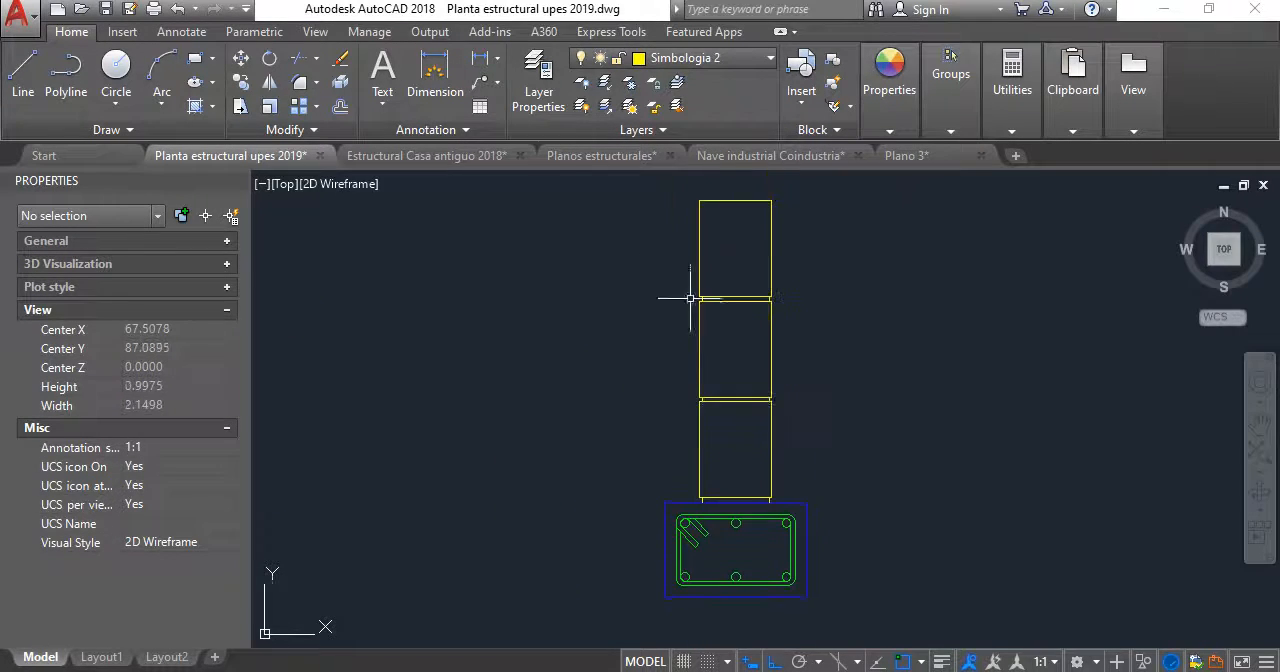
pyautogui.scroll(4, 705, 309)
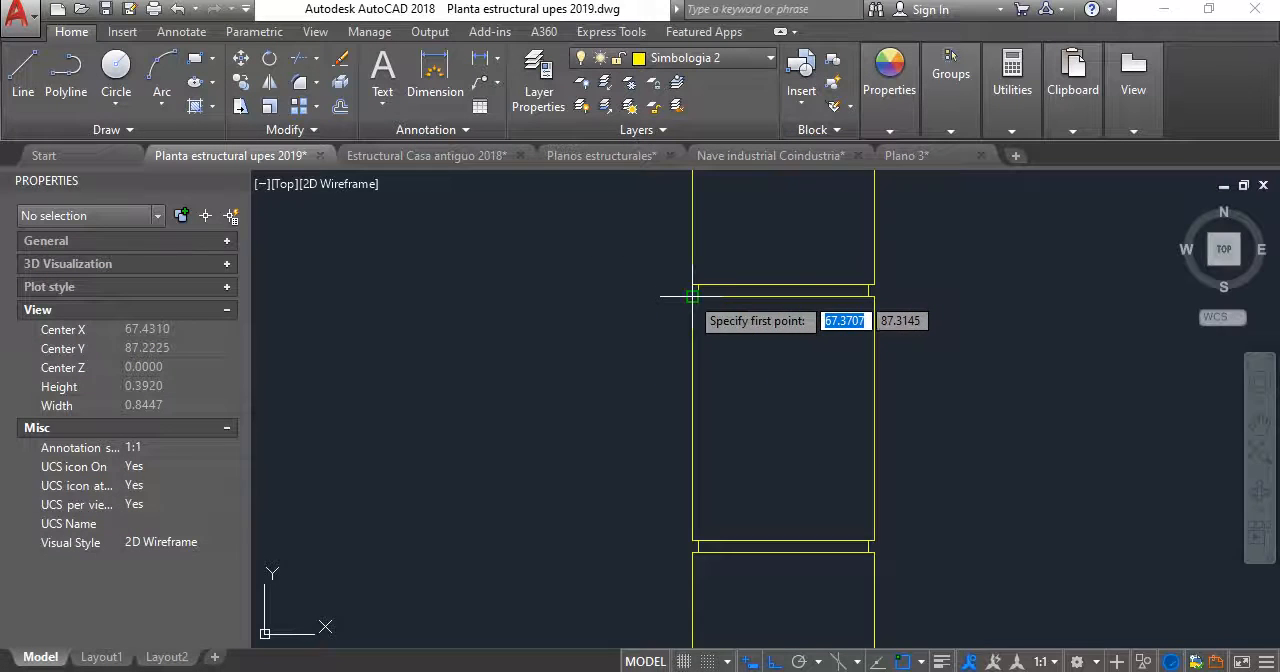
pyautogui.click(691, 295)
pyautogui.scroll(-4, 478, 338)
pyautogui.moveTo(478, 338); pyautogui.dragTo(660, 314, button='middle')
pyautogui.click(590, 293)
pyautogui.press('Return')
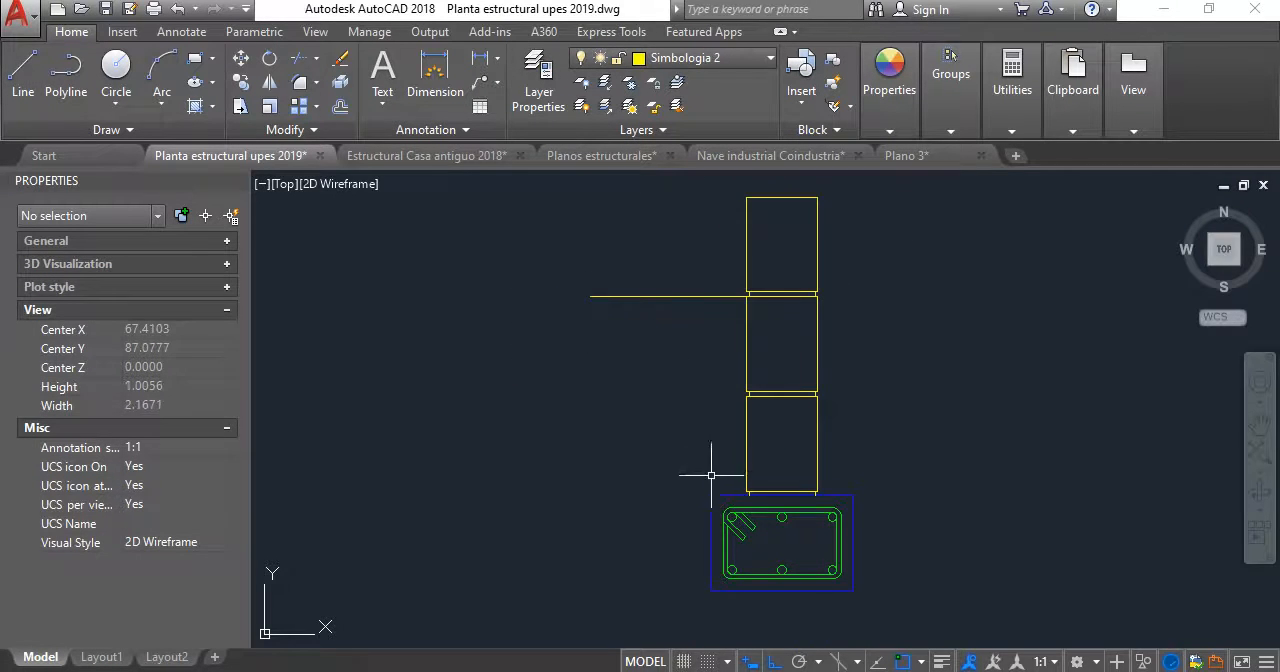
# - Draw a vertical line upward from each upper corner of the blue footing rectangle, past the middle block's top
pyautogui.press('Return')
pyautogui.click(711, 495)
pyautogui.click(711, 238)
pyautogui.press('Return')
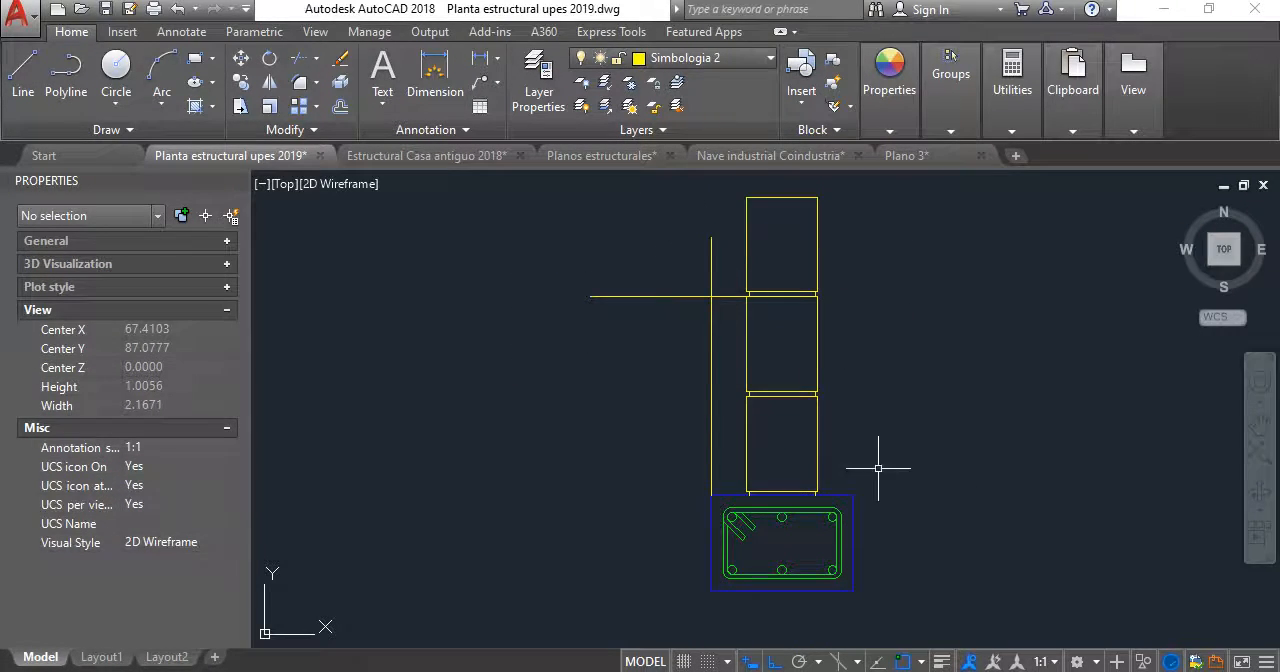
pyautogui.press('Return')
pyautogui.click(853, 495)
pyautogui.click(855, 250)
pyautogui.press('Return')
# - Draw a horizontal line outward to the right from the upper right corner of the middle block
pyautogui.scroll(6, 823, 300)
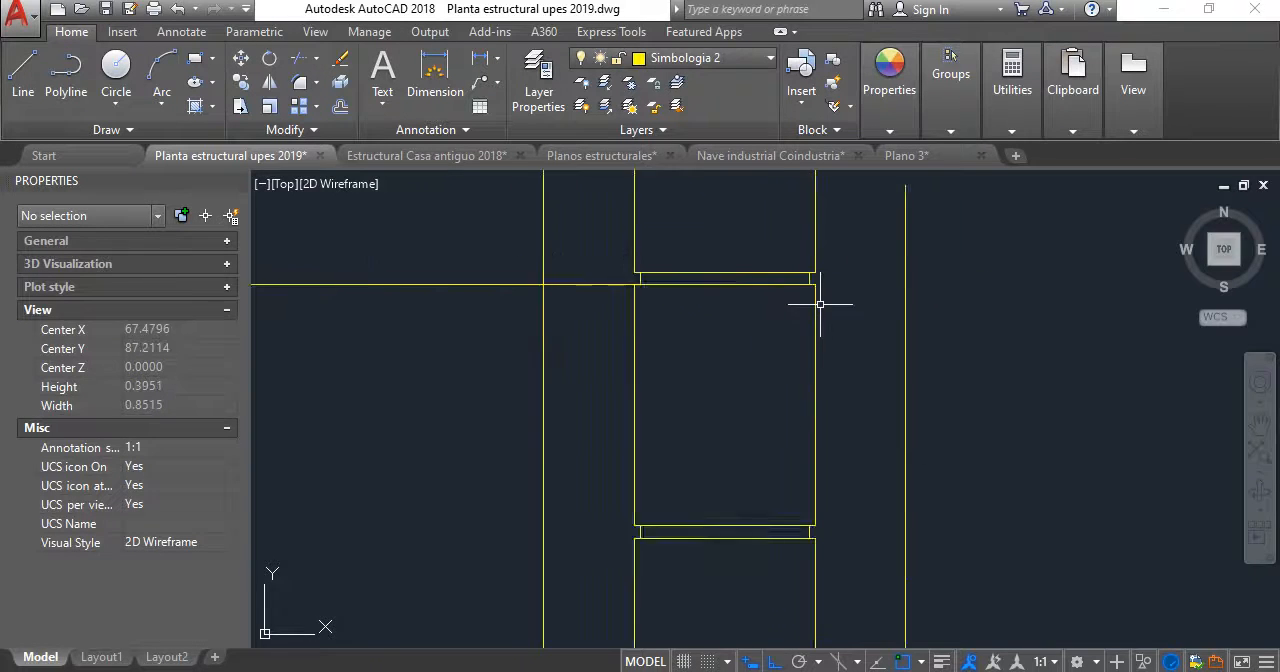
pyautogui.press('Return')
pyautogui.click(813, 272)
pyautogui.scroll(-4, 813, 270)
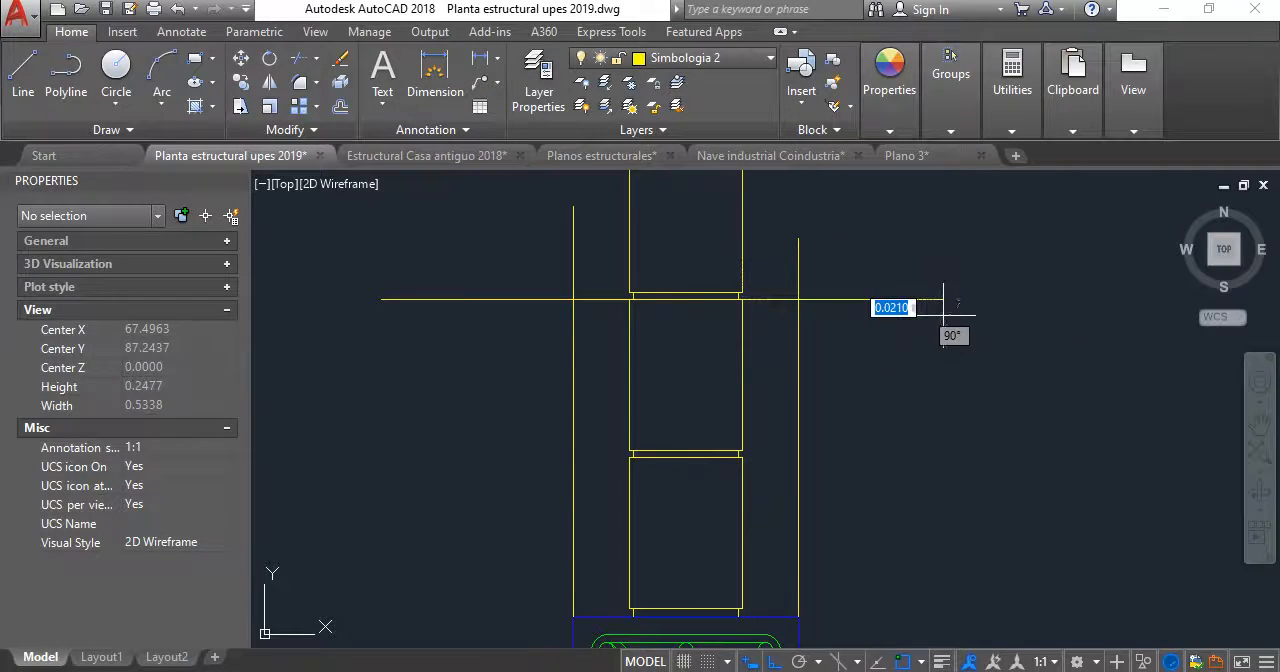
pyautogui.press('Return')
# - Trim the ends of both tall vertical lines that extend above the horizontal lines
pyautogui.scroll(4, 777, 286)
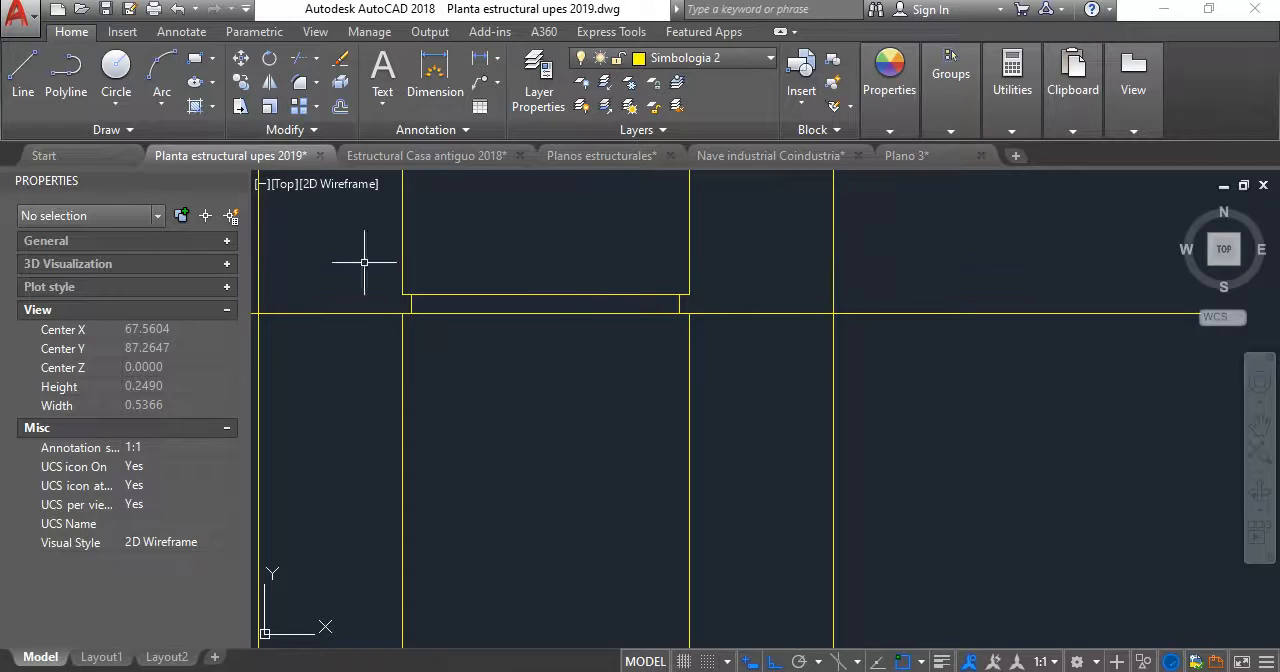
pyautogui.click(297, 62)
pyautogui.press('Return')
pyautogui.scroll(-3, 855, 300)
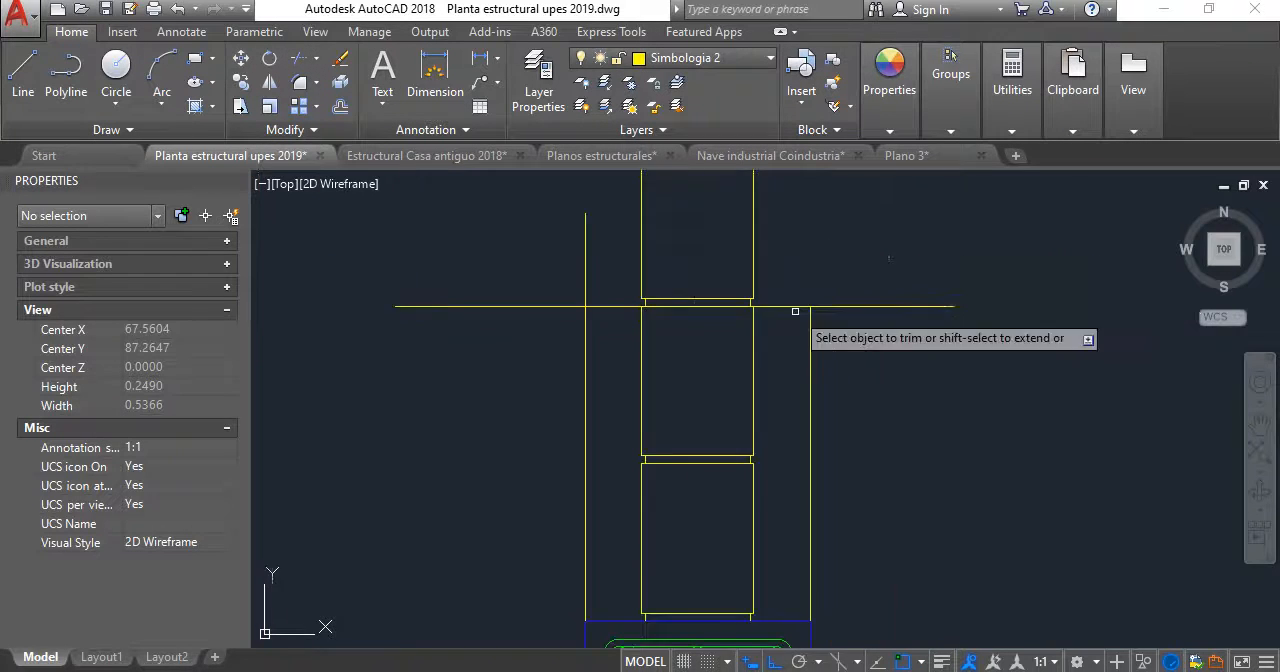
pyautogui.scroll(-5, 603, 234)
pyautogui.scroll(2, 743, 327)
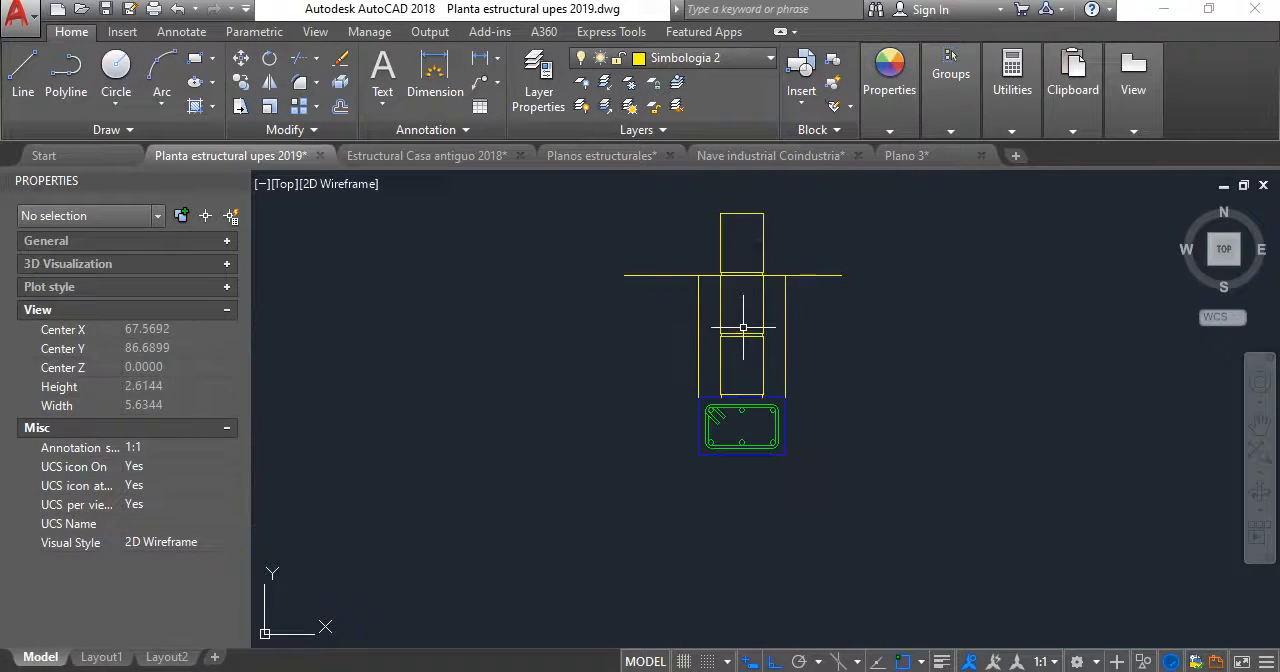
# - Match the properties of the soil layer outline in the reference tensor detail onto the two vertical excavation lines
pyautogui.scroll(-3, 790, 340)
pyautogui.moveTo(799, 346); pyautogui.dragTo(783, 366, button='middle')
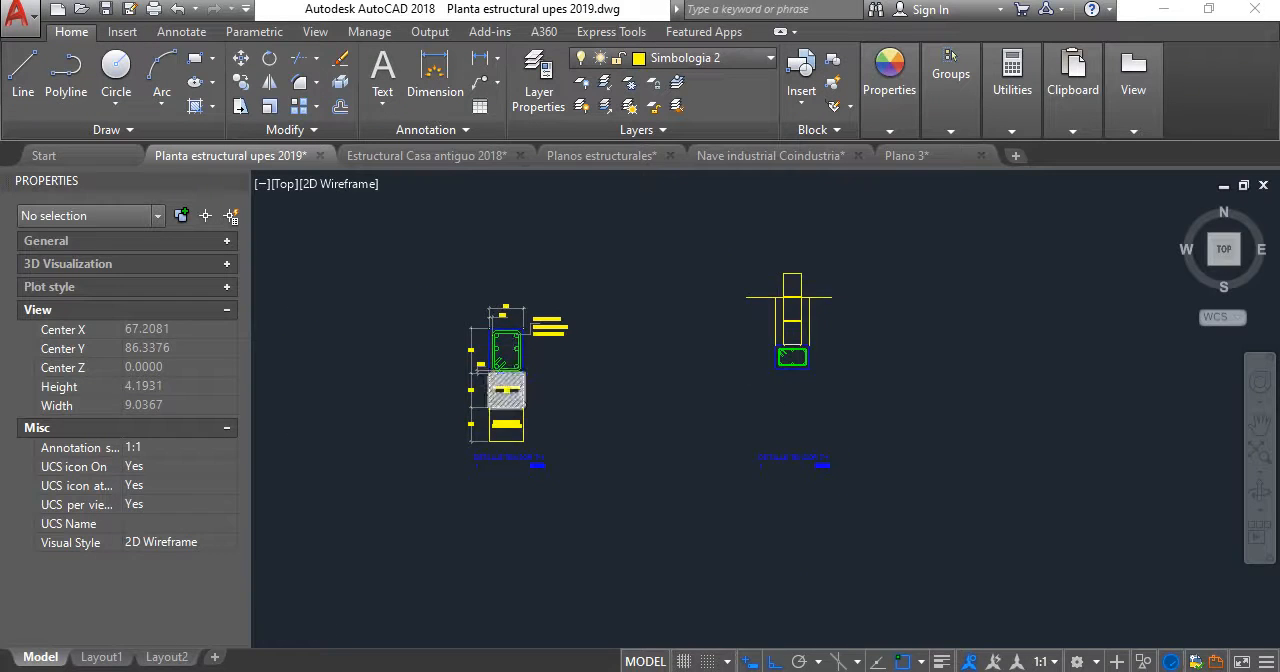
pyautogui.scroll(2, 505, 372)
pyautogui.click(889, 90)
pyautogui.click(890, 185)
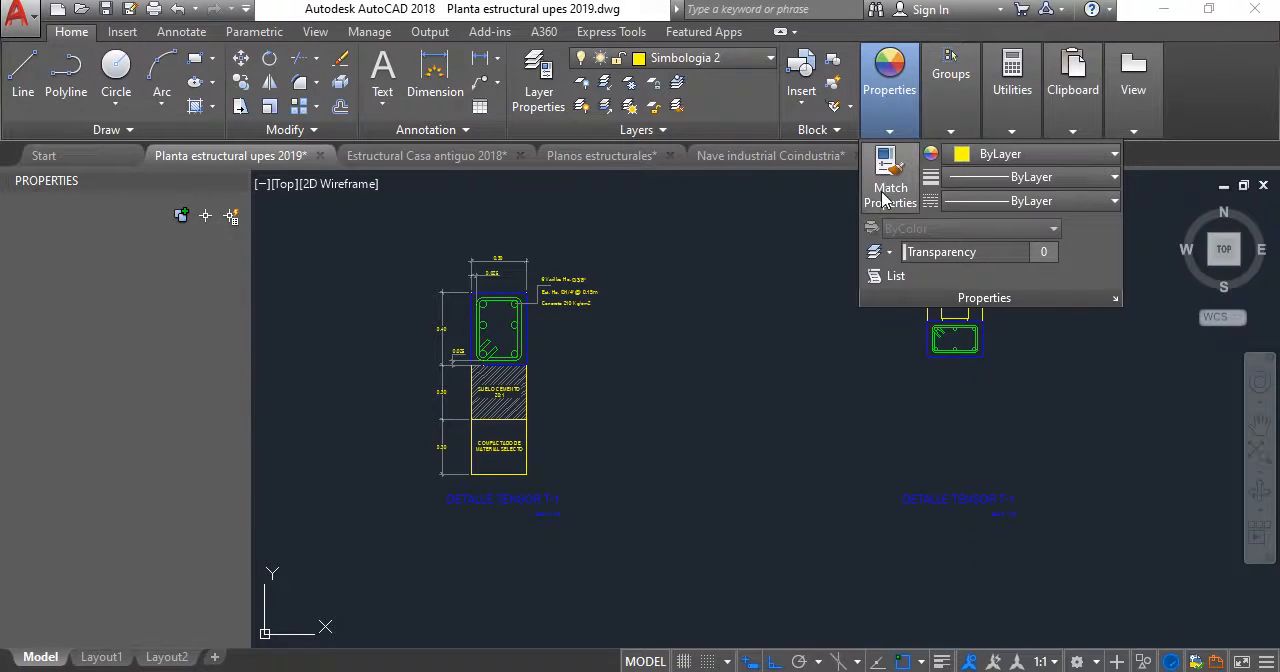
pyautogui.click(524, 470)
pyautogui.scroll(5, 1000, 300)
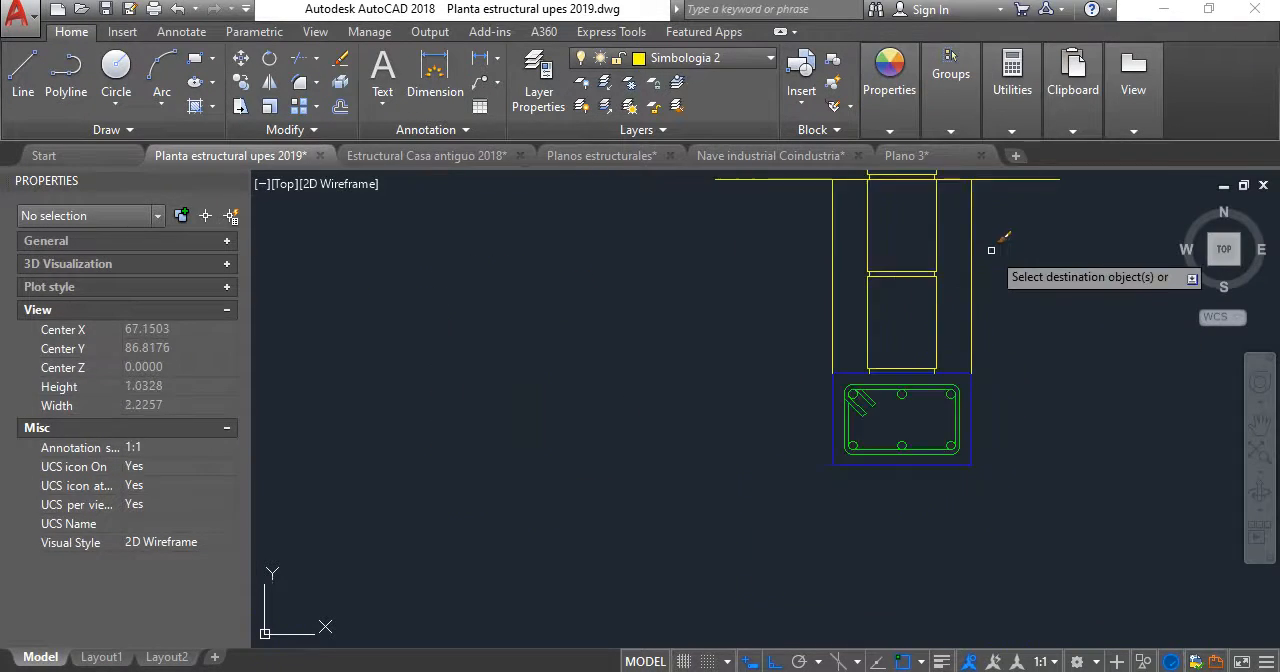
pyautogui.click(916, 409)
pyautogui.click(860, 265)
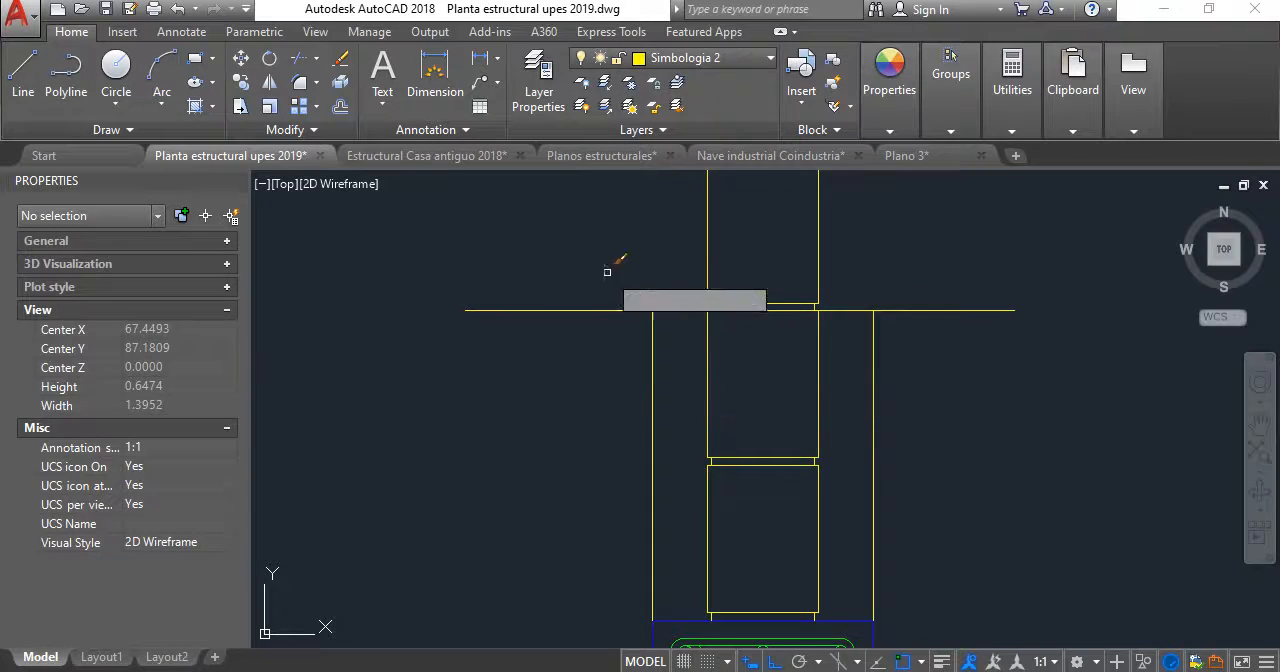
pyautogui.scroll(-5, 743, 298)
pyautogui.scroll(-5, 744, 298)
pyautogui.press('Return')
# - Match the properties of the blue ground line in the existing column footing section onto both horizontal ground lines beside the blocks
pyautogui.scroll(8, 736, 455)
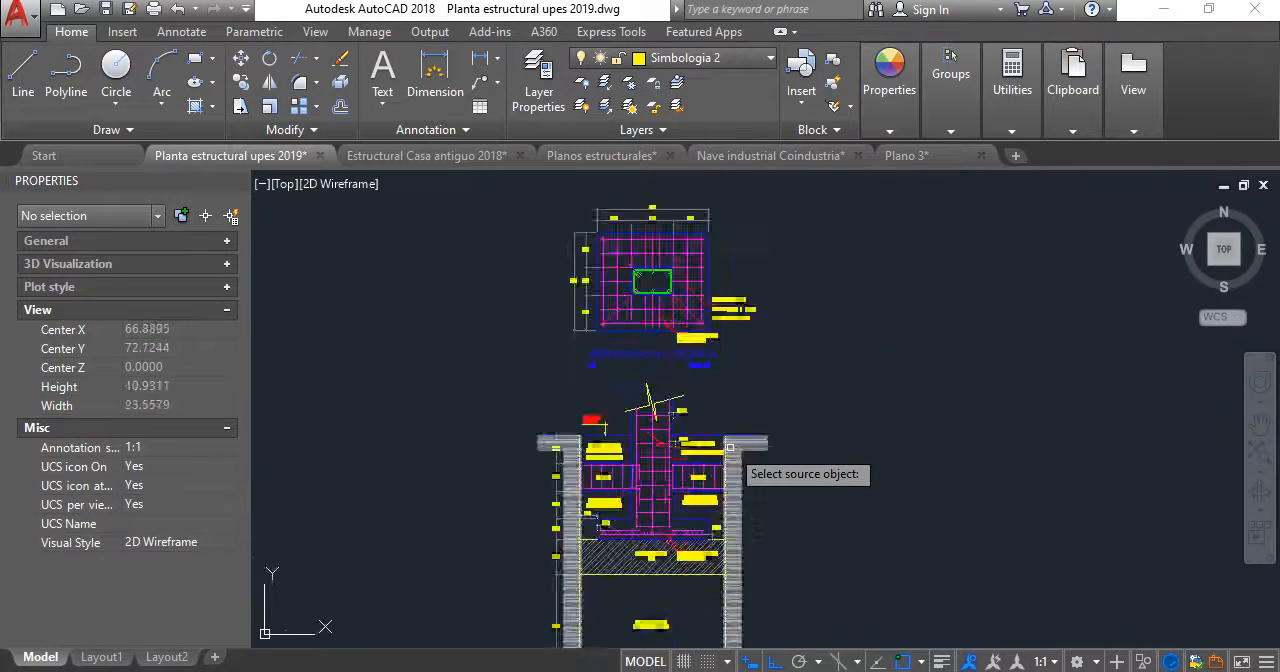
pyautogui.click(695, 419)
pyautogui.scroll(-6, 695, 419)
pyautogui.scroll(5, 714, 254)
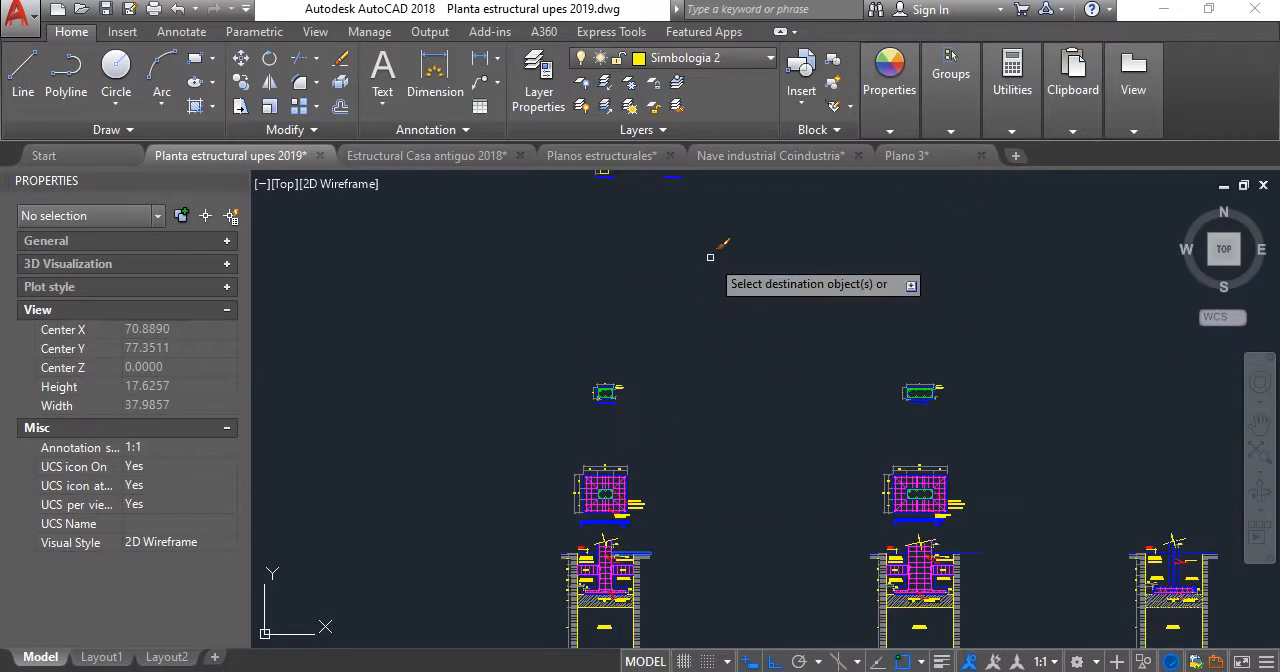
pyautogui.scroll(9, 676, 345)
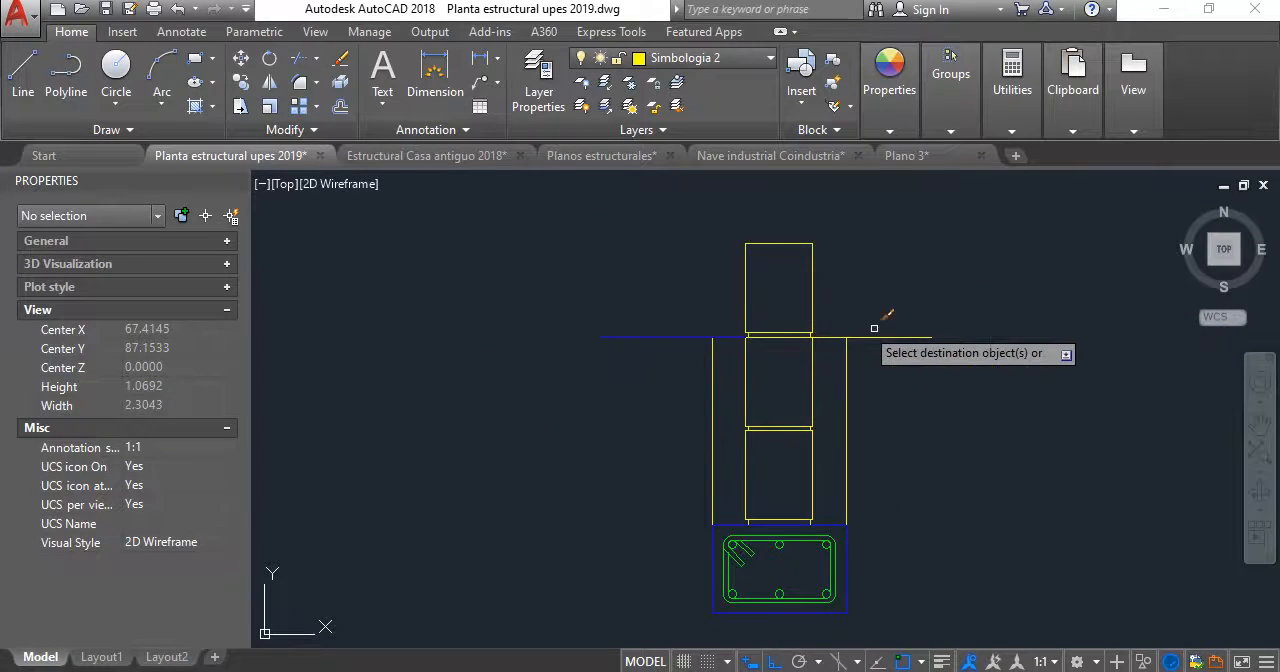
pyautogui.press('Escape')
pyautogui.scroll(-2, 823, 291)
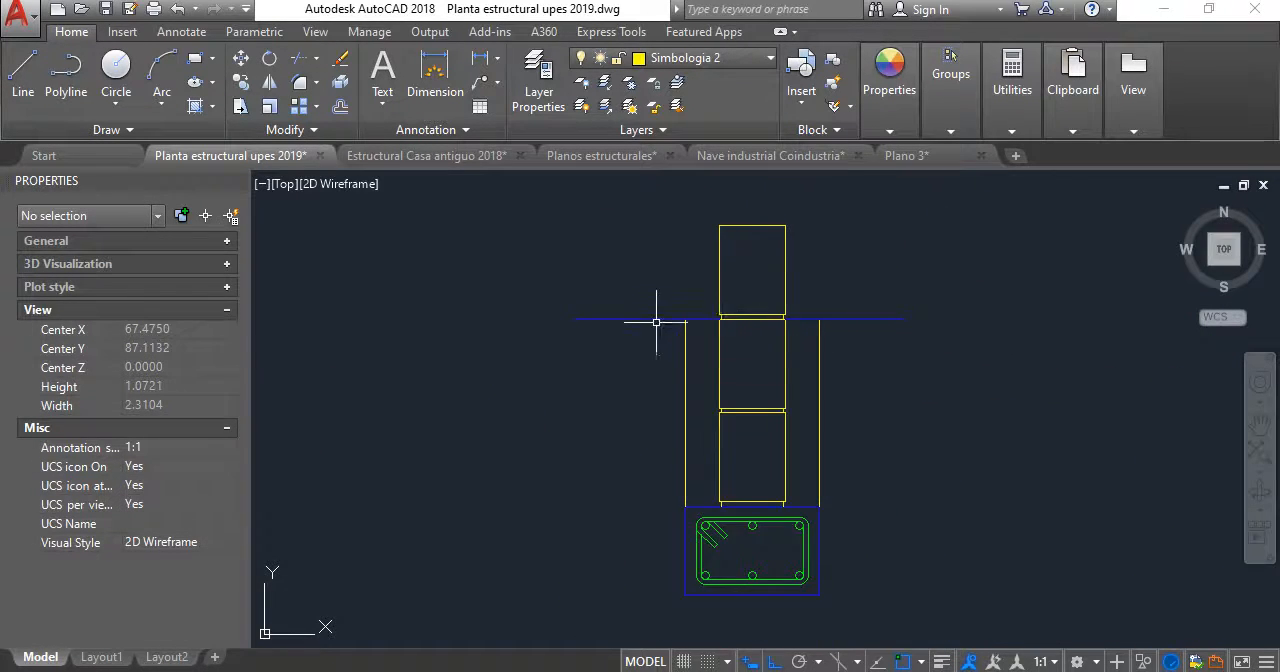
# - Create a layer named Detalle de ladrillo with the color green
pyautogui.scroll(-8, 660, 300)
pyautogui.scroll(4, 583, 248)
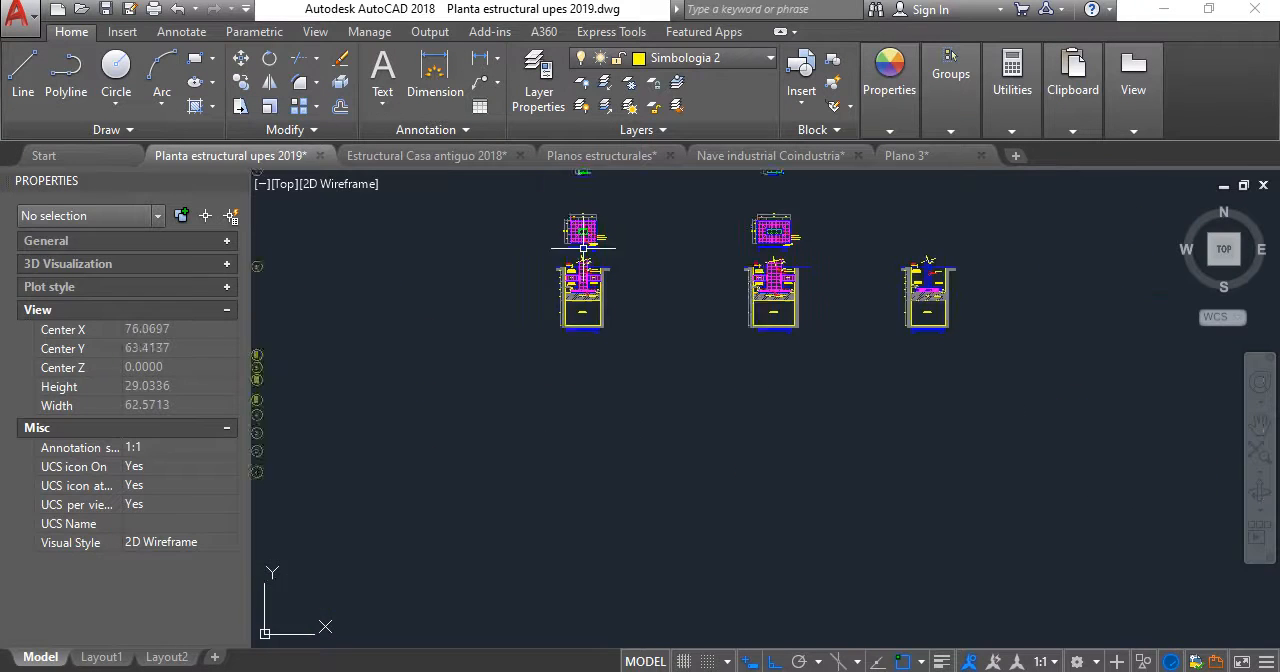
pyautogui.scroll(12, 580, 271)
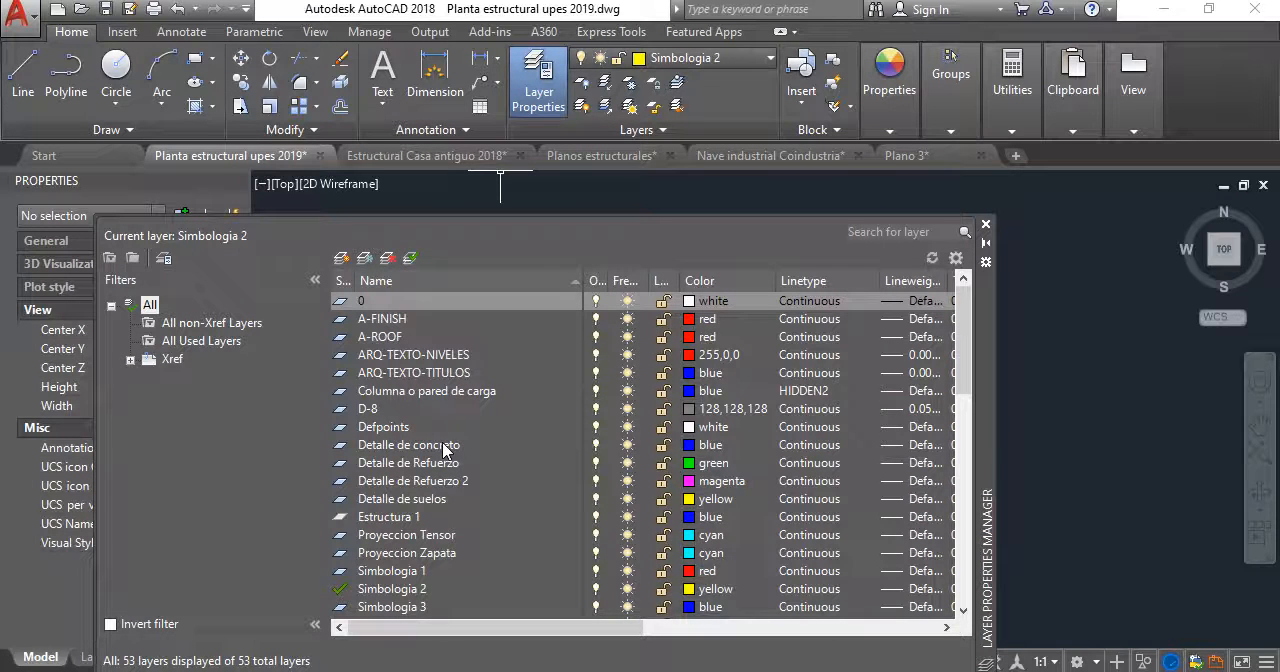
pyautogui.click(341, 259)
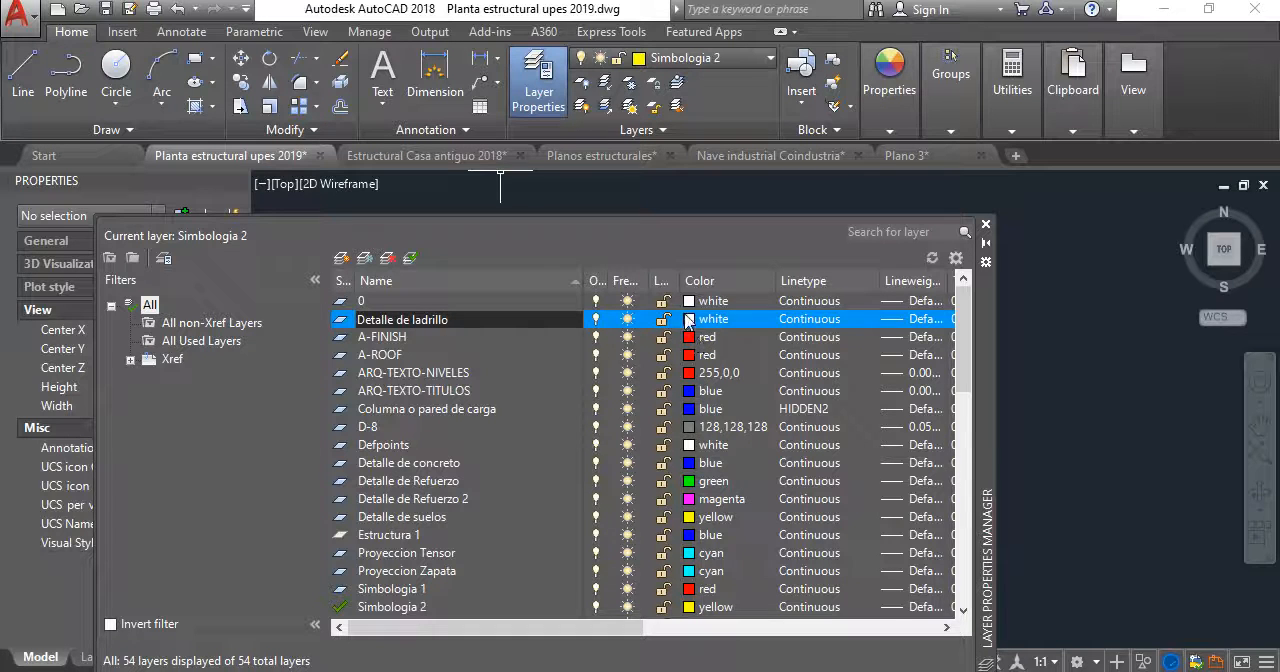
pyautogui.click(690, 319)
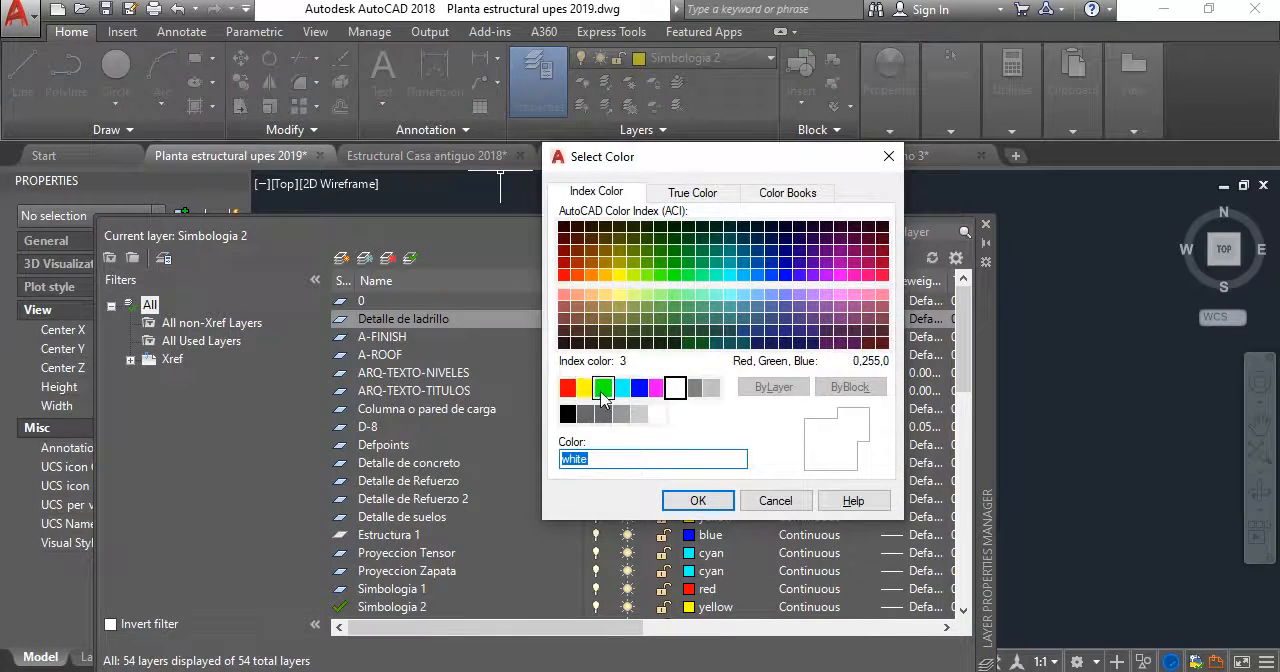
pyautogui.click(603, 388)
pyautogui.click(722, 505)
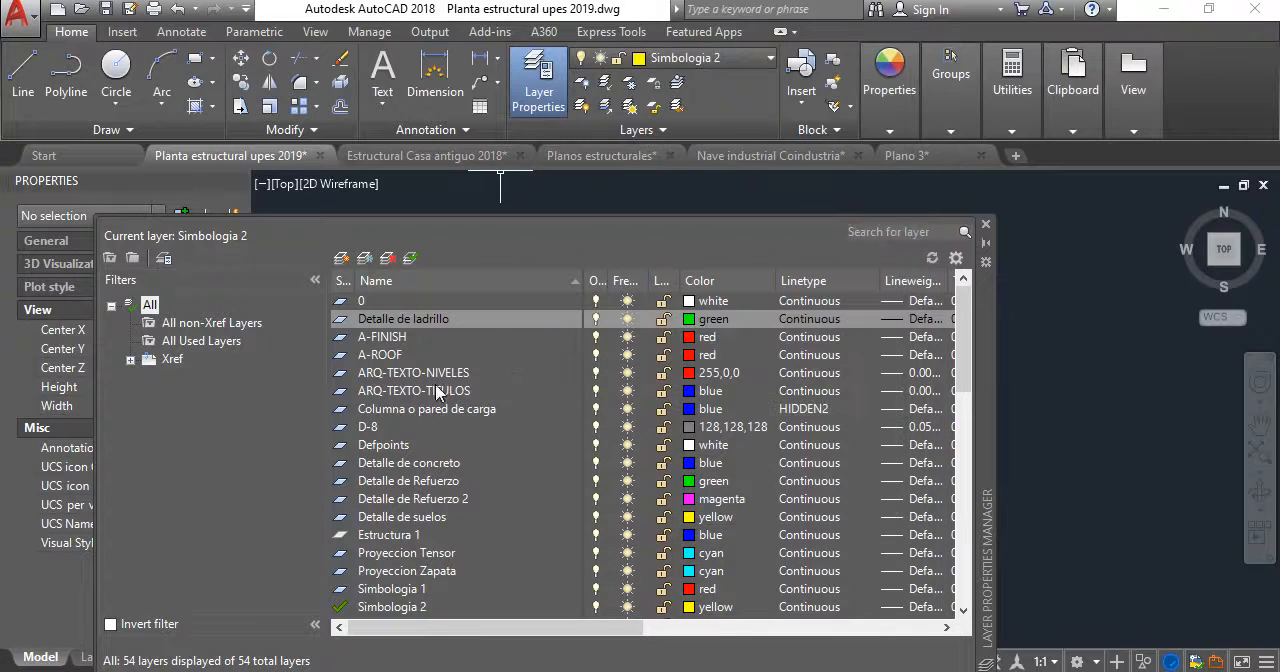
pyautogui.click(987, 225)
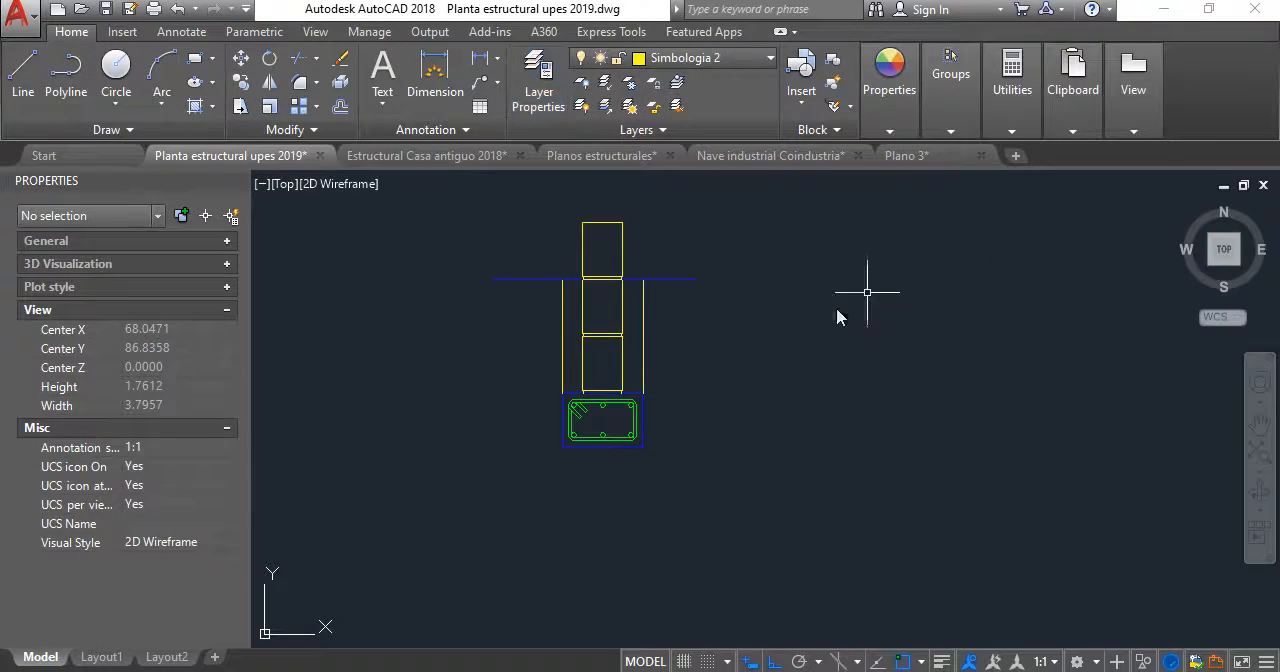
# - Assign all the stacked block and mortar joint lines to the Detalle de ladrillo layer
pyautogui.scroll(-4, 636, 408)
pyautogui.scroll(6, 628, 378)
pyautogui.click(572, 231)
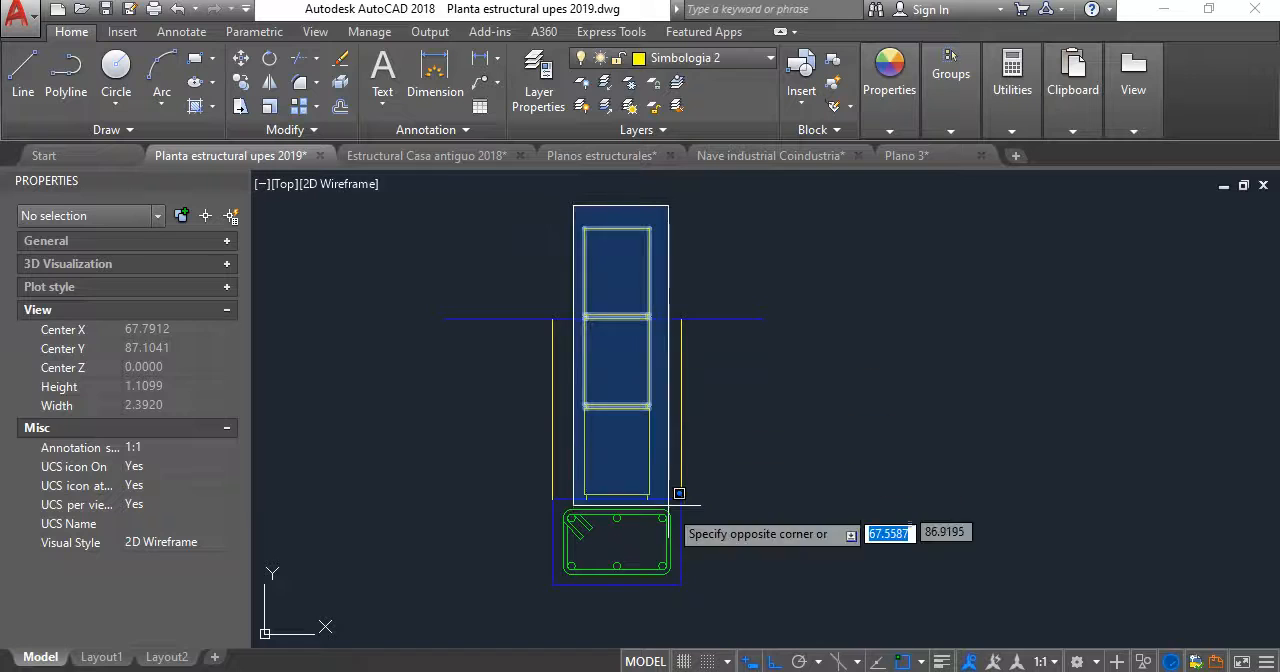
pyautogui.click(670, 506)
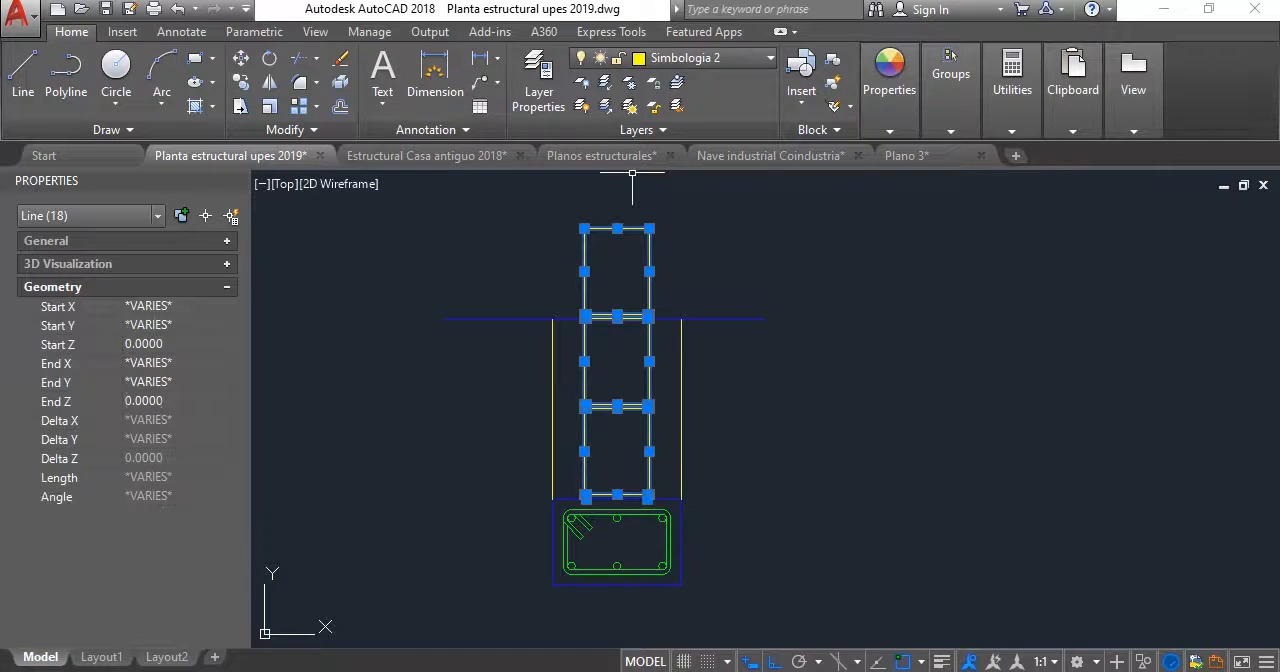
pyautogui.click(700, 57)
pyautogui.scroll(6, 715, 318)
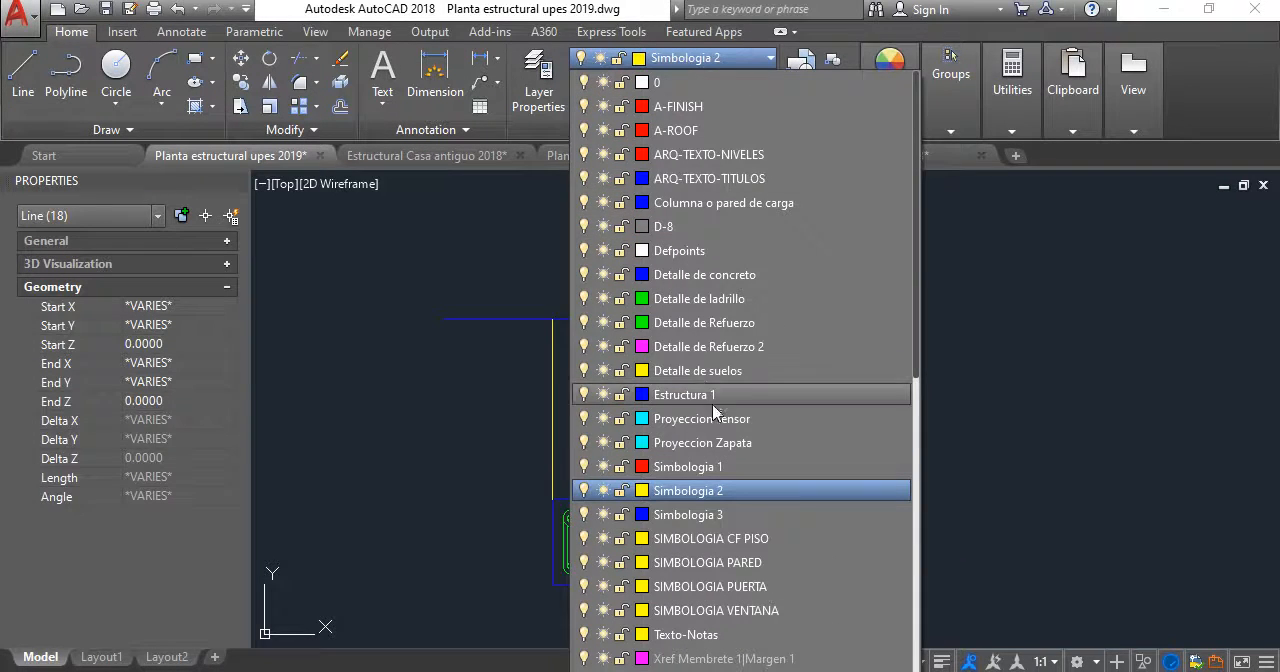
pyautogui.click(712, 322)
pyautogui.scroll(-4, 826, 400)
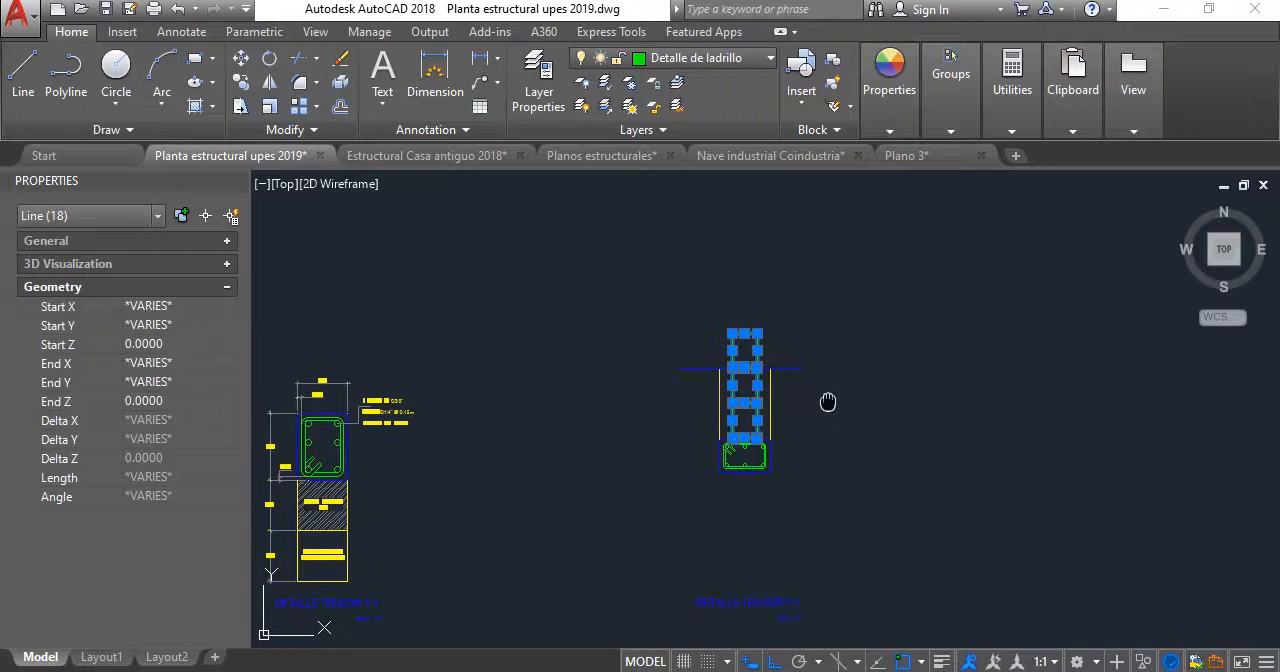
pyautogui.press('Escape')
pyautogui.scroll(6, 762, 423)
pyautogui.scroll(-4, 712, 358)
pyautogui.moveTo(698, 343); pyautogui.dragTo(607, 280, button='middle')
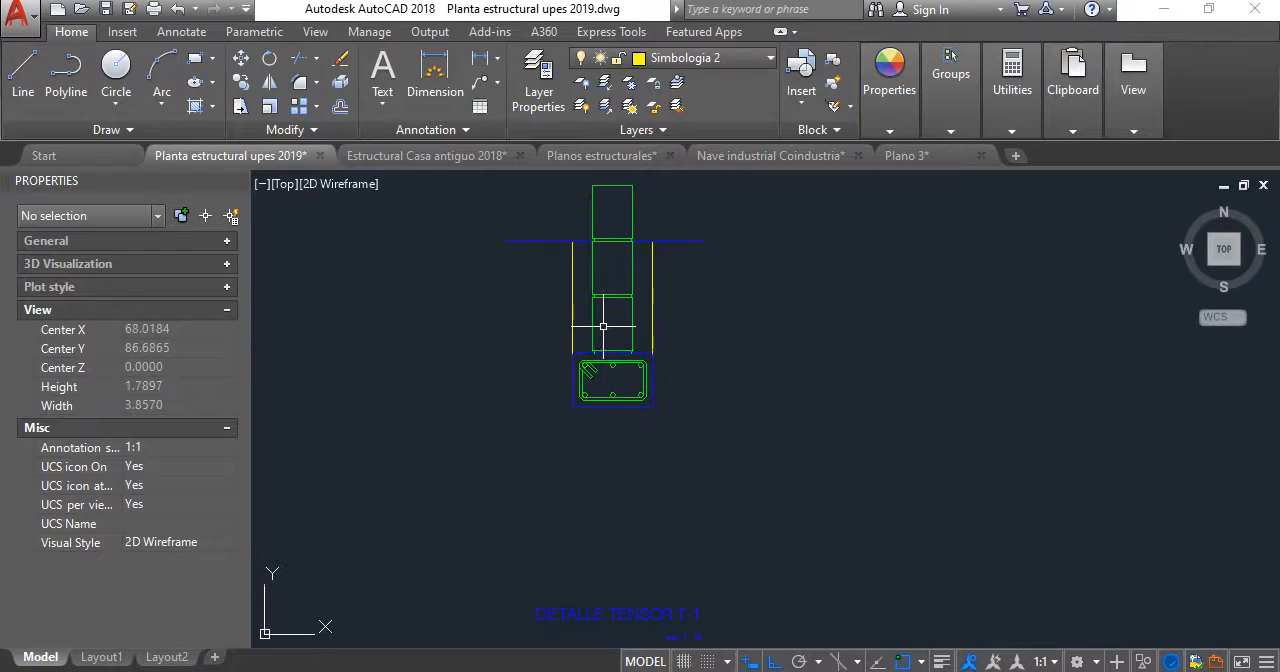
# - Offset the bottom edge of the footing rectangle downward twice at 0.30 spacing to mark two soil layers
pyautogui.scroll(2, 616, 422)
pyautogui.moveTo(626, 396); pyautogui.dragTo(650, 318, button='middle')
pyautogui.scroll(-4, 693, 347)
pyautogui.moveTo(716, 363); pyautogui.dragTo(822, 382, button='middle')
pyautogui.scroll(4, 355, 403)
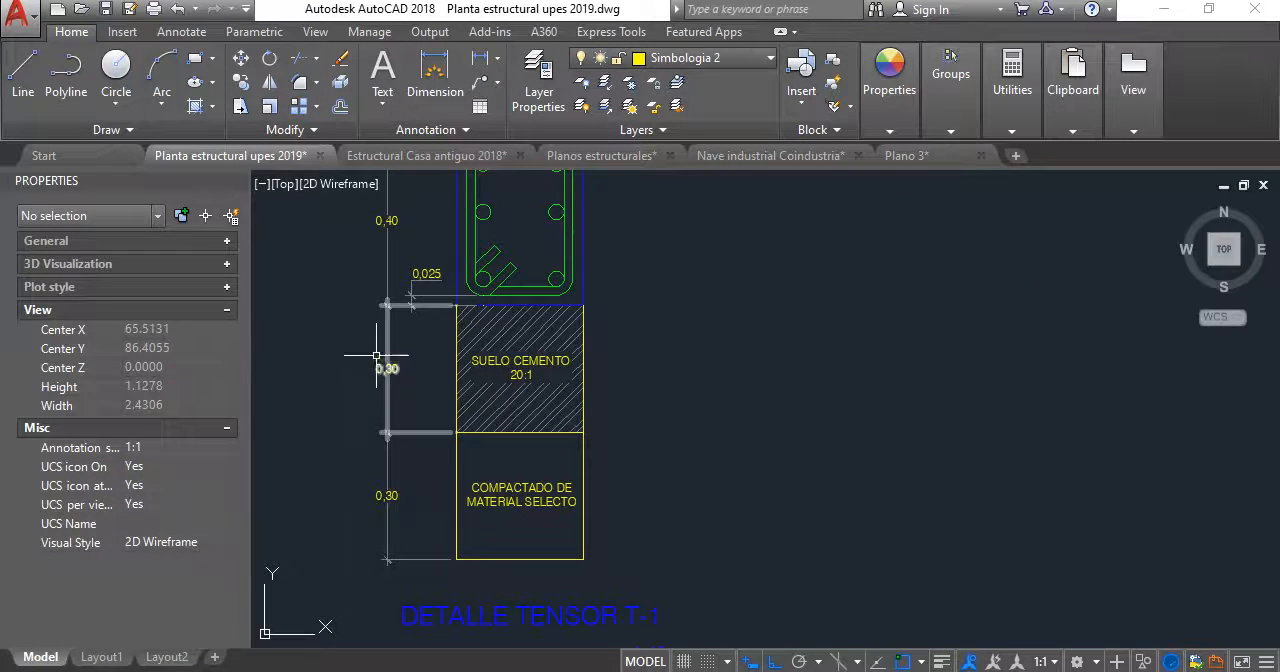
pyautogui.scroll(-4, 560, 438)
pyautogui.moveTo(560, 438); pyautogui.dragTo(383, 439, button='middle')
pyautogui.scroll(6, 758, 393)
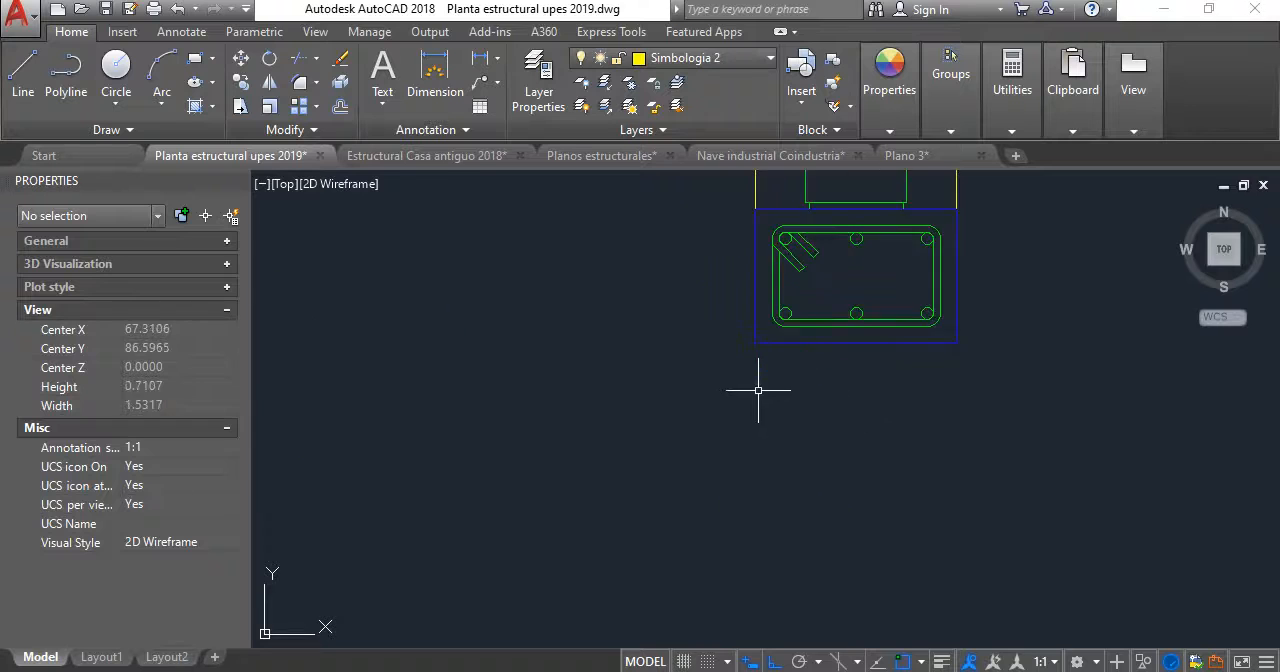
pyautogui.scroll(-2, 771, 388)
pyautogui.moveTo(771, 387); pyautogui.dragTo(641, 326, button='middle')
pyautogui.click(339, 108)
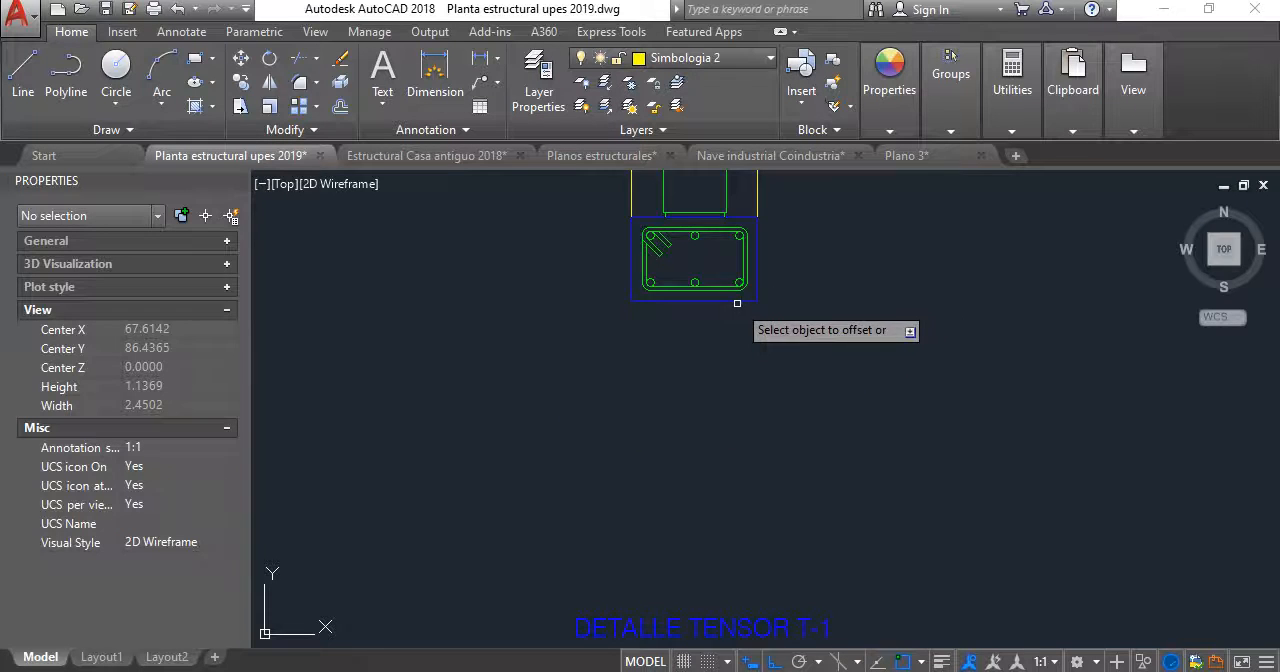
pyautogui.click(733, 427)
pyautogui.click(737, 513)
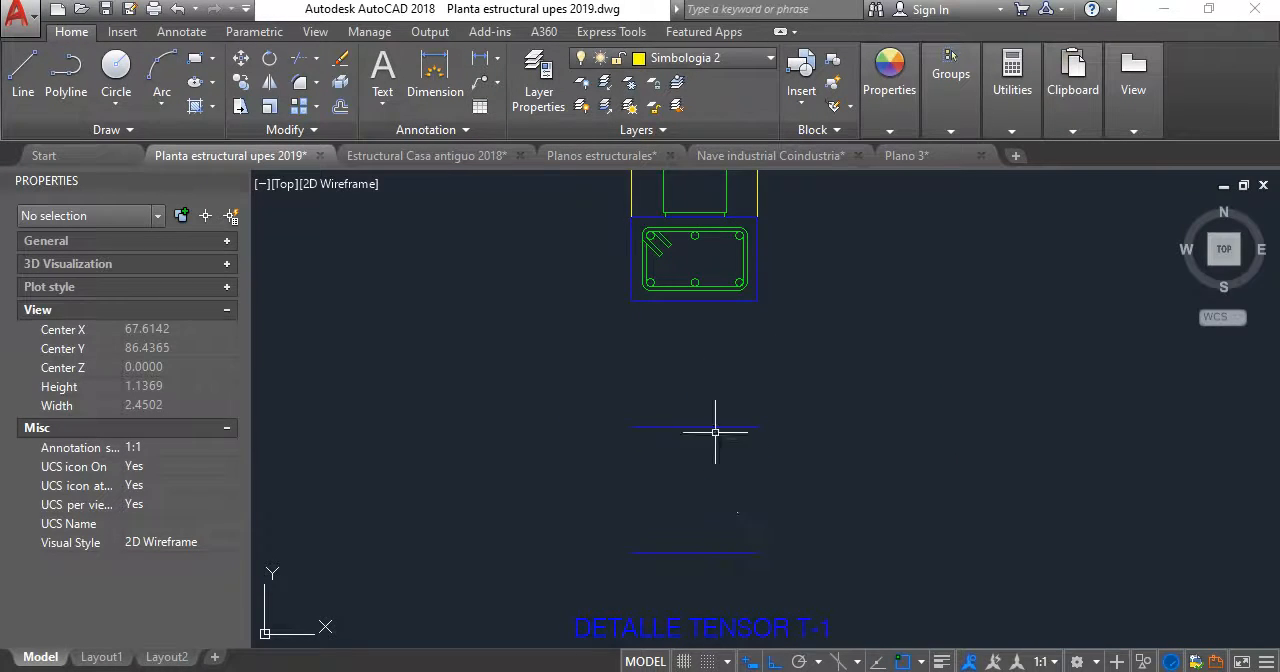
# - Draw a vertical line from each lower corner of the footing down to the ends of the lowest offset line
pyautogui.click(631, 299)
pyautogui.click(631, 552)
pyautogui.press('Return')
pyautogui.press('Return')
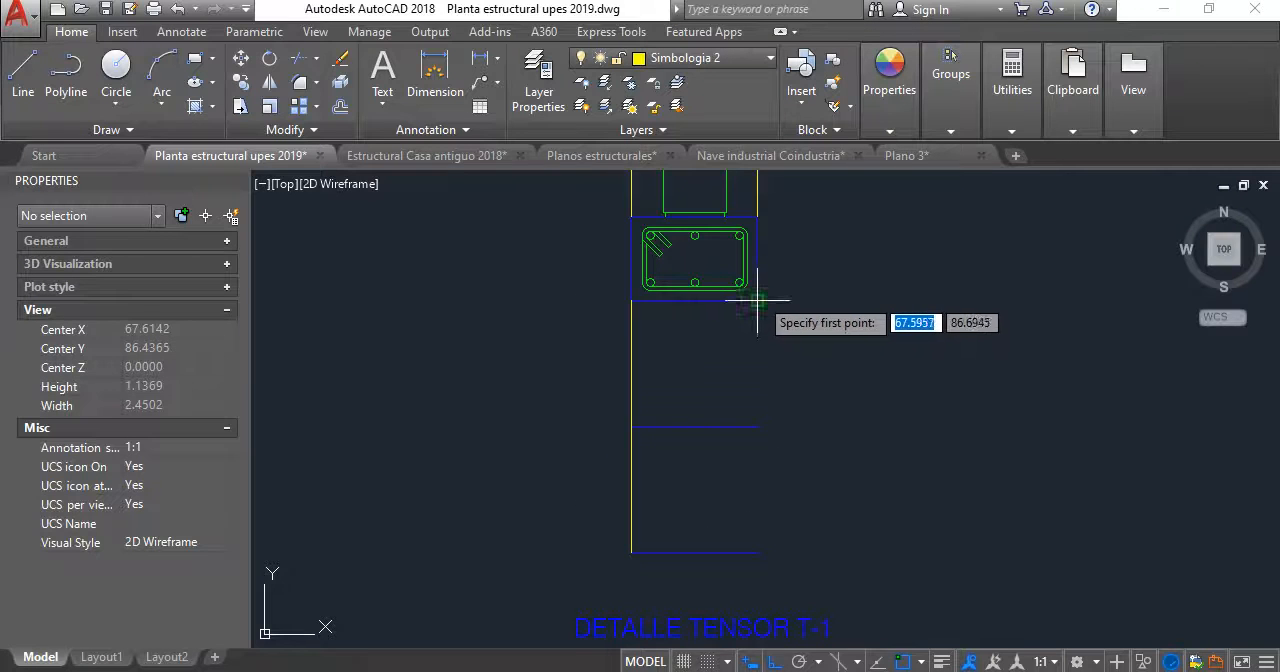
pyautogui.click(757, 300)
pyautogui.click(758, 554)
pyautogui.press('Return')
# - Match the properties of the right excavation line onto the two offset horizontal lines below the footing
pyautogui.moveTo(793, 336); pyautogui.dragTo(772, 450, button='middle')
pyautogui.moveTo(879, 117)
pyautogui.click(890, 180)
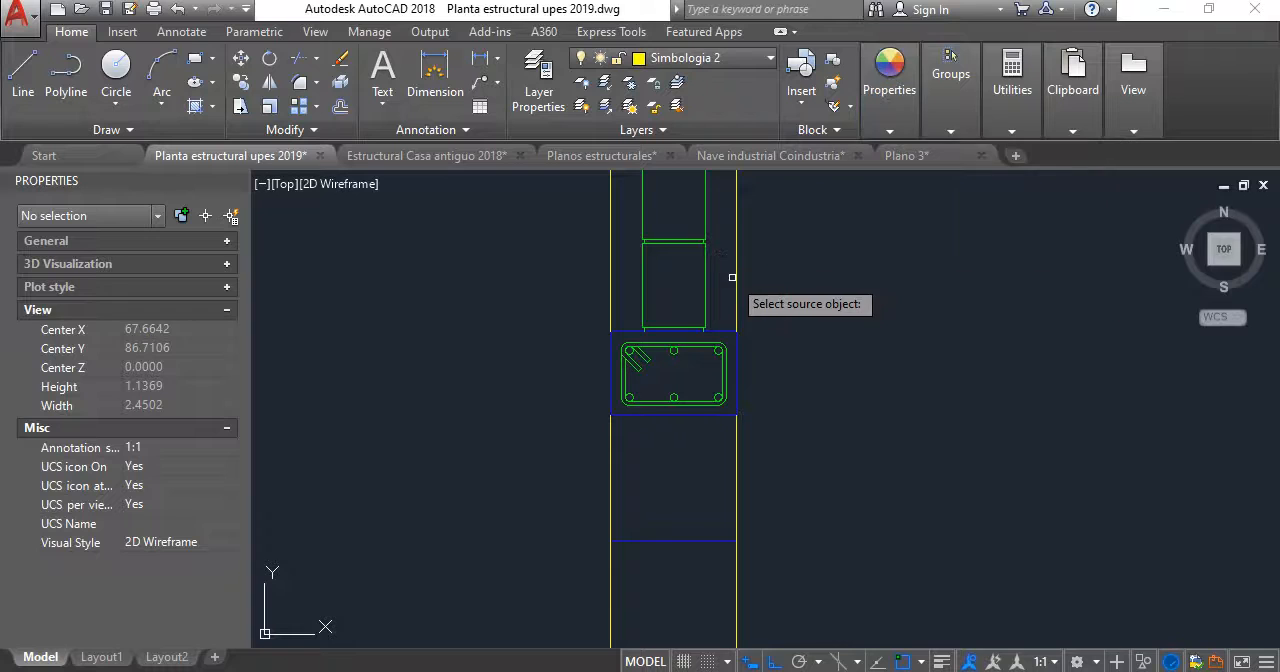
pyautogui.click(737, 278)
pyautogui.scroll(-2, 770, 282)
pyautogui.scroll(2, 788, 405)
pyautogui.click(797, 487)
pyautogui.click(548, 284)
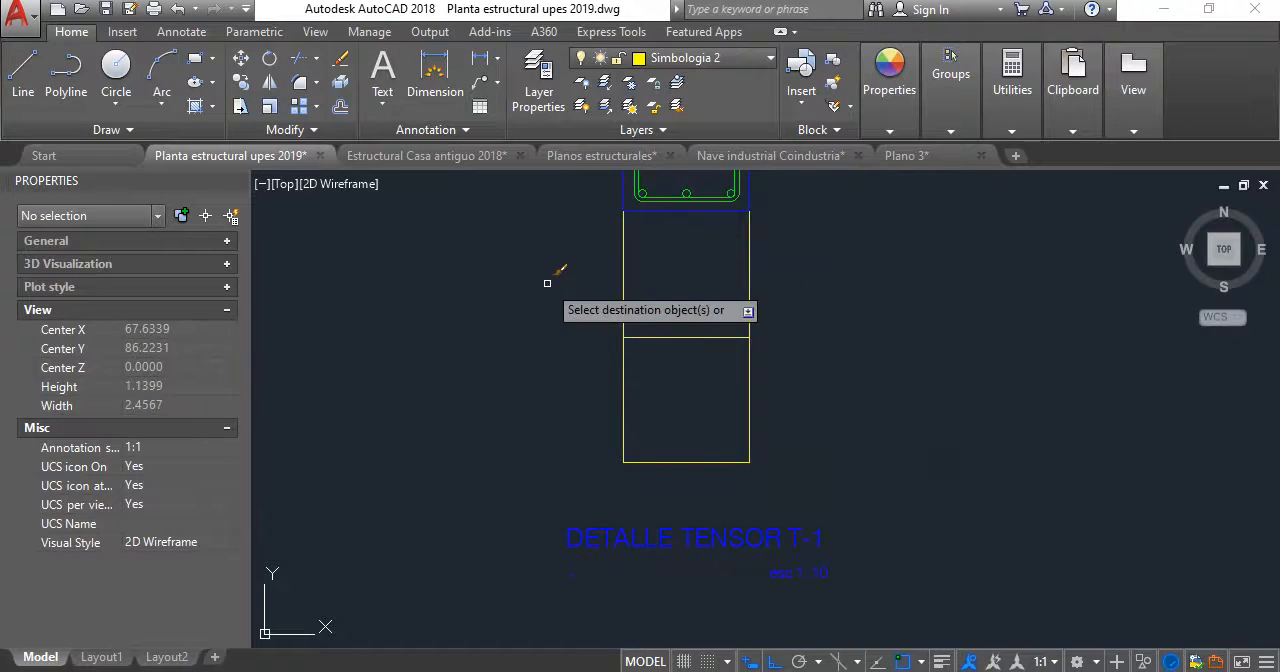
pyautogui.press('Return')
# - Copy the SUELO CEMENTO 20:1 and COMPACTADO DE MATERIAL SELECTO texts from the reference tensor detail into the two new soil layers
pyautogui.scroll(-6, 644, 298)
pyautogui.moveTo(657, 303); pyautogui.dragTo(879, 330, button='middle')
pyautogui.scroll(6, 610, 330)
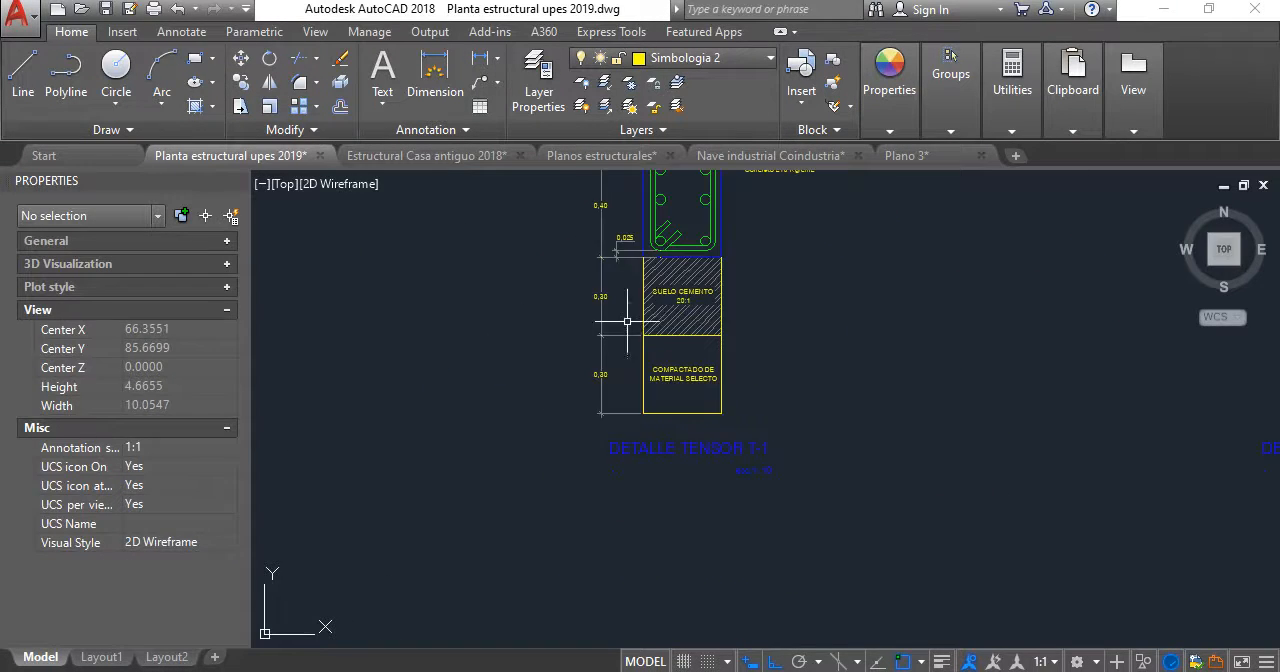
pyautogui.click(690, 283)
pyautogui.click(701, 481)
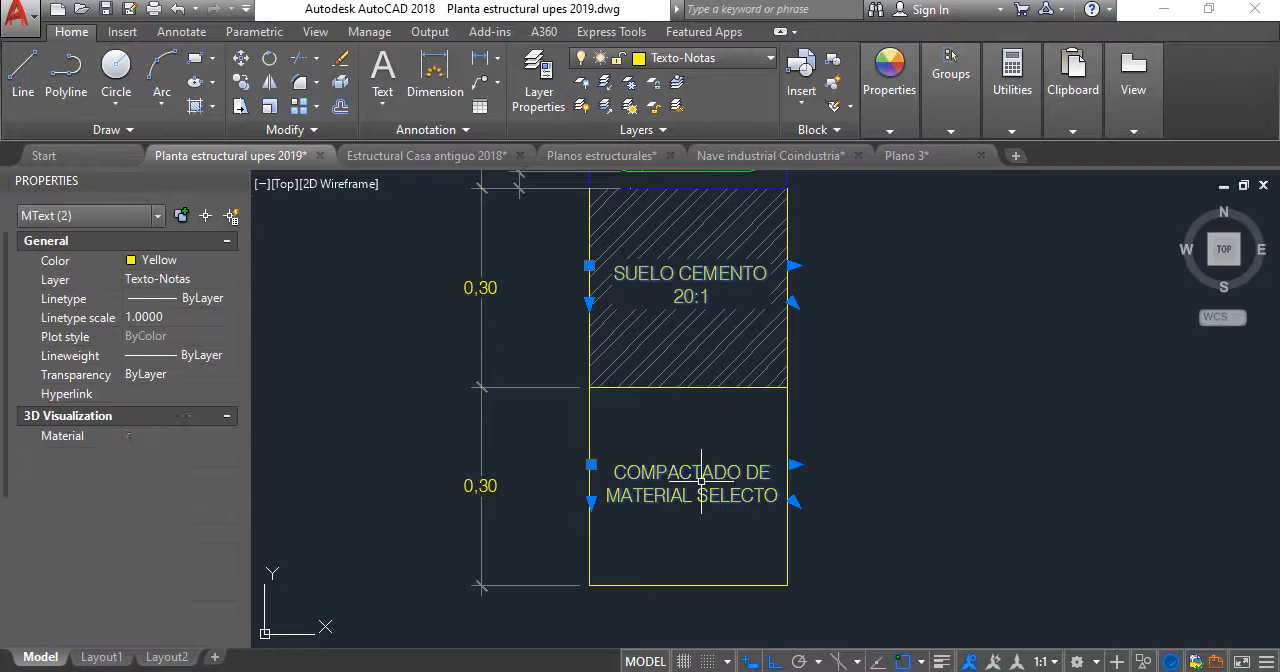
pyautogui.click(241, 82)
pyautogui.click(689, 387)
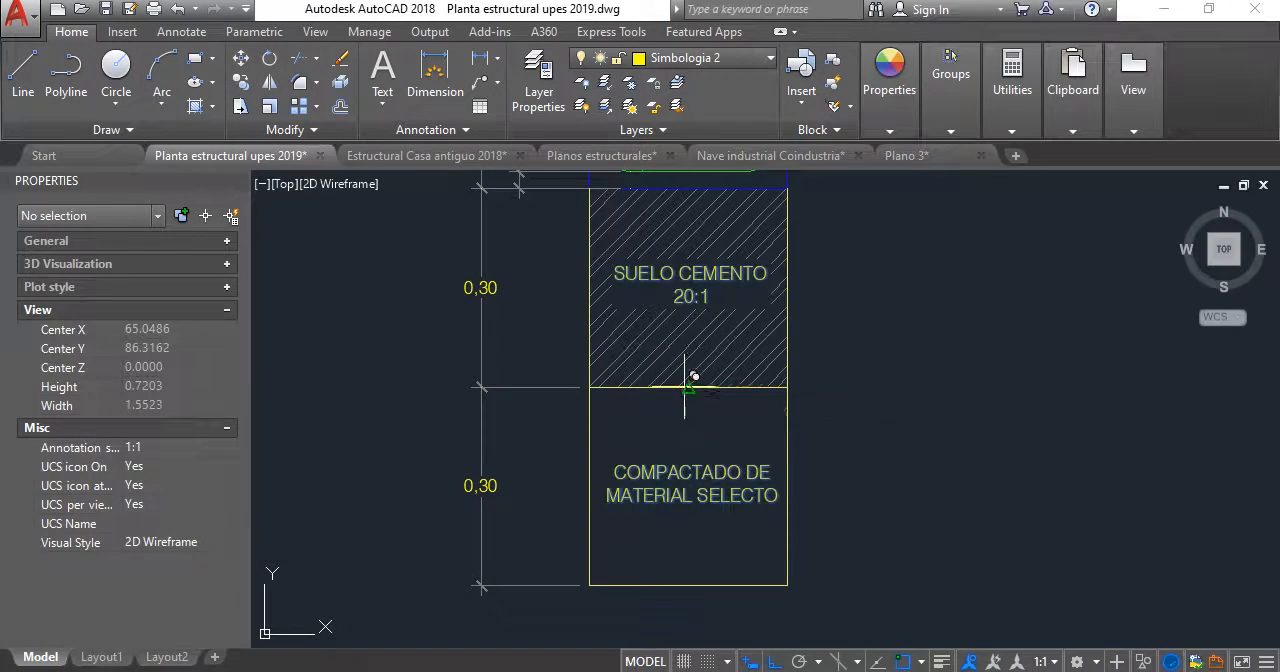
pyautogui.scroll(-6, 686, 385)
pyautogui.moveTo(686, 380); pyautogui.dragTo(208, 323, button='middle')
pyautogui.scroll(6, 555, 316)
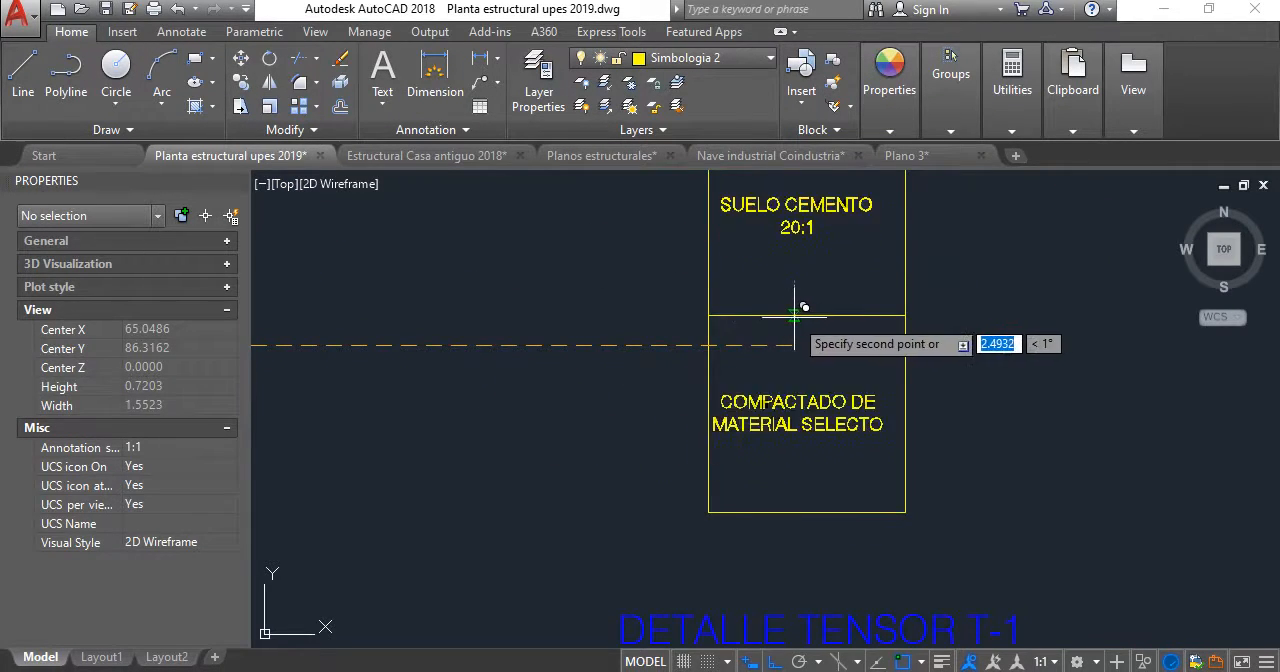
pyautogui.click(807, 317)
pyautogui.press('Escape')
# - Compare the soil layers below the new footing with the hatched and dimensioned layers of the reference tensor detail
pyautogui.scroll(-6, 769, 324)
pyautogui.moveTo(765, 328); pyautogui.dragTo(711, 373, button='middle')
pyautogui.scroll(4, 711, 373)
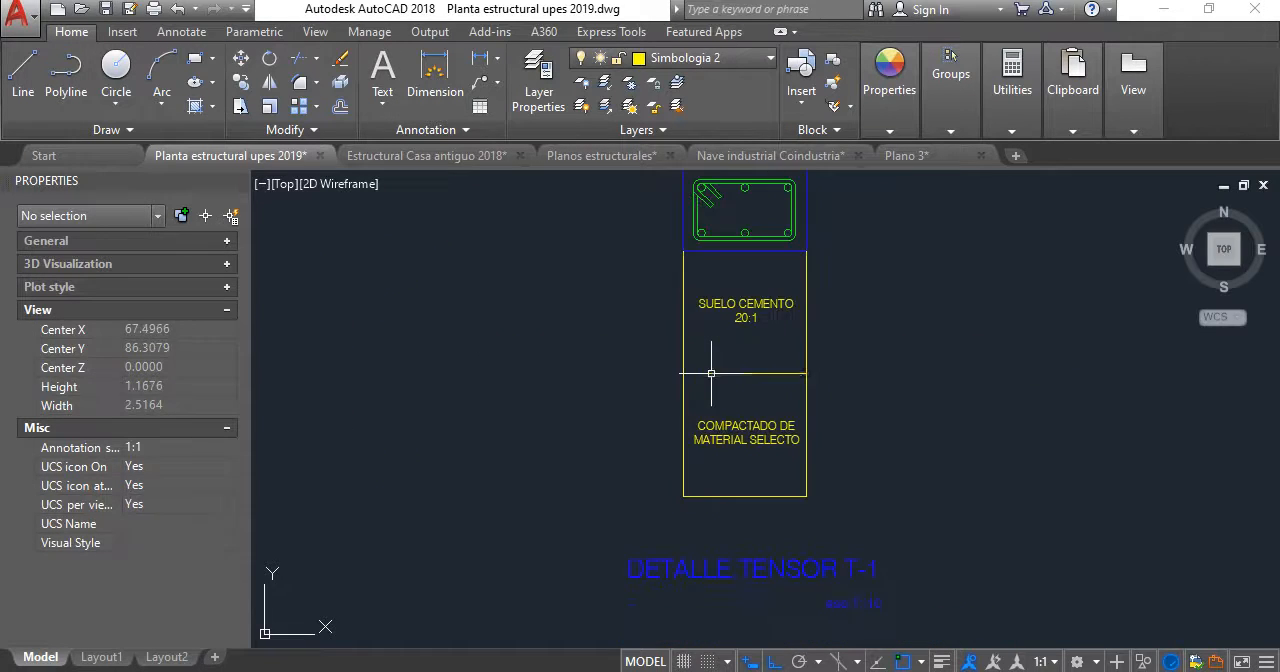
pyautogui.scroll(-4, 772, 374)
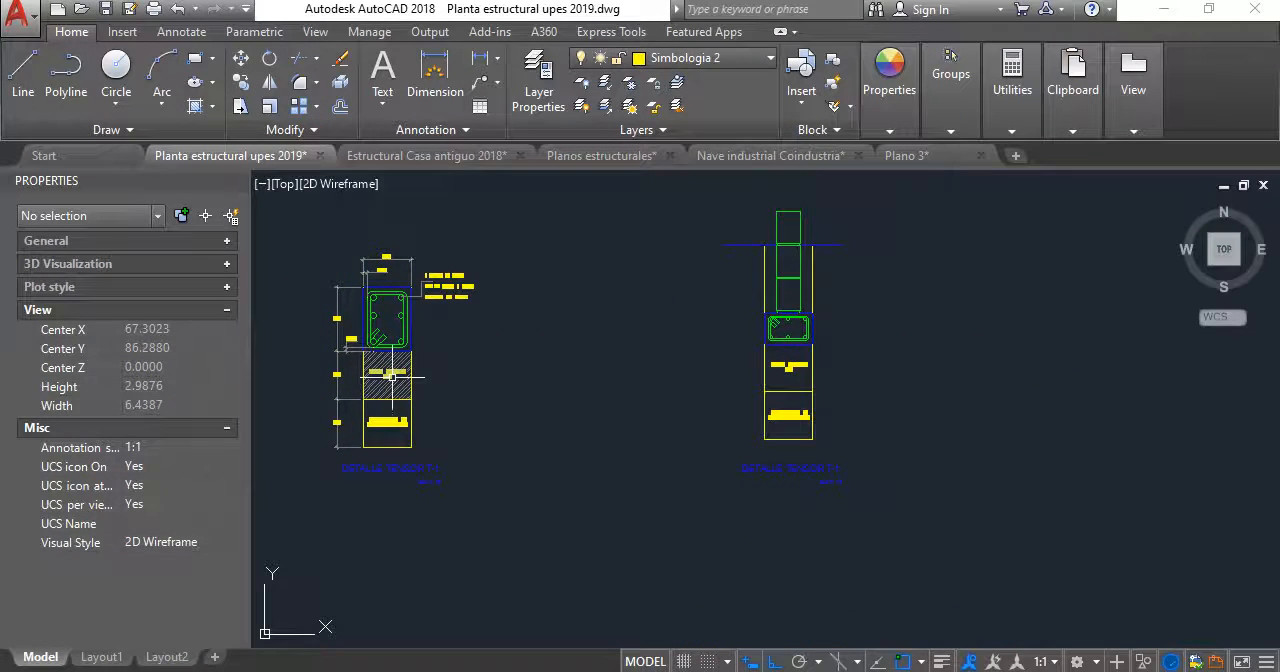
pyautogui.scroll(2, 780, 452)
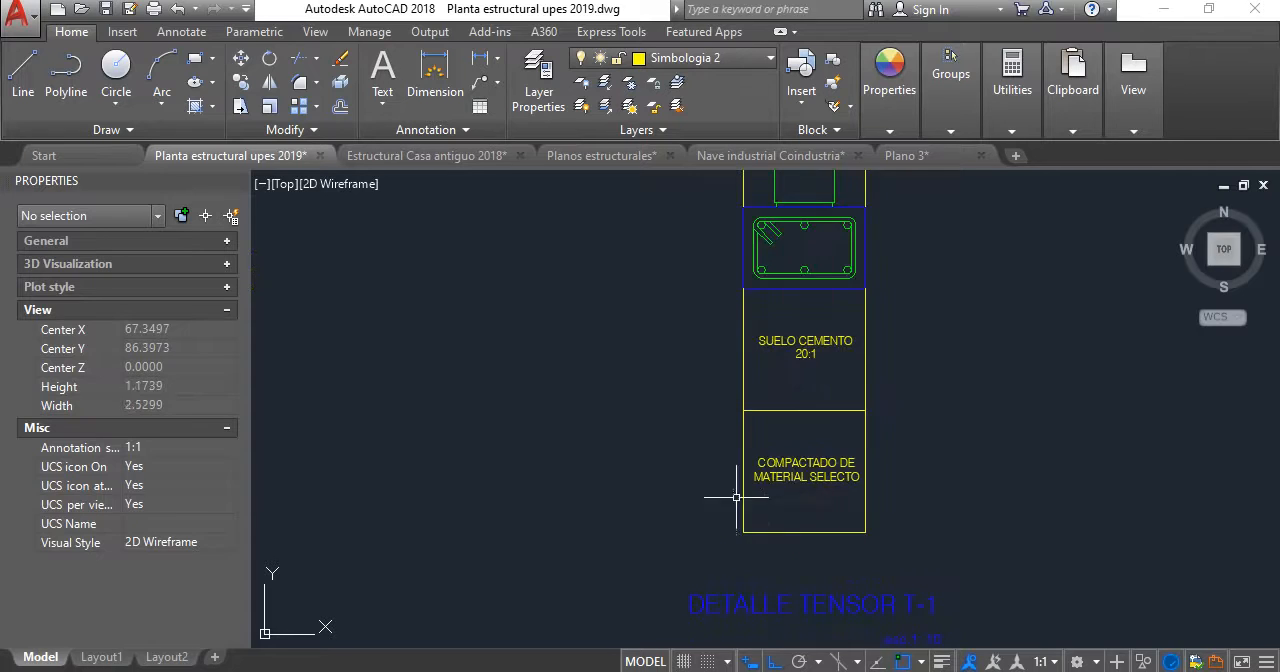
pyautogui.scroll(-2, 795, 358)
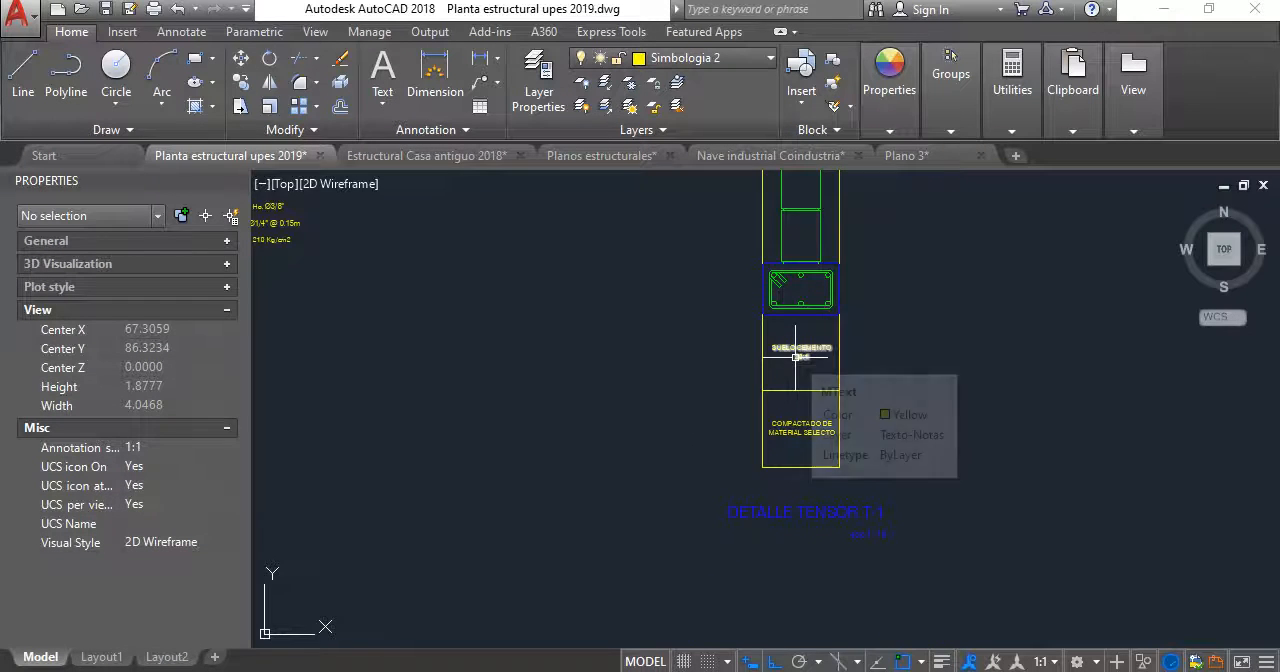
pyautogui.moveTo(821, 334); pyautogui.dragTo(966, 371, button='middle')
pyautogui.scroll(-2, 885, 350)
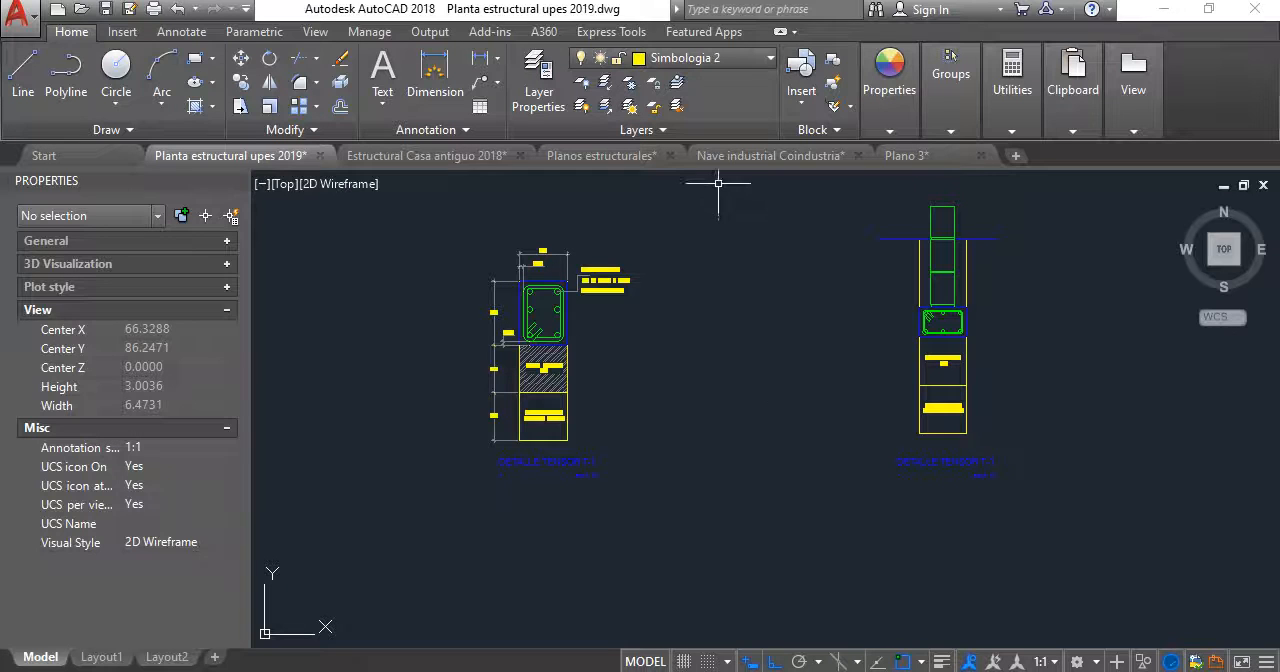
# - Fill the SUELO CEMENTO 20:1 layer below the new footing with a solid hatch
pyautogui.moveTo(971, 337); pyautogui.dragTo(895, 325, button='middle')
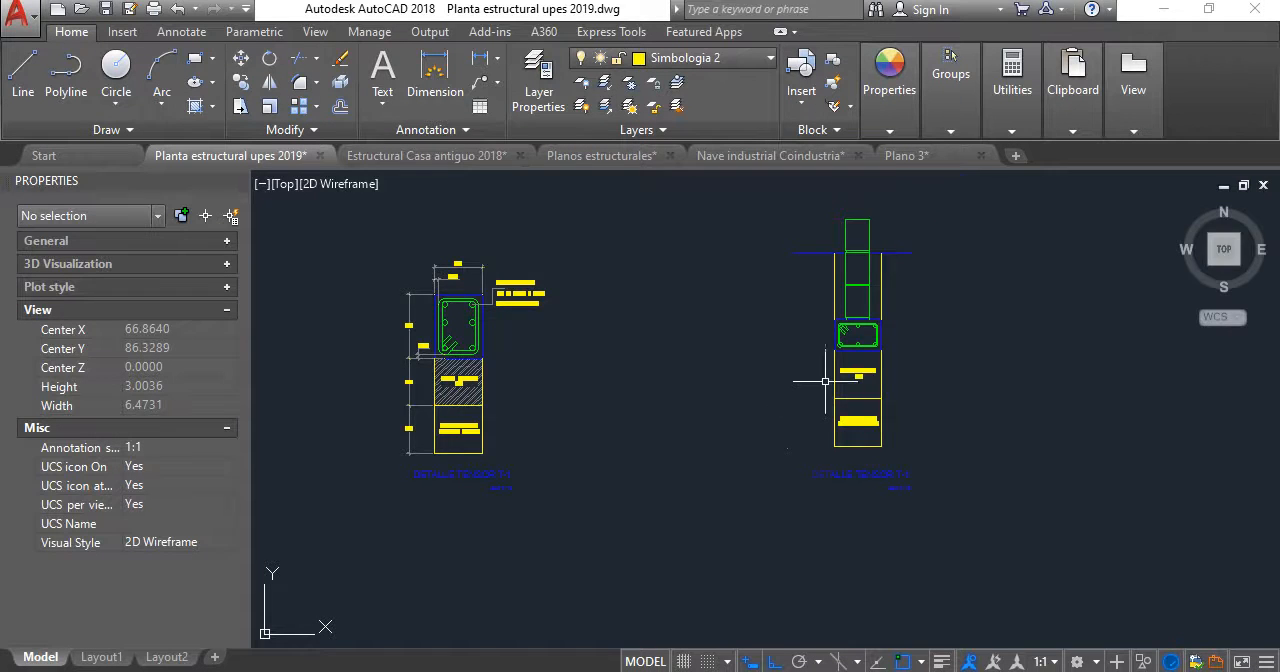
pyautogui.scroll(2, 825, 381)
pyautogui.scroll(-2, 612, 414)
pyautogui.moveTo(620, 408); pyautogui.dragTo(698, 400, button='middle')
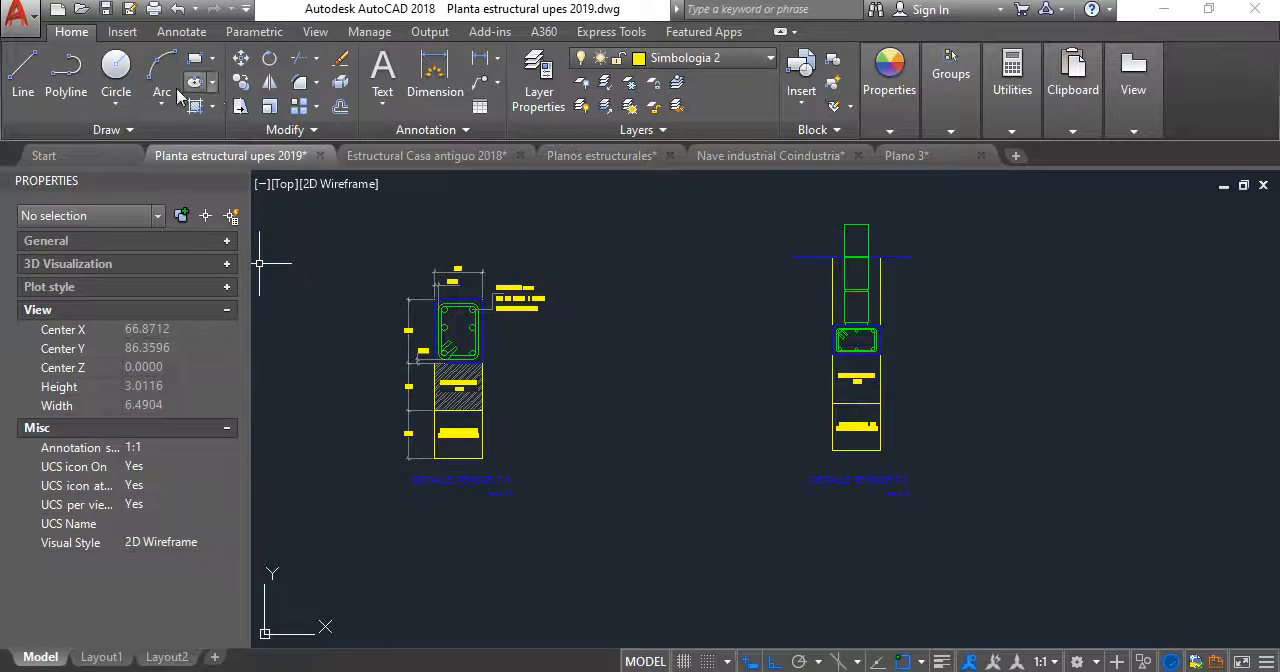
pyautogui.scroll(2, 852, 386)
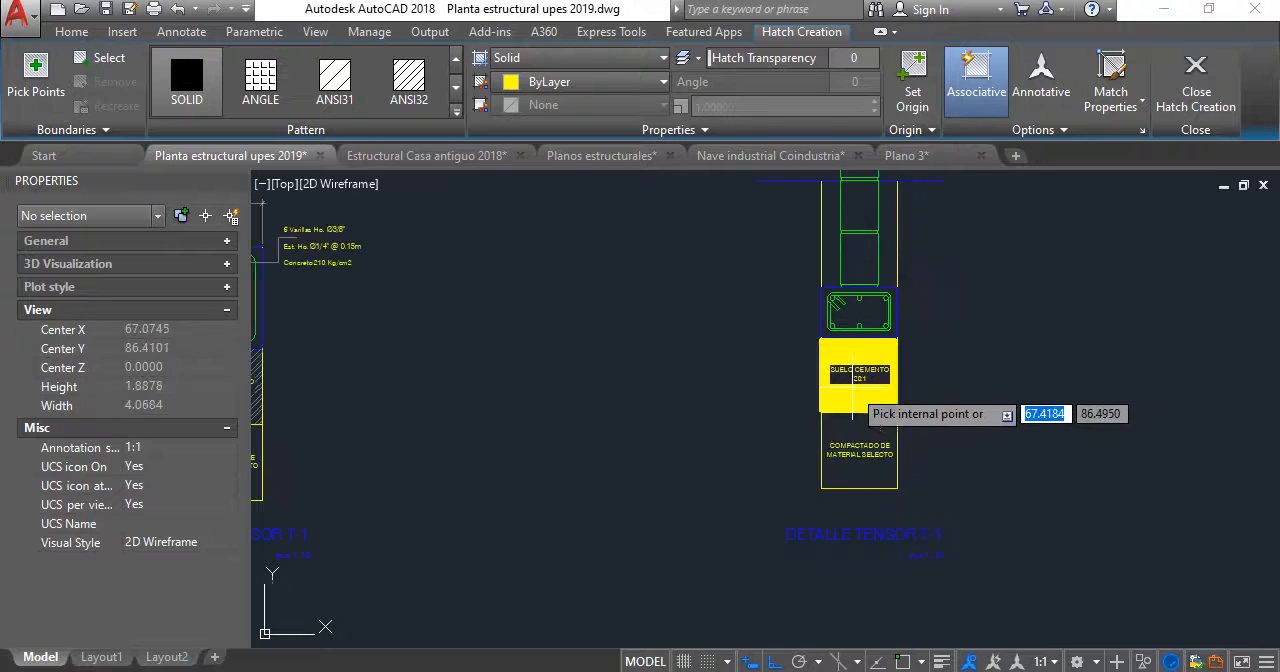
pyautogui.click(860, 398)
pyautogui.press('Return')
# - Match the properties of the diagonal hatch in the reference tensor detail onto the new SUELO CEMENTO solid hatch
pyautogui.scroll(-2, 860, 398)
pyautogui.moveTo(732, 414); pyautogui.dragTo(809, 397, button='middle')
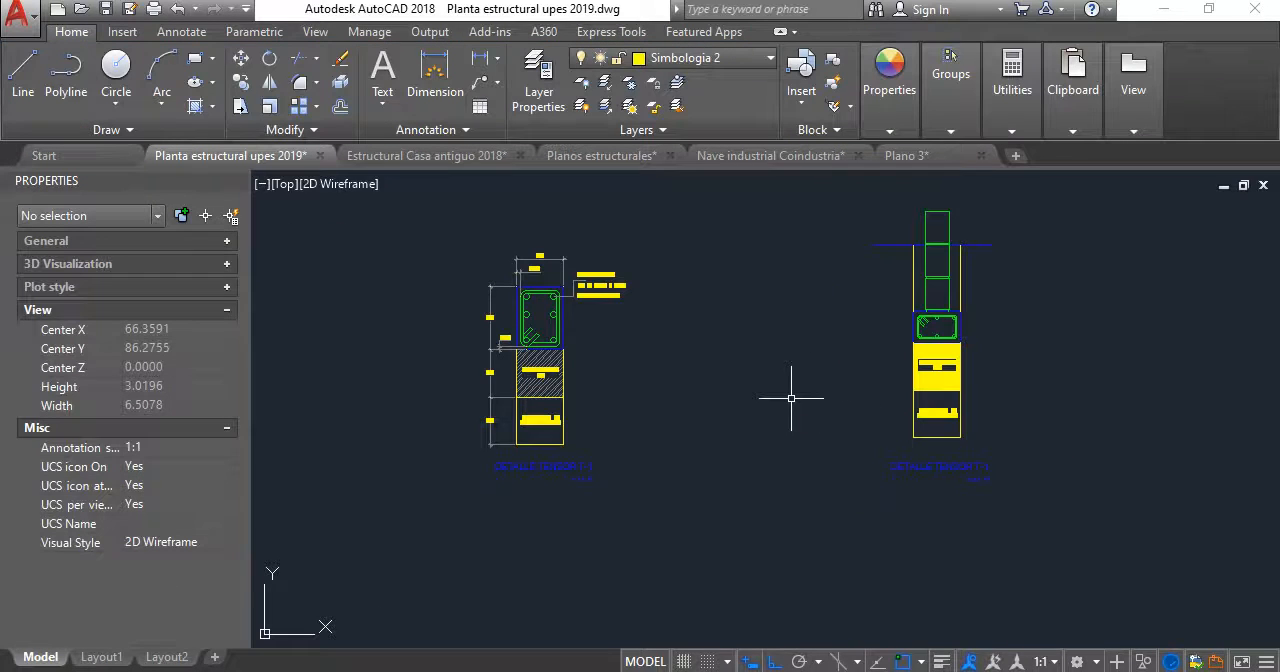
pyautogui.write('ma')
pyautogui.press('Return')
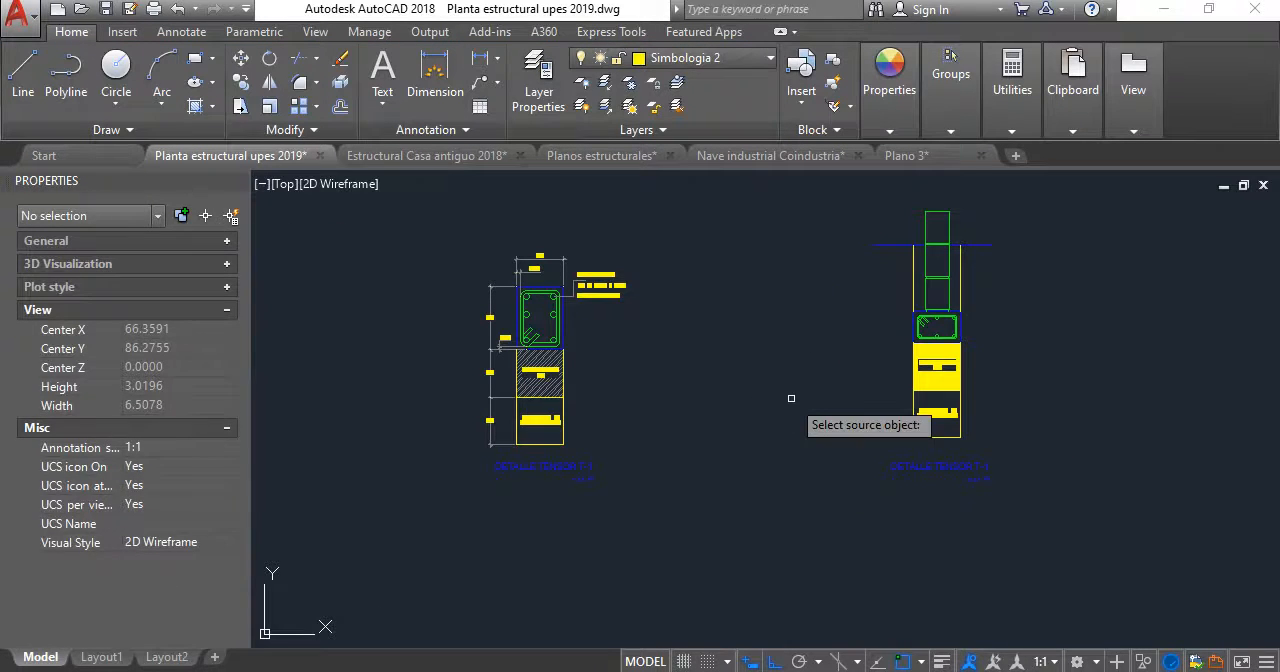
pyautogui.click(548, 375)
pyautogui.scroll(2, 1095, 412)
pyautogui.click(857, 367)
pyautogui.press('Return')
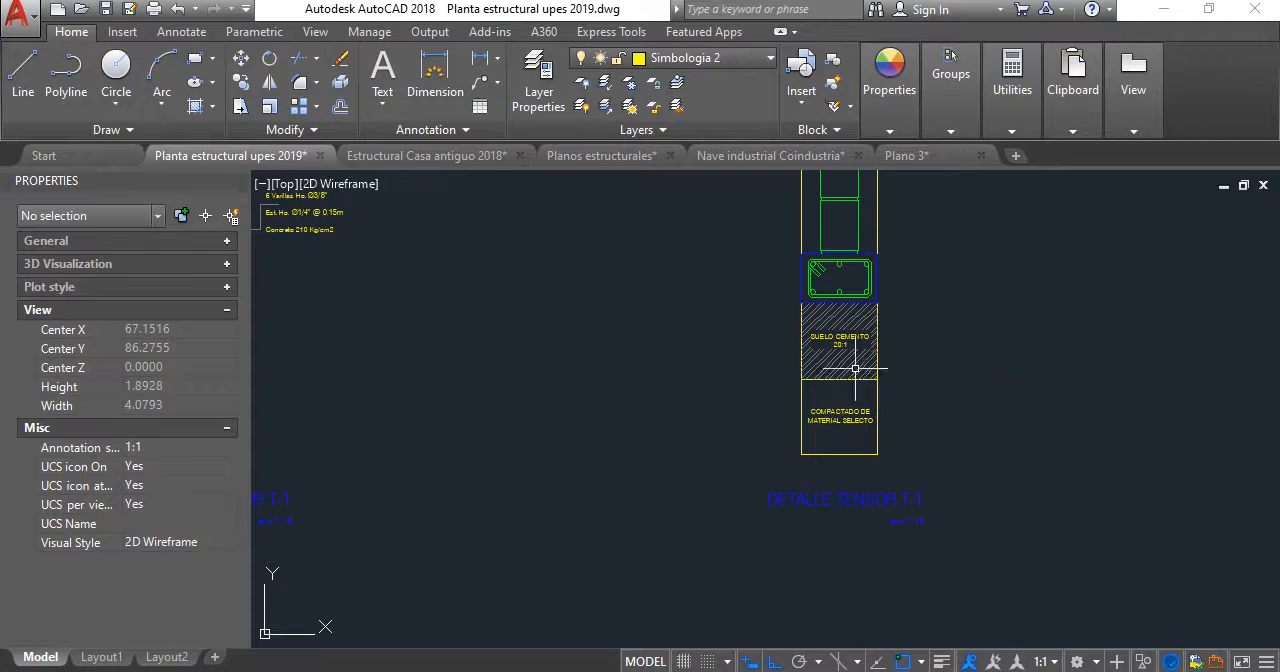
pyautogui.scroll(-2, 855, 367)
pyautogui.moveTo(846, 373); pyautogui.dragTo(786, 391, button='middle')
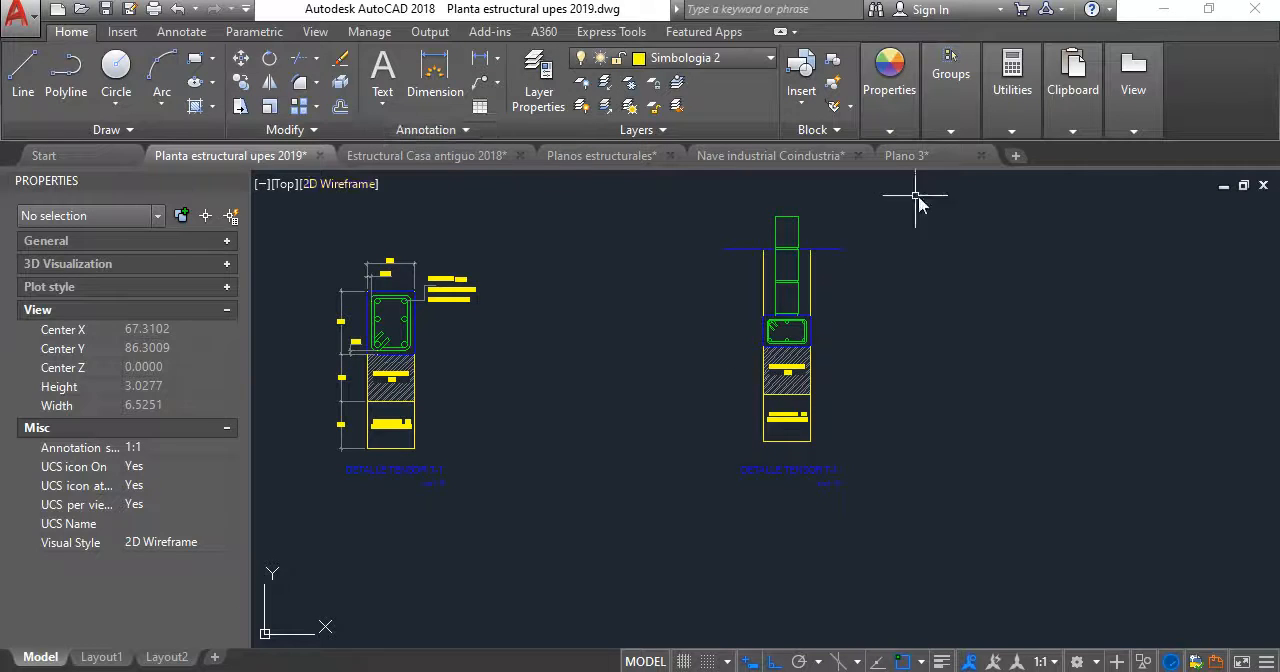
# - Draw a guide circle centred on the block wall at ground level, reaching the right end of the ground line
pyautogui.scroll(4, 846, 256)
pyautogui.moveTo(840, 256); pyautogui.dragTo(812, 263, button='middle')
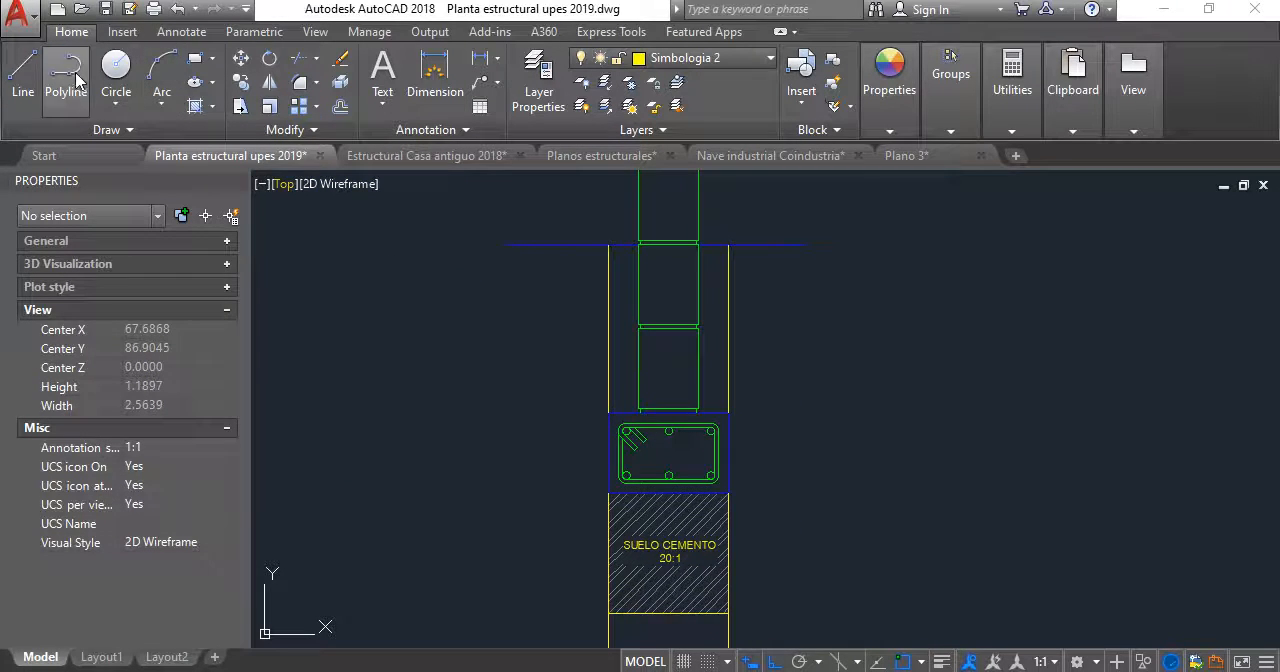
pyautogui.click(116, 68)
pyautogui.click(670, 243)
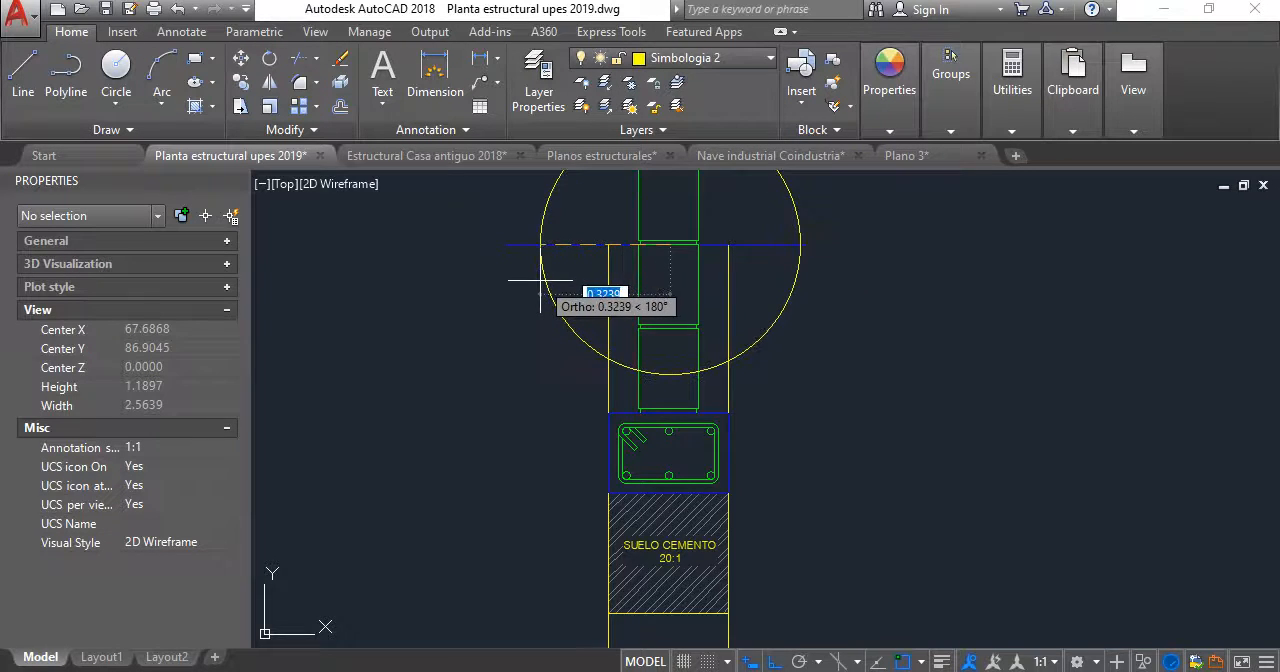
pyautogui.click(806, 260)
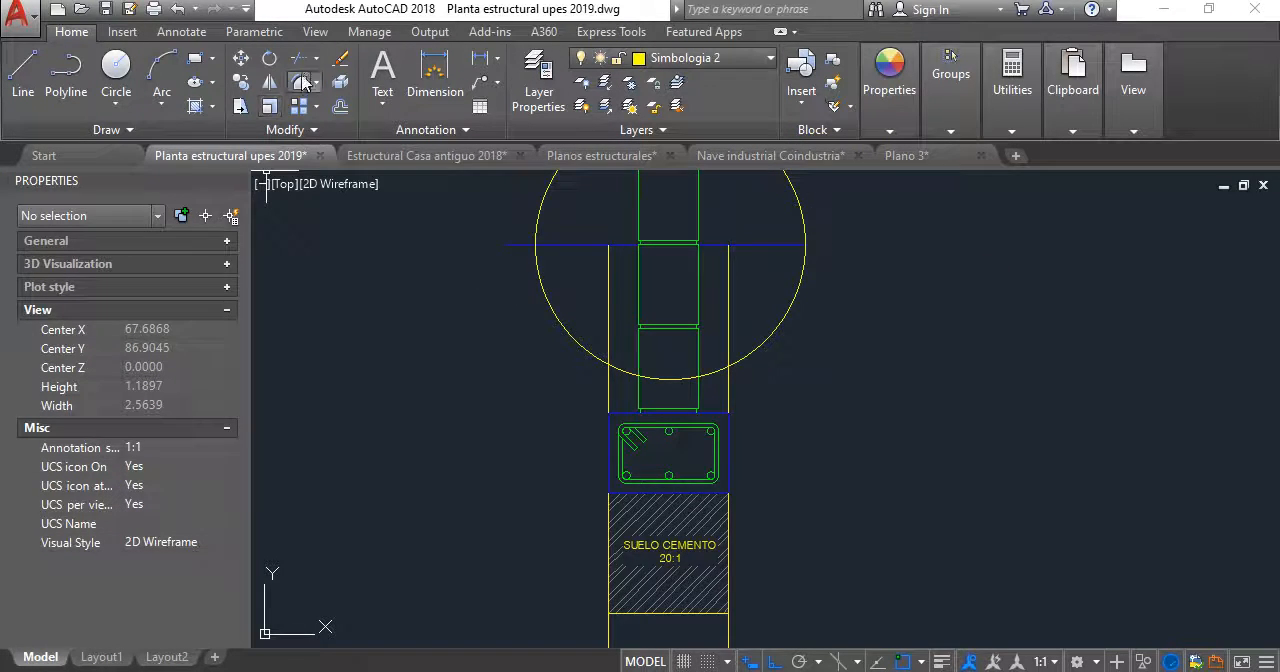
# - Trim the left overhang of the ground line at the guide circle and delete the circle
pyautogui.click(297, 58)
pyautogui.scroll(6, 574, 228)
pyautogui.click(388, 258)
pyautogui.scroll(-4, 376, 272)
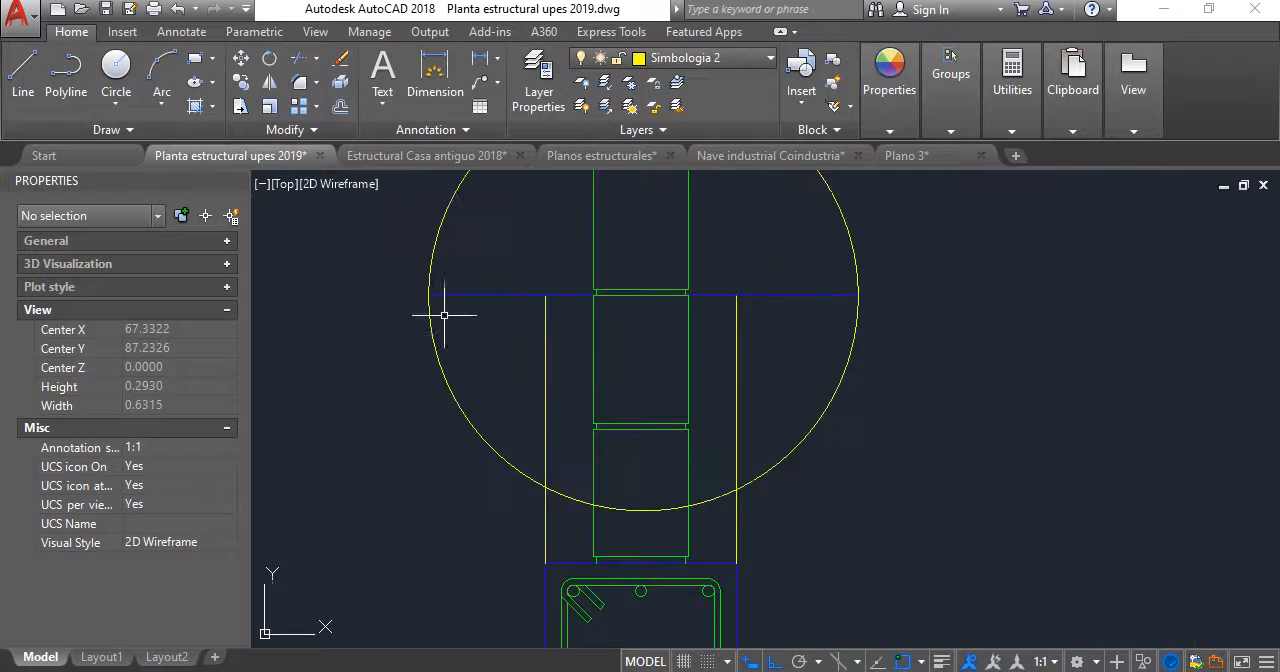
pyautogui.click(428, 357)
pyautogui.press('Delete')
pyautogui.scroll(-5, 591, 274)
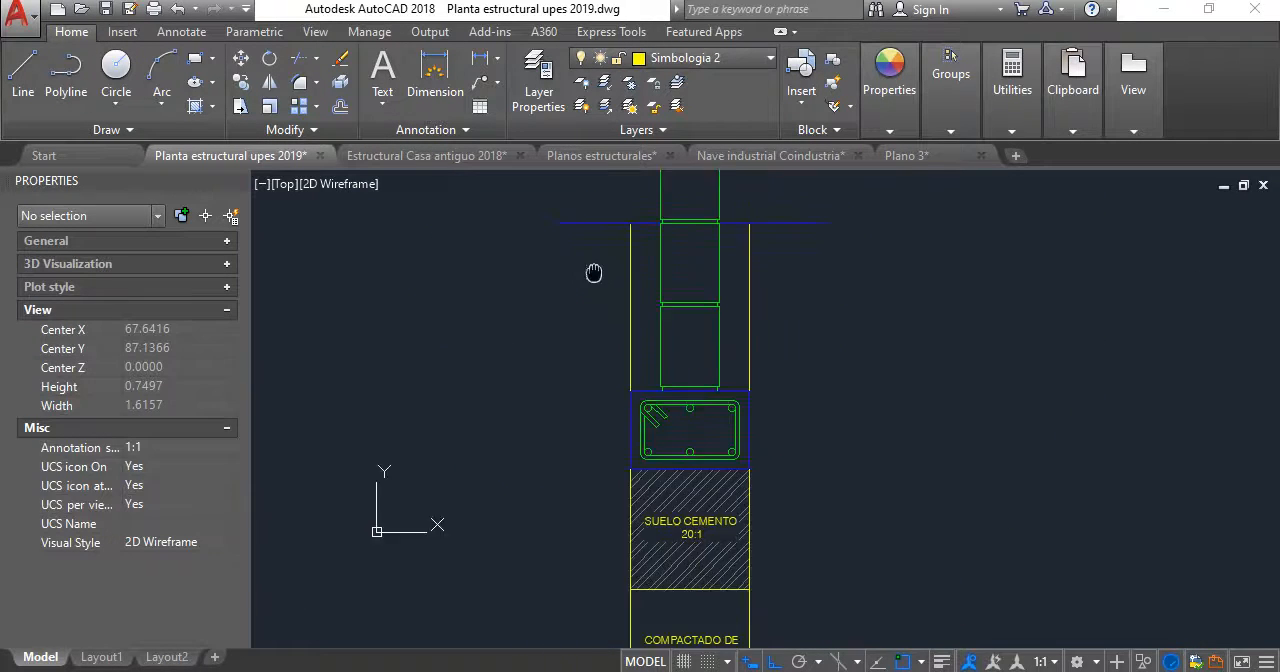
pyautogui.scroll(1, 601, 265)
pyautogui.click(340, 106)
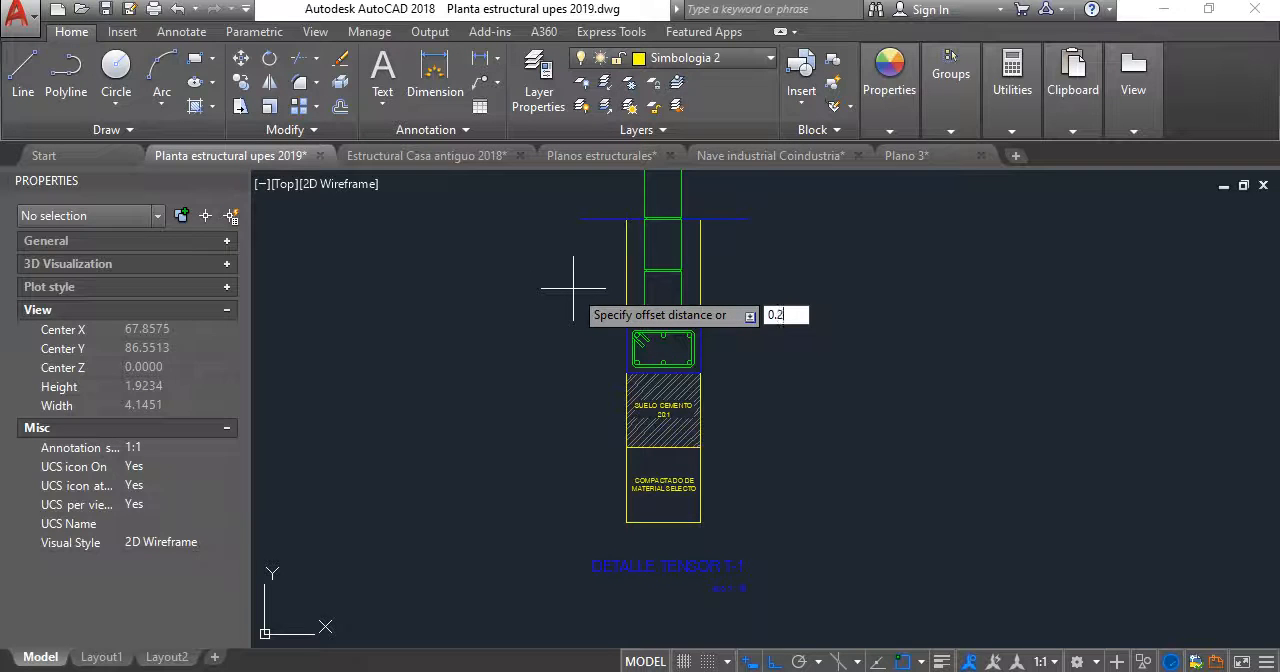
pyautogui.write('0.2')
pyautogui.press('Return')
pyautogui.scroll(2, 606, 222)
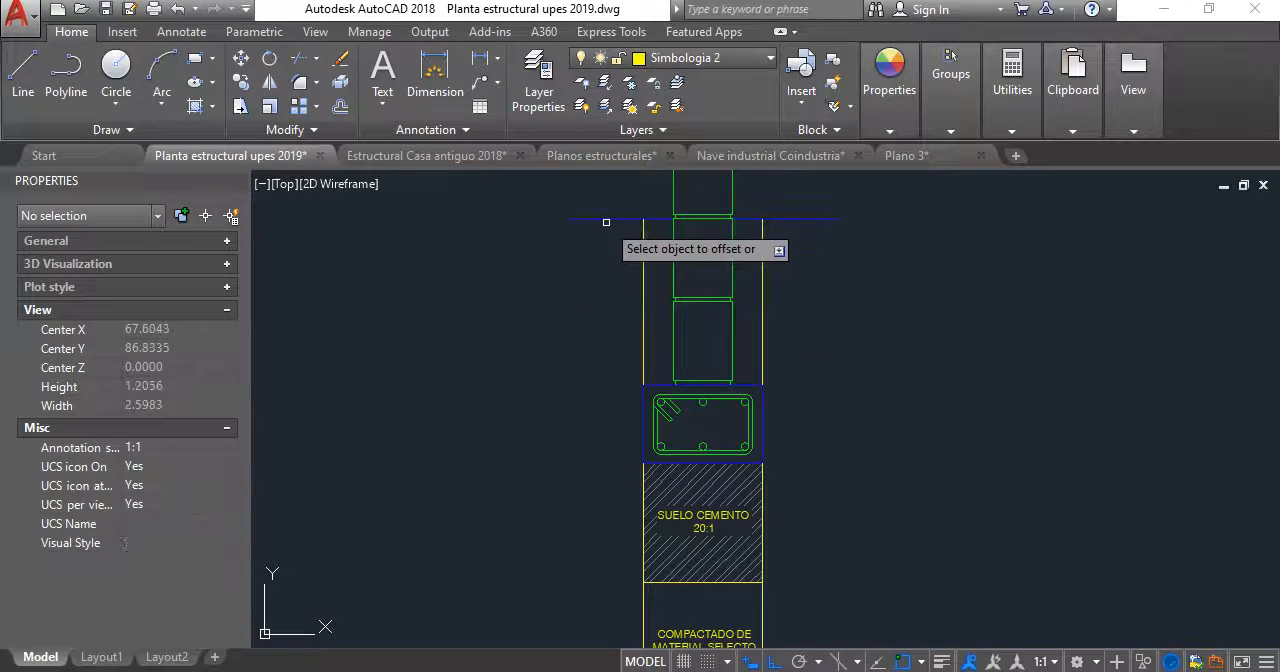
pyautogui.click(609, 219)
pyautogui.click(606, 257)
pyautogui.press('Return')
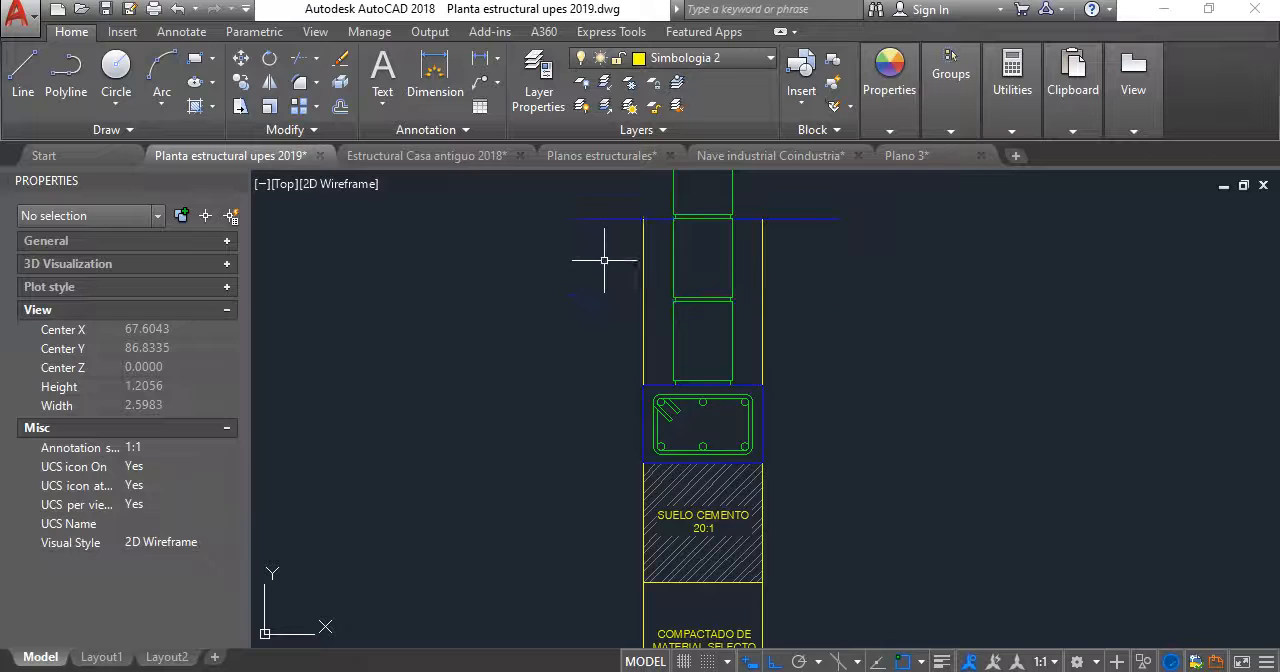
pyautogui.press('Return')
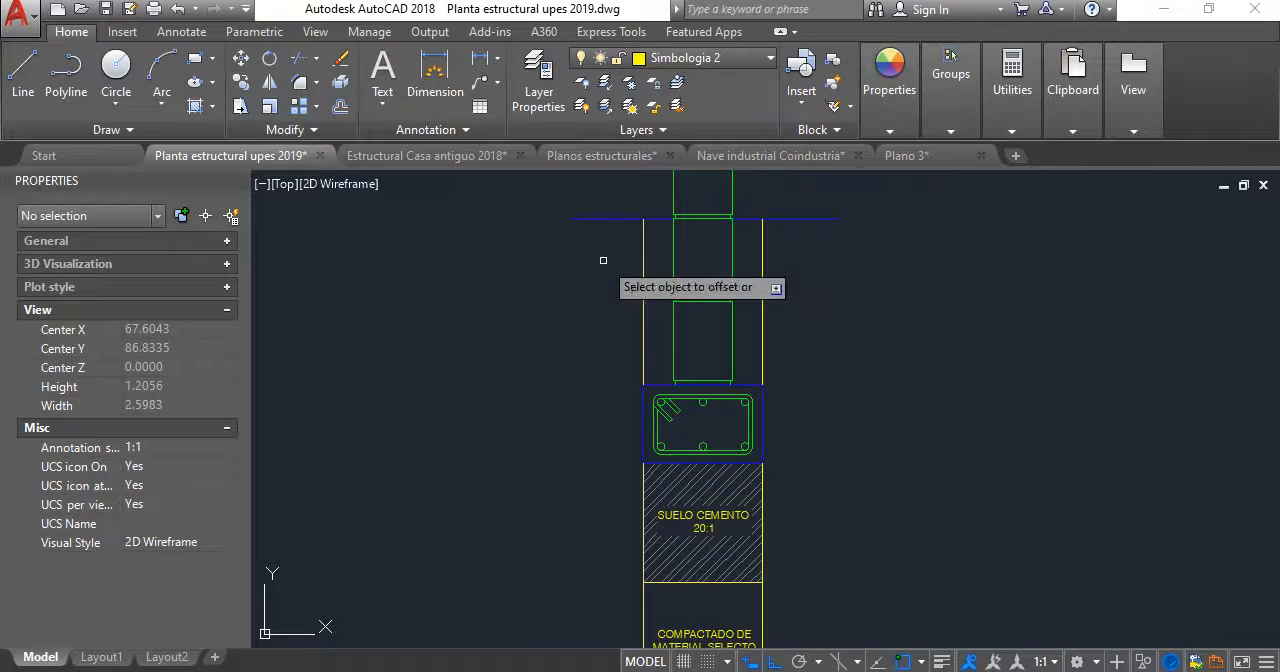
pyautogui.click(643, 248)
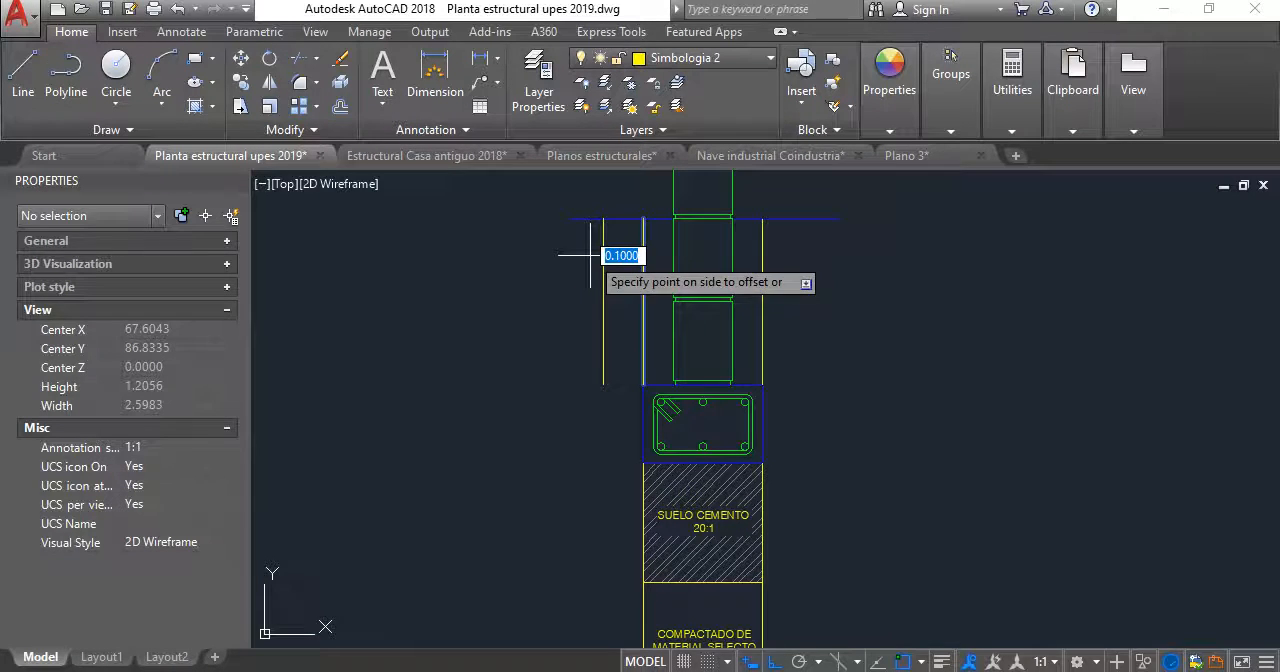
pyautogui.press('Escape')
# - Offset both excavation lines outward and the ground lines on either side of the wall downward by an equal distance
pyautogui.press('Return')
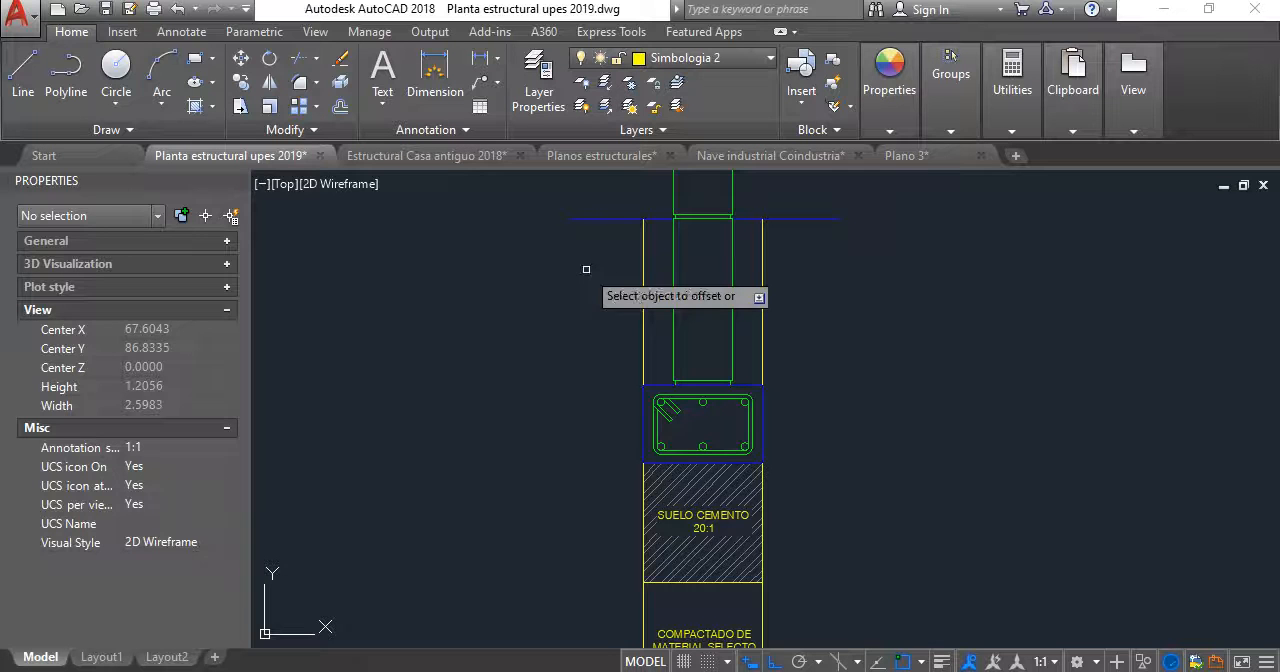
pyautogui.click(643, 257)
pyautogui.click(608, 256)
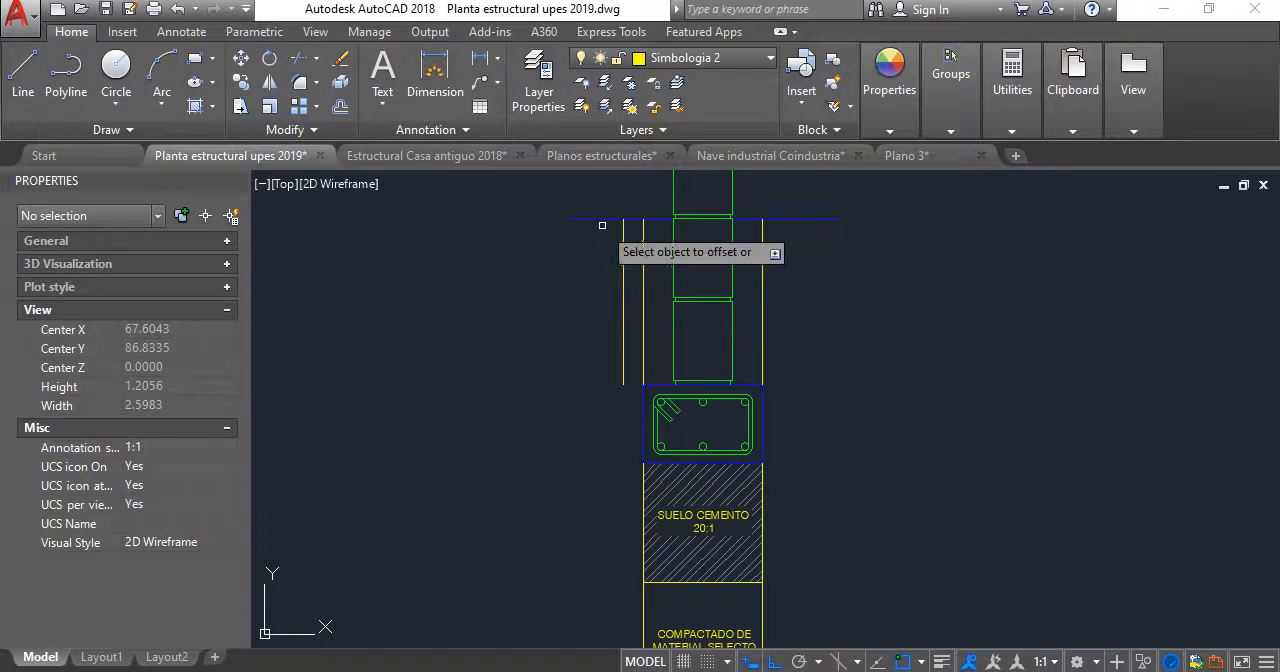
pyautogui.click(761, 287)
pyautogui.click(819, 287)
pyautogui.click(816, 217)
pyautogui.click(815, 304)
pyautogui.scroll(-2, 809, 359)
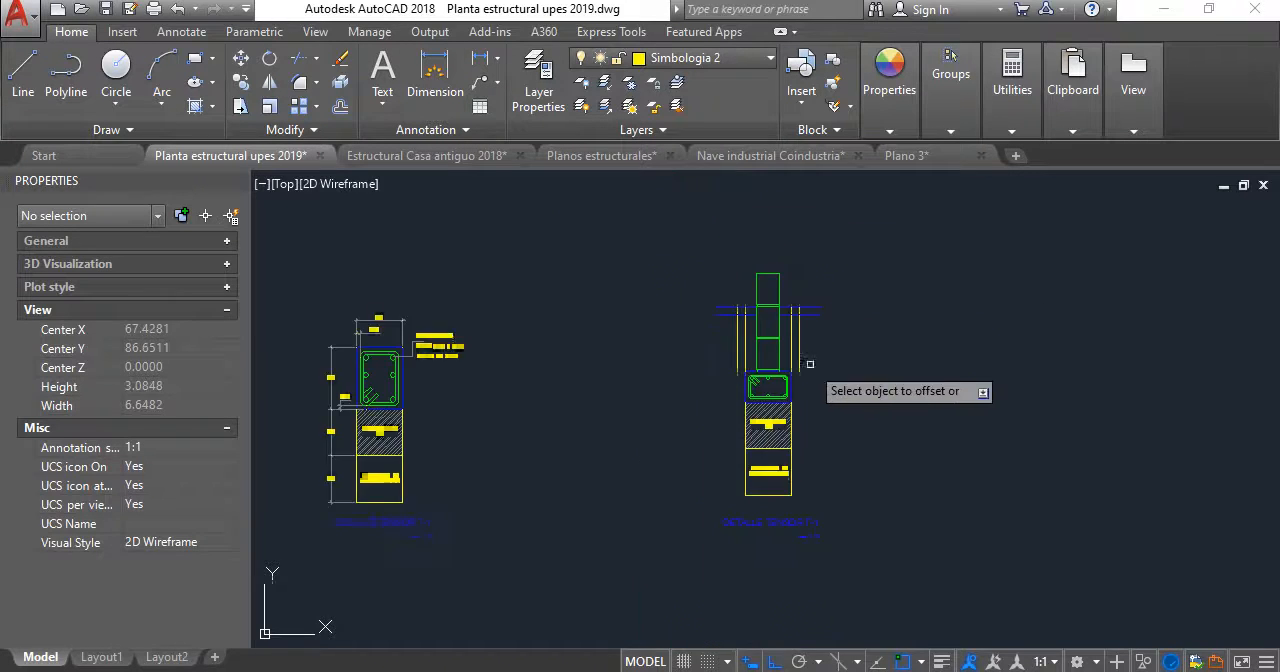
# - Offset the lower edge of the COMPACTADO DE MATERIAL SELECTO layer downward by the same distance
pyautogui.moveTo(784, 484); pyautogui.dragTo(779, 349, button='middle')
pyautogui.scroll(2, 779, 349)
pyautogui.click(779, 367)
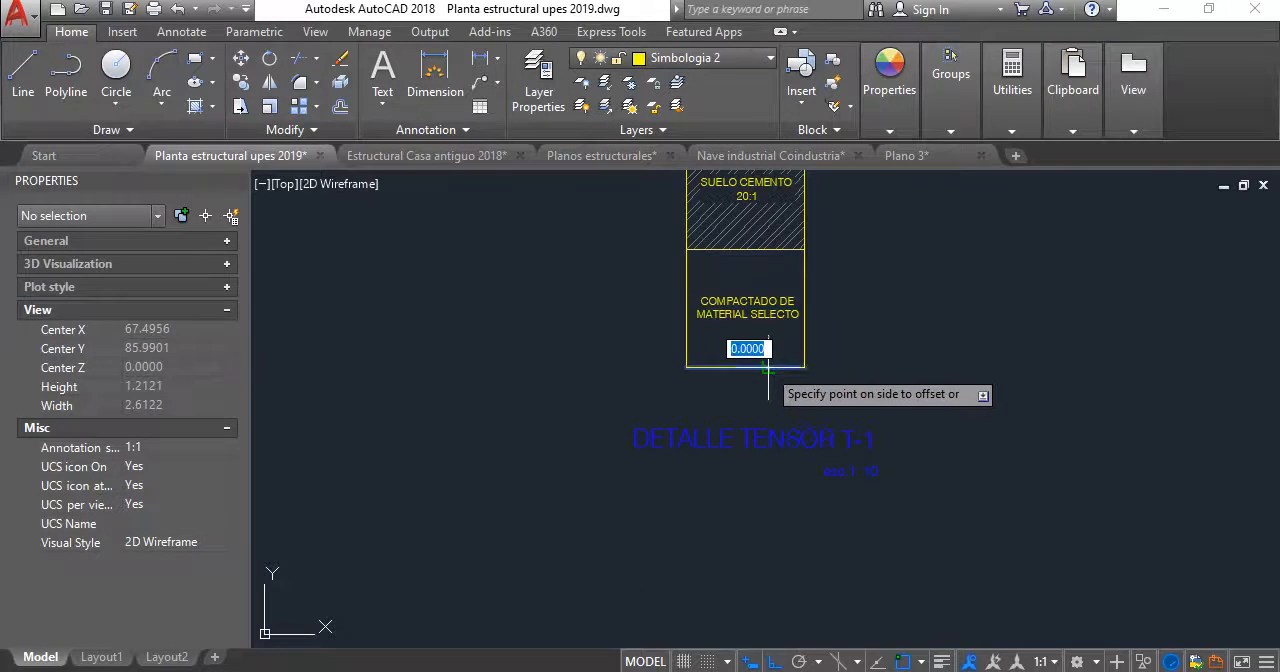
pyautogui.click(764, 397)
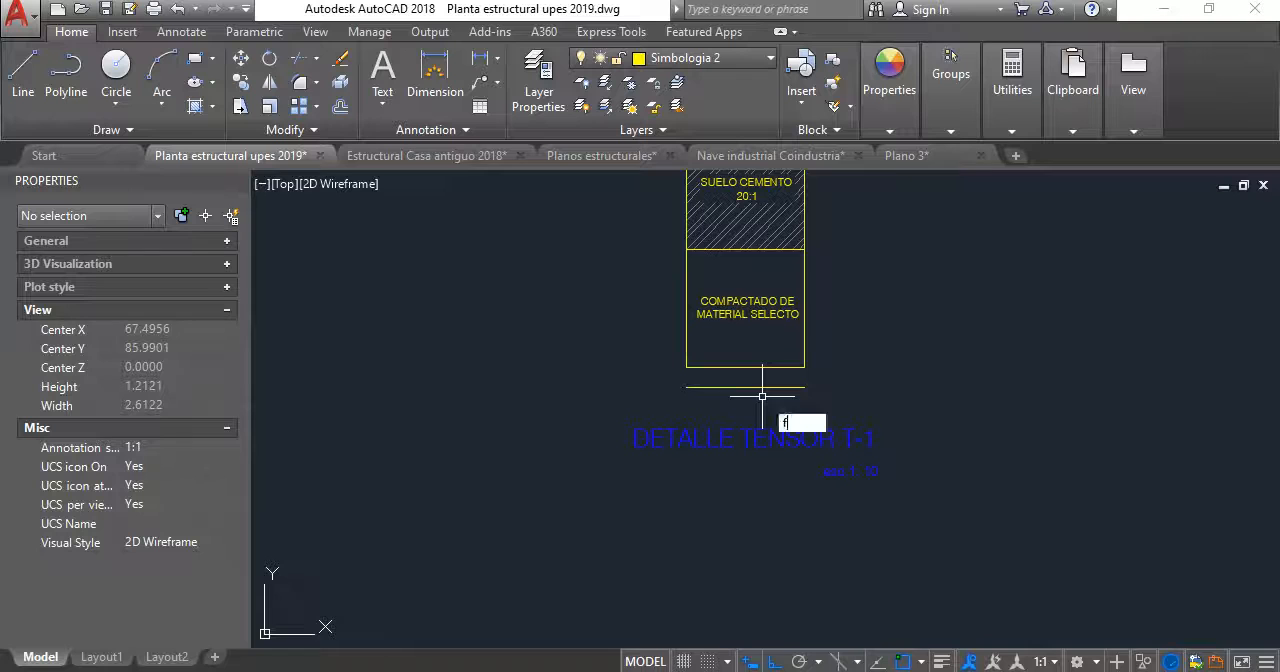
# - Join the offset lines with Fillet at the lower and ground-level corners to form a continuous outline around the excavation
pyautogui.press('Return')
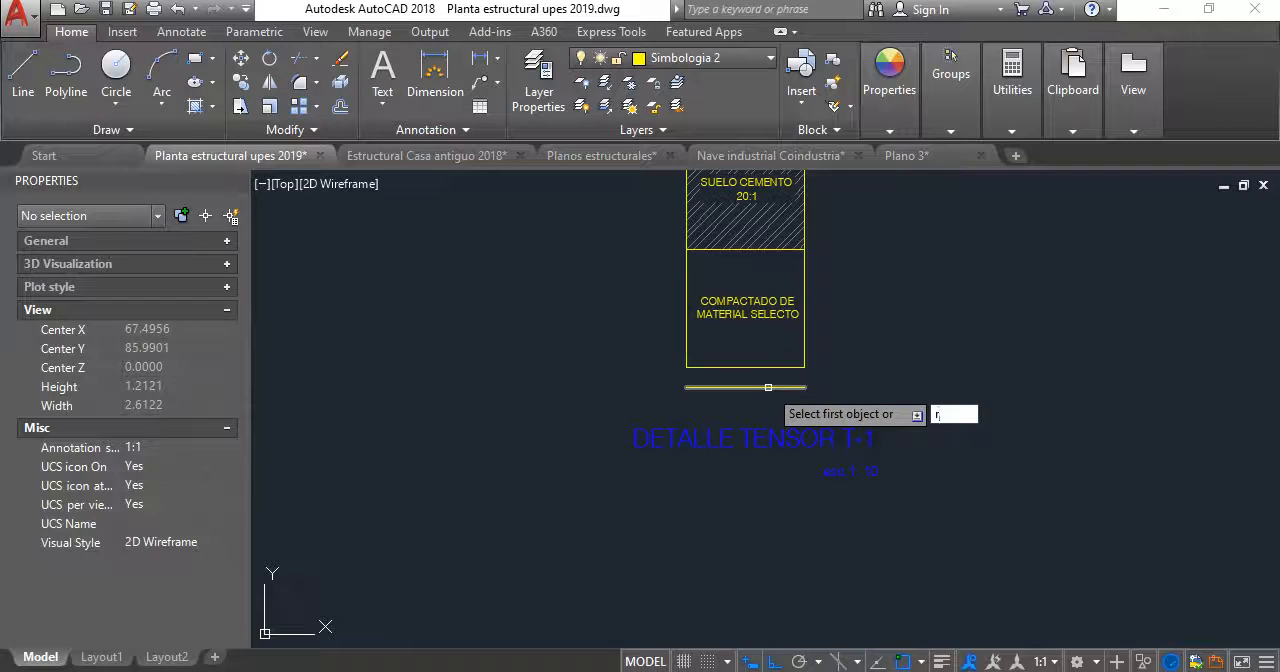
pyautogui.click(766, 387)
pyautogui.scroll(-2, 778, 505)
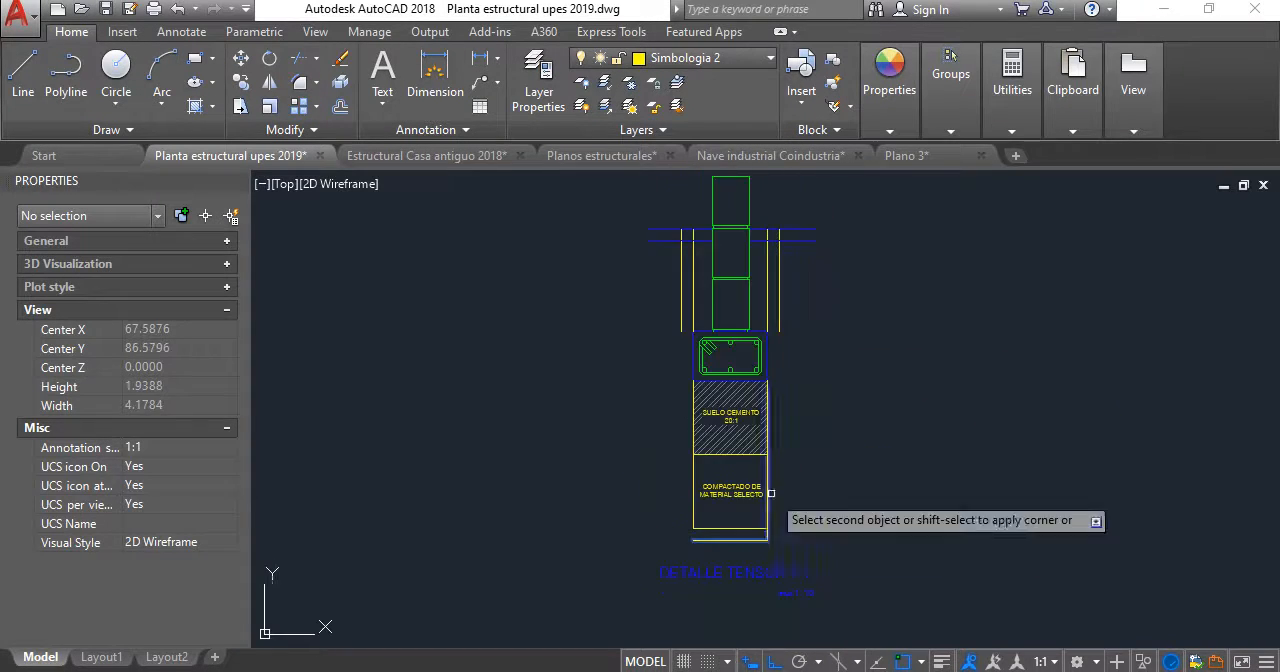
pyautogui.scroll(2, 790, 230)
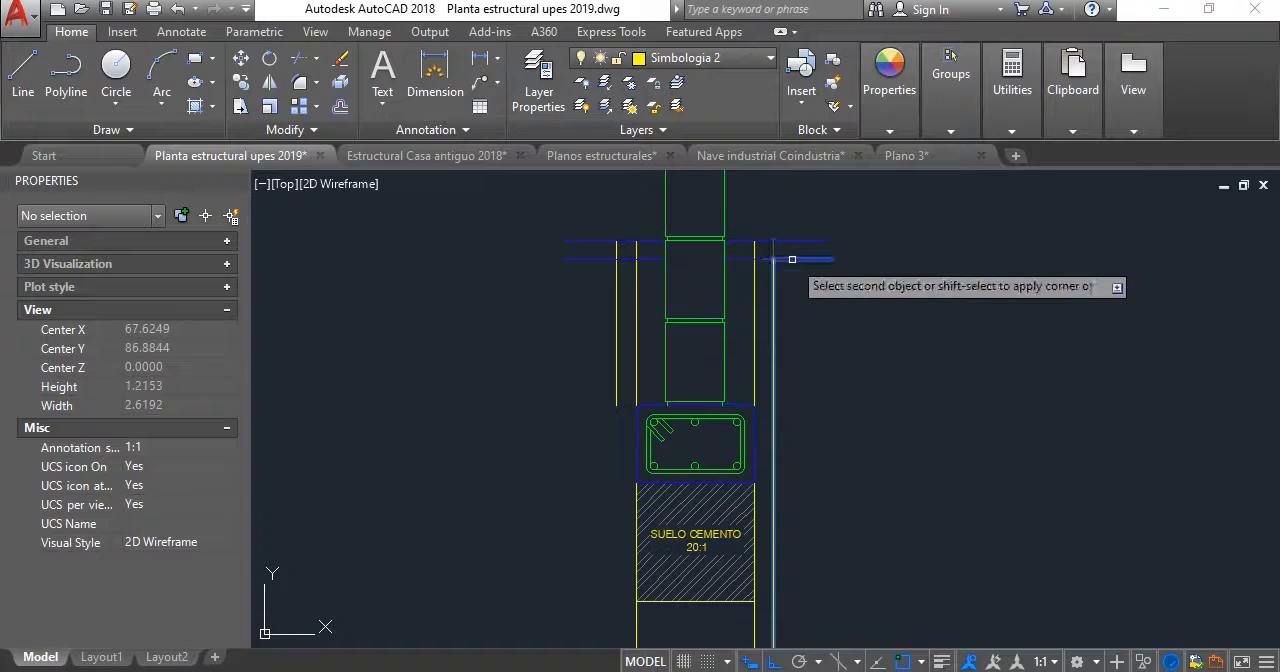
pyautogui.click(775, 262)
pyautogui.press('Return')
pyautogui.click(616, 265)
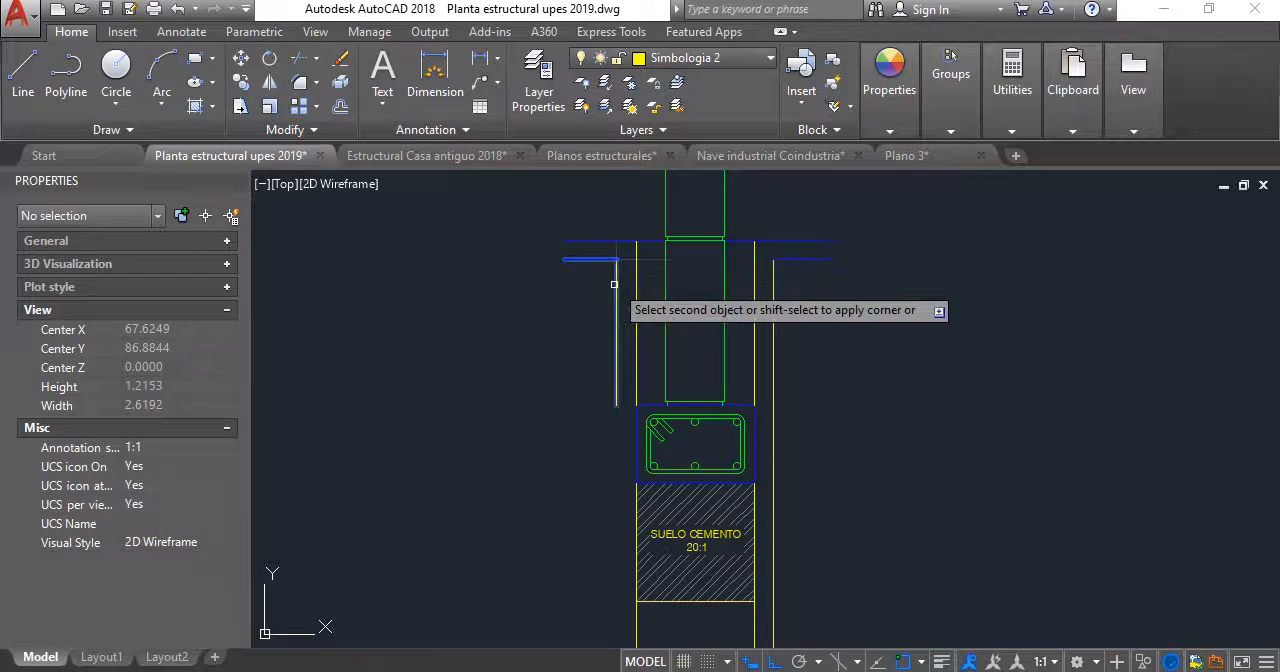
pyautogui.scroll(-1, 617, 290)
pyautogui.moveTo(620, 316); pyautogui.dragTo(617, 258, button='middle')
pyautogui.click(648, 502)
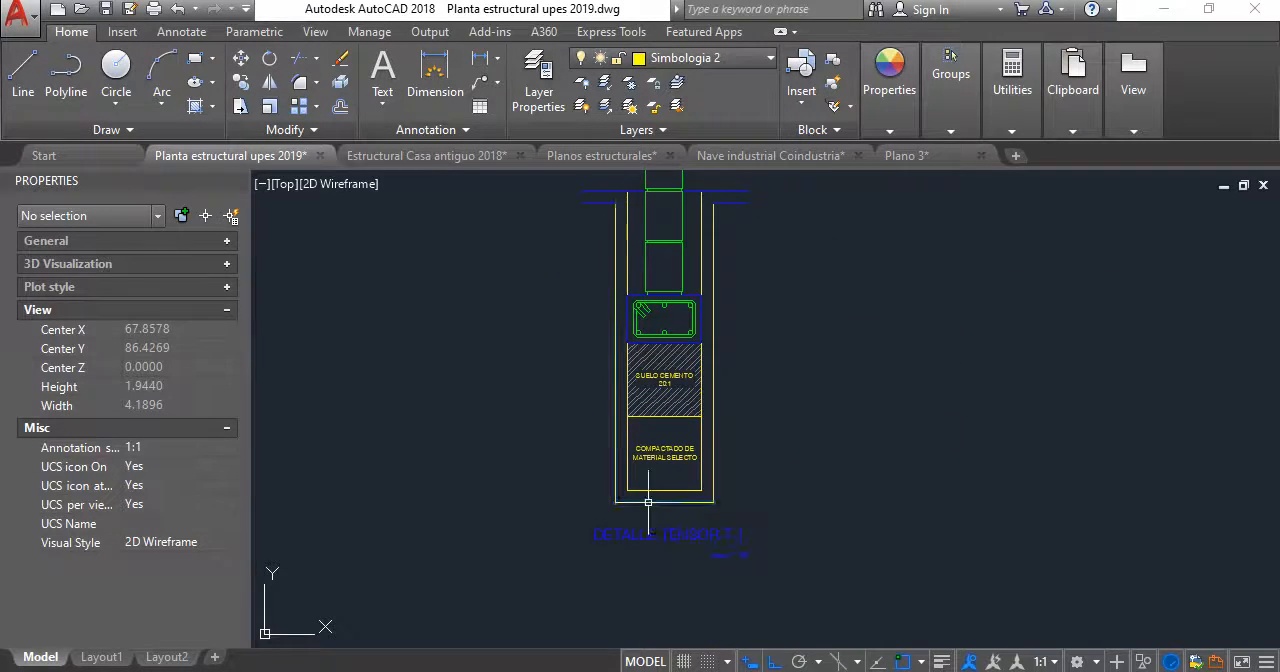
# - Close both outer ends of the ground strip with short vertical lines between the ground line and its offset
pyautogui.write('l')
pyautogui.press('Return')
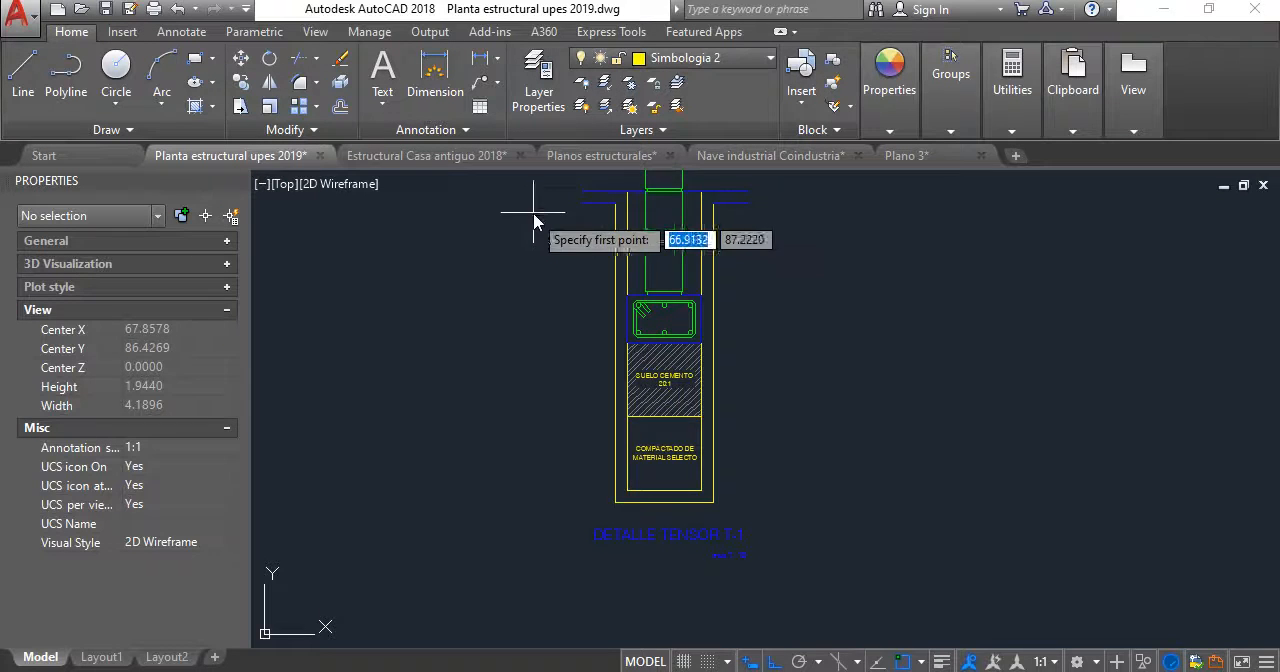
pyautogui.scroll(2, 591, 277)
pyautogui.click(590, 297)
pyautogui.click(590, 329)
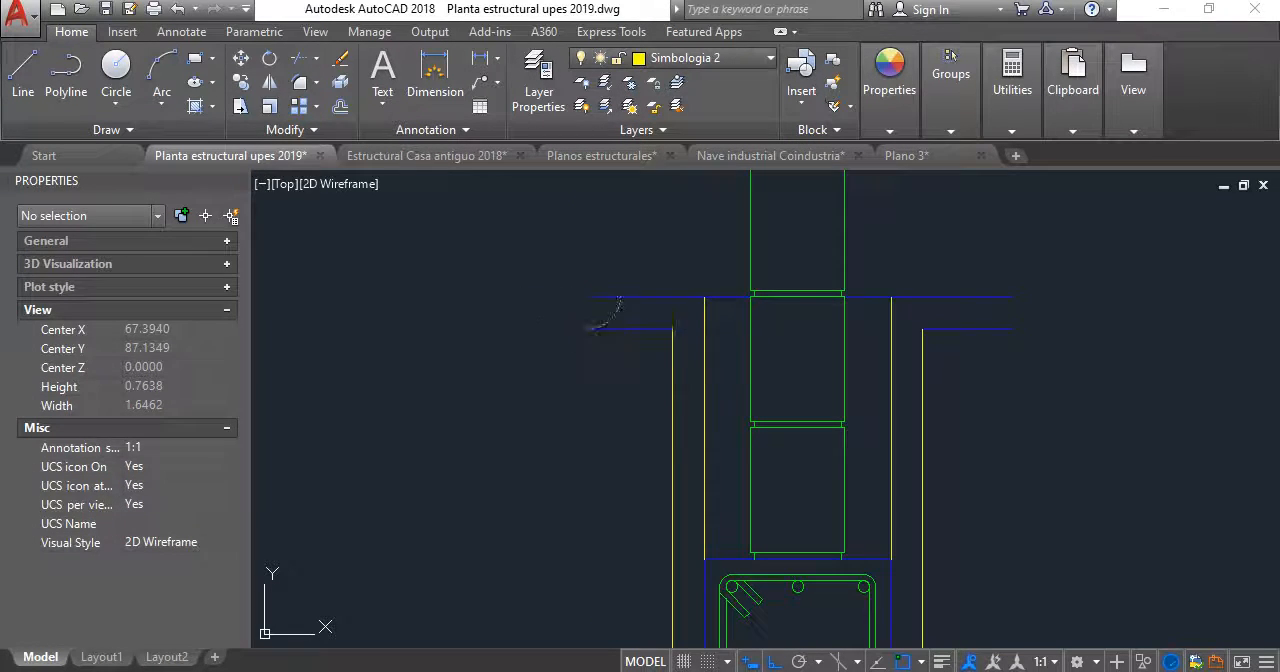
pyautogui.press('Return')
pyautogui.click(1013, 297)
pyautogui.click(1014, 329)
pyautogui.press('Return')
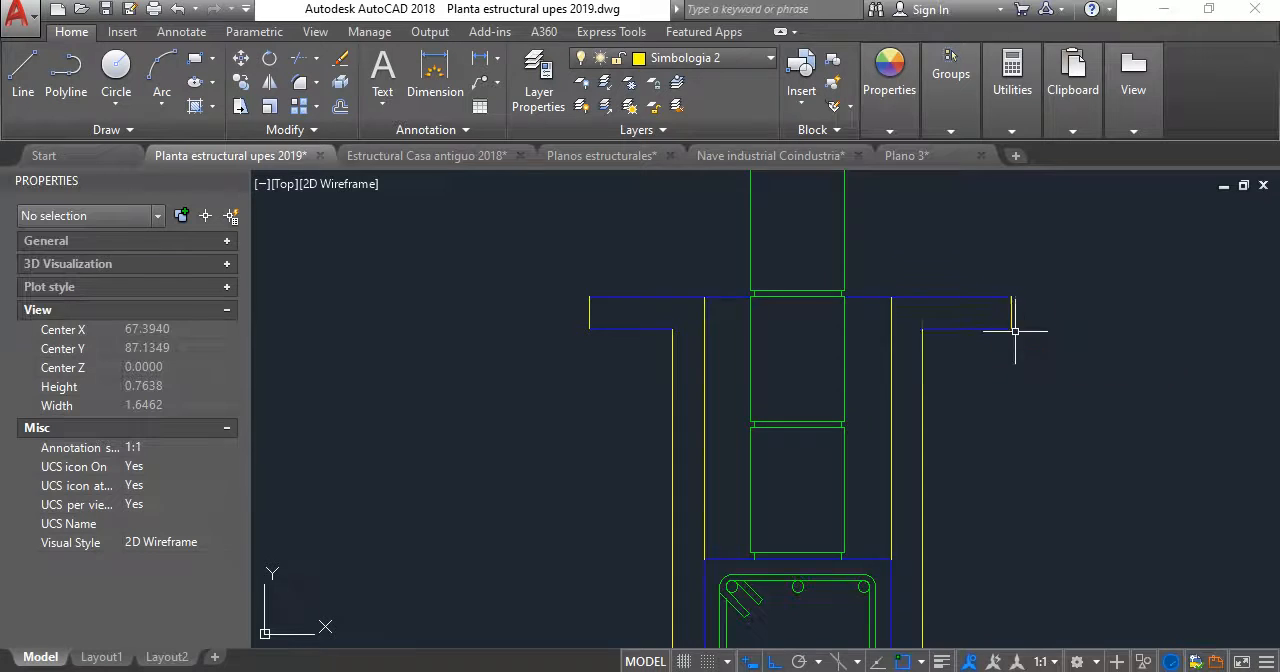
# - Fill the closed ground strip around the excavation and soil layers with a solid hatch
pyautogui.scroll(-2, 946, 390)
pyautogui.moveTo(941, 386); pyautogui.dragTo(881, 292, button='middle')
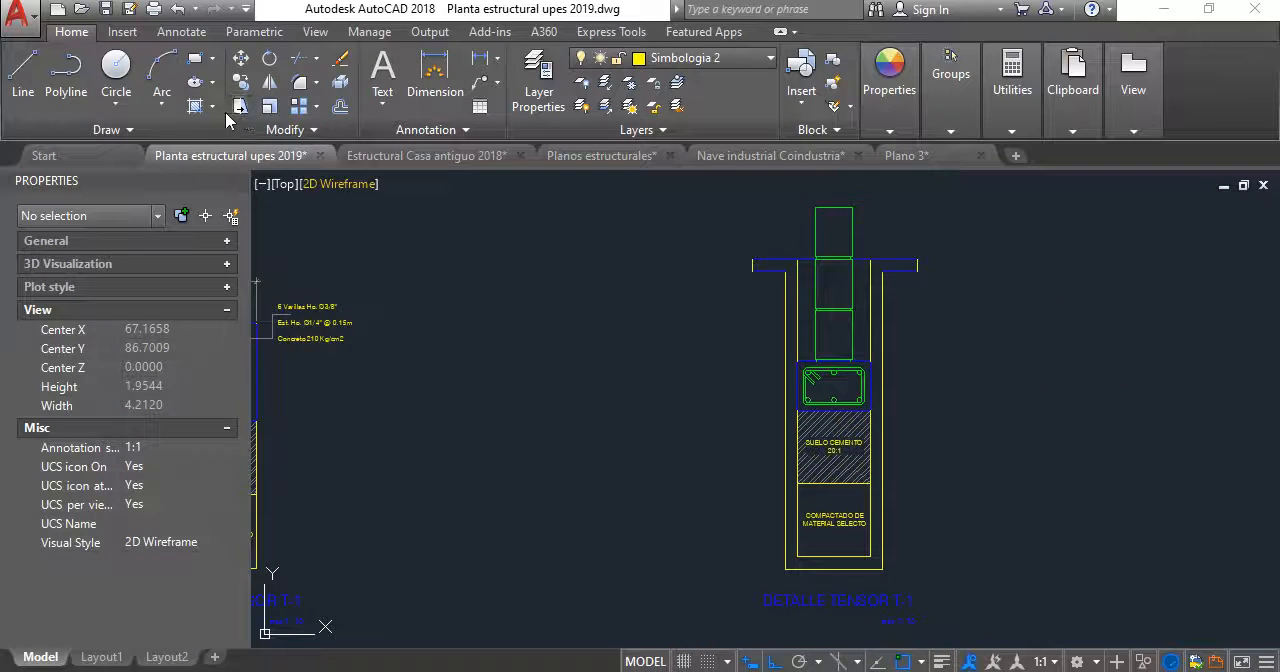
pyautogui.click(196, 107)
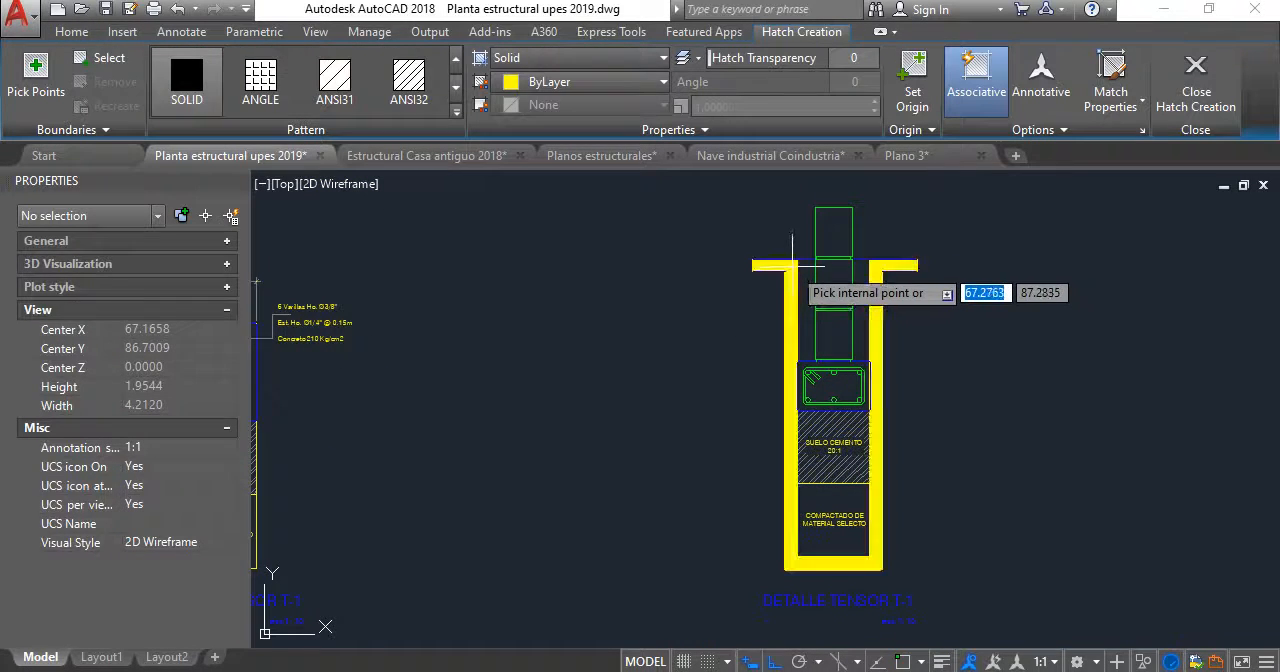
pyautogui.click(793, 265)
pyautogui.press('Return')
# - Match the properties of the ground strip's solid hatch to the natural-ground hatch beside the excavation in the zapata section
pyautogui.scroll(-2, 722, 402)
pyautogui.moveTo(723, 390)
pyautogui.mouseDown(button='middle')
pyautogui.moveTo(763, 277)
pyautogui.moveTo(735, 314)
pyautogui.mouseUp(button='middle')
pyautogui.scroll(-4, 763, 275)
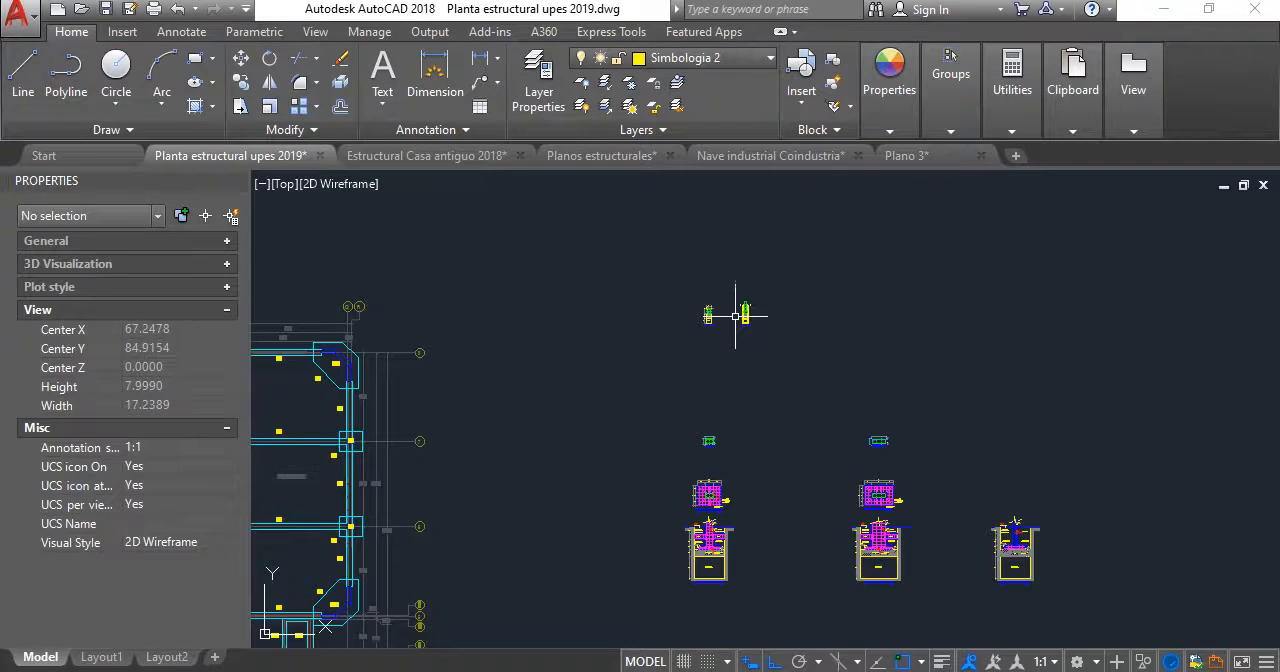
pyautogui.scroll(2, 725, 552)
pyautogui.scroll(2, 720, 555)
pyautogui.write('m')
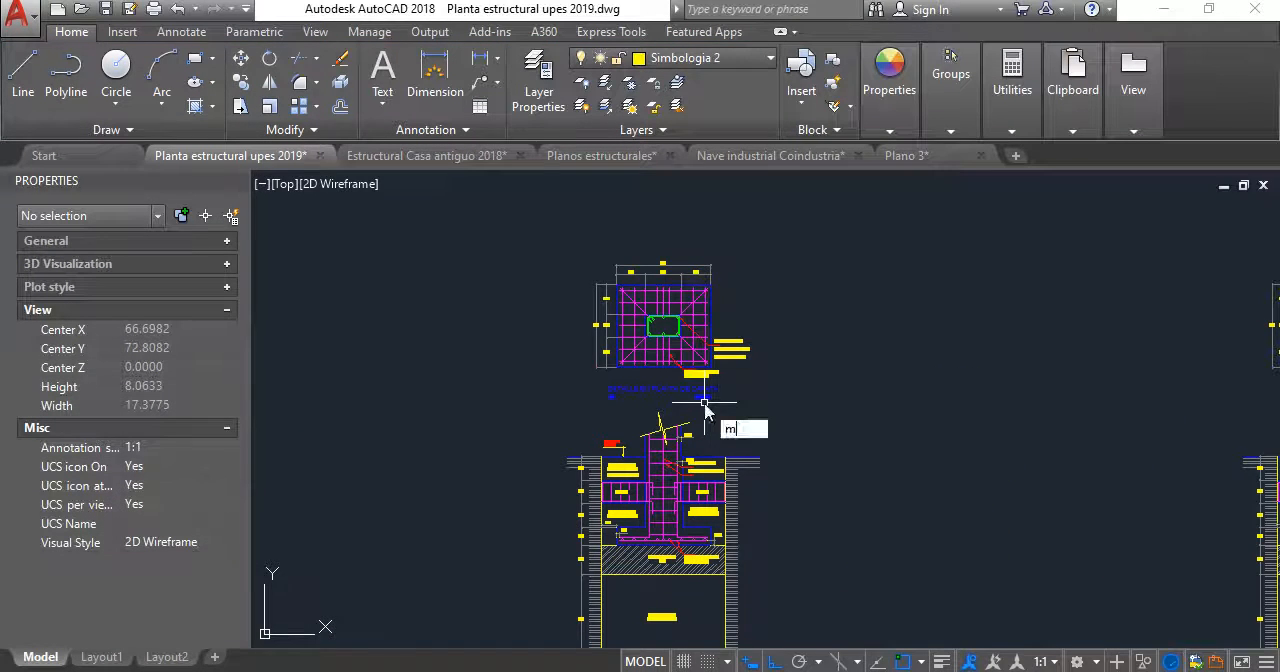
pyautogui.write('a')
pyautogui.press('Return')
pyautogui.click(734, 537)
pyautogui.scroll(2, 774, 435)
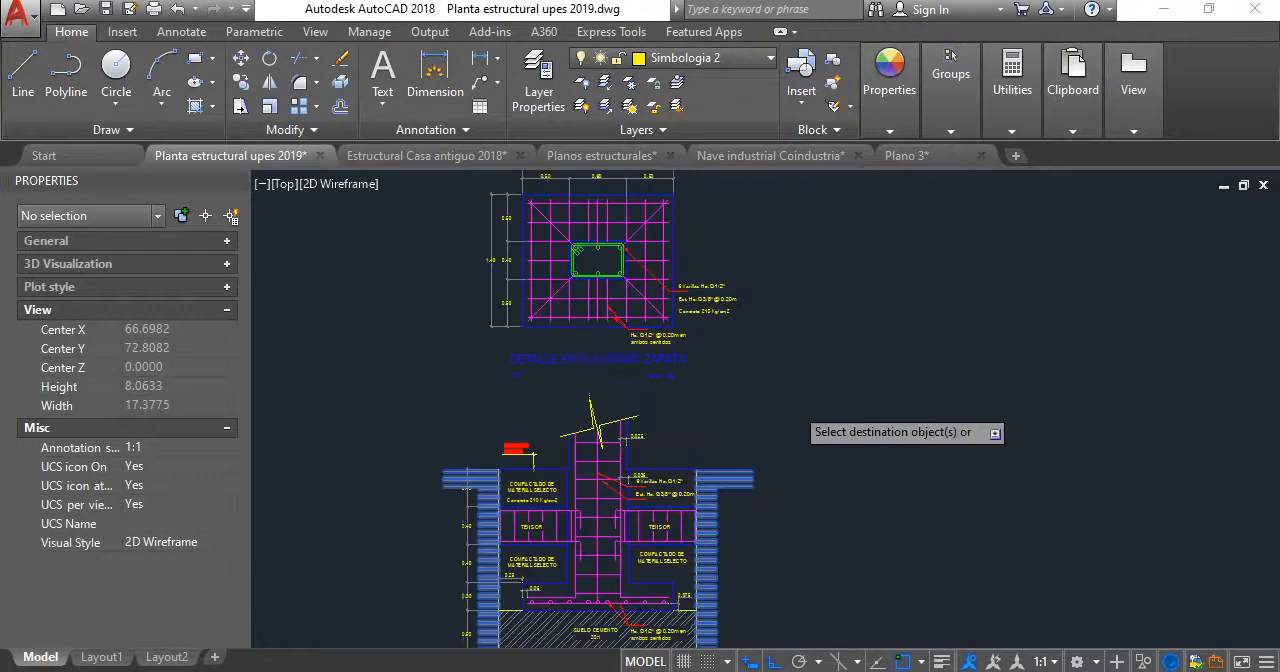
pyautogui.scroll(-8, 700, 560)
pyautogui.scroll(16, 760, 400)
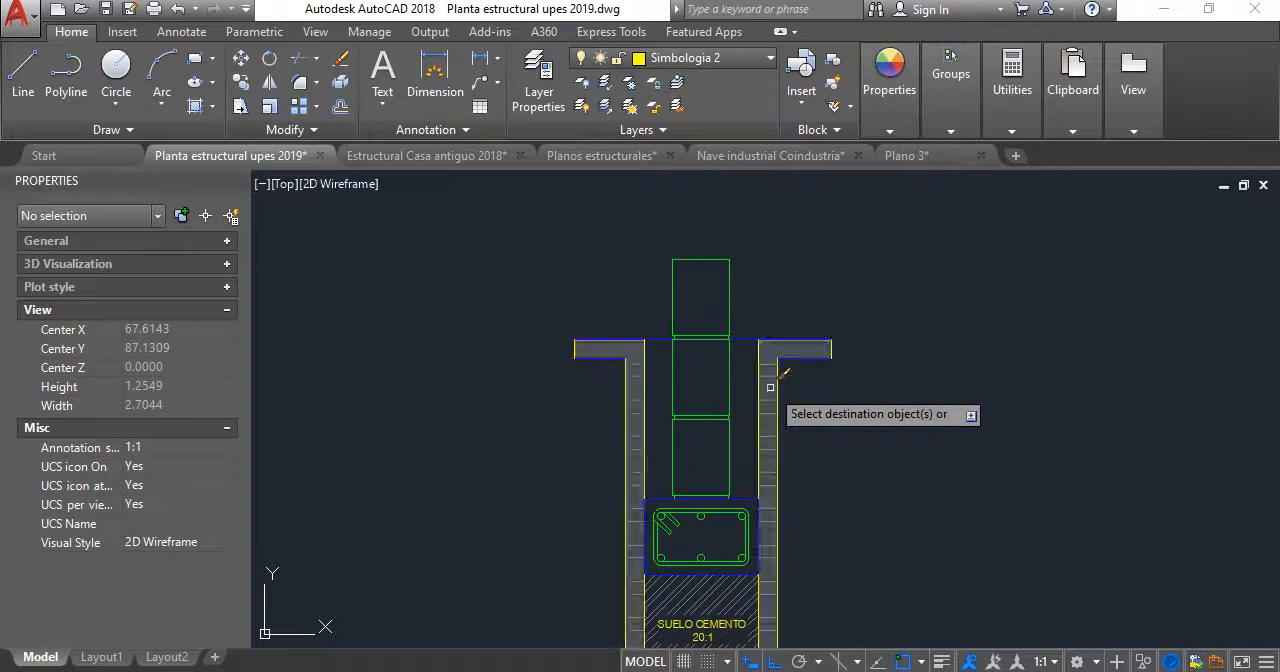
pyautogui.click(770, 387)
pyautogui.press('Return')
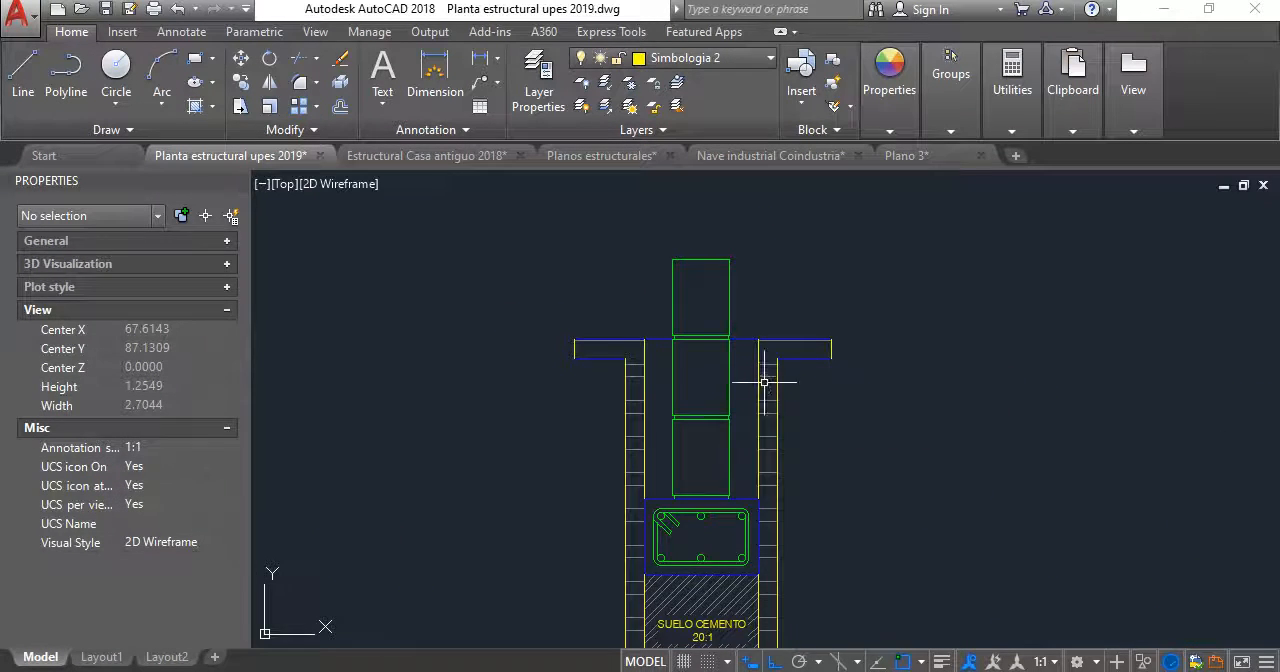
# - Reduce the ground strip hatch's scale to 0.01, the same as the SUELO CEMENTO hatch
pyautogui.click(740, 587)
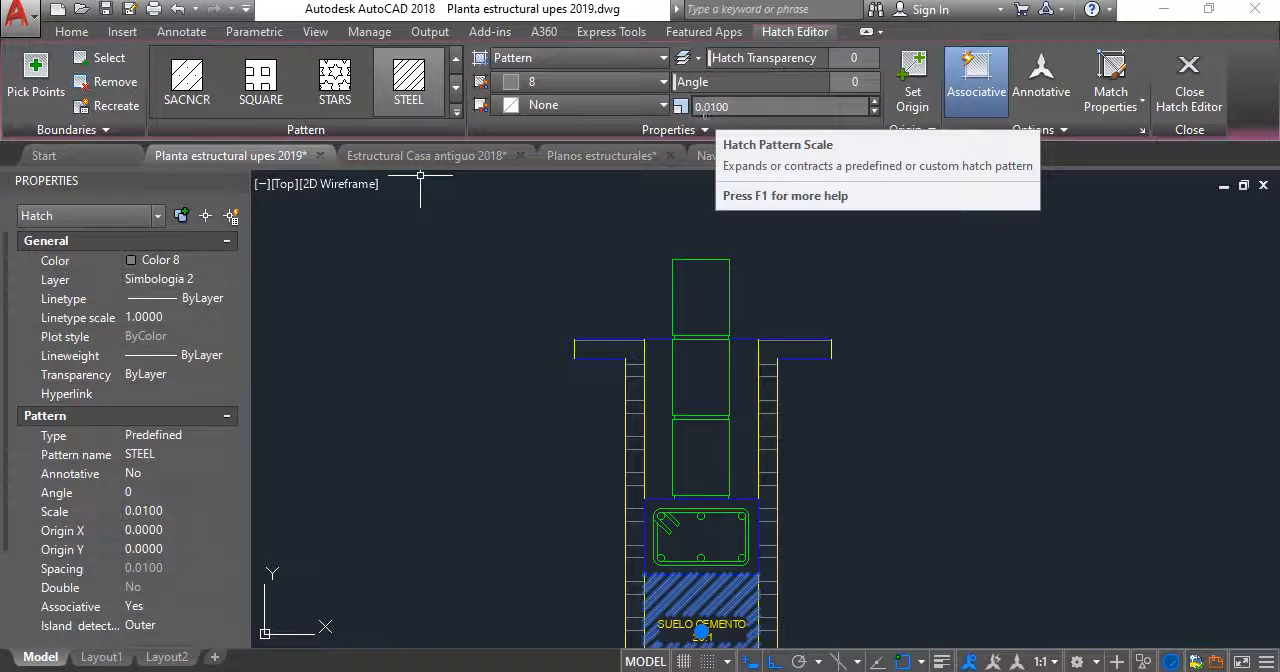
pyautogui.press('Escape')
pyautogui.click(767, 398)
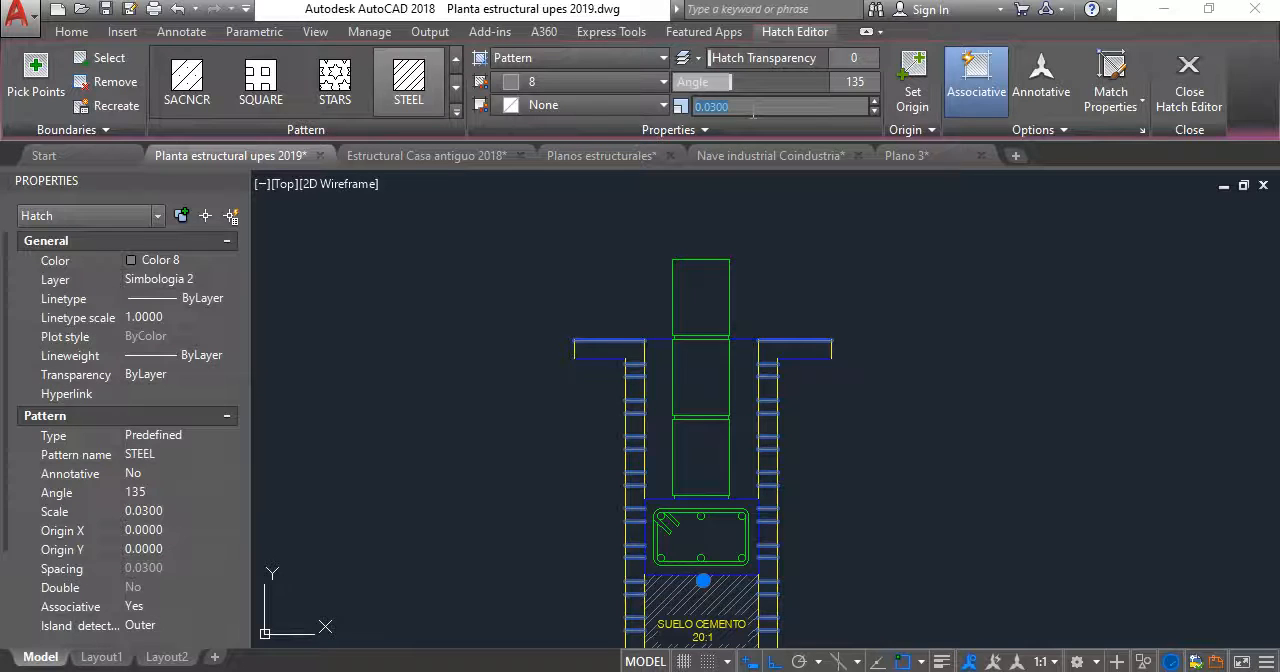
pyautogui.press('Escape')
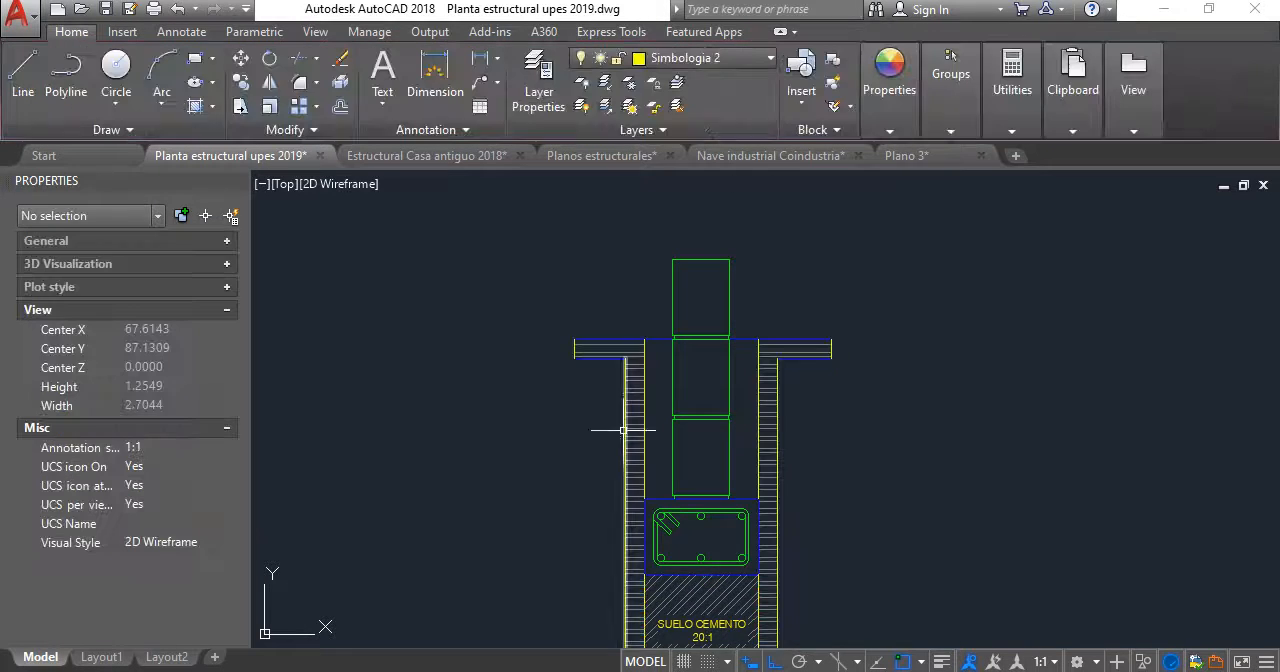
# - Delete the ground strip's outer outline: both end lines, the ground-level offsets, the two outer side lines and the lowest line
pyautogui.scroll(5, 601, 352)
pyautogui.moveTo(471, 263); pyautogui.dragTo(552, 462)
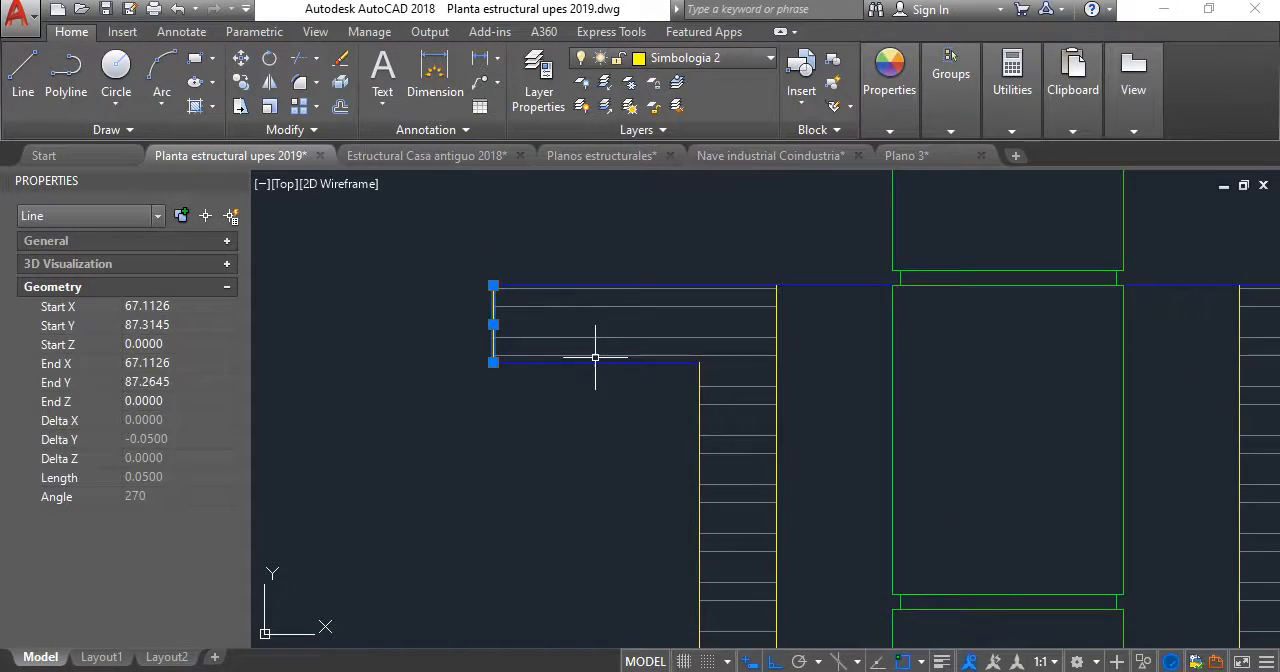
pyautogui.click(594, 362)
pyautogui.scroll(-5, 503, 289)
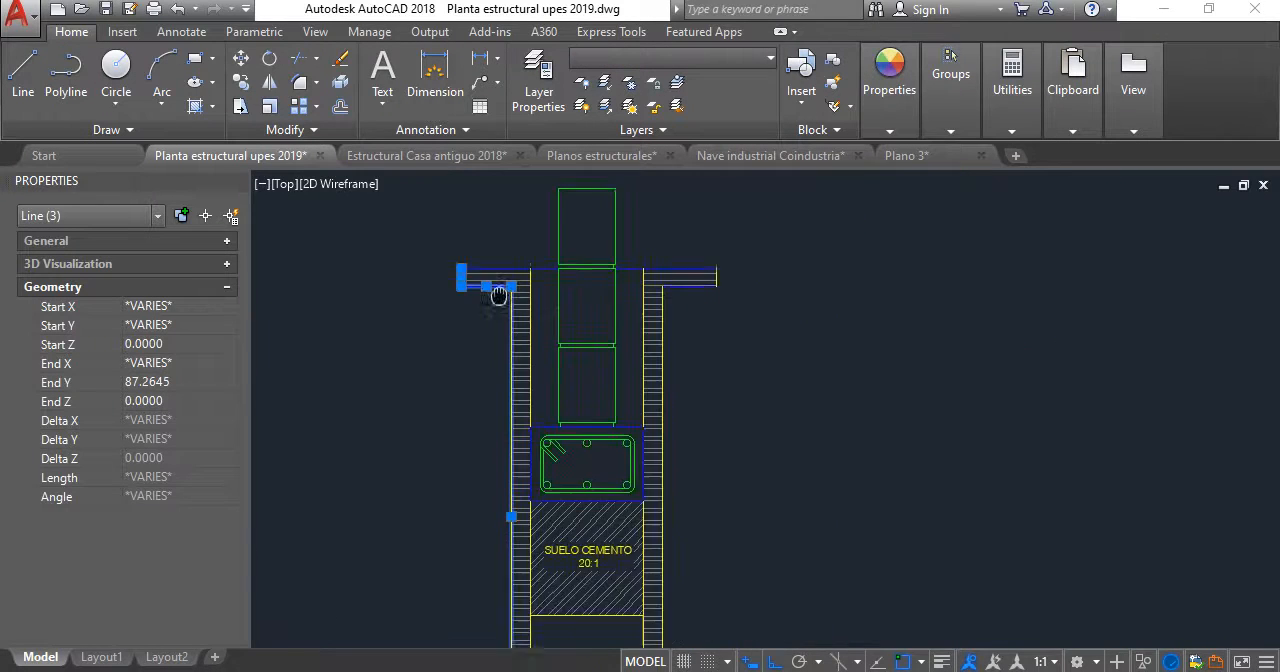
pyautogui.scroll(5, 674, 269)
pyautogui.click(839, 361)
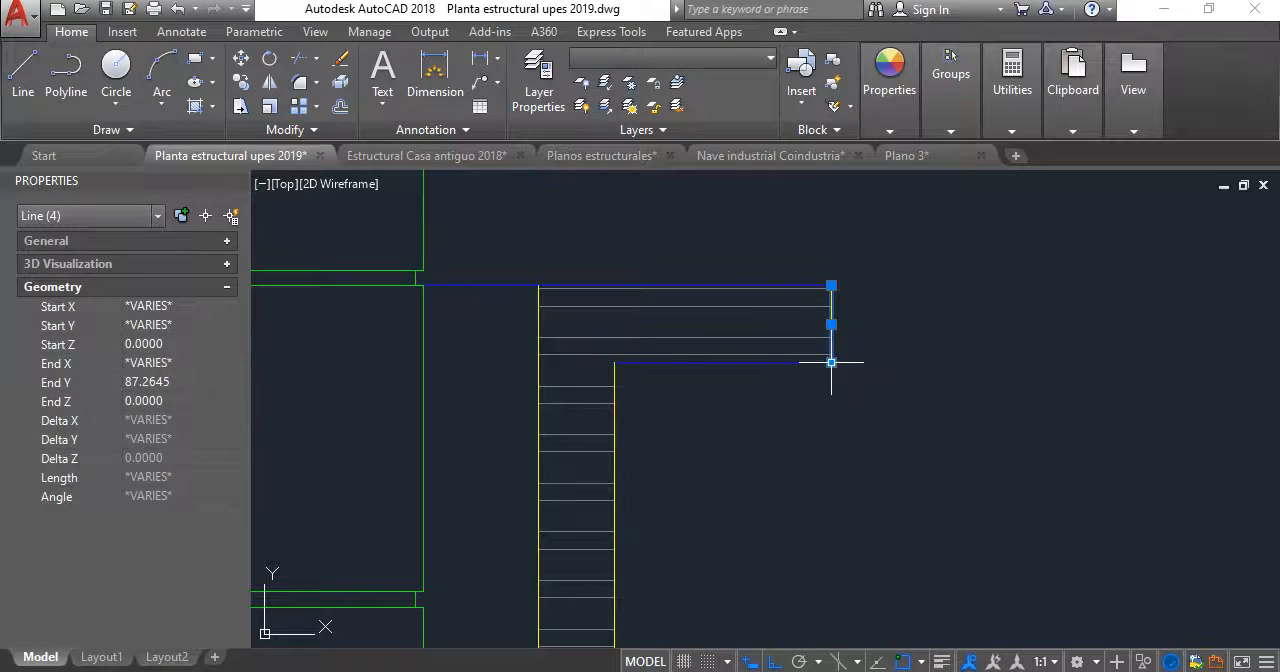
pyautogui.click(811, 365)
pyautogui.click(793, 363)
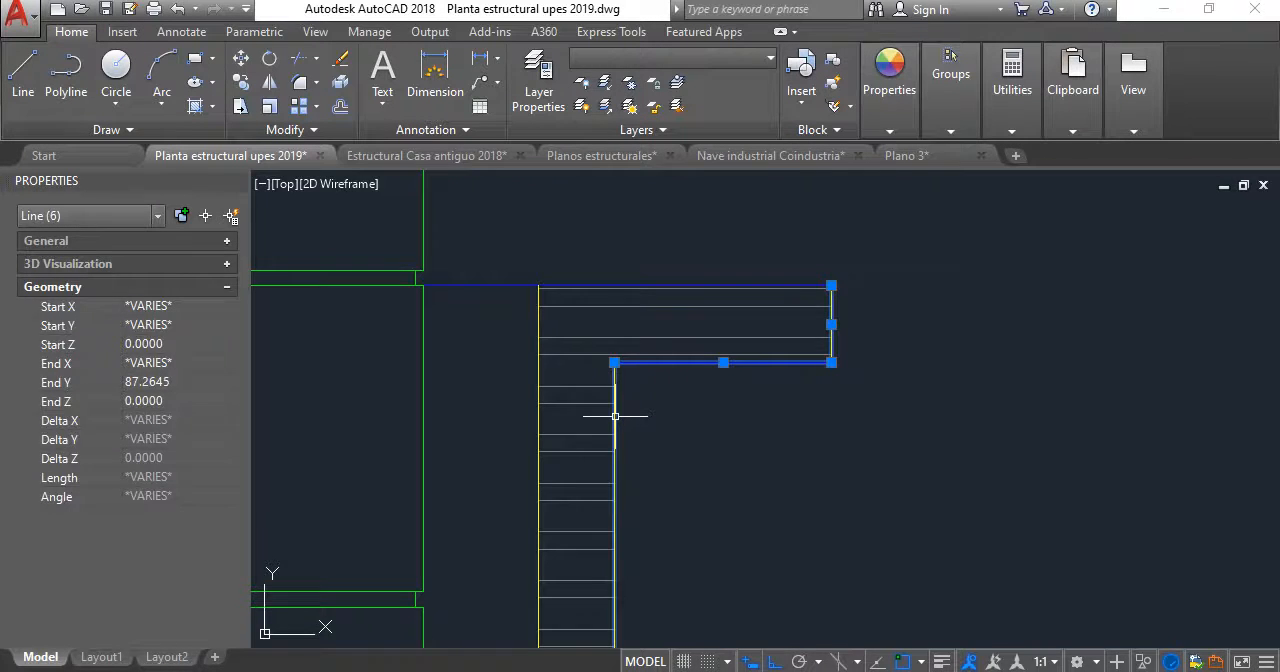
pyautogui.scroll(-5, 615, 416)
pyautogui.scroll(4, 711, 560)
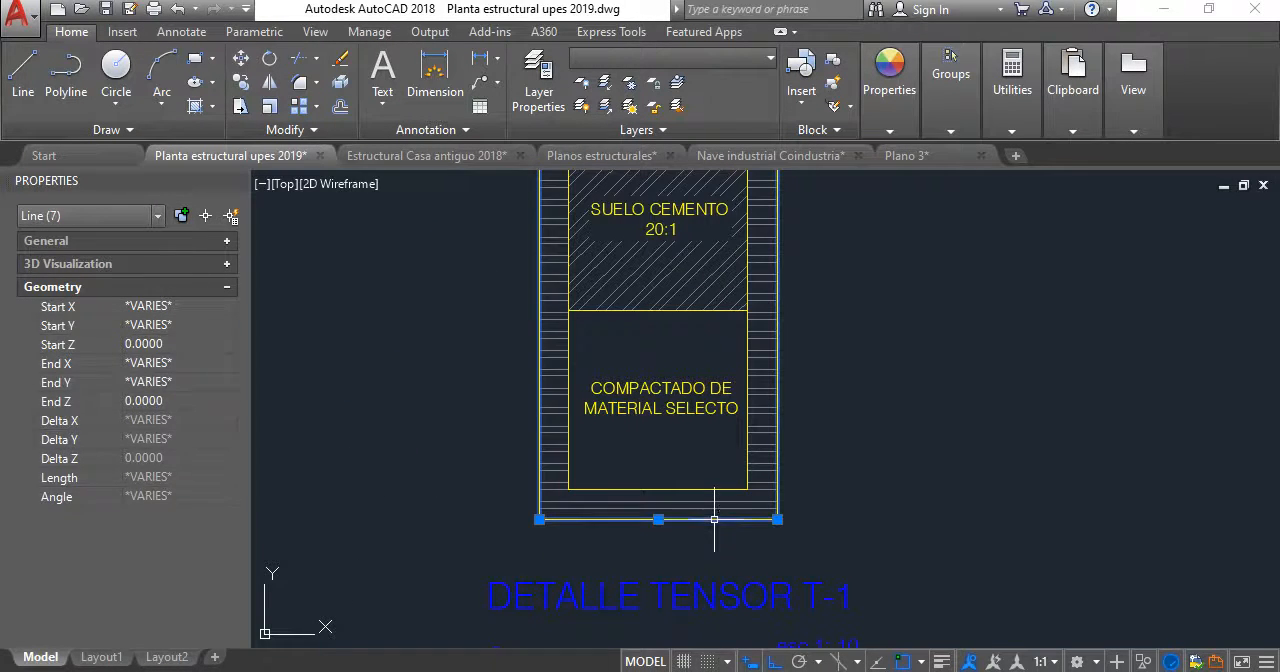
pyautogui.press('Escape')
# - Replace TENSOR with SOLERA DE FUNDACION in the title below the foundation detail
pyautogui.scroll(-5, 726, 529)
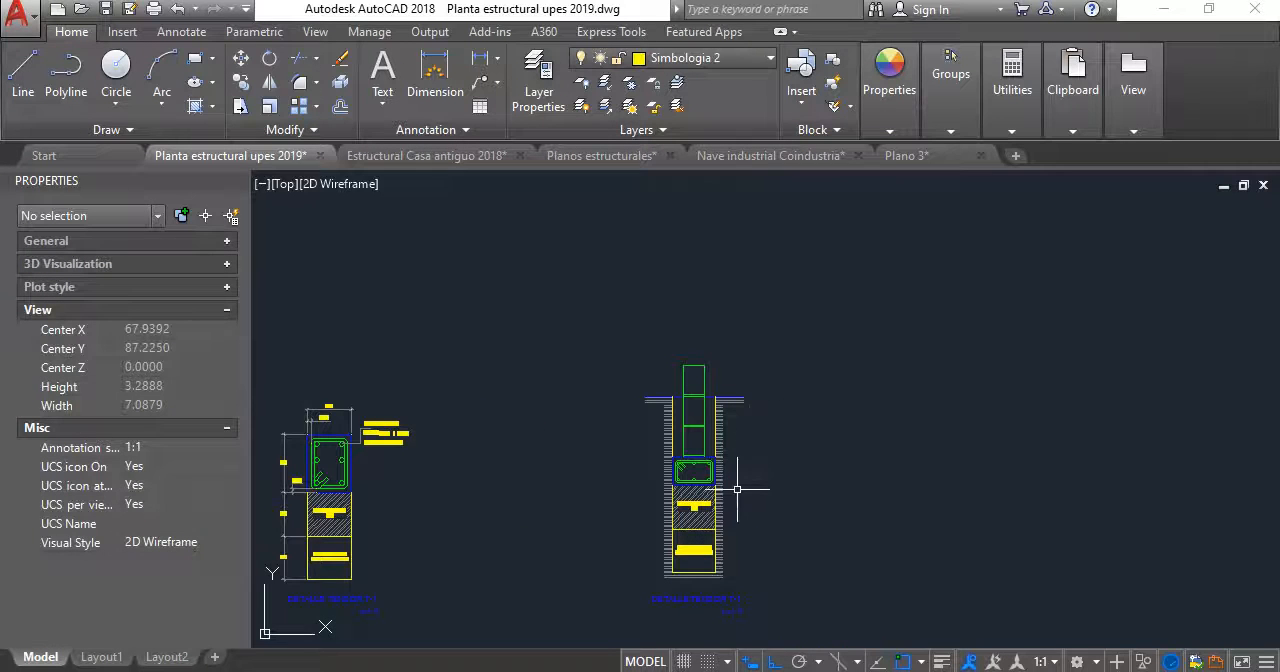
pyautogui.moveTo(674, 435)
pyautogui.mouseDown(button='middle')
pyautogui.moveTo(714, 341)
pyautogui.moveTo(760, 337)
pyautogui.moveTo(777, 271)
pyautogui.moveTo(771, 333)
pyautogui.mouseUp(button='middle')
pyautogui.scroll(4, 760, 338)
pyautogui.scroll(-2, 760, 334)
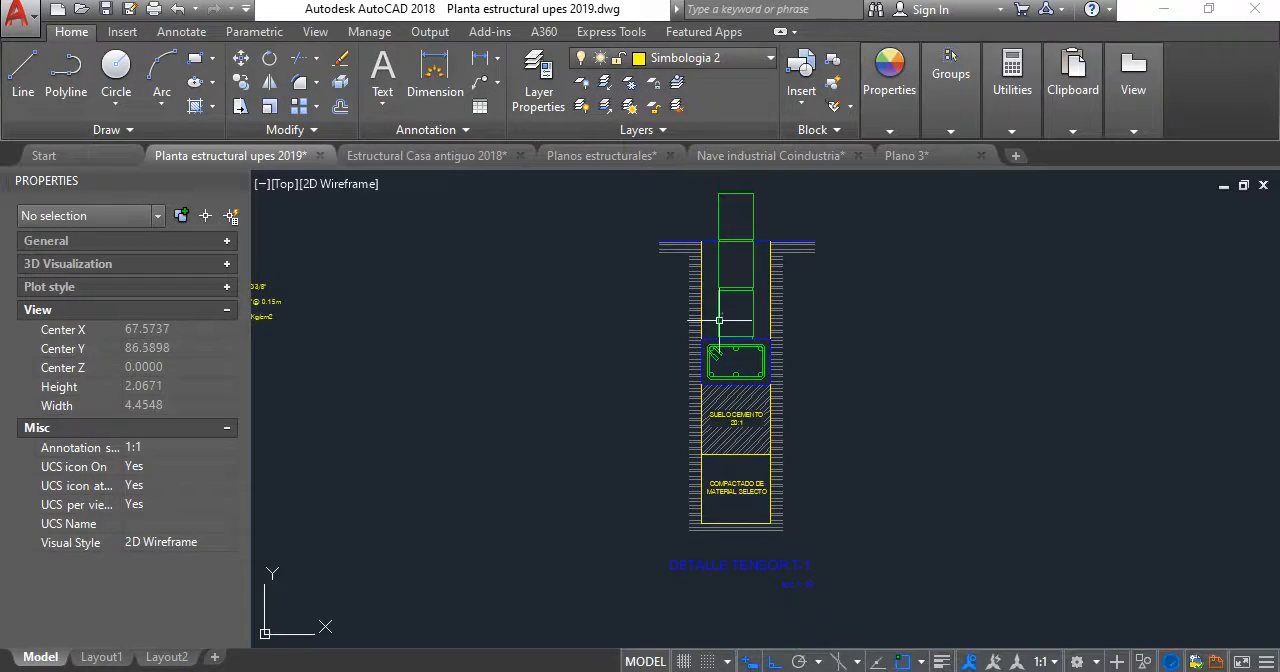
pyautogui.scroll(5, 715, 539)
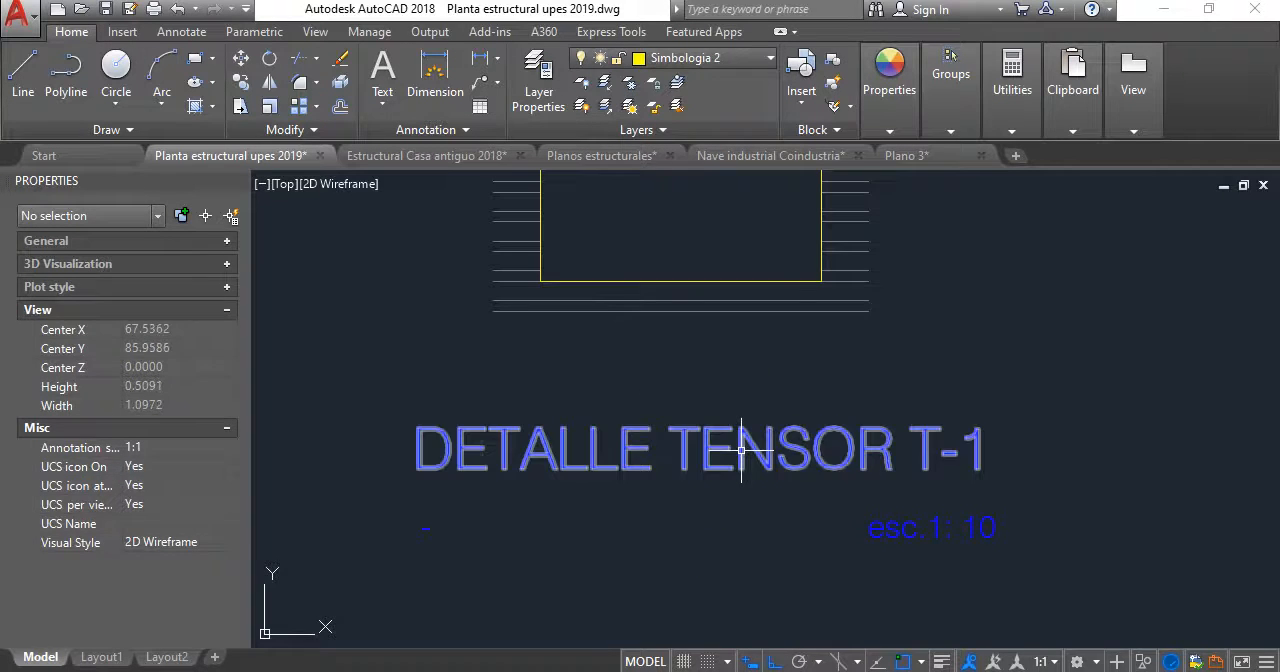
pyautogui.doubleClick(734, 450)
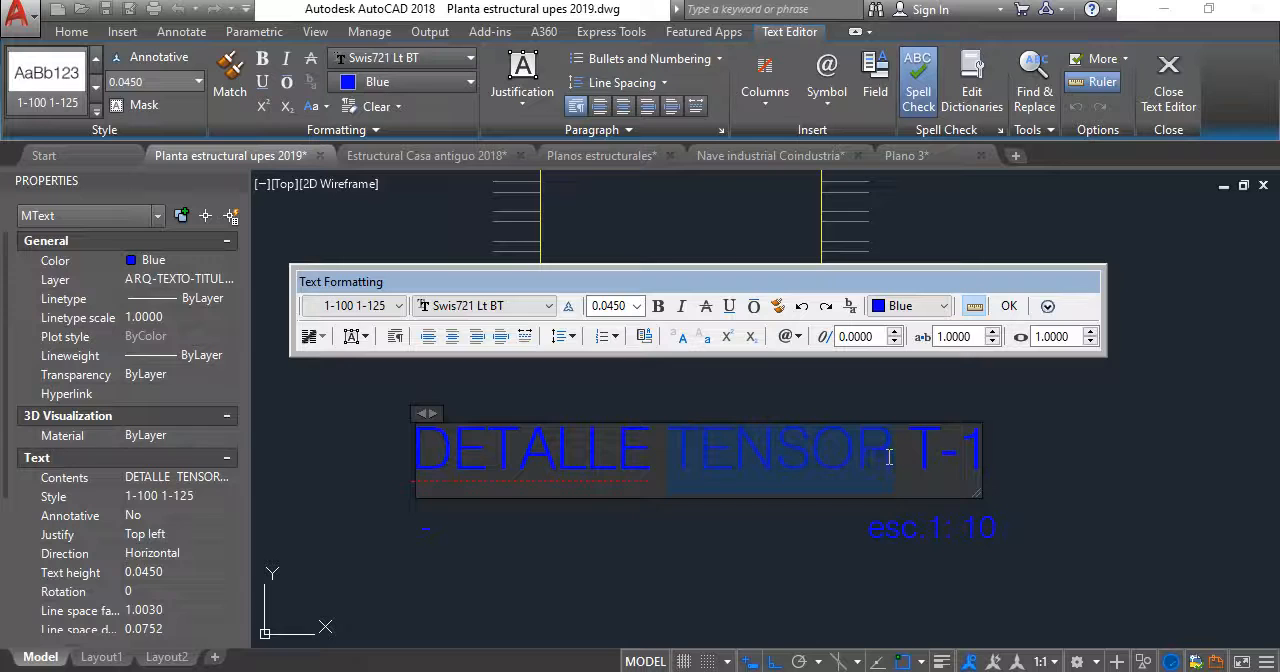
pyautogui.write('so')
pyautogui.press('BackSpace')
pyautogui.press('BackSpace')
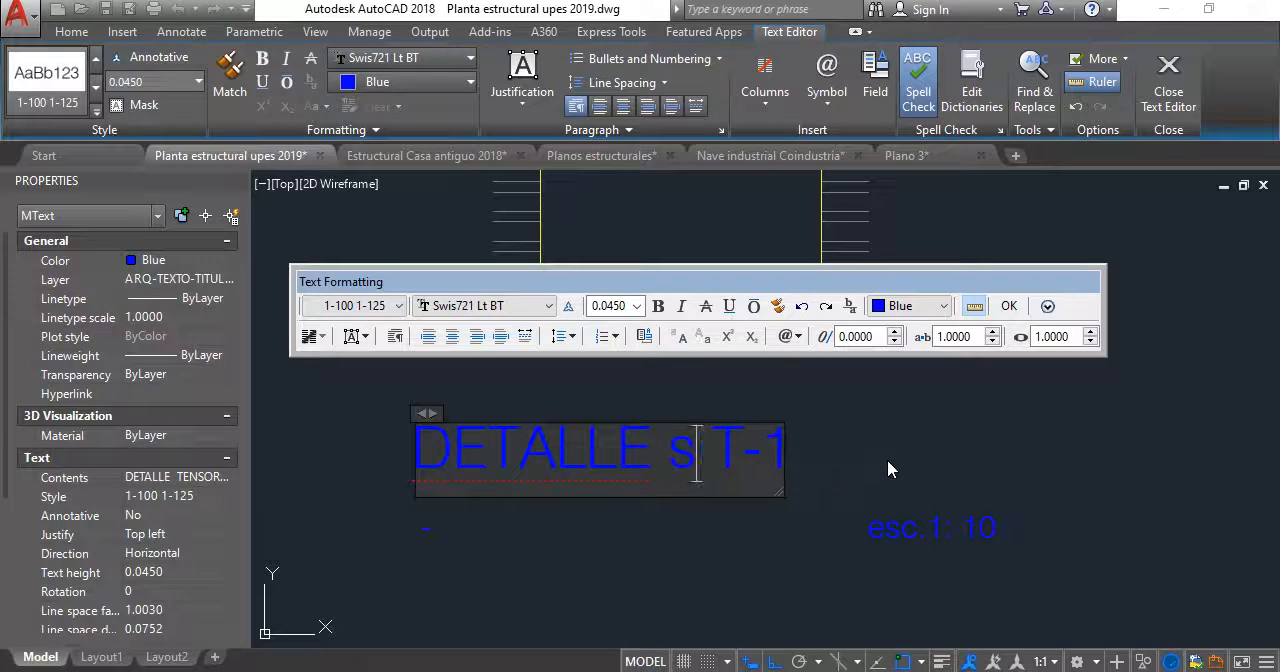
pyautogui.write('SOLERA DE FU')
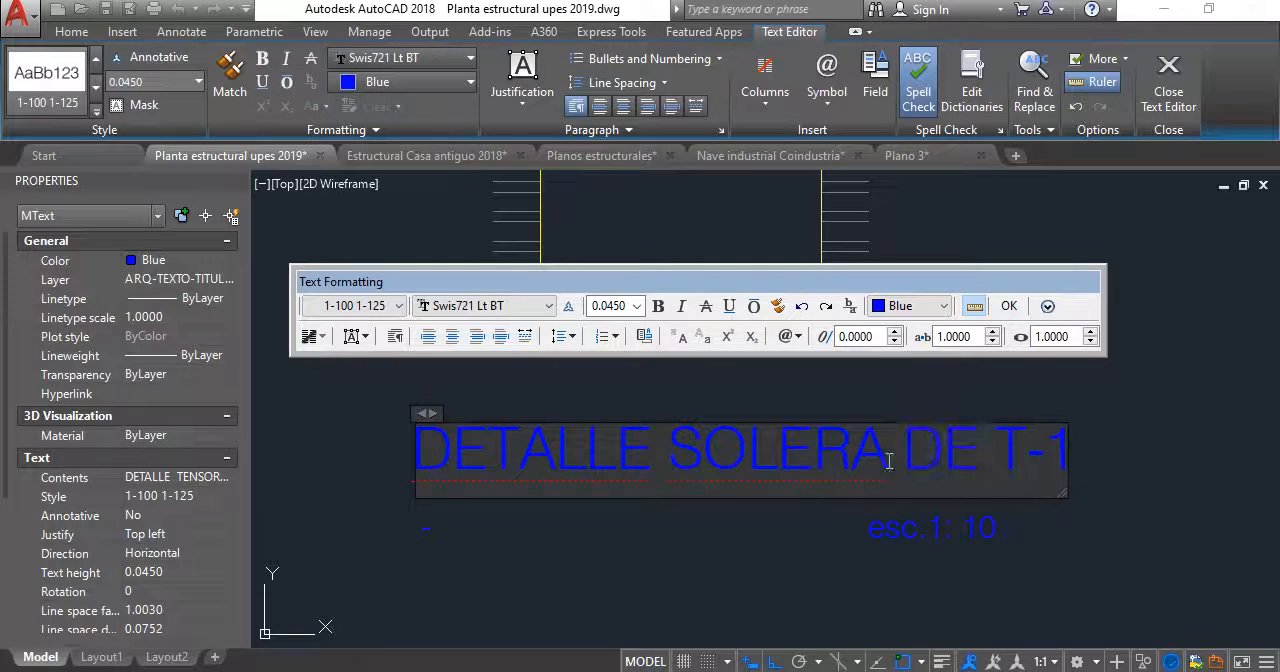
pyautogui.write('NDA')
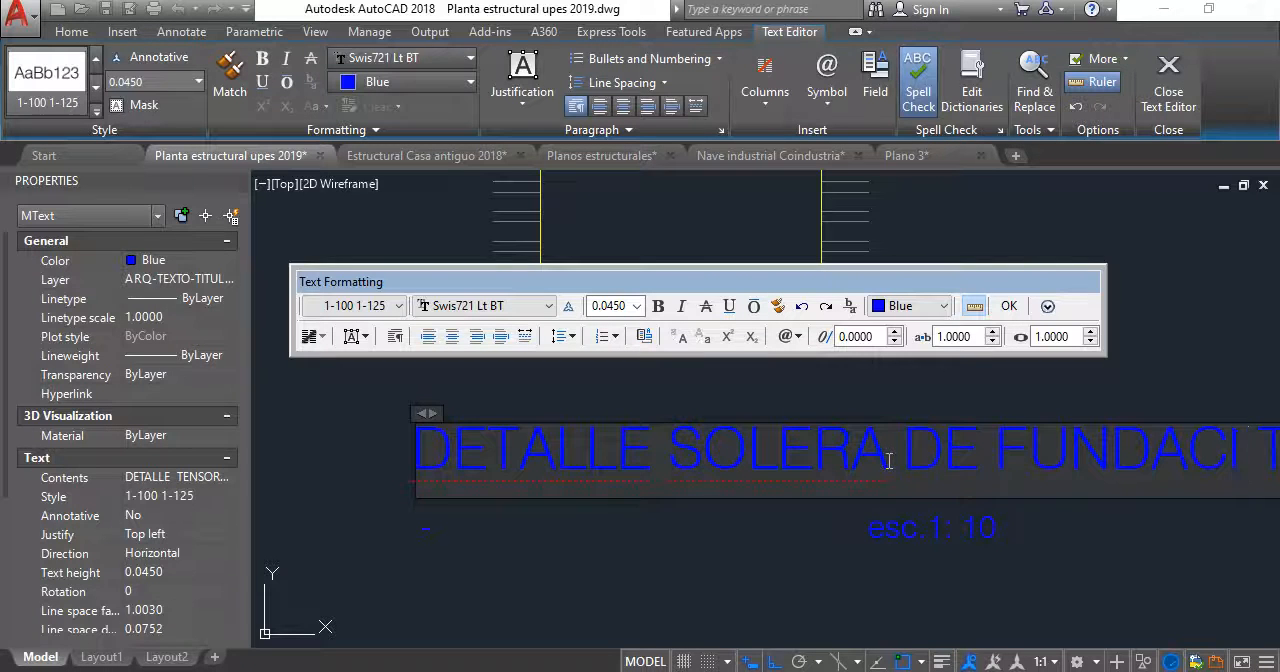
pyautogui.write('CION')
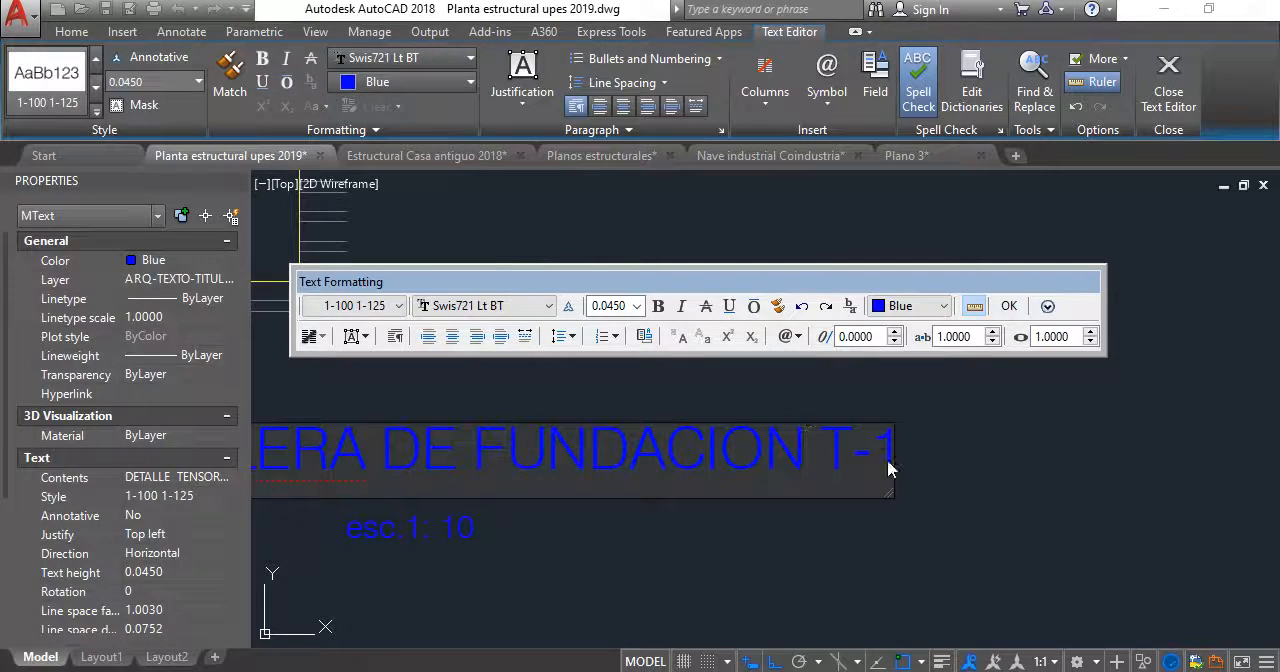
pyautogui.click(960, 525)
# - Change the small label below the detail title to SF-1
pyautogui.scroll(-5, 860, 358)
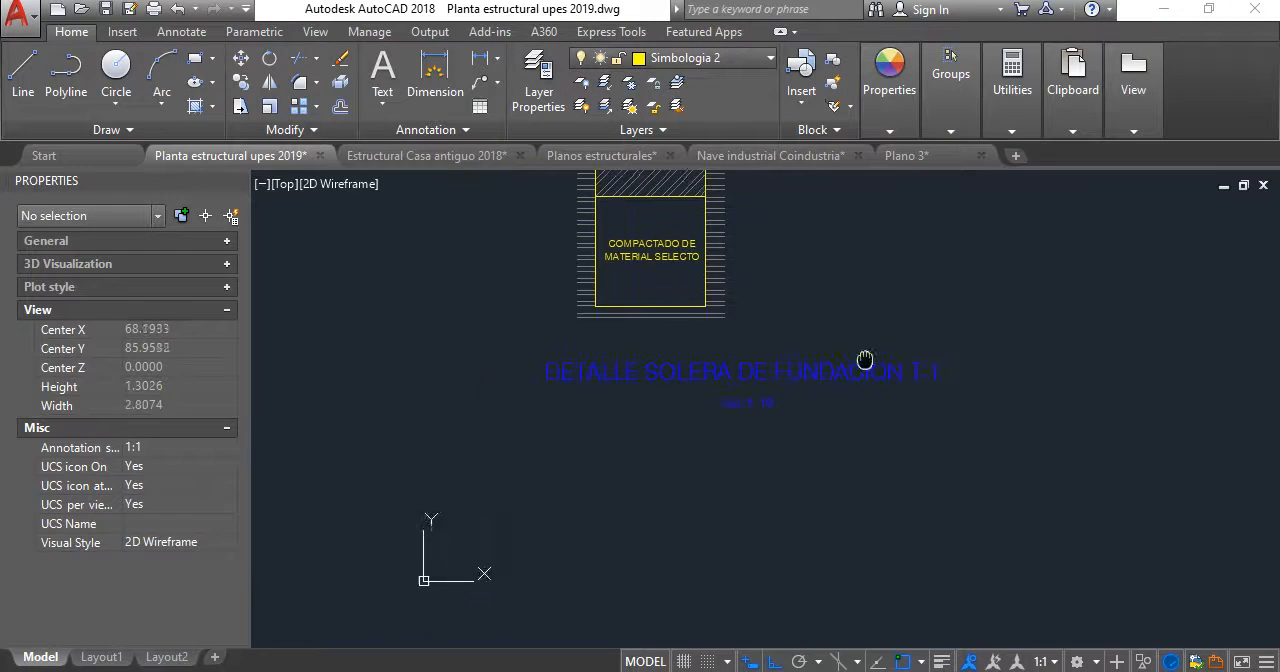
pyautogui.scroll(3, 585, 405)
pyautogui.doubleClick(510, 393)
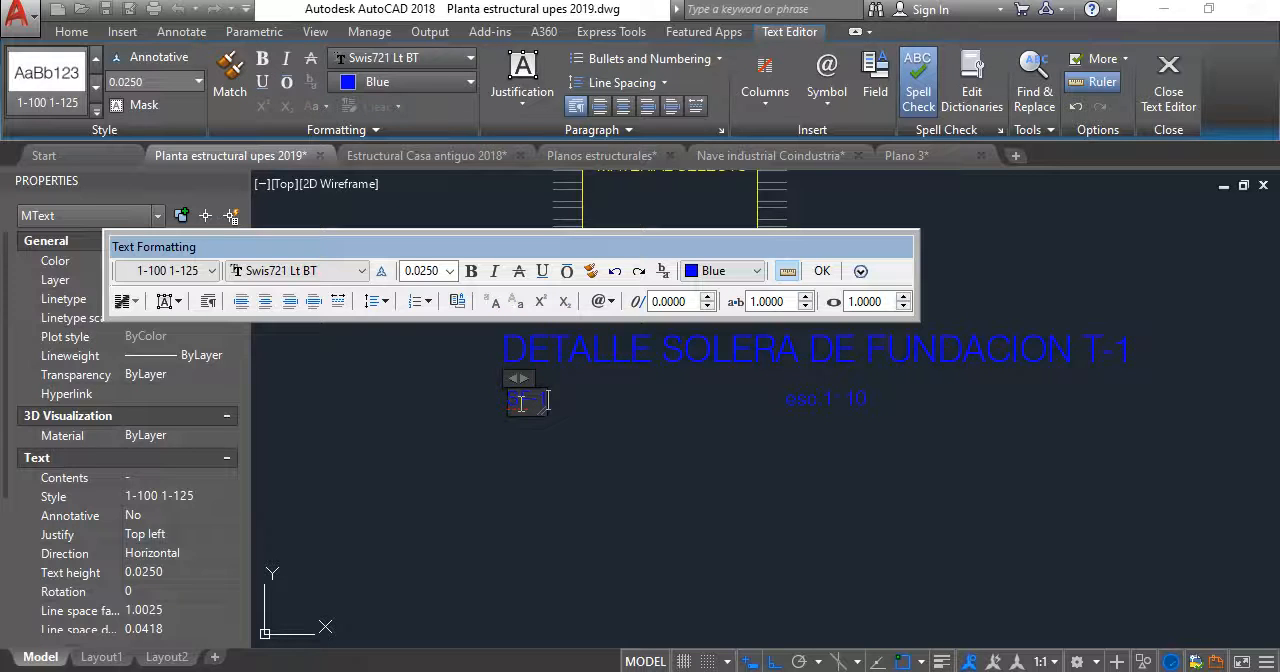
pyautogui.click(732, 496)
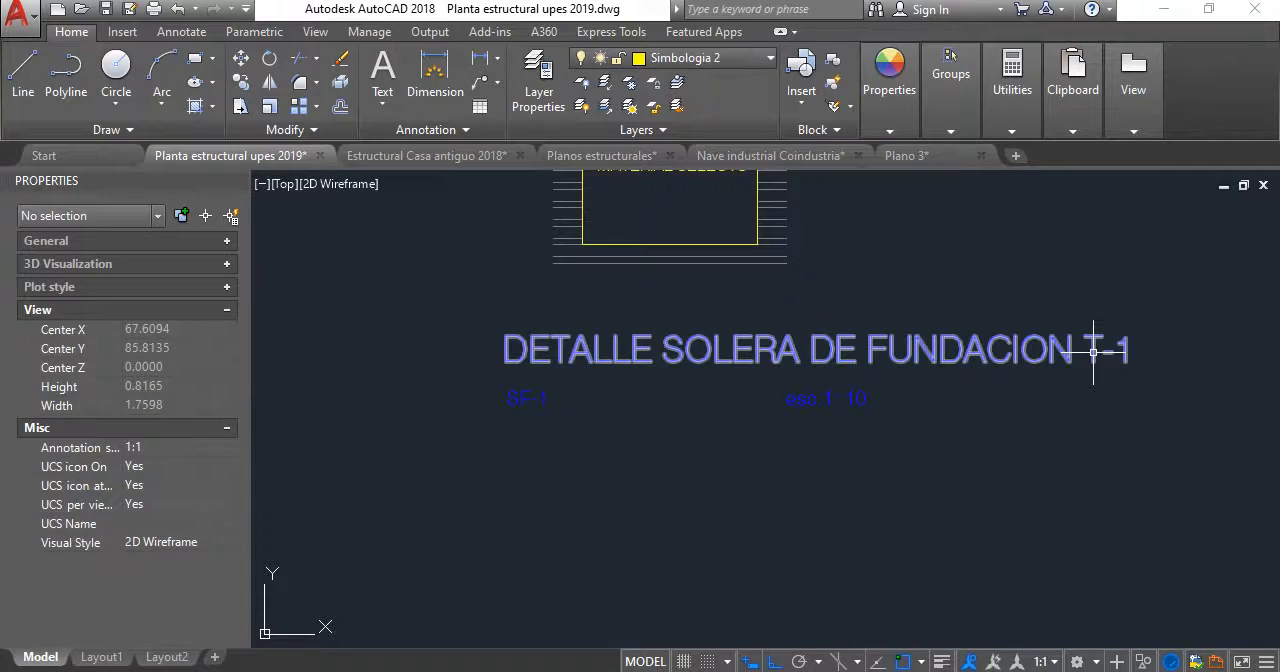
# - Remove T-1 from the end of the DETALLE SOLERA DE FUNDACION title
pyautogui.click(1090, 348)
pyautogui.doubleClick(1090, 350)
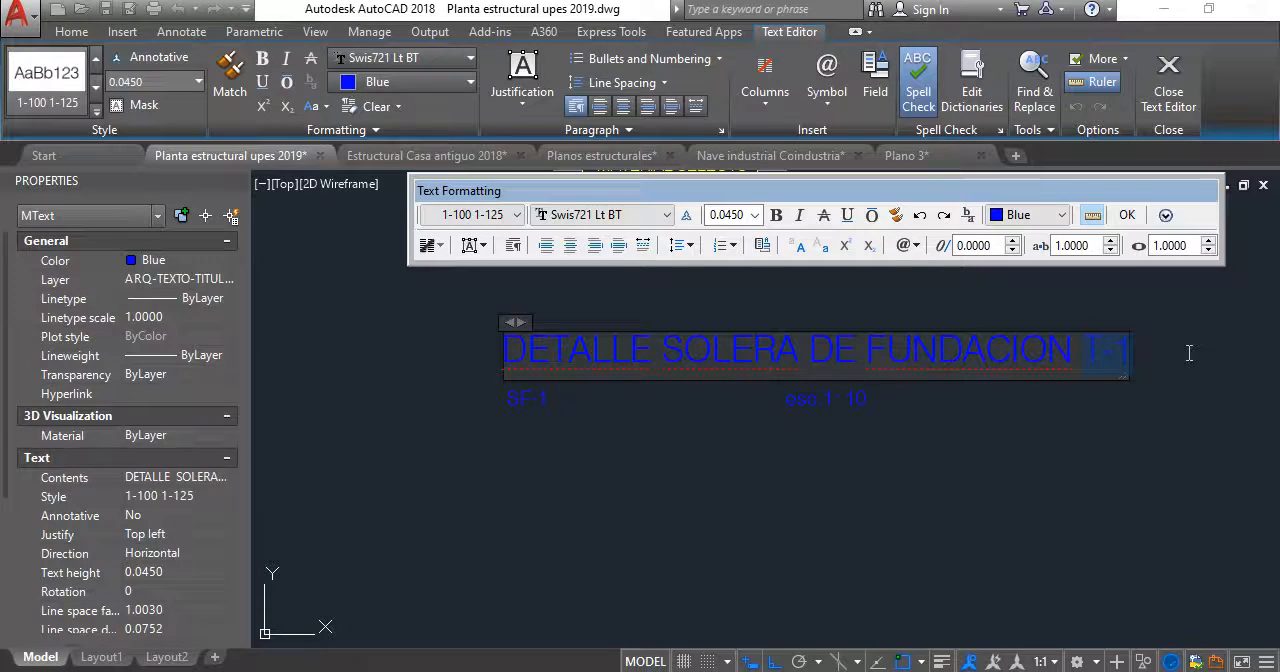
pyautogui.click(1027, 442)
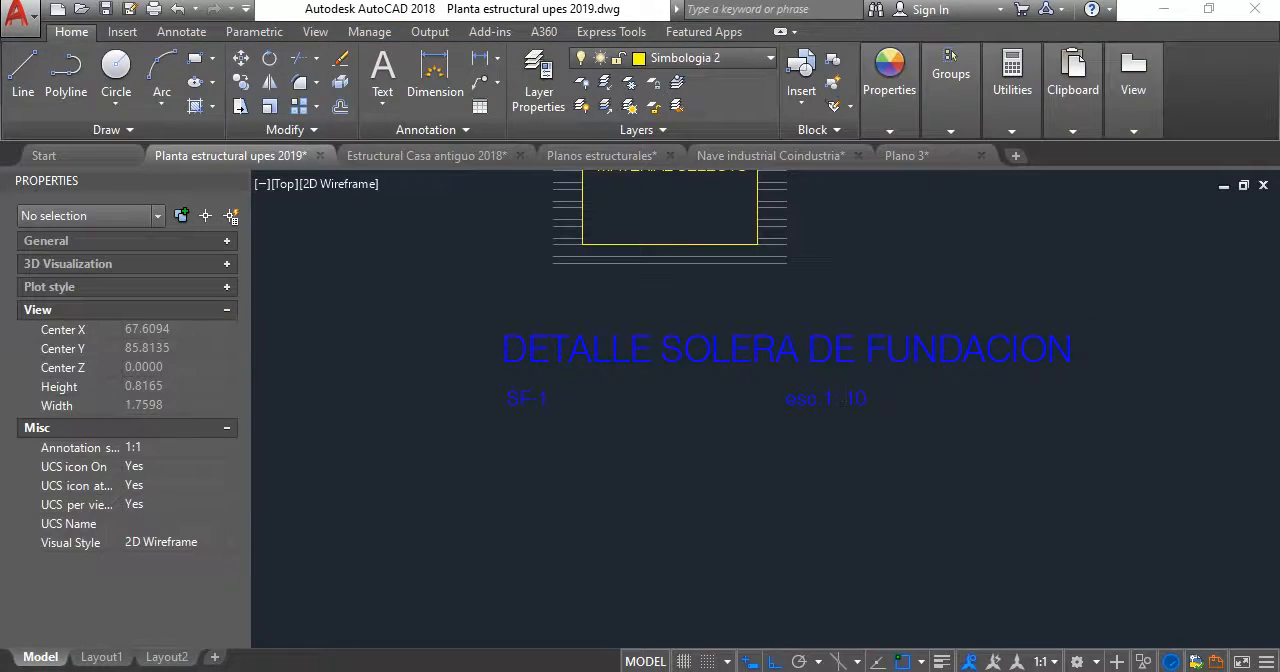
# - Break the detail title into two lines, DETALLE SOLERA and DE FUNDACION
pyautogui.scroll(-2, 800, 373)
pyautogui.doubleClick(790, 358)
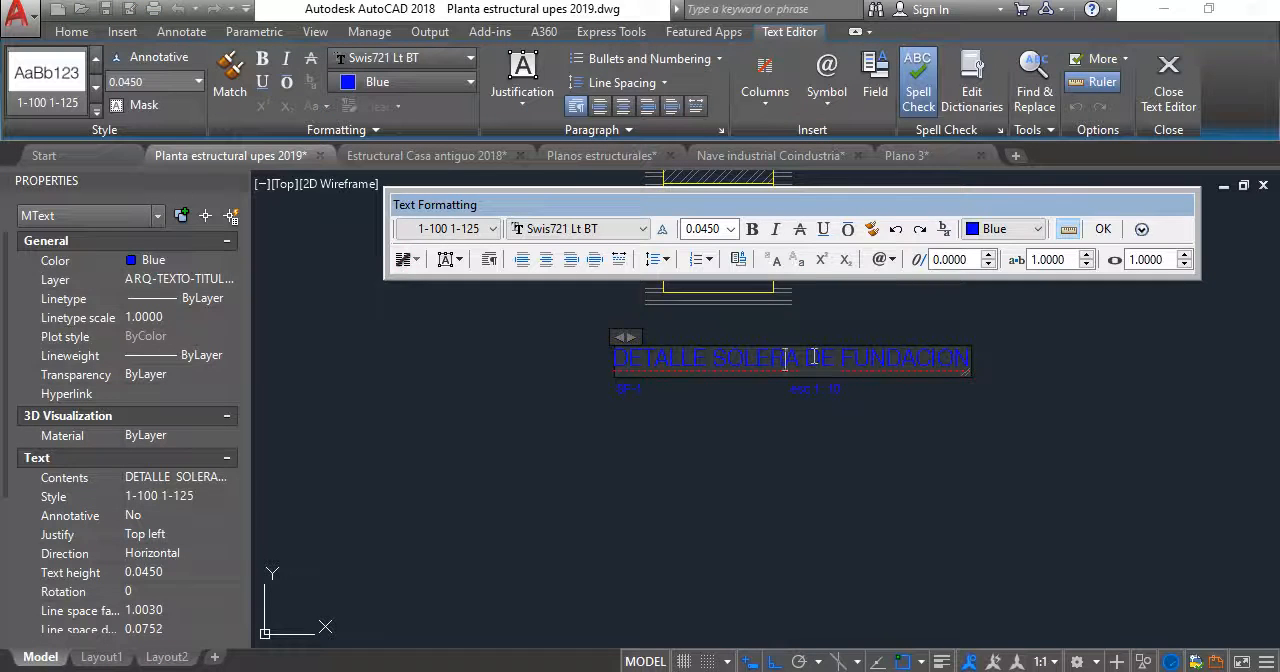
pyautogui.press('Return')
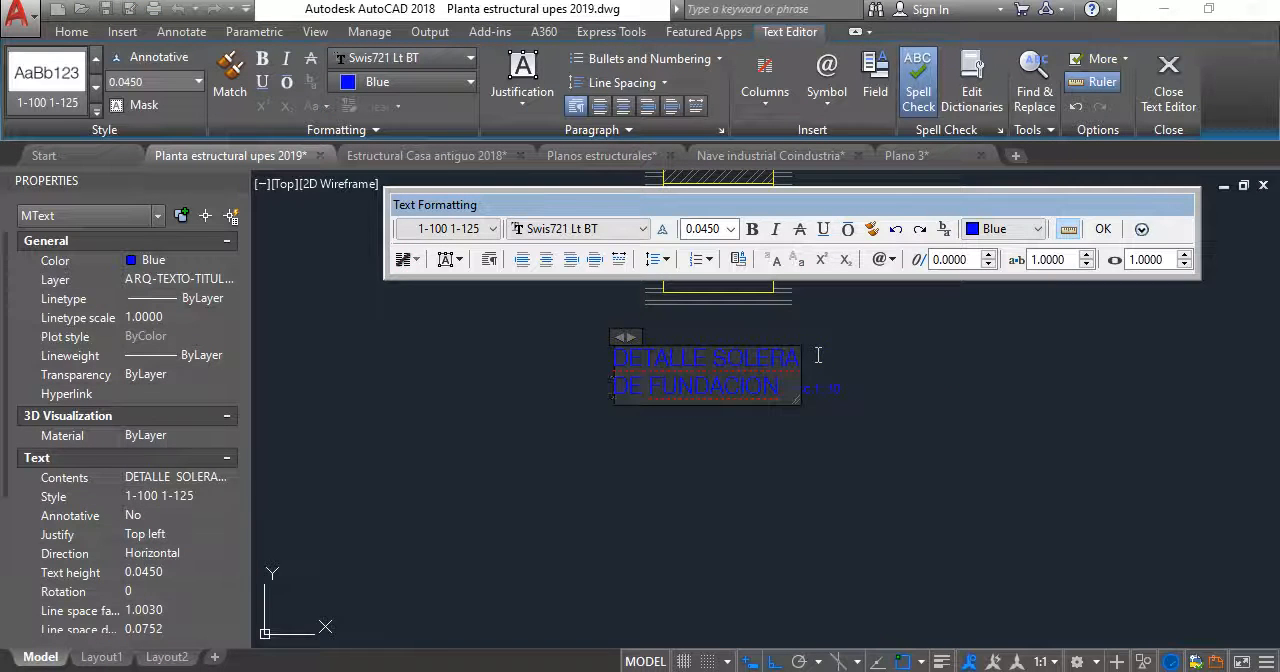
pyautogui.click(838, 491)
# - Move the two-line title straight up so that it clears the SF-1 label
pyautogui.scroll(4, 778, 395)
pyautogui.click(780, 394)
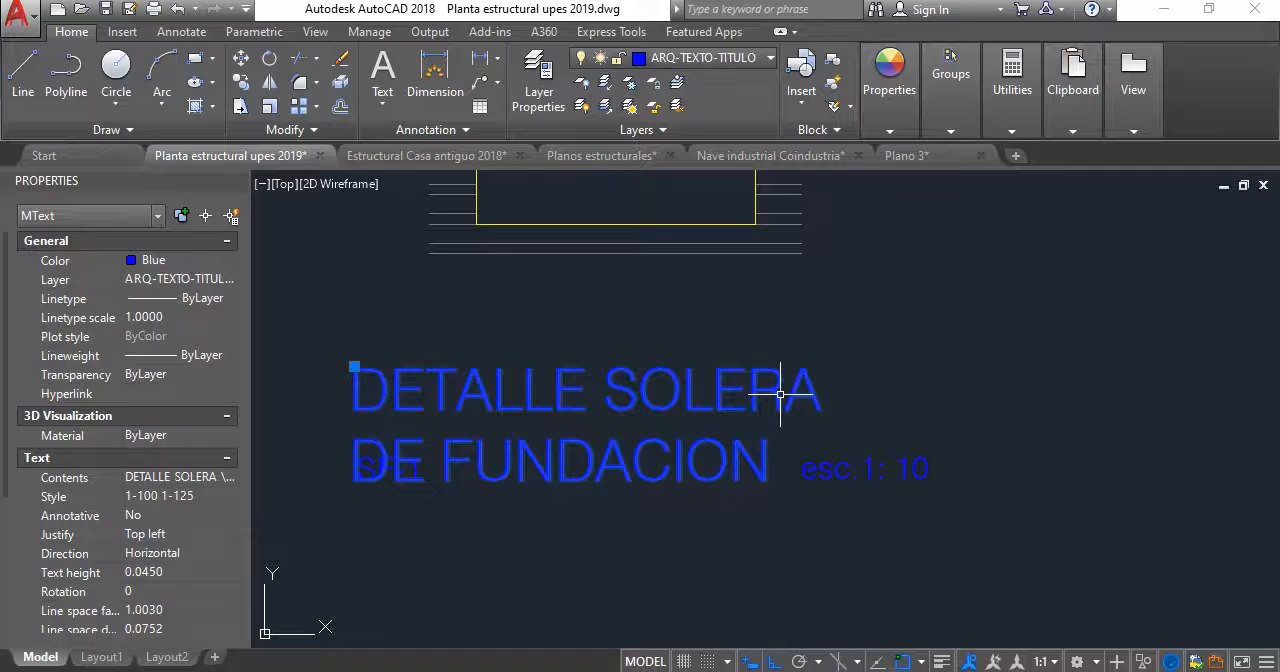
pyautogui.doubleClick(780, 394)
pyautogui.press('Escape')
pyautogui.click(843, 404)
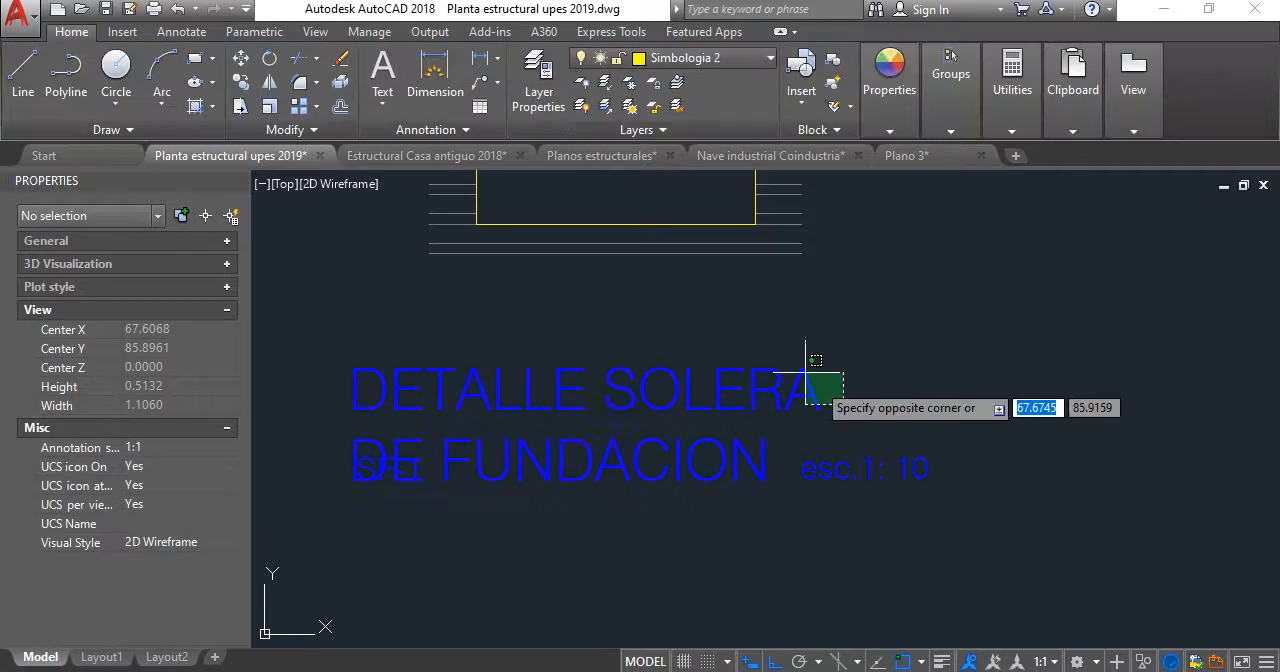
pyautogui.click(805, 372)
pyautogui.write('M')
pyautogui.press('Return')
pyautogui.click(986, 440)
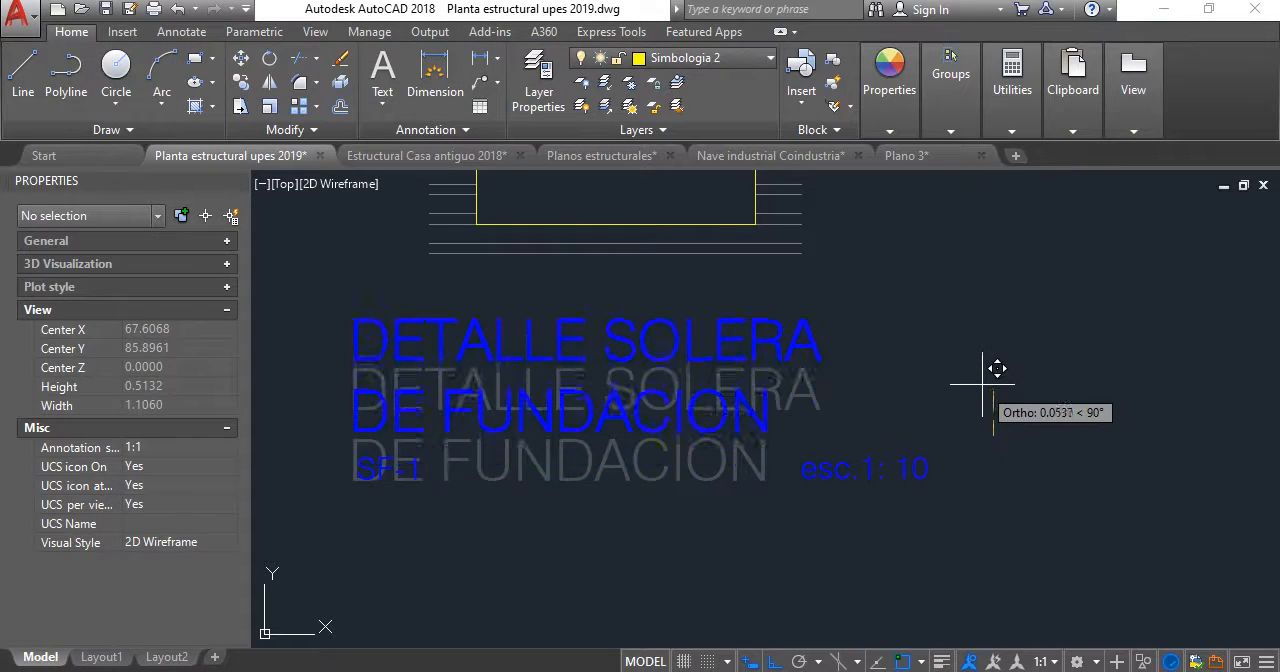
pyautogui.click(965, 387)
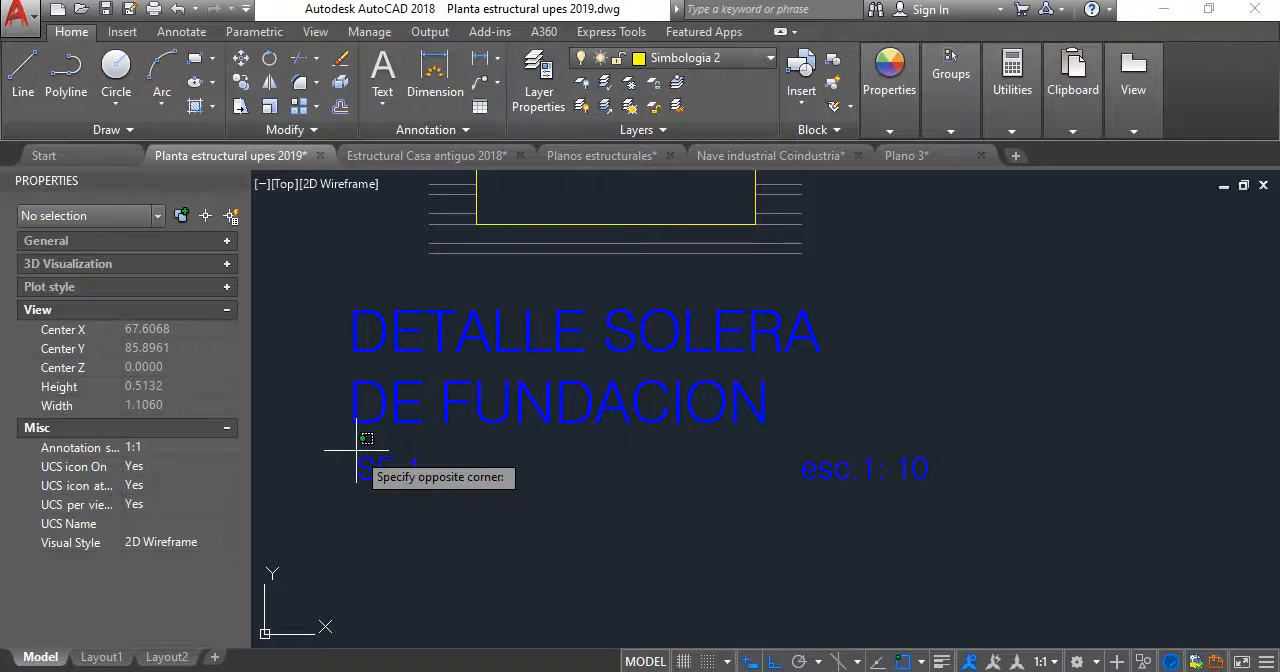
pyautogui.click(946, 509)
pyautogui.press('Return')
pyautogui.click(946, 512)
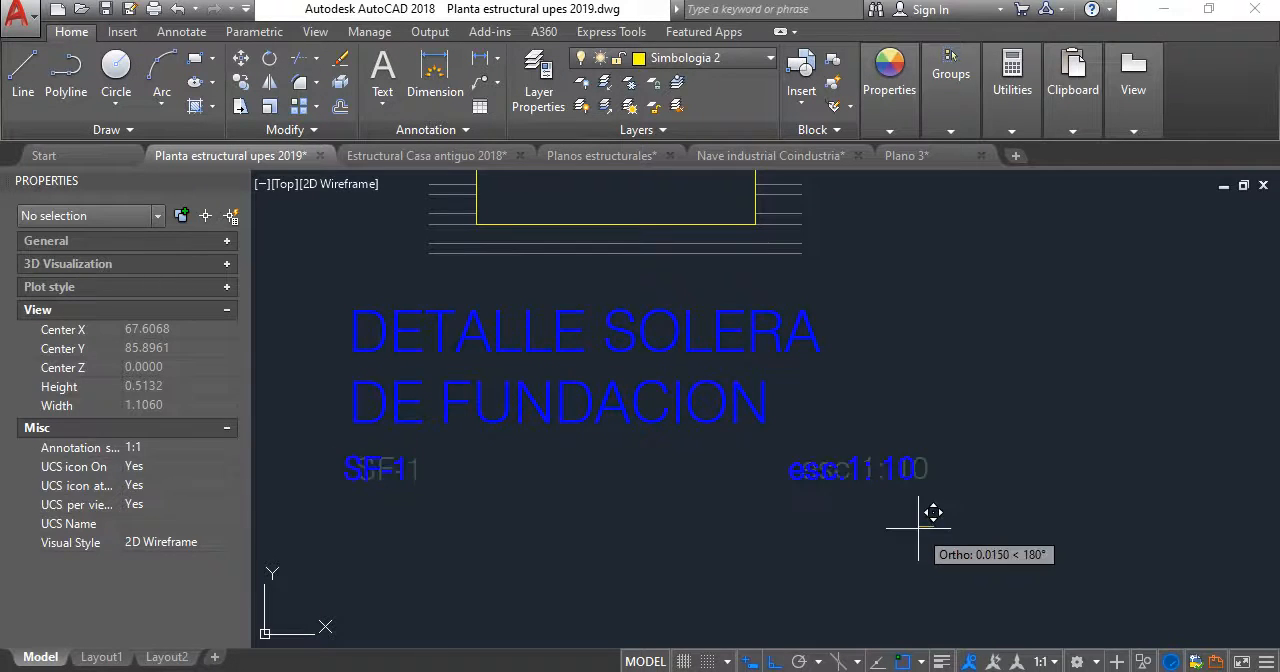
pyautogui.press('Escape')
# - Move the esc.1: 10 label horizontally to the left so that it ends near the right end of DETALLE SOLERA
pyautogui.press('Return')
pyautogui.click(880, 453)
pyautogui.press('Return')
pyautogui.click(873, 523)
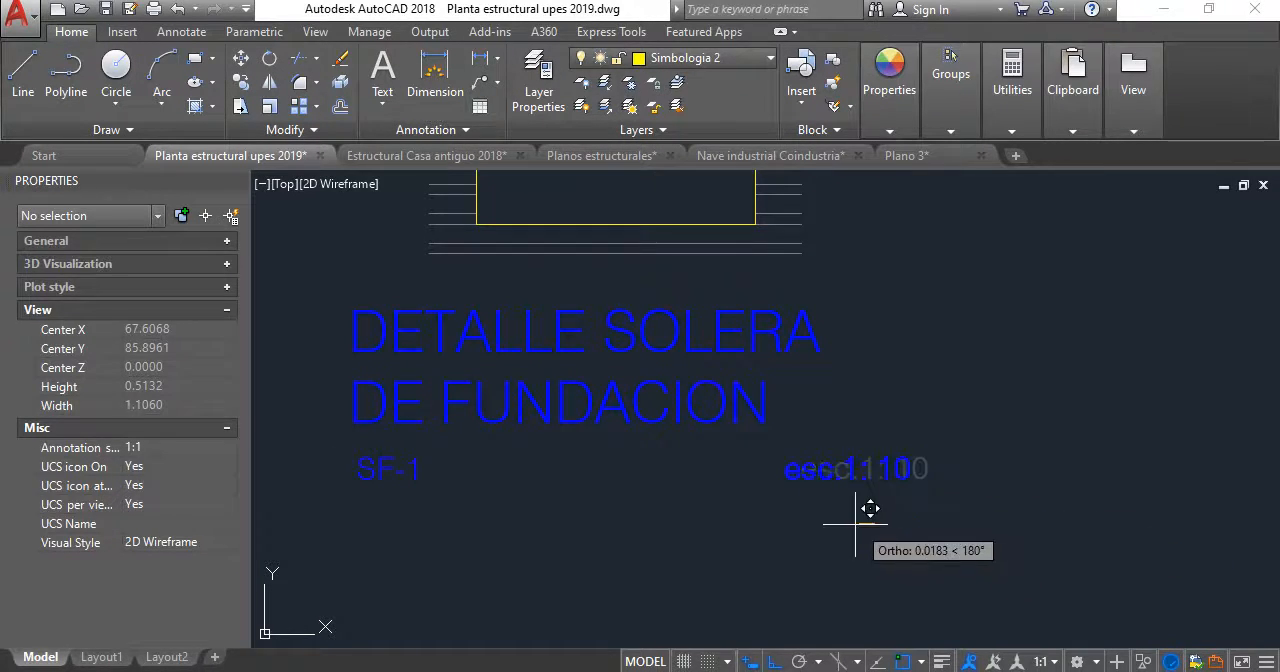
pyautogui.click(800, 517)
# - Move the two-line title with its SF-1 and esc.1: 10 labels slightly right to centre it under the detail, and save the drawing
pyautogui.press('Return')
pyautogui.click(862, 536)
pyautogui.click(290, 355)
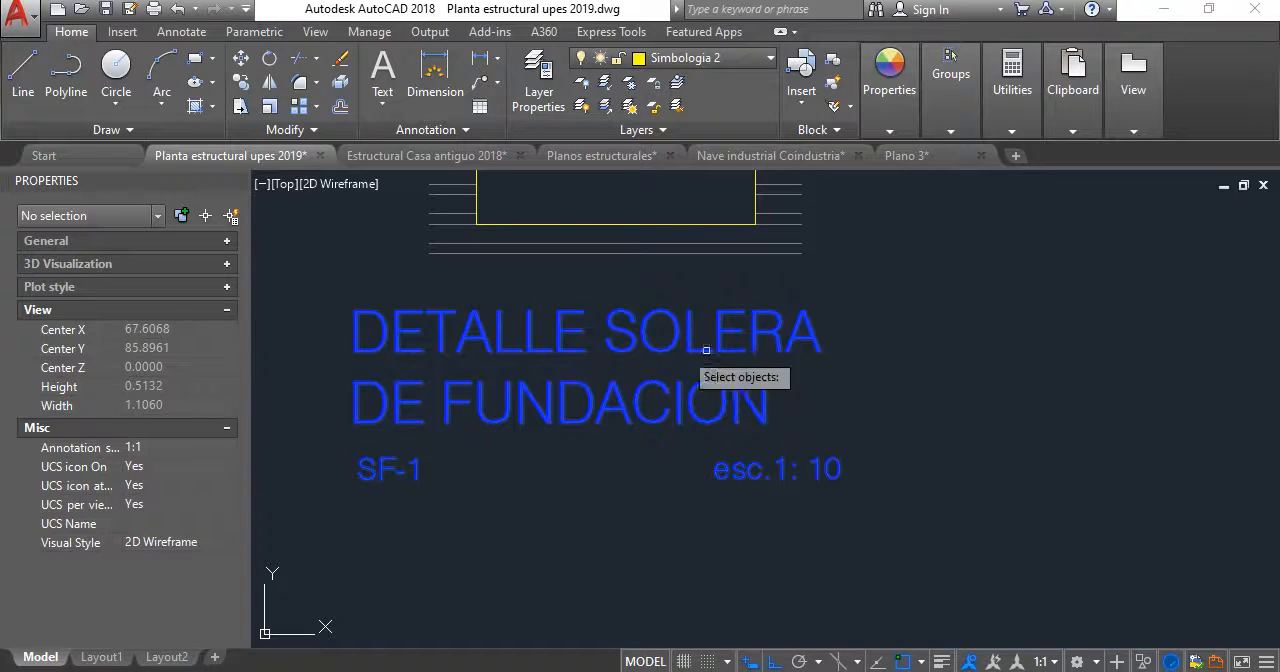
pyautogui.press('Return')
pyautogui.click(886, 346)
pyautogui.click(892, 355)
pyautogui.scroll(-5, 863, 423)
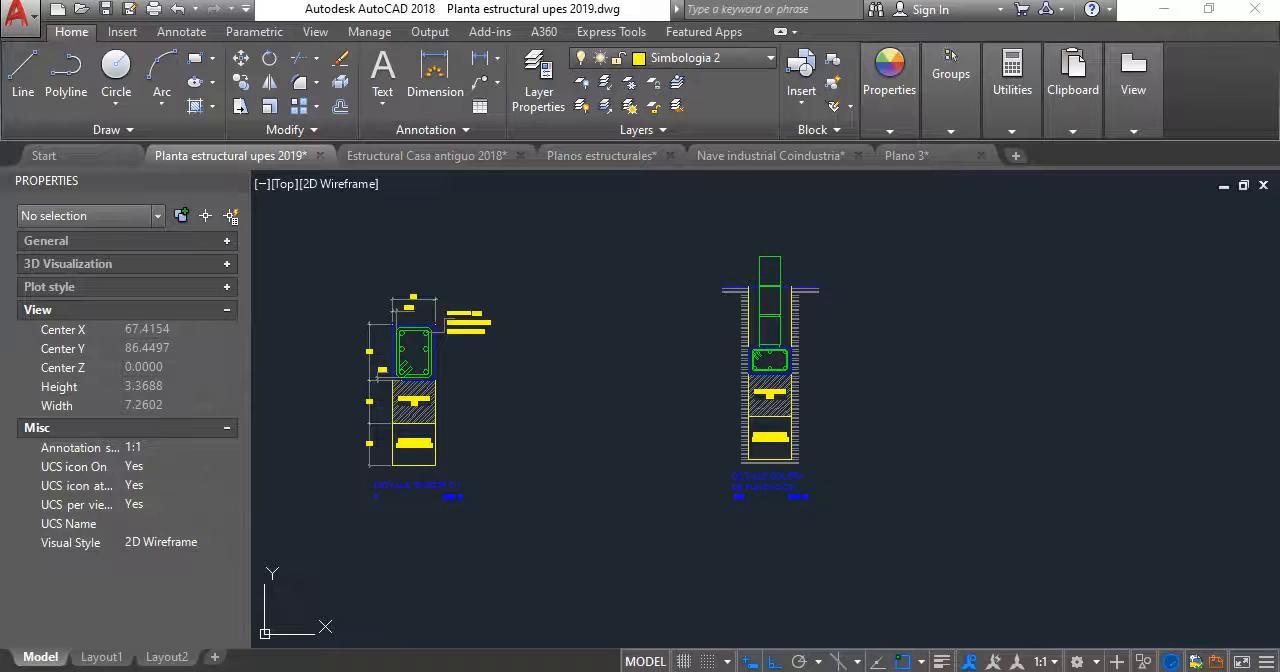
pyautogui.hotkey('ctrl', 's')
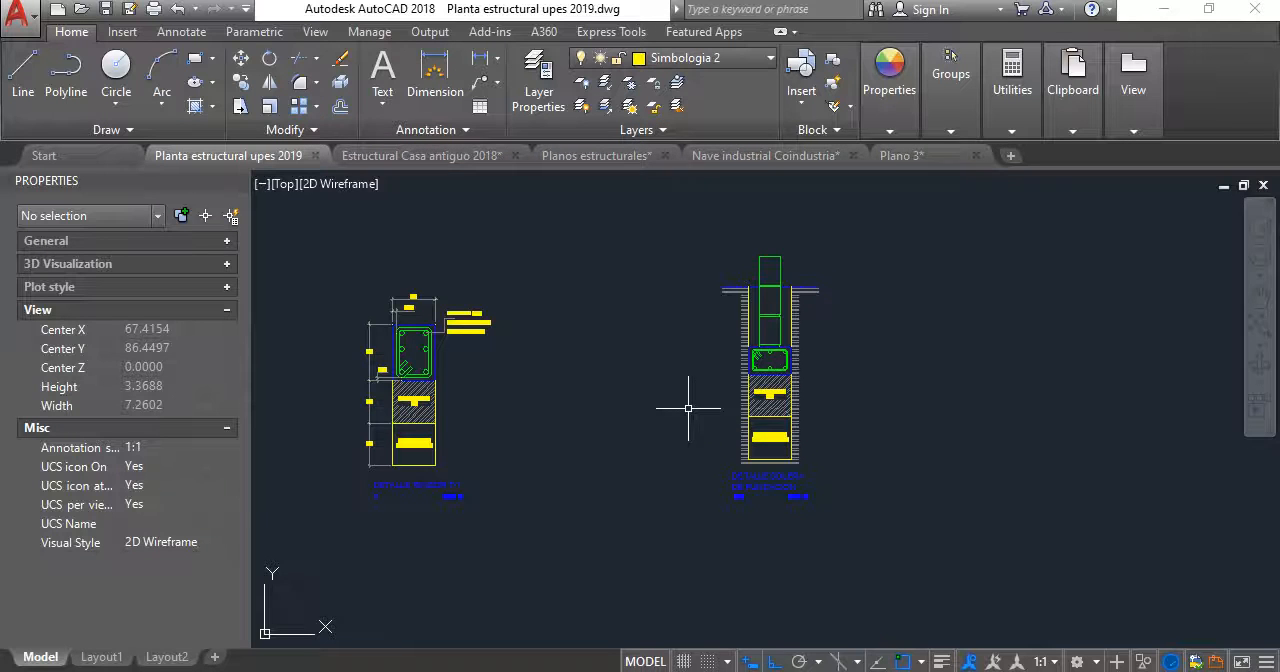
# - Copy the NPT=0.00 / N=0.00 level marker from the column footing section to the ground line beside the block wall of the SF-1 detail
pyautogui.scroll(-8, 833, 320)
pyautogui.moveTo(815, 320); pyautogui.dragTo(743, 210, button='middle')
pyautogui.scroll(4, 672, 530)
pyautogui.moveTo(719, 545); pyautogui.dragTo(677, 384, button='middle')
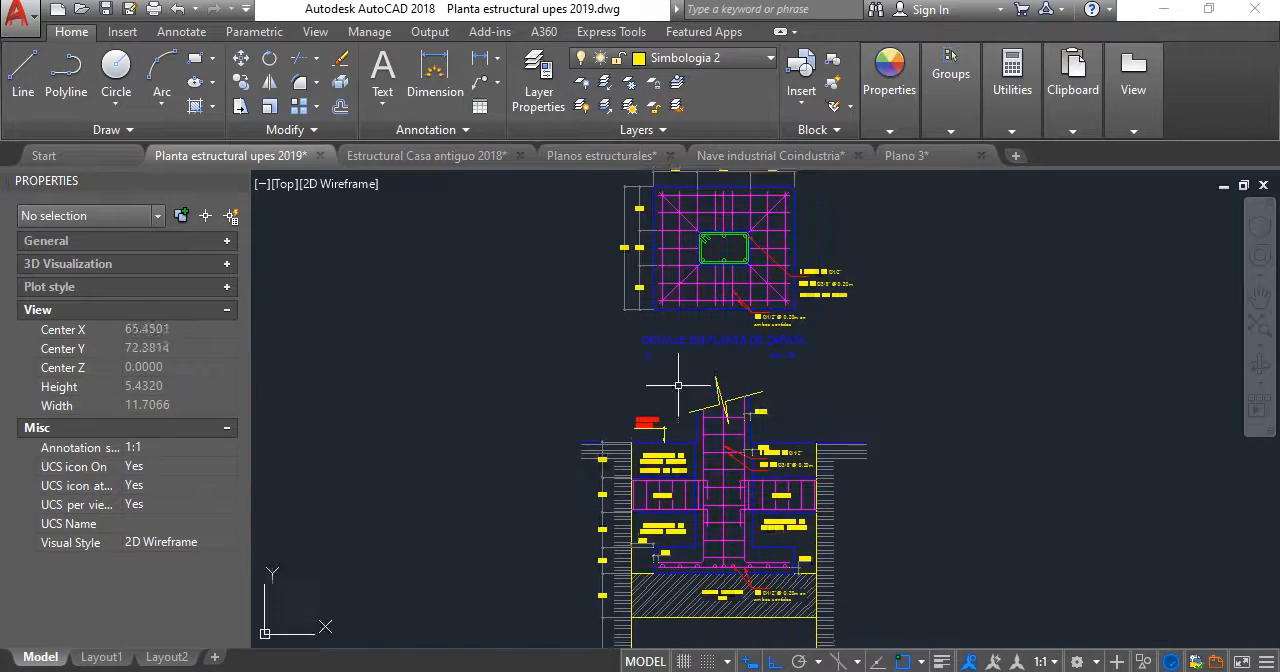
pyautogui.scroll(6, 669, 437)
pyautogui.click(668, 437)
pyautogui.click(440, 331)
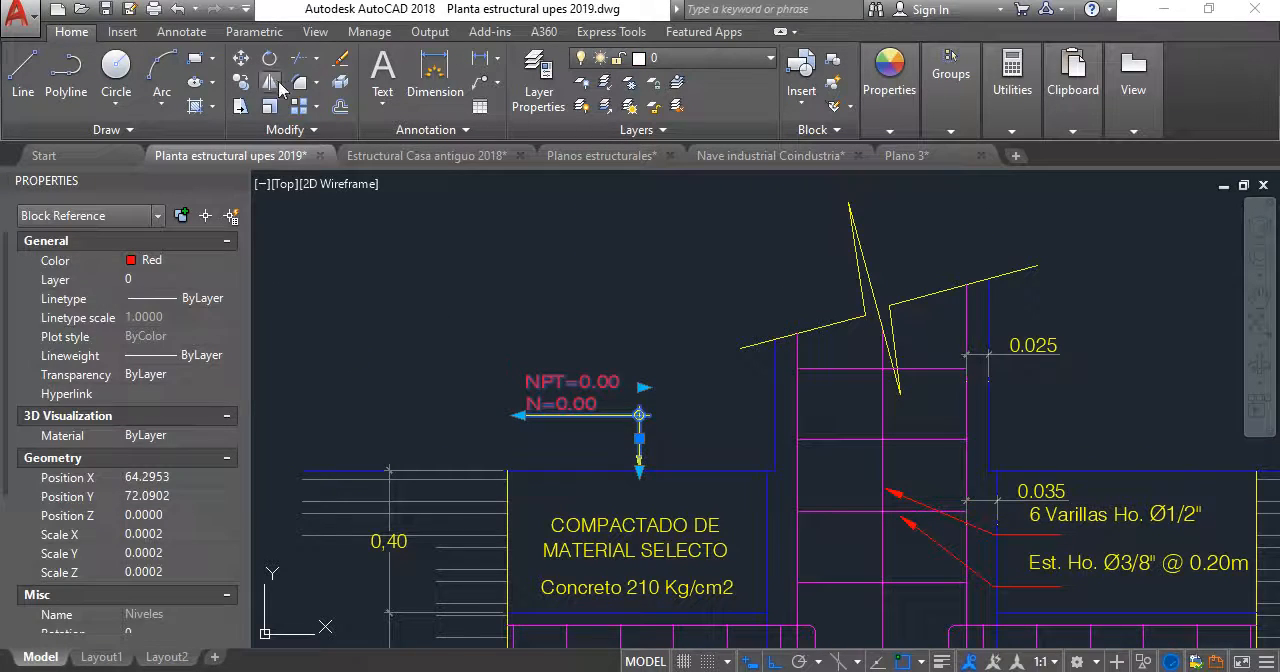
pyautogui.click(238, 87)
pyautogui.click(558, 462)
pyautogui.scroll(-8, 560, 462)
pyautogui.moveTo(564, 443); pyautogui.dragTo(620, 281, button='middle')
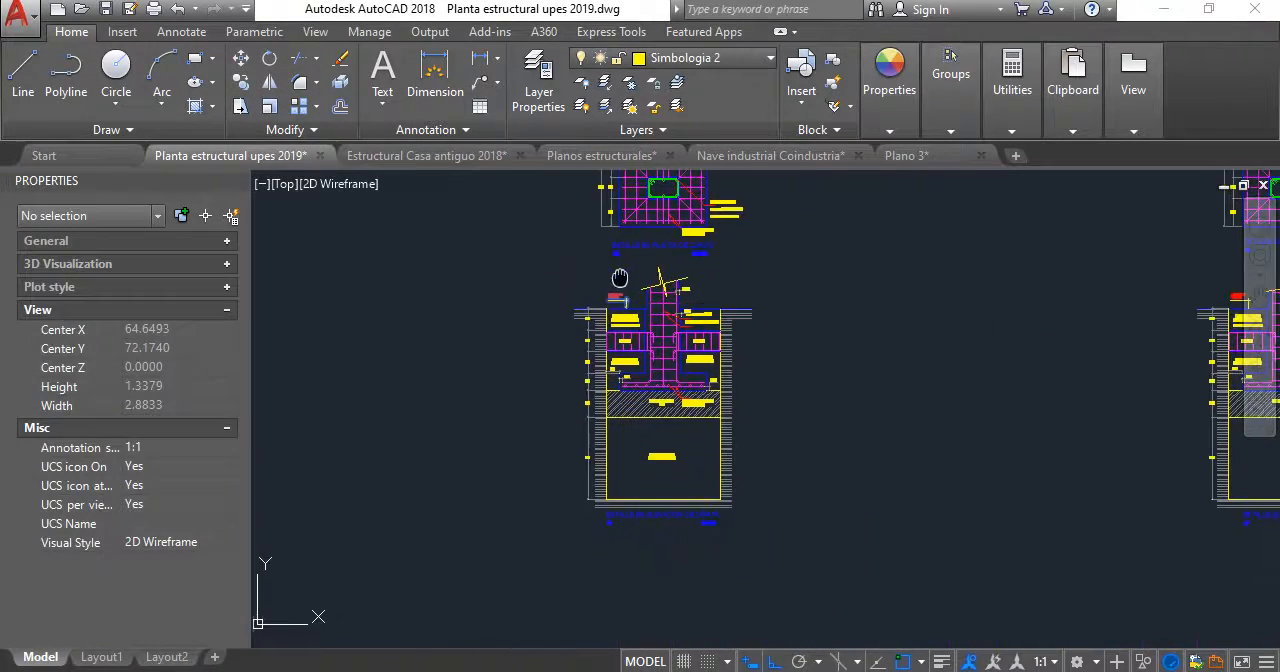
pyautogui.scroll(2, 666, 566)
pyautogui.scroll(4, 669, 565)
pyautogui.scroll(-11, 664, 434)
pyautogui.moveTo(655, 369); pyautogui.dragTo(642, 422, button='middle')
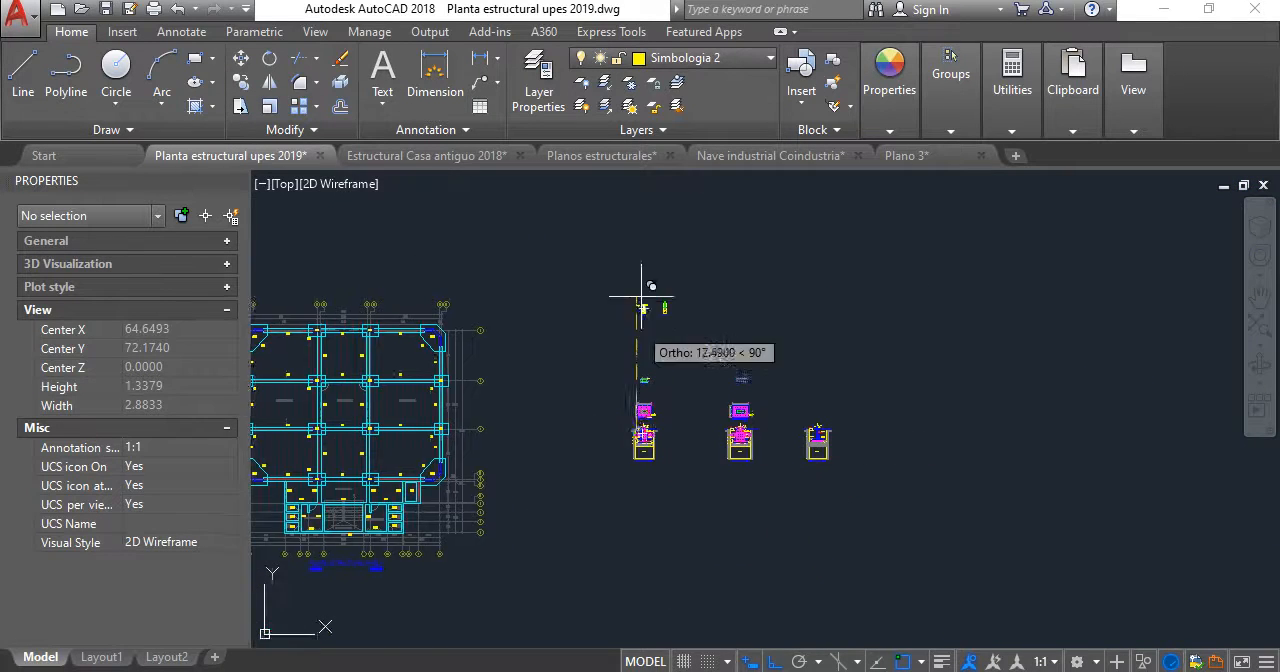
pyautogui.scroll(7, 649, 292)
pyautogui.scroll(5, 699, 369)
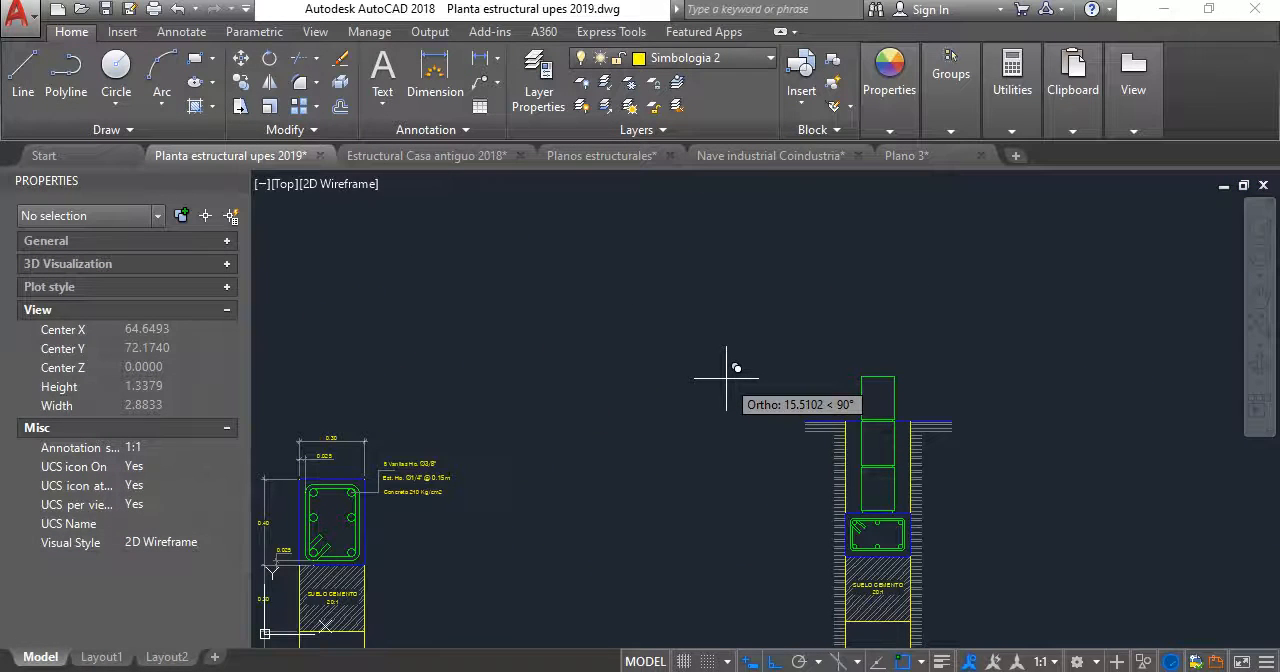
pyautogui.scroll(6, 745, 390)
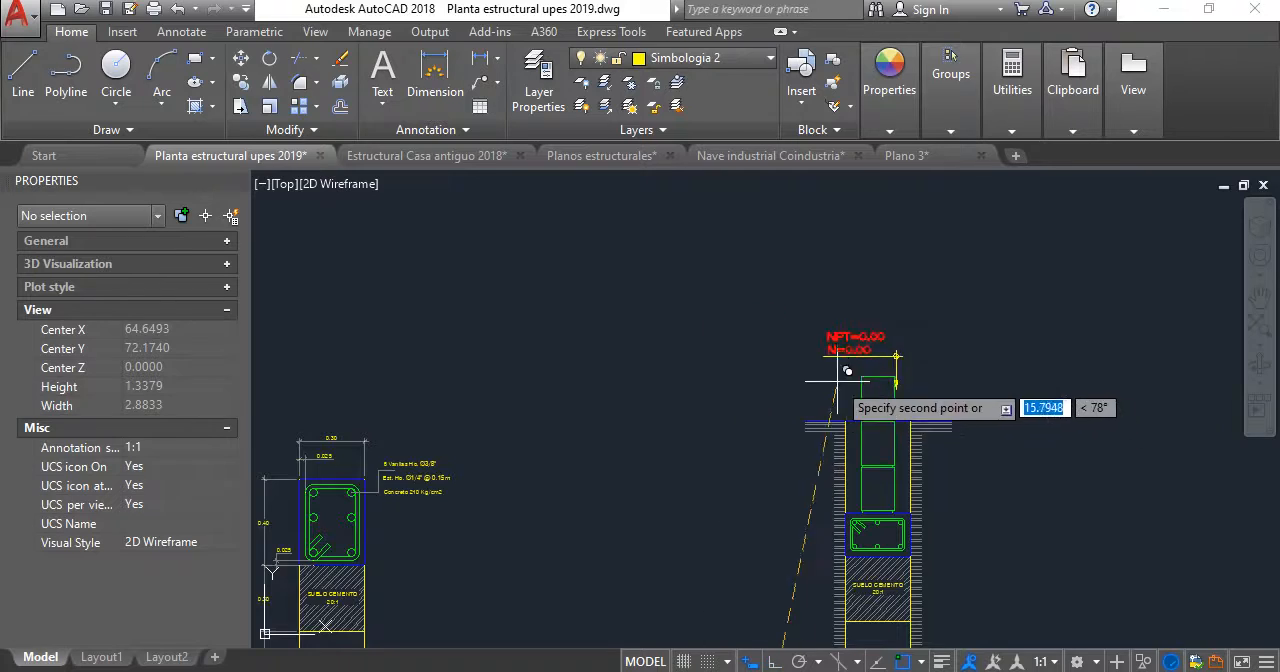
pyautogui.scroll(-5, 734, 369)
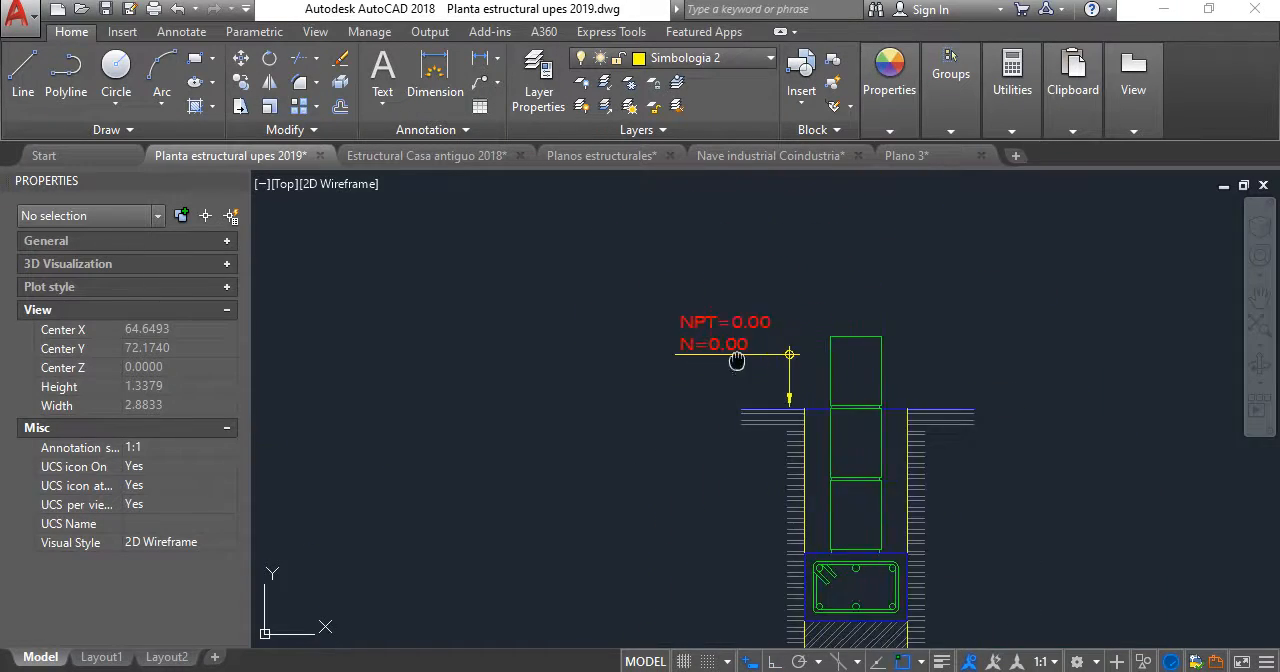
pyautogui.moveTo(784, 563); pyautogui.dragTo(730, 268, button='middle')
pyautogui.scroll(2, 757, 436)
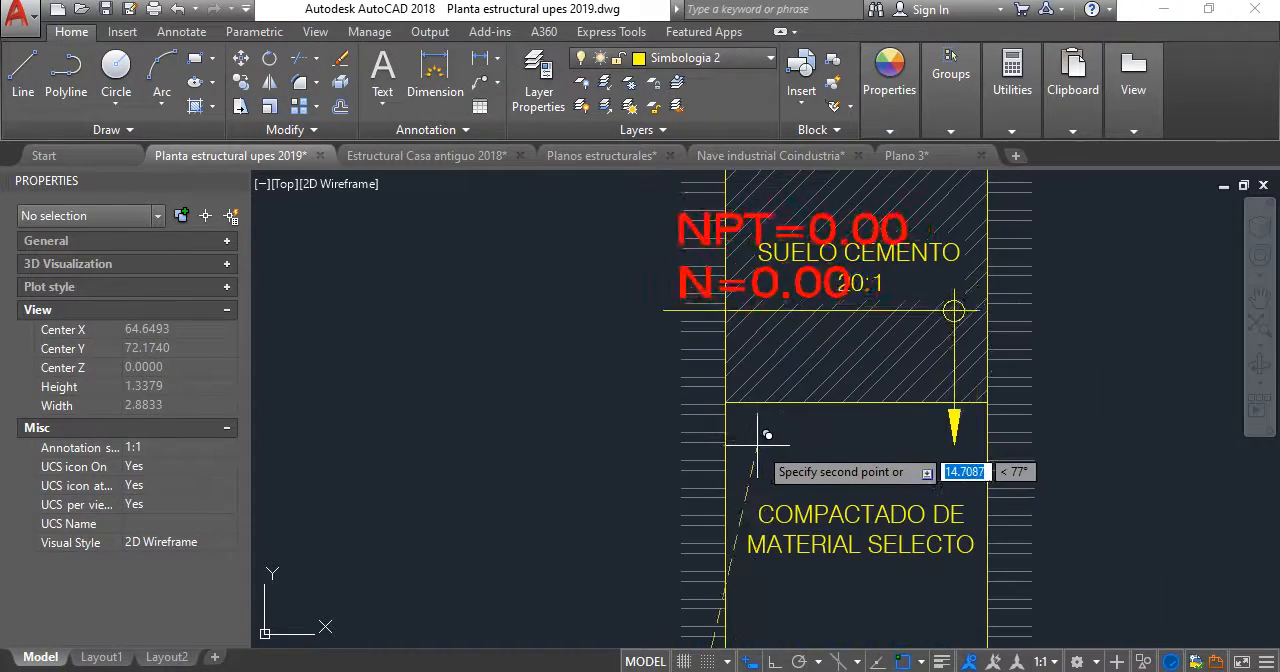
pyautogui.scroll(-8, 777, 429)
pyautogui.moveTo(777, 429); pyautogui.dragTo(762, 572, button='middle')
pyautogui.scroll(4, 745, 320)
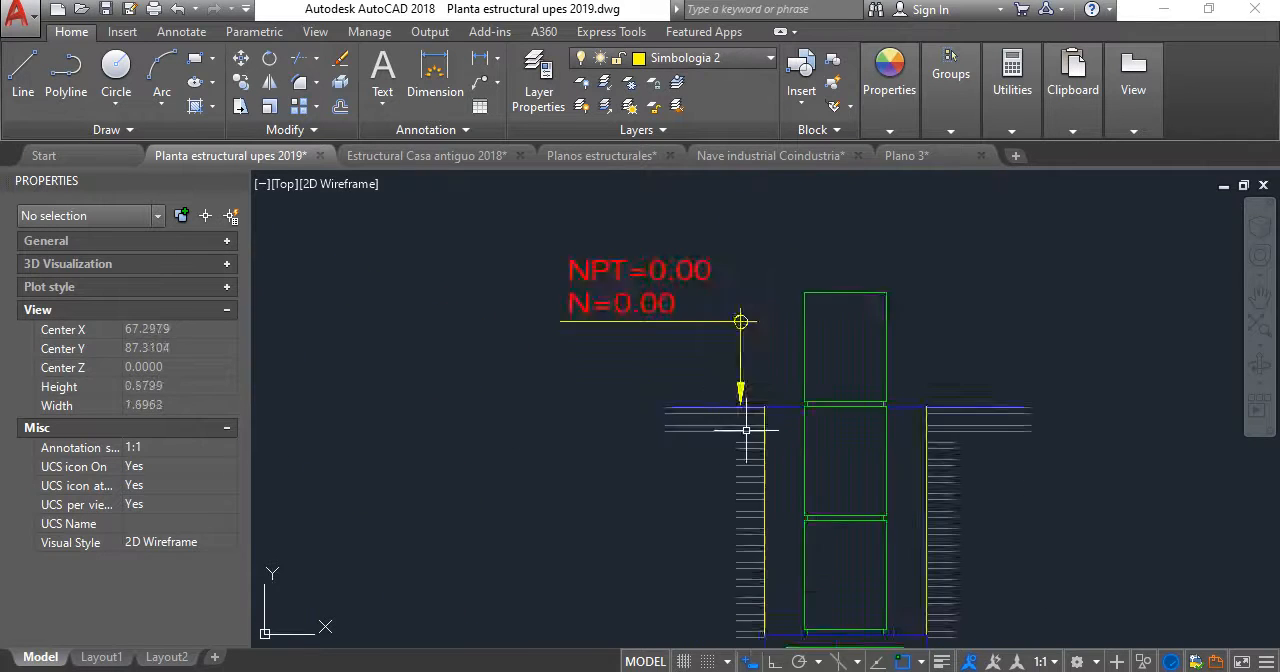
pyautogui.scroll(-2, 755, 340)
pyautogui.scroll(2, 766, 358)
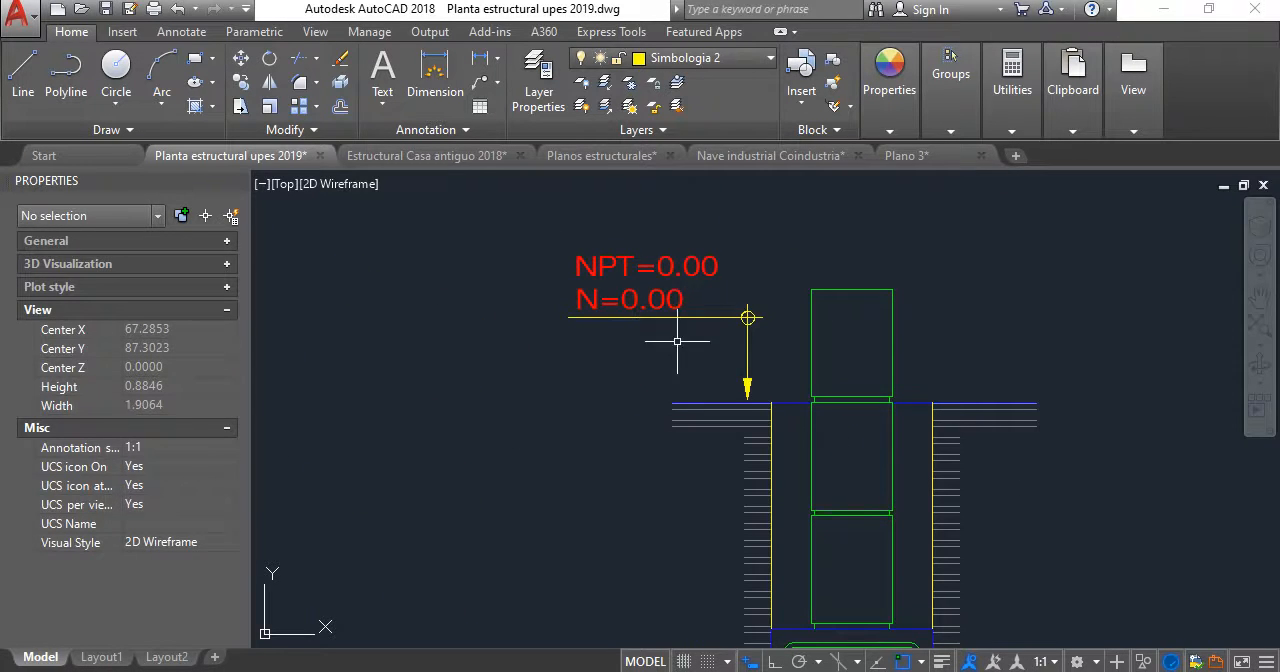
# - Scale the copied level marker by a factor of 0.5 from a base point on the ground line
pyautogui.click(677, 341)
pyautogui.click(605, 217)
pyautogui.click(270, 106)
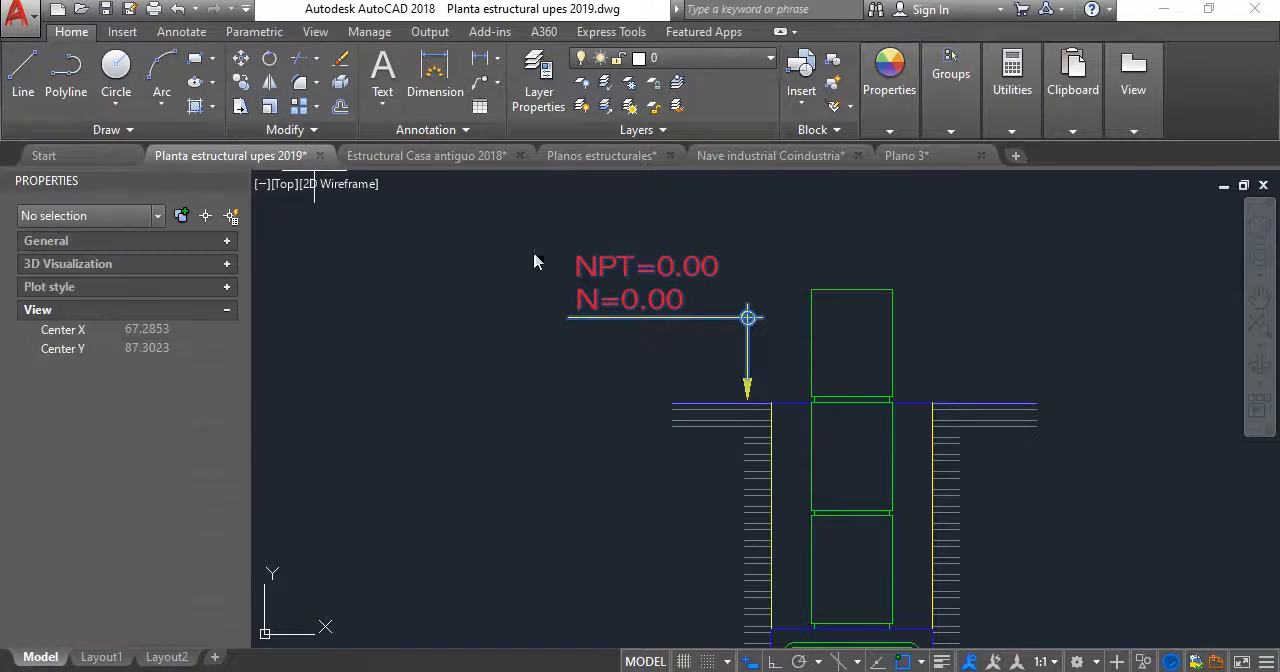
pyautogui.scroll(4, 744, 411)
pyautogui.scroll(3, 744, 392)
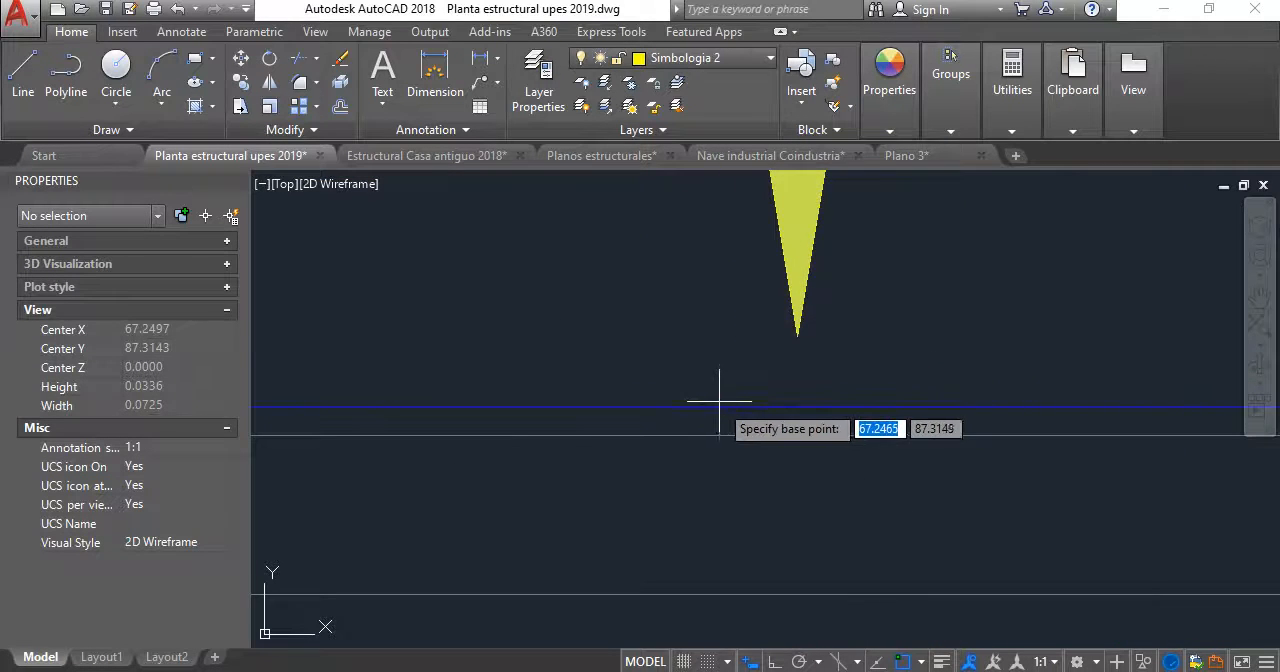
pyautogui.click(719, 407)
pyautogui.write('.5')
pyautogui.press('Return')
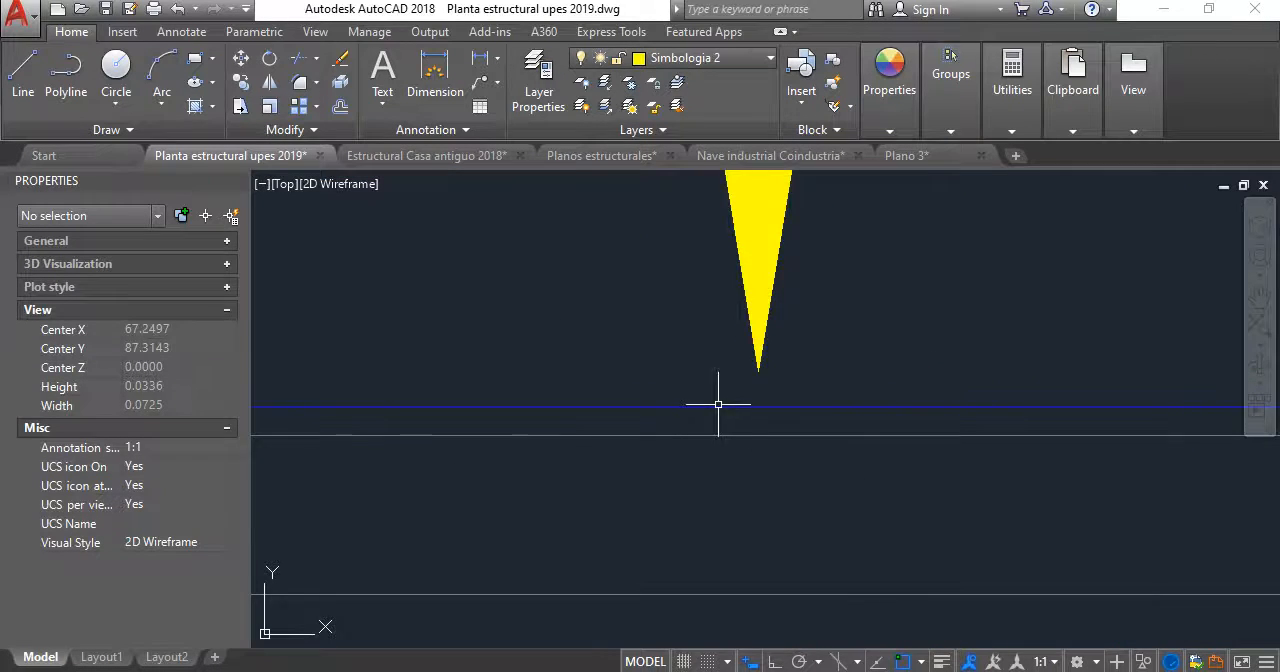
# - Move the level marker horizontally to the right, close to the left edge of the excavation in the SF-1 detail
pyautogui.scroll(-5, 718, 404)
pyautogui.scroll(1, 789, 332)
pyautogui.click(766, 520)
pyautogui.click(633, 311)
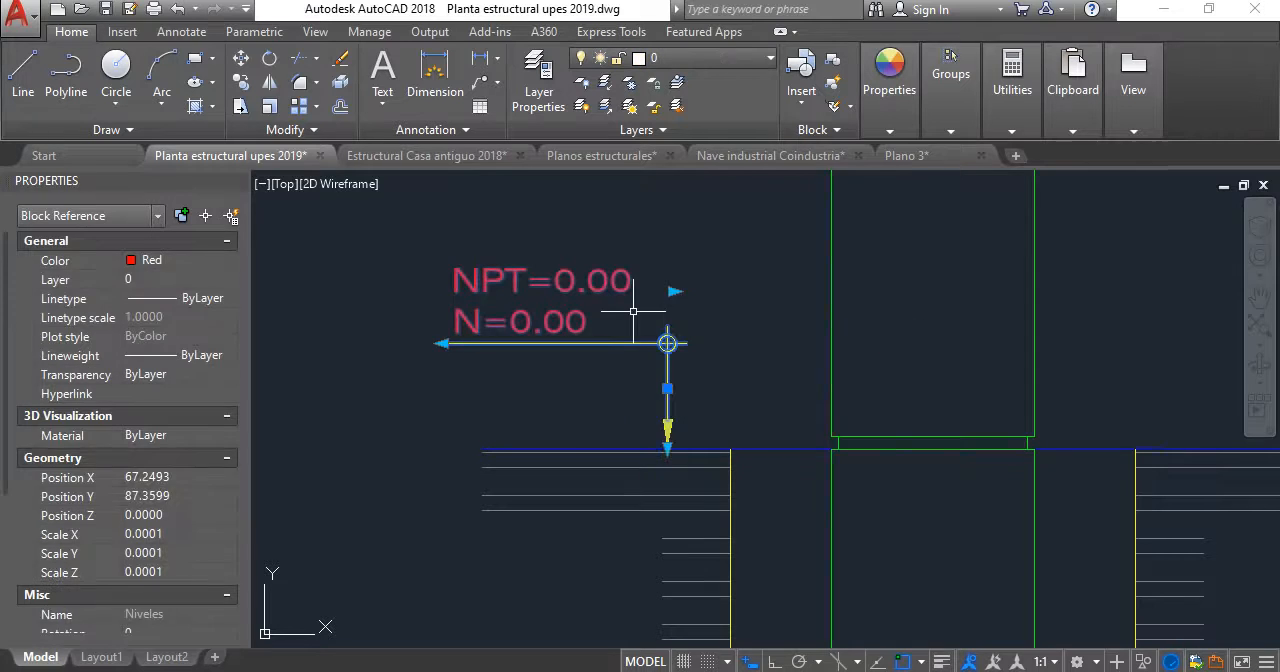
pyautogui.write('M')
pyautogui.press('Return')
pyautogui.click(649, 226)
pyautogui.click(700, 226)
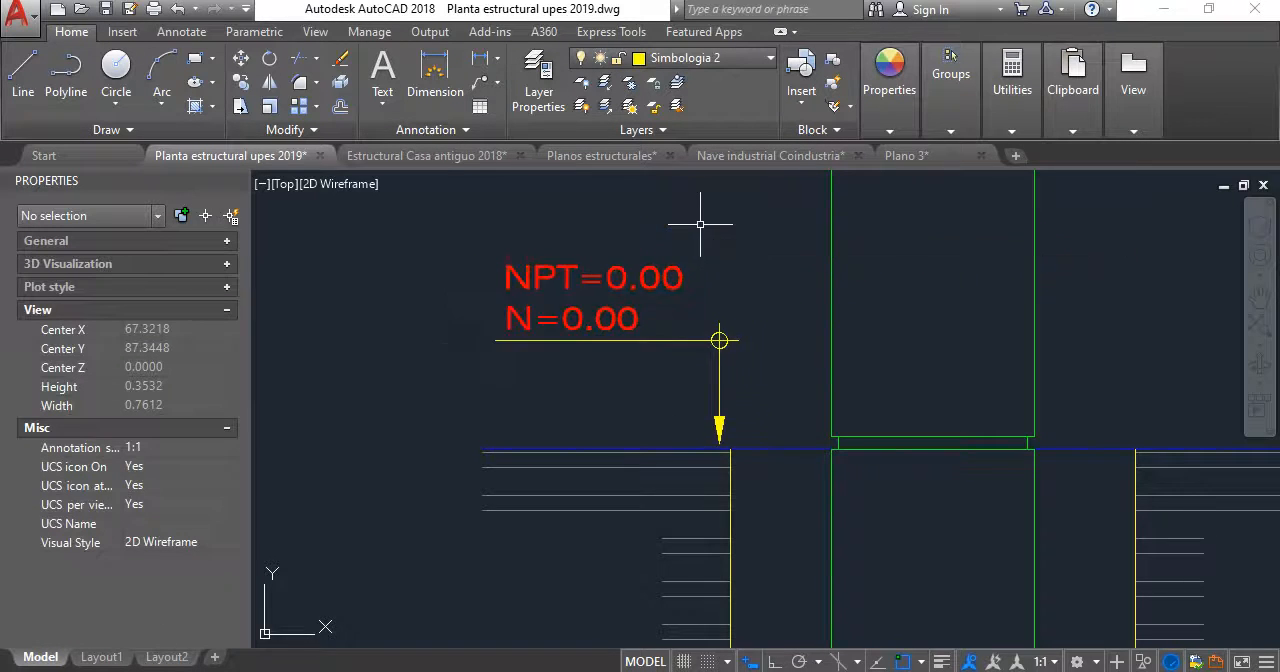
# - Copy the rebar, stirrup and concrete notes with their leader from the T-1 detail to the top-right bar of the SF-1 footing
pyautogui.scroll(-6, 710, 311)
pyautogui.moveTo(710, 311)
pyautogui.mouseDown(button='middle')
pyautogui.moveTo(681, 297)
pyautogui.moveTo(701, 205)
pyautogui.mouseUp(button='middle')
pyautogui.scroll(-2, 745, 364)
pyautogui.moveTo(747, 358); pyautogui.dragTo(762, 393, button='middle')
pyautogui.scroll(2, 759, 392)
pyautogui.scroll(4, 767, 376)
pyautogui.scroll(-4, 560, 356)
pyautogui.moveTo(556, 358); pyautogui.dragTo(823, 357, button='middle')
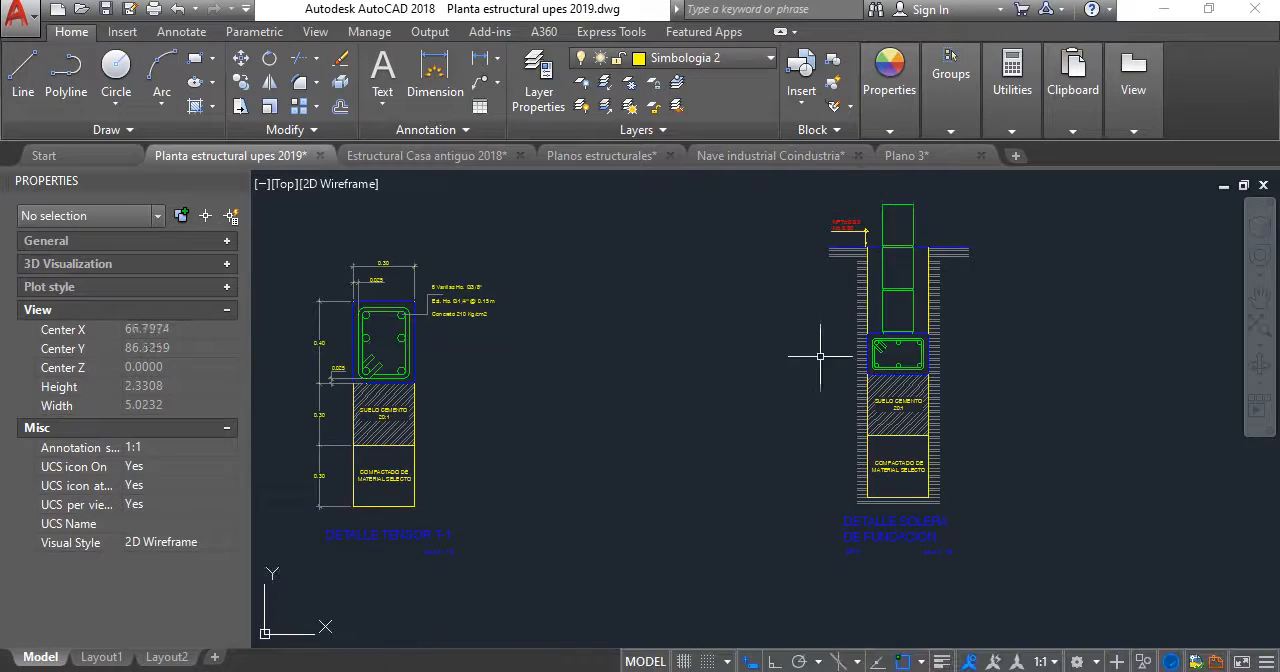
pyautogui.scroll(-2, 489, 358)
pyautogui.moveTo(484, 358); pyautogui.dragTo(667, 420, button='middle')
pyautogui.scroll(6, 636, 293)
pyautogui.click(658, 423)
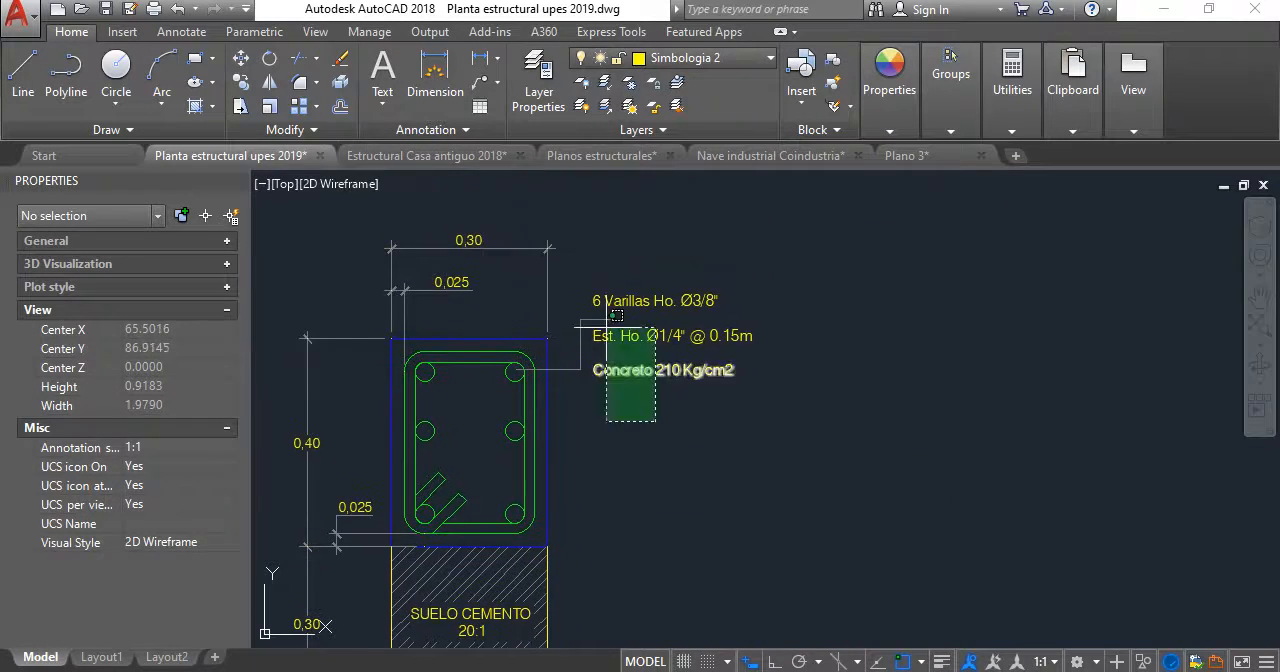
pyautogui.click(594, 291)
pyautogui.click(245, 88)
pyautogui.click(697, 361)
pyautogui.scroll(-5, 812, 422)
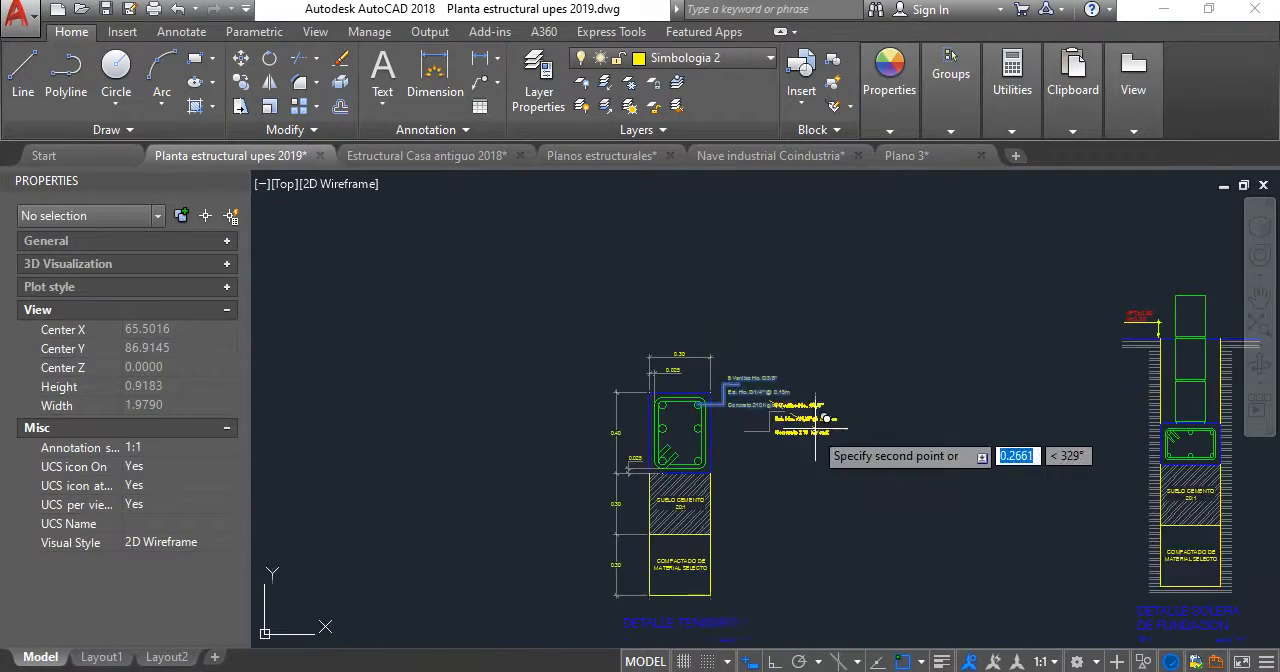
pyautogui.moveTo(814, 426); pyautogui.dragTo(508, 411, button='middle')
pyautogui.scroll(-2, 508, 411)
pyautogui.scroll(7, 790, 409)
pyautogui.scroll(4, 686, 414)
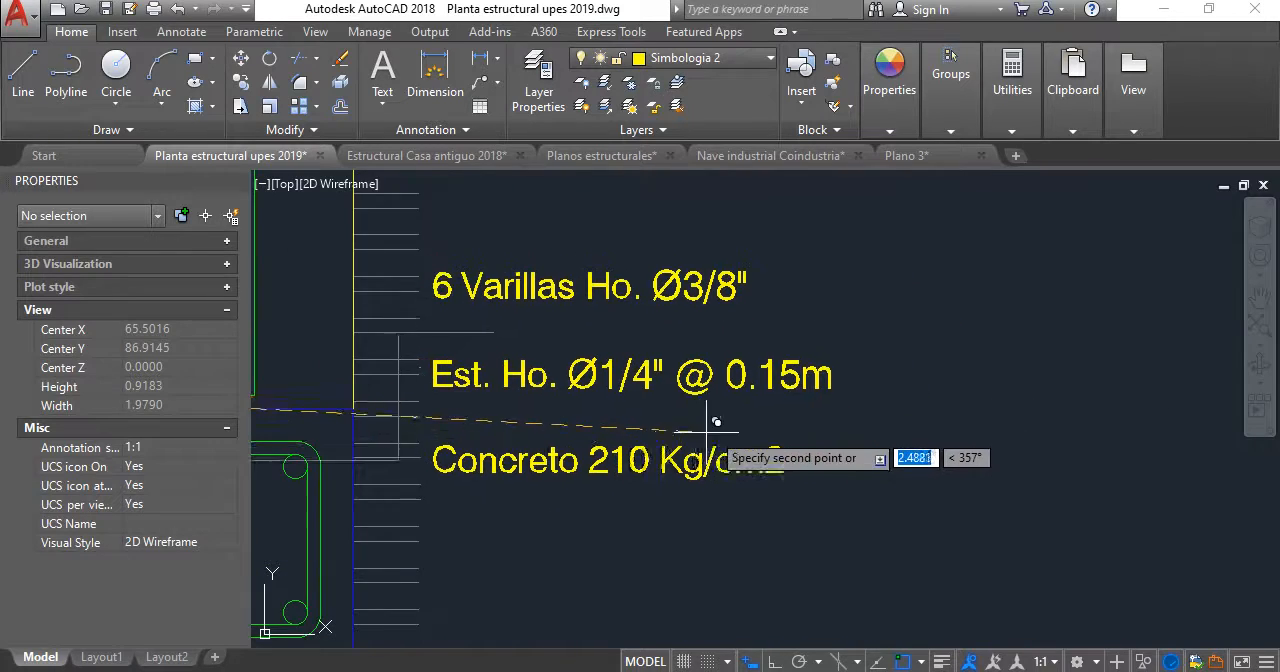
pyautogui.scroll(-2, 709, 434)
pyautogui.moveTo(709, 434); pyautogui.dragTo(845, 409, button='middle')
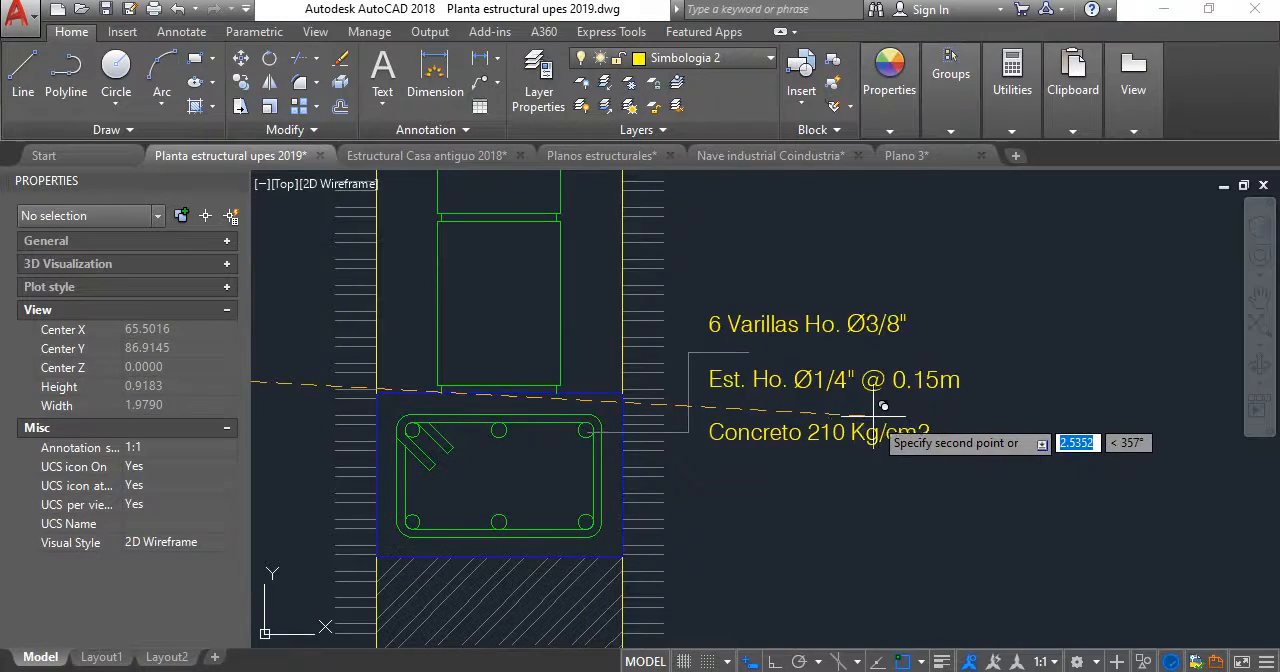
pyautogui.click(888, 410)
pyautogui.press('Return')
# - Move the DETALLE SOLERA DE FUNDACION title and its SF-1 and scale labels straight down about 0.1 to free space below the section
pyautogui.scroll(-6, 870, 380)
pyautogui.scroll(3, 864, 359)
pyautogui.scroll(-3, 697, 365)
pyautogui.moveTo(692, 367); pyautogui.dragTo(798, 336, button='middle')
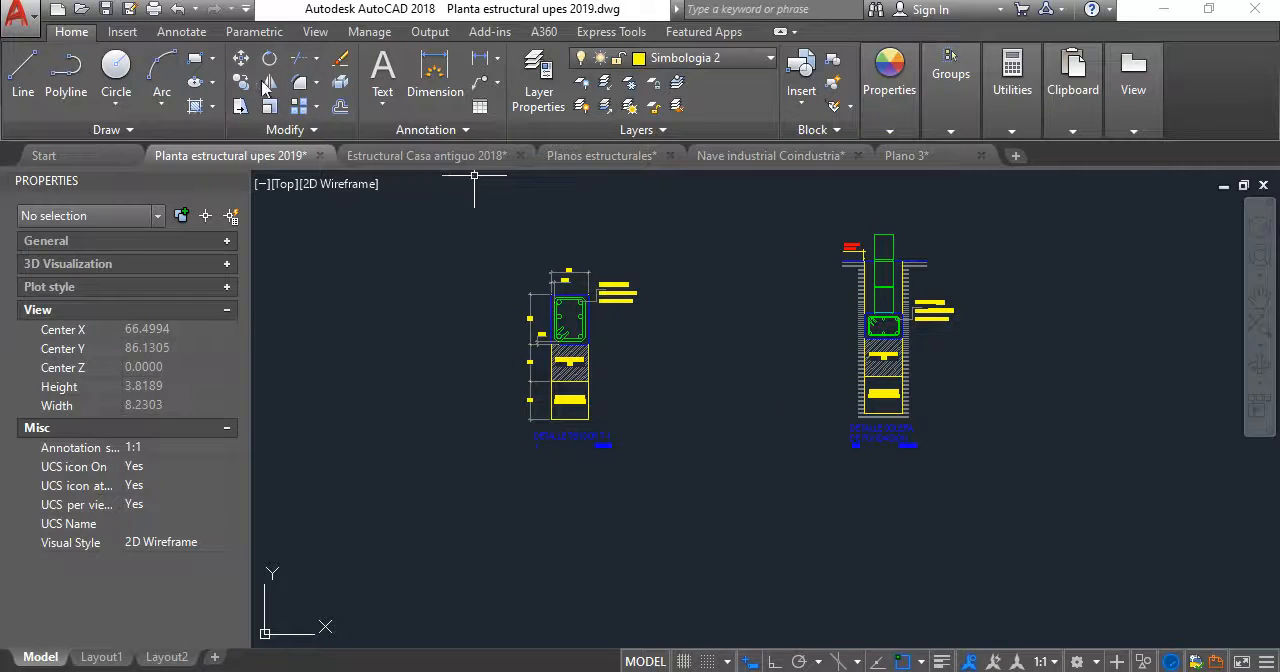
pyautogui.click(435, 75)
pyautogui.scroll(2, 870, 405)
pyautogui.moveTo(862, 332); pyautogui.dragTo(826, 342, button='middle')
pyautogui.scroll(4, 826, 342)
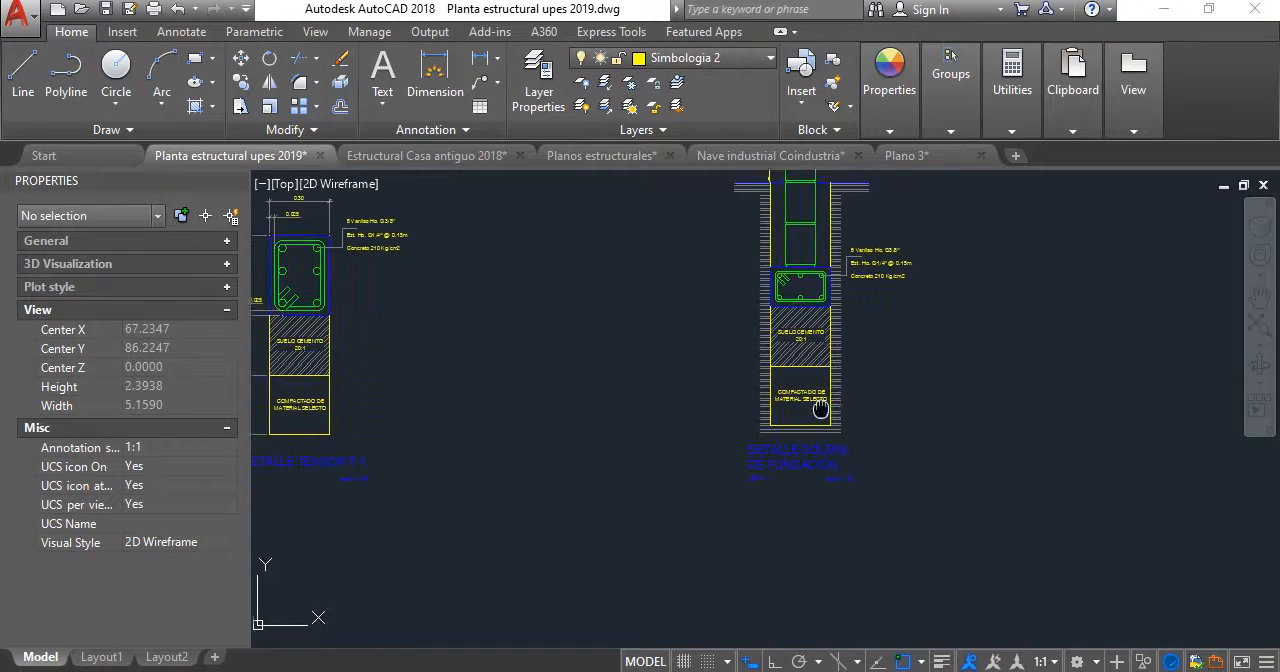
pyautogui.click(948, 535)
pyautogui.click(516, 393)
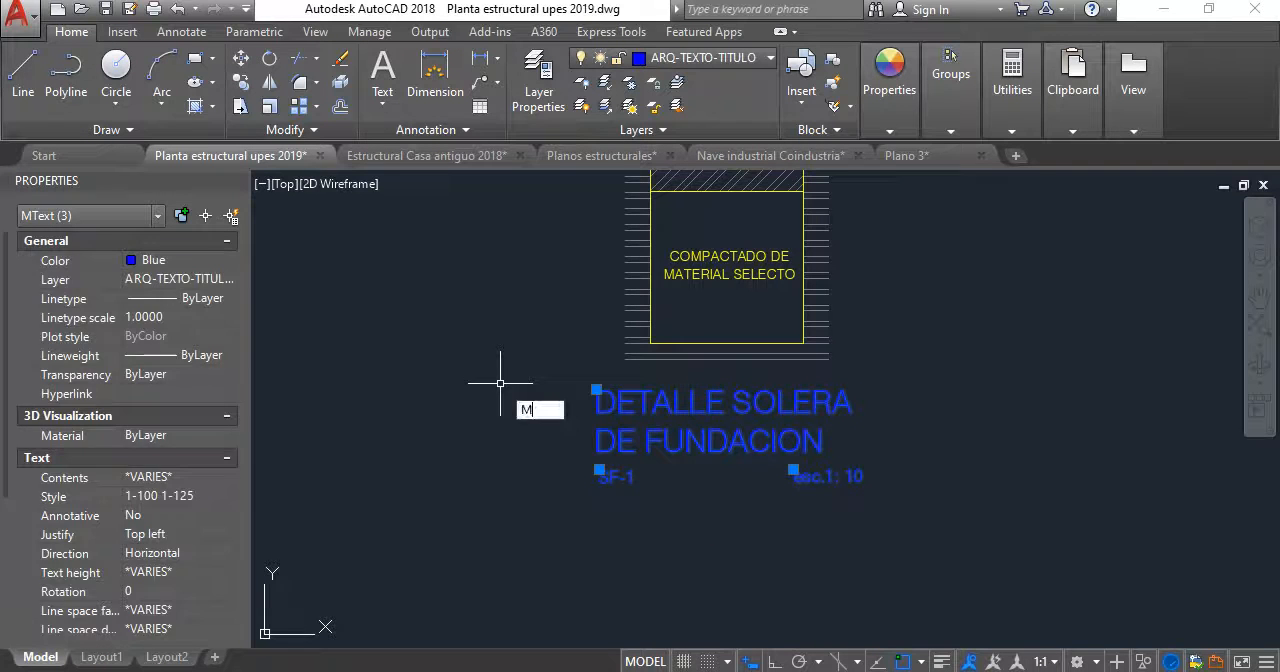
pyautogui.write('M')
pyautogui.press('Return')
pyautogui.click(919, 408)
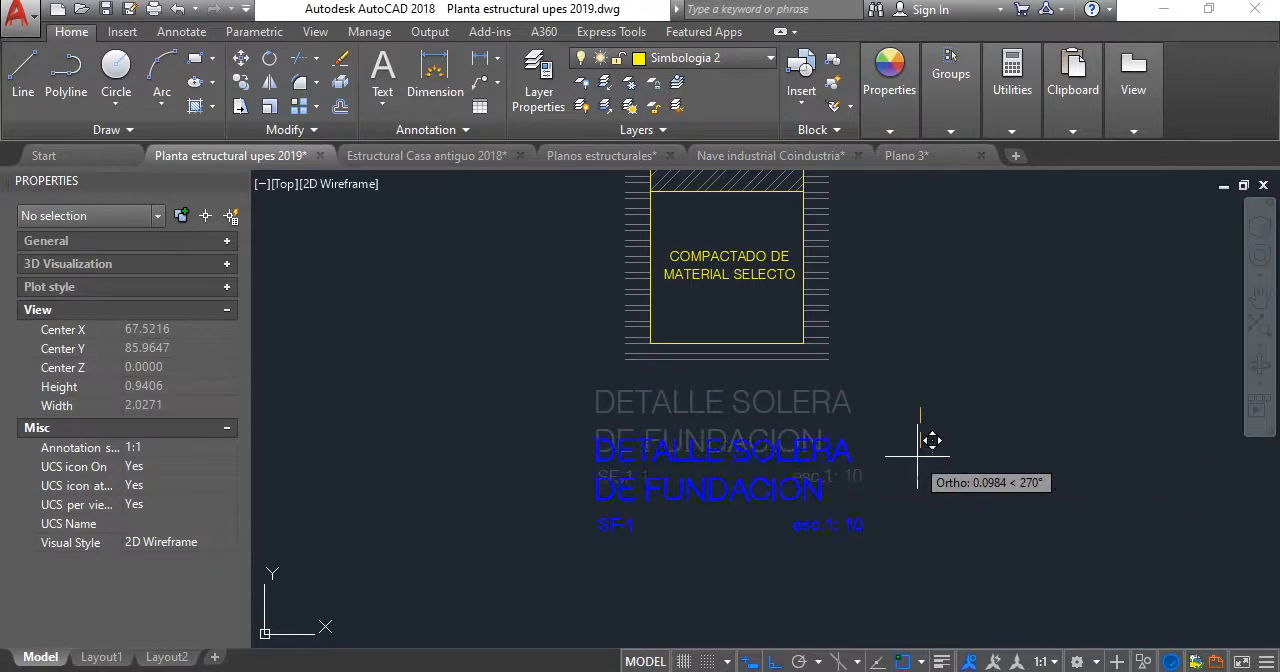
pyautogui.click(936, 464)
# - Add a horizontal width dimension below the bottom edge of the COMPACTADO DE MATERIAL SELECTO layer in the SF-1 detail
pyautogui.click(487, 68)
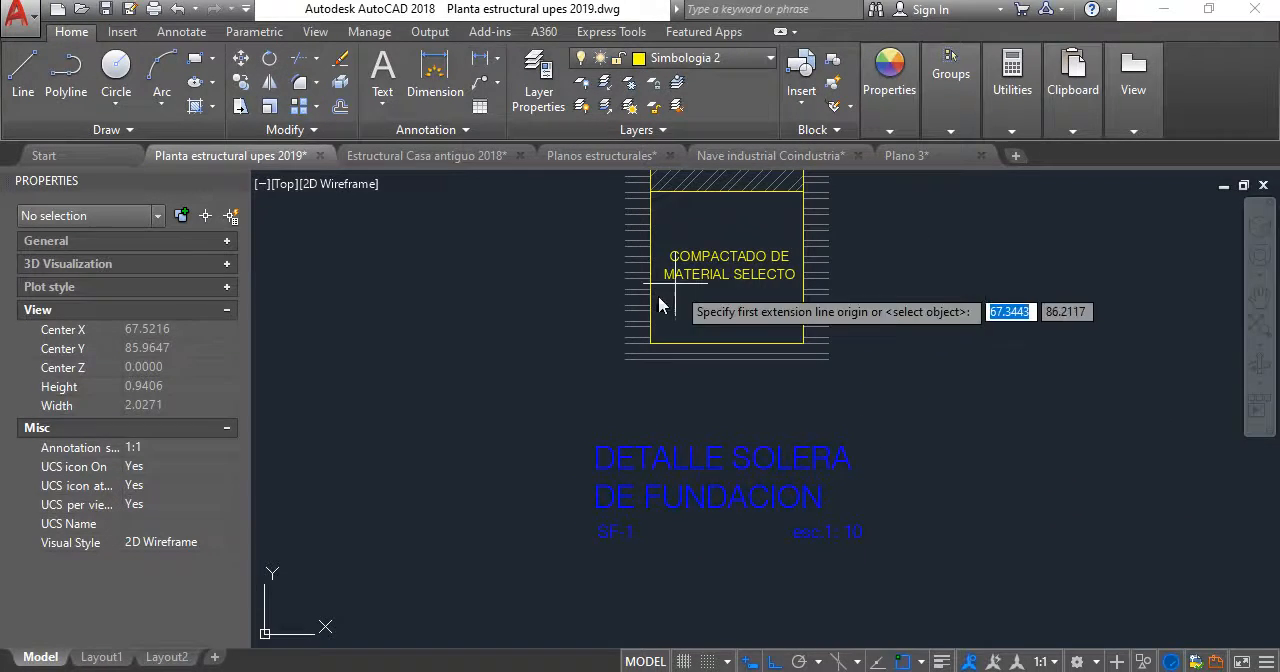
pyautogui.scroll(2, 650, 330)
pyautogui.click(651, 343)
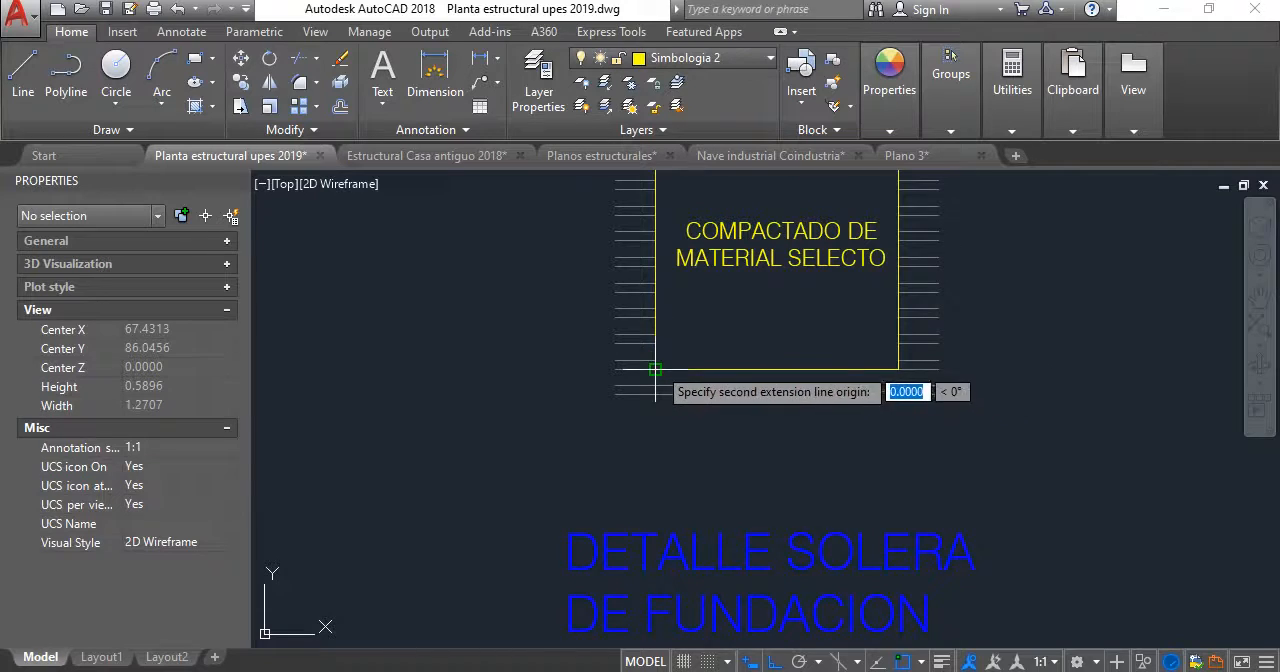
pyautogui.click(897, 368)
pyautogui.click(851, 469)
# - Check which dimension style the compacted-layer height dimension in the DETALLE TENSOR T-1 section uses
pyautogui.scroll(-4, 820, 418)
pyautogui.moveTo(822, 419); pyautogui.dragTo(837, 427, button='middle')
pyautogui.scroll(-2, 768, 394)
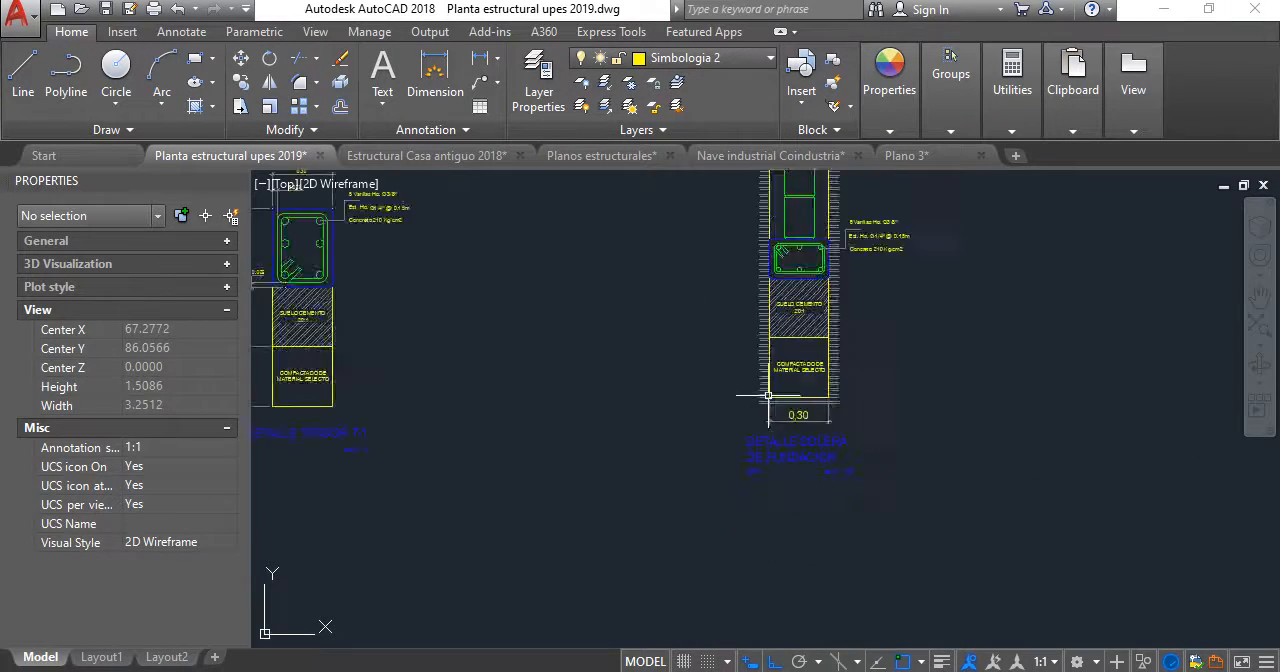
pyautogui.moveTo(766, 394); pyautogui.dragTo(949, 387, button='middle')
pyautogui.scroll(4, 397, 345)
pyautogui.click(460, 383)
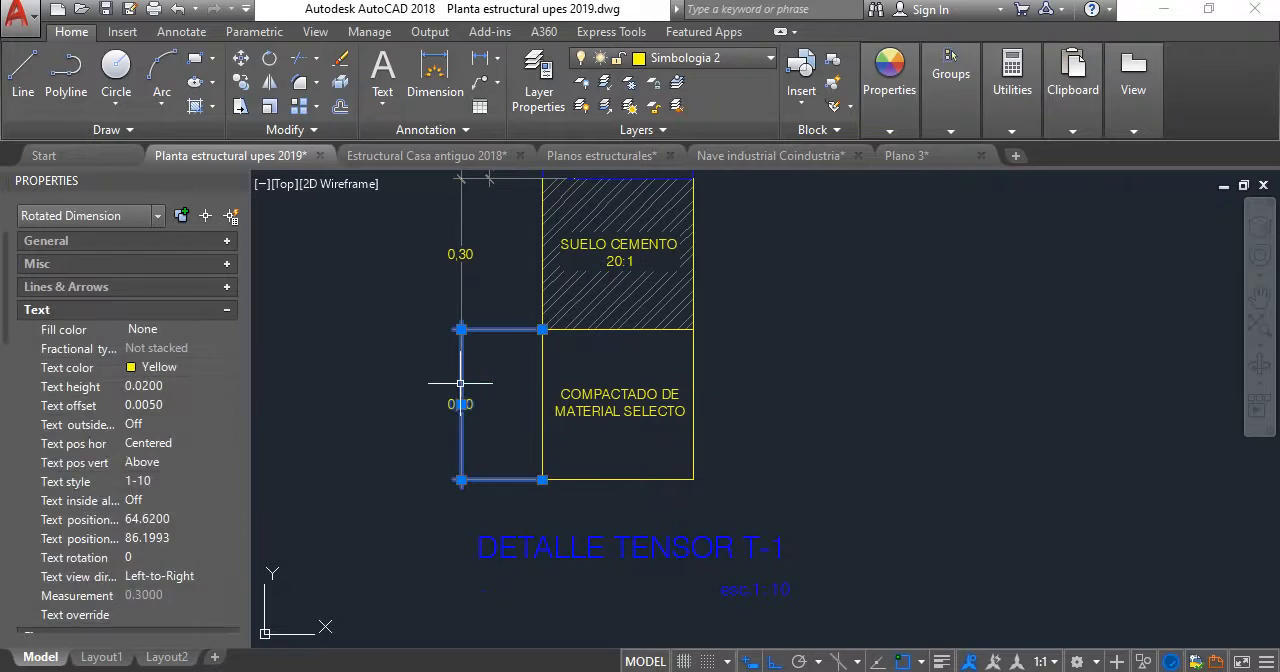
pyautogui.click(160, 32)
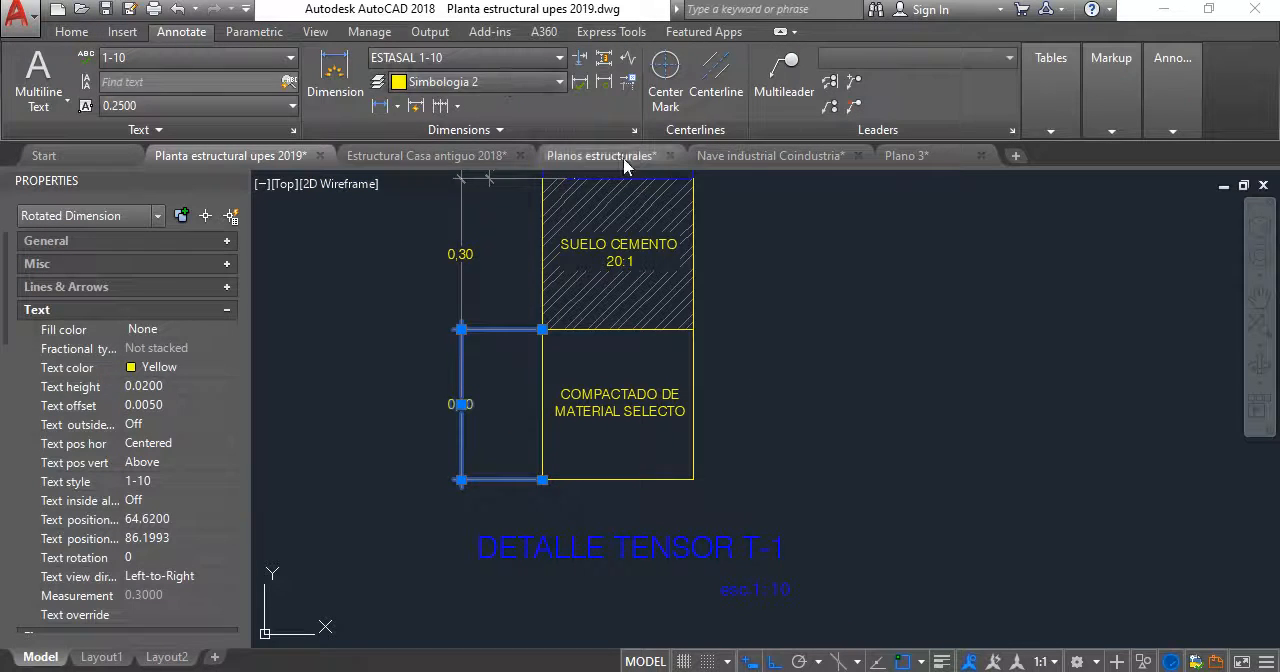
pyautogui.scroll(-5, 433, 340)
pyautogui.scroll(6, 591, 360)
pyautogui.press('Escape')
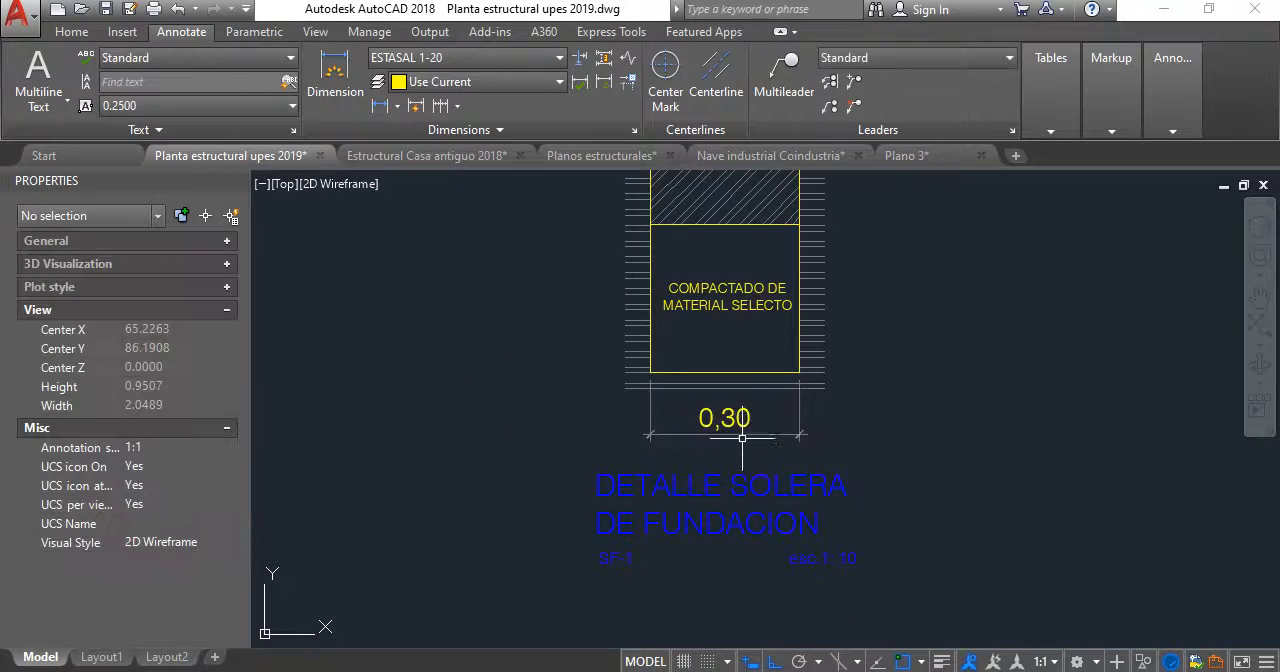
# - Change the horizontal width dimension below the compacted layer in the SF-1 detail to the ESTASAL 1-10 dimension style
pyautogui.click(742, 435)
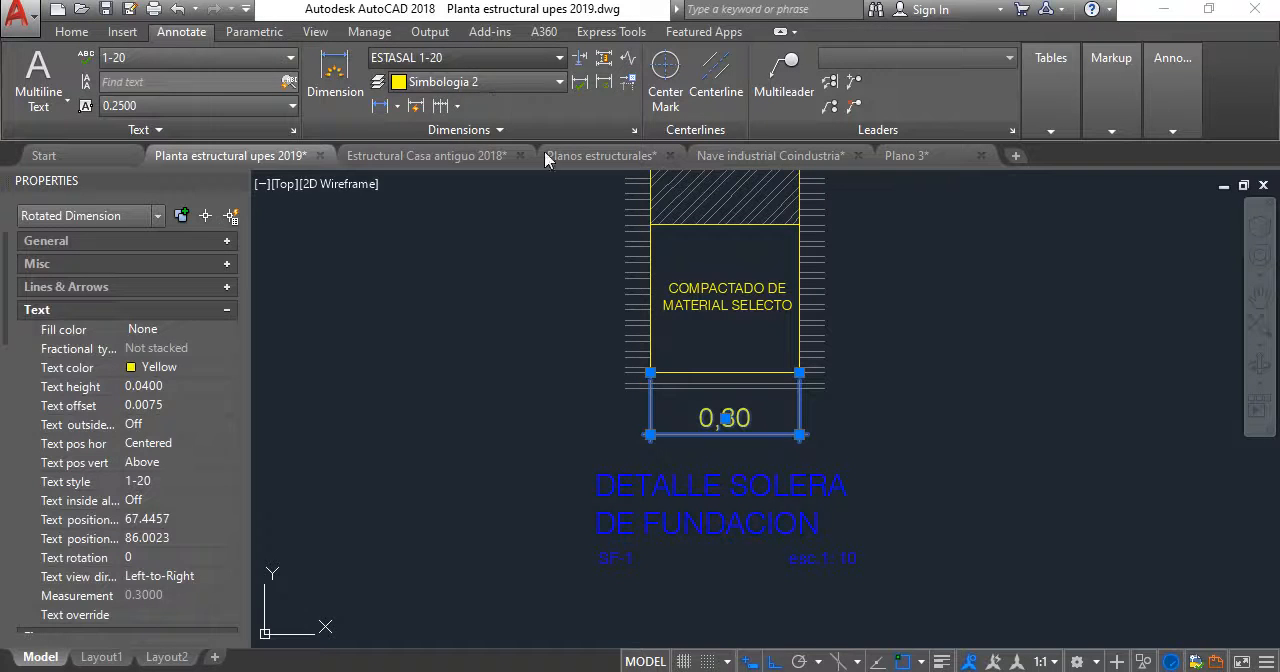
pyautogui.click(560, 57)
pyautogui.scroll(2, 533, 185)
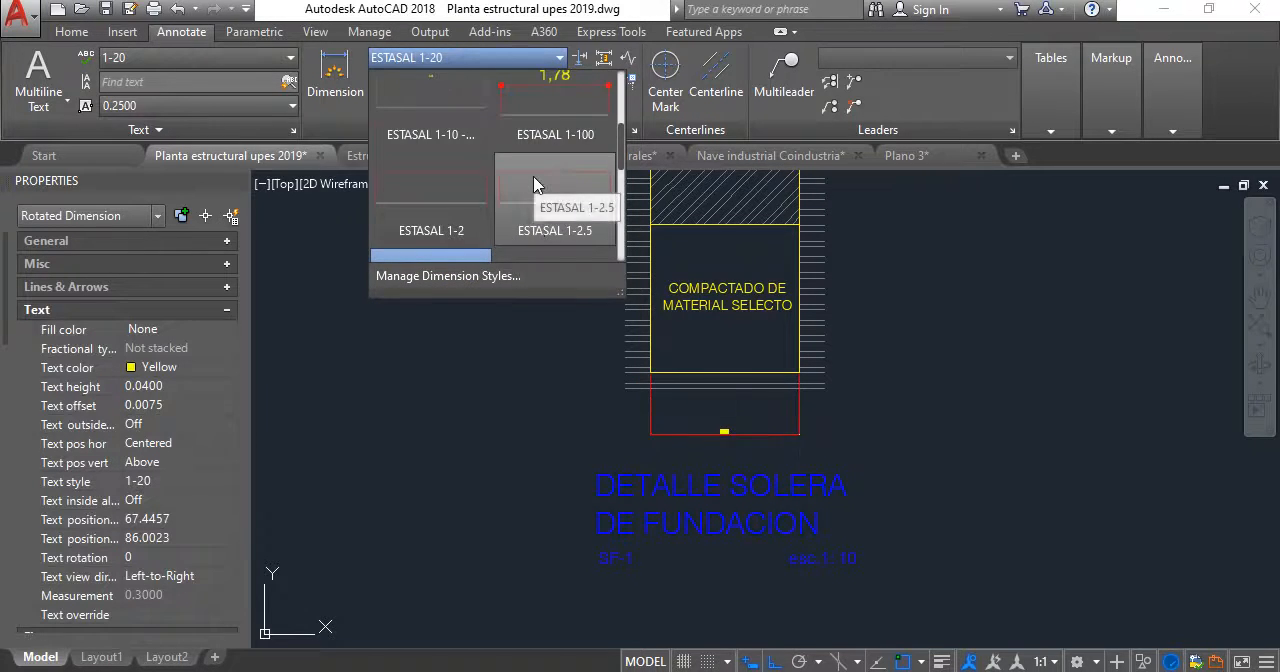
pyautogui.scroll(3, 533, 185)
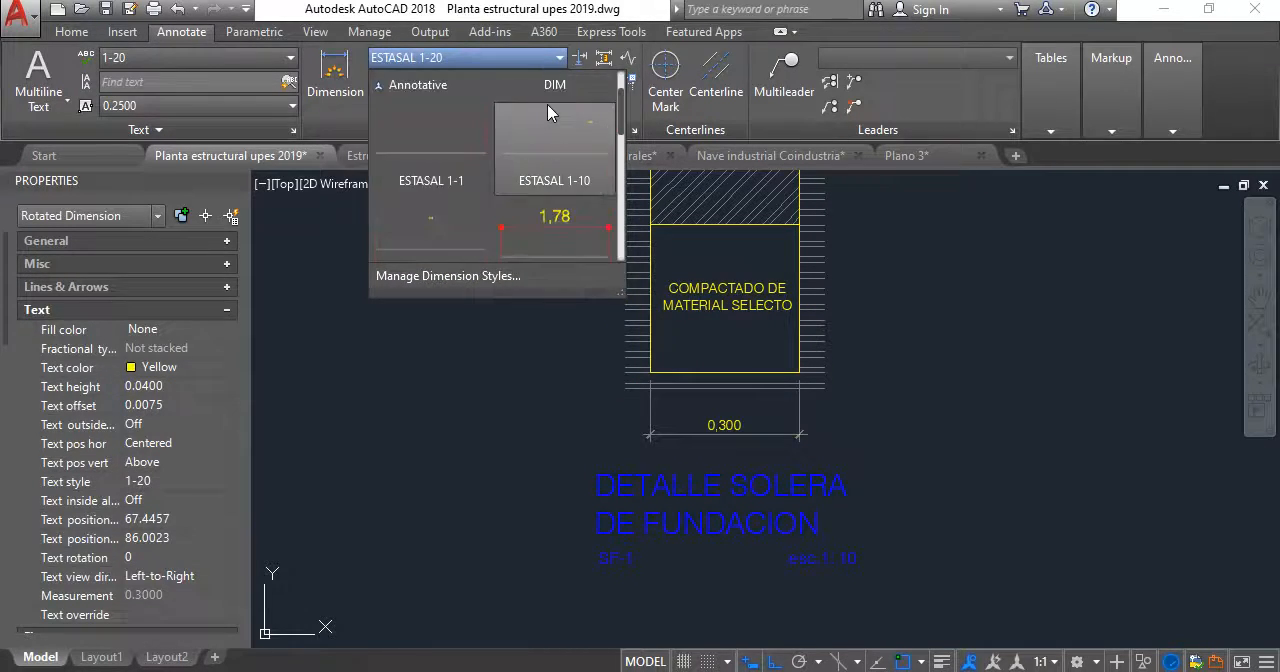
pyautogui.click(557, 137)
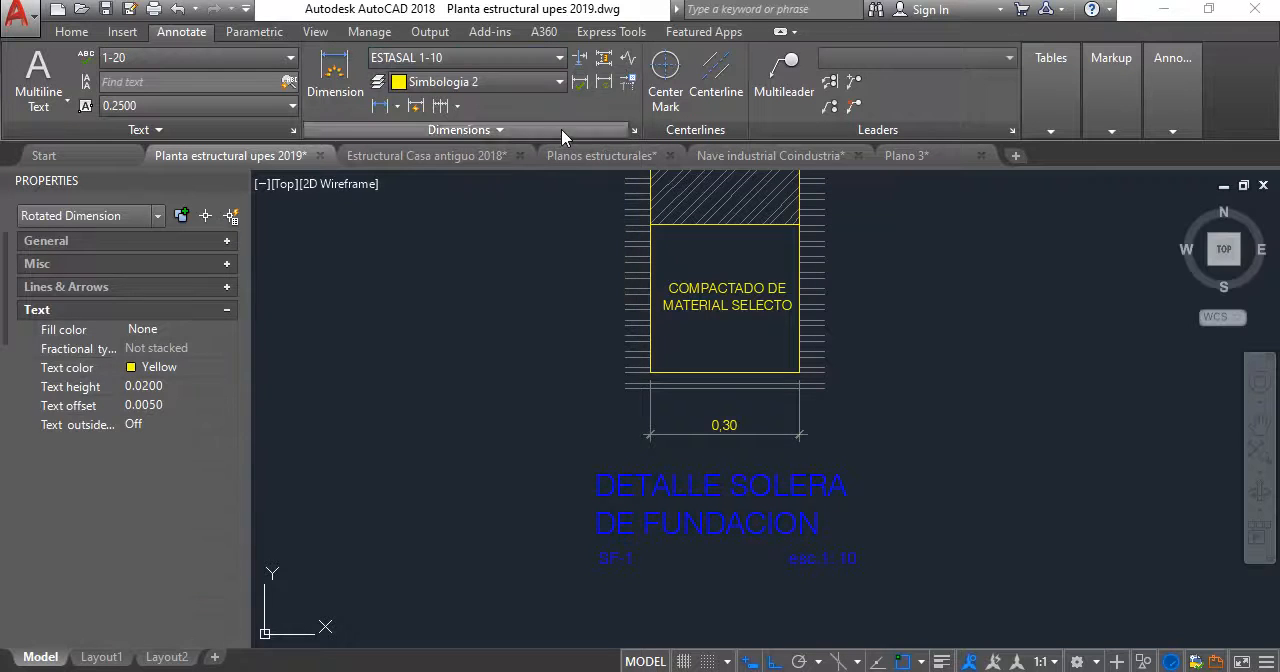
pyautogui.press('Escape')
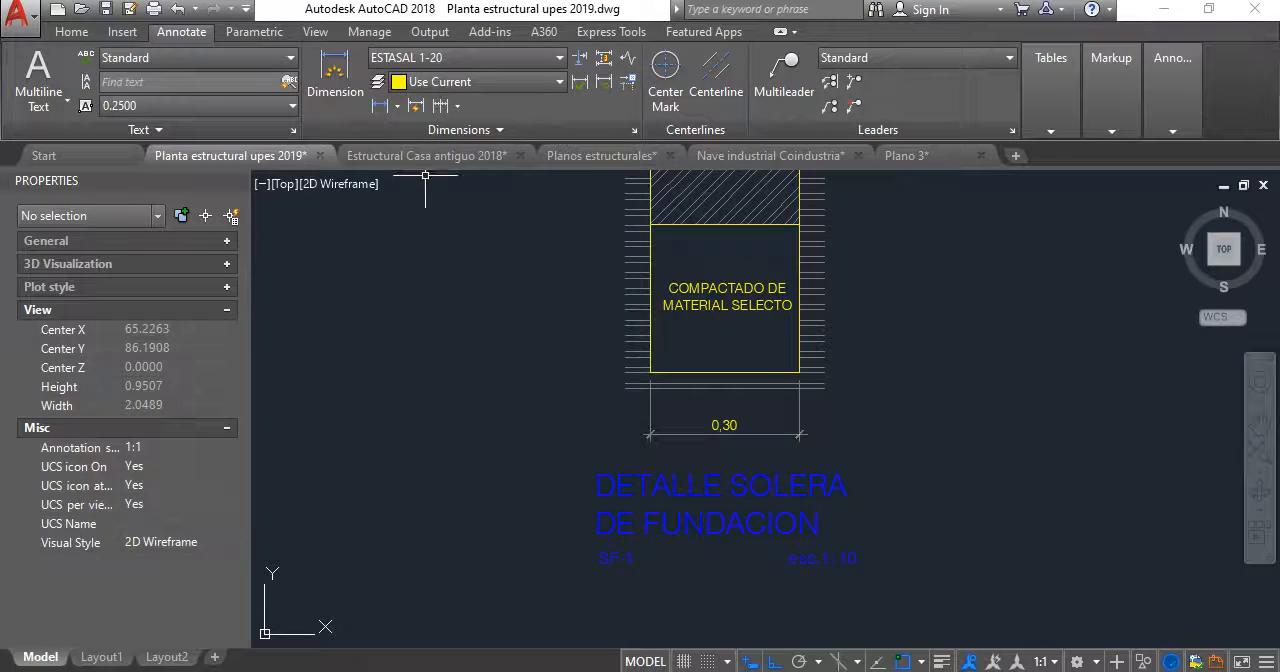
# - Make ESTASAL 1-10 the current dimension style for new dimensions
pyautogui.click(559, 57)
pyautogui.scroll(2, 562, 117)
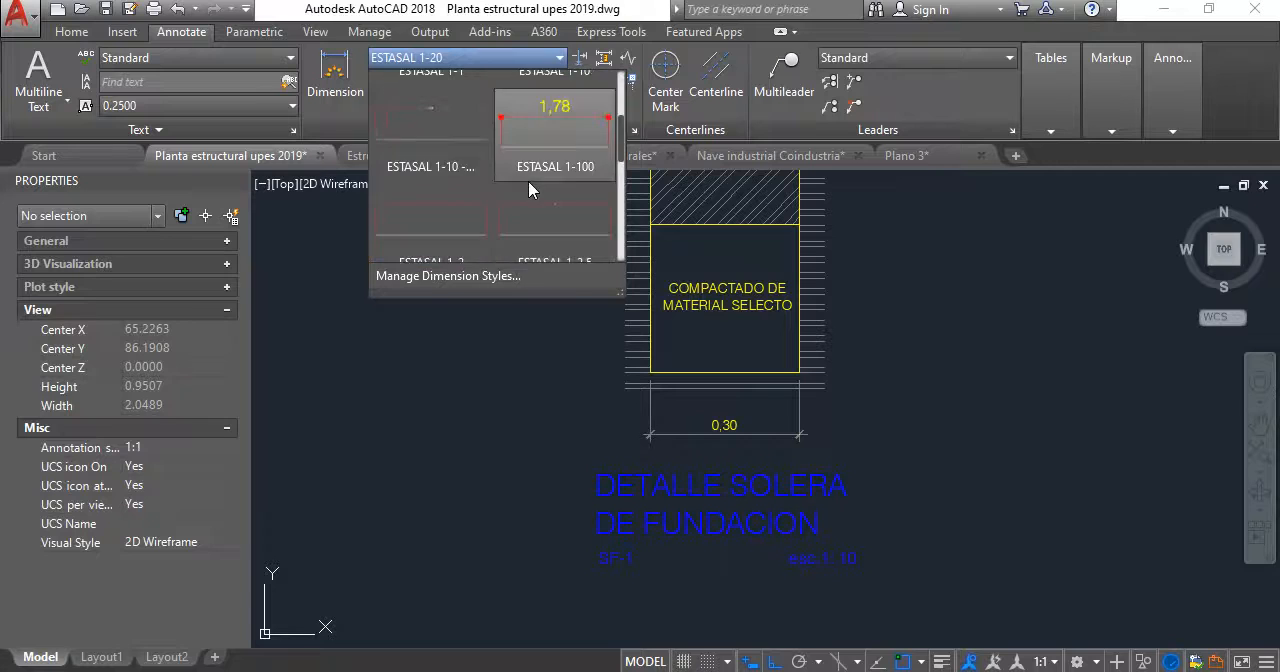
pyautogui.click(562, 117)
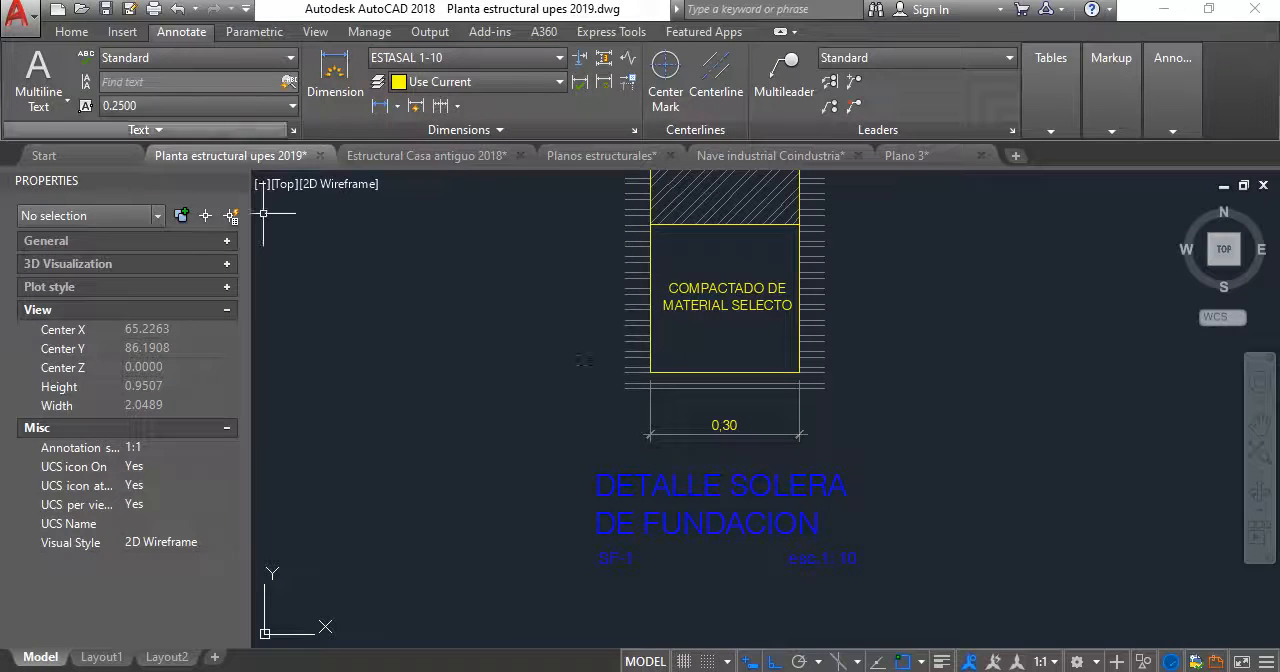
# - Add a vertical height dimension outside the left edge of the COMPACTADO DE MATERIAL SELECTO layer in the SF-1 detail
pyautogui.scroll(4, 619, 356)
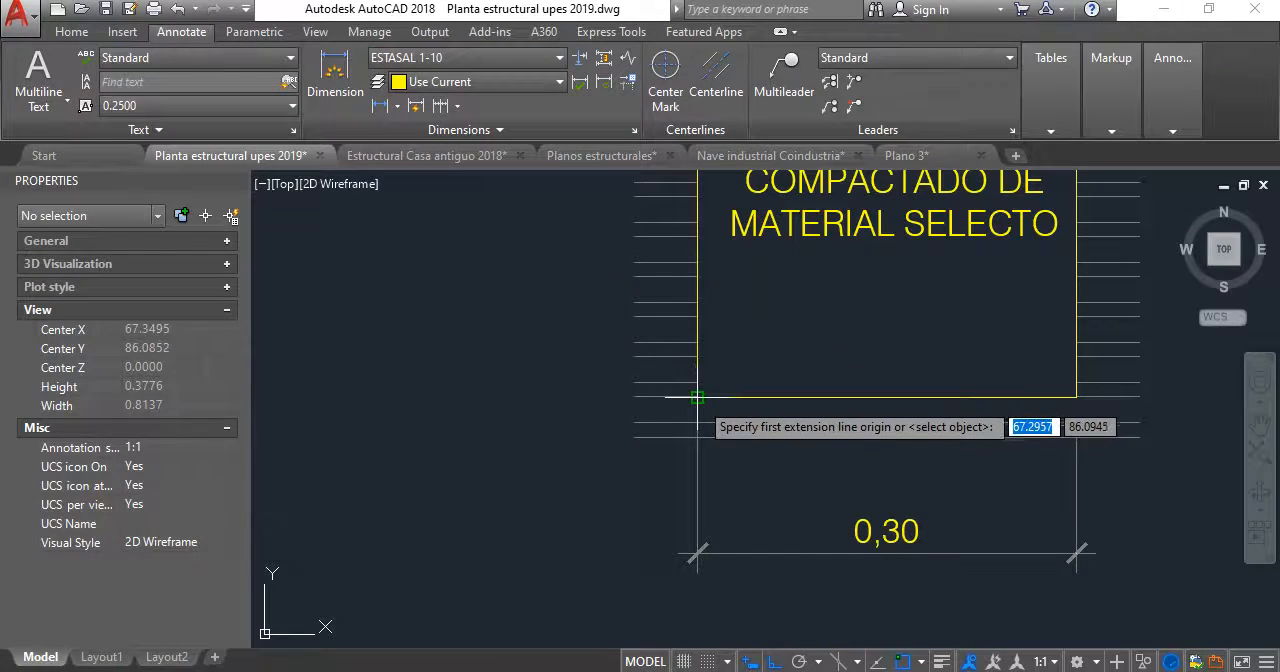
pyautogui.click(697, 397)
pyautogui.scroll(-4, 680, 429)
pyautogui.scroll(4, 680, 291)
pyautogui.click(697, 234)
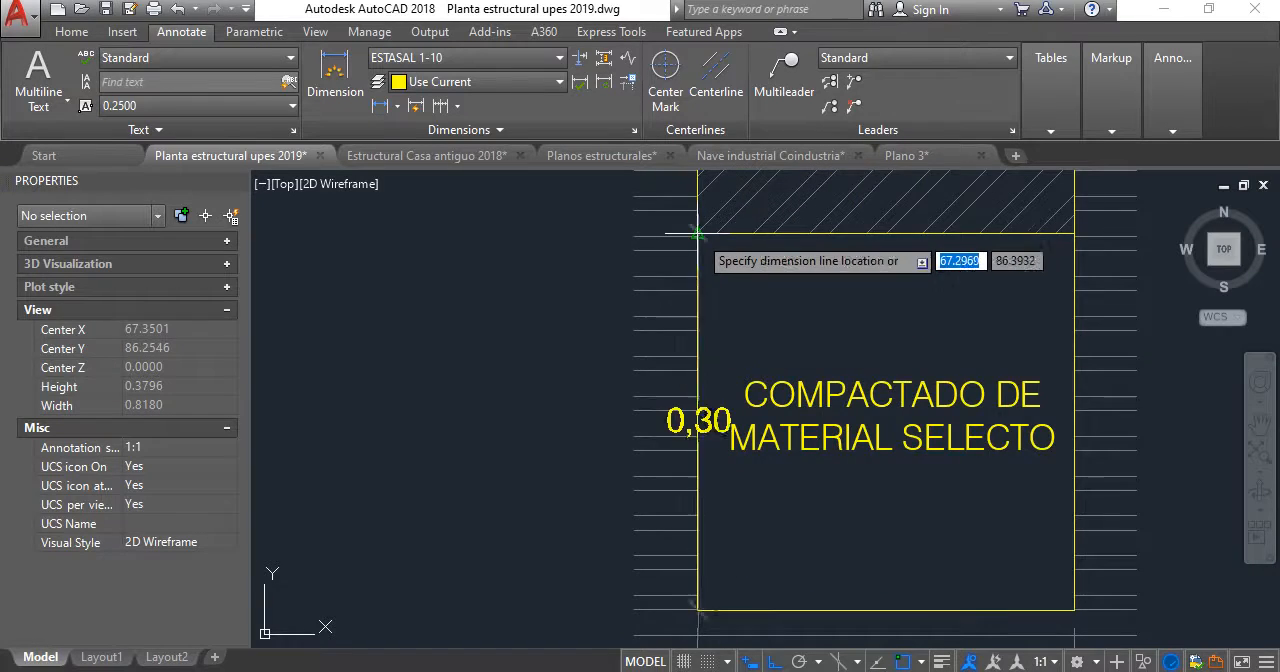
pyautogui.scroll(-5, 697, 260)
pyautogui.scroll(2, 699, 352)
pyautogui.click(700, 352)
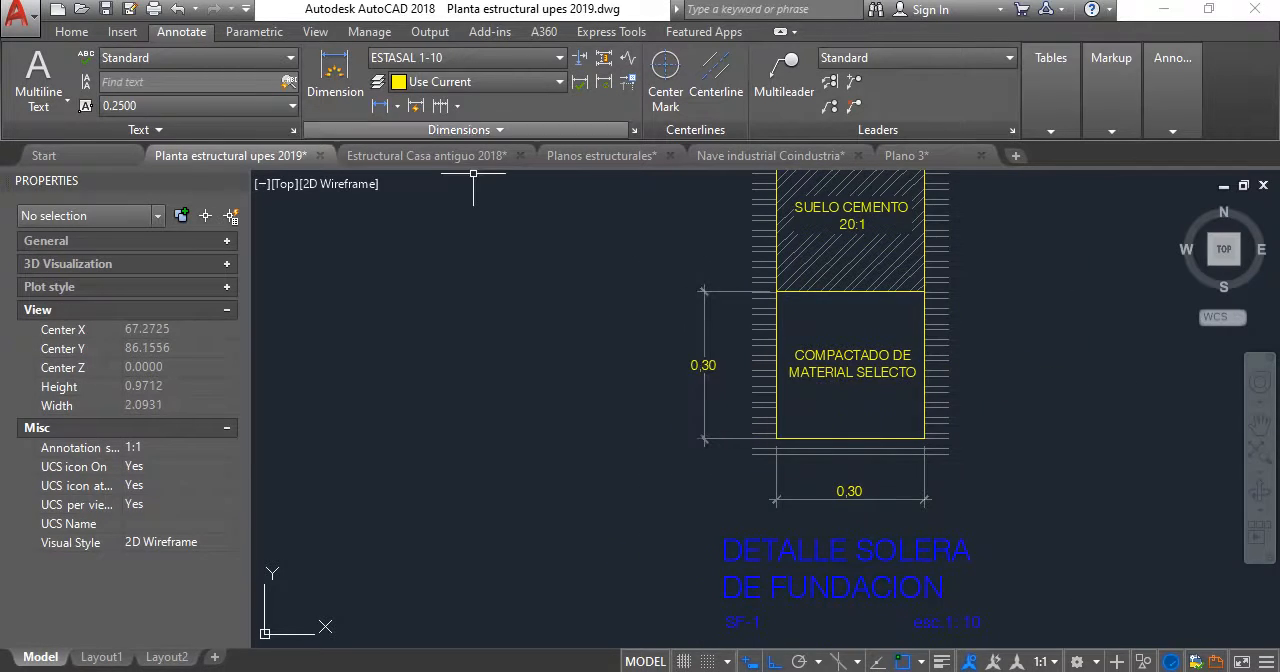
# - Continue the vertical dimension chain upward across the SUELO CEMENTO layer and the footing to the footing's top edge
pyautogui.moveTo(650, 269); pyautogui.dragTo(568, 489, button='middle')
pyautogui.scroll(6, 568, 489)
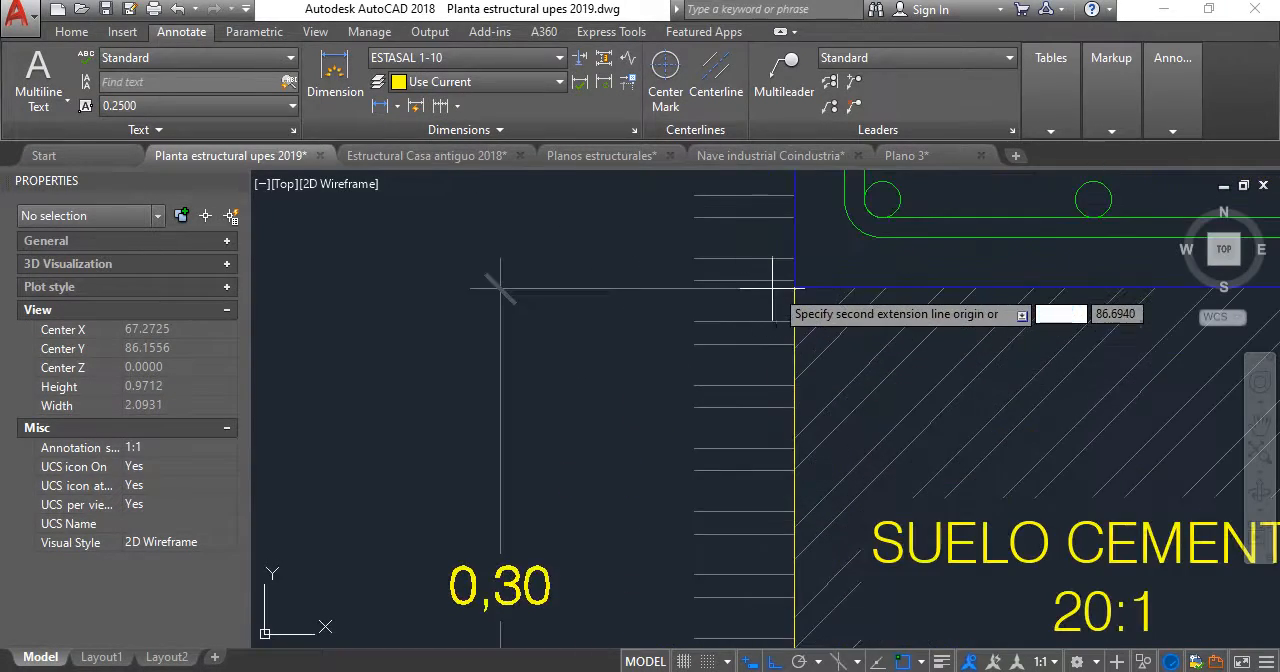
pyautogui.scroll(-4, 730, 270)
pyautogui.moveTo(722, 283); pyautogui.dragTo(660, 551, button='middle')
pyautogui.scroll(6, 698, 405)
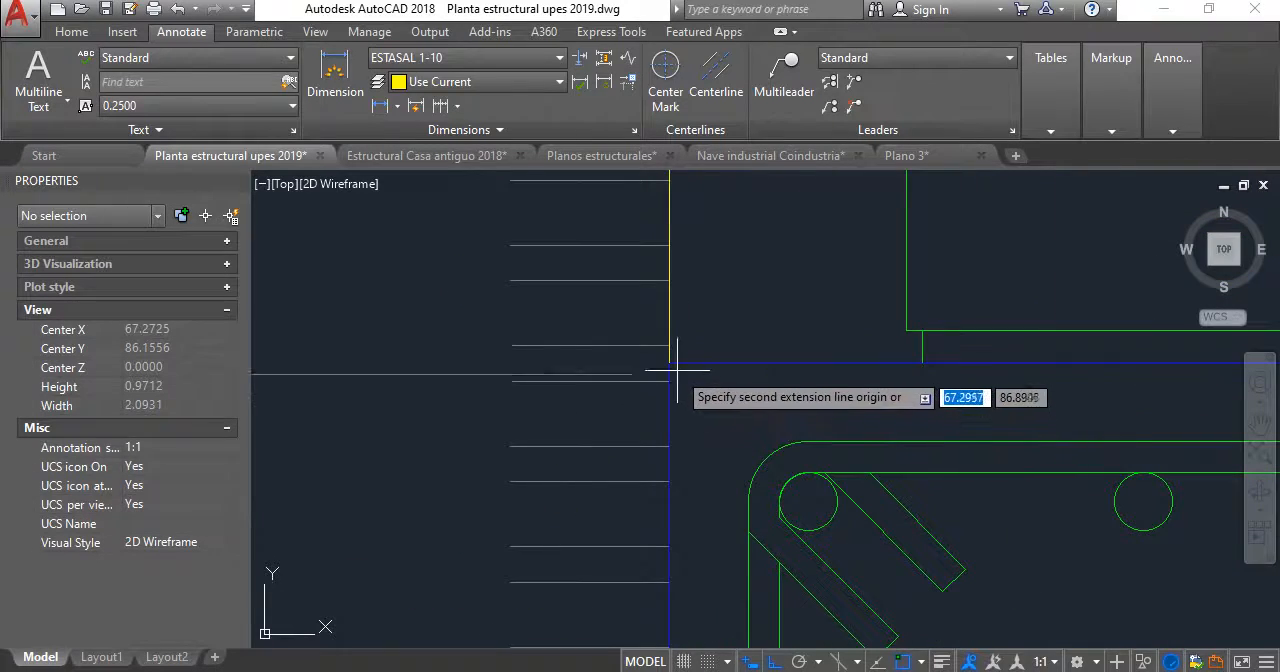
pyautogui.click(672, 365)
# - Extend the dimension chain from the footing's top edge to the ground level line and end the command
pyautogui.scroll(-6, 645, 365)
pyautogui.moveTo(644, 365); pyautogui.dragTo(632, 517, button='middle')
pyautogui.moveTo(615, 336); pyautogui.dragTo(644, 462, button='middle')
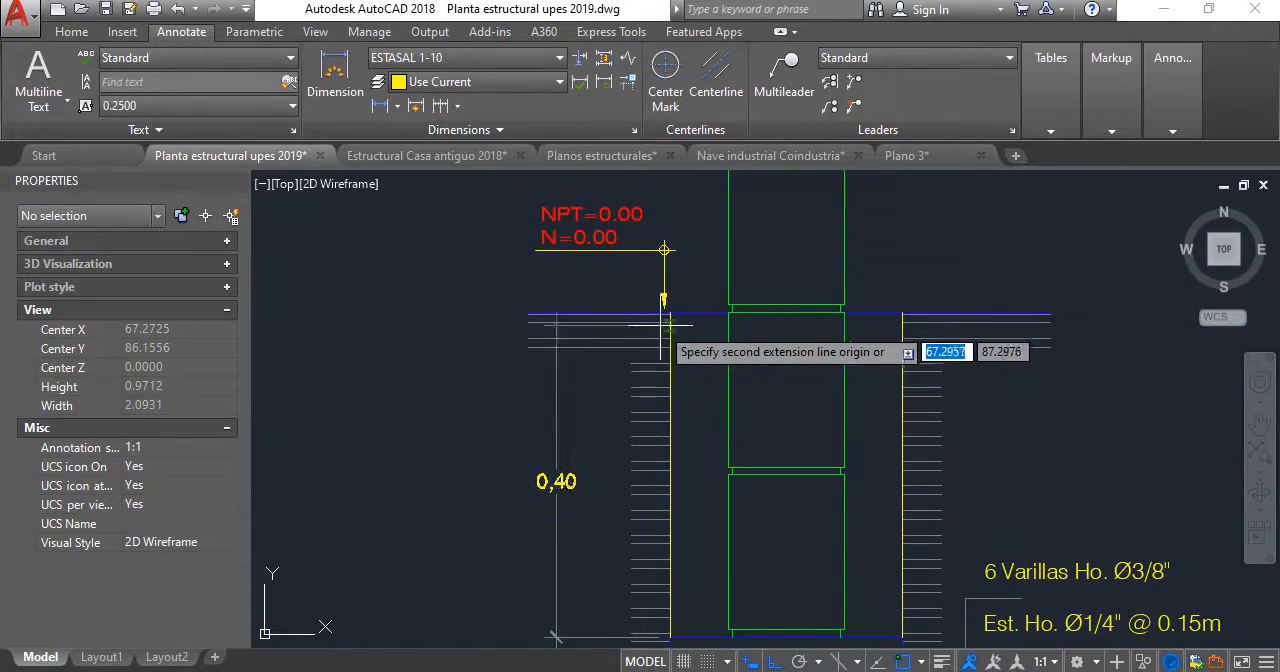
pyautogui.scroll(5, 664, 319)
pyautogui.click(684, 289)
pyautogui.scroll(-5, 530, 312)
pyautogui.press('Escape')
pyautogui.scroll(-5, 583, 400)
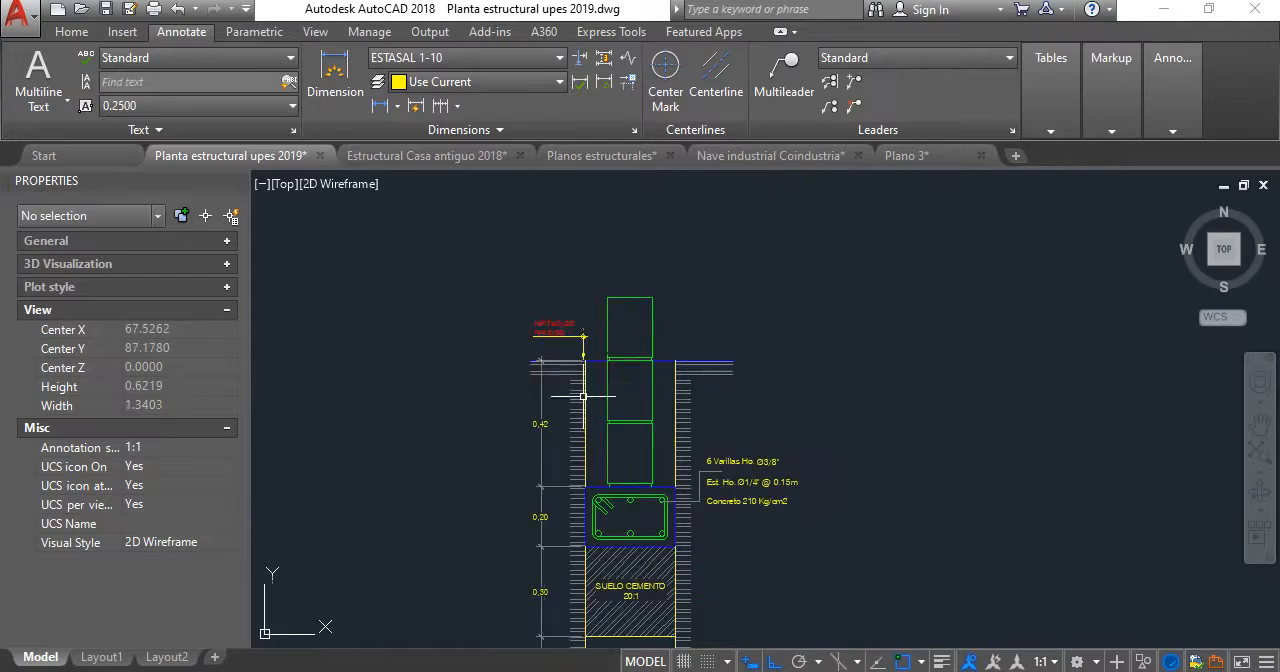
# - Review the SF-1 detail as a whole, checking the dimension chain, blocks, footing reinforcement and soil layers
pyautogui.moveTo(585, 426); pyautogui.dragTo(573, 348, button='middle')
pyautogui.scroll(5, 573, 348)
pyautogui.scroll(-5, 640, 320)
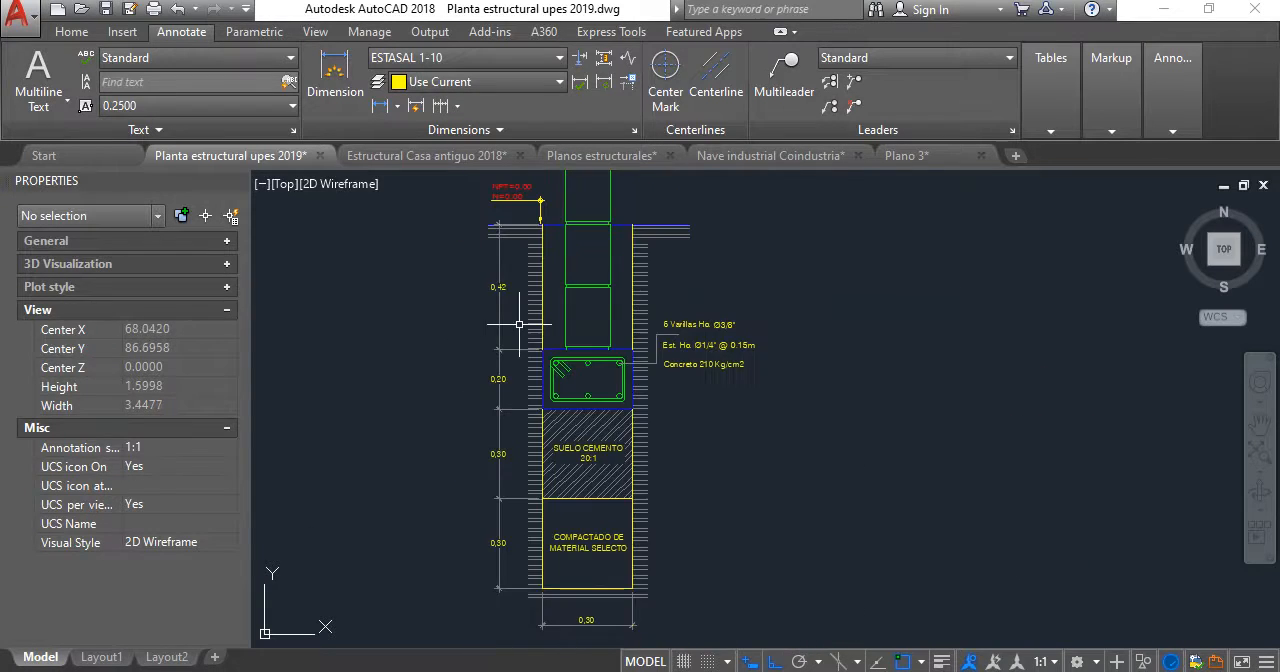
pyautogui.moveTo(658, 312); pyautogui.dragTo(649, 388, button='middle')
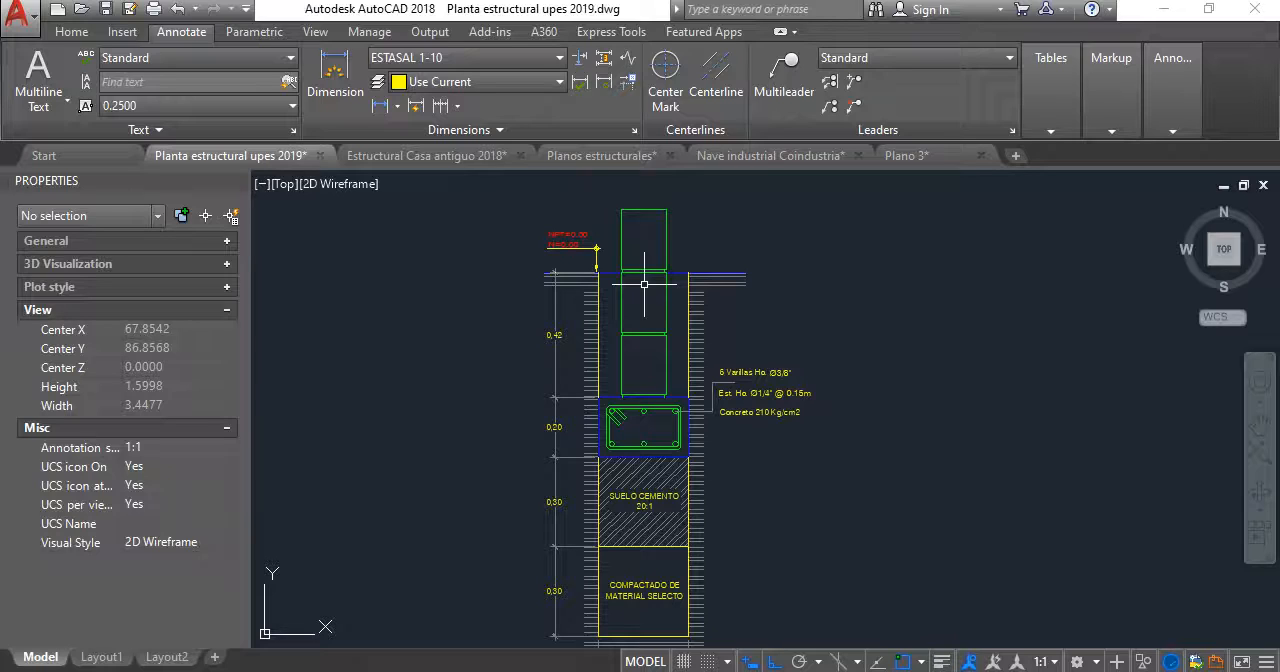
pyautogui.scroll(5, 639, 430)
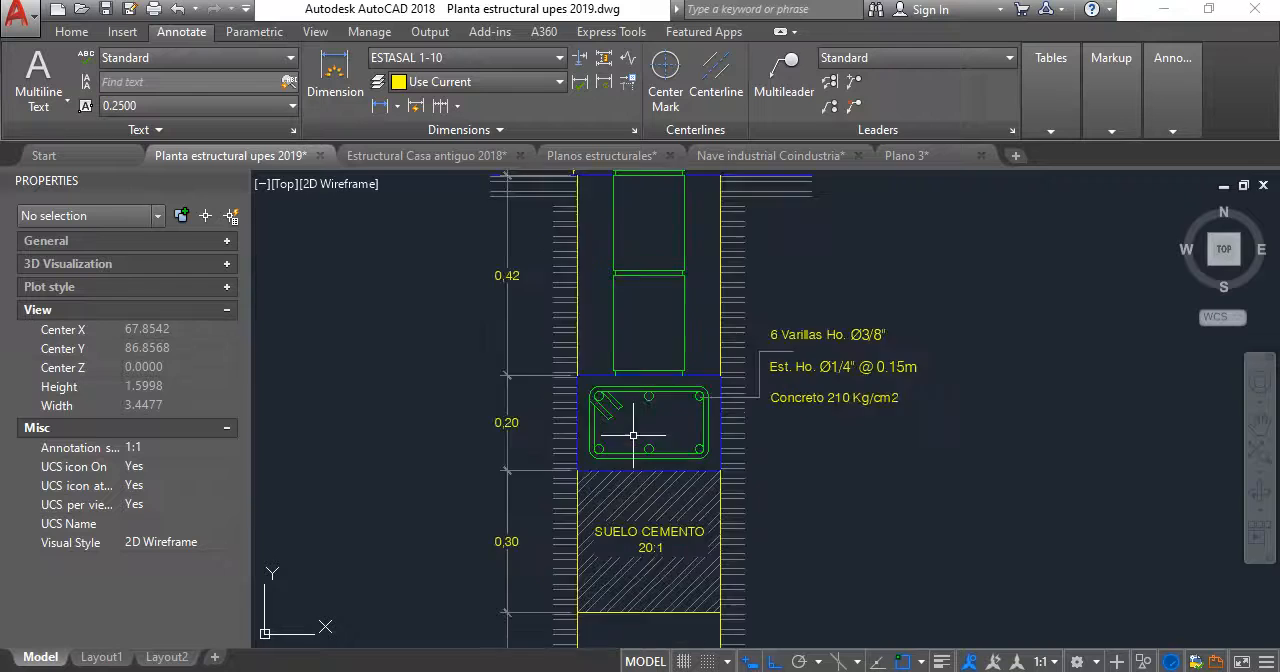
pyautogui.scroll(-4, 748, 360)
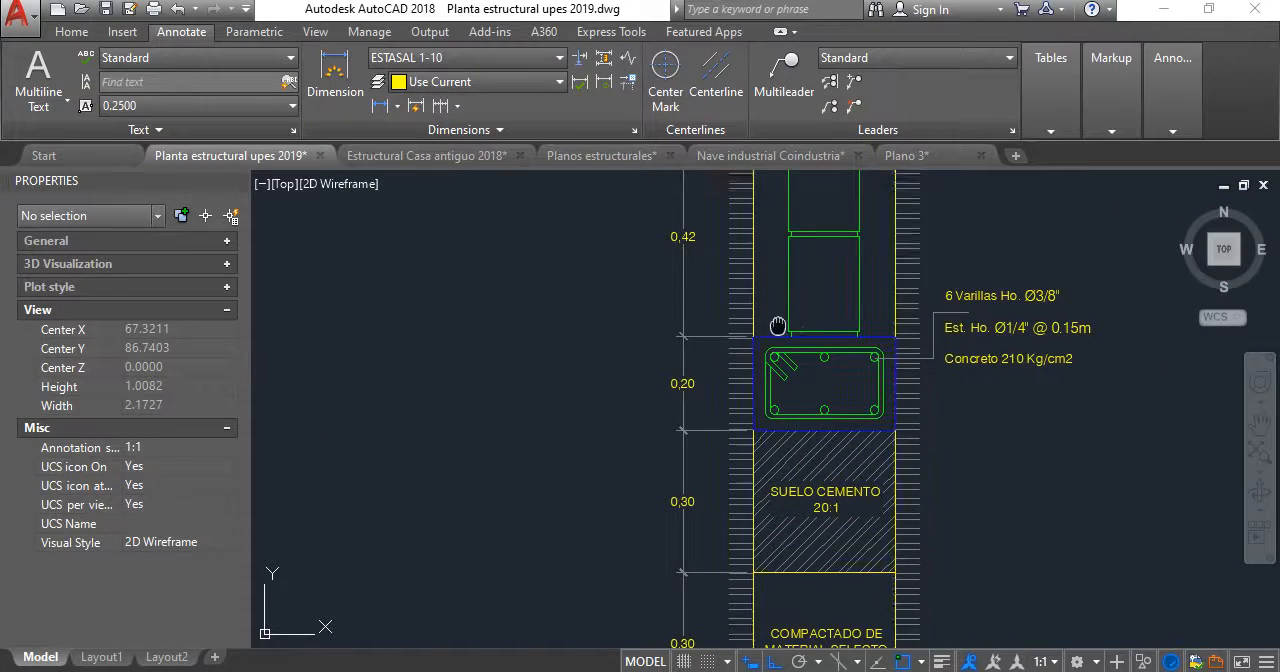
pyautogui.moveTo(778, 323); pyautogui.dragTo(625, 372, button='middle')
pyautogui.scroll(-5, 541, 459)
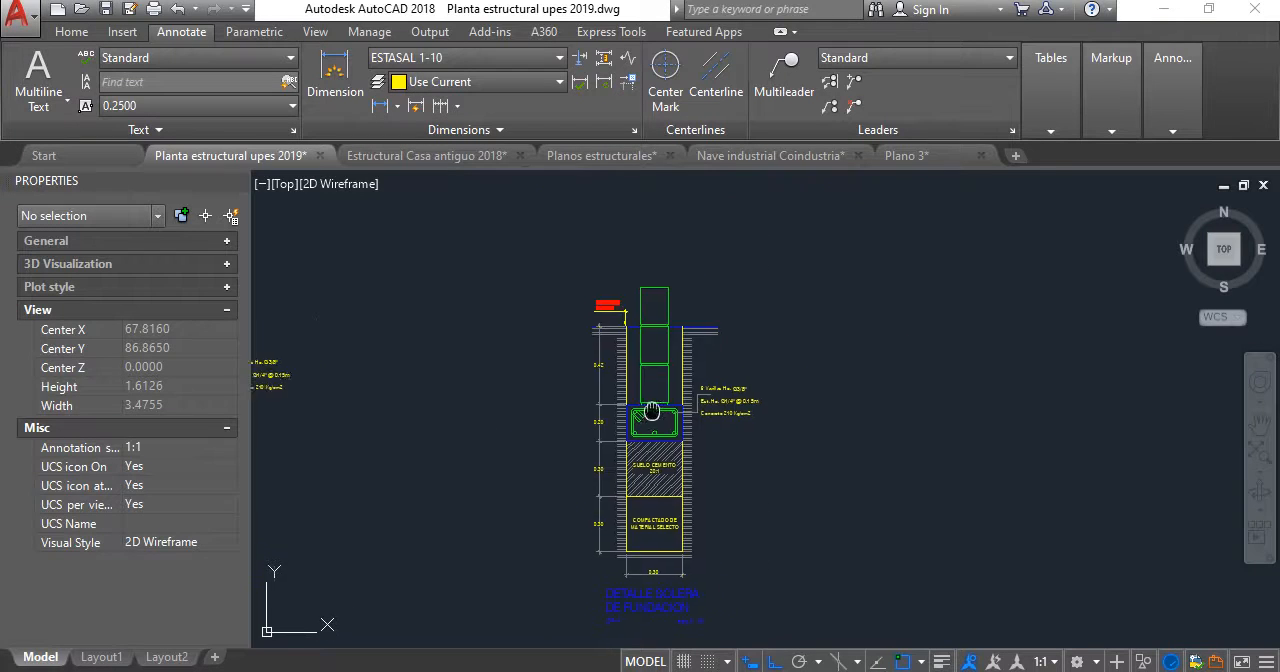
# - Compare the cover dimensions and rebar notes of the DETALLE TENSOR T-1 section with those of the SF-1 footing
pyautogui.scroll(3, 807, 367)
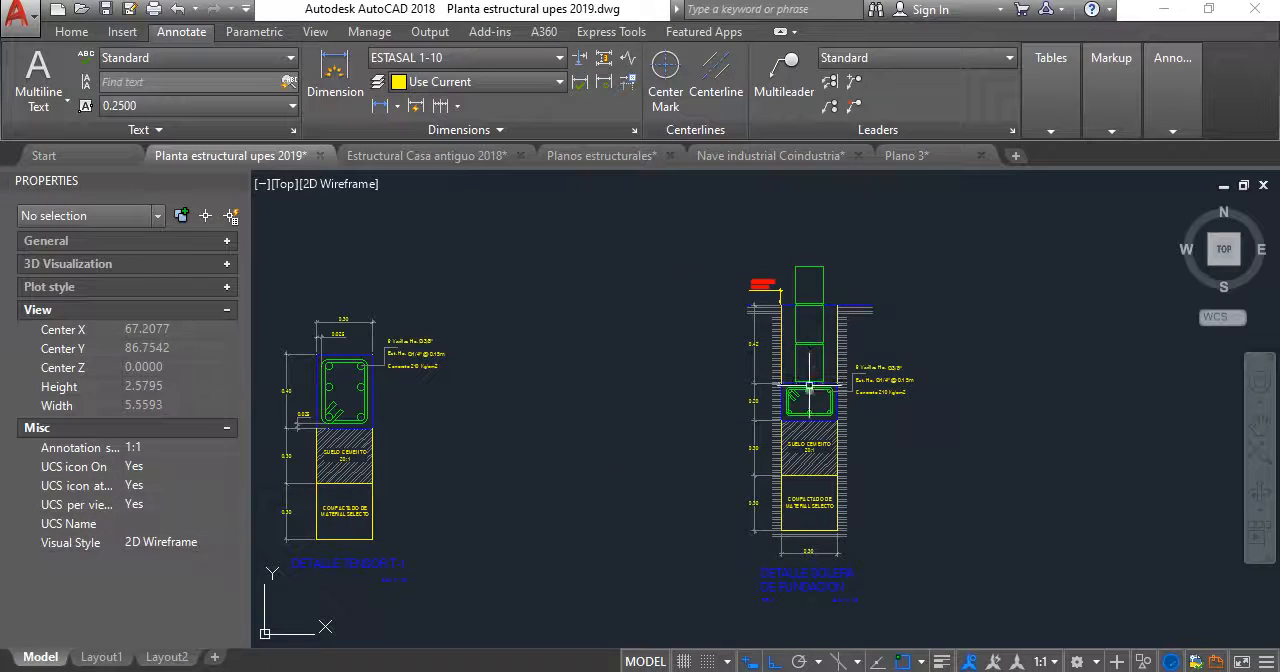
pyautogui.moveTo(673, 453); pyautogui.dragTo(872, 417, button='middle')
pyautogui.scroll(3, 577, 334)
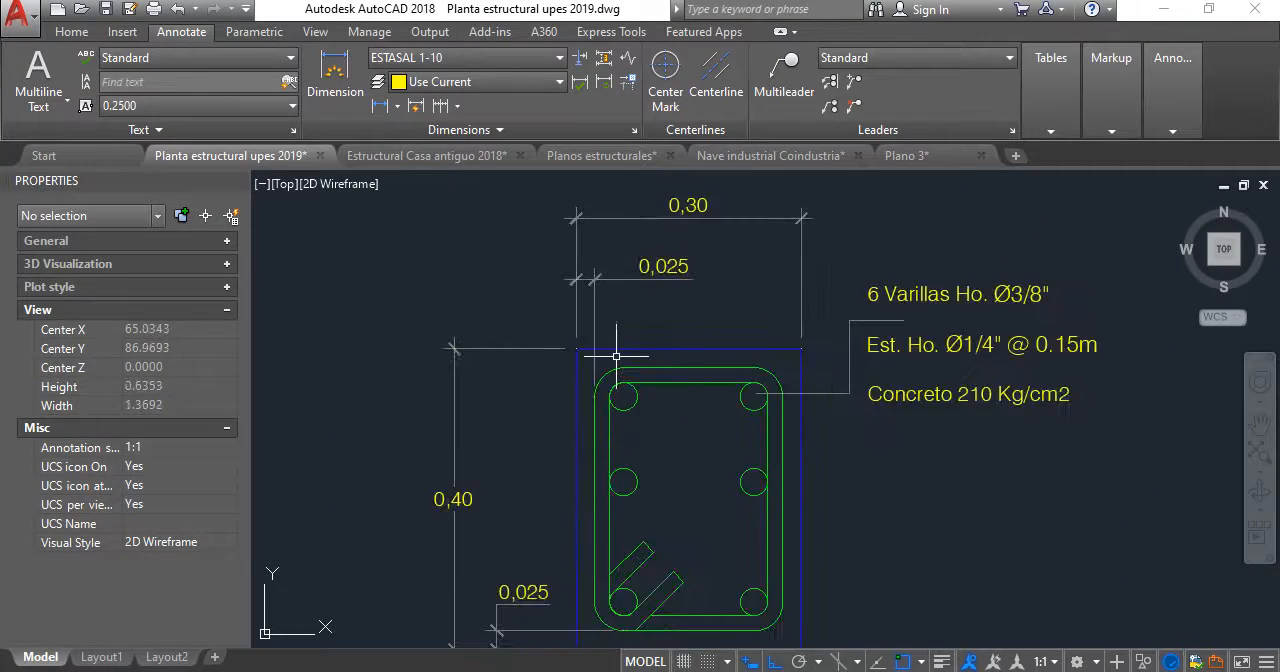
pyautogui.scroll(-3, 614, 354)
pyautogui.moveTo(606, 348); pyautogui.dragTo(405, 334, button='middle')
pyautogui.scroll(1, 963, 348)
pyautogui.scroll(1, 963, 347)
pyautogui.scroll(-1, 951, 373)
pyautogui.moveTo(950, 374); pyautogui.dragTo(815, 373, button='middle')
pyautogui.scroll(4, 819, 380)
pyautogui.scroll(-2, 823, 376)
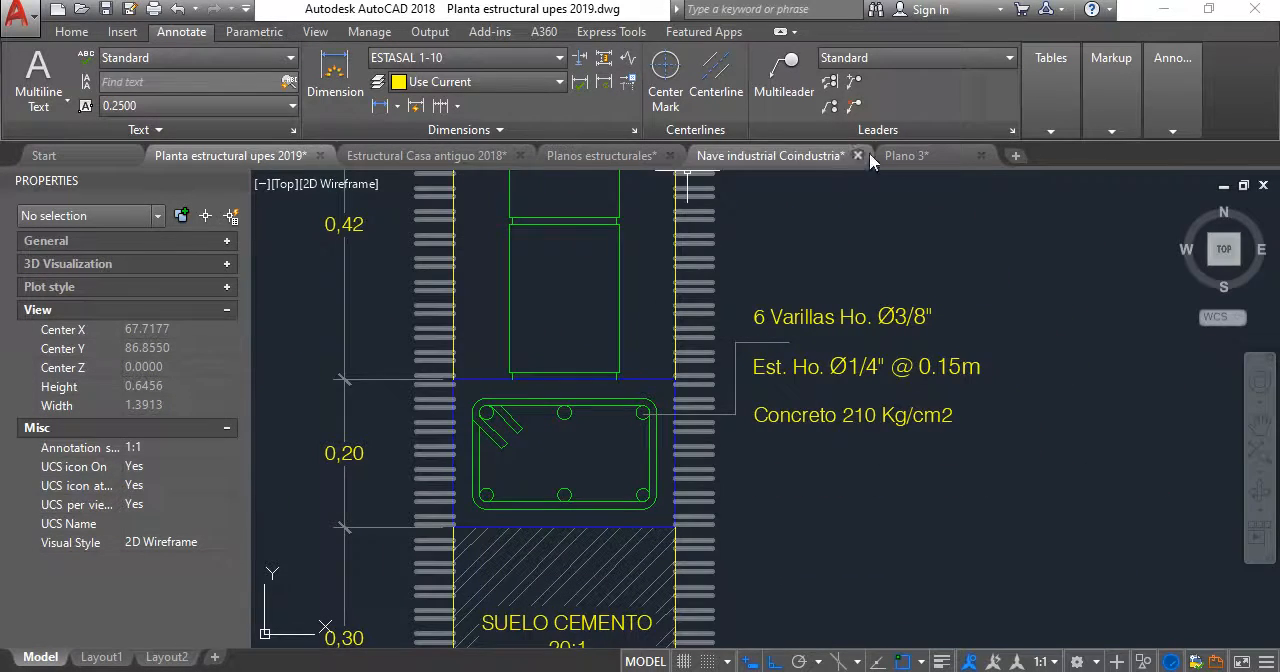
# - Examine how the foundation footing details are annotated in Estructural Casa antiguo 2018 and Planos estructurales, and look into Plano 3
pyautogui.click(425, 155)
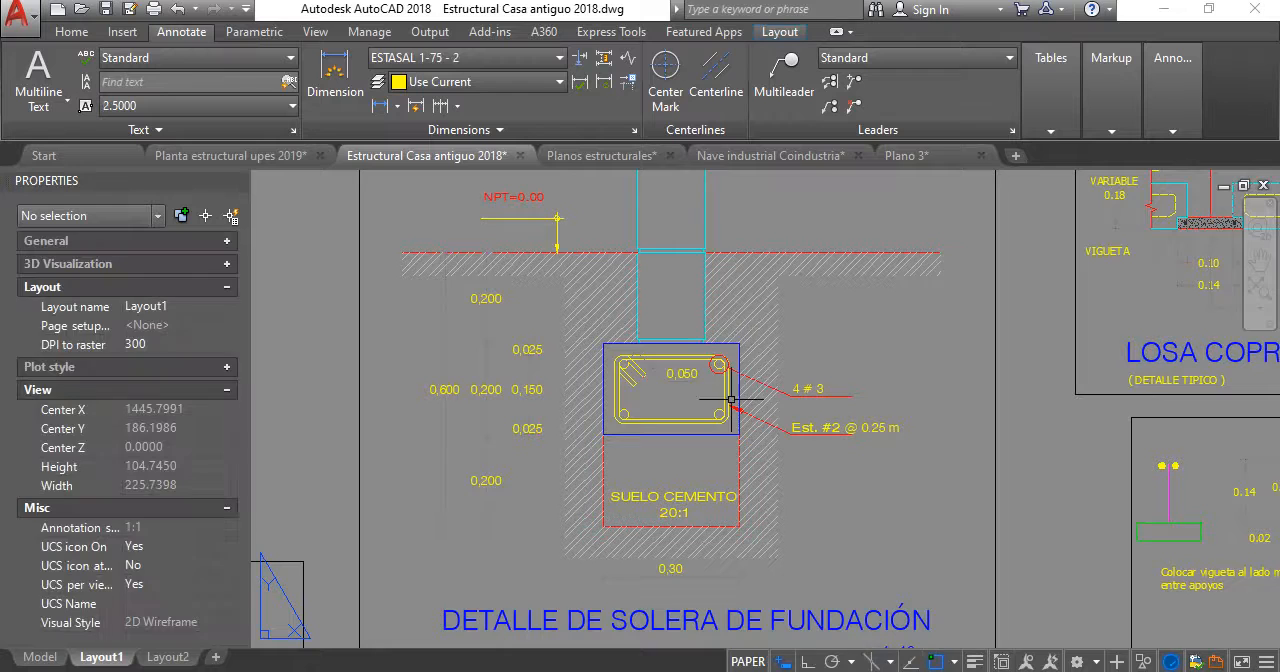
pyautogui.scroll(2, 795, 425)
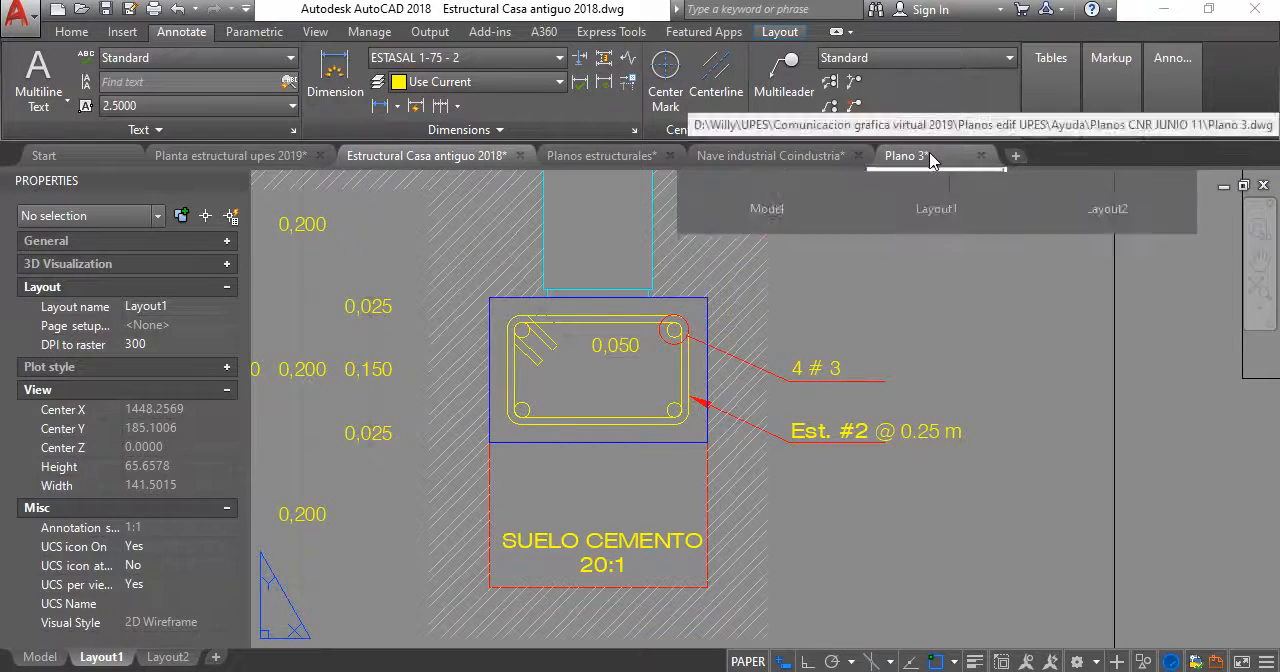
pyautogui.click(643, 158)
pyautogui.scroll(4, 749, 467)
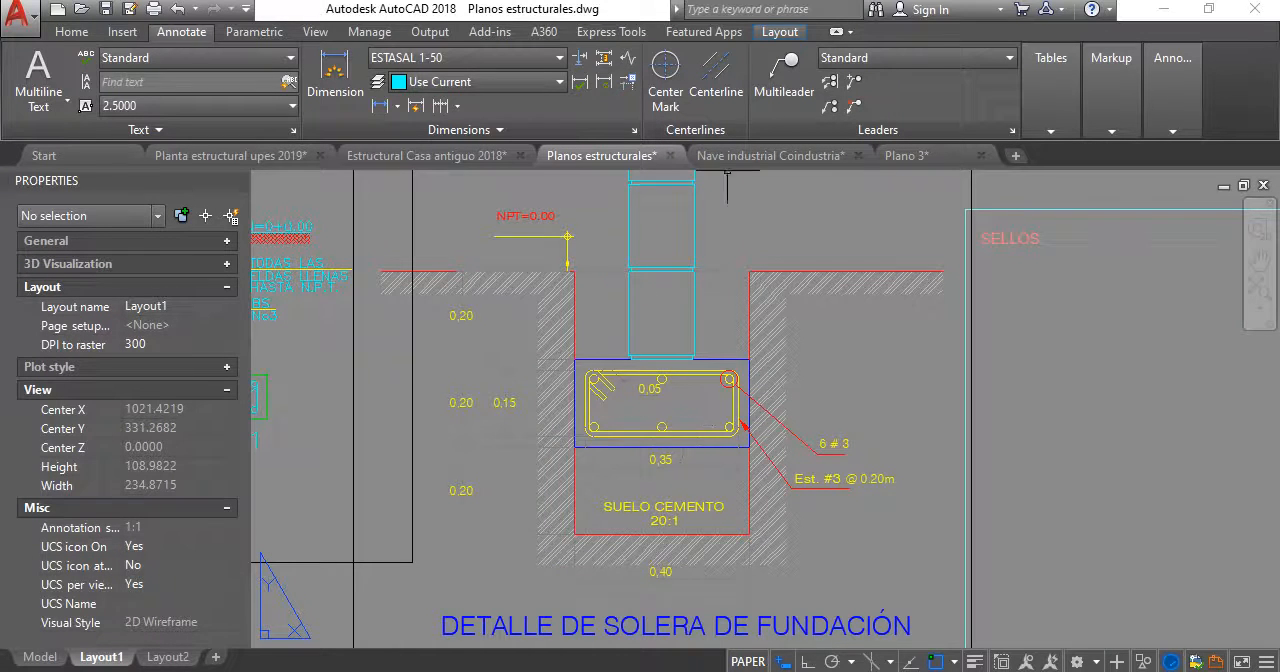
pyautogui.moveTo(790, 160)
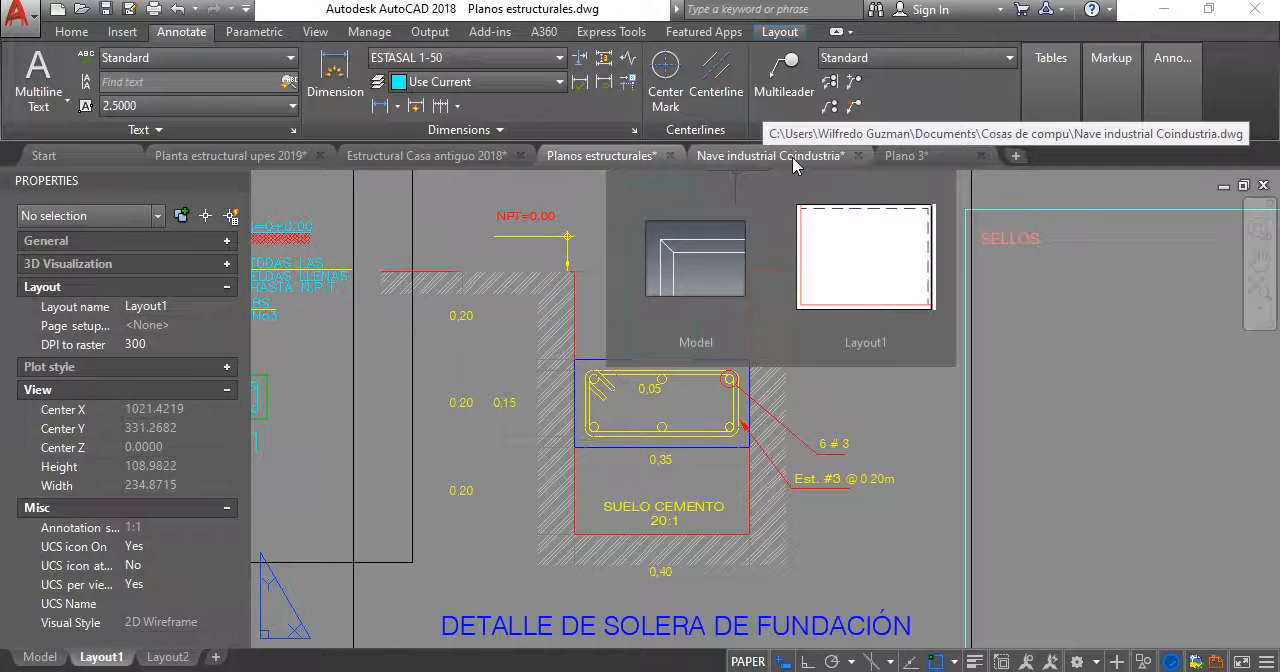
pyautogui.click(897, 158)
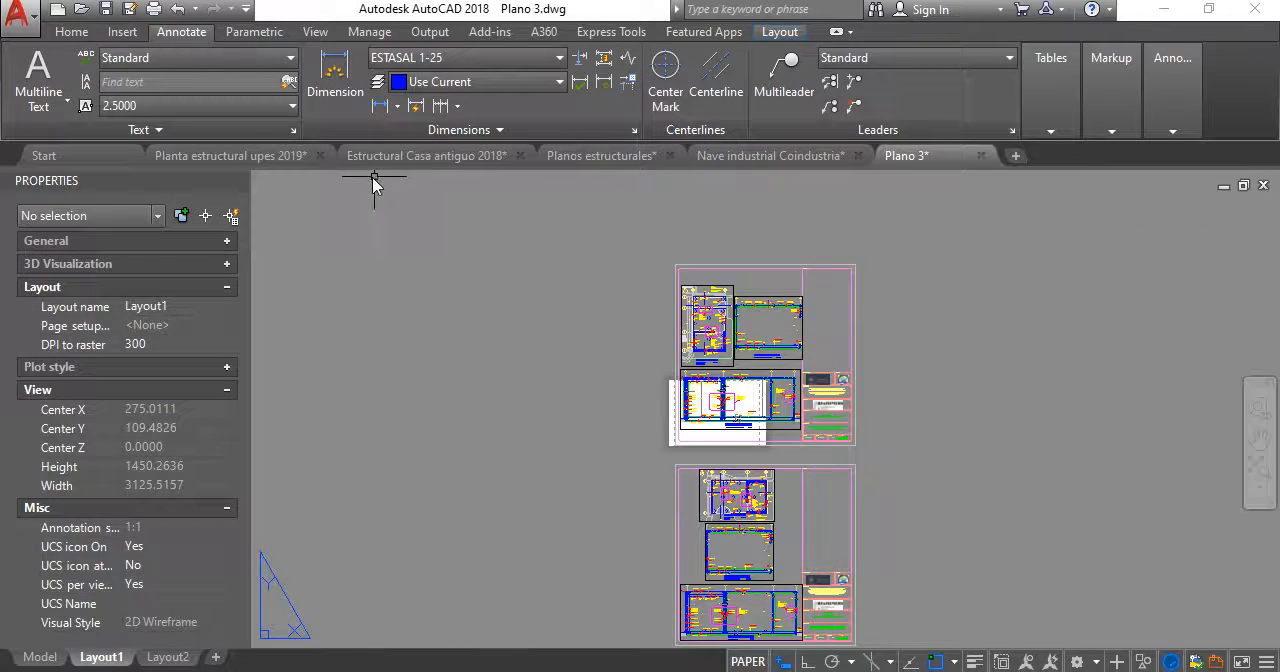
# - Return to the Planta estructural upes 2019 drawing and examine the rebar, stirrup and concrete notes beside the SF-1 footing
pyautogui.click(280, 156)
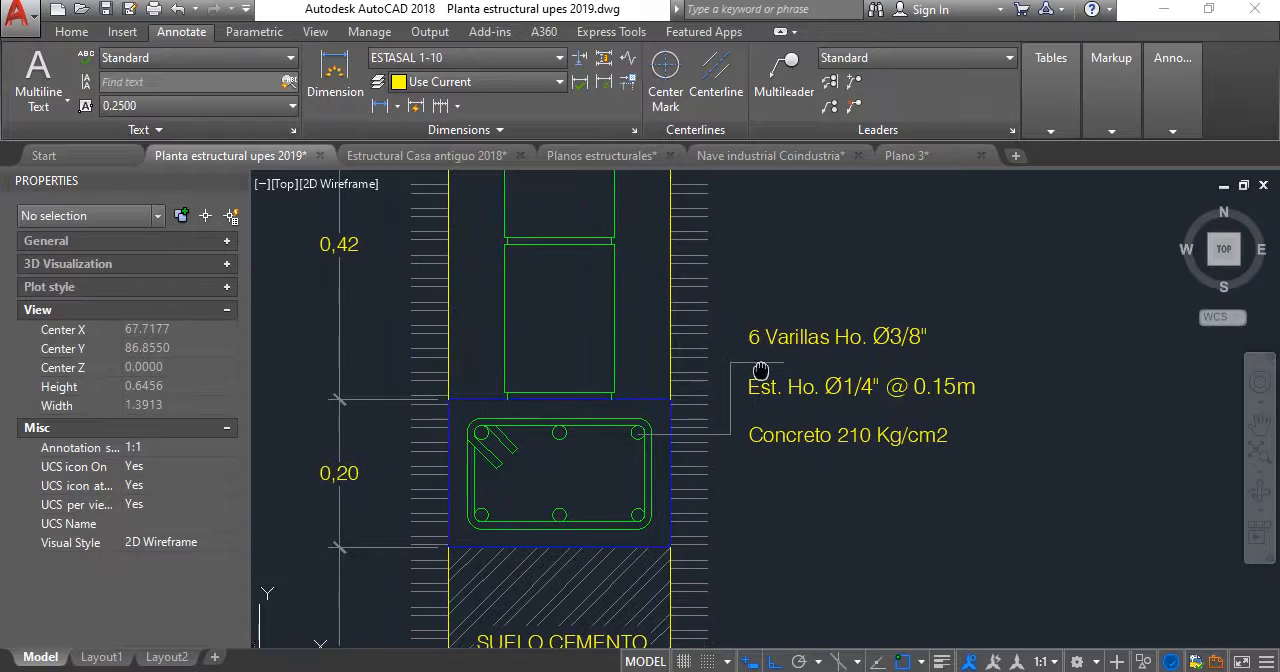
pyautogui.moveTo(760, 371); pyautogui.dragTo(762, 378, button='middle')
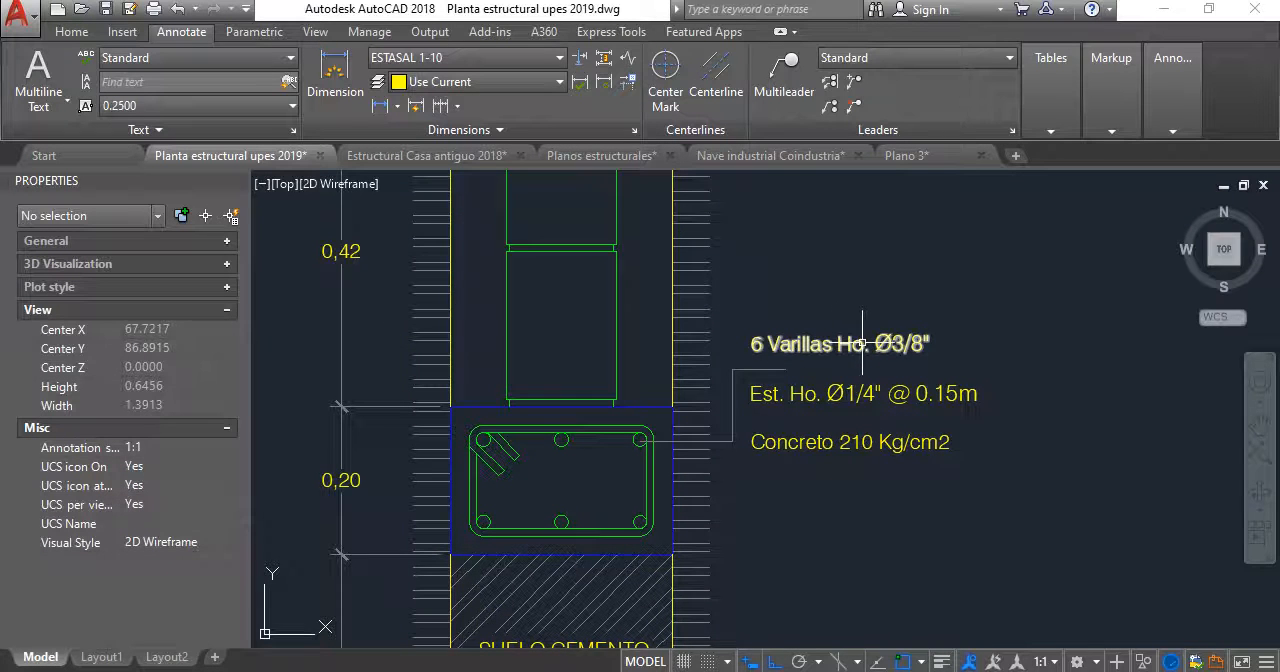
pyautogui.moveTo(855, 386); pyautogui.dragTo(844, 337, button='middle')
pyautogui.scroll(3, 840, 338)
pyautogui.scroll(-3, 831, 354)
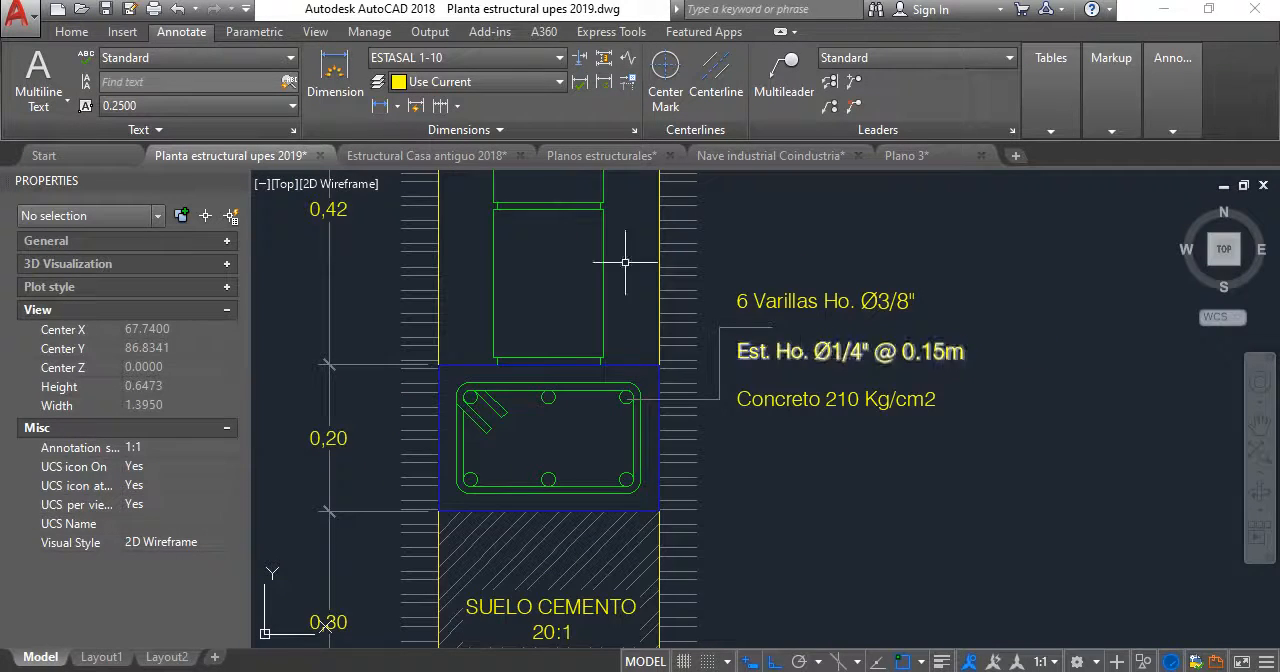
# - Compare the rebar and stirrup callouts and leaders of the footing details in Planos estructurales and Estructural Casa antiguo 2018
pyautogui.click(726, 157)
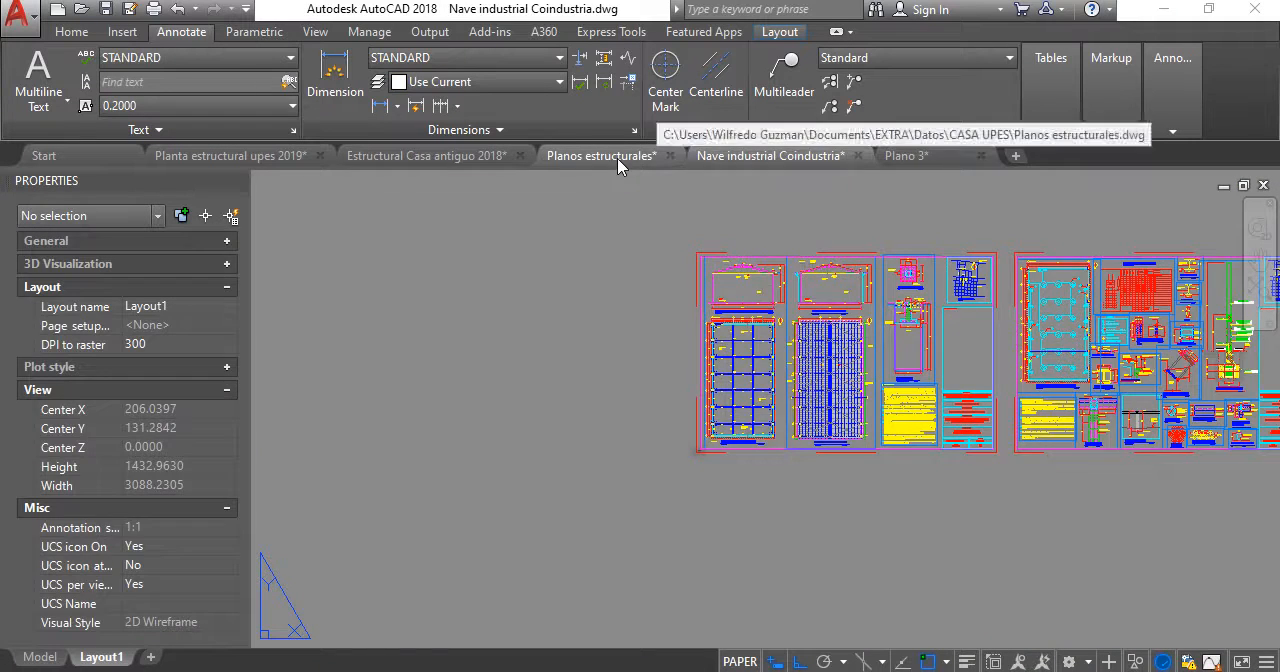
pyautogui.click(647, 161)
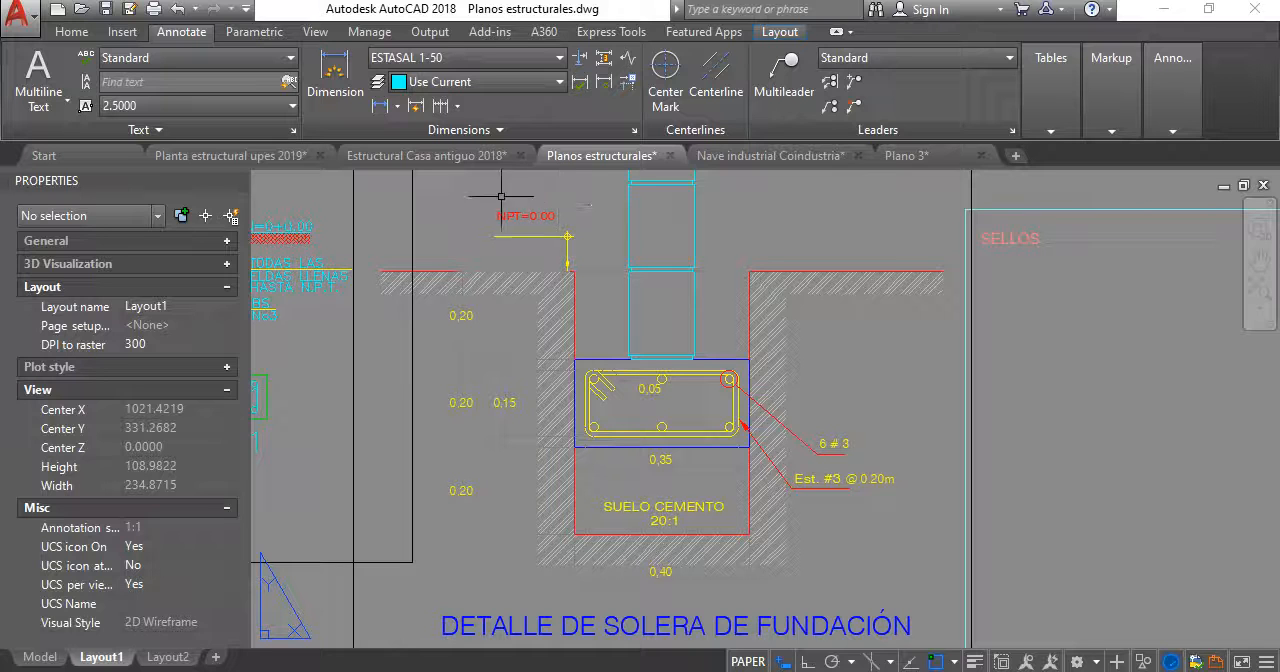
pyautogui.click(426, 155)
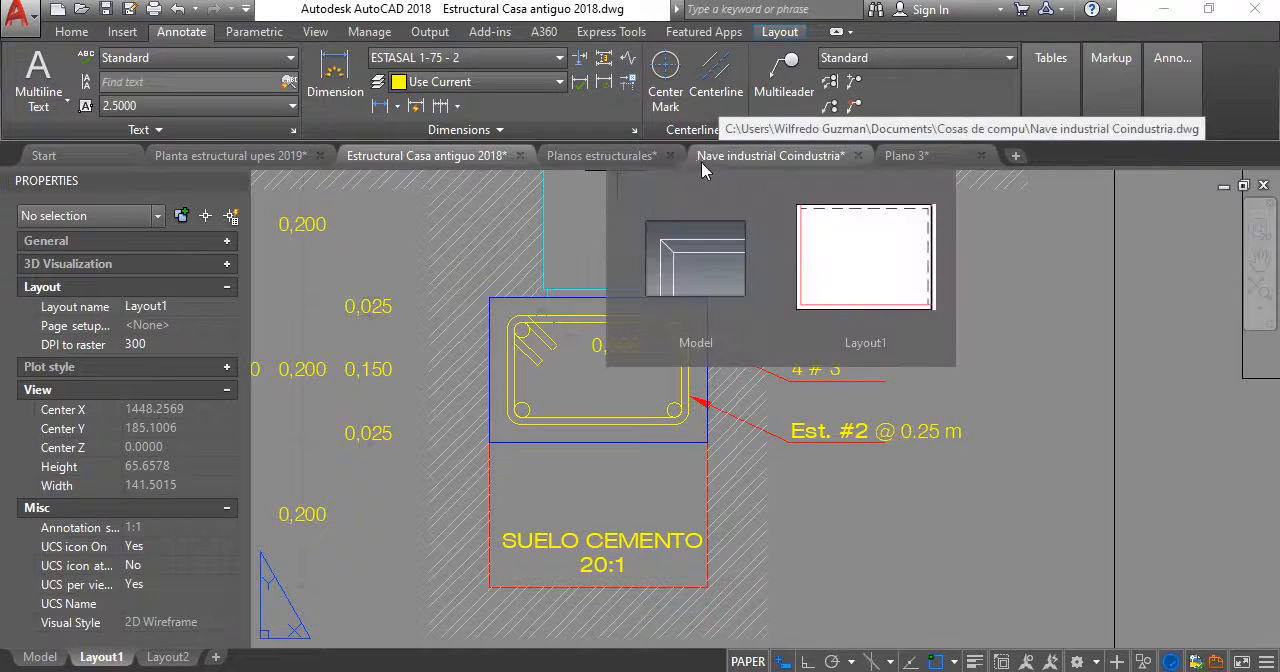
pyautogui.scroll(-1, 755, 425)
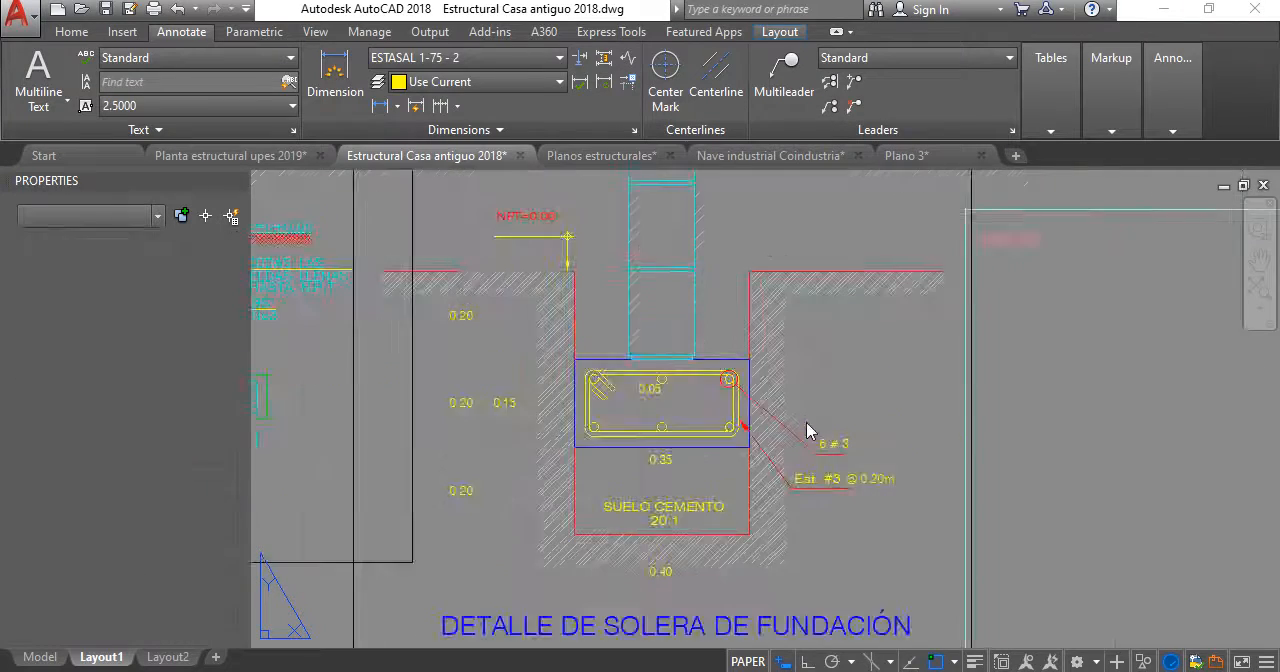
pyautogui.scroll(1, 760, 427)
pyautogui.scroll(-1, 760, 427)
pyautogui.moveTo(742, 428); pyautogui.dragTo(731, 382, button='middle')
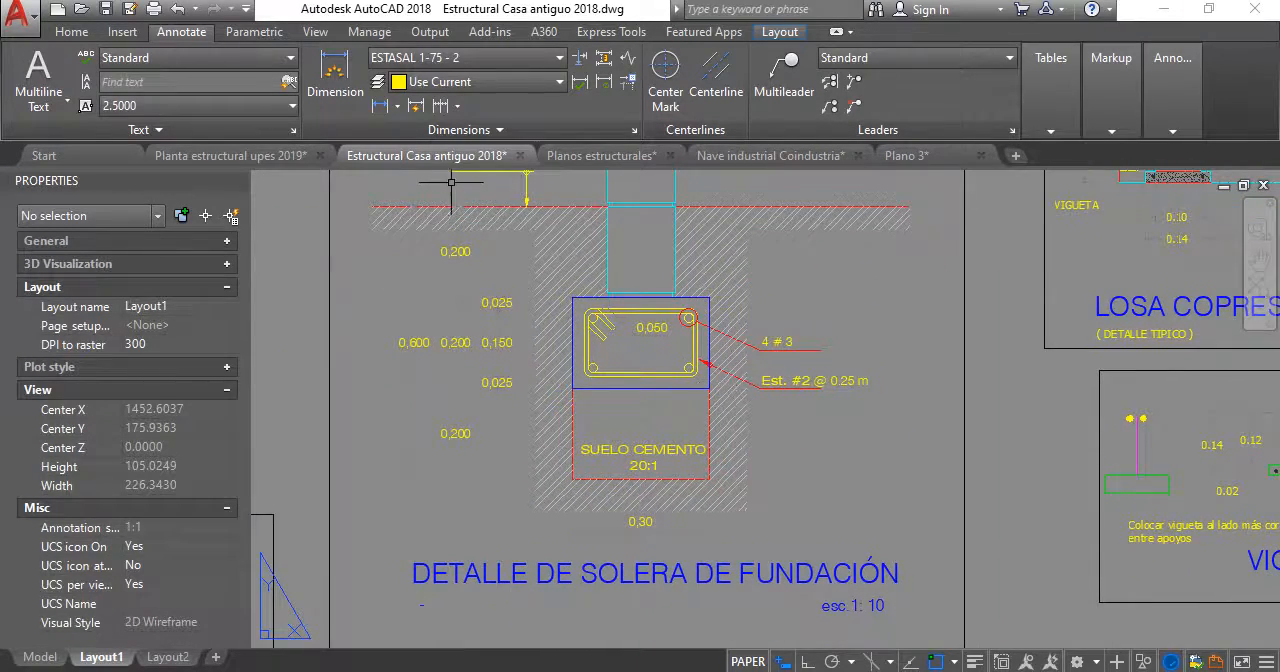
# - Check the stirrup spacing against Estructural Casa antiguo 2018 and change the SF-1 stirrup note in Planta estructural upes 2019 to "Est. Ho. Ø1/4" @ 0.20m"
pyautogui.click(230, 155)
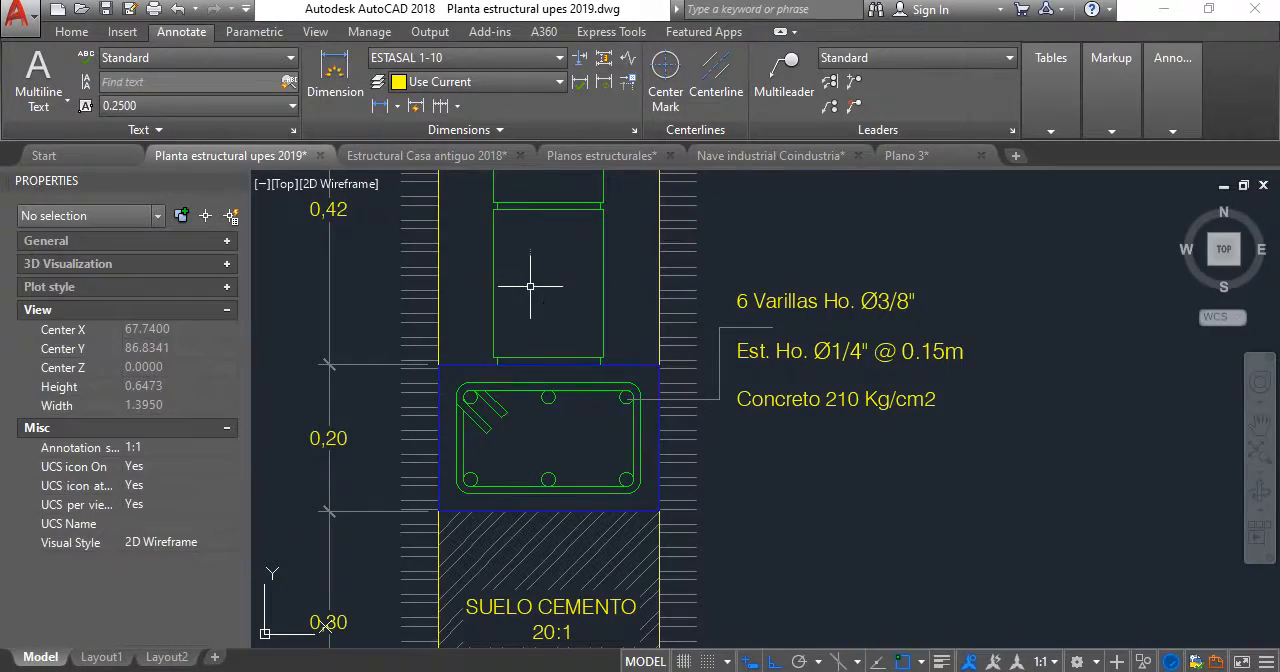
pyautogui.scroll(2, 819, 366)
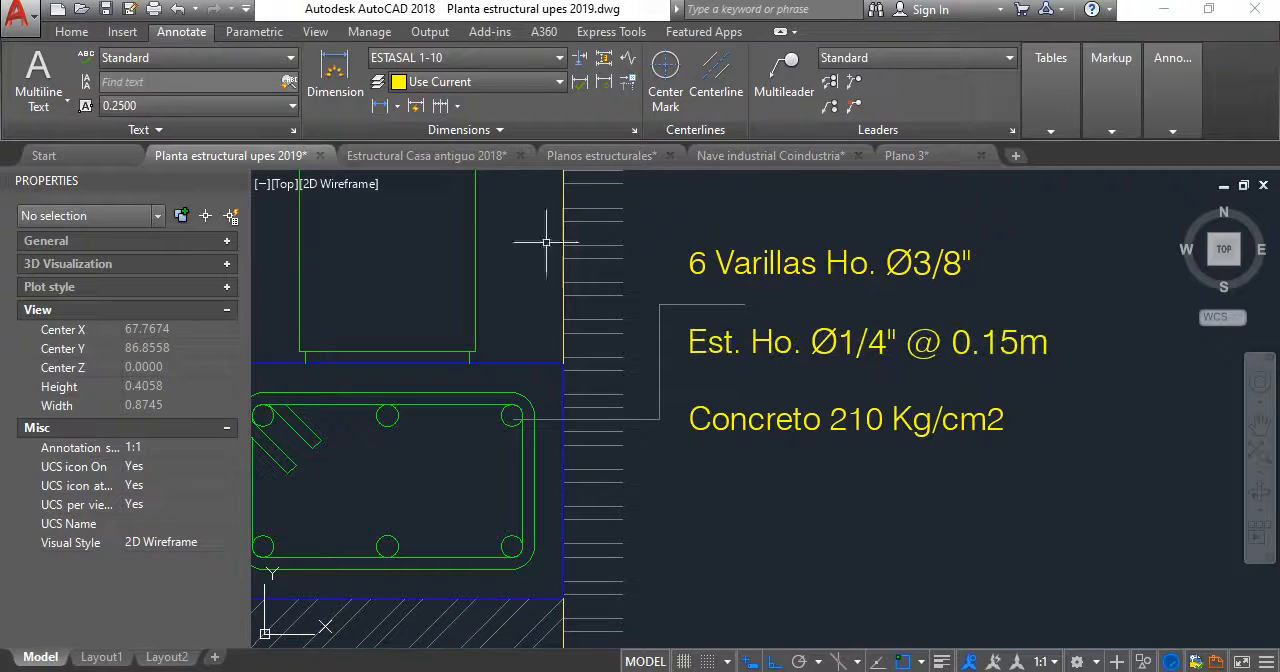
pyautogui.click(468, 157)
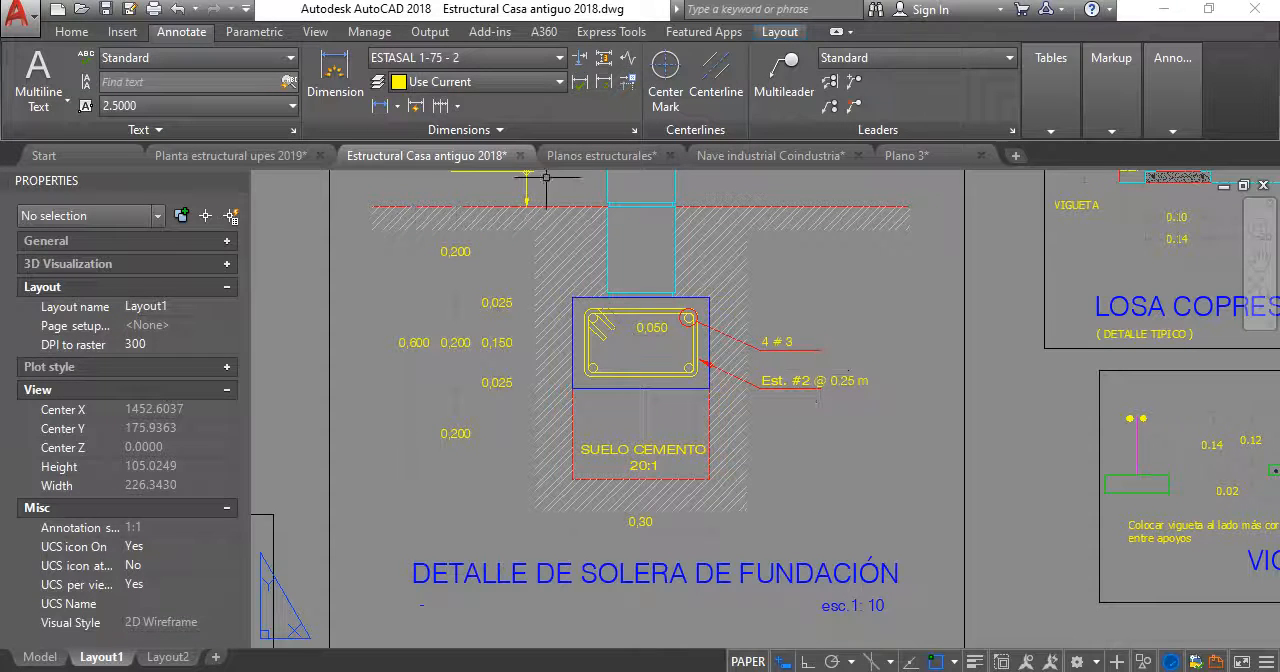
pyautogui.click(230, 156)
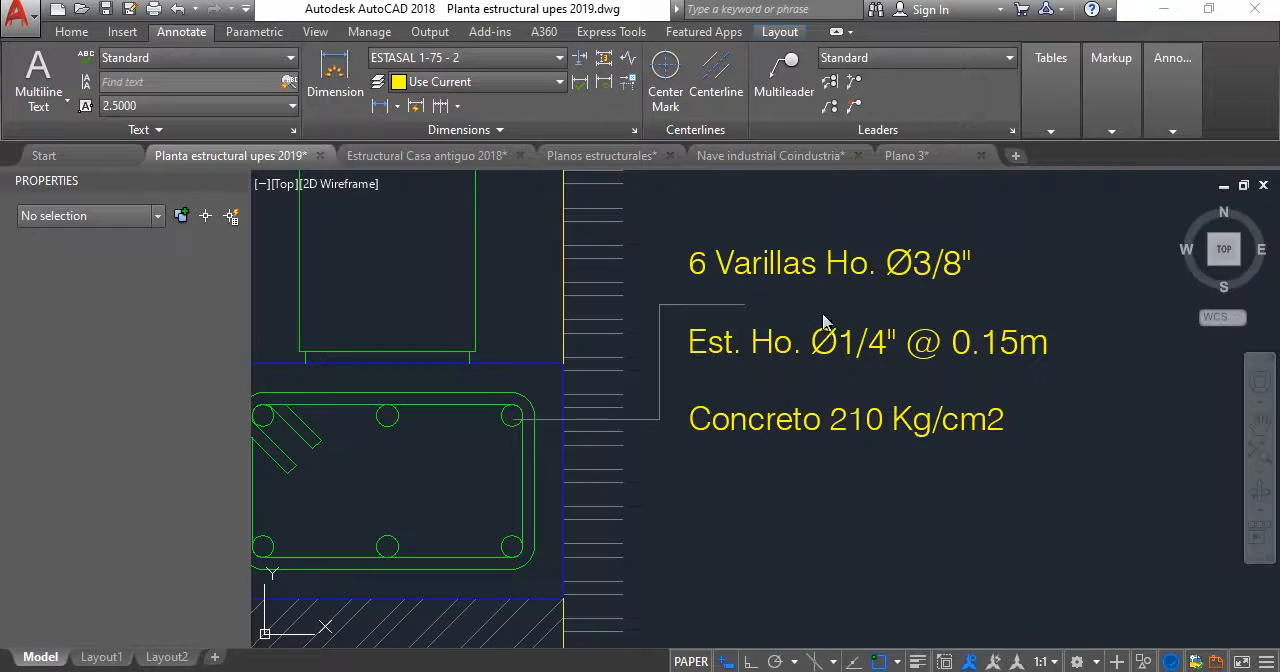
pyautogui.click(1000, 347)
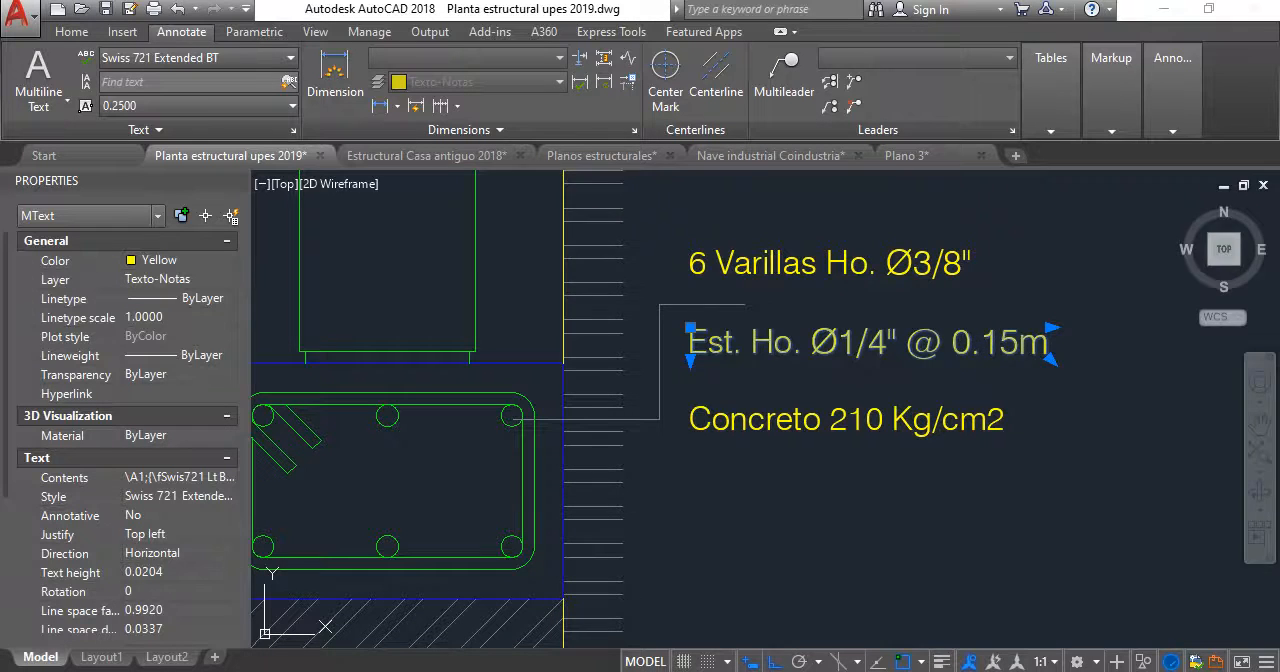
pyautogui.doubleClick(1000, 347)
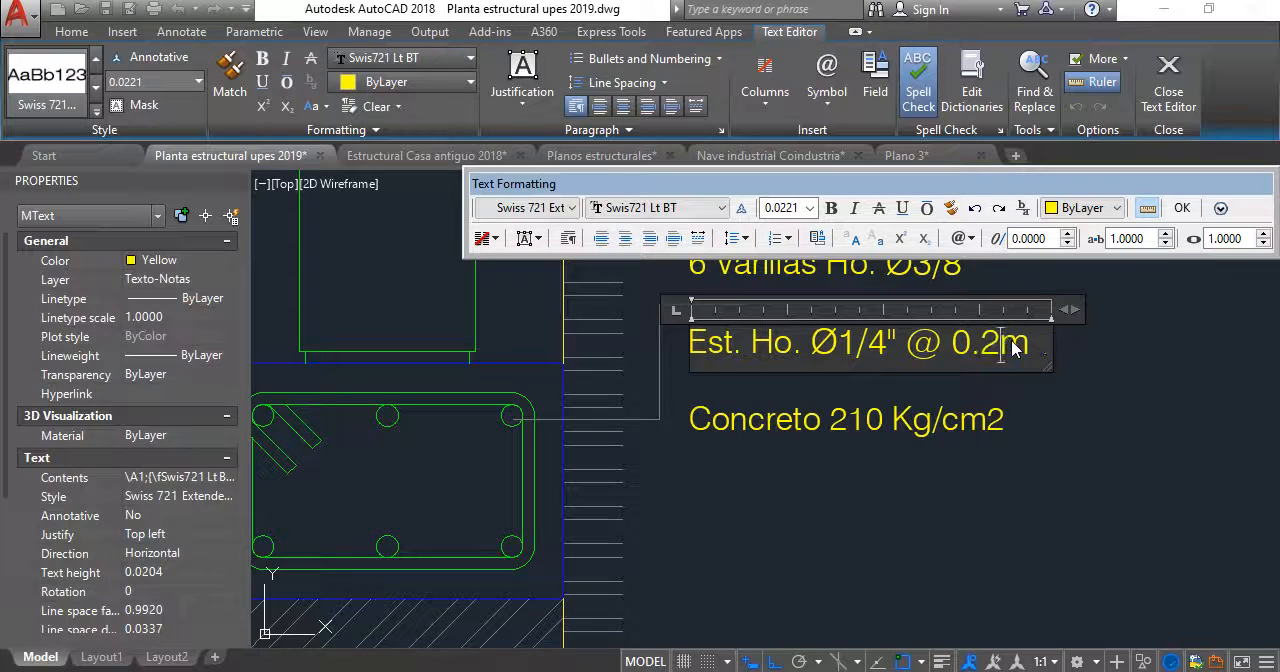
pyautogui.click(1030, 448)
# - Examine the SF-1 footing detail's depth dimensions, blocks, soil layers and notes, and compare them with the neighbouring T-1 detail
pyautogui.scroll(-4, 1000, 440)
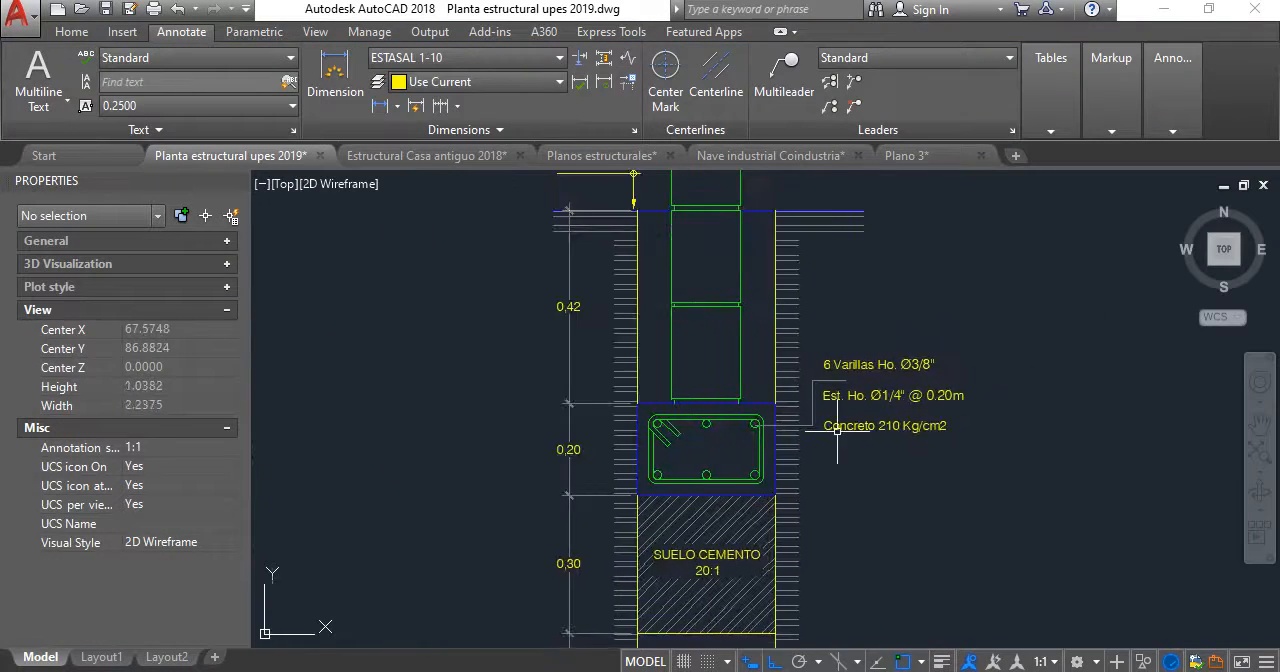
pyautogui.scroll(2, 953, 449)
pyautogui.scroll(-1, 823, 447)
pyautogui.moveTo(823, 447); pyautogui.dragTo(800, 428, button='middle')
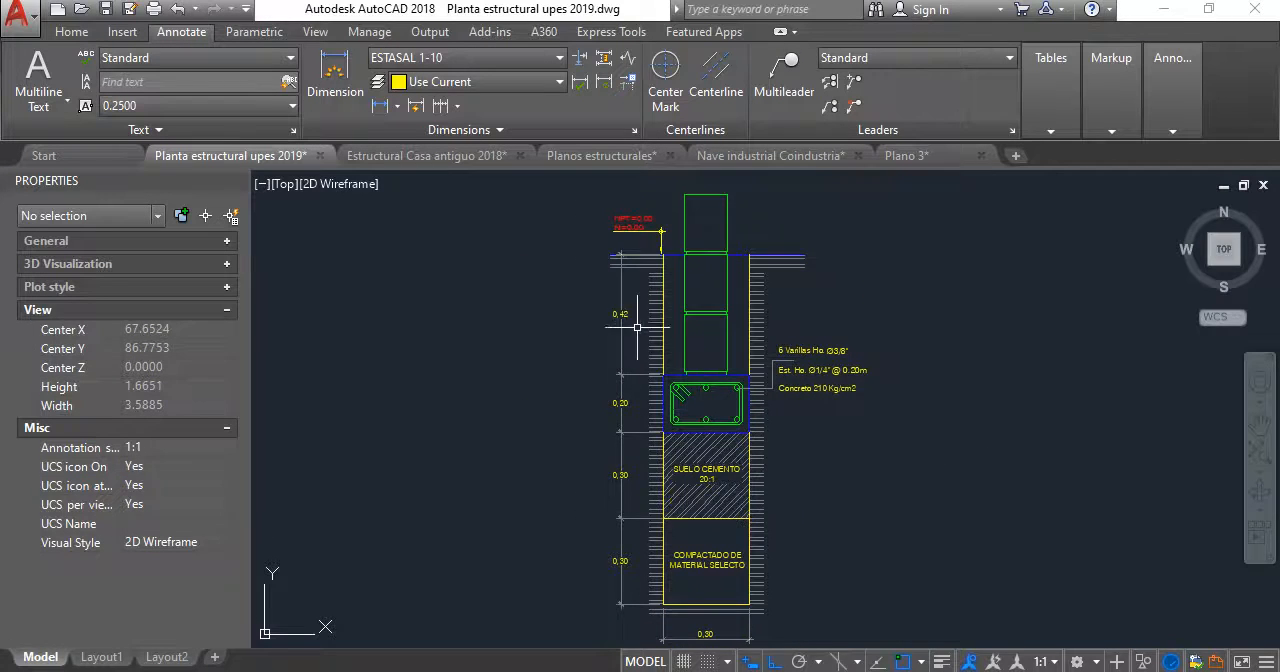
pyautogui.moveTo(638, 327); pyautogui.dragTo(621, 363, button='middle')
pyautogui.moveTo(742, 500); pyautogui.dragTo(698, 376, button='middle')
pyautogui.moveTo(632, 487); pyautogui.dragTo(621, 557, button='middle')
pyautogui.scroll(2, 595, 260)
pyautogui.scroll(-2, 600, 280)
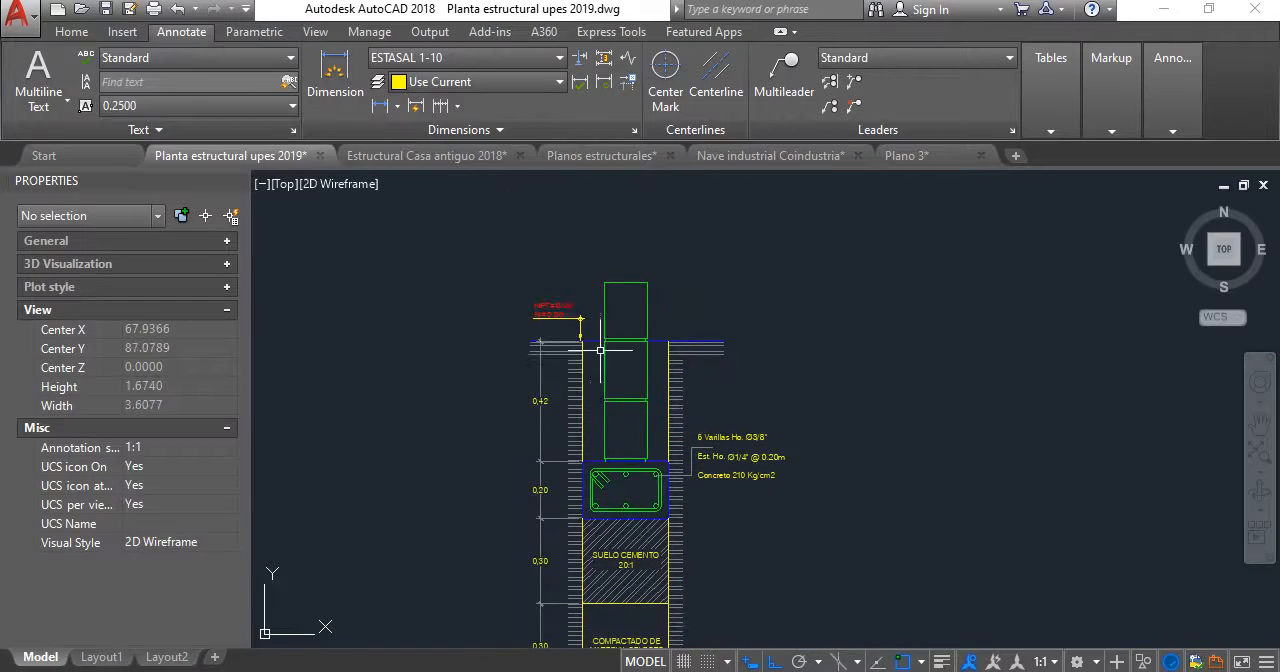
pyautogui.moveTo(660, 343); pyautogui.dragTo(703, 338, button='middle')
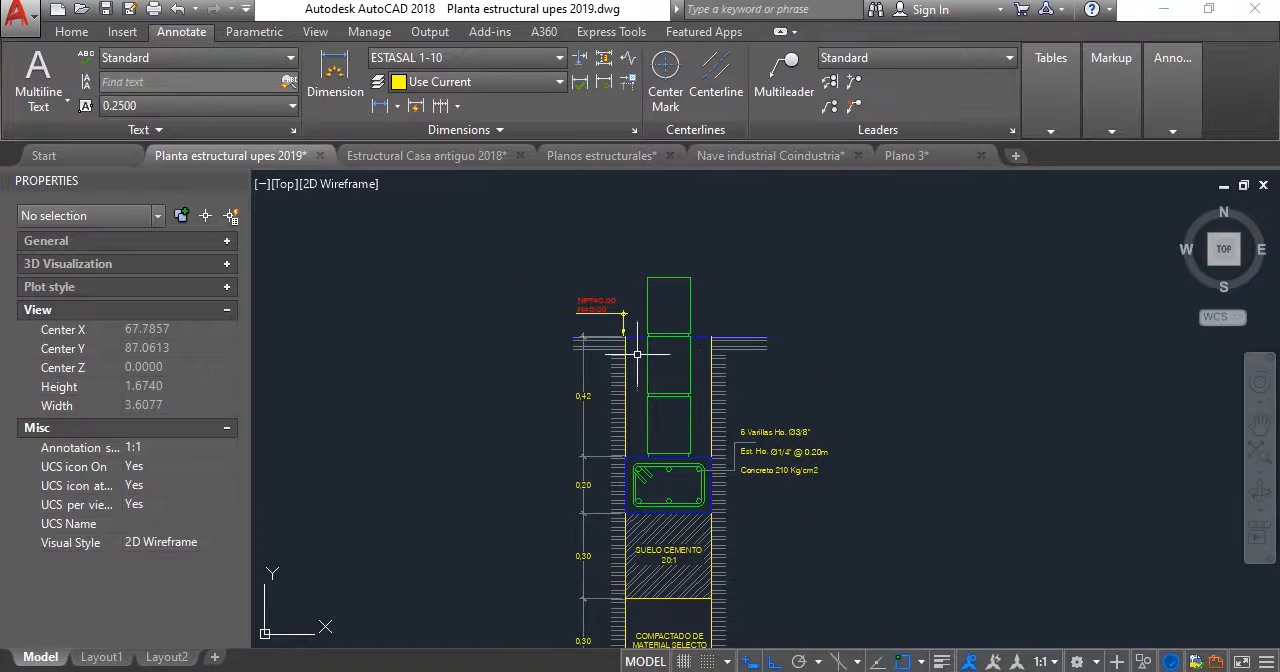
pyautogui.scroll(3, 682, 352)
pyautogui.scroll(-6, 687, 359)
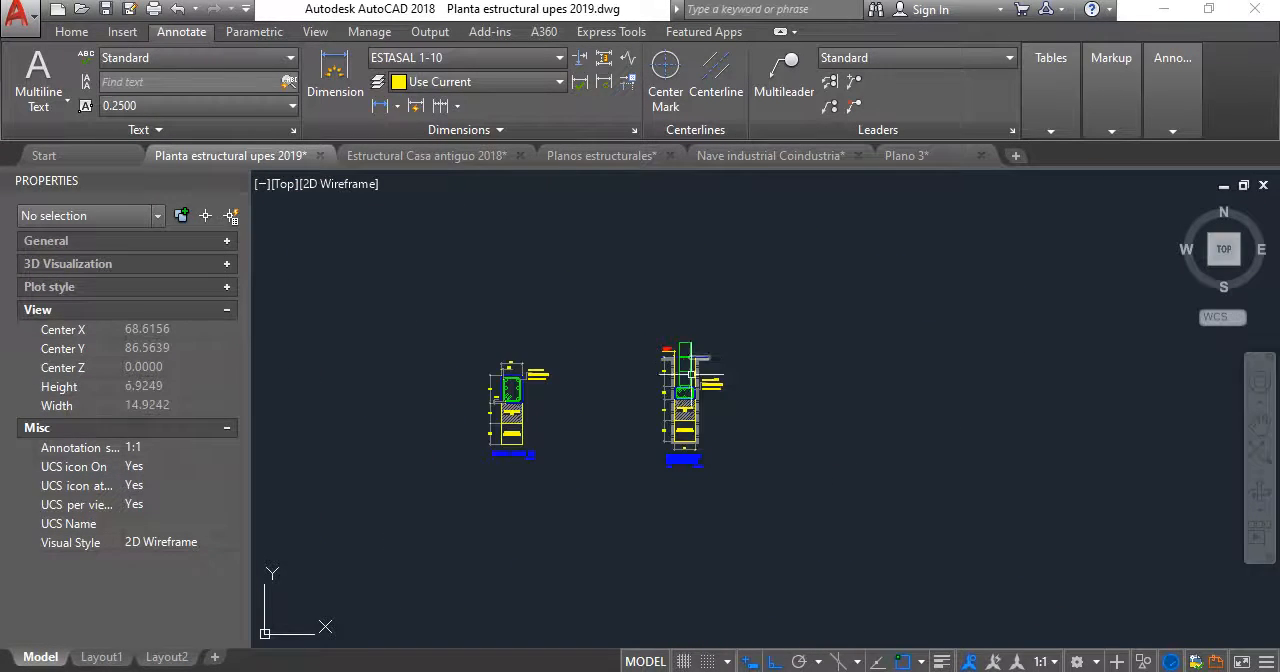
pyautogui.scroll(1, 634, 398)
pyautogui.scroll(1, 753, 369)
pyautogui.moveTo(648, 381); pyautogui.dragTo(808, 344, button='middle')
pyautogui.moveTo(361, 323); pyautogui.dragTo(393, 352, button='middle')
pyautogui.scroll(-2, 521, 373)
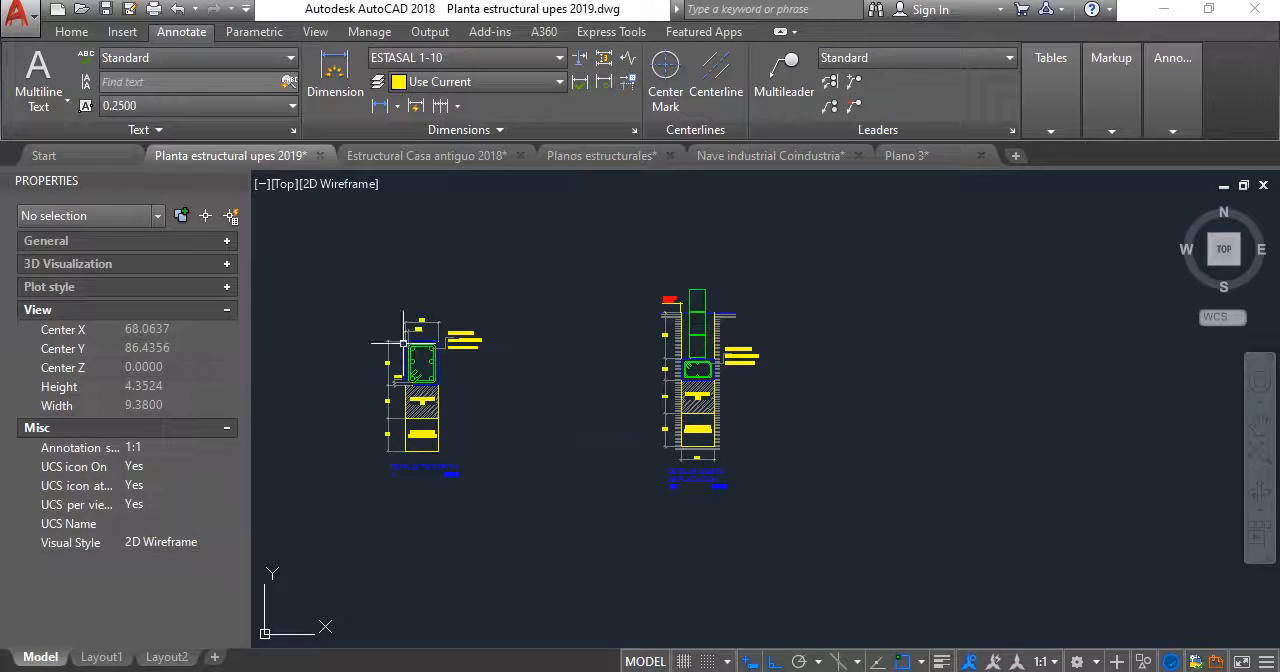
pyautogui.scroll(-1, 690, 343)
pyautogui.moveTo(690, 343); pyautogui.dragTo(755, 345, button='middle')
pyautogui.scroll(3, 771, 409)
pyautogui.scroll(-1, 660, 373)
pyautogui.moveTo(655, 369); pyautogui.dragTo(602, 482, button='middle')
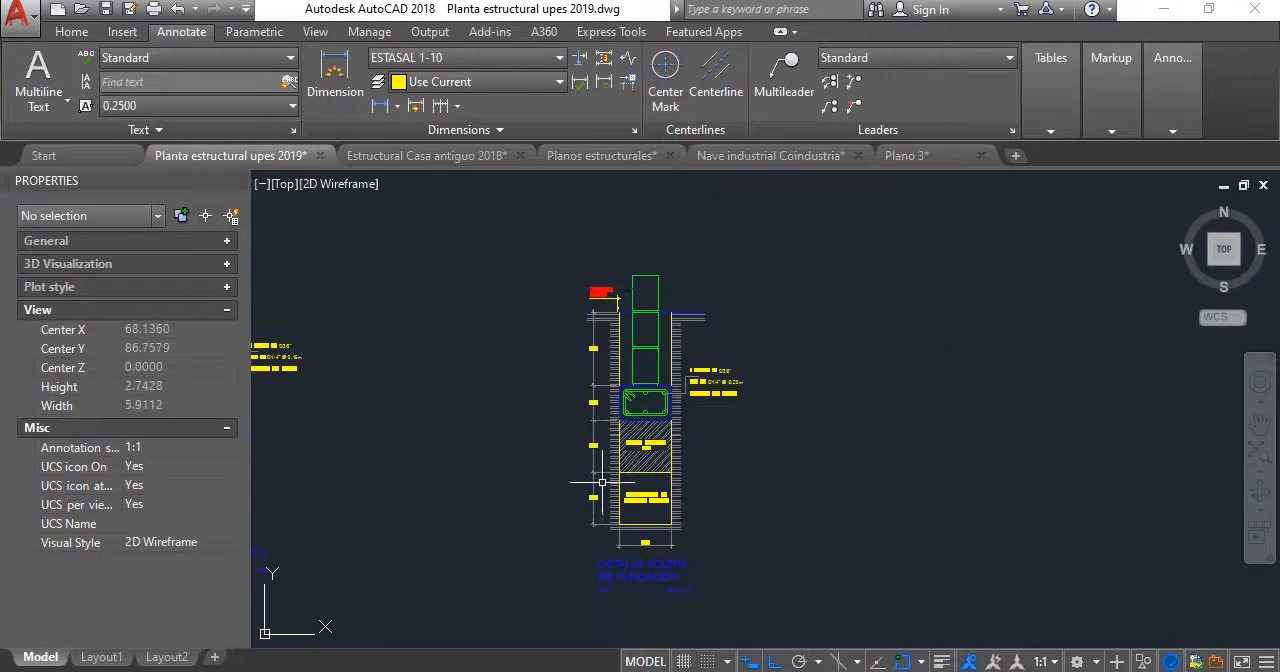
pyautogui.scroll(2, 675, 310)
pyautogui.scroll(2, 721, 440)
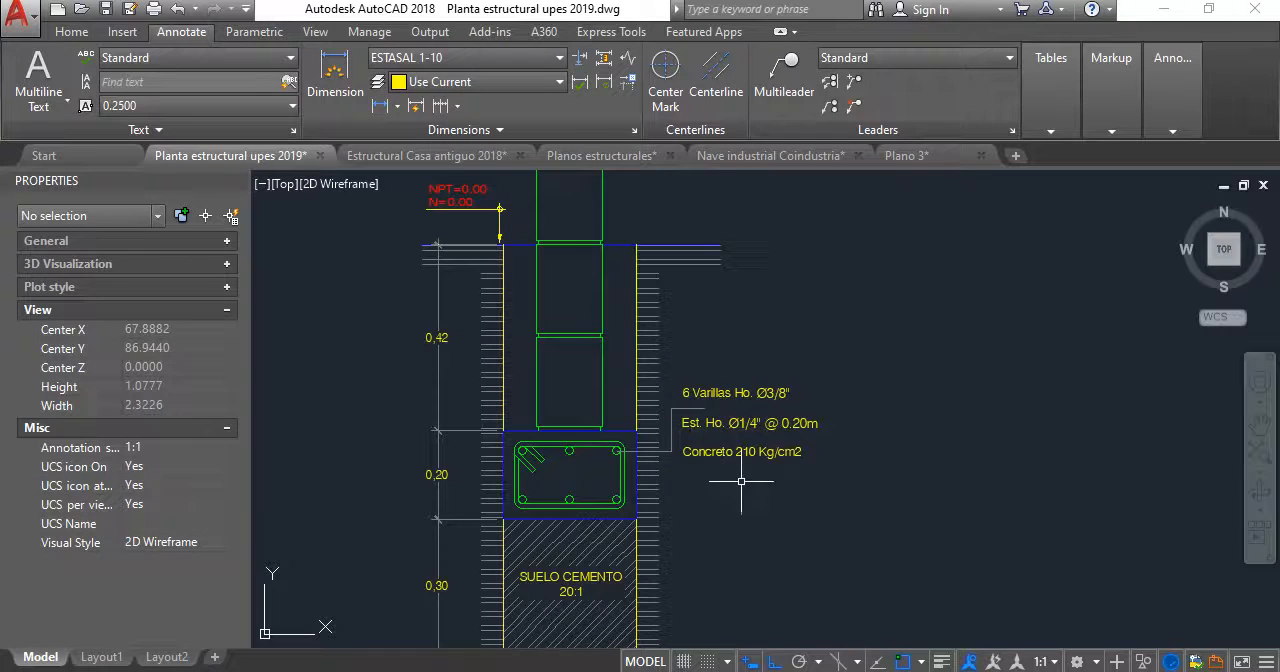
# - Copy the three SF-1 reinforcement notes with their leader about 0.23 m straight up, beside the block wall
pyautogui.click(752, 455)
pyautogui.click(686, 375)
pyautogui.press('Escape')
pyautogui.click(748, 459)
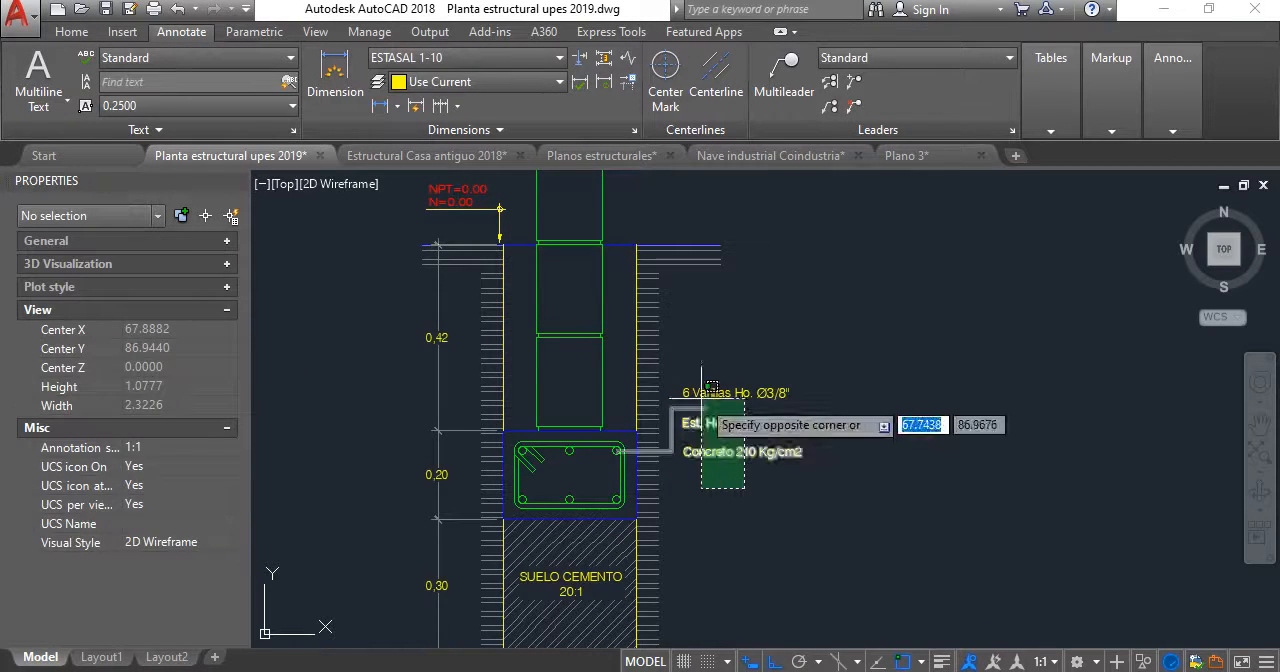
pyautogui.click(682, 372)
pyautogui.click(72, 32)
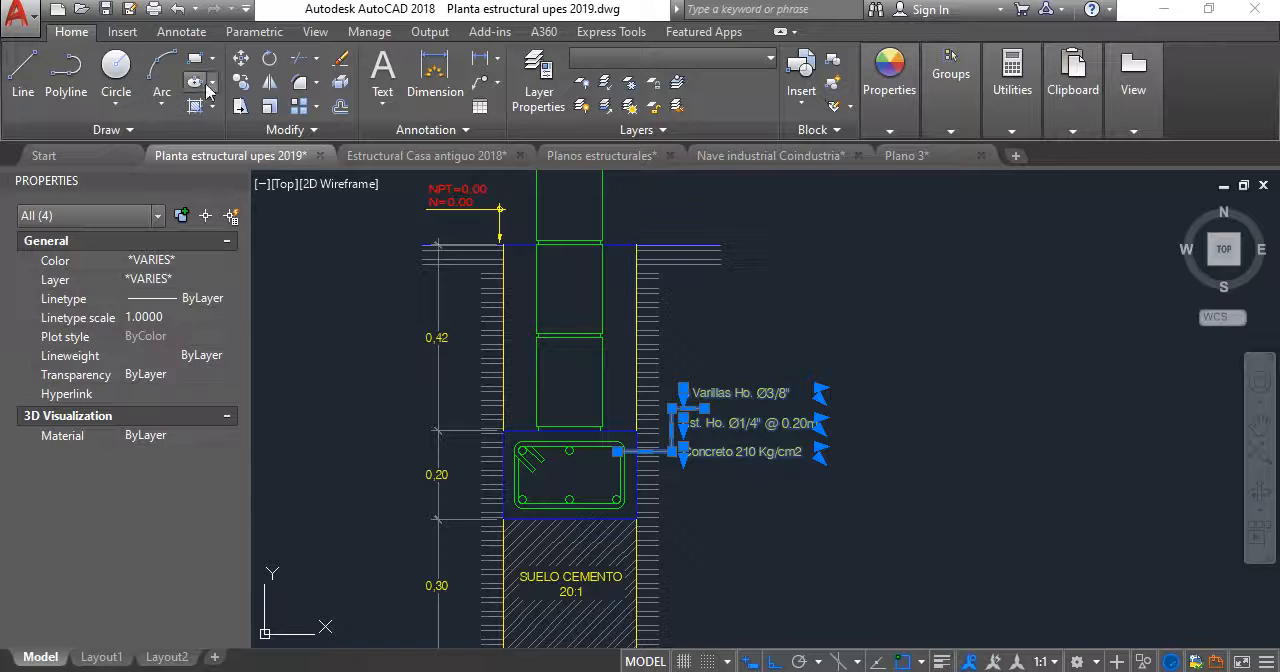
pyautogui.click(240, 82)
pyautogui.click(888, 394)
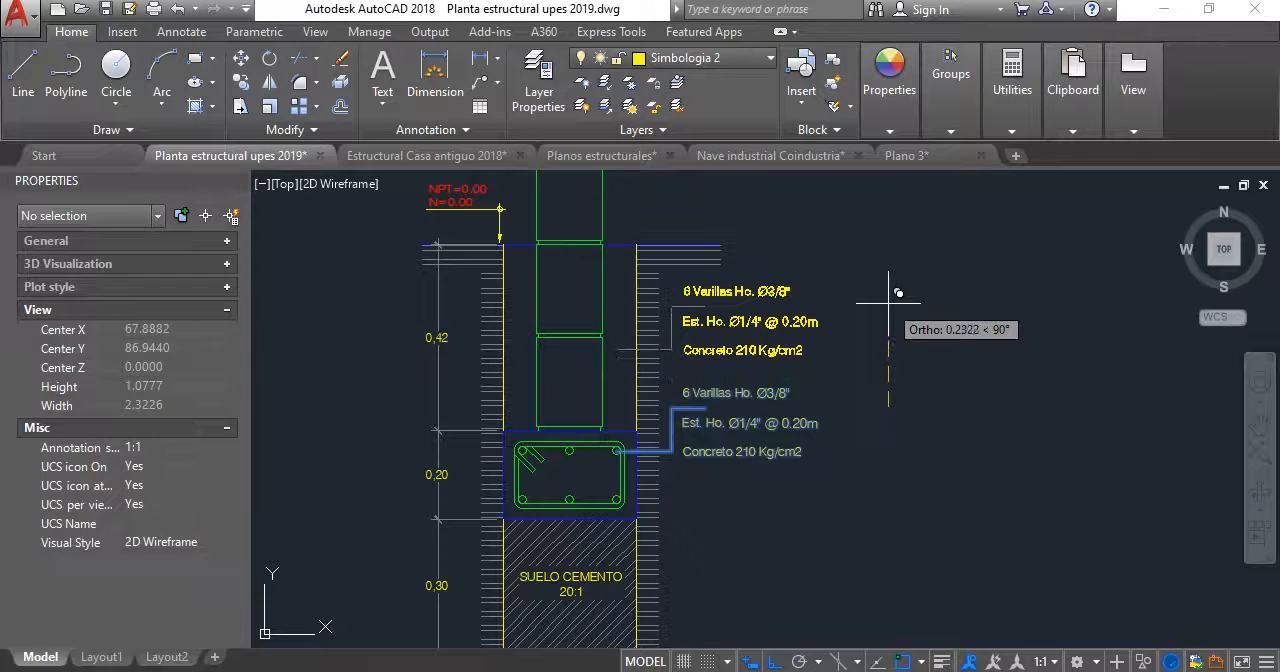
pyautogui.click(888, 292)
# - In the copied rebar note beside the blocks, replace the 6 with "2 hiladas de ladrillo de concreto de profundidad"
pyautogui.scroll(2, 740, 282)
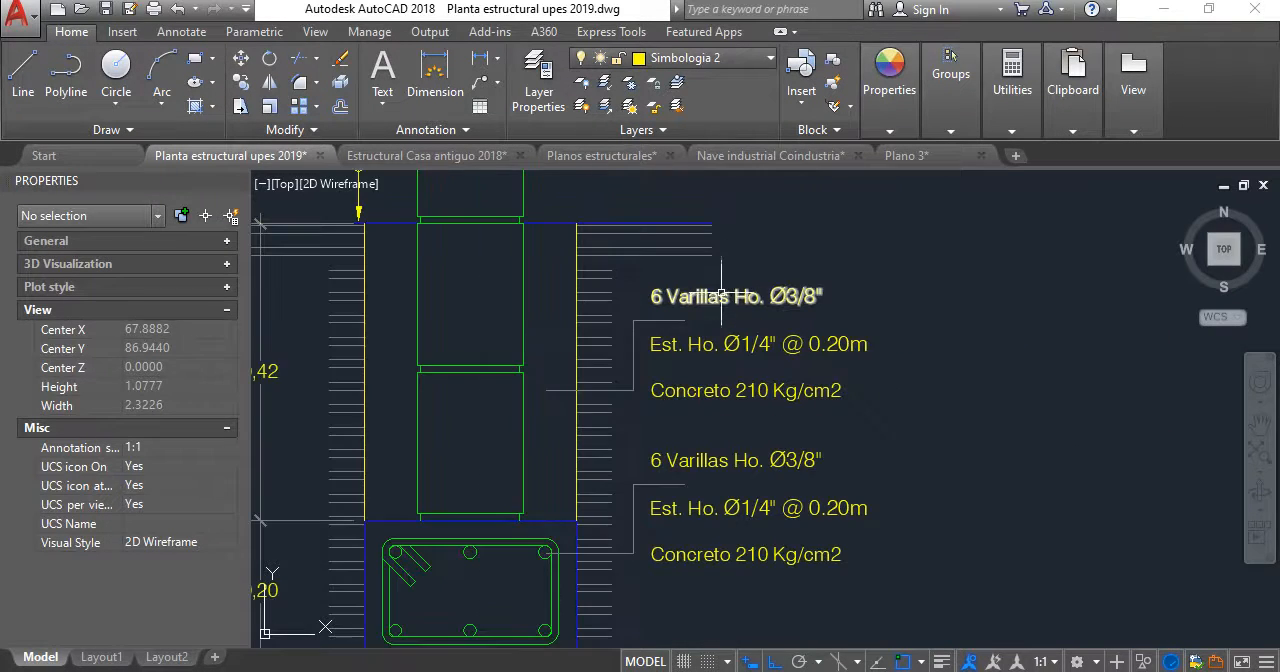
pyautogui.scroll(2, 655, 292)
pyautogui.click(664, 296)
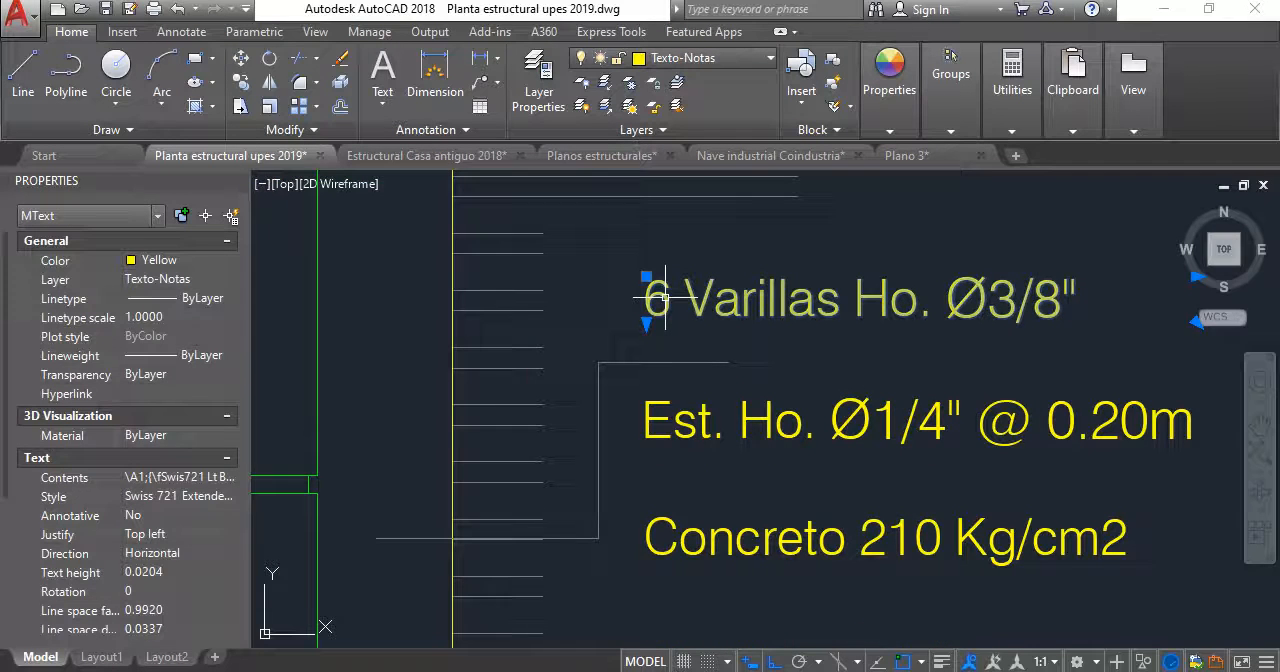
pyautogui.doubleClick(656, 300)
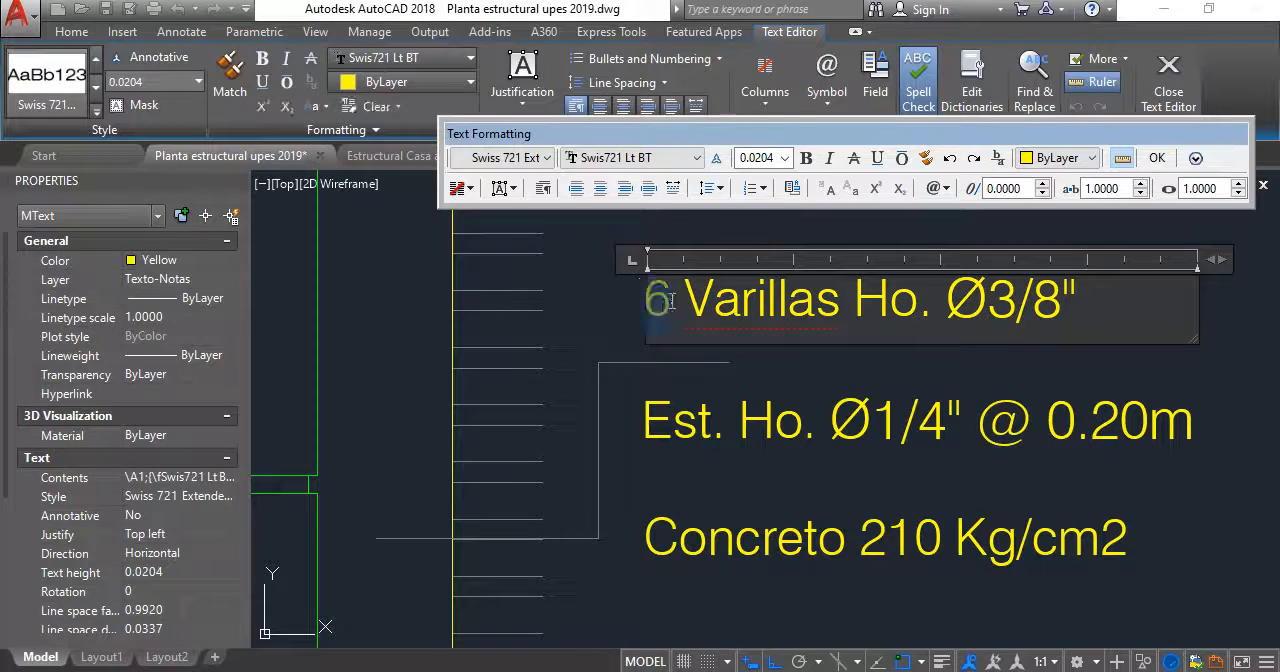
pyautogui.write('2 ')
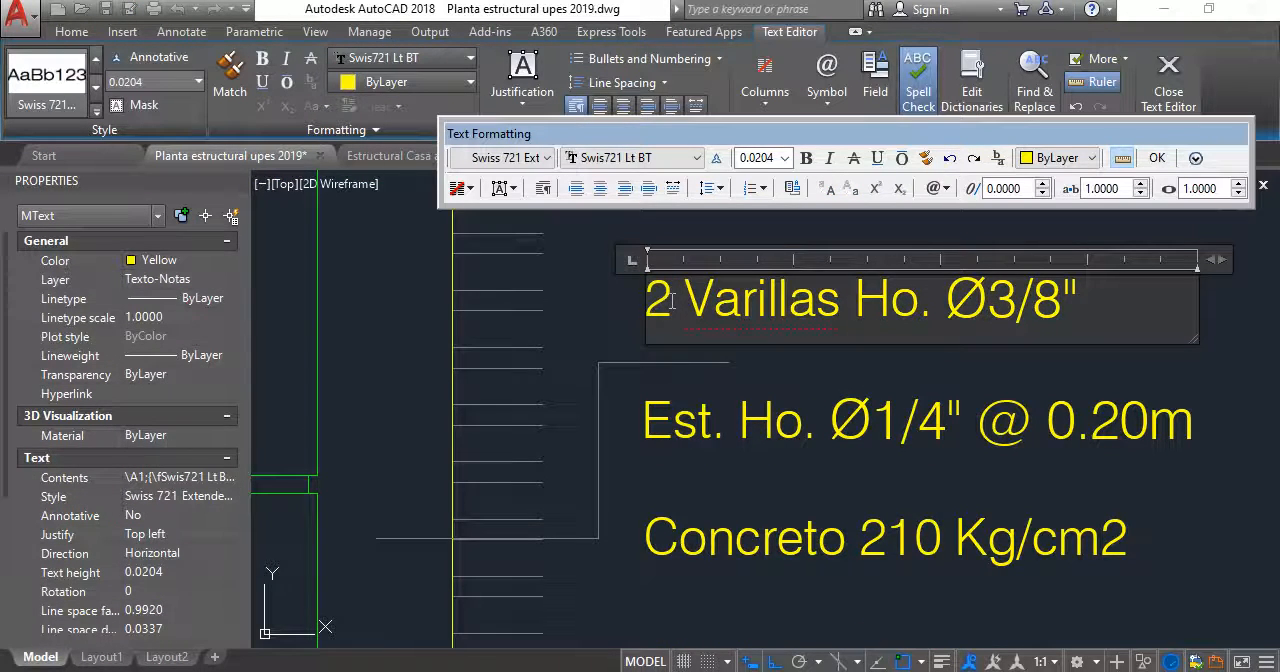
pyautogui.write('hiladas de ')
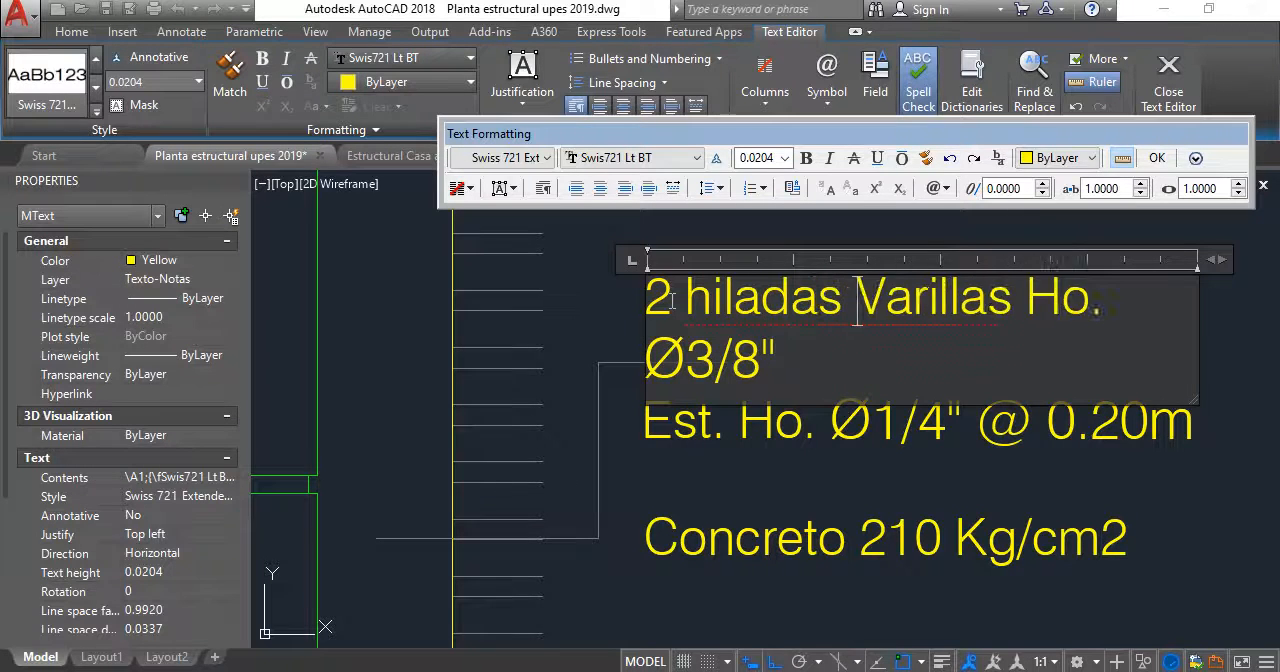
pyautogui.write('ladrill')
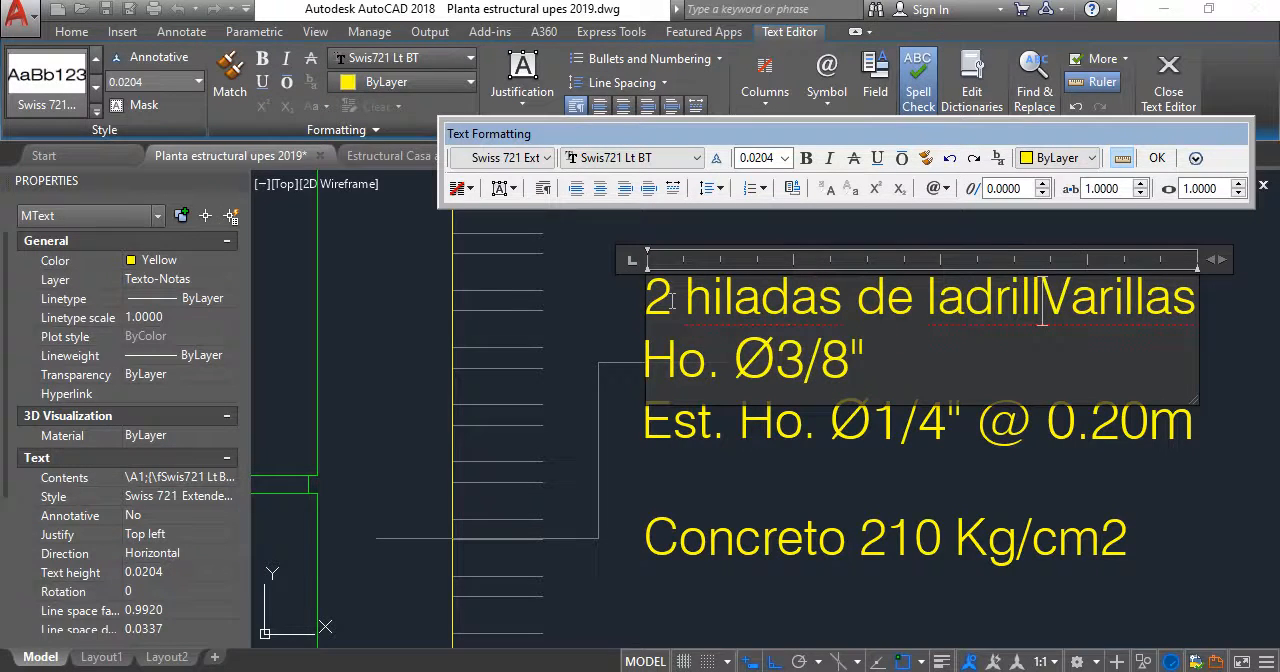
pyautogui.write('o d')
pyautogui.write('e concreto d')
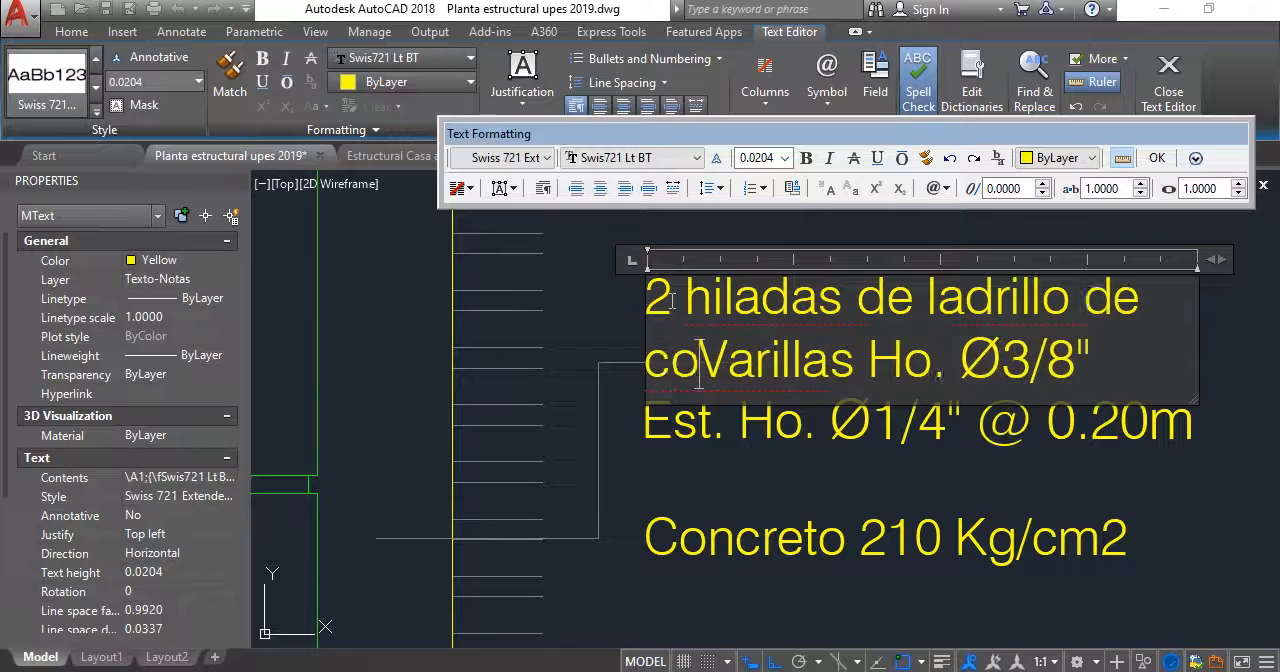
pyautogui.write('e profundi')
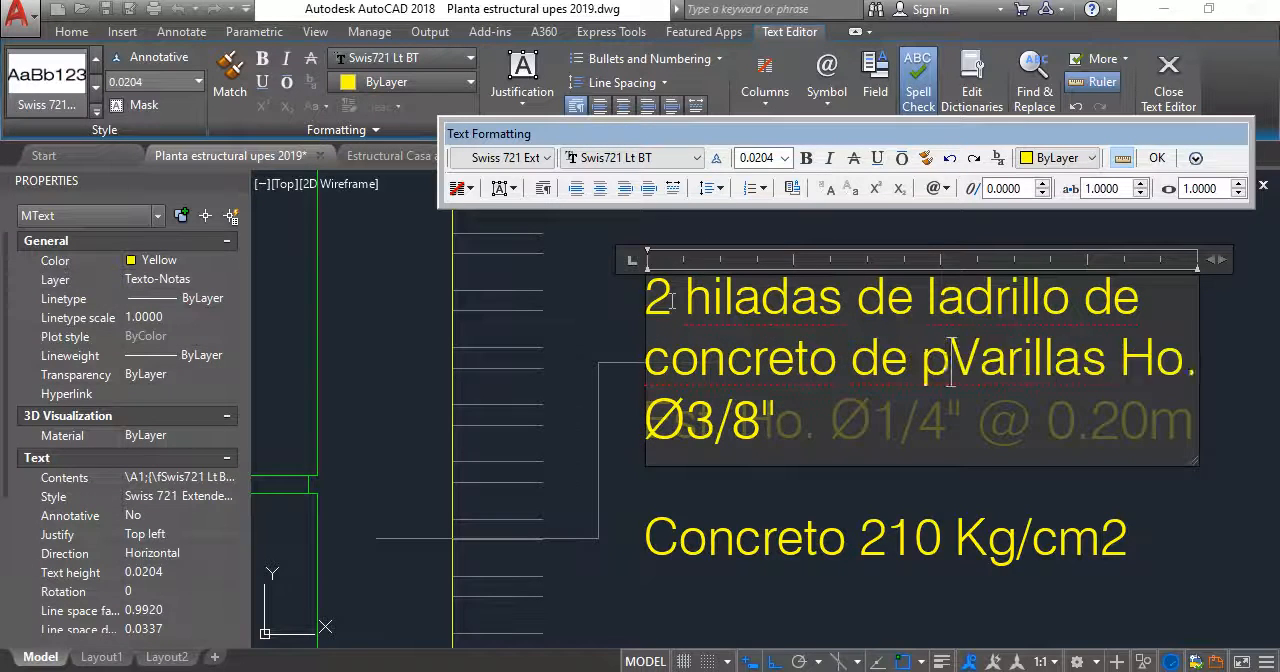
pyautogui.write('dad')
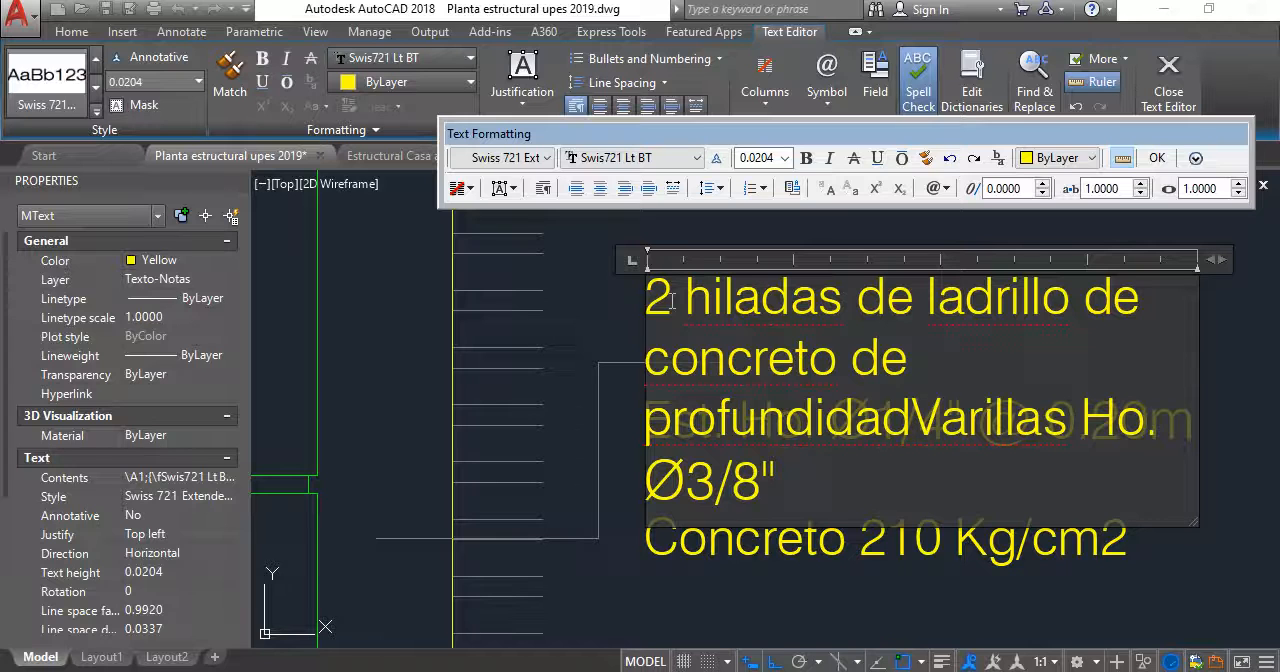
pyautogui.write(', tanto en ')
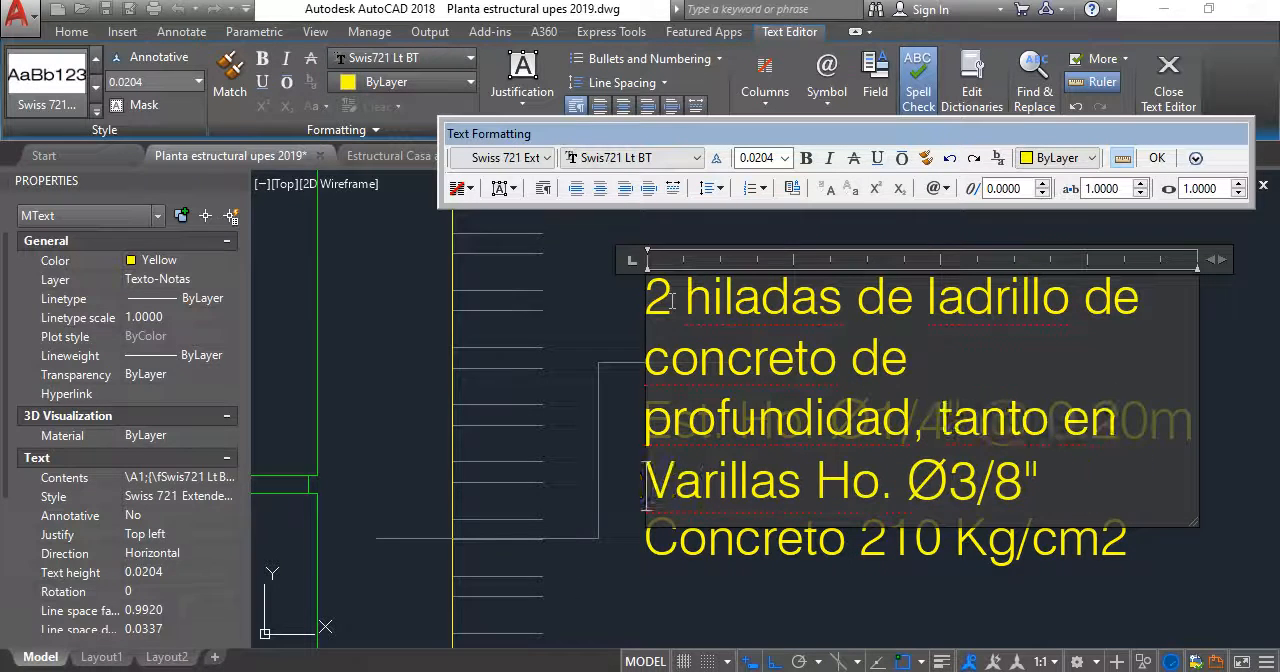
pyautogui.write('SF-')
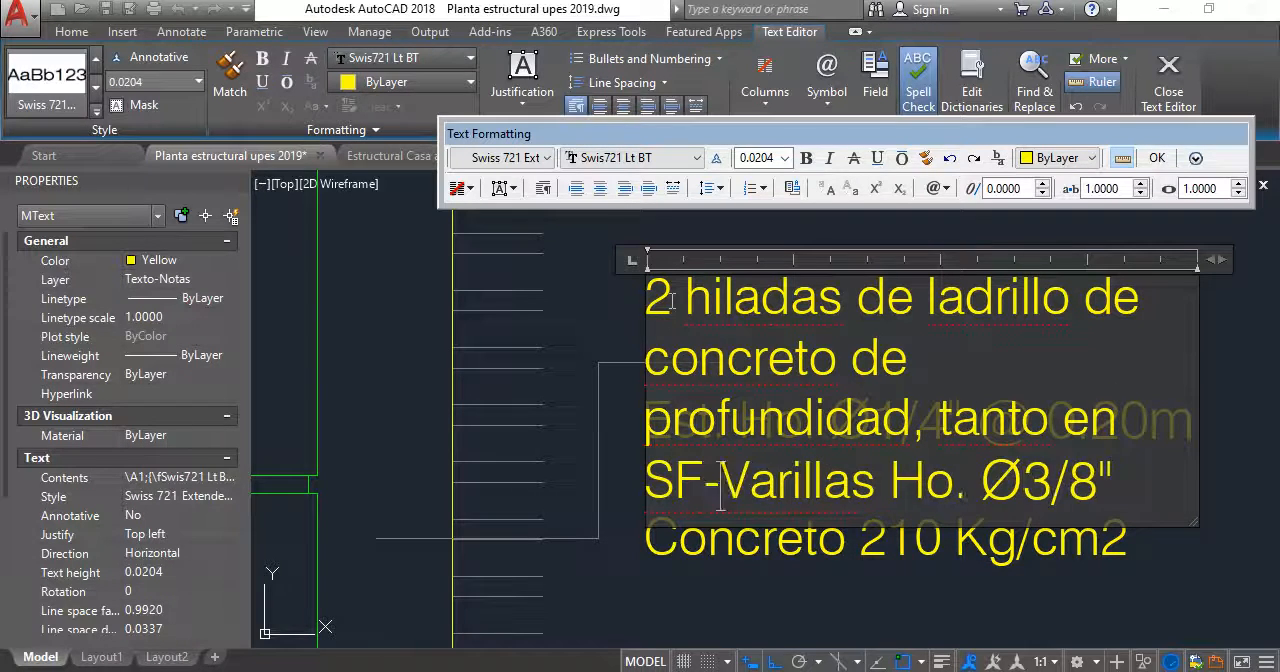
pyautogui.write('1M')
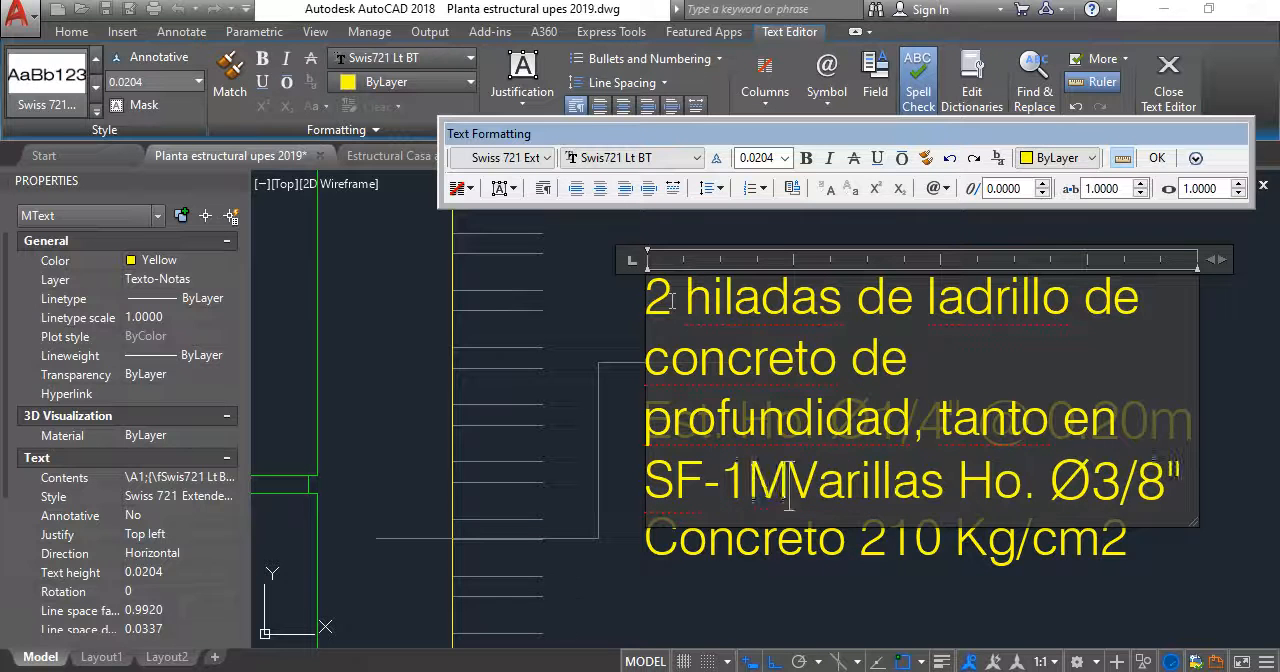
# - Complete the block note with ", tanto en SF-1 como en T-1" and delete the leftover rebar text
pyautogui.press('BackSpace')
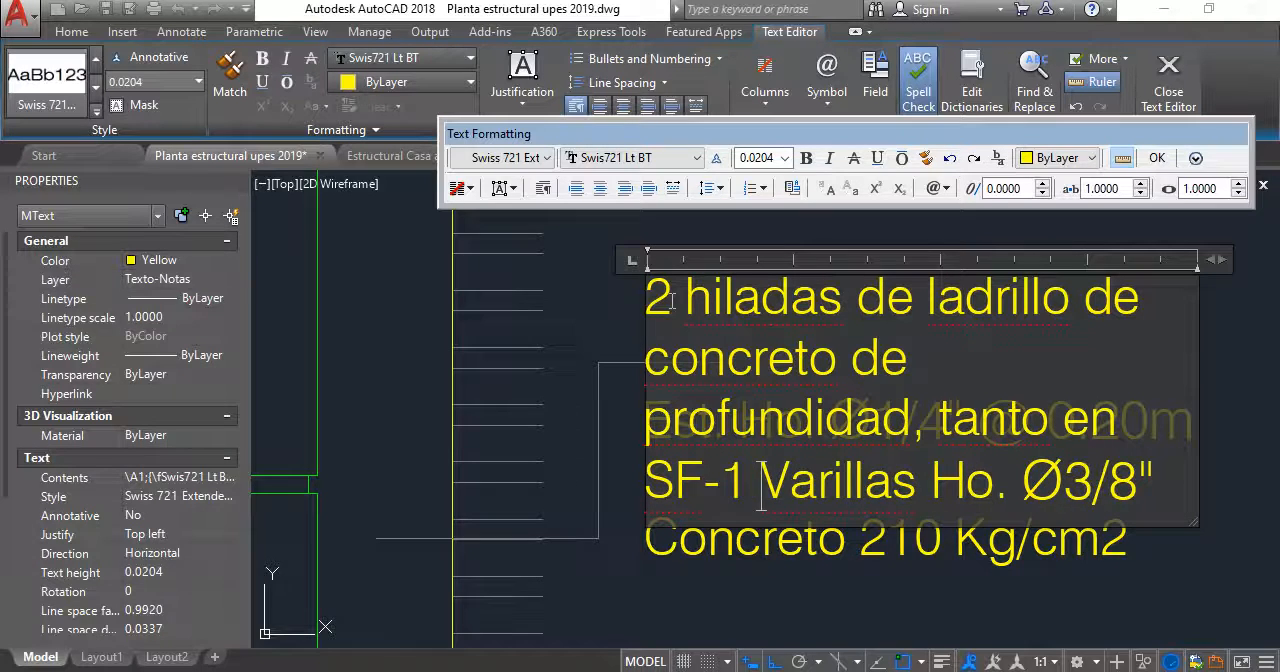
pyautogui.write('como')
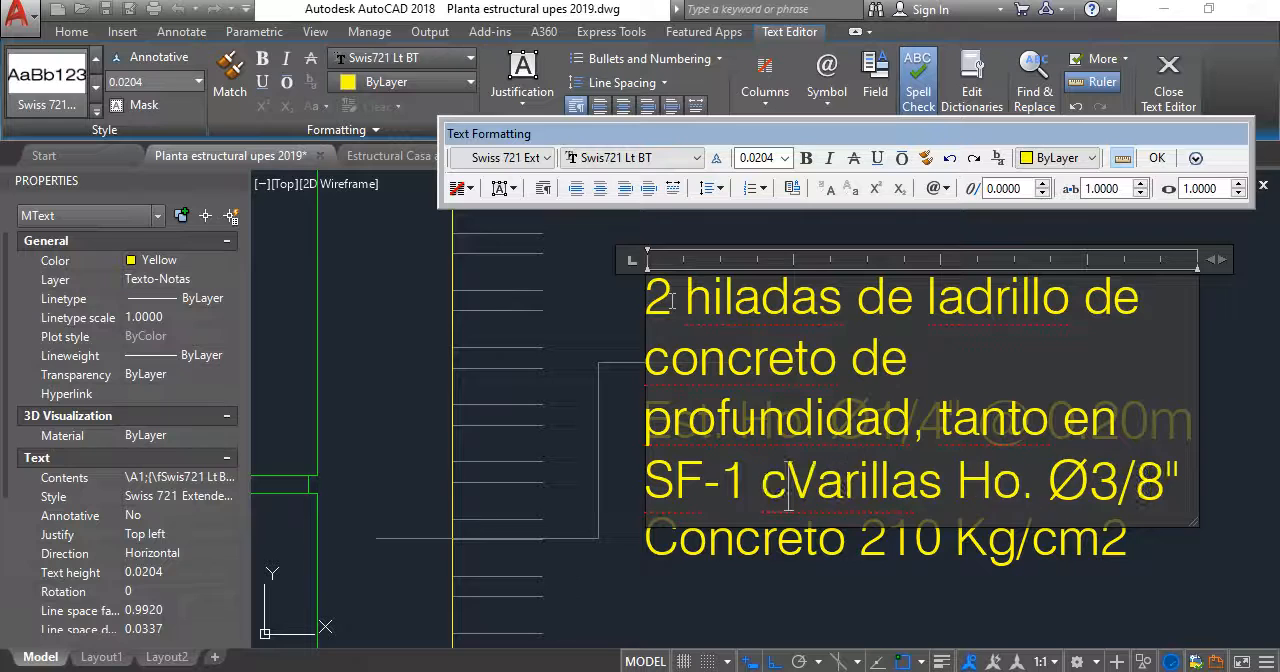
pyautogui.write(' en T1')
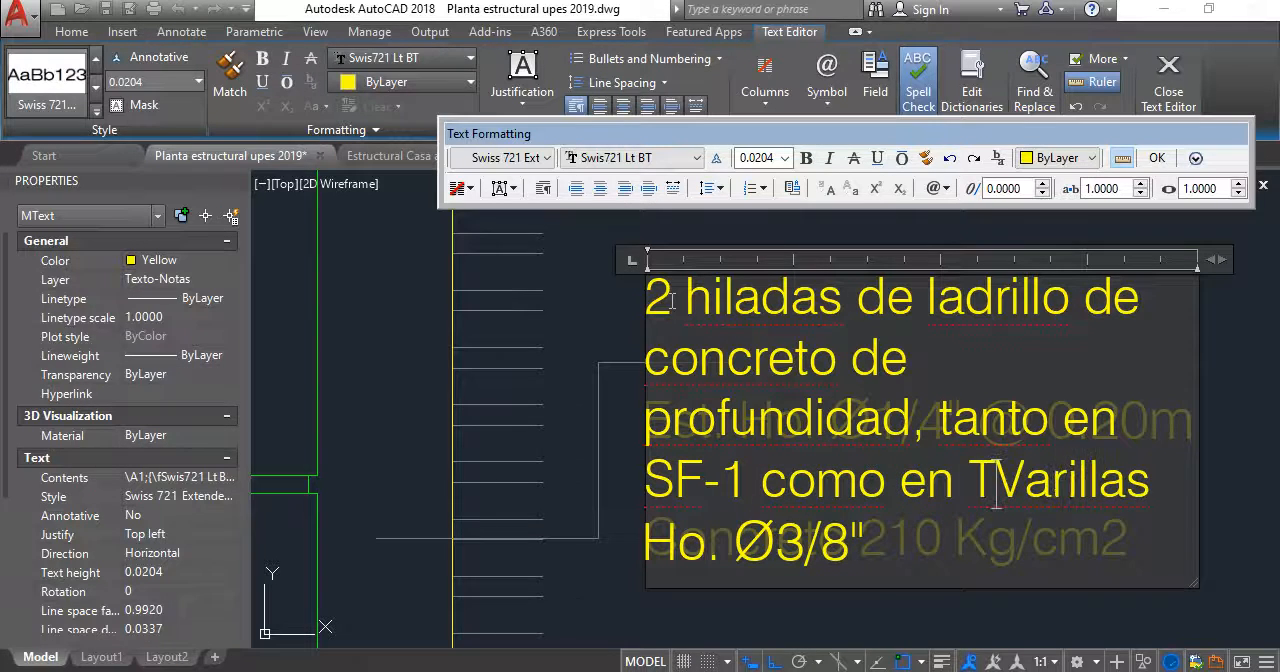
pyautogui.press('BackSpace')
pyautogui.write('-1')
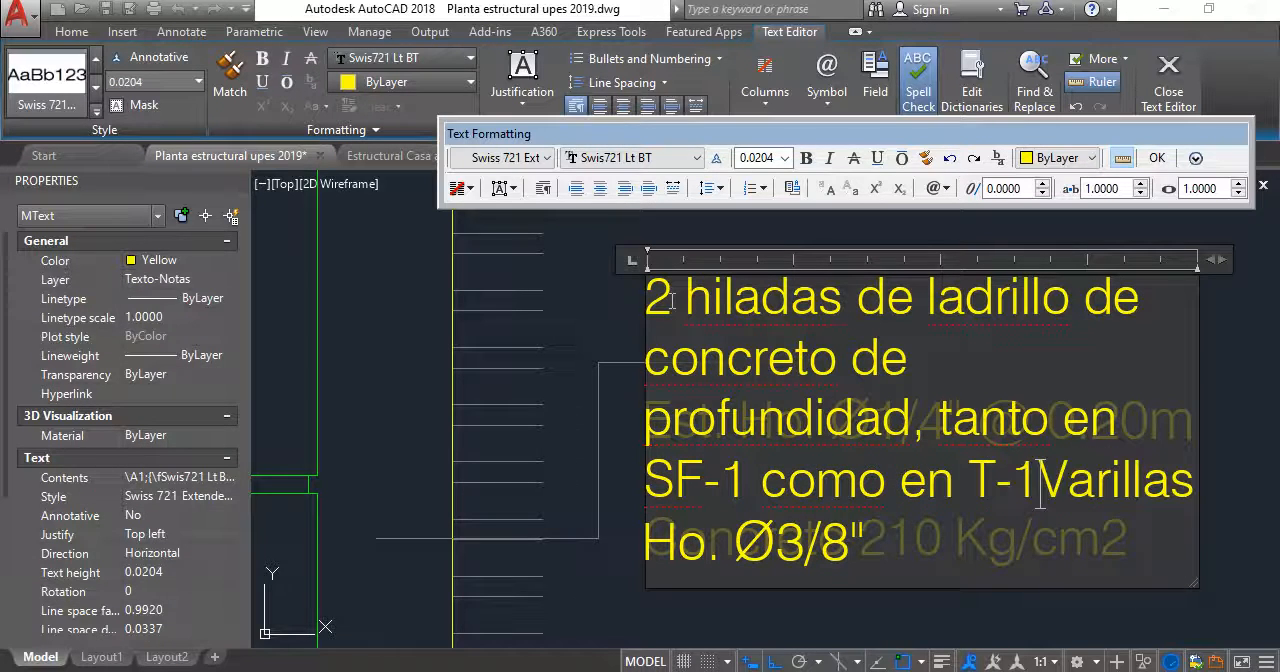
pyautogui.press('Delete')
pyautogui.press('Delete')
pyautogui.press('Delete')
pyautogui.press('Delete')
pyautogui.press('Delete')
pyautogui.press('Delete')
pyautogui.press('Delete')
pyautogui.press('Delete')
pyautogui.press('Delete')
pyautogui.press('Delete')
pyautogui.press('Delete')
pyautogui.press('Delete')
pyautogui.press('Delete')
pyautogui.press('Delete')
pyautogui.press('Delete')
pyautogui.press('Delete')
pyautogui.press('Delete')
pyautogui.press('Delete')
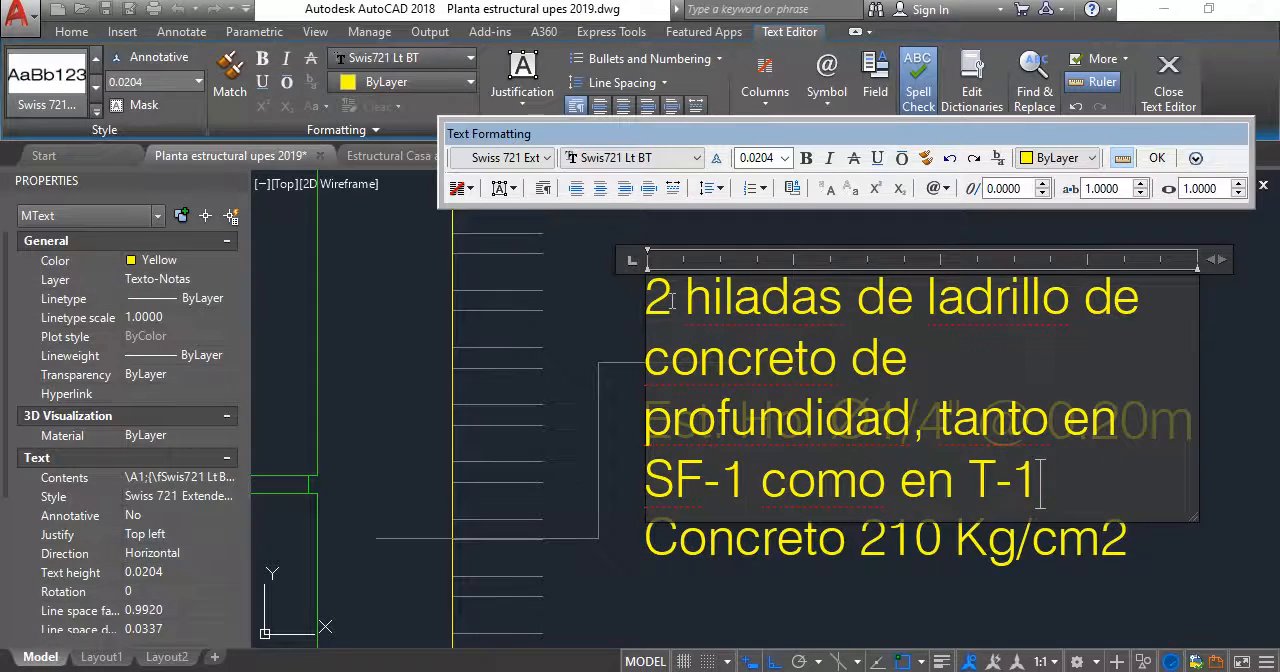
pyautogui.click(747, 559)
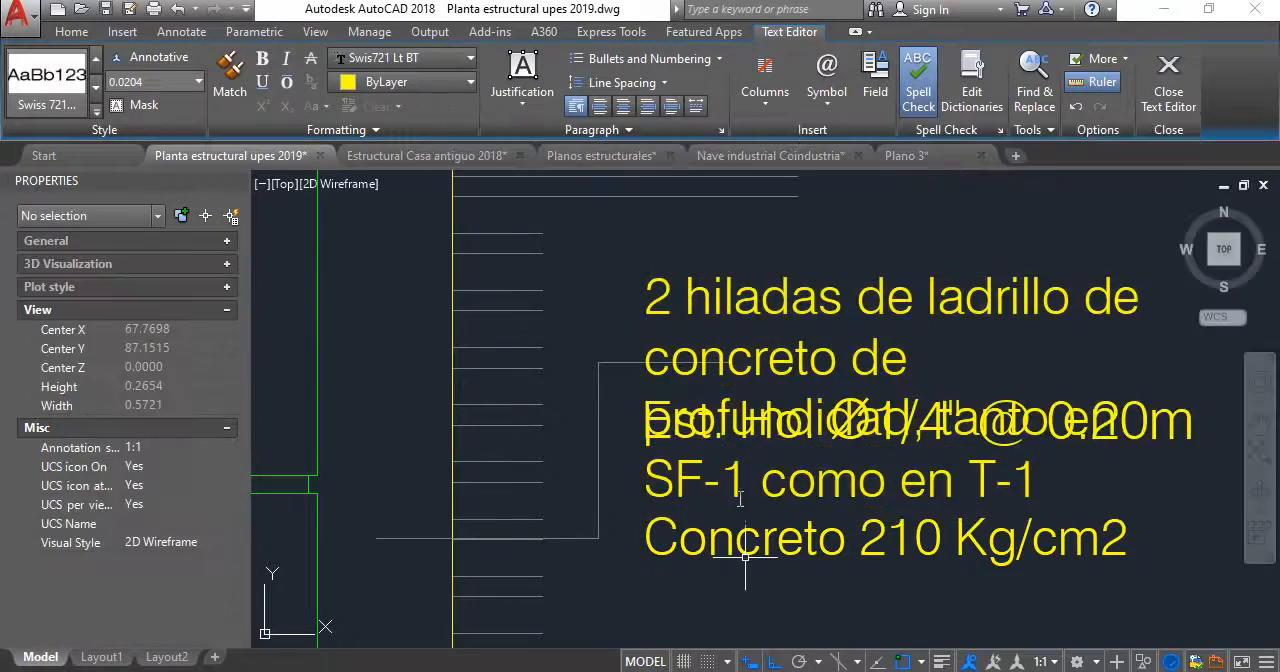
# - Delete the copied stirrup and "Concreto 210 Kg/cm2" notes that overlap the block-course note beside the wall
pyautogui.scroll(-2, 723, 213)
pyautogui.moveTo(664, 322); pyautogui.dragTo(1014, 455)
pyautogui.press('Delete')
# - Move the block-course note slightly straight down so it sits better against its leader
pyautogui.moveTo(726, 339); pyautogui.dragTo(736, 377, button='middle')
pyautogui.click(988, 308)
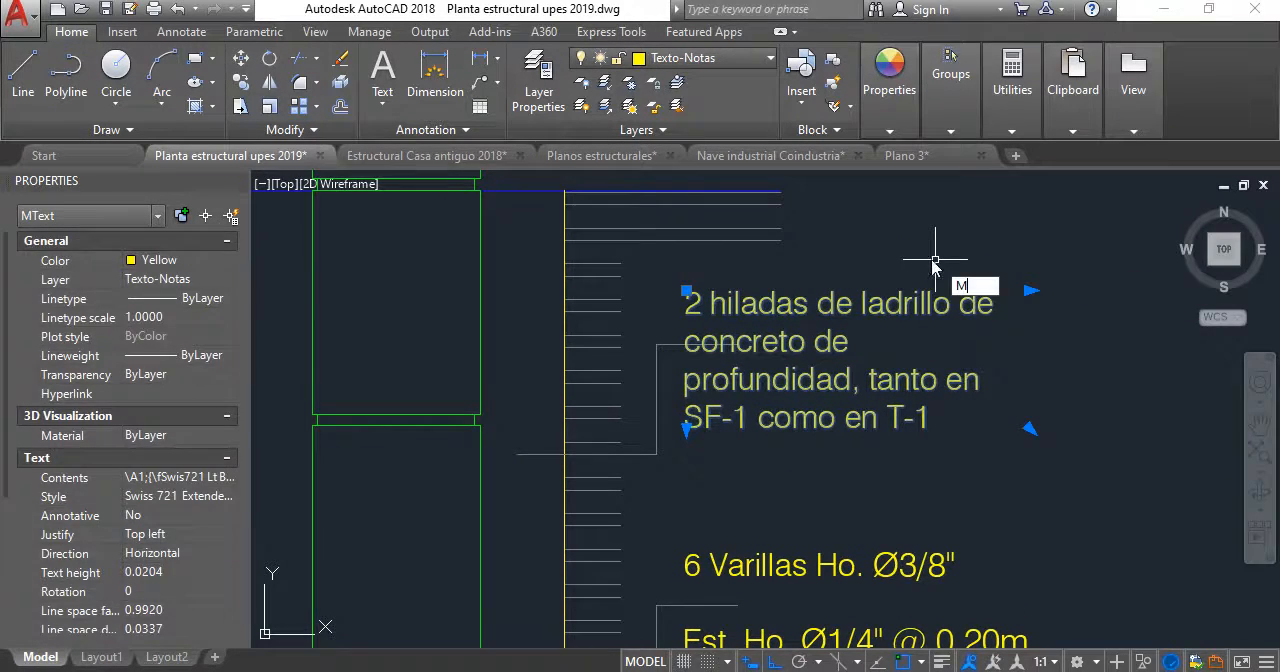
pyautogui.press('Return')
pyautogui.click(1094, 366)
pyautogui.click(1094, 392)
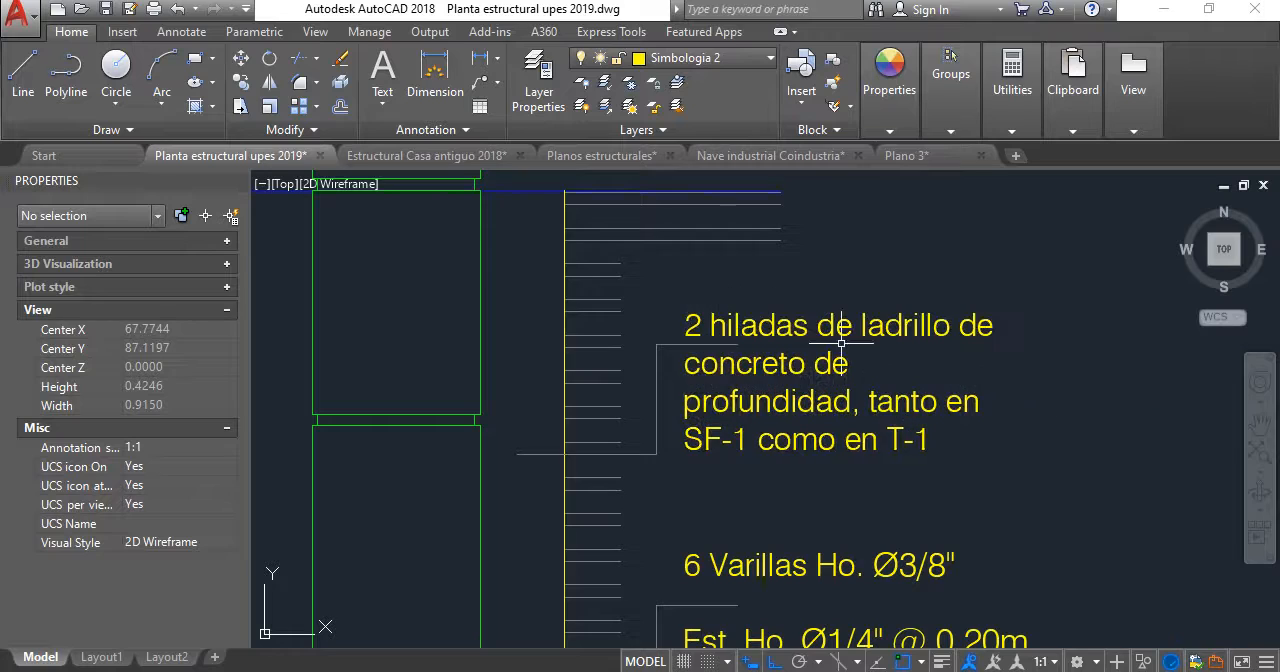
# - Save the drawing with the SF-1 foundation detail and its block-course note
pyautogui.moveTo(841, 343); pyautogui.dragTo(833, 277, button='middle')
pyautogui.scroll(-3, 789, 383)
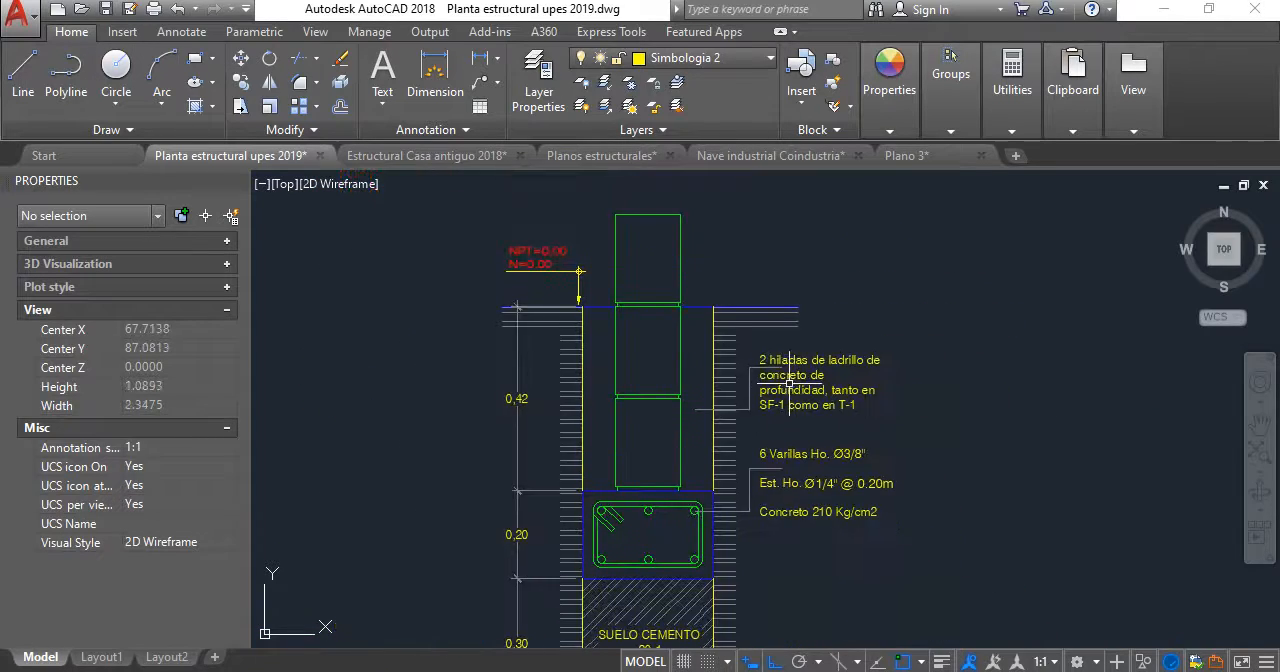
pyautogui.scroll(-2, 746, 404)
pyautogui.moveTo(748, 403); pyautogui.dragTo(802, 385, button='middle')
pyautogui.scroll(4, 729, 379)
pyautogui.scroll(-2, 727, 376)
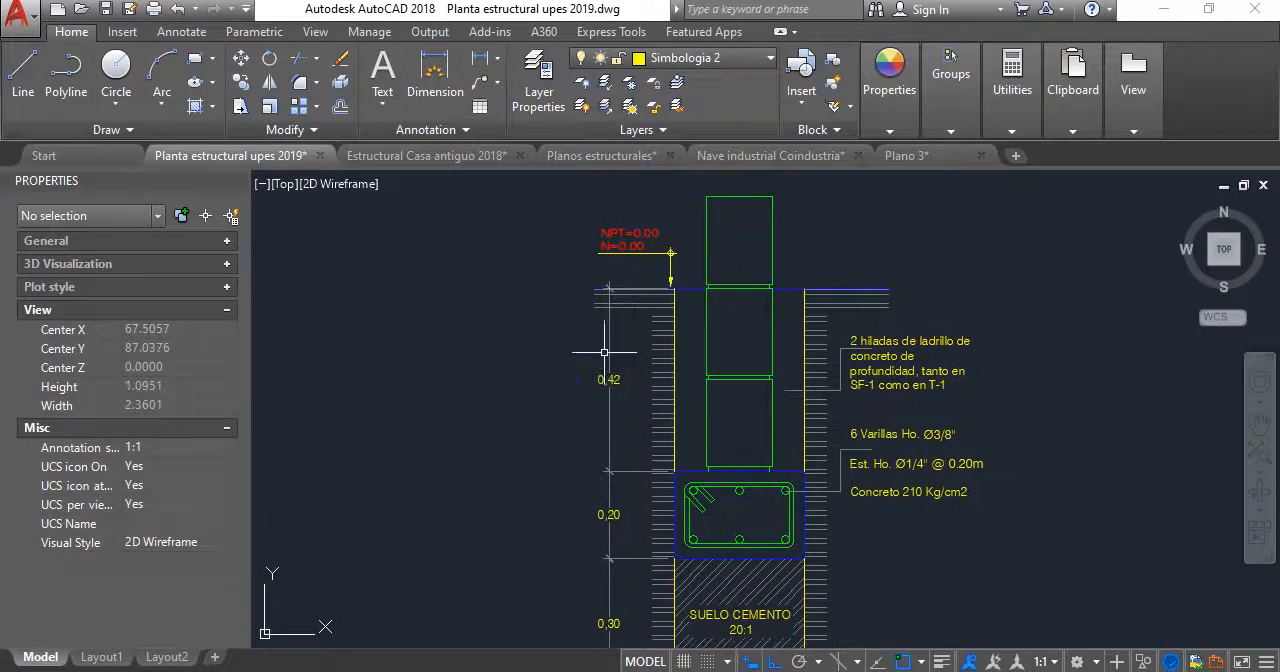
pyautogui.scroll(-4, 604, 352)
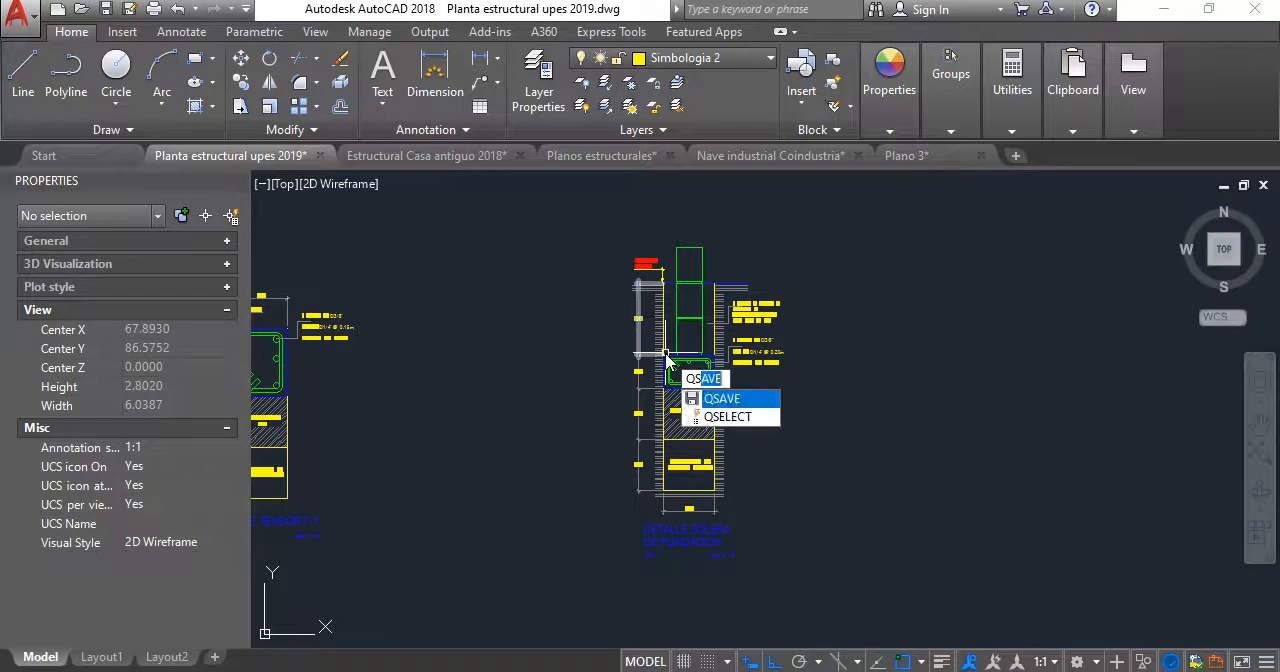
pyautogui.press('Return')
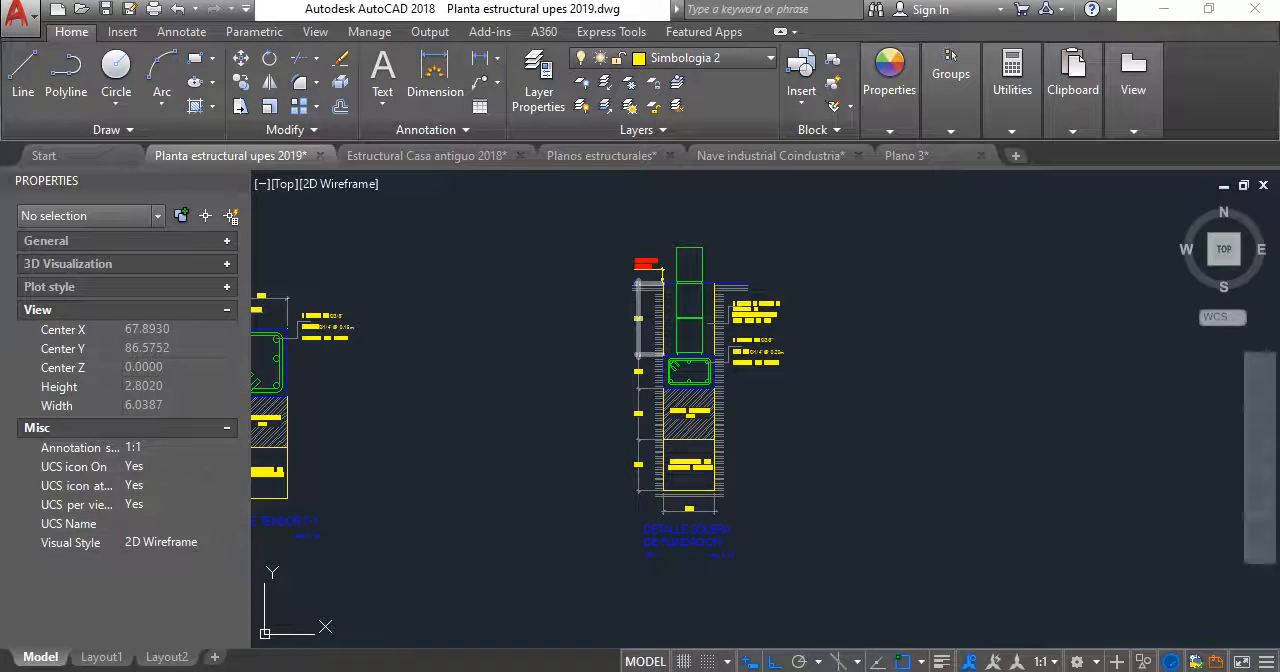
# - Examine how the T-1 and SF-1 details are placed relative to the other structural details below them
pyautogui.scroll(-3, 514, 317)
pyautogui.moveTo(514, 317); pyautogui.dragTo(653, 341, button='middle')
pyautogui.scroll(1, 644, 349)
pyautogui.scroll(-6, 644, 349)
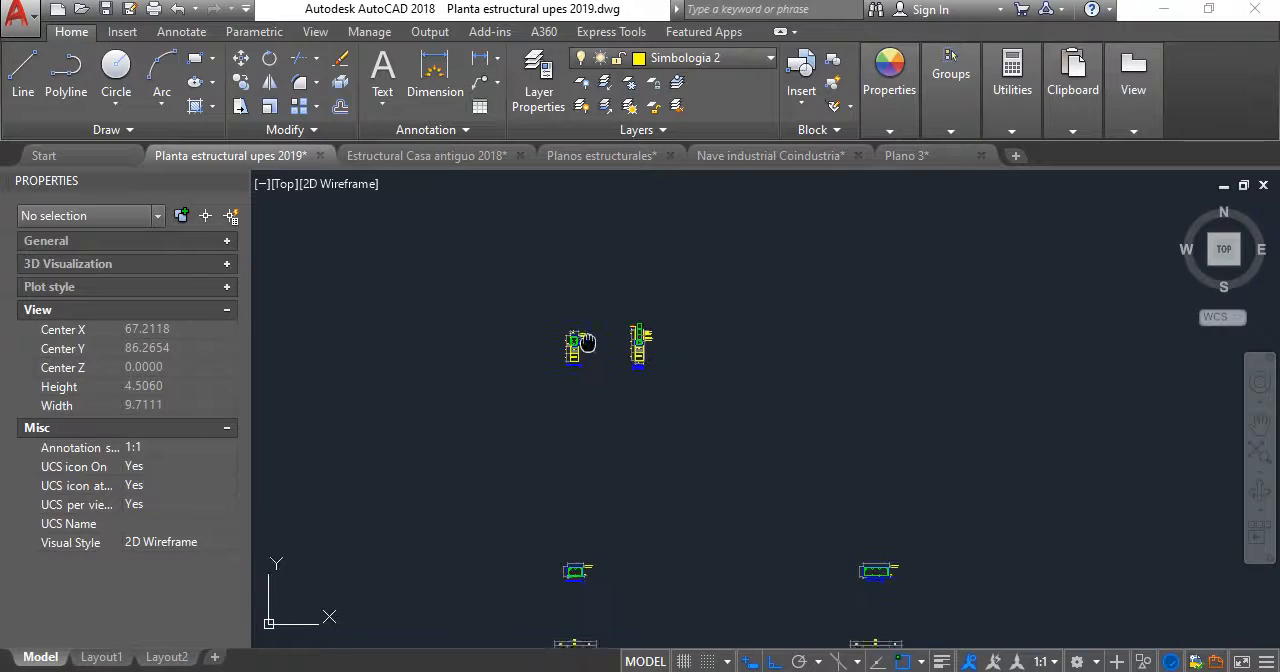
pyautogui.scroll(4, 700, 340)
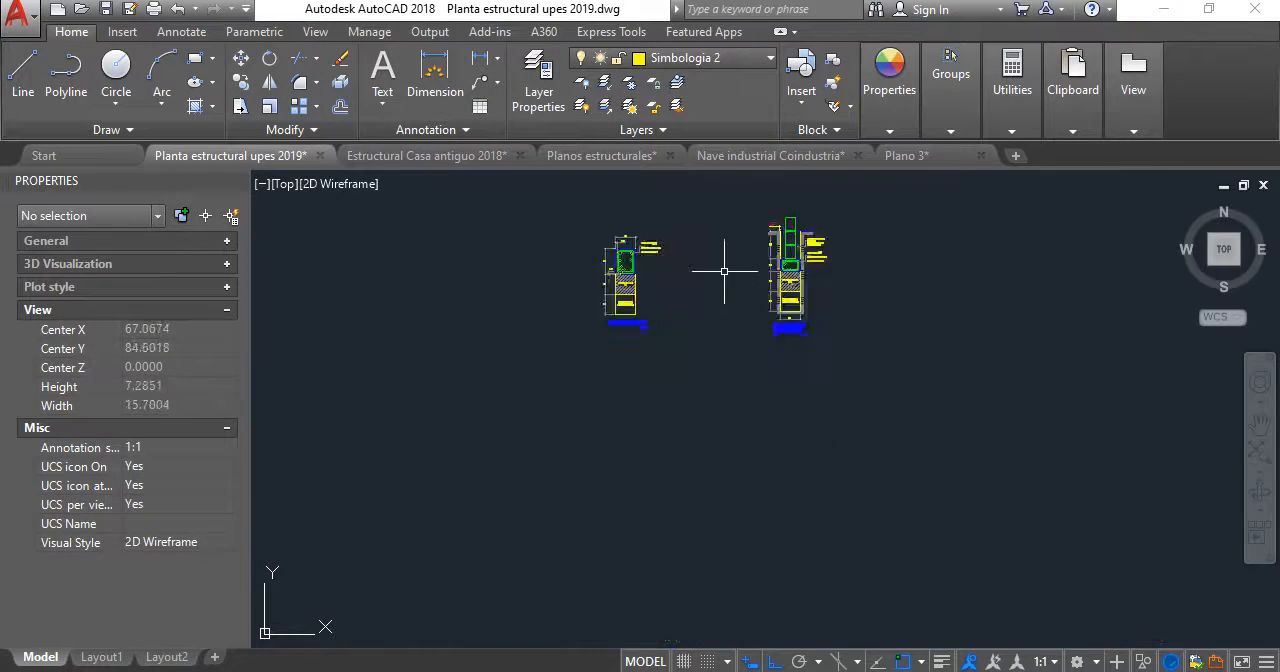
pyautogui.scroll(-5, 743, 271)
pyautogui.moveTo(743, 271); pyautogui.dragTo(723, 289, button='middle')
pyautogui.scroll(3, 735, 353)
pyautogui.scroll(2, 735, 353)
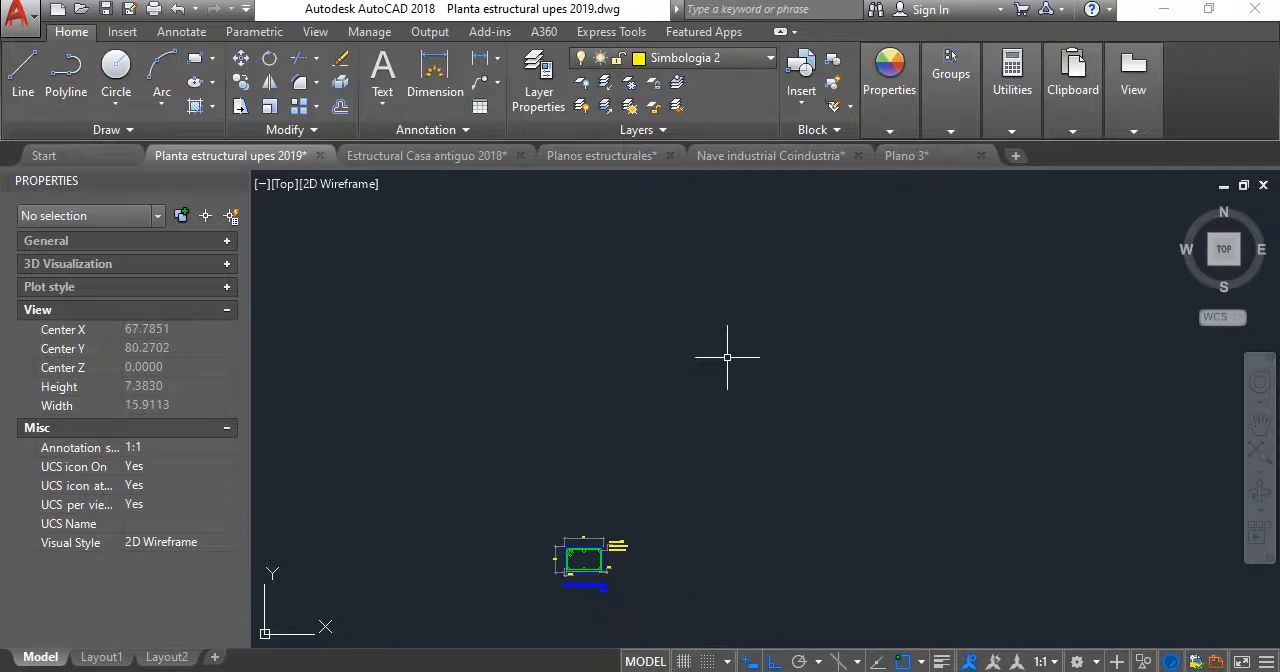
pyautogui.scroll(-4, 726, 357)
pyautogui.moveTo(716, 364); pyautogui.dragTo(531, 479, button='middle')
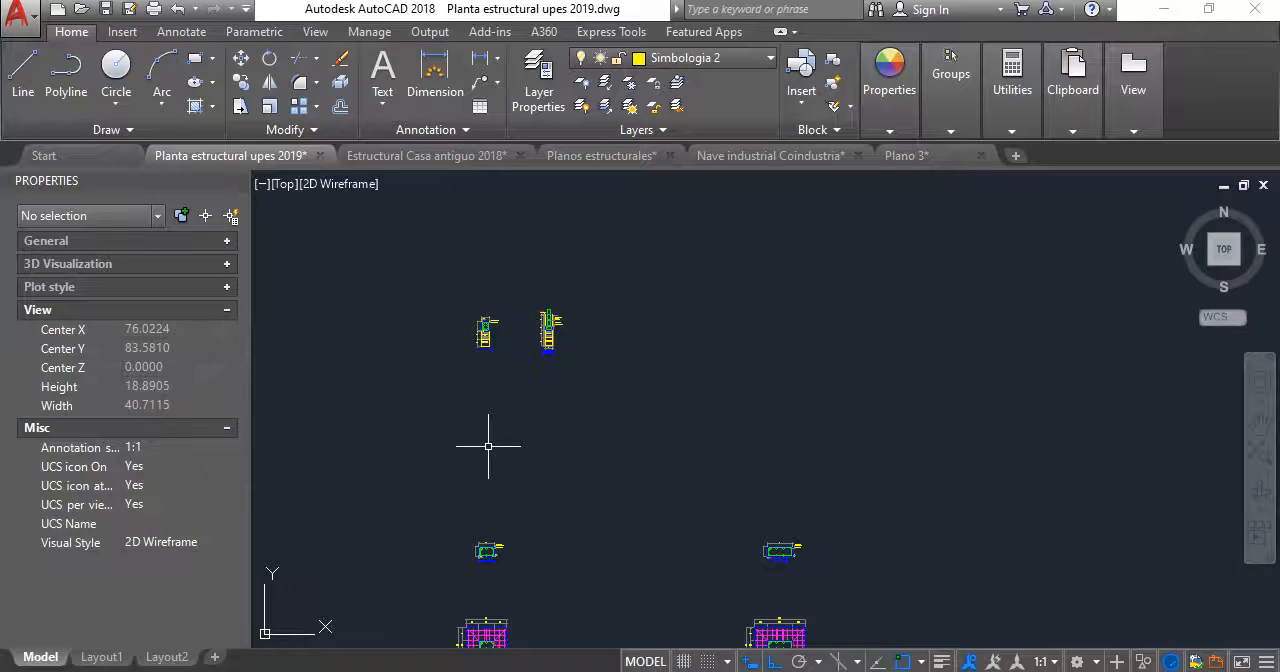
# - Switch to the Nave industrial Coindustria drawing and look over its plan and construction detail sheets
pyautogui.scroll(6, 503, 309)
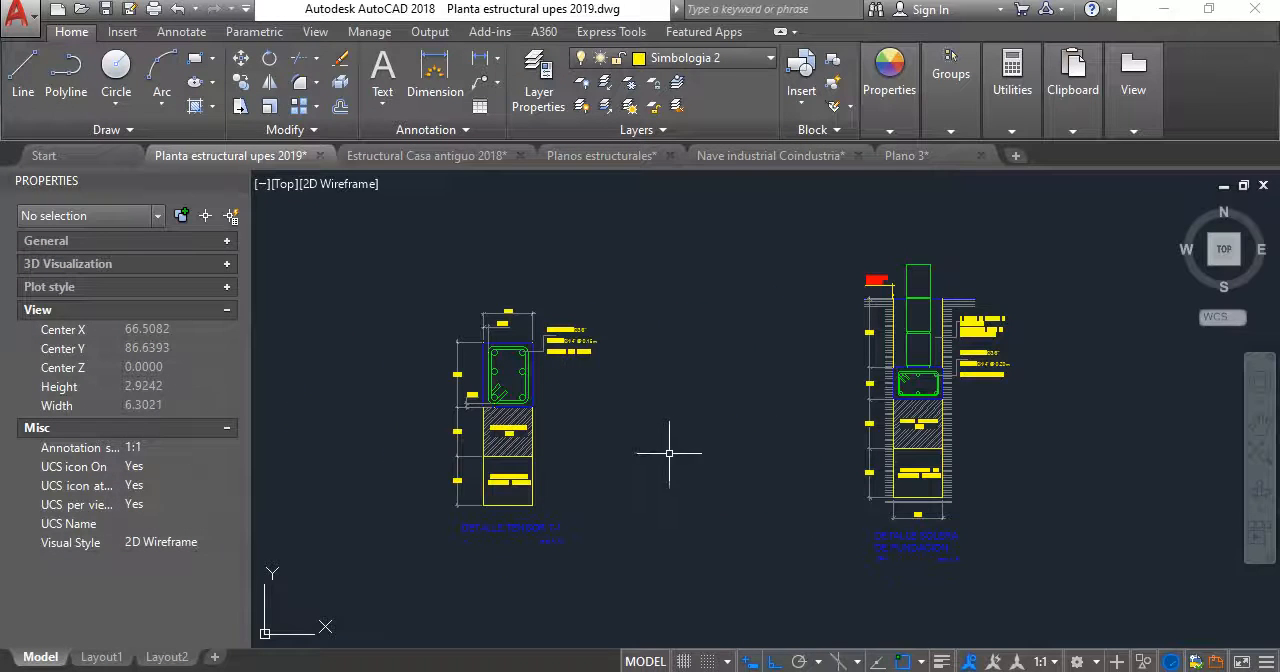
pyautogui.scroll(-2, 640, 400)
pyautogui.scroll(-2, 614, 306)
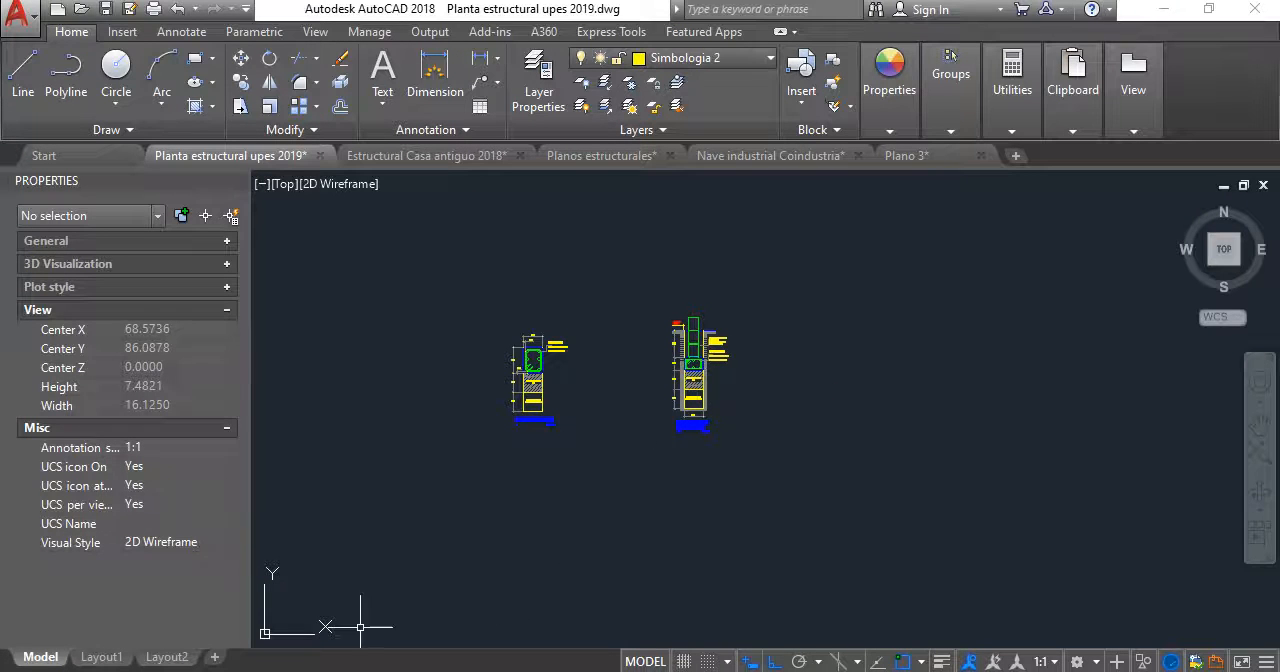
pyautogui.click(770, 155)
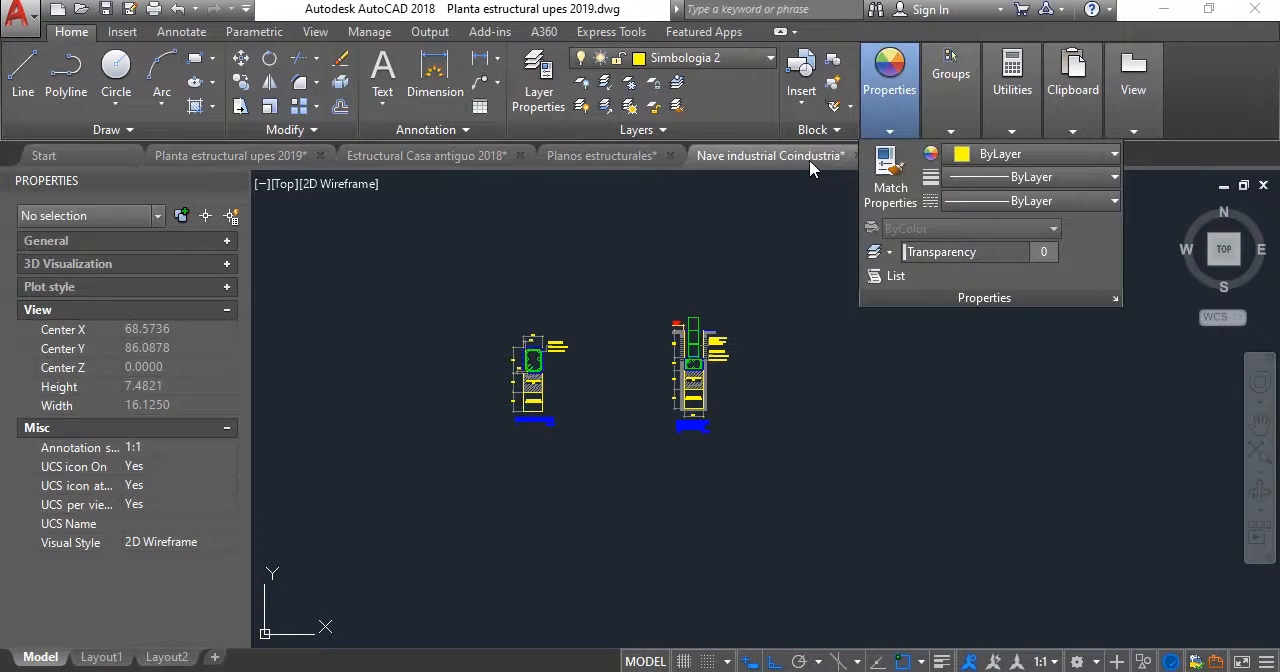
pyautogui.scroll(10, 759, 353)
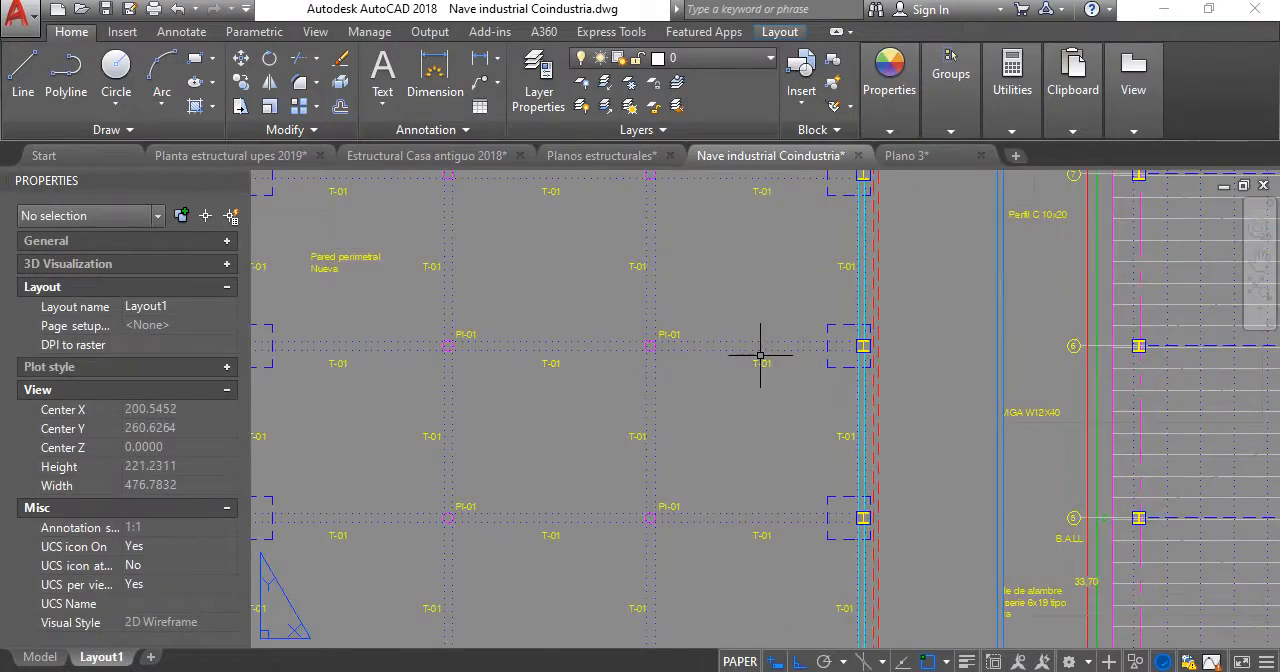
pyautogui.scroll(-4, 760, 354)
pyautogui.moveTo(1085, 368)
pyautogui.mouseDown(button='middle')
pyautogui.moveTo(1012, 339)
pyautogui.moveTo(650, 328)
pyautogui.mouseUp(button='middle')
pyautogui.scroll(-4, 650, 328)
pyautogui.moveTo(934, 297); pyautogui.dragTo(735, 320, button='middle')
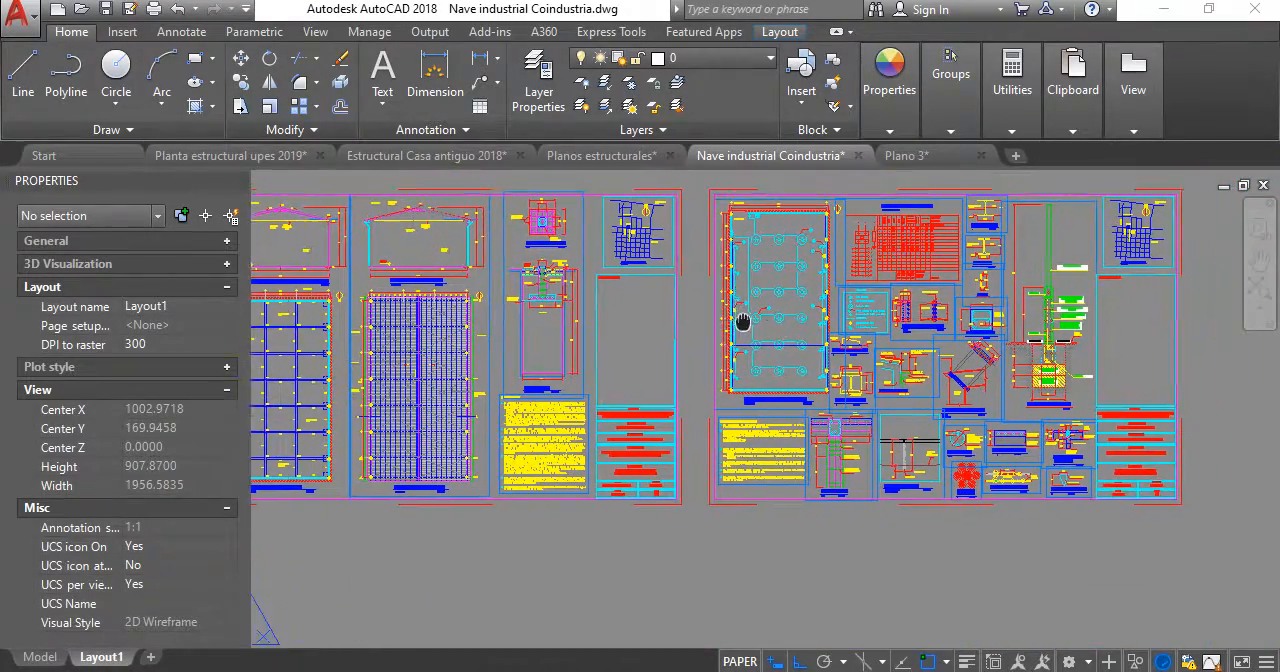
# - Switch to the Estructural Casa antiguo 2018 drawing and examine the structural slab and foundation plans on its layout sheet
pyautogui.click(450, 162)
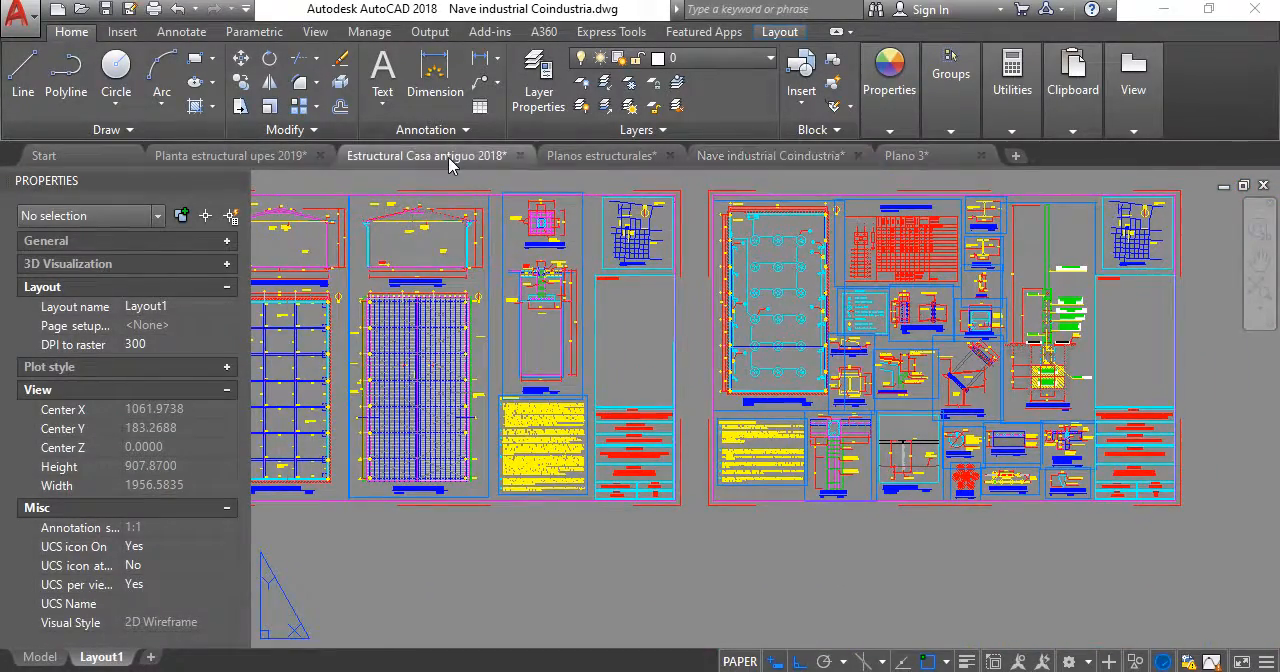
pyautogui.scroll(-5, 586, 323)
pyautogui.moveTo(586, 323); pyautogui.dragTo(840, 385, button='middle')
pyautogui.scroll(-5, 921, 333)
pyautogui.moveTo(849, 333); pyautogui.dragTo(802, 403, button='middle')
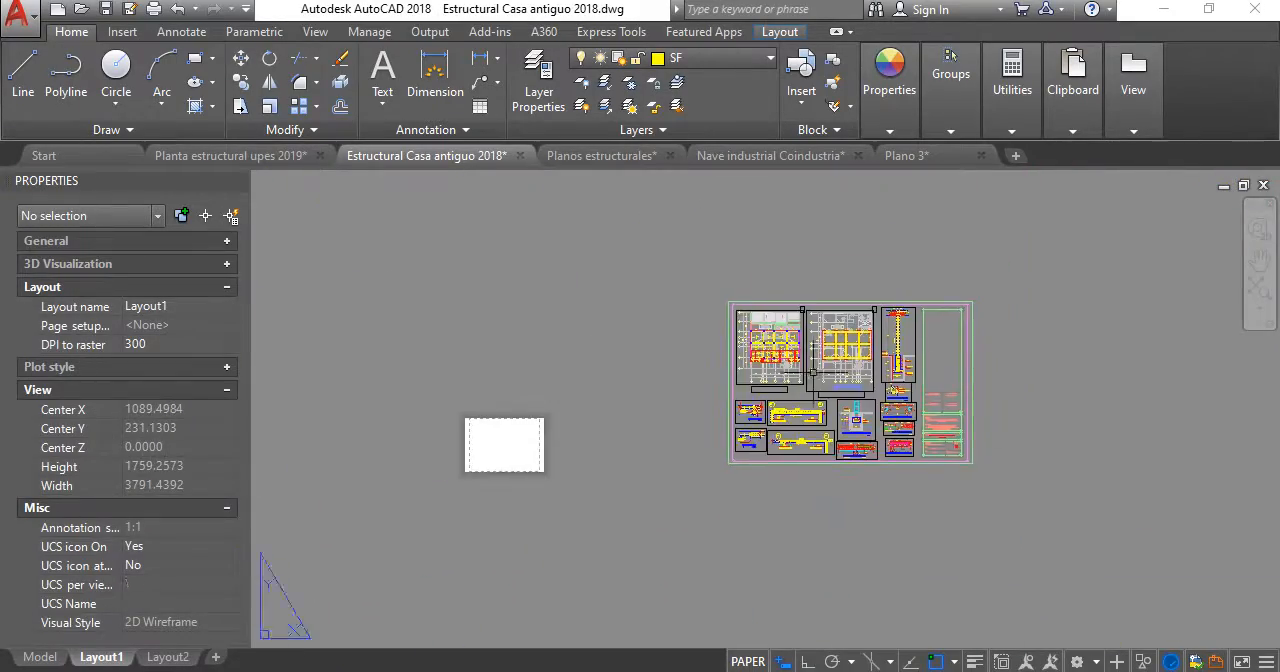
pyautogui.scroll(8, 815, 360)
pyautogui.moveTo(811, 275); pyautogui.dragTo(818, 331, button='middle')
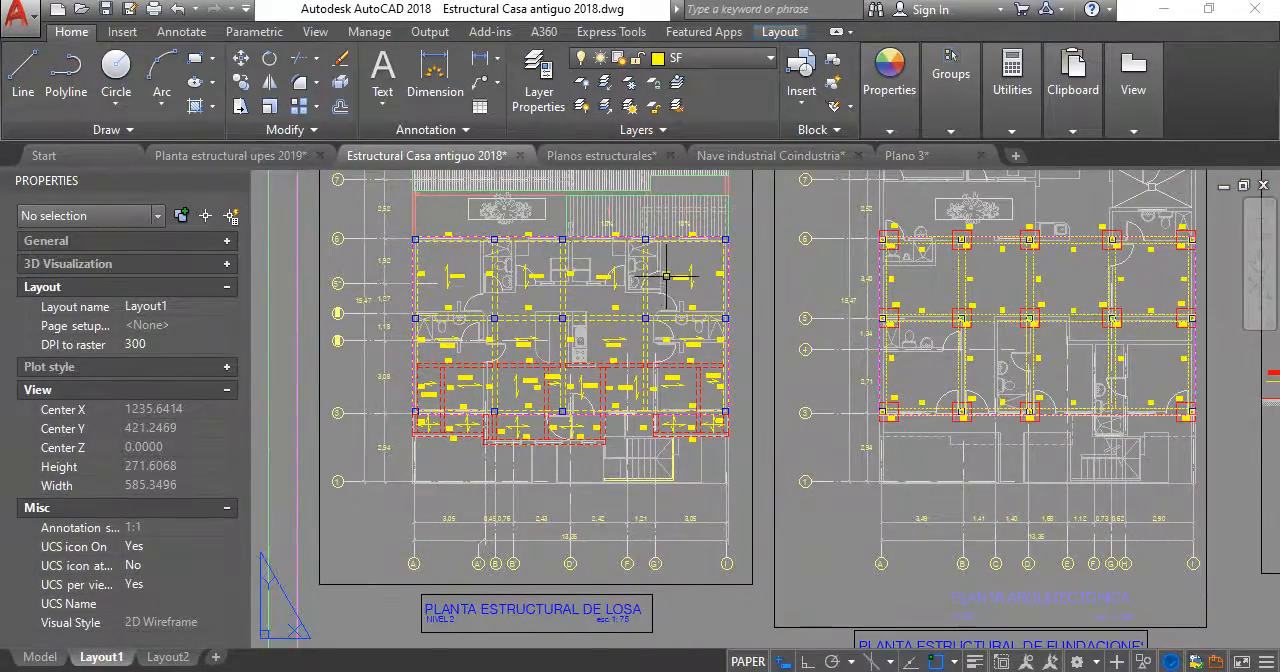
pyautogui.scroll(4, 666, 275)
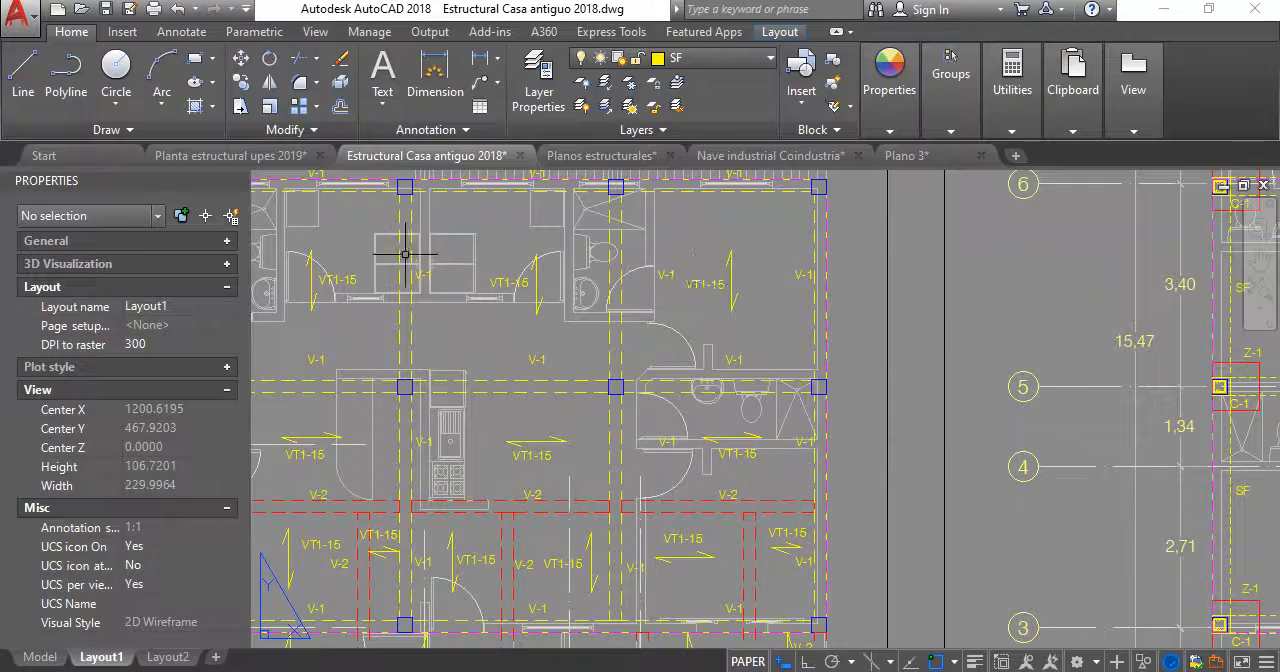
pyautogui.moveTo(335, 288); pyautogui.dragTo(590, 273, button='middle')
pyautogui.scroll(-2, 606, 283)
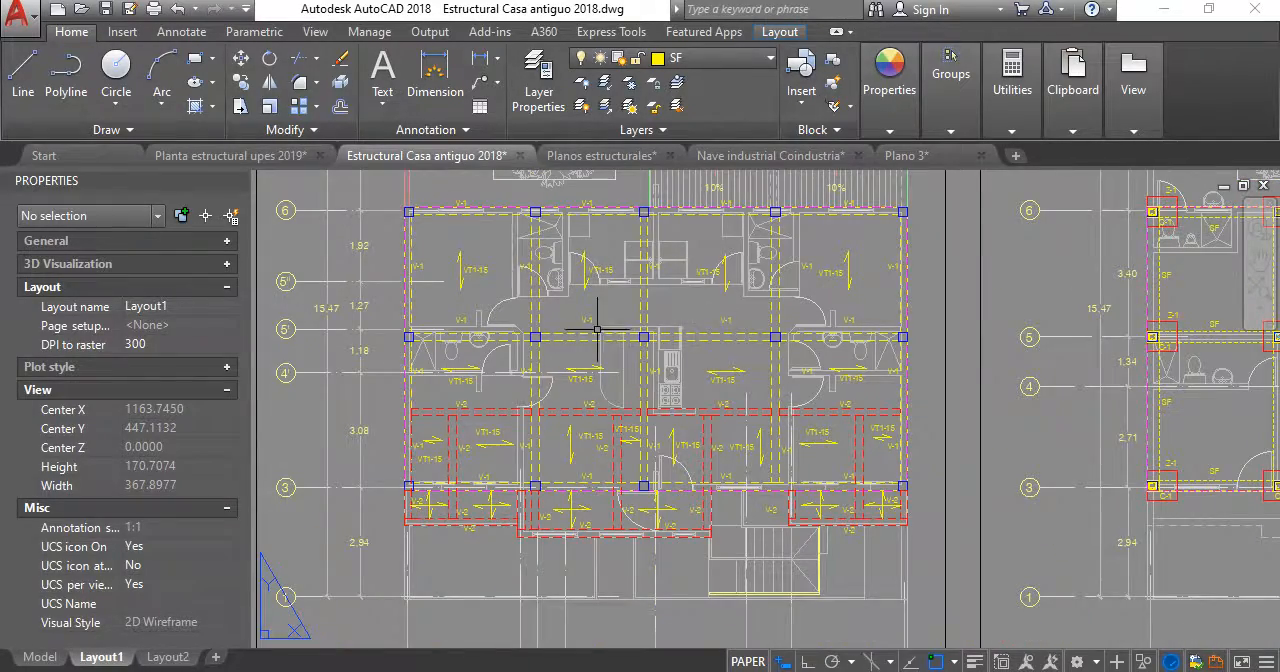
pyautogui.moveTo(805, 371); pyautogui.dragTo(591, 265, button='middle')
pyautogui.scroll(-2, 640, 294)
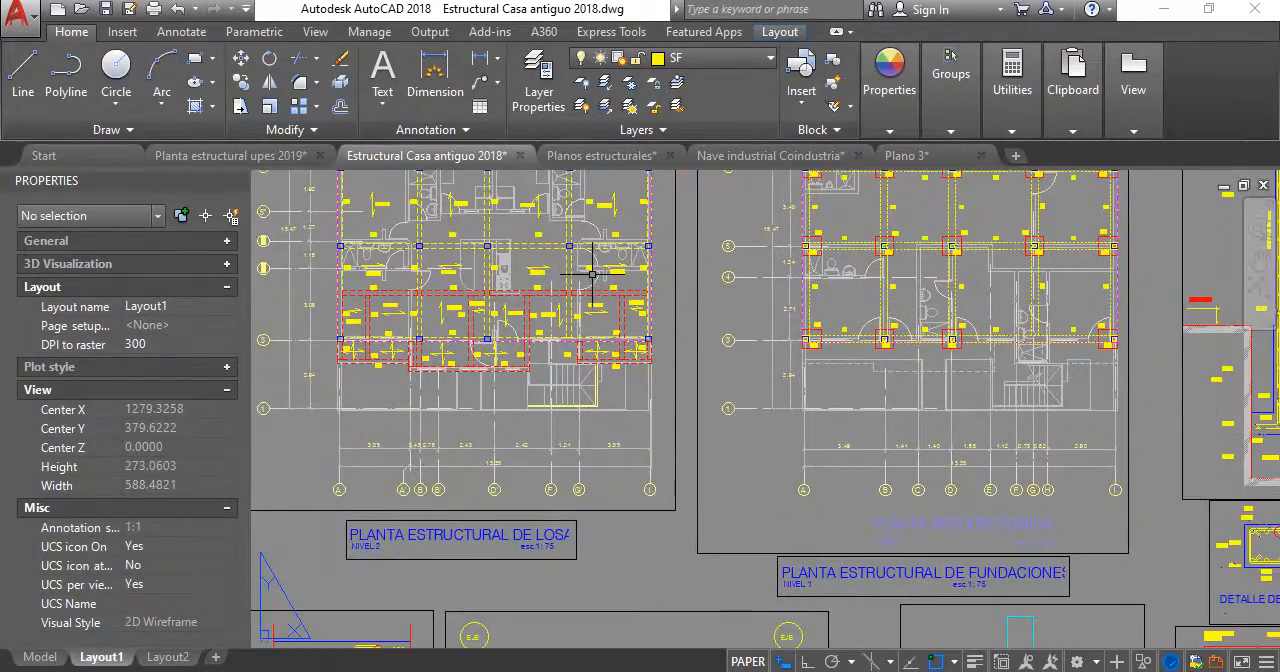
pyautogui.scroll(4, 591, 265)
pyautogui.scroll(-6, 532, 252)
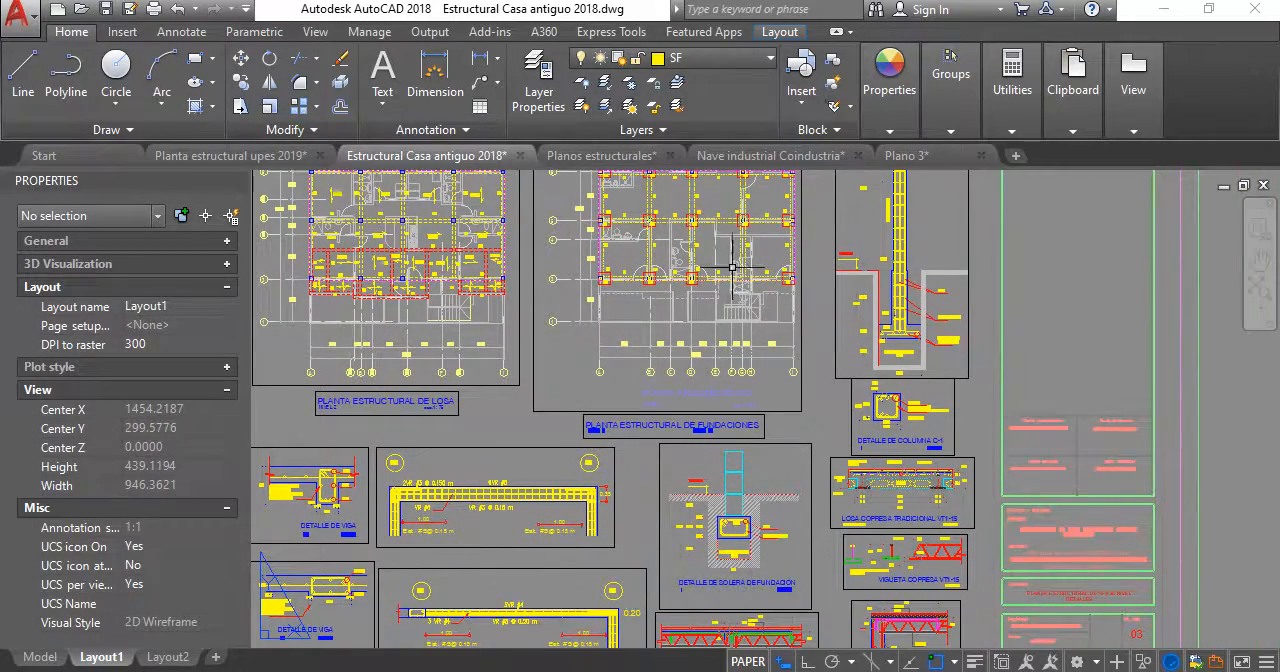
# - Examine the joist support details for the intermediate and exterior beams near the sheet's lower edge
pyautogui.scroll(-1, 909, 372)
pyautogui.moveTo(909, 372); pyautogui.dragTo(911, 280, button='middle')
pyautogui.moveTo(769, 270); pyautogui.dragTo(660, 332, button='middle')
pyautogui.scroll(3, 794, 452)
pyautogui.scroll(-1, 830, 467)
pyautogui.moveTo(830, 467); pyautogui.dragTo(868, 338, button='middle')
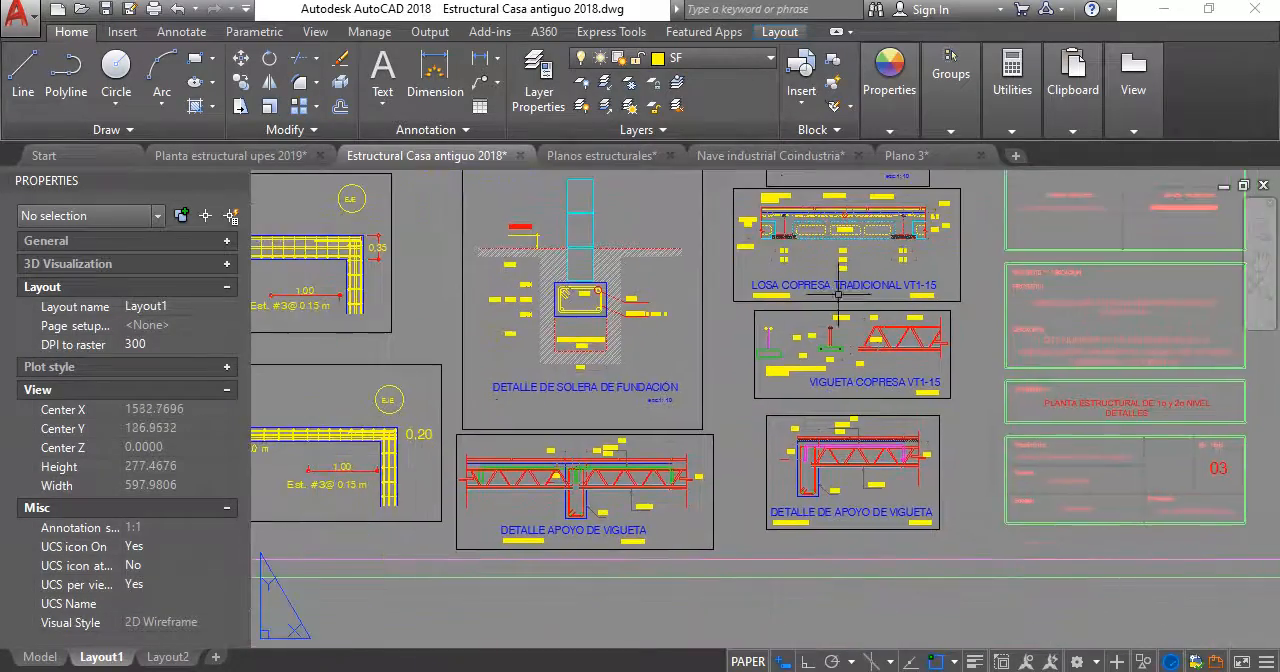
pyautogui.moveTo(660, 380); pyautogui.dragTo(895, 348, button='middle')
pyautogui.scroll(3, 818, 500)
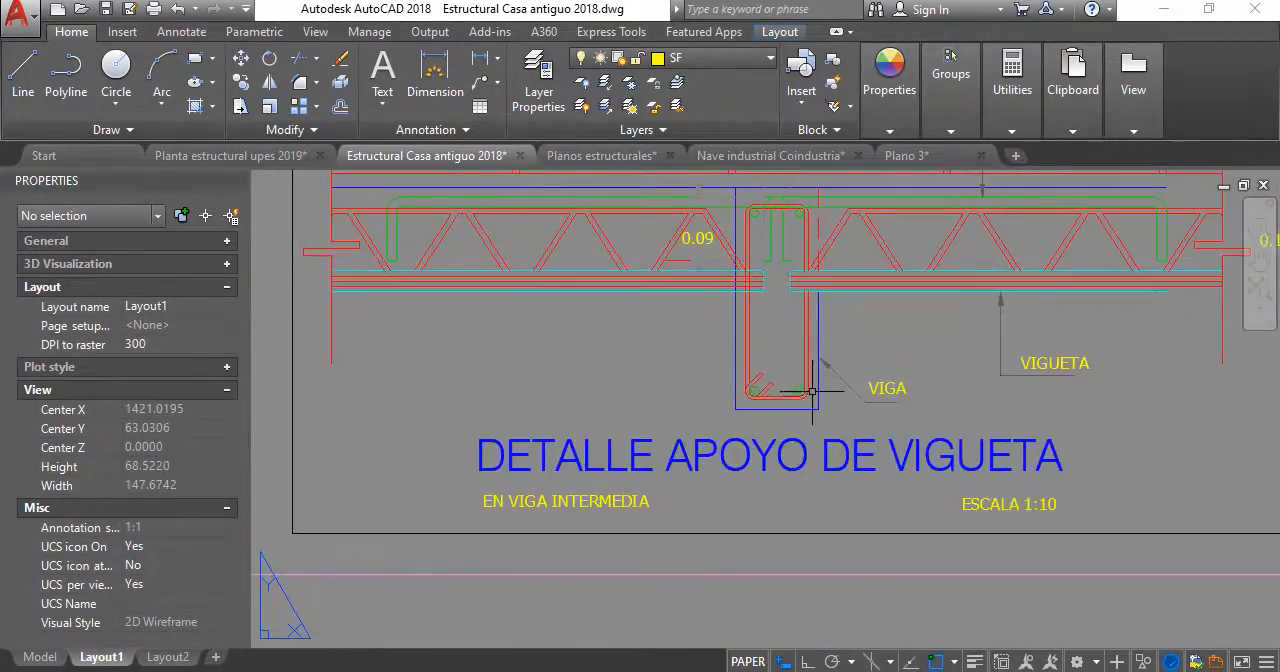
pyautogui.moveTo(816, 384); pyautogui.dragTo(665, 420, button='middle')
pyautogui.scroll(-2, 672, 385)
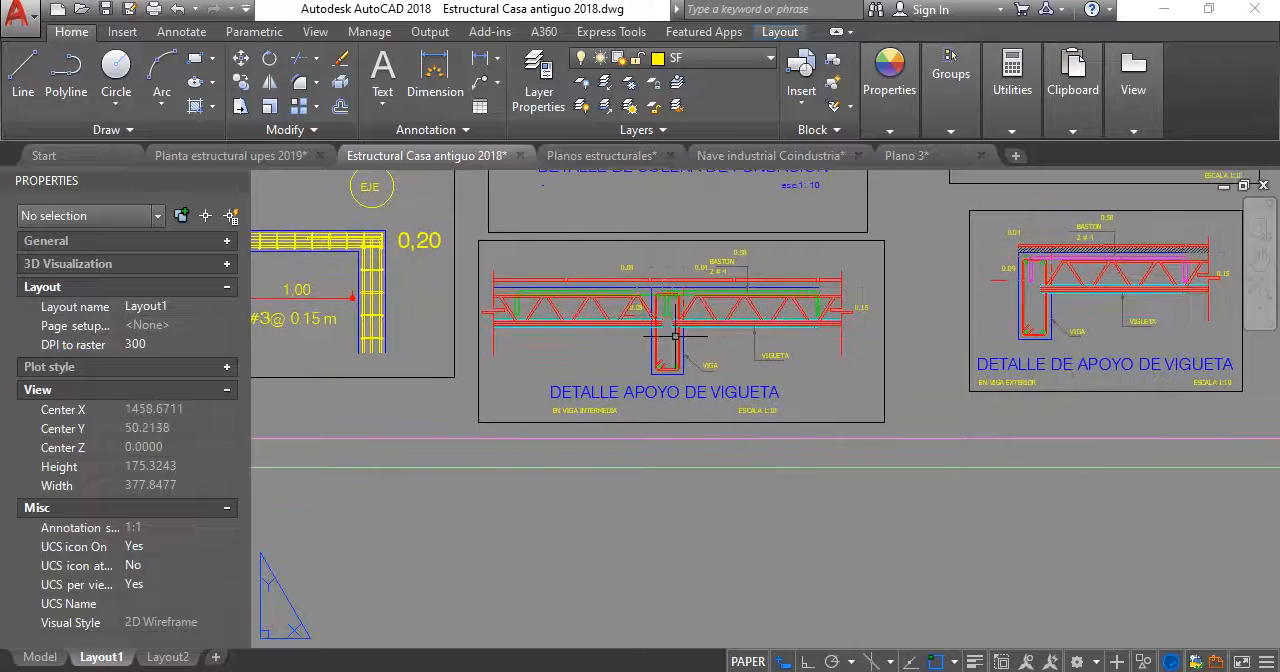
pyautogui.scroll(-1, 663, 330)
pyautogui.scroll(2, 904, 312)
pyautogui.scroll(-4, 837, 346)
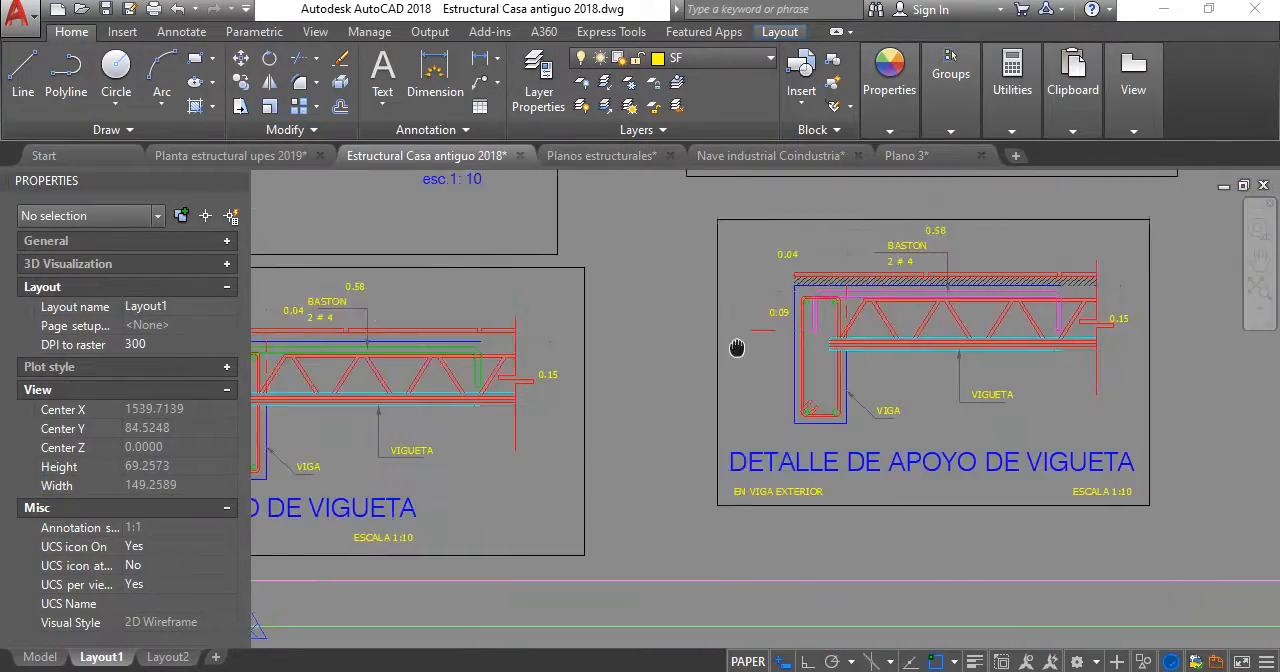
# - Examine the V-1 beam detail, including its longitudinal bars, stirrup notes and concrete cover dimensions
pyautogui.moveTo(745, 335); pyautogui.dragTo(855, 434, button='middle')
pyautogui.scroll(2, 435, 413)
pyautogui.scroll(1, 435, 413)
pyautogui.moveTo(453, 410); pyautogui.dragTo(610, 359, button='middle')
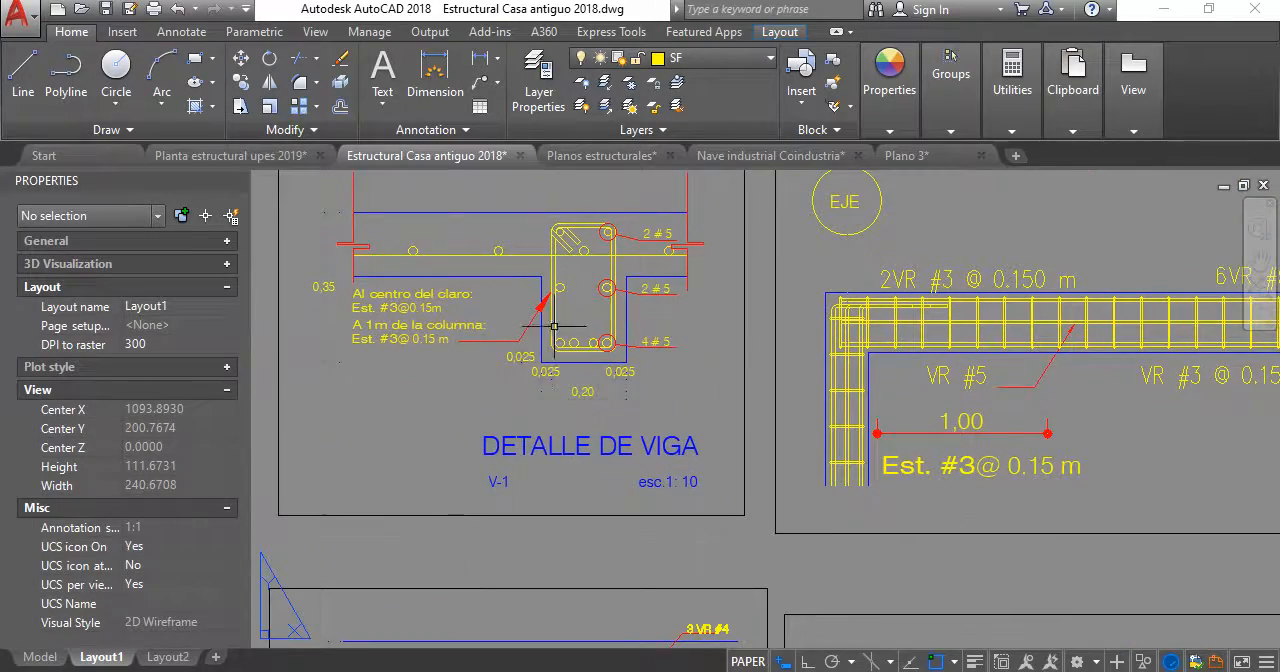
pyautogui.scroll(1, 580, 306)
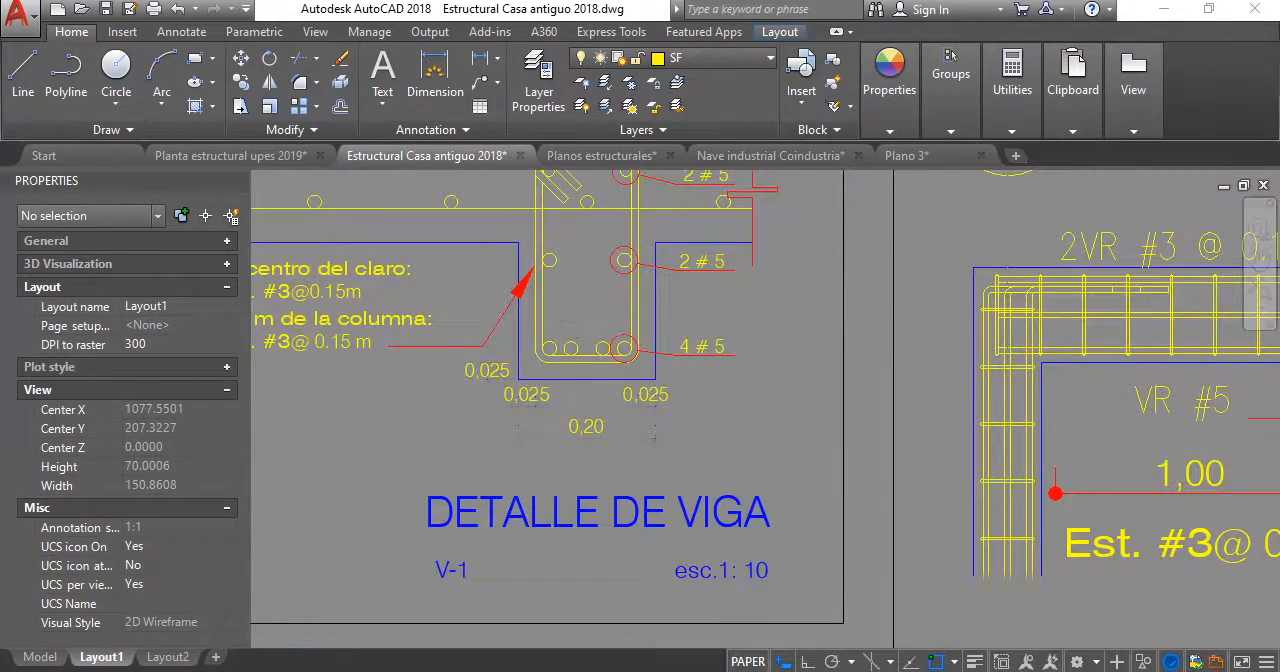
pyautogui.scroll(-1, 573, 395)
pyautogui.scroll(-1, 584, 307)
pyautogui.scroll(3, 556, 378)
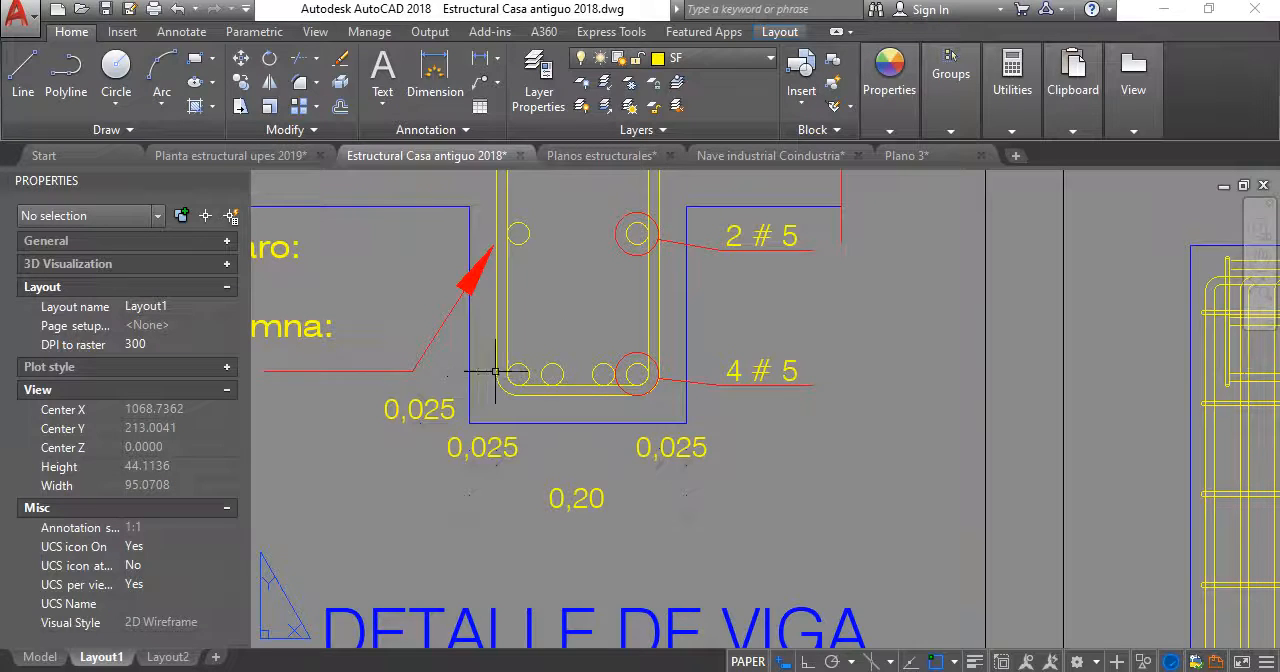
pyautogui.scroll(-1, 623, 549)
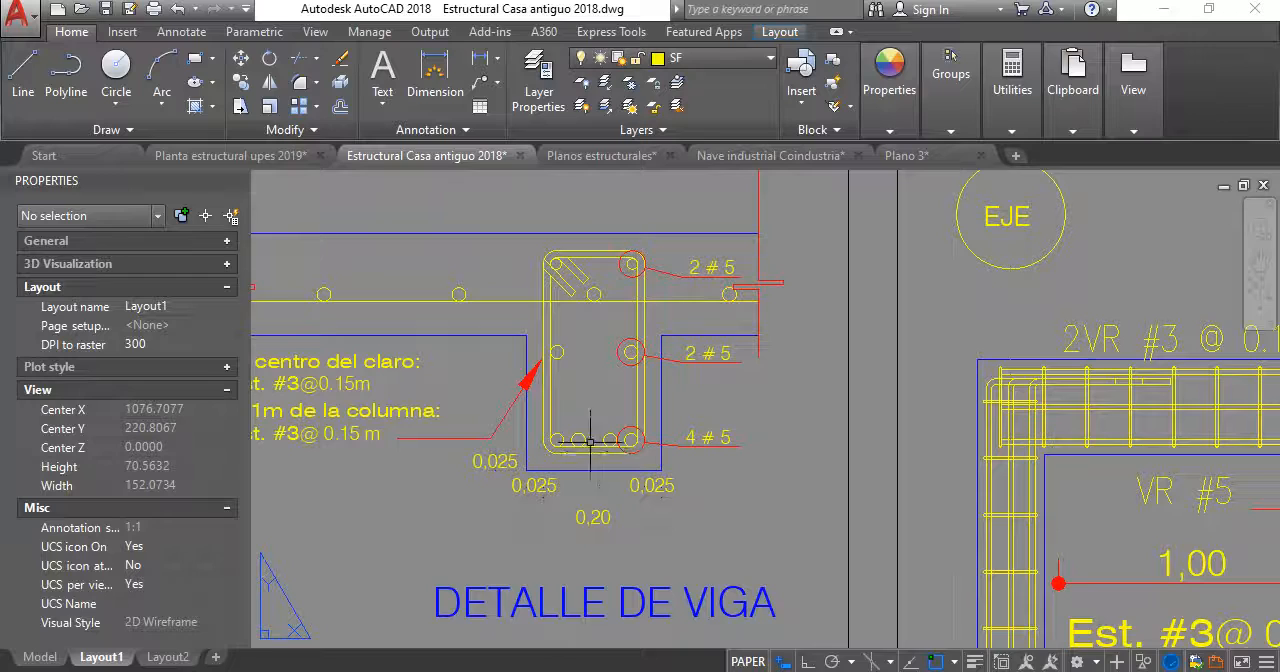
pyautogui.moveTo(523, 385); pyautogui.dragTo(545, 415, button='middle')
pyautogui.scroll(-1, 623, 437)
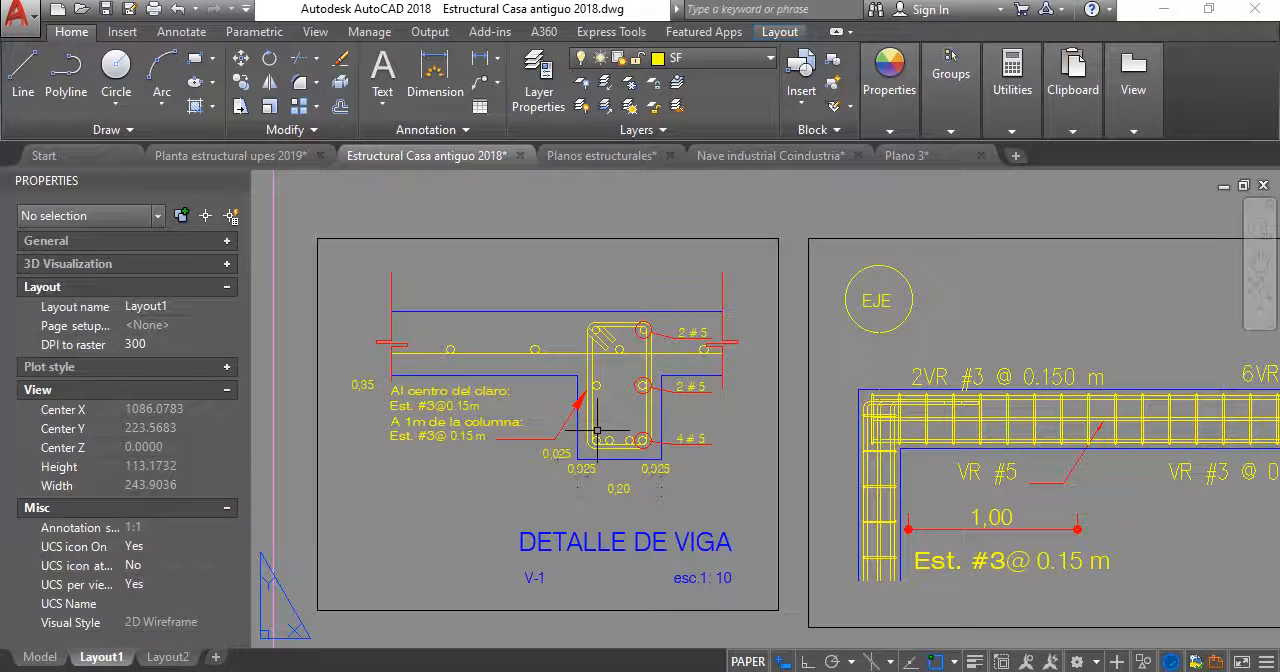
pyautogui.moveTo(614, 520); pyautogui.dragTo(608, 466, button='middle')
pyautogui.scroll(-1, 563, 313)
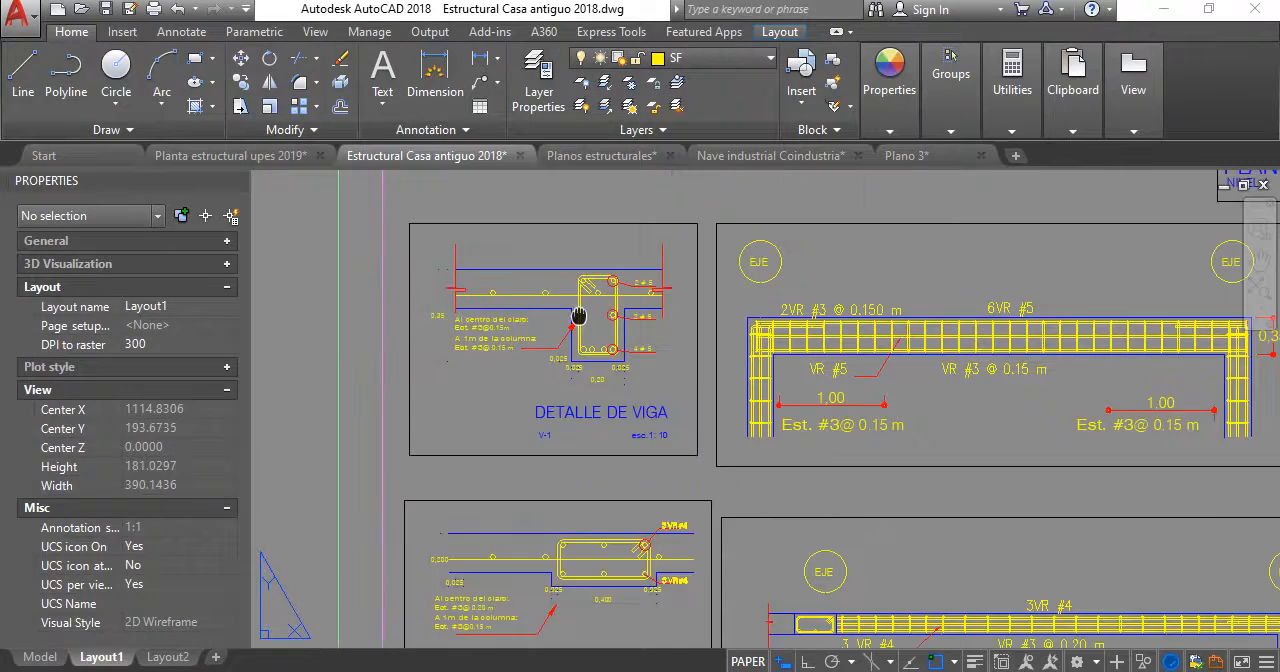
# - Compare the V-2 beam section with the V-1 section, reading their stirrup spacing notes and width dimensions
pyautogui.moveTo(616, 594); pyautogui.dragTo(622, 394, button='middle')
pyautogui.scroll(1, 577, 488)
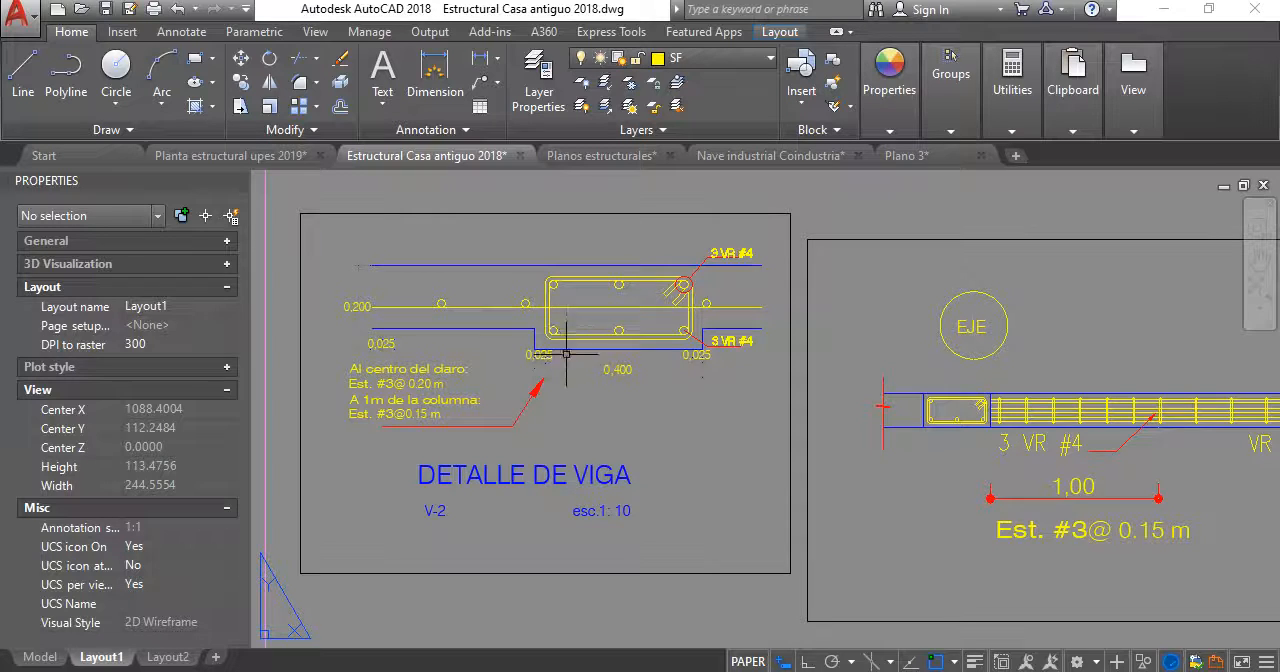
pyautogui.scroll(-5, 566, 354)
pyautogui.scroll(5, 598, 455)
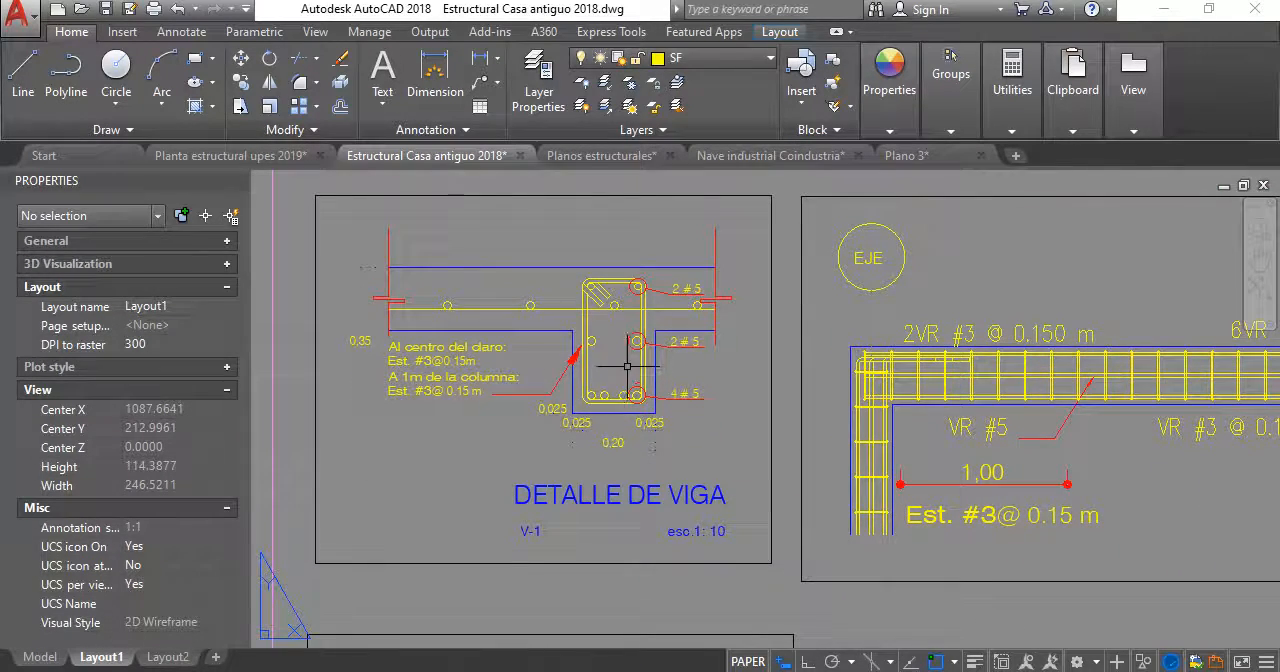
pyautogui.scroll(-4, 603, 331)
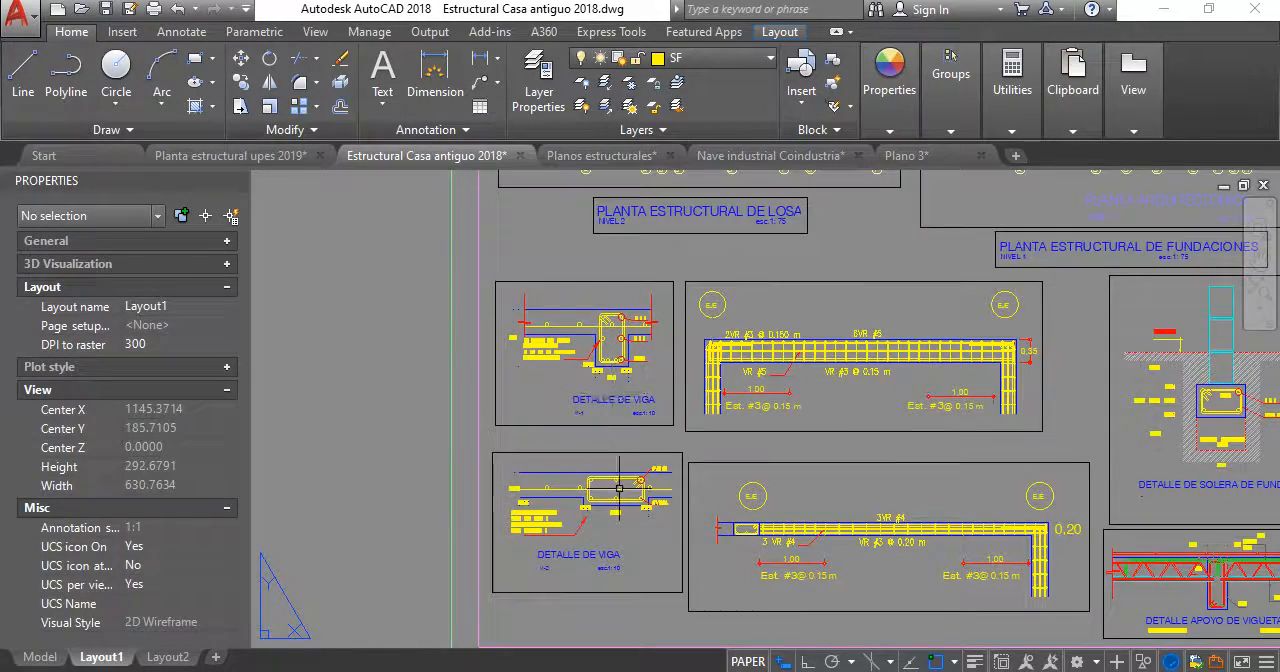
pyautogui.scroll(4, 570, 374)
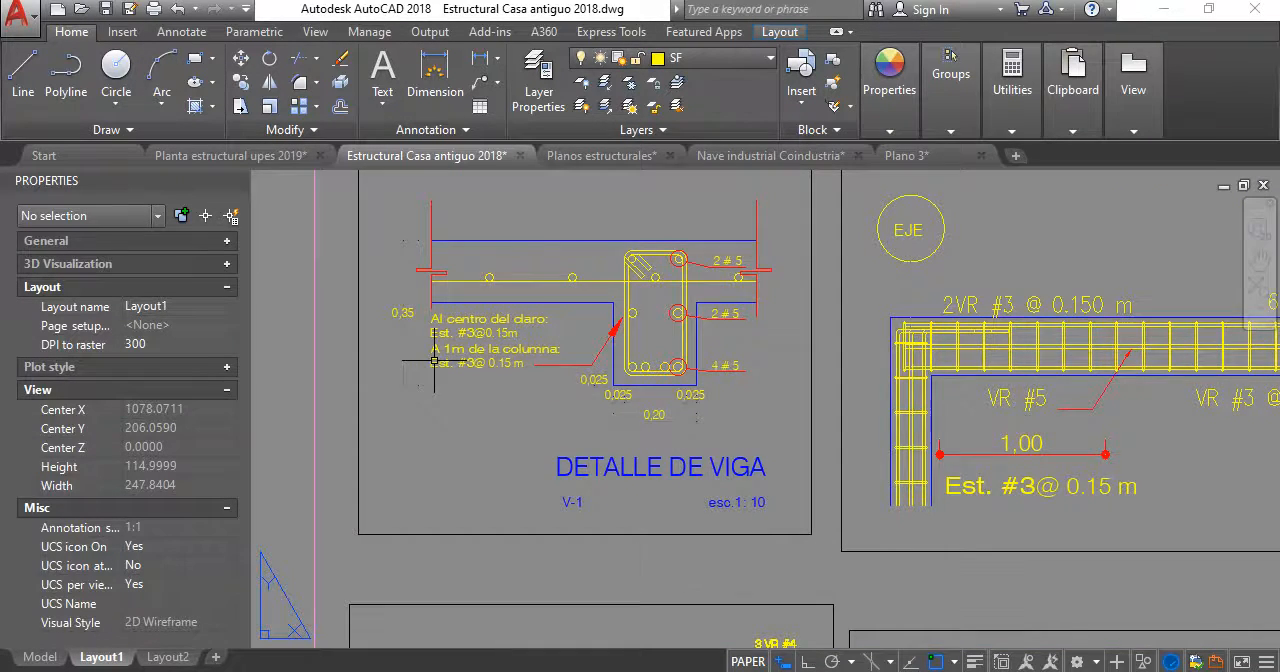
pyautogui.scroll(4, 435, 360)
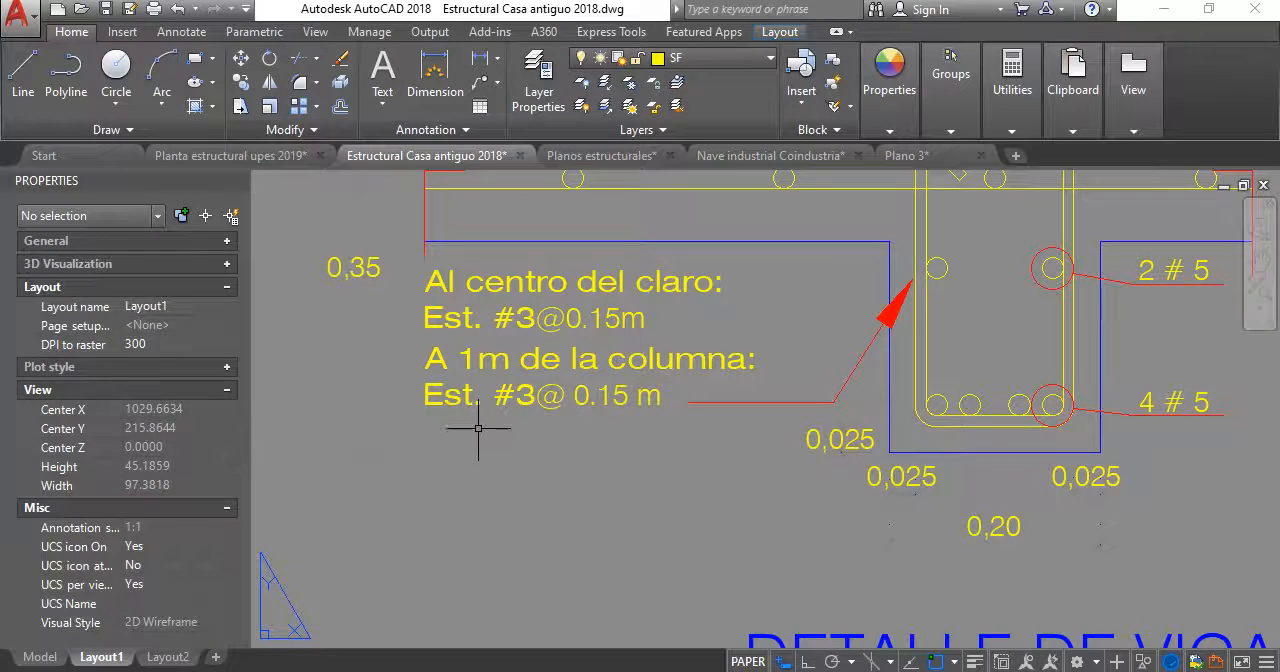
pyautogui.scroll(-5, 478, 428)
pyautogui.scroll(2, 616, 305)
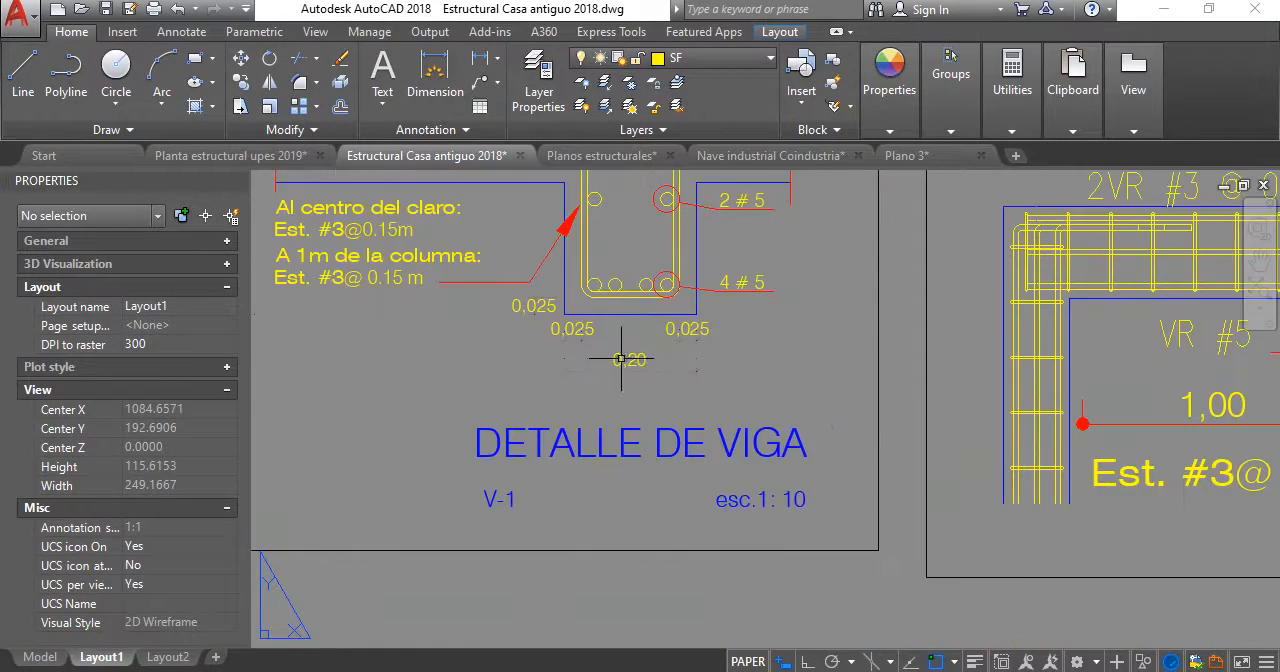
pyautogui.scroll(-2, 620, 358)
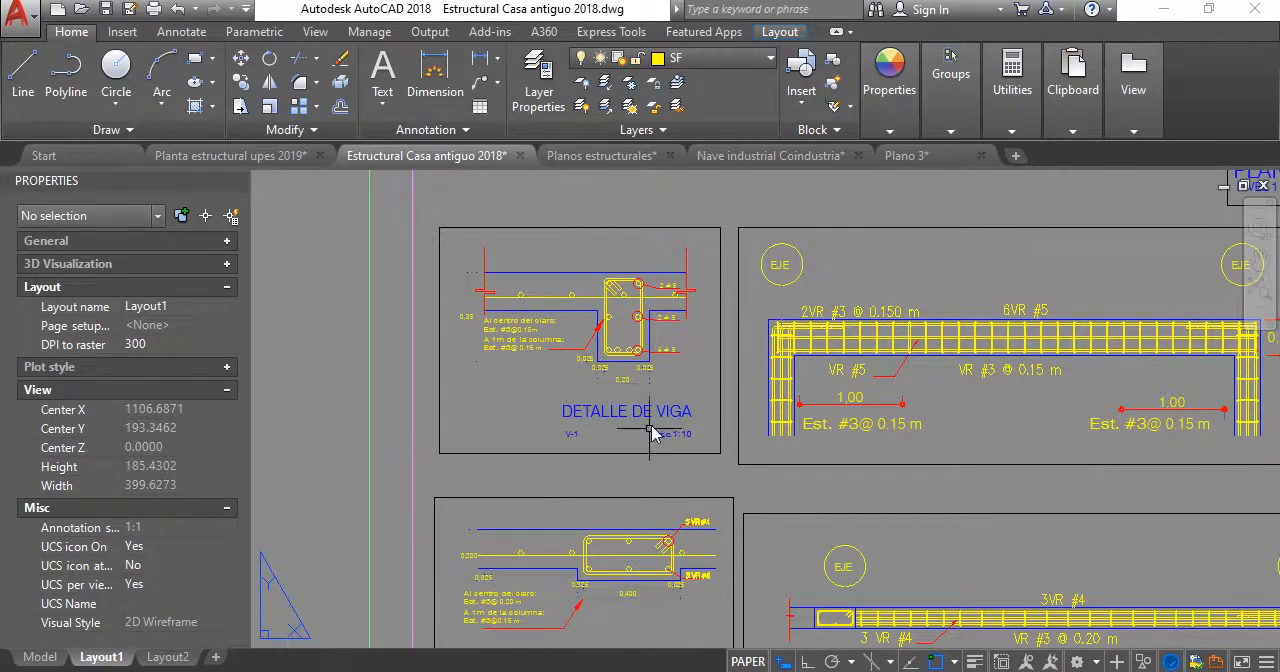
# - Examine the foundation footing detail with its soil-cement base and the neighbouring column, slab and joist details
pyautogui.scroll(-2, 650, 430)
pyautogui.moveTo(635, 405); pyautogui.dragTo(517, 350, button='middle')
pyautogui.moveTo(660, 371); pyautogui.dragTo(526, 409, button='middle')
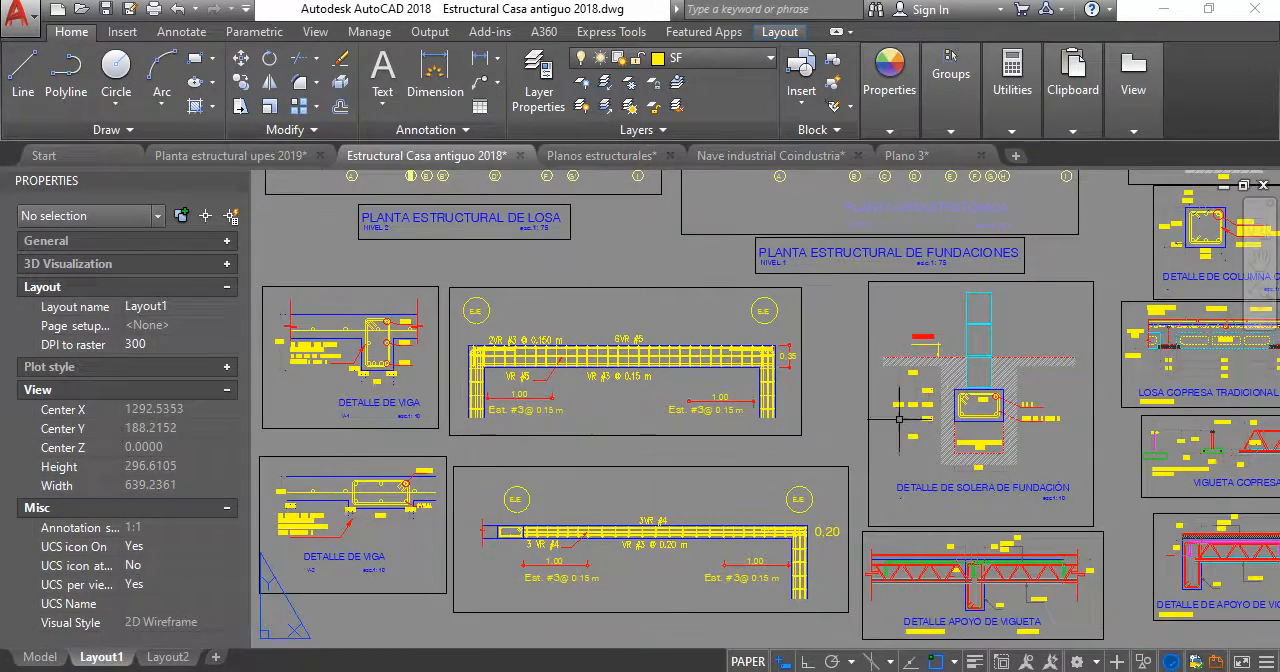
pyautogui.scroll(6, 1057, 394)
pyautogui.scroll(-6, 660, 330)
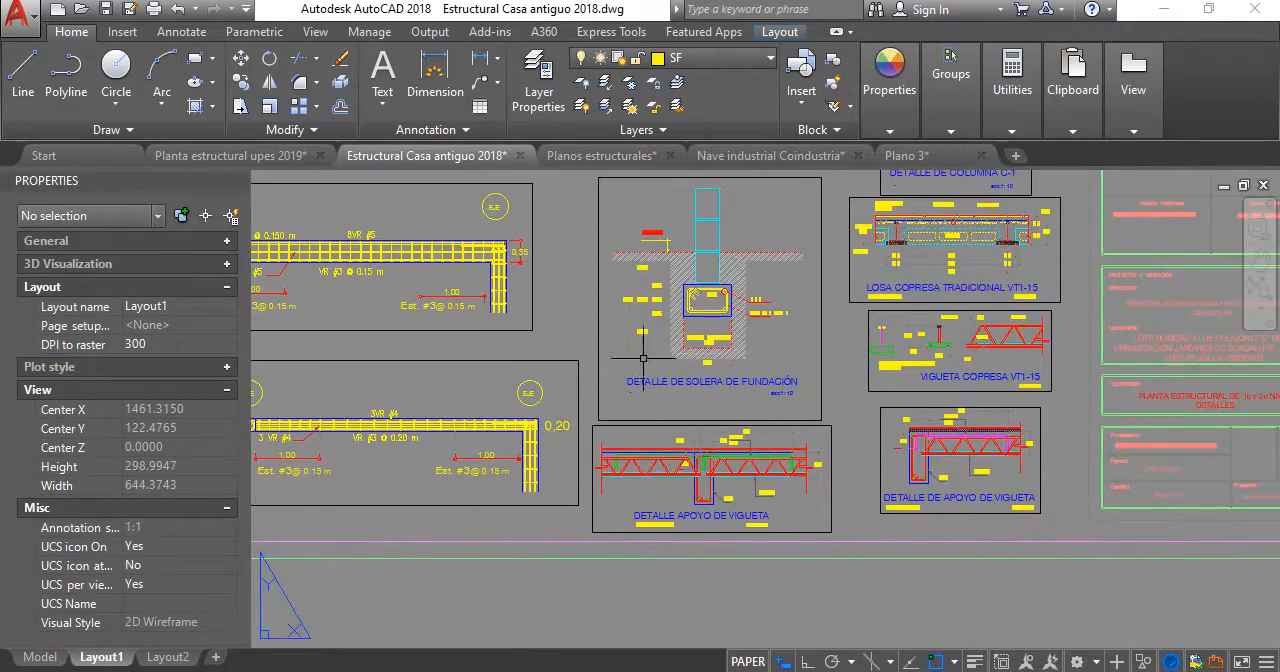
pyautogui.scroll(-2, 643, 357)
pyautogui.scroll(6, 725, 422)
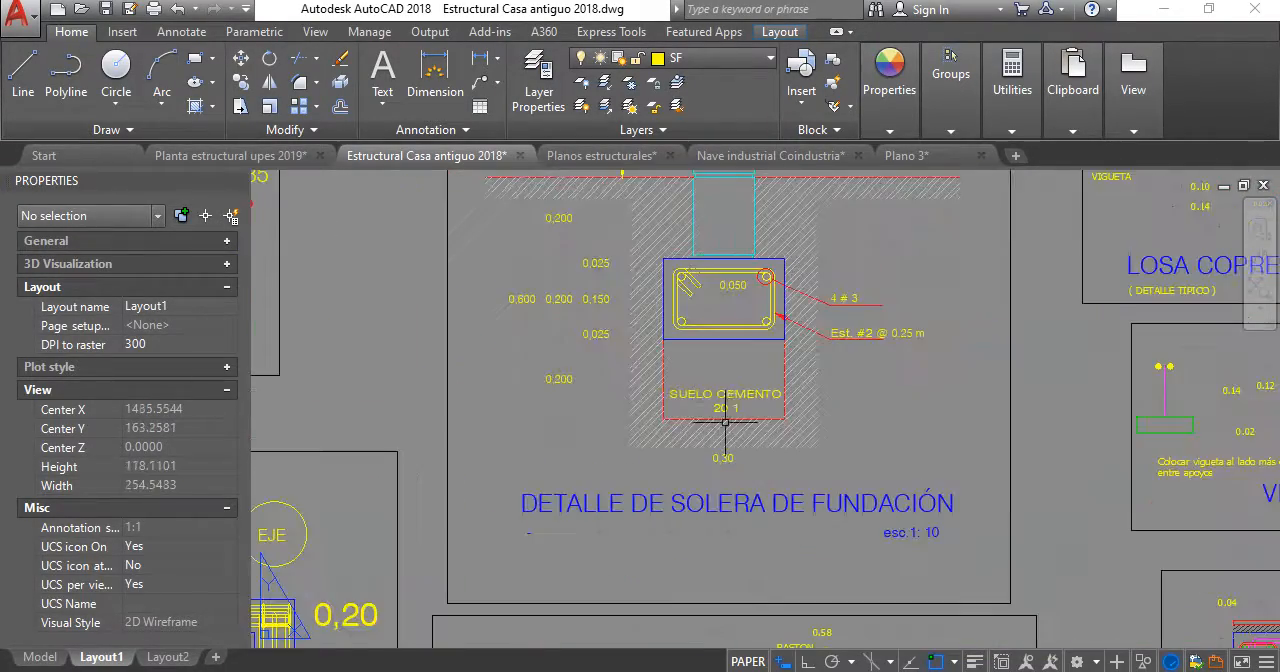
pyautogui.scroll(-5, 725, 422)
pyautogui.moveTo(927, 308); pyautogui.dragTo(812, 378, button='middle')
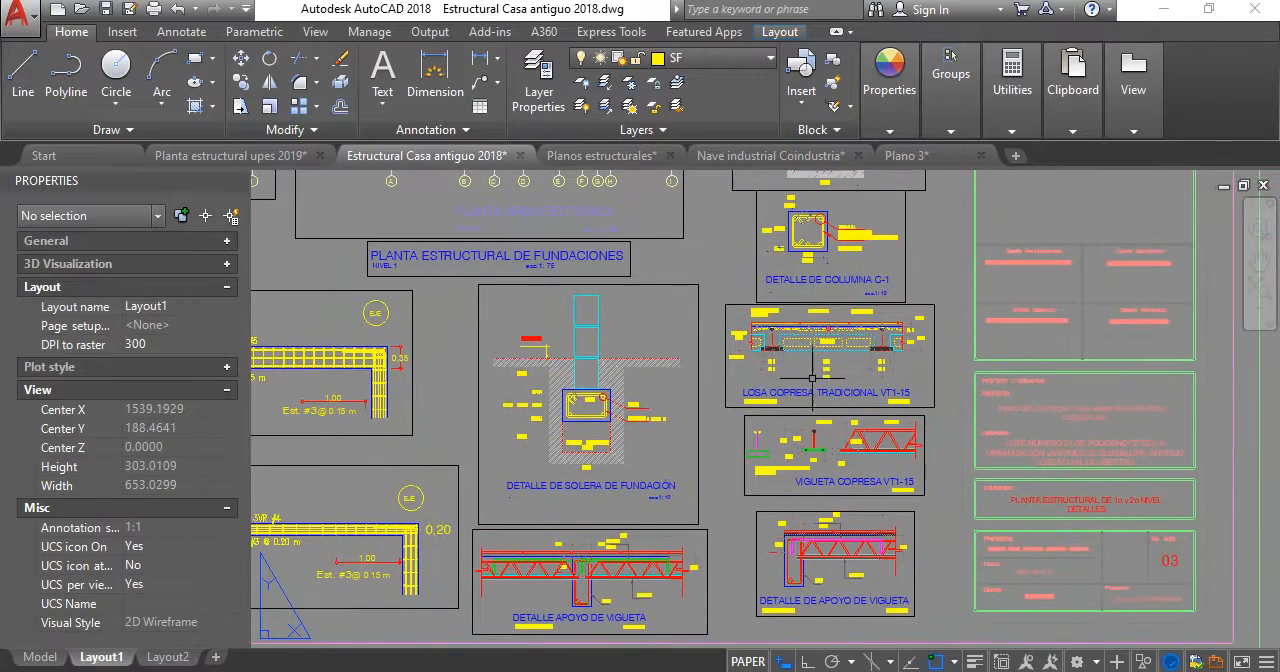
pyautogui.scroll(-4, 780, 370)
pyautogui.scroll(2, 700, 390)
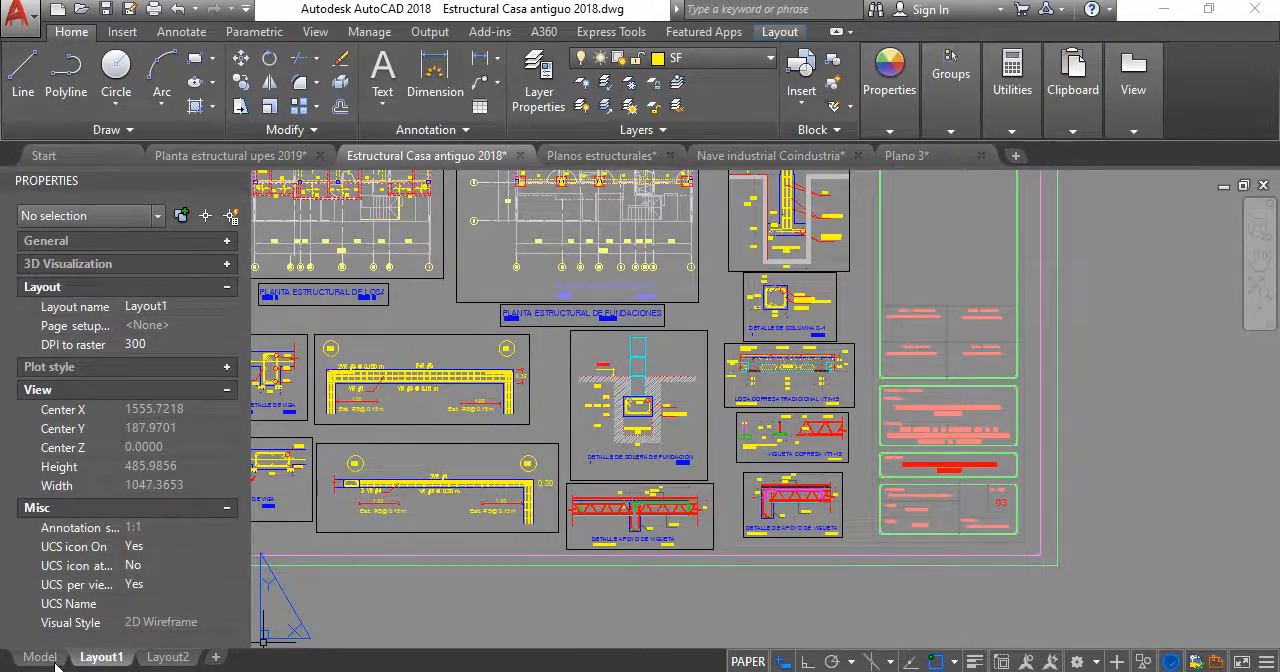
# - Switch the Estructural Casa antiguo 2018 drawing from its layout sheet to model space
pyautogui.click(56, 661)
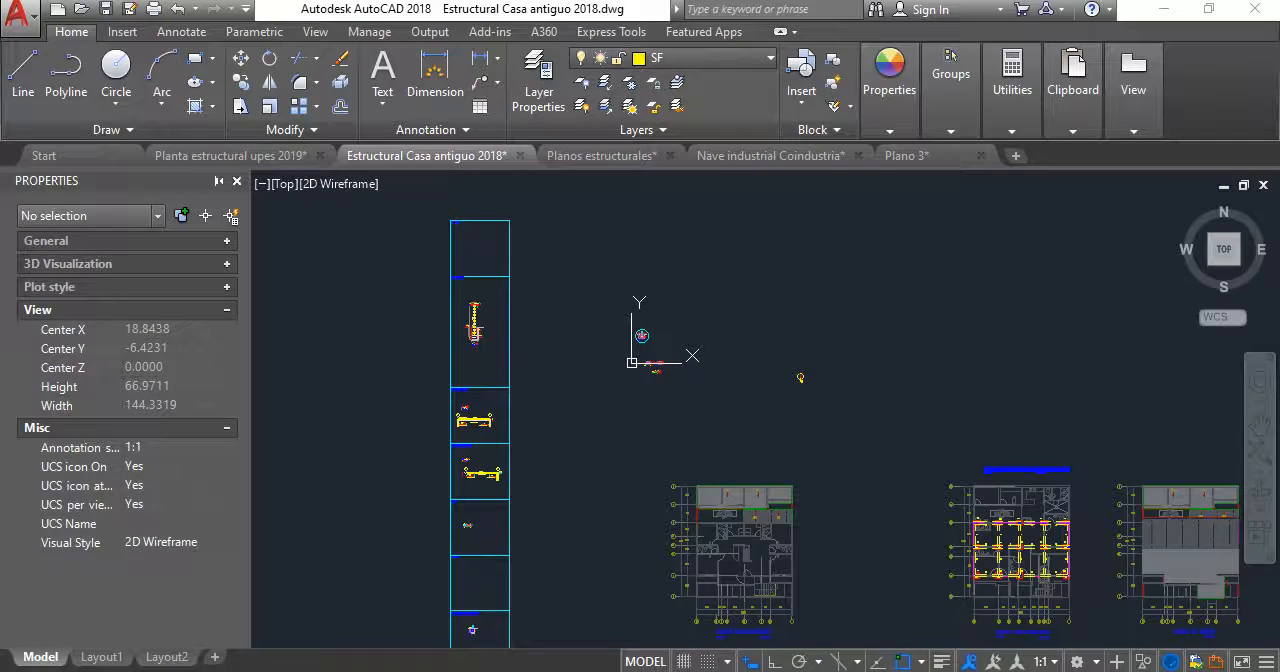
# - Return to the Planta estructural upes 2019 drawing and examine the solera de fundación and tensor T-1 details
pyautogui.click(230, 155)
pyautogui.scroll(3, 651, 297)
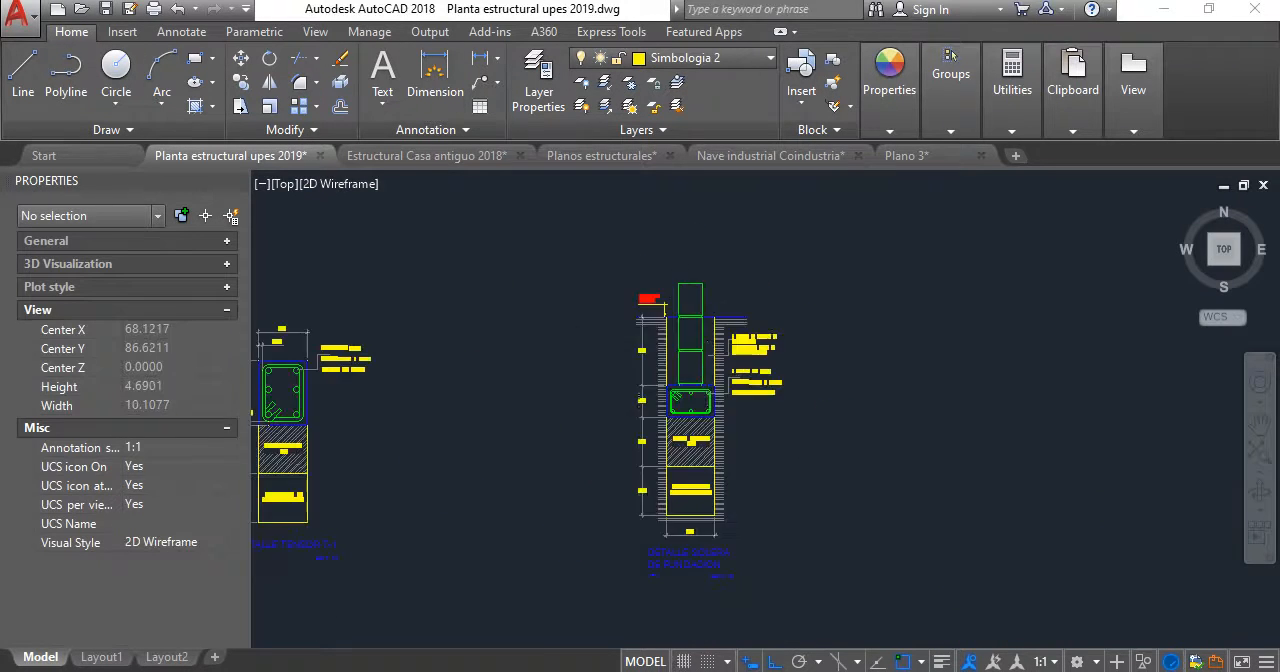
pyautogui.scroll(6, 690, 410)
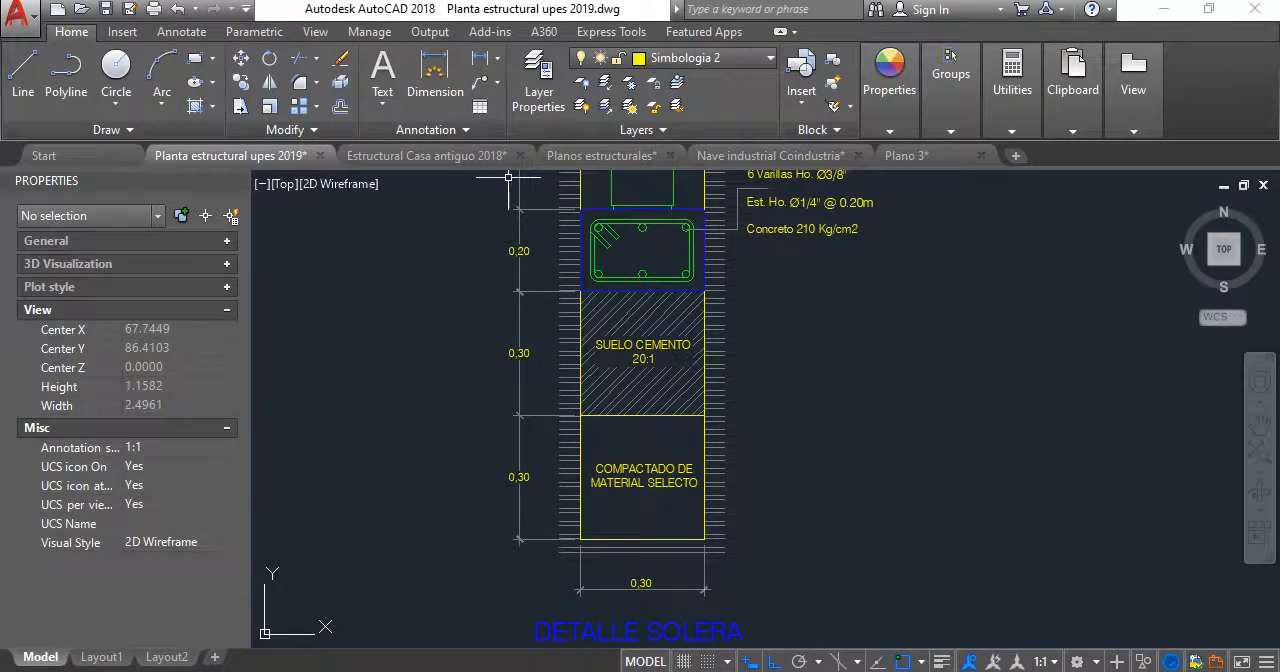
pyautogui.moveTo(465, 165)
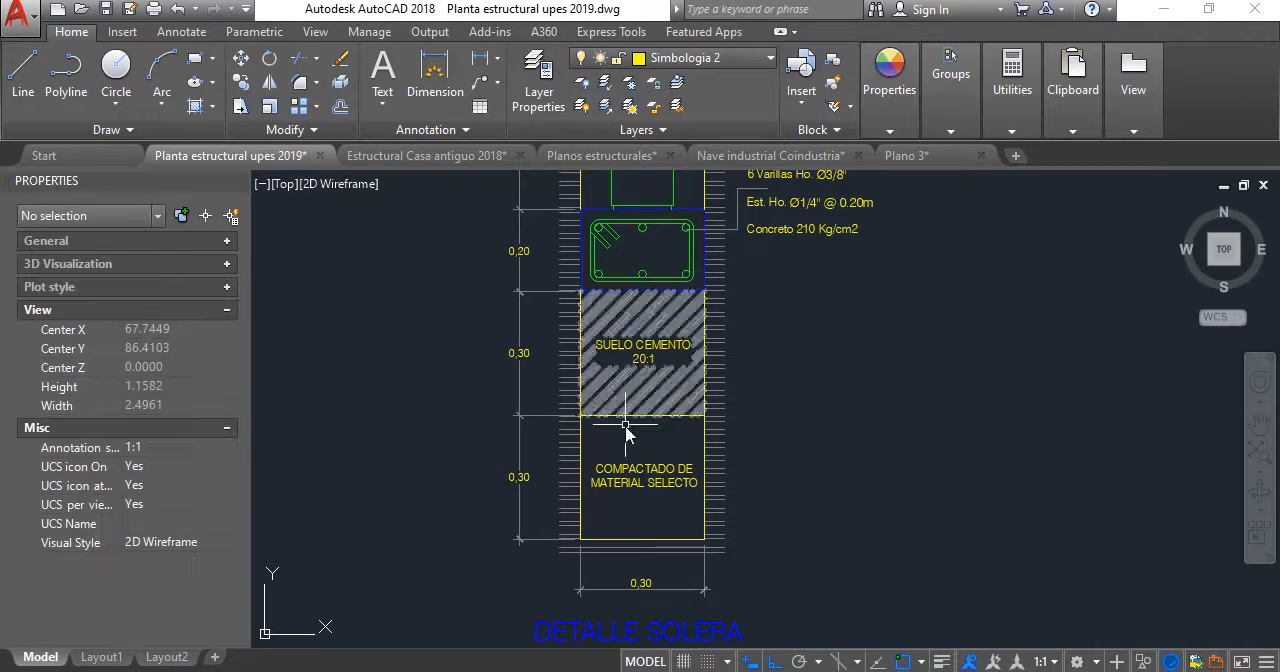
pyautogui.scroll(-6, 385, 353)
pyautogui.moveTo(430, 366); pyautogui.dragTo(487, 363, button='middle')
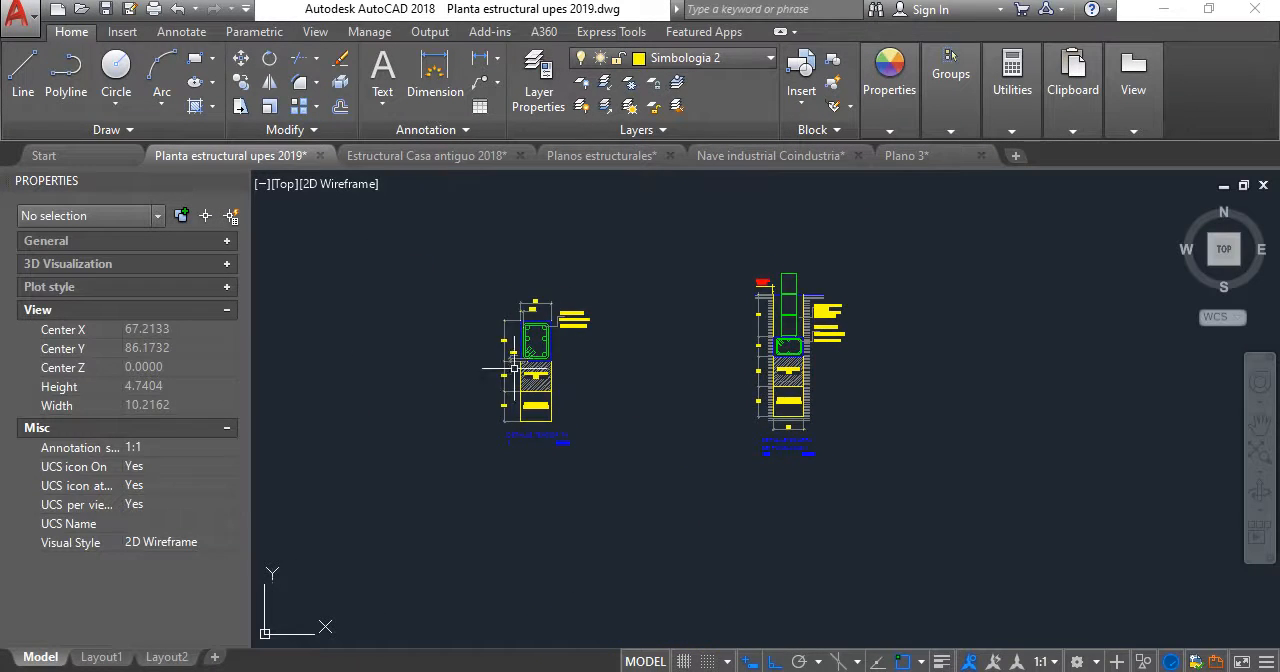
# - Copy the complete tensor T-1 detail twice, placing both copies in a row beyond the solera de fundación detail
pyautogui.scroll(2, 531, 305)
pyautogui.moveTo(531, 305); pyautogui.dragTo(583, 346, button='middle')
pyautogui.scroll(-2, 583, 346)
pyautogui.click(679, 515)
pyautogui.click(491, 275)
pyautogui.scroll(-1, 646, 377)
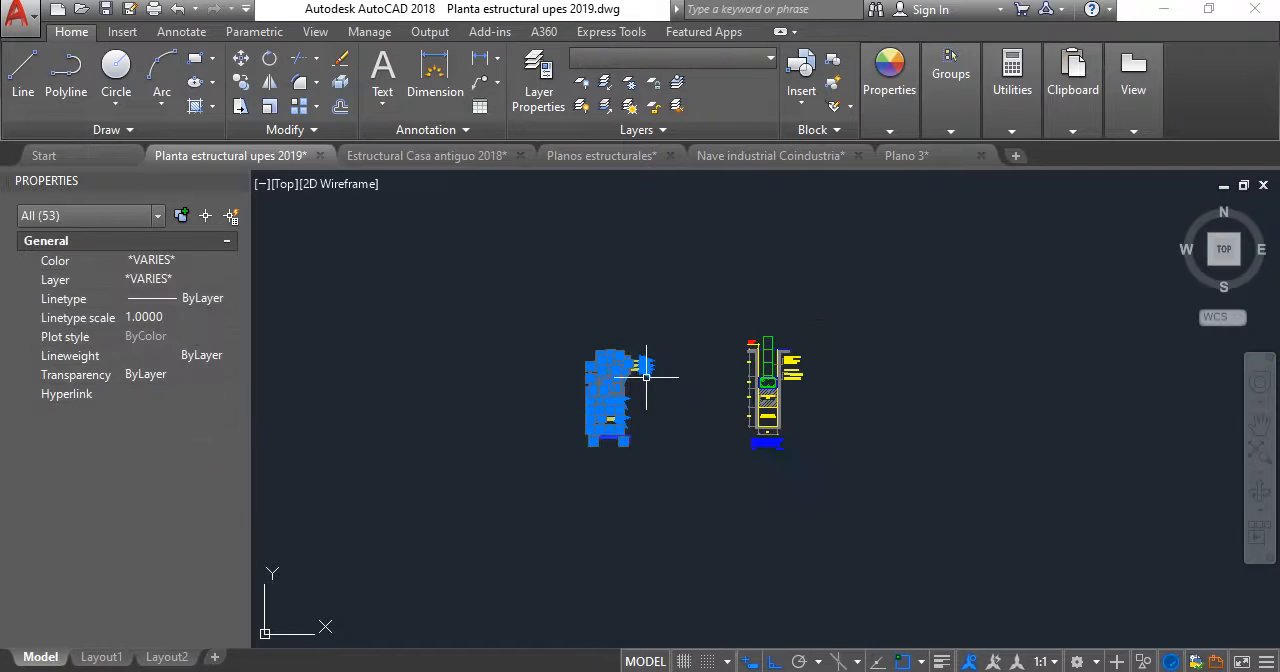
pyautogui.write('cp')
pyautogui.press('Return')
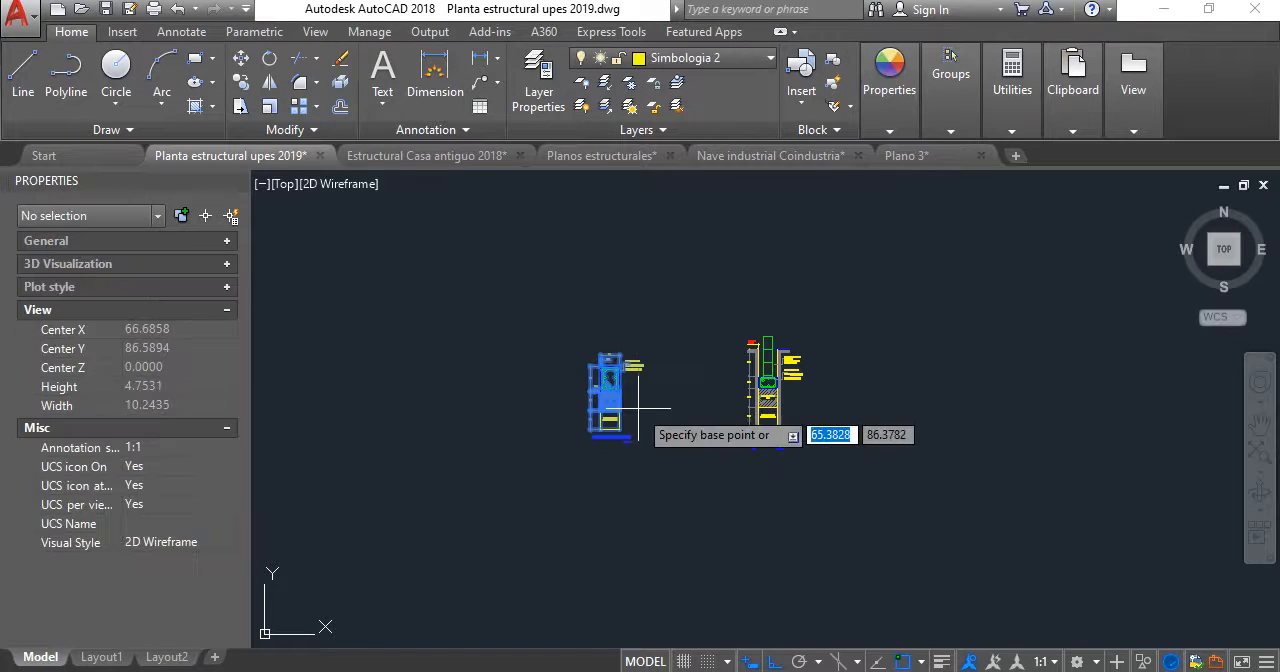
pyautogui.click(640, 407)
pyautogui.moveTo(922, 473); pyautogui.dragTo(721, 475, button='middle')
pyautogui.click(768, 458)
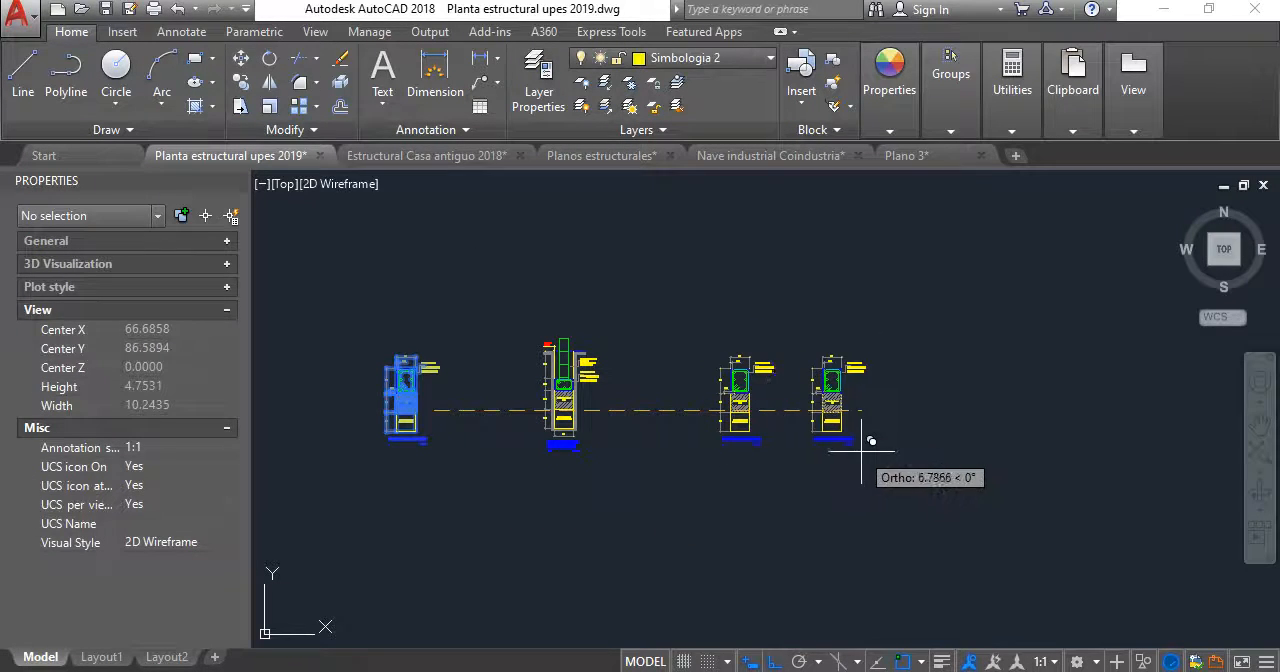
pyautogui.click(889, 455)
pyautogui.press('Return')
# - Delete the soil-cement and compacted-fill layers with their depth dimensions from both copied tensor details
pyautogui.scroll(4, 830, 440)
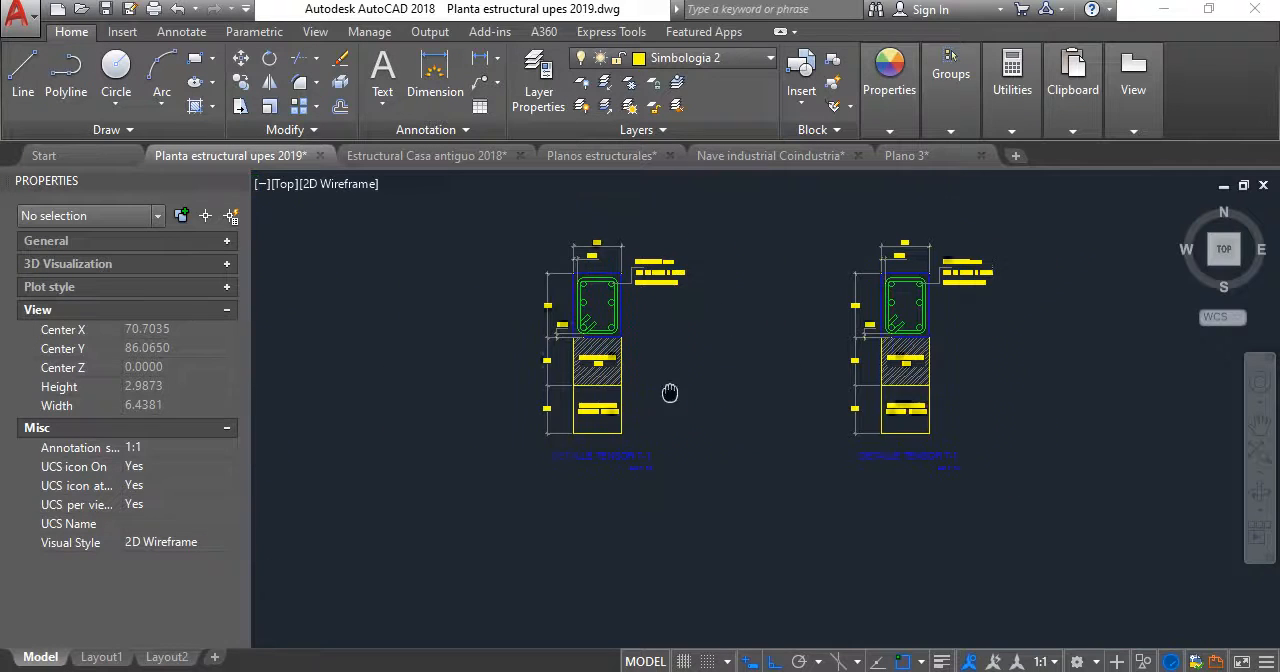
pyautogui.scroll(2, 945, 420)
pyautogui.click(972, 438)
pyautogui.click(768, 357)
pyautogui.scroll(-2, 697, 361)
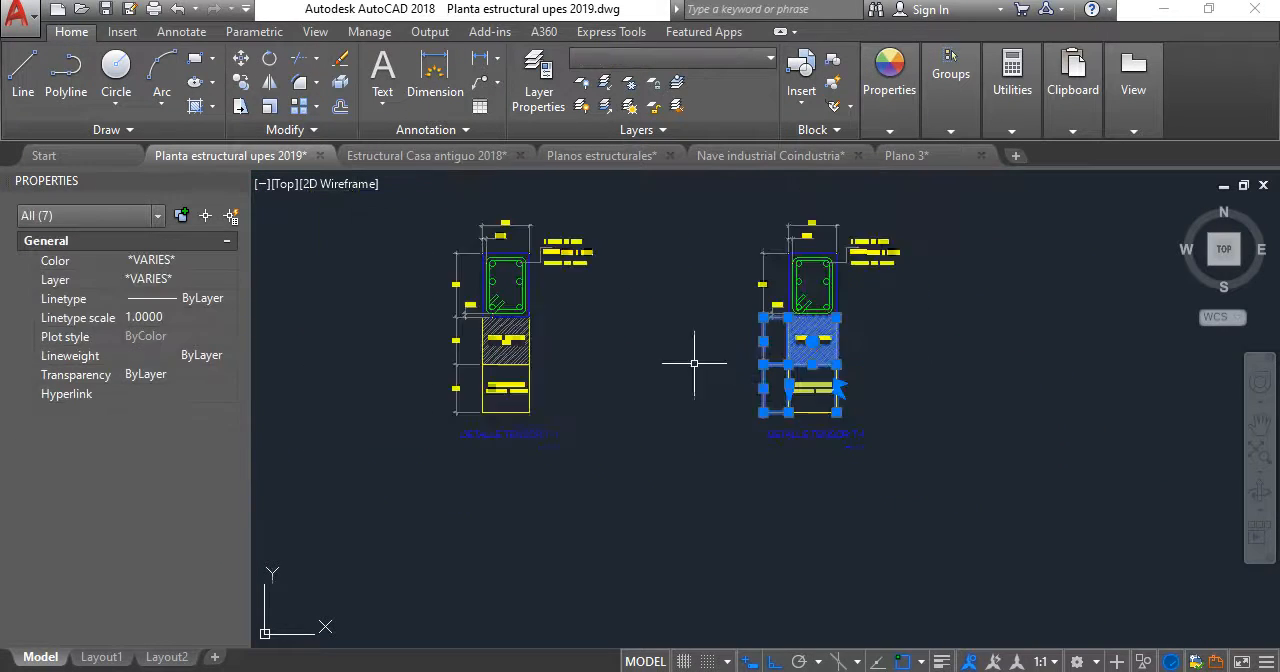
pyautogui.moveTo(500, 388); pyautogui.dragTo(852, 405, button='middle')
pyautogui.scroll(2, 850, 406)
pyautogui.scroll(2, 850, 405)
pyautogui.click(1012, 475)
pyautogui.click(706, 225)
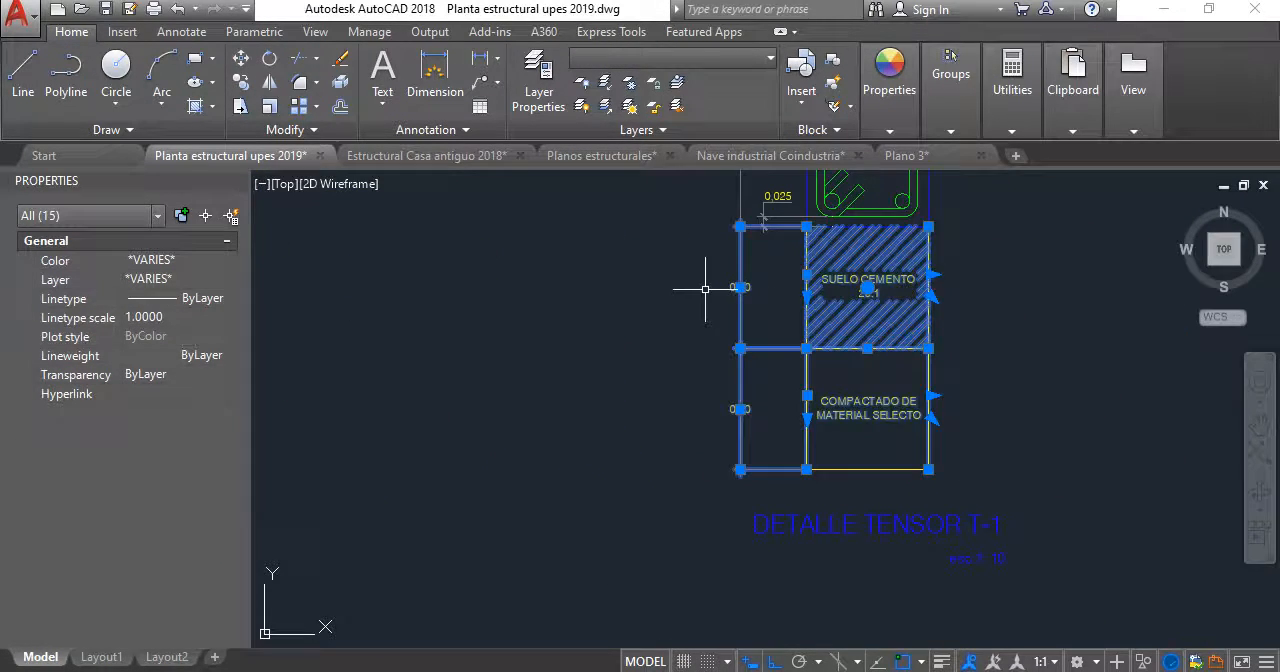
pyautogui.press('Delete')
# - Delete the leftover ground-layer elements between the first copy's beam section and its title
pyautogui.scroll(-2, 742, 279)
pyautogui.moveTo(742, 279); pyautogui.dragTo(660, 396, button='middle')
pyautogui.scroll(2, 777, 518)
pyautogui.click(789, 523)
pyautogui.click(715, 472)
pyautogui.press('Delete')
pyautogui.scroll(-2, 640, 300)
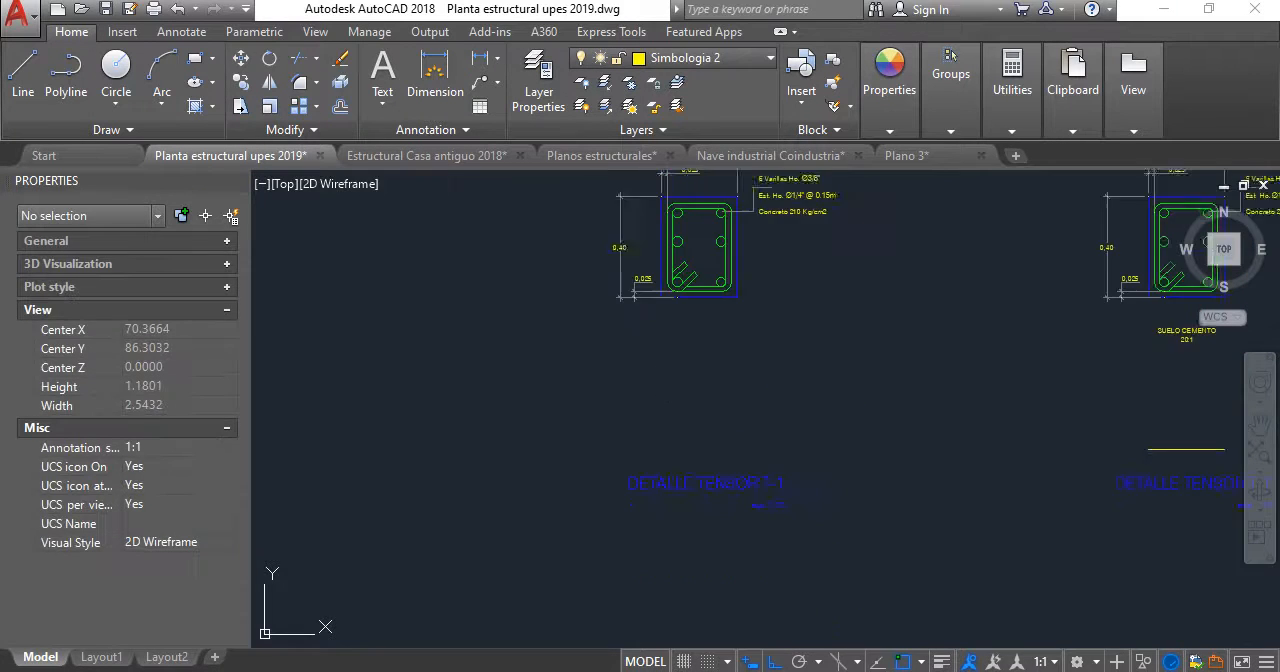
# - Delete the overall height and vertical cover dimensions beside the first copied section
pyautogui.moveTo(642, 306); pyautogui.dragTo(615, 438, button='middle')
pyautogui.scroll(2, 615, 438)
pyautogui.click(623, 443)
pyautogui.click(508, 235)
pyautogui.press('Delete')
# - Delete the width and cover dimensions above the first copied section, along with its reinforcement notes and leader
pyautogui.moveTo(682, 316); pyautogui.dragTo(619, 396, button='middle')
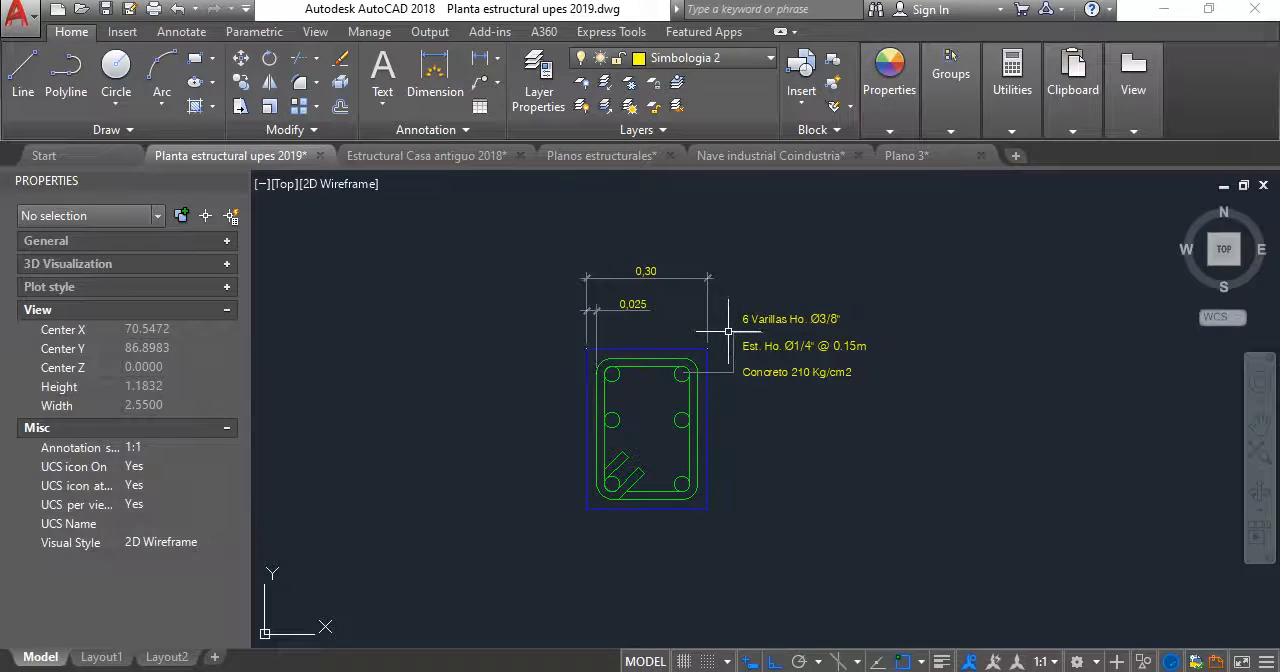
pyautogui.click(723, 325)
pyautogui.click(555, 241)
pyautogui.press('Delete')
pyautogui.click(857, 400)
pyautogui.click(760, 303)
pyautogui.press('Delete')
# - Delete the overall height and vertical cover dimensions beside the second copied section
pyautogui.scroll(-2, 833, 448)
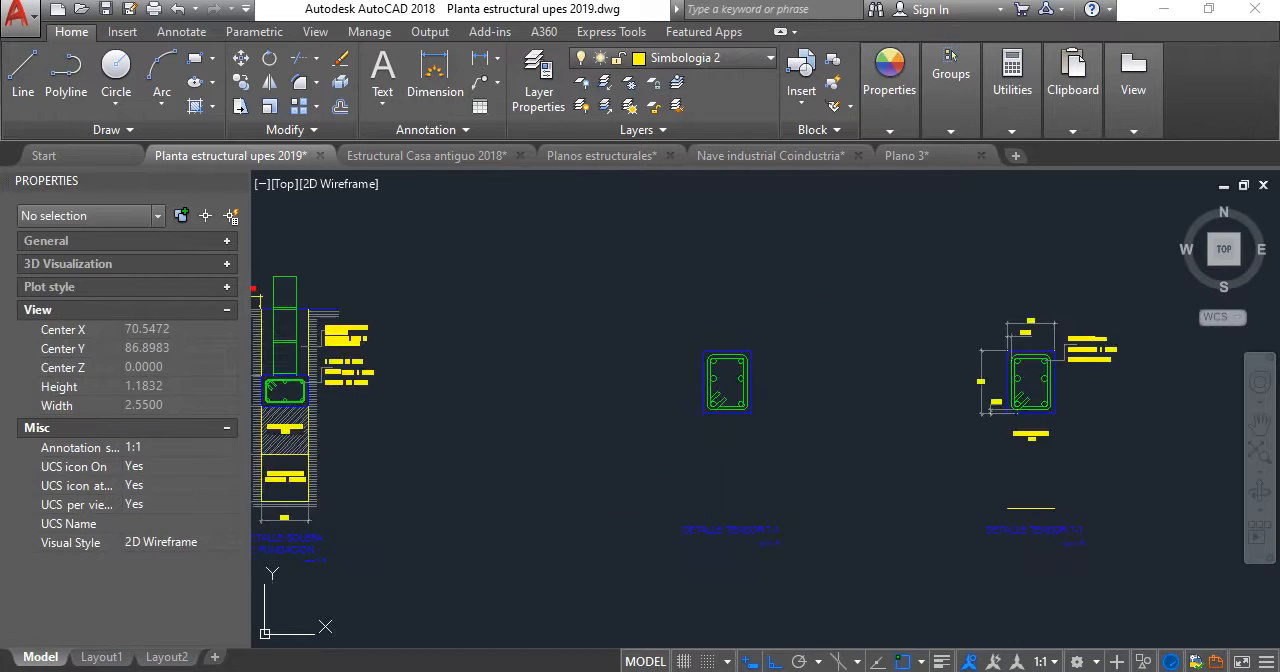
pyautogui.moveTo(1012, 430); pyautogui.dragTo(723, 325, button='middle')
pyautogui.scroll(2, 723, 325)
pyautogui.click(748, 450)
pyautogui.click(674, 300)
pyautogui.press('Delete')
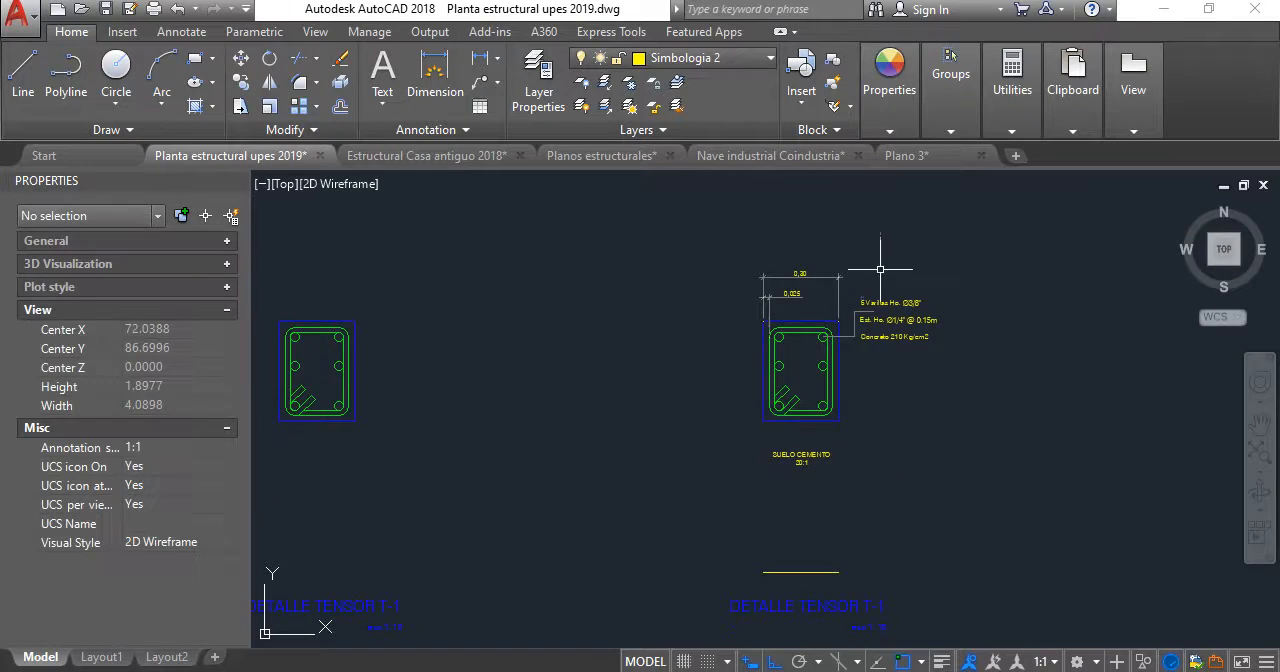
# - Delete the reinforcement notes, leader, and width and cover dimensions from the second copied section
pyautogui.scroll(2, 914, 291)
pyautogui.click(905, 391)
pyautogui.click(843, 302)
pyautogui.press('Delete')
pyautogui.click(826, 306)
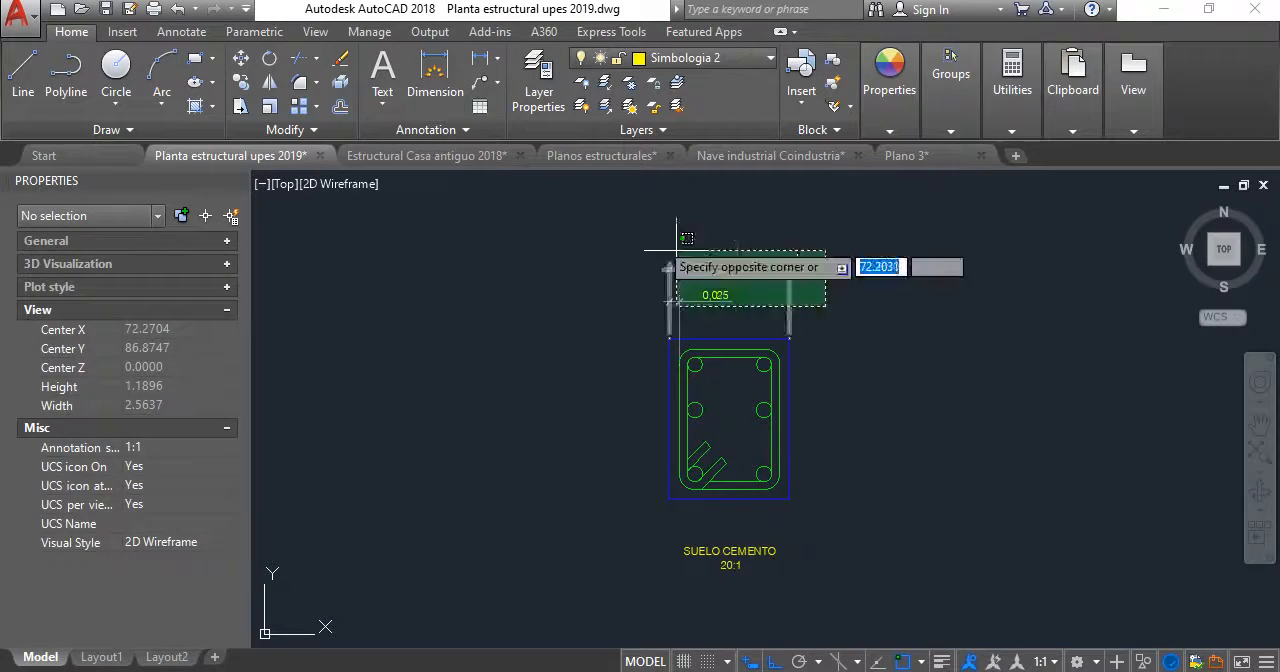
pyautogui.click(654, 236)
pyautogui.press('Delete')
# - Delete the leftover SUELO CEMENTO 20:1 label and base line below the second copied section
pyautogui.scroll(-4, 752, 367)
pyautogui.moveTo(748, 368); pyautogui.dragTo(758, 346, button='middle')
pyautogui.scroll(4, 756, 388)
pyautogui.click(812, 499)
pyautogui.click(704, 449)
pyautogui.press('Delete')
pyautogui.moveTo(753, 465); pyautogui.dragTo(761, 284, button='middle')
pyautogui.scroll(2, 802, 401)
pyautogui.click(827, 489)
pyautogui.moveTo(943, 350); pyautogui.dragTo(952, 349, button='middle')
# - Change the first copy's title text to DETALLE DE VIGA V-1
pyautogui.scroll(5, 673, 412)
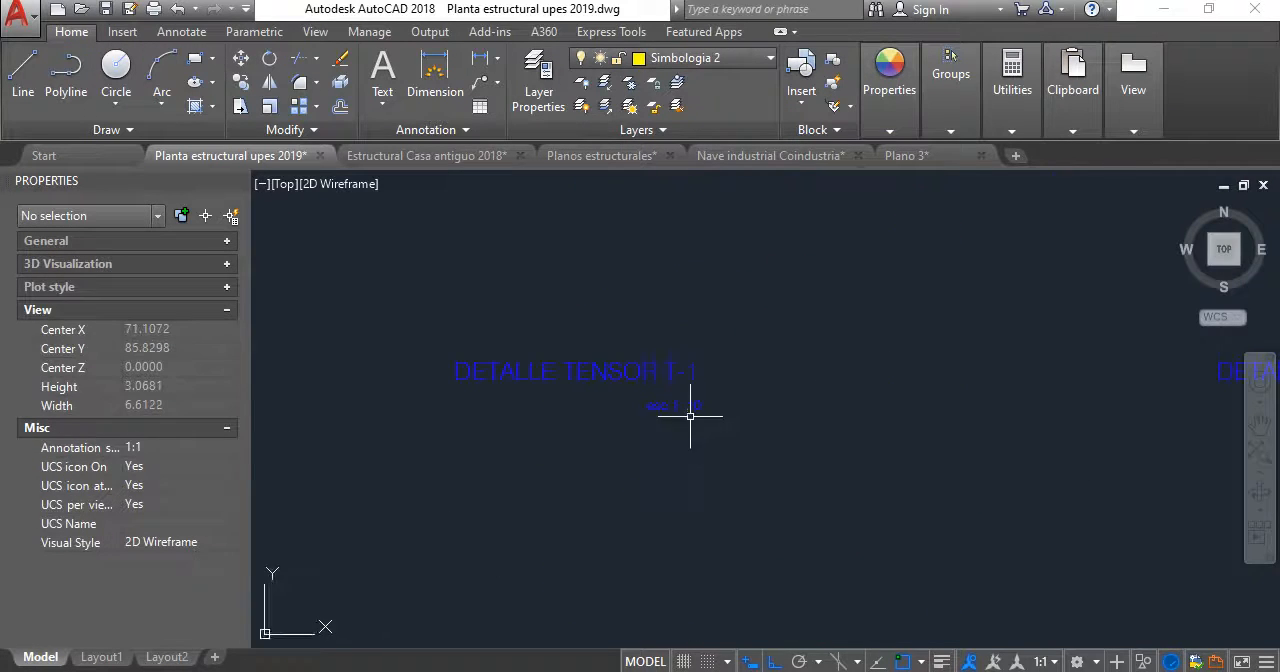
pyautogui.click(610, 372)
pyautogui.doubleClick(608, 372)
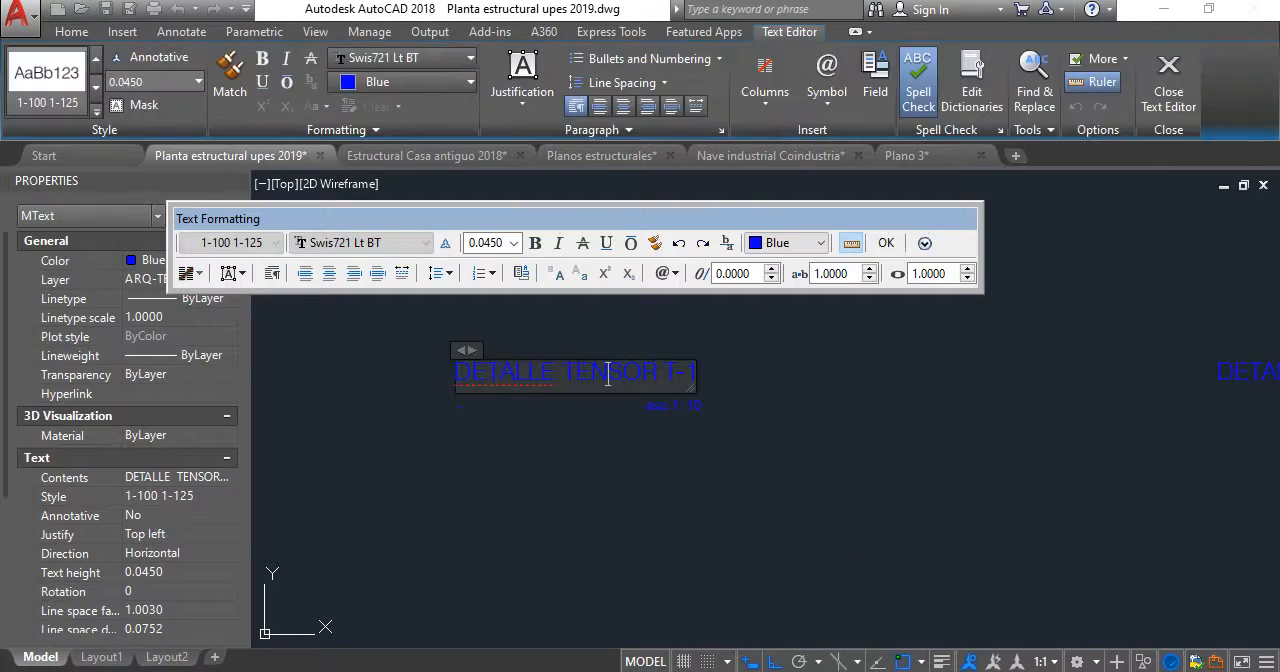
pyautogui.write('T')
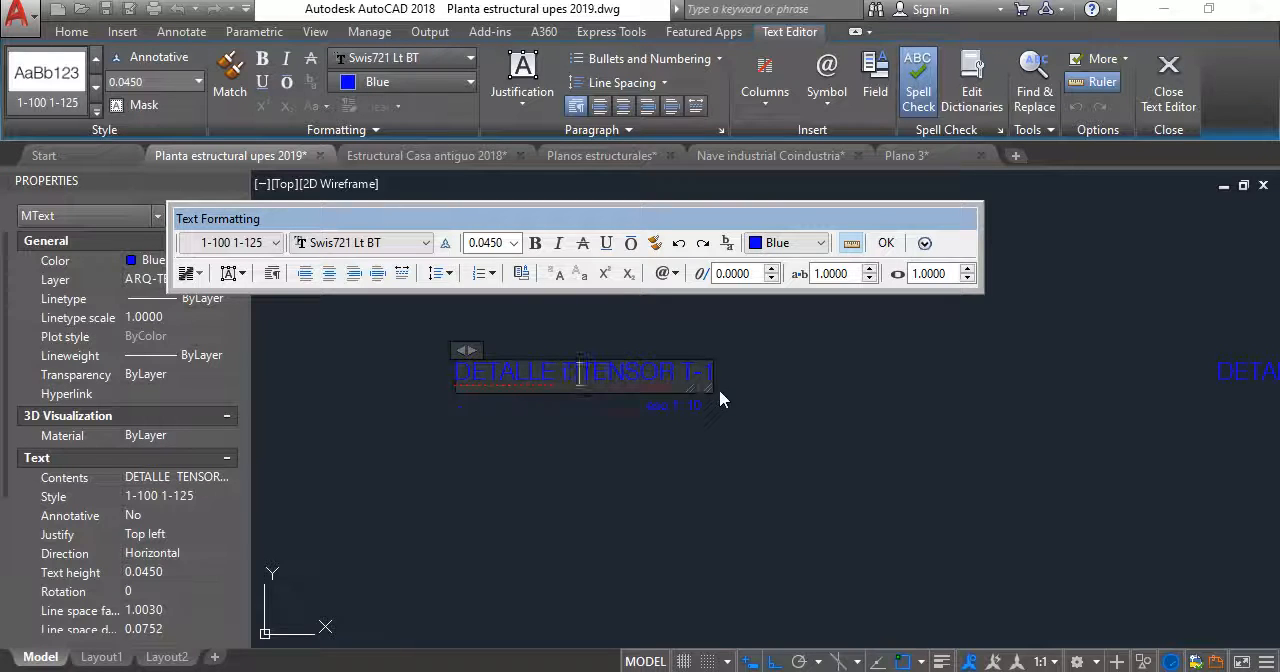
pyautogui.write('ID')
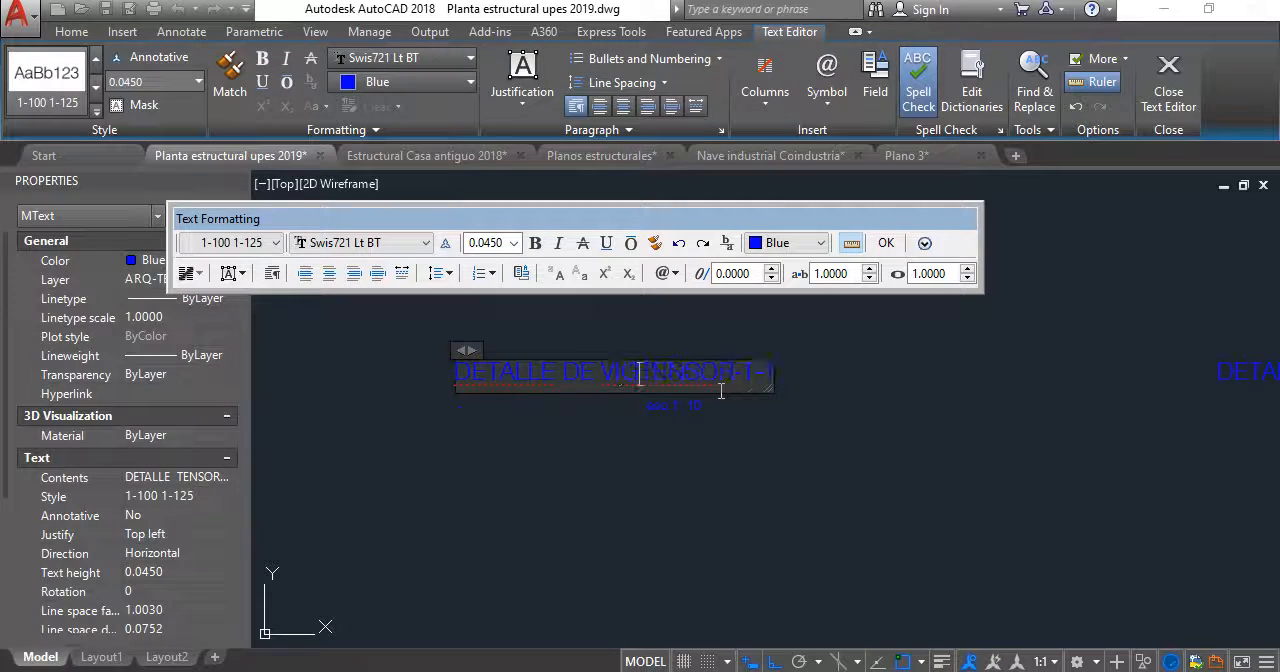
pyautogui.write('A')
pyautogui.press('Delete')
pyautogui.press('Delete')
pyautogui.press('Delete')
pyautogui.press('Delete')
pyautogui.press('Delete')
pyautogui.press('Delete')
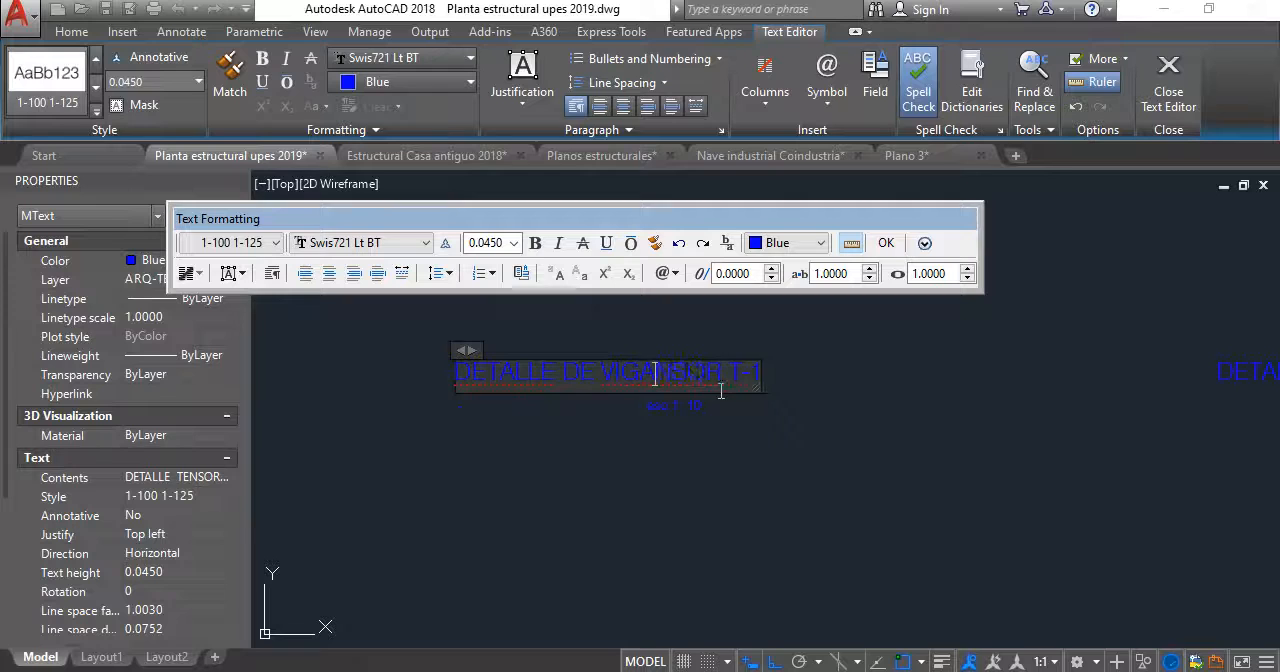
pyautogui.write('V-1')
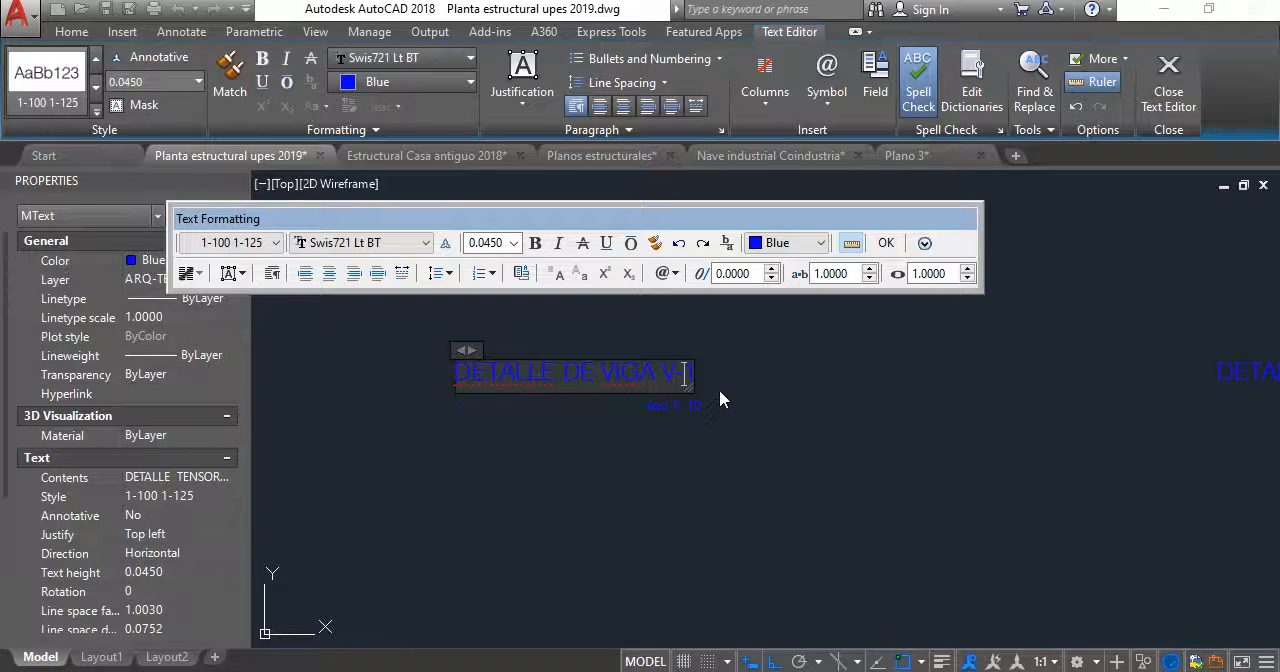
pyautogui.click(719, 388)
# - Replace the second copy's DETALLE TENSOR T-1 title and scale with a copy of the V-1 beam title texts
pyautogui.scroll(-3, 745, 397)
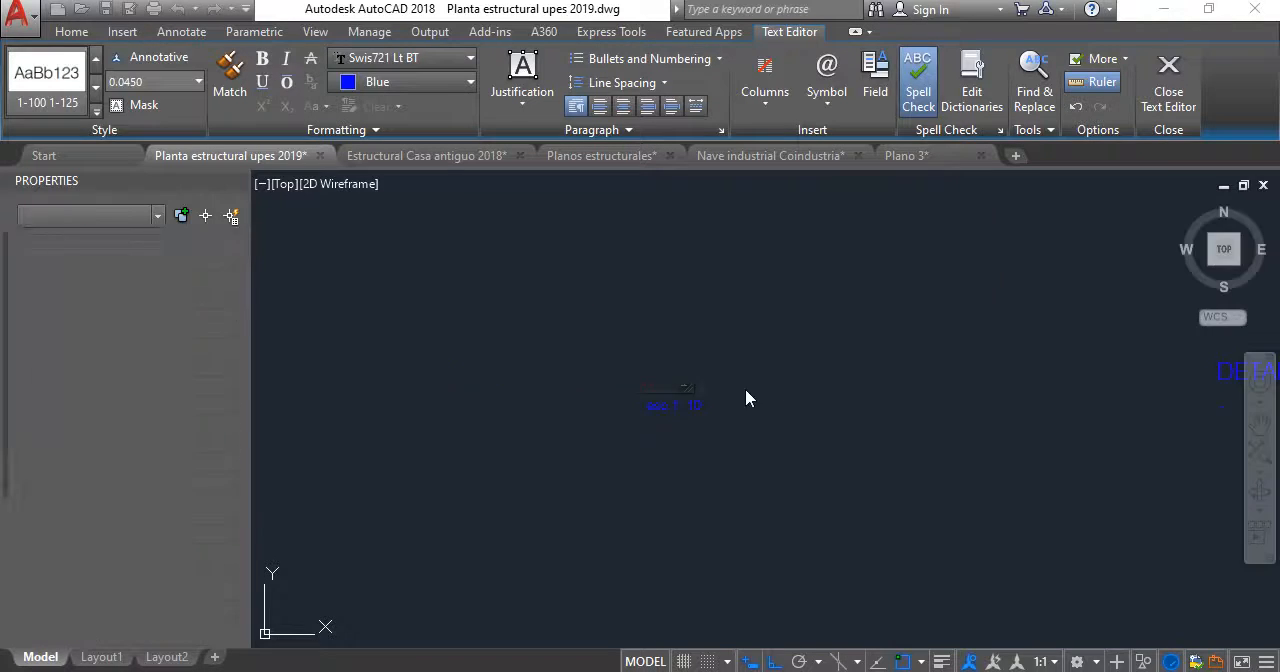
pyautogui.click(1010, 406)
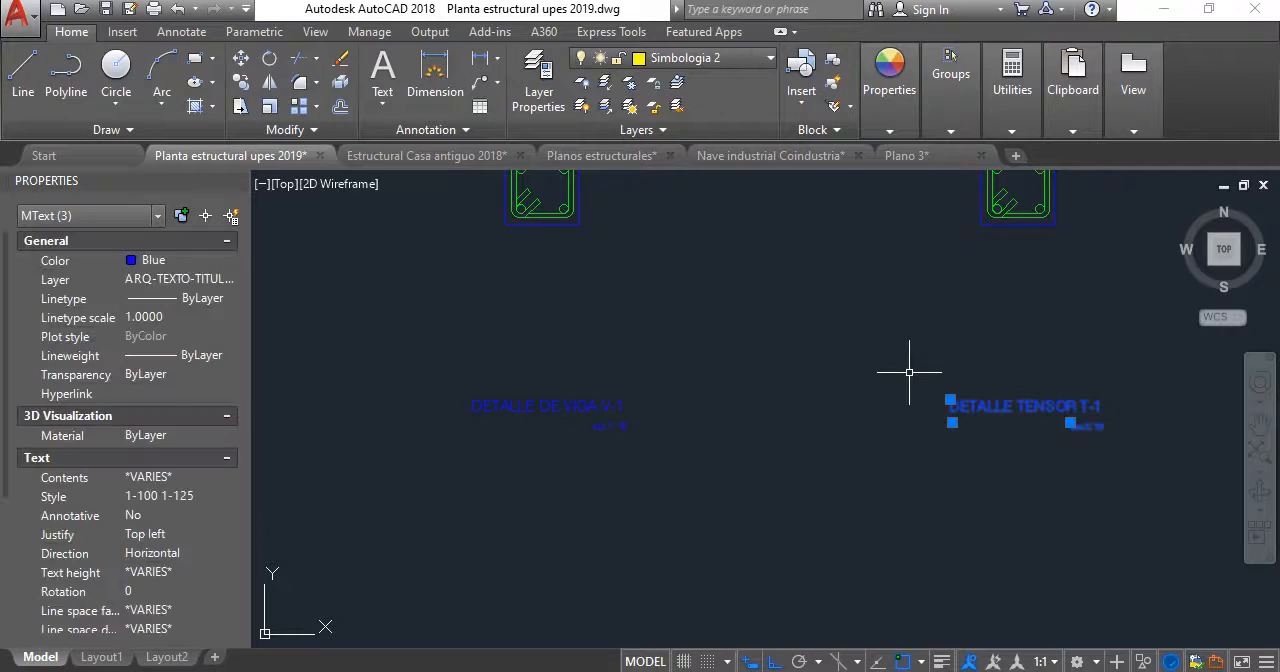
pyautogui.press('Delete')
pyautogui.click(750, 450)
pyautogui.click(502, 356)
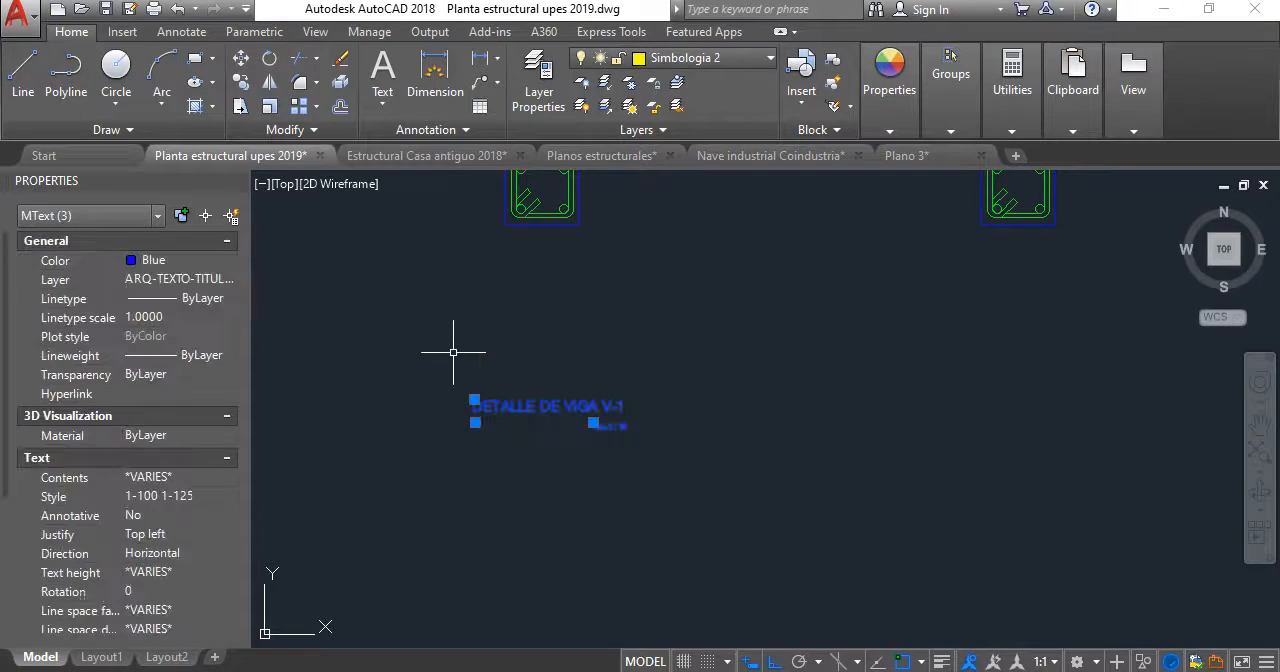
pyautogui.write('cp')
pyautogui.press('Return')
pyautogui.click(530, 475)
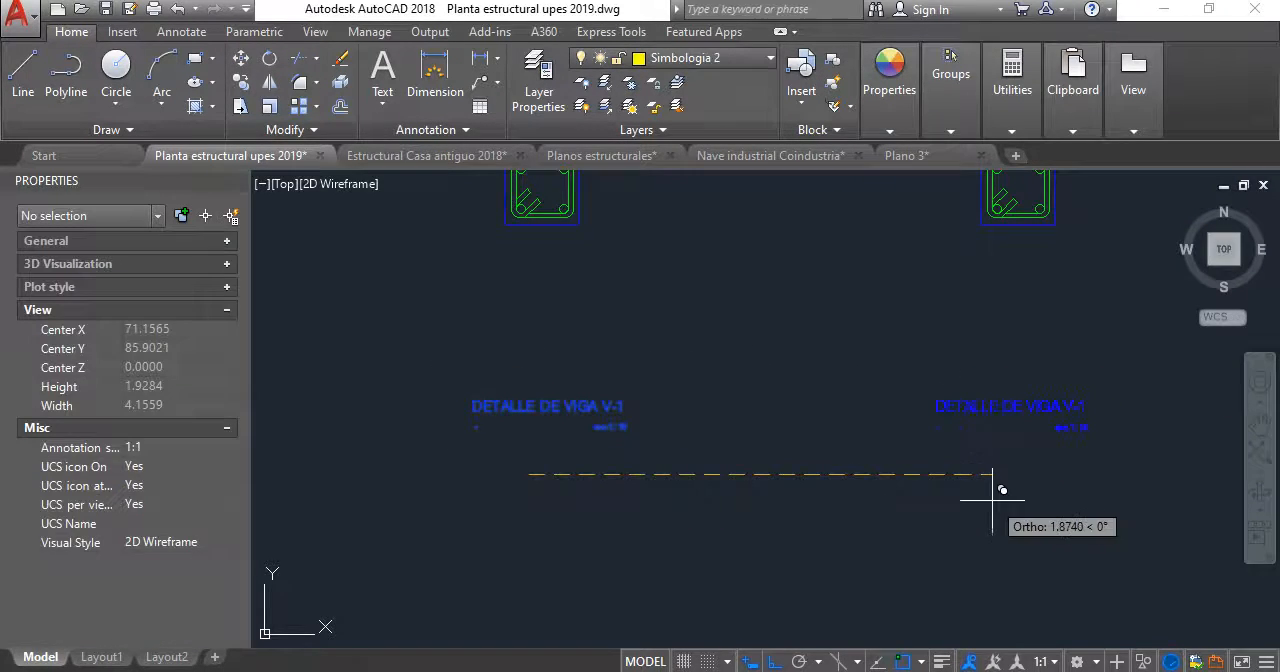
pyautogui.click(1016, 497)
pyautogui.press('Escape')
# - Change the second section's title text to DETALLE DE VIGA V-2
pyautogui.scroll(6, 1098, 411)
pyautogui.moveTo(1100, 412); pyautogui.dragTo(958, 431, button='middle')
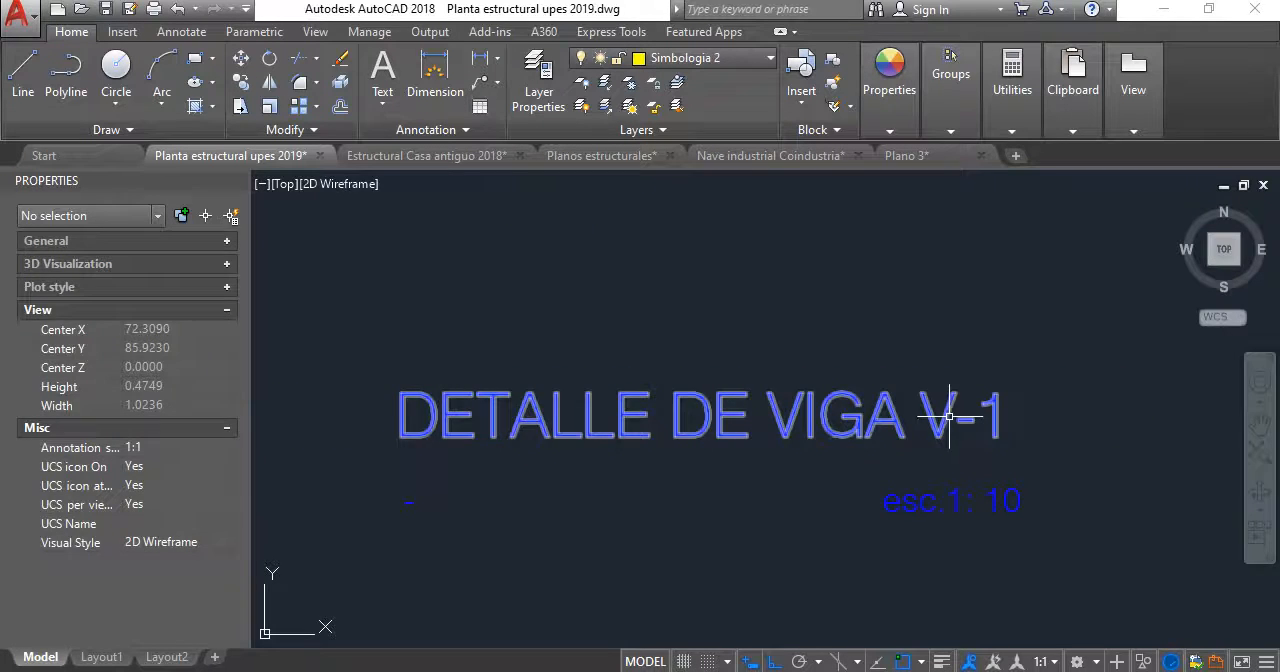
pyautogui.click(950, 416)
pyautogui.press('Escape')
pyautogui.doubleClick(948, 412)
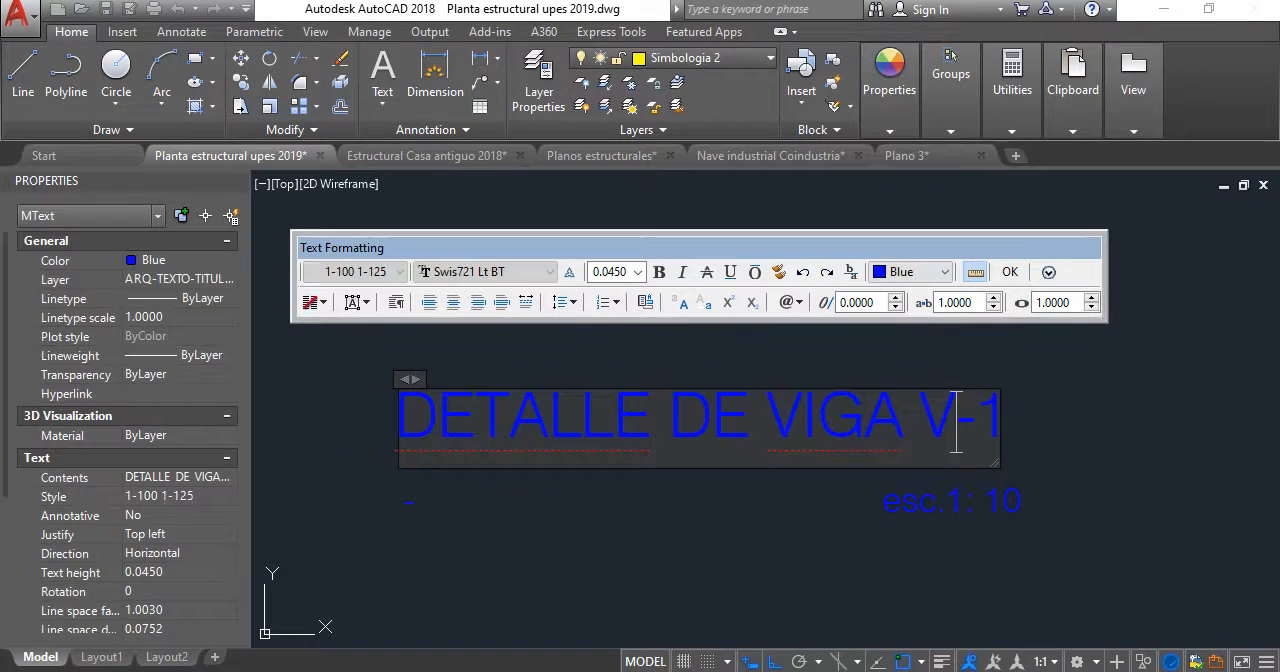
pyautogui.doubleClick(993, 416)
pyautogui.write('2')
pyautogui.click(1034, 408)
pyautogui.scroll(-3, 940, 449)
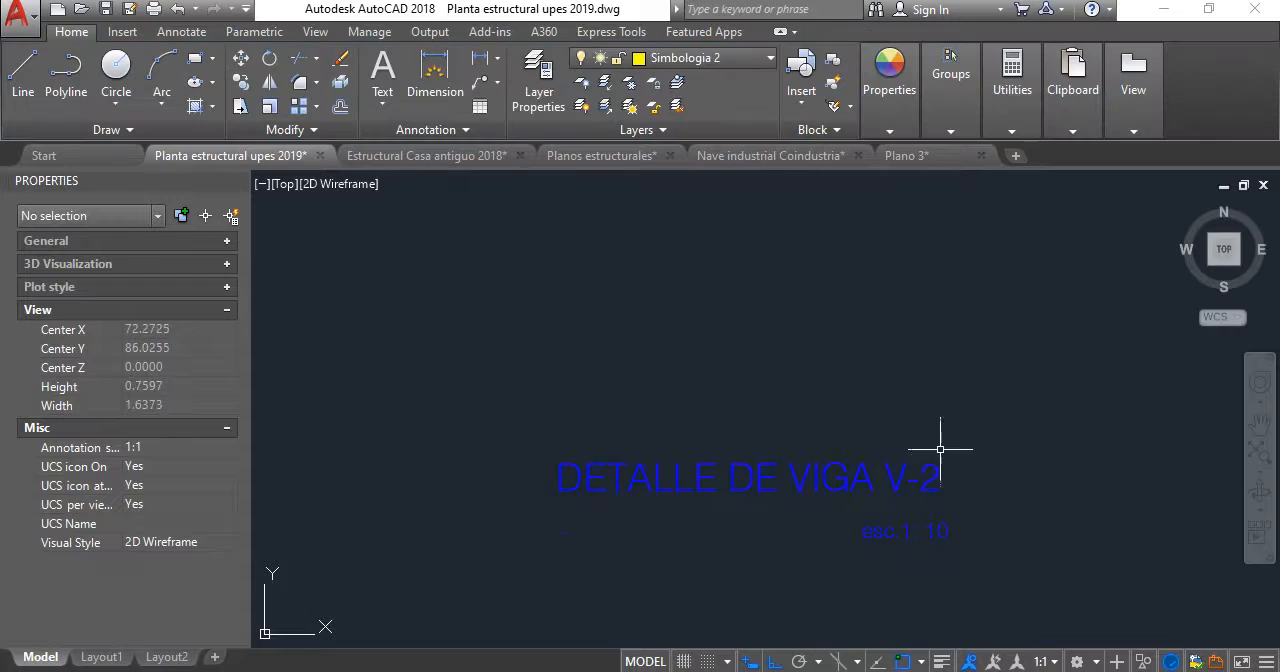
# - Consult the V-1 beam detail on the Estructural Casa antiguo 2018 layout sheet for its dimensions, bars and stirrups
pyautogui.scroll(-5, 940, 449)
pyautogui.scroll(6, 607, 295)
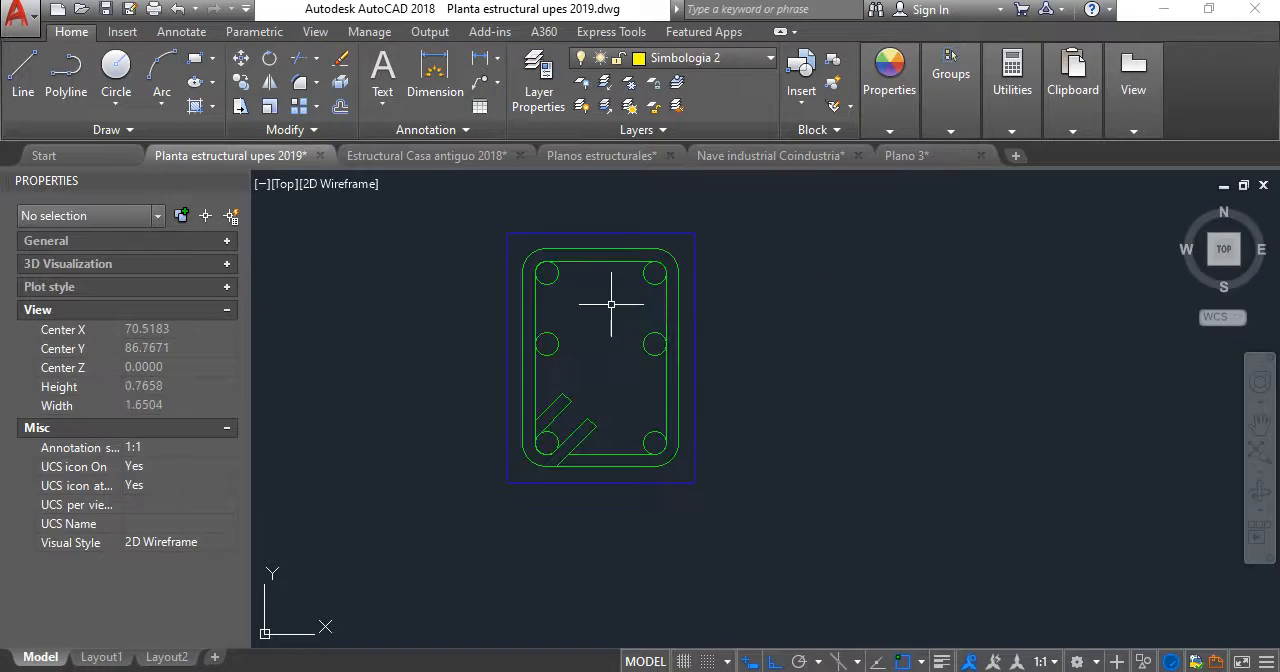
pyautogui.click(450, 155)
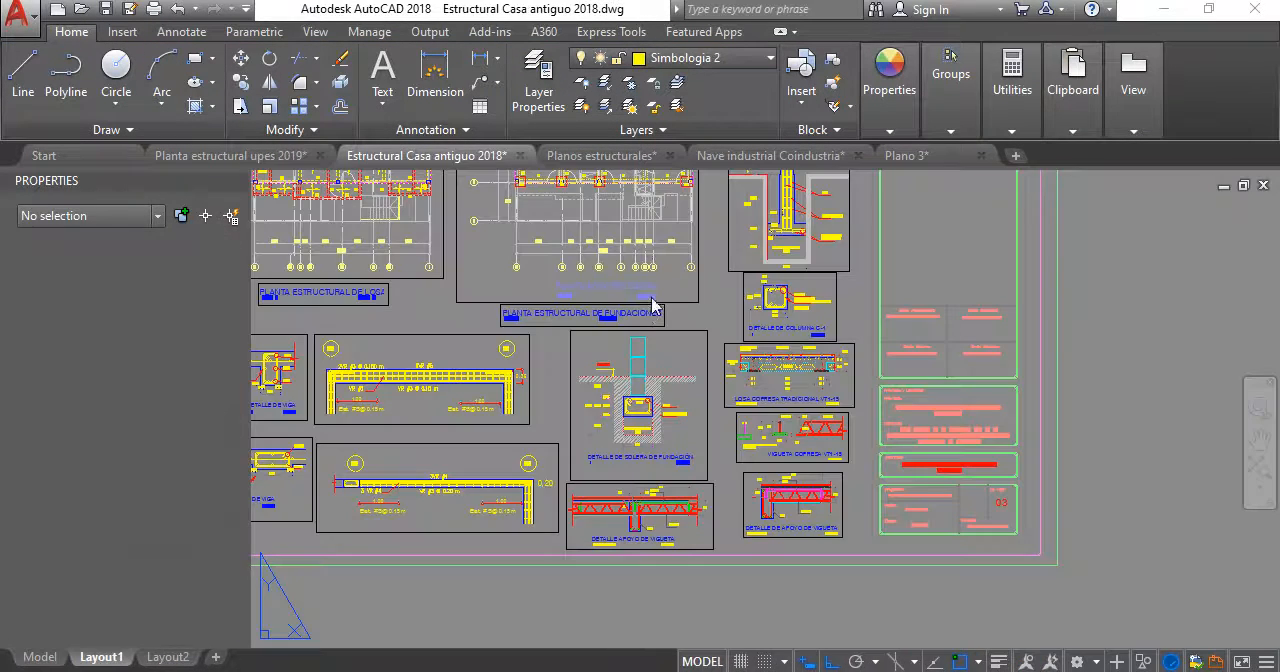
pyautogui.scroll(8, 756, 395)
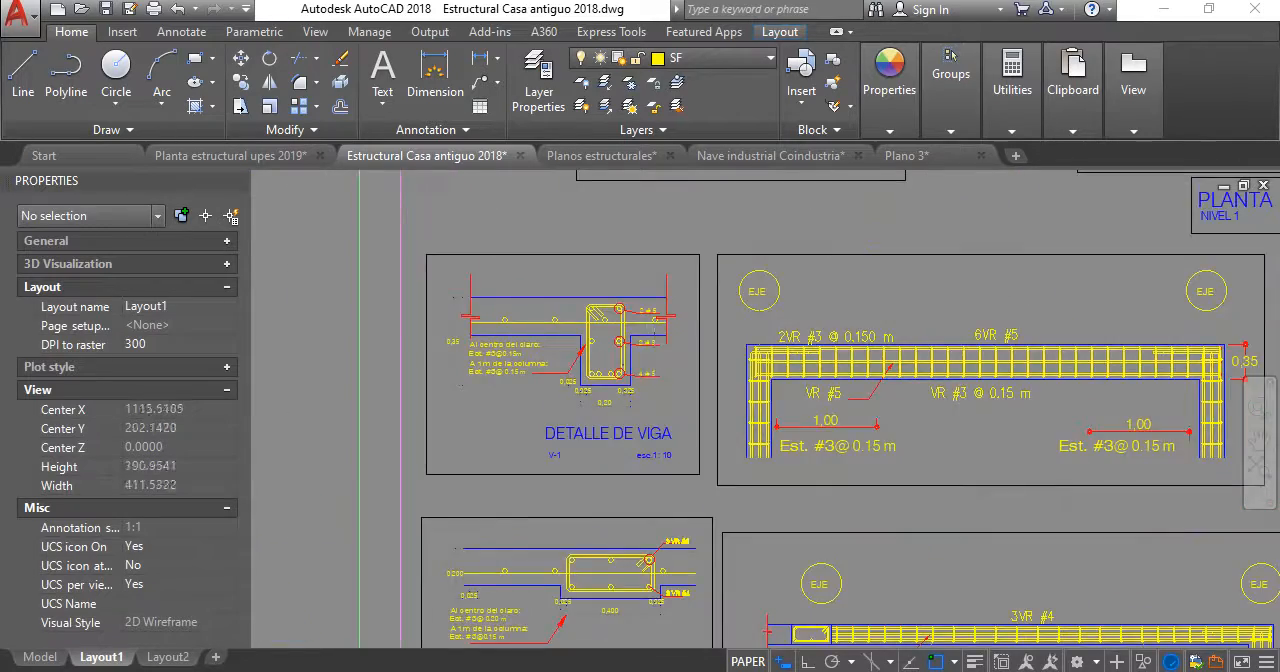
pyautogui.moveTo(533, 396); pyautogui.dragTo(629, 416, button='middle')
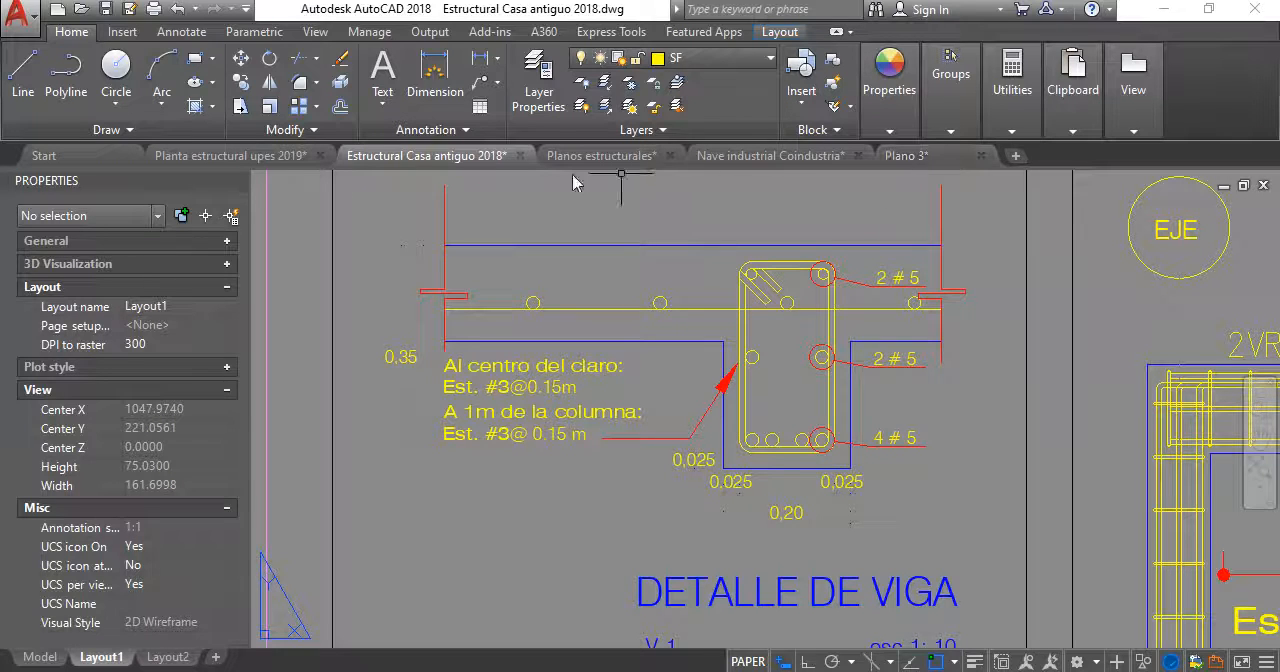
# - Return to the Planta estructural upes 2019 drawing and check the lengths of the V-1 section's vertical and lower outline lines
pyautogui.click(222, 156)
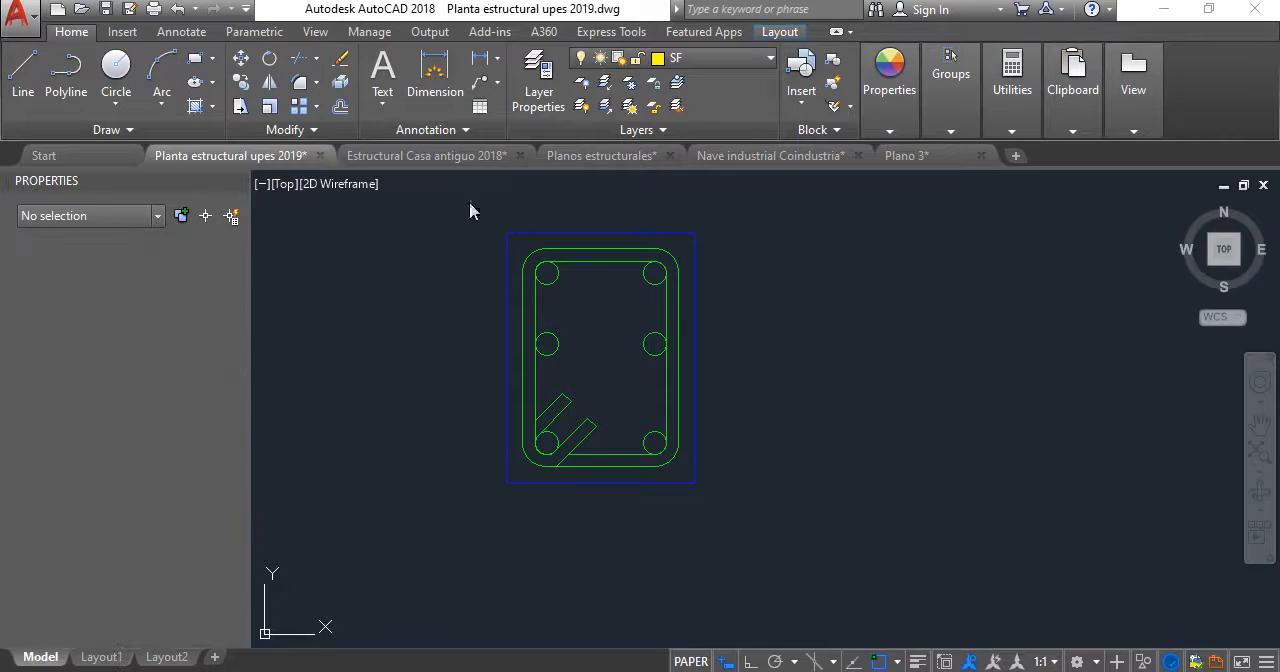
pyautogui.click(700, 456)
pyautogui.click(681, 433)
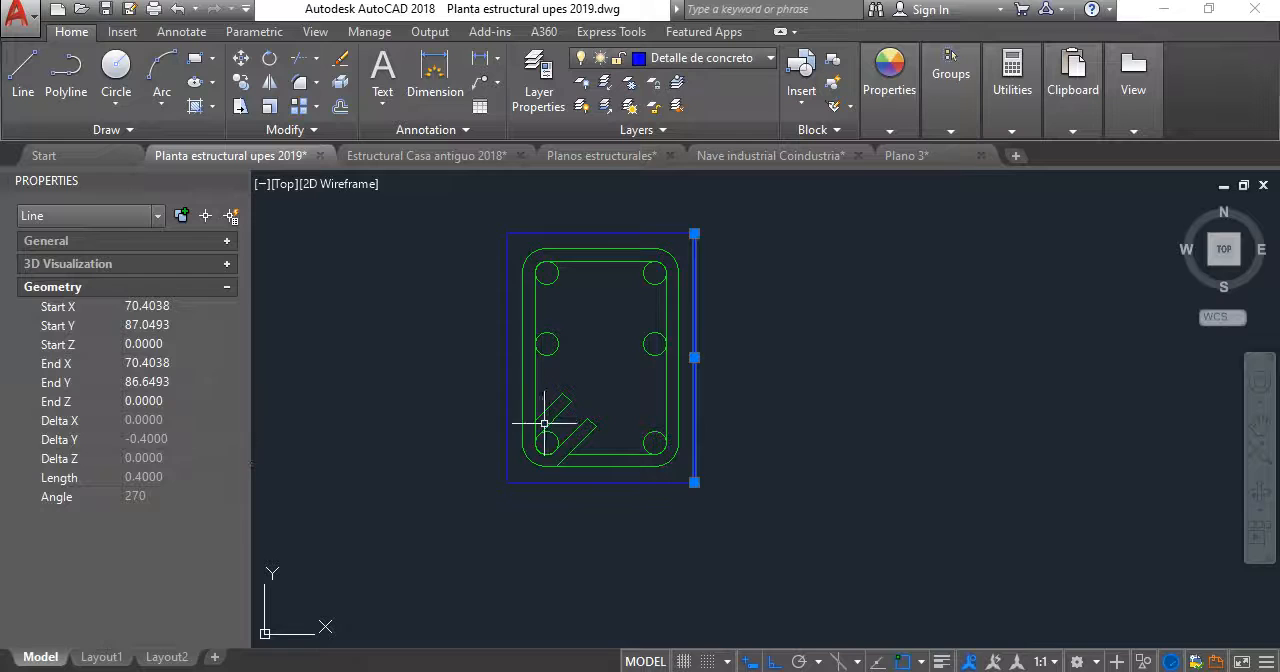
pyautogui.press('Escape')
pyautogui.click(574, 483)
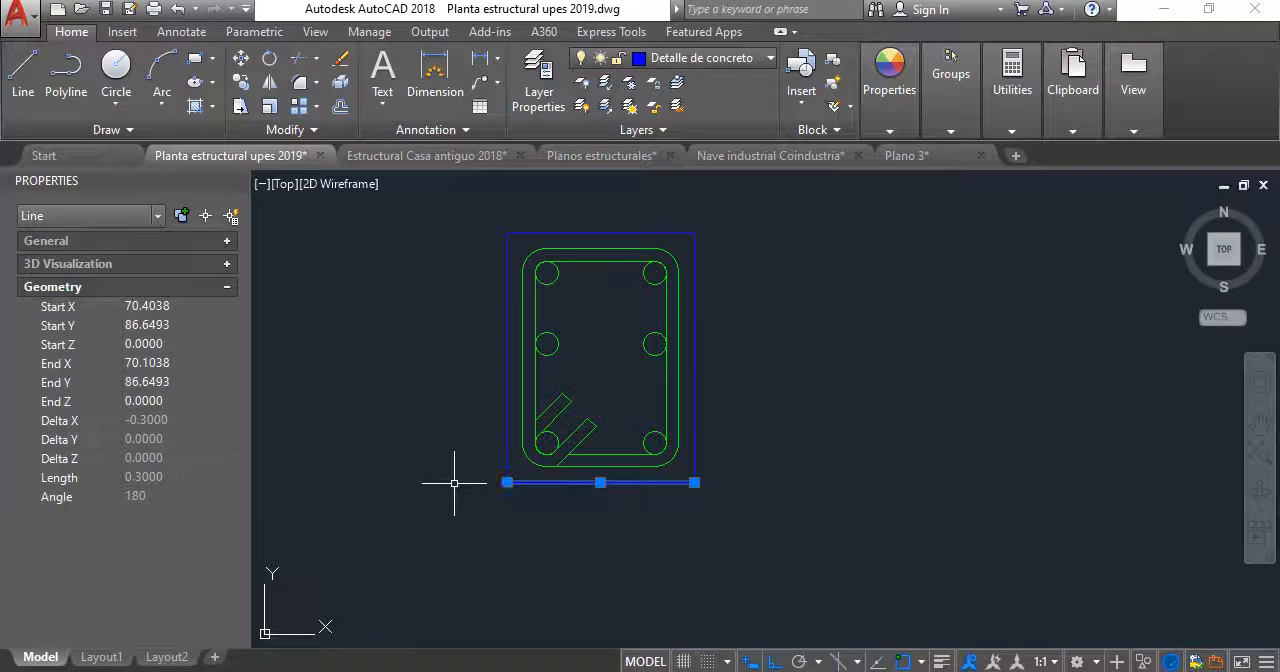
# - Check the lengths of the horizontal and vertical concrete outline lines of the foundation strip section in DETALLE SOLERA DE FUNDACION
pyautogui.scroll(-4, 454, 483)
pyautogui.scroll(2, 600, 380)
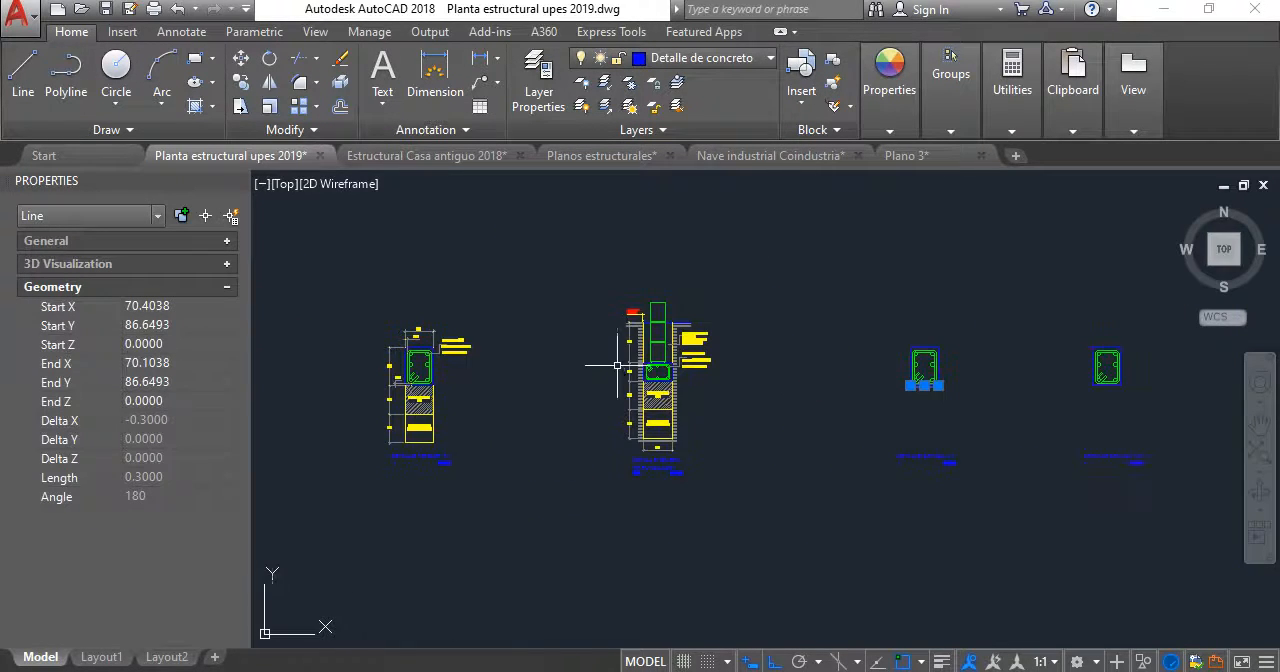
pyautogui.scroll(5, 650, 370)
pyautogui.press('Escape')
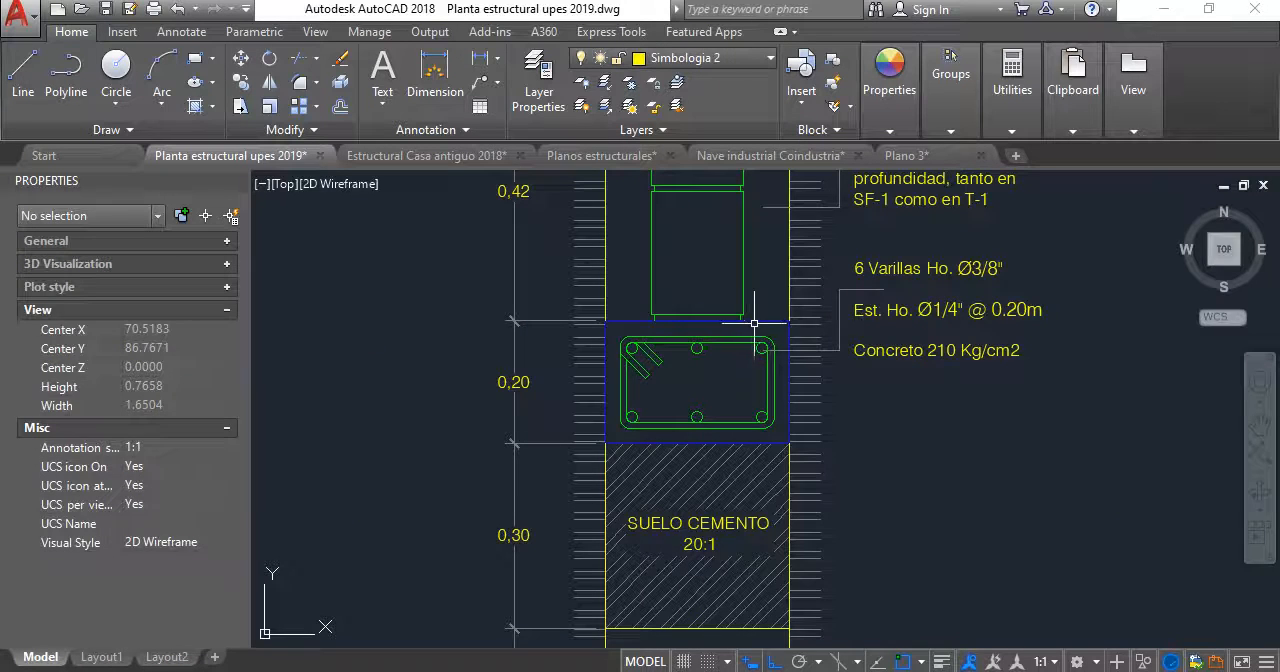
pyautogui.click(754, 321)
pyautogui.press('Escape')
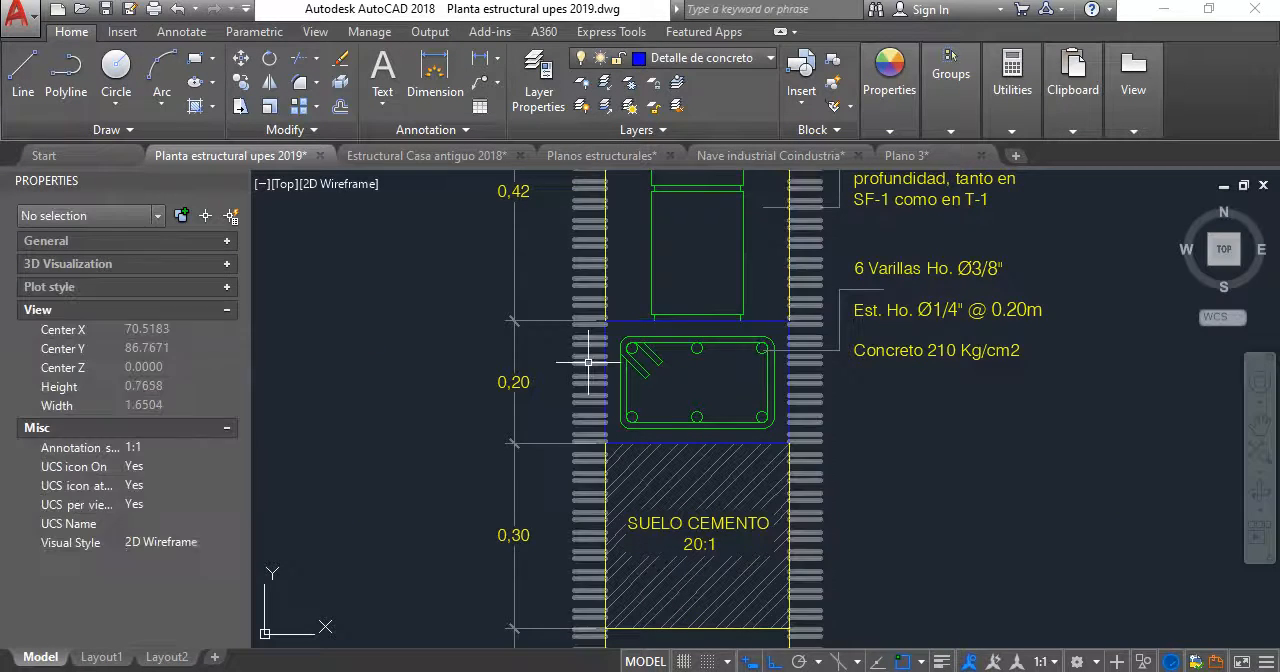
pyautogui.click(605, 365)
pyautogui.press('Escape')
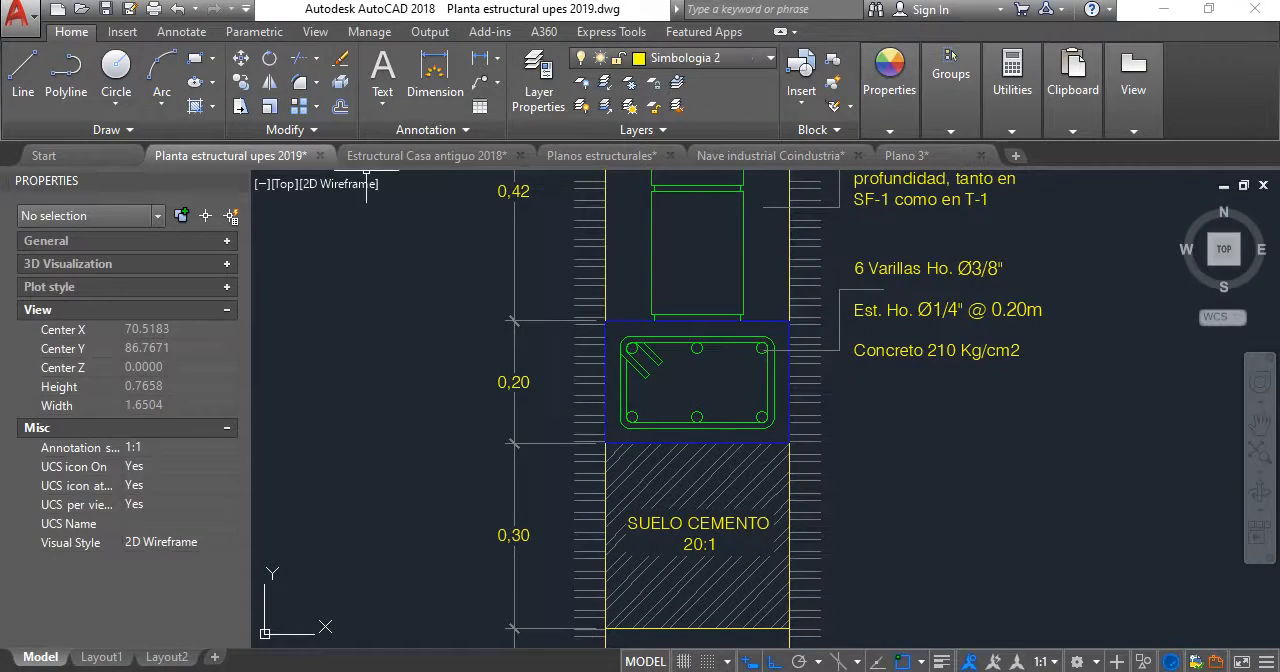
# - Copy the foundation strip's reinforced section, with its concrete outline, stirrup and six bars, beside the V-1 beam section
pyautogui.click(542, 302)
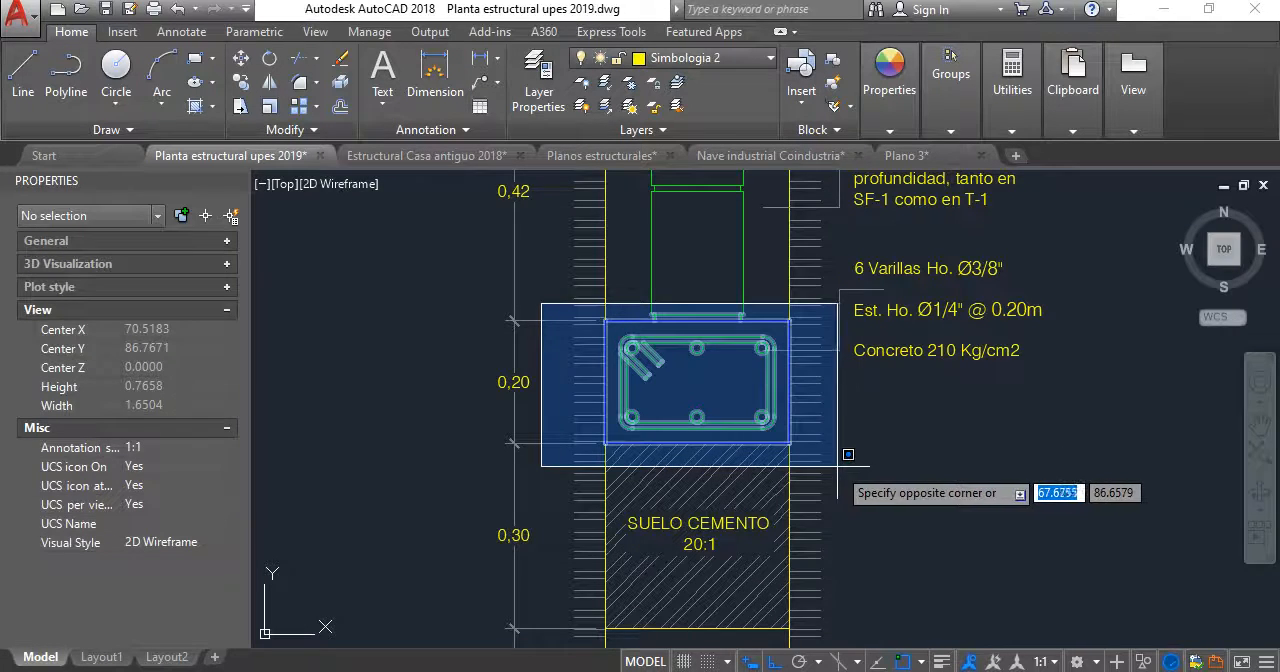
pyautogui.click(822, 465)
pyautogui.write('CP')
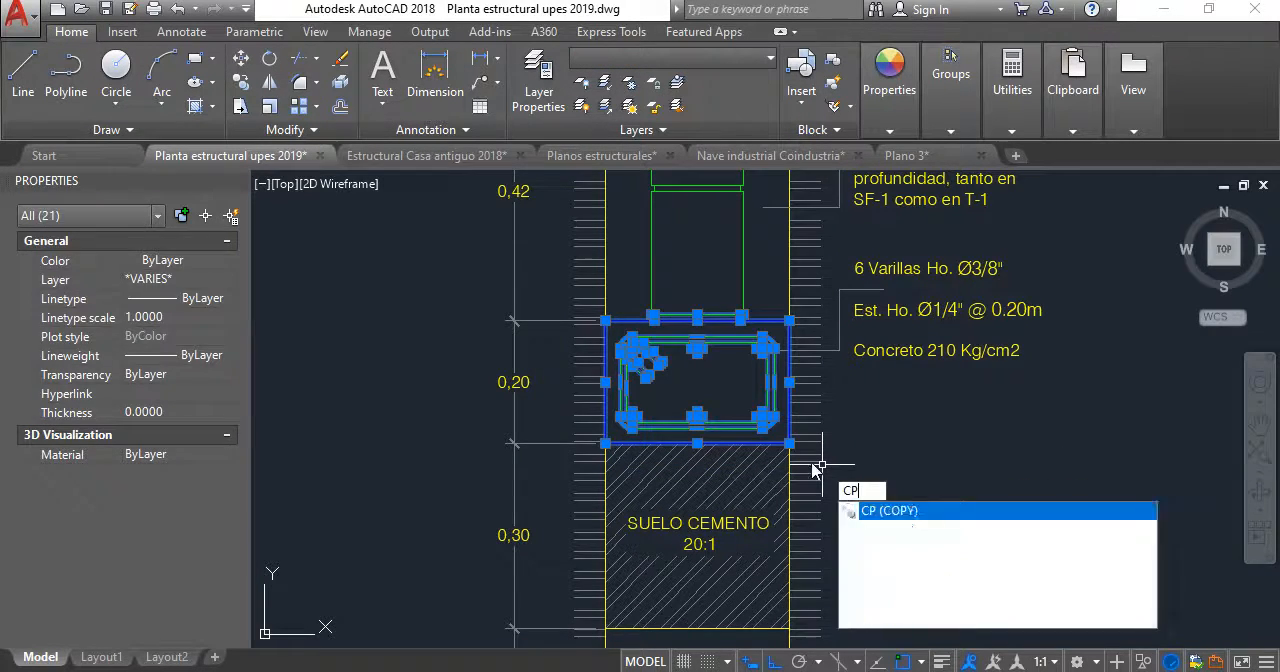
pyautogui.press('Return')
pyautogui.click(688, 396)
pyautogui.scroll(-5, 950, 425)
pyautogui.moveTo(980, 430); pyautogui.dragTo(439, 447, button='middle')
pyautogui.scroll(2, 578, 441)
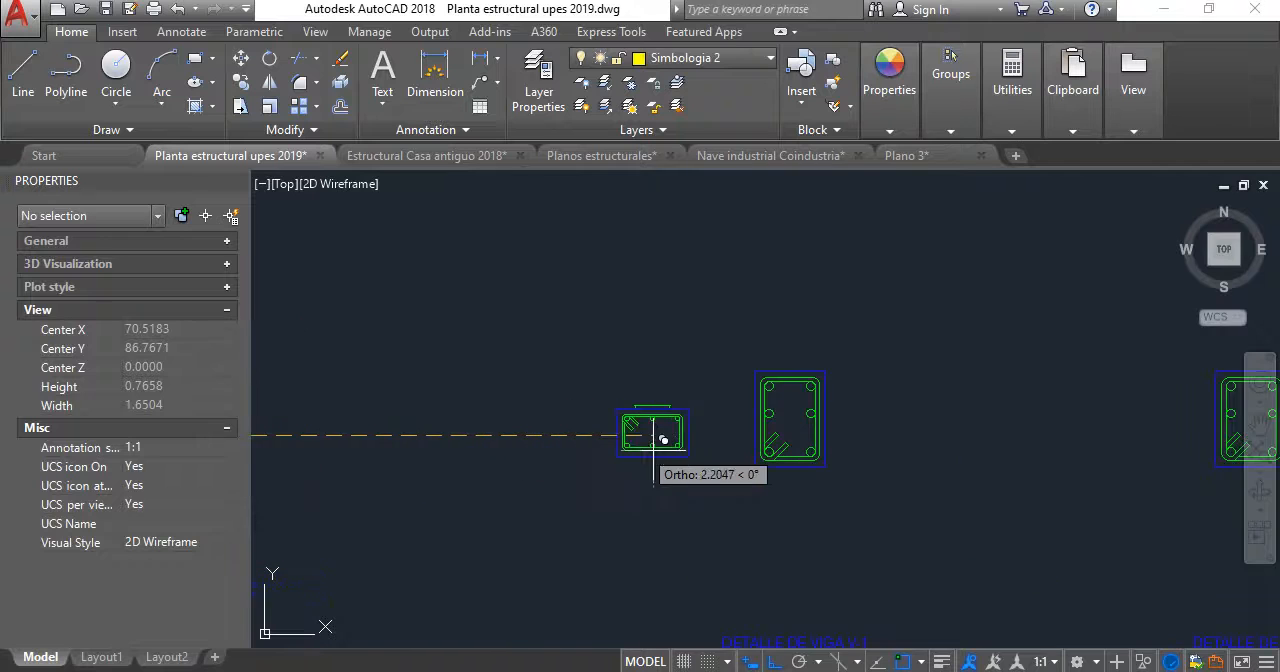
pyautogui.click(673, 447)
pyautogui.press('Escape')
pyautogui.scroll(4, 677, 417)
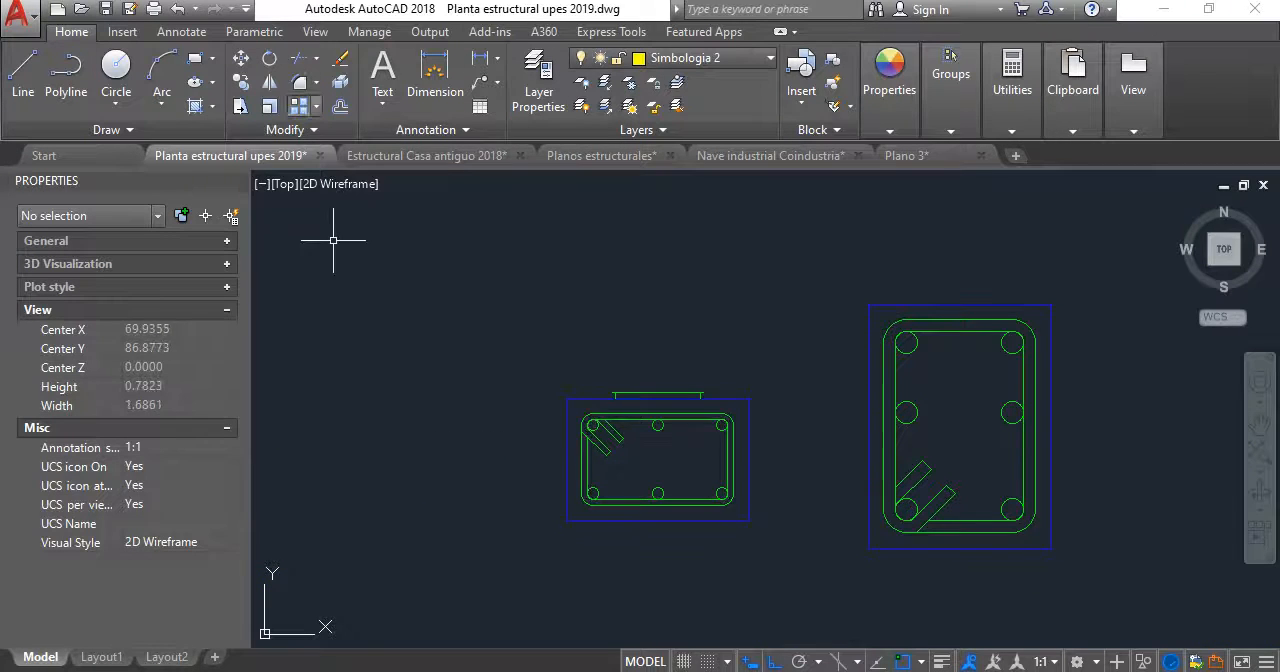
# - Consult the V-1 beam detail in the Estructural Casa antiguo 2018 drawing and return to Planta estructural upes 2019
pyautogui.click(472, 157)
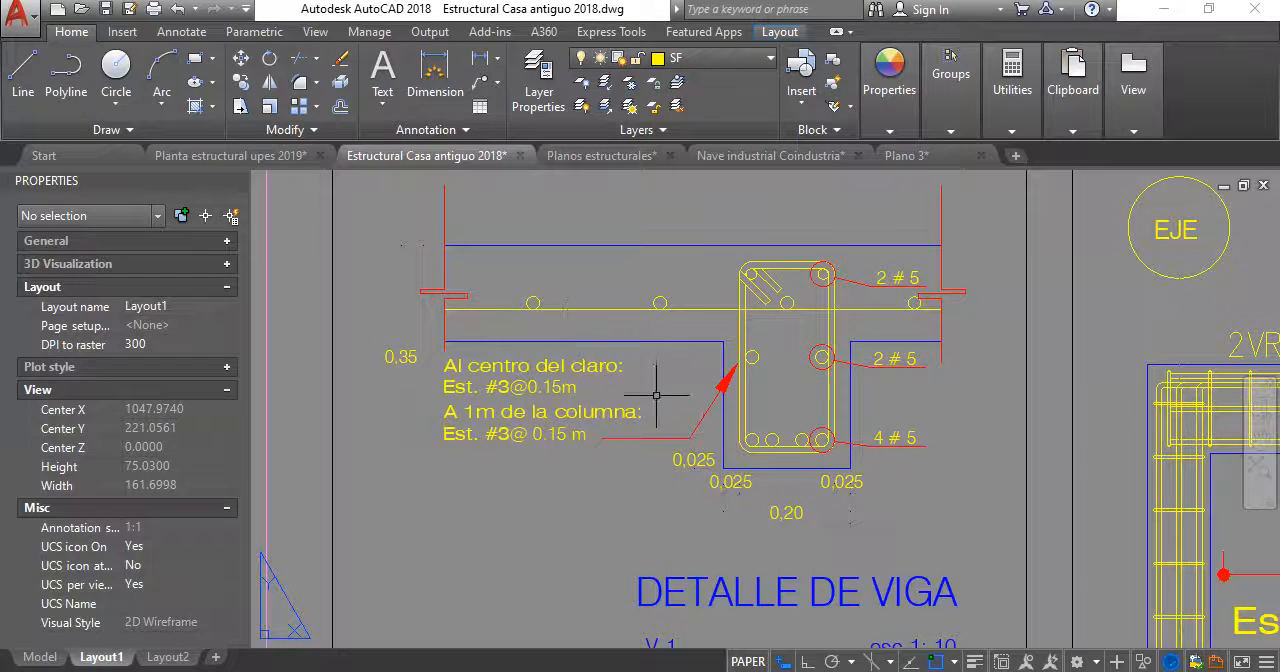
pyautogui.moveTo(652, 392); pyautogui.dragTo(644, 379, button='middle')
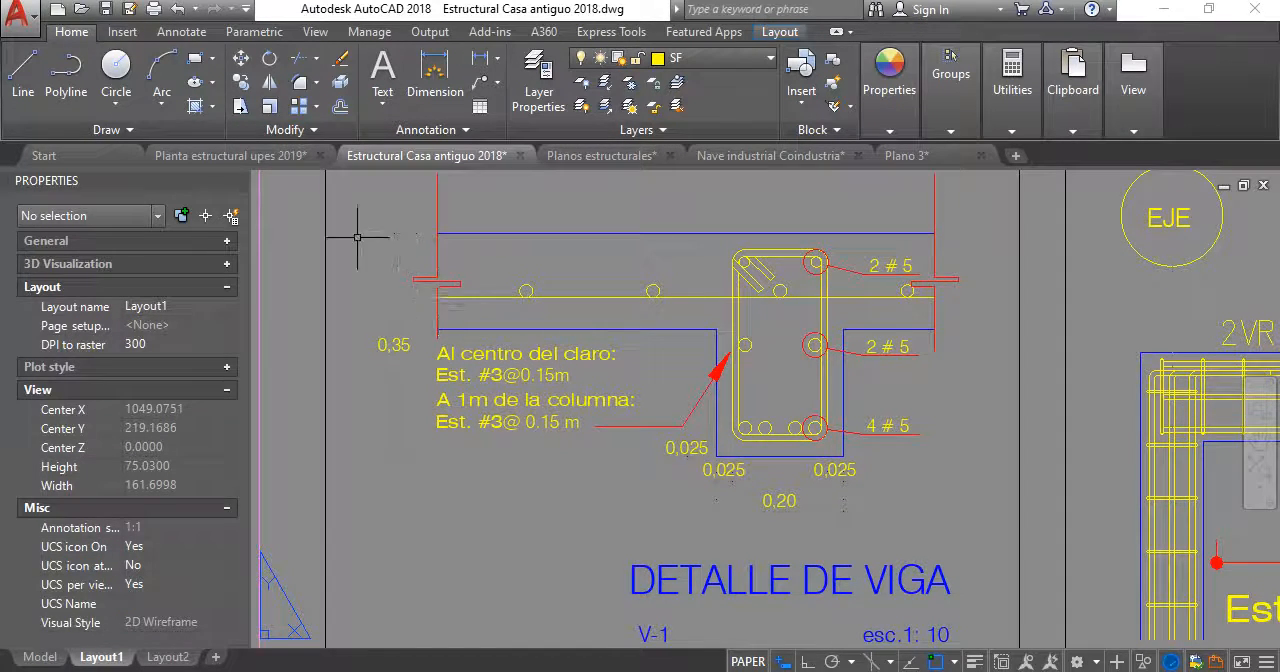
pyautogui.click(230, 155)
# - Delete the leftover brick lines above the copied foundation strip section
pyautogui.scroll(4, 693, 396)
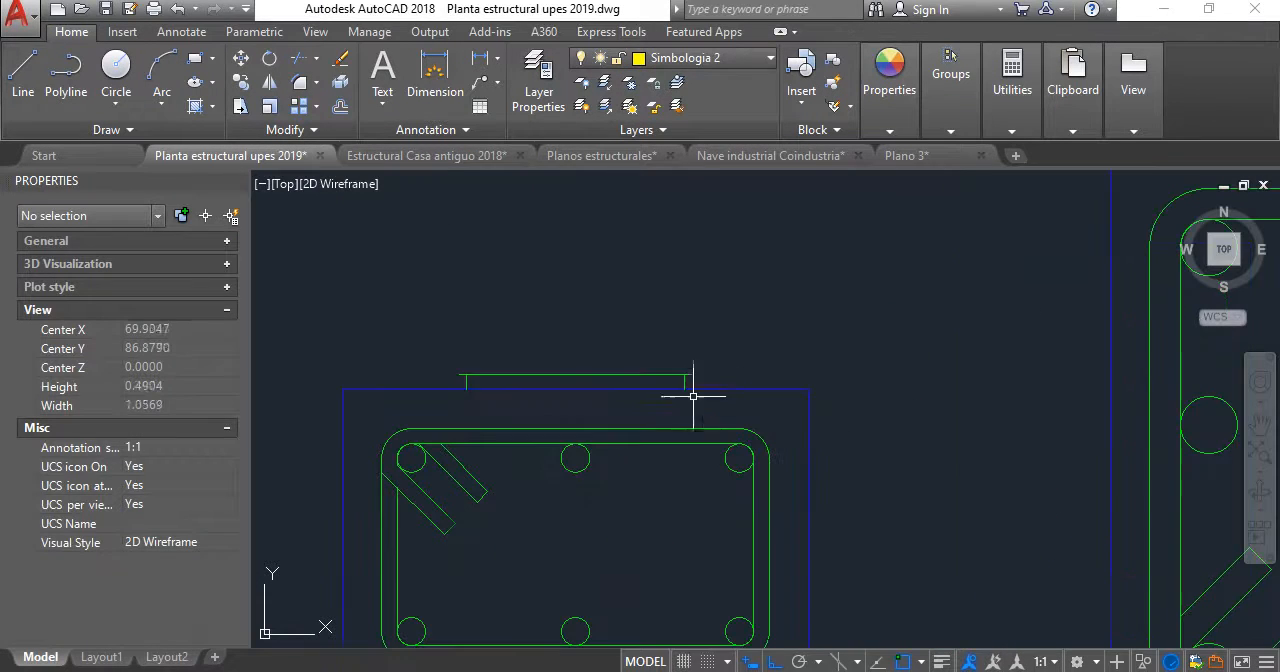
pyautogui.click(400, 278)
pyautogui.click(702, 392)
pyautogui.press('Escape')
pyautogui.scroll(-5, 418, 380)
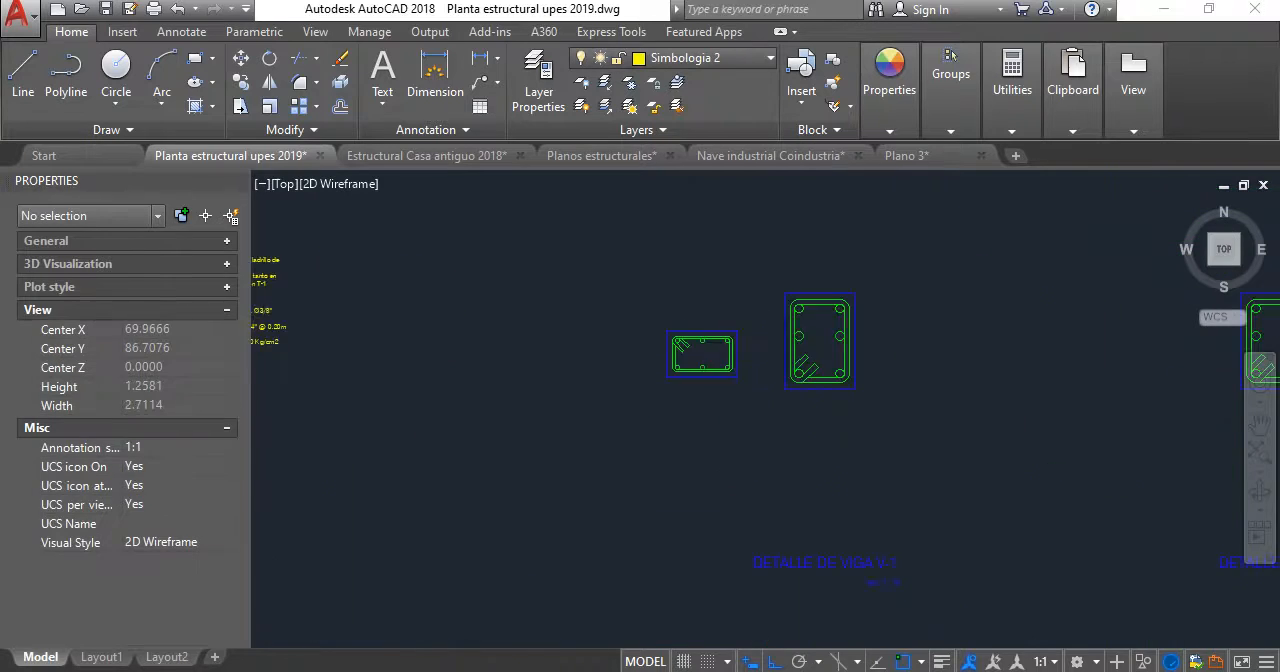
# - Delete the old V-1 beam section above the DETALLE DE VIGA V-1 title, keeping the title texts
pyautogui.scroll(4, 418, 380)
pyautogui.scroll(-3, 418, 380)
pyautogui.scroll(4, 418, 381)
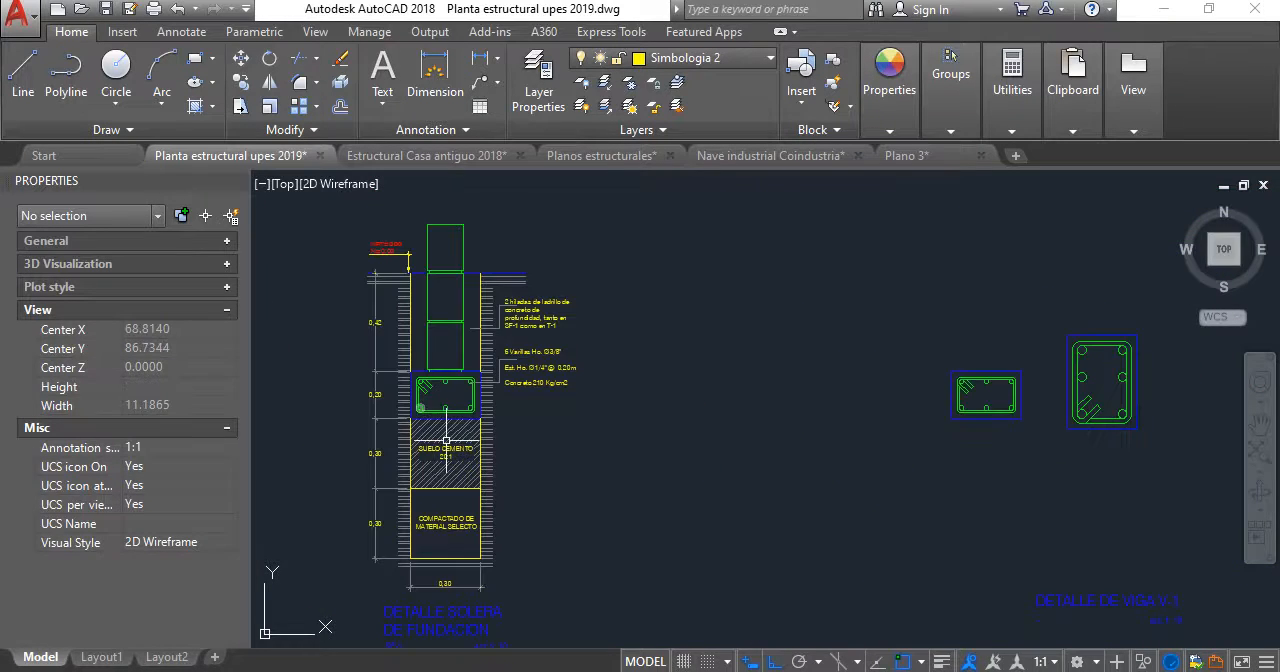
pyautogui.scroll(-4, 638, 438)
pyautogui.moveTo(760, 430); pyautogui.dragTo(583, 423, button='middle')
pyautogui.scroll(4, 640, 411)
pyautogui.click(747, 495)
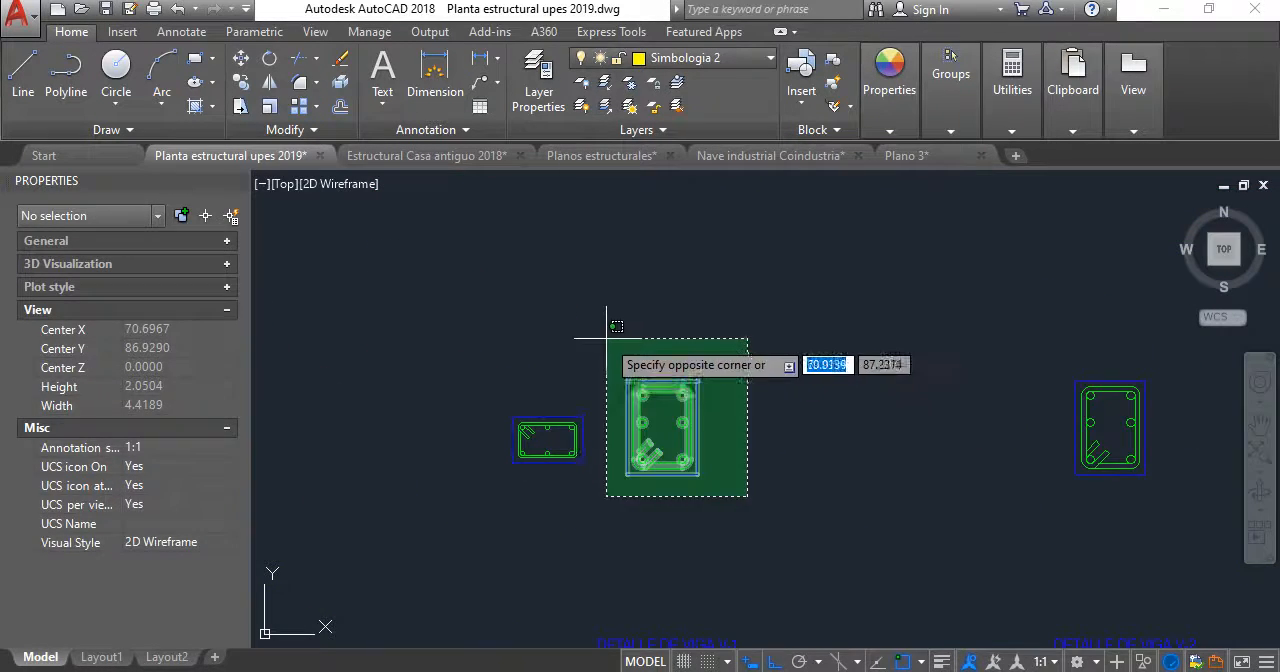
pyautogui.click(607, 337)
pyautogui.press('Delete')
# - Rotate the copied foundation strip section a quarter turn so that it stands upright
pyautogui.scroll(2, 592, 442)
pyautogui.click(613, 522)
pyautogui.click(421, 367)
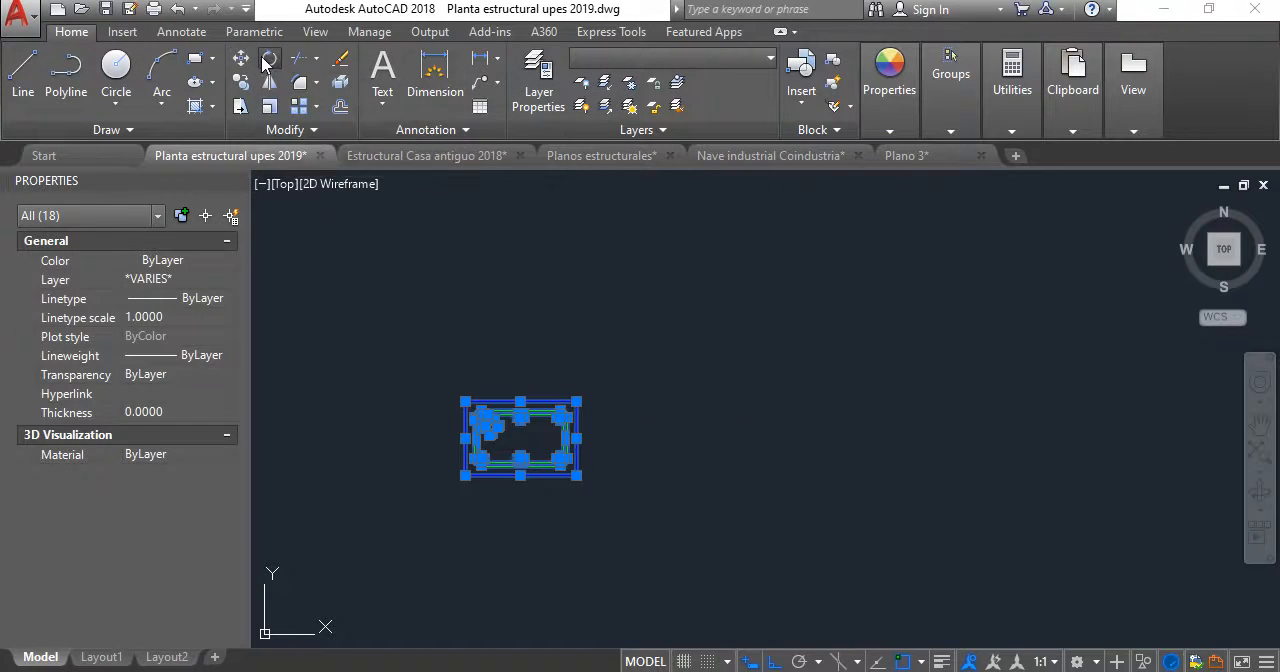
pyautogui.click(268, 62)
pyautogui.click(643, 435)
pyautogui.click(651, 463)
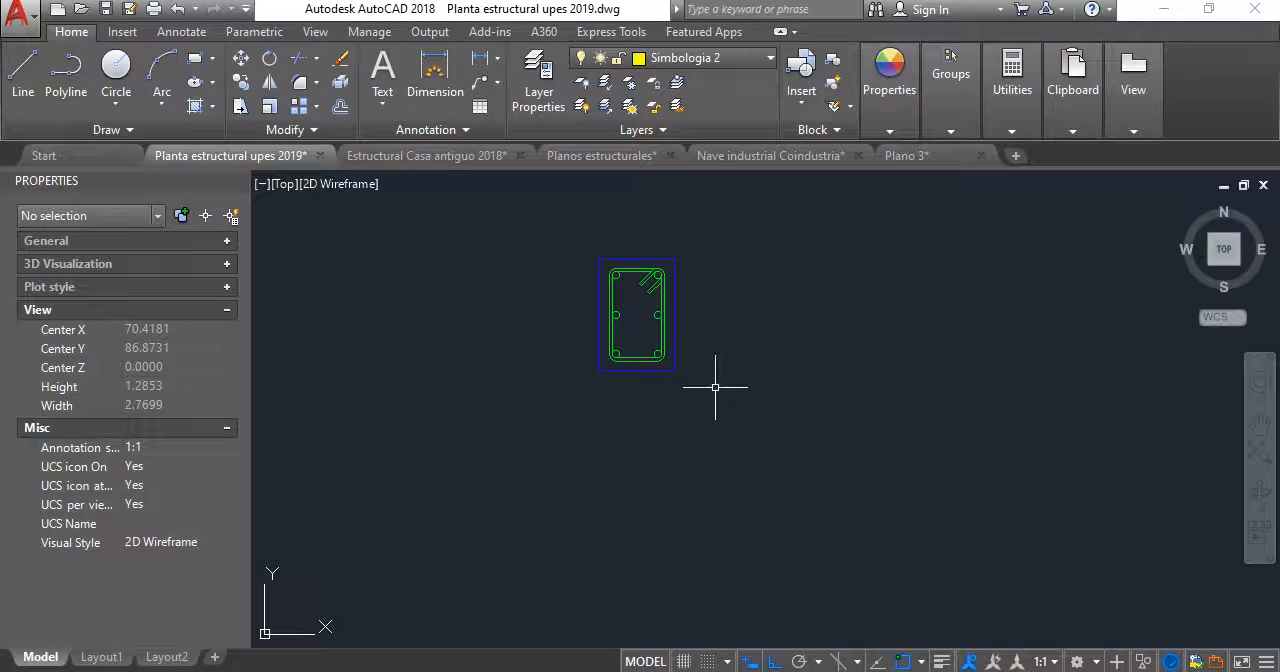
# - Move the upright section straight down to roughly the level of the V-2 beam section
pyautogui.click(720, 414)
pyautogui.click(526, 198)
pyautogui.press('Return')
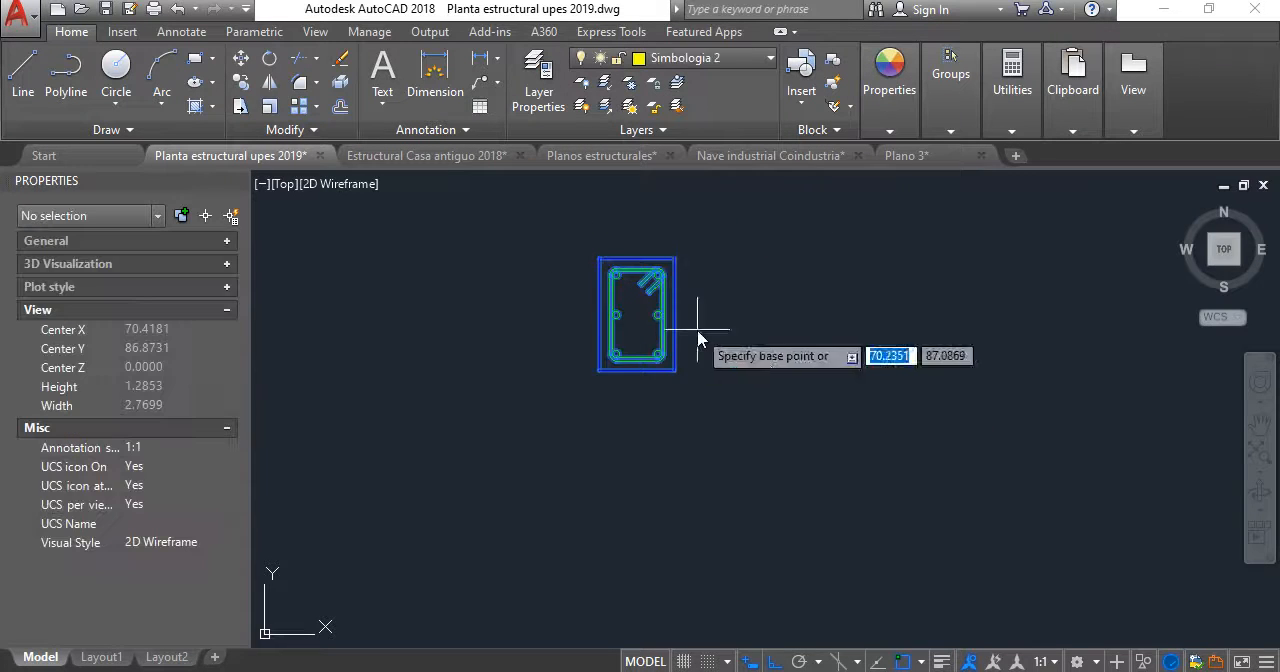
pyautogui.click(697, 333)
pyautogui.scroll(-3, 731, 400)
pyautogui.moveTo(731, 403); pyautogui.dragTo(681, 343, button='middle')
pyautogui.click(674, 360)
pyautogui.press('Return')
pyautogui.scroll(3, 674, 361)
pyautogui.scroll(2, 674, 361)
# - Move the upright section horizontally to the right, above the DETALLE DE VIGA V-1 title
pyautogui.click(677, 530)
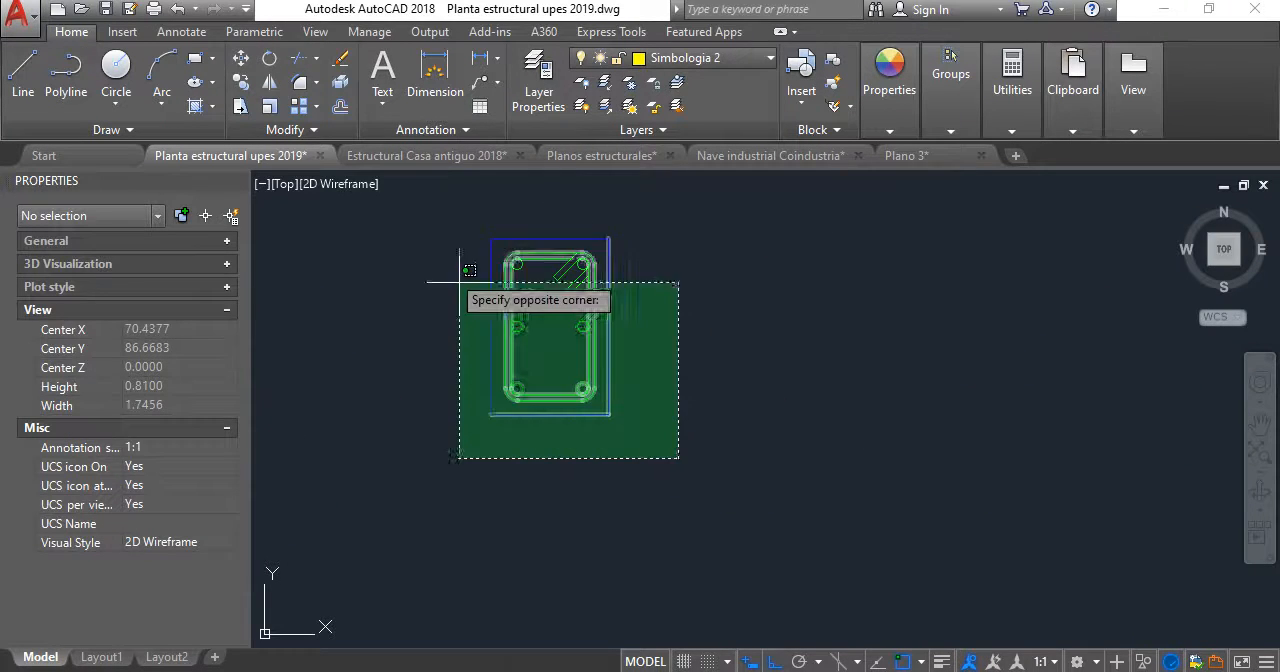
pyautogui.click(471, 256)
pyautogui.press('Return')
pyautogui.click(650, 368)
pyautogui.click(852, 373)
pyautogui.scroll(-3, 830, 368)
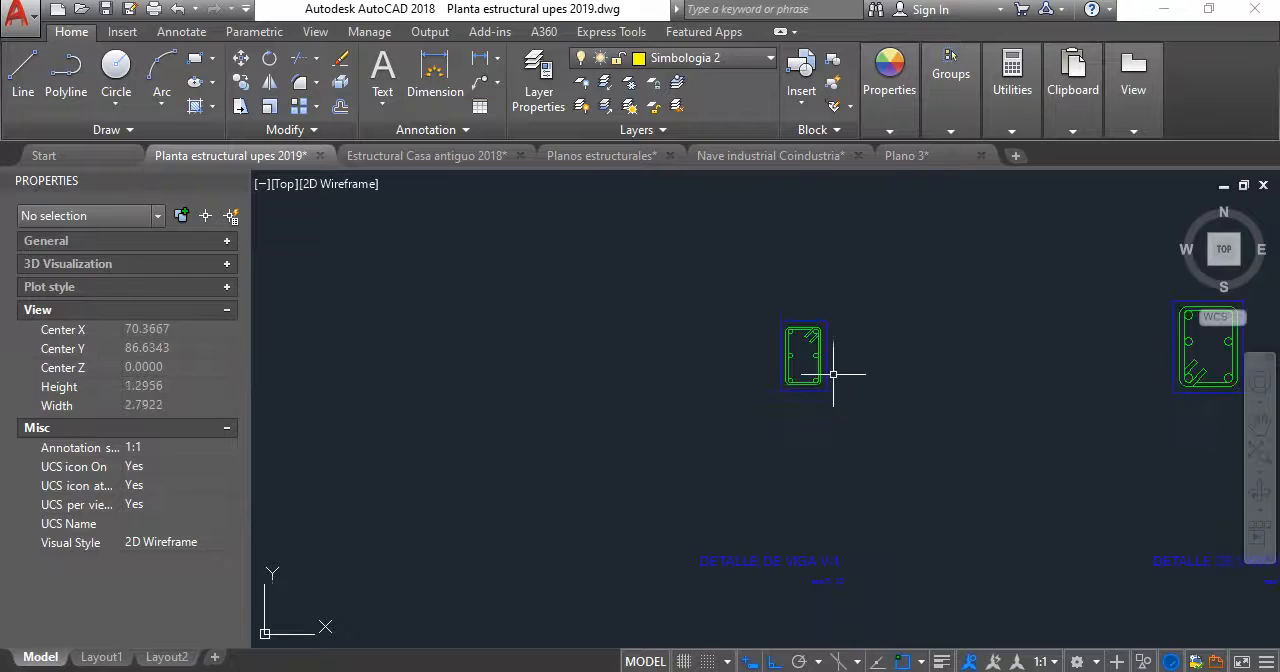
# - Examine the new V-1 section's bars, stirrup and position relative to its title and the neighbouring details
pyautogui.scroll(3, 771, 370)
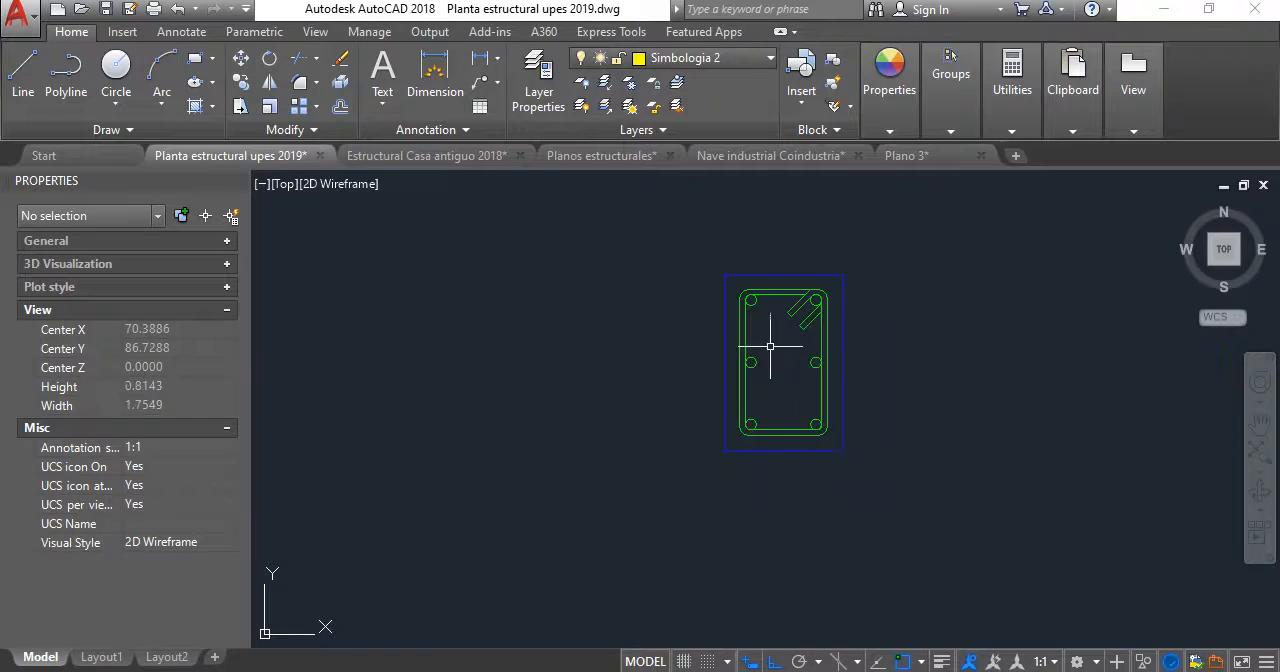
pyautogui.scroll(-3, 714, 322)
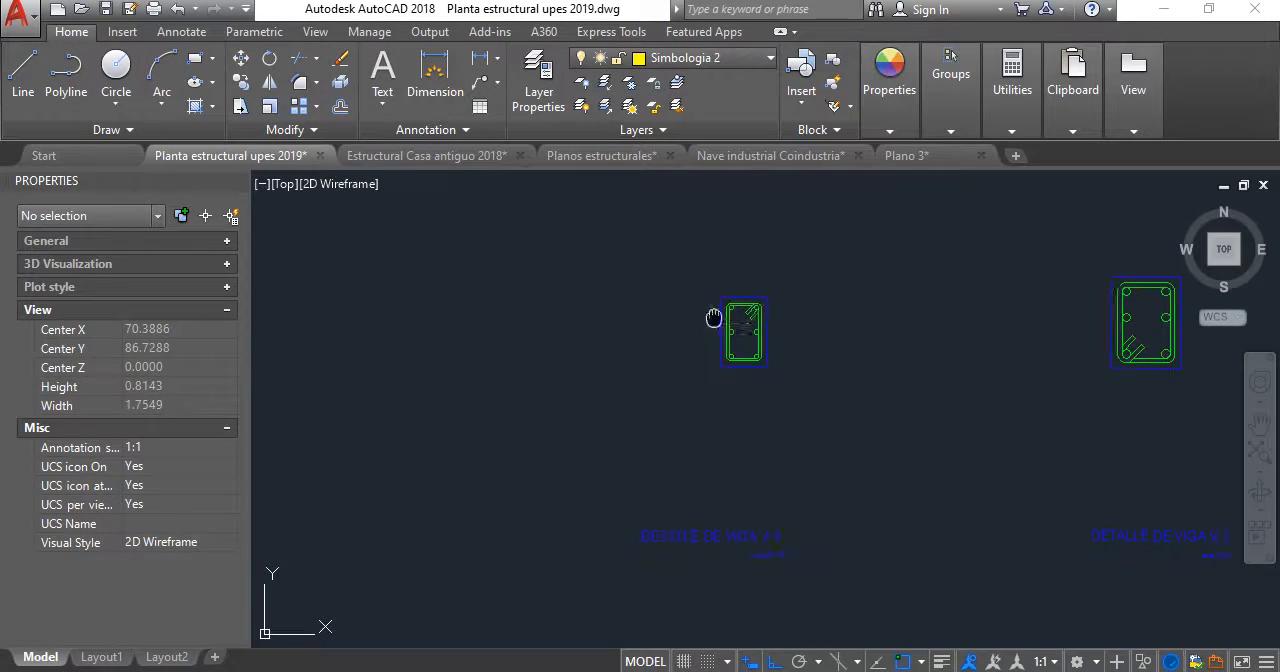
pyautogui.scroll(3, 730, 323)
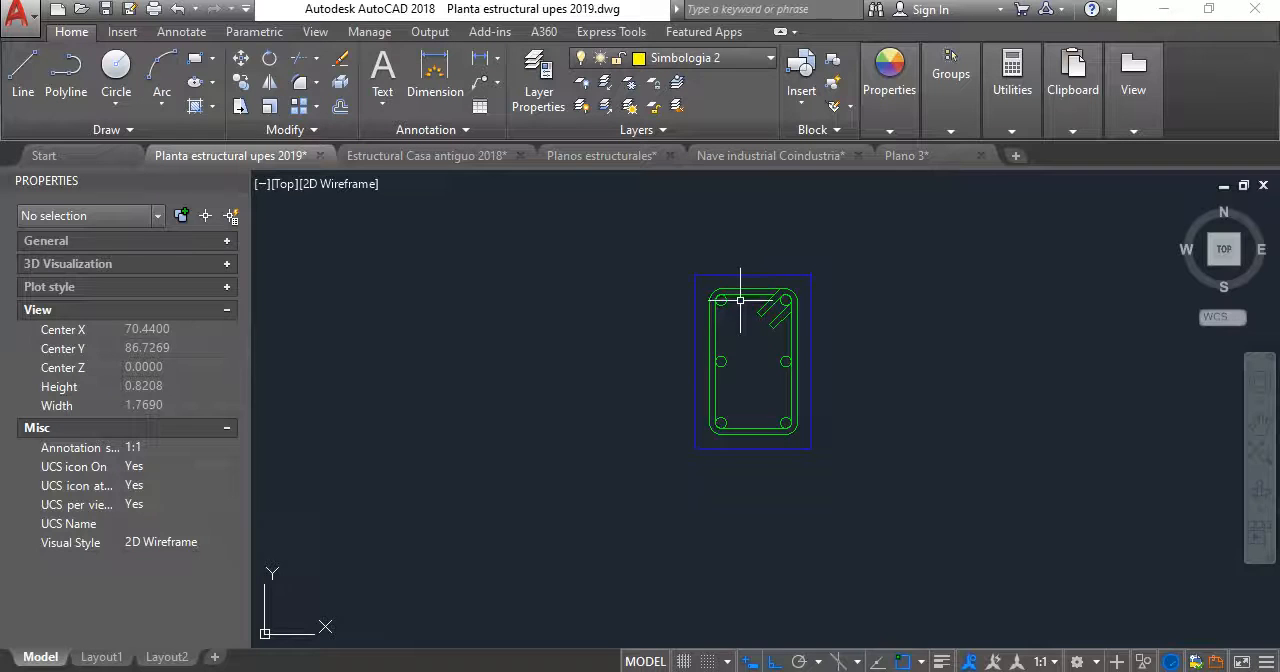
pyautogui.scroll(2, 698, 343)
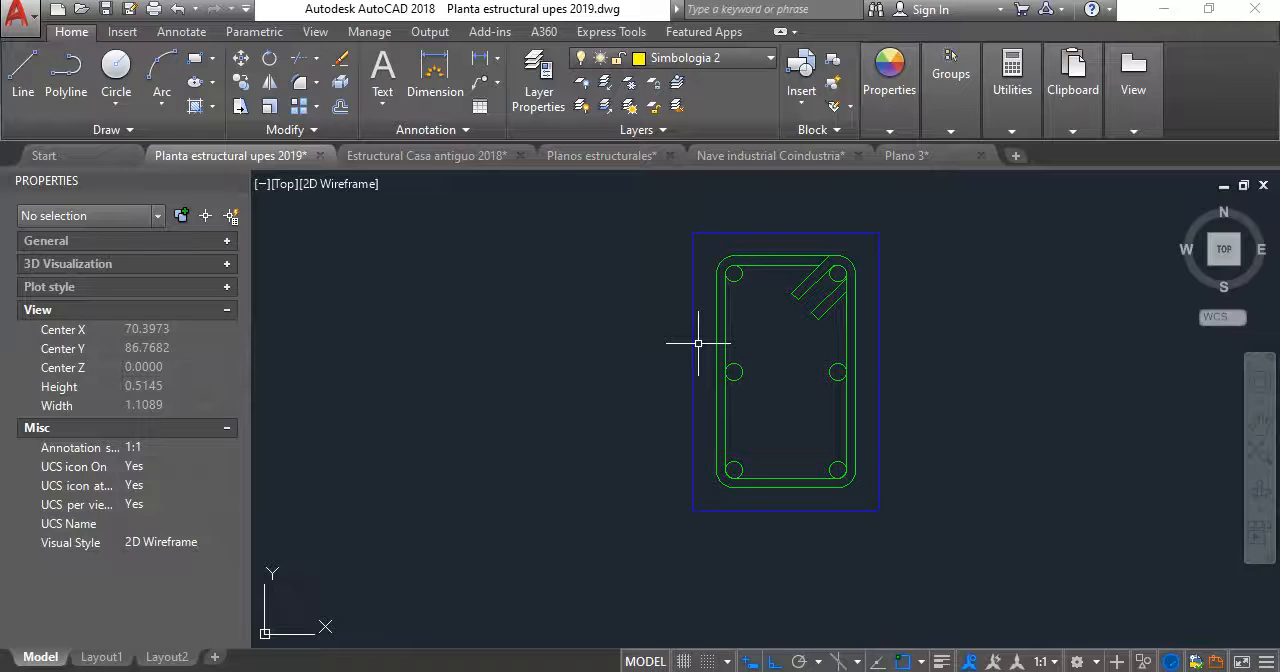
pyautogui.scroll(-6, 905, 350)
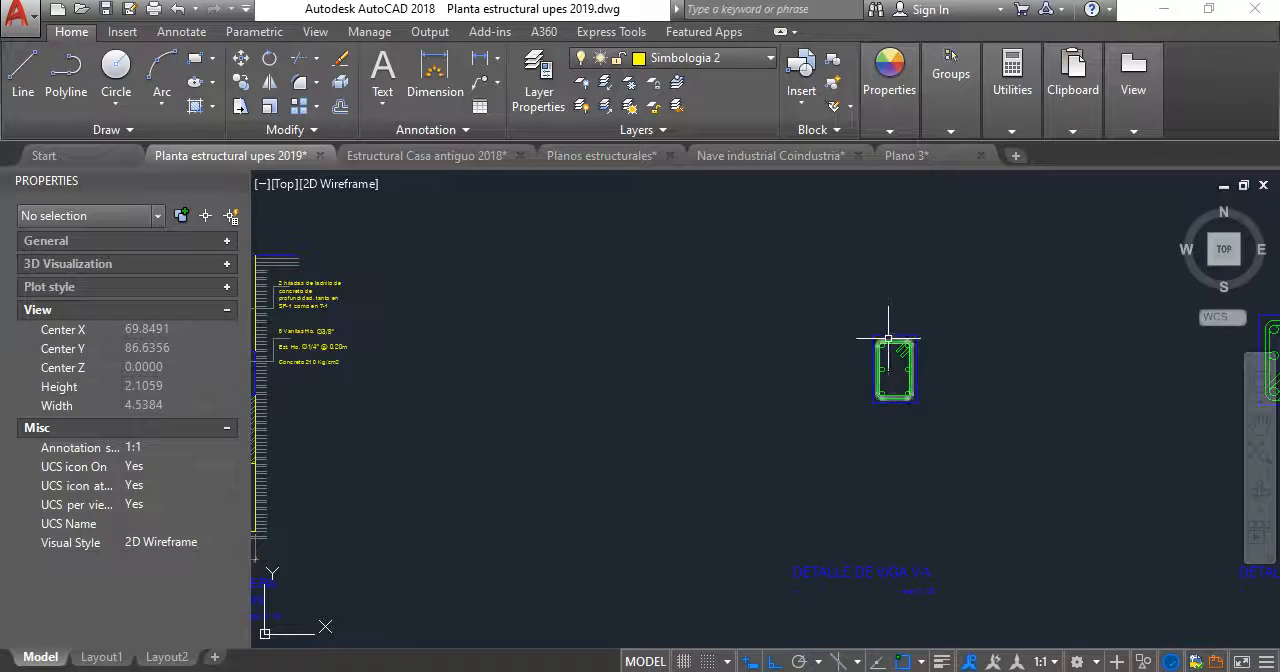
pyautogui.scroll(3, 891, 344)
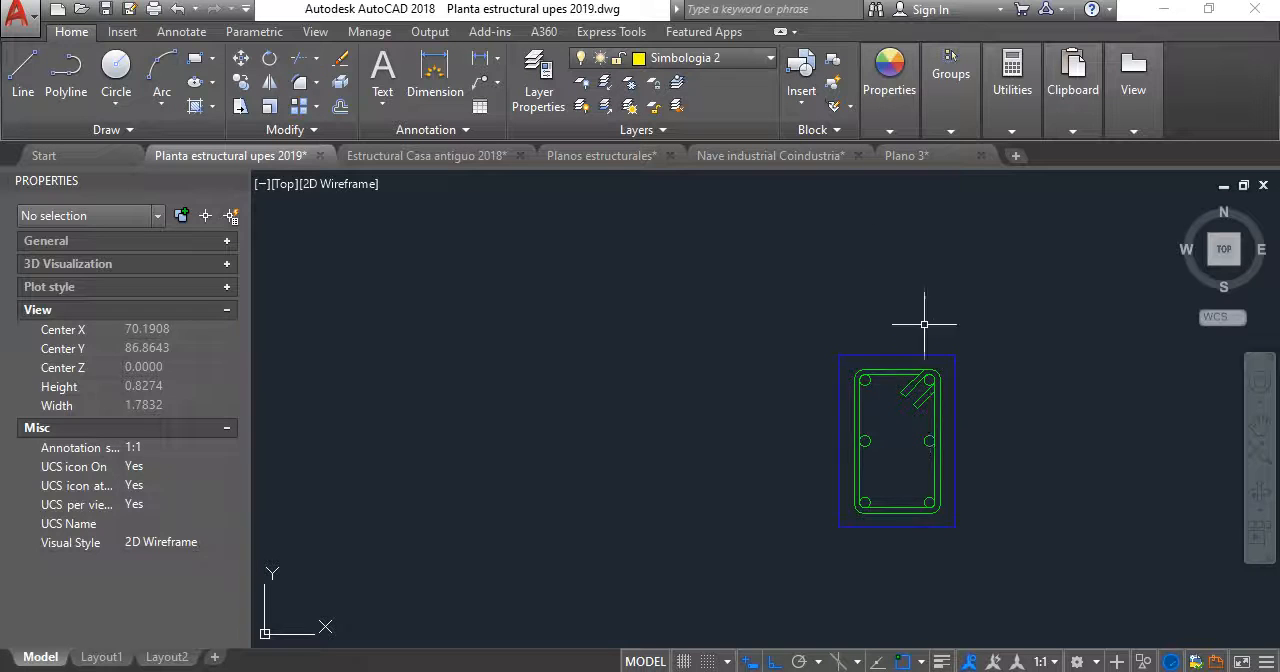
pyautogui.moveTo(909, 448); pyautogui.dragTo(831, 427, button='middle')
pyautogui.scroll(-2, 739, 438)
pyautogui.moveTo(710, 426)
pyautogui.mouseDown(button='middle')
pyautogui.moveTo(649, 405)
pyautogui.moveTo(674, 349)
pyautogui.mouseUp(button='middle')
pyautogui.scroll(-3, 692, 408)
pyautogui.scroll(5, 683, 369)
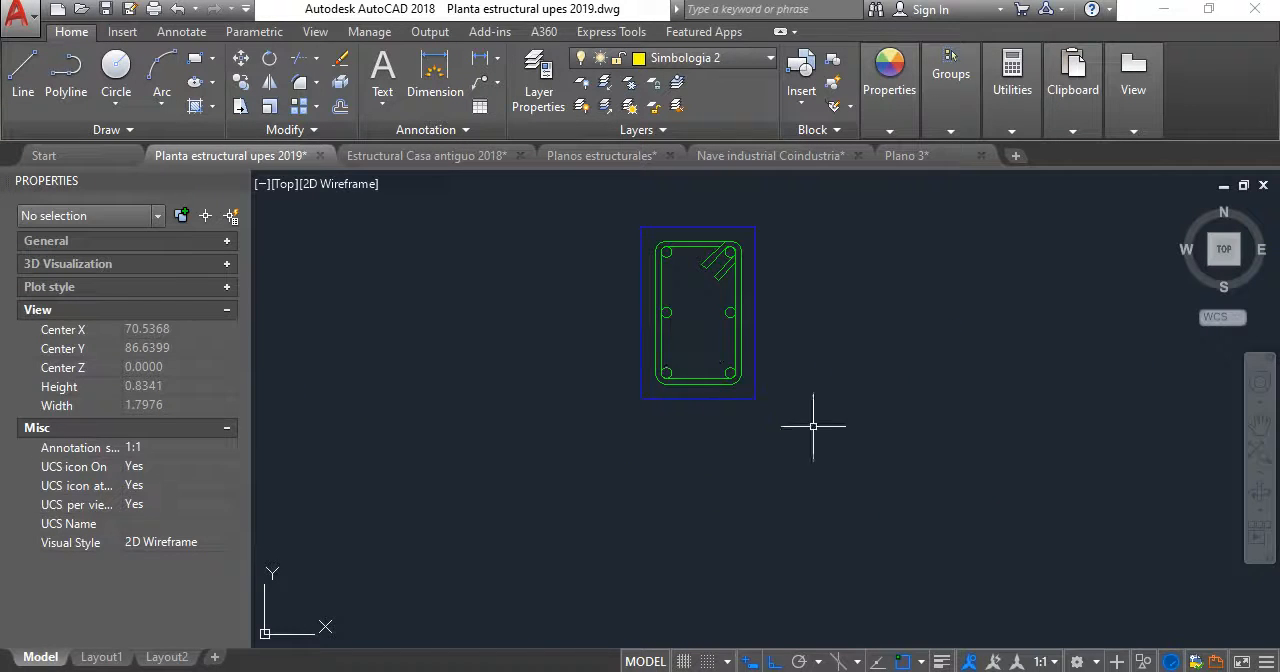
# - Shift the V-1 section slightly to the left to centre it over its DETALLE DE VIGA V-1 title
pyautogui.scroll(-2, 806, 448)
pyautogui.click(852, 453)
pyautogui.click(658, 275)
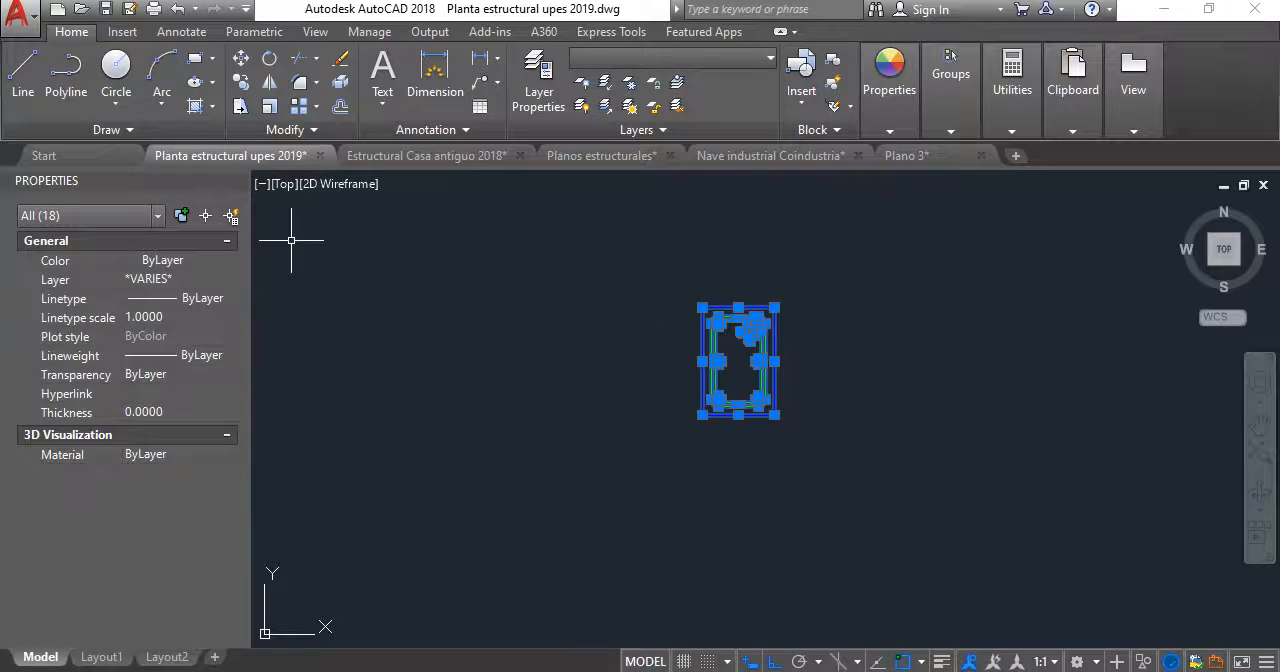
pyautogui.click(243, 60)
pyautogui.click(885, 421)
pyautogui.click(840, 423)
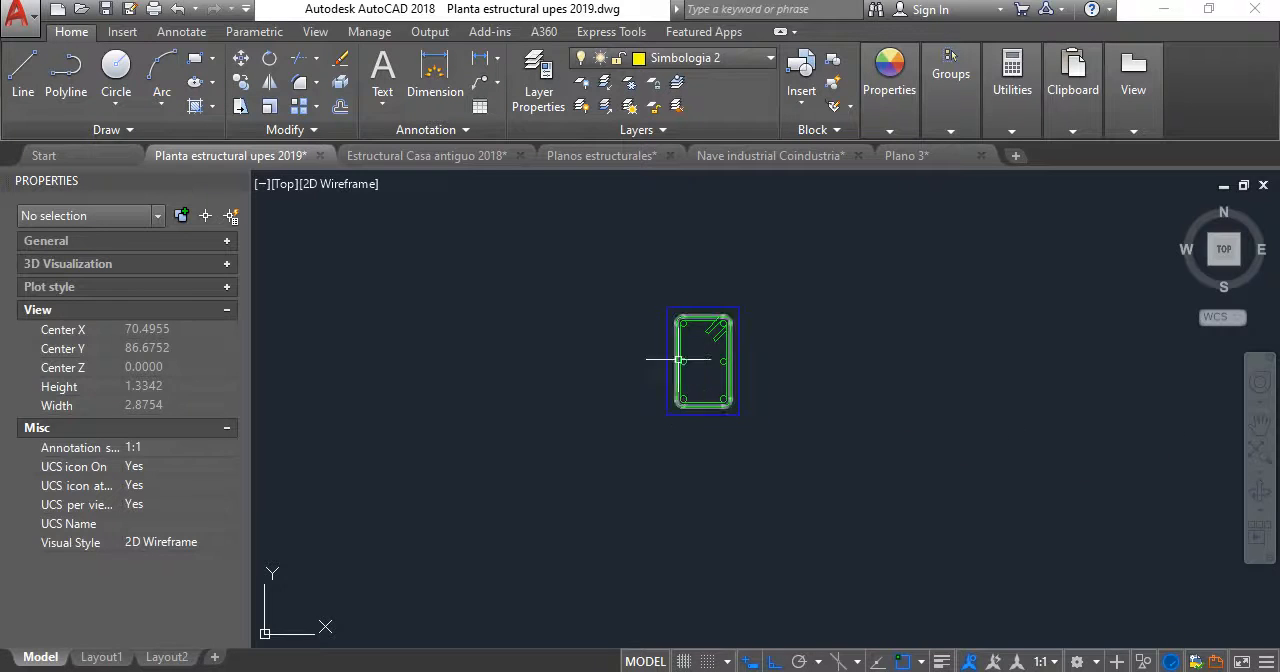
pyautogui.scroll(4, 695, 314)
pyautogui.scroll(-2, 711, 404)
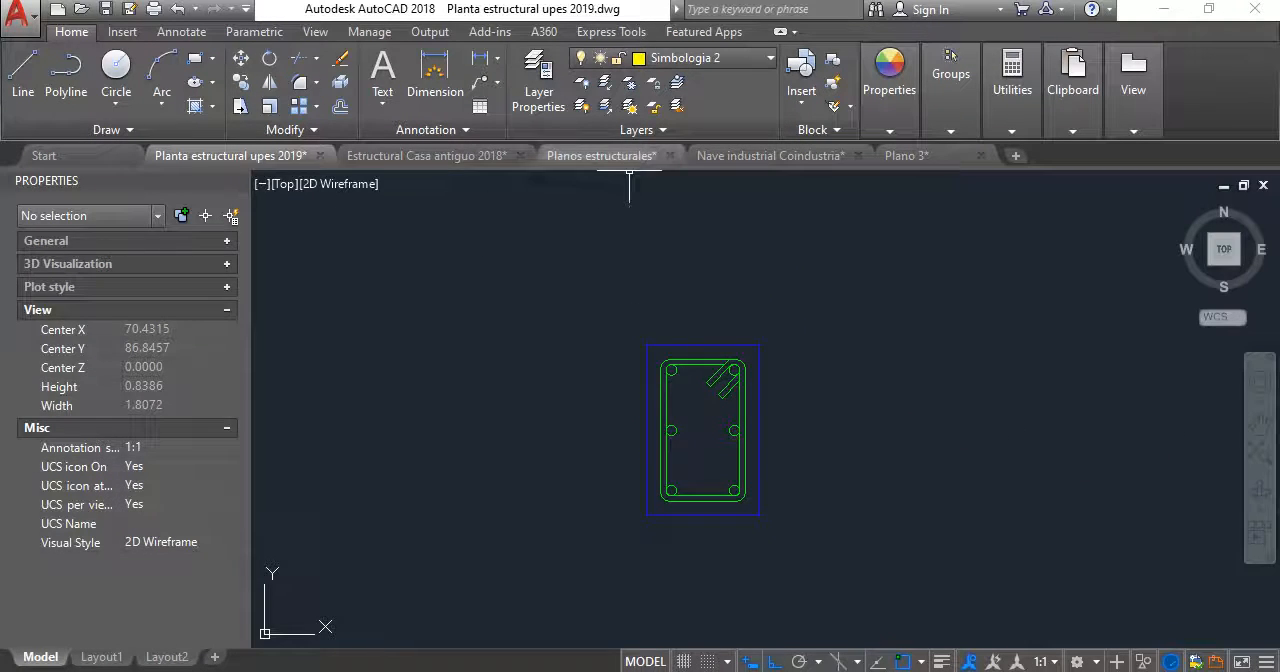
# - Look over the Planos estructurales layout and examine the LOSA COPRESA TRADICIONAL VT1-15 detail in the Estructural Casa antiguo 2018 layout
pyautogui.click(663, 280)
pyautogui.scroll(-6, 650, 375)
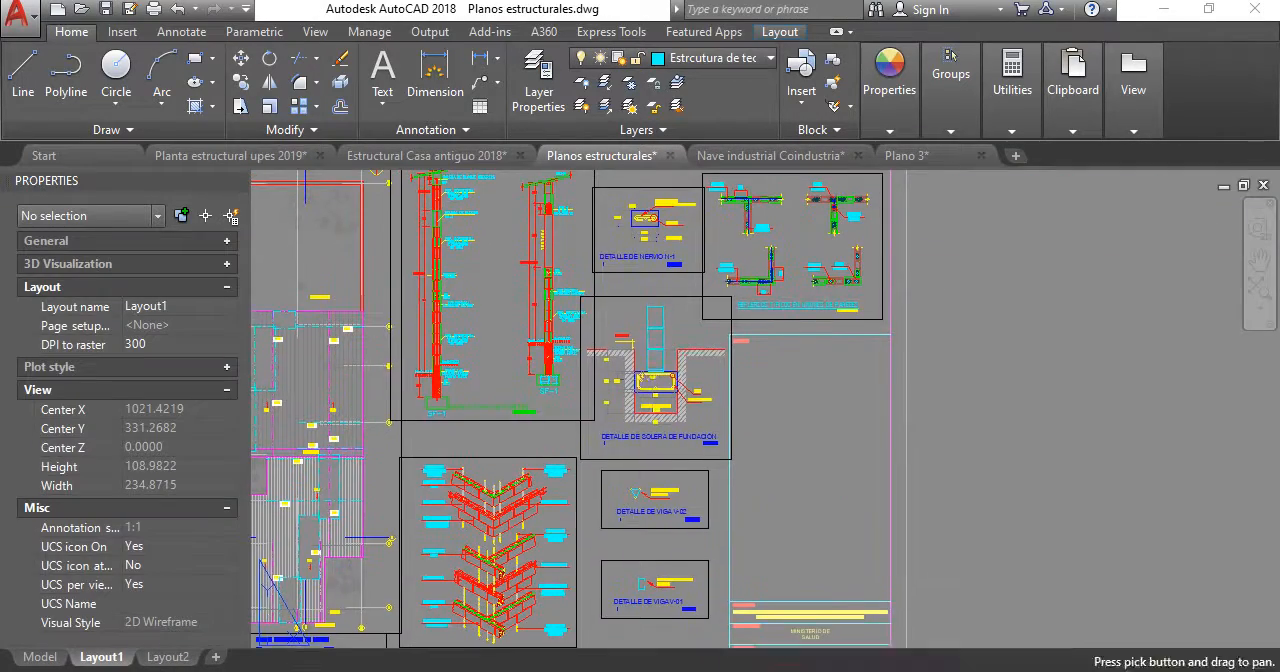
pyautogui.click(417, 158)
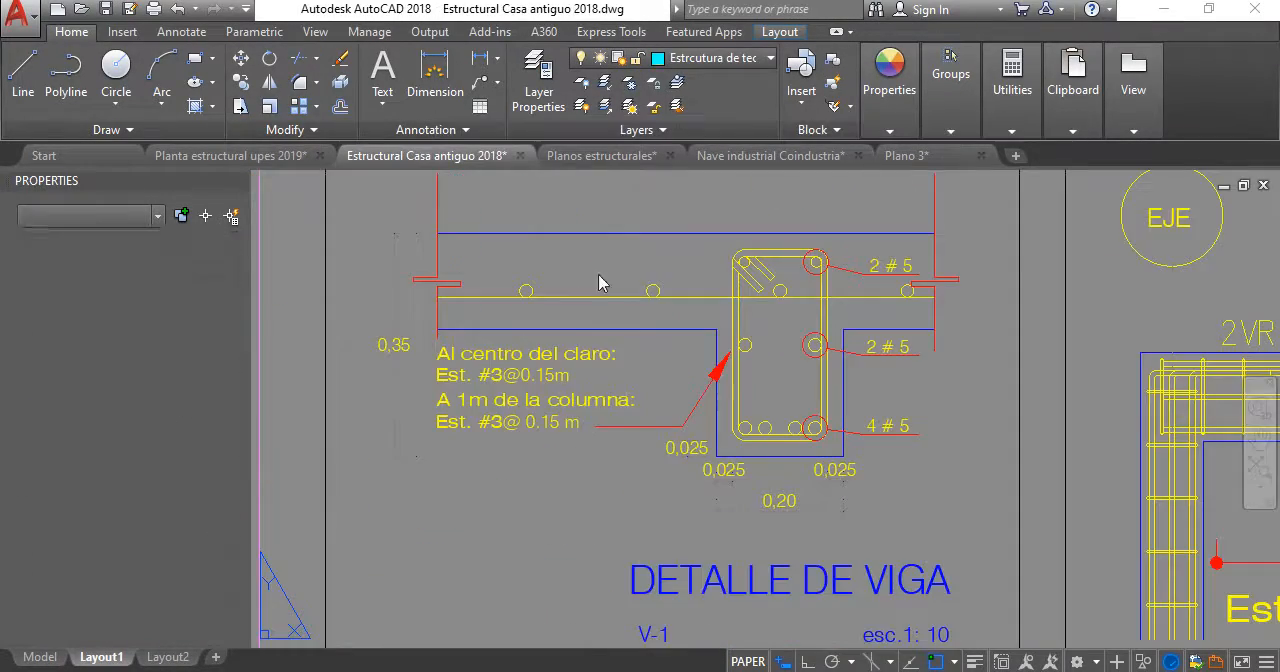
pyautogui.scroll(-5, 850, 380)
pyautogui.moveTo(855, 400); pyautogui.dragTo(855, 376, button='middle')
pyautogui.scroll(8, 900, 344)
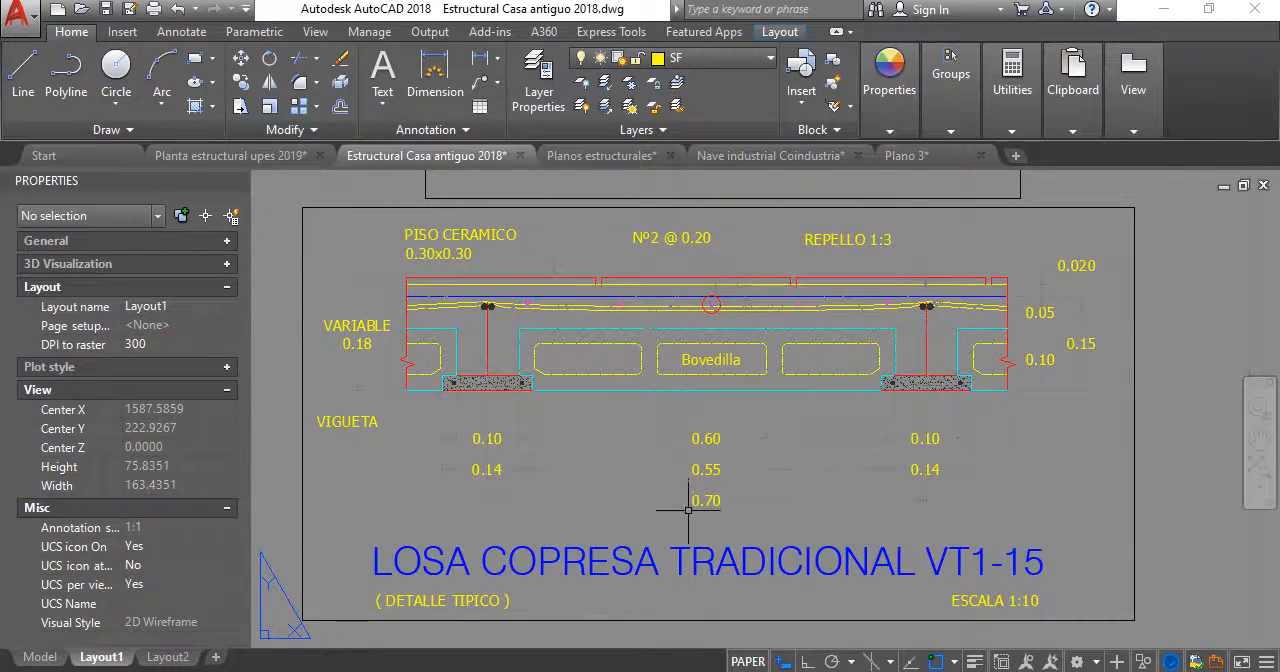
pyautogui.moveTo(688, 510); pyautogui.dragTo(761, 428, button='middle')
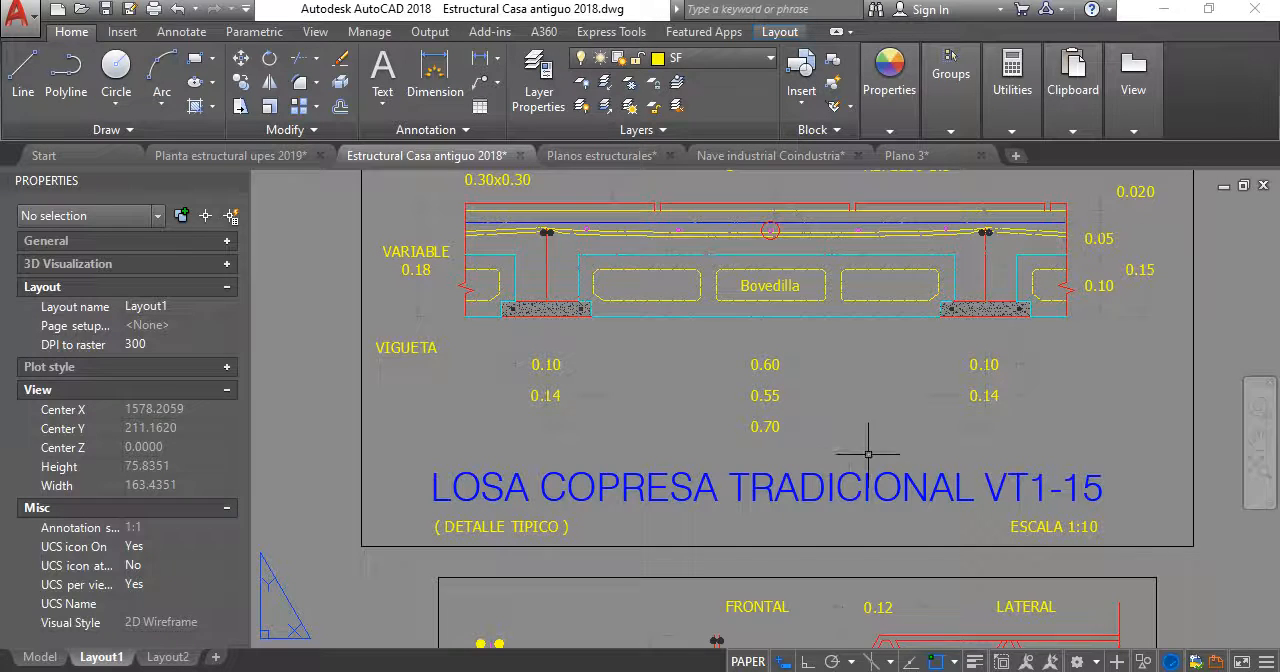
pyautogui.moveTo(806, 349); pyautogui.dragTo(736, 457, button='middle')
pyautogui.scroll(-5, 815, 385)
pyautogui.scroll(5, 826, 371)
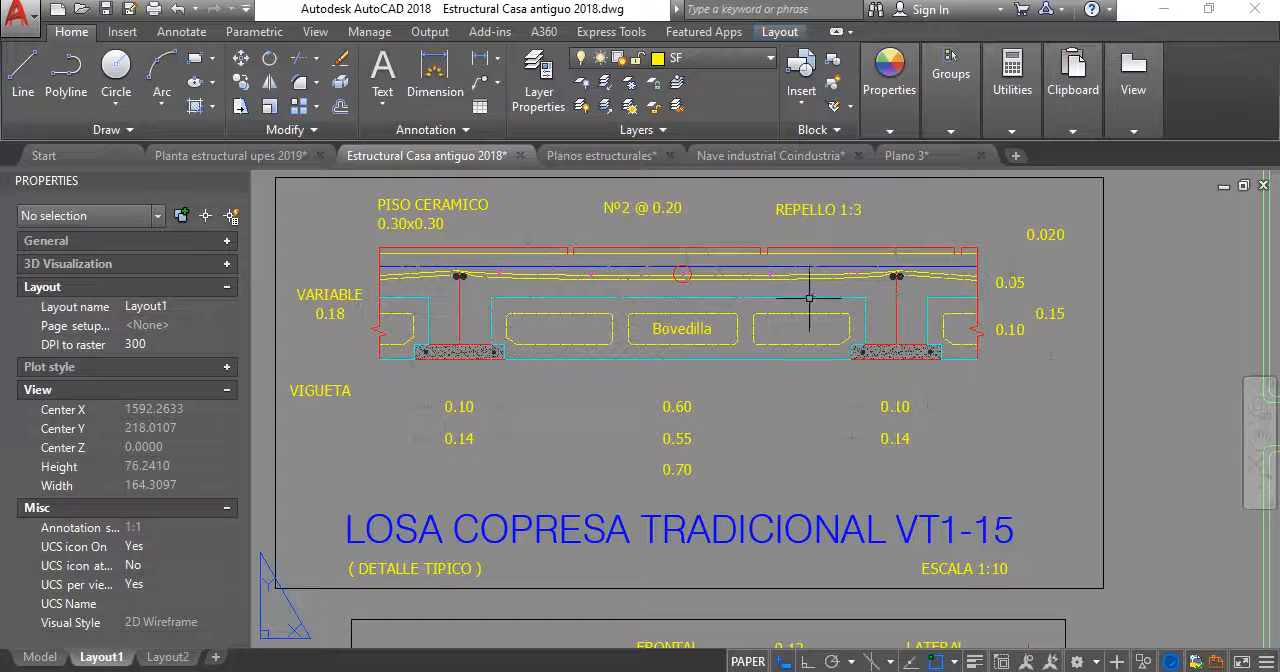
pyautogui.moveTo(383, 270); pyautogui.dragTo(398, 296, button='middle')
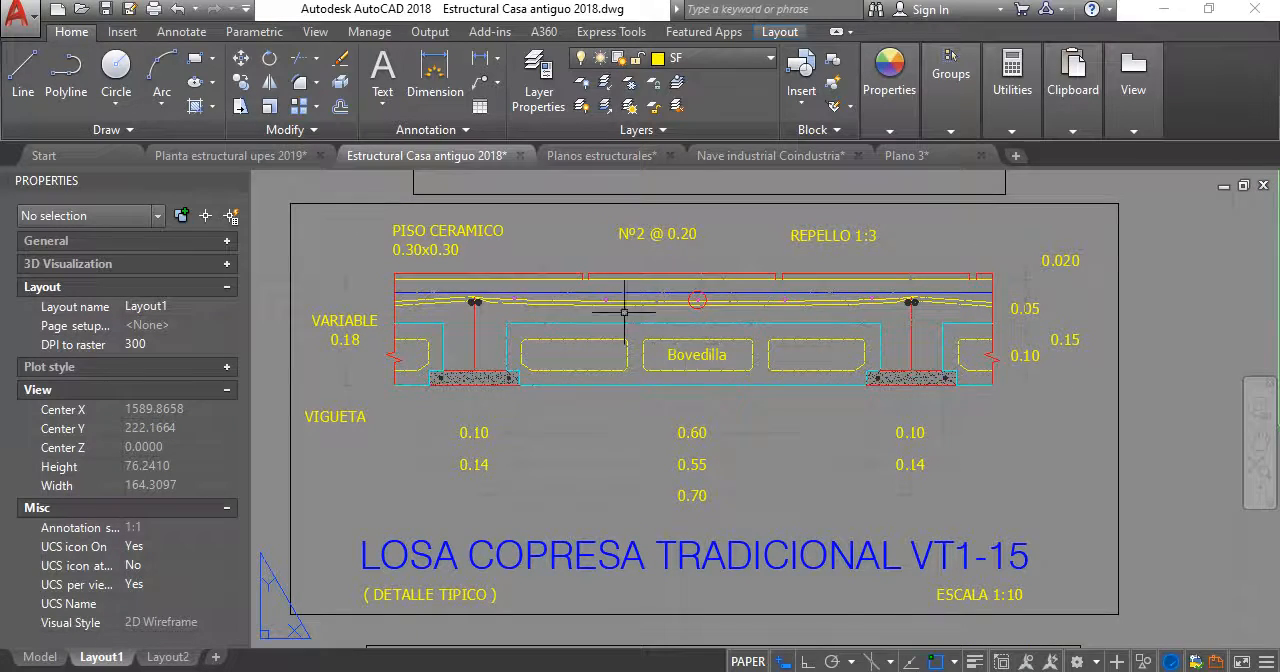
# - Examine the LOSA COPRESA TRADICIONAL VT1-15 and VIGUETA COPRESA VT1-15 details and their surroundings in the reference layout
pyautogui.scroll(-2, 634, 354)
pyautogui.scroll(1, 669, 317)
pyautogui.scroll(-1, 660, 390)
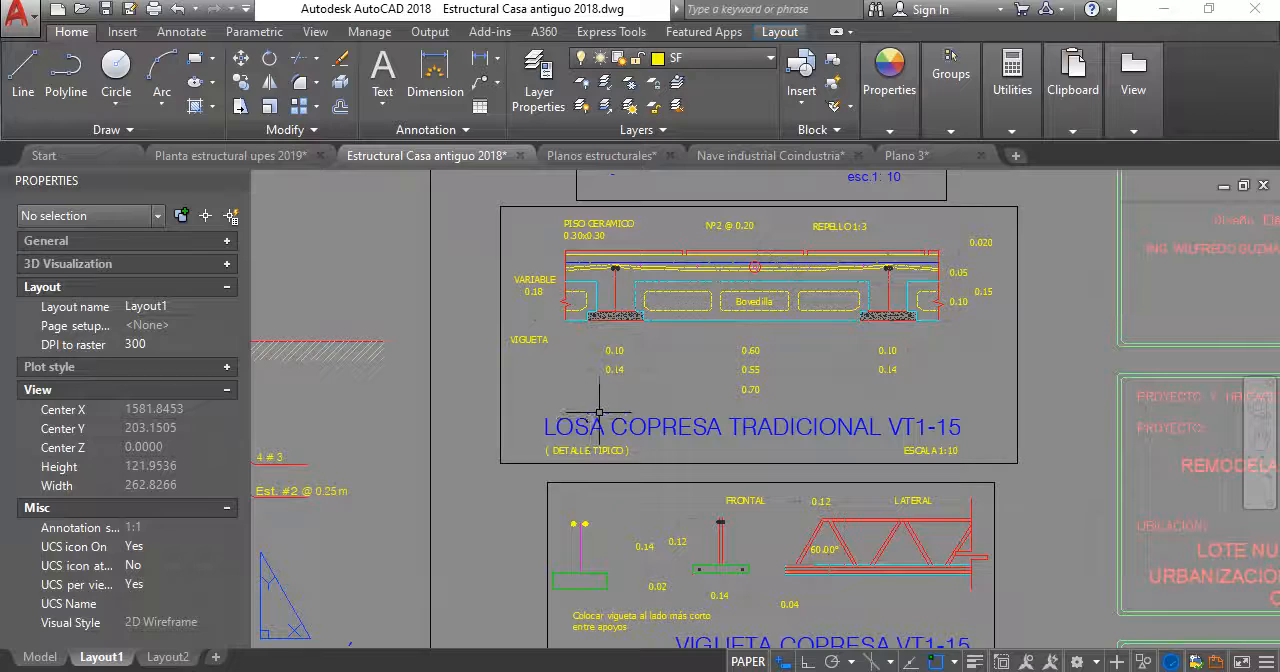
pyautogui.scroll(-4, 874, 426)
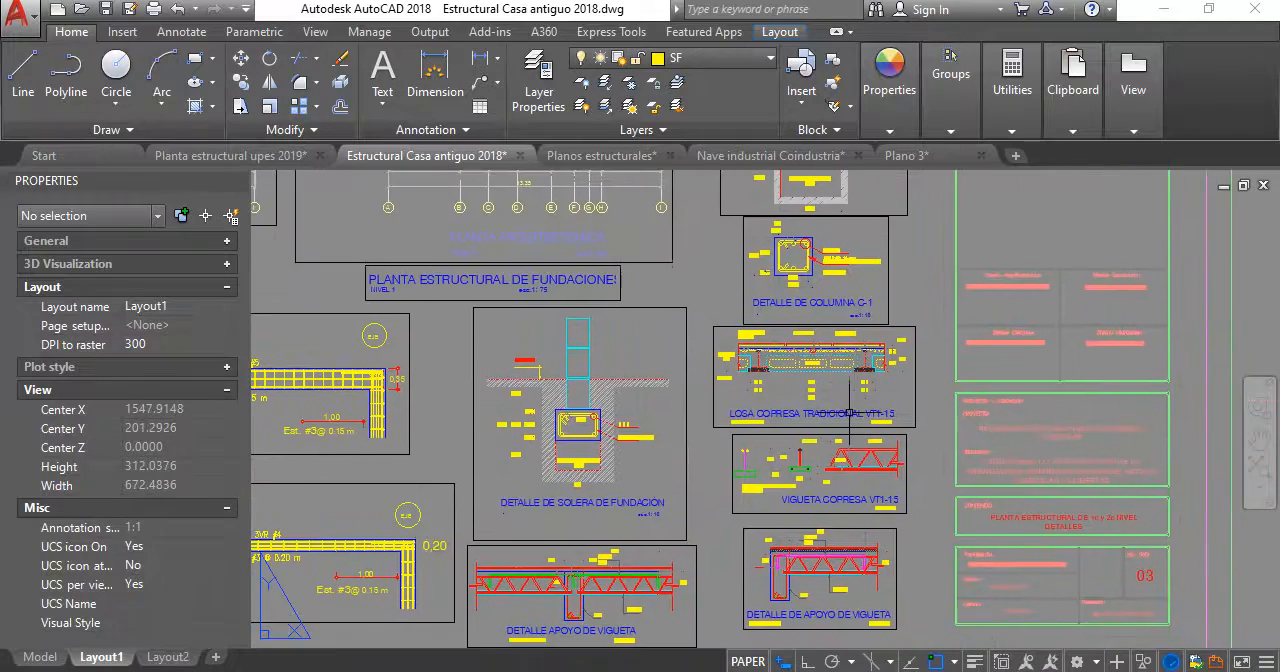
pyautogui.scroll(4, 846, 437)
pyautogui.scroll(-2, 832, 451)
pyautogui.moveTo(811, 431); pyautogui.dragTo(818, 383, button='middle')
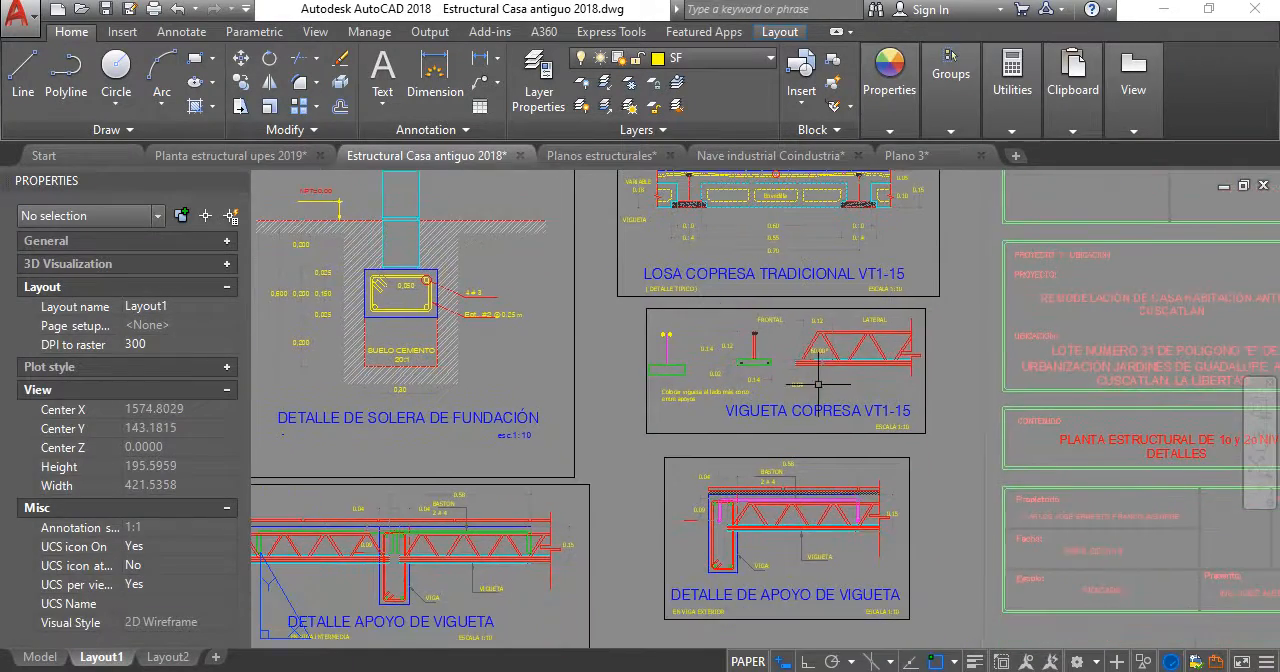
pyautogui.moveTo(773, 343); pyautogui.dragTo(832, 501, button='middle')
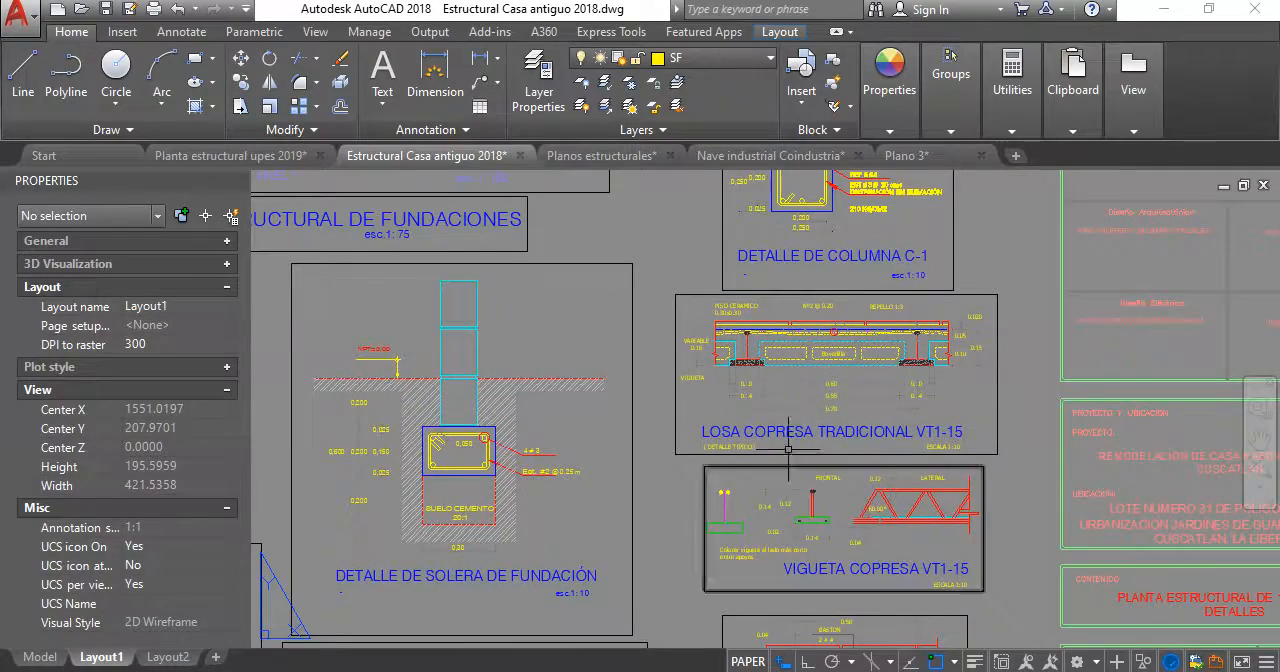
pyautogui.scroll(-2, 780, 430)
pyautogui.scroll(6, 778, 462)
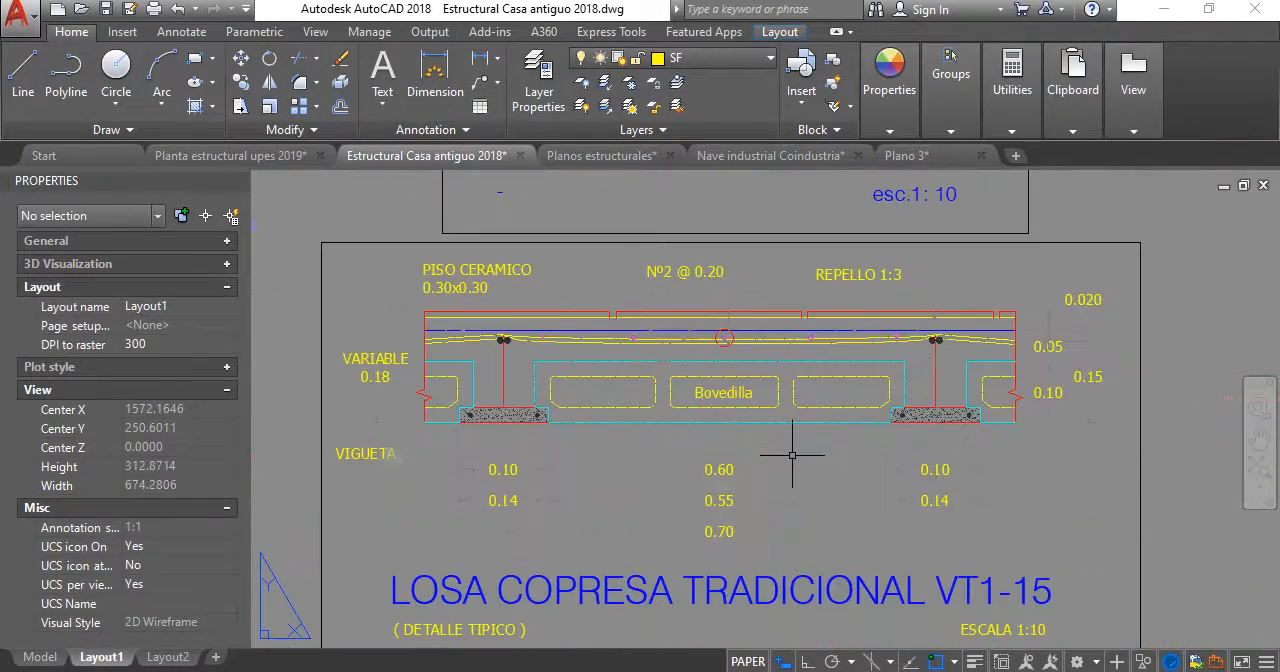
pyautogui.scroll(-2, 683, 324)
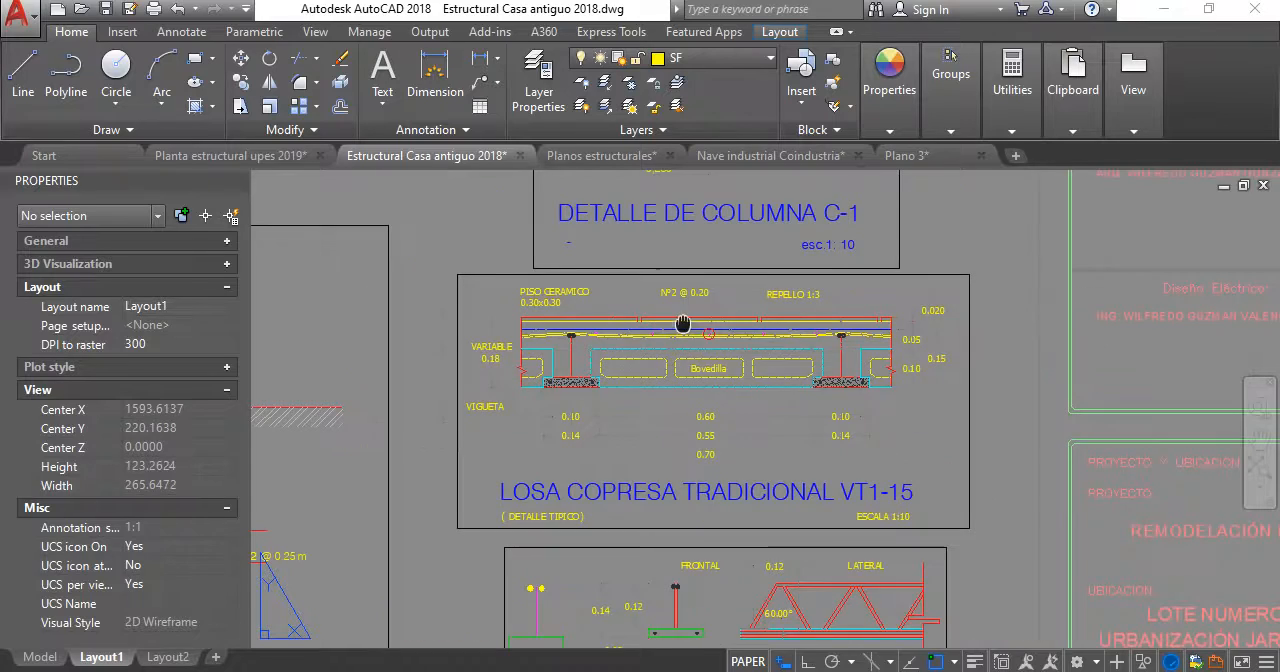
pyautogui.scroll(-4, 780, 390)
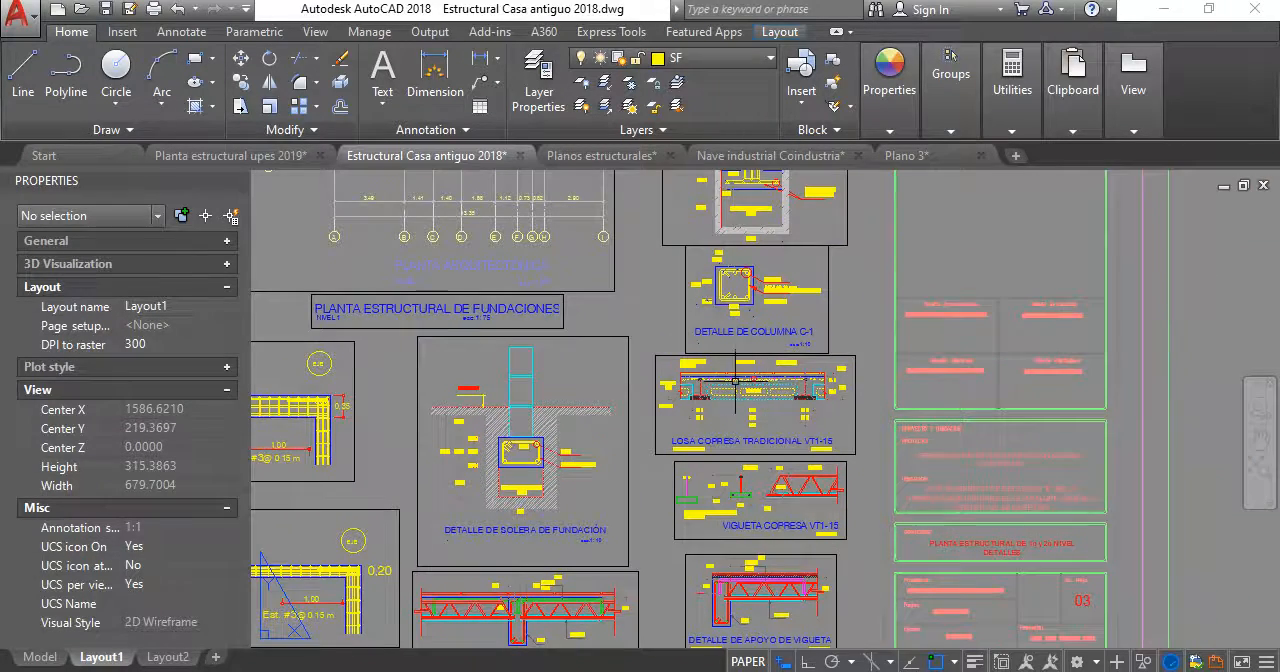
# - In Planta estructural upes 2019, move the DETALLE DE VIGA V-1 title and scale text straight up, closer beneath the V-1 section
pyautogui.click(230, 155)
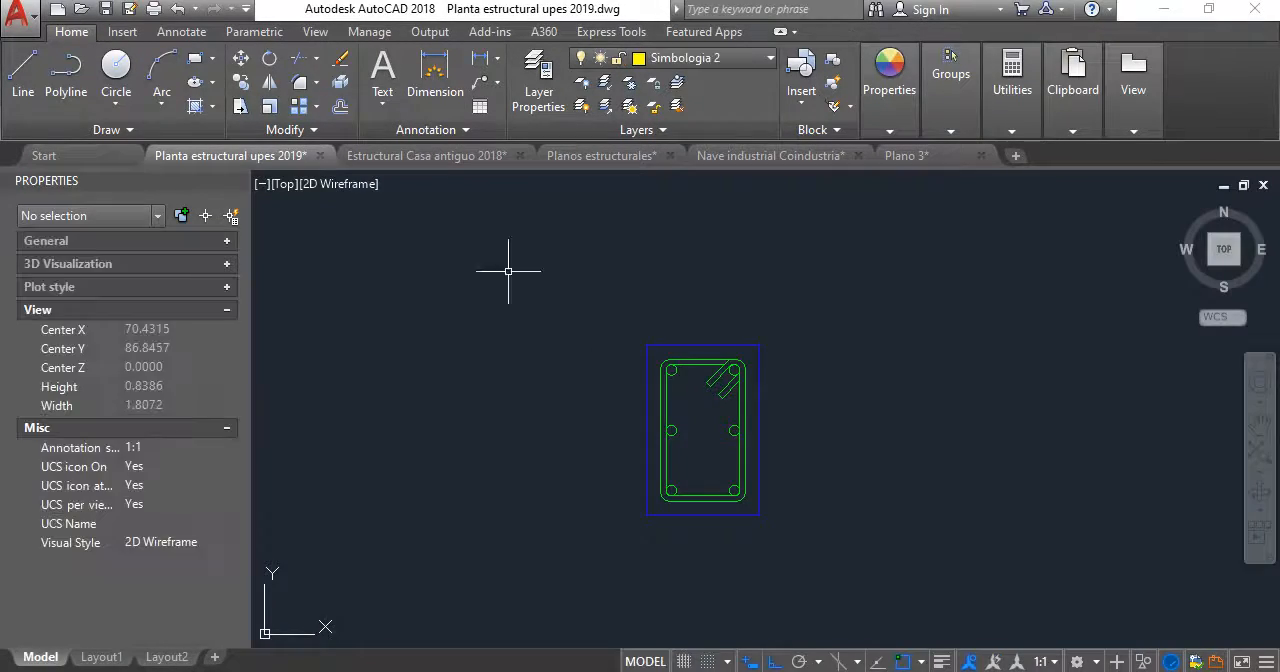
pyautogui.scroll(2, 742, 409)
pyautogui.scroll(-2, 740, 406)
pyautogui.scroll(-3, 682, 304)
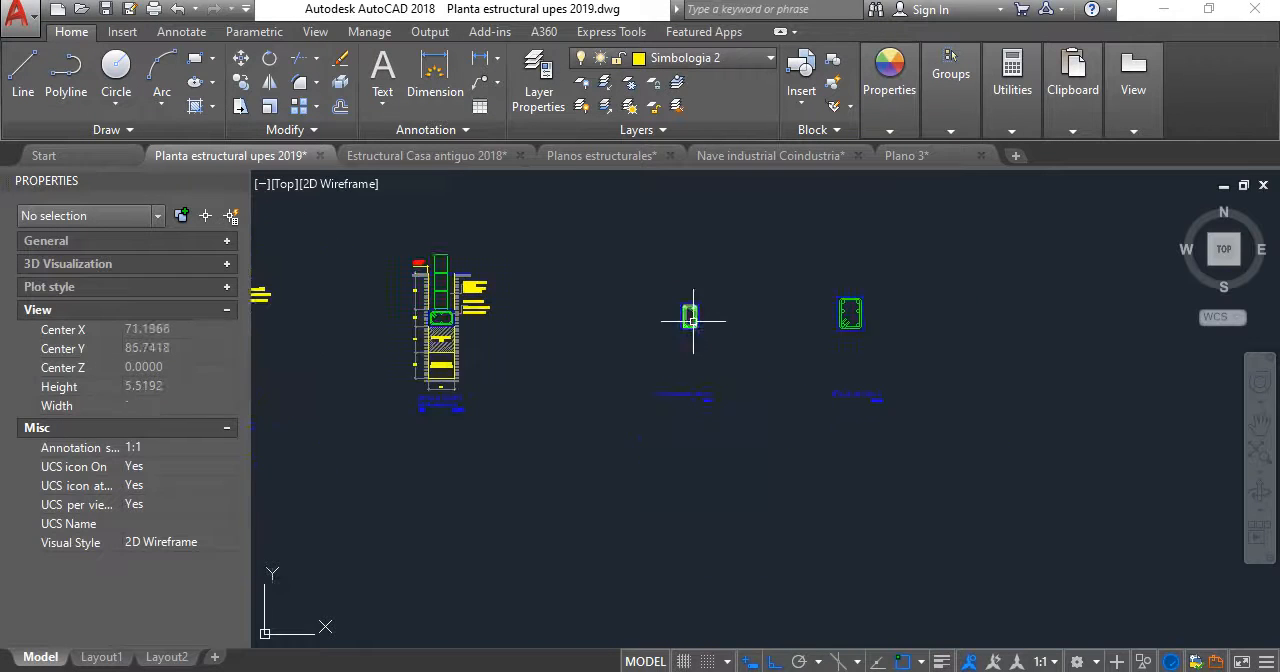
pyautogui.moveTo(691, 320); pyautogui.dragTo(697, 344, button='middle')
pyautogui.scroll(1, 704, 370)
pyautogui.scroll(2, 757, 467)
pyautogui.click(768, 494)
pyautogui.click(463, 381)
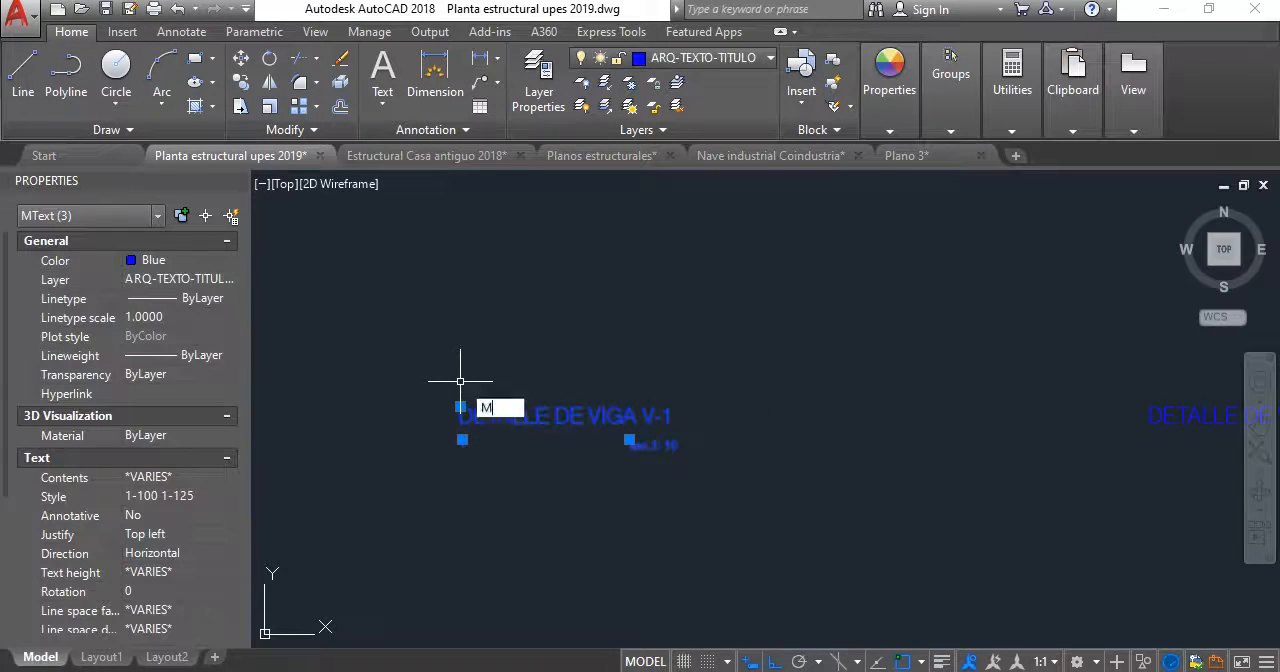
pyautogui.press('Return')
pyautogui.moveTo(634, 423); pyautogui.dragTo(619, 515, button='middle')
pyautogui.click(768, 510)
pyautogui.click(774, 300)
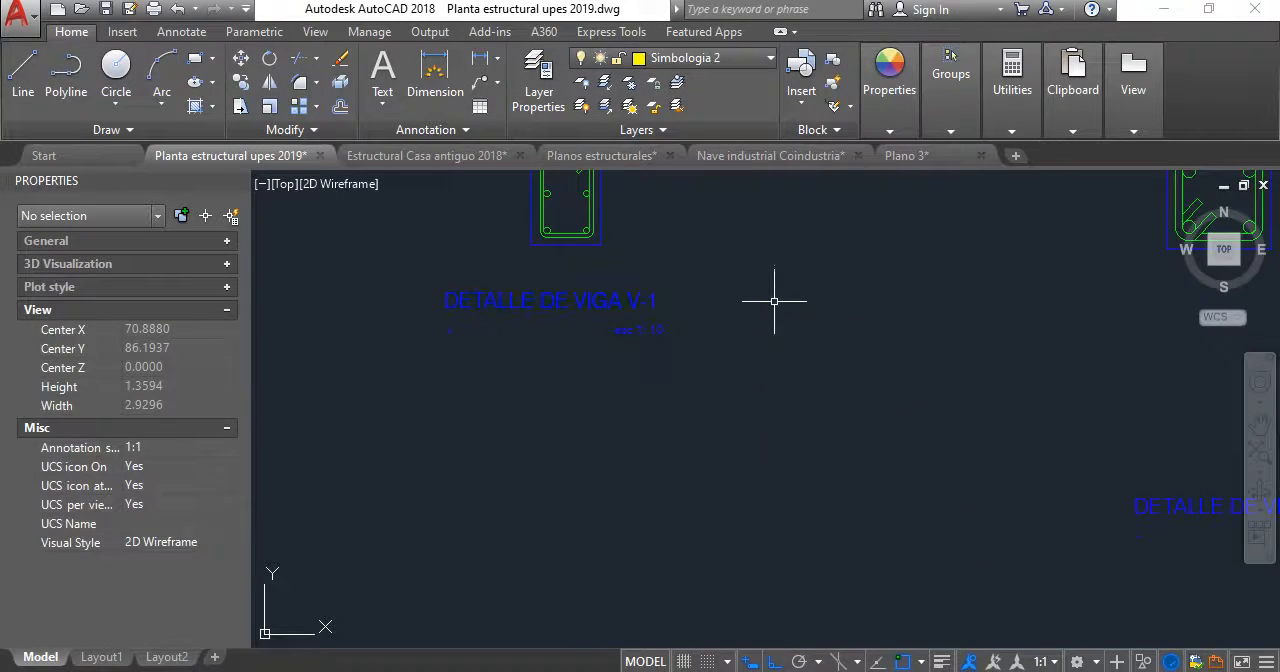
# - Lower the V-1 title and scale text slightly to leave more space under the section
pyautogui.press('Return')
pyautogui.click(735, 367)
pyautogui.click(412, 294)
pyautogui.press('Return')
pyautogui.click(798, 313)
pyautogui.click(799, 328)
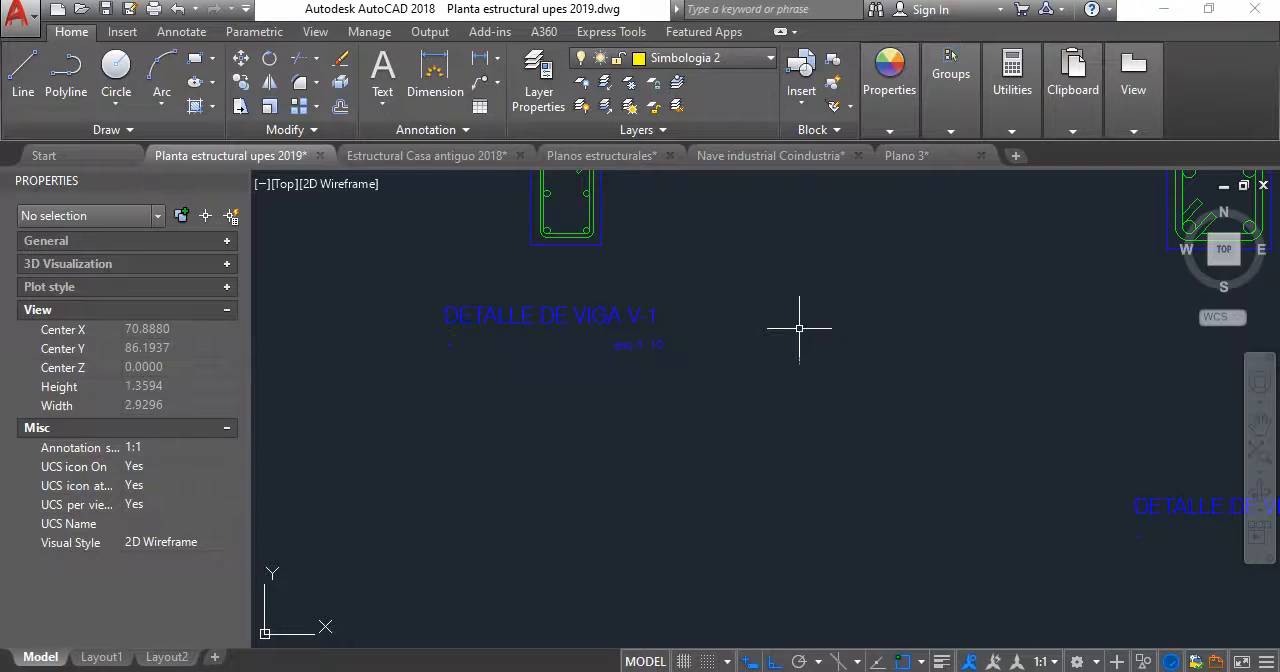
# - Shift the V-1 title and scale text horizontally to the right by about 0.05
pyautogui.press('Return')
pyautogui.click(751, 371)
pyautogui.click(350, 292)
pyautogui.press('Return')
pyautogui.click(495, 417)
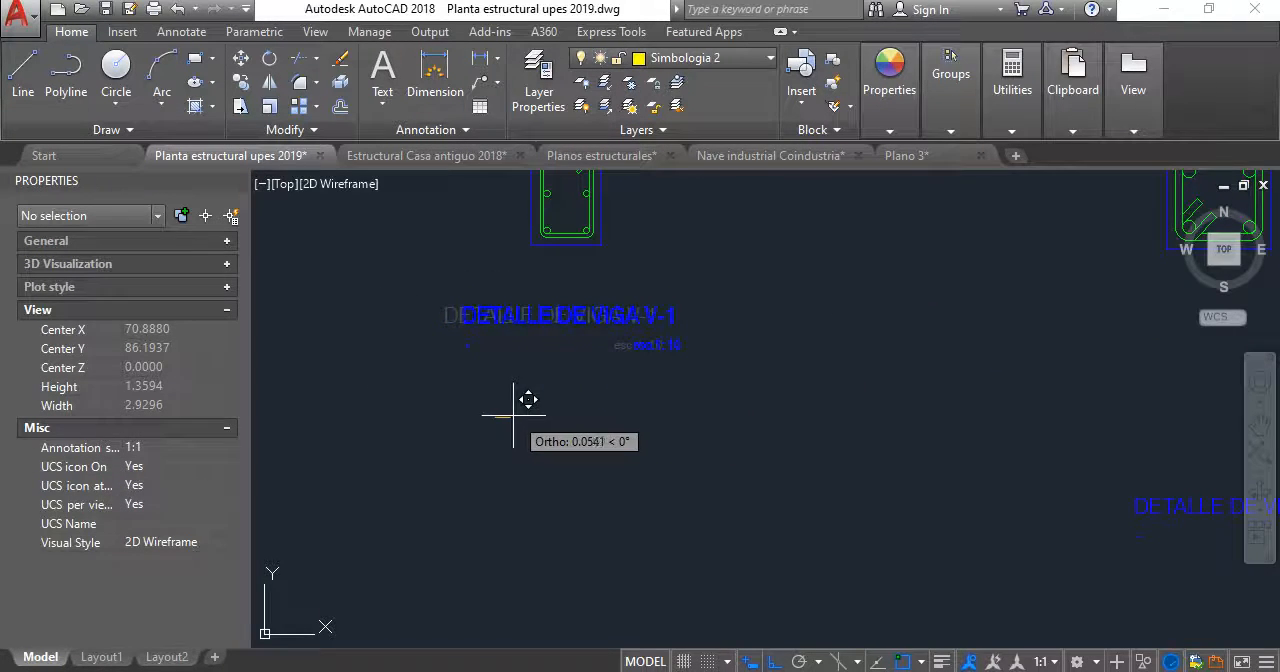
pyautogui.click(513, 415)
# - Add a linear dimension for the V-1 section's overall height along its left side
pyautogui.moveTo(563, 277); pyautogui.dragTo(737, 383, button='middle')
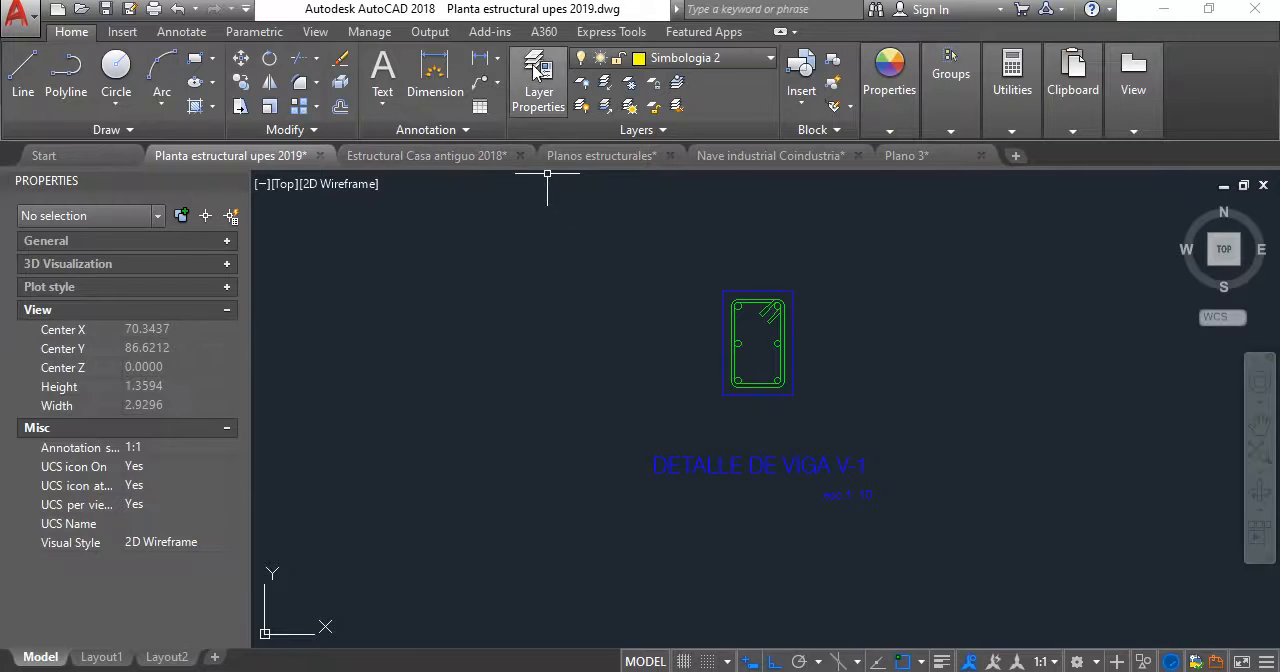
pyautogui.click(481, 58)
pyautogui.click(723, 393)
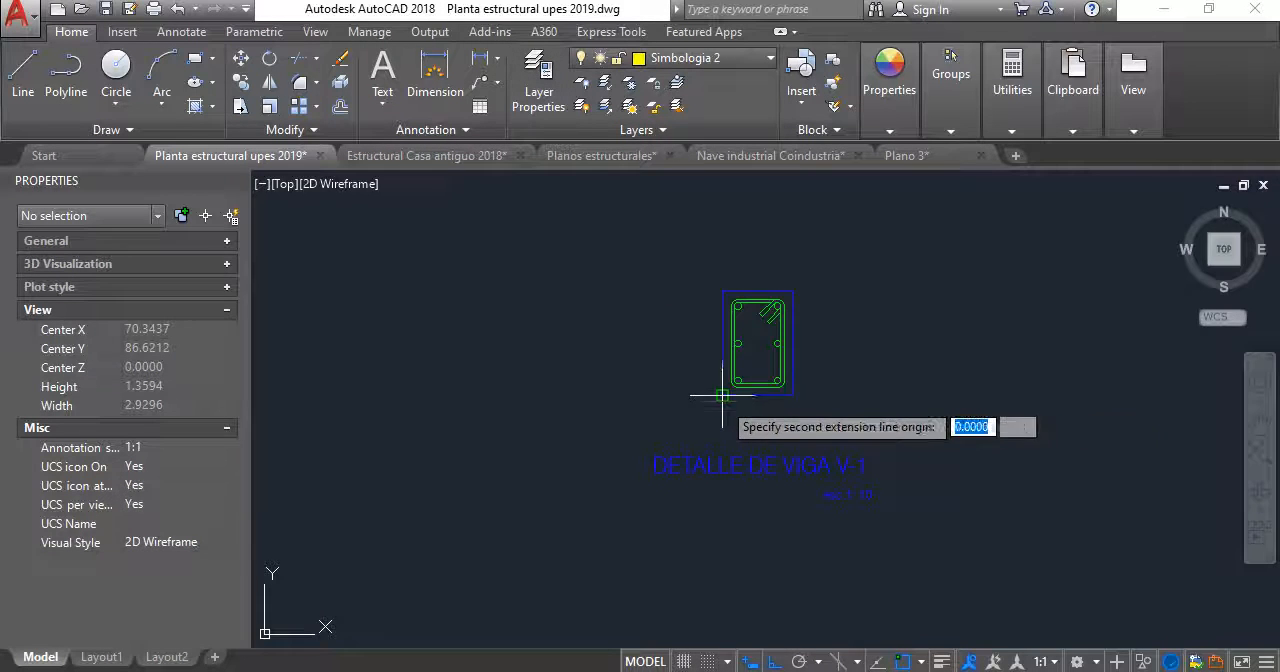
pyautogui.click(723, 295)
pyautogui.click(690, 330)
pyautogui.scroll(3, 720, 380)
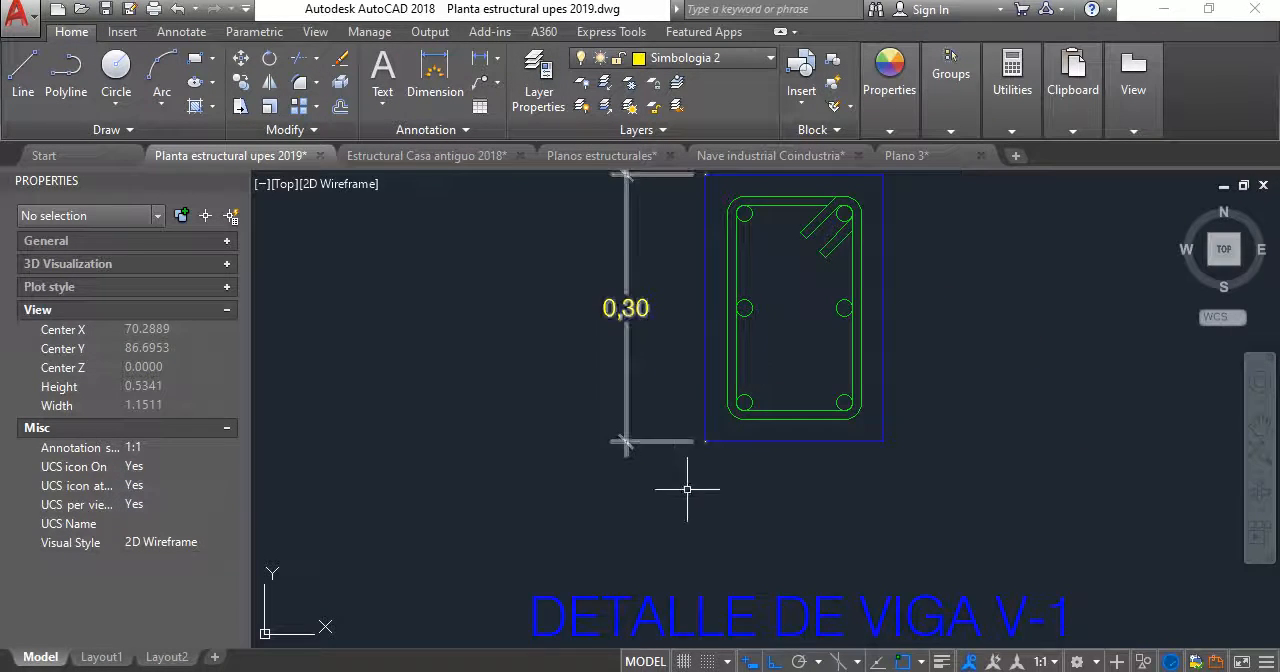
# - Add a linear dimension for the V-1 section's overall width below its bottom edge
pyautogui.press('Return')
pyautogui.click(705, 441)
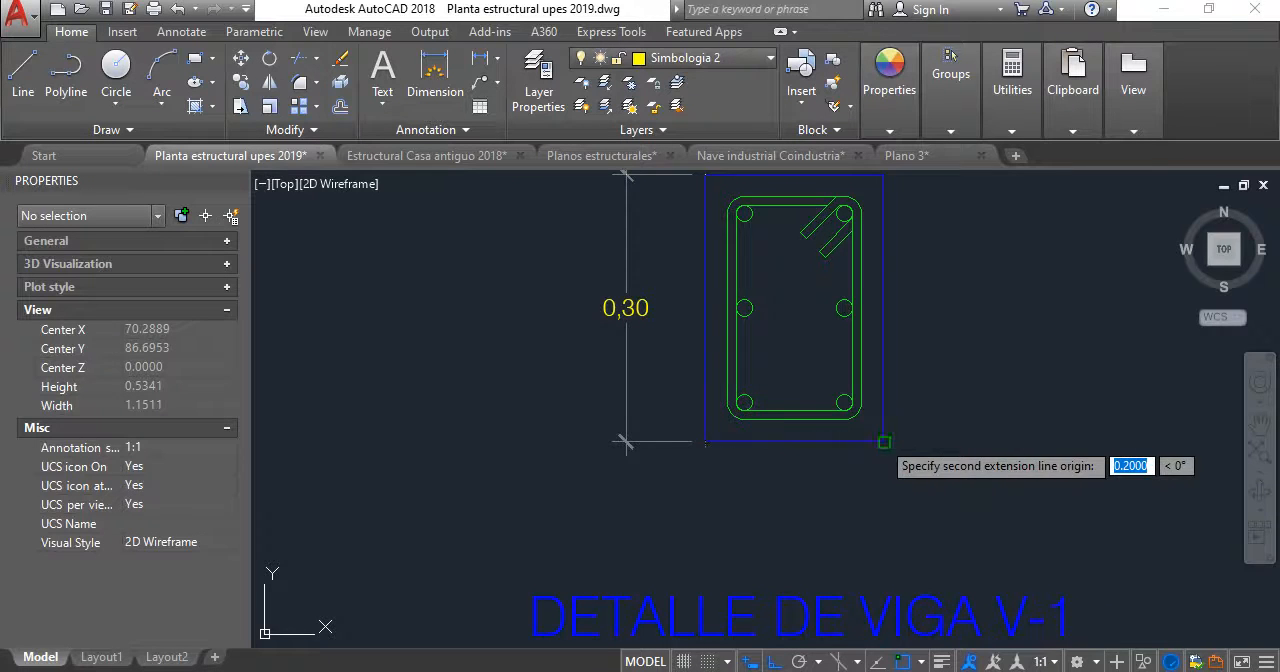
pyautogui.click(884, 441)
pyautogui.click(852, 500)
pyautogui.scroll(-3, 950, 300)
pyautogui.scroll(3, 950, 300)
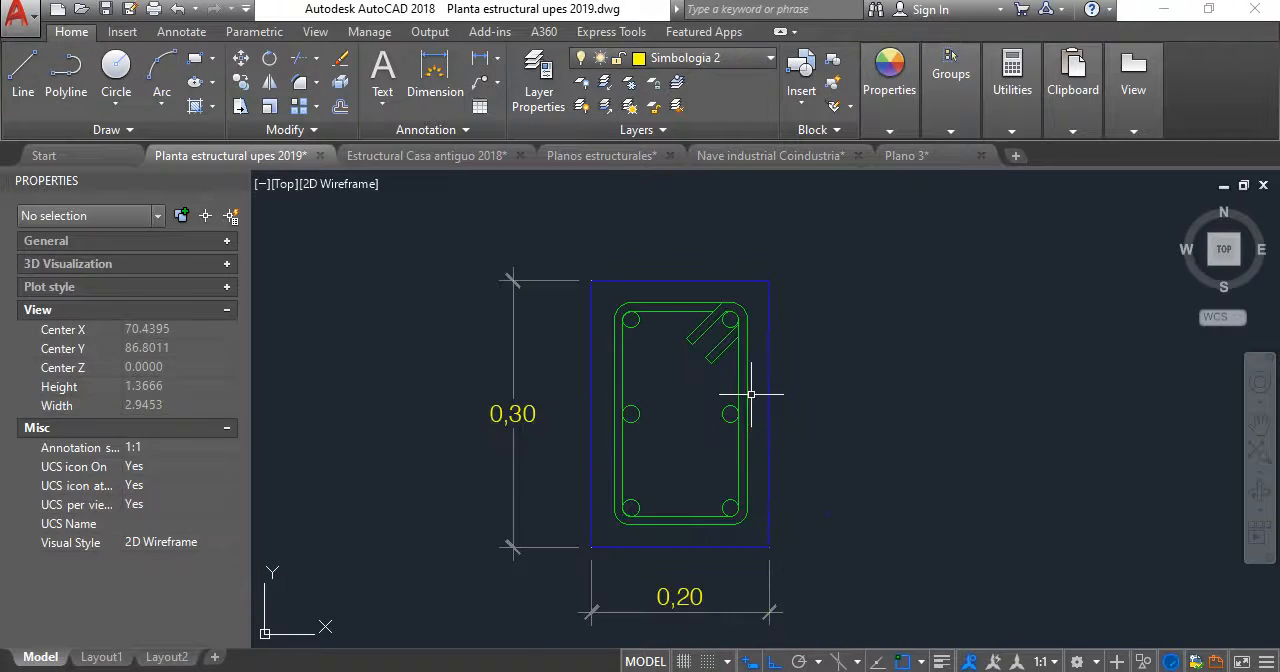
# - Copy the bar, stirrup and concrete notes with their leader from the solera de fundación detail to the right side of the V-1 section
pyautogui.scroll(-5, 757, 353)
pyautogui.scroll(3, 562, 336)
pyautogui.moveTo(467, 322); pyautogui.dragTo(629, 343, button='middle')
pyautogui.scroll(1, 629, 343)
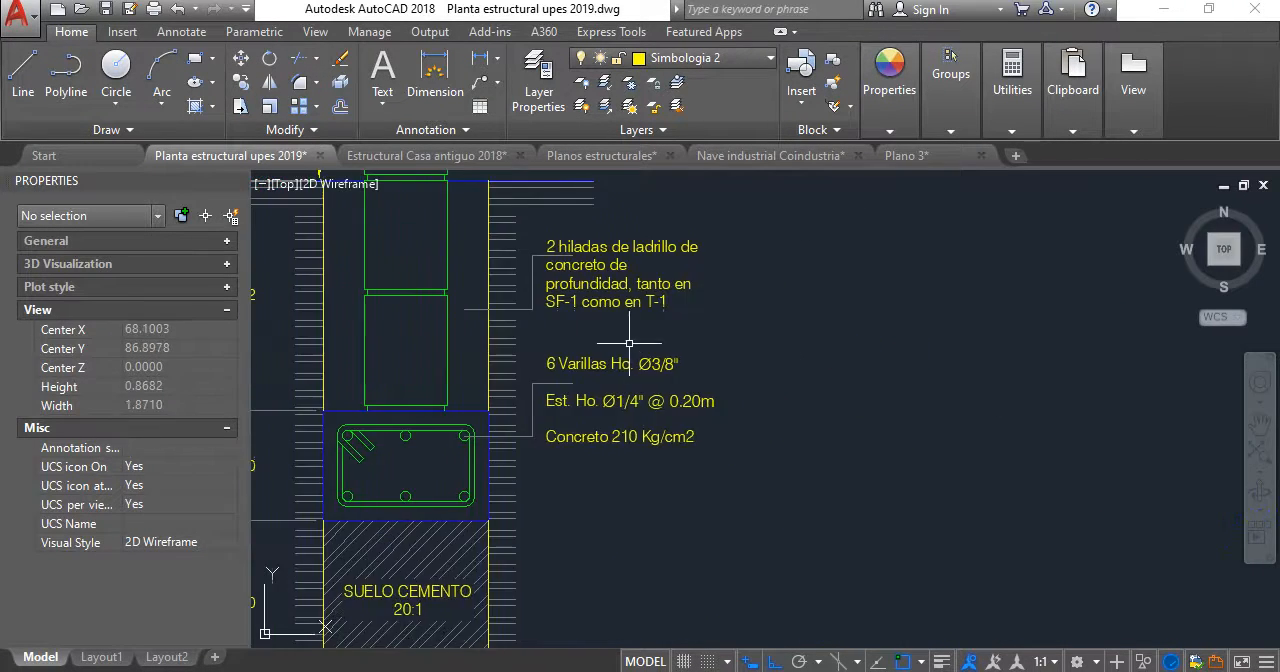
pyautogui.click(610, 488)
pyautogui.click(555, 362)
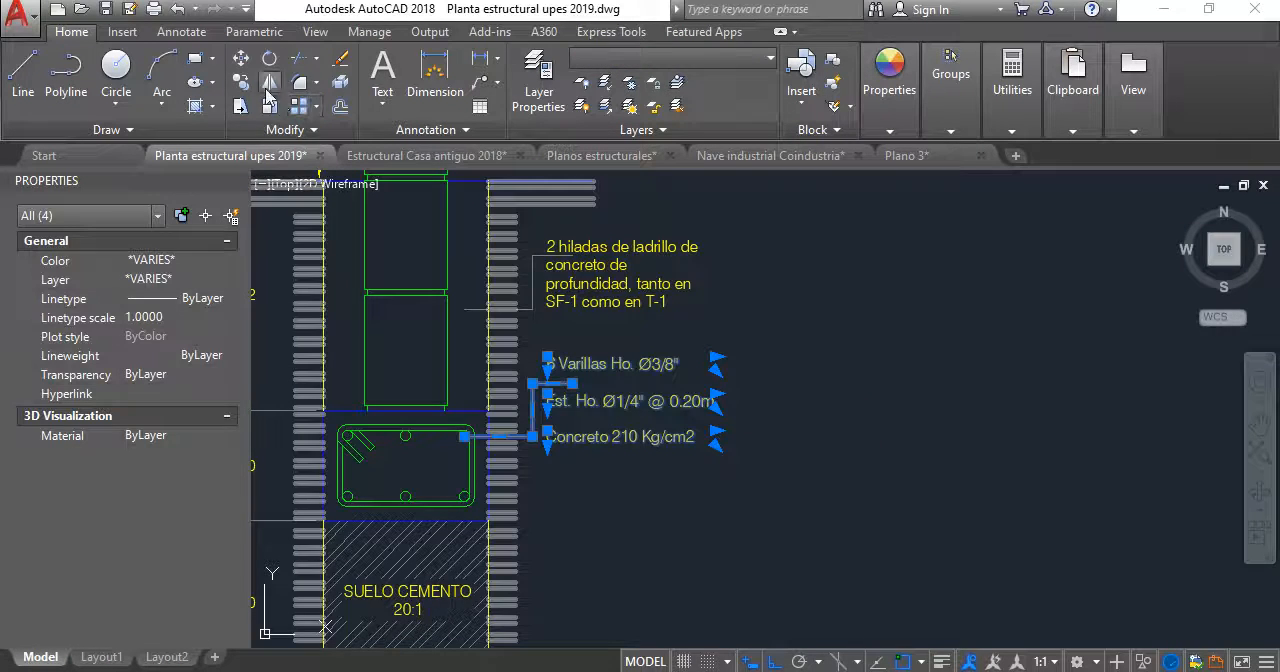
pyautogui.click(602, 427)
pyautogui.scroll(-3, 836, 397)
pyautogui.scroll(-2, 1060, 424)
pyautogui.moveTo(1070, 425); pyautogui.dragTo(626, 446, button='middle')
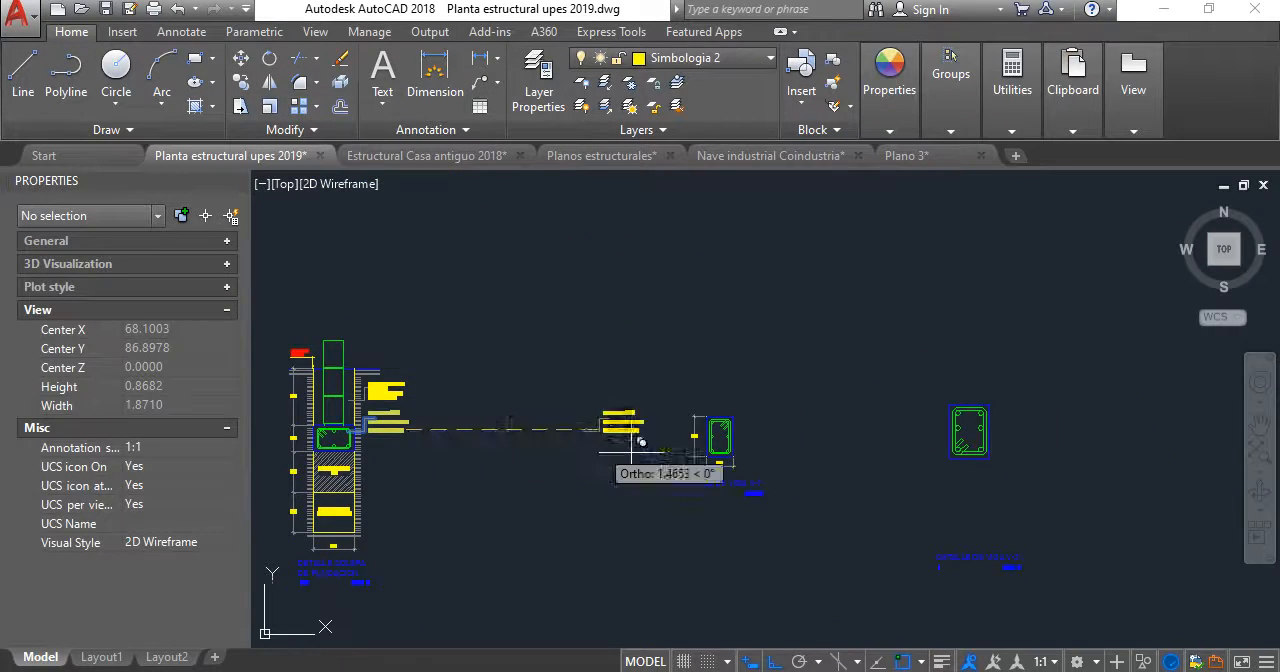
pyautogui.scroll(2, 678, 463)
pyautogui.scroll(6, 731, 431)
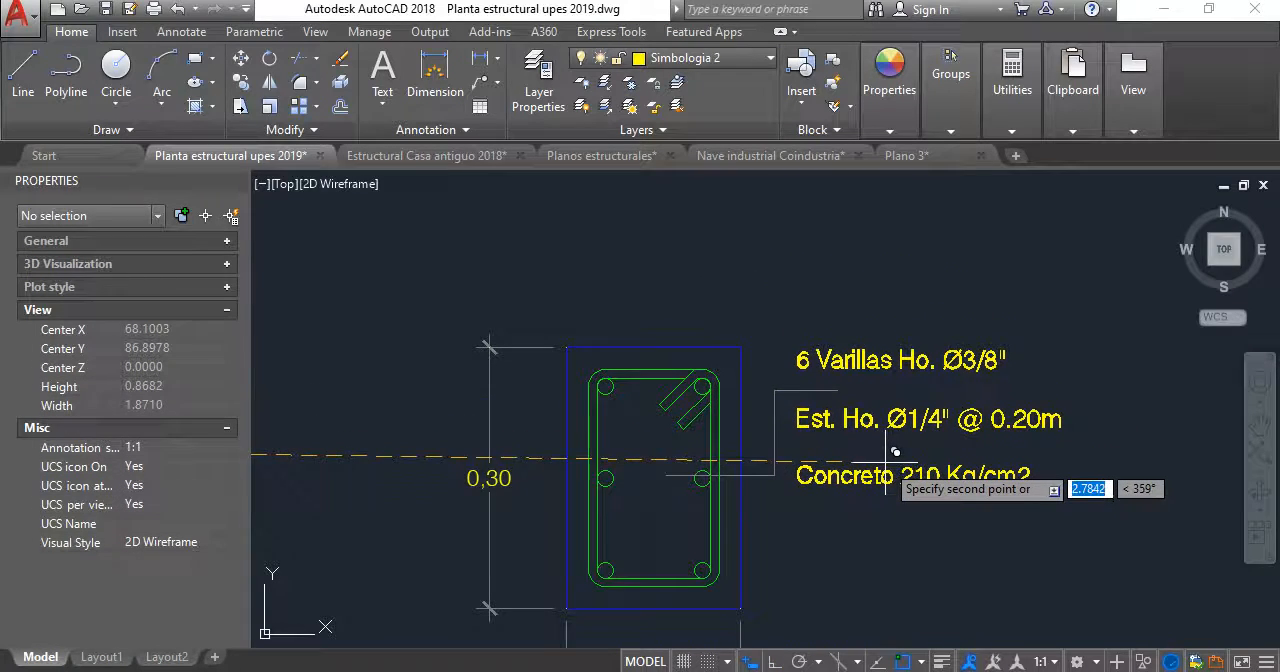
pyautogui.click(881, 464)
pyautogui.press('Escape')
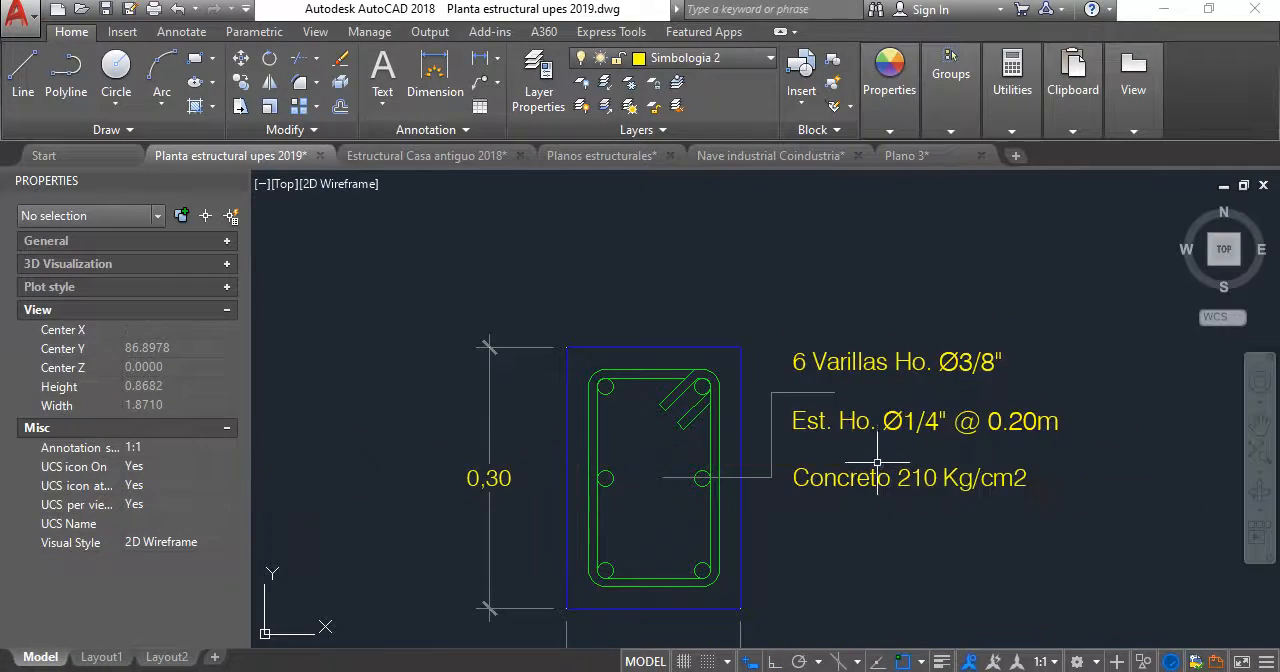
# - Shorten the copied leader so that its end sits on the middle right bar of the V-1 section
pyautogui.scroll(-6, 846, 451)
pyautogui.moveTo(846, 448); pyautogui.dragTo(957, 370, button='middle')
pyautogui.moveTo(506, 412); pyautogui.dragTo(690, 318, button='middle')
pyautogui.scroll(4, 562, 541)
pyautogui.scroll(-5, 660, 523)
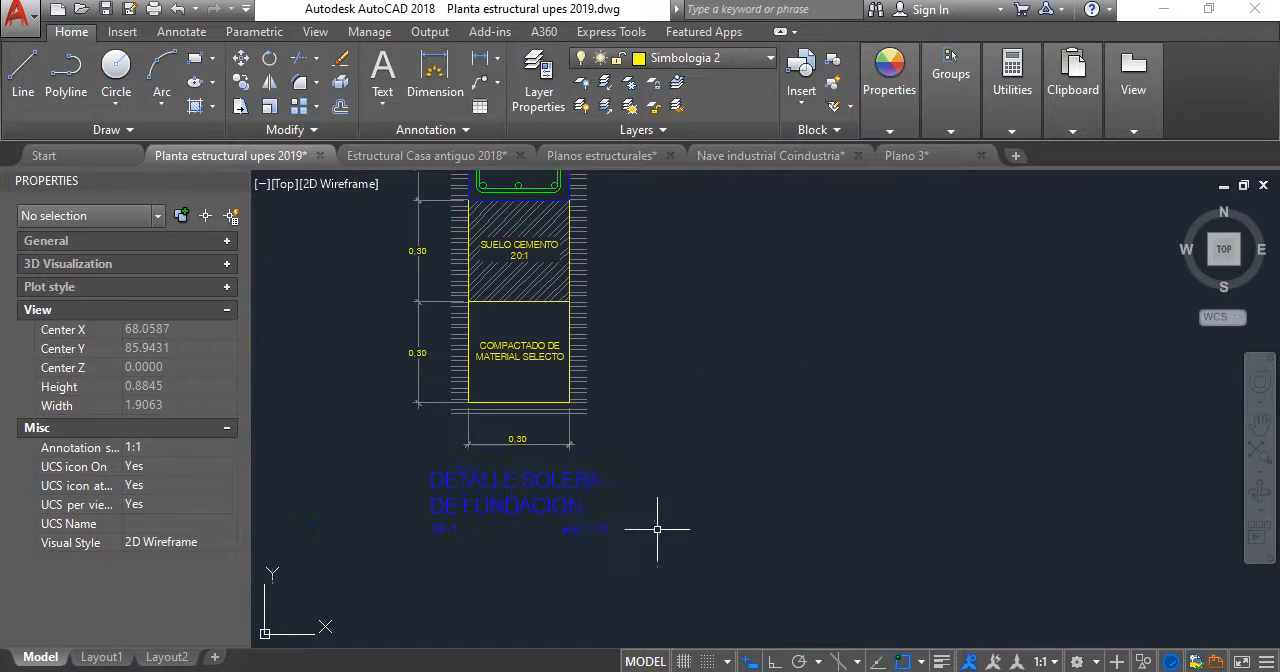
pyautogui.moveTo(657, 523); pyautogui.dragTo(780, 429, button='middle')
pyautogui.scroll(5, 902, 352)
pyautogui.scroll(6, 812, 378)
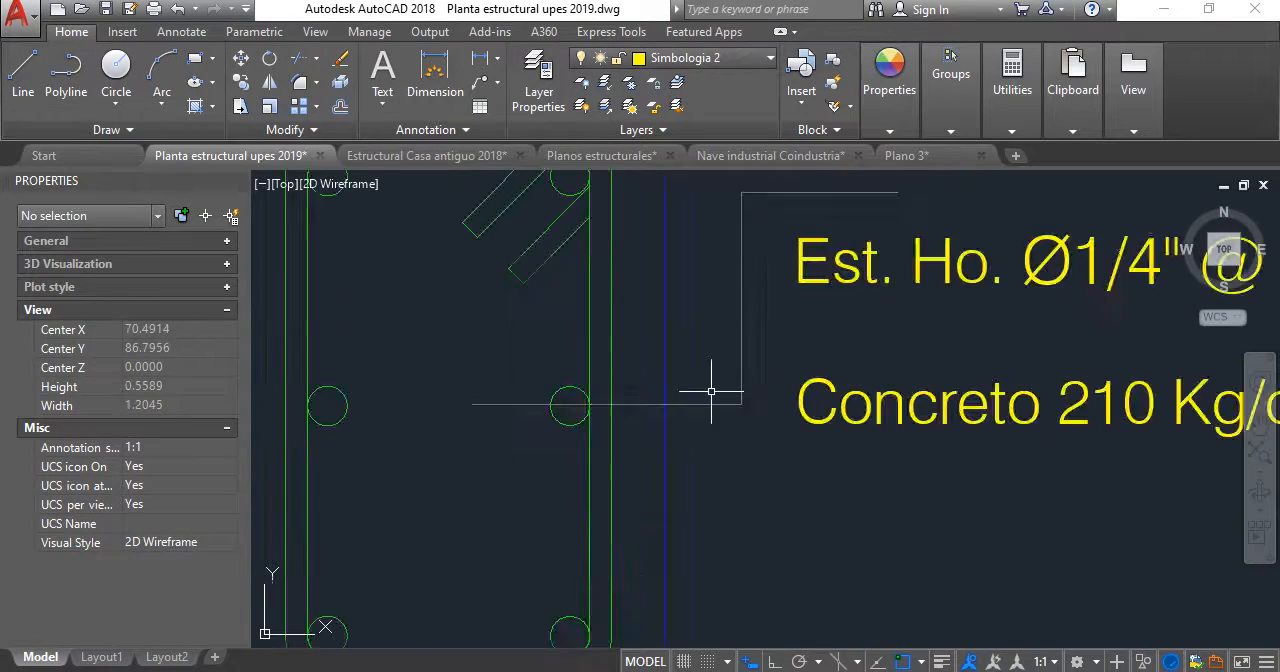
pyautogui.click(575, 405)
pyautogui.click(570, 405)
pyautogui.scroll(5, 560, 405)
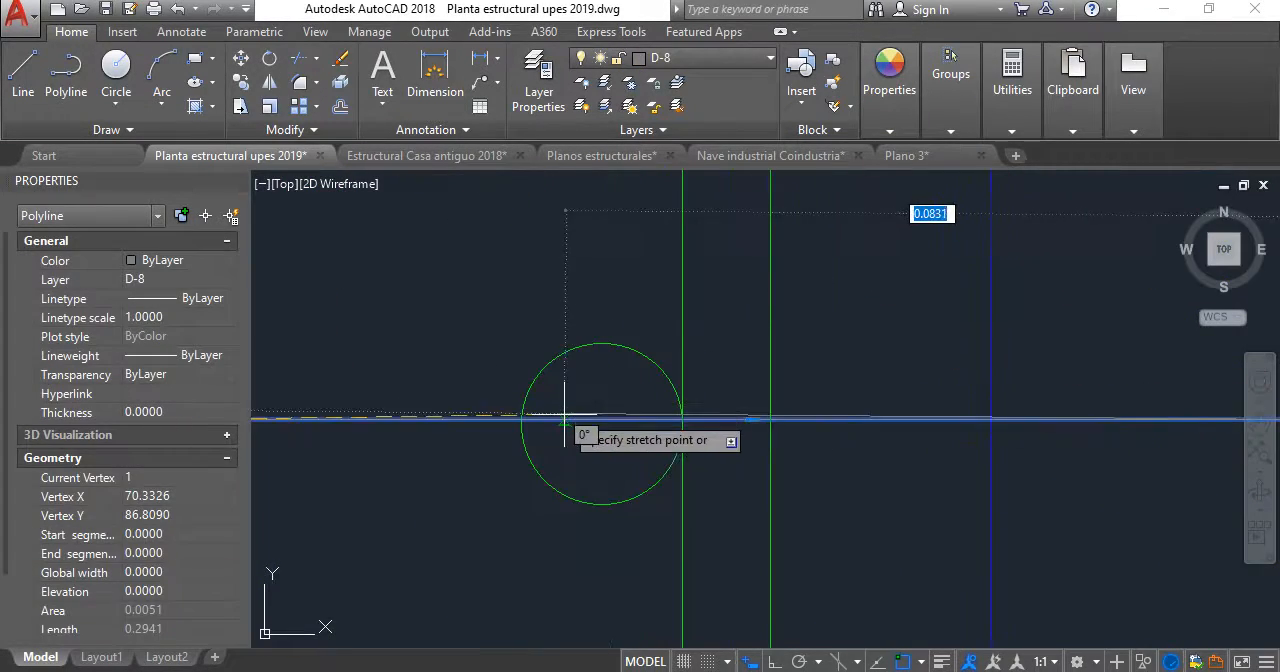
pyautogui.press('Escape')
pyautogui.scroll(-10, 640, 426)
pyautogui.moveTo(660, 420); pyautogui.dragTo(600, 415, button='middle')
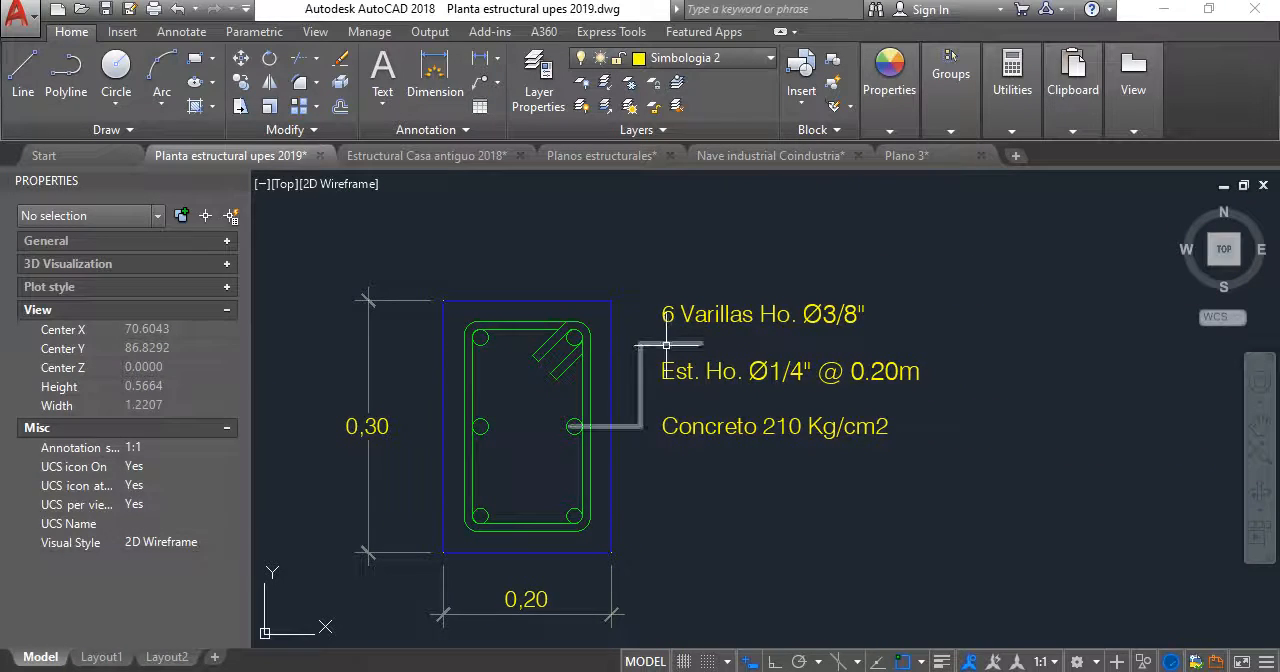
# - Change the V-1 bar note to 6 Varillas Ho. Ø5/8", following the DETALLE DE VIGA V-1 in Estructural Casa antiguo 2018
pyautogui.scroll(2, 688, 322)
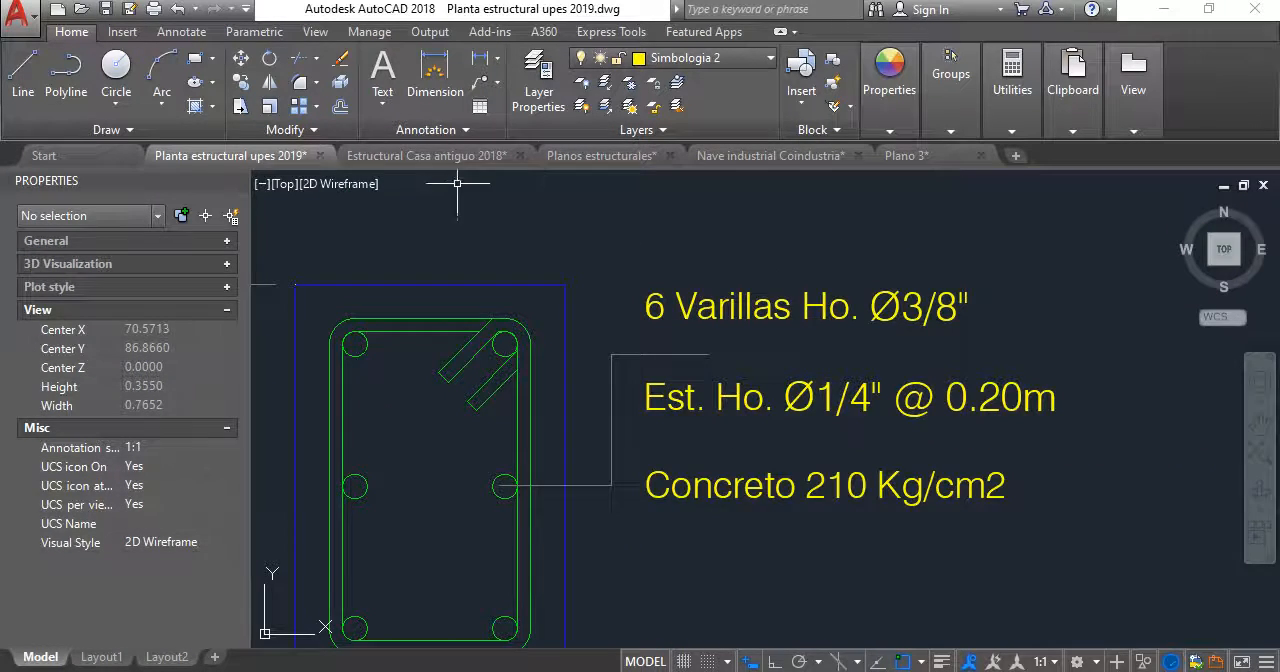
pyautogui.click(426, 155)
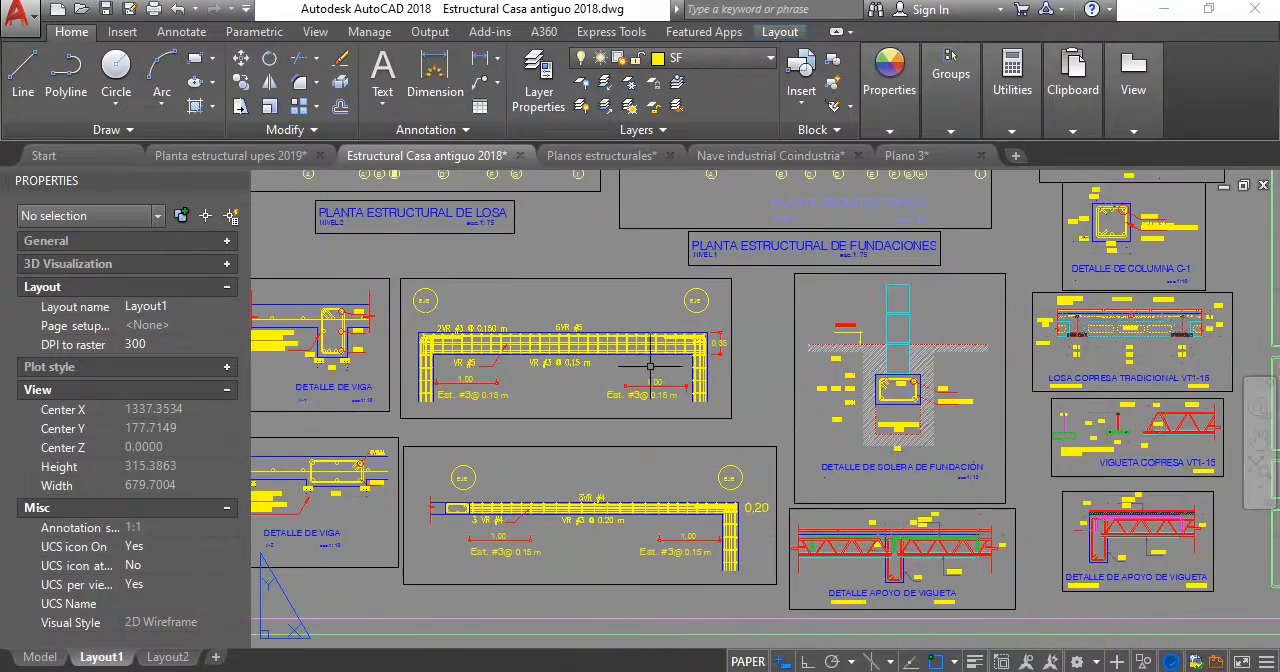
pyautogui.scroll(6, 580, 334)
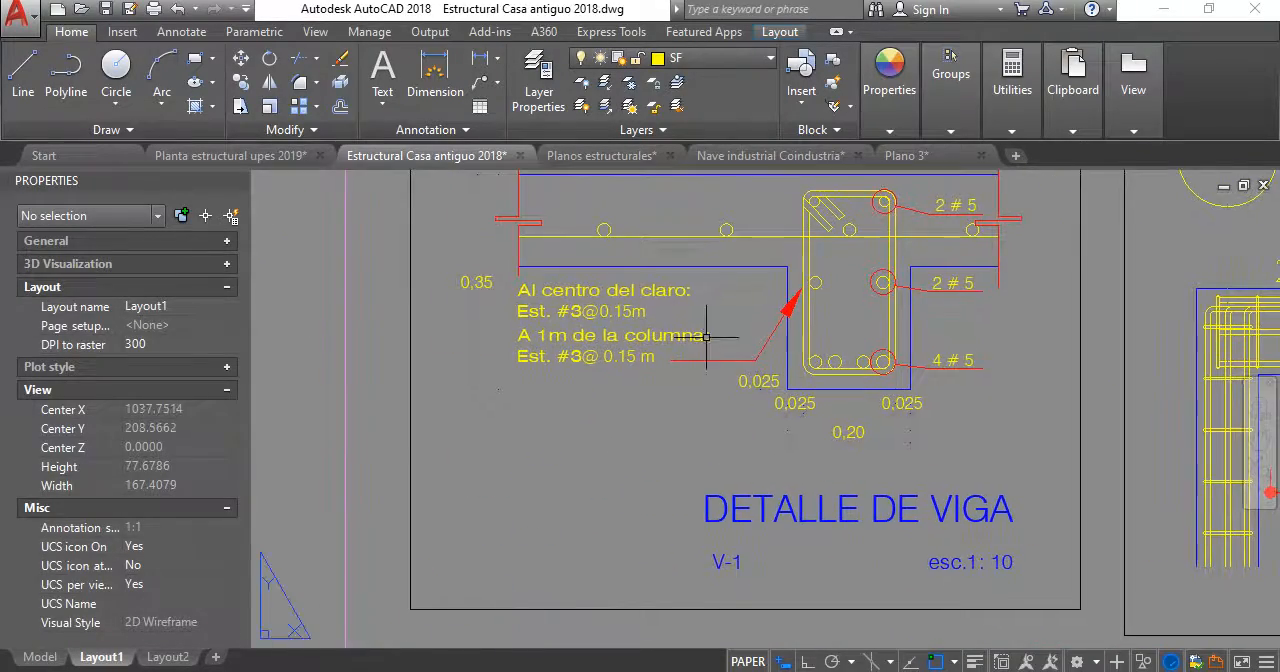
pyautogui.scroll(2, 592, 292)
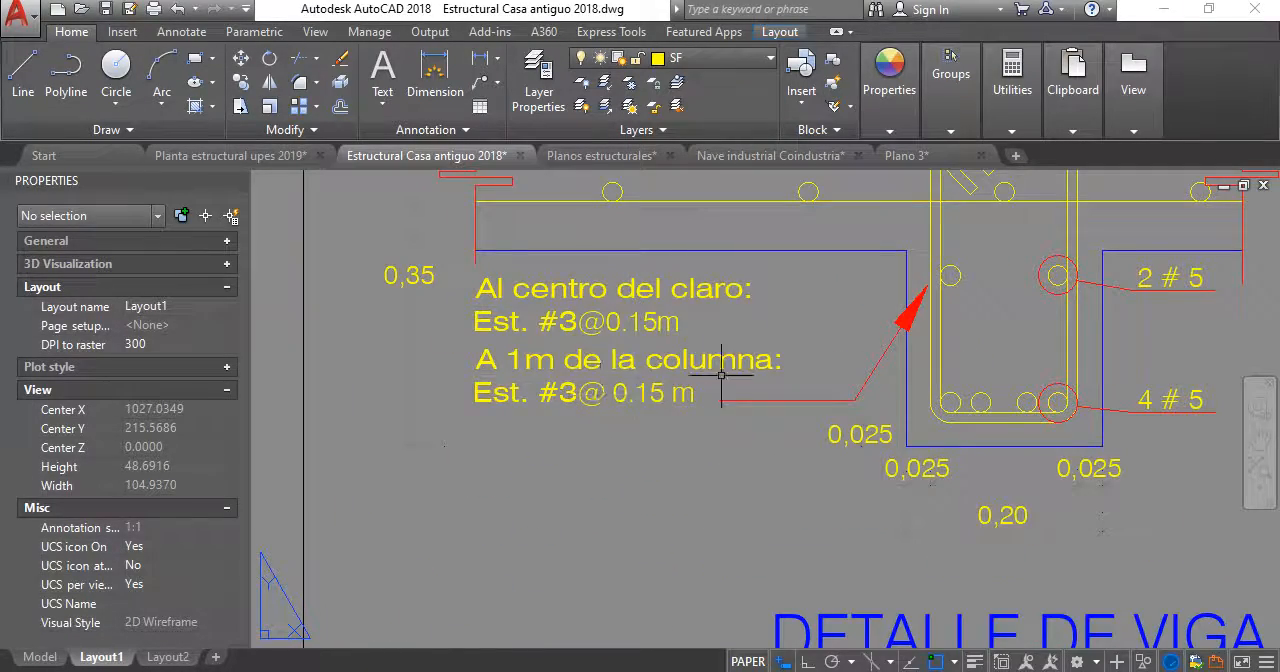
pyautogui.moveTo(721, 375); pyautogui.dragTo(473, 478, button='middle')
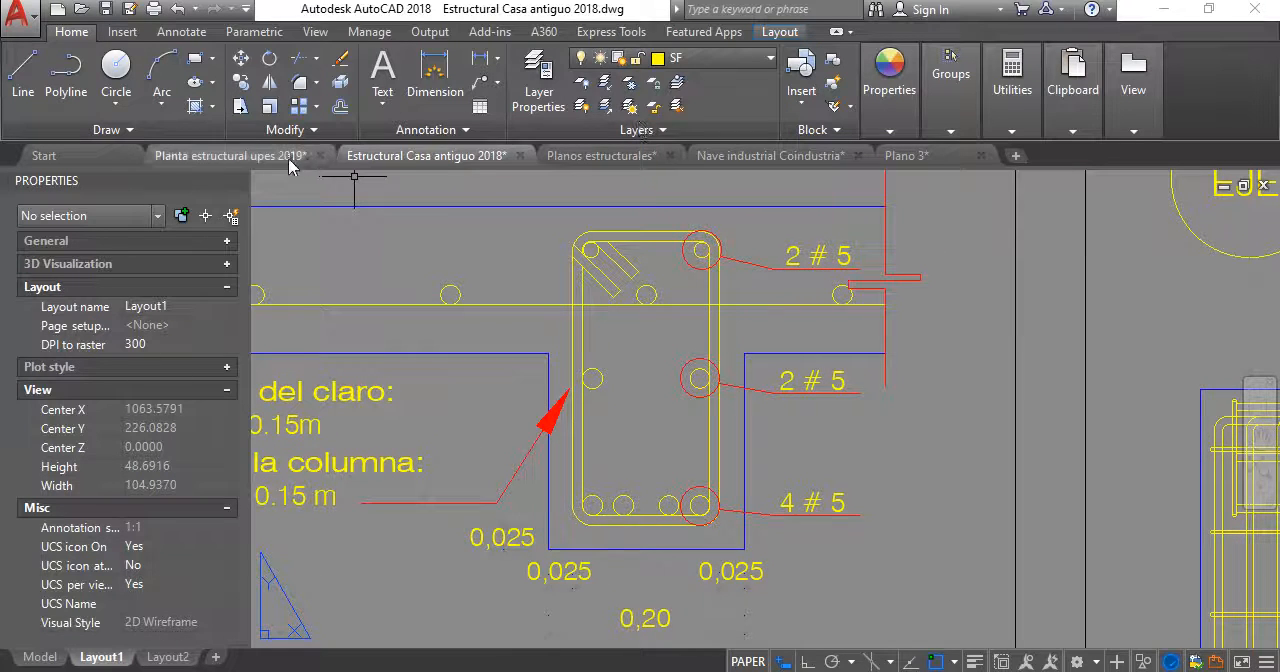
pyautogui.click(235, 155)
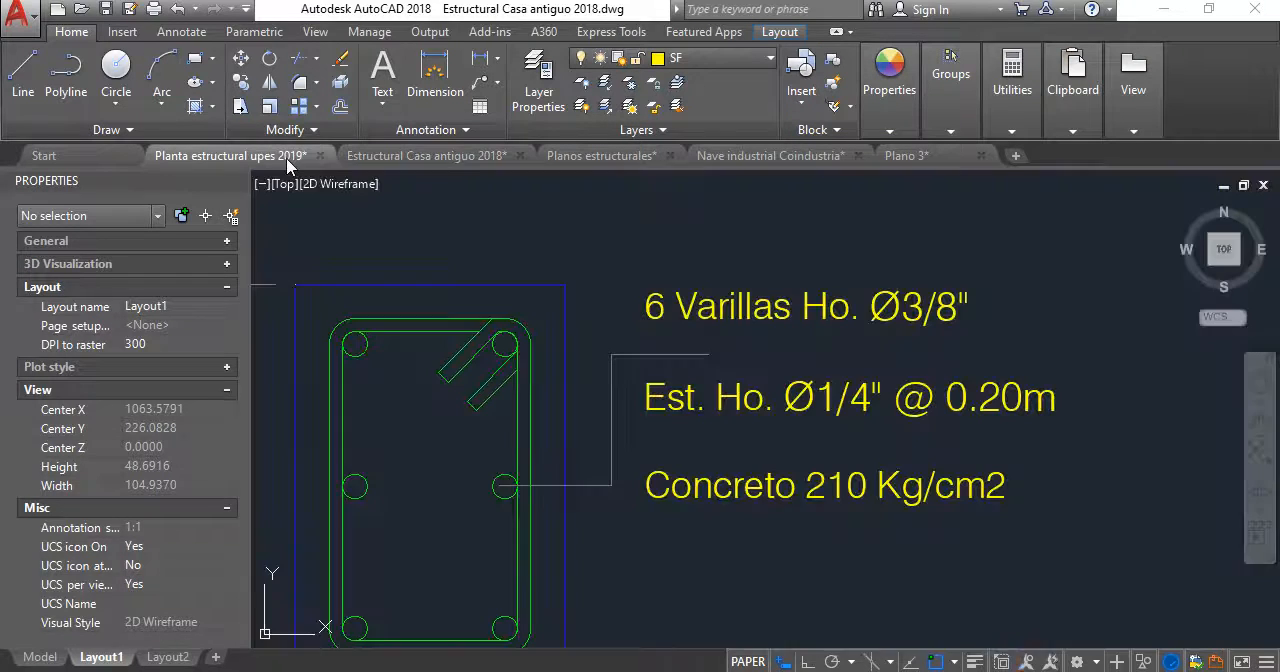
pyautogui.doubleClick(823, 302)
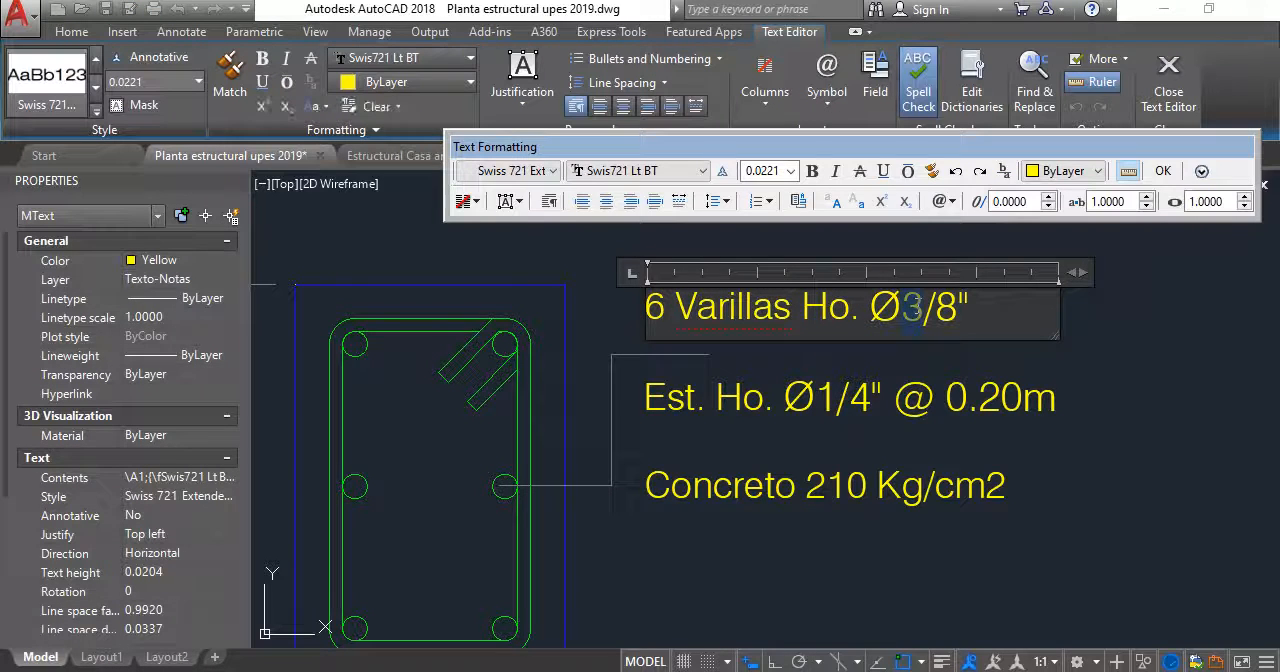
pyautogui.click(1113, 383)
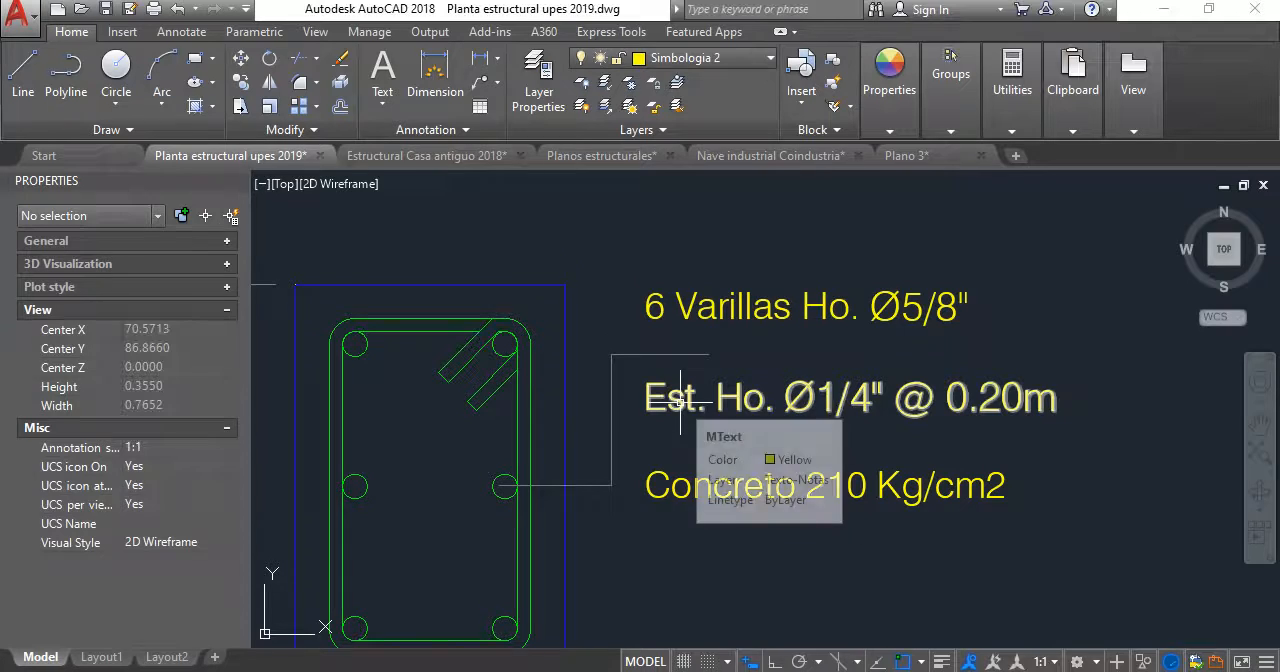
# - Change the V-1 stirrup note to Est. Ho. Ø3/8" @ 0.15m, following the DETALLE DE VIGA V-1 in Estructural Casa antiguo 2018
pyautogui.click(373, 156)
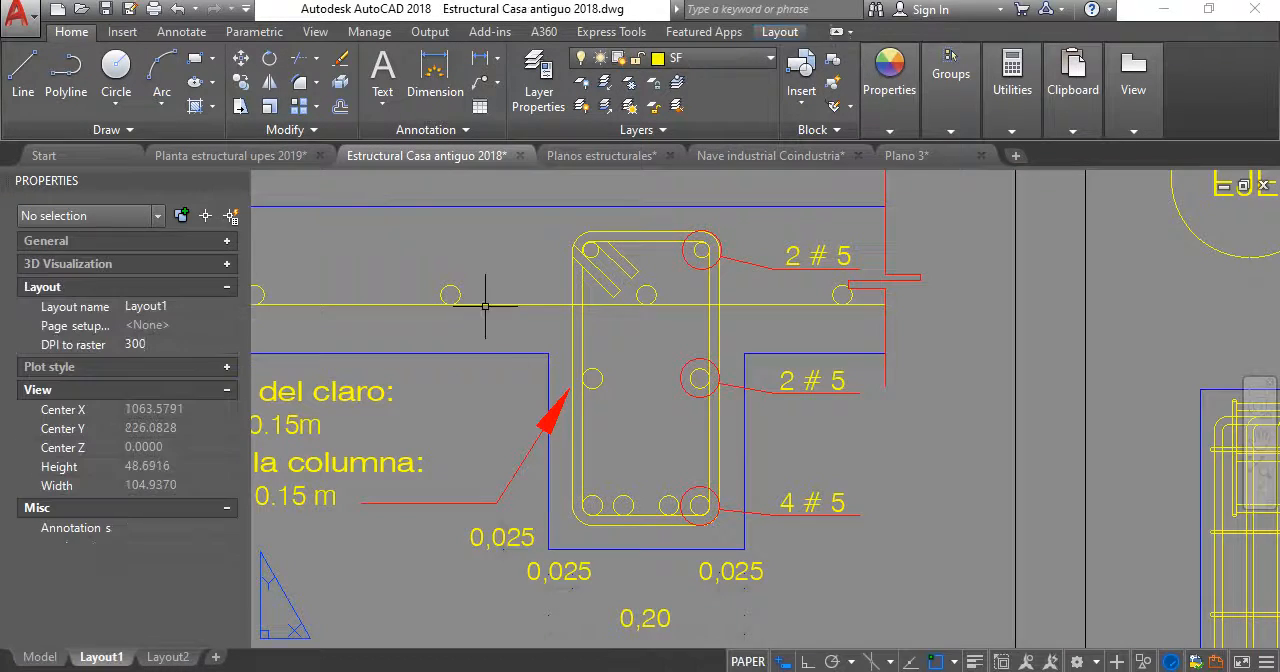
pyautogui.moveTo(584, 390); pyautogui.dragTo(698, 364, button='middle')
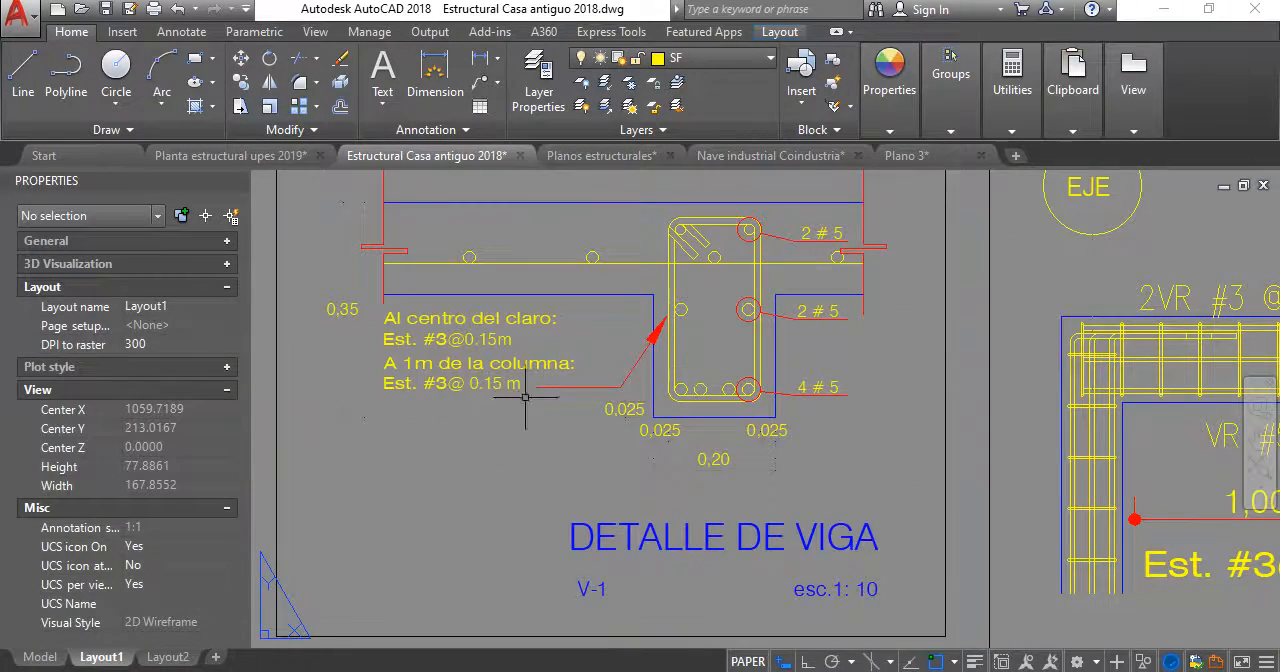
pyautogui.scroll(2, 449, 388)
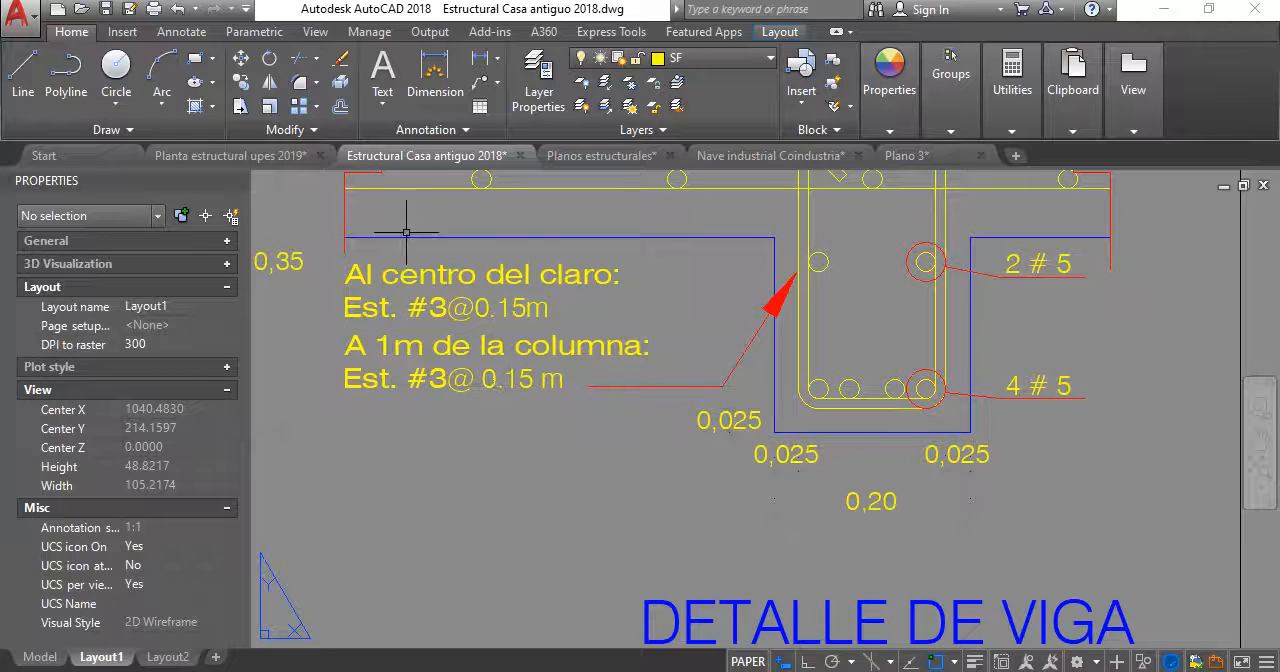
pyautogui.click(230, 156)
pyautogui.moveTo(765, 412)
pyautogui.mouseDown(button='middle')
pyautogui.moveTo(792, 415)
pyautogui.moveTo(753, 420)
pyautogui.mouseUp(button='middle')
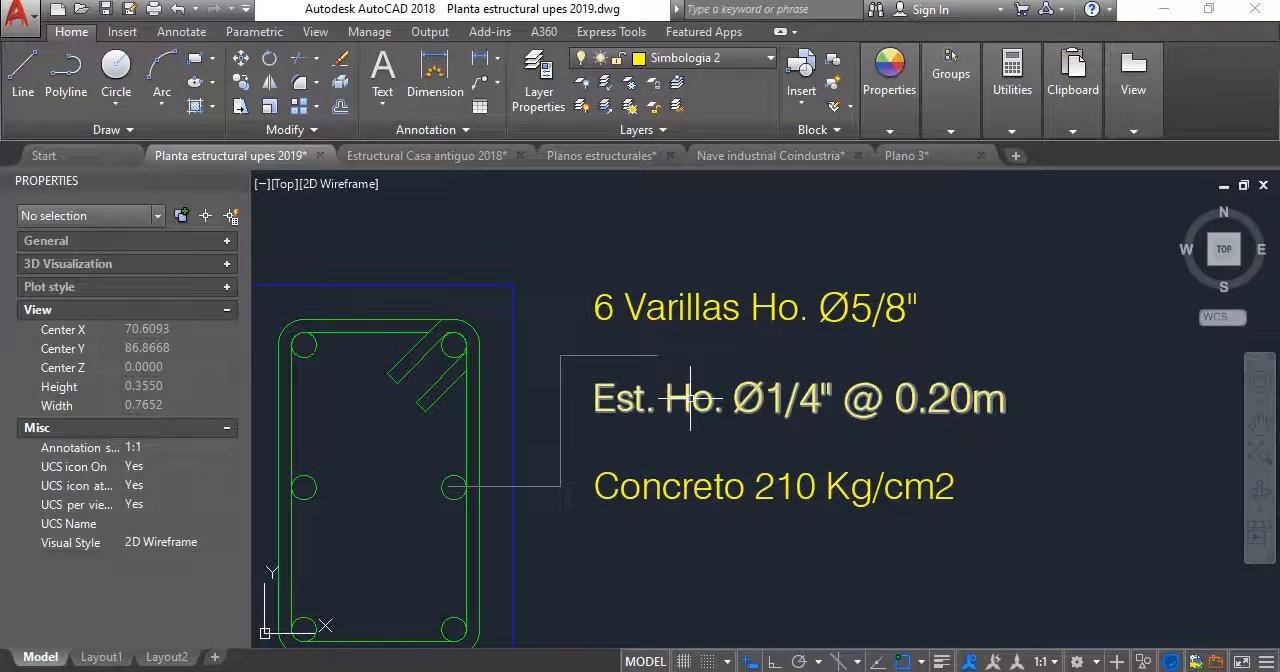
pyautogui.doubleClick(760, 400)
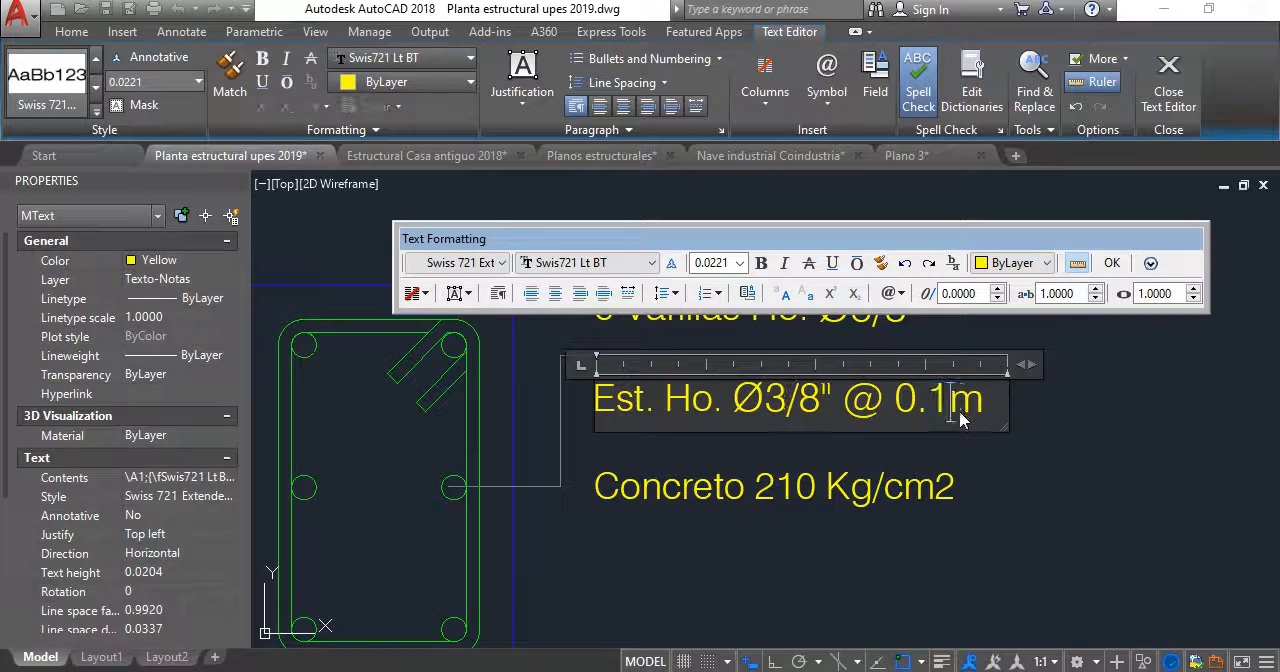
pyautogui.click(1025, 488)
# - Examine the V-1 detail's bars, stirrup, dimensions and notes, and compare its section with the V-2 section
pyautogui.scroll(-3, 908, 457)
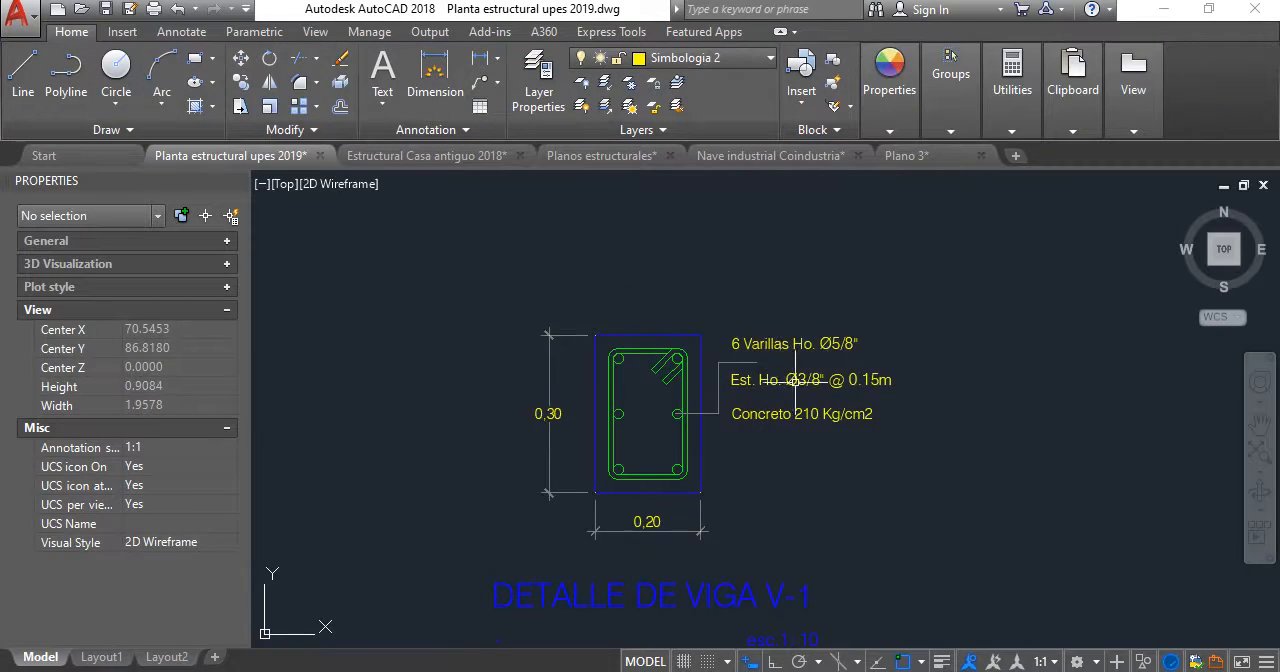
pyautogui.scroll(4, 815, 390)
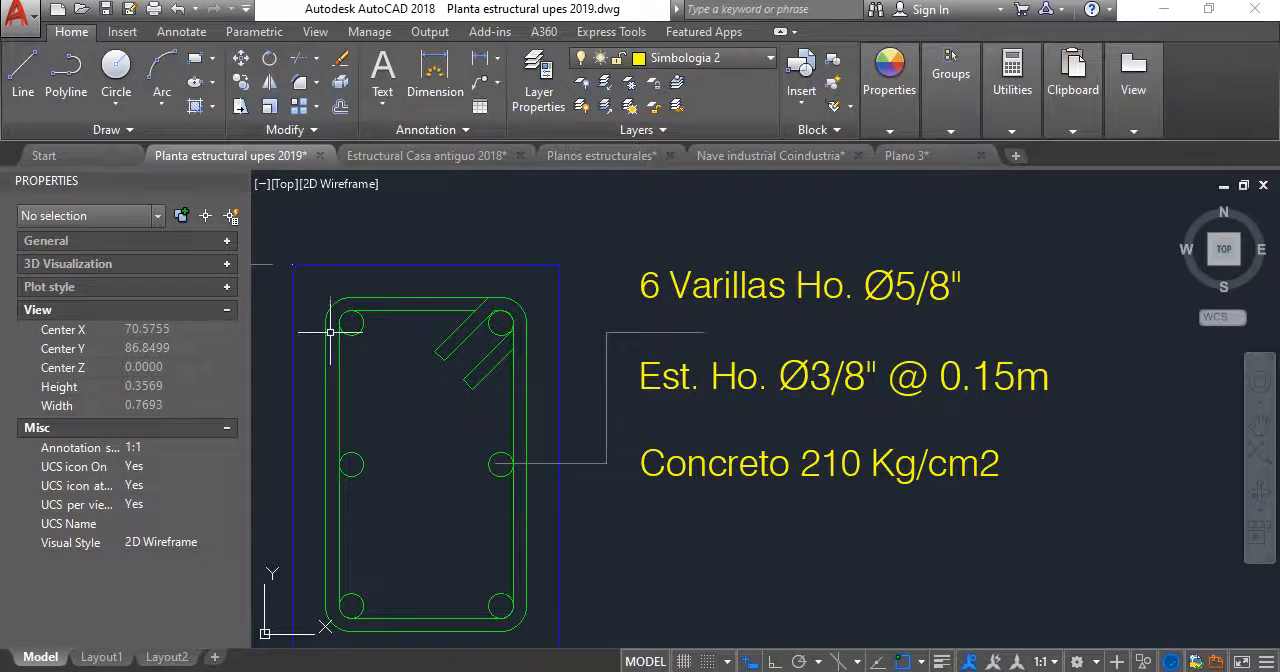
pyautogui.scroll(2, 766, 340)
pyautogui.scroll(-4, 666, 351)
pyautogui.scroll(3, 658, 344)
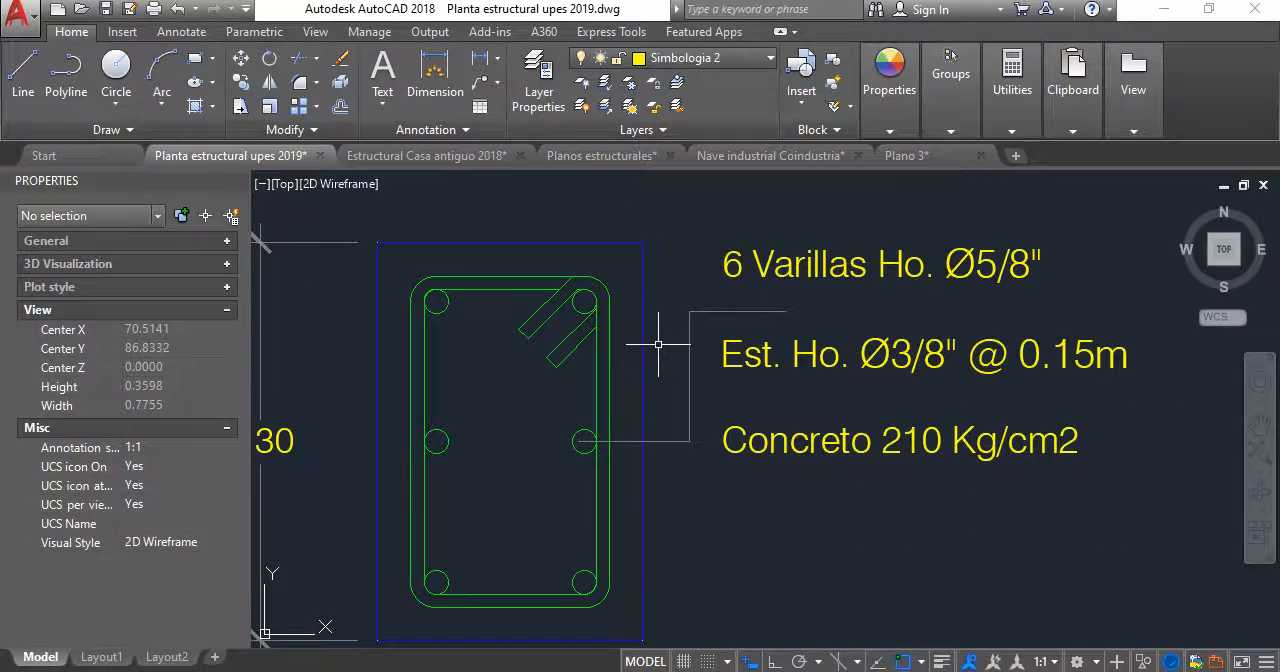
pyautogui.scroll(-2, 744, 404)
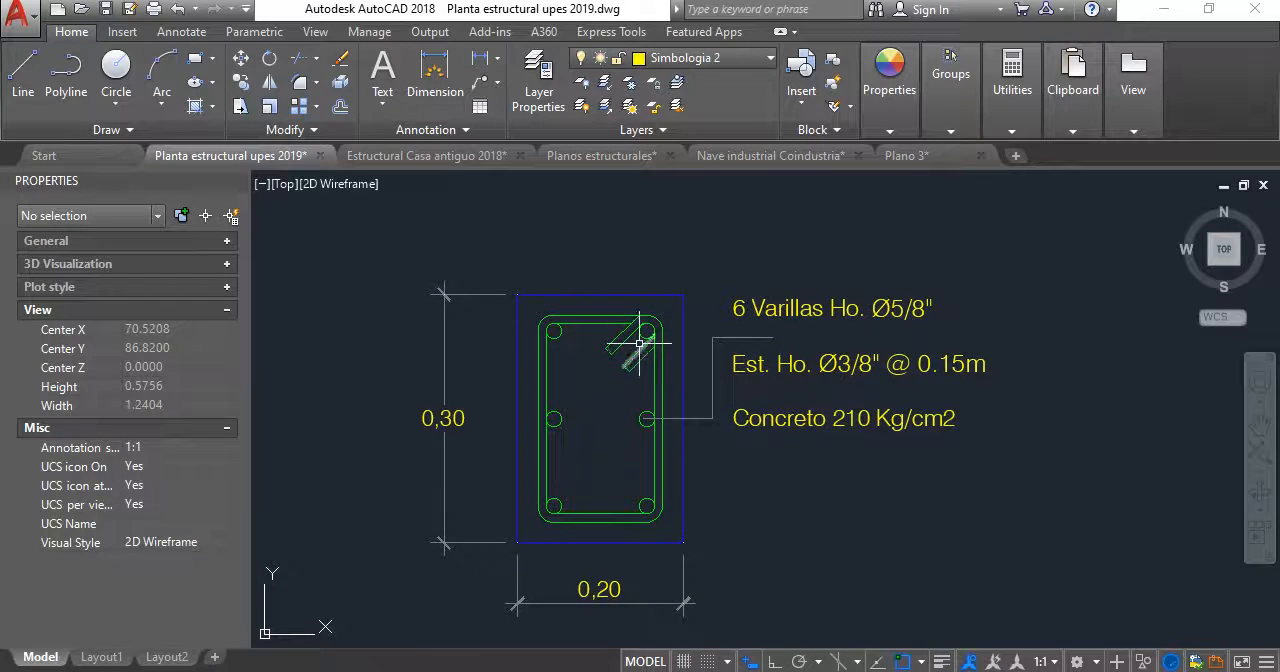
pyautogui.scroll(-4, 639, 343)
pyautogui.scroll(2, 746, 368)
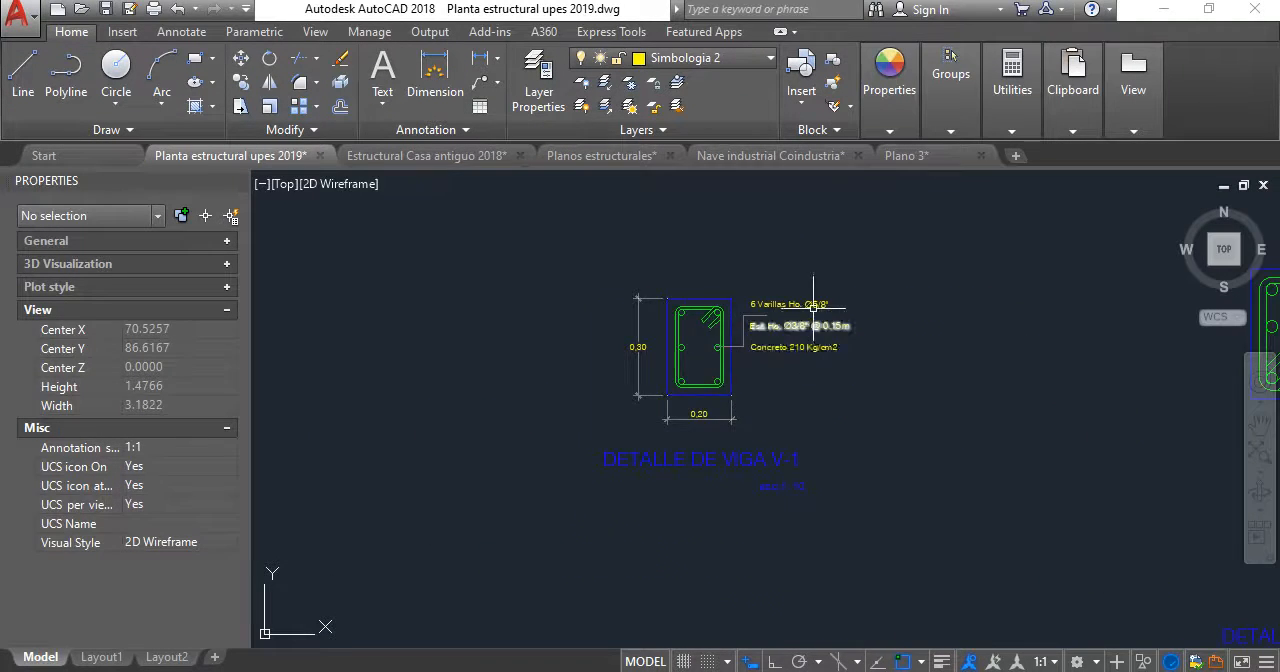
pyautogui.scroll(2, 813, 305)
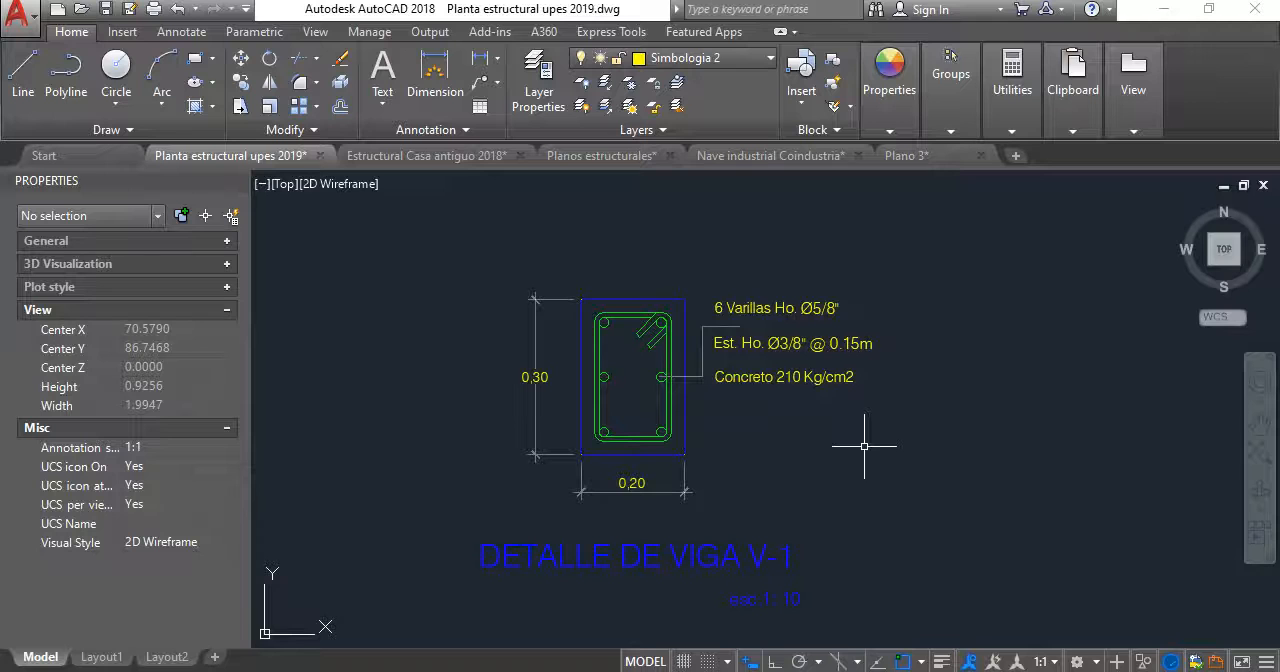
pyautogui.scroll(-3, 750, 400)
pyautogui.scroll(3, 765, 411)
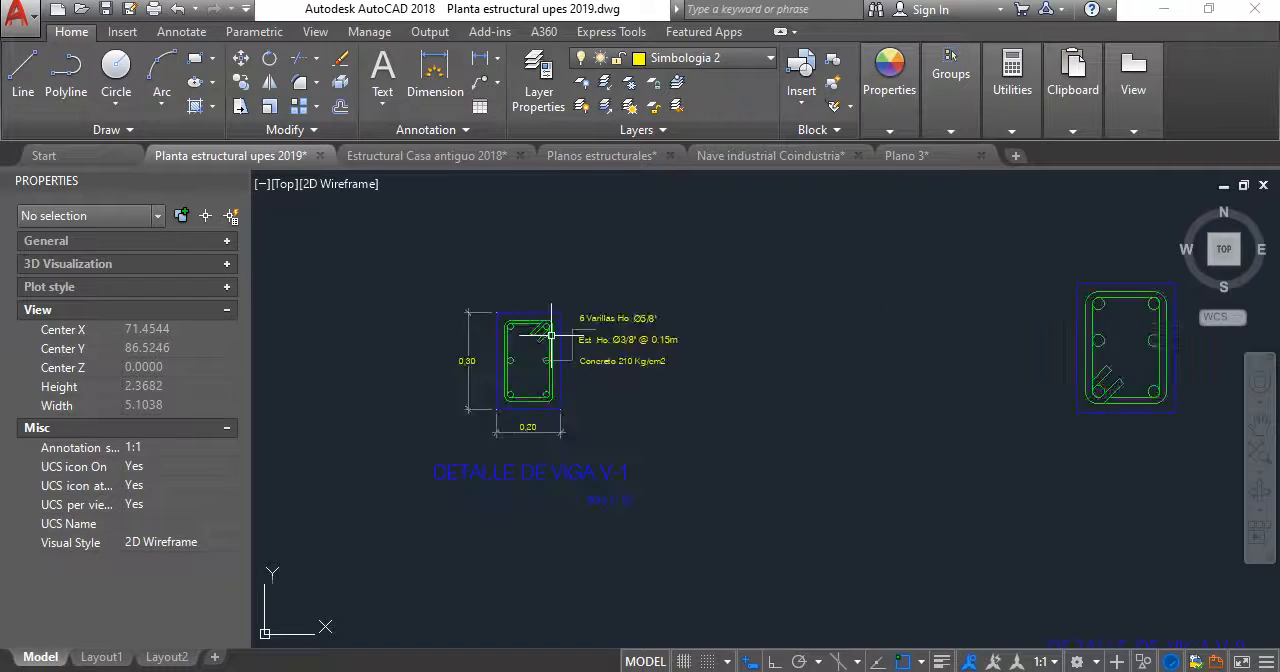
pyautogui.scroll(-3, 765, 411)
pyautogui.scroll(3, 577, 355)
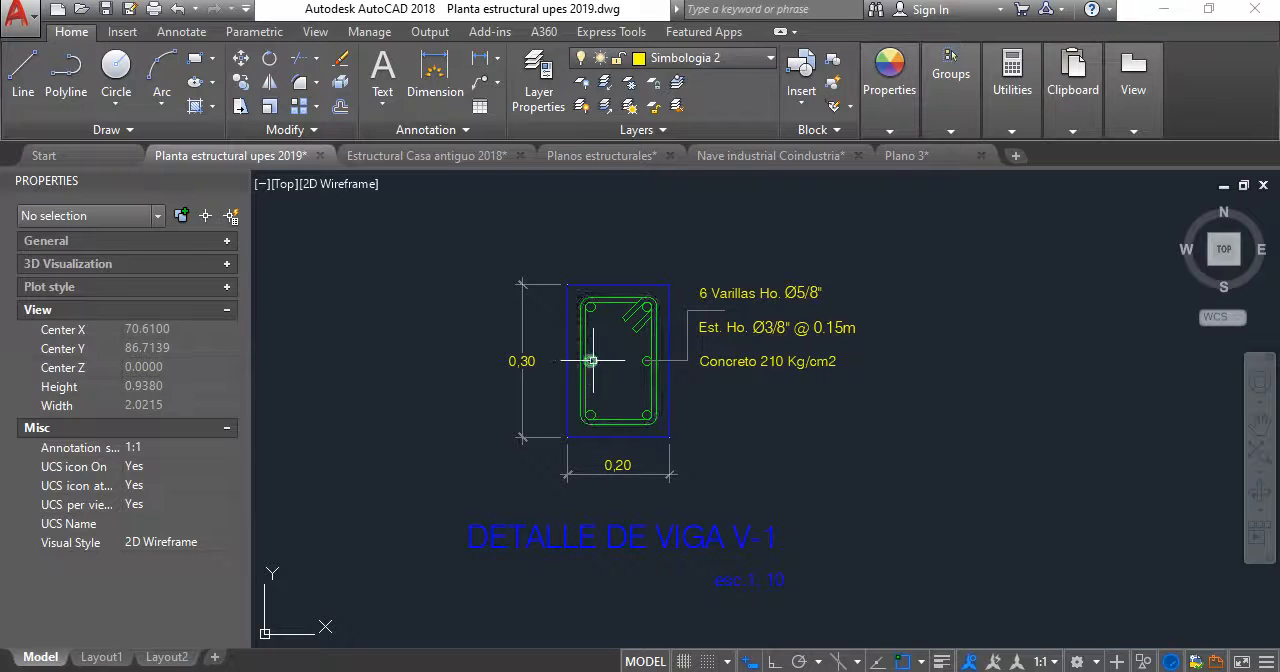
pyautogui.scroll(-2, 664, 318)
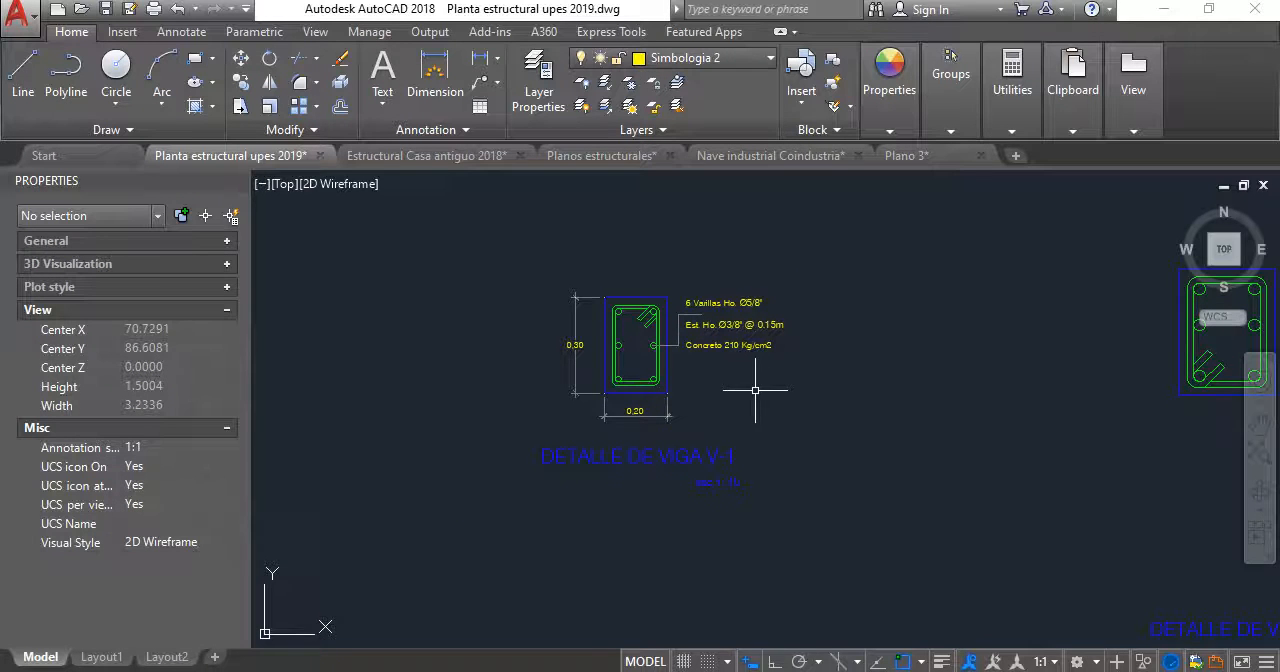
pyautogui.scroll(-2, 689, 383)
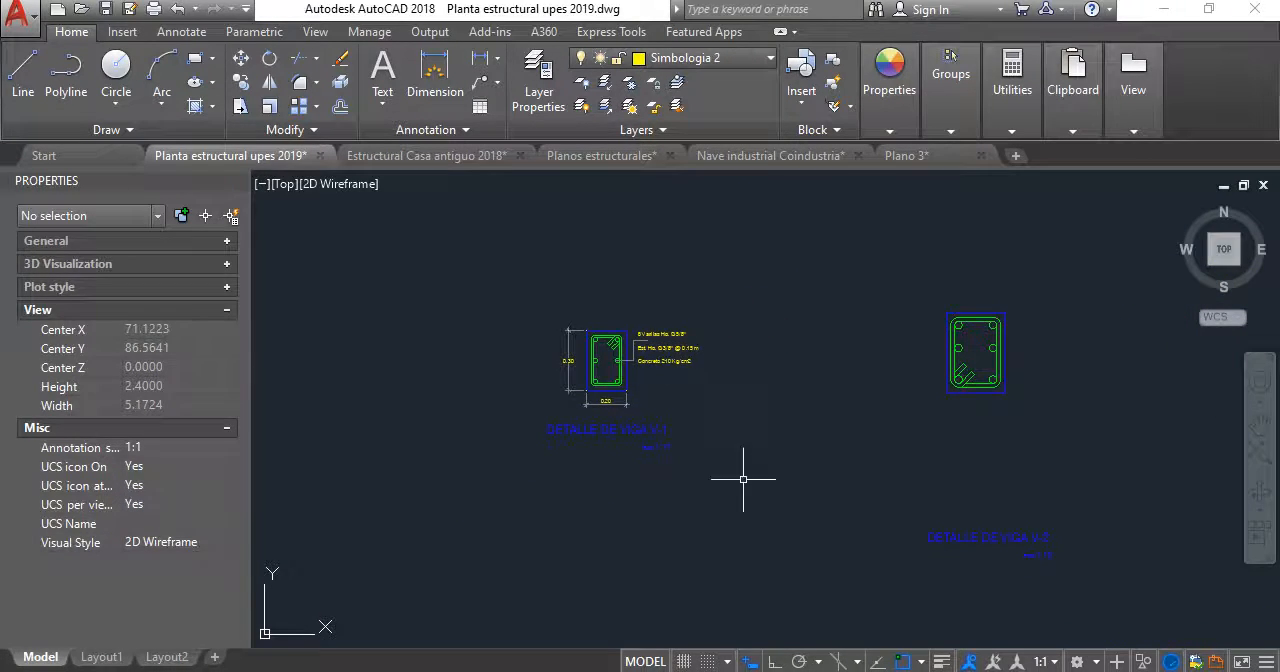
pyautogui.scroll(2, 667, 346)
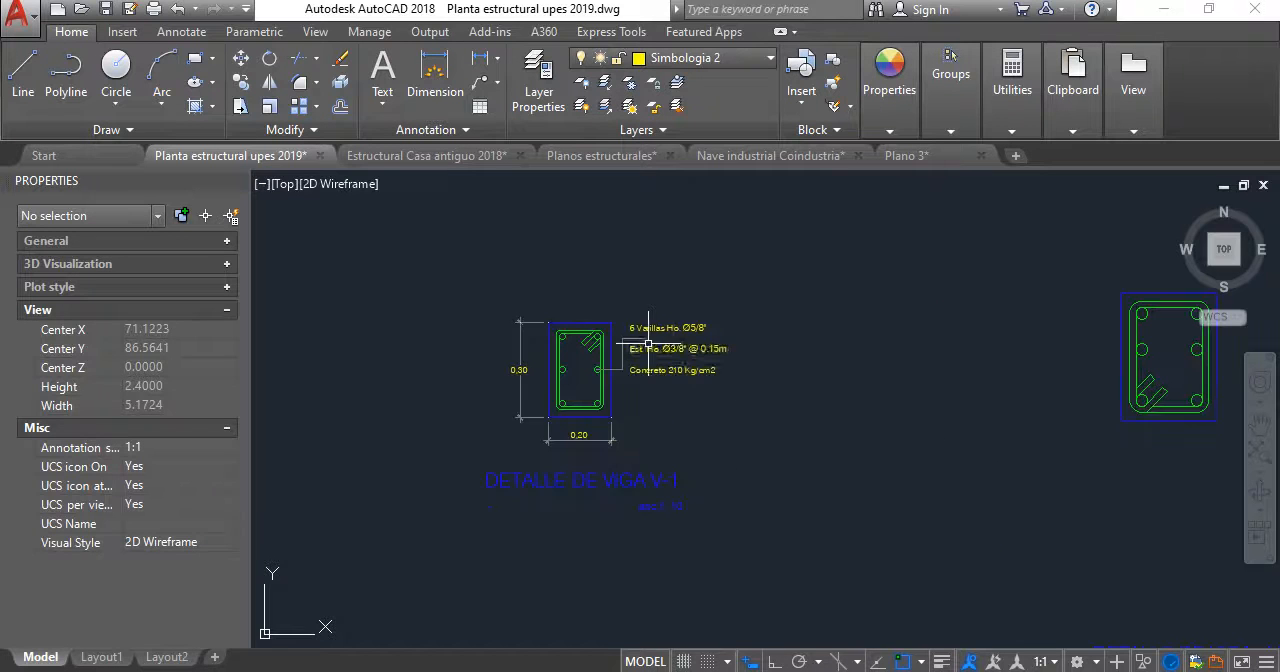
# - Delete the existing V-2 beam section above its title, including its outline, stirrup and bars
pyautogui.moveTo(667, 346); pyautogui.dragTo(627, 386, button='middle')
pyautogui.moveTo(761, 366); pyautogui.dragTo(665, 366, button='middle')
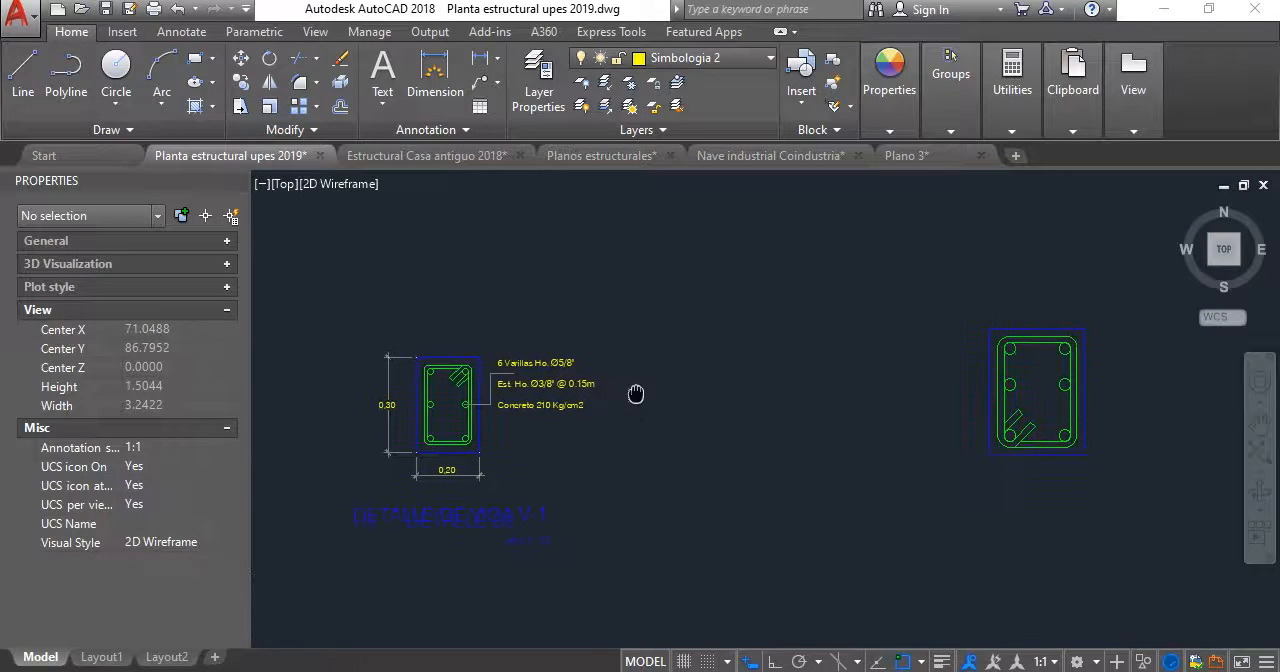
pyautogui.moveTo(894, 443); pyautogui.dragTo(918, 426, button='middle')
pyautogui.scroll(-2, 644, 464)
pyautogui.moveTo(644, 464); pyautogui.dragTo(610, 420, button='middle')
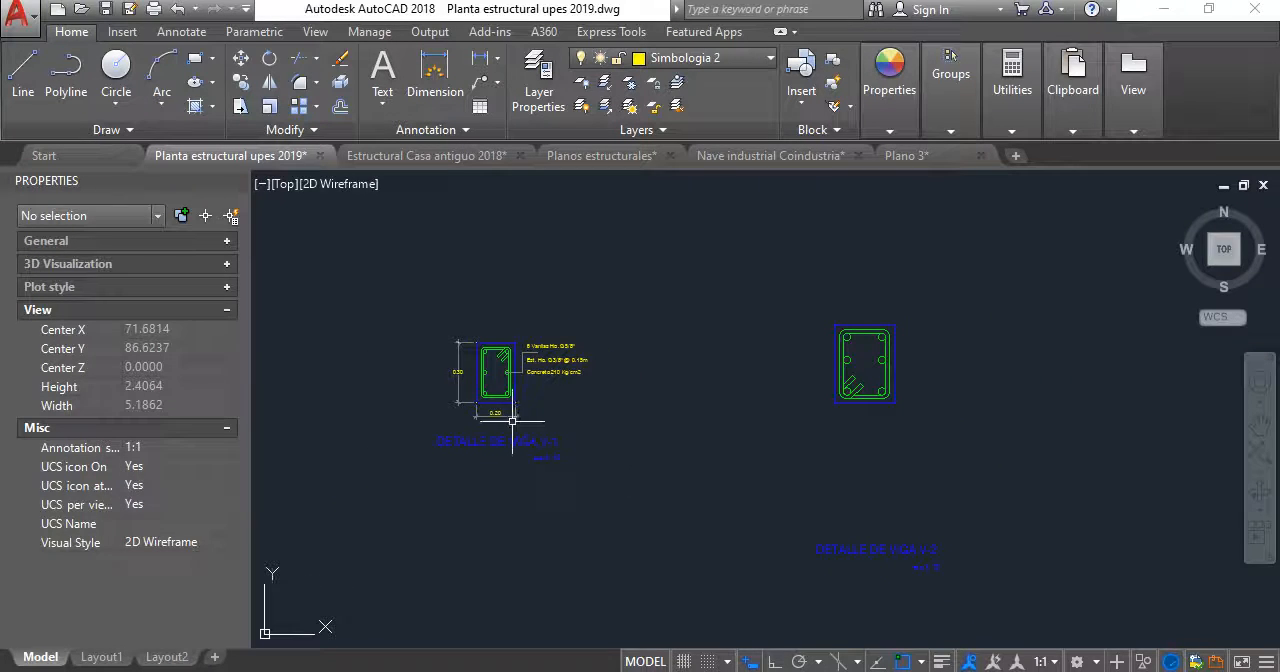
pyautogui.click(924, 418)
pyautogui.click(812, 288)
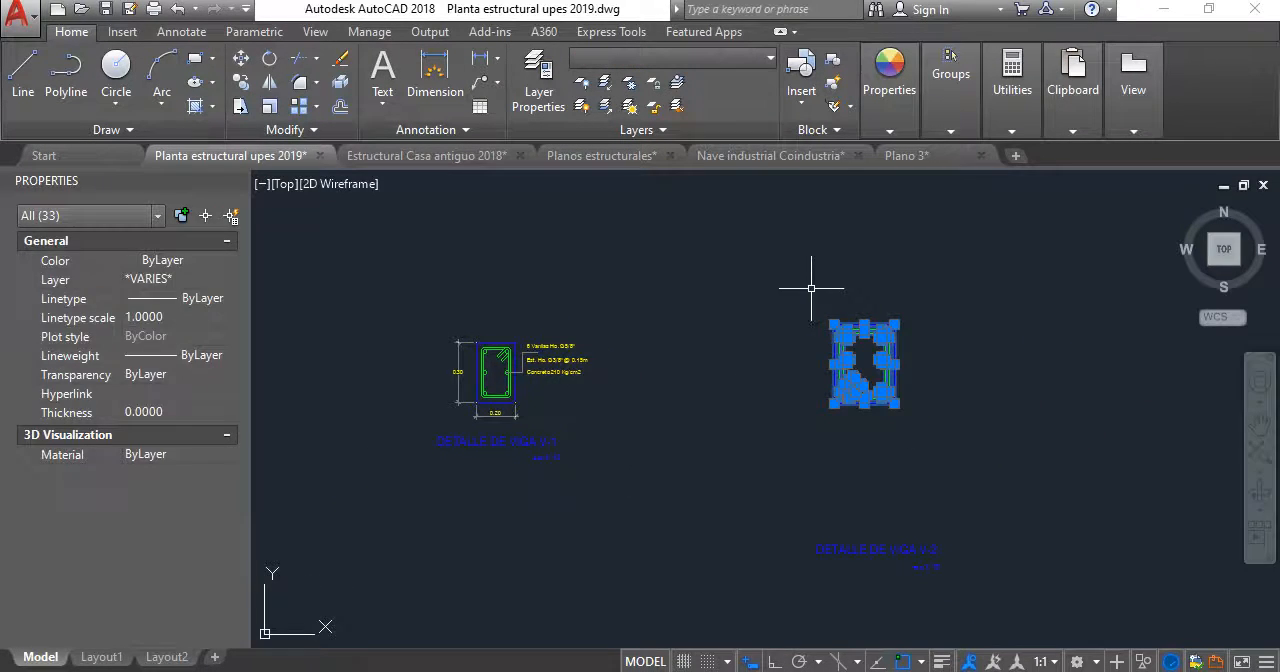
pyautogui.press('Delete')
pyautogui.scroll(2, 520, 360)
pyautogui.scroll(-1, 712, 466)
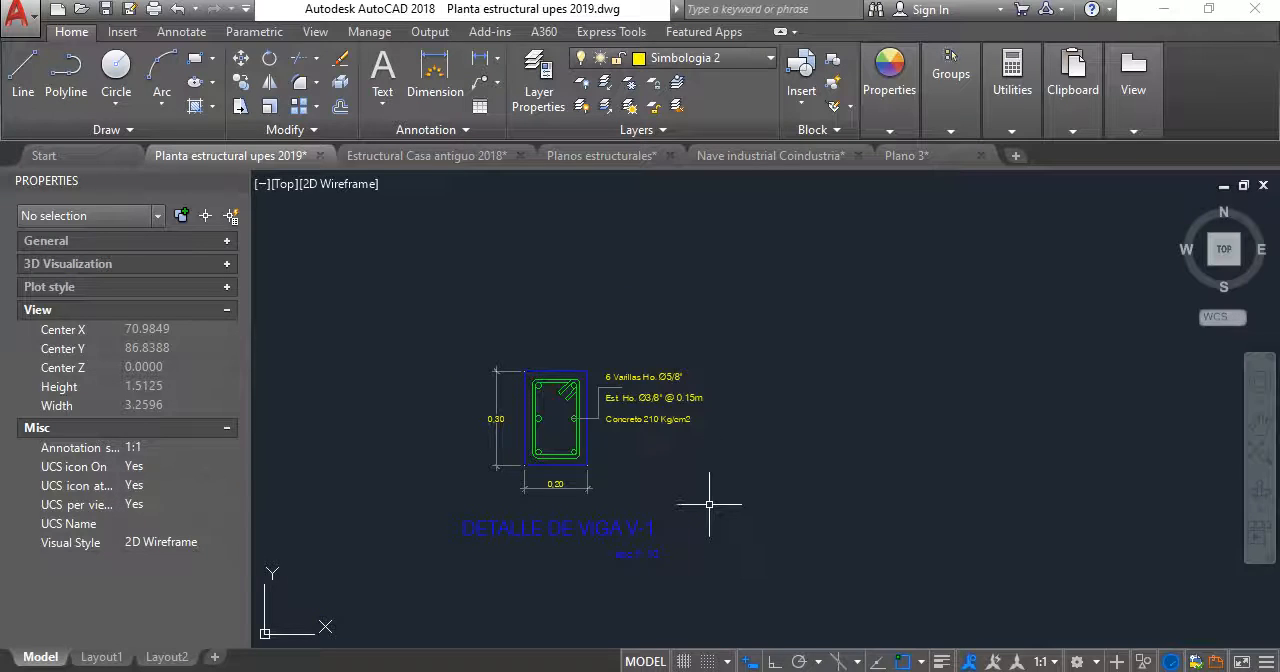
pyautogui.scroll(2, 565, 490)
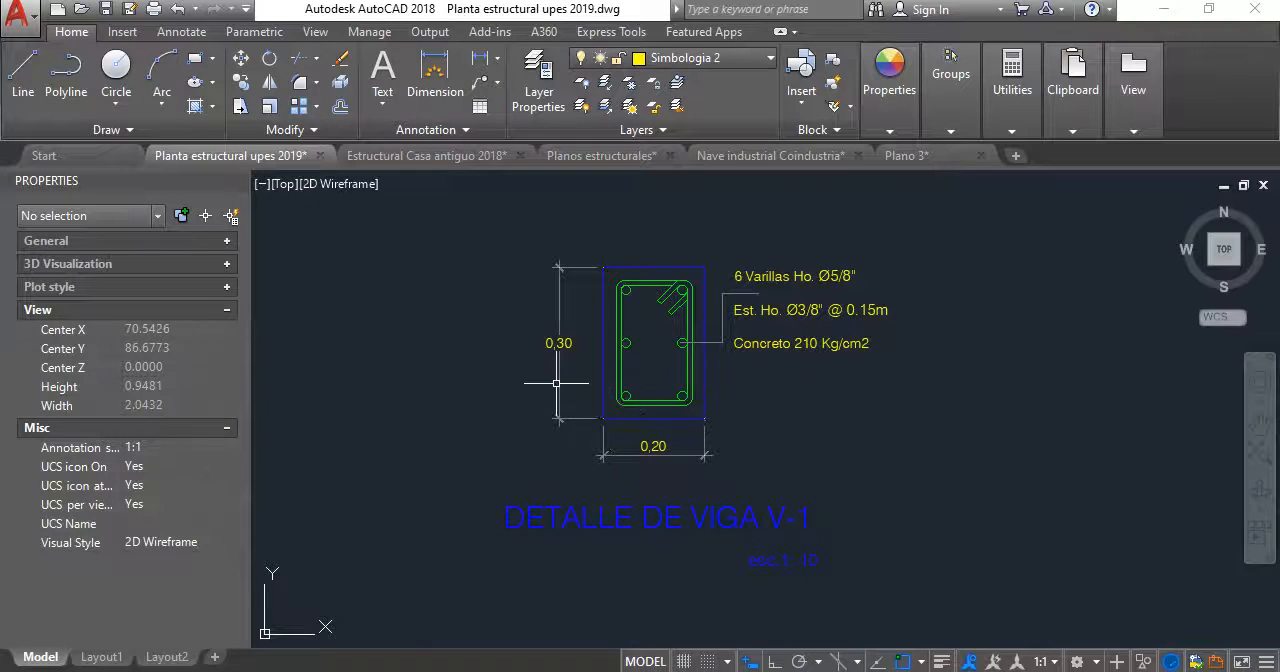
pyautogui.click(534, 380)
pyautogui.click(782, 476)
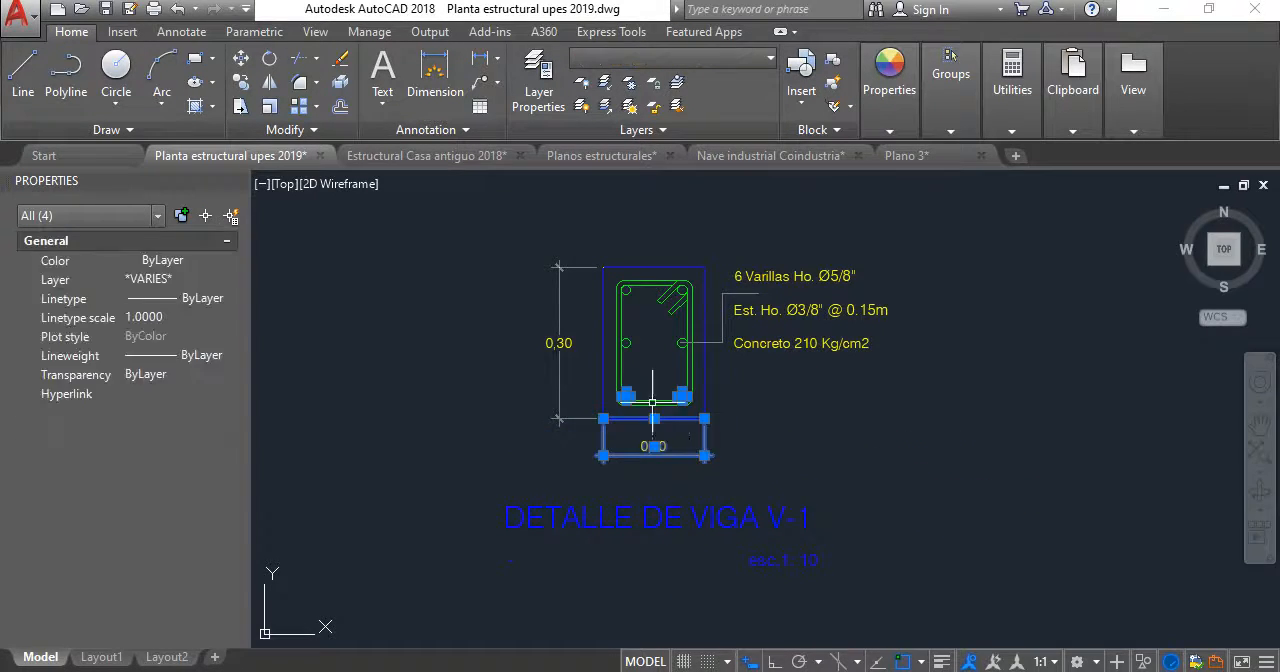
pyautogui.scroll(5, 642, 393)
pyautogui.click(677, 446)
pyautogui.click(635, 372)
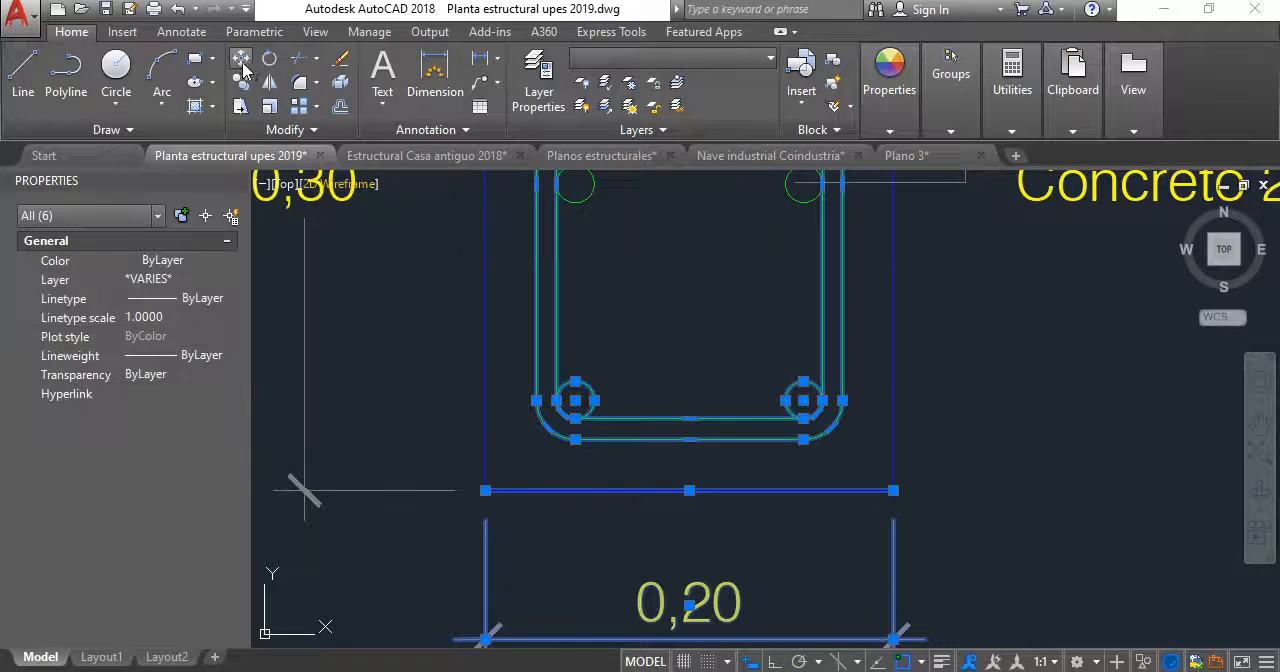
pyautogui.press('Escape')
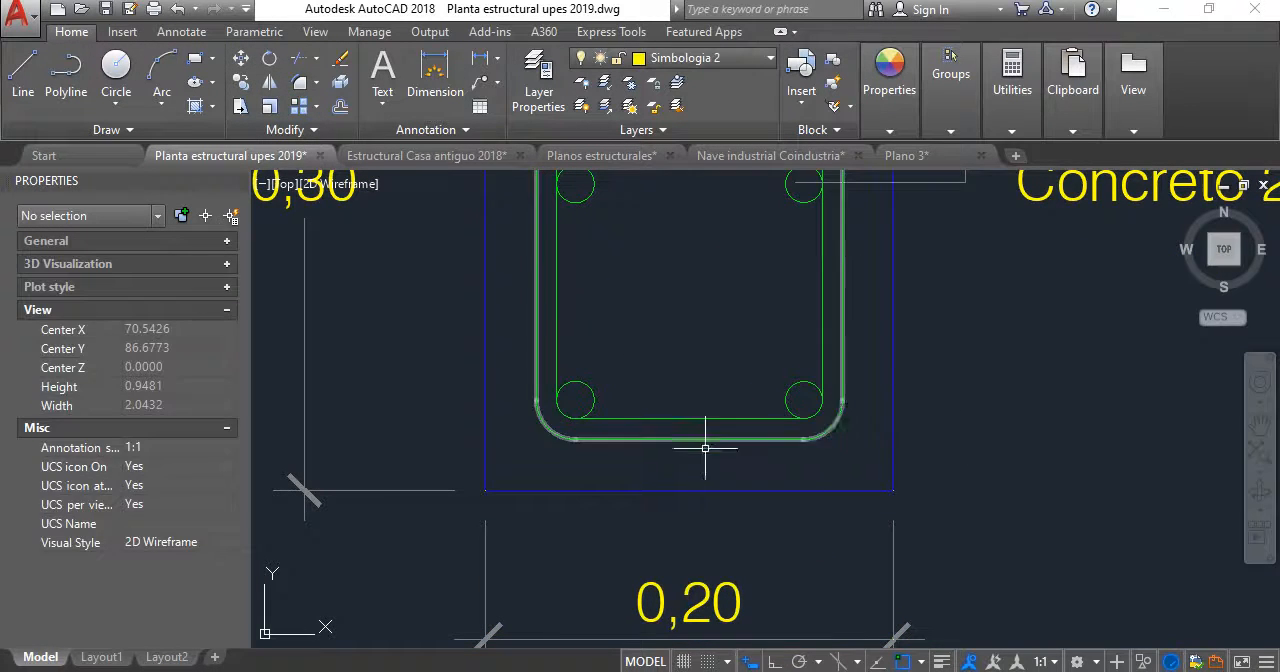
pyautogui.click(706, 450)
pyautogui.click(636, 342)
pyautogui.click(693, 490)
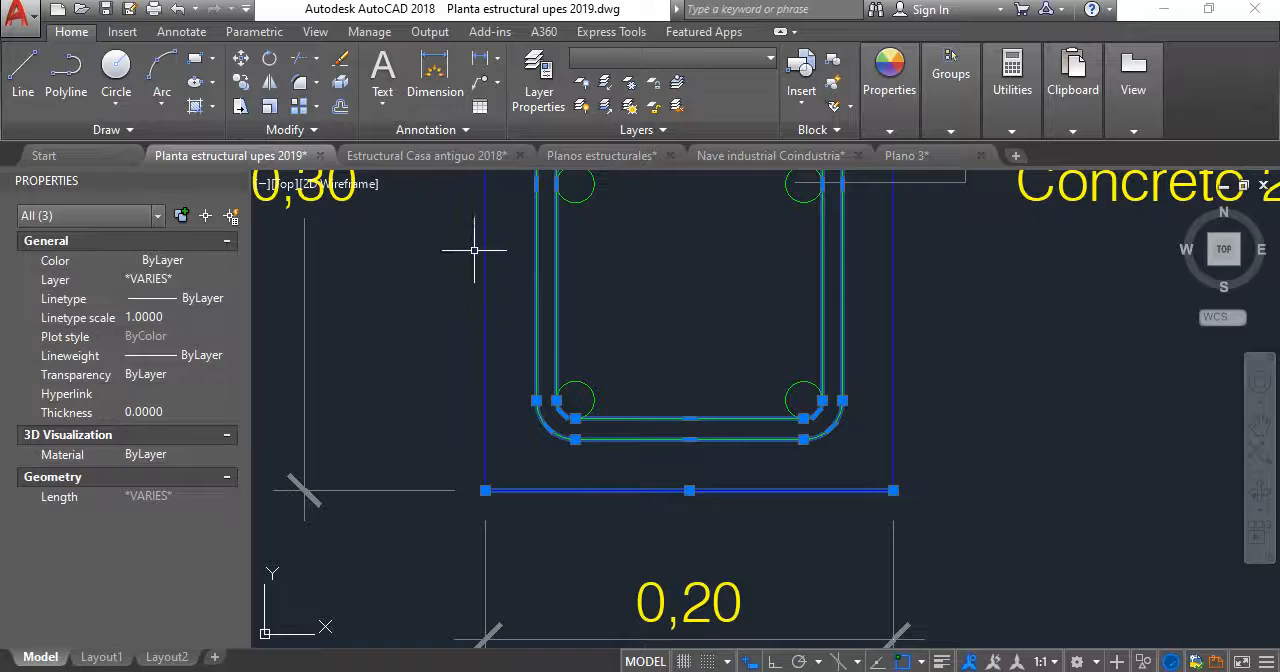
pyautogui.press('Escape')
# - Explode the inner and outer stirrup polylines of the V-1 section into separate lines and arcs
pyautogui.click(723, 457)
pyautogui.click(626, 334)
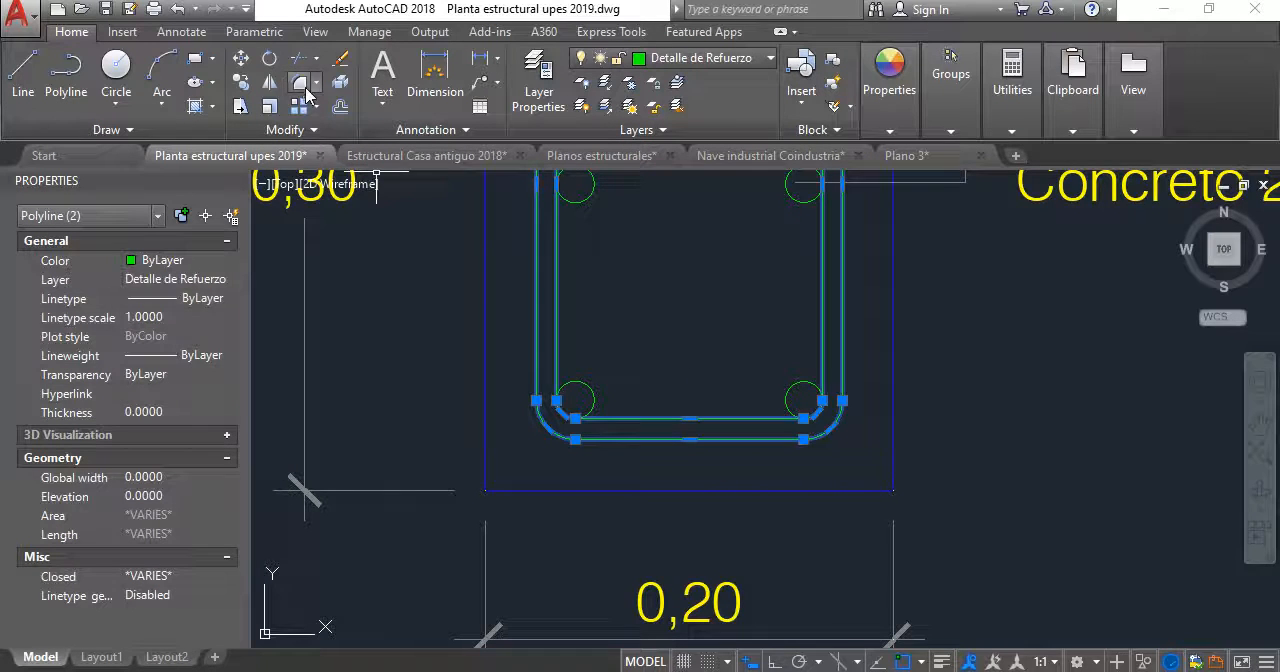
pyautogui.press('Escape')
pyautogui.scroll(-2, 576, 283)
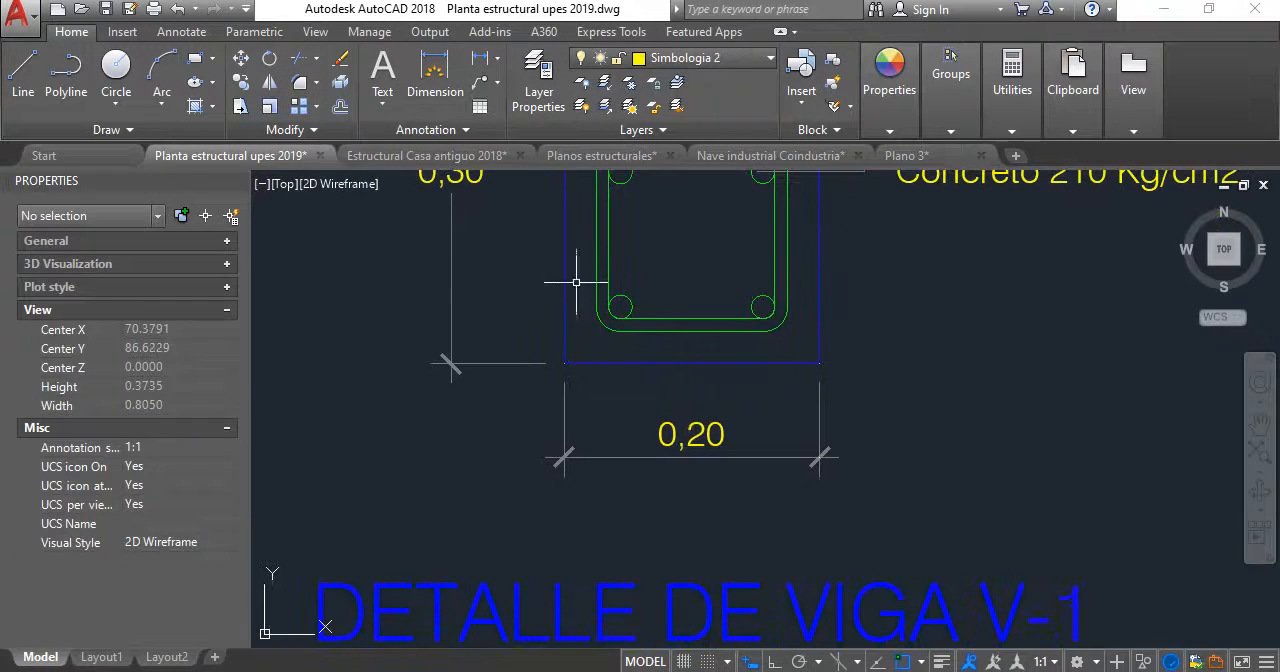
pyautogui.click(423, 248)
pyautogui.click(1020, 542)
pyautogui.scroll(-4, 705, 570)
pyautogui.scroll(2, 760, 452)
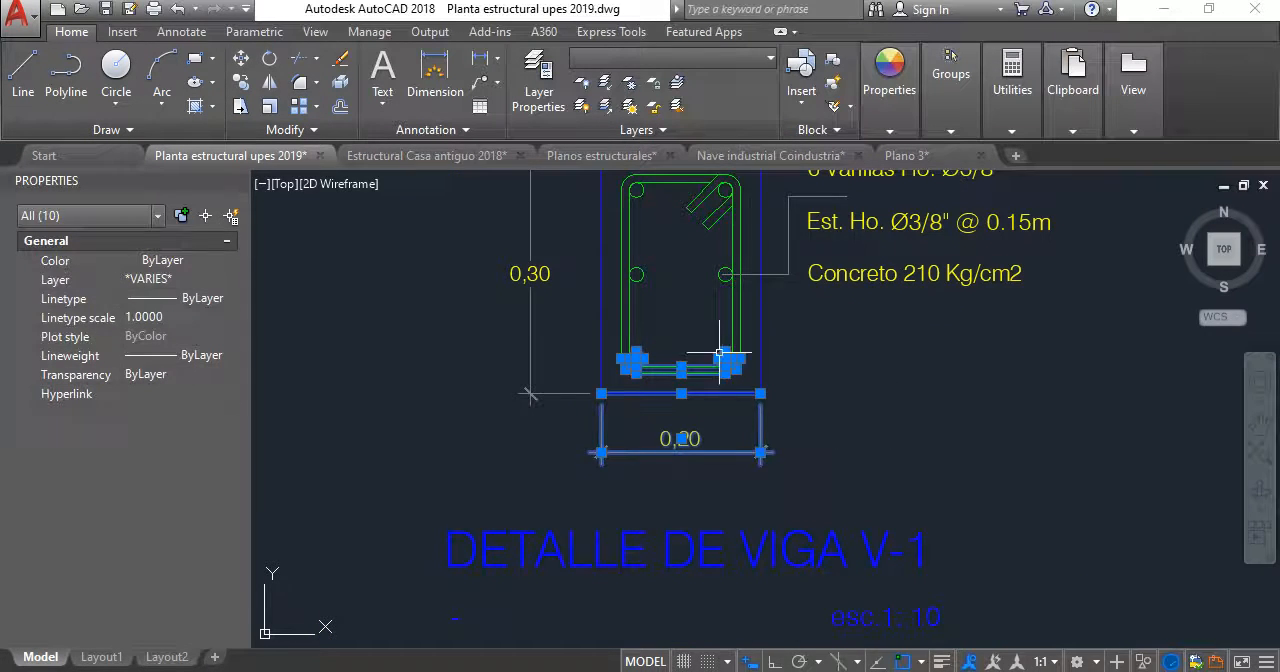
pyautogui.press('Escape')
# - Move the V-1 section's bottom edge, lower bars, lower stirrup segments, width dimension, title and scale text straight down by 0.05
pyautogui.click(503, 337)
pyautogui.click(833, 468)
pyautogui.scroll(-3, 833, 468)
pyautogui.scroll(3, 870, 545)
pyautogui.click(870, 545)
pyautogui.click(402, 405)
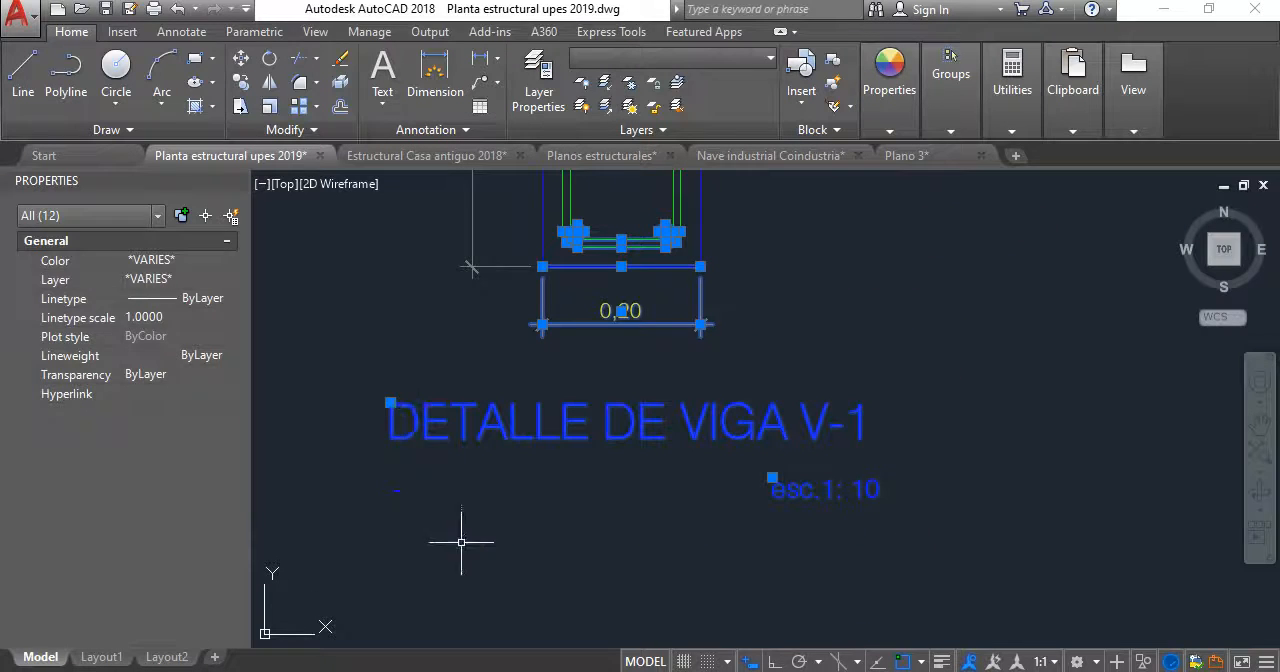
pyautogui.click(397, 490)
pyautogui.press('Return')
pyautogui.moveTo(604, 406); pyautogui.dragTo(566, 501, button='middle')
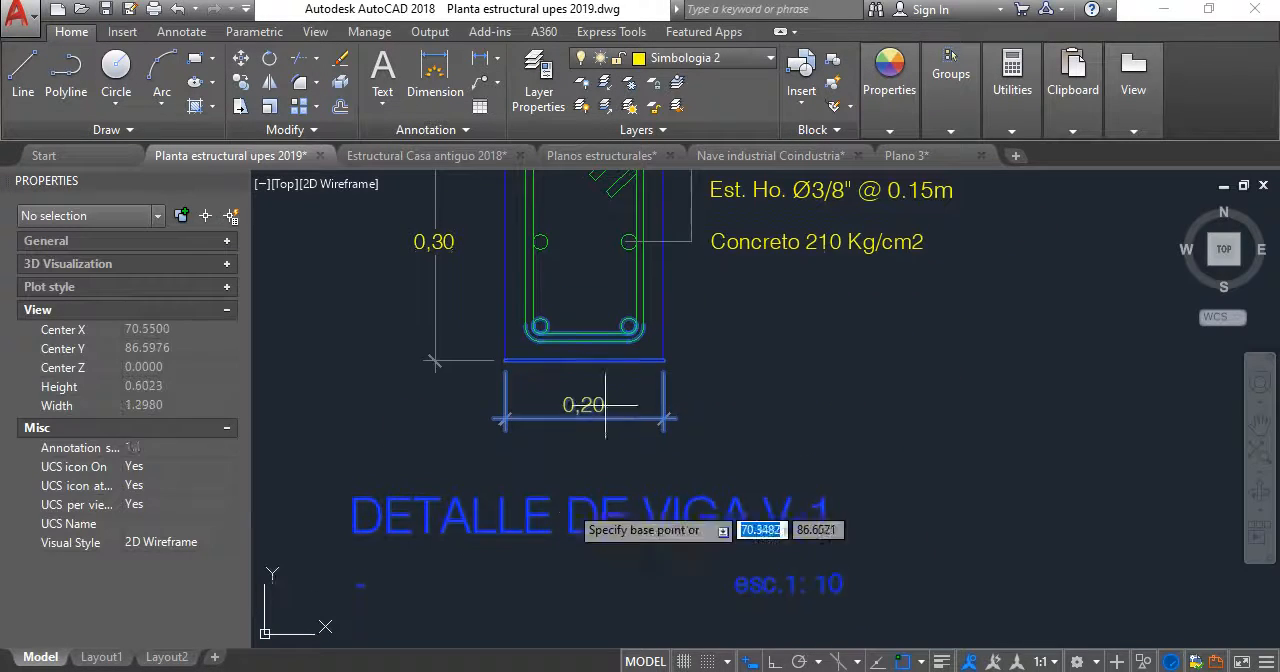
pyautogui.click(735, 353)
pyautogui.press('F8')
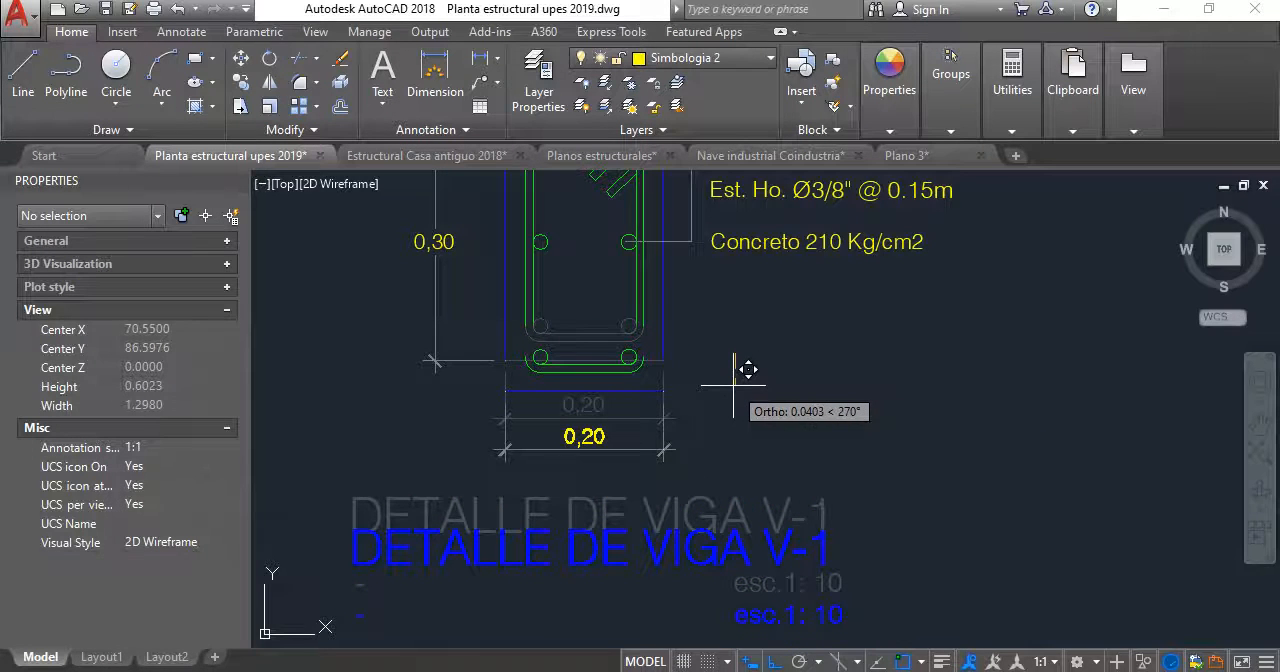
pyautogui.write('0,')
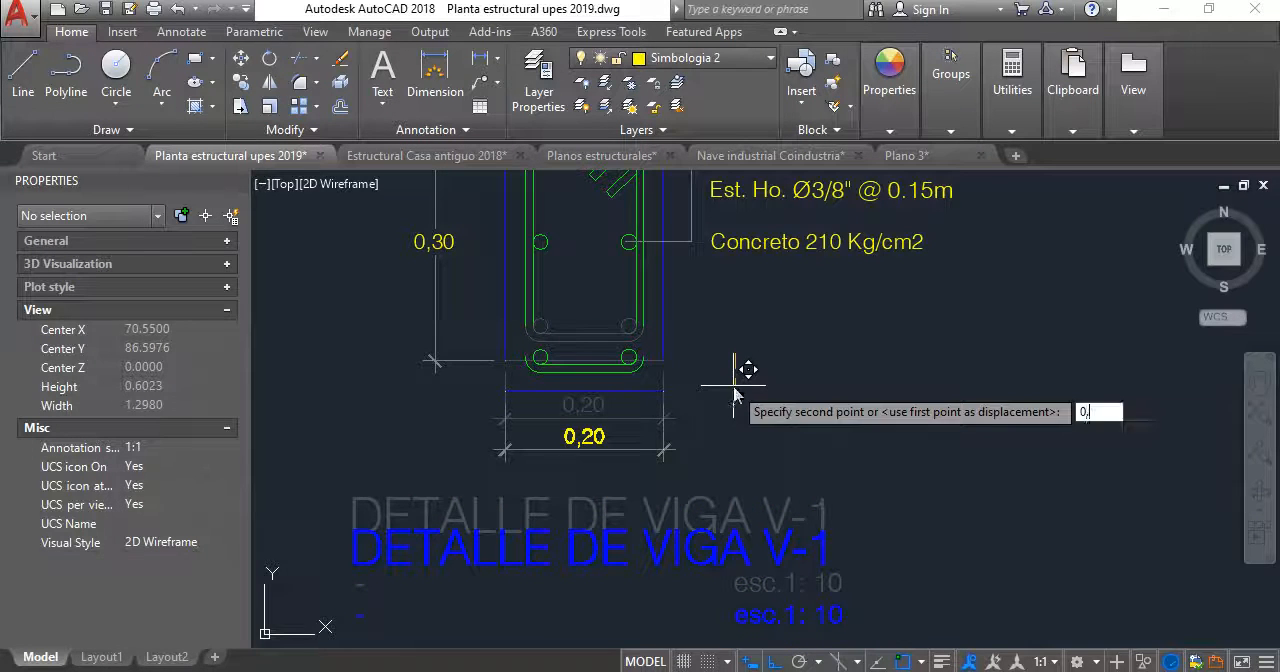
pyautogui.write('05')
pyautogui.press('Return')
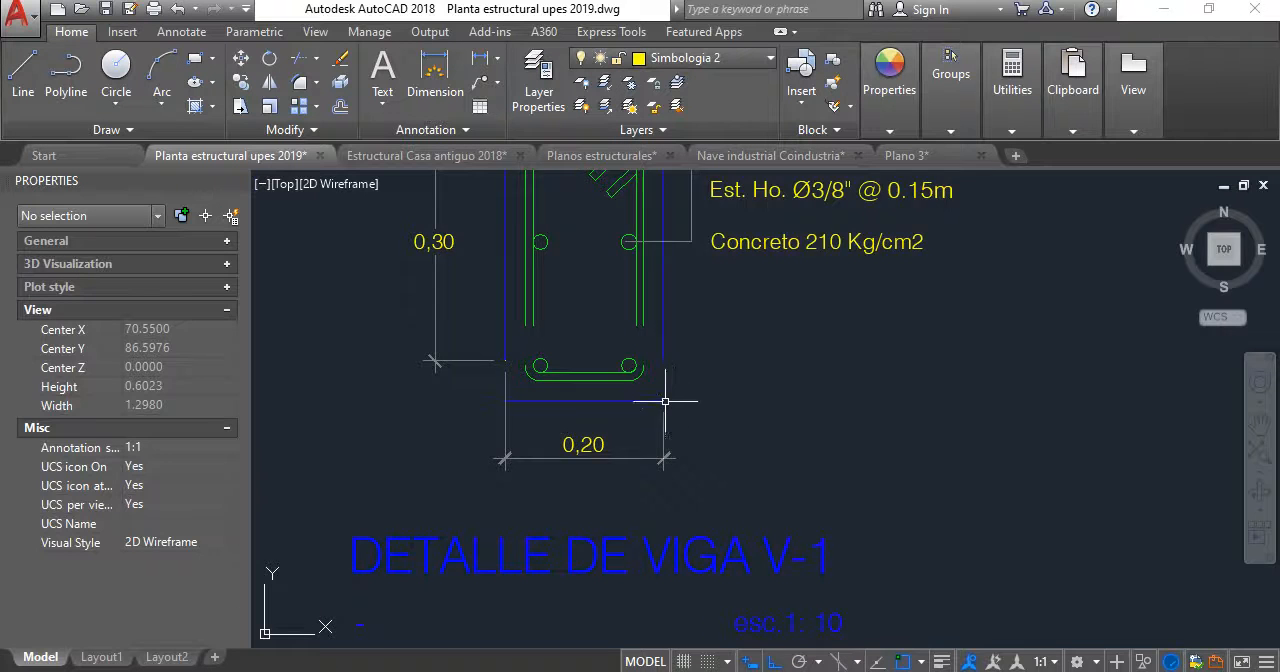
# - Reattach the left origin of the V-1 width dimension to the left end of the moved bottom edge
pyautogui.scroll(3, 664, 401)
pyautogui.scroll(-2, 691, 529)
pyautogui.click(551, 436)
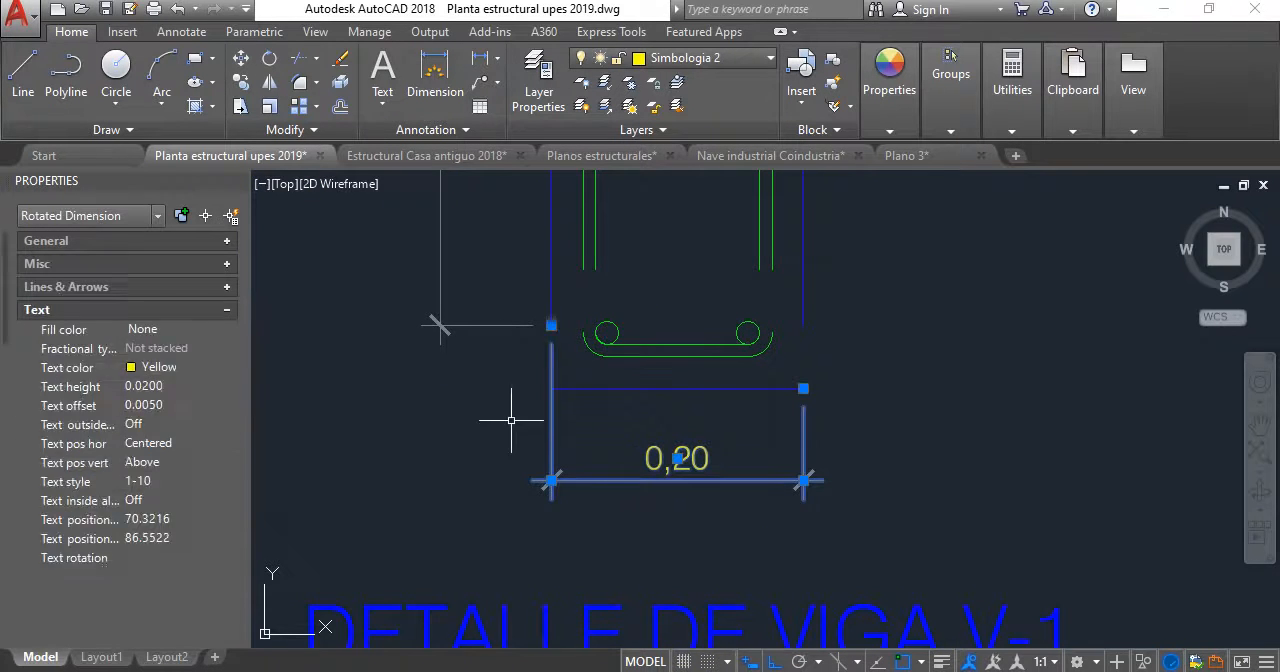
pyautogui.click(551, 388)
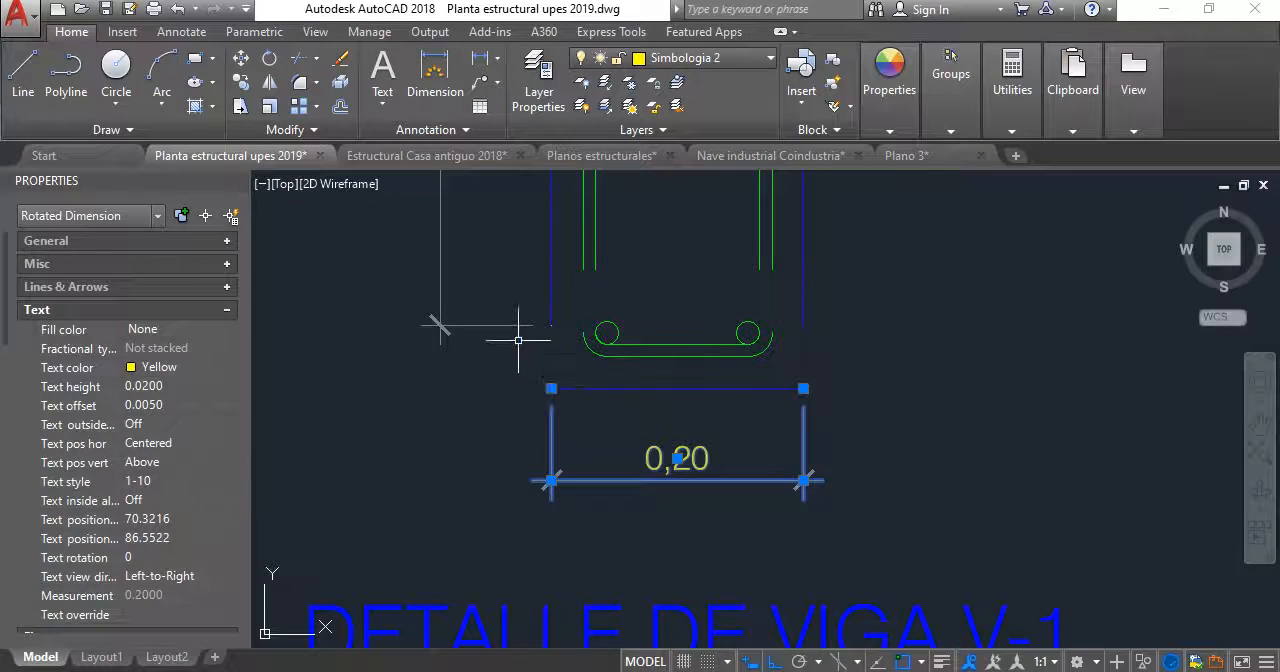
# - Reattach the lower origin of the V-1 height dimension to the left end of the moved bottom edge
pyautogui.click(517, 340)
pyautogui.click(477, 289)
pyautogui.click(551, 325)
pyautogui.click(546, 380)
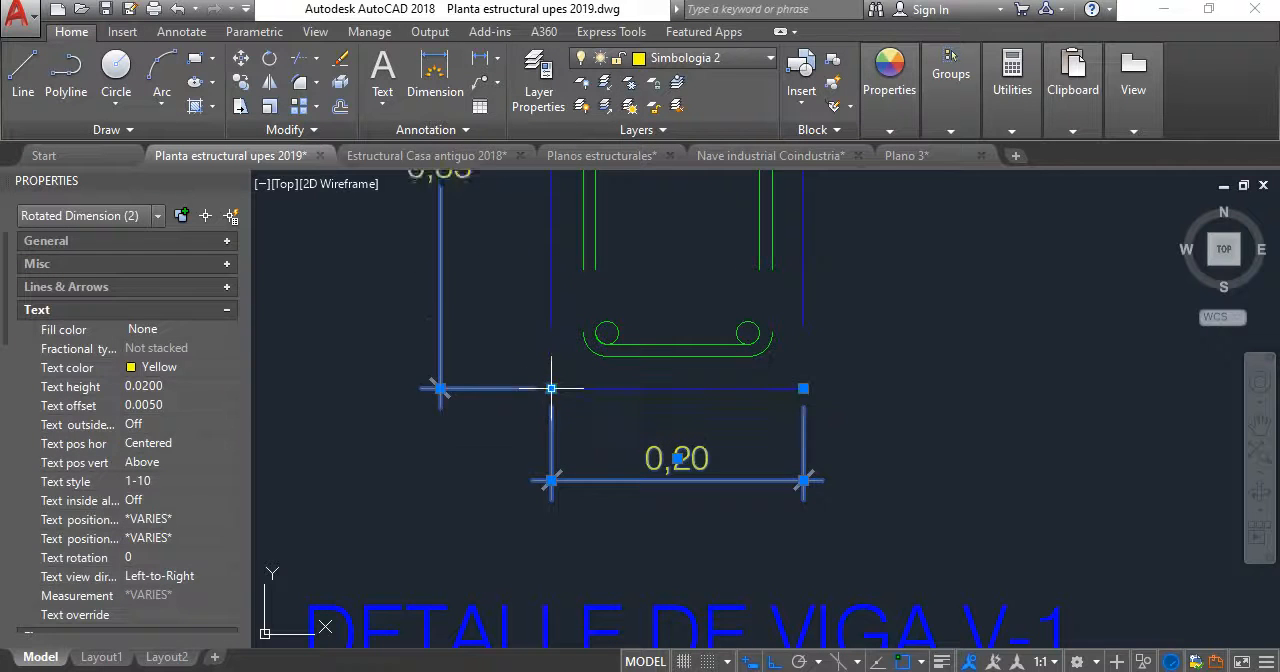
pyautogui.scroll(2, 517, 420)
pyautogui.press('Escape')
# - Undo the downward move of the V-1 section's lower parts and the reattached dimensions
pyautogui.scroll(-8, 666, 368)
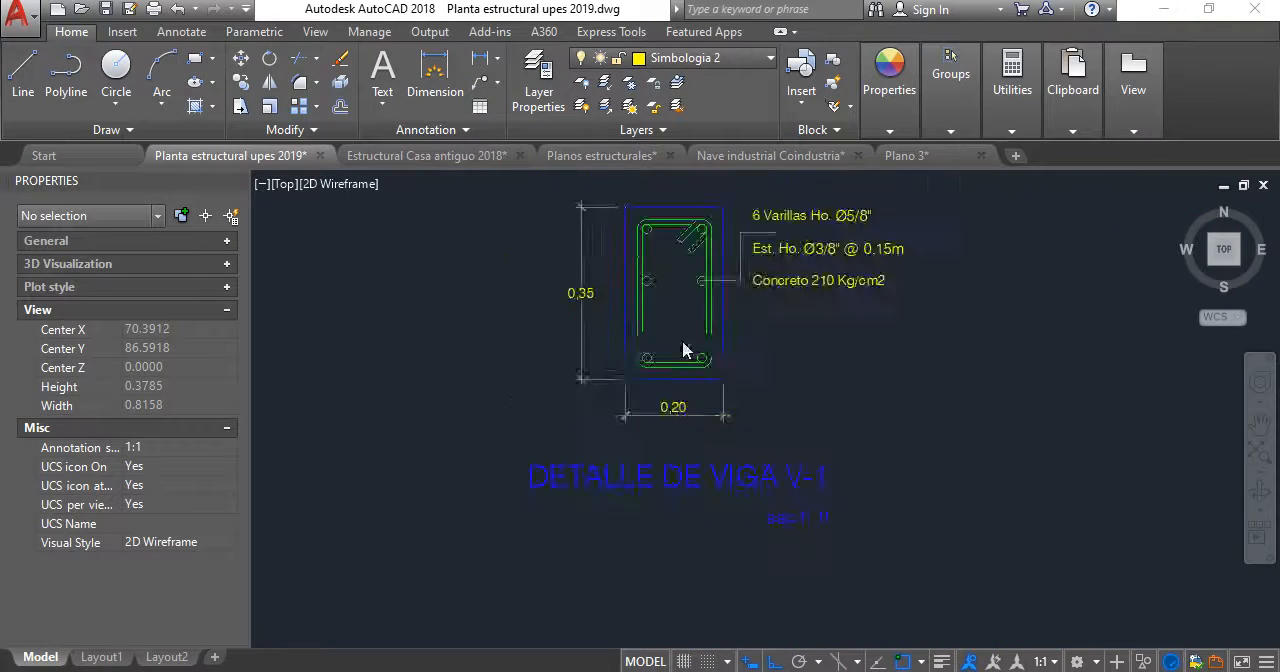
pyautogui.scroll(2, 666, 368)
pyautogui.scroll(-2, 666, 368)
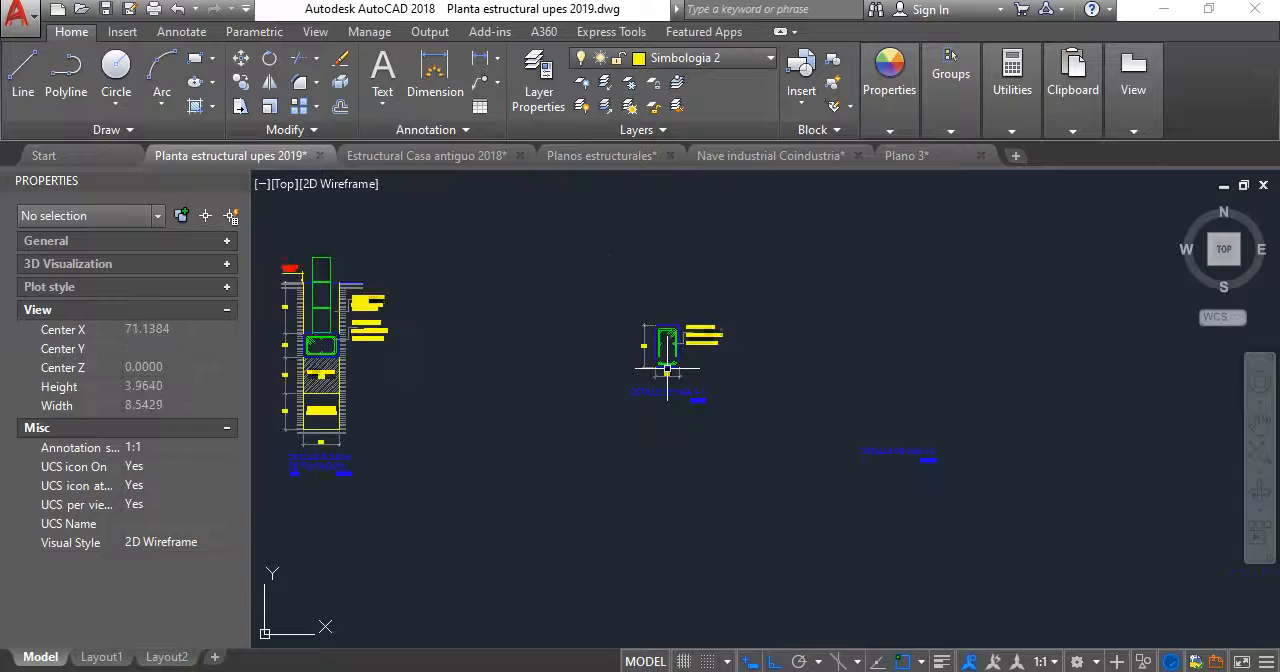
pyautogui.scroll(8, 666, 368)
pyautogui.scroll(-3, 666, 368)
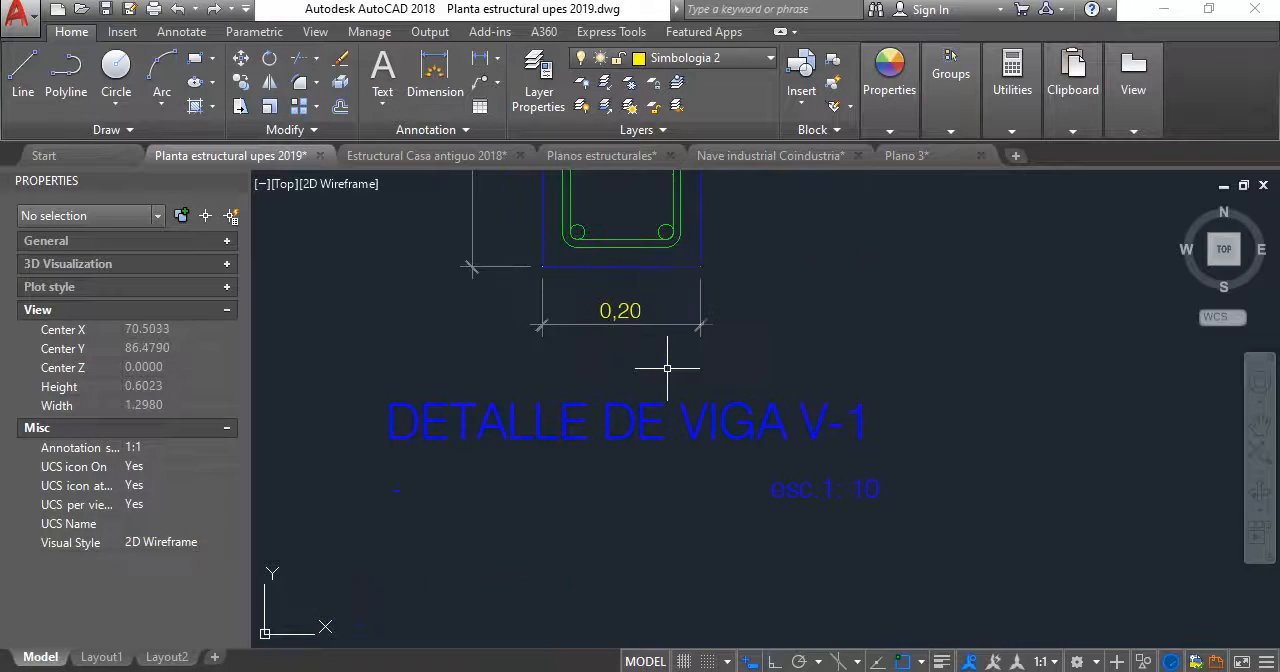
pyautogui.scroll(4, 666, 368)
pyautogui.scroll(-6, 666, 368)
pyautogui.scroll(1, 650, 388)
pyautogui.scroll(-4, 690, 405)
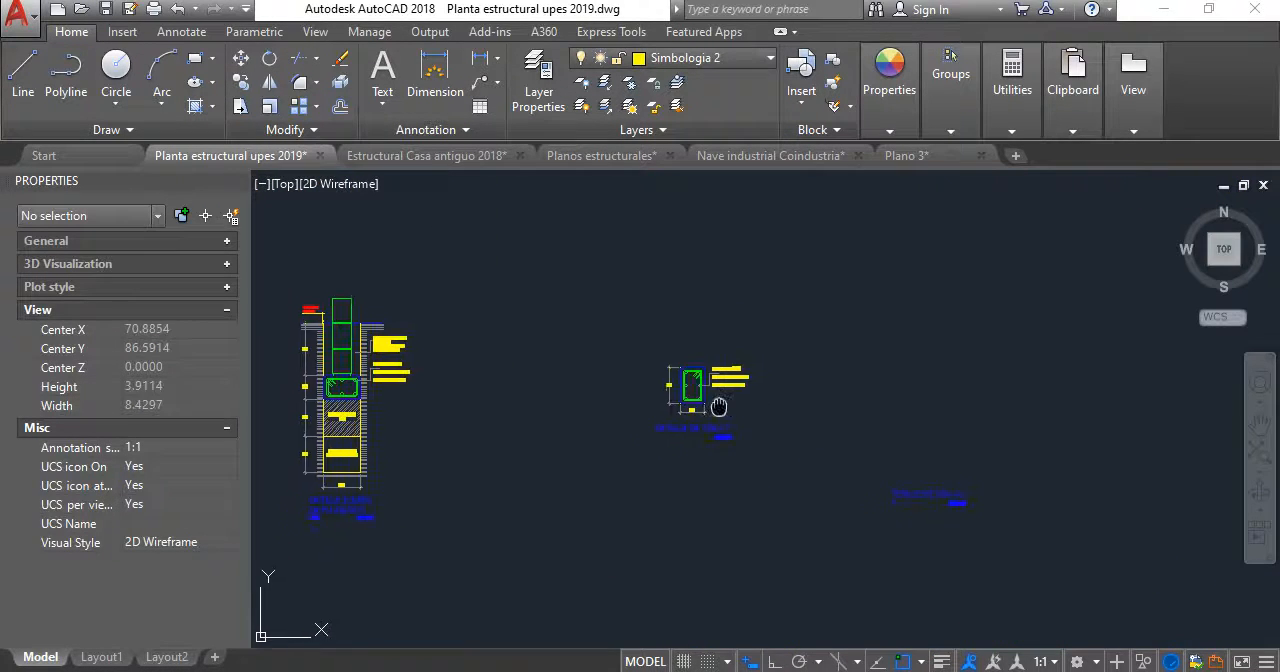
# - Copy the V-1 section with its dimensions, leader and notes horizontally about 1.96 to the right, above the V-2 title
pyautogui.scroll(2, 699, 422)
pyautogui.click(778, 437)
pyautogui.click(574, 352)
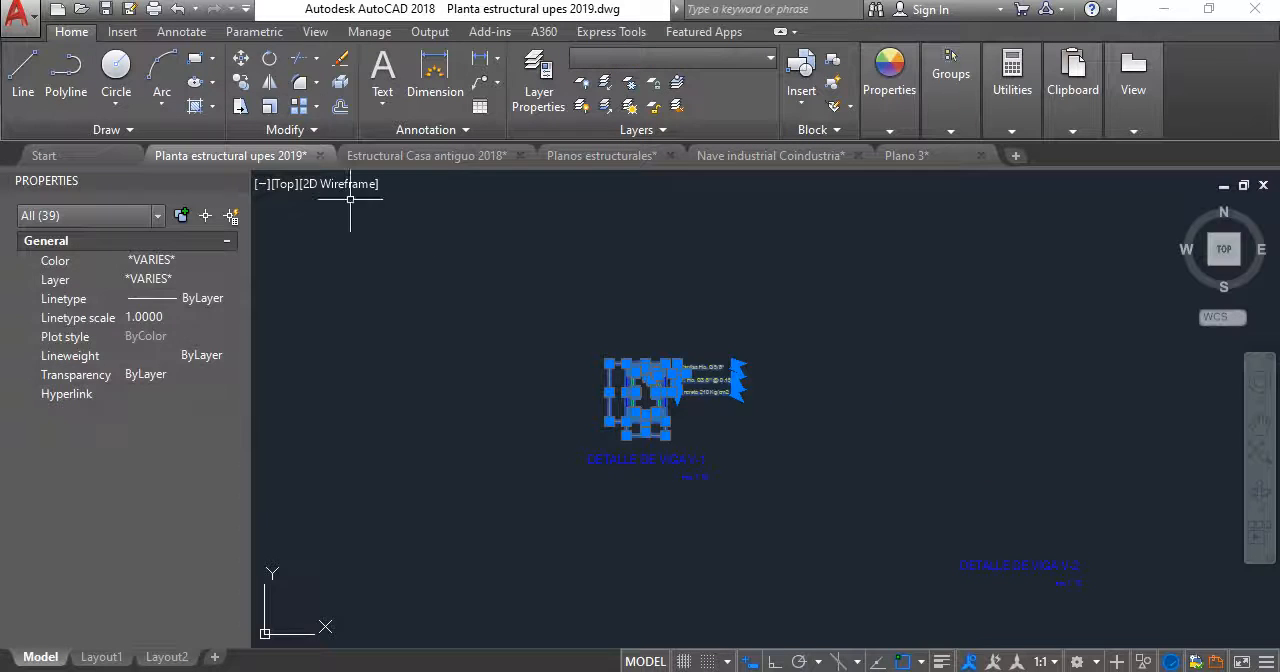
pyautogui.click(246, 78)
pyautogui.click(678, 280)
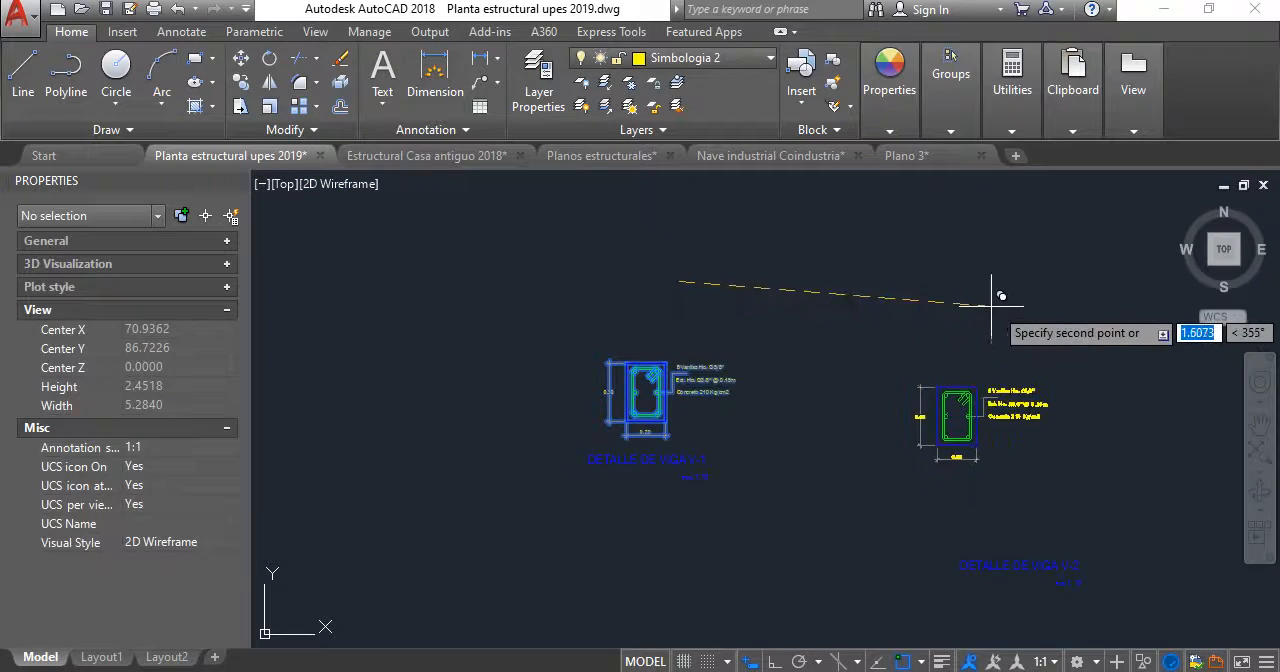
pyautogui.click(1061, 281)
pyautogui.press('Return')
# - Move the V-1 section's bottom edge, lower bars, lower stirrup segments and width dimension straight down by 0.05
pyautogui.scroll(8, 718, 395)
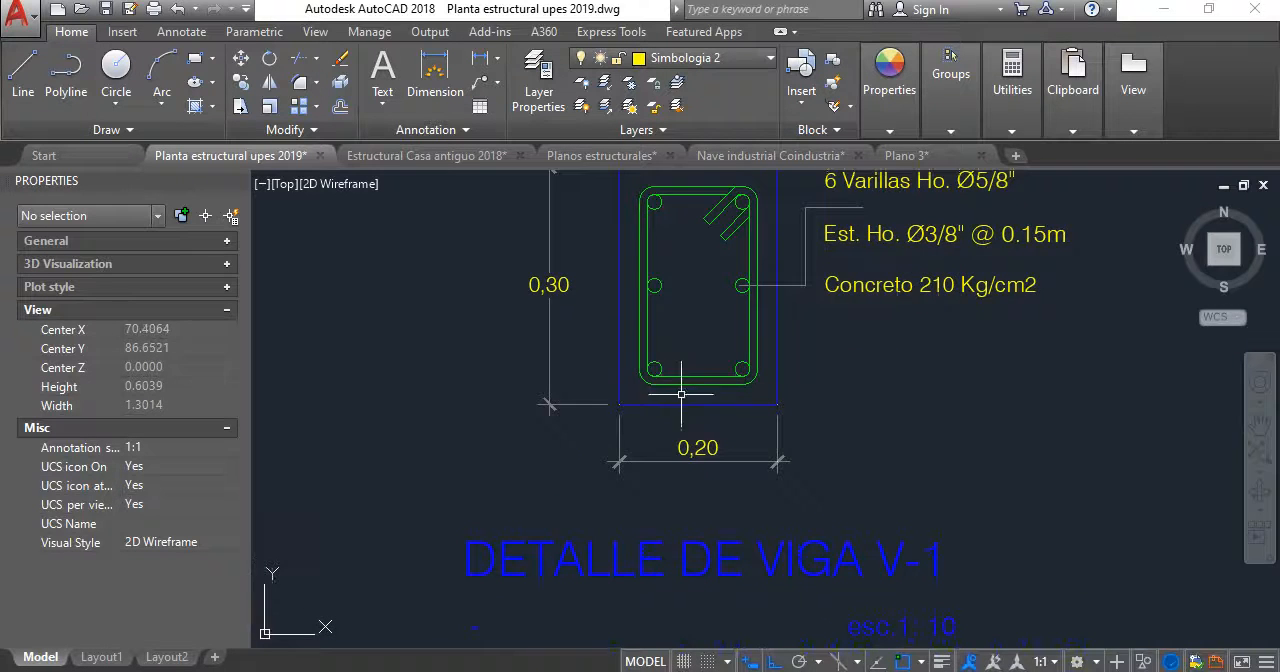
pyautogui.click(708, 410)
pyautogui.press('Escape')
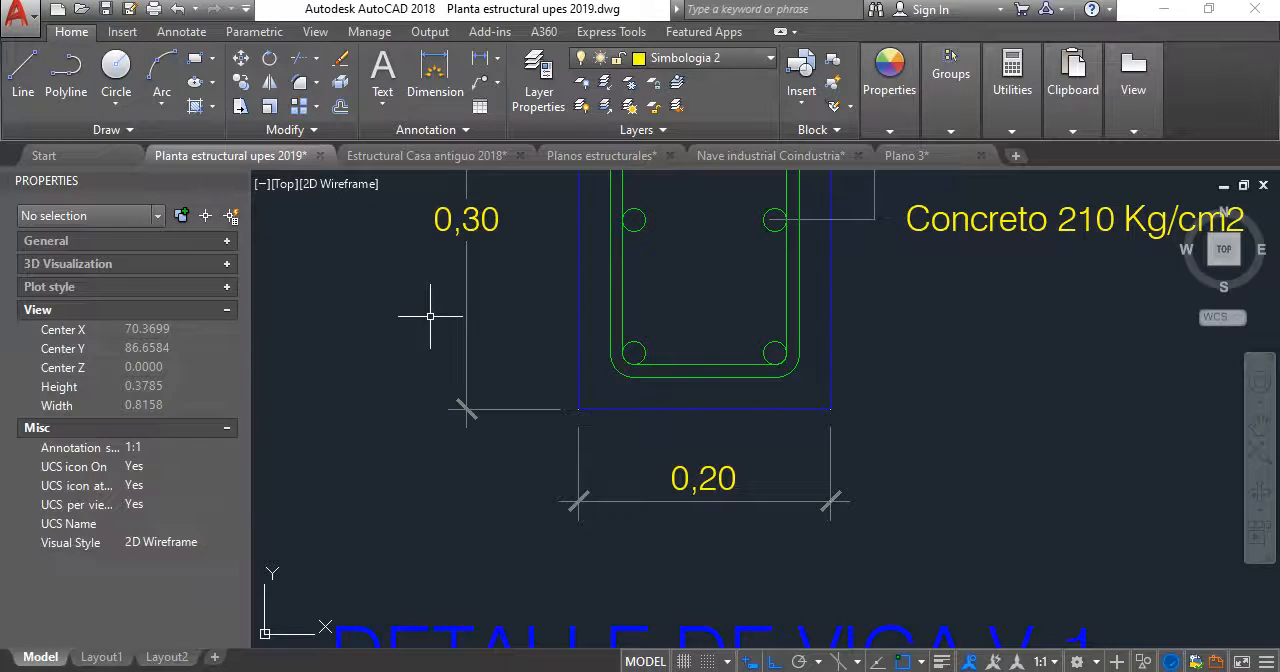
pyautogui.click(430, 316)
pyautogui.click(1166, 586)
pyautogui.scroll(-3, 801, 440)
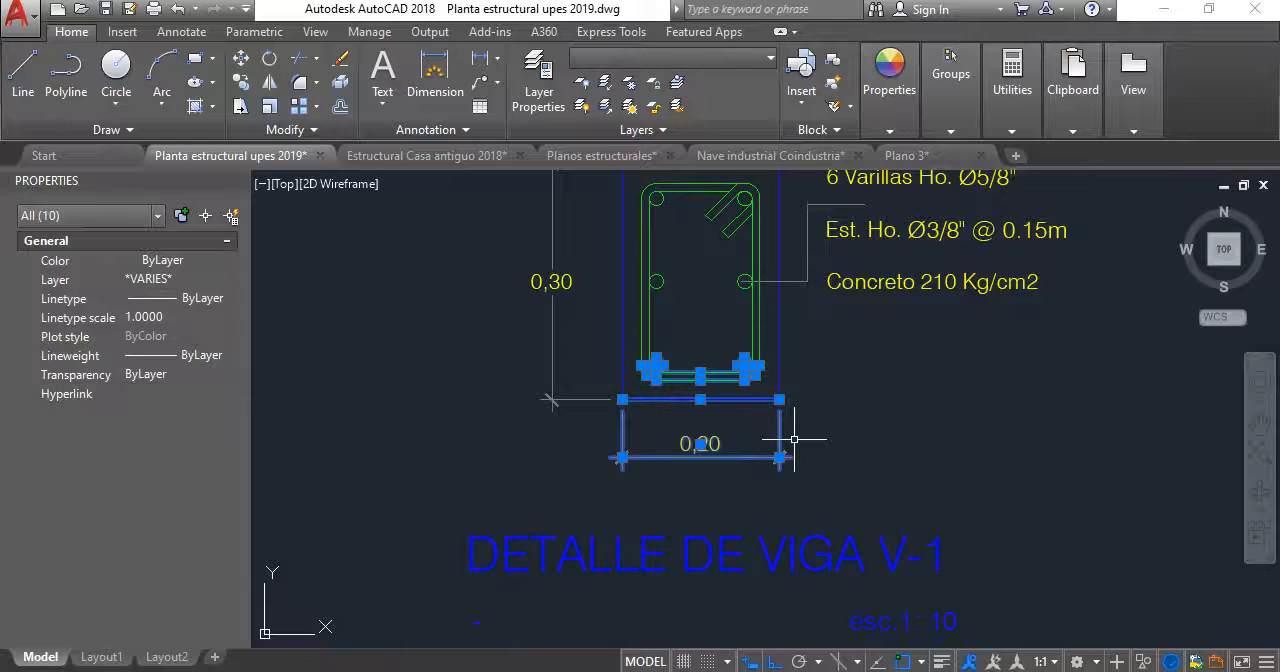
pyautogui.press('Return')
pyautogui.click(865, 397)
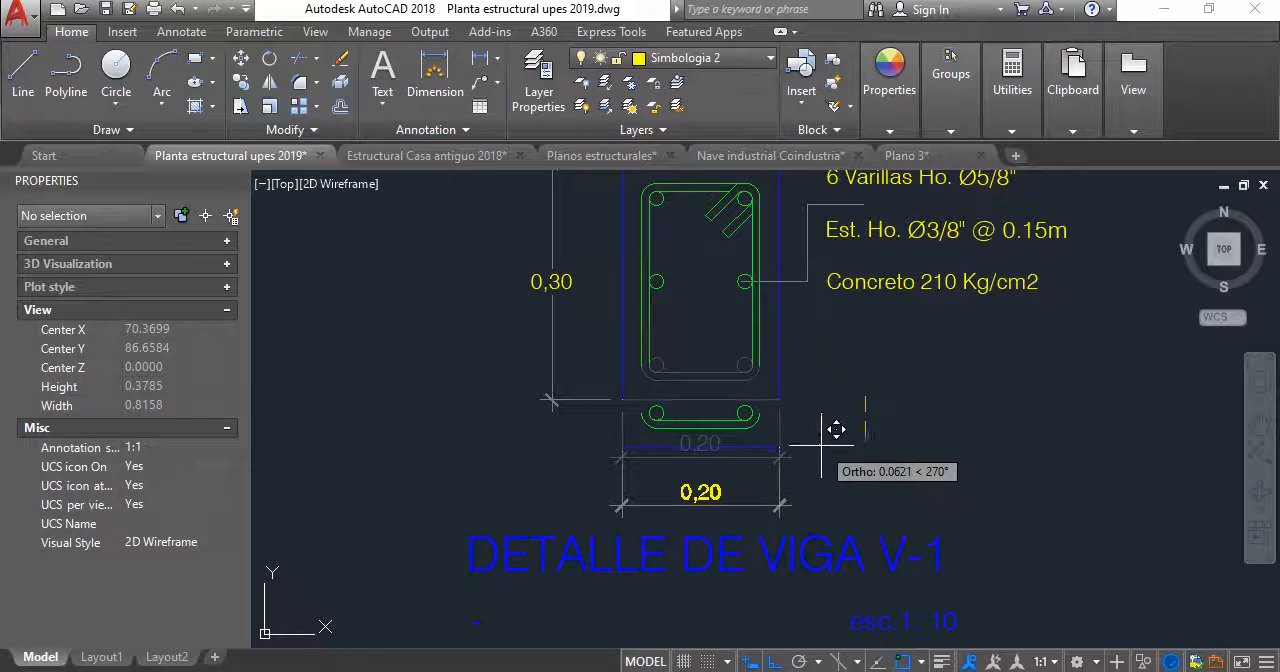
pyautogui.write('0')
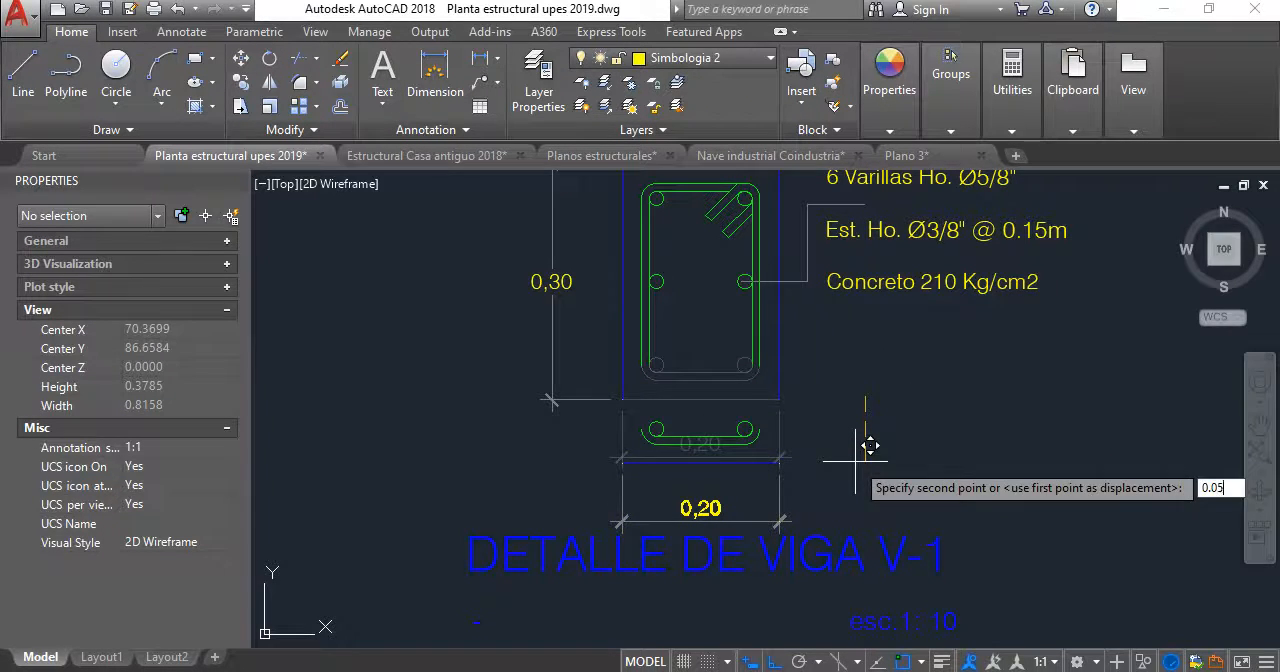
pyautogui.write('.05')
pyautogui.press('Return')
# - Reattach the V-1 width dimension's left origin and the height dimension's lower origin to the left end of the bottom edge
pyautogui.scroll(2, 671, 400)
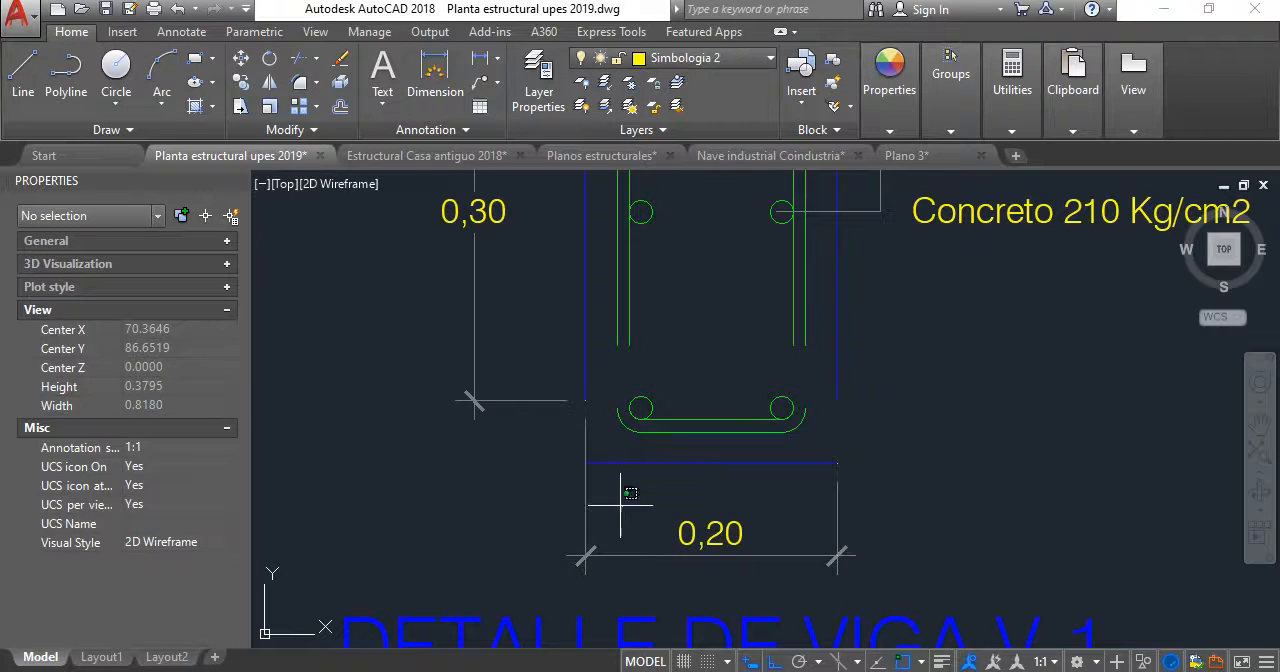
pyautogui.click(593, 412)
pyautogui.click(585, 400)
pyautogui.press('Escape')
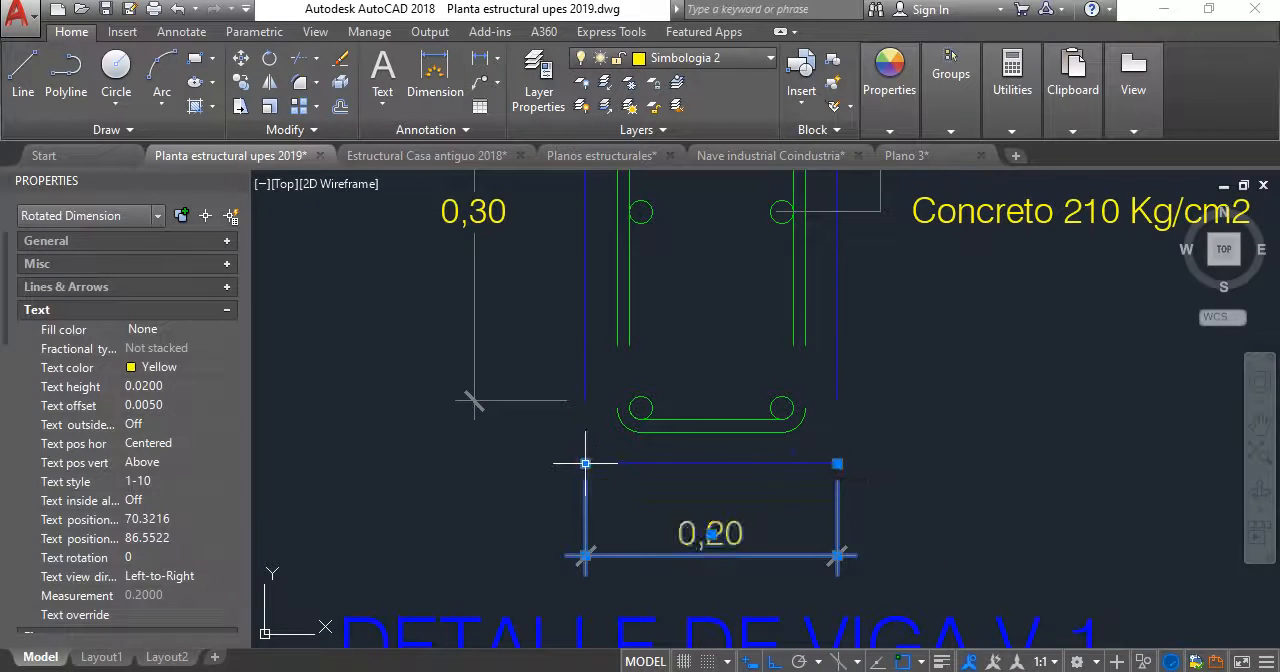
pyautogui.press('Escape')
pyautogui.scroll(2, 610, 383)
pyautogui.click(551, 418)
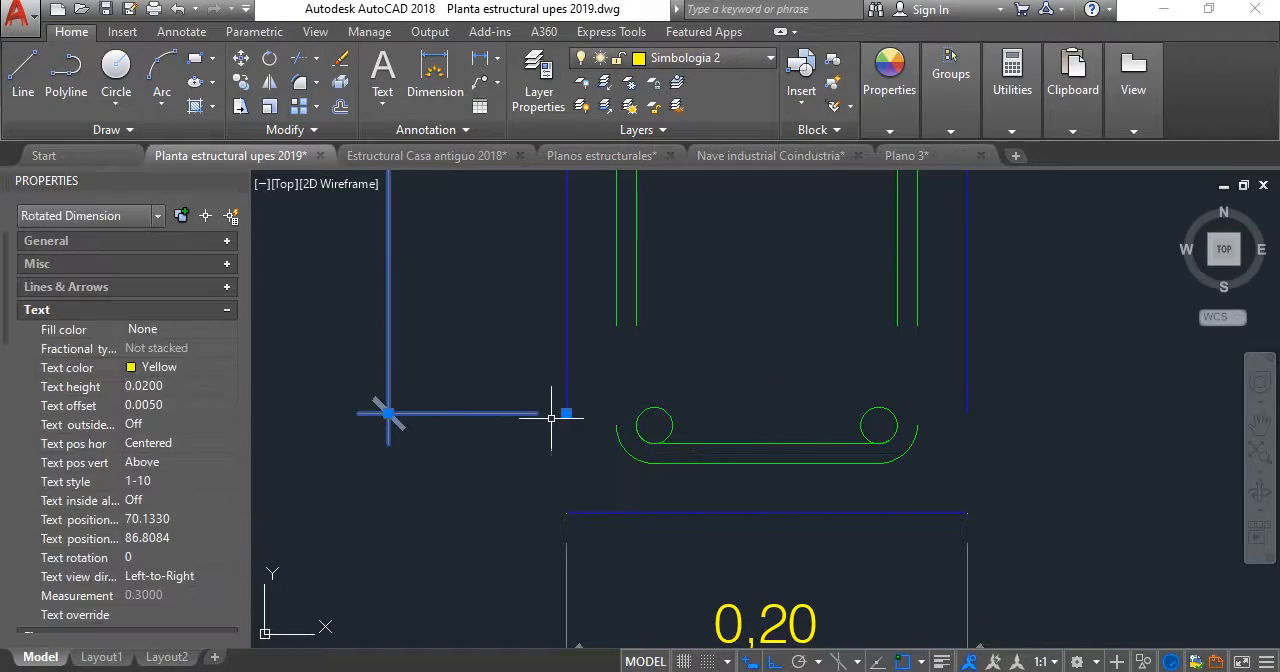
pyautogui.click(566, 414)
pyautogui.click(566, 514)
pyautogui.press('Escape')
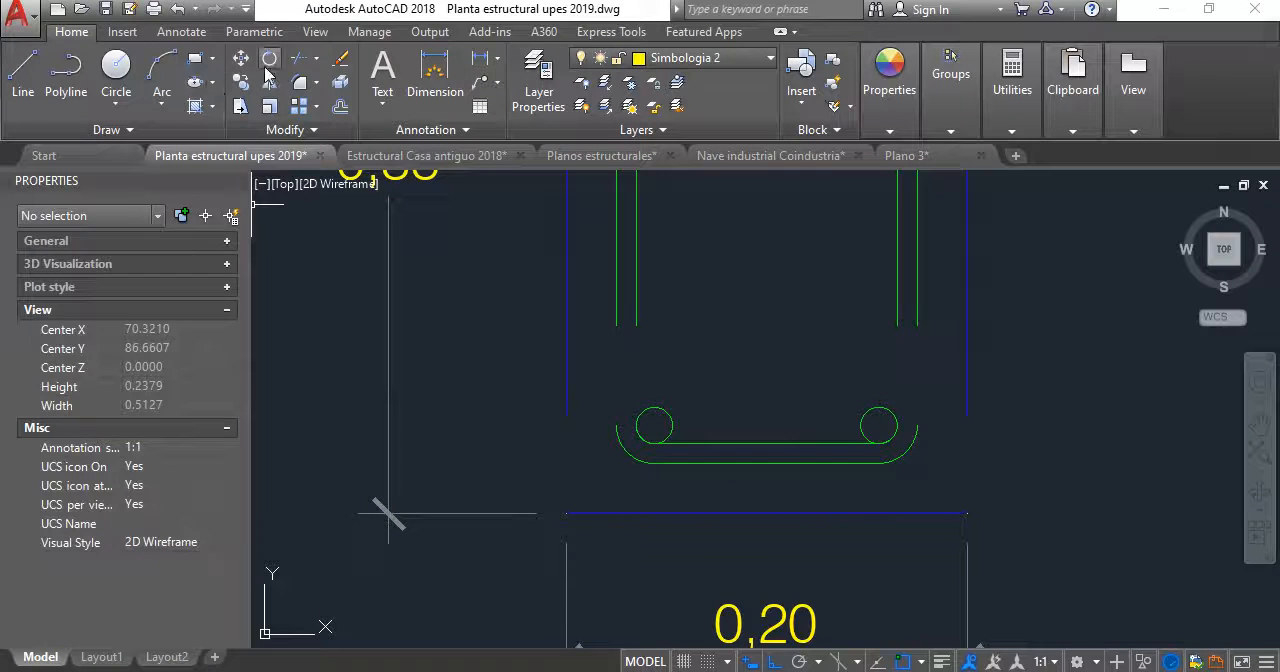
# - Extend the V-1 outline's sides down to the bottom edge and the inner stirrup's legs to the lower bars
pyautogui.click(598, 514)
pyautogui.press('Return')
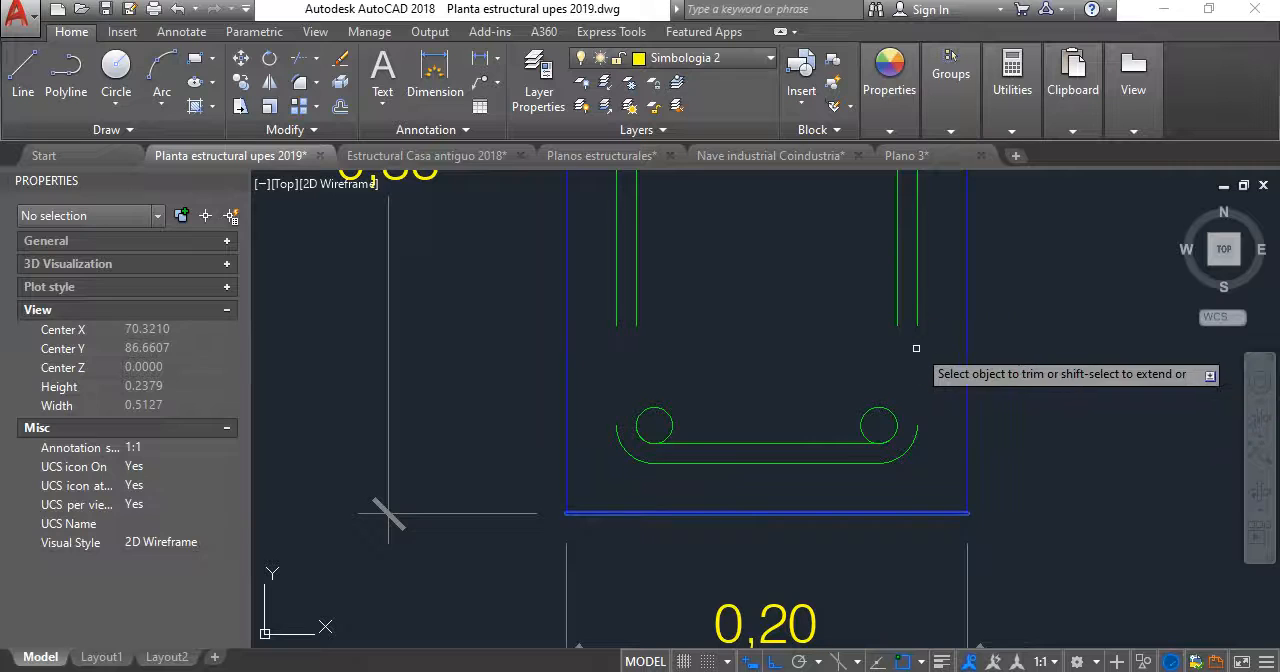
pyautogui.click(871, 424)
pyautogui.click(654, 374)
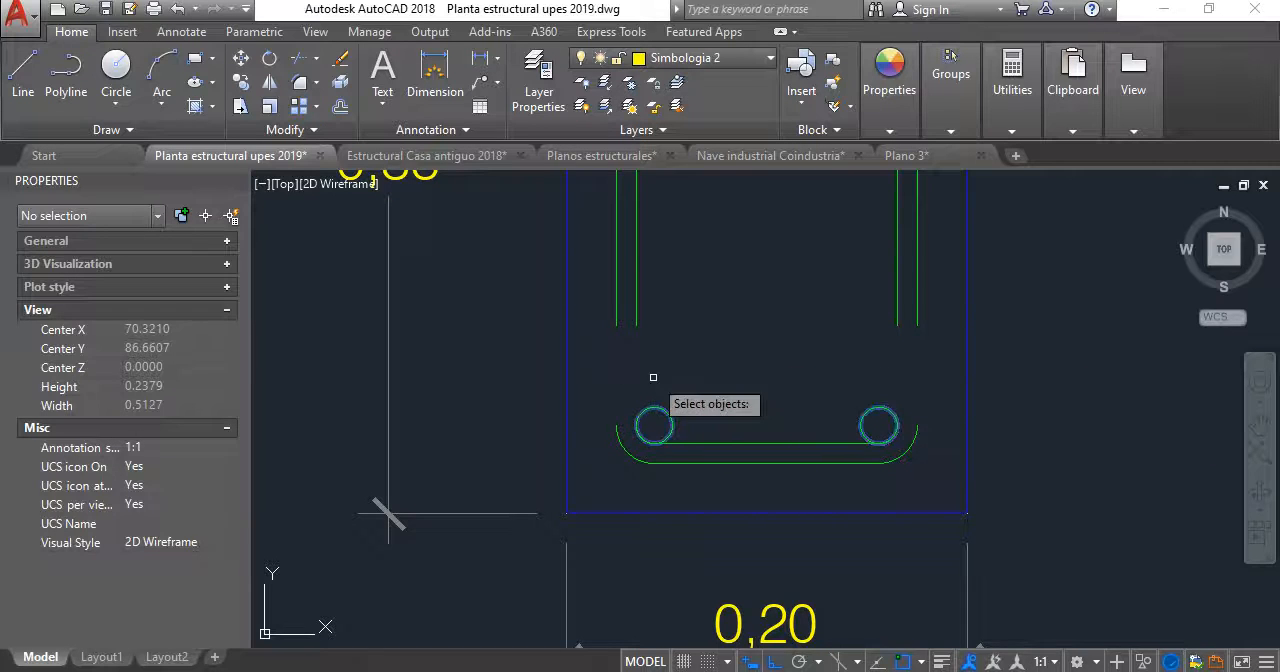
pyautogui.keyDown('shift'); pyautogui.click(903, 286); pyautogui.keyUp('shift')
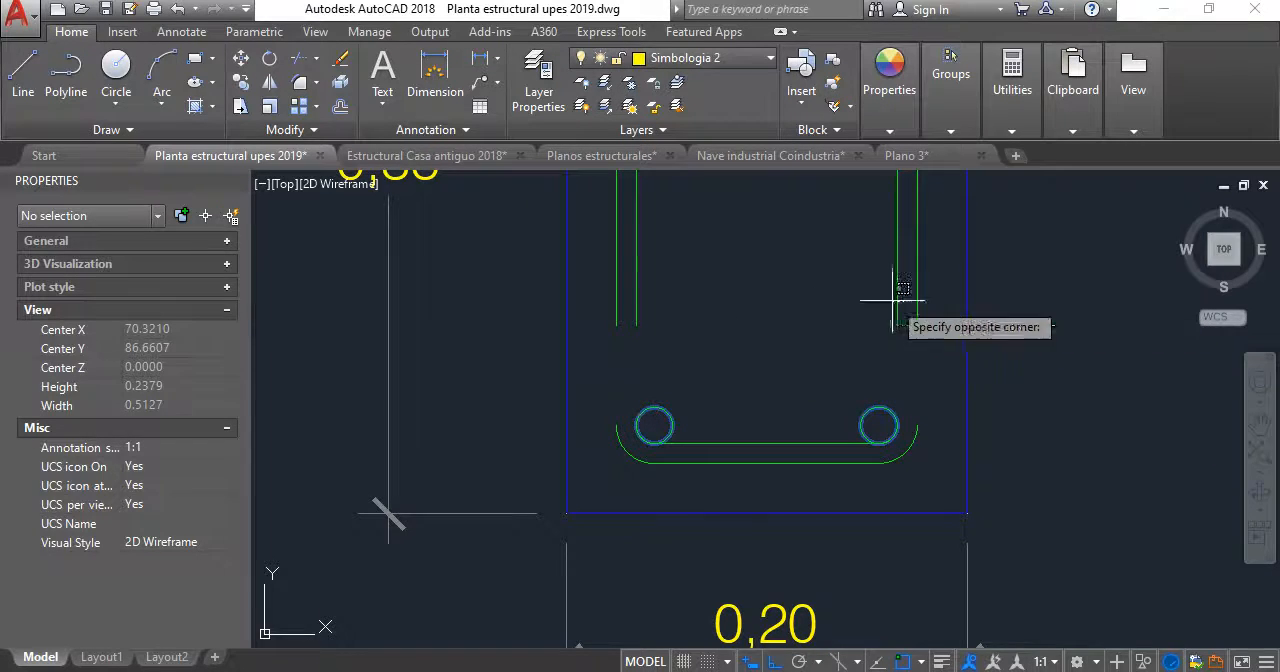
pyautogui.keyDown('shift'); pyautogui.click(621, 273); pyautogui.keyUp('shift')
pyautogui.press('Return')
pyautogui.press('Return')
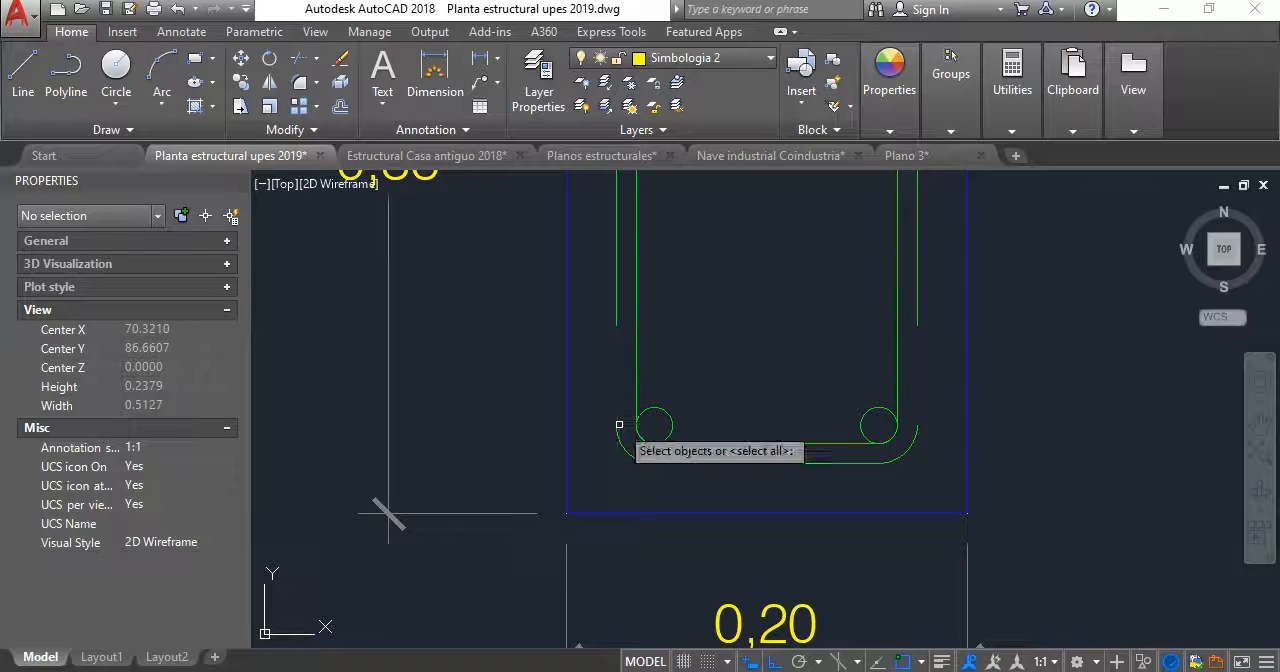
# - Extend both vertical legs of the V-1 outer stirrup down to its lower corner arcs
pyautogui.click(618, 432)
pyautogui.click(904, 449)
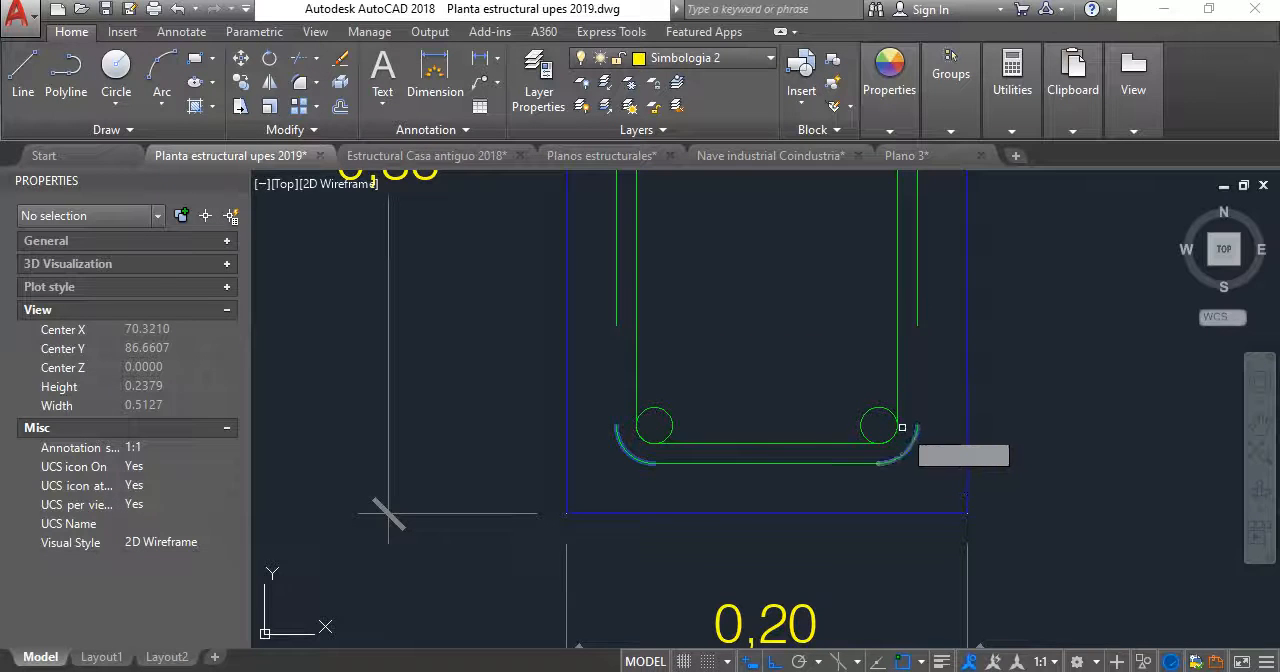
pyautogui.press('Return')
pyautogui.keyDown('shift'); pyautogui.click(914, 290); pyautogui.keyUp('shift')
pyautogui.keyDown('shift'); pyautogui.click(905, 301); pyautogui.keyUp('shift')
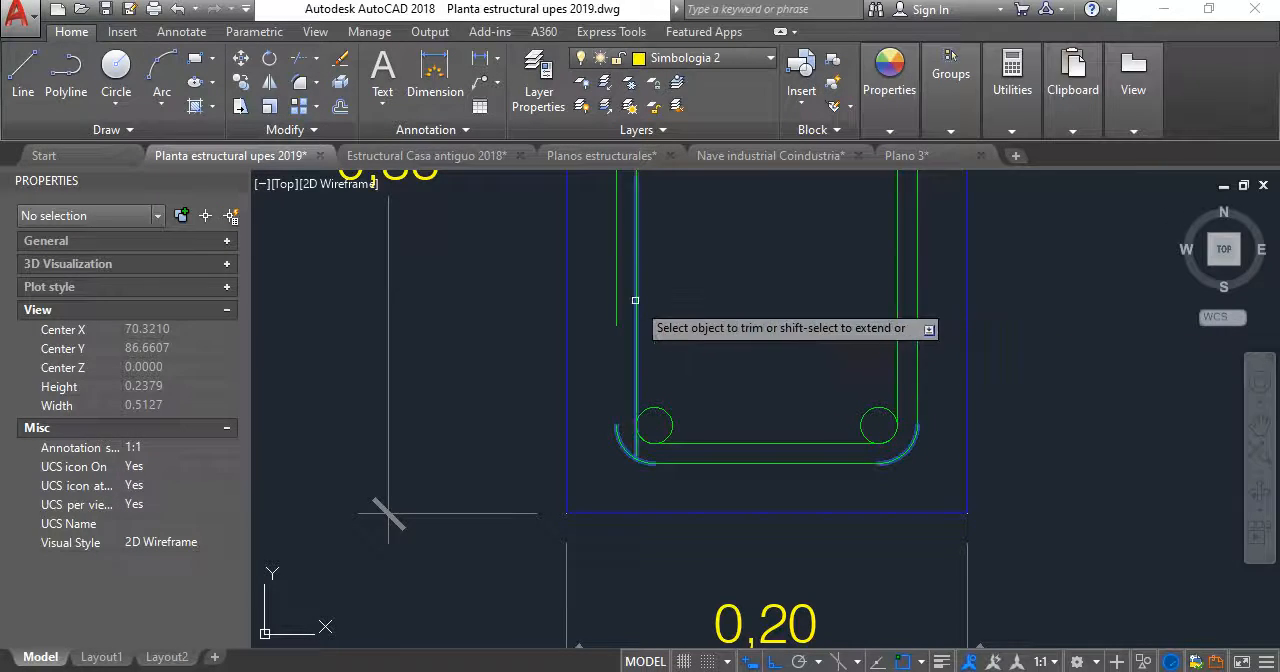
pyautogui.keyDown('shift'); pyautogui.click(628, 296); pyautogui.keyUp('shift')
pyautogui.keyDown('shift'); pyautogui.click(603, 277); pyautogui.keyUp('shift')
pyautogui.scroll(-5, 747, 430)
pyautogui.press('Escape')
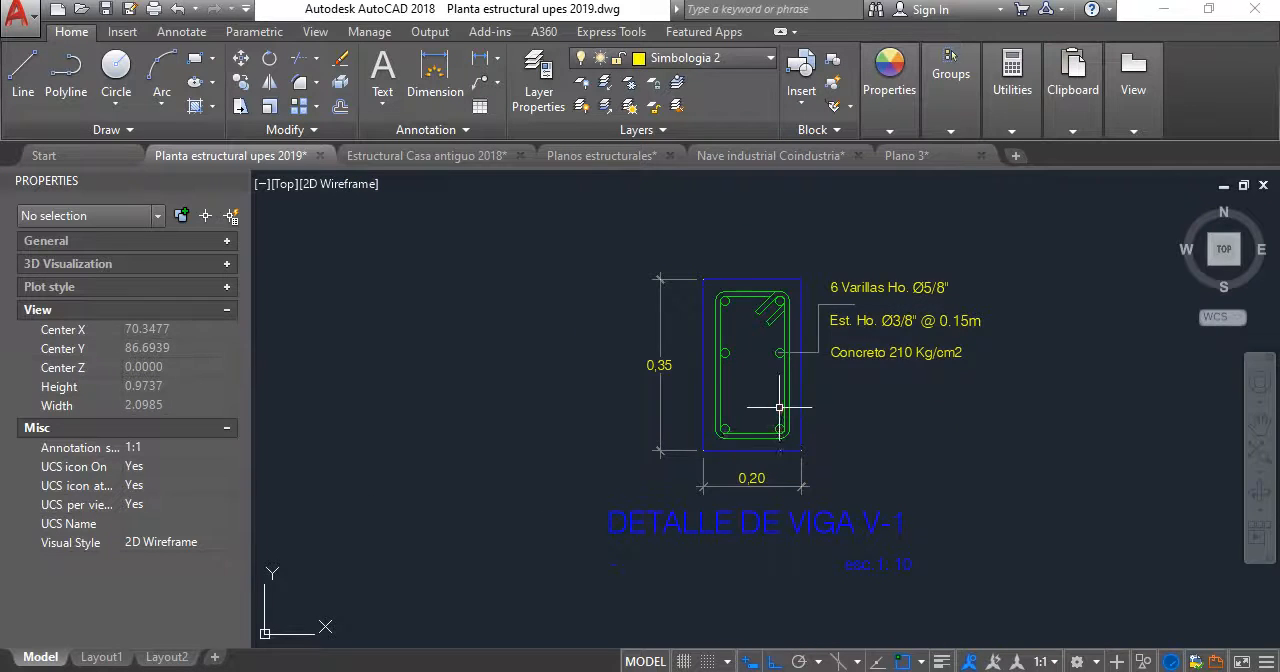
# - Move the V-1 section's two middle bars, leader and three reinforcement notes straight down to the stirrup's mid-height
pyautogui.scroll(4, 678, 341)
pyautogui.click(654, 411)
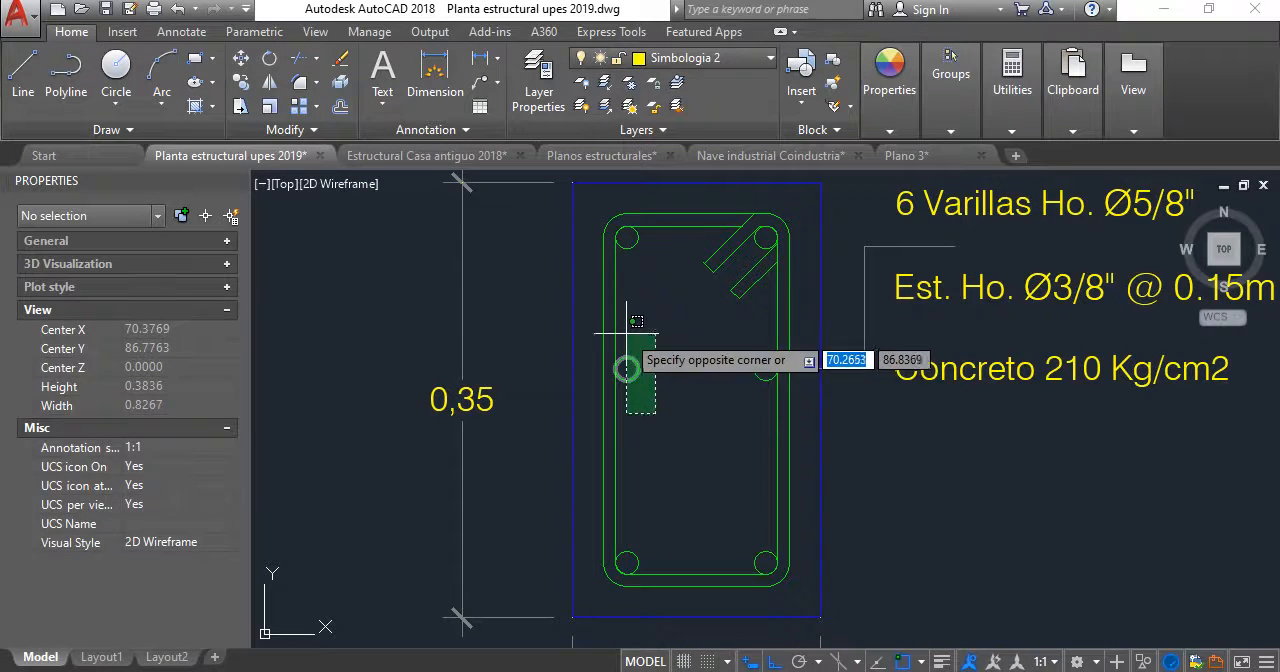
pyautogui.click(624, 332)
pyautogui.scroll(2, 766, 388)
pyautogui.click(766, 389)
pyautogui.click(738, 337)
pyautogui.scroll(-2, 738, 337)
pyautogui.moveTo(738, 343); pyautogui.dragTo(658, 423, button='middle')
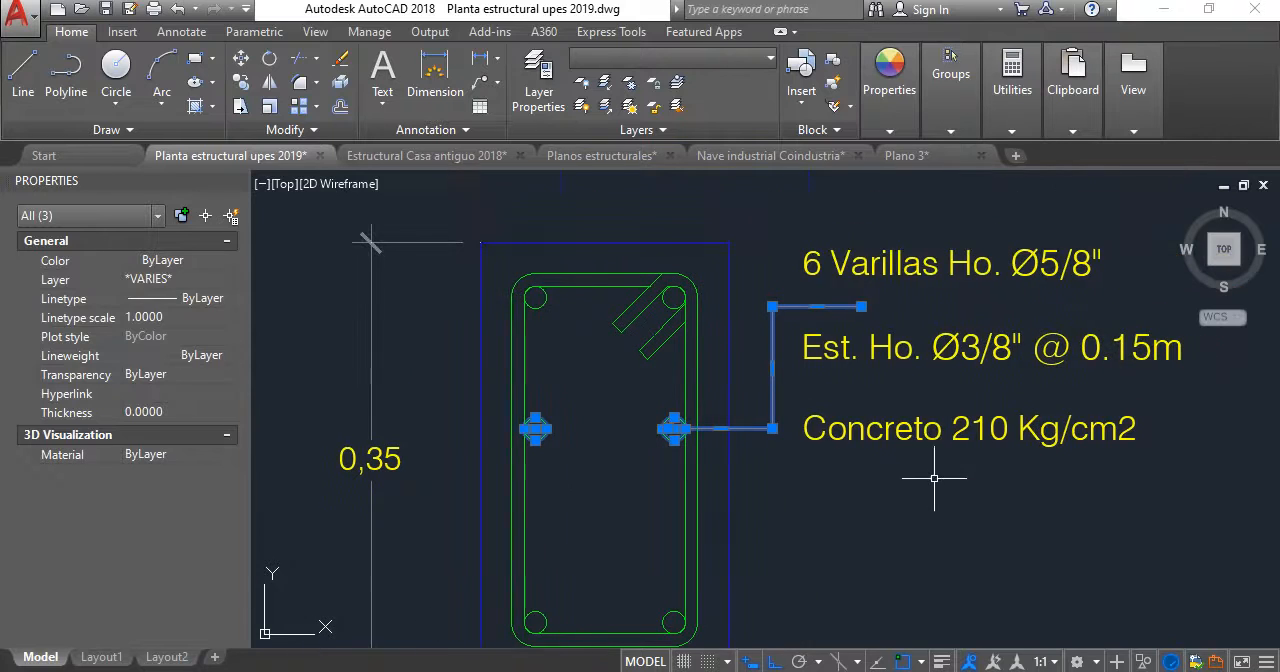
pyautogui.click(1100, 480)
pyautogui.click(798, 214)
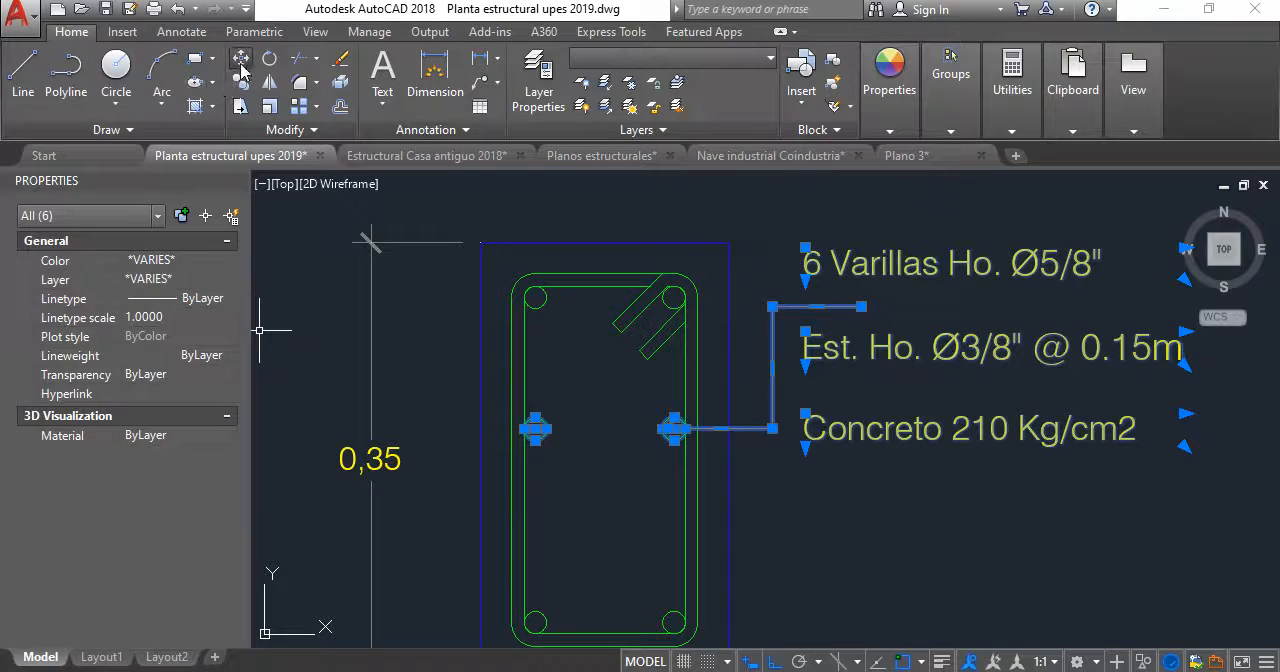
pyautogui.click(240, 60)
pyautogui.scroll(4, 570, 515)
pyautogui.click(469, 279)
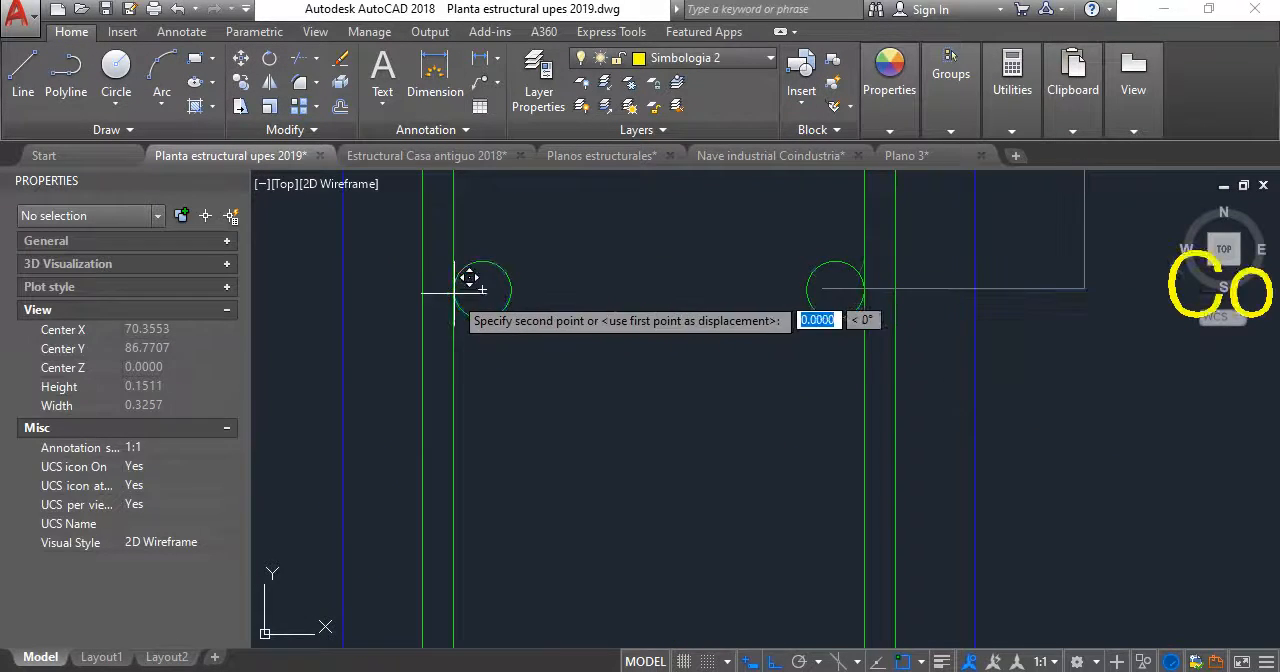
pyautogui.click(453, 368)
# - Move the V-2 title and scale text up beneath the copied beam section, and save the drawing
pyautogui.scroll(-5, 772, 376)
pyautogui.moveTo(766, 386); pyautogui.dragTo(362, 407, button='middle')
pyautogui.scroll(1, 703, 470)
pyautogui.scroll(-1, 703, 470)
pyautogui.scroll(-2, 842, 396)
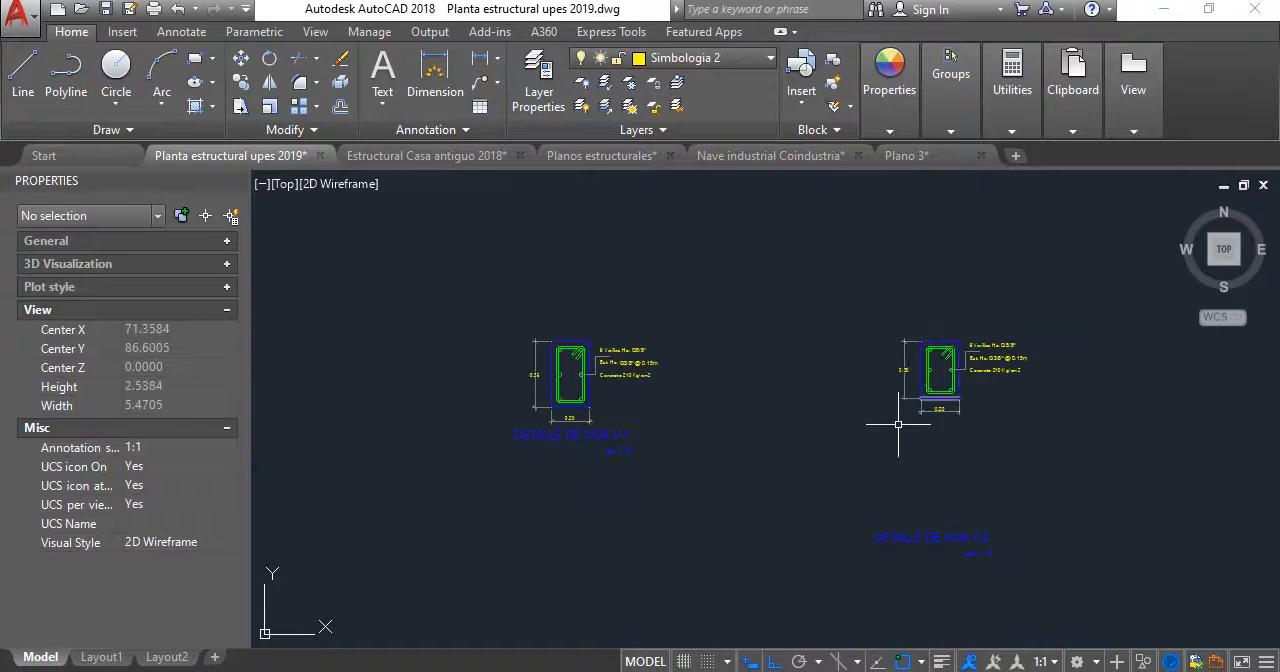
pyautogui.click(1065, 593)
pyautogui.click(817, 497)
pyautogui.write('m')
pyautogui.press('space')
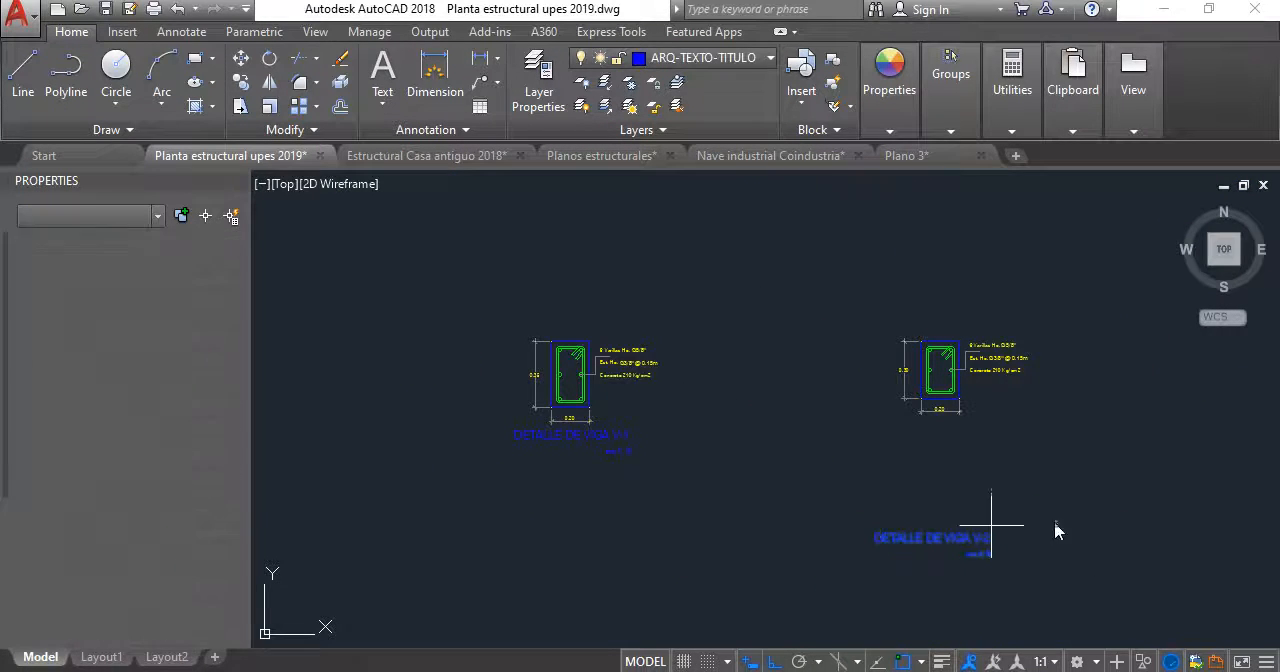
pyautogui.click(1118, 541)
pyautogui.scroll(4, 1045, 455)
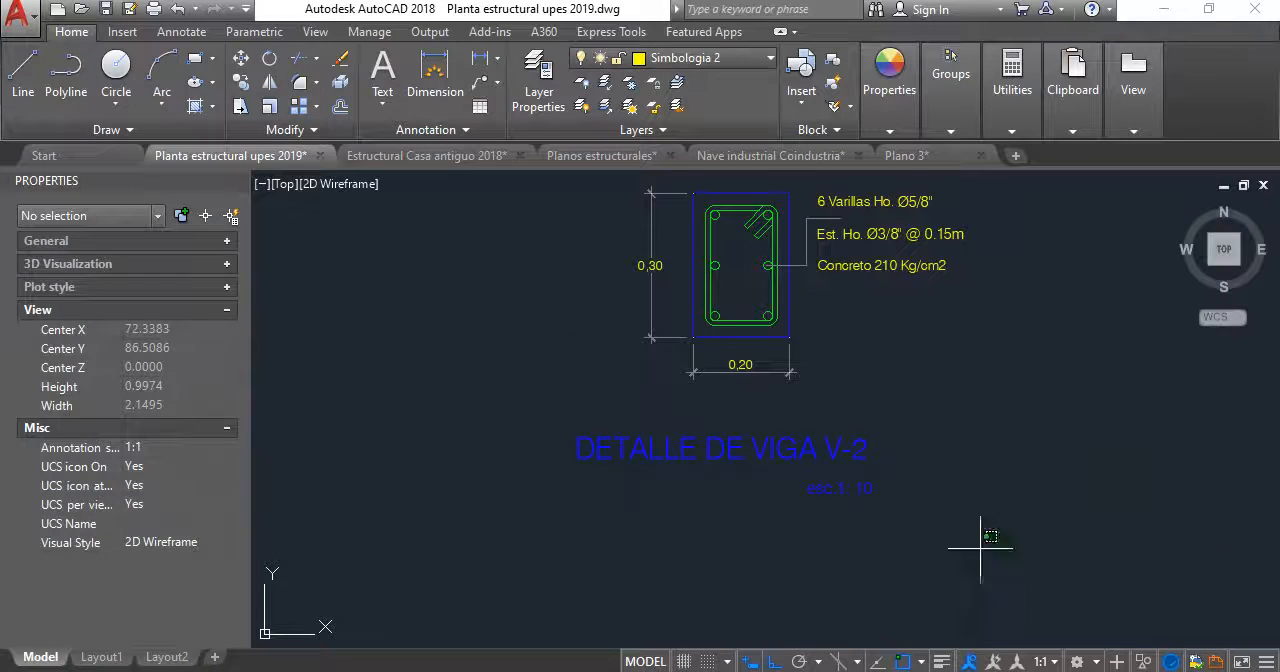
pyautogui.click(716, 522)
pyautogui.scroll(-4, 829, 402)
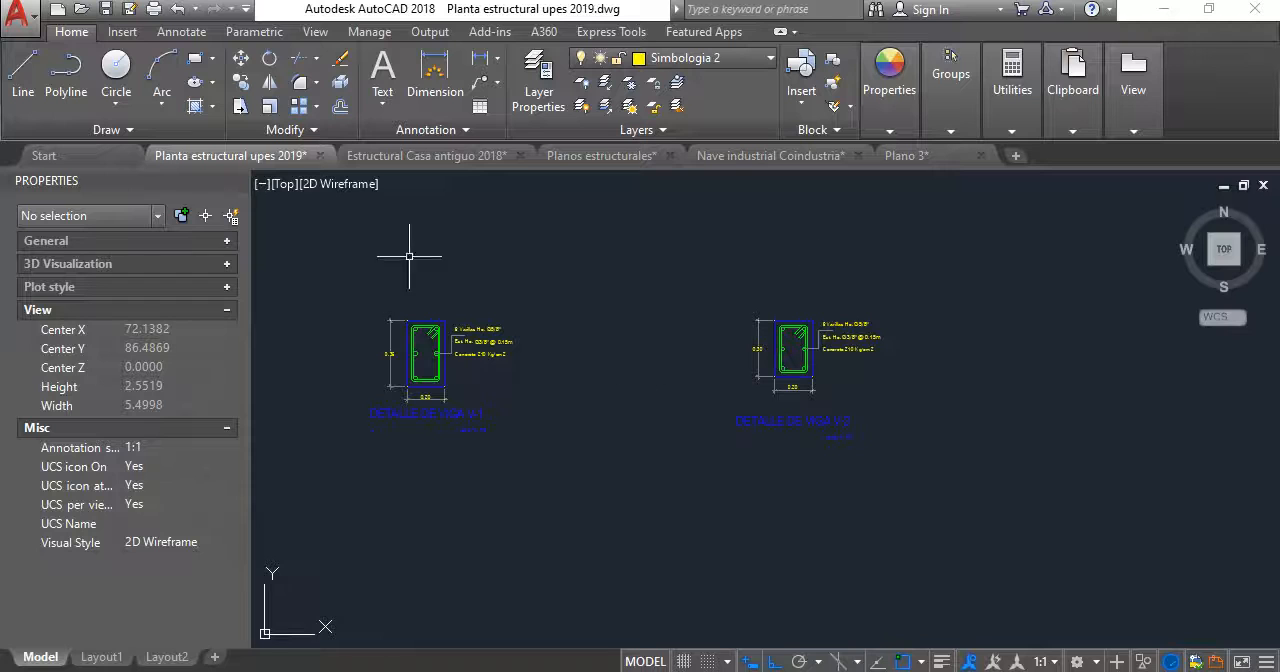
pyautogui.press('Return')
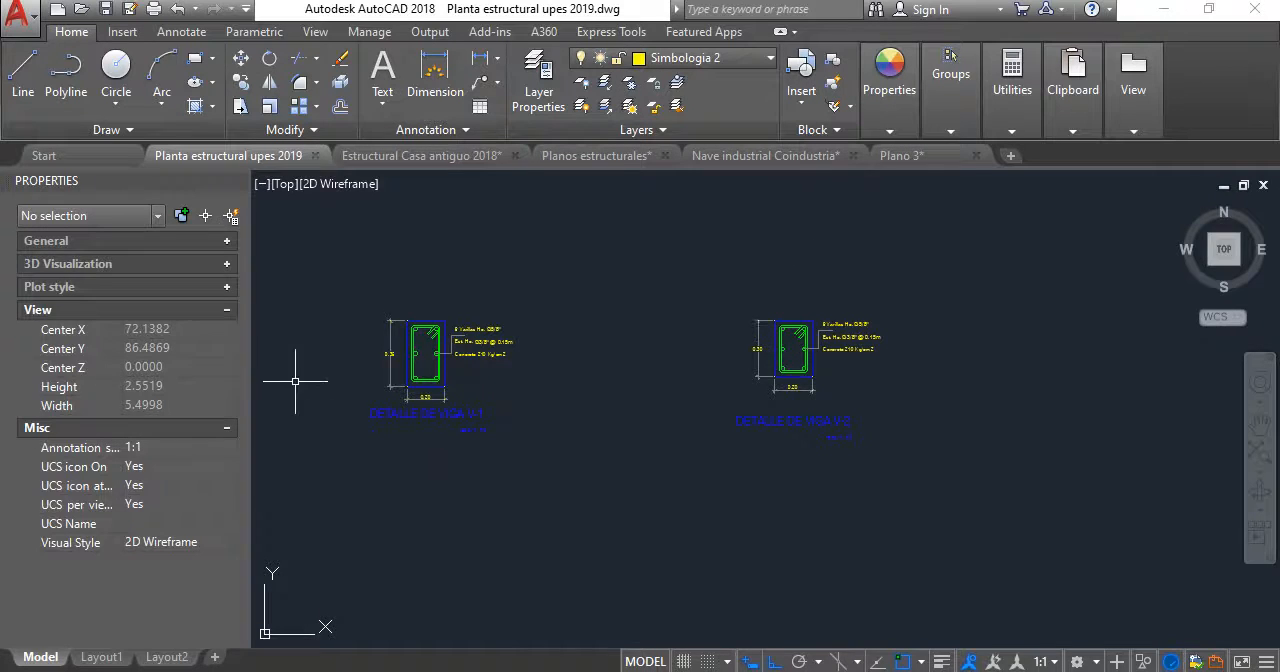
# - Add a horizontal linear dimension above the V-1 section for the cover between the outline's left corner and the outer stirrup
pyautogui.scroll(8, 395, 332)
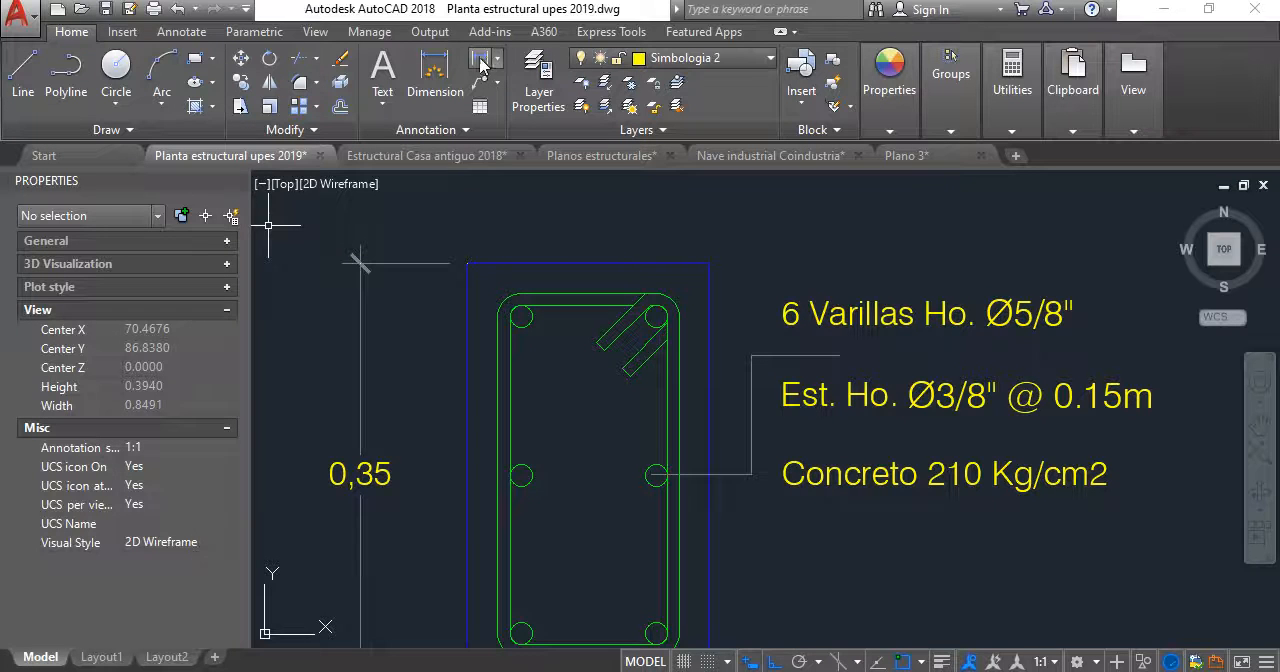
pyautogui.click(481, 62)
pyautogui.click(477, 262)
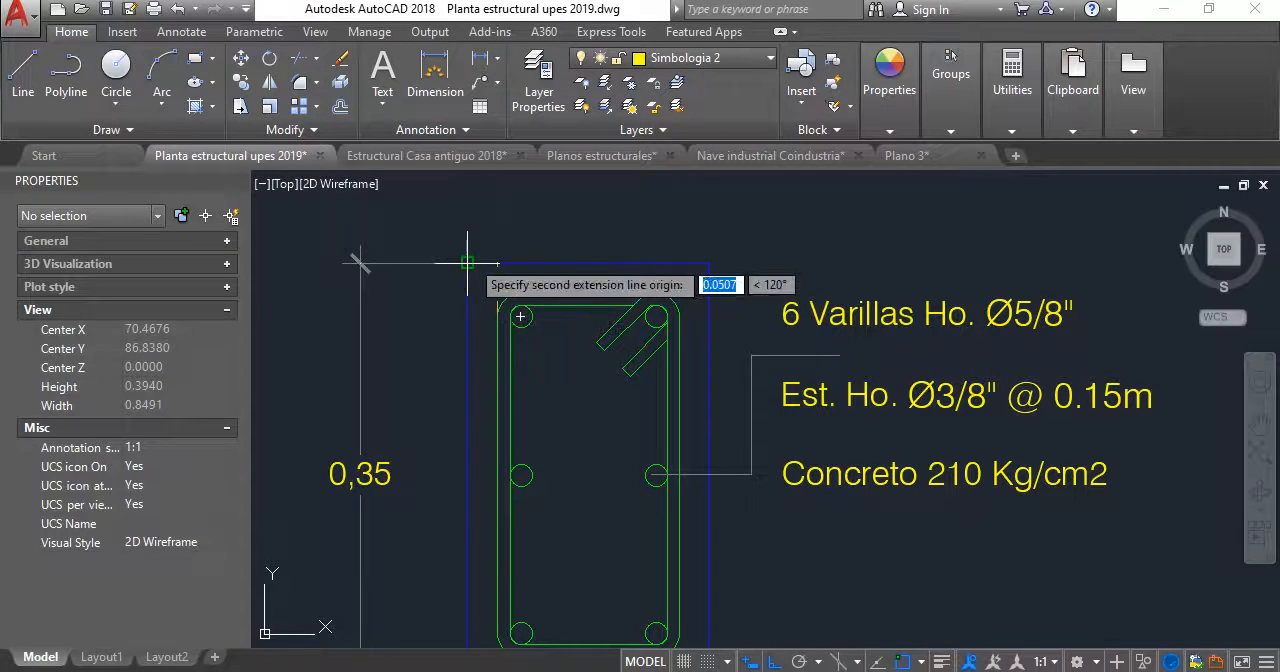
pyautogui.click(496, 292)
pyautogui.click(497, 213)
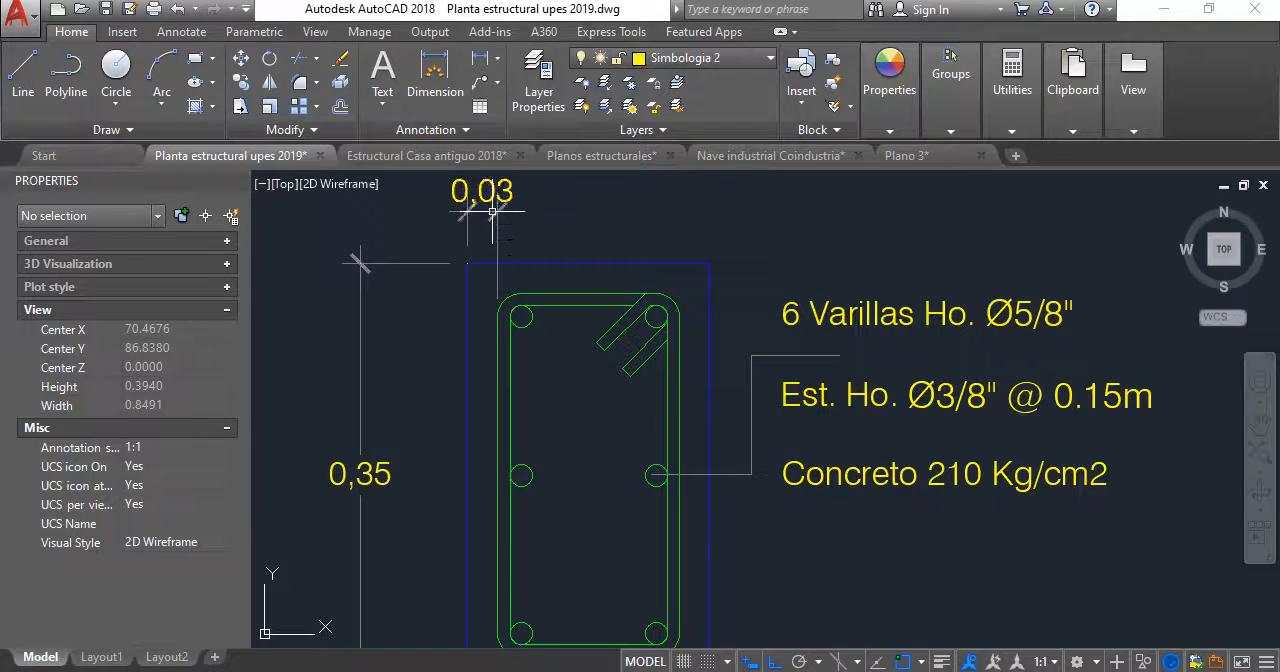
# - Add a vertical linear dimension beside the V-1 section for the cover between the outer stirrup's underside and the outline's lower-right corner
pyautogui.scroll(-5, 500, 320)
pyautogui.scroll(6, 512, 394)
pyautogui.scroll(2, 512, 394)
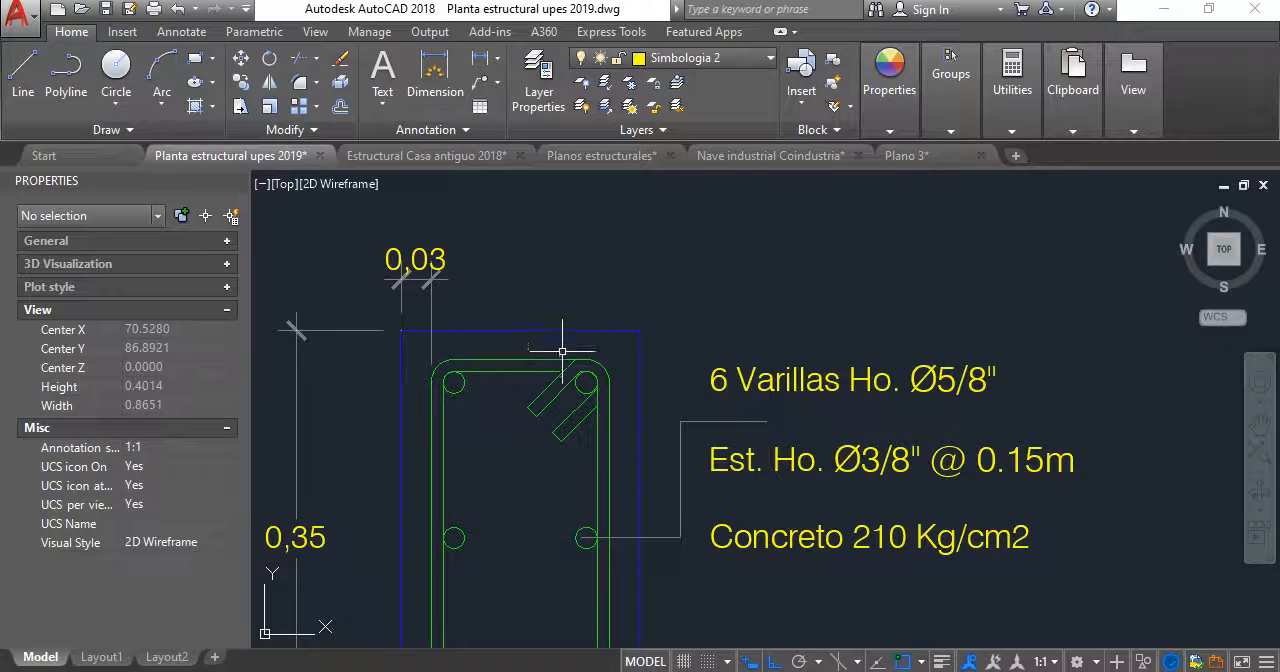
pyautogui.scroll(-1, 562, 325)
pyautogui.scroll(-1, 588, 390)
pyautogui.moveTo(588, 390); pyautogui.dragTo(575, 333, button='middle')
pyautogui.scroll(1, 573, 446)
pyautogui.press('space')
pyautogui.scroll(5, 567, 433)
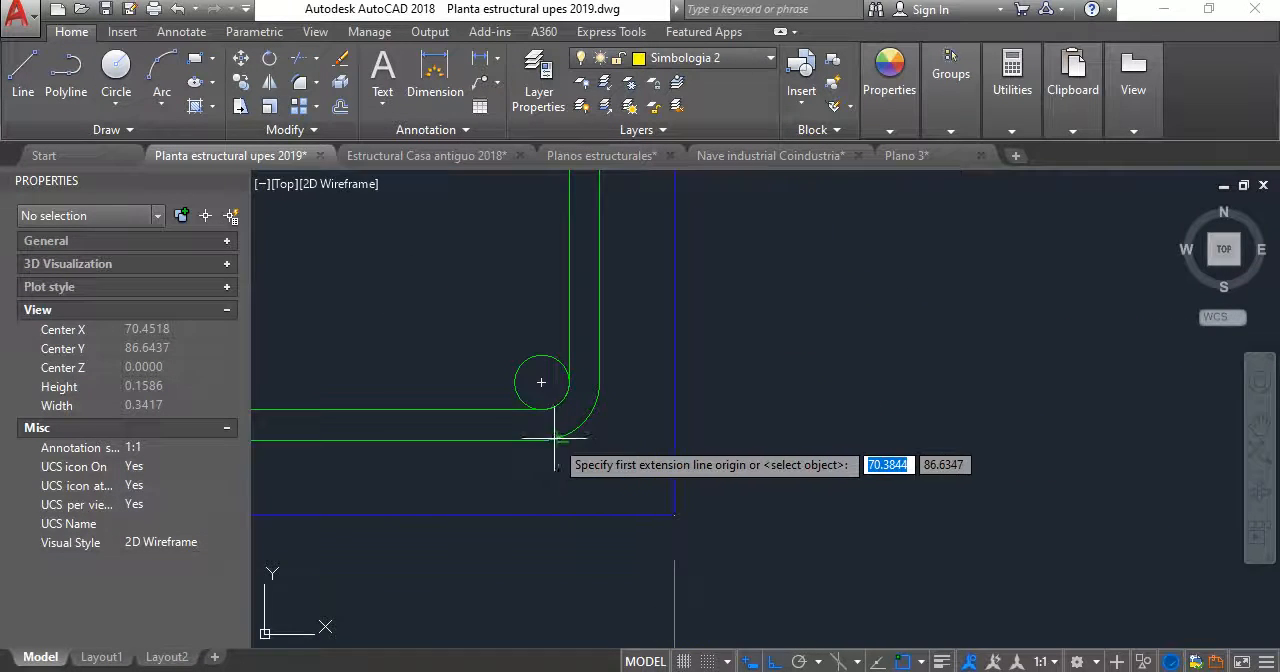
pyautogui.click(546, 438)
pyautogui.click(674, 515)
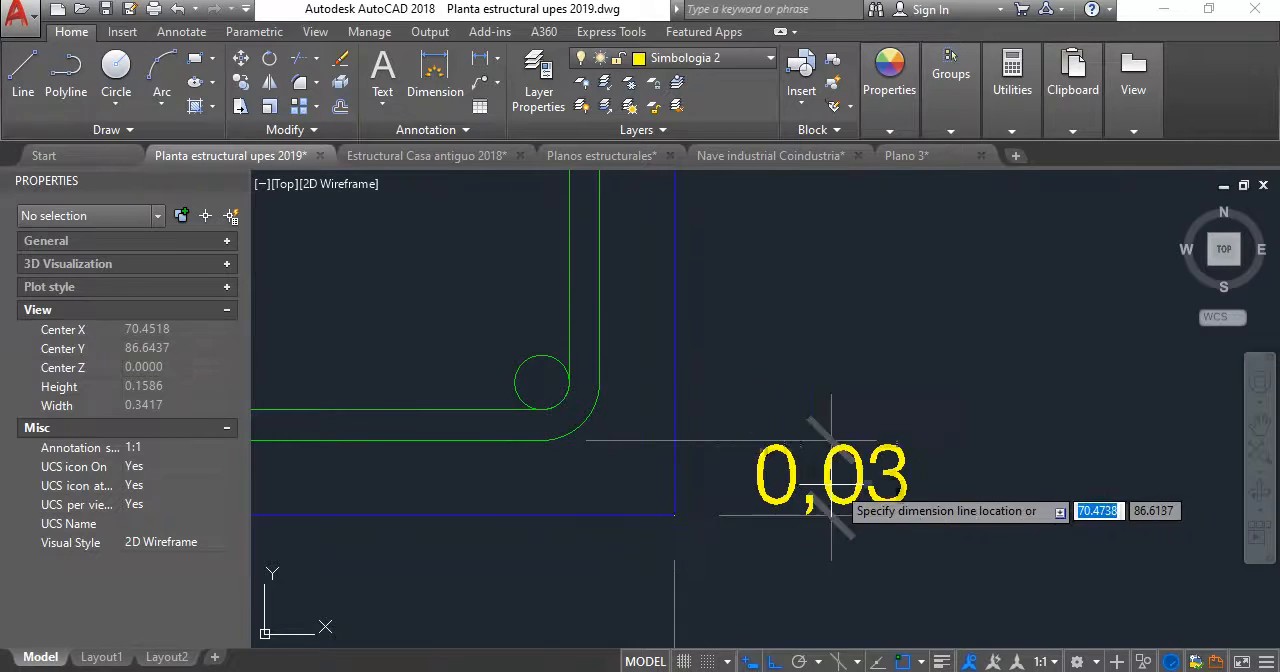
pyautogui.click(861, 484)
# - Match the V-1 section's two cover dimensions to the properties of the 0,025 cover dimension in the tensor T-1 detail
pyautogui.scroll(-5, 801, 460)
pyautogui.moveTo(797, 462); pyautogui.dragTo(688, 430, button='middle')
pyautogui.scroll(-3, 684, 429)
pyautogui.moveTo(681, 428); pyautogui.dragTo(808, 418, button='middle')
pyautogui.scroll(4, 617, 396)
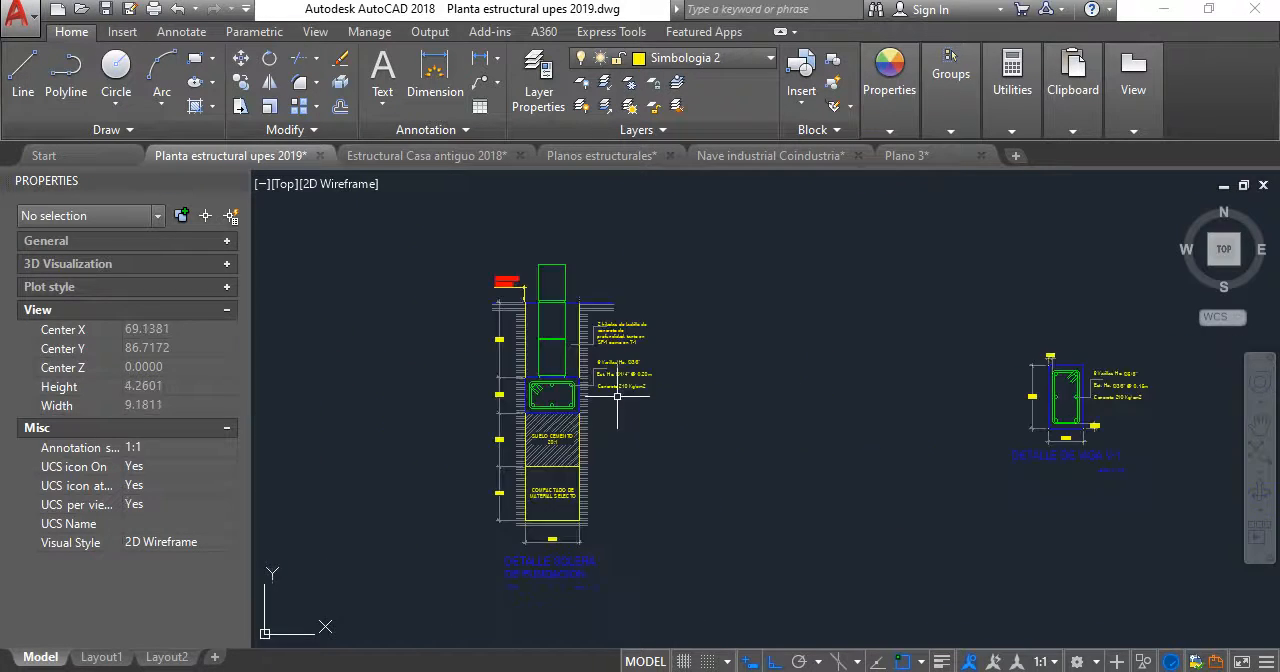
pyautogui.scroll(-1, 486, 420)
pyautogui.moveTo(486, 420); pyautogui.dragTo(612, 406, button='middle')
pyautogui.scroll(-1, 518, 409)
pyautogui.scroll(8, 620, 405)
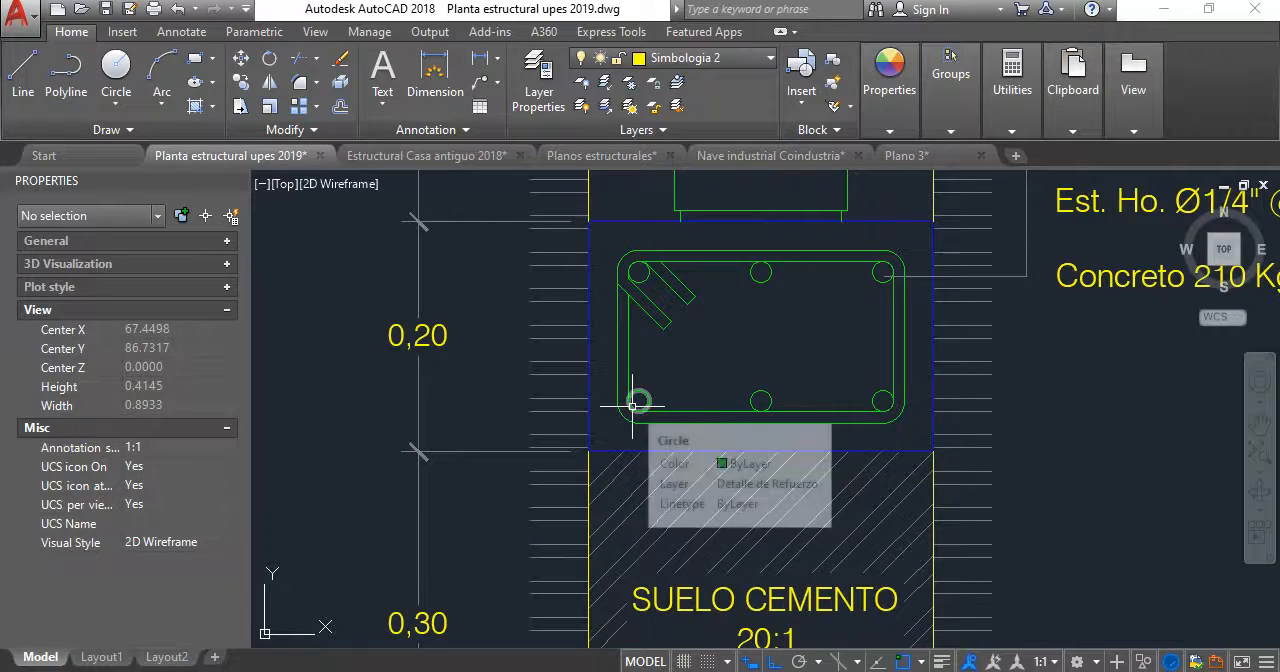
pyautogui.scroll(-6, 577, 373)
pyautogui.moveTo(577, 373); pyautogui.dragTo(731, 459, button='middle')
pyautogui.moveTo(480, 446); pyautogui.dragTo(879, 398, button='middle')
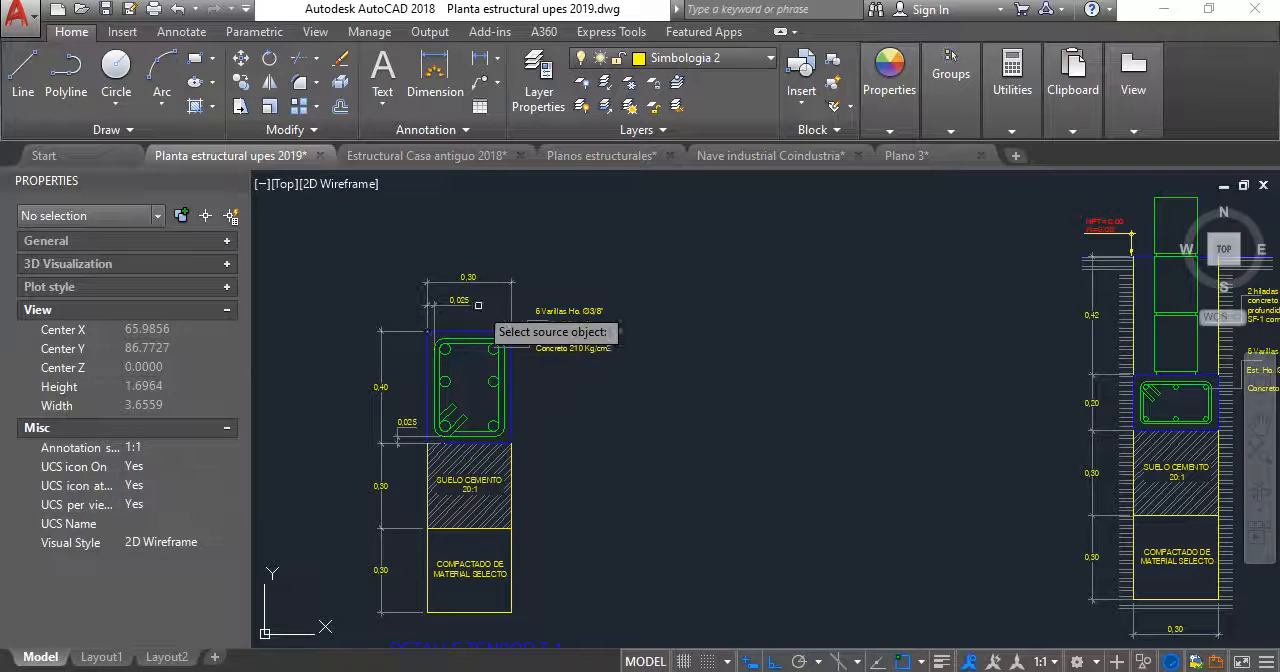
pyautogui.scroll(-6, 618, 301)
pyautogui.moveTo(625, 302); pyautogui.dragTo(335, 320, button='middle')
pyautogui.scroll(8, 657, 326)
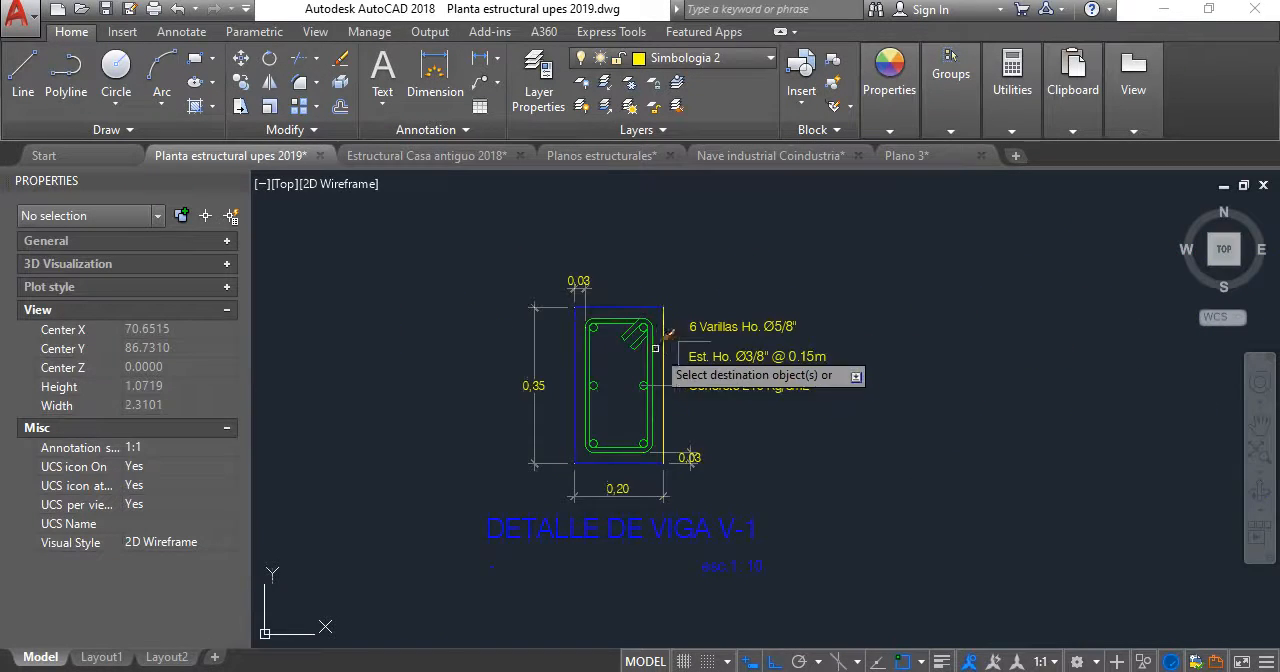
pyautogui.scroll(4, 580, 303)
pyautogui.scroll(-5, 577, 265)
pyautogui.scroll(3, 630, 395)
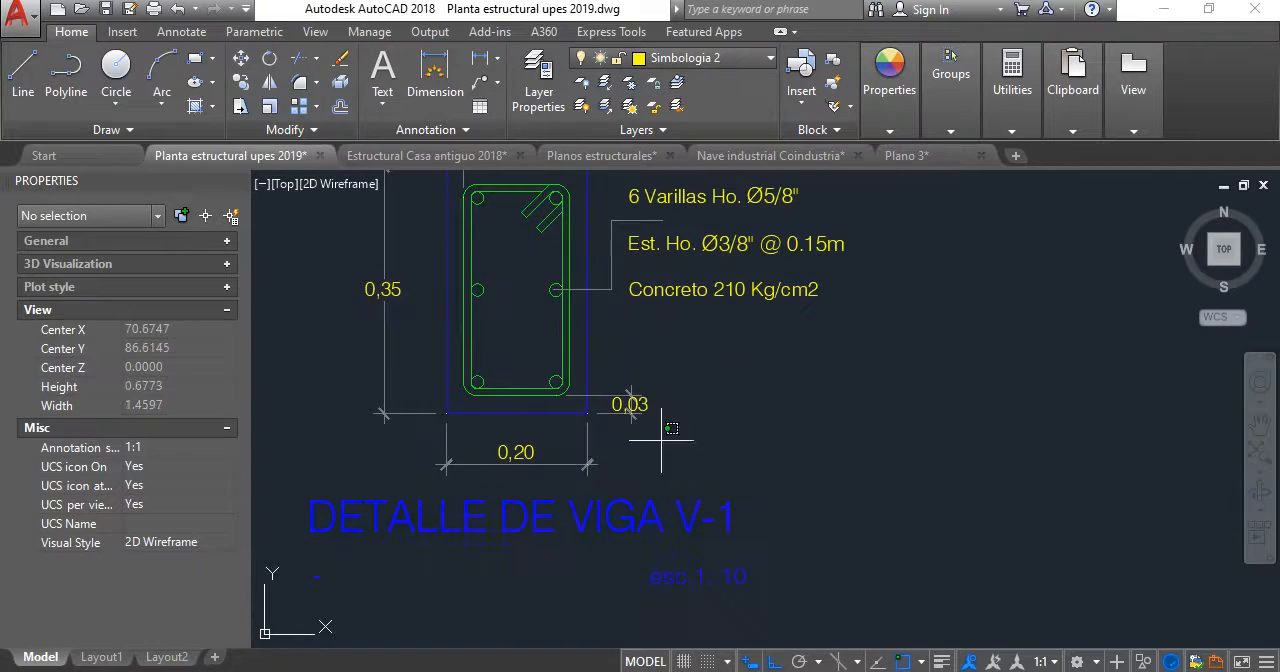
pyautogui.scroll(6, 638, 398)
# - Move the text of V-1's lower cover dimension straight down, clear of its dimension line and ticks
pyautogui.click(577, 400)
pyautogui.click(573, 397)
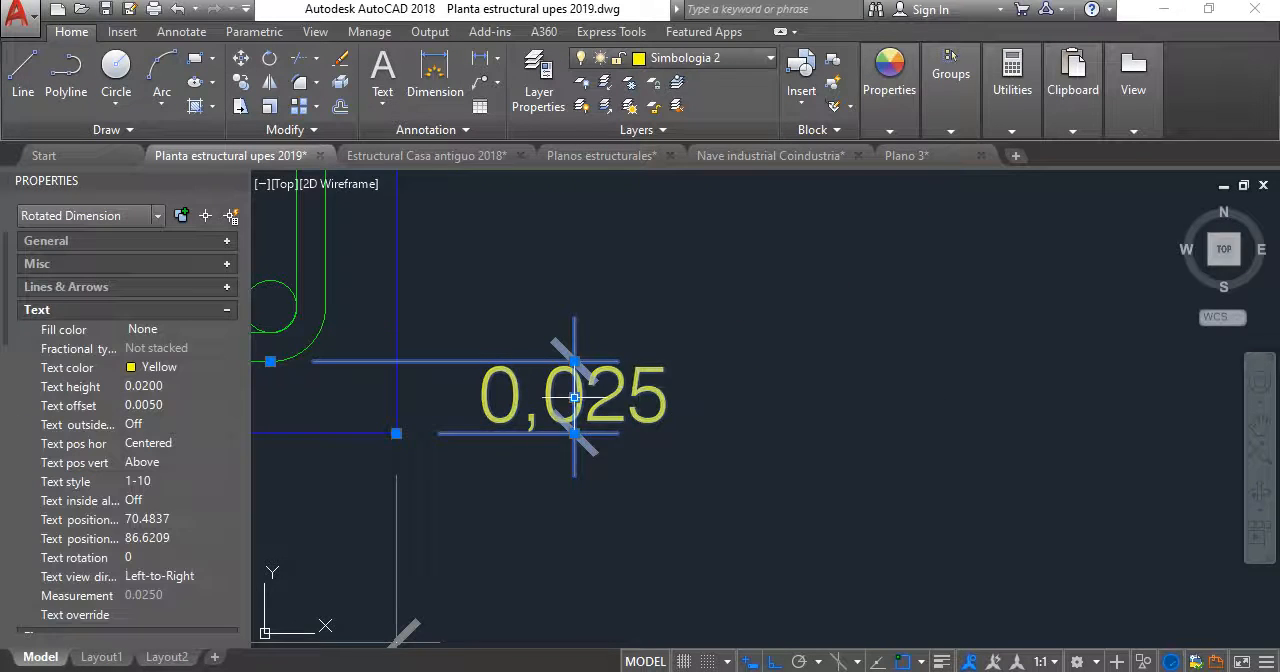
pyautogui.click(642, 551)
pyautogui.scroll(-5, 587, 550)
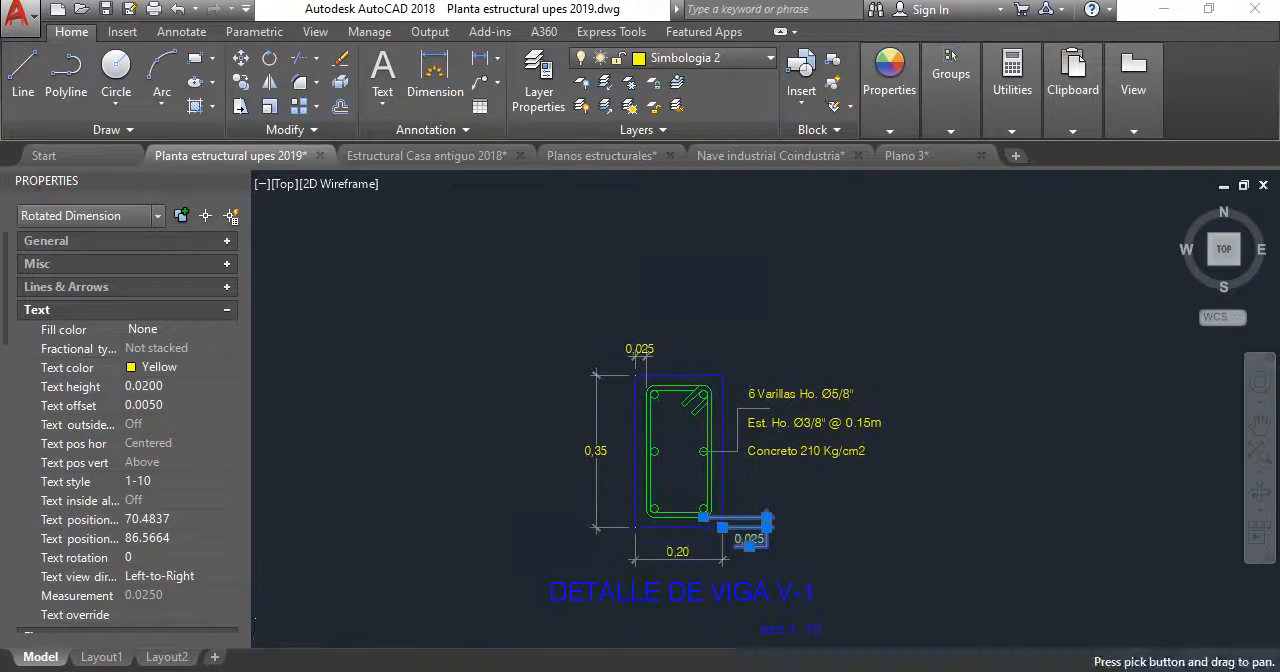
pyautogui.press('Escape')
# - Shift the text of V-1's upper cover dimension horizontally to the right of its extension lines
pyautogui.scroll(6, 663, 420)
pyautogui.click(754, 490)
pyautogui.click(687, 468)
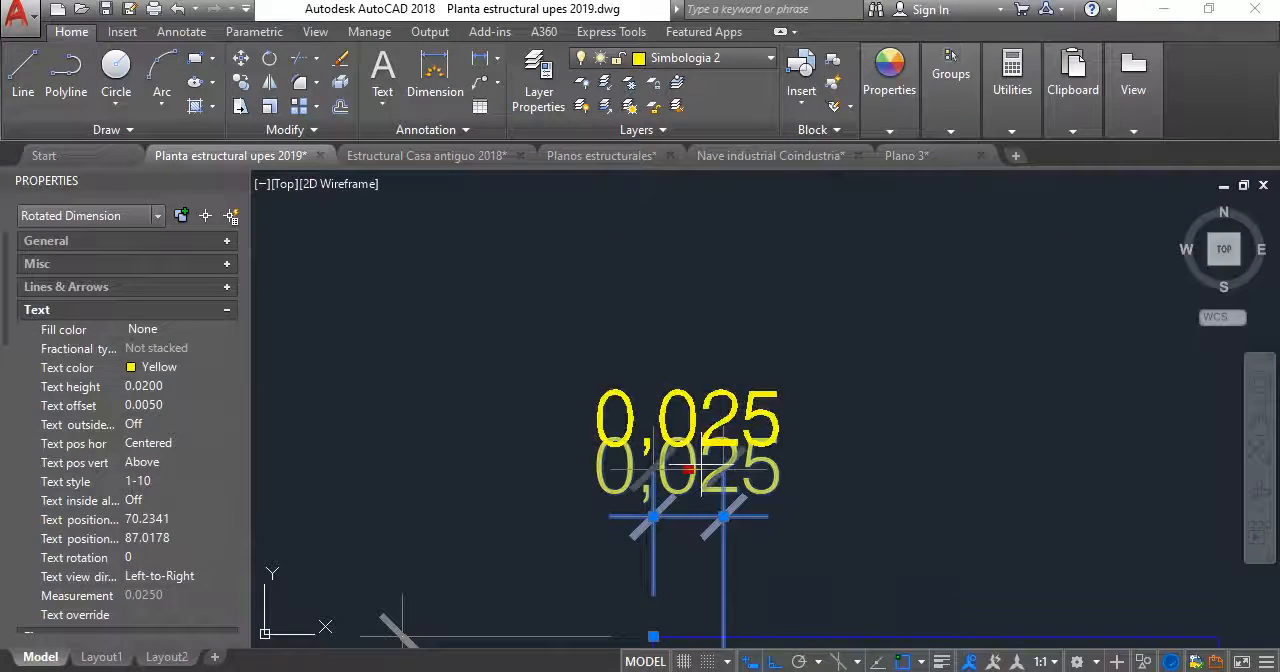
pyautogui.click(809, 469)
pyautogui.press('Escape')
# - Add a horizontal linear dimension above the V-2 section for the cover between the outline's upper-left corner and the outer stirrup
pyautogui.scroll(-6, 806, 466)
pyautogui.moveTo(806, 466); pyautogui.dragTo(461, 321, button='middle')
pyautogui.scroll(-4, 461, 321)
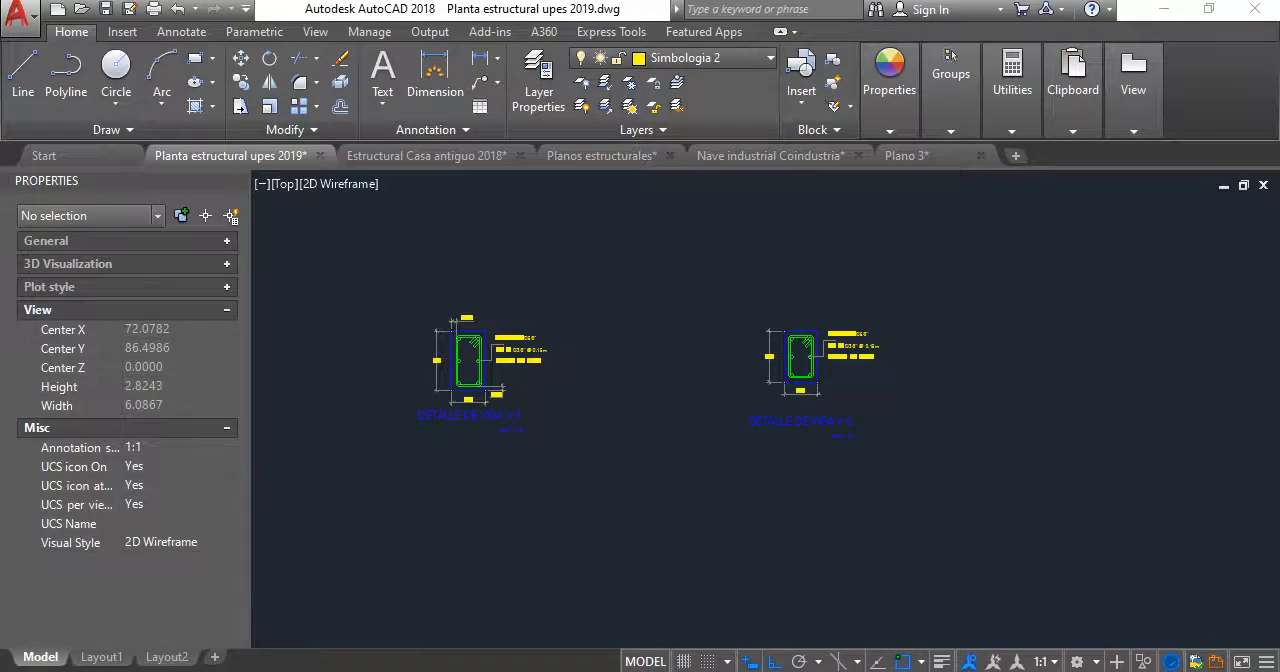
pyautogui.scroll(6, 807, 319)
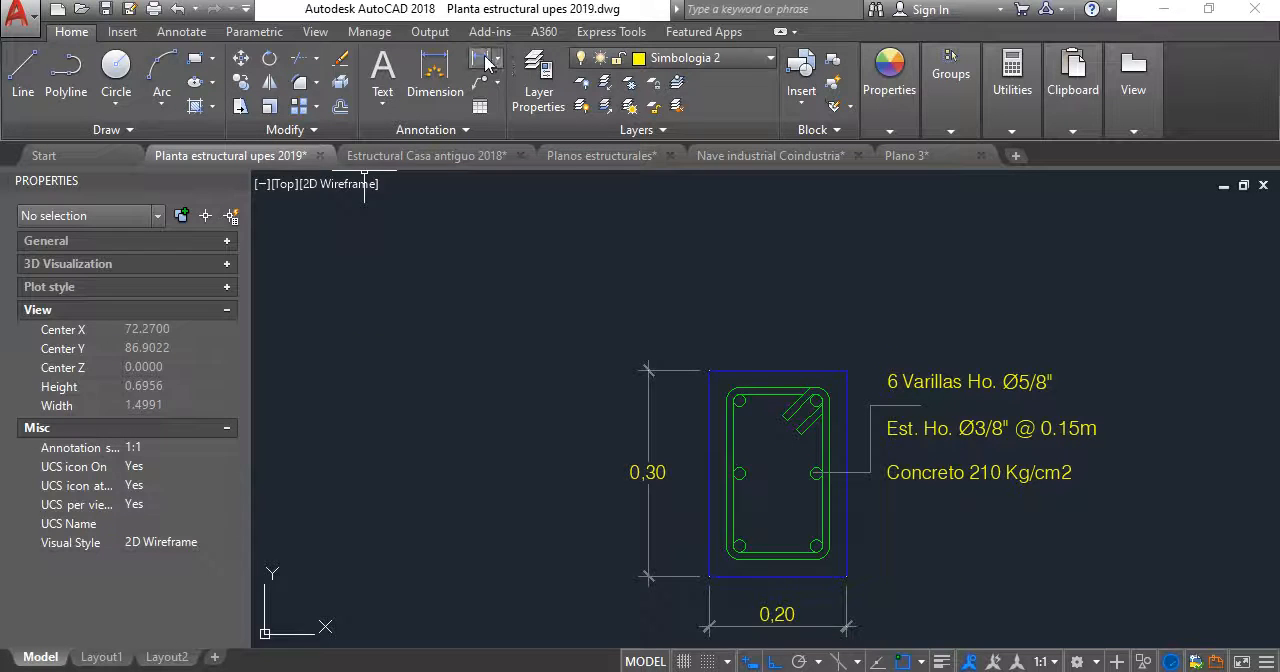
pyautogui.click(483, 60)
pyautogui.scroll(4, 690, 351)
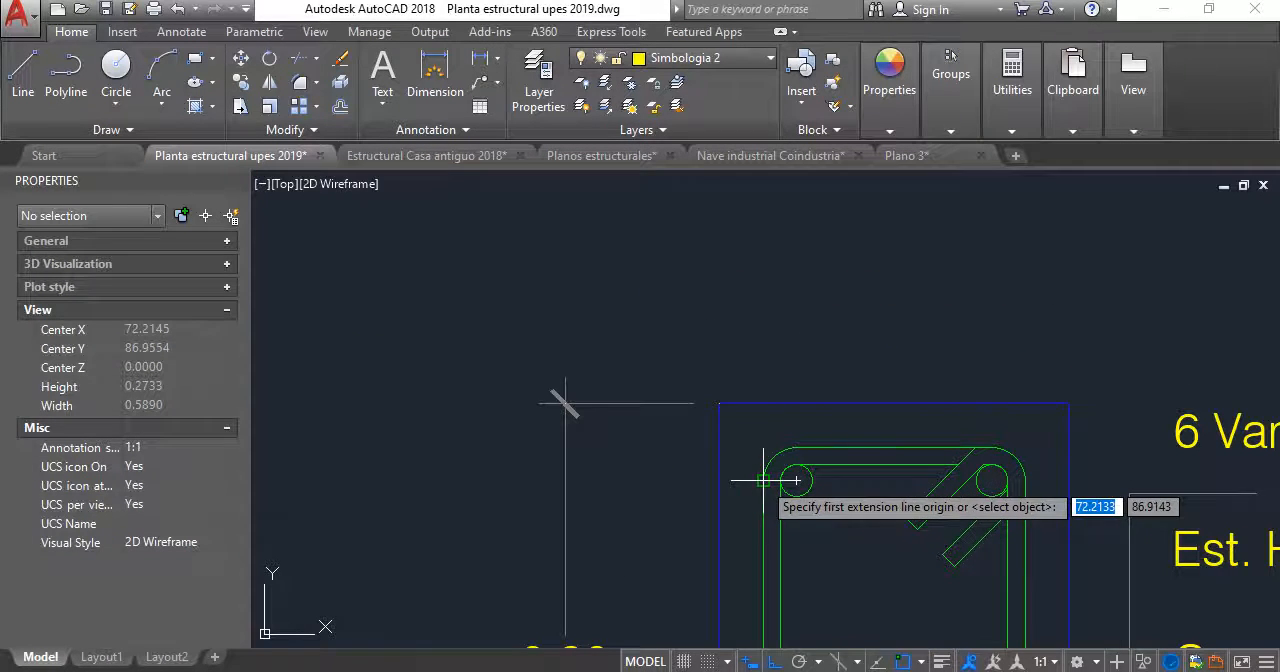
pyautogui.click(763, 480)
pyautogui.click(719, 403)
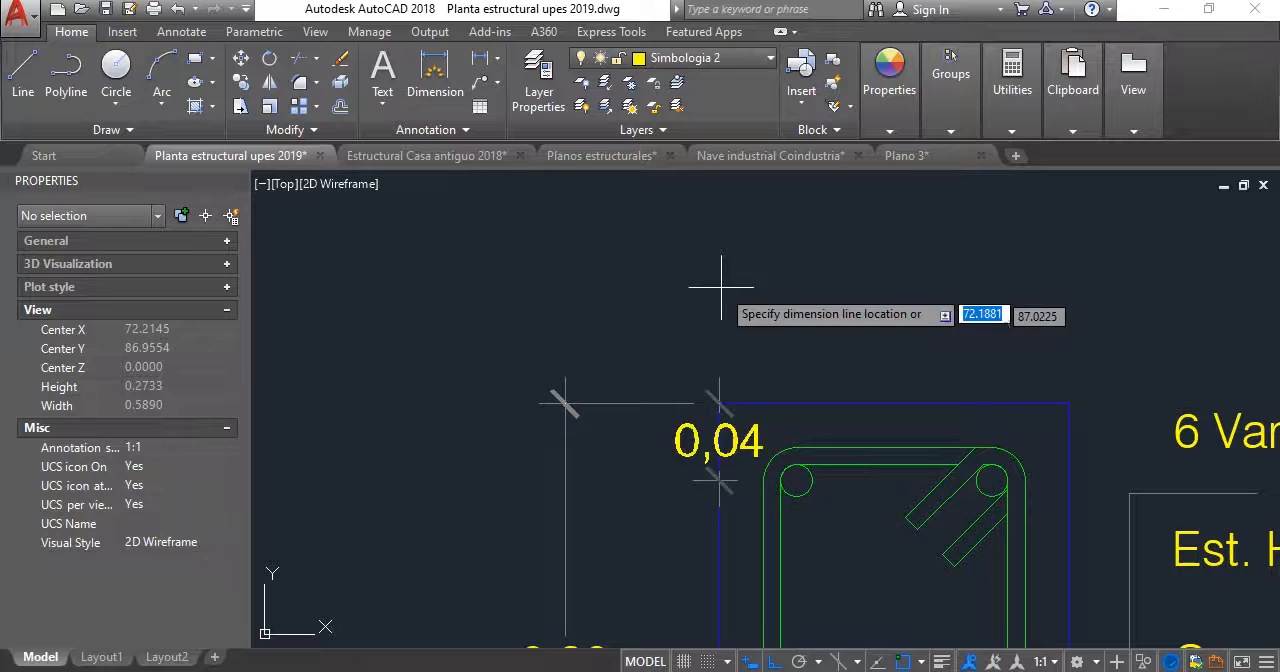
pyautogui.click(770, 296)
# - Add a vertical linear dimension beside the V-2 section for the cover between the outer stirrup's underside and the outline's lower-right corner
pyautogui.press('space')
pyautogui.scroll(-4, 770, 296)
pyautogui.scroll(4, 675, 375)
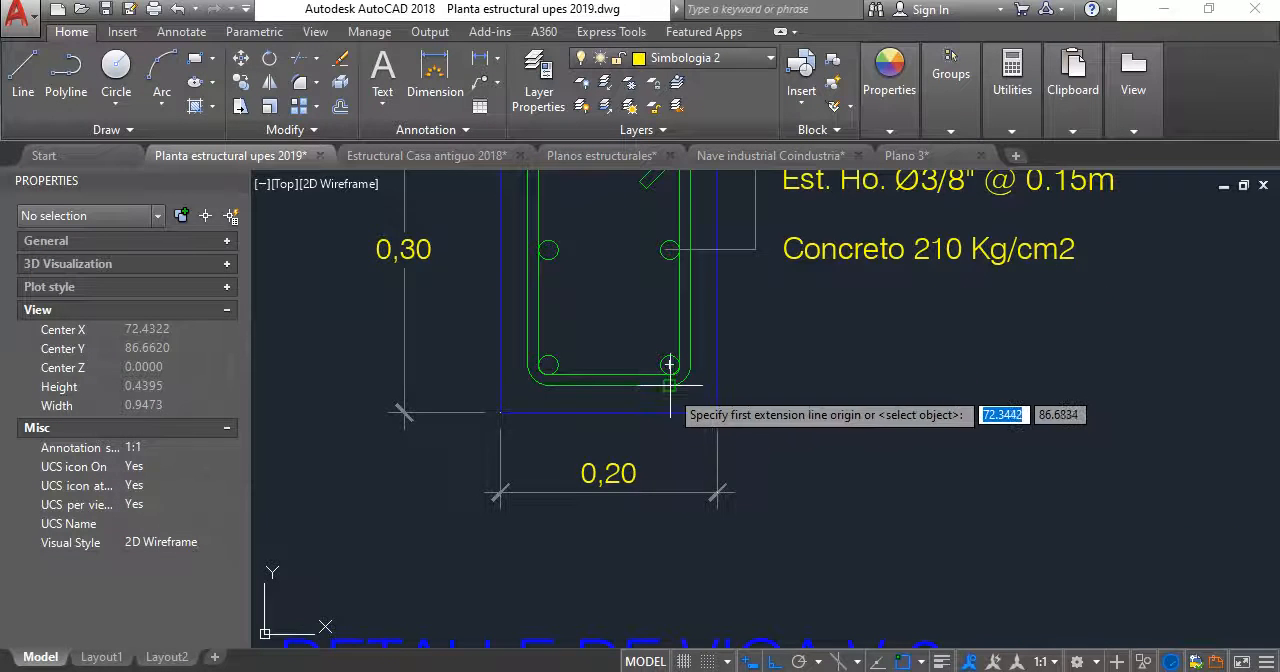
pyautogui.click(684, 384)
pyautogui.click(716, 411)
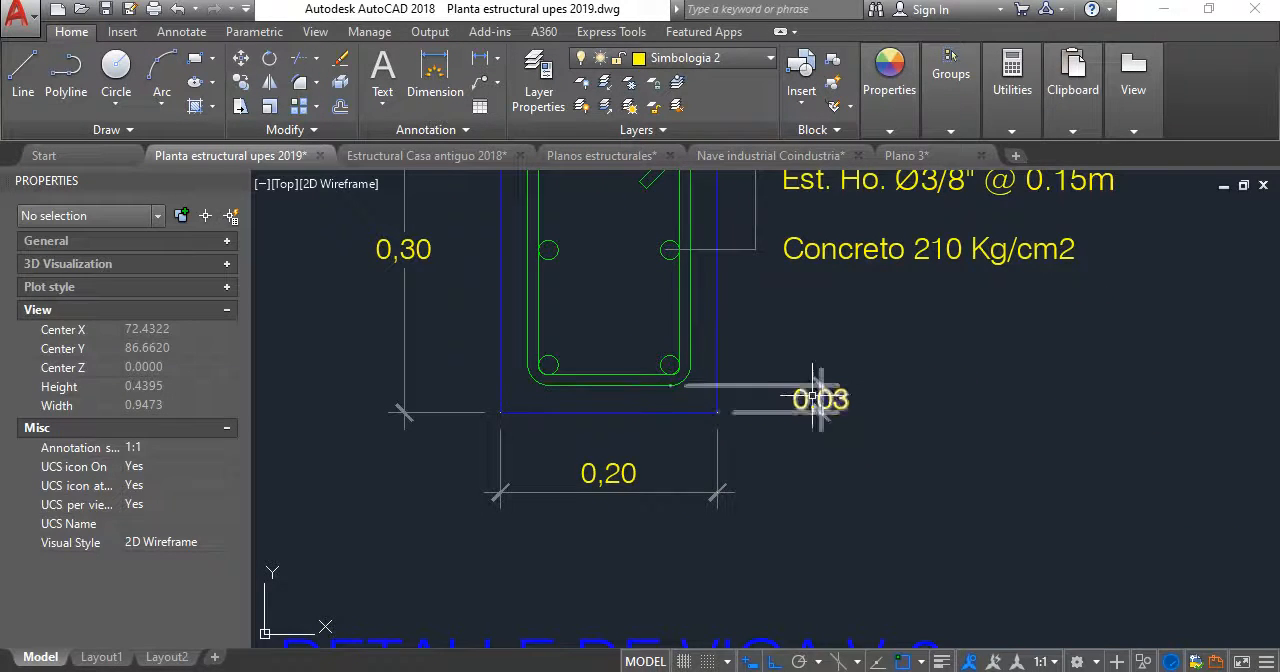
pyautogui.click(817, 398)
# - Match the V-2 section's two cover dimensions to the properties of V-1's upper 0,025 cover dimension
pyautogui.scroll(-5, 817, 398)
pyautogui.scroll(2, 650, 353)
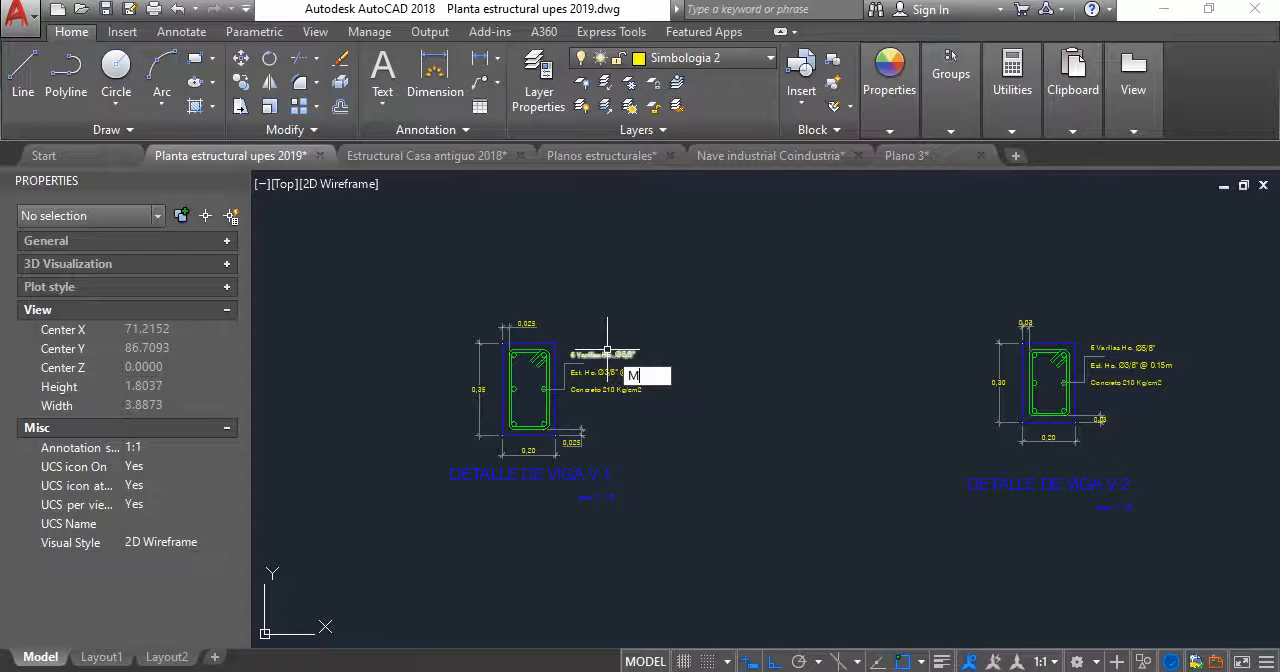
pyautogui.click(533, 323)
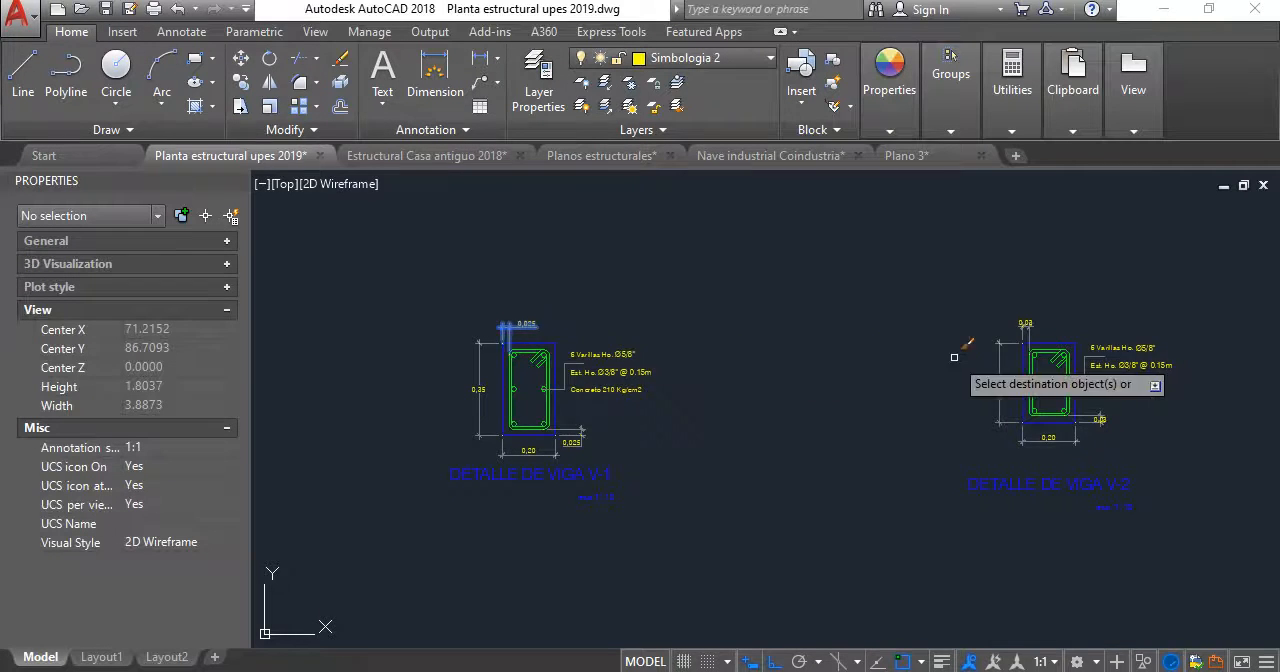
pyautogui.scroll(4, 1044, 335)
pyautogui.click(890, 283)
pyautogui.scroll(-2, 929, 311)
pyautogui.moveTo(929, 311); pyautogui.dragTo(610, 257, button='middle')
pyautogui.scroll(4, 853, 440)
pyautogui.click(822, 565)
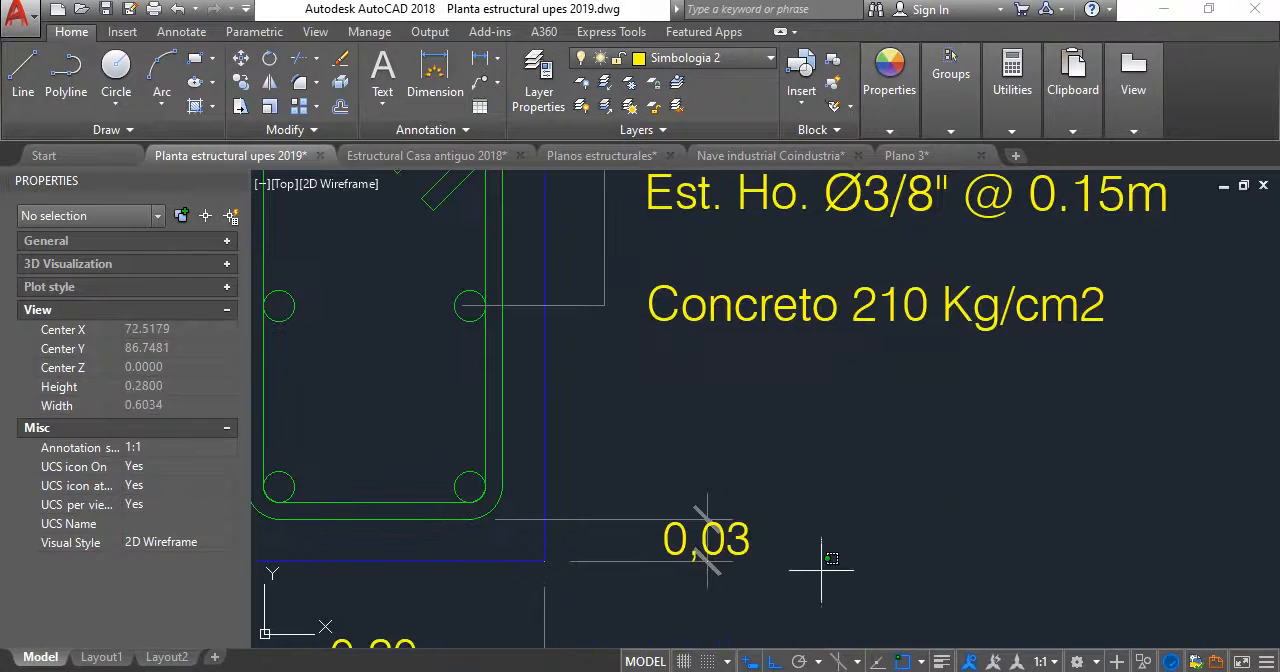
pyautogui.click(681, 451)
pyautogui.press('Escape')
# - Move the text of V-2's lower cover dimension straight up above its ticks
pyautogui.moveTo(751, 517); pyautogui.dragTo(700, 462, button='middle')
pyautogui.click(700, 463)
pyautogui.click(717, 388)
pyautogui.scroll(-4, 717, 395)
pyautogui.scroll(2, 605, 345)
pyautogui.press('Escape')
# - Shift the text of V-2's upper cover dimension horizontally to the right of its extension lines
pyautogui.scroll(3, 619, 400)
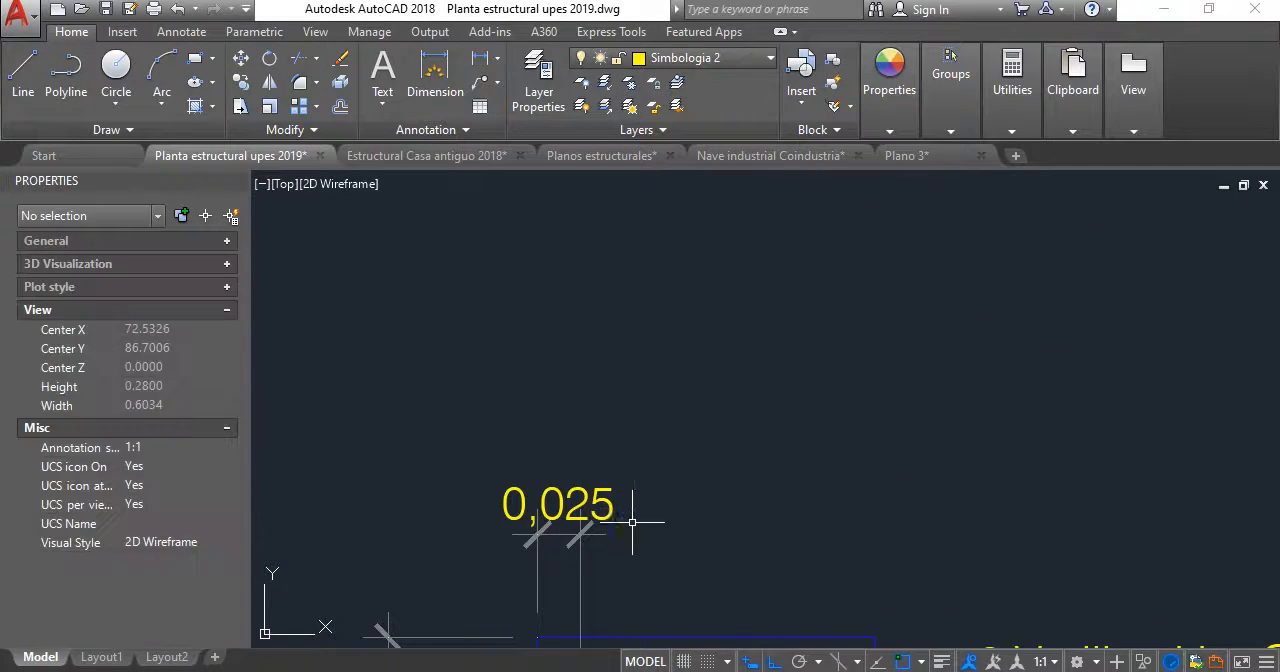
pyautogui.moveTo(600, 566); pyautogui.dragTo(705, 426, button='middle')
pyautogui.click(651, 342)
pyautogui.click(643, 324)
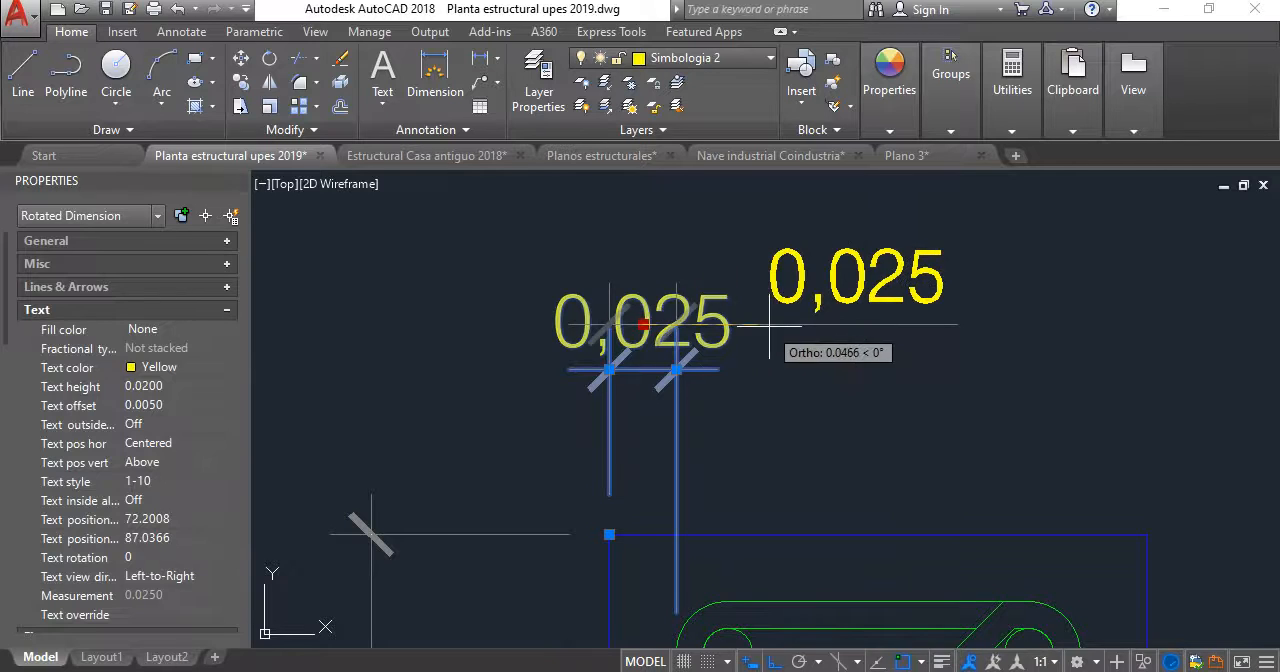
pyautogui.click(780, 328)
pyautogui.press('Escape')
# - Examine the dimensioned V-1 and V-2 beam details and the structural plan with its footing details
pyautogui.scroll(-5, 780, 329)
pyautogui.moveTo(780, 329); pyautogui.dragTo(632, 307, button='middle')
pyautogui.scroll(3, 733, 431)
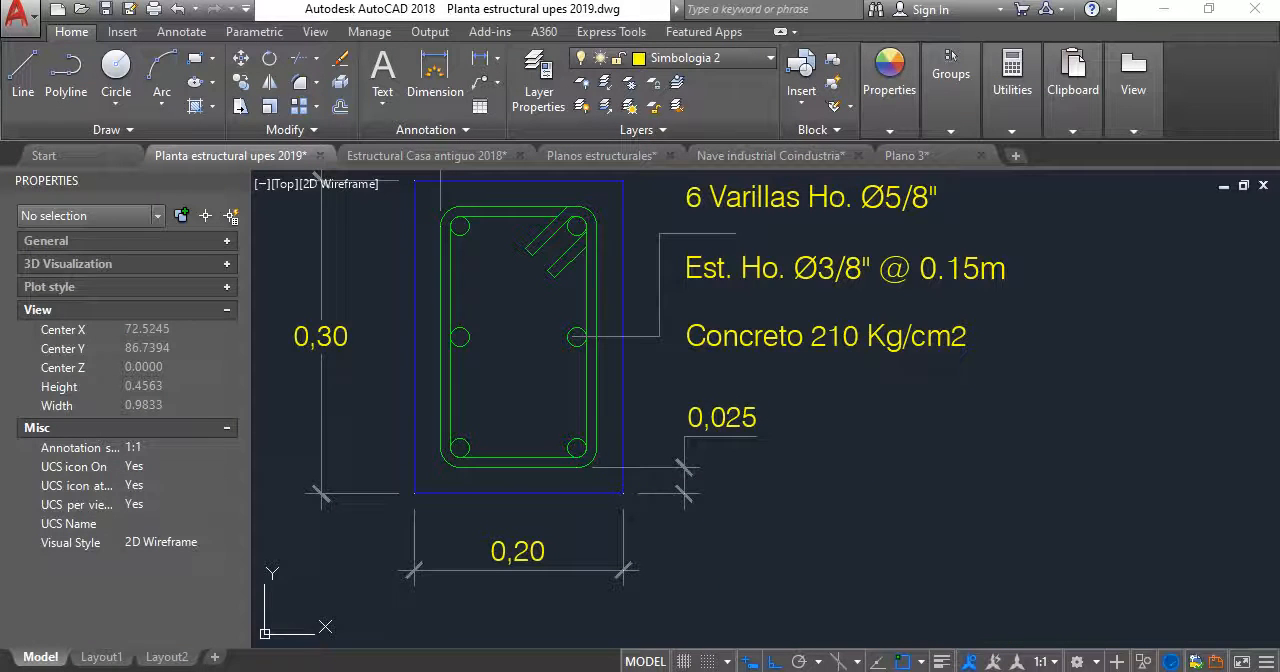
pyautogui.scroll(-5, 686, 429)
pyautogui.scroll(3, 603, 391)
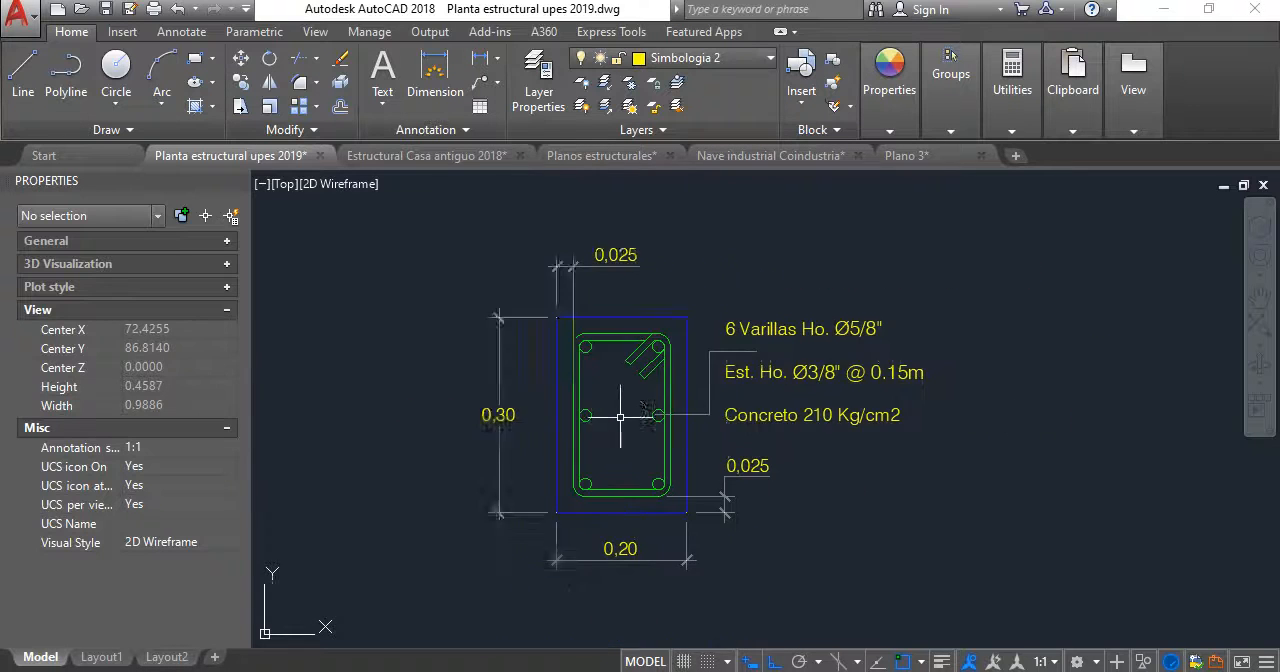
pyautogui.moveTo(620, 416); pyautogui.dragTo(746, 371, button='middle')
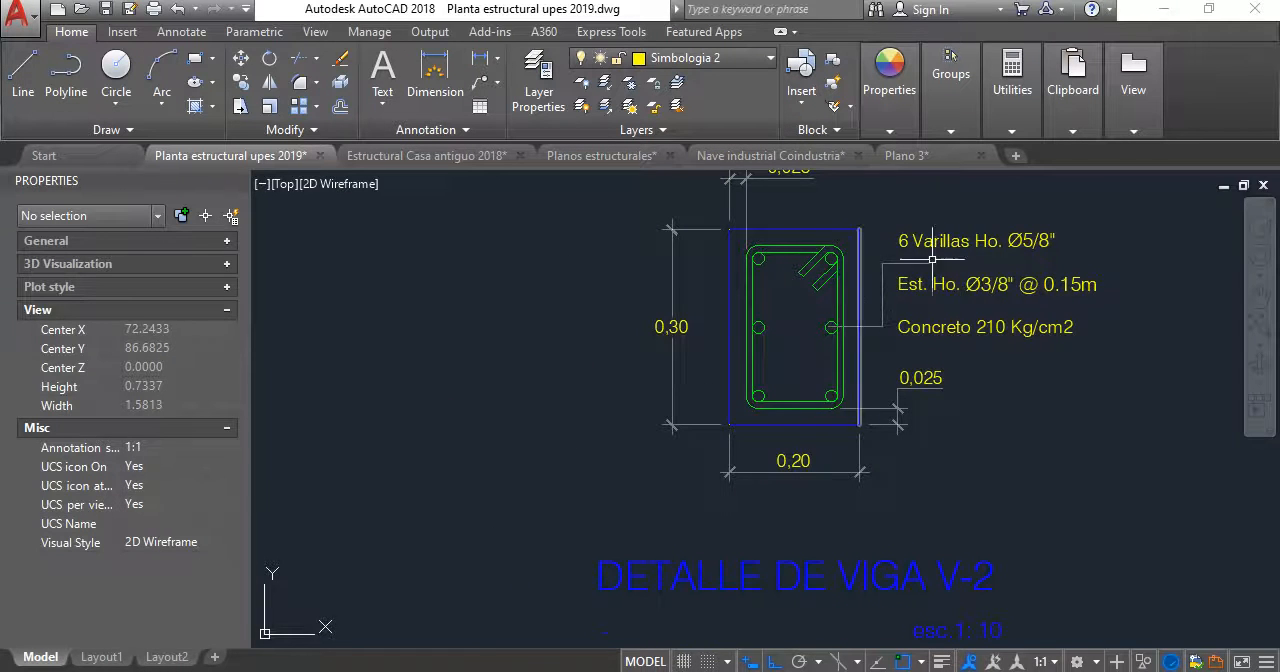
pyautogui.scroll(-4, 932, 259)
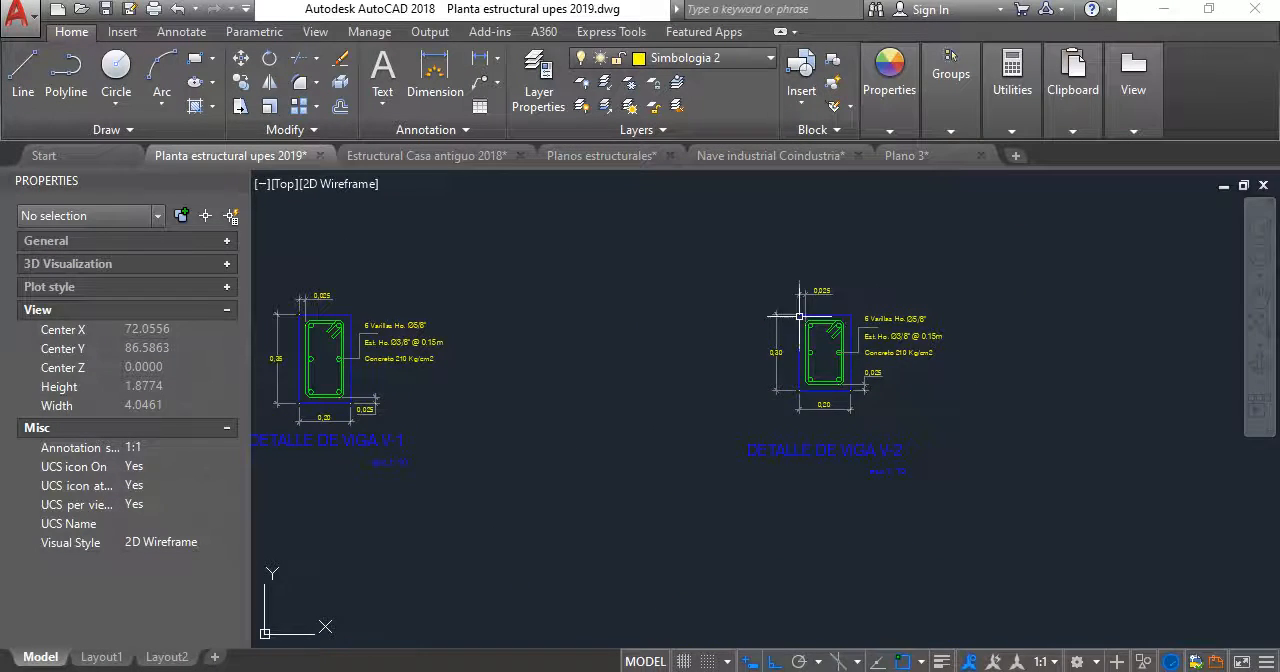
pyautogui.moveTo(702, 402)
pyautogui.mouseDown(button='middle')
pyautogui.moveTo(711, 368)
pyautogui.moveTo(774, 360)
pyautogui.moveTo(857, 400)
pyautogui.mouseUp(button='middle')
pyautogui.moveTo(501, 445)
pyautogui.mouseDown(button='middle')
pyautogui.moveTo(619, 441)
pyautogui.moveTo(734, 373)
pyautogui.mouseUp(button='middle')
pyautogui.scroll(-6, 757, 404)
pyautogui.scroll(-6, 591, 420)
pyautogui.moveTo(745, 517); pyautogui.dragTo(806, 363, button='middle')
pyautogui.moveTo(366, 462); pyautogui.dragTo(696, 377, button='middle')
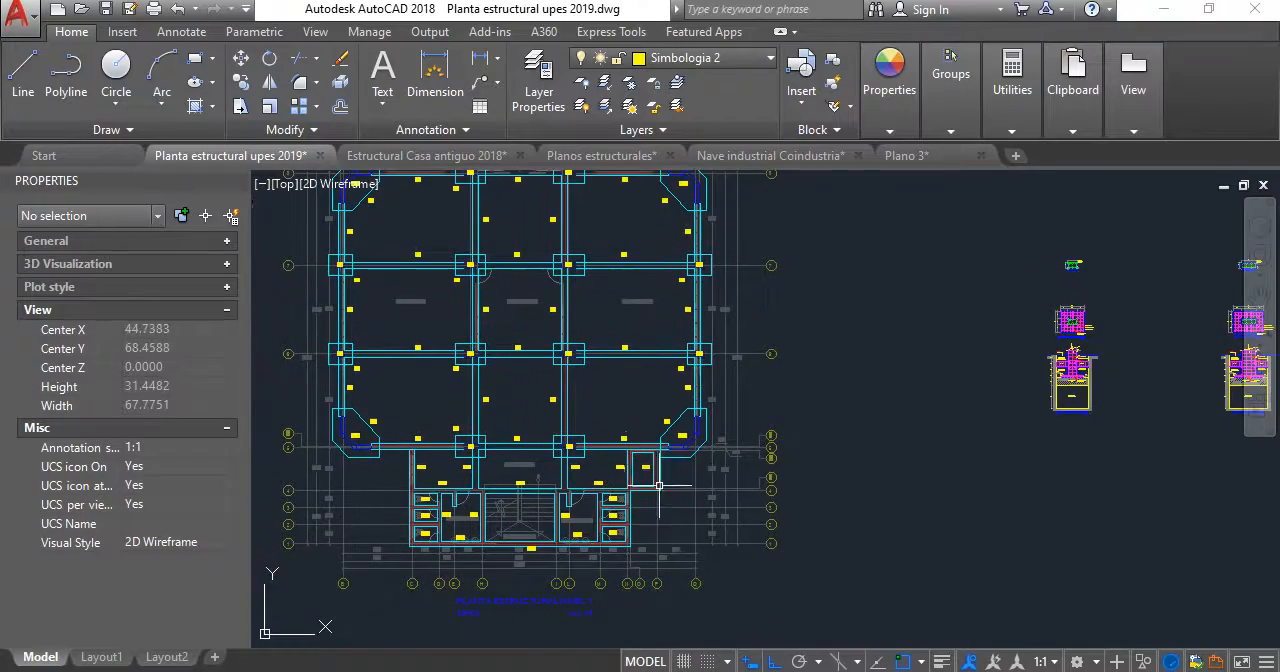
pyautogui.scroll(-8, 606, 445)
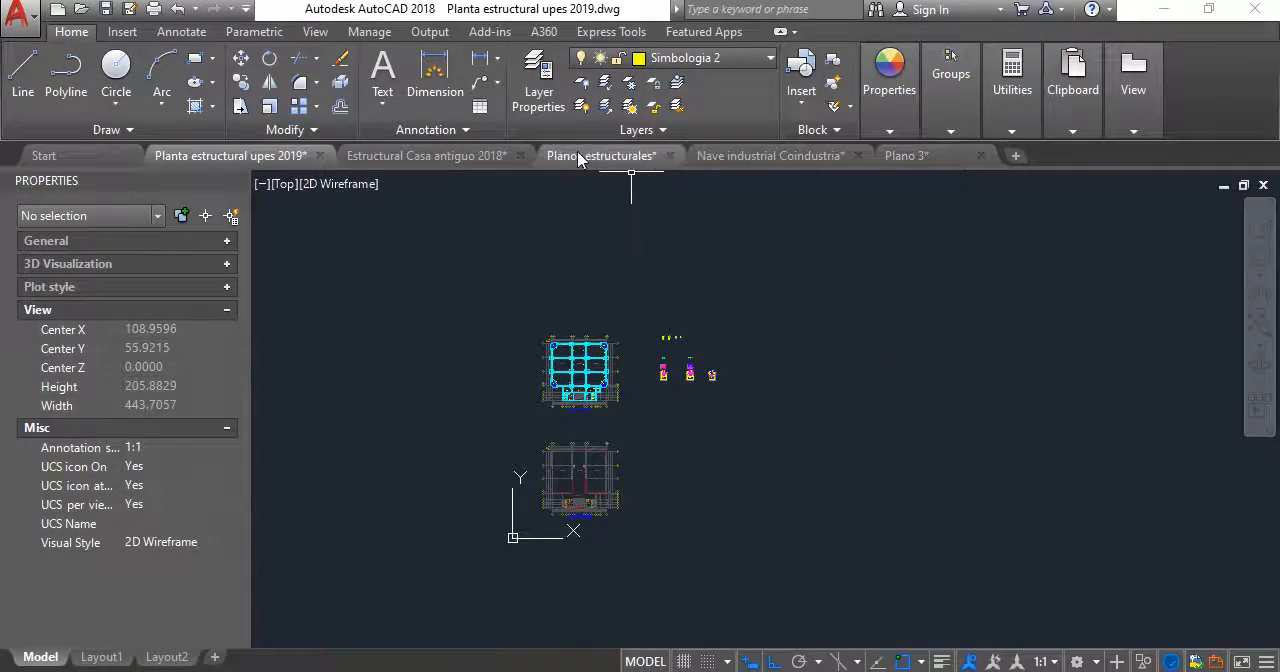
# - Switch to the Estructural Casa antiguo 2018 drawing and examine the beam, foundation and joist details on its Layout1 sheet
pyautogui.click(427, 155)
pyautogui.scroll(-8, 581, 466)
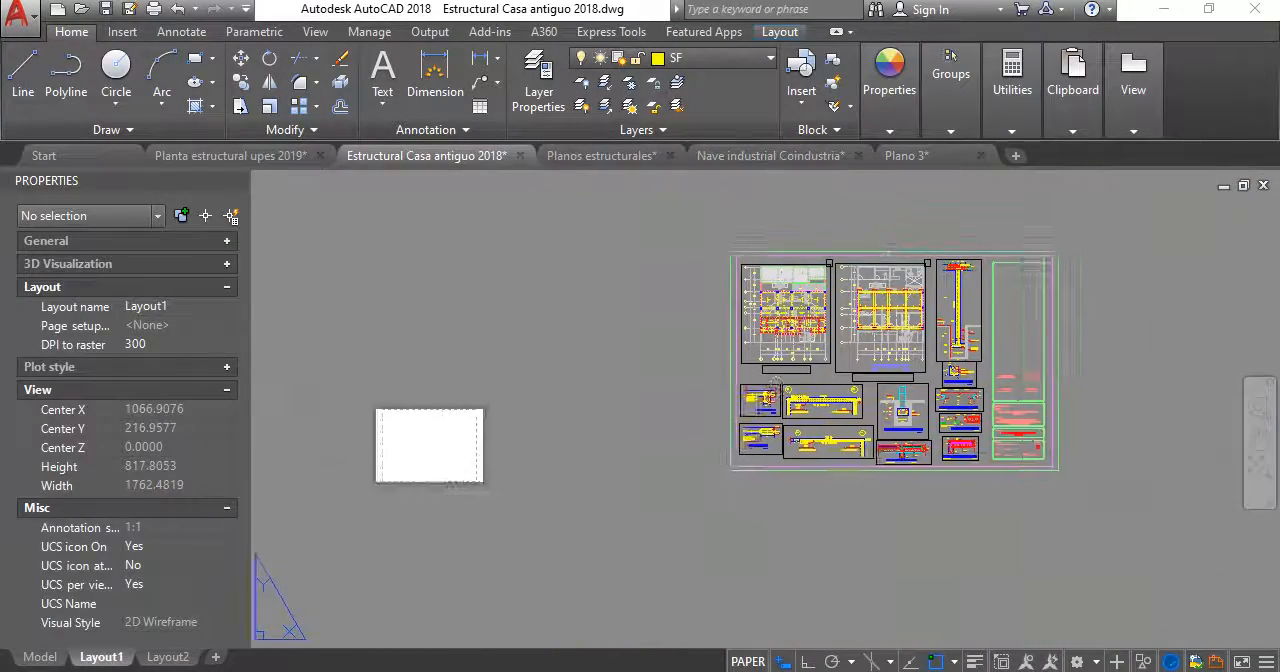
pyautogui.moveTo(775, 384); pyautogui.dragTo(582, 376, button='middle')
pyautogui.scroll(8, 727, 418)
pyautogui.moveTo(754, 358); pyautogui.dragTo(507, 408, button='middle')
pyautogui.moveTo(818, 340); pyautogui.dragTo(706, 389, button='middle')
pyautogui.scroll(-4, 606, 333)
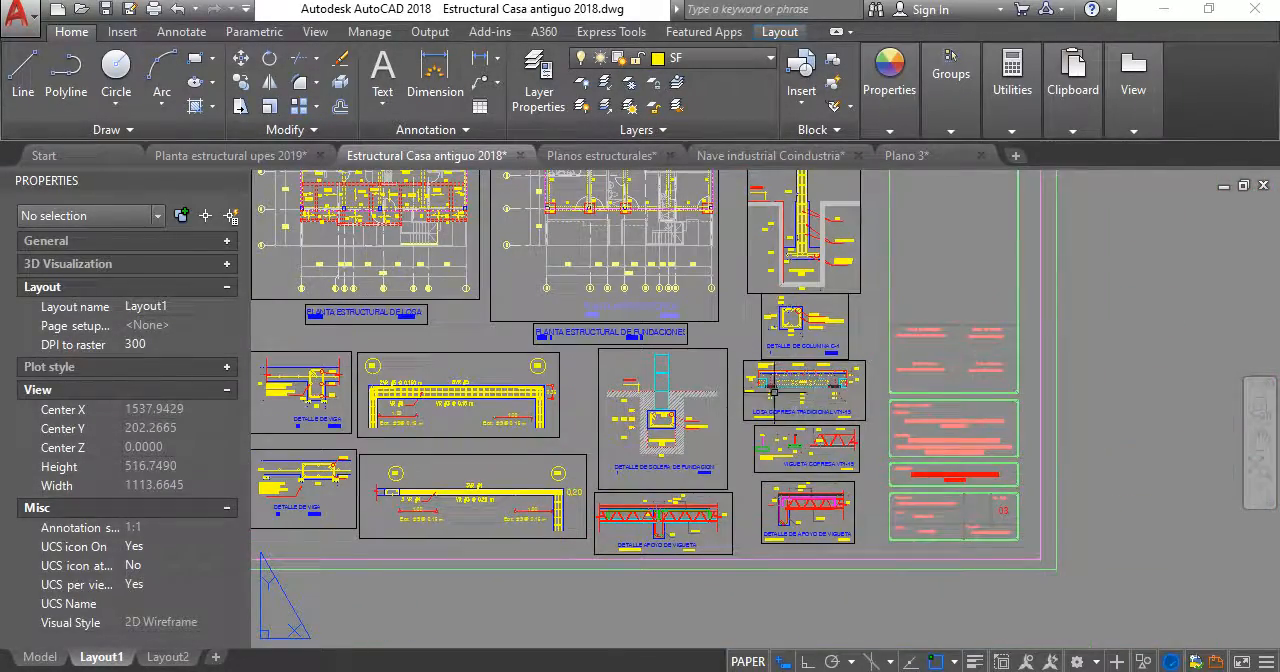
# - Examine the slab structural plan on the Layout1 sheet alongside the foundation plan and the surrounding details
pyautogui.moveTo(468, 281); pyautogui.dragTo(568, 456, button='middle')
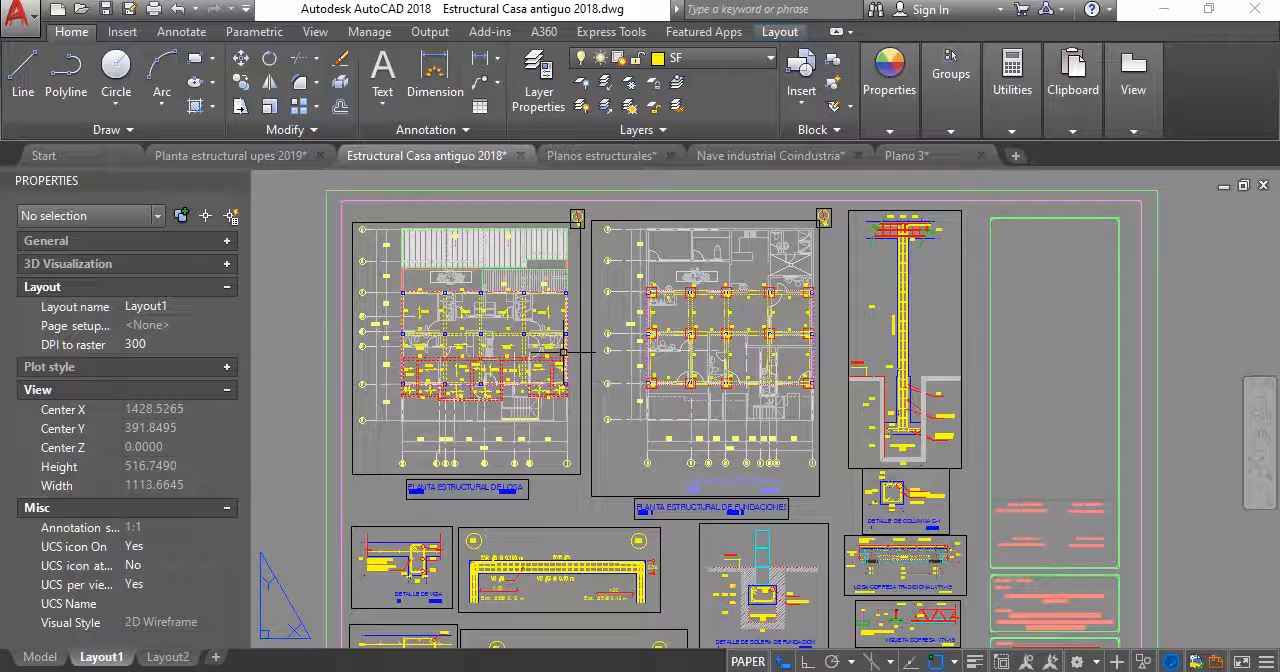
pyautogui.scroll(-6, 563, 352)
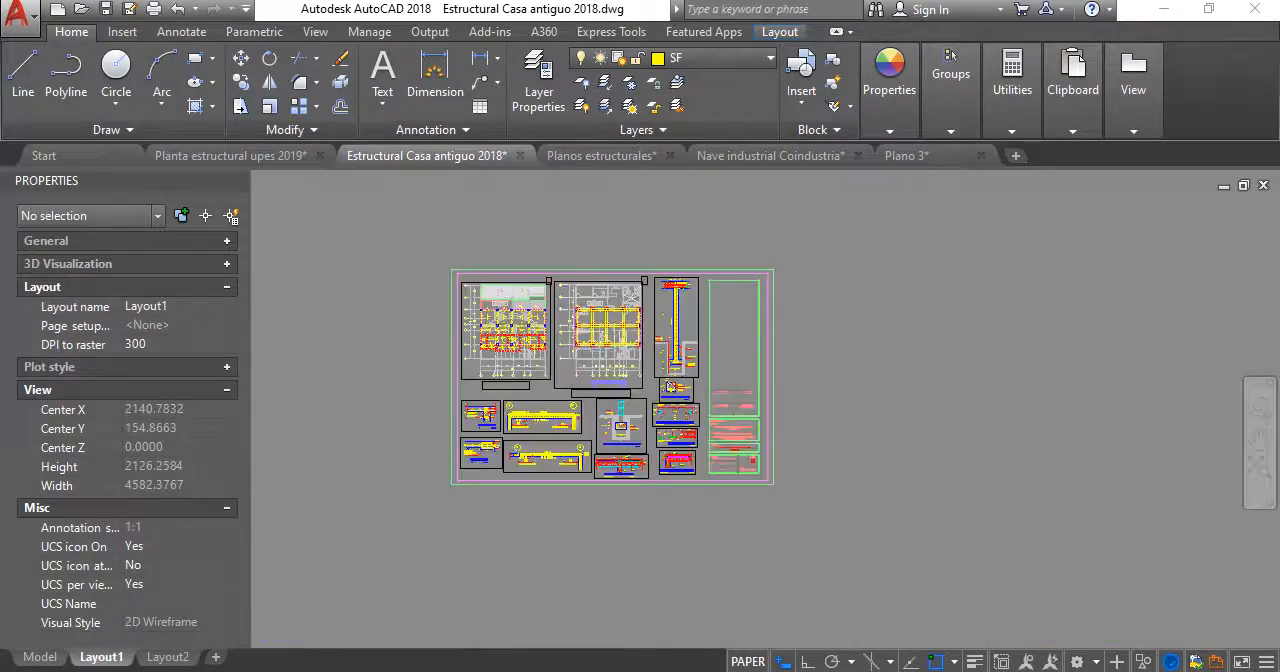
pyautogui.scroll(8, 545, 355)
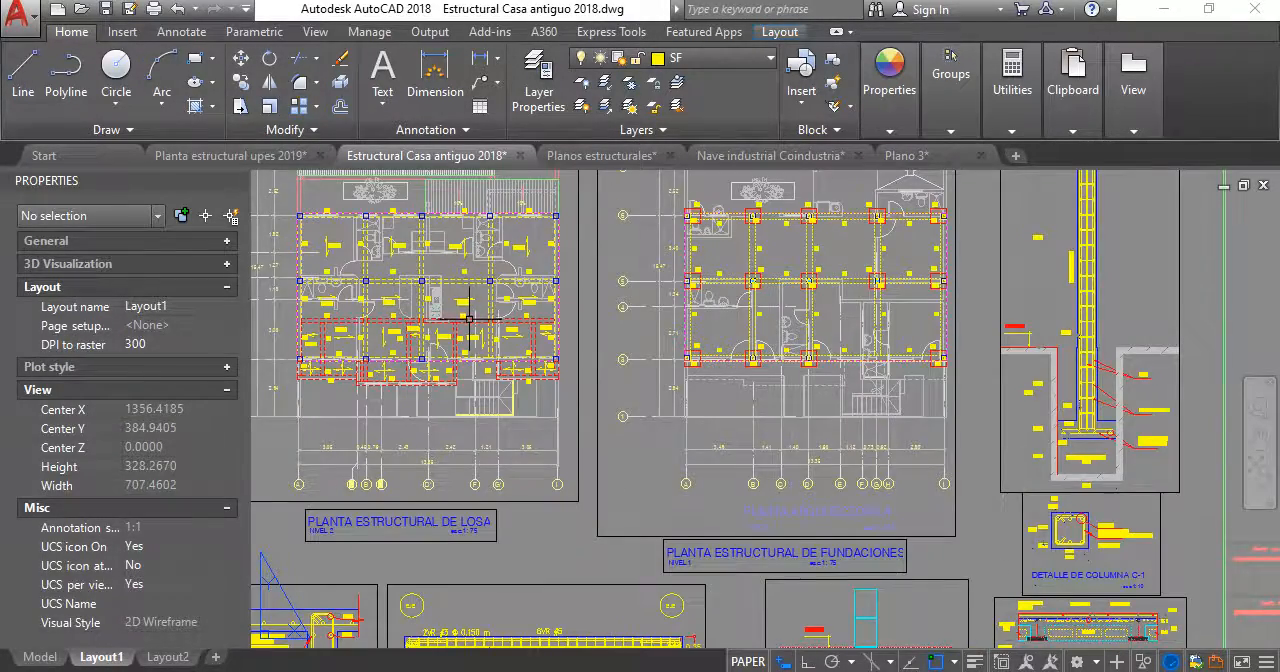
pyautogui.moveTo(469, 319); pyautogui.dragTo(510, 409, button='middle')
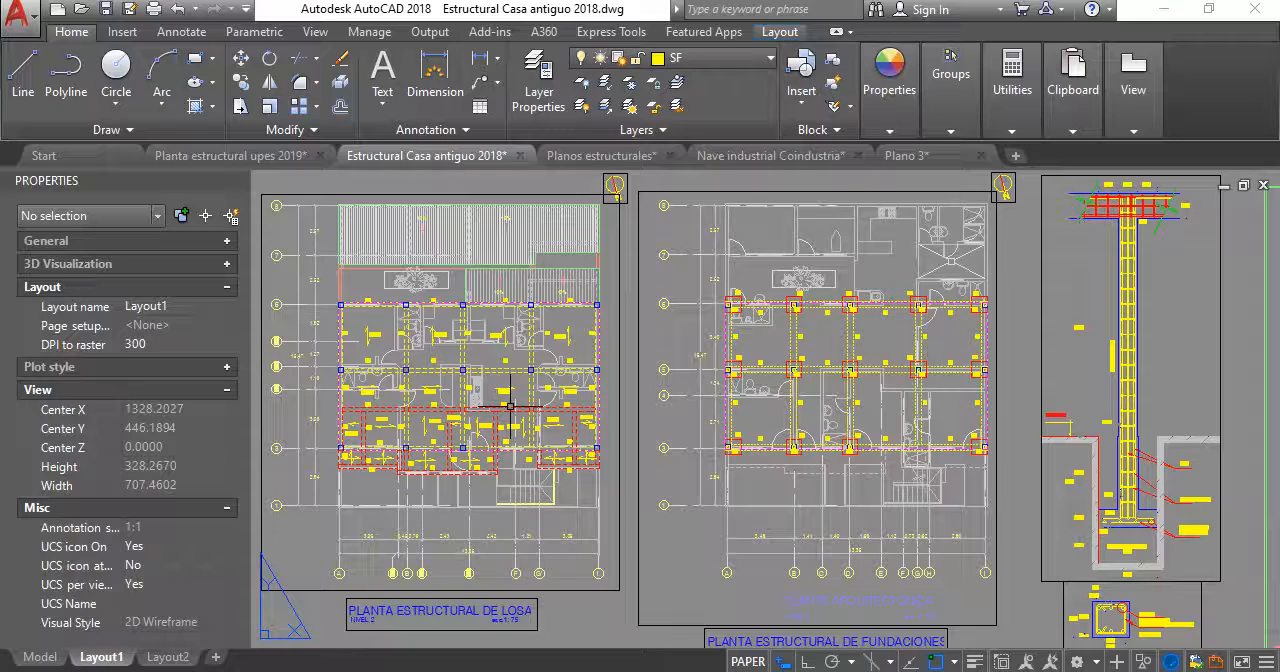
pyautogui.scroll(-6, 957, 443)
pyautogui.moveTo(969, 506); pyautogui.dragTo(849, 409, button='middle')
pyautogui.scroll(4, 849, 409)
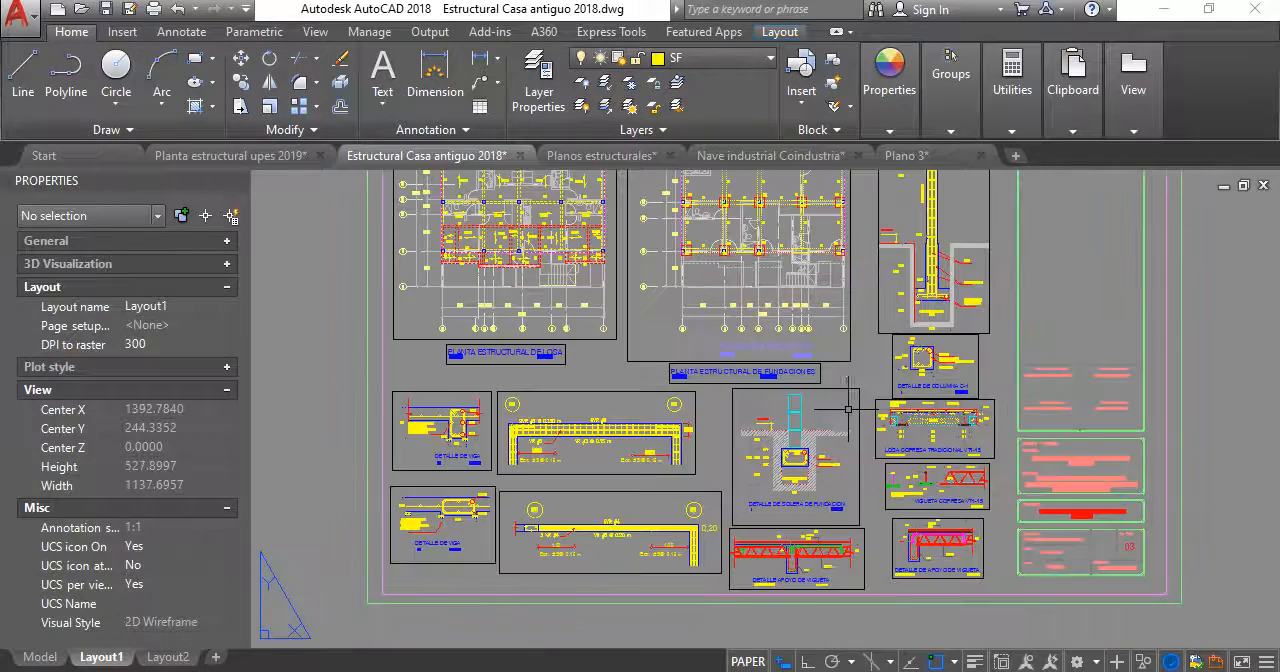
pyautogui.scroll(2, 864, 468)
pyautogui.scroll(-4, 732, 416)
pyautogui.moveTo(732, 416); pyautogui.dragTo(763, 531, button='middle')
pyautogui.scroll(4, 666, 426)
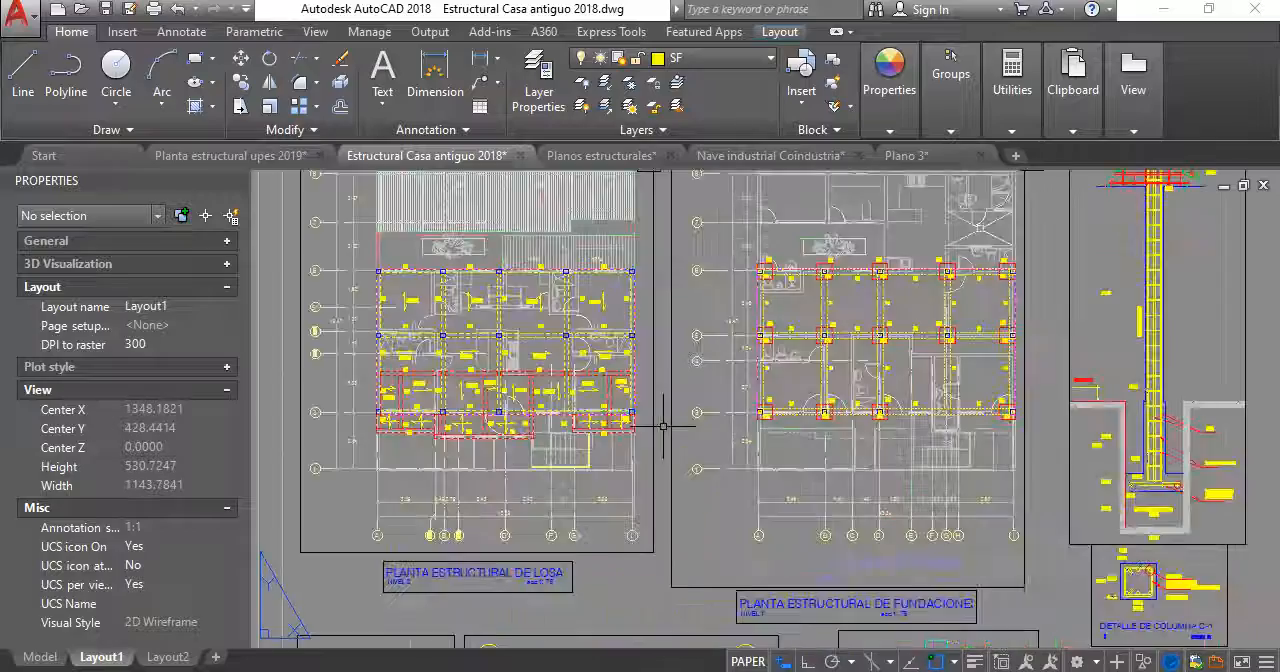
pyautogui.moveTo(534, 278); pyautogui.dragTo(475, 293, button='middle')
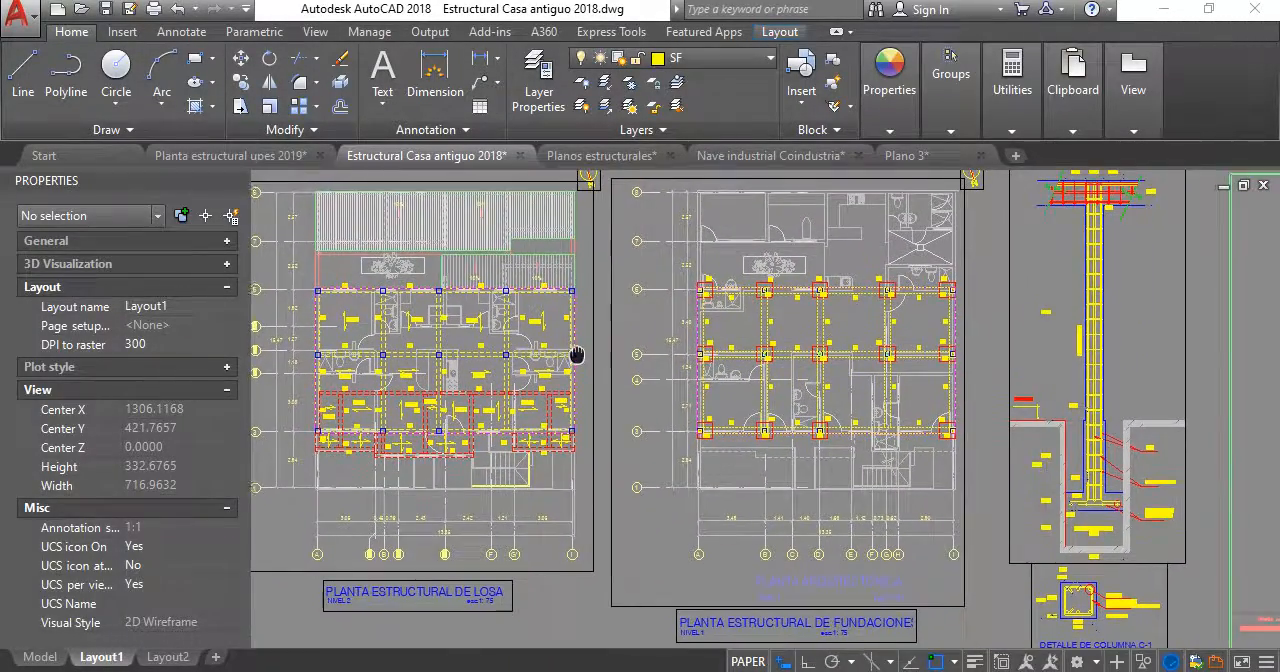
pyautogui.moveTo(583, 357); pyautogui.dragTo(607, 357, button='middle')
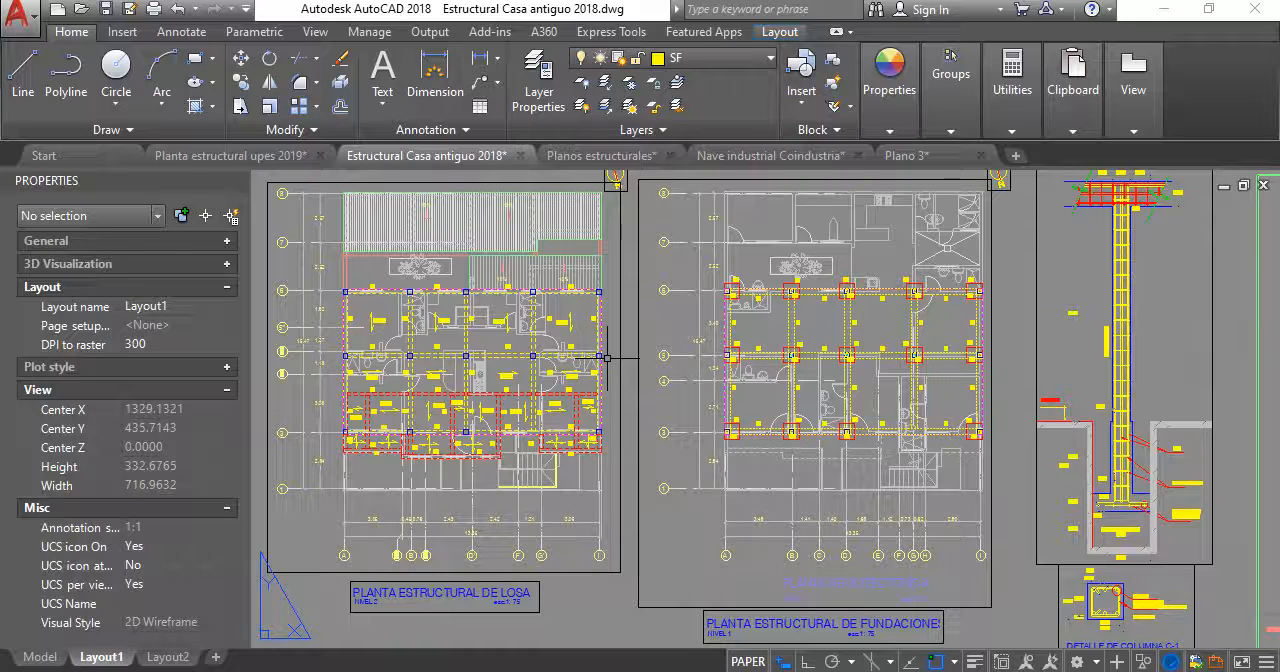